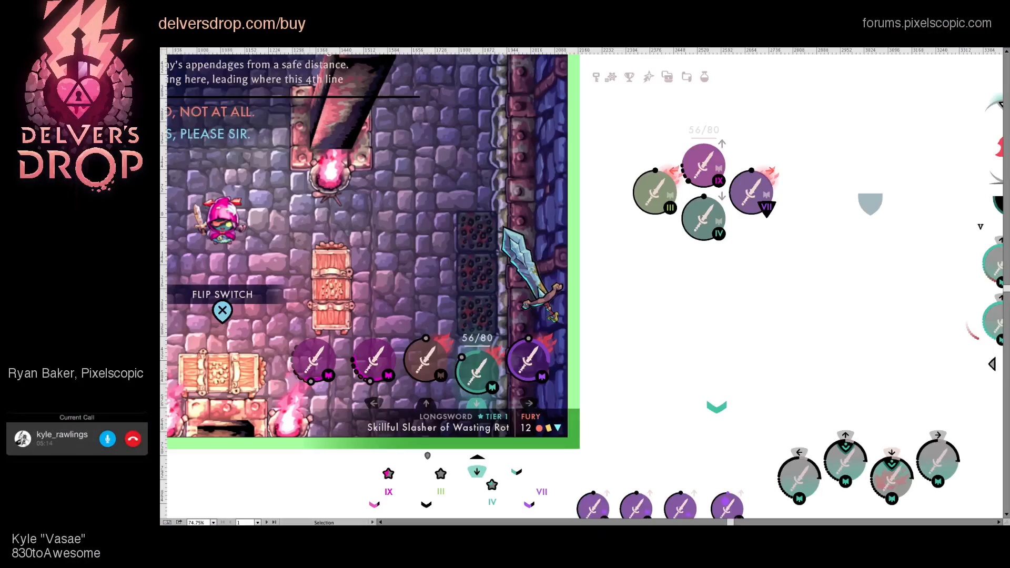
Step: Look over the gameplay HUD mockup, covering the dialog box, the weapon slots and the status effects
{"action": "left_click_drag", "start_coordinate": [453, 281], "coordinate": [670, 287]}
{"action": "scroll", "coordinate": [670, 288], "scroll_direction": "down", "scroll_amount": 4}
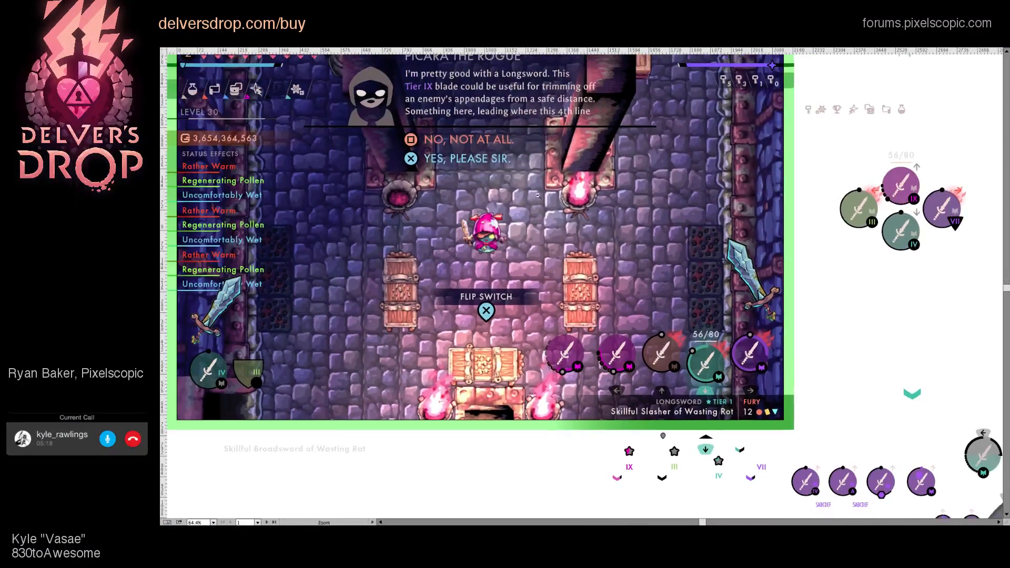
{"action": "scroll", "coordinate": [547, 225], "scroll_direction": "up", "scroll_amount": 3}
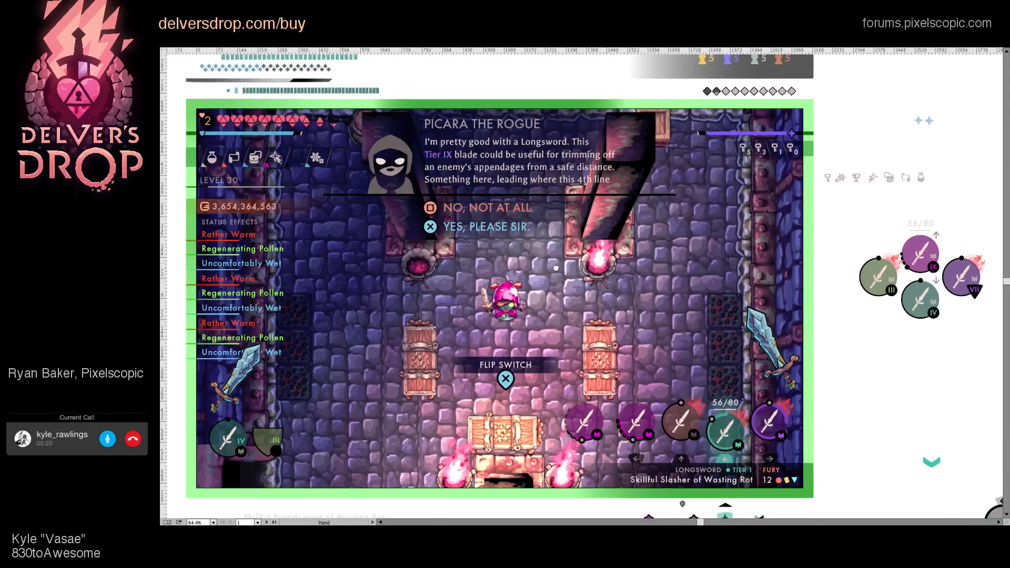
{"action": "scroll", "coordinate": [552, 247], "scroll_direction": "left", "scroll_amount": 1}
{"action": "left_click", "coordinate": [514, 216]}
{"action": "left_click_drag", "start_coordinate": [669, 260], "coordinate": [715, 254]}
{"action": "left_click", "coordinate": [895, 224]}
{"action": "left_click_drag", "start_coordinate": [890, 227], "coordinate": [879, 221]}
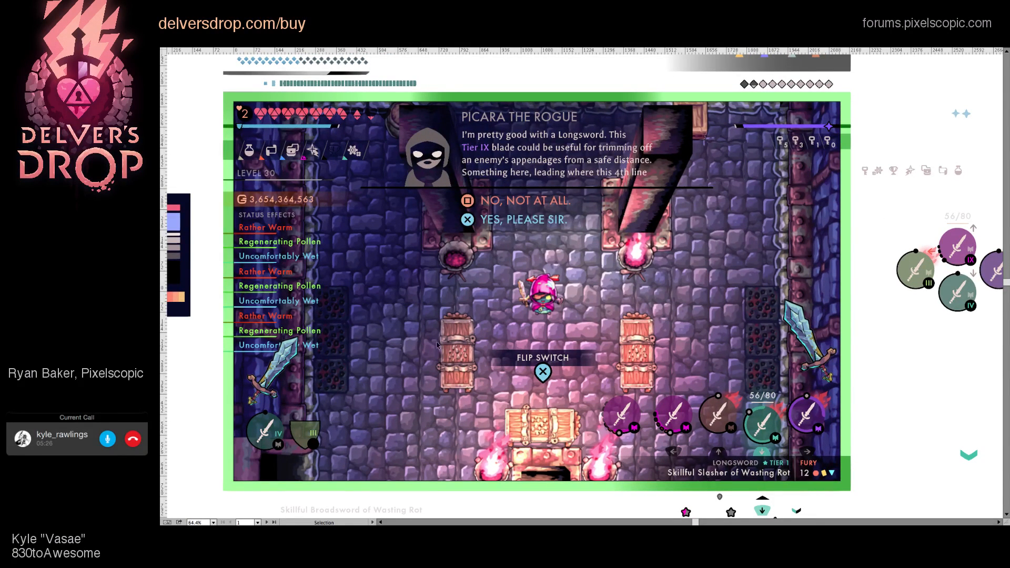
{"action": "left_click_drag", "start_coordinate": [681, 358], "coordinate": [678, 360]}
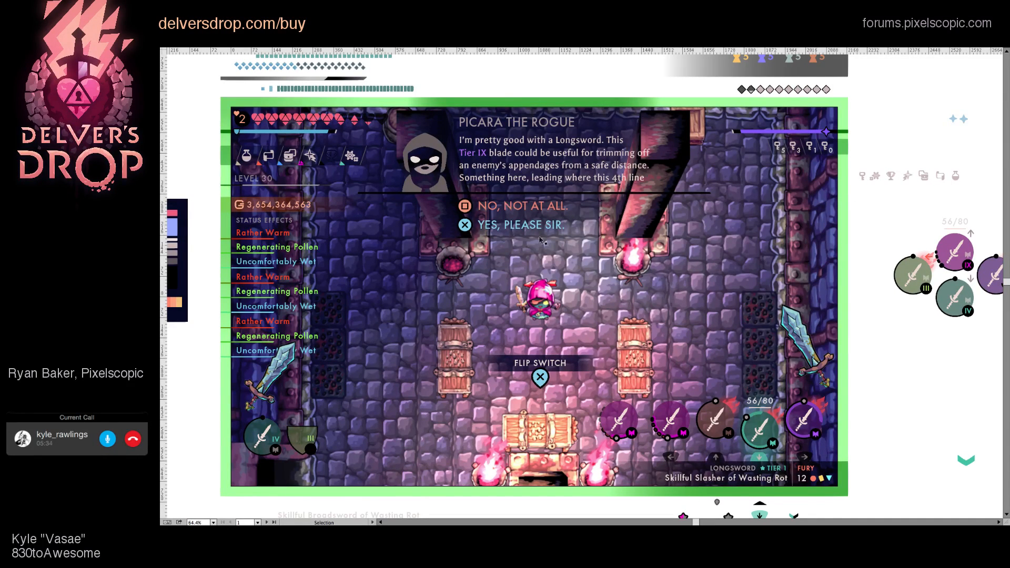
{"action": "key", "text": "space"}
{"action": "left_click_drag", "start_coordinate": [501, 230], "coordinate": [498, 240]}
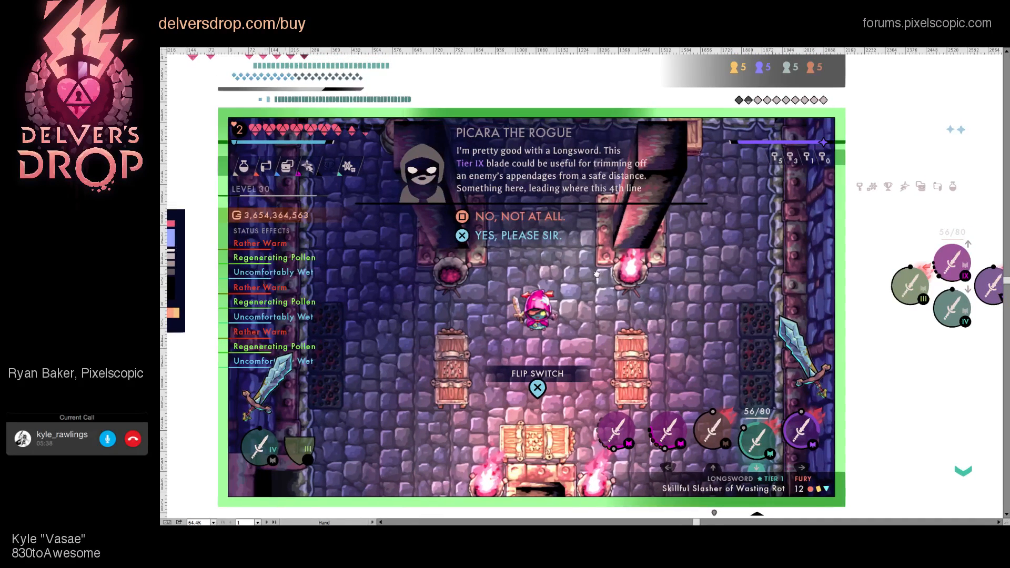
{"action": "left_click_drag", "start_coordinate": [597, 273], "coordinate": [593, 273]}
Step: Select the faded backdrop rectangle behind the two dialog answers
{"action": "left_click", "coordinate": [604, 228]}
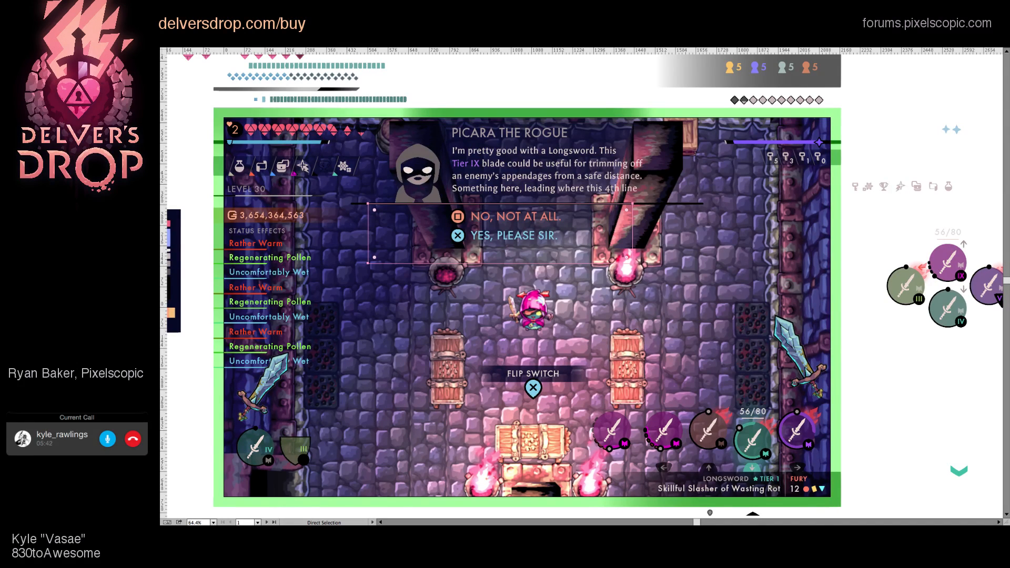
{"action": "left_click", "coordinate": [727, 253]}
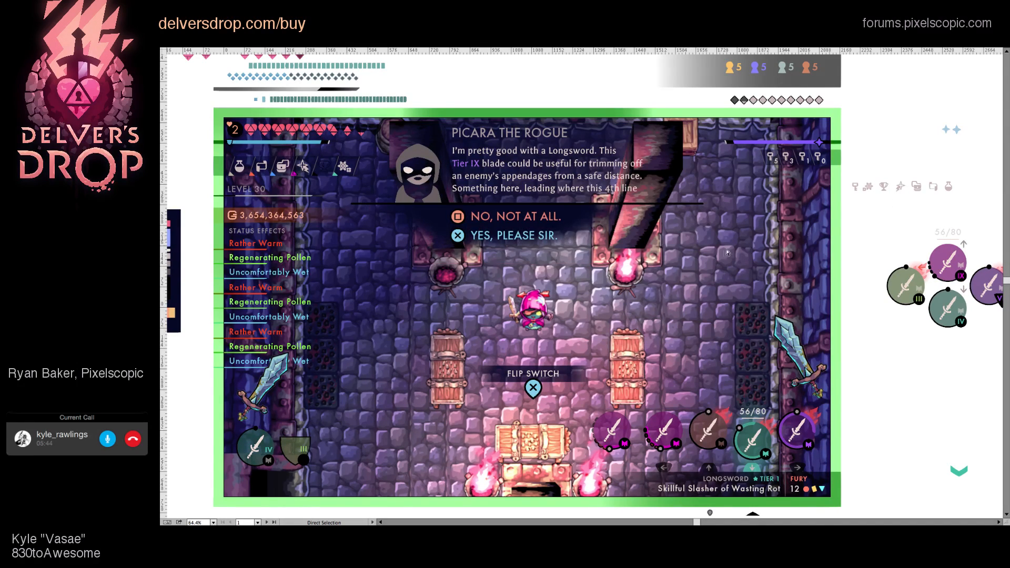
{"action": "left_click", "coordinate": [585, 221]}
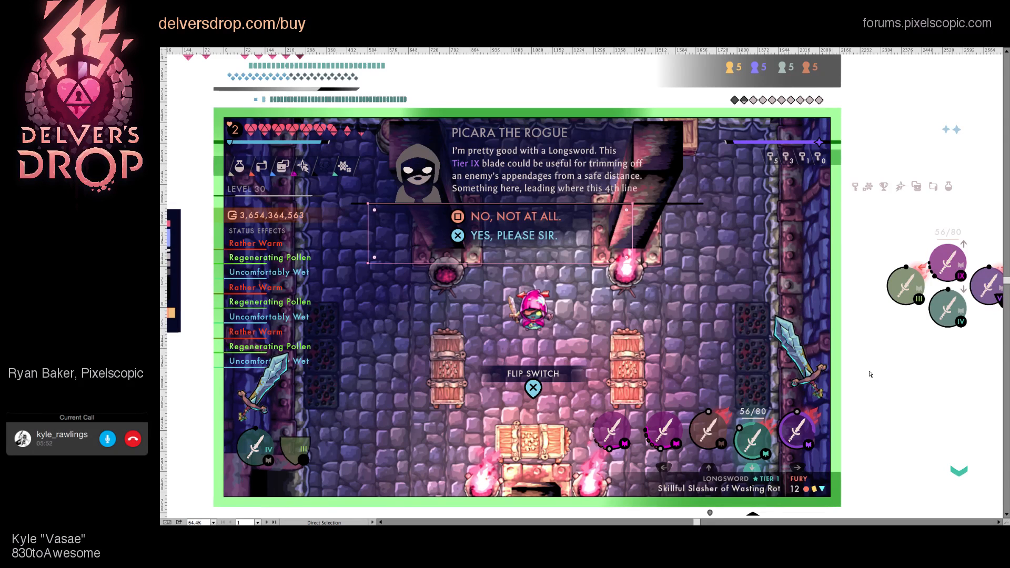
Step: Isolate the nested group that holds the "NO, NOT AT ALL." and "YES, PLEASE SIR." answers
{"action": "scroll", "coordinate": [549, 204], "scroll_direction": "up", "scroll_amount": 1}
{"action": "key", "text": "z"}
{"action": "left_click", "coordinate": [550, 204]}
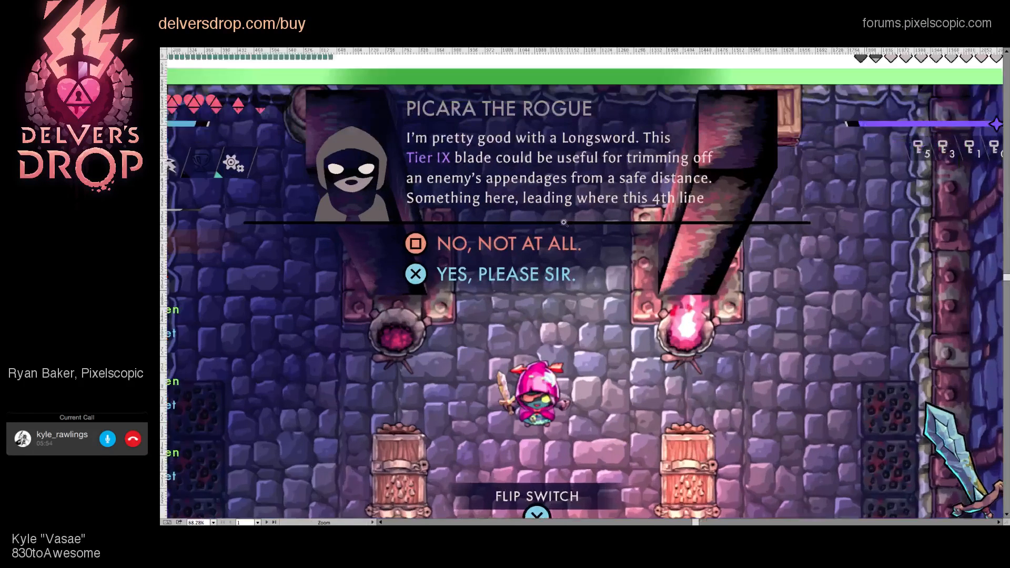
{"action": "left_click", "coordinate": [564, 223]}
{"action": "key", "text": "a"}
{"action": "left_click", "coordinate": [638, 249]}
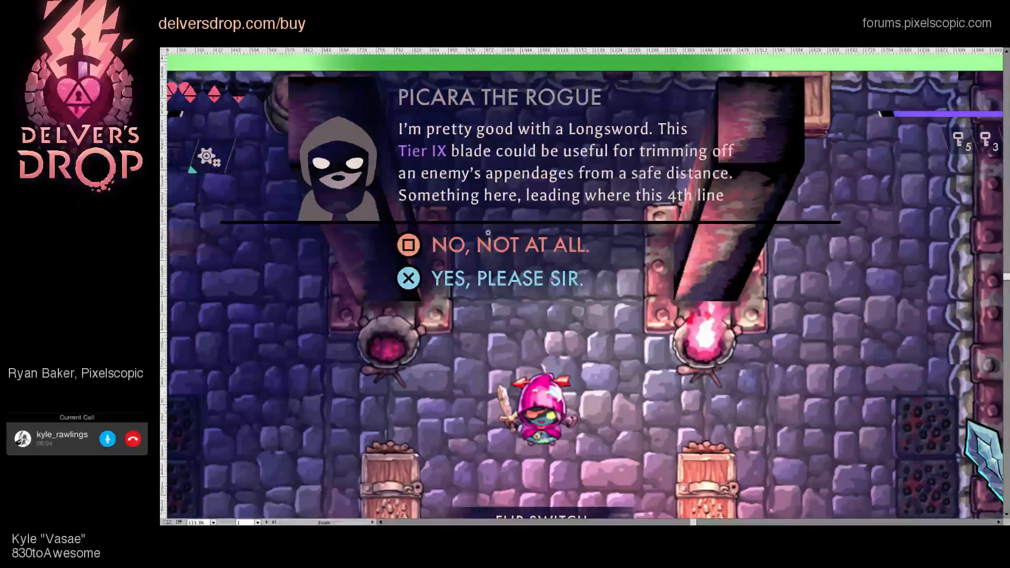
{"action": "key", "text": "ctrl+equal"}
{"action": "double_click", "coordinate": [585, 301]}
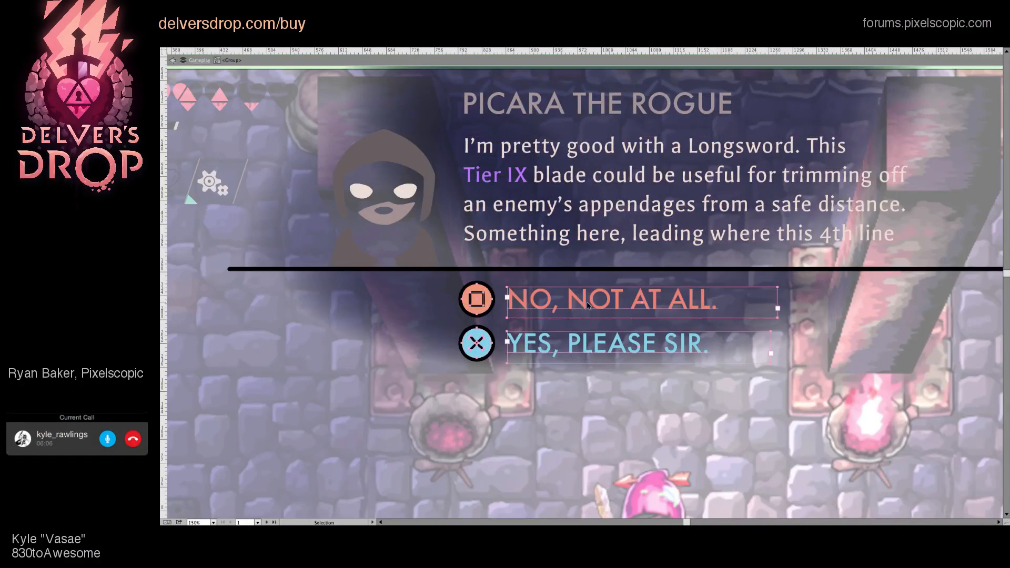
{"action": "left_click_drag", "start_coordinate": [589, 307], "coordinate": [512, 290]}
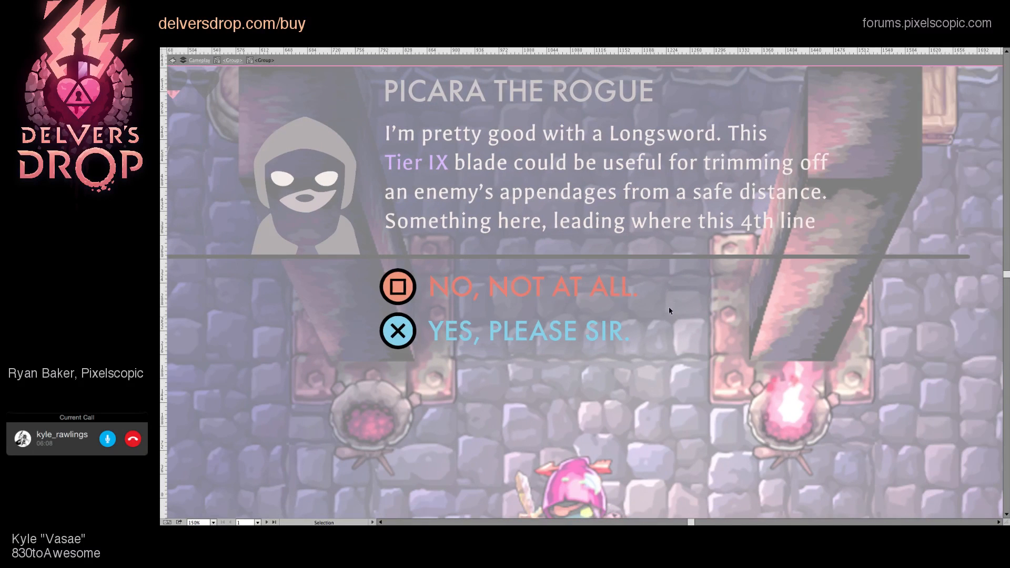
Step: Duplicate both dialog answer texts as black shadow copies behind the originals, offset slightly downward
{"action": "left_click", "coordinate": [601, 345]}
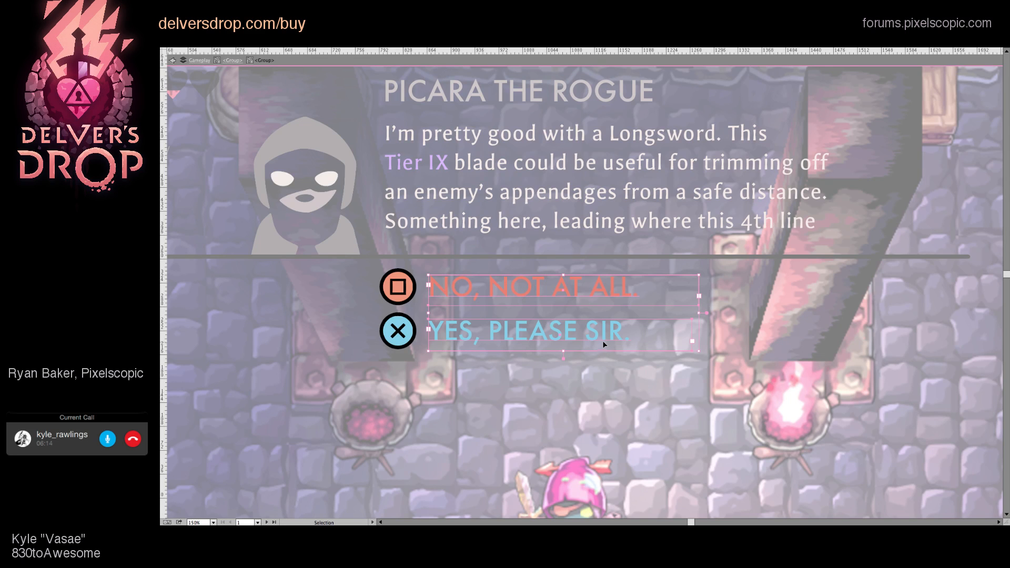
{"action": "left_click_drag", "start_coordinate": [575, 279], "coordinate": [604, 298]}
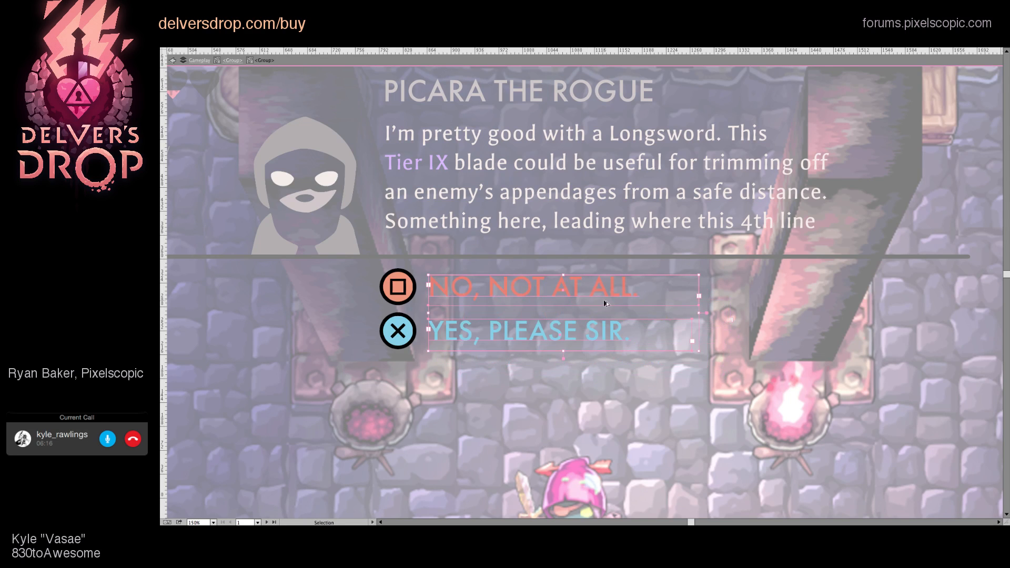
{"action": "left_click", "coordinate": [577, 294], "text": "shift"}
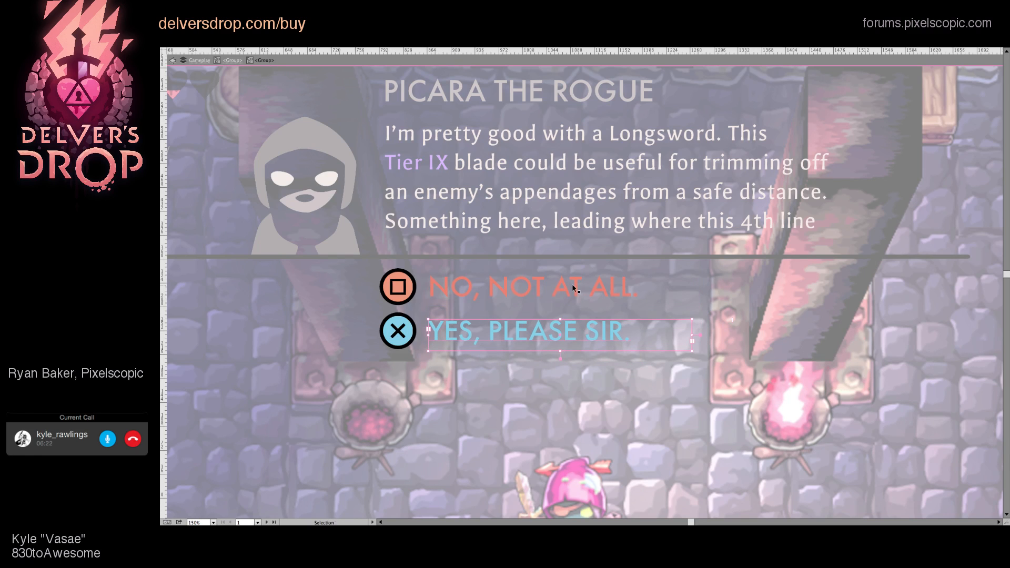
{"action": "left_click", "coordinate": [573, 289], "text": "shift"}
{"action": "left_click_drag", "start_coordinate": [573, 288], "coordinate": [580, 297]}
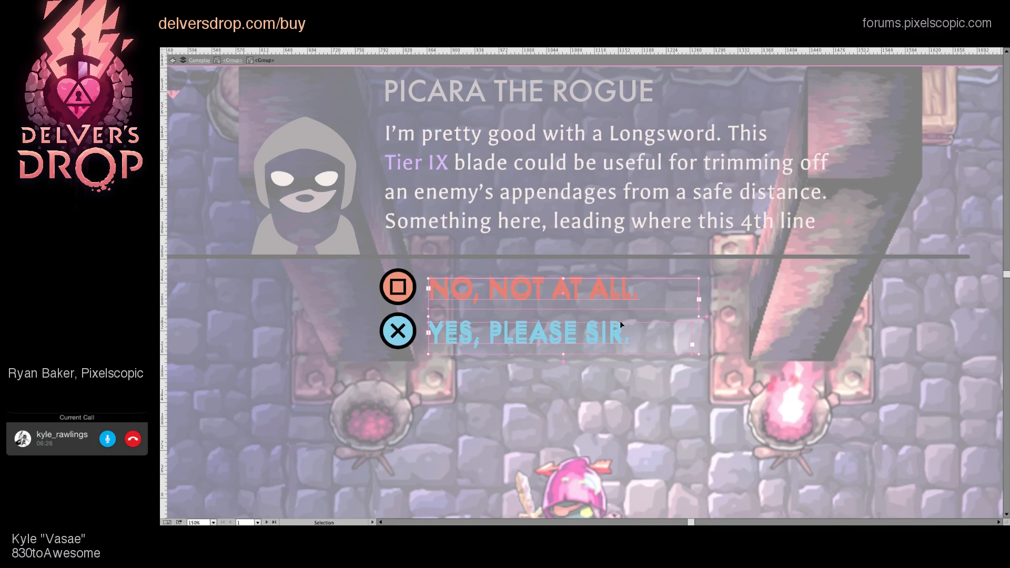
{"action": "key", "text": "ctrl+z"}
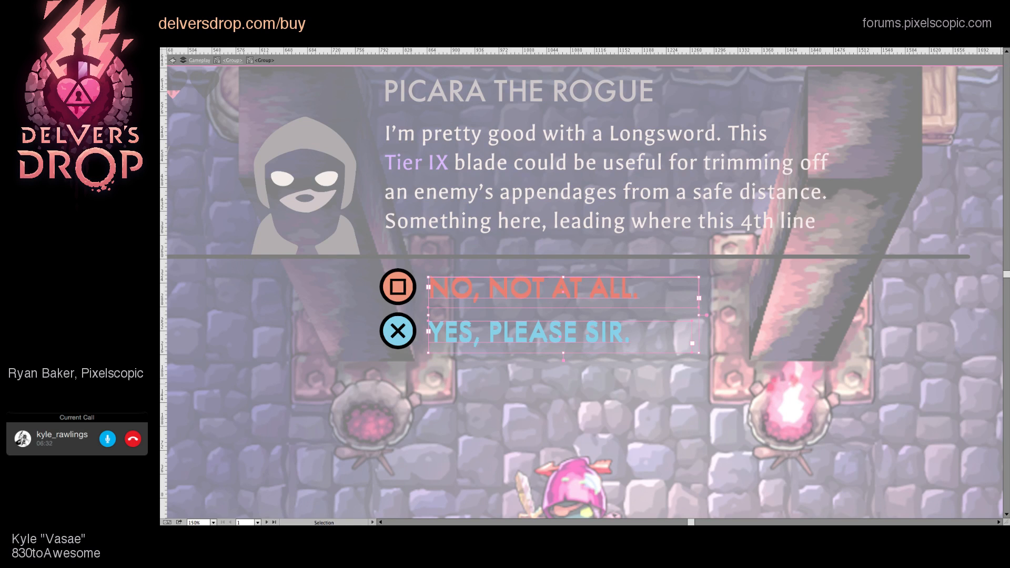
{"action": "key", "text": "ctrl+shift+z"}
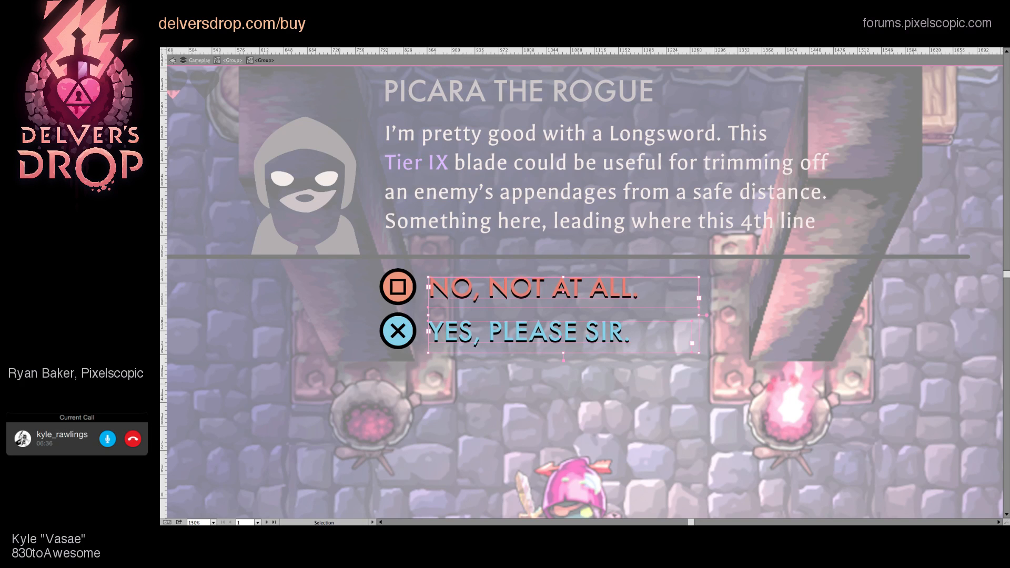
Step: Show the panels, collapse Pathfinder and Appearance, and shorten the Align options
{"action": "key", "text": "Tab"}
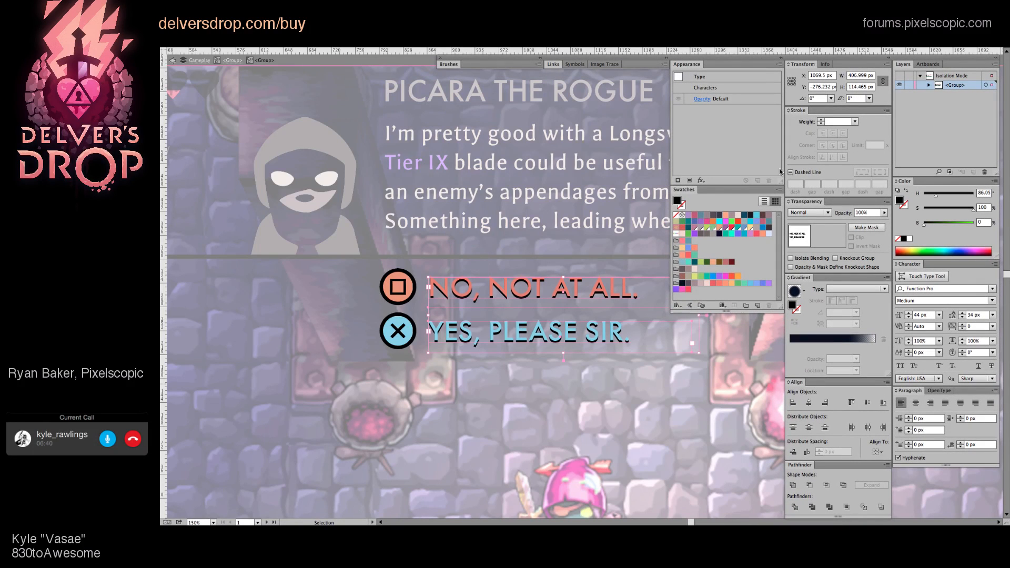
{"action": "double_click", "coordinate": [807, 466]}
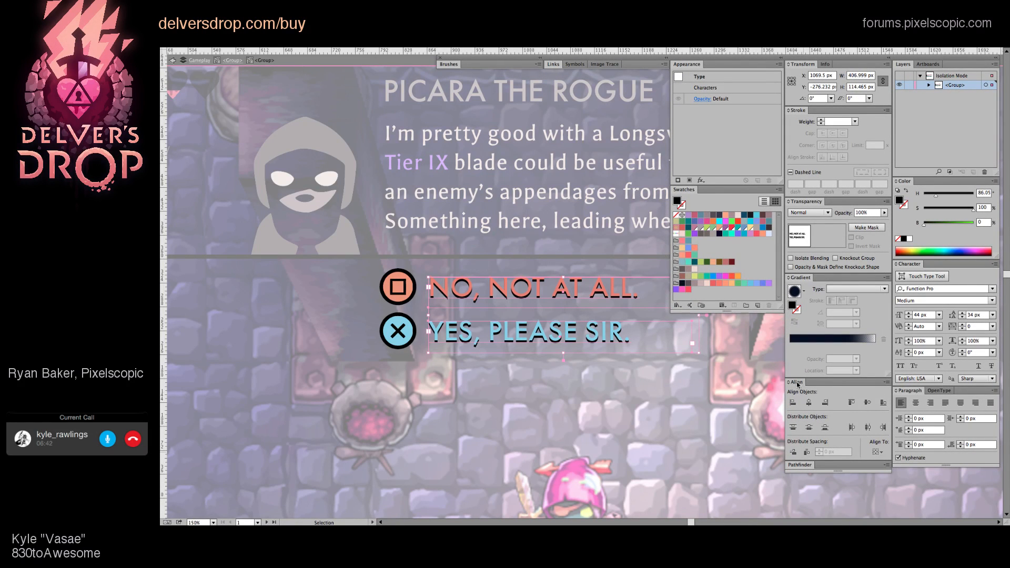
{"action": "double_click", "coordinate": [797, 382]}
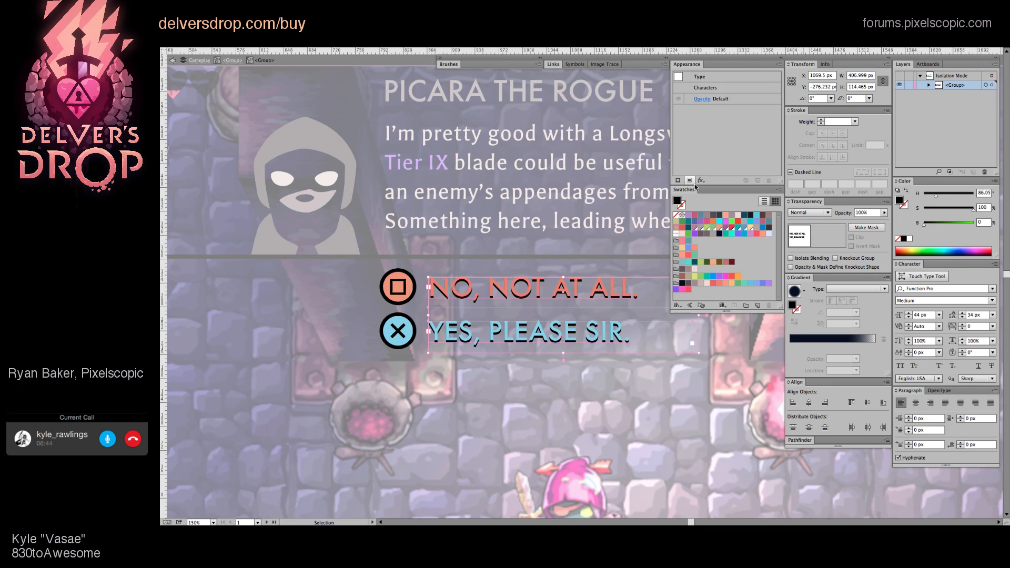
{"action": "double_click", "coordinate": [690, 64]}
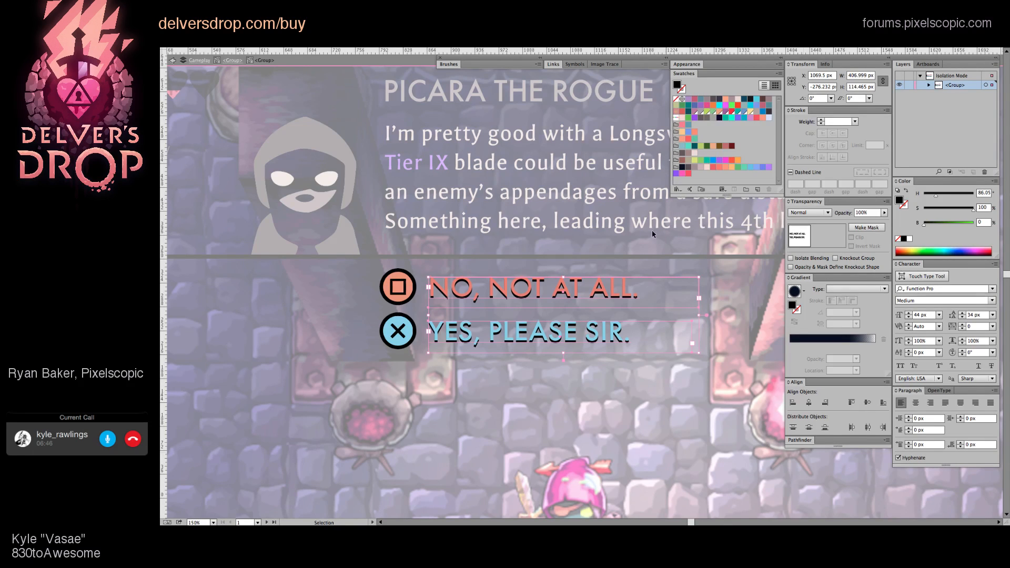
Step: Nudge the black shadow copies of the dialog answers down by 1 px and leave the isolated group
{"action": "key", "text": "Down"}
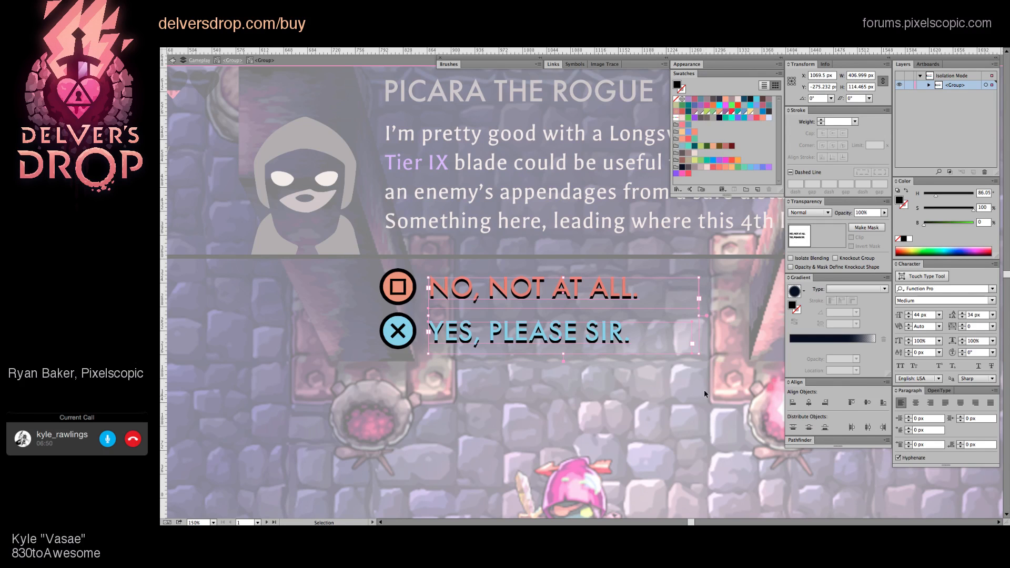
{"action": "key", "text": "Escape"}
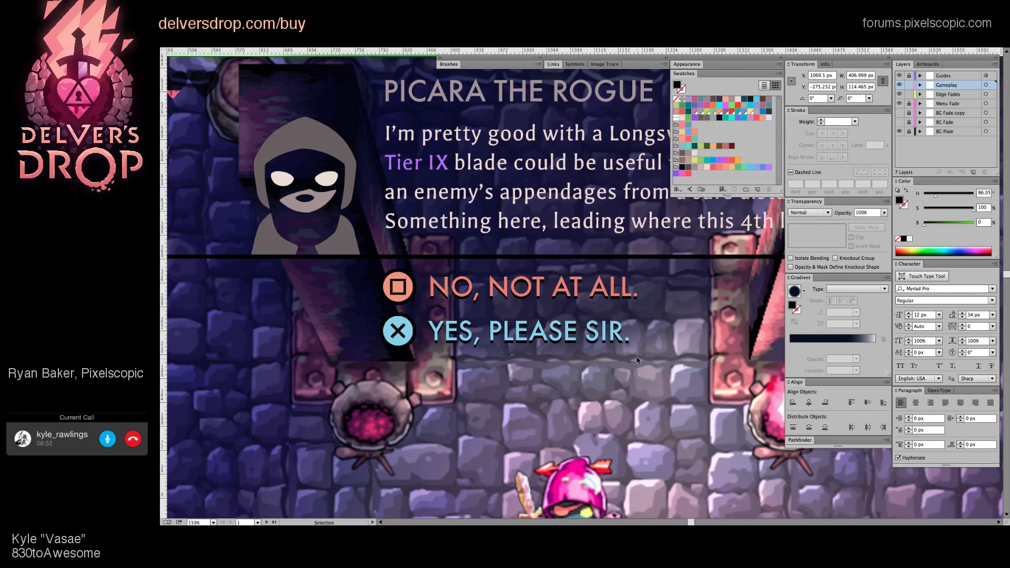
Step: Try shifting the black shadow texts down by about 0.5 px inside their isolated group, and undo the shift
{"action": "key", "text": "z"}
{"action": "left_click", "coordinate": [579, 291], "text": "alt"}
{"action": "left_click", "coordinate": [579, 291], "text": "alt"}
{"action": "left_click_drag", "start_coordinate": [579, 290], "coordinate": [696, 309]}
{"action": "key", "text": "v"}
{"action": "double_click", "coordinate": [613, 289]}
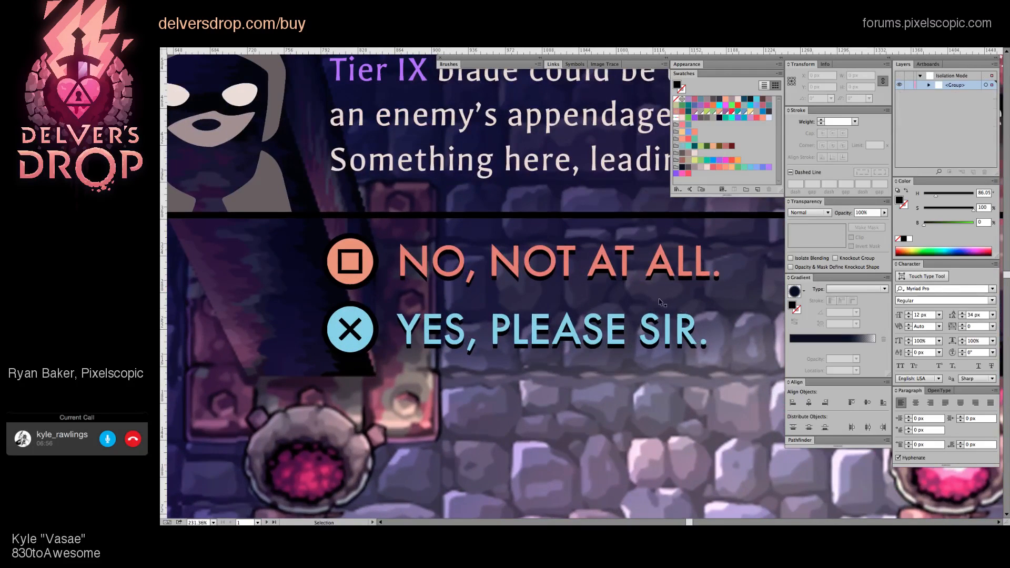
{"action": "left_click_drag", "start_coordinate": [613, 289], "coordinate": [613, 287]}
{"action": "key", "text": "z"}
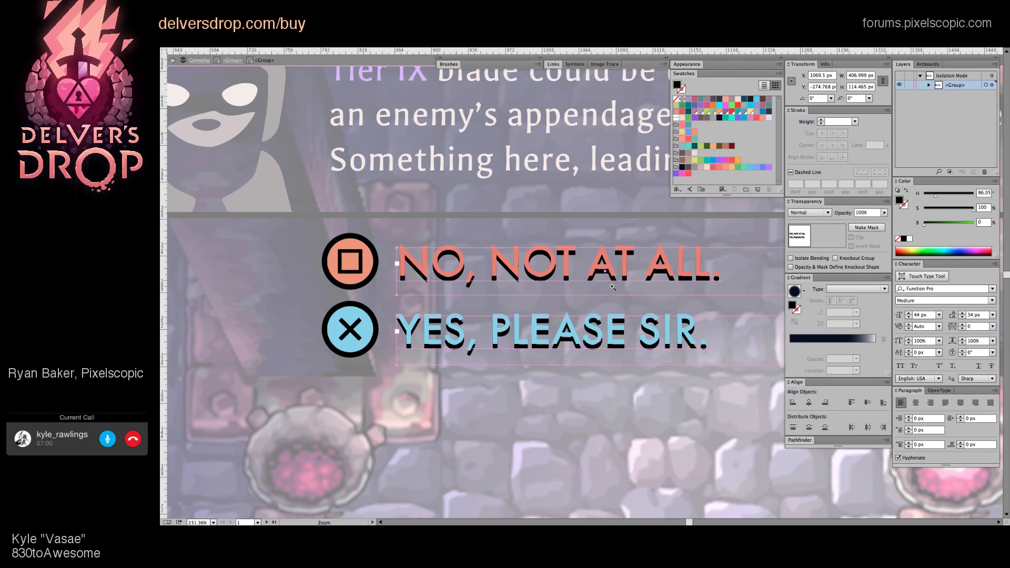
{"action": "left_click_drag", "start_coordinate": [564, 245], "coordinate": [626, 253]}
{"action": "key", "text": "v"}
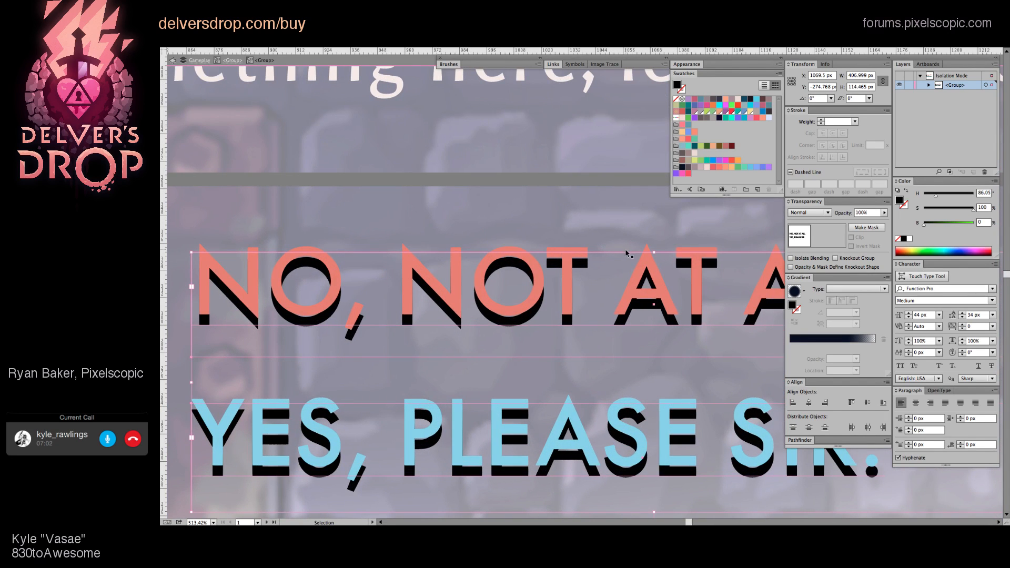
{"action": "key", "text": "ctrl+z"}
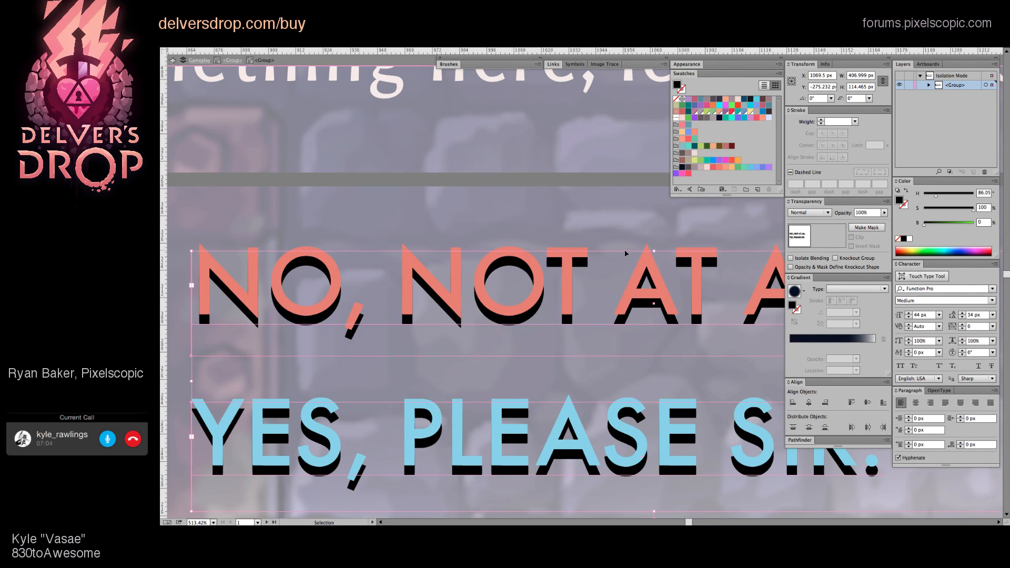
{"action": "left_click", "coordinate": [623, 249]}
{"action": "scroll", "coordinate": [589, 256], "scroll_direction": "down", "scroll_amount": 5}
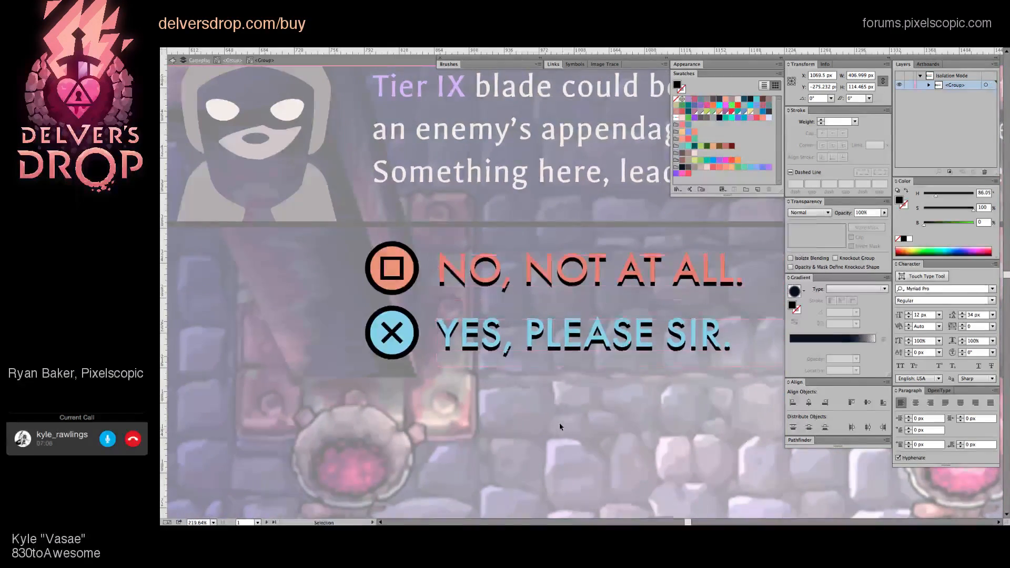
{"action": "key", "text": "Escape"}
Step: Examine how the shadowed dialog answers read within the whole HUD mockup at smaller scale
{"action": "scroll", "coordinate": [547, 368], "scroll_direction": "down", "scroll_amount": 5}
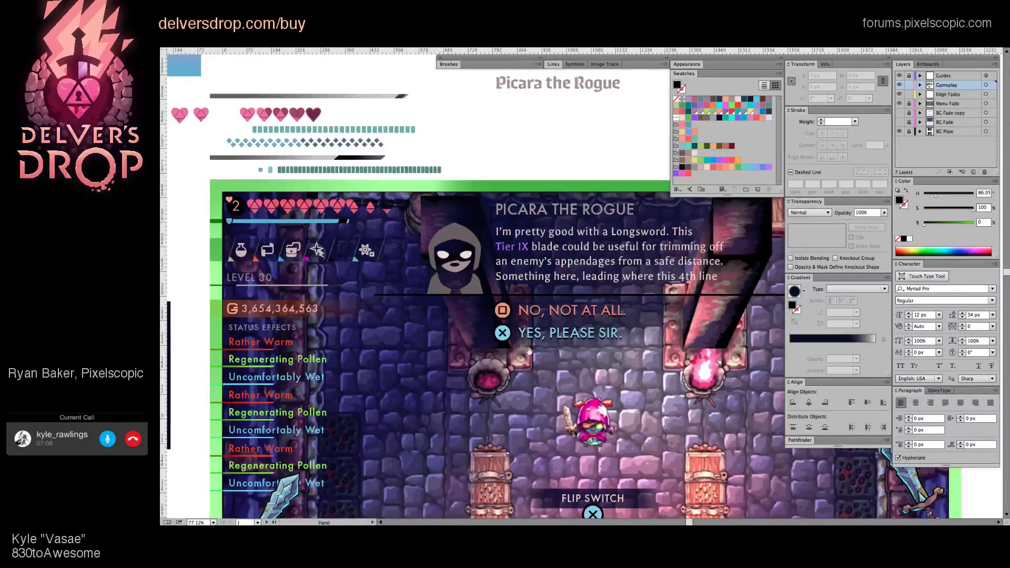
{"action": "scroll", "coordinate": [529, 351], "scroll_direction": "down", "scroll_amount": 3}
{"action": "scroll", "coordinate": [529, 351], "scroll_direction": "right", "scroll_amount": 2}
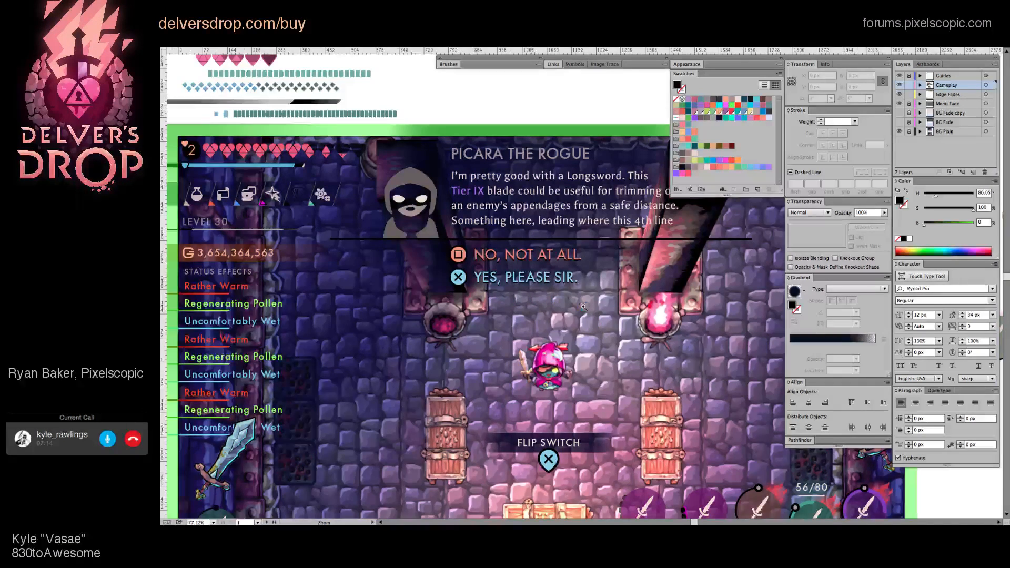
{"action": "key", "text": "super+minus"}
{"action": "key", "text": "super+minus"}
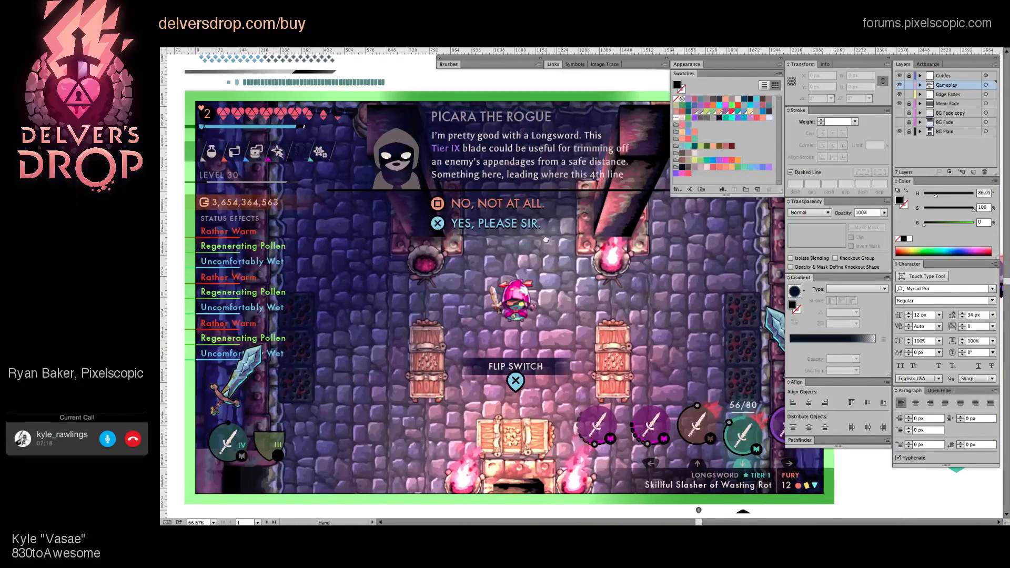
{"action": "scroll", "coordinate": [549, 236], "scroll_direction": "up", "scroll_amount": 3}
{"action": "scroll", "coordinate": [533, 243], "scroll_direction": "down", "scroll_amount": 3}
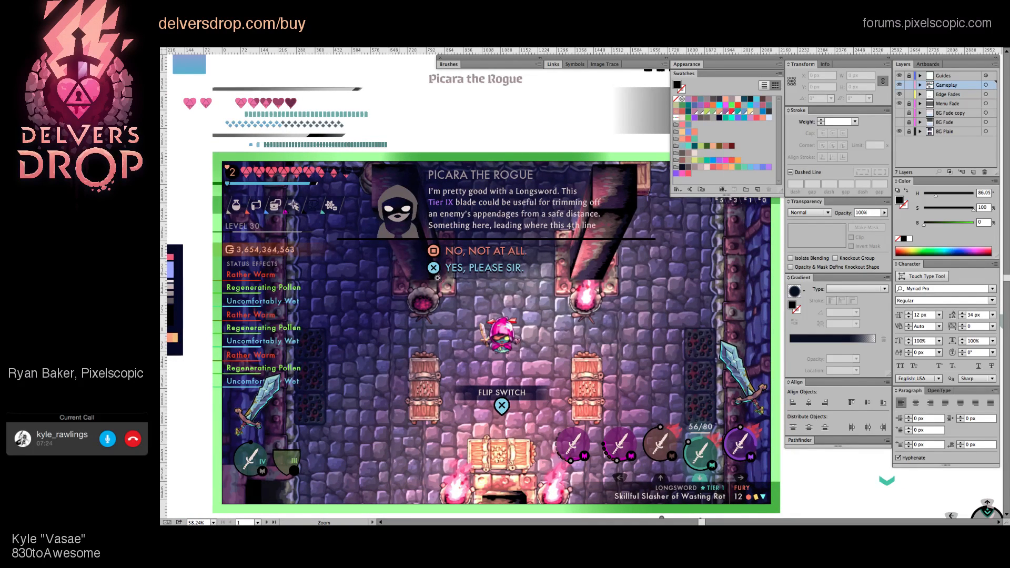
Step: Move the status effects list group down by 40 px, widening the gap below the gold counter
{"action": "scroll", "coordinate": [461, 250], "scroll_direction": "up", "scroll_amount": 3}
{"action": "left_click_drag", "start_coordinate": [367, 270], "coordinate": [443, 260]}
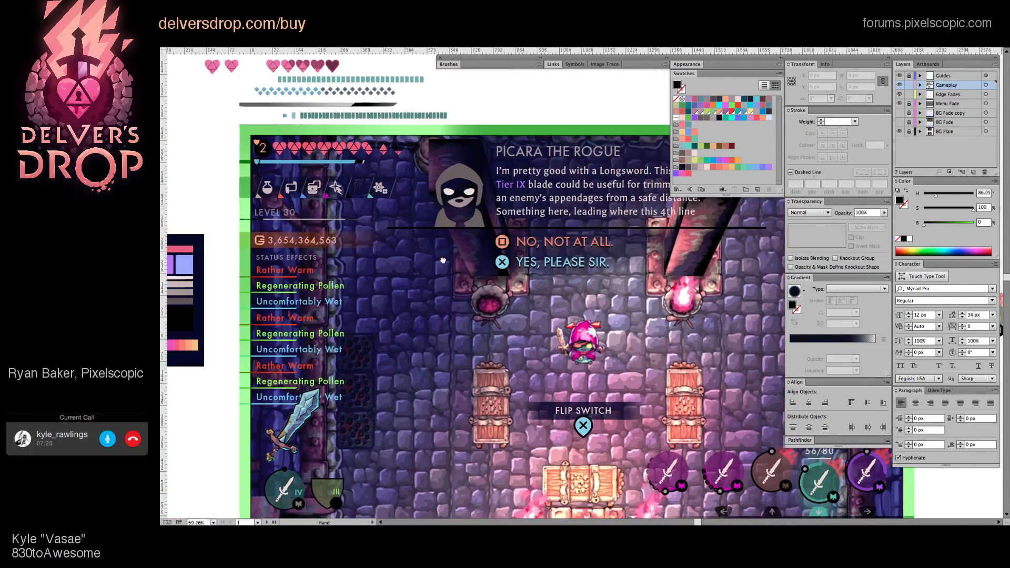
{"action": "left_click", "coordinate": [289, 261]}
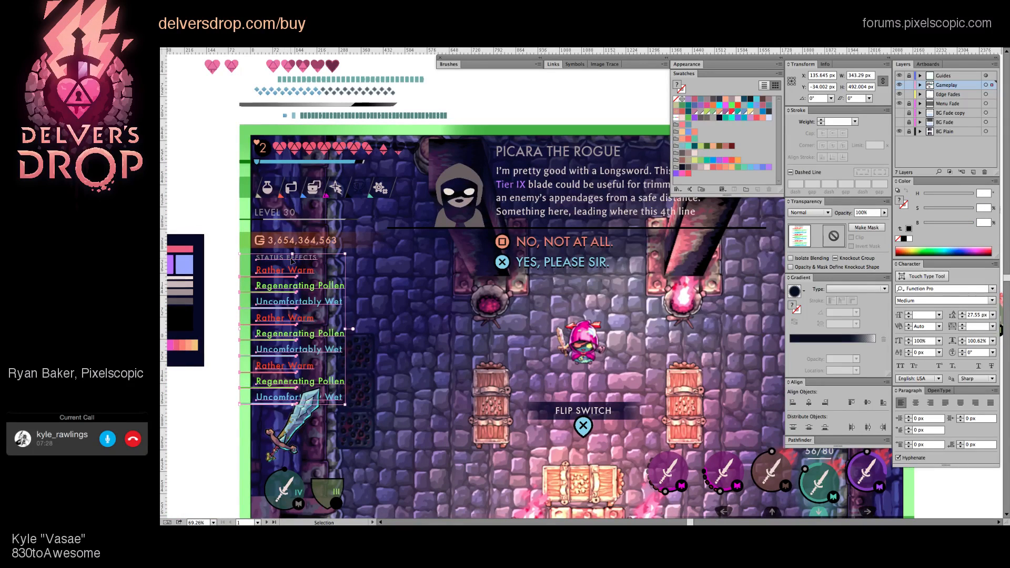
{"action": "scroll", "coordinate": [294, 259], "scroll_direction": "up", "scroll_amount": 2}
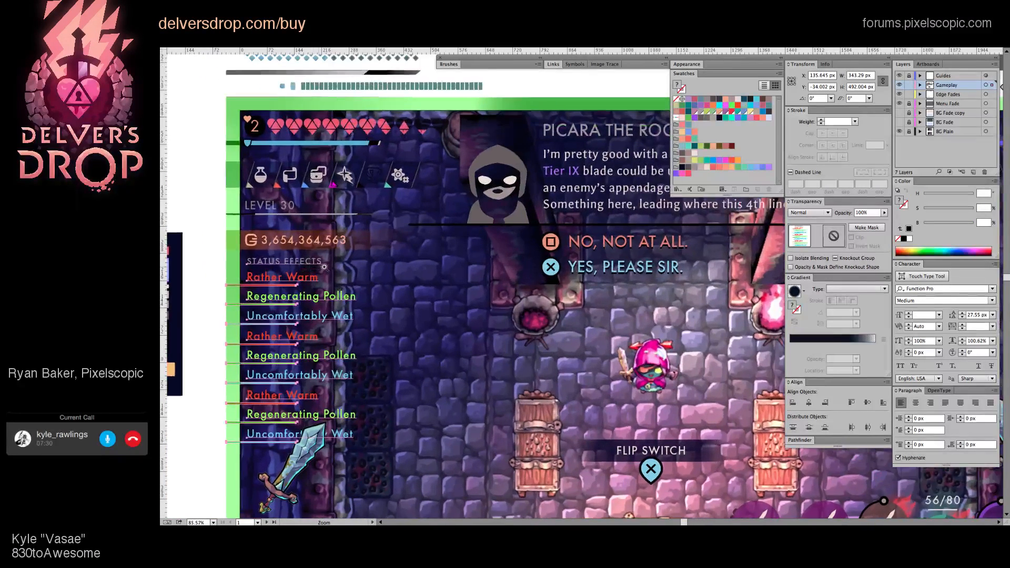
{"action": "scroll", "coordinate": [324, 268], "scroll_direction": "up", "scroll_amount": 1}
{"action": "left_click_drag", "start_coordinate": [314, 266], "coordinate": [373, 258]}
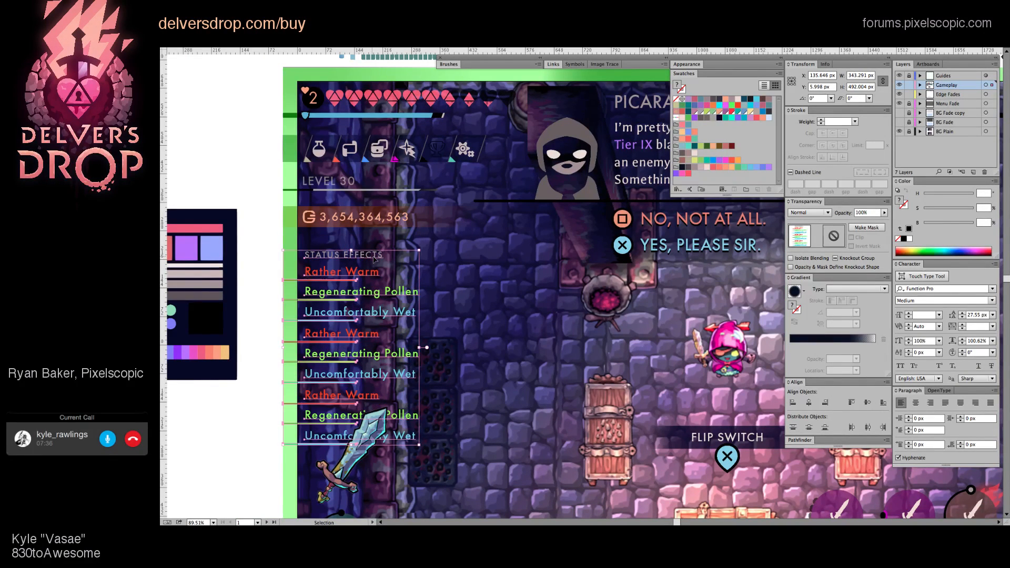
Step: Move only the STATUS EFFECTS heading up by about 8 px, away from the first list entry
{"action": "key", "text": "a"}
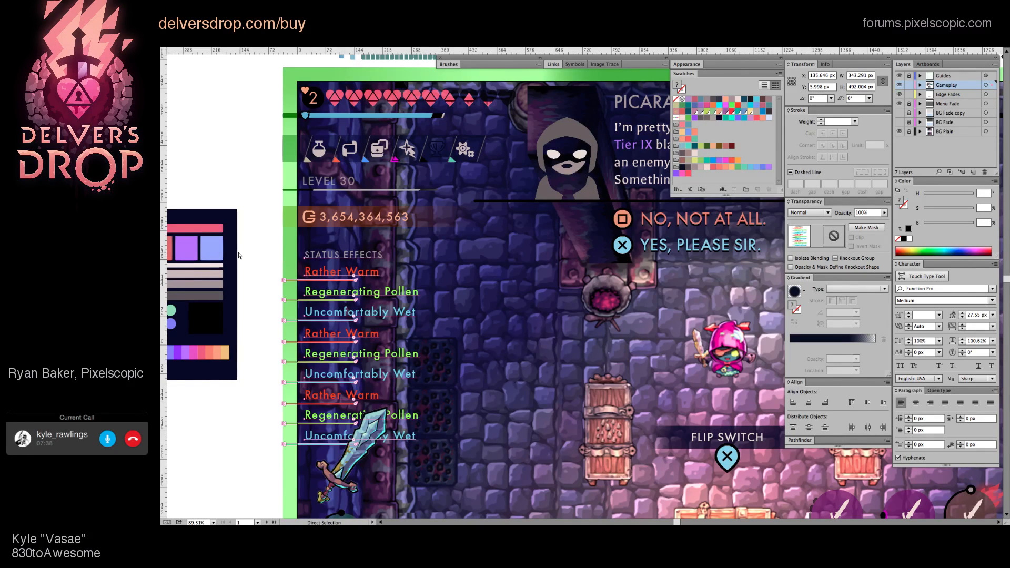
{"action": "left_click", "coordinate": [365, 255]}
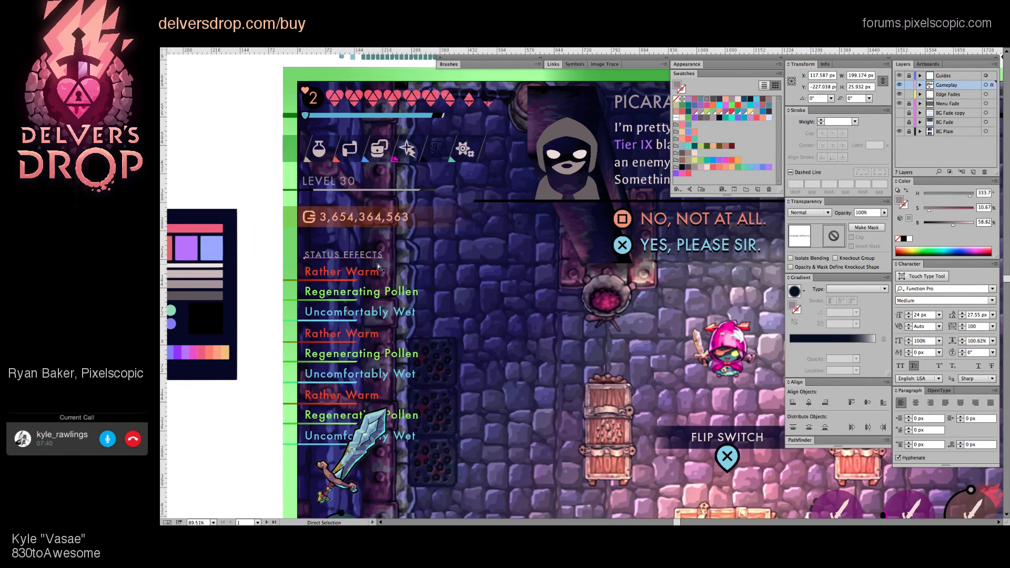
{"action": "key", "text": "Up"}
{"action": "key", "text": "Up"}
{"action": "key", "text": "Up"}
{"action": "key", "text": "Up"}
{"action": "key", "text": "Up"}
{"action": "key", "text": "Up"}
{"action": "key", "text": "Up"}
{"action": "key", "text": "Up"}
{"action": "key", "text": "Up"}
{"action": "key", "text": "Up"}
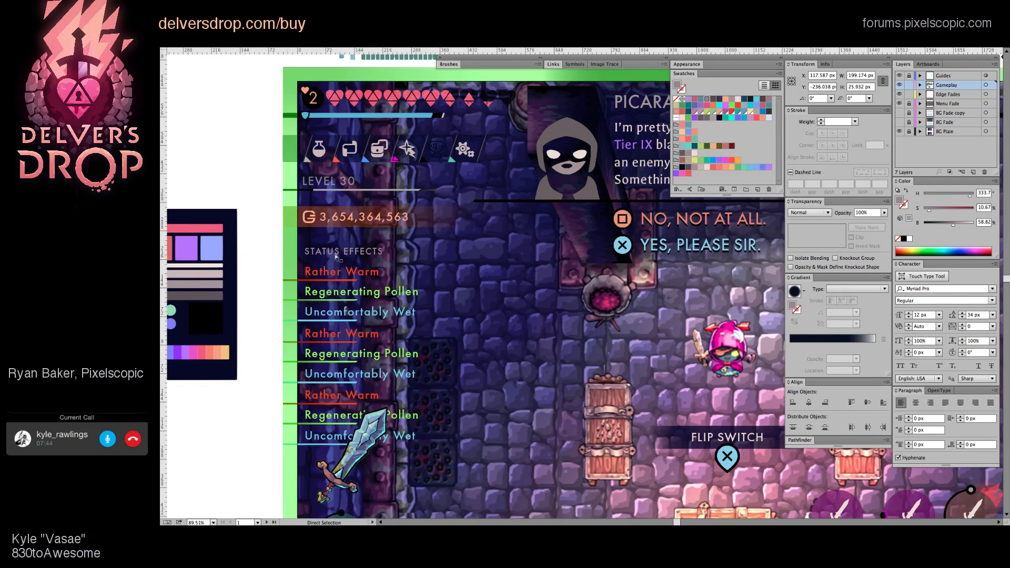
{"action": "key", "text": "Down"}
{"action": "left_click", "coordinate": [263, 275]}
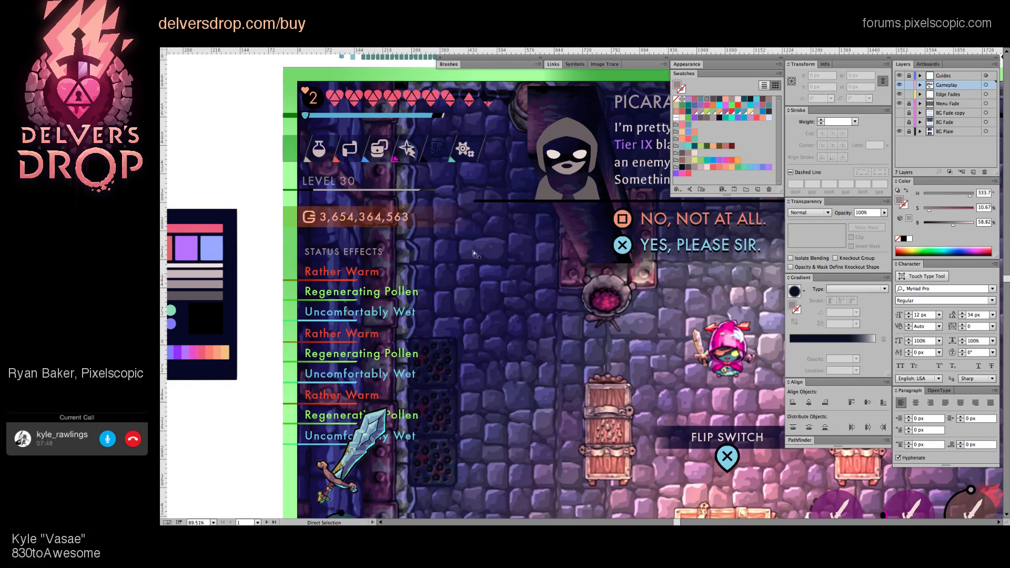
Step: Try nudging the whole gold counter group vertically between the LEVEL 30 label and the status effects
{"action": "left_click", "coordinate": [550, 242], "text": "ctrl+alt"}
{"action": "left_click_drag", "start_coordinate": [648, 279], "coordinate": [430, 297]}
{"action": "scroll", "coordinate": [586, 287], "scroll_direction": "down", "scroll_amount": 2}
{"action": "left_click", "coordinate": [203, 243]}
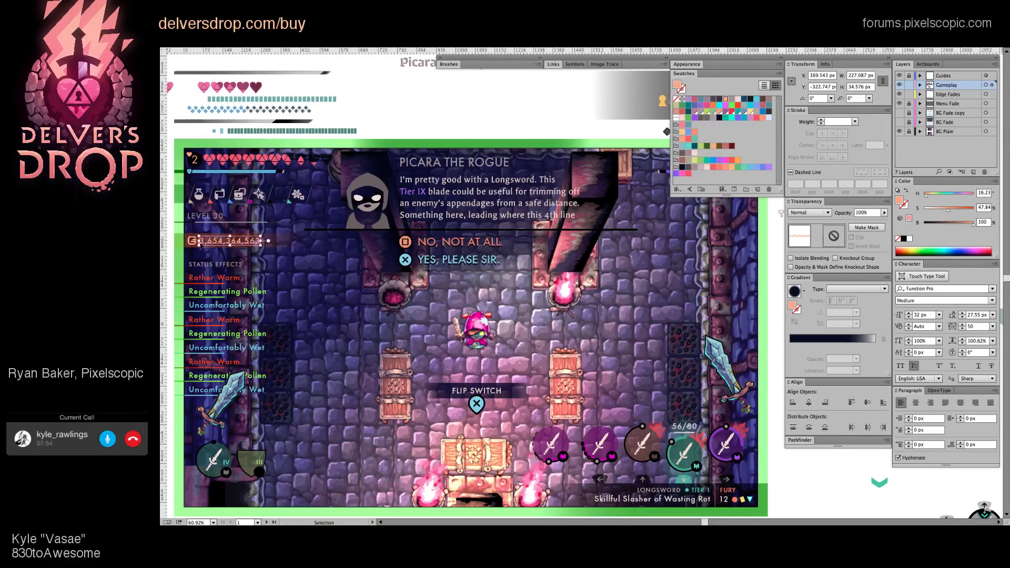
{"action": "key", "text": "a"}
{"action": "left_click", "coordinate": [227, 243]}
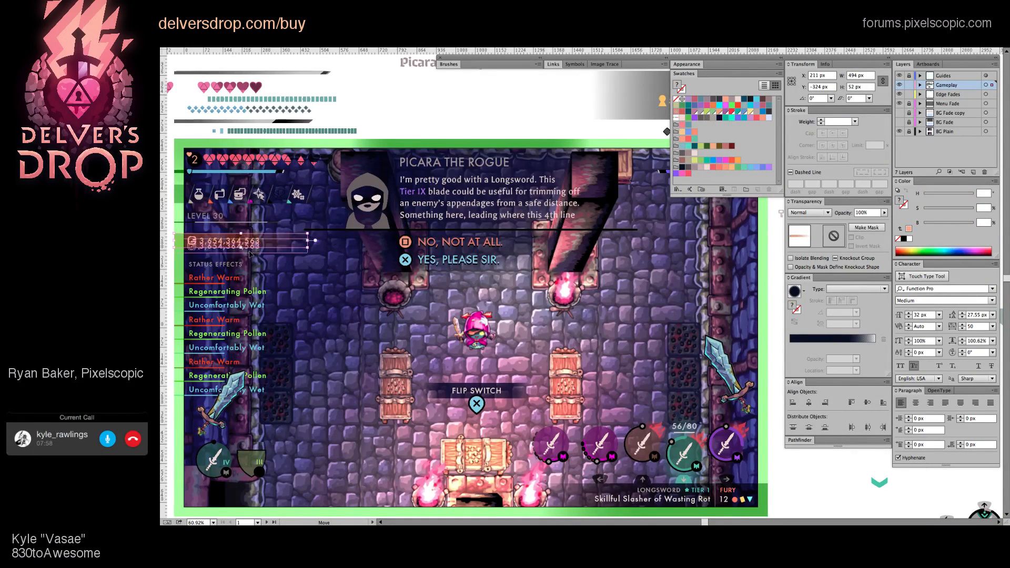
{"action": "key", "text": "shift+Down"}
{"action": "key", "text": "shift+Down"}
{"action": "key", "text": "shift+Up"}
{"action": "key", "text": "shift+Up"}
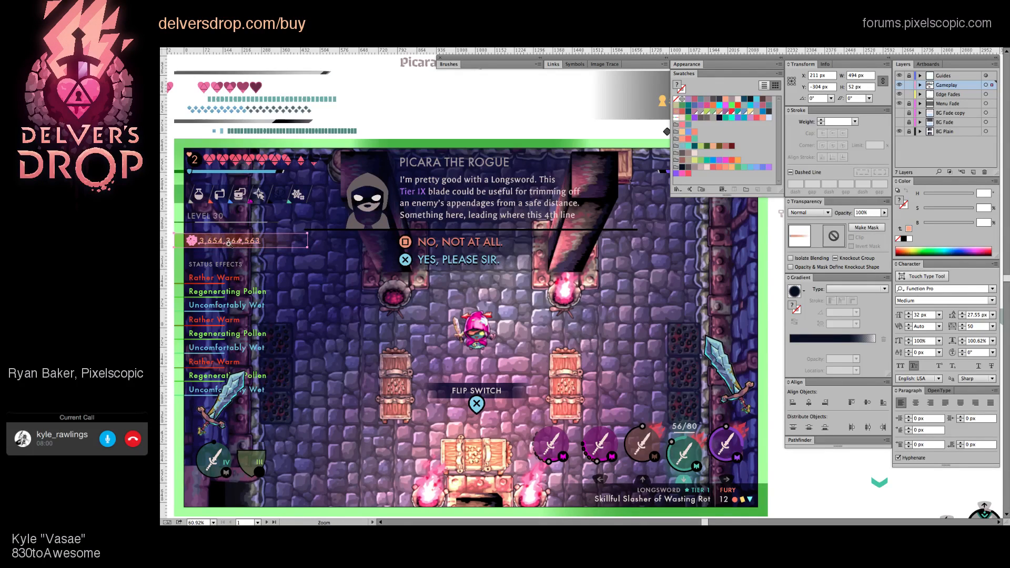
Step: Move the gold counter group across to the right edge of the gameplay screen, beneath the key counts
{"action": "left_click_drag", "start_coordinate": [230, 242], "coordinate": [703, 216]}
{"action": "scroll", "coordinate": [703, 217], "scroll_direction": "right", "scroll_amount": 5}
{"action": "scroll", "coordinate": [703, 217], "scroll_direction": "up", "scroll_amount": 2}
{"action": "scroll", "coordinate": [610, 258], "scroll_direction": "up", "scroll_amount": 5}
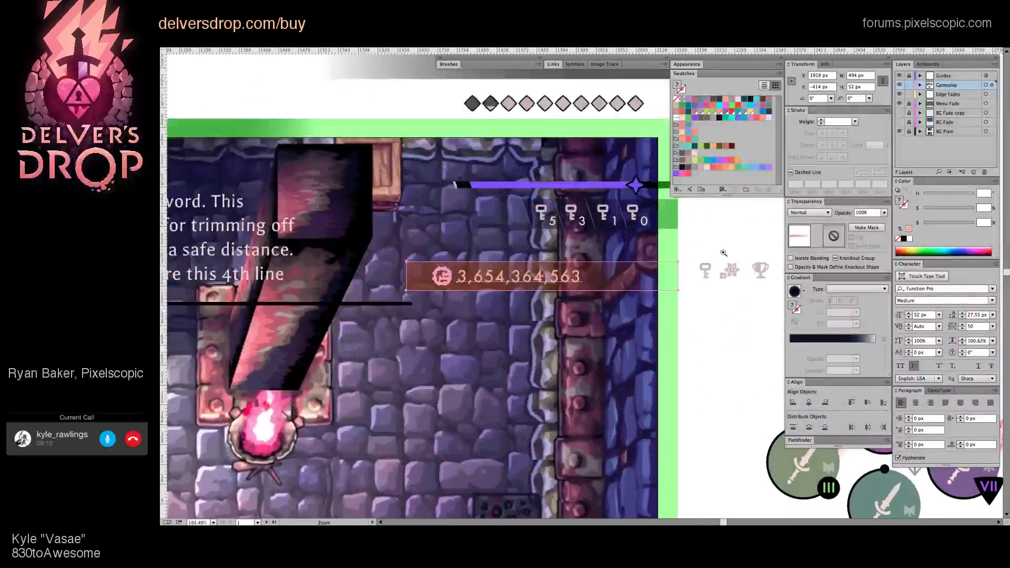
{"action": "left_click", "coordinate": [618, 287]}
{"action": "left_click", "coordinate": [618, 286]}
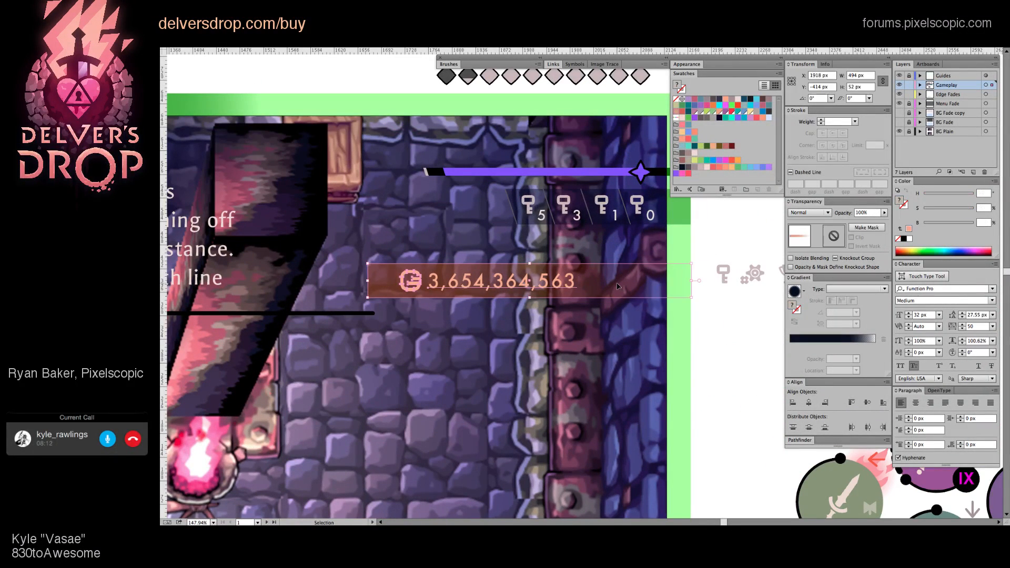
Step: Isolate the gold counter group and move its G icon horizontally to the right of the number
{"action": "double_click", "coordinate": [411, 281]}
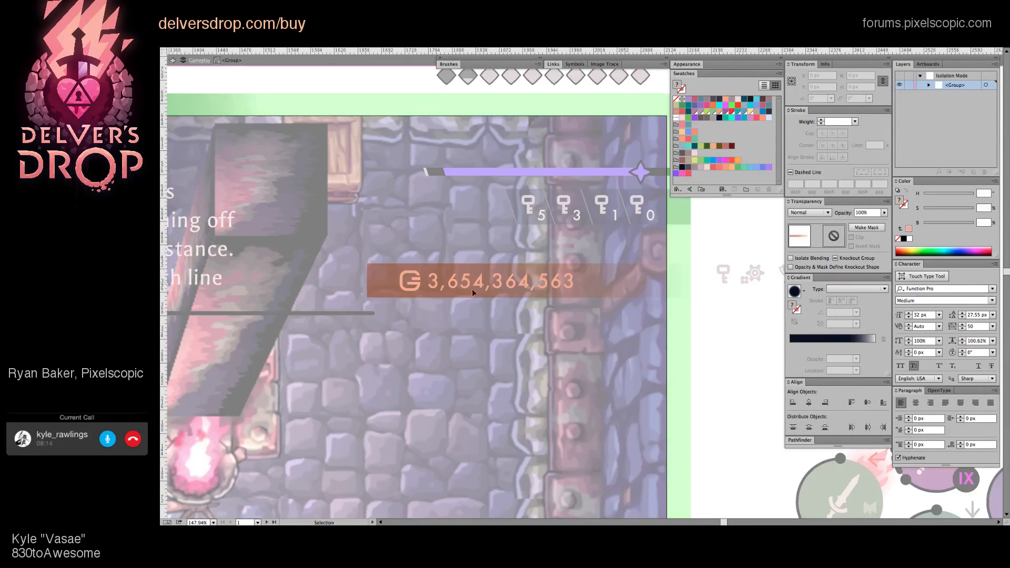
{"action": "left_click_drag", "start_coordinate": [419, 288], "coordinate": [592, 288]}
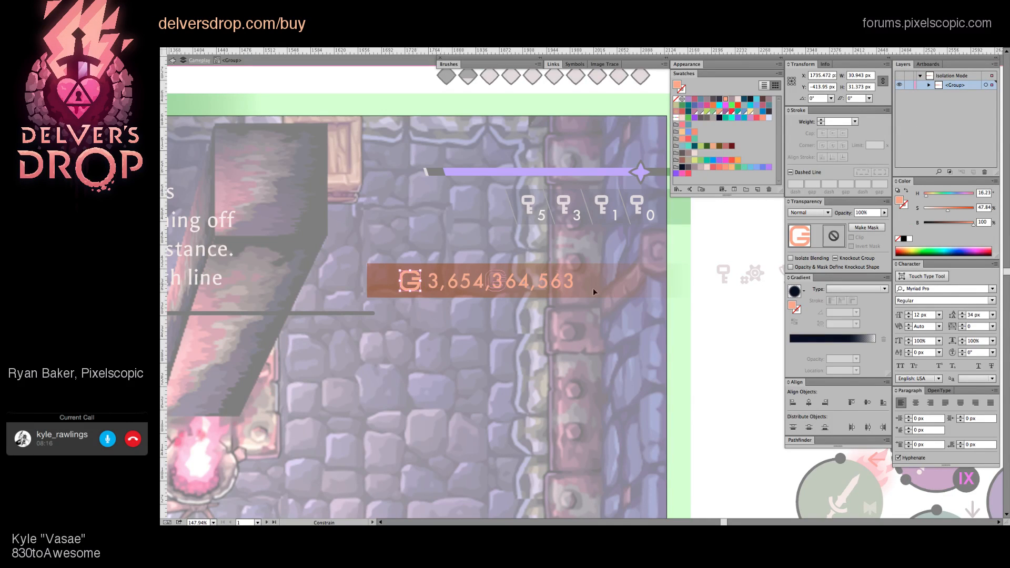
{"action": "left_click_drag", "start_coordinate": [654, 289], "coordinate": [653, 289]}
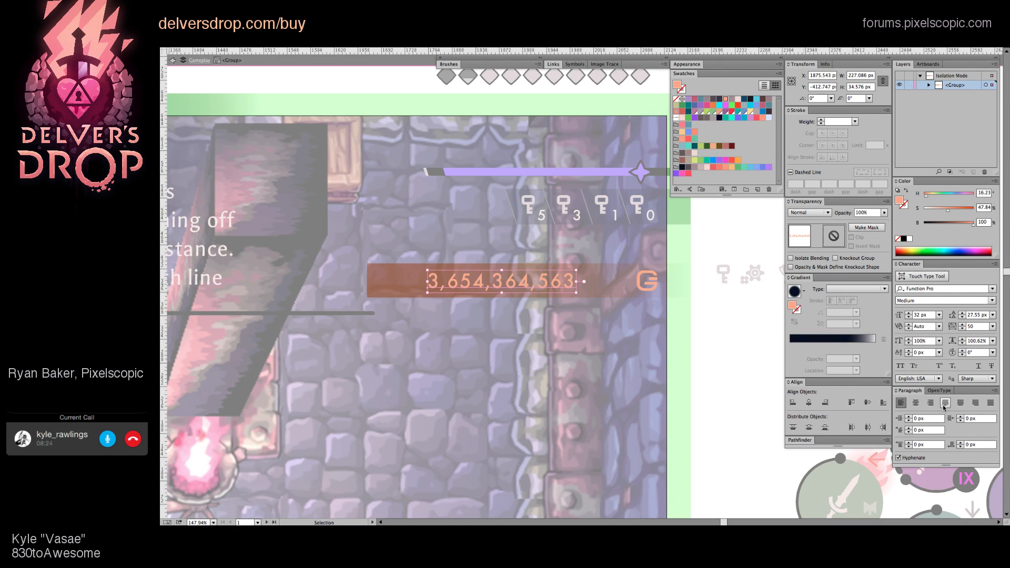
Step: Replace the gold number's point text with an area text box beside the G icon, reusing 3,654,364,563
{"action": "double_click", "coordinate": [541, 280]}
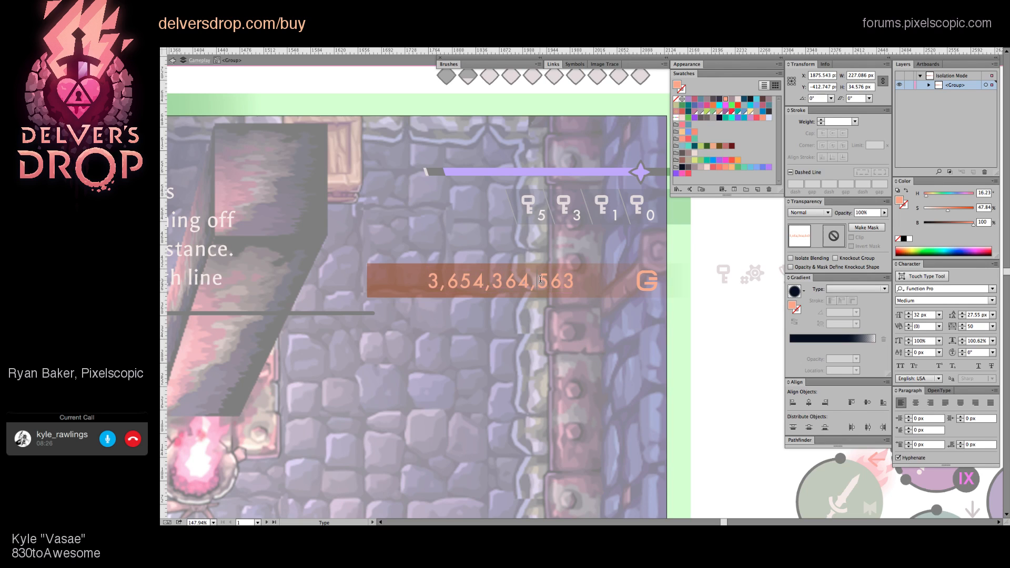
{"action": "key", "text": "ctrl+a"}
{"action": "key", "text": "ctrl+c"}
{"action": "key", "text": "BackSpace"}
{"action": "key", "text": "Escape"}
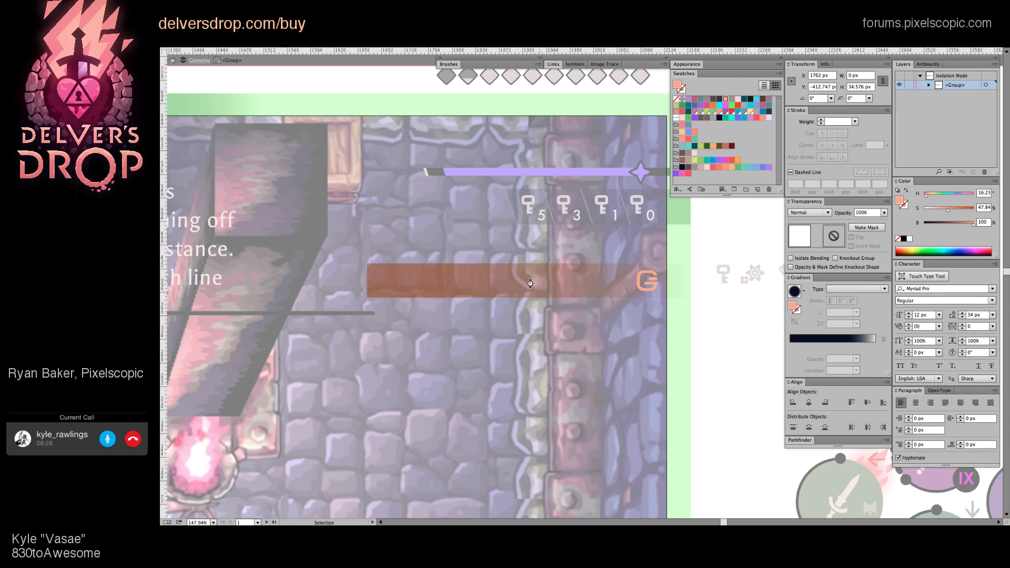
{"action": "key", "text": "t"}
{"action": "left_click_drag", "start_coordinate": [427, 269], "coordinate": [626, 291]}
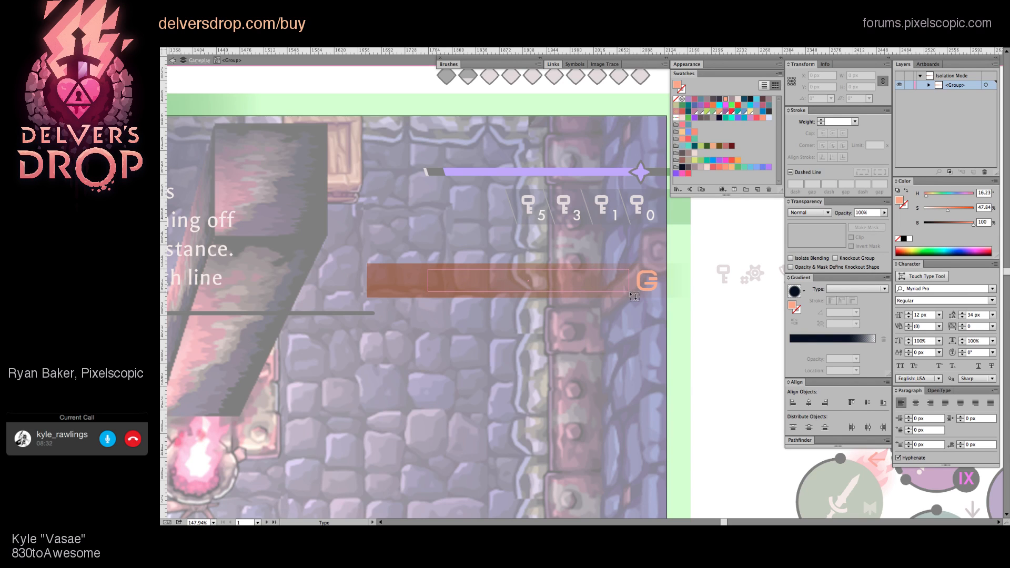
{"action": "key", "text": "ctrl+v"}
{"action": "key", "text": "Escape"}
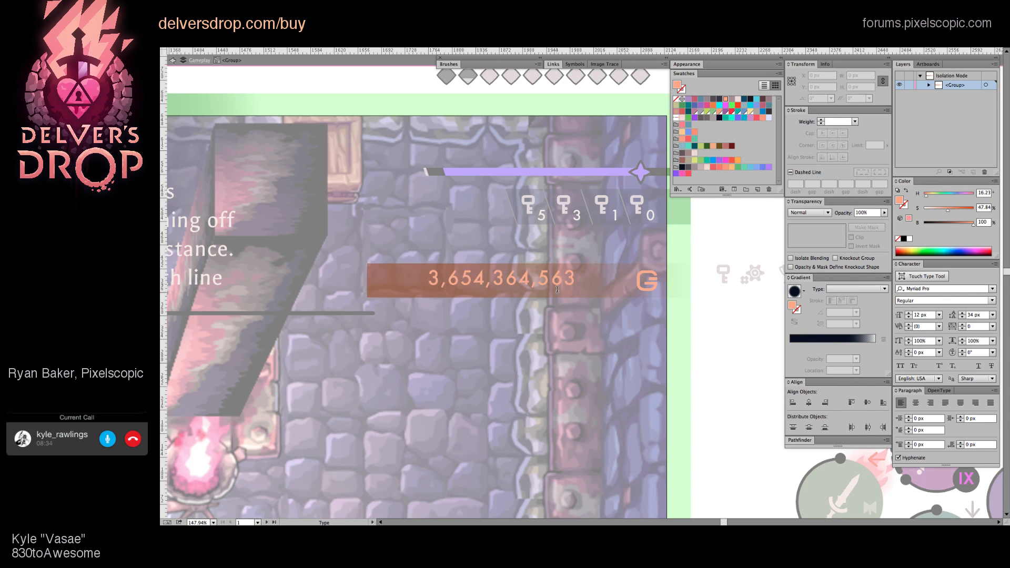
Step: Lower the gold number's text box onto the orange bar, nudge it 2 px left, and right-align the text
{"action": "left_click_drag", "start_coordinate": [558, 283], "coordinate": [558, 289]}
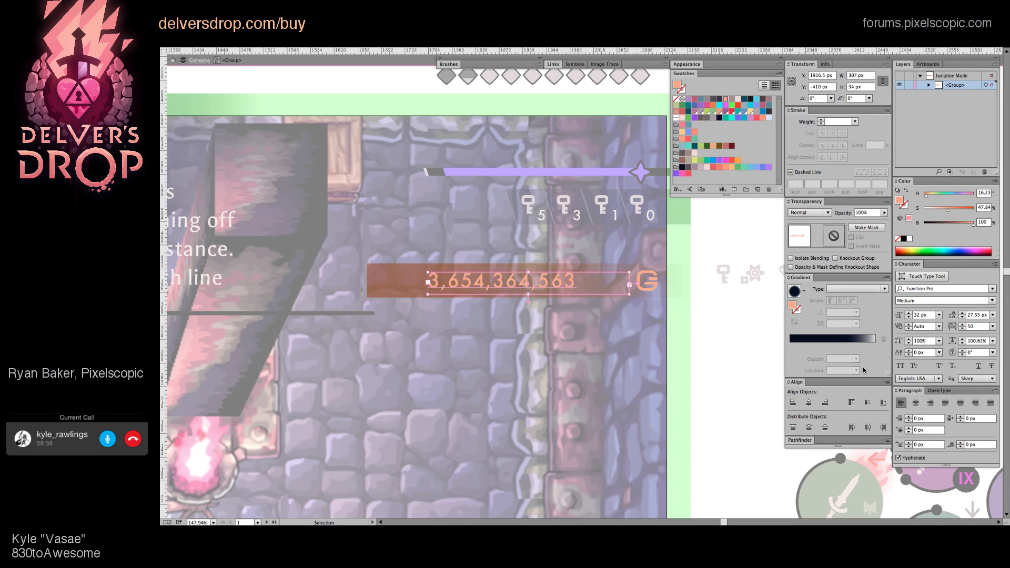
{"action": "key", "text": "Left"}
{"action": "key", "text": "Left"}
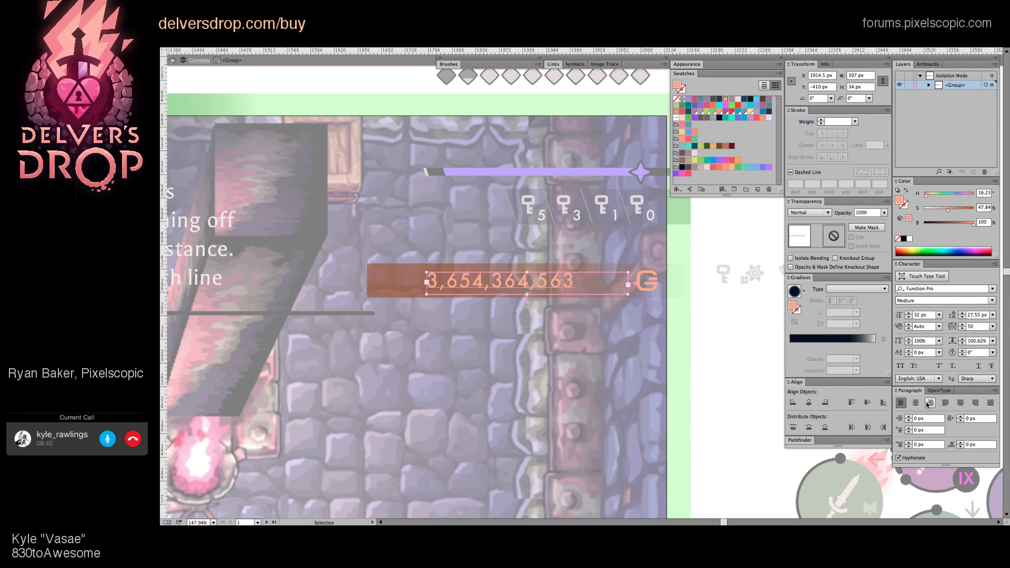
{"action": "left_click", "coordinate": [930, 403]}
Step: Set the gradient angle of the orange bar behind the gold number to 0°
{"action": "left_click", "coordinate": [477, 303]}
{"action": "key", "text": "a"}
{"action": "left_click", "coordinate": [431, 290]}
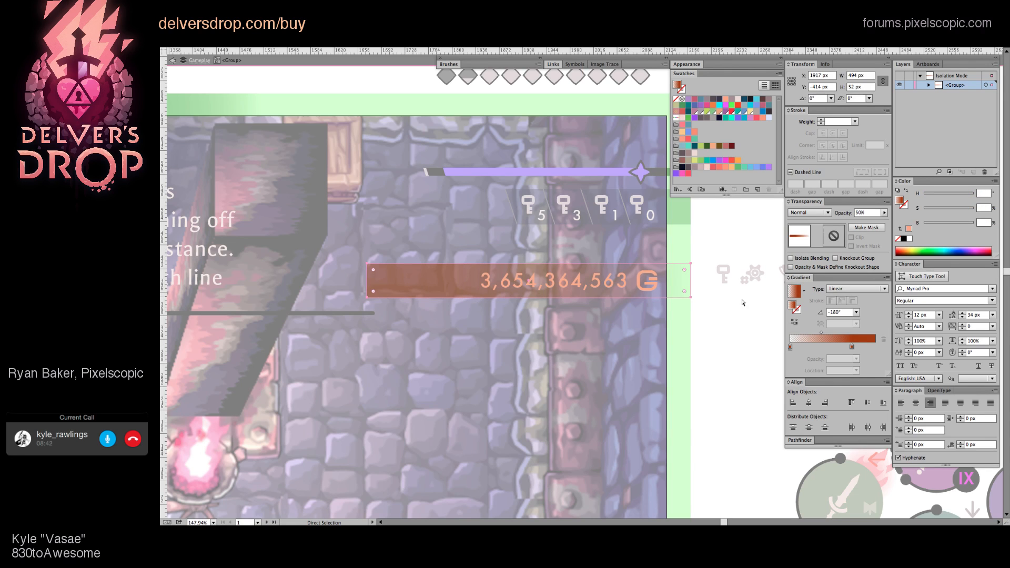
{"action": "left_click", "coordinate": [843, 312]}
{"action": "key", "text": "Return"}
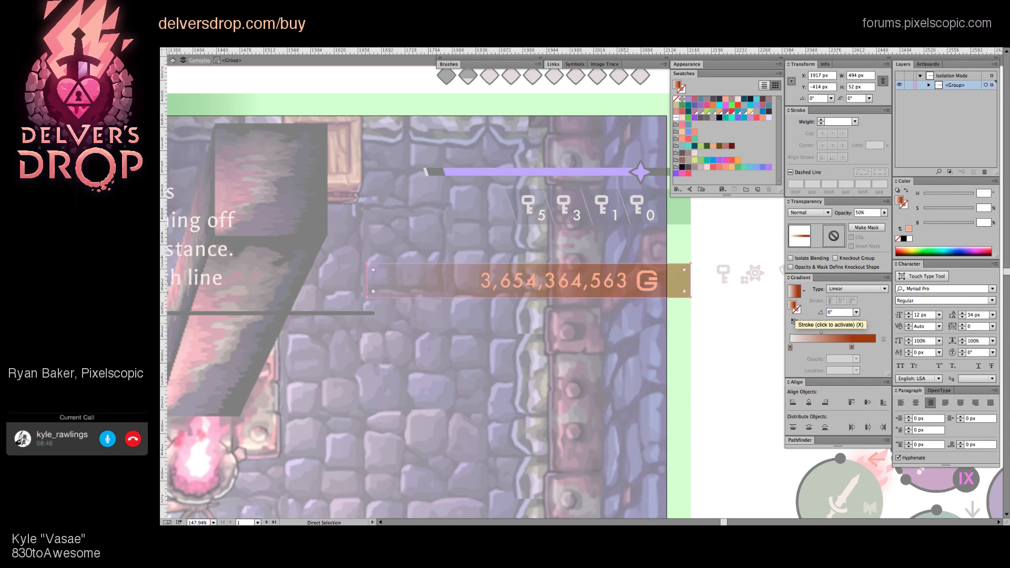
Step: Shift the gold number left by about 3 px and the G icon left by about 9 px
{"action": "key", "text": "v"}
{"action": "left_click", "coordinate": [623, 299]}
{"action": "left_click", "coordinate": [624, 291]}
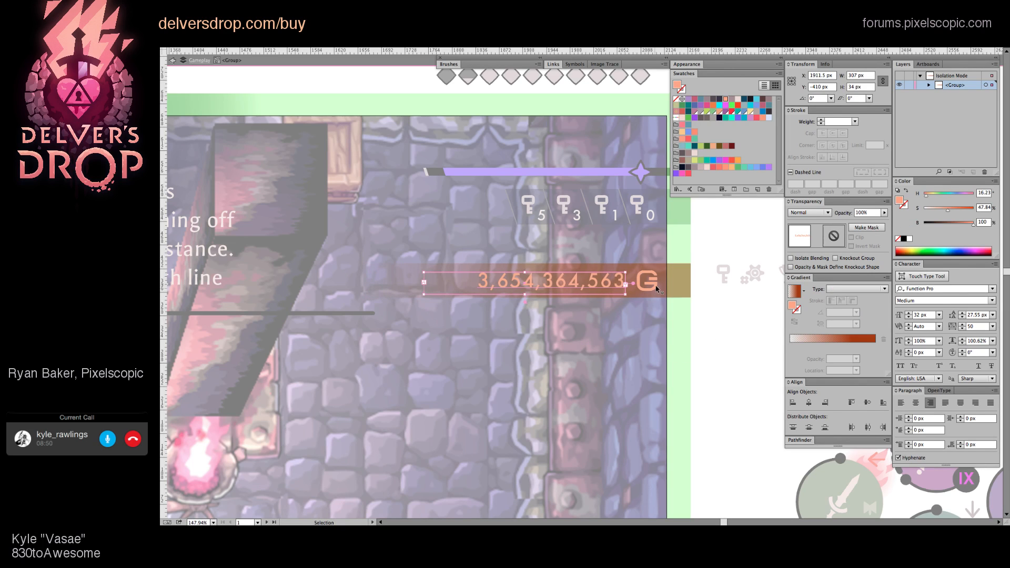
{"action": "left_click", "coordinate": [647, 281]}
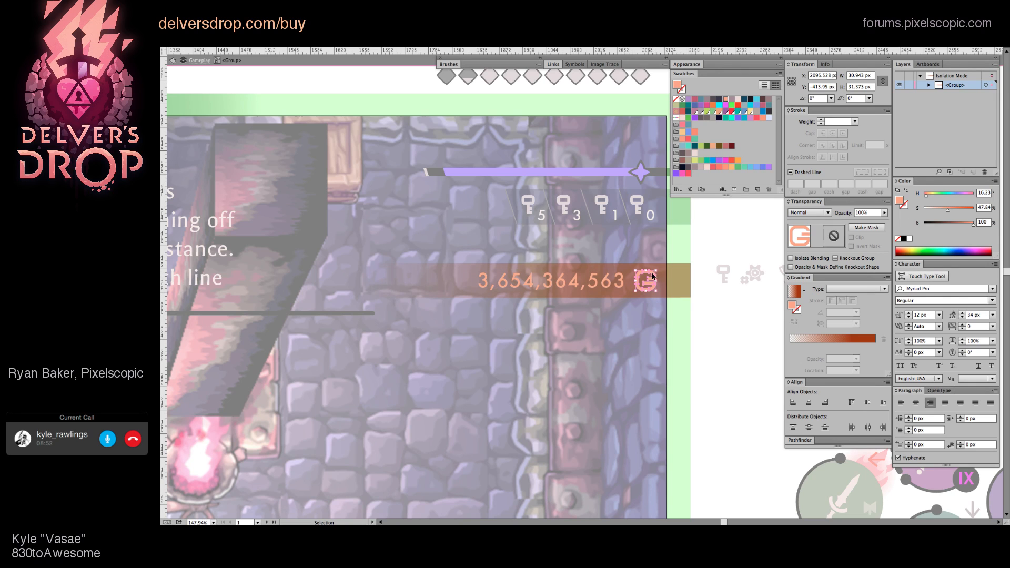
{"action": "left_click_drag", "start_coordinate": [656, 279], "coordinate": [614, 165]}
{"action": "scroll", "coordinate": [647, 282], "scroll_direction": "up", "scroll_amount": 3}
{"action": "key", "text": "ctrl+z"}
{"action": "key", "text": "Right"}
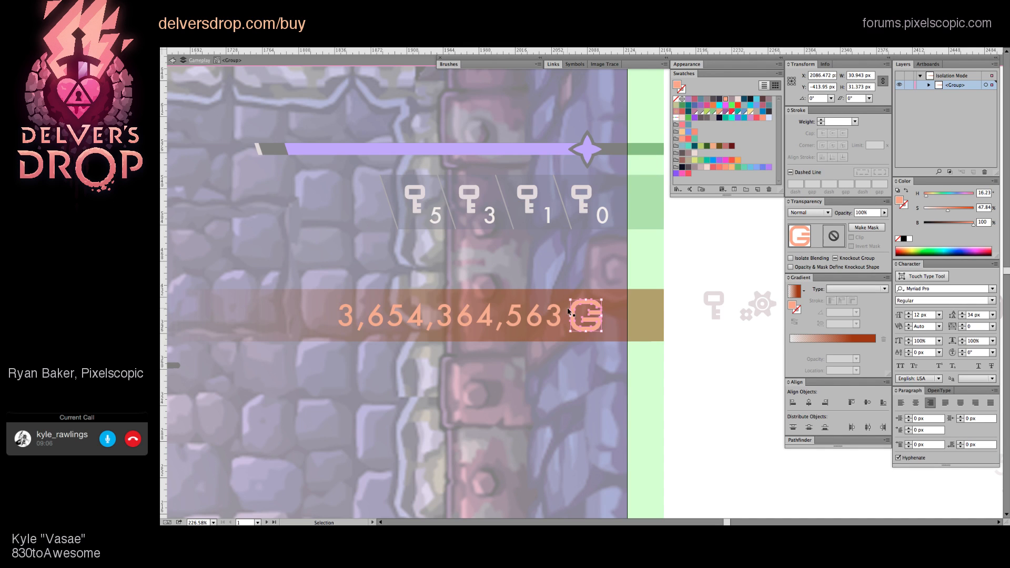
{"action": "key", "text": "ctrl+shift+a"}
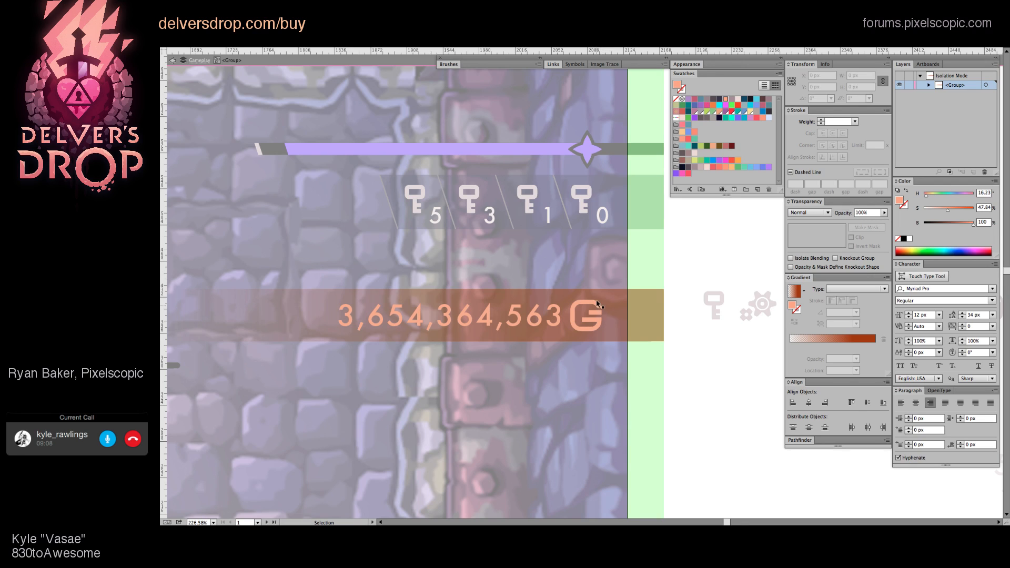
Step: Try the G icon up at the purple bar's star marker to compare alignment, and undo the move
{"action": "left_click_drag", "start_coordinate": [607, 320], "coordinate": [614, 150]}
{"action": "key", "text": "ctrl+z"}
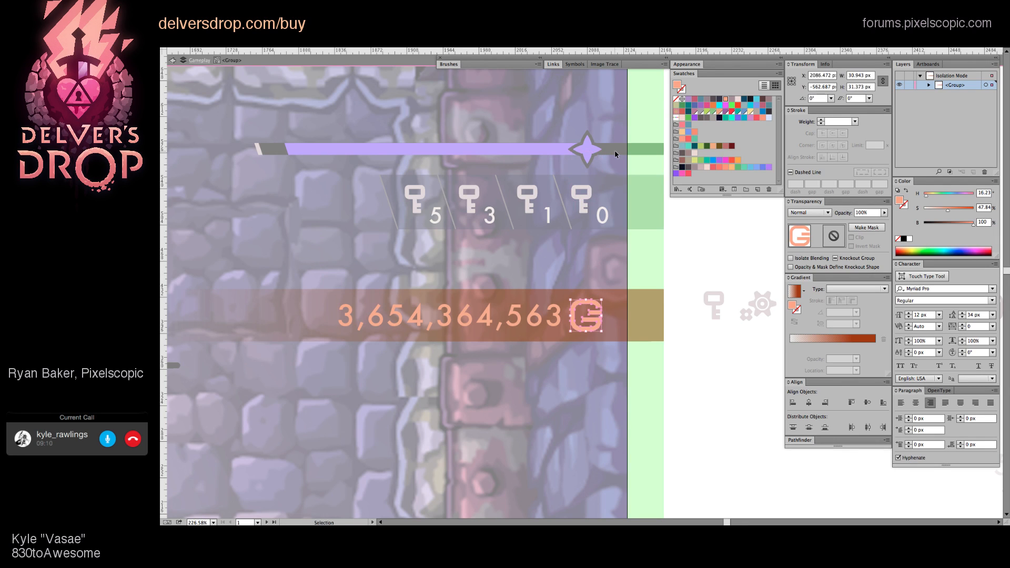
{"action": "left_click", "coordinate": [537, 376]}
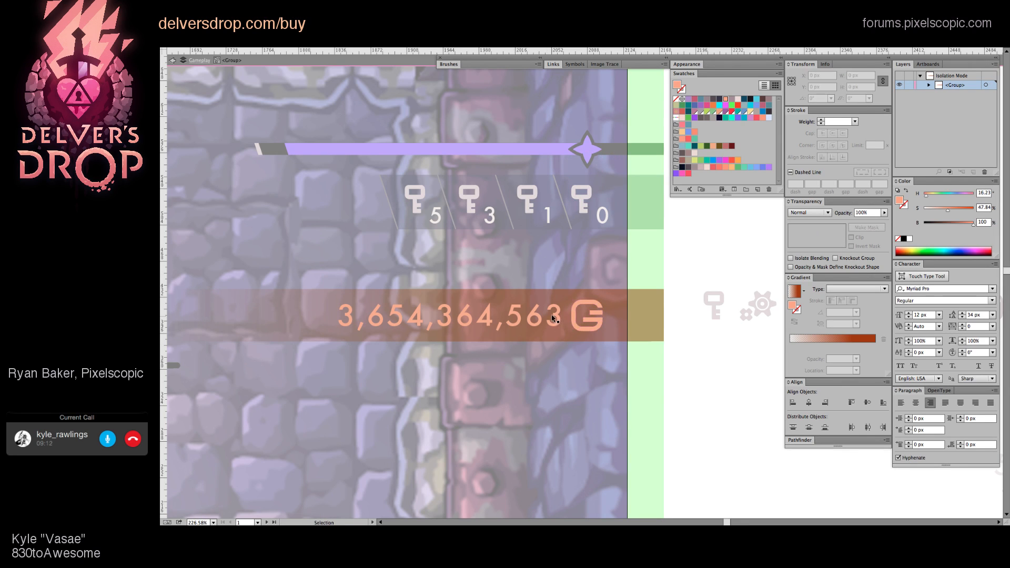
Step: Move the gold number slightly left to leave a clear gap before the G icon
{"action": "left_click_drag", "start_coordinate": [551, 318], "coordinate": [539, 318]}
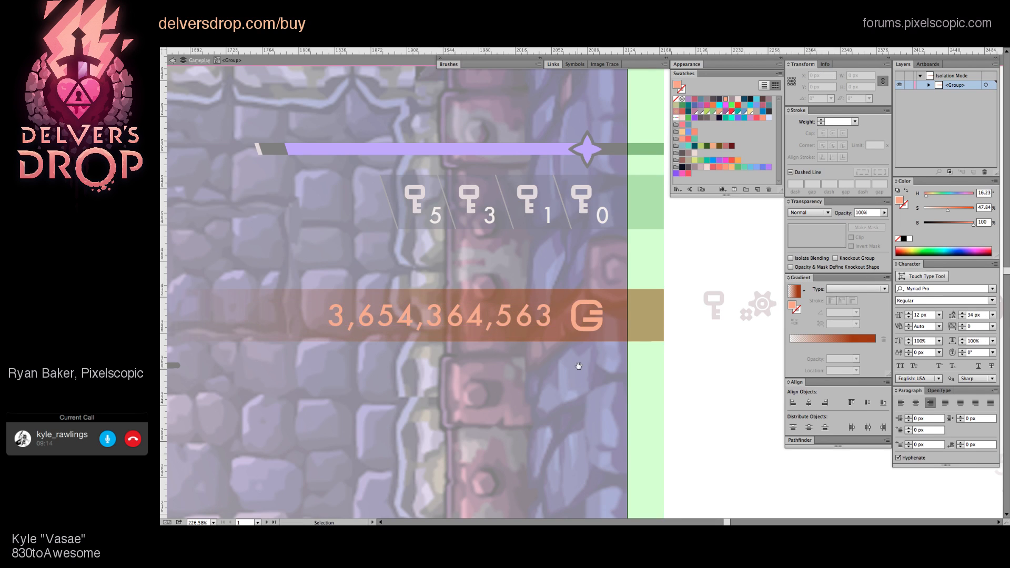
{"action": "scroll", "coordinate": [572, 391], "scroll_direction": "up", "scroll_amount": 2}
{"action": "left_click", "coordinate": [544, 356]}
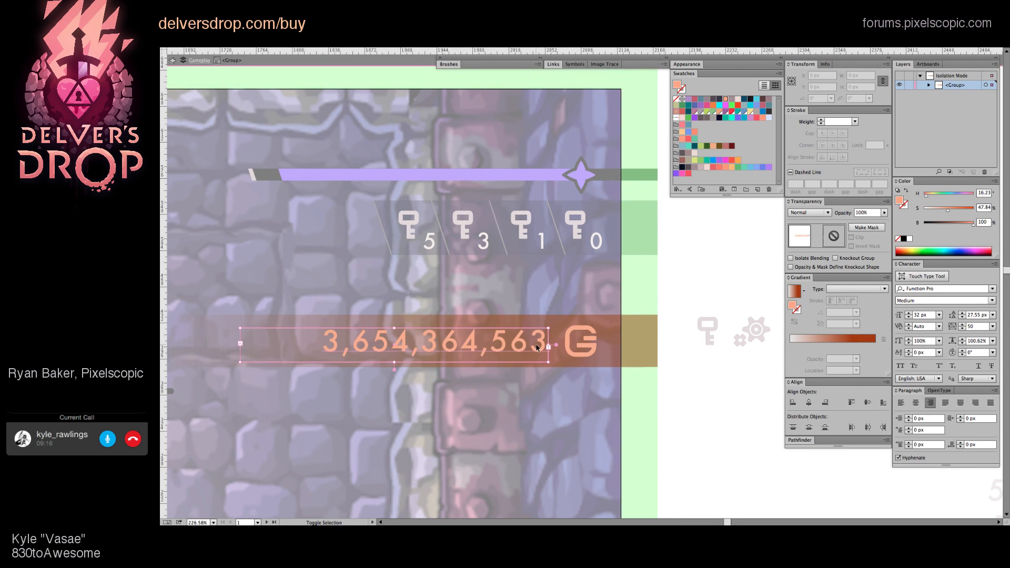
{"action": "left_click", "coordinate": [554, 413]}
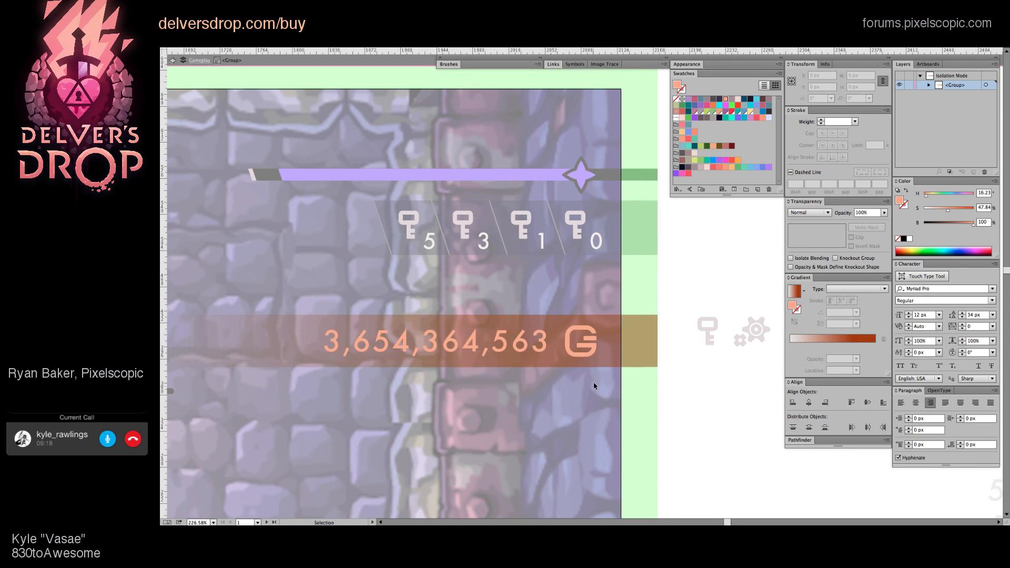
Step: Compare the G icon's alignment with the elements above, undo its move, and leave the isolated group to review the HUD
{"action": "left_click_drag", "start_coordinate": [590, 356], "coordinate": [606, 197]}
{"action": "key", "text": "ctrl+z"}
{"action": "left_click", "coordinate": [584, 408]}
{"action": "key", "text": "Escape"}
{"action": "scroll", "coordinate": [579, 305], "scroll_direction": "down", "scroll_amount": 8}
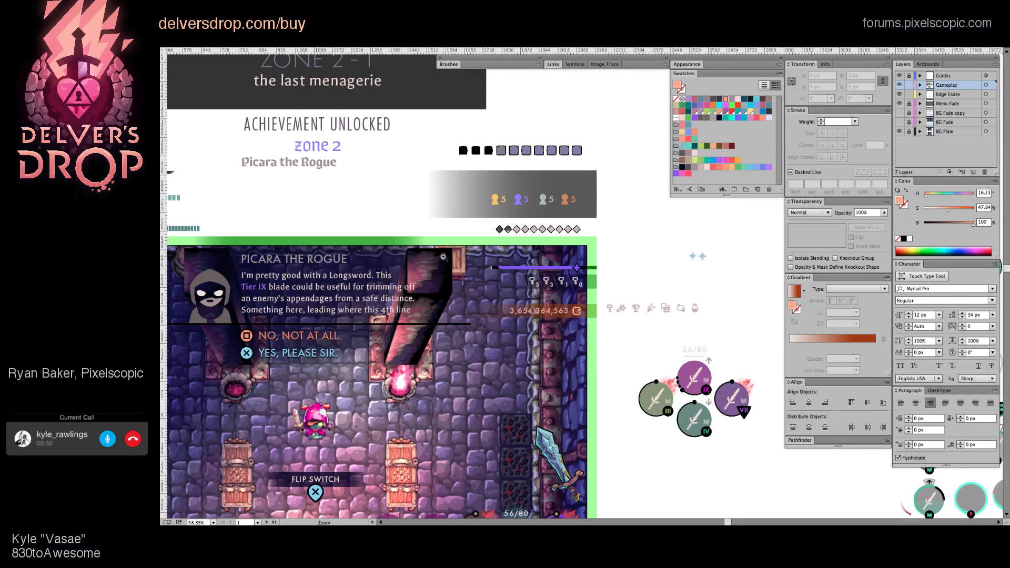
{"action": "left_click", "coordinate": [618, 363]}
{"action": "left_click_drag", "start_coordinate": [604, 354], "coordinate": [623, 342]}
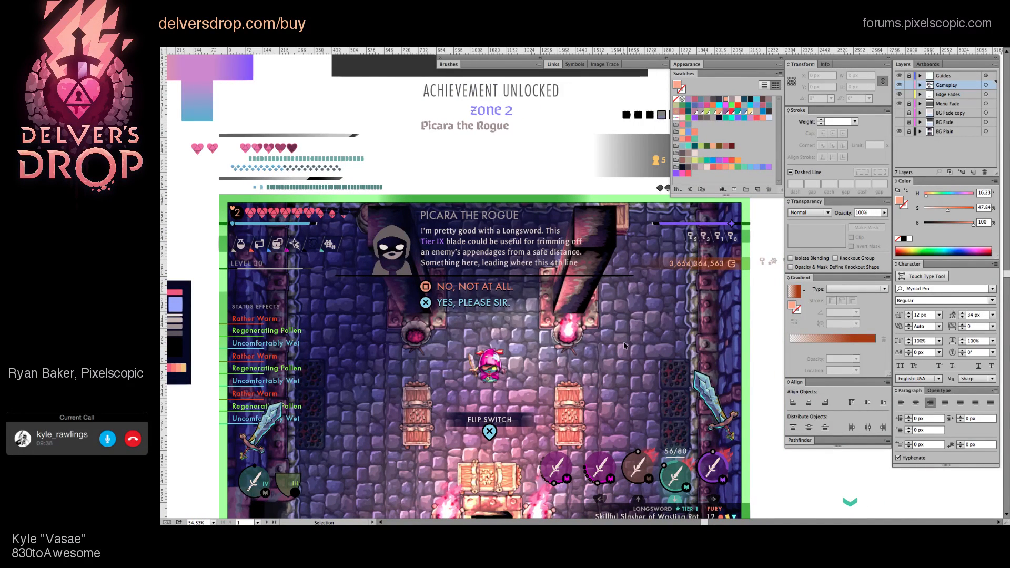
Step: Copy the gold counter's gradient strip behind the LEVEL 30 label and set the copy's gradient angle to -180°
{"action": "left_click", "coordinate": [741, 266]}
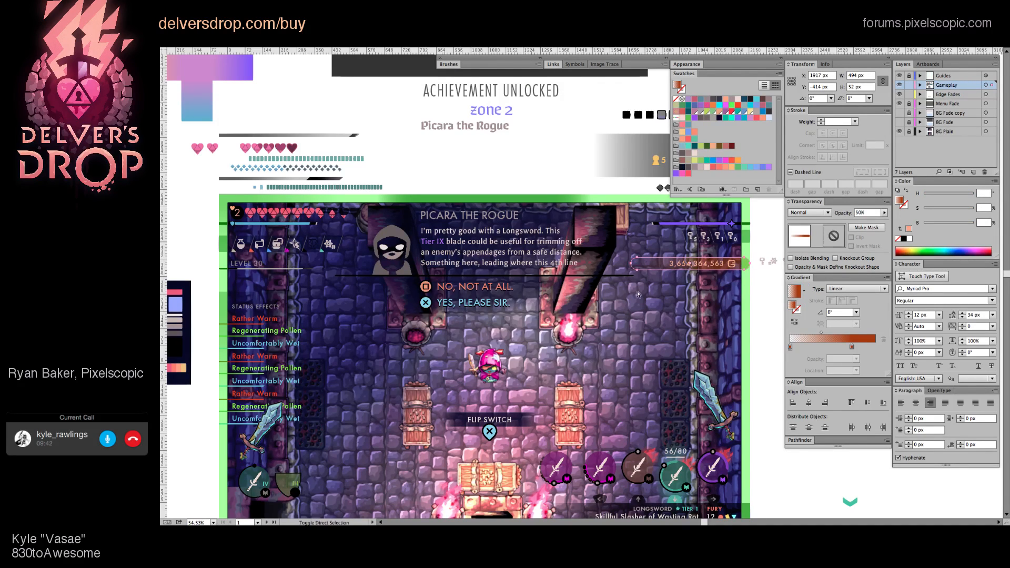
{"action": "key", "text": "ctrl+shift+a"}
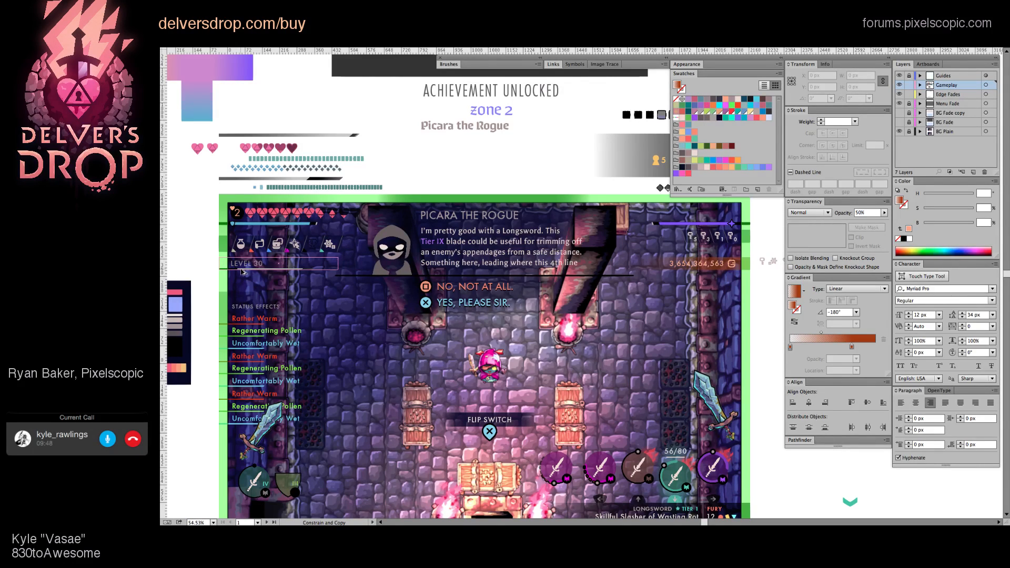
{"action": "left_click", "coordinate": [242, 270]}
{"action": "key", "text": "v"}
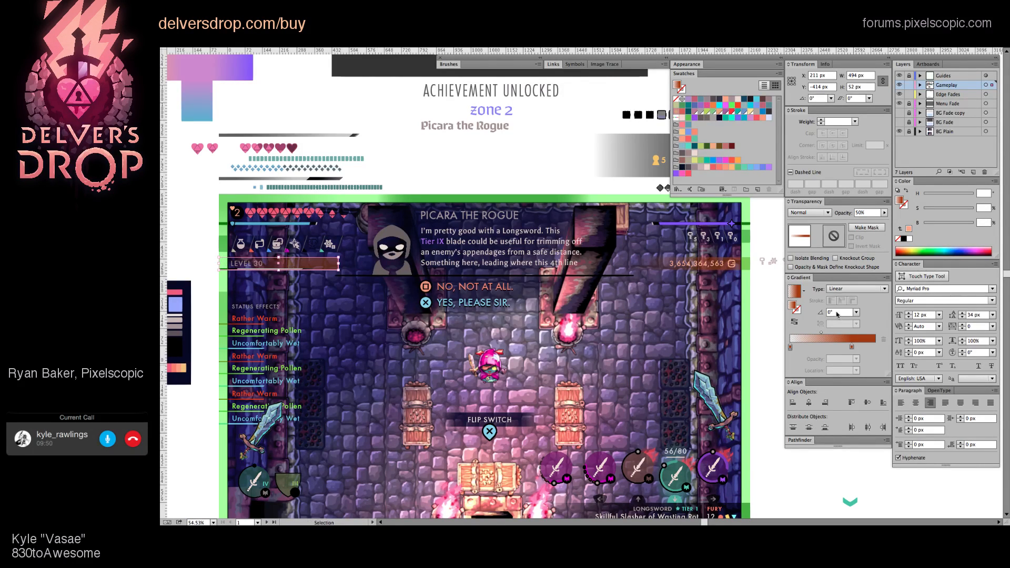
{"action": "left_click", "coordinate": [837, 313]}
{"action": "key", "text": "Return"}
{"action": "left_click_drag", "start_coordinate": [249, 263], "coordinate": [336, 295]}
{"action": "scroll", "coordinate": [337, 295], "scroll_direction": "up", "scroll_amount": 10}
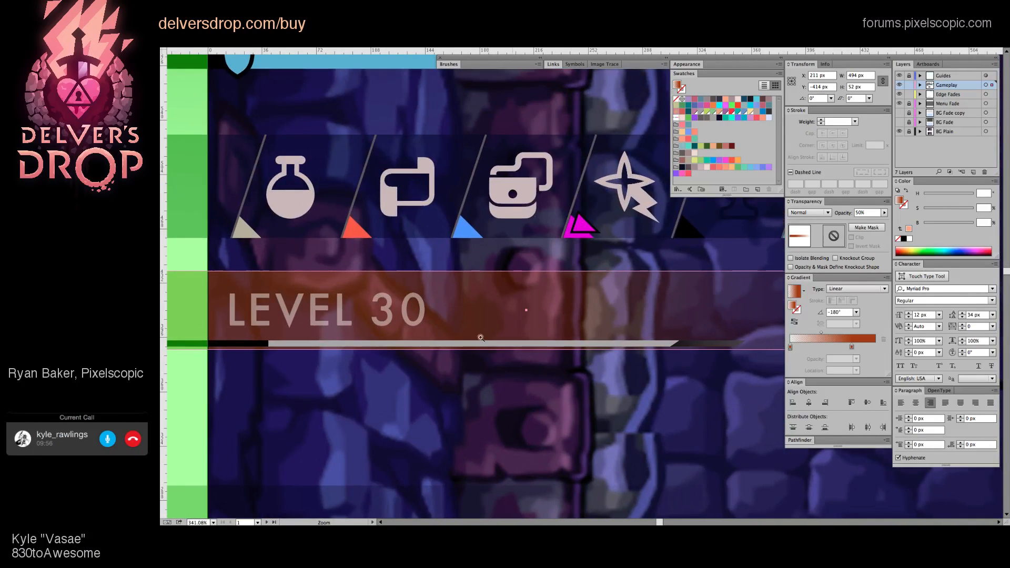
{"action": "left_click", "coordinate": [392, 346]}
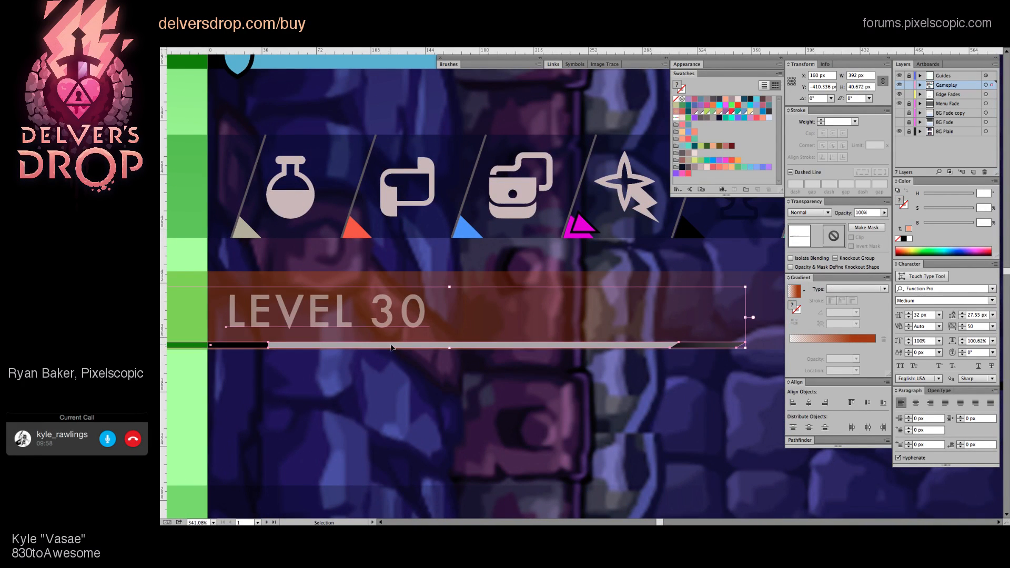
{"action": "left_click", "coordinate": [407, 403]}
Step: Give the dark backing strip of the progress bar beneath LEVEL 30 a solid black fill
{"action": "left_click_drag", "start_coordinate": [602, 372], "coordinate": [549, 397]}
{"action": "scroll", "coordinate": [563, 371], "scroll_direction": "down", "scroll_amount": 3}
{"action": "key", "text": "a"}
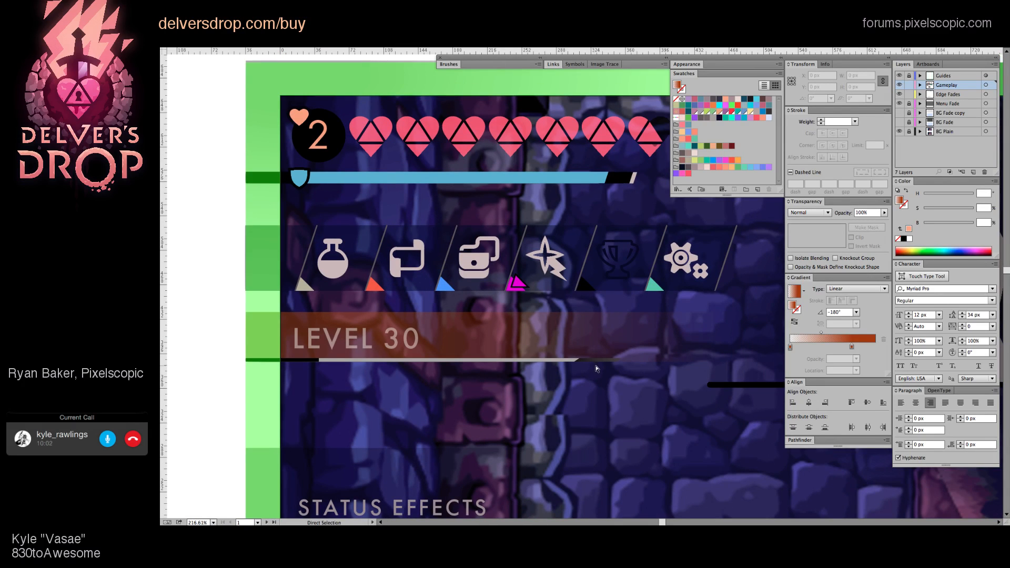
{"action": "left_click", "coordinate": [600, 360]}
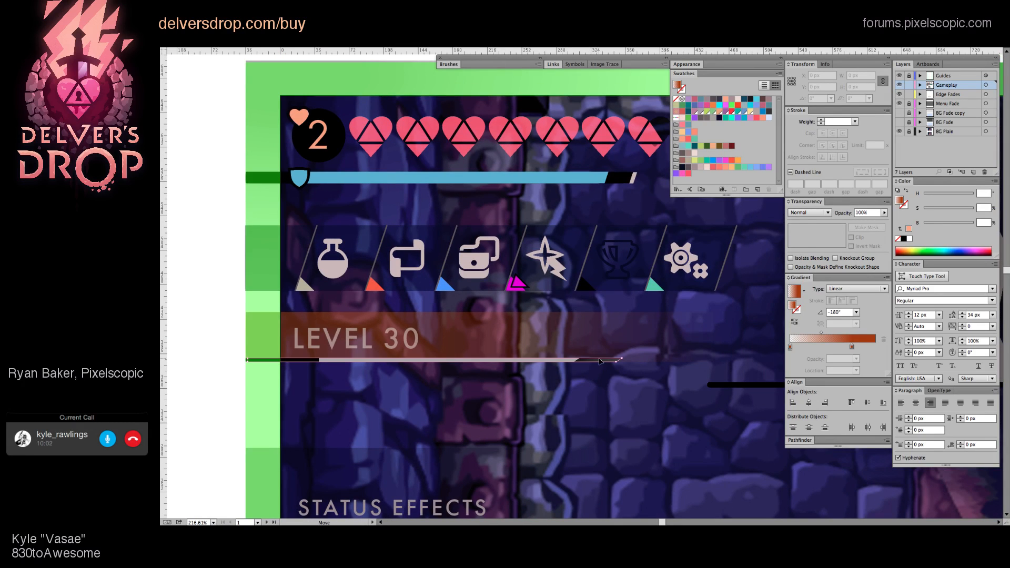
{"action": "left_click", "coordinate": [899, 200]}
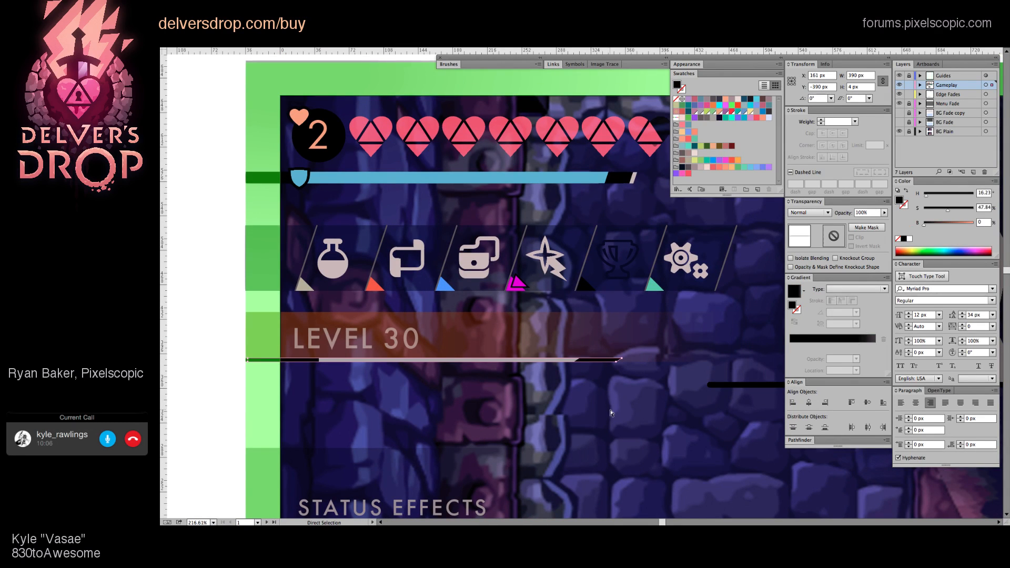
{"action": "left_click_drag", "start_coordinate": [626, 343], "coordinate": [613, 342]}
Step: Nudge the LEVEL 30 text up by about 2 px within its strip
{"action": "left_click", "coordinate": [609, 338]}
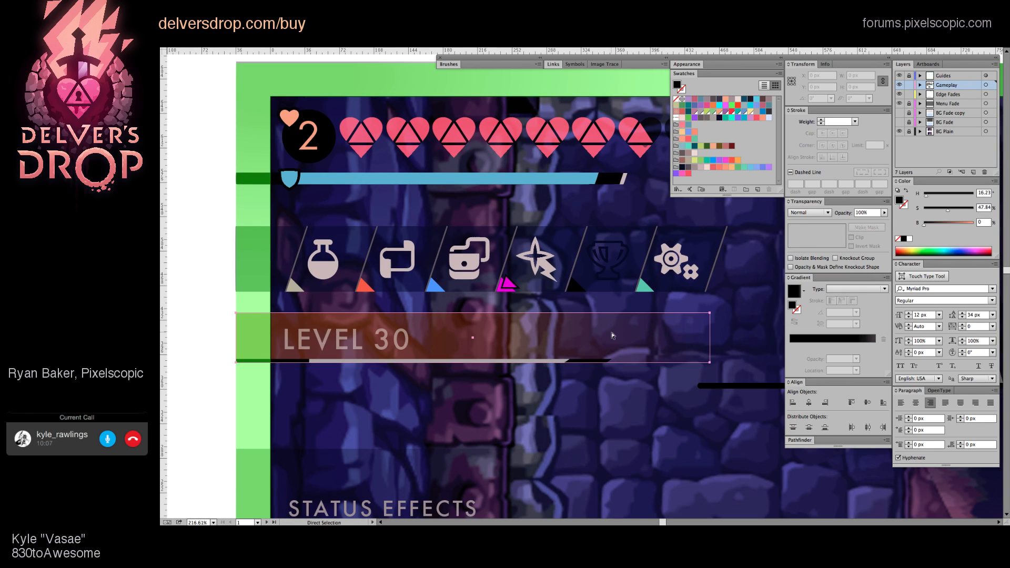
{"action": "left_click", "coordinate": [328, 333]}
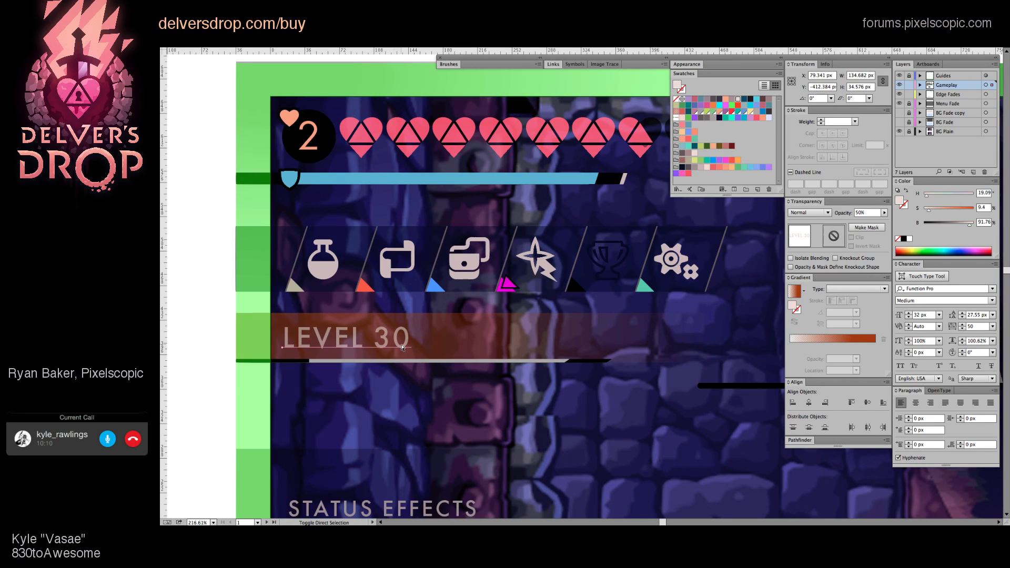
{"action": "key", "text": "Up"}
Step: Recolor both gradient stops of the strip behind LEVEL 30 with the greyish mauve swatch and check it against the whole HUD
{"action": "left_click", "coordinate": [495, 349]}
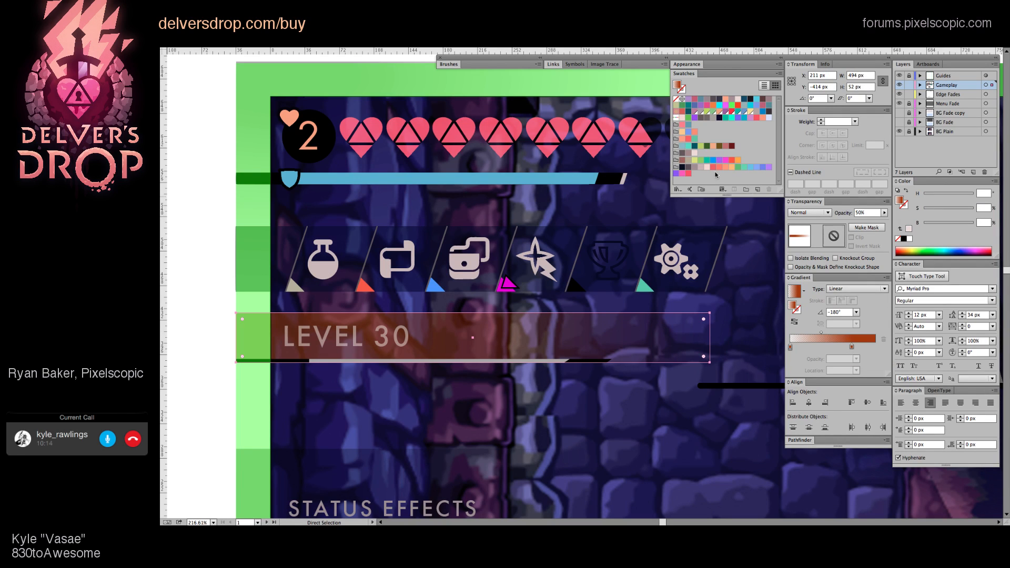
{"action": "left_click_drag", "start_coordinate": [697, 170], "coordinate": [853, 348]}
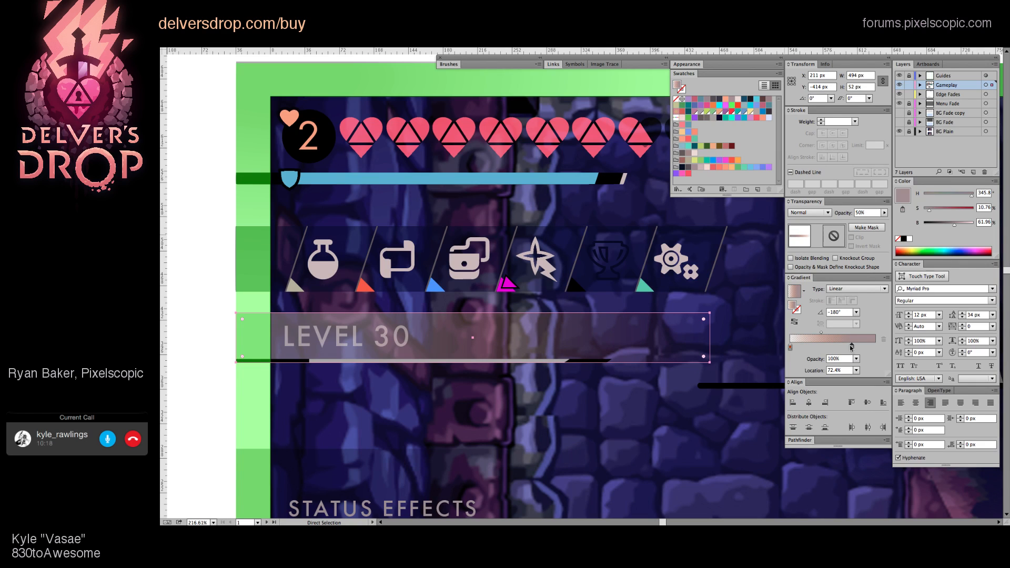
{"action": "left_click", "coordinate": [694, 167]}
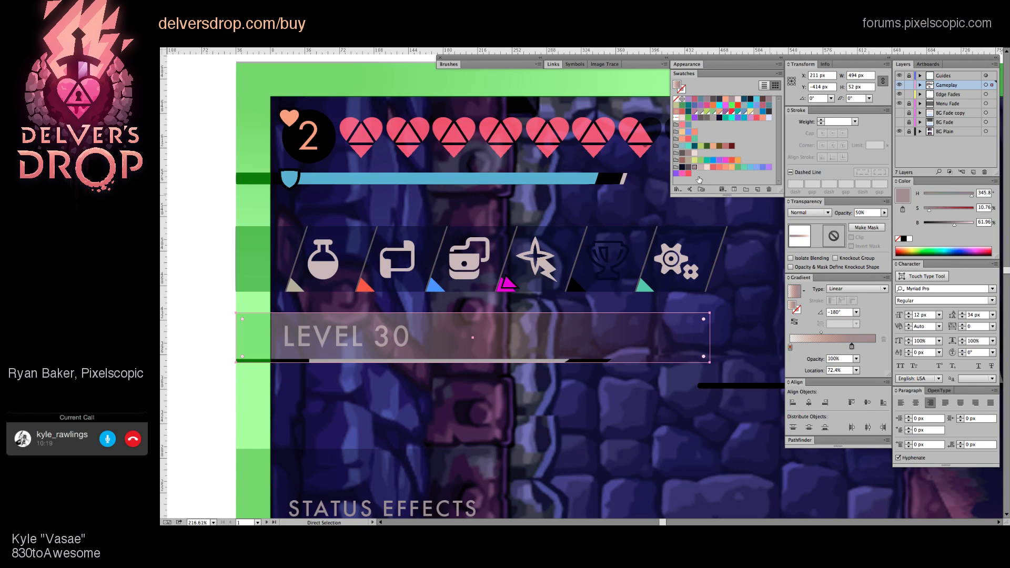
{"action": "left_click", "coordinate": [790, 346]}
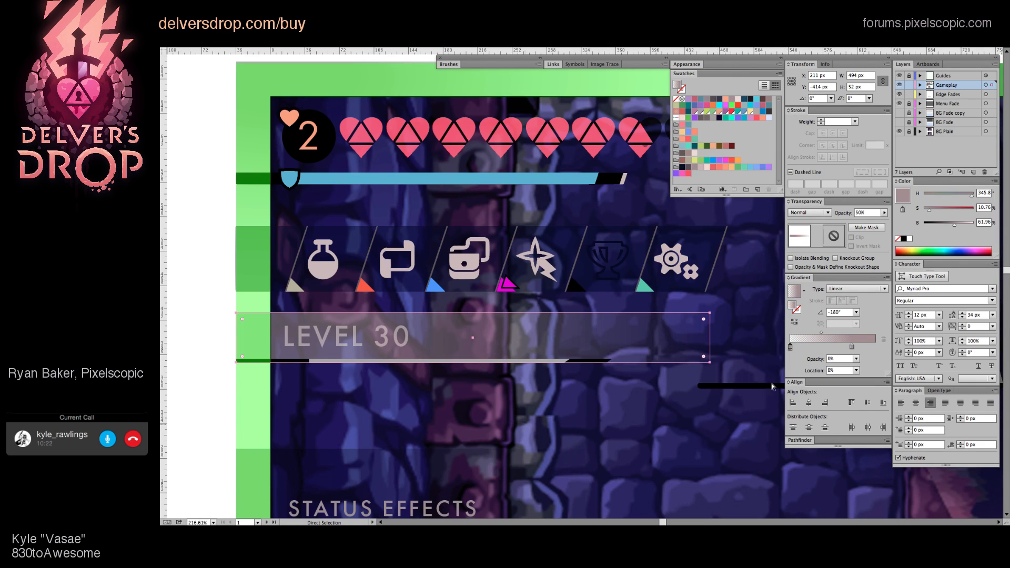
{"action": "left_click", "coordinate": [560, 412]}
{"action": "scroll", "coordinate": [527, 363], "scroll_direction": "down", "scroll_amount": 5}
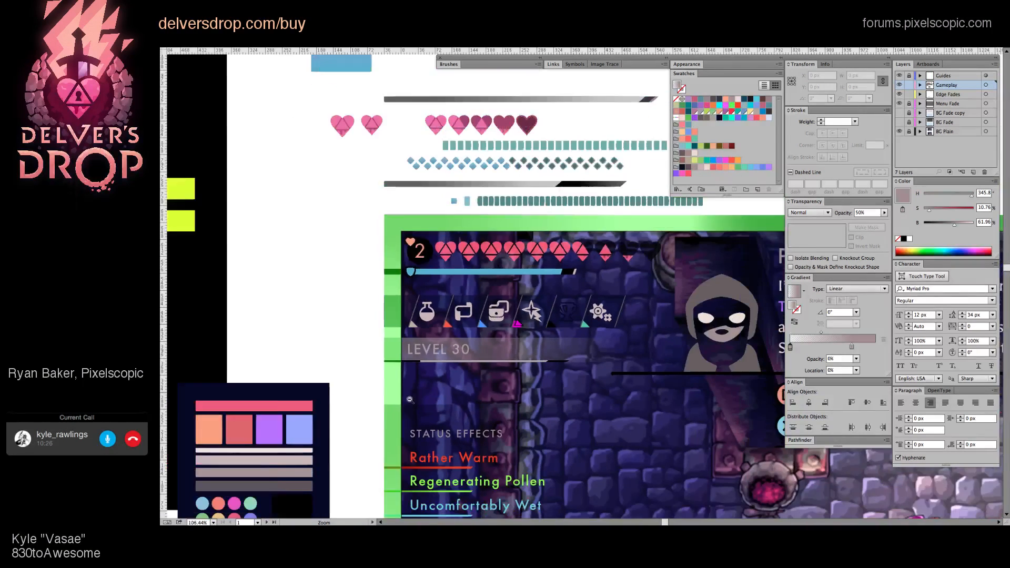
{"action": "scroll", "coordinate": [453, 371], "scroll_direction": "down", "scroll_amount": 3}
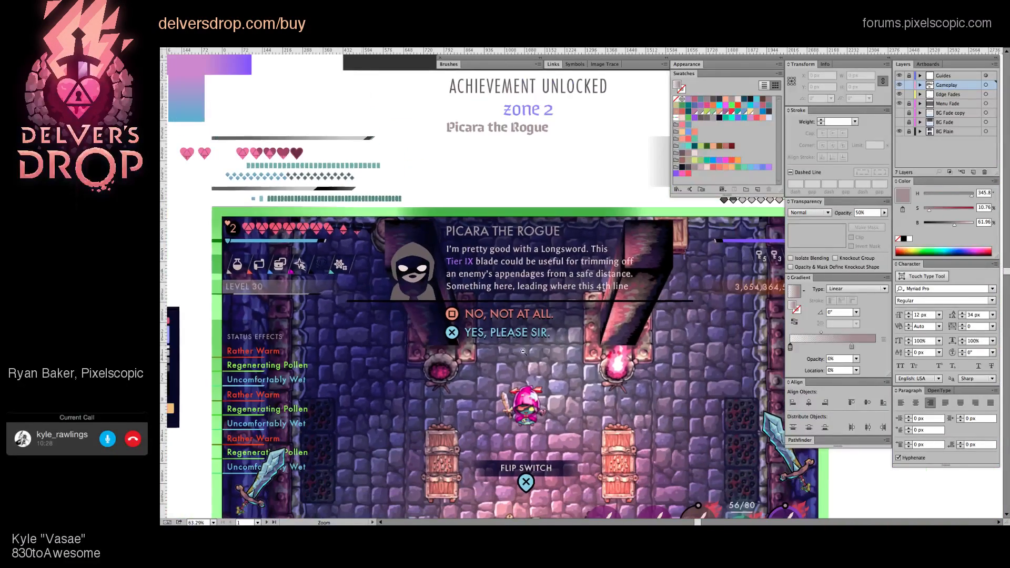
{"action": "left_click_drag", "start_coordinate": [524, 352], "coordinate": [487, 358]}
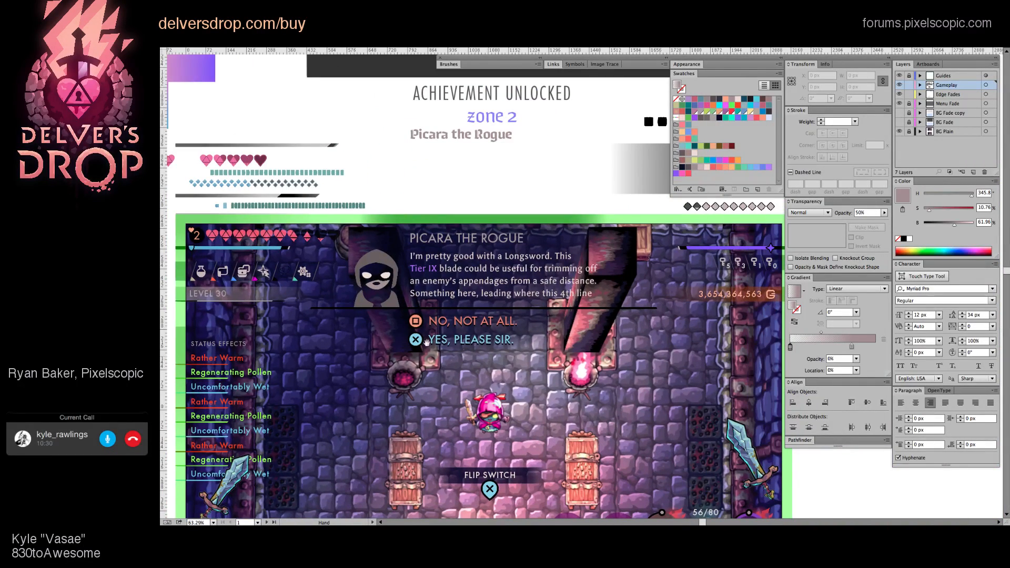
{"action": "scroll", "coordinate": [426, 342], "scroll_direction": "left", "scroll_amount": 4}
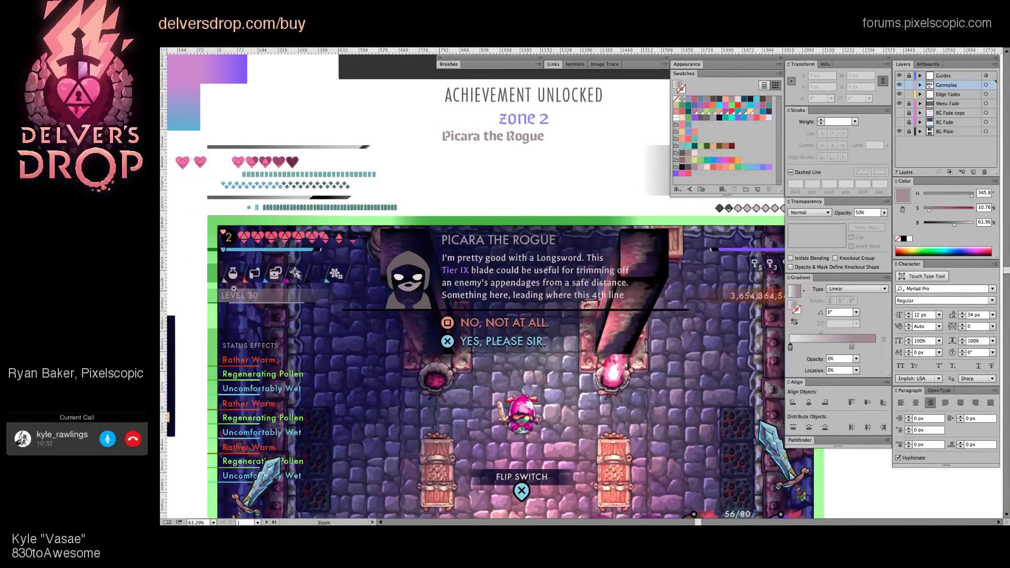
Step: Color the LEVEL 30 text and its progress bar with the R=240 G=216 B=209 swatch at 100% opacity
{"action": "scroll", "coordinate": [259, 286], "scroll_direction": "up", "scroll_amount": 3}
{"action": "scroll", "coordinate": [259, 307], "scroll_direction": "up", "scroll_amount": 3}
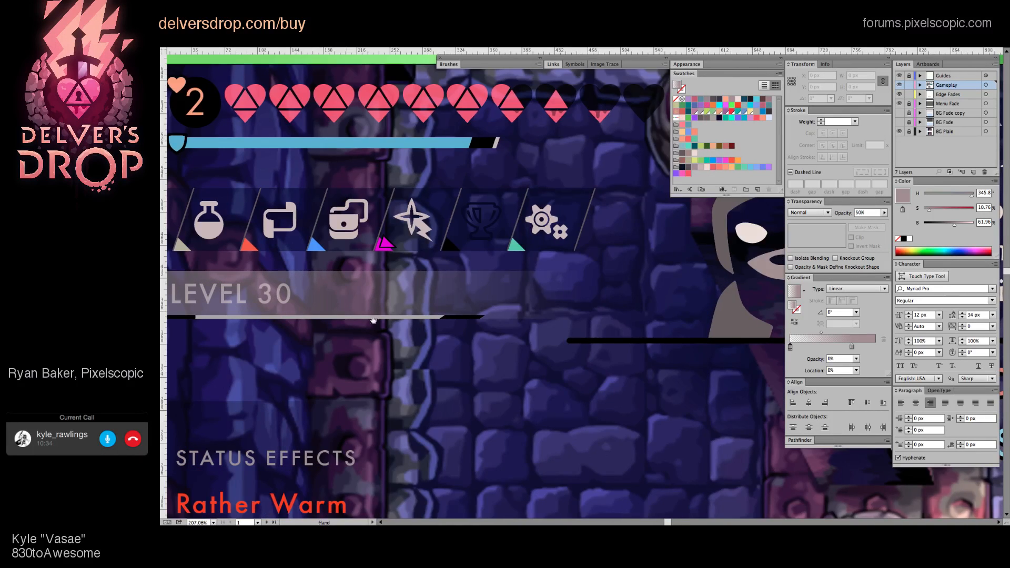
{"action": "left_click_drag", "start_coordinate": [374, 320], "coordinate": [426, 330]}
{"action": "left_click", "coordinate": [316, 328]}
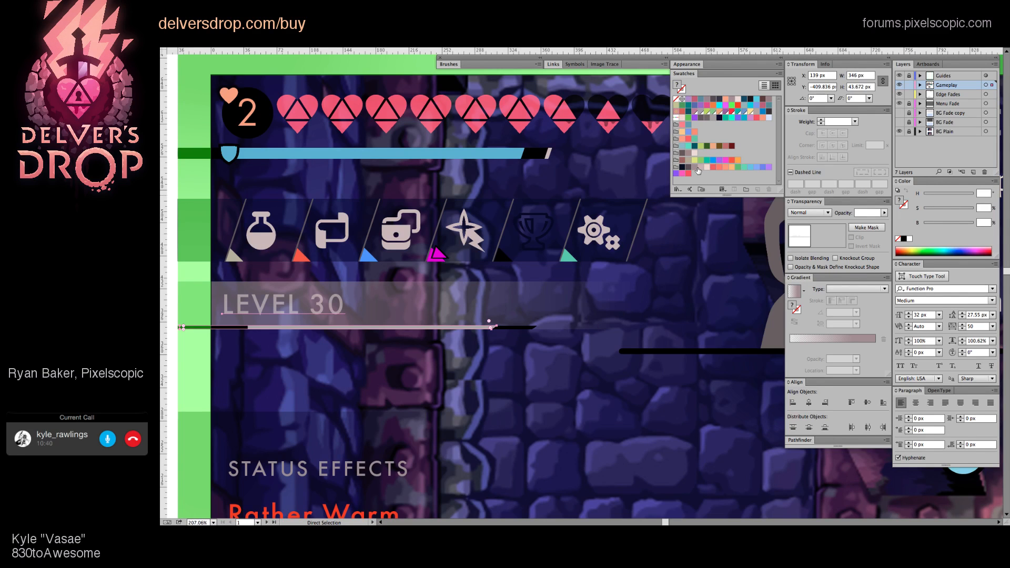
{"action": "left_click", "coordinate": [695, 167]}
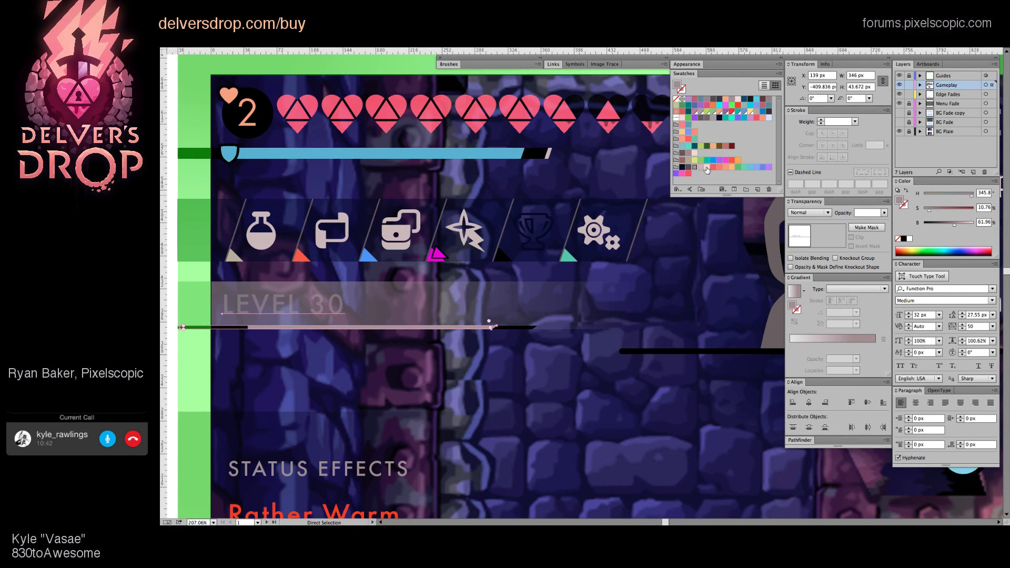
{"action": "left_click", "coordinate": [706, 167]}
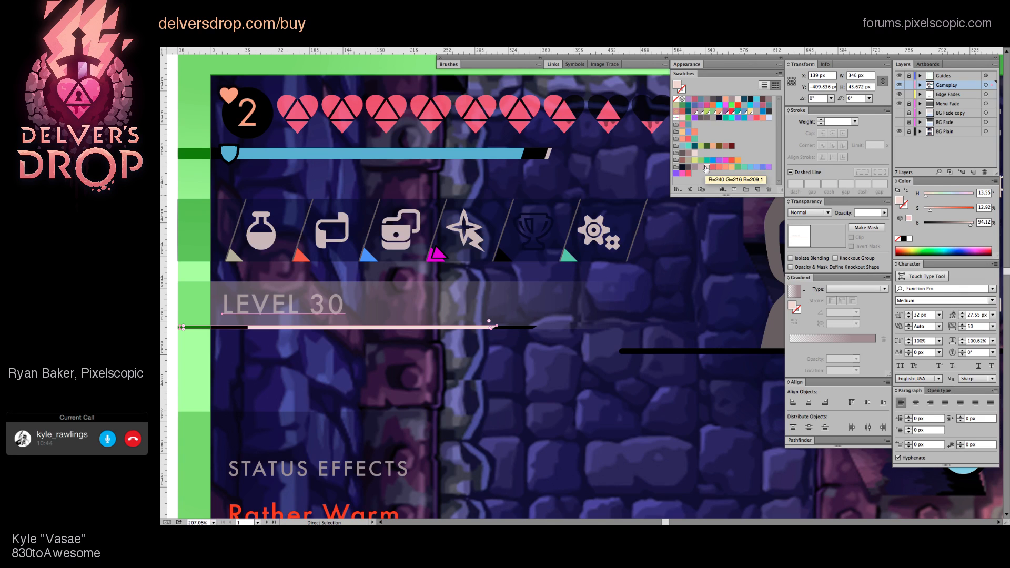
{"action": "left_click", "coordinate": [885, 213]}
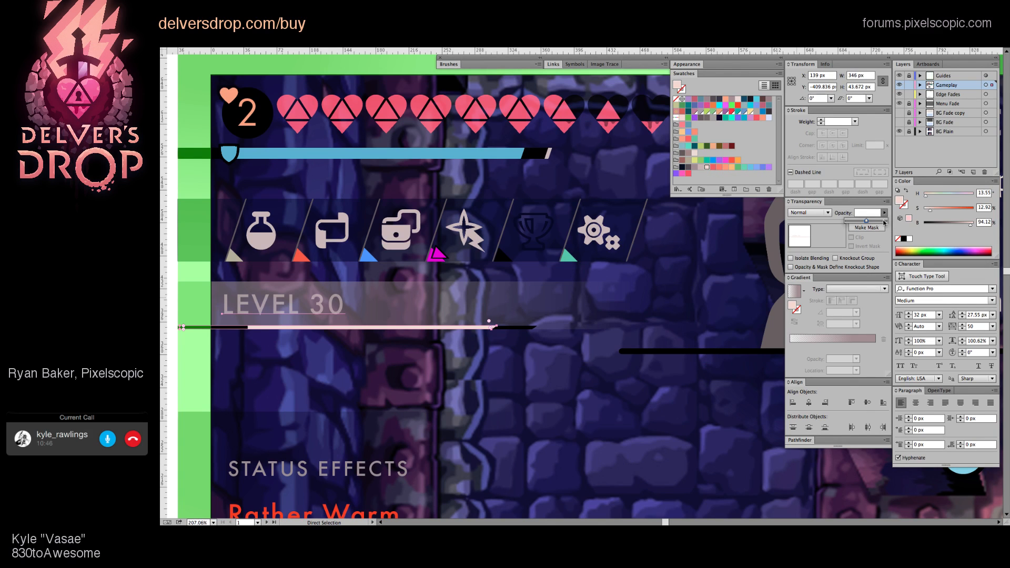
{"action": "left_click_drag", "start_coordinate": [886, 222], "coordinate": [896, 225]}
{"action": "key", "text": "v"}
{"action": "left_click", "coordinate": [467, 424]}
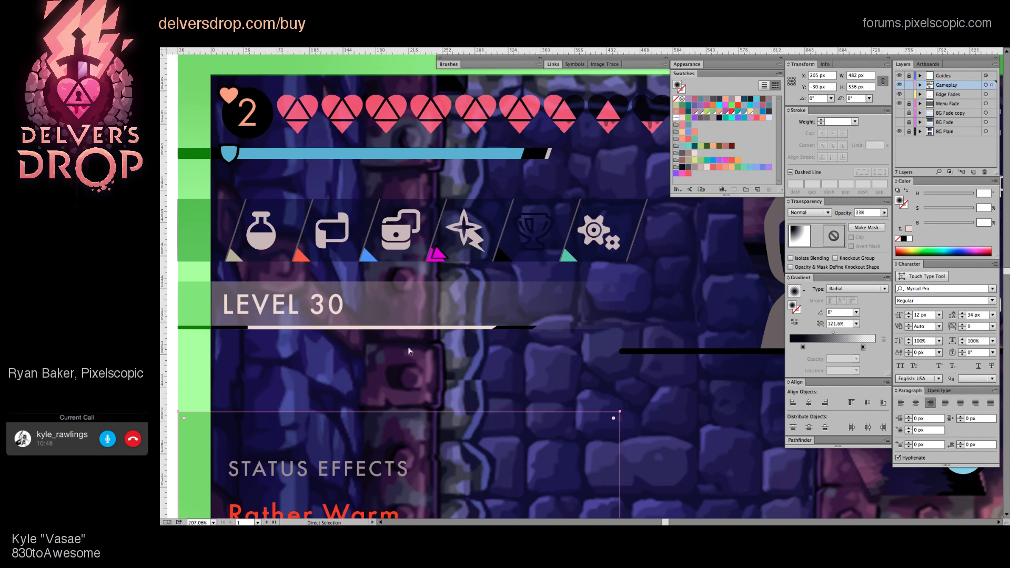
{"action": "left_click", "coordinate": [410, 349]}
Step: Isolate the LEVEL 30 group and duplicate its text about 169 px to the right
{"action": "scroll", "coordinate": [547, 345], "scroll_direction": "down", "scroll_amount": 6}
{"action": "left_click_drag", "start_coordinate": [577, 391], "coordinate": [420, 343]}
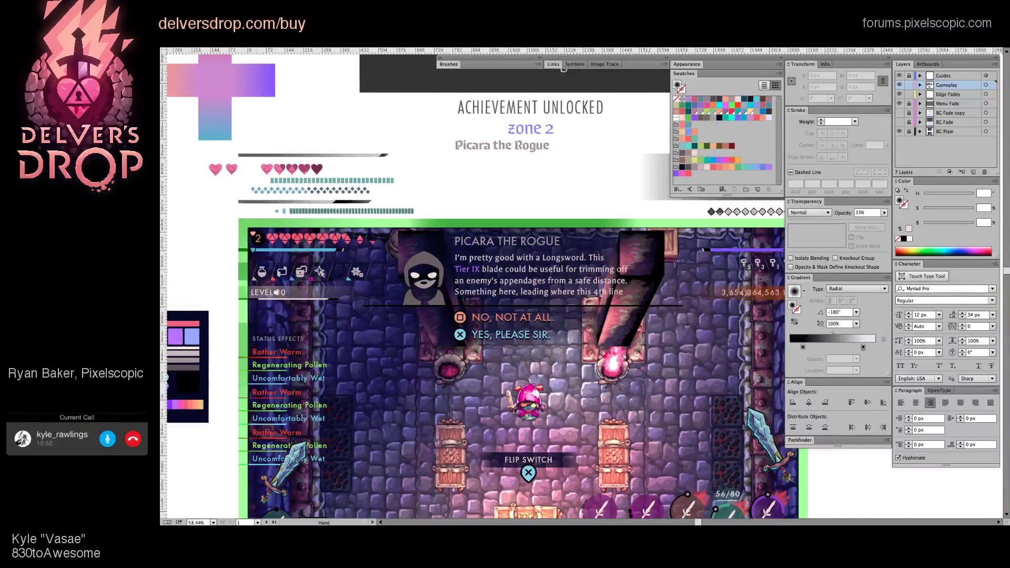
{"action": "scroll", "coordinate": [489, 308], "scroll_direction": "up", "scroll_amount": 5}
{"action": "scroll", "coordinate": [490, 308], "scroll_direction": "up", "scroll_amount": 3}
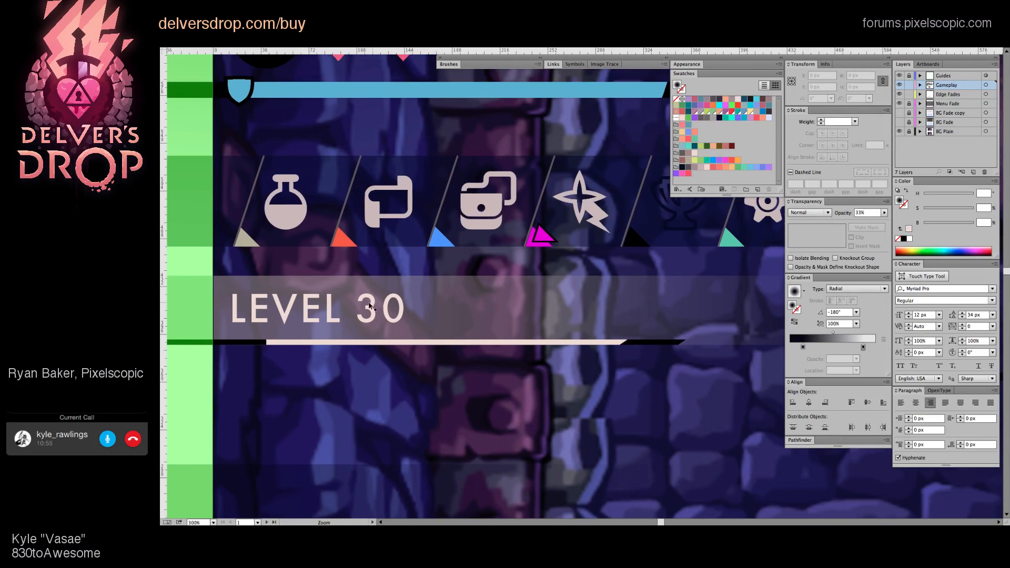
{"action": "left_click", "coordinate": [370, 307]}
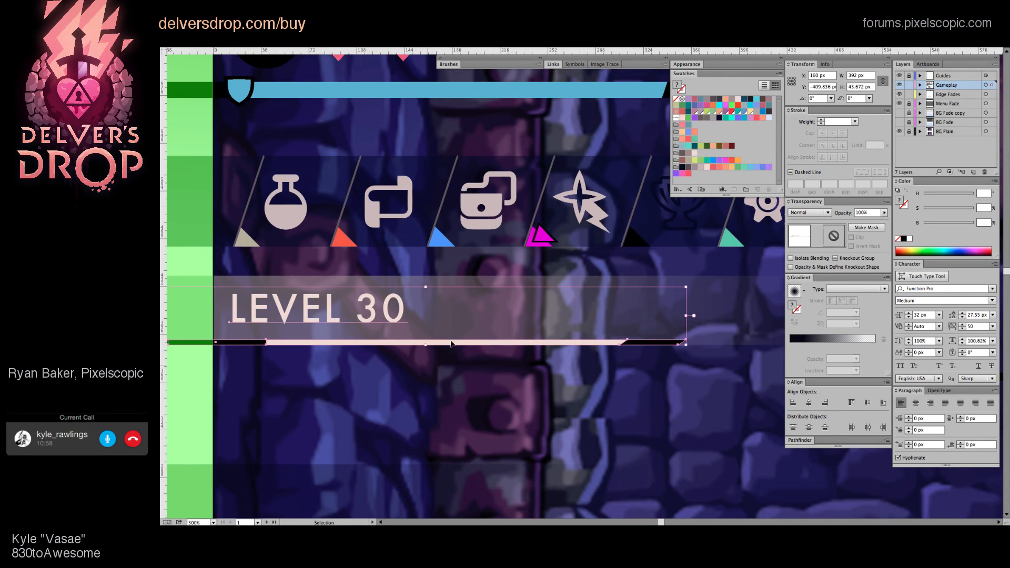
{"action": "scroll", "coordinate": [359, 370], "scroll_direction": "down", "scroll_amount": 3}
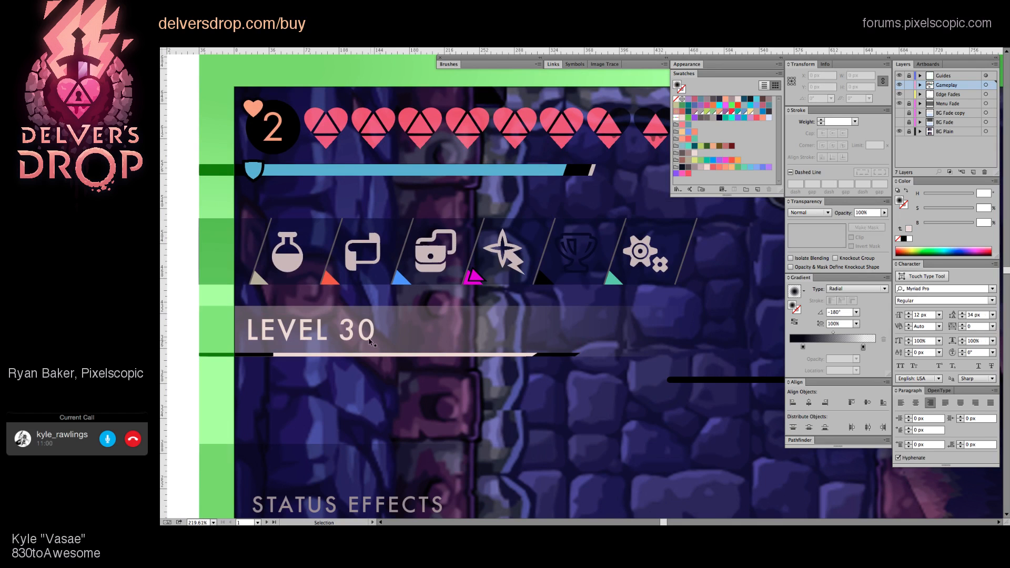
{"action": "double_click", "coordinate": [371, 336]}
{"action": "left_click_drag", "start_coordinate": [412, 332], "coordinate": [508, 318]}
{"action": "double_click", "coordinate": [502, 328]}
Step: Replace the duplicated label's text with "2480 / 2900"
{"action": "key", "text": "ctrl+a"}
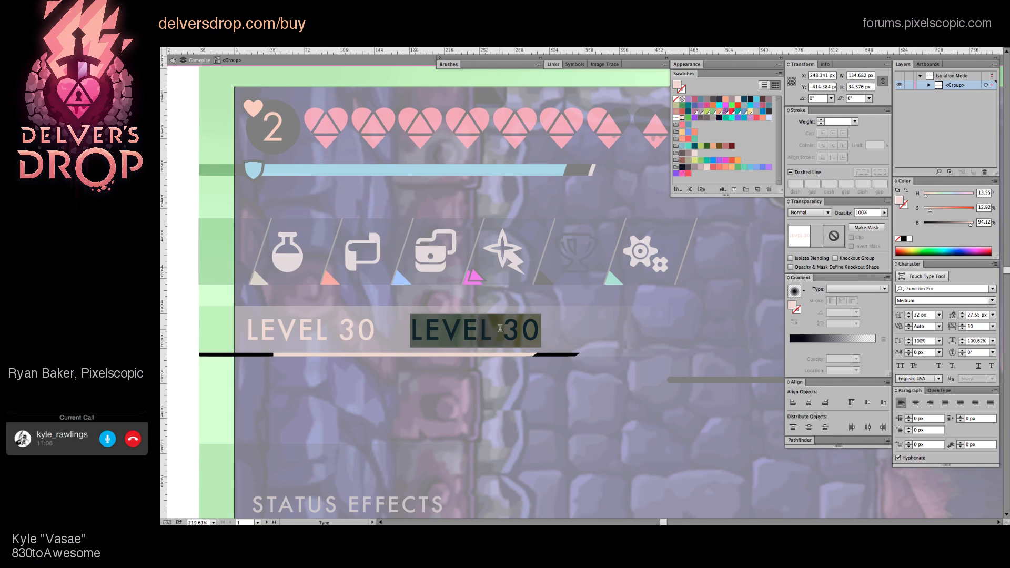
{"action": "type", "text": "2408"}
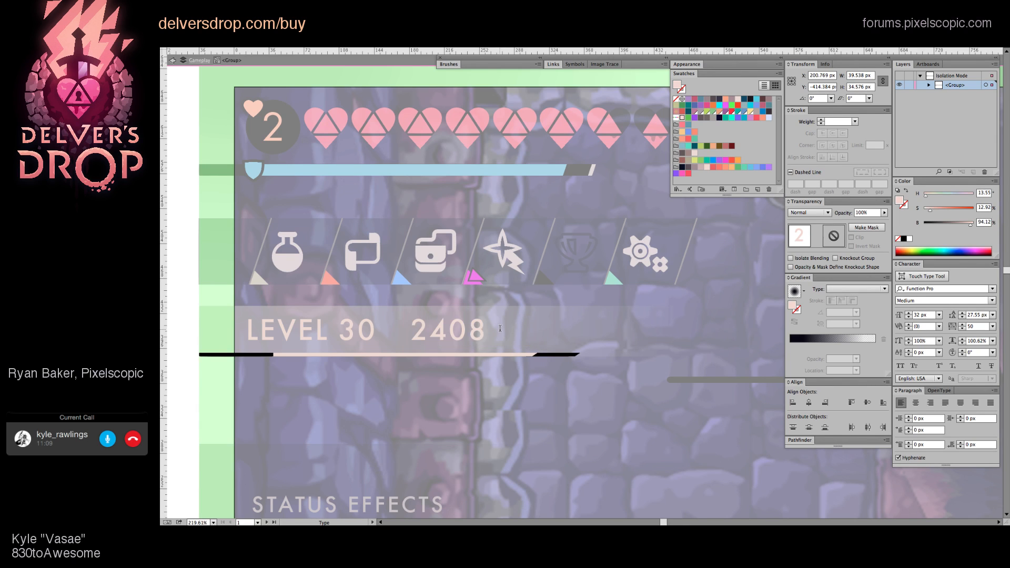
{"action": "key", "text": "BackSpace"}
{"action": "key", "text": "BackSpace"}
{"action": "type", "text": "80 / 2900"}
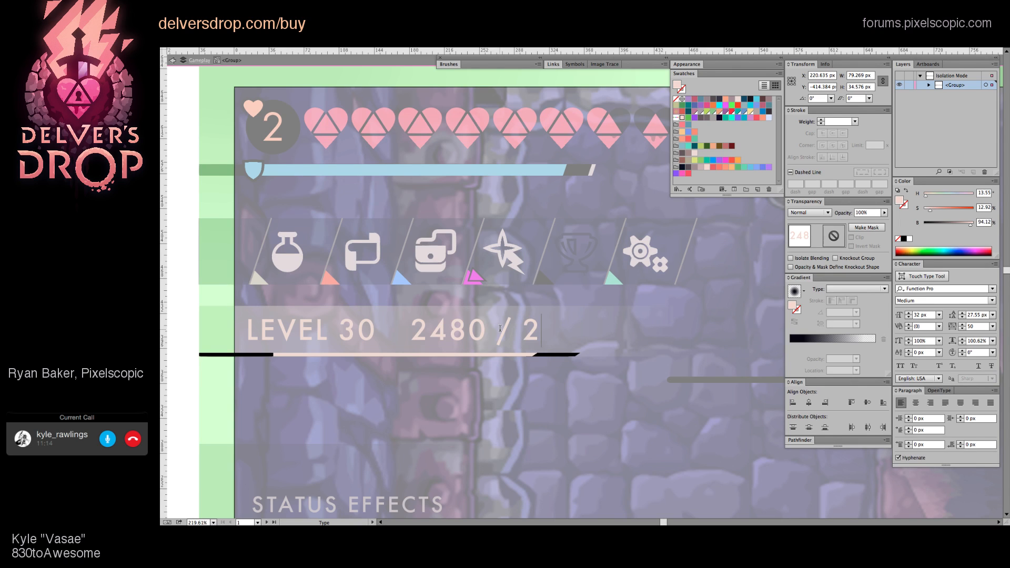
{"action": "key", "text": "Escape"}
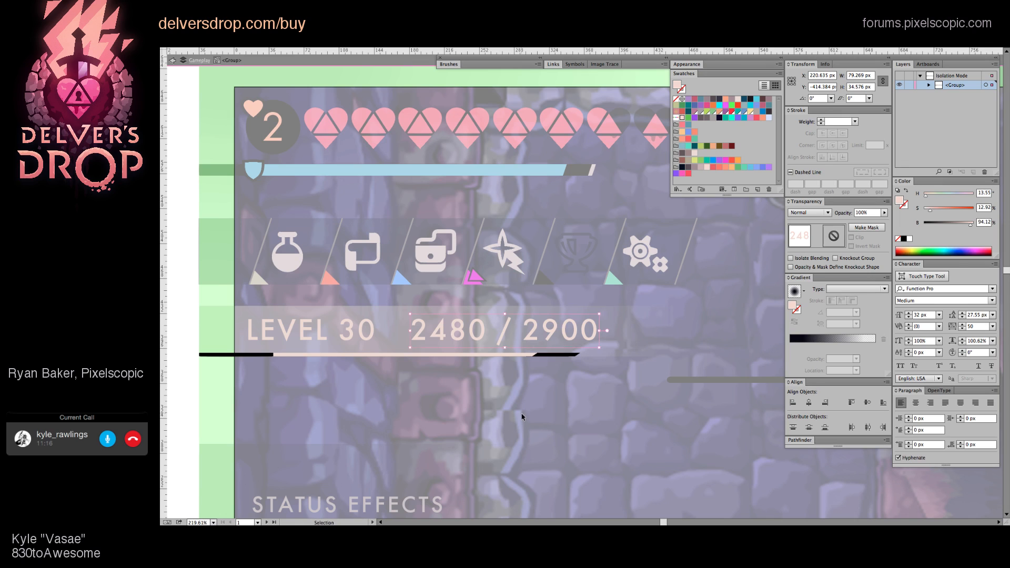
Step: Reduce the "2480 / 2900" text to a font size of 24 px and survey the lower HUD
{"action": "left_click", "coordinate": [921, 314]}
{"action": "type", "text": "24"}
{"action": "key", "text": "Return"}
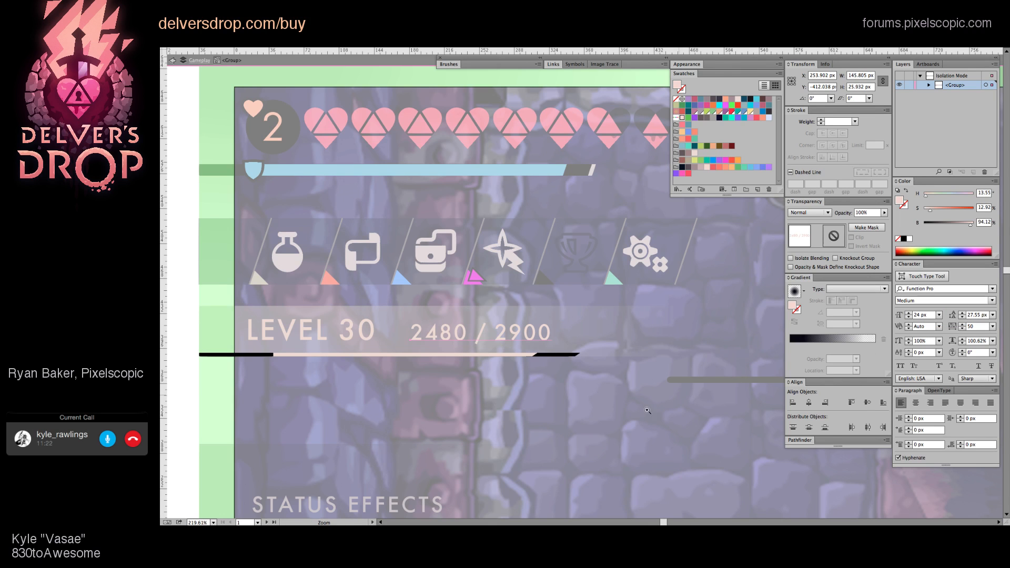
{"action": "scroll", "coordinate": [650, 410], "scroll_direction": "down", "scroll_amount": 5}
{"action": "left_click_drag", "start_coordinate": [695, 453], "coordinate": [527, 344]}
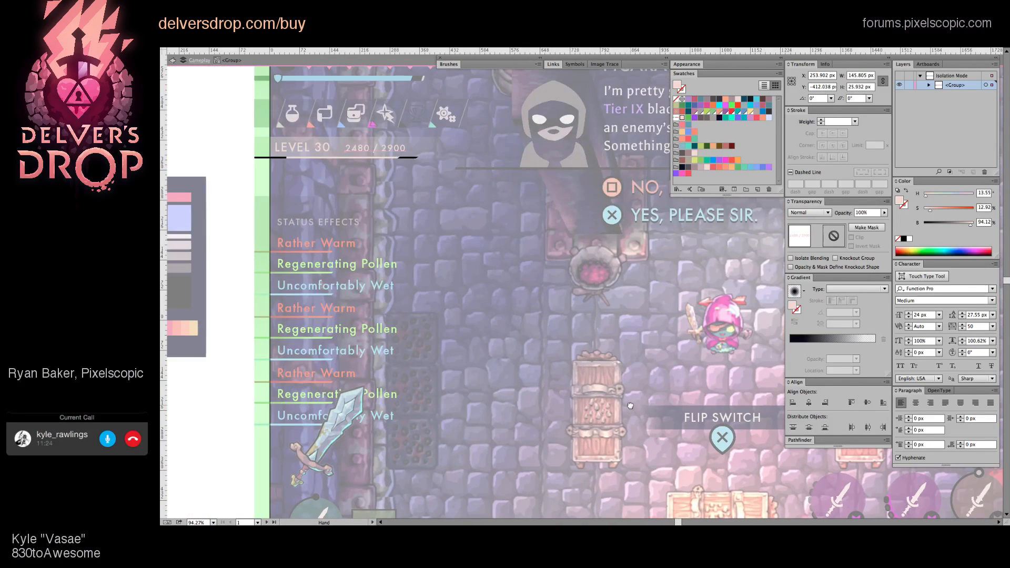
{"action": "left_click_drag", "start_coordinate": [604, 390], "coordinate": [373, 215]}
{"action": "key", "text": "z"}
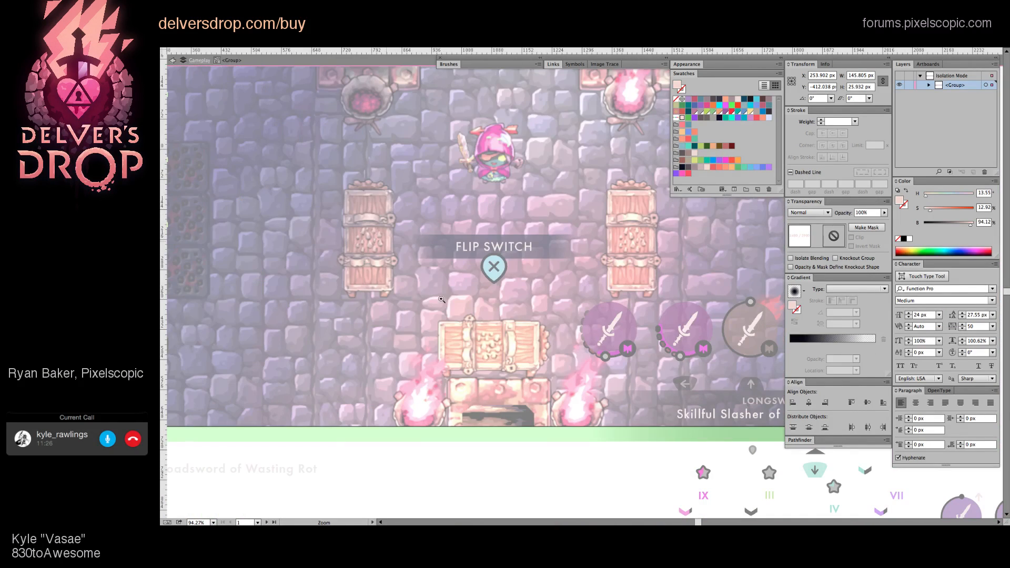
Step: Apply the LONGSWORD label's text style to the "2480 / 2900" text and left-align it
{"action": "key", "text": "i"}
{"action": "left_click", "coordinate": [757, 399]}
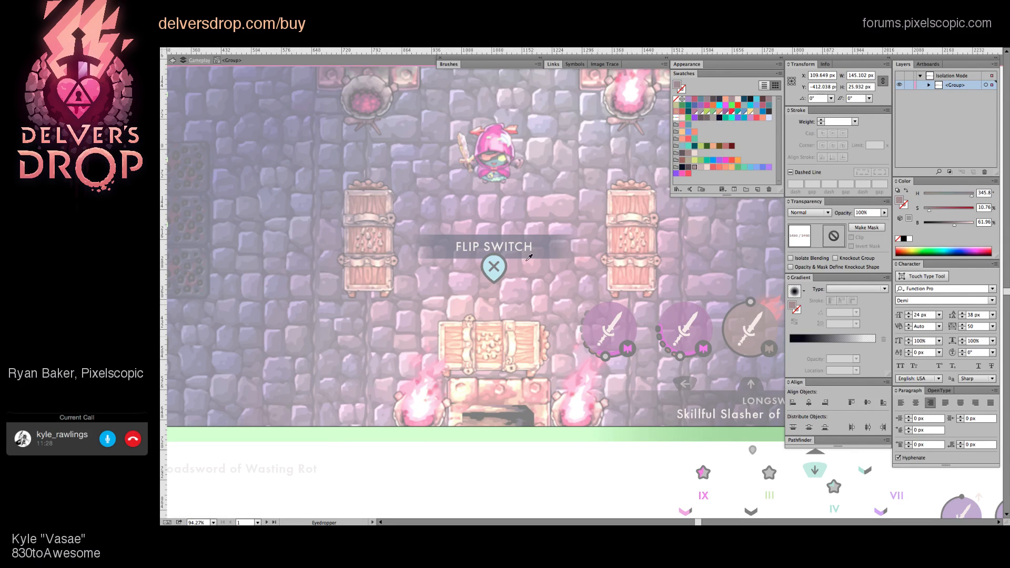
{"action": "left_click_drag", "start_coordinate": [408, 214], "coordinate": [767, 518]}
{"action": "key", "text": "z"}
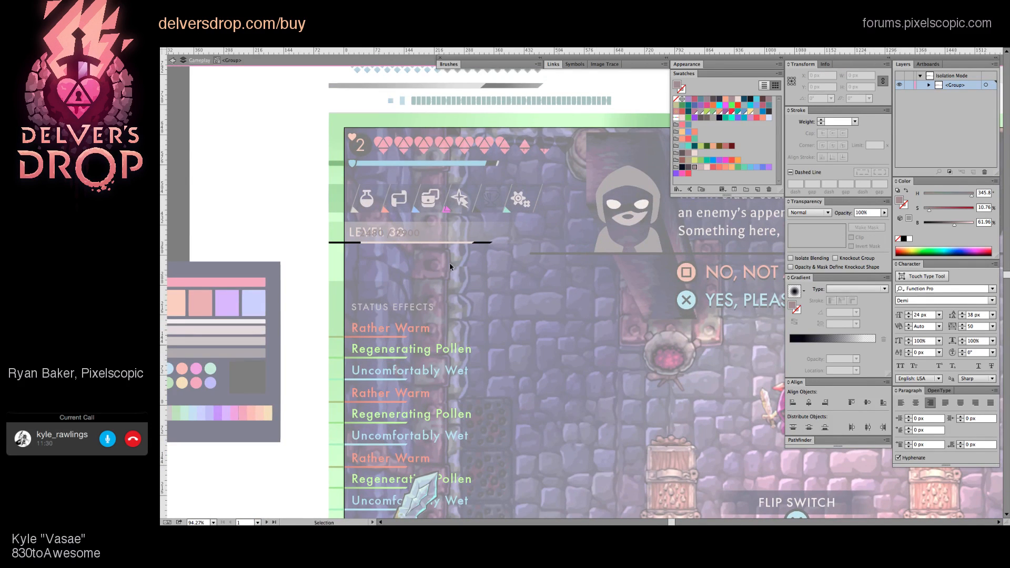
{"action": "left_click", "coordinate": [431, 232]}
{"action": "left_click", "coordinate": [430, 233]}
{"action": "key", "text": "v"}
{"action": "left_click", "coordinate": [424, 242]}
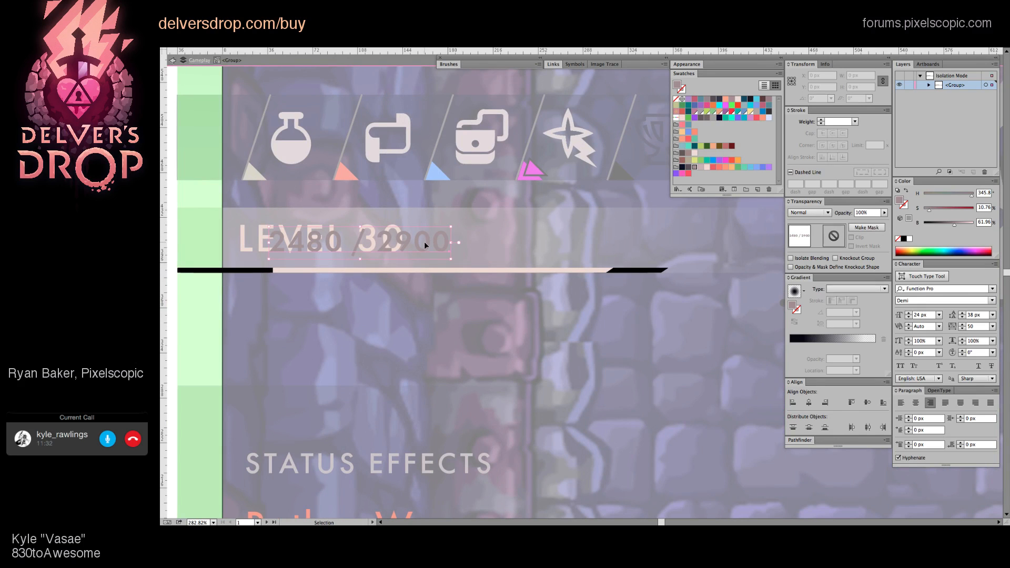
{"action": "left_click_drag", "start_coordinate": [424, 241], "coordinate": [419, 278]}
{"action": "key", "text": "ctrl+shift+l"}
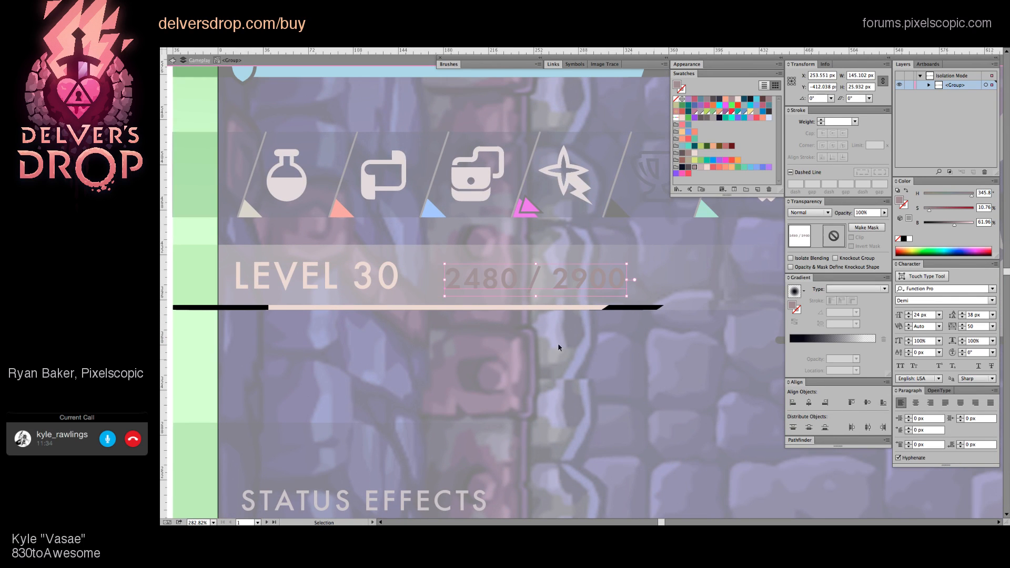
Step: Exit the group's isolation mode and nudge the "2480 / 2900" text up 2 px
{"action": "left_click", "coordinate": [530, 363]}
{"action": "left_click_drag", "start_coordinate": [526, 341], "coordinate": [525, 361]}
{"action": "double_click", "coordinate": [579, 379]}
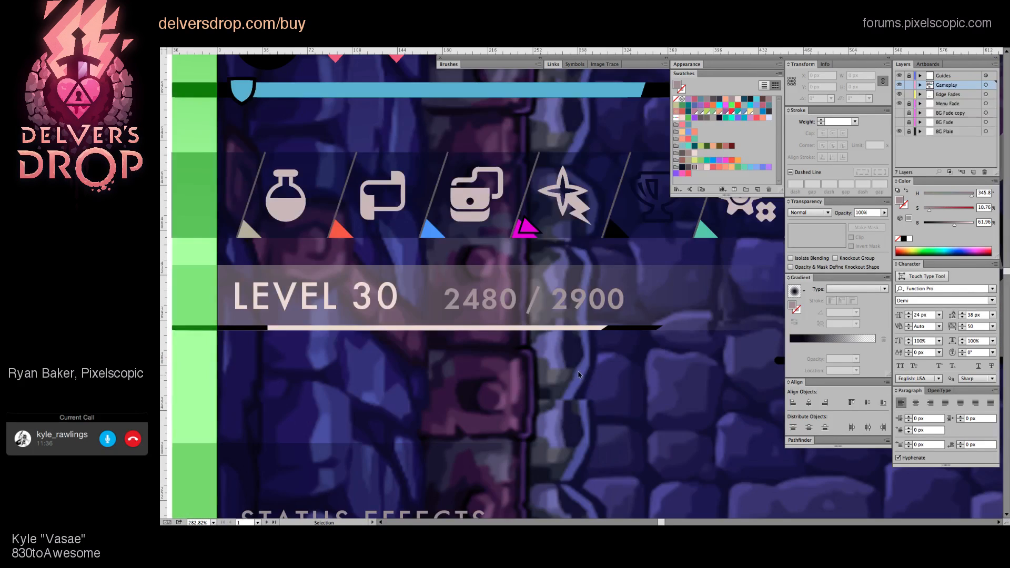
{"action": "key", "text": "a"}
{"action": "left_click", "coordinate": [533, 306]}
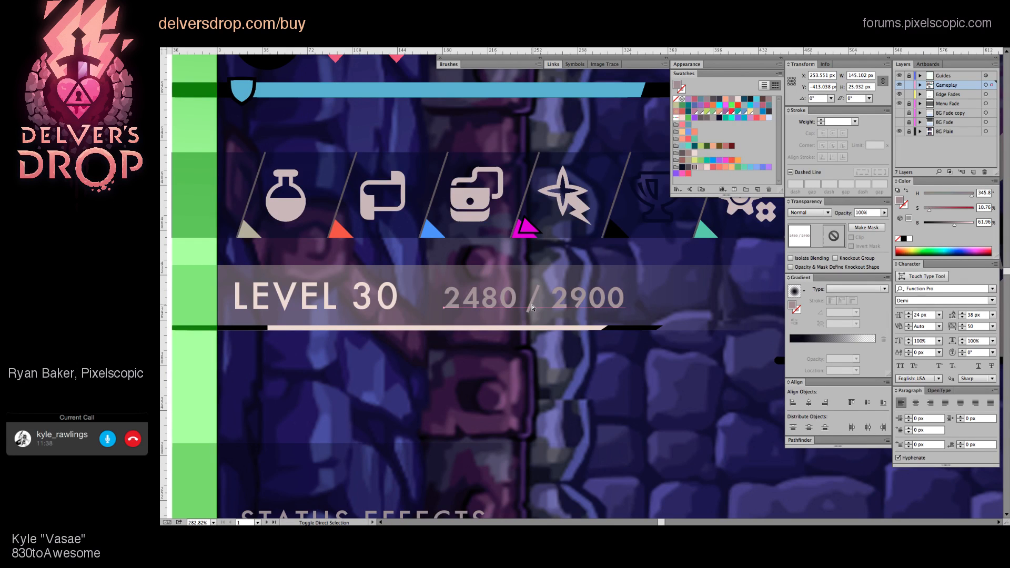
{"action": "key", "text": "Up"}
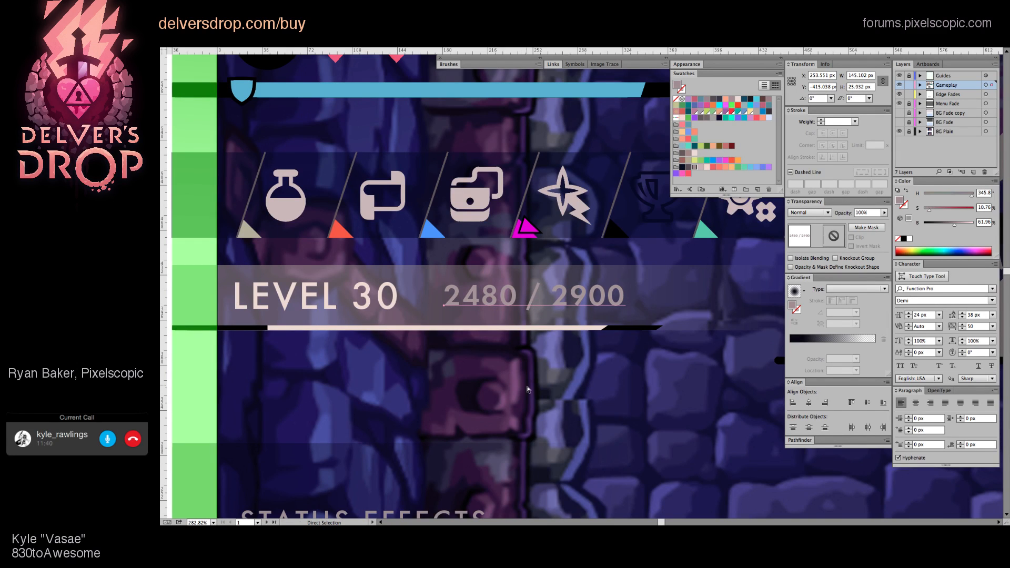
{"action": "key", "text": "Down"}
{"action": "left_click", "coordinate": [538, 394]}
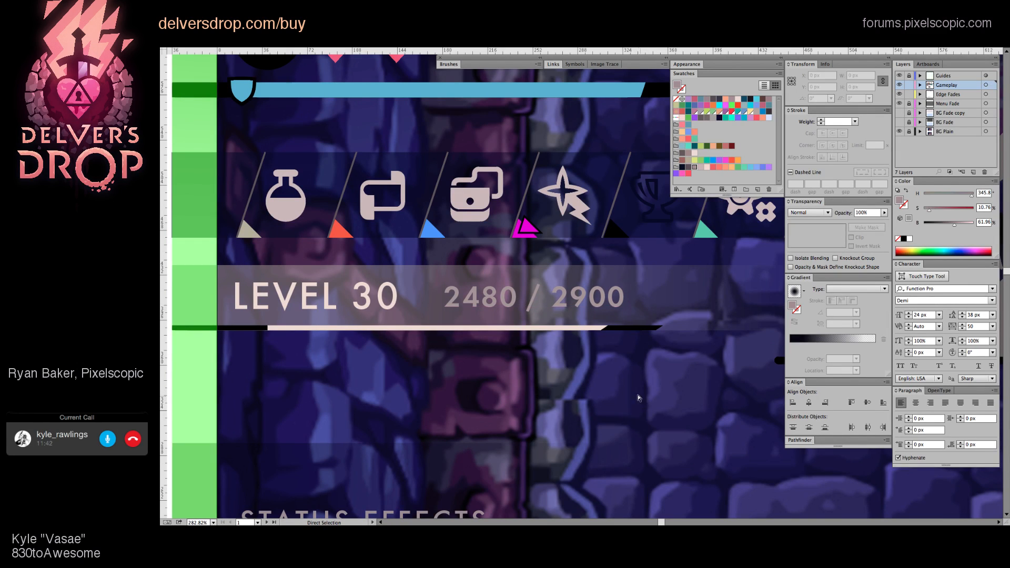
Step: Nudge the "2480 / 2900" text 2 px to the left
{"action": "scroll", "coordinate": [638, 401], "scroll_direction": "up", "scroll_amount": 1}
{"action": "scroll", "coordinate": [639, 401], "scroll_direction": "right", "scroll_amount": 1}
{"action": "left_click_drag", "start_coordinate": [573, 350], "coordinate": [533, 331]}
{"action": "left_click", "coordinate": [535, 332]}
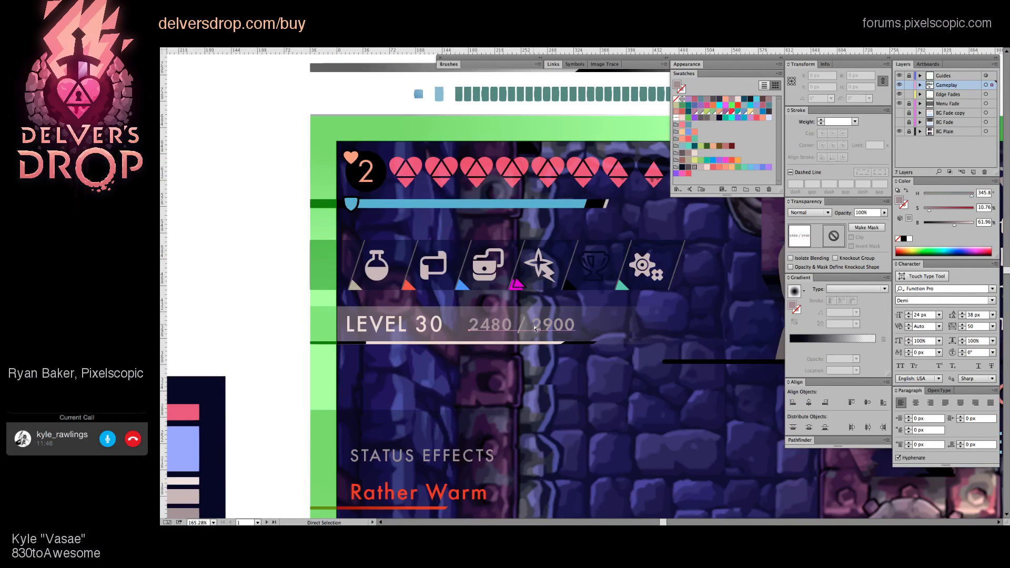
{"action": "key", "text": "Left"}
{"action": "key", "text": "Left"}
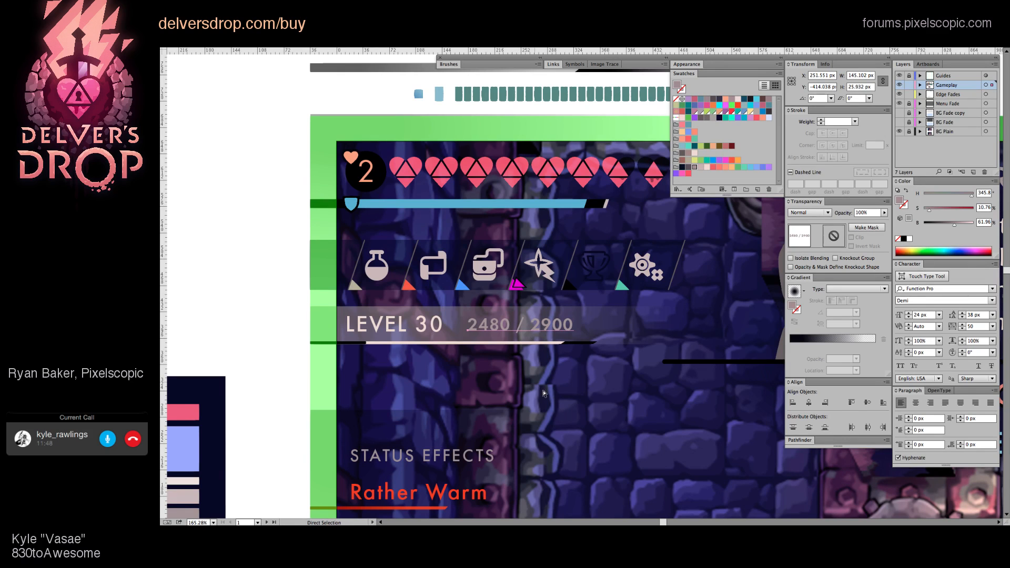
Step: Nudge the "2480 / 2900" text up 1 px and recolor it with the lighter pinkish-gray swatch (H 357, S 10.05%, B 78.04%)
{"action": "left_click_drag", "start_coordinate": [624, 362], "coordinate": [570, 352]}
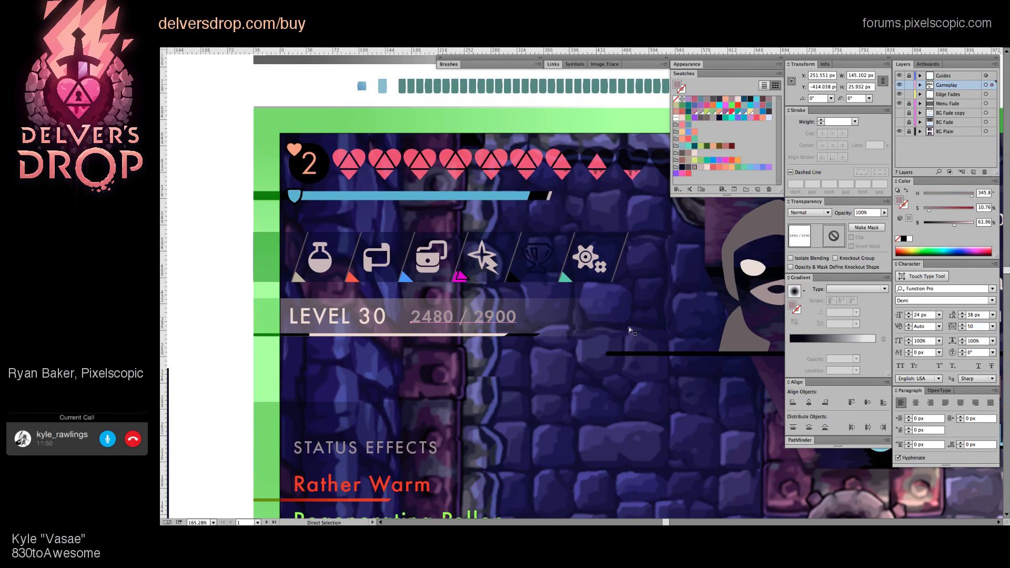
{"action": "left_click_drag", "start_coordinate": [630, 330], "coordinate": [426, 334]}
{"action": "left_click", "coordinate": [393, 352]}
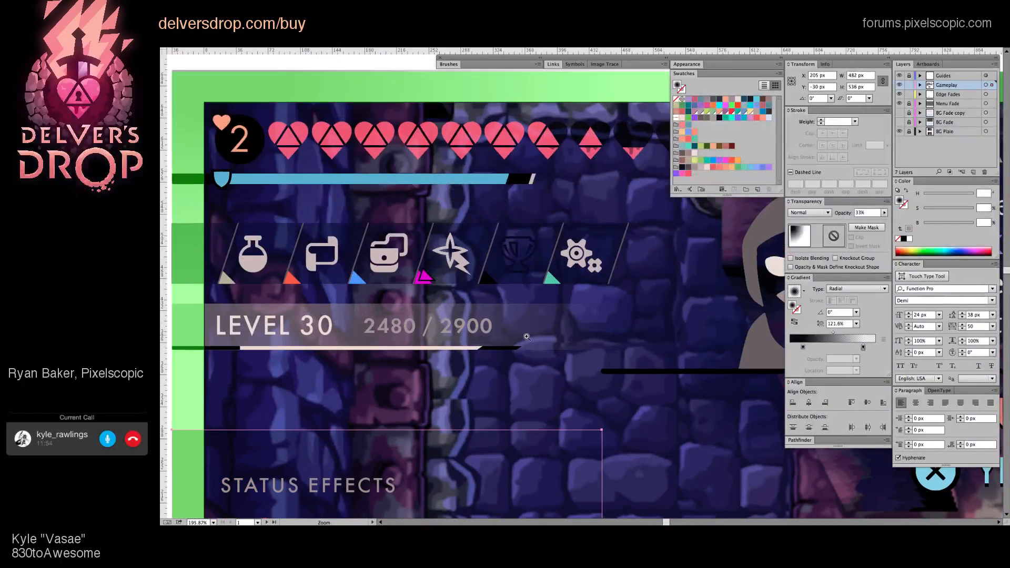
{"action": "left_click", "coordinate": [426, 334]}
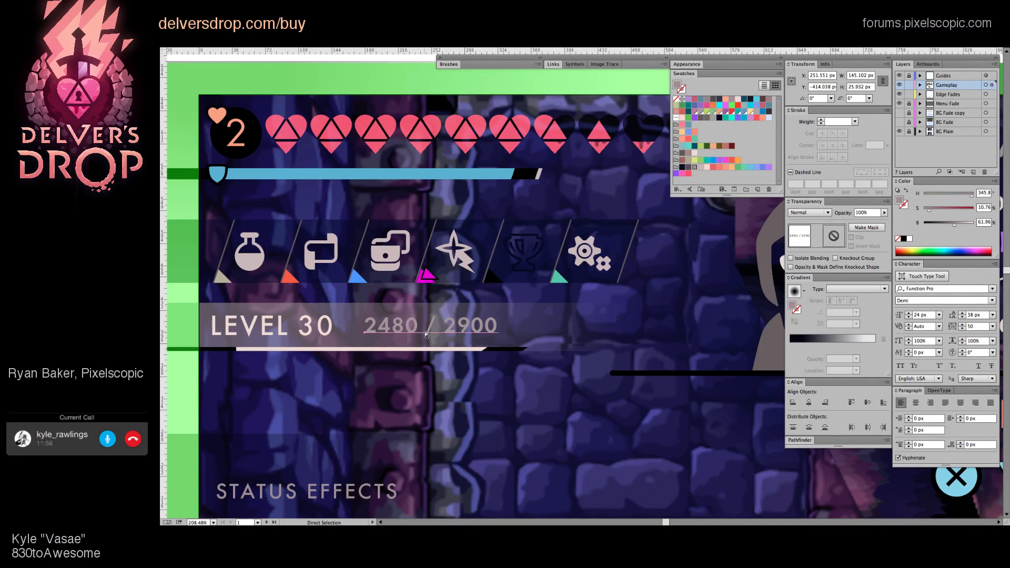
{"action": "left_click_drag", "start_coordinate": [390, 360], "coordinate": [483, 378]}
{"action": "key", "text": "z"}
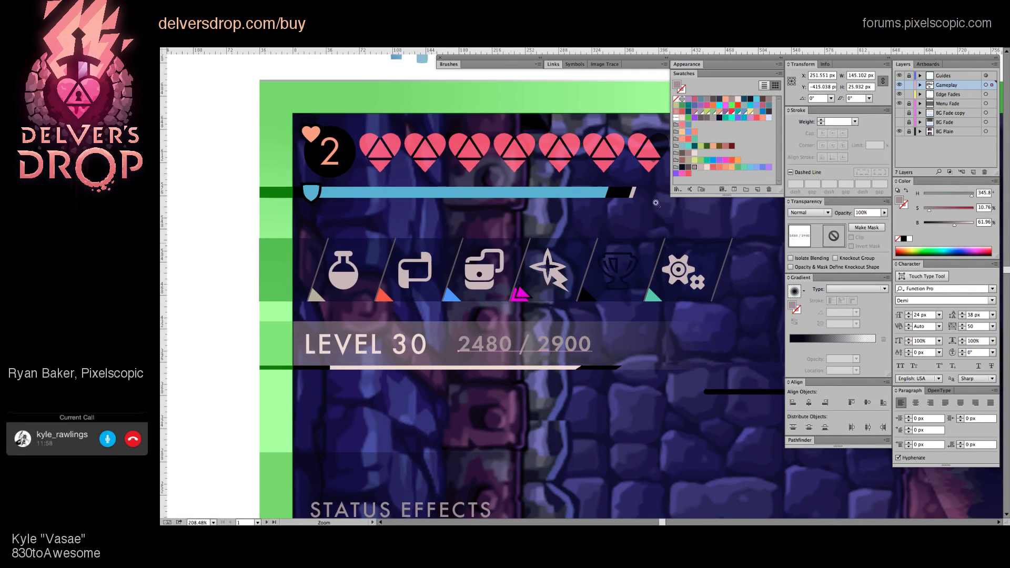
{"action": "left_click", "coordinate": [699, 167]}
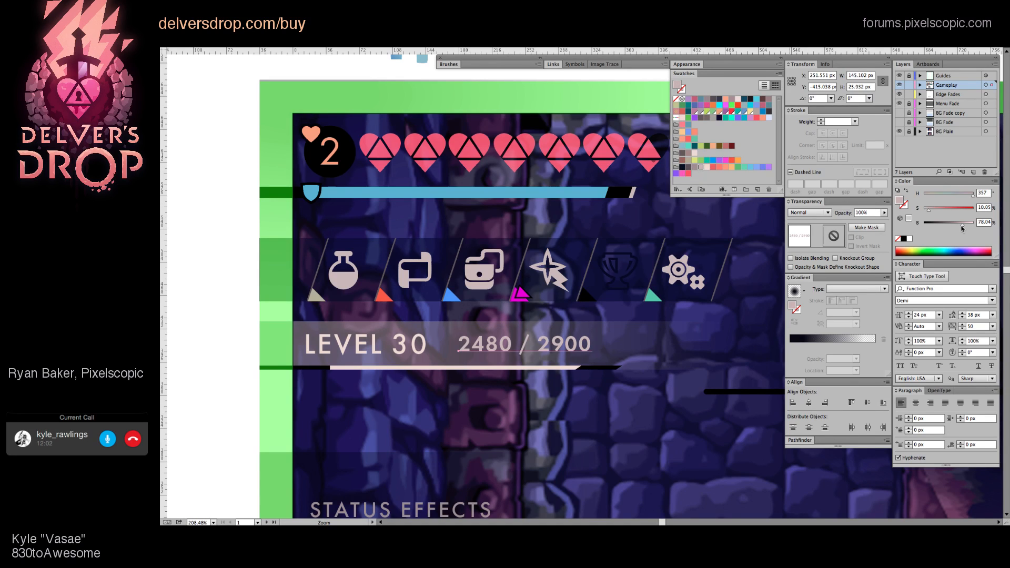
Step: Compare the fill colors of the LEVEL 30 text, its progress bar and the "2480 / 2900" text
{"action": "key", "text": "a"}
{"action": "left_click", "coordinate": [424, 350]}
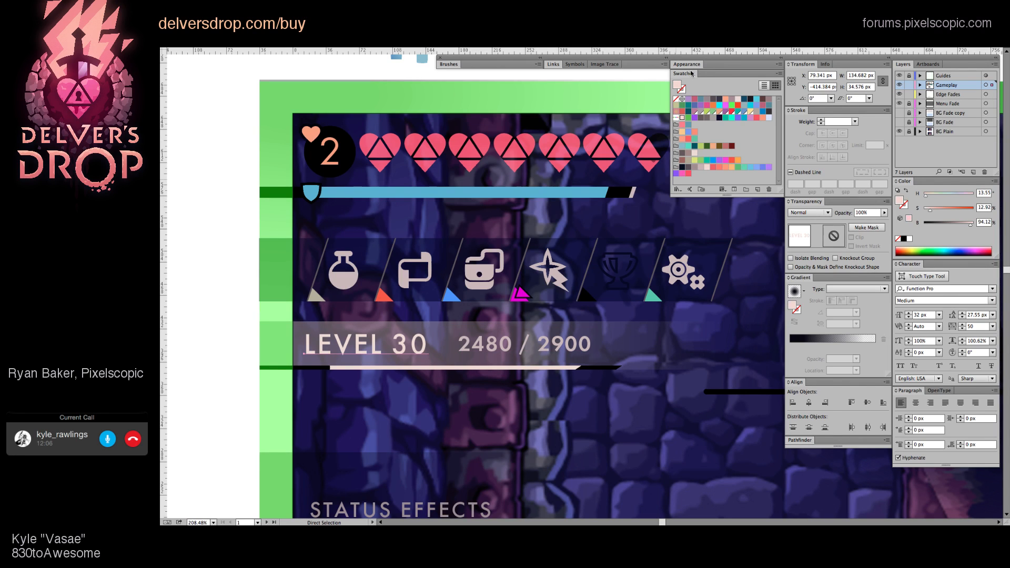
{"action": "left_click", "coordinate": [417, 396]}
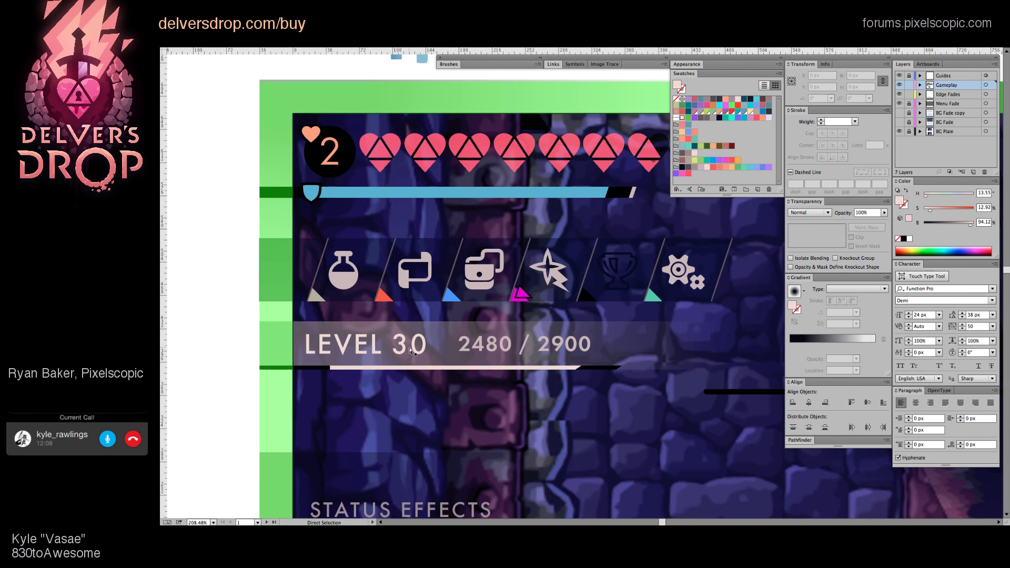
{"action": "left_click", "coordinate": [427, 356]}
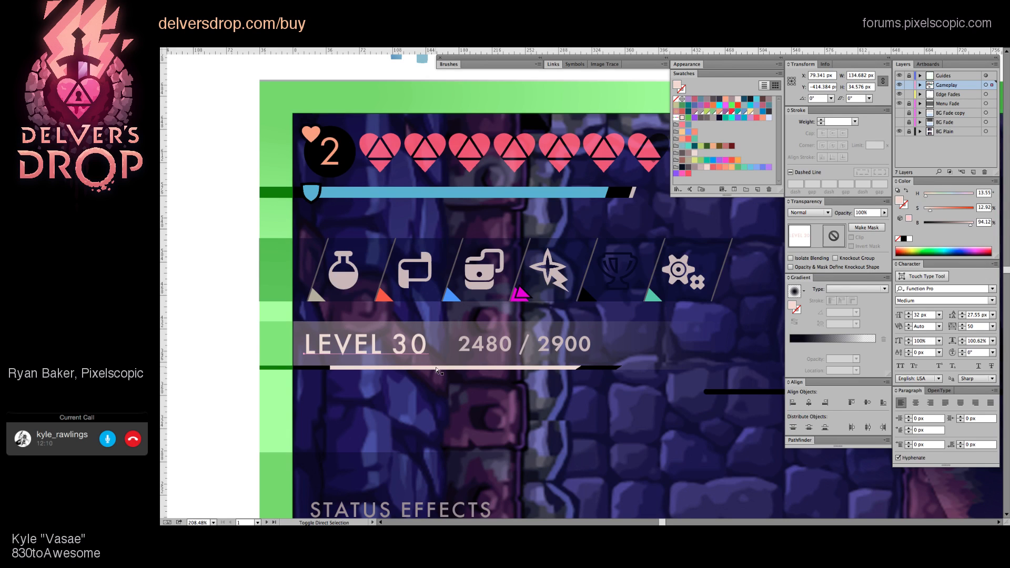
{"action": "left_click", "coordinate": [439, 368]}
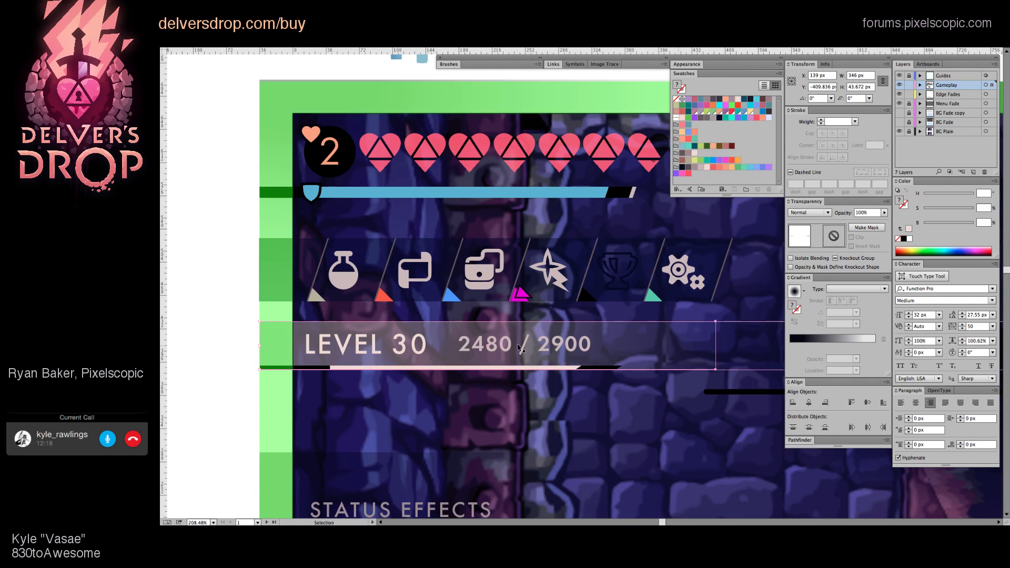
{"action": "left_click", "coordinate": [407, 346]}
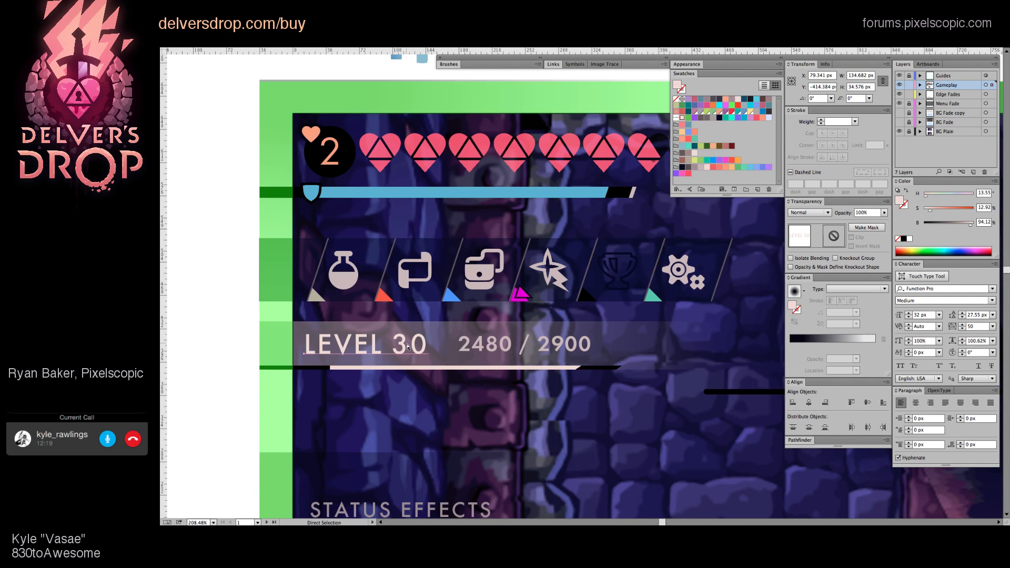
{"action": "left_click", "coordinate": [484, 371]}
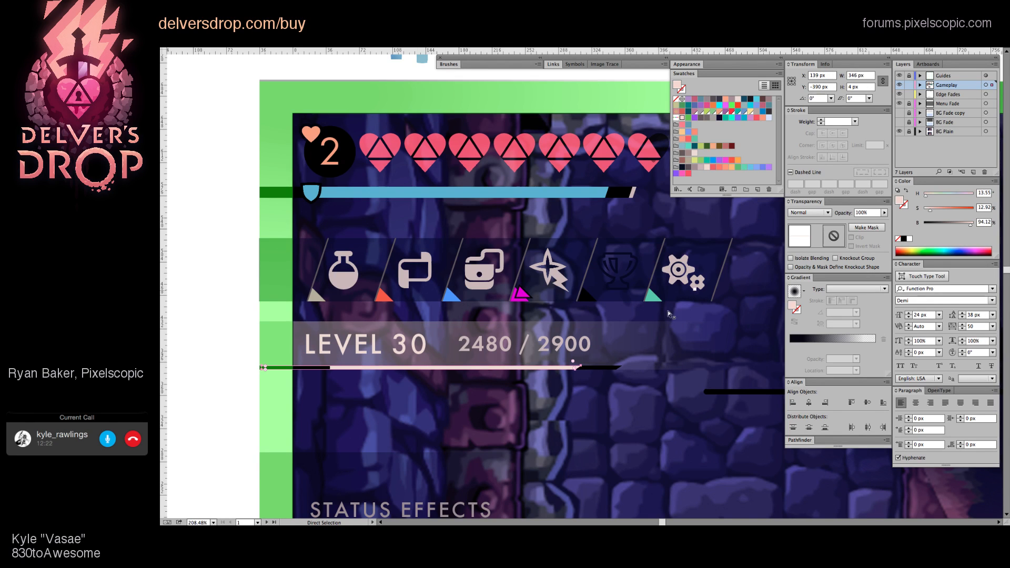
{"action": "key", "text": "space"}
{"action": "left_click_drag", "start_coordinate": [662, 316], "coordinate": [633, 318]}
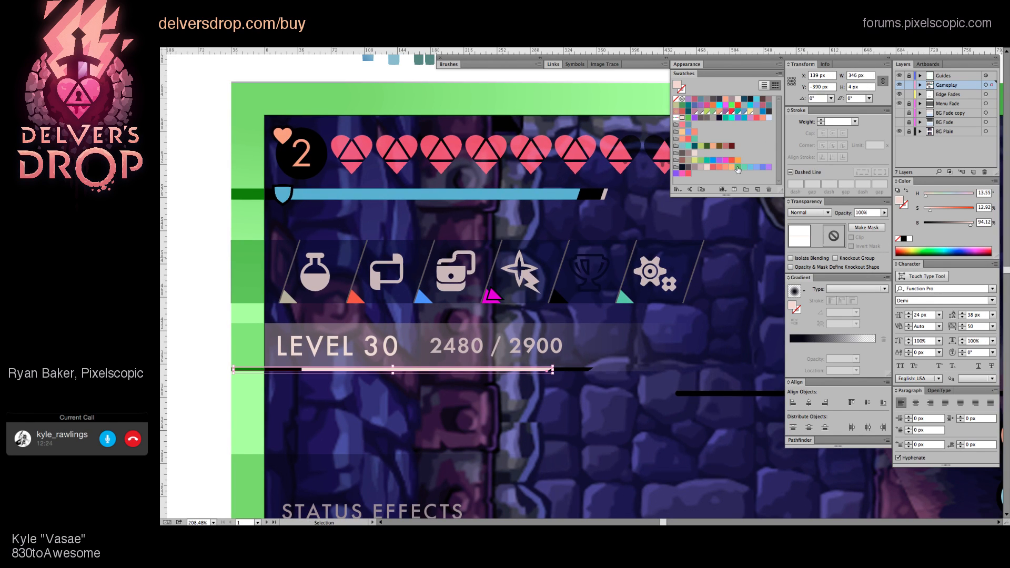
{"action": "key", "text": "a"}
{"action": "left_click", "coordinate": [613, 386]}
{"action": "left_click", "coordinate": [398, 353]}
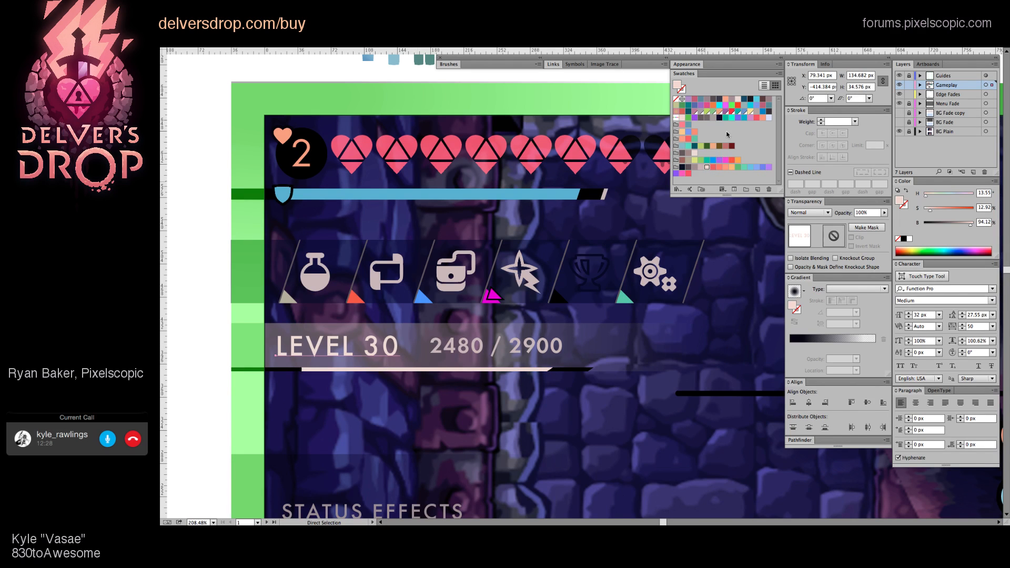
{"action": "left_click", "coordinate": [500, 367]}
{"action": "left_click_drag", "start_coordinate": [461, 359], "coordinate": [458, 361]}
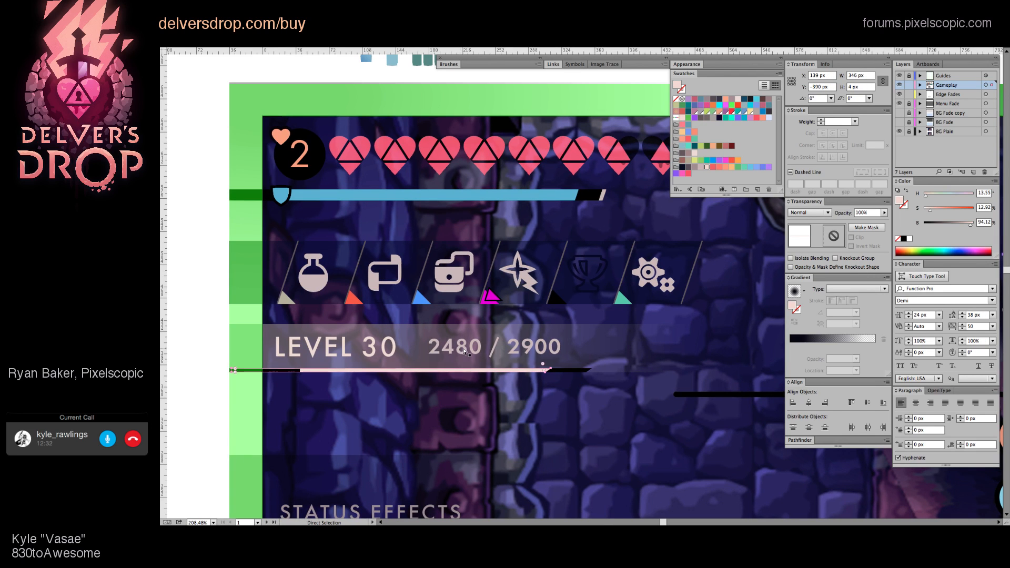
{"action": "left_click", "coordinate": [459, 358]}
Step: Nudge the LEVEL 30 text up 1 px within its strip
{"action": "scroll", "coordinate": [564, 360], "scroll_direction": "down", "scroll_amount": 4}
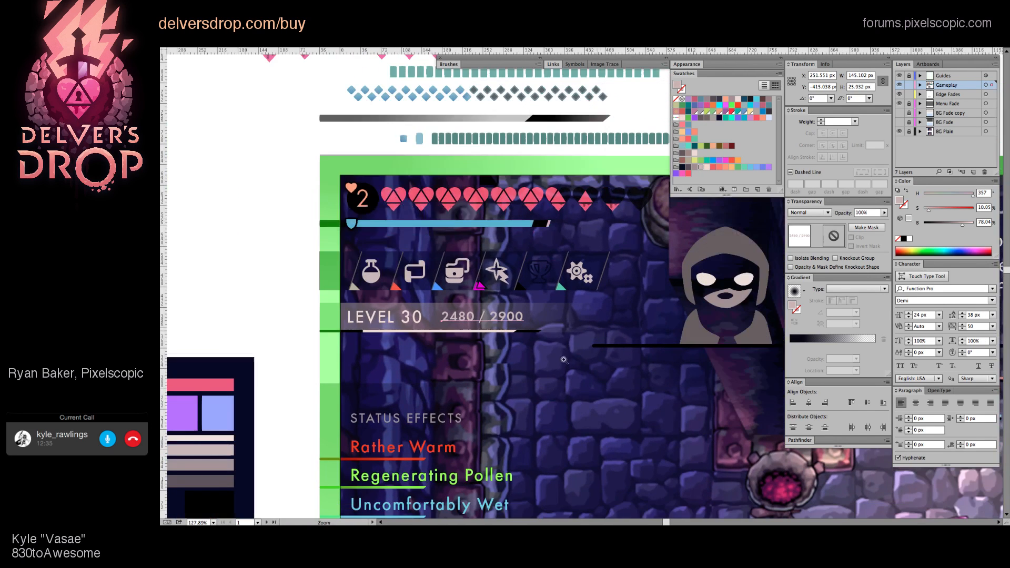
{"action": "key", "text": "a"}
{"action": "left_click", "coordinate": [563, 359]}
{"action": "scroll", "coordinate": [407, 316], "scroll_direction": "up", "scroll_amount": 2}
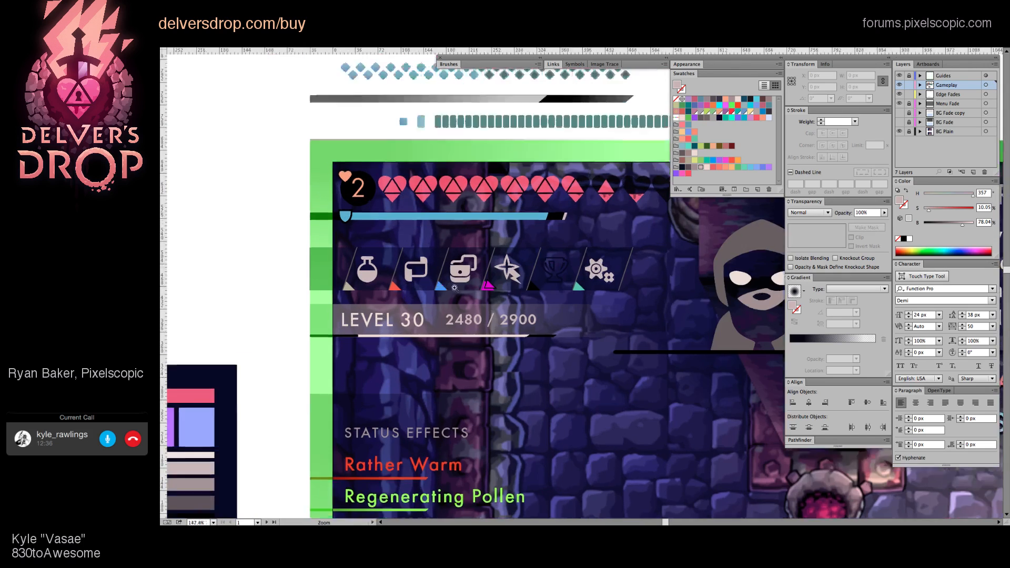
{"action": "left_click", "coordinate": [413, 340]}
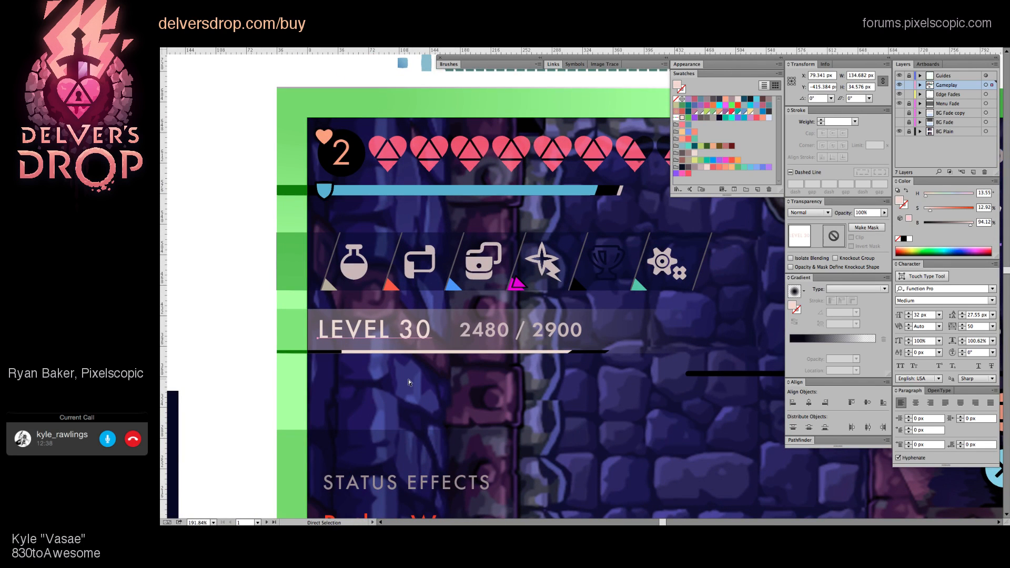
{"action": "left_click", "coordinate": [490, 389]}
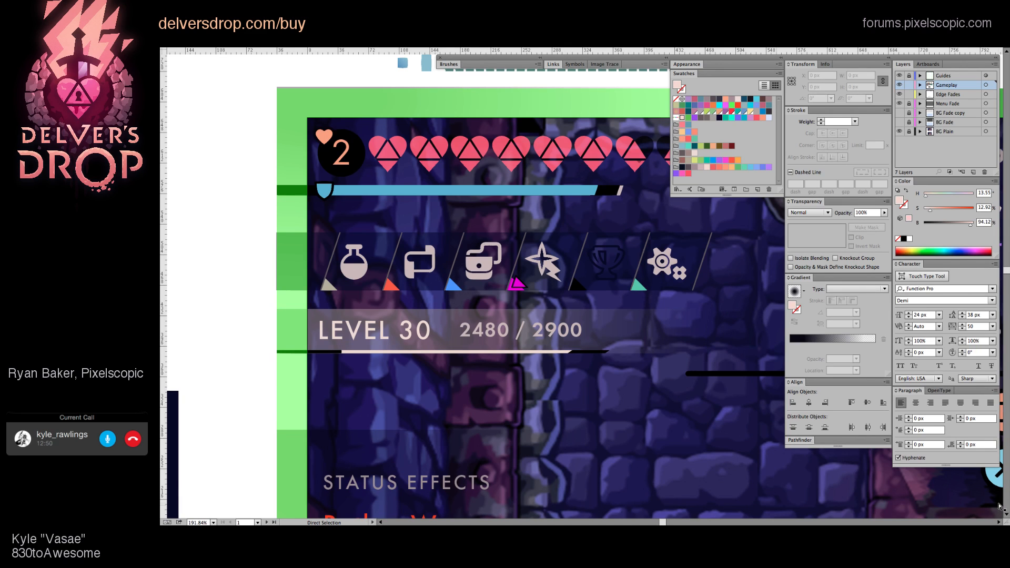
Step: Recolor the "2480 / 2900" text with the lighter pinkish-gray swatch and lower its brightness to 67.84%
{"action": "left_click", "coordinate": [563, 336]}
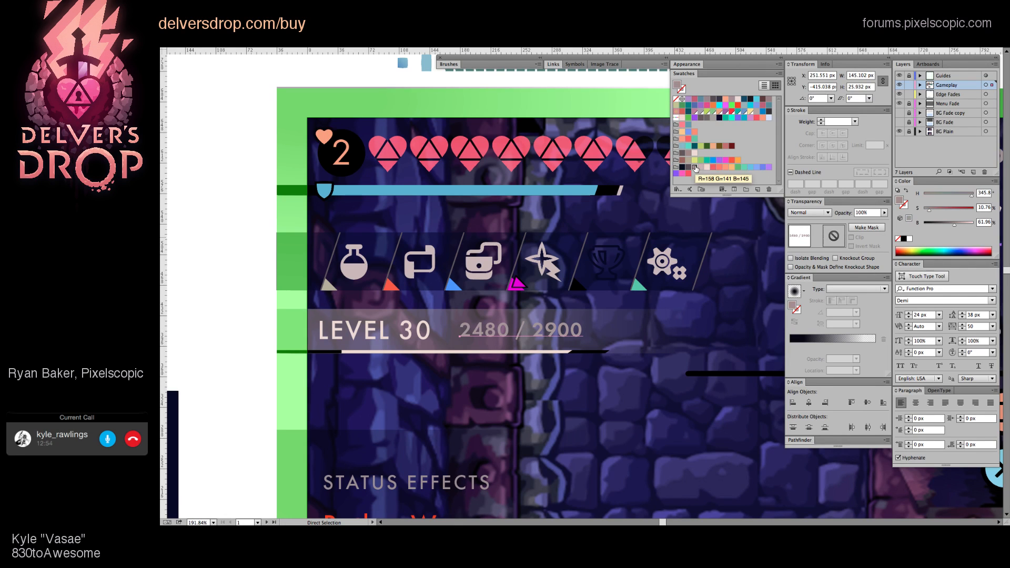
{"action": "left_click", "coordinate": [701, 167]}
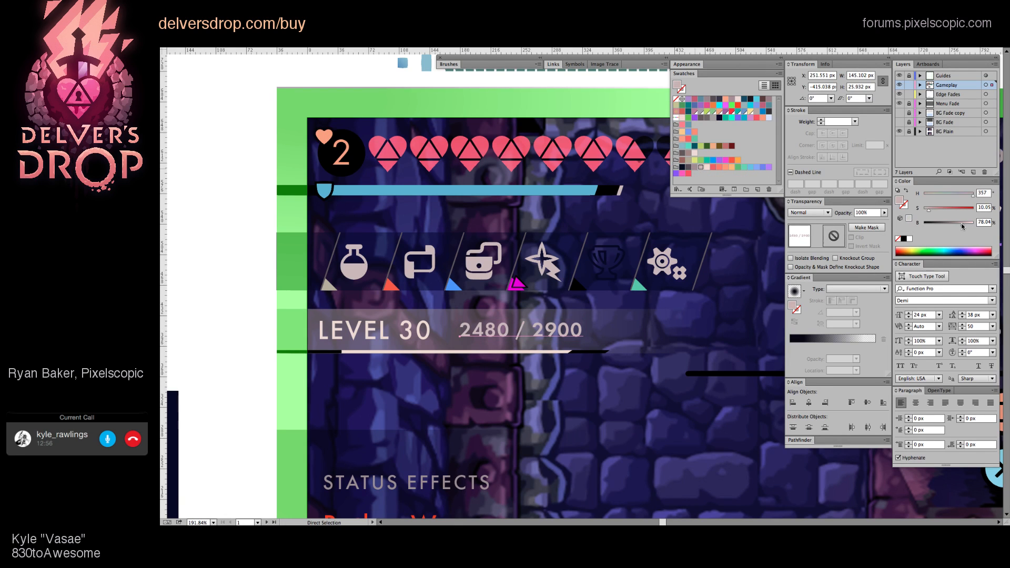
{"action": "left_click_drag", "start_coordinate": [961, 227], "coordinate": [958, 227]}
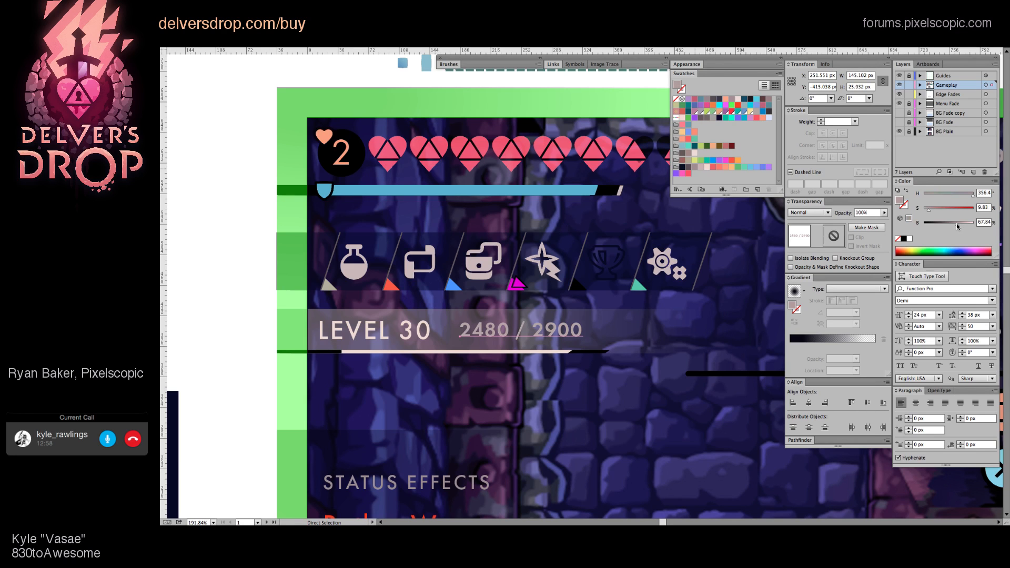
{"action": "left_click_drag", "start_coordinate": [612, 352], "coordinate": [497, 384]}
{"action": "left_click_drag", "start_coordinate": [601, 401], "coordinate": [531, 394]}
{"action": "key", "text": "super+shift+a"}
Step: Try recoloring the 68.37% gradient stop of the LEVEL 30 background strip to H 308, S 11.28%, B 52.16%
{"action": "scroll", "coordinate": [564, 380], "scroll_direction": "up", "scroll_amount": 3}
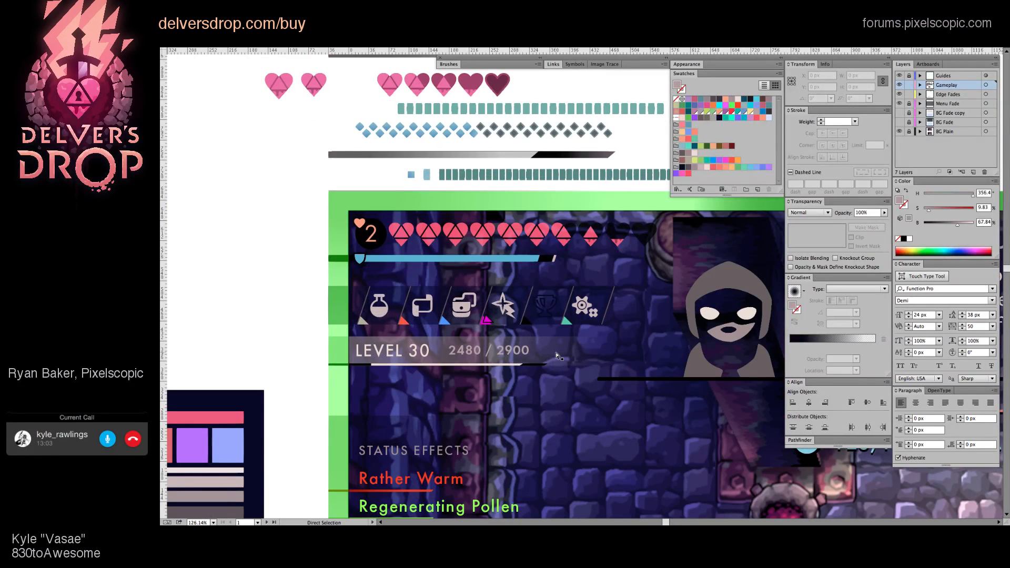
{"action": "left_click_drag", "start_coordinate": [557, 355], "coordinate": [489, 350]}
{"action": "left_click_drag", "start_coordinate": [634, 358], "coordinate": [263, 301]}
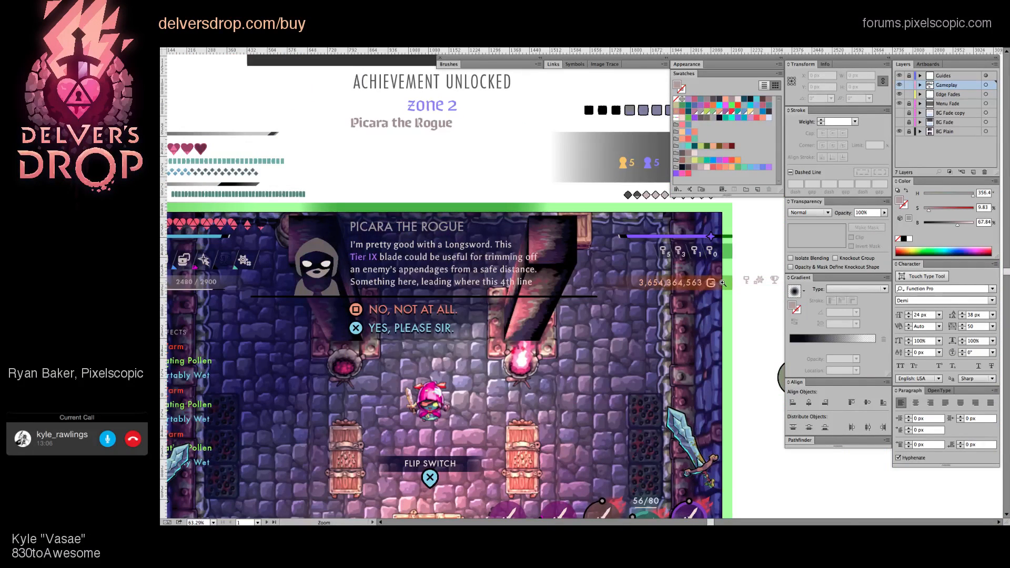
{"action": "left_click_drag", "start_coordinate": [516, 294], "coordinate": [671, 306]}
{"action": "scroll", "coordinate": [288, 271], "scroll_direction": "up", "scroll_amount": 5}
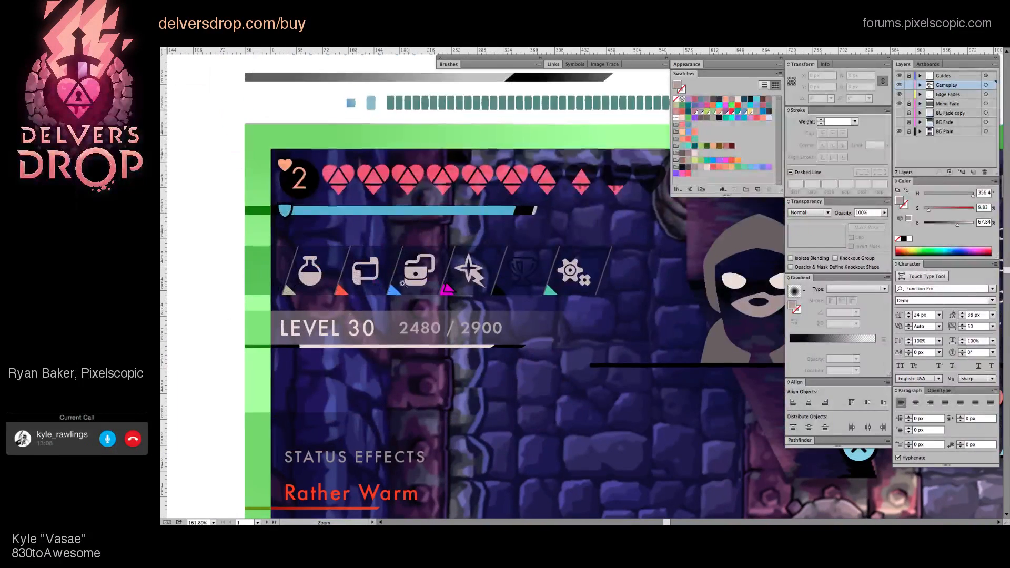
{"action": "left_click", "coordinate": [381, 320]}
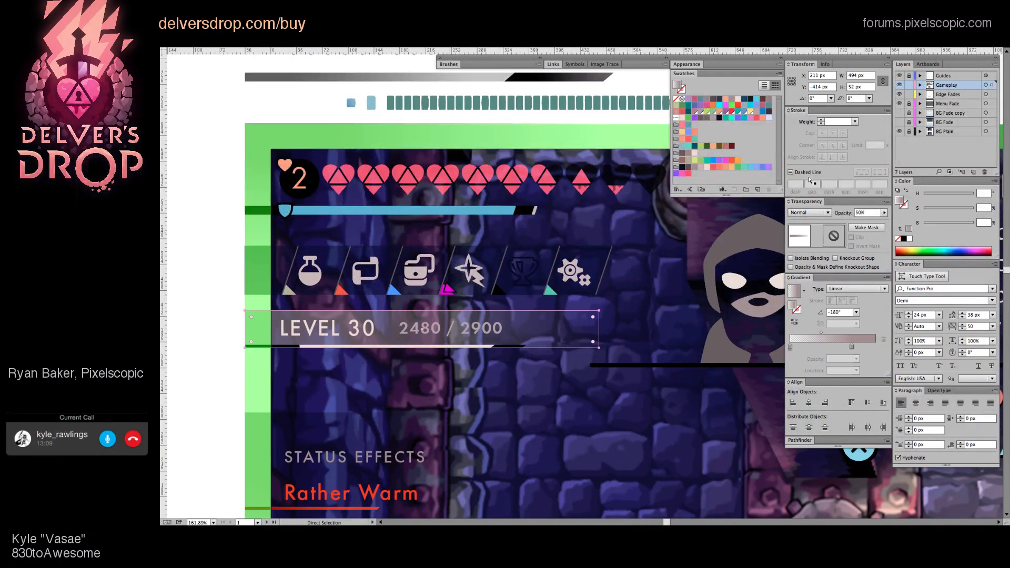
{"action": "left_click", "coordinate": [851, 347]}
{"action": "left_click", "coordinate": [950, 227]}
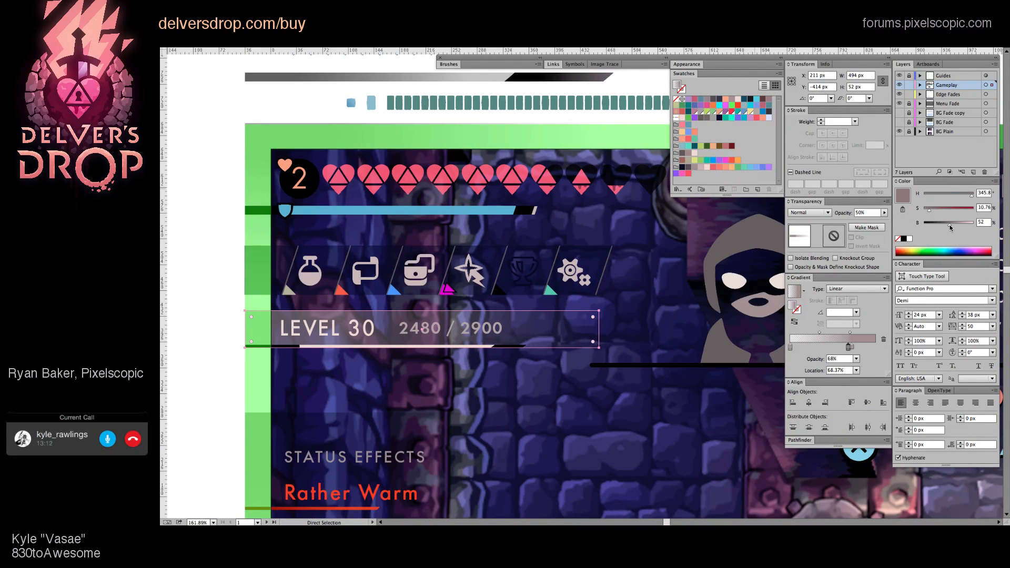
{"action": "left_click_drag", "start_coordinate": [971, 199], "coordinate": [967, 199]}
{"action": "left_click", "coordinate": [849, 348]}
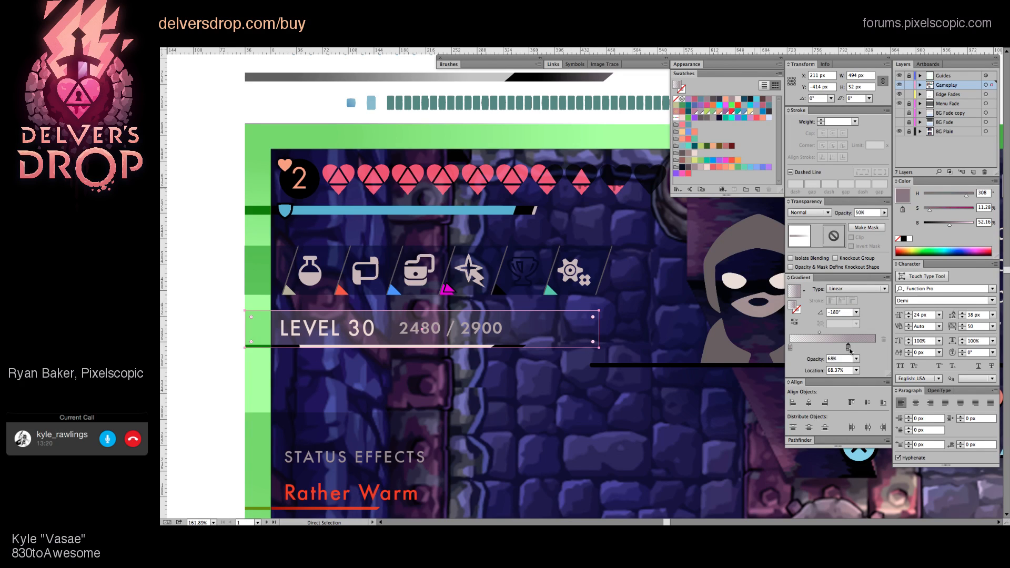
Step: Recolor the 72.4% gradient stop of the LEVEL 30 background strip to H 317.1, S 5.6%, B 49.02%
{"action": "key", "text": "v"}
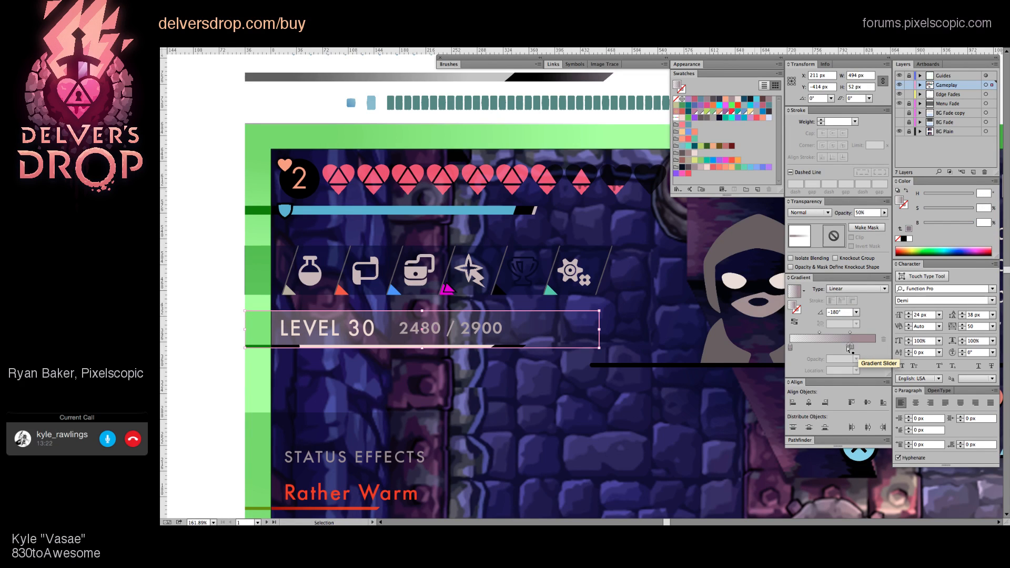
{"action": "key", "text": "a"}
{"action": "left_click", "coordinate": [851, 347]}
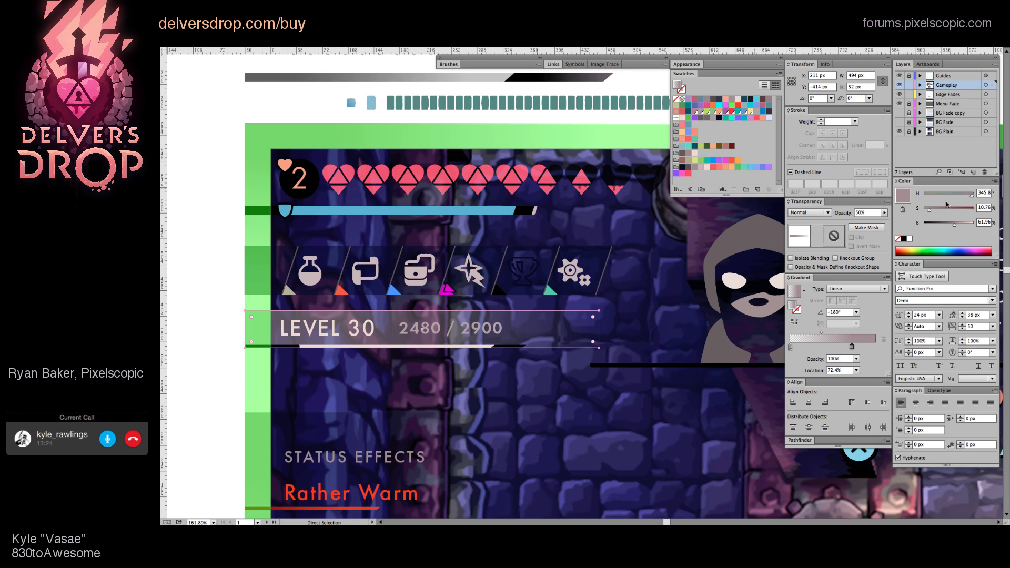
{"action": "mouse_move", "coordinate": [952, 225]}
{"action": "left_mouse_down"}
{"action": "mouse_move", "coordinate": [968, 198]}
{"action": "mouse_move", "coordinate": [926, 212]}
{"action": "mouse_move", "coordinate": [943, 224]}
{"action": "left_mouse_up"}
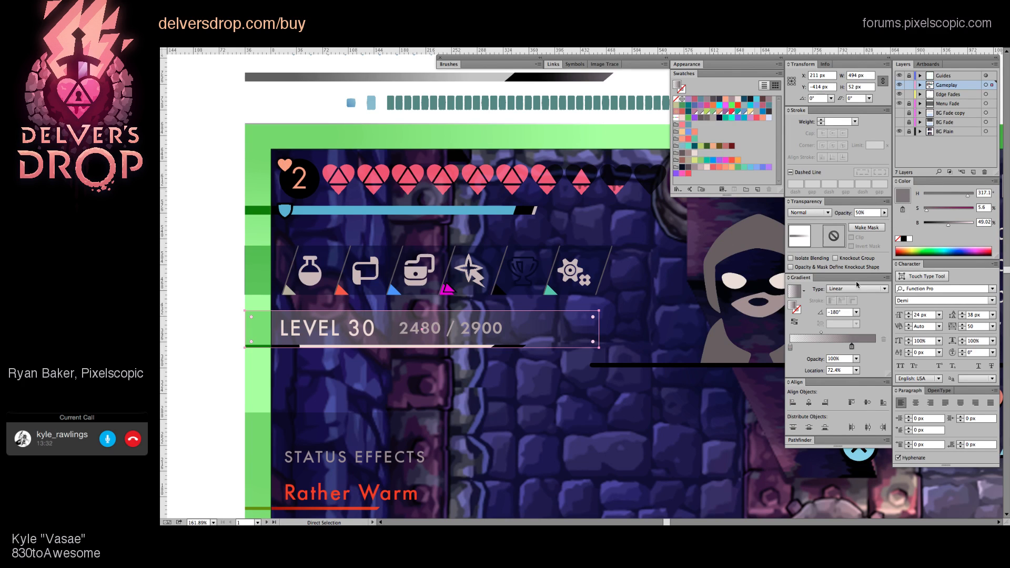
{"action": "left_click", "coordinate": [790, 347]}
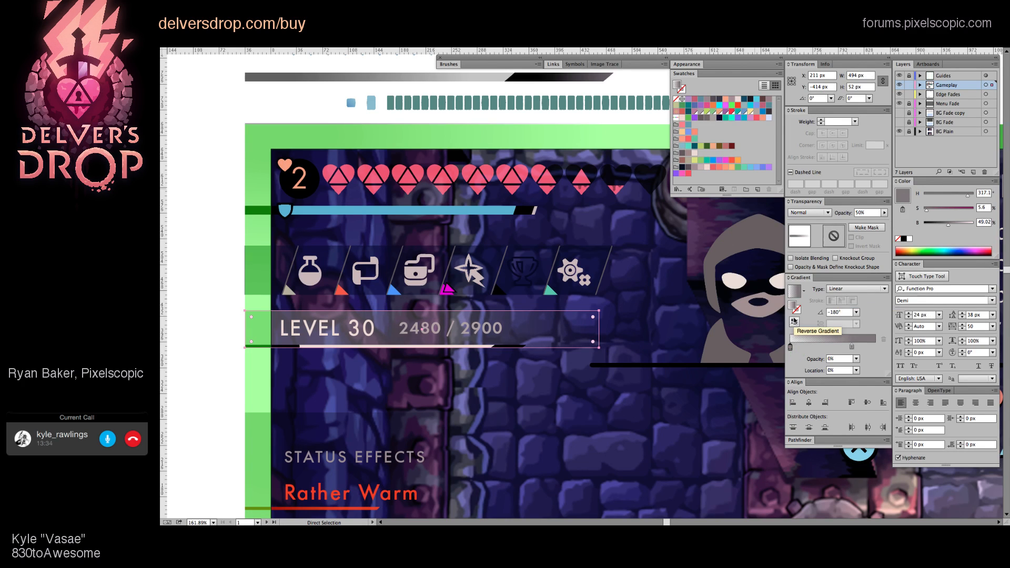
{"action": "key", "text": "v"}
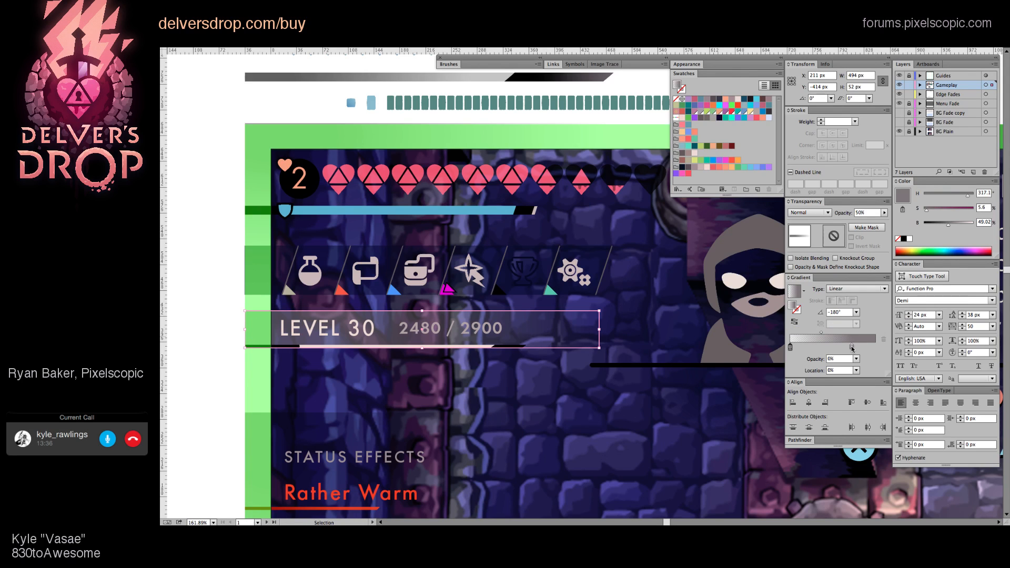
Step: Remove the short black segment covering the start of the progress bar beneath the LEVEL 30 text
{"action": "left_click", "coordinate": [590, 425]}
{"action": "scroll", "coordinate": [609, 316], "scroll_direction": "down", "scroll_amount": 5}
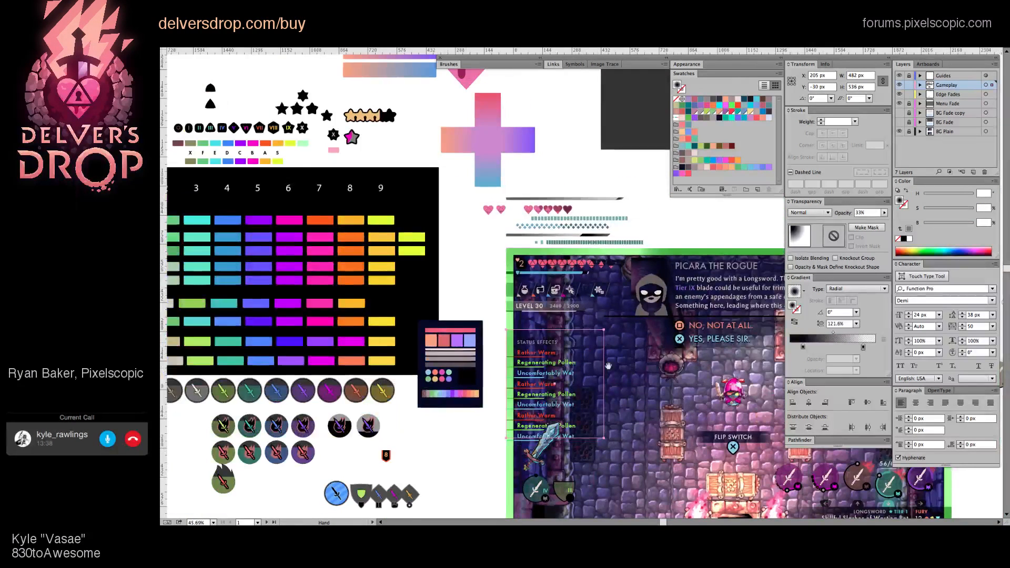
{"action": "left_click_drag", "start_coordinate": [609, 366], "coordinate": [410, 348]}
{"action": "key", "text": "ctrl+shift+a"}
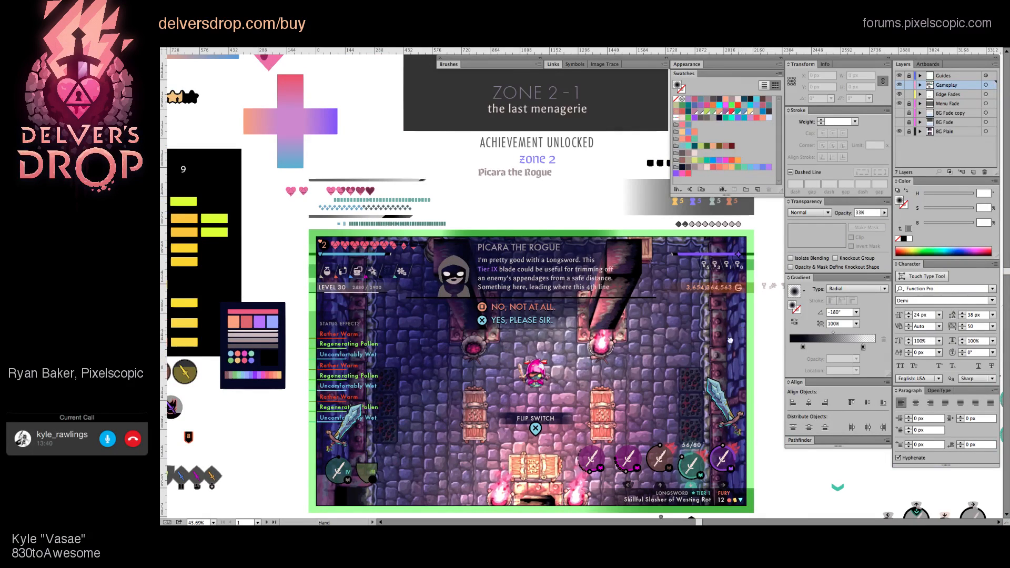
{"action": "left_click_drag", "start_coordinate": [730, 341], "coordinate": [719, 352]}
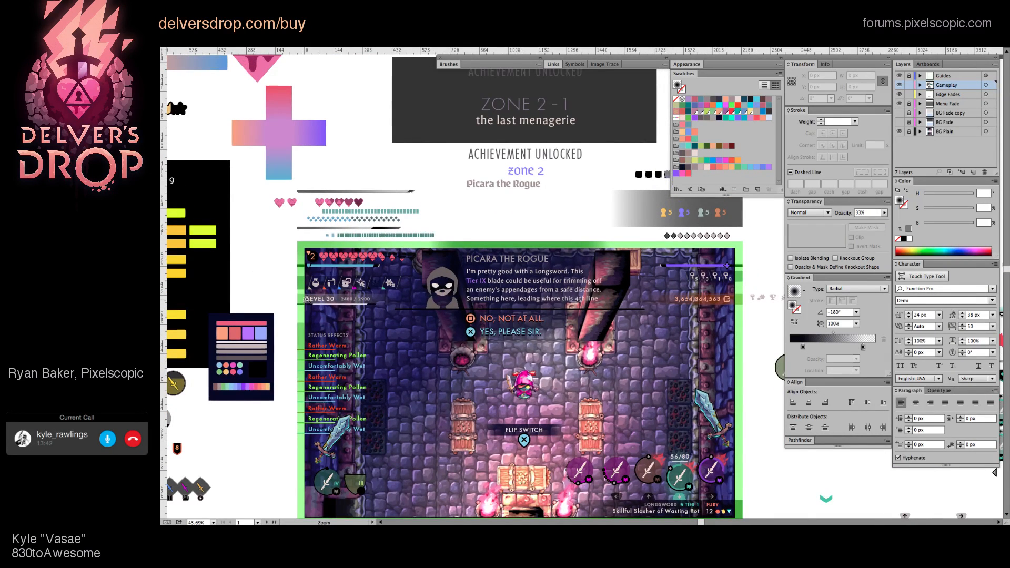
{"action": "scroll", "coordinate": [306, 299], "scroll_direction": "up", "scroll_amount": 8}
{"action": "key", "text": "a"}
{"action": "left_click", "coordinate": [368, 334]}
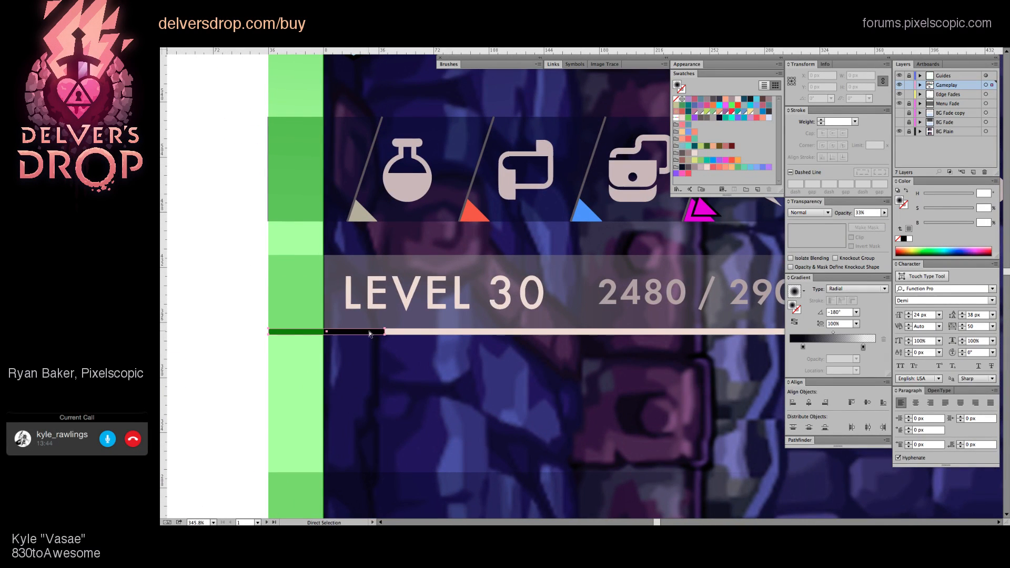
{"action": "left_click", "coordinate": [399, 367]}
{"action": "key", "text": "z"}
{"action": "scroll", "coordinate": [494, 345], "scroll_direction": "down", "scroll_amount": 4}
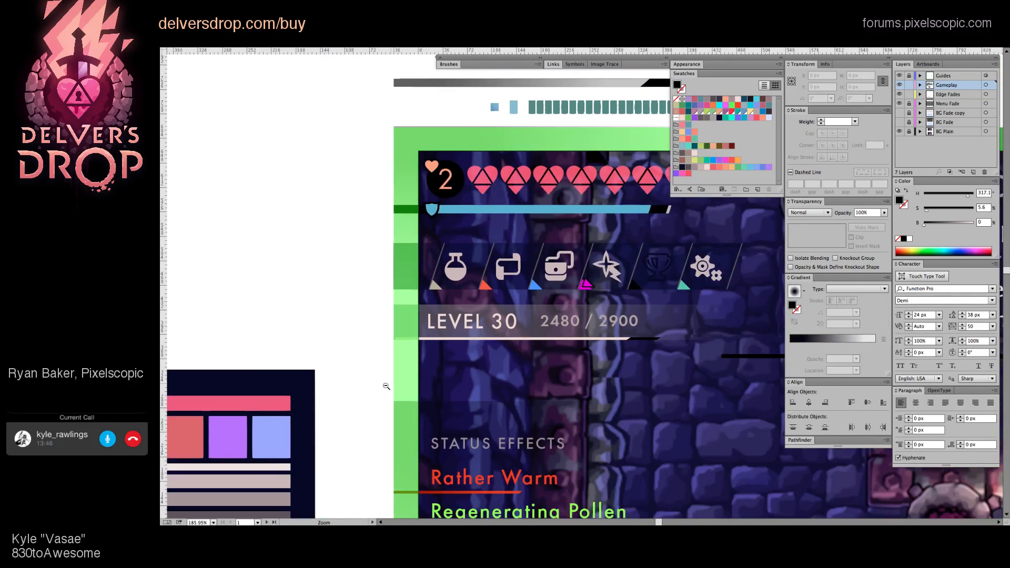
Step: Shift the slanted ends of the LEVEL 30 bar's light fill and black remainder left, making the selection 386 px wide
{"action": "scroll", "coordinate": [527, 370], "scroll_direction": "down", "scroll_amount": 1}
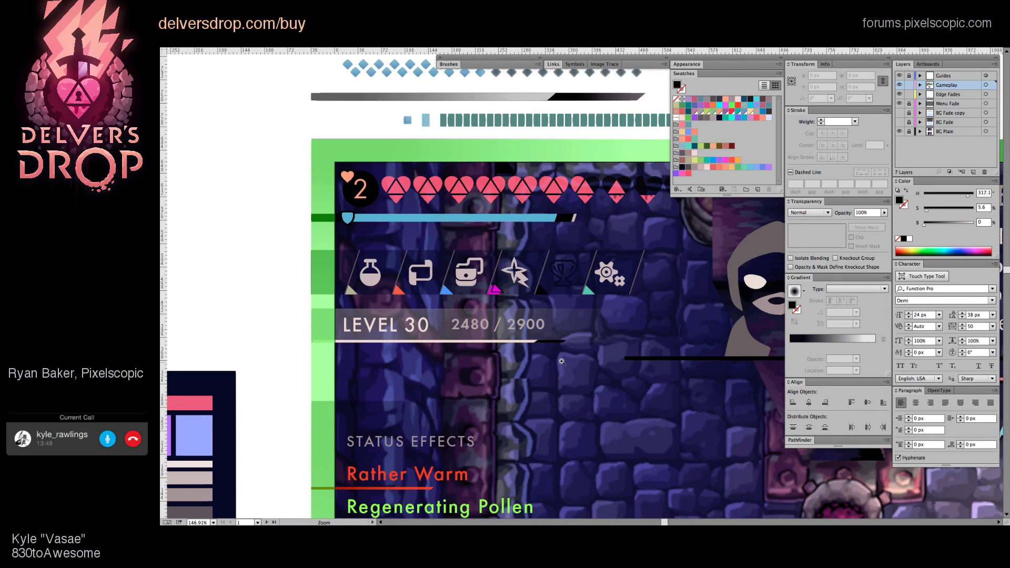
{"action": "scroll", "coordinate": [561, 361], "scroll_direction": "up", "scroll_amount": 2}
{"action": "scroll", "coordinate": [612, 352], "scroll_direction": "down", "scroll_amount": 4}
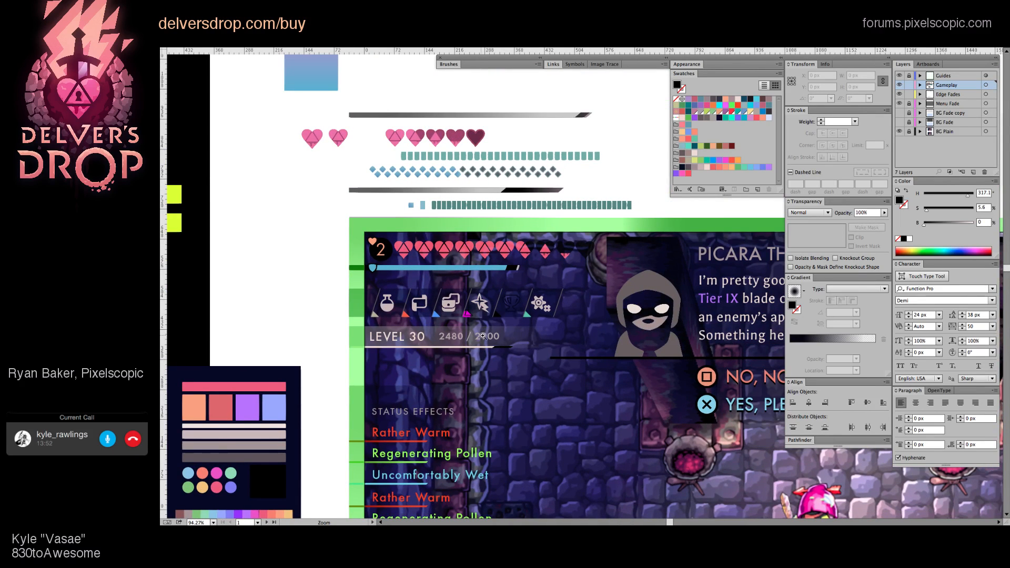
{"action": "scroll", "coordinate": [482, 335], "scroll_direction": "up", "scroll_amount": 3}
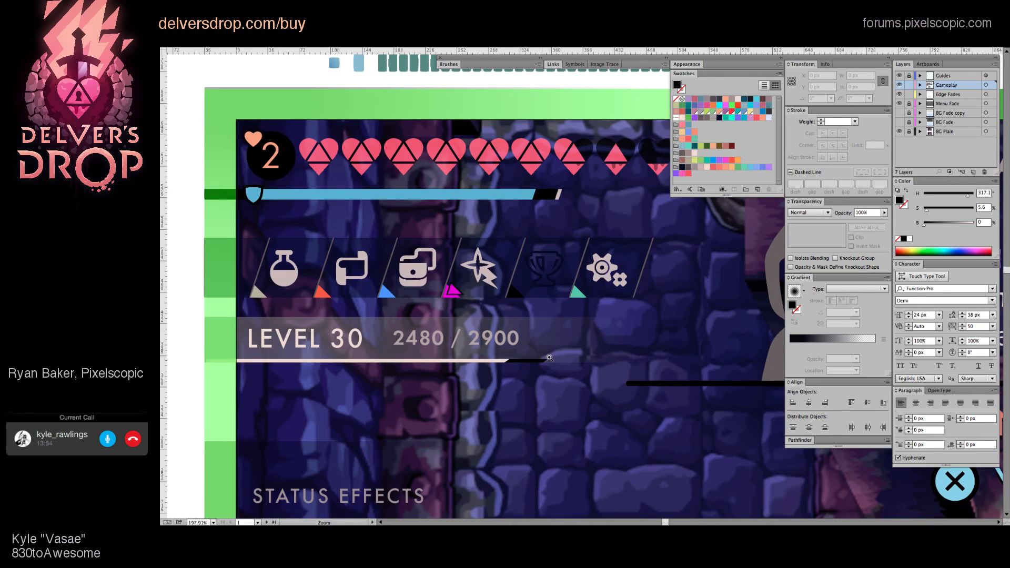
{"action": "scroll", "coordinate": [512, 350], "scroll_direction": "up", "scroll_amount": 4}
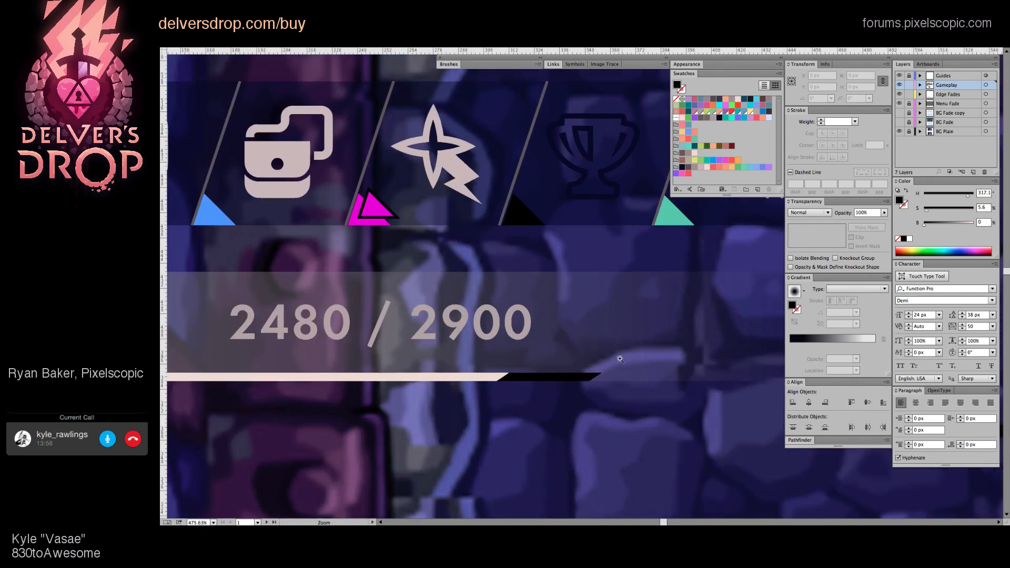
{"action": "key", "text": "a"}
{"action": "left_click", "coordinate": [510, 373]}
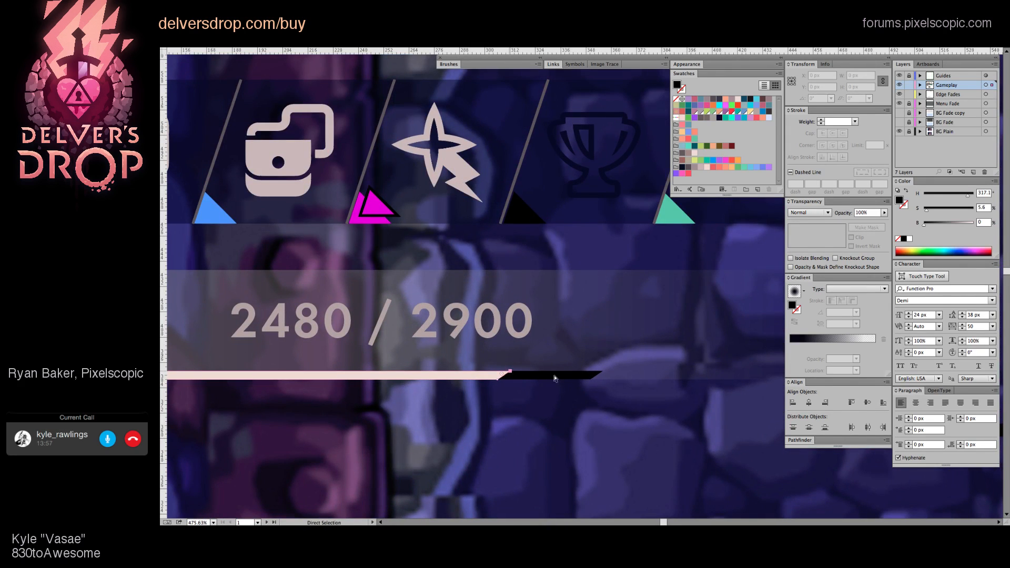
{"action": "left_click", "coordinate": [603, 373]}
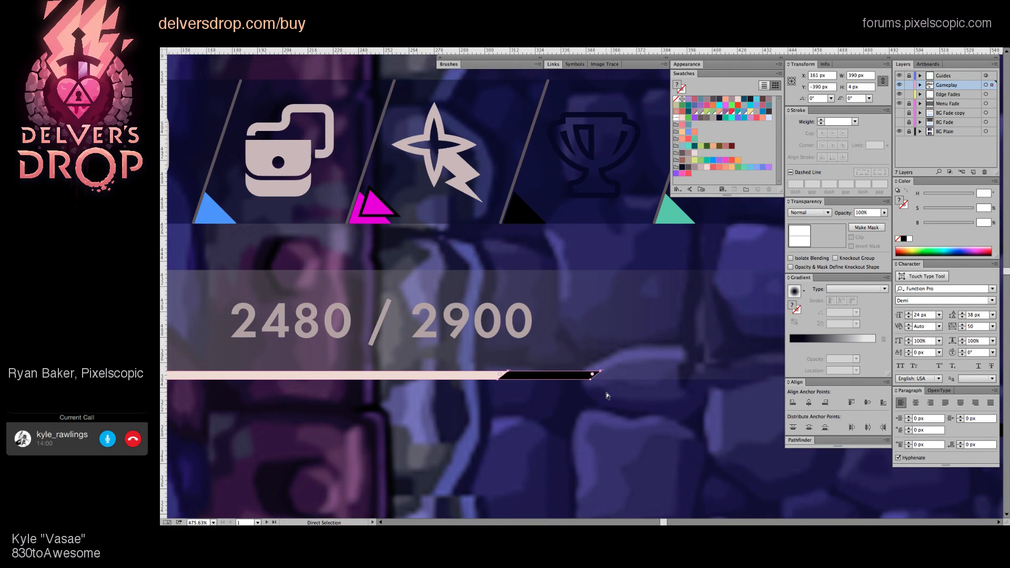
{"action": "key", "text": "Left"}
{"action": "key", "text": "Left"}
{"action": "key", "text": "z"}
{"action": "left_click", "coordinate": [530, 330], "text": "alt"}
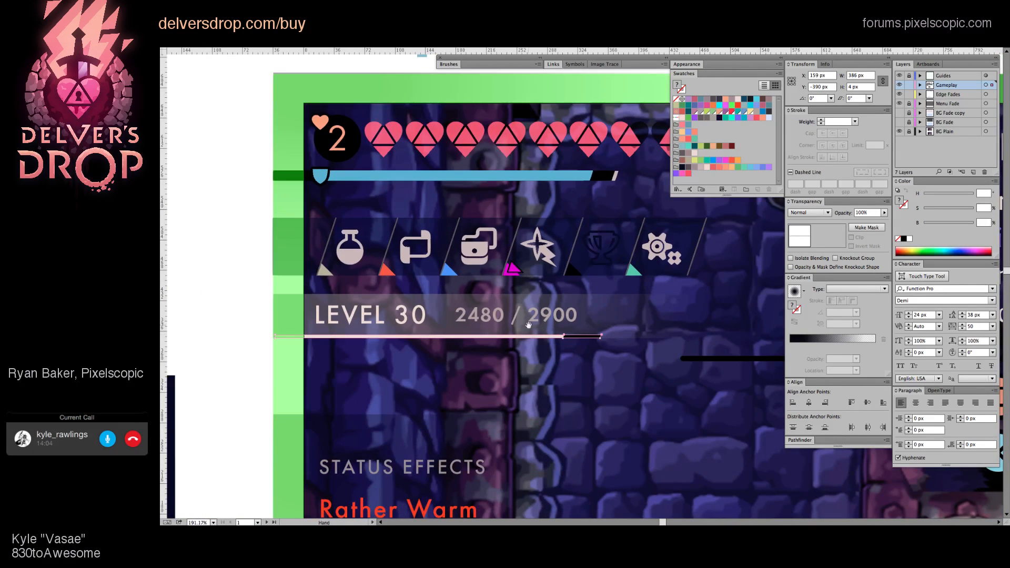
{"action": "key", "text": "h"}
{"action": "key", "text": "ctrl+shift+a"}
{"action": "left_click_drag", "start_coordinate": [589, 356], "coordinate": [573, 192]}
{"action": "key", "text": "v"}
{"action": "key", "text": "ctrl+z"}
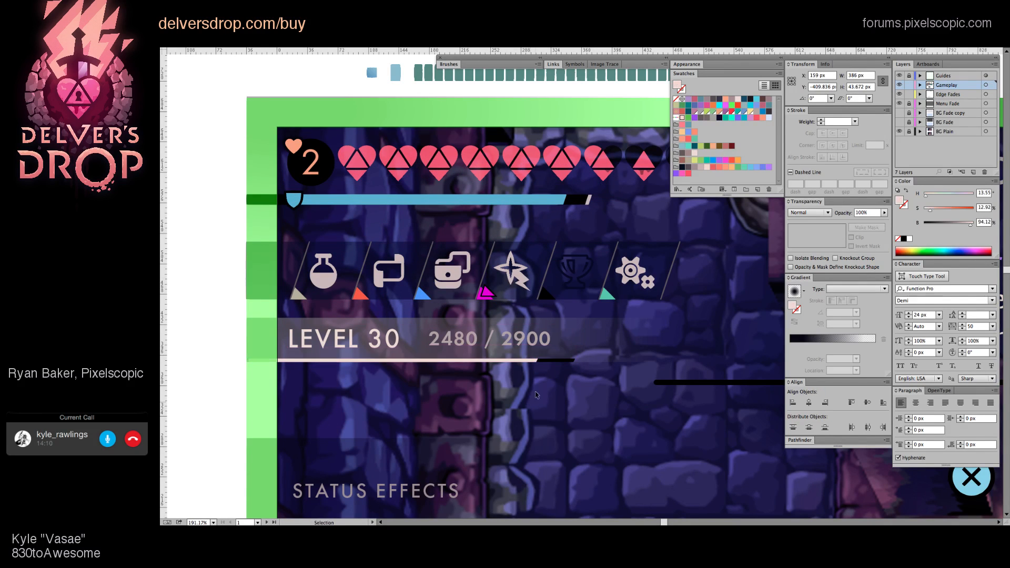
{"action": "key", "text": "ctrl+shift+a"}
Step: Nudge the "2480 / 2900" text slightly to the right within the LEVEL 30 strip
{"action": "key", "text": "z"}
{"action": "left_click_drag", "start_coordinate": [559, 319], "coordinate": [441, 347]}
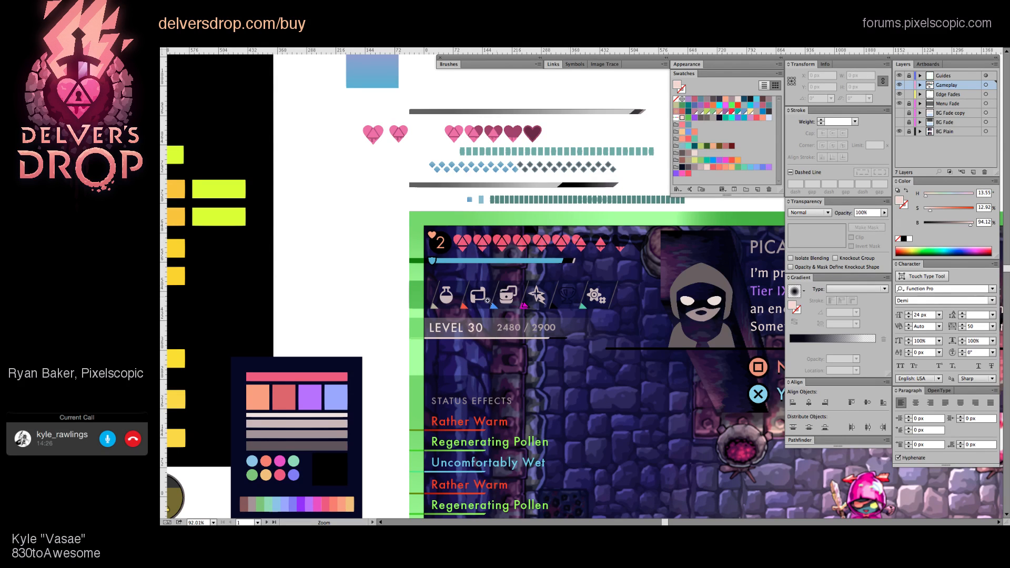
{"action": "scroll", "coordinate": [485, 300], "scroll_direction": "up", "scroll_amount": 3}
{"action": "left_click", "coordinate": [463, 359]}
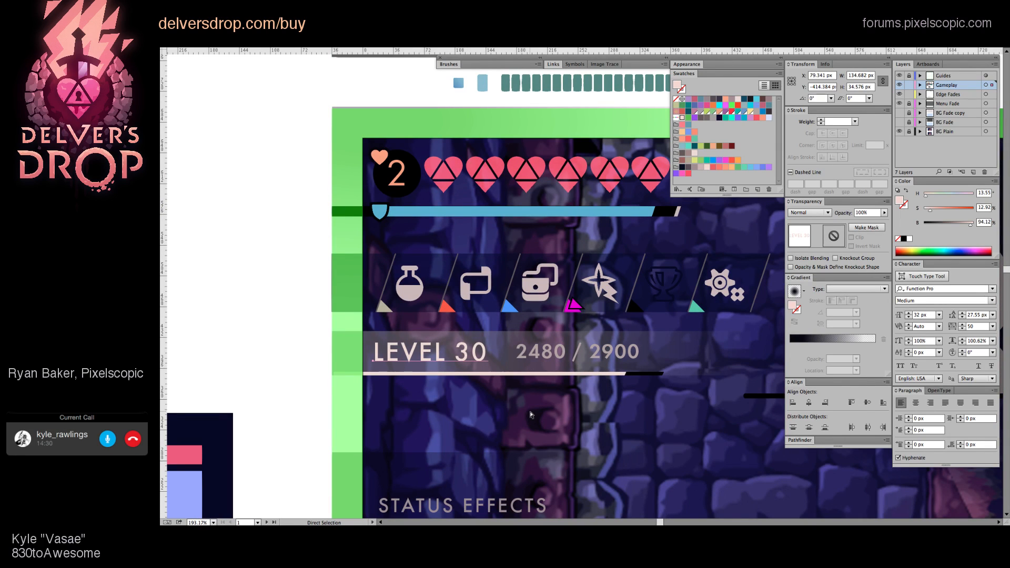
{"action": "left_click", "coordinate": [585, 357]}
{"action": "key", "text": "Right"}
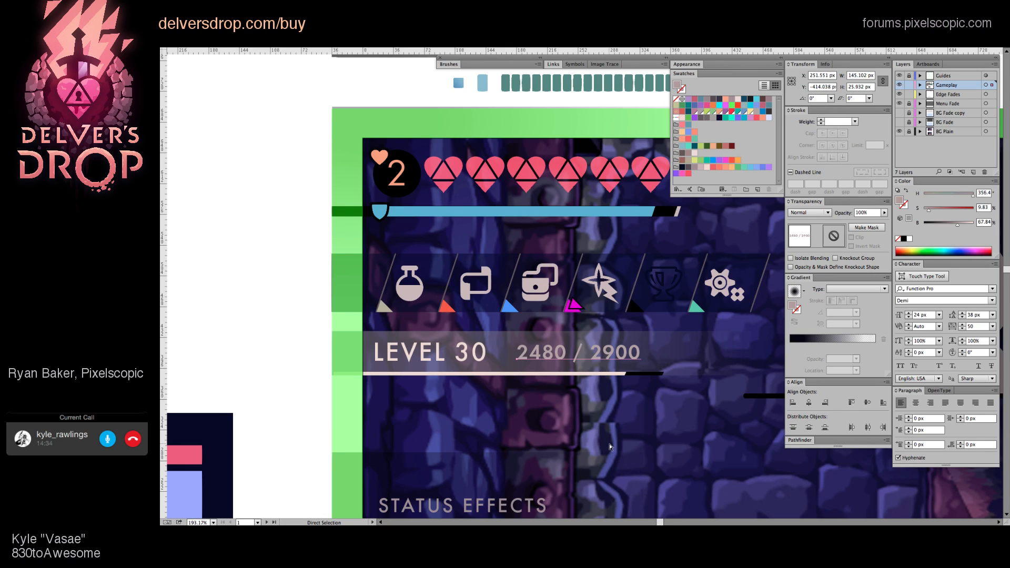
{"action": "left_click", "coordinate": [631, 439]}
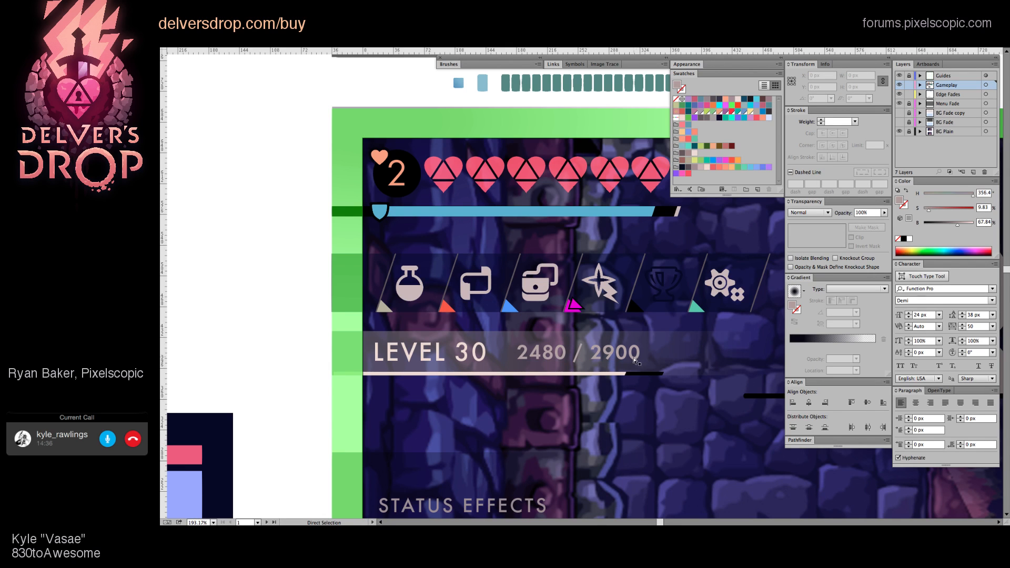
Step: Examine the LEVEL 30 bar and the rest of the HUD both up close and at full-mockup scale
{"action": "left_click_drag", "start_coordinate": [600, 406], "coordinate": [538, 405]}
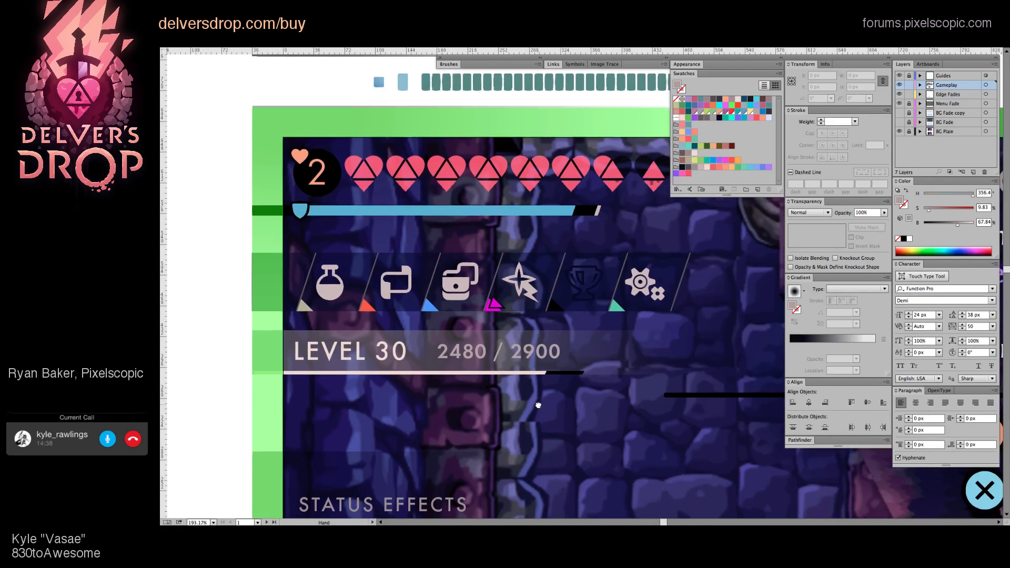
{"action": "left_click_drag", "start_coordinate": [607, 385], "coordinate": [582, 383]}
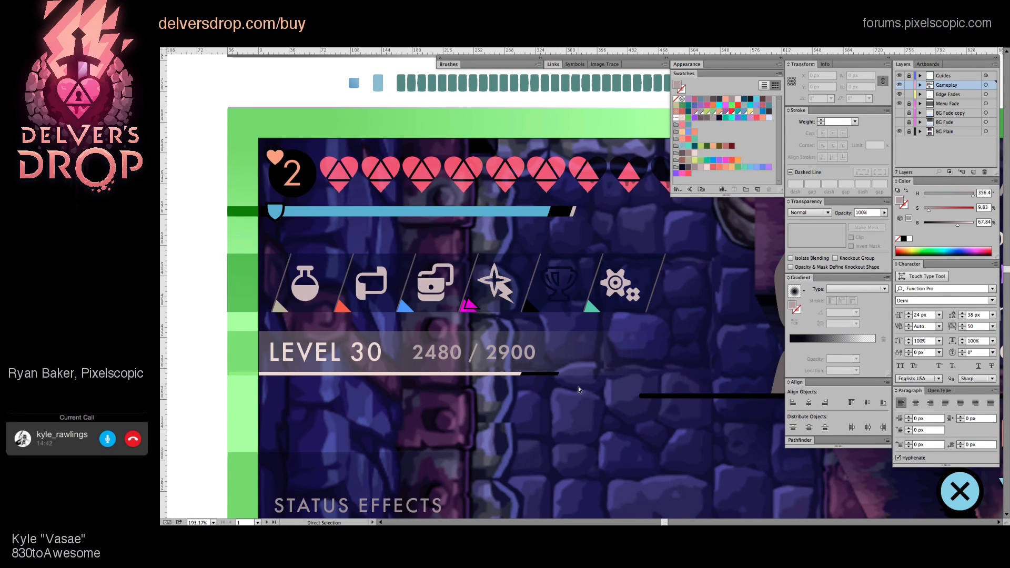
{"action": "key", "text": "z"}
{"action": "left_click_drag", "start_coordinate": [569, 302], "coordinate": [508, 339]}
{"action": "left_click_drag", "start_coordinate": [650, 364], "coordinate": [453, 236]}
{"action": "left_click_drag", "start_coordinate": [489, 263], "coordinate": [432, 267]}
{"action": "left_click_drag", "start_coordinate": [501, 217], "coordinate": [392, 207]}
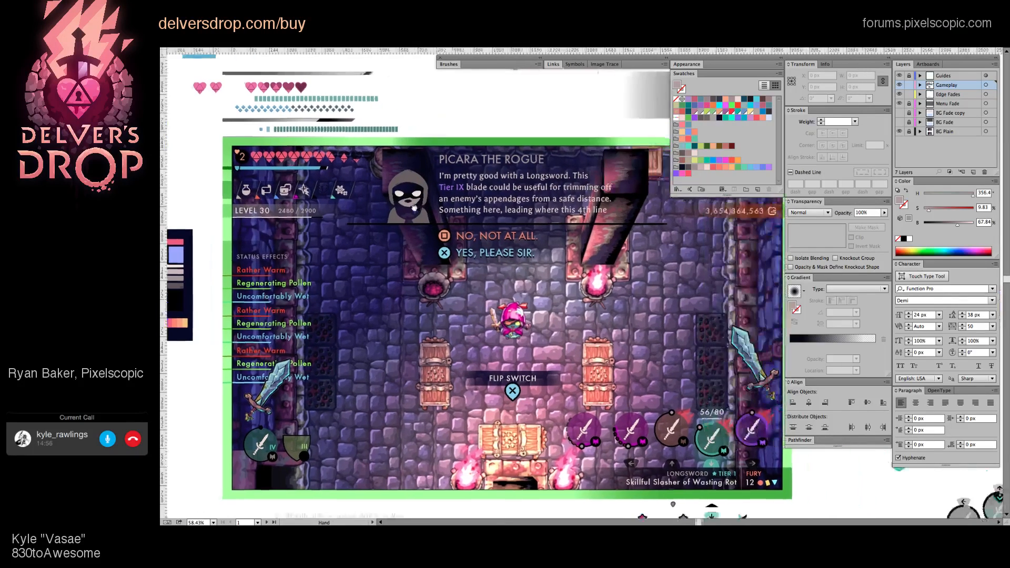
{"action": "left_click_drag", "start_coordinate": [507, 224], "coordinate": [585, 245]}
{"action": "key", "text": "v"}
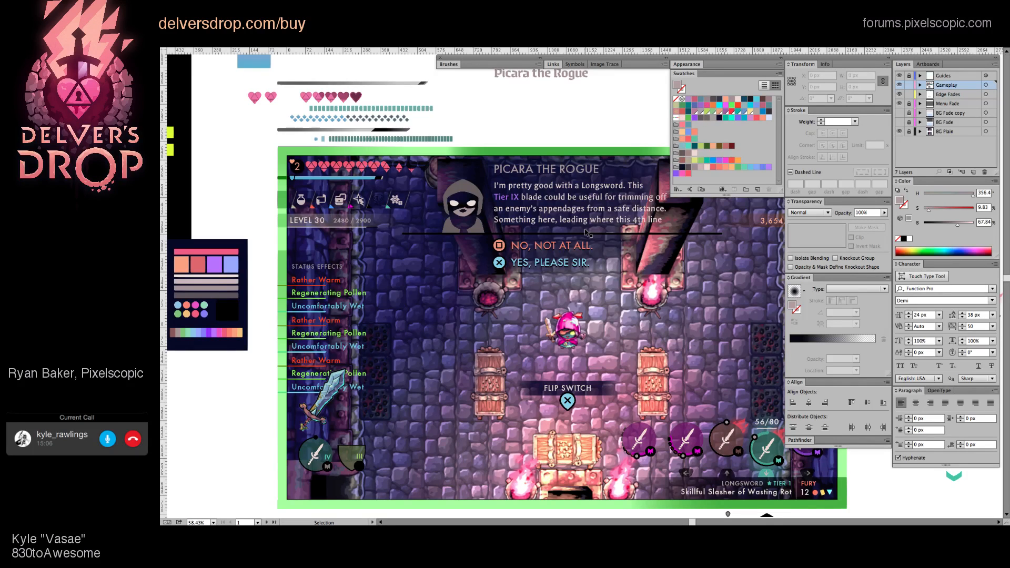
{"action": "key", "text": "z"}
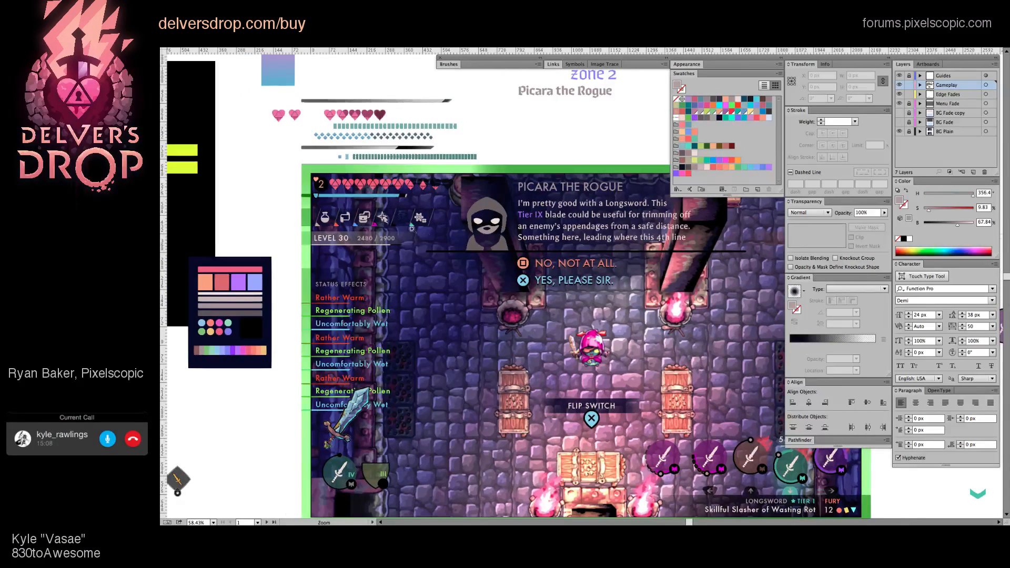
Step: Try moving the "2480 / 2900" text left, closer to the LEVEL 30 label
{"action": "left_click_drag", "start_coordinate": [505, 245], "coordinate": [544, 246]}
{"action": "left_click", "coordinate": [545, 245]}
{"action": "scroll", "coordinate": [479, 277], "scroll_direction": "left", "scroll_amount": 2}
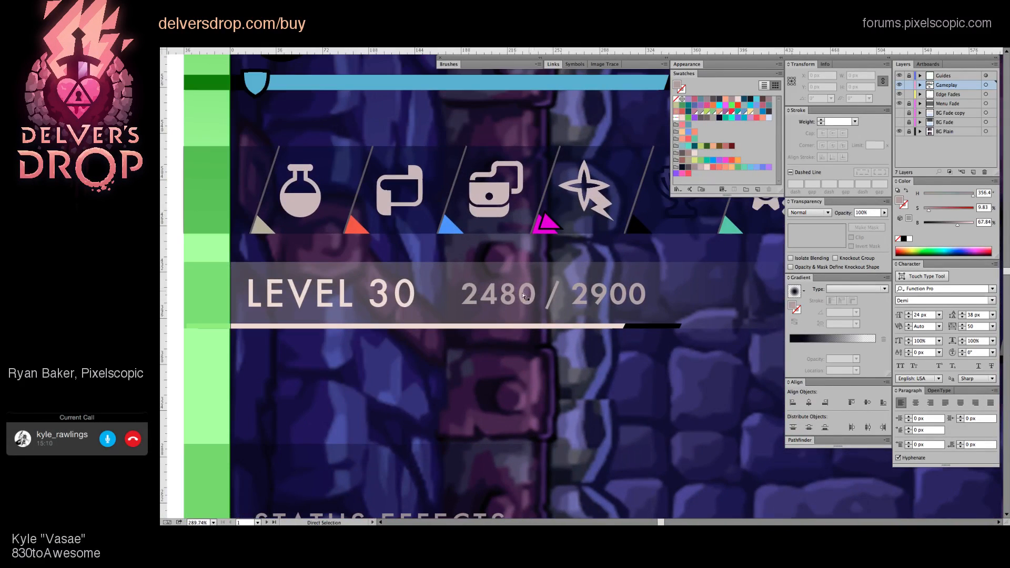
{"action": "left_click_drag", "start_coordinate": [484, 293], "coordinate": [416, 291]}
{"action": "key", "text": "ctrl+z"}
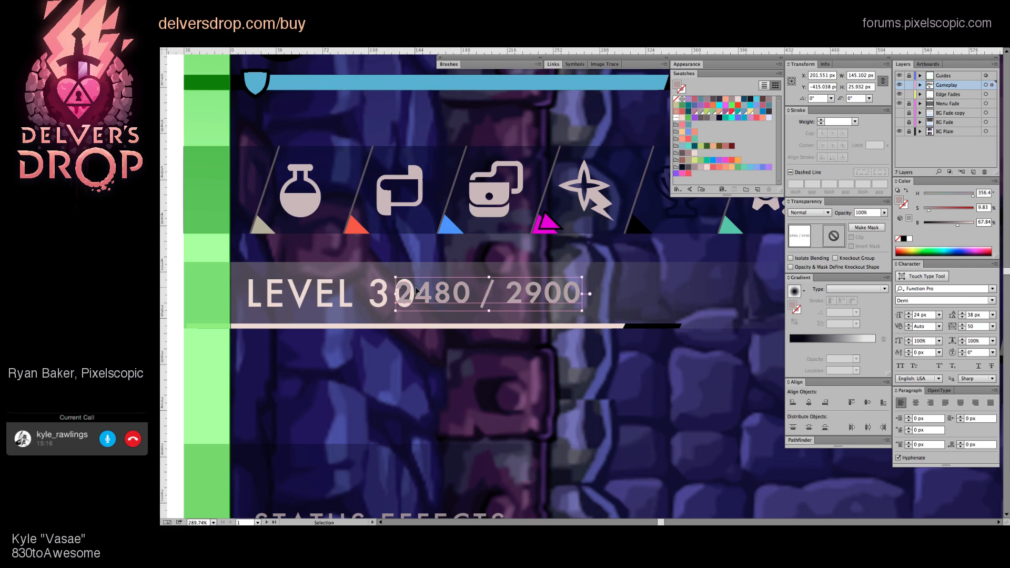
Step: Undo the last move of the "2480 / 2900" text in the LEVEL 30 strip
{"action": "key", "text": "ctrl+z"}
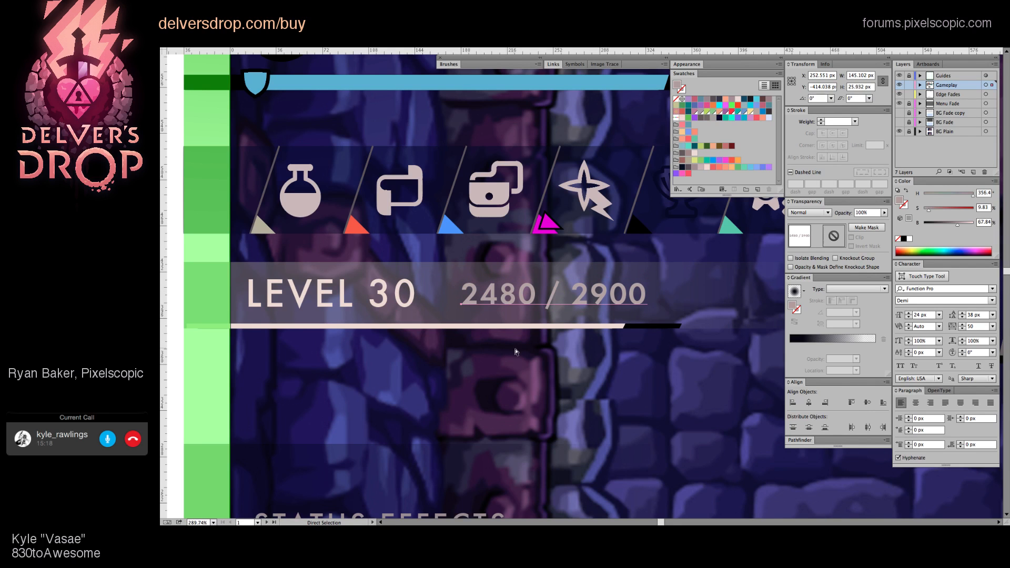
{"action": "left_click", "coordinate": [612, 332], "text": "ctrl+alt"}
{"action": "left_click", "coordinate": [473, 364], "text": "ctrl+alt"}
{"action": "left_click_drag", "start_coordinate": [642, 382], "coordinate": [533, 269]}
Step: Nudge the STATUS EFFECTS heading down 1 px and match its Demi weight and color to the "2480 / 2900" text
{"action": "left_click", "coordinate": [484, 271]}
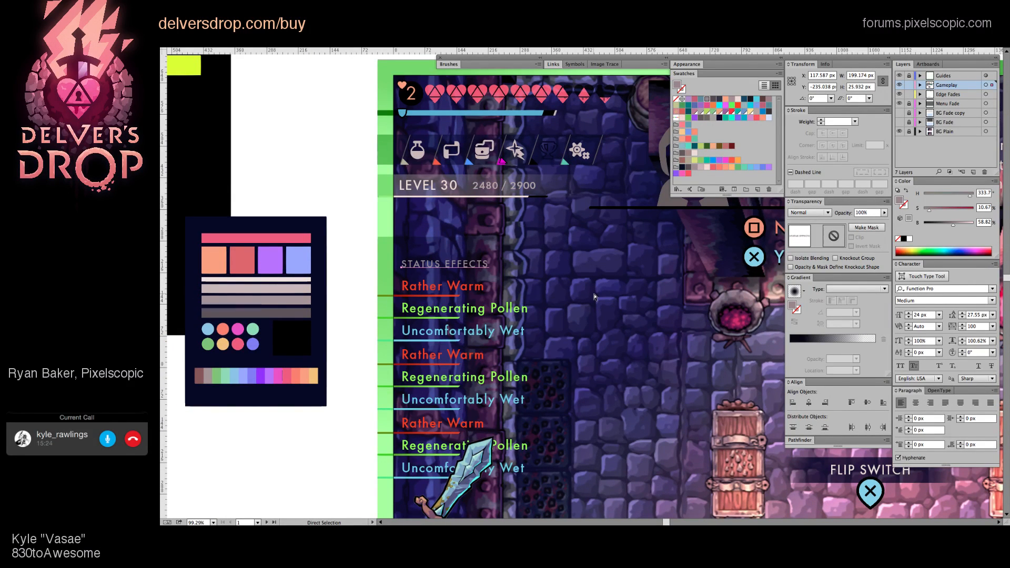
{"action": "key", "text": "Down"}
{"action": "key", "text": "space"}
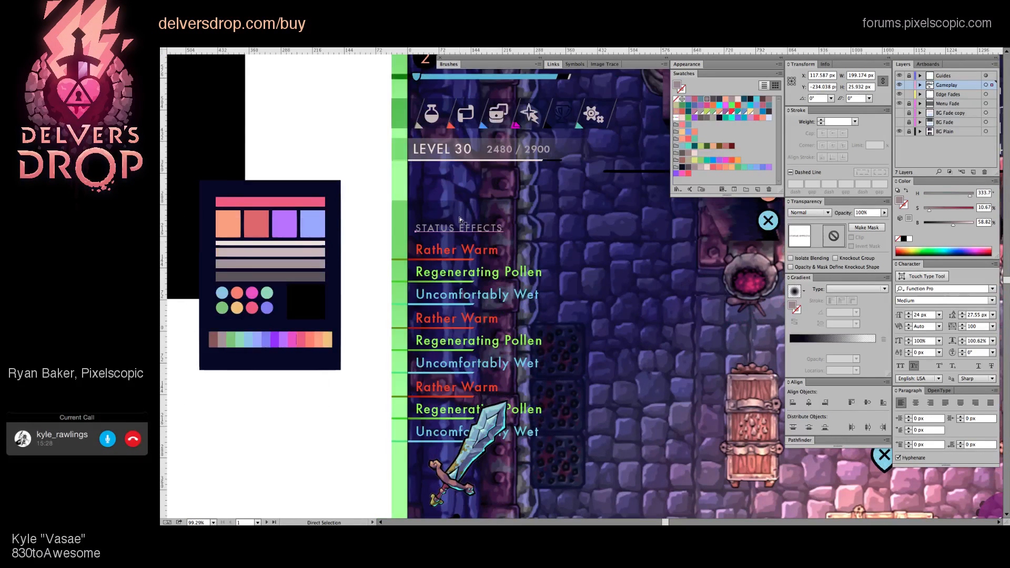
{"action": "left_click", "coordinate": [506, 233]}
{"action": "left_click", "coordinate": [484, 229]}
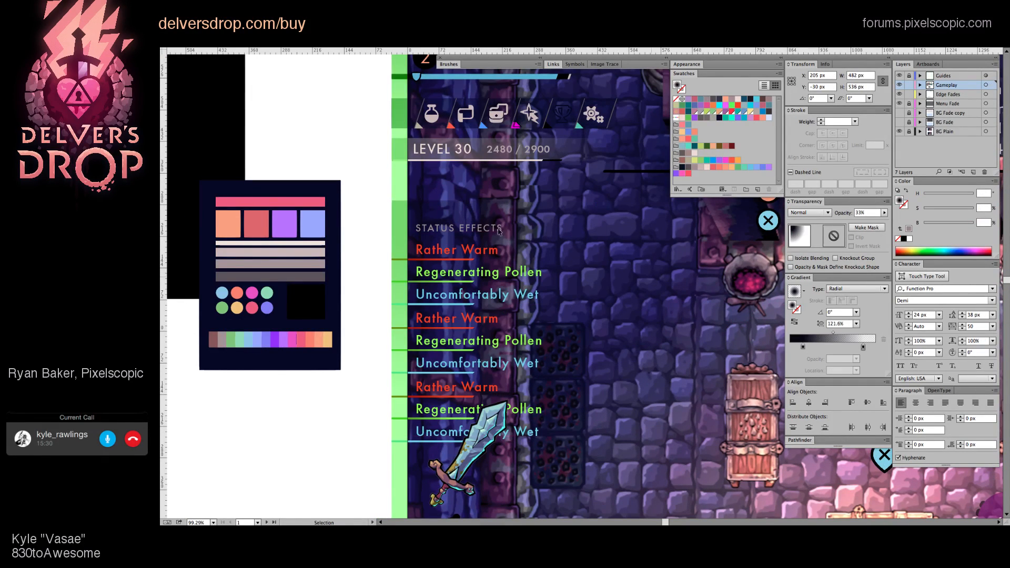
{"action": "left_click", "coordinate": [506, 146]}
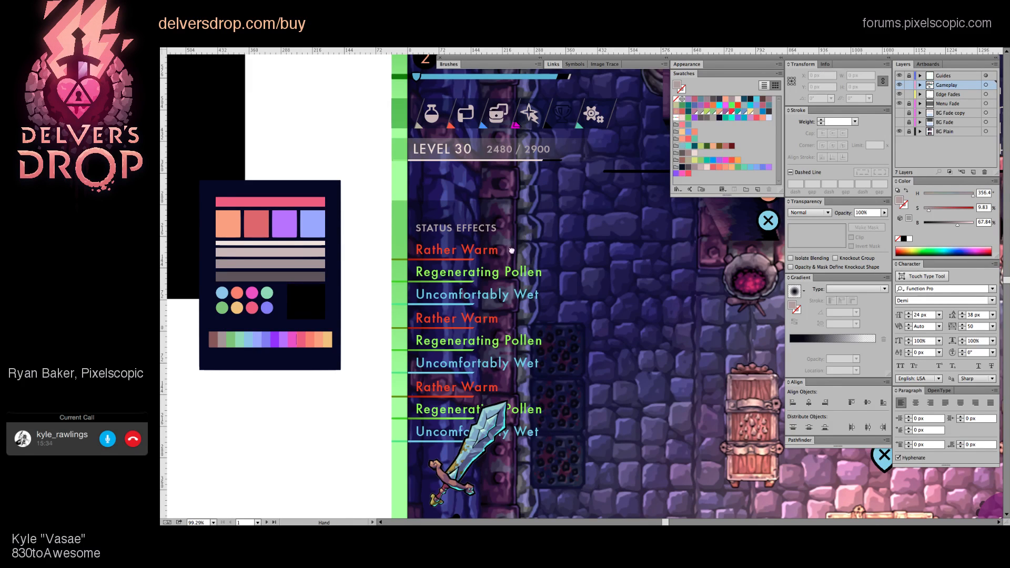
Step: Lower the top edge of the gradient backdrop behind the status effects list, making it 517 px tall
{"action": "scroll", "coordinate": [625, 263], "scroll_direction": "up", "scroll_amount": 1}
{"action": "scroll", "coordinate": [625, 263], "scroll_direction": "right", "scroll_amount": 1}
{"action": "key", "text": "v"}
{"action": "left_click", "coordinate": [479, 215]}
{"action": "mouse_move", "coordinate": [479, 215]}
{"action": "left_mouse_down"}
{"action": "mouse_move", "coordinate": [490, 232]}
{"action": "mouse_move", "coordinate": [480, 216]}
{"action": "left_mouse_up"}
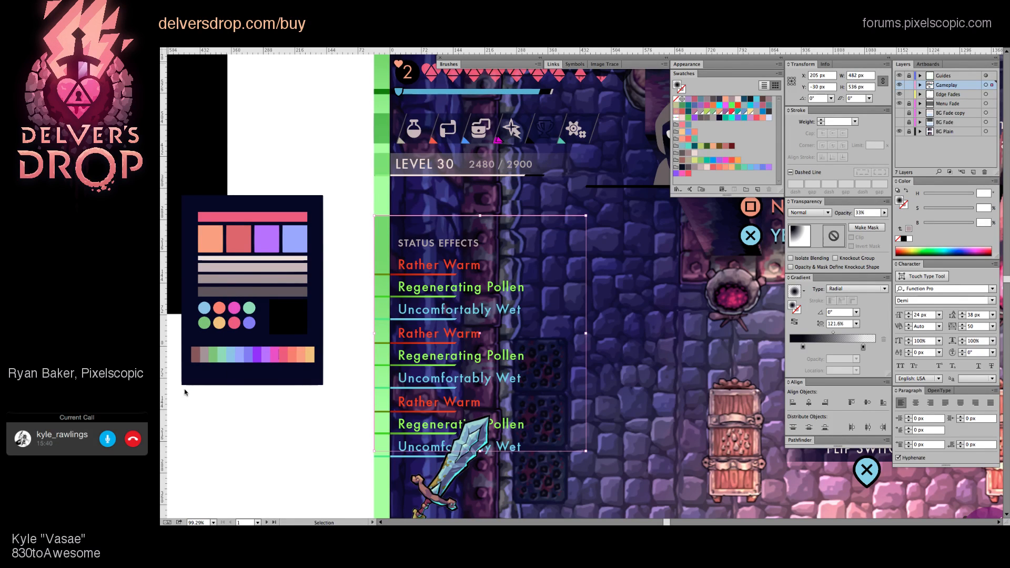
{"action": "left_click_drag", "start_coordinate": [479, 216], "coordinate": [486, 225]}
{"action": "left_click", "coordinate": [651, 231]}
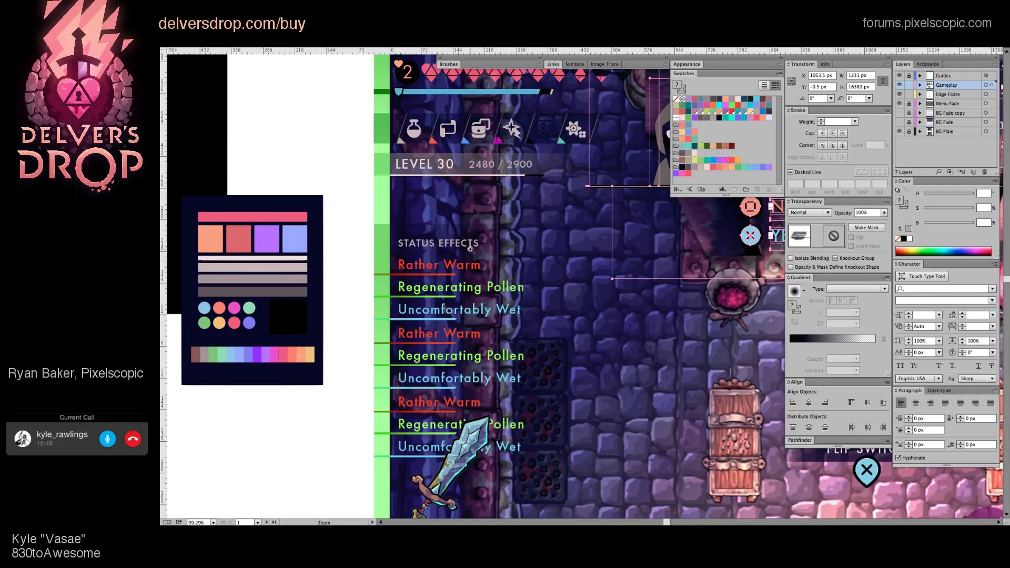
Step: Extend the bottom edge of the status effects backdrop downward, making it 568 px tall
{"action": "scroll", "coordinate": [468, 248], "scroll_direction": "down", "scroll_amount": 2}
{"action": "scroll", "coordinate": [459, 250], "scroll_direction": "up", "scroll_amount": 3}
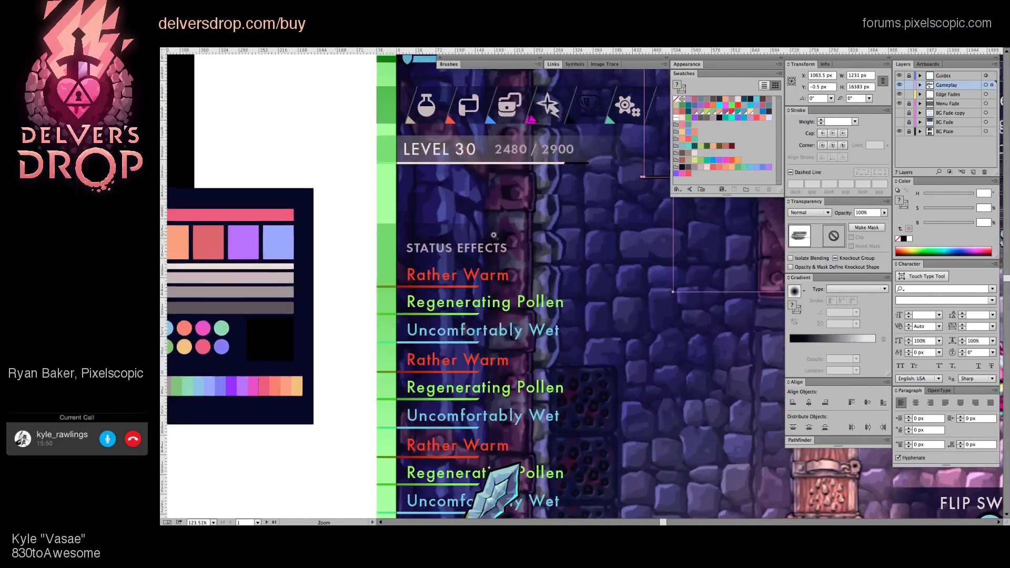
{"action": "scroll", "coordinate": [518, 246], "scroll_direction": "down", "scroll_amount": 5}
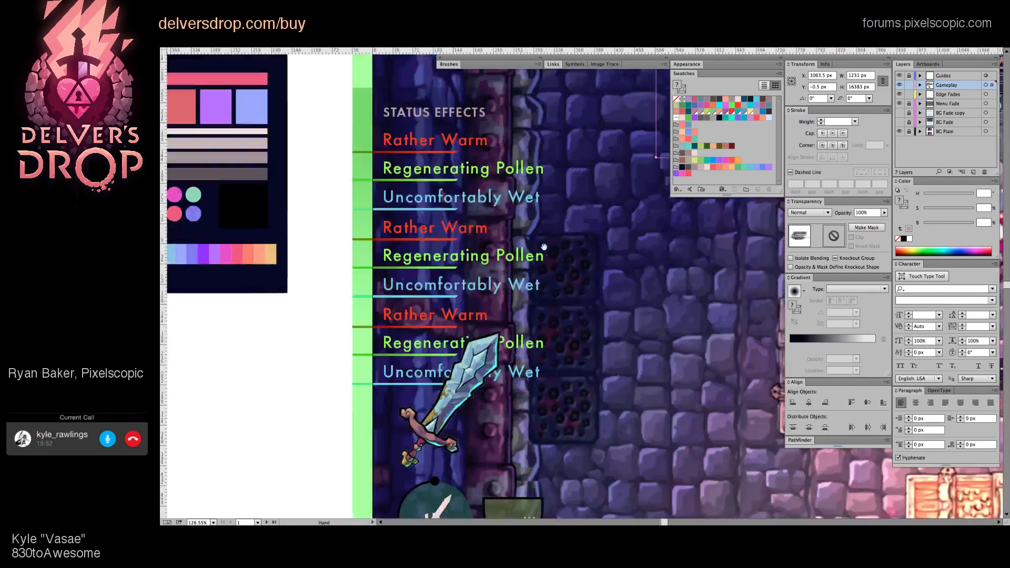
{"action": "left_click", "coordinate": [566, 277]}
{"action": "key", "text": "v"}
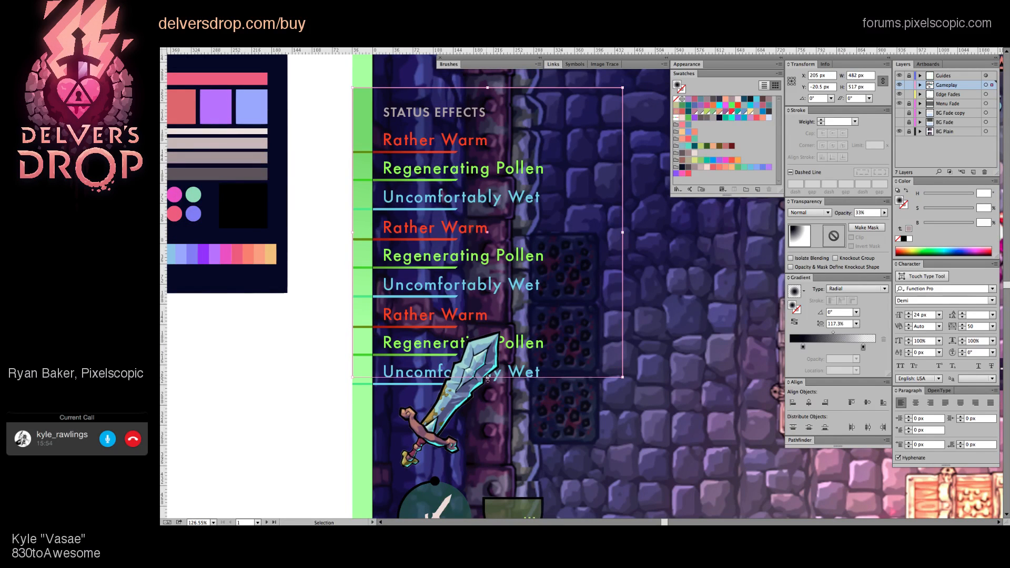
{"action": "left_click_drag", "start_coordinate": [488, 378], "coordinate": [488, 412]}
{"action": "left_click_drag", "start_coordinate": [555, 318], "coordinate": [501, 433]}
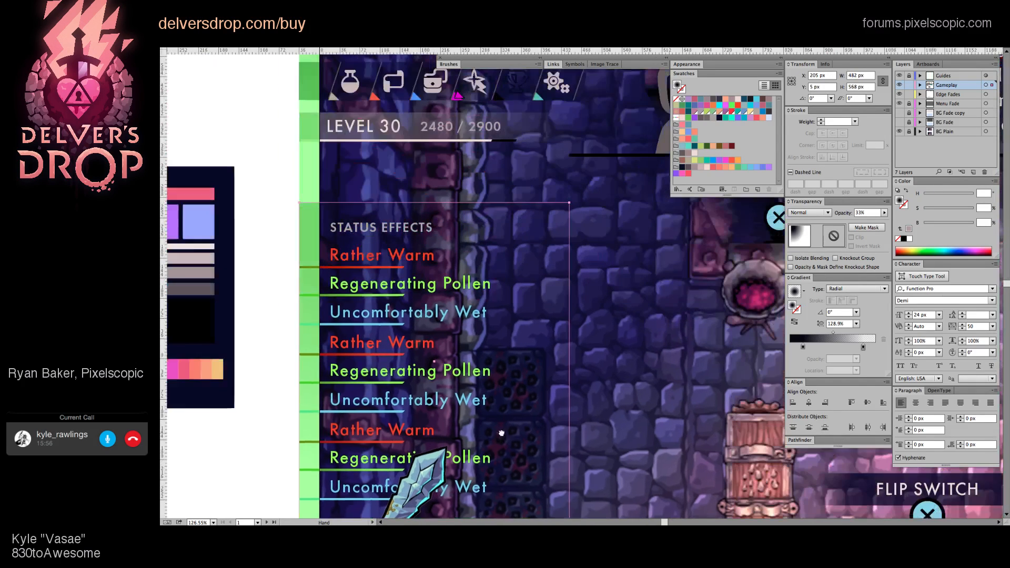
Step: Set the opacity of the gradient backdrop behind the status effects list to 50%
{"action": "scroll", "coordinate": [501, 433], "scroll_direction": "down", "scroll_amount": 4}
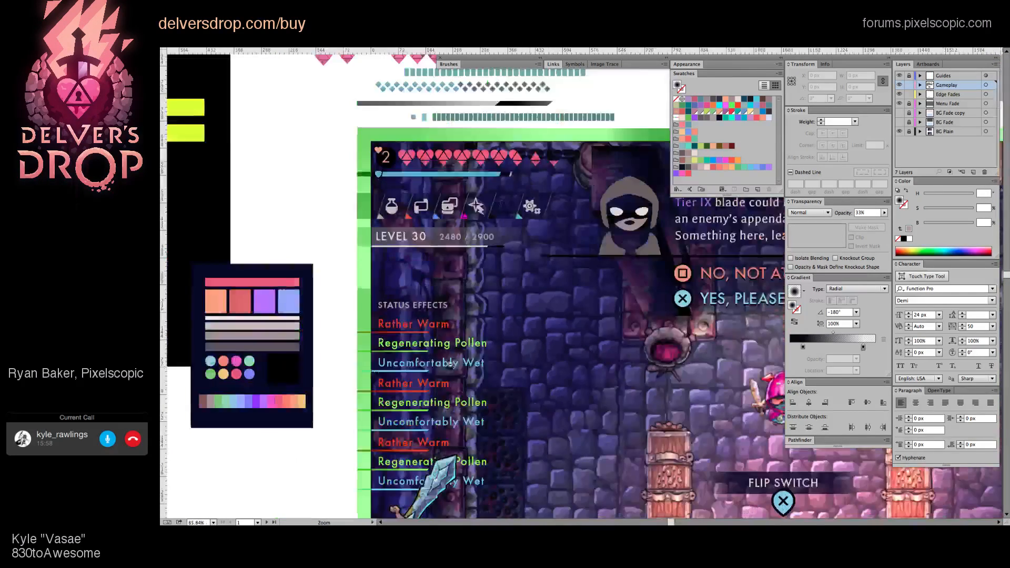
{"action": "scroll", "coordinate": [451, 364], "scroll_direction": "down", "scroll_amount": 2}
{"action": "left_click_drag", "start_coordinate": [500, 352], "coordinate": [449, 352]}
{"action": "left_click", "coordinate": [450, 319]}
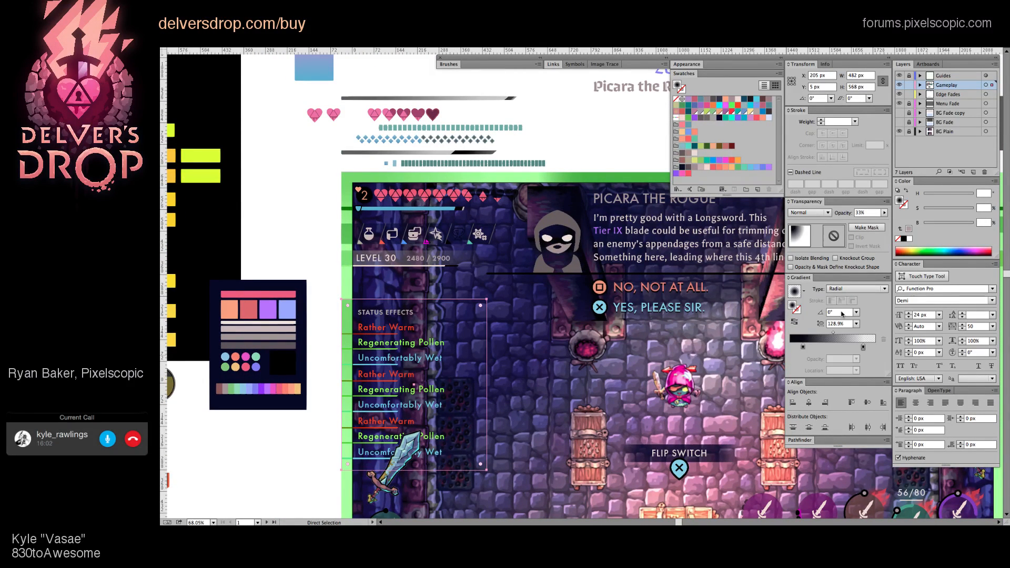
{"action": "left_click", "coordinate": [868, 215]}
{"action": "type", "text": "50"}
{"action": "key", "text": "Return"}
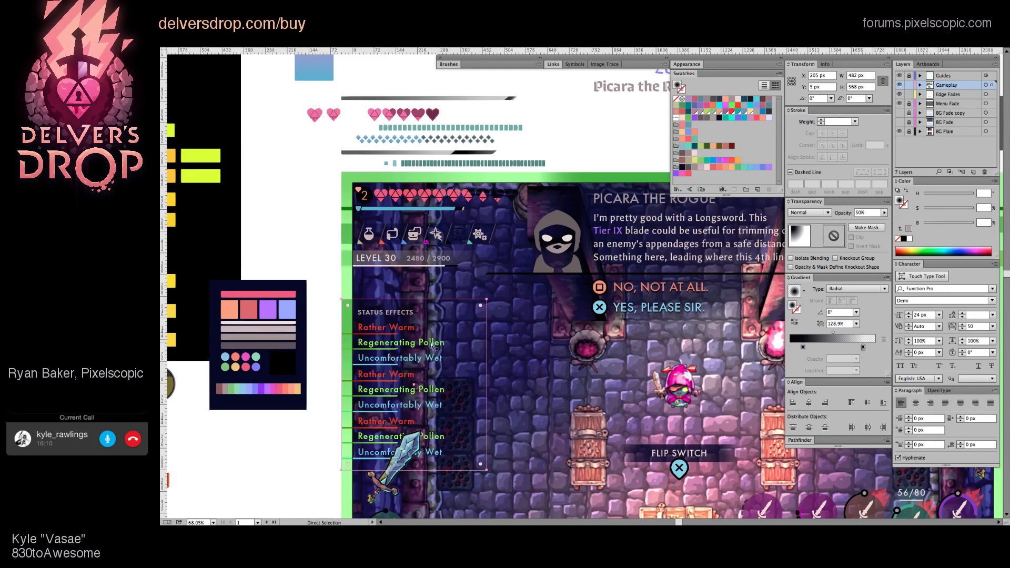
Step: Shift the dark backdrop behind the two dialogue answers to the right, placing it at X 1038 px
{"action": "left_click", "coordinate": [507, 335]}
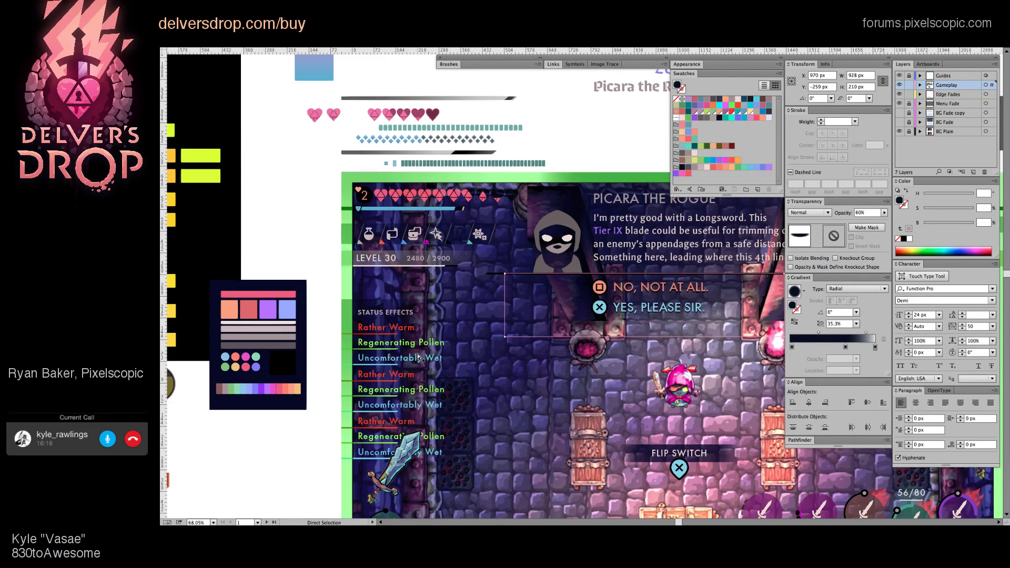
{"action": "mouse_move", "coordinate": [406, 361]}
{"action": "left_mouse_down"}
{"action": "mouse_move", "coordinate": [429, 358]}
{"action": "mouse_move", "coordinate": [389, 325]}
{"action": "left_mouse_up"}
{"action": "mouse_move", "coordinate": [462, 400]}
{"action": "left_mouse_down"}
{"action": "mouse_move", "coordinate": [428, 324]}
{"action": "mouse_move", "coordinate": [363, 326]}
{"action": "left_mouse_up"}
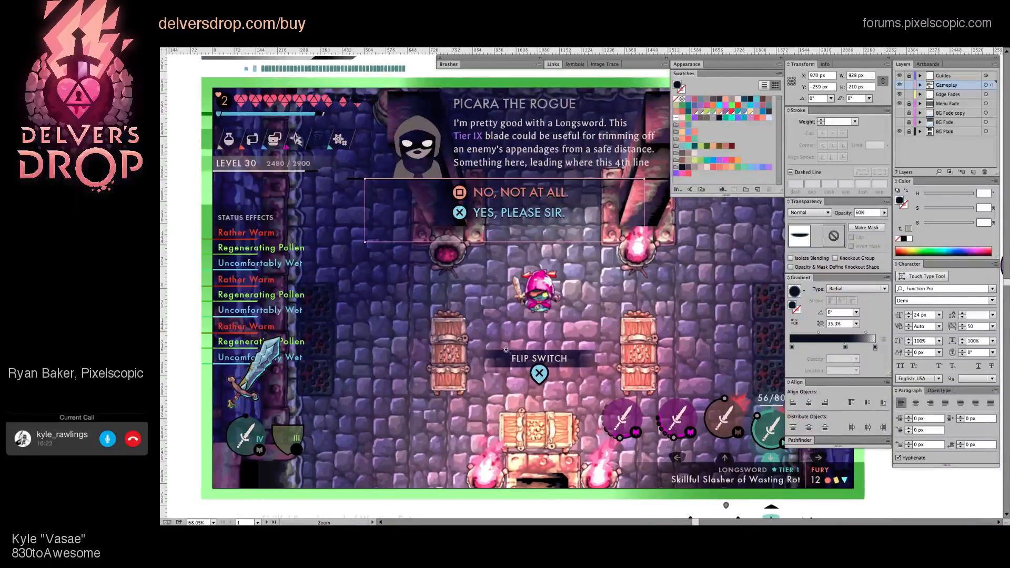
{"action": "left_click", "coordinate": [487, 358], "text": "alt"}
{"action": "left_click", "coordinate": [487, 358], "text": "alt"}
{"action": "left_click_drag", "start_coordinate": [526, 370], "coordinate": [495, 374]}
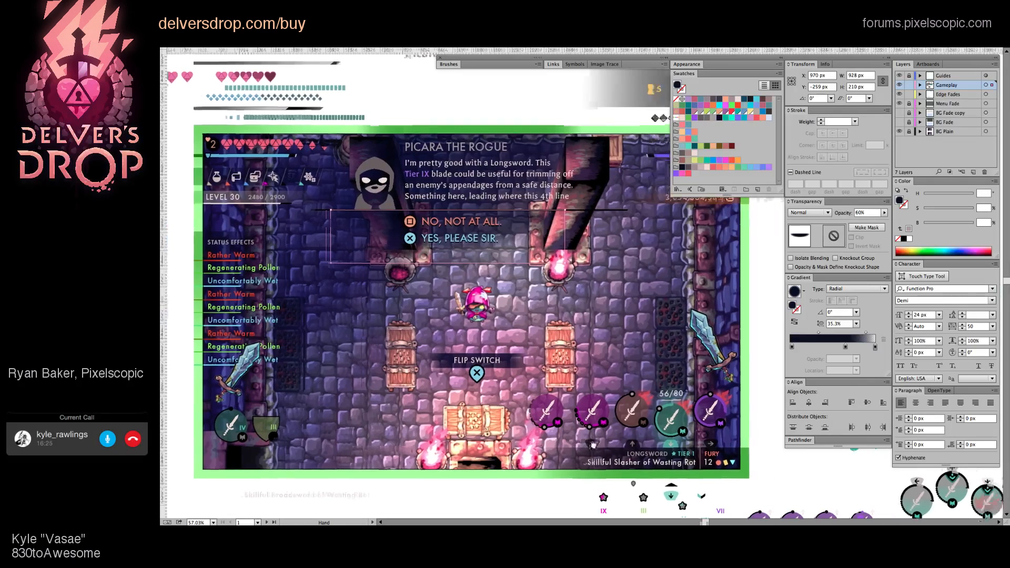
{"action": "left_click_drag", "start_coordinate": [617, 440], "coordinate": [542, 459]}
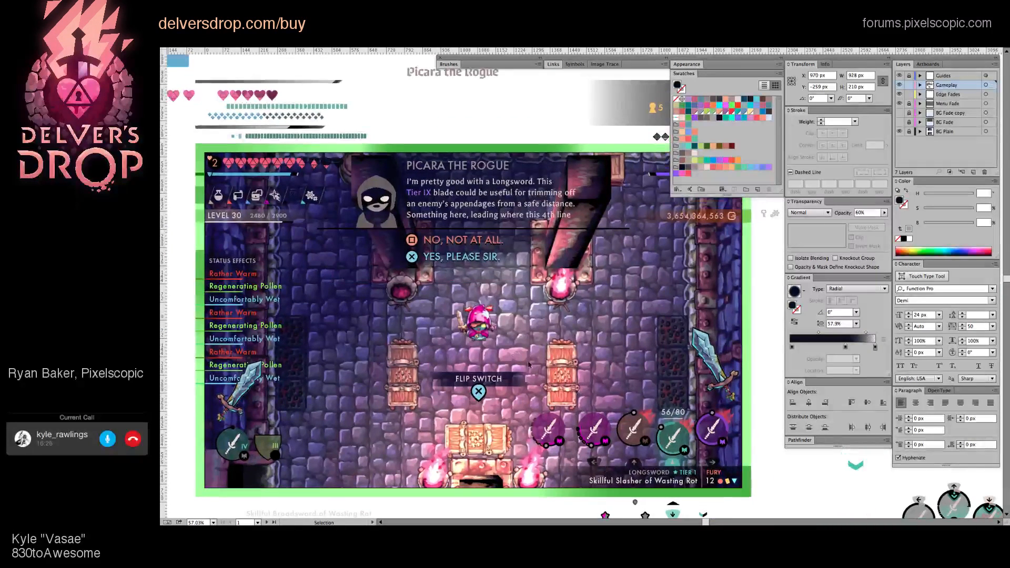
{"action": "left_click_drag", "start_coordinate": [466, 354], "coordinate": [529, 378]}
{"action": "left_click", "coordinate": [555, 281]}
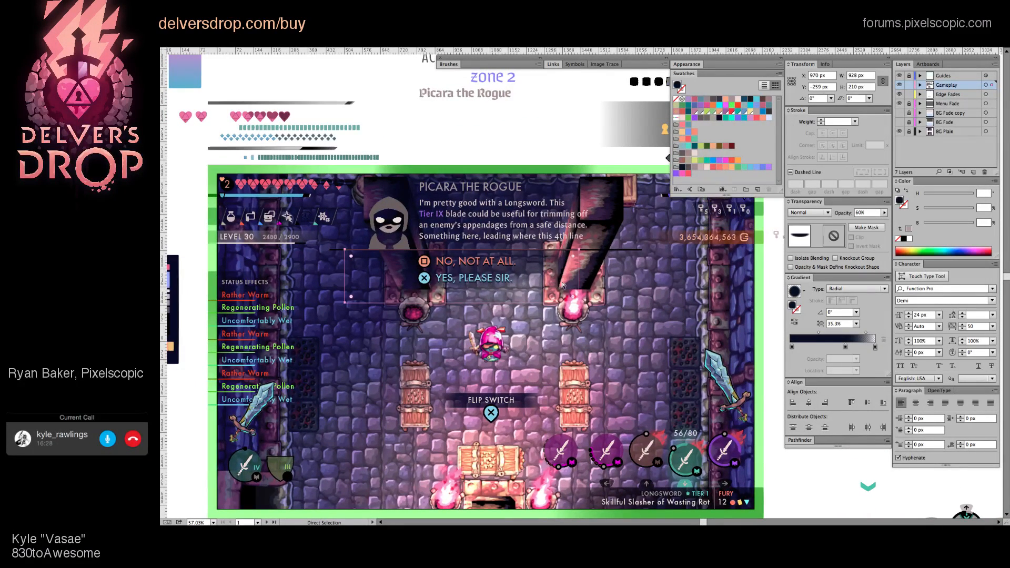
{"action": "left_click", "coordinate": [535, 370]}
{"action": "left_click_drag", "start_coordinate": [529, 354], "coordinate": [547, 379]}
{"action": "left_click", "coordinate": [395, 308]}
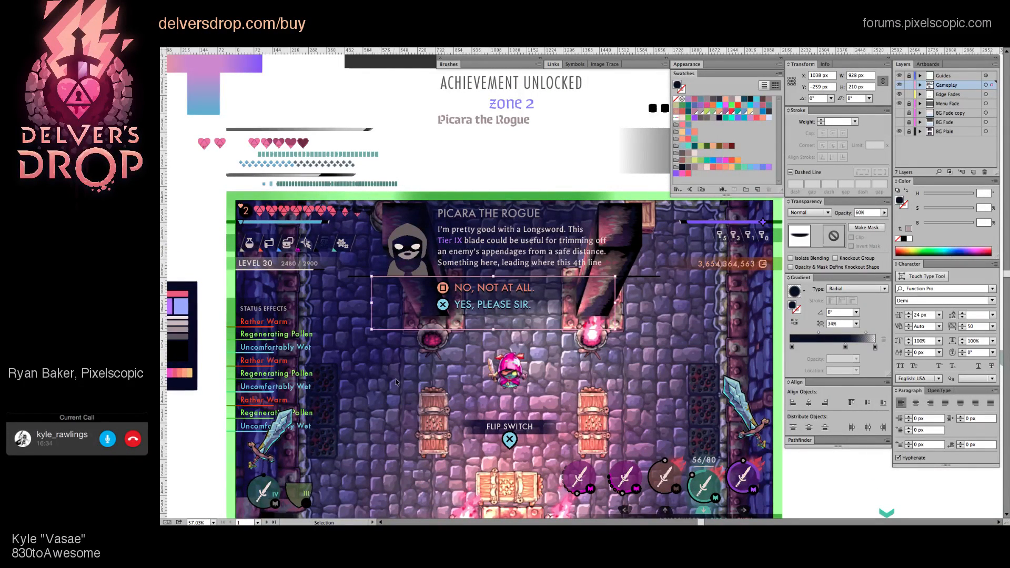
{"action": "left_click", "coordinate": [415, 348]}
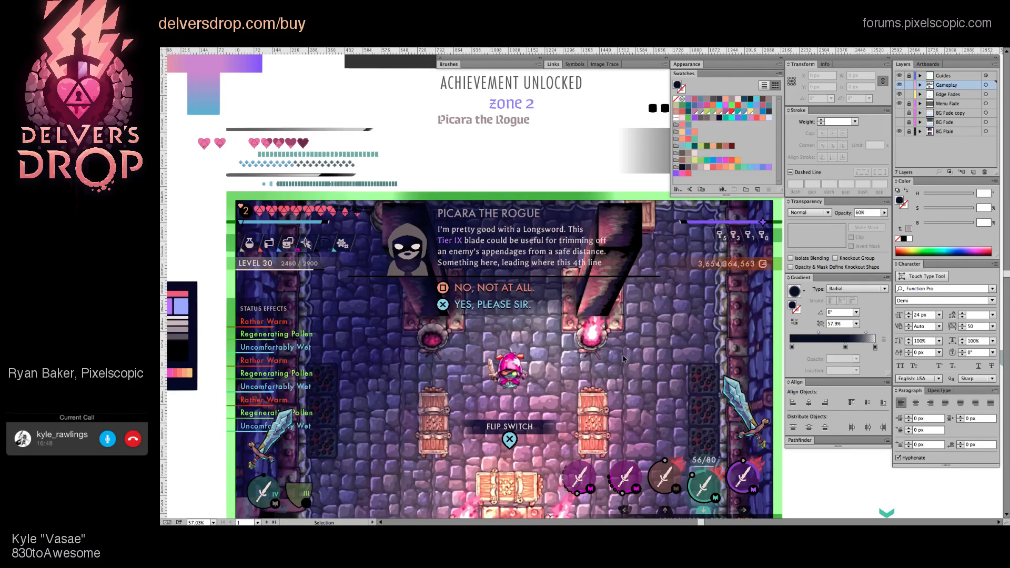
Step: Examine the LEVEL 30 strip, the status effects list and the dialogue area up close and at full-mockup scale
{"action": "scroll", "coordinate": [623, 359], "scroll_direction": "right", "scroll_amount": 4}
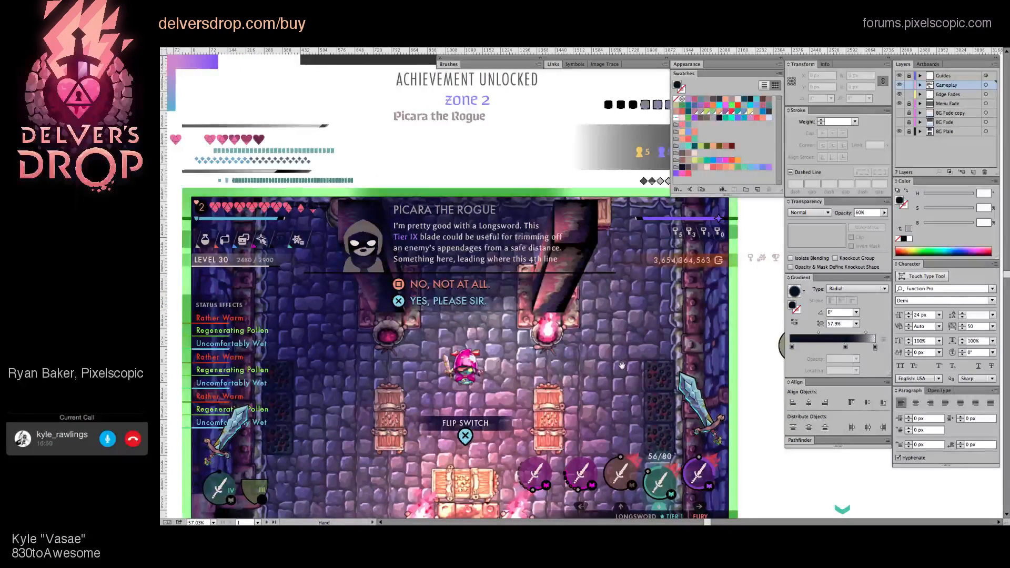
{"action": "scroll", "coordinate": [624, 371], "scroll_direction": "up", "scroll_amount": 2}
{"action": "scroll", "coordinate": [589, 389], "scroll_direction": "left", "scroll_amount": 4}
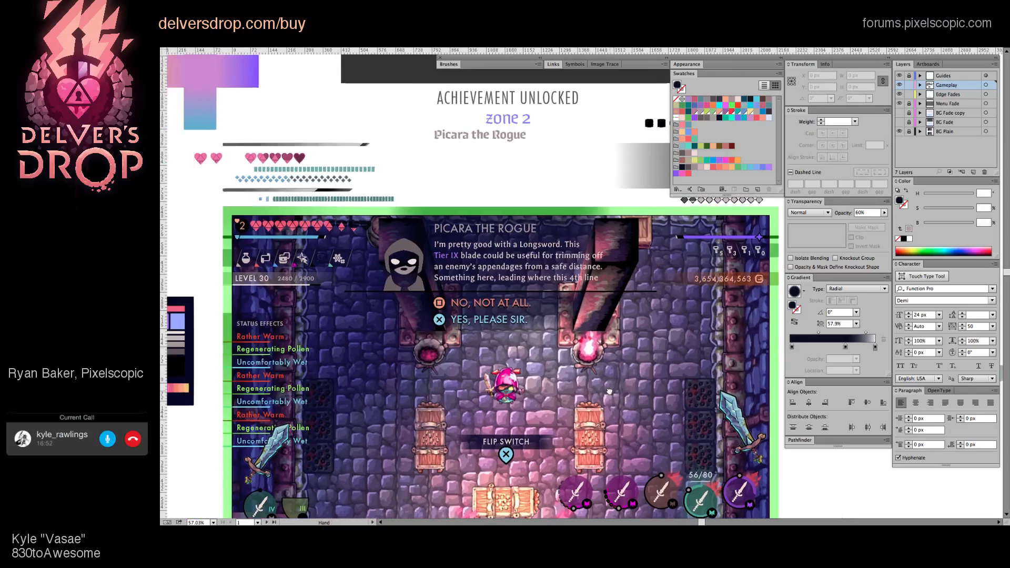
{"action": "scroll", "coordinate": [296, 258], "scroll_direction": "up", "scroll_amount": 5}
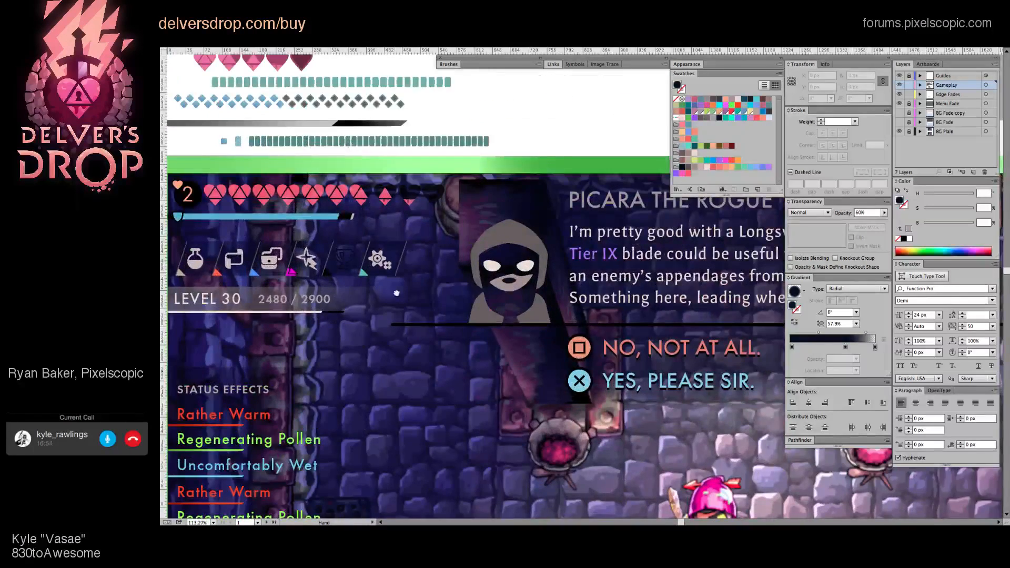
{"action": "scroll", "coordinate": [397, 292], "scroll_direction": "left", "scroll_amount": 3}
{"action": "scroll", "coordinate": [267, 223], "scroll_direction": "up", "scroll_amount": 2}
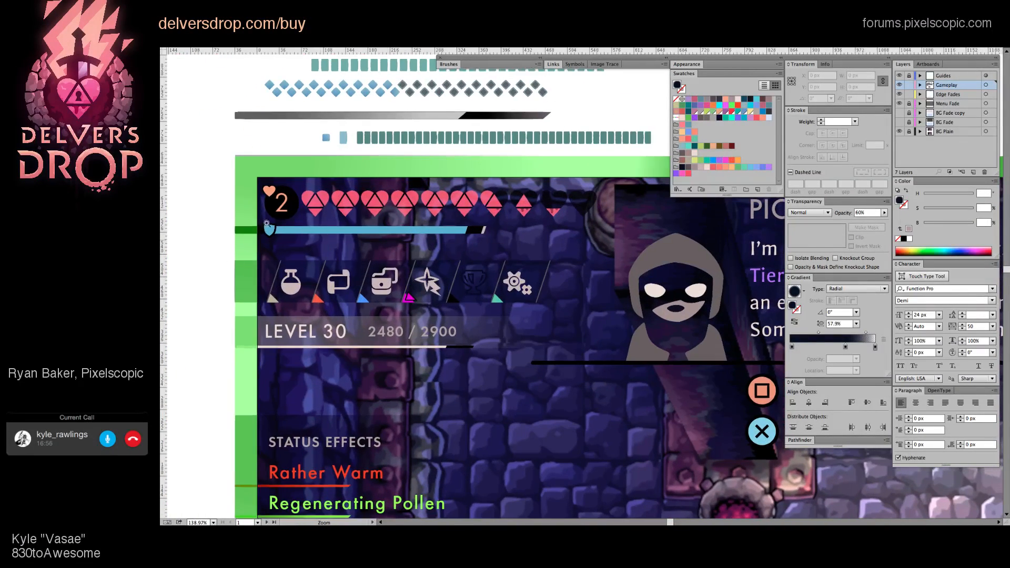
{"action": "scroll", "coordinate": [455, 299], "scroll_direction": "down", "scroll_amount": 4}
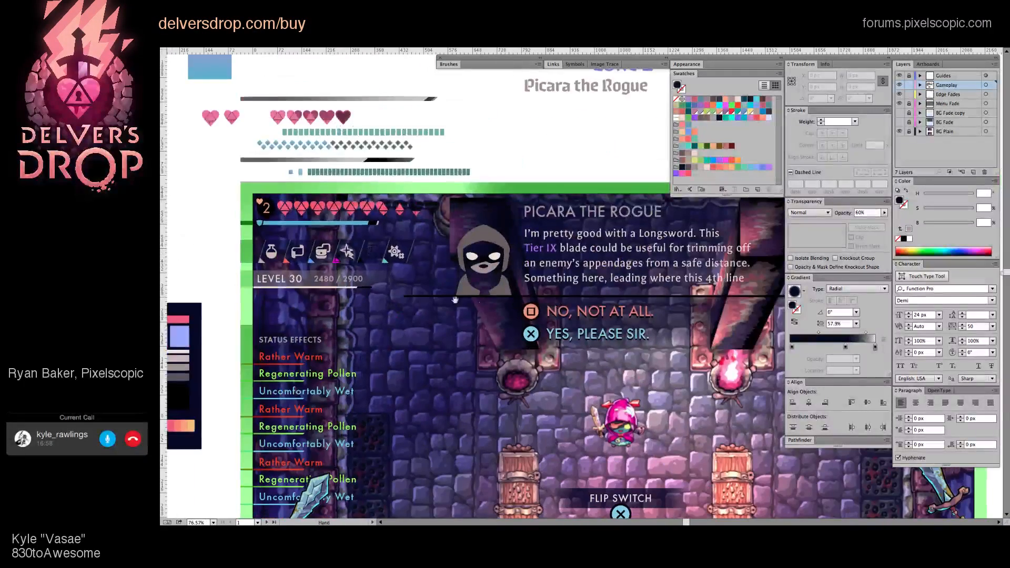
{"action": "scroll", "coordinate": [455, 300], "scroll_direction": "right", "scroll_amount": 5}
{"action": "scroll", "coordinate": [474, 310], "scroll_direction": "up", "scroll_amount": 2}
{"action": "scroll", "coordinate": [641, 353], "scroll_direction": "left", "scroll_amount": 10}
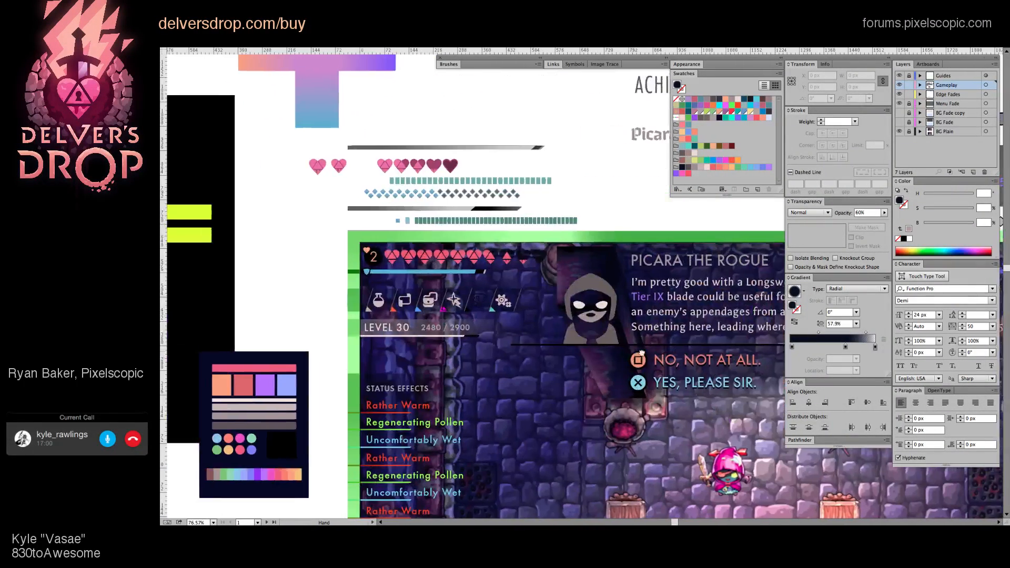
{"action": "scroll", "coordinate": [641, 353], "scroll_direction": "left", "scroll_amount": 1}
{"action": "scroll", "coordinate": [644, 349], "scroll_direction": "down", "scroll_amount": 1}
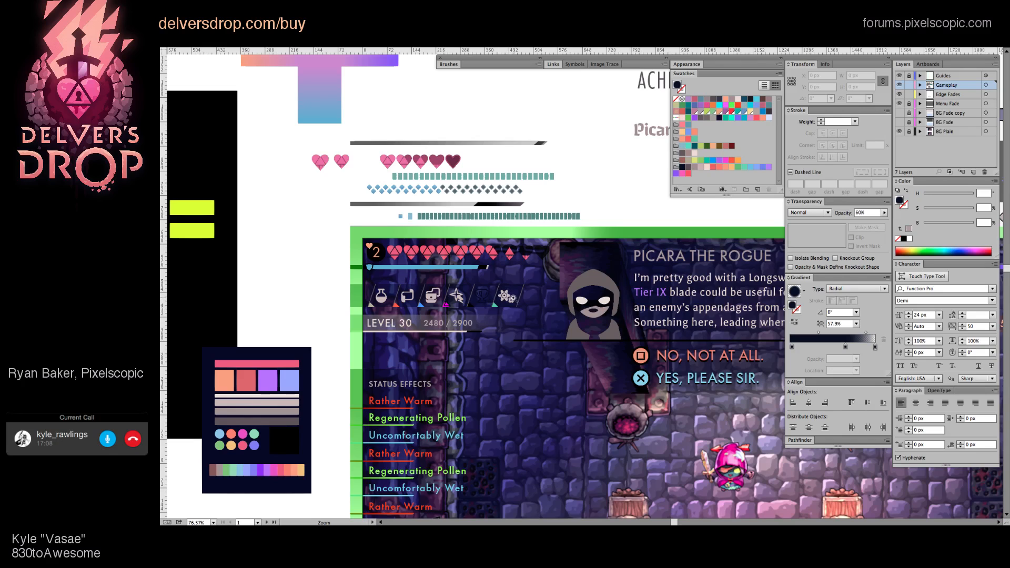
{"action": "scroll", "coordinate": [474, 311], "scroll_direction": "down", "scroll_amount": 3}
{"action": "left_click_drag", "start_coordinate": [451, 369], "coordinate": [378, 254]}
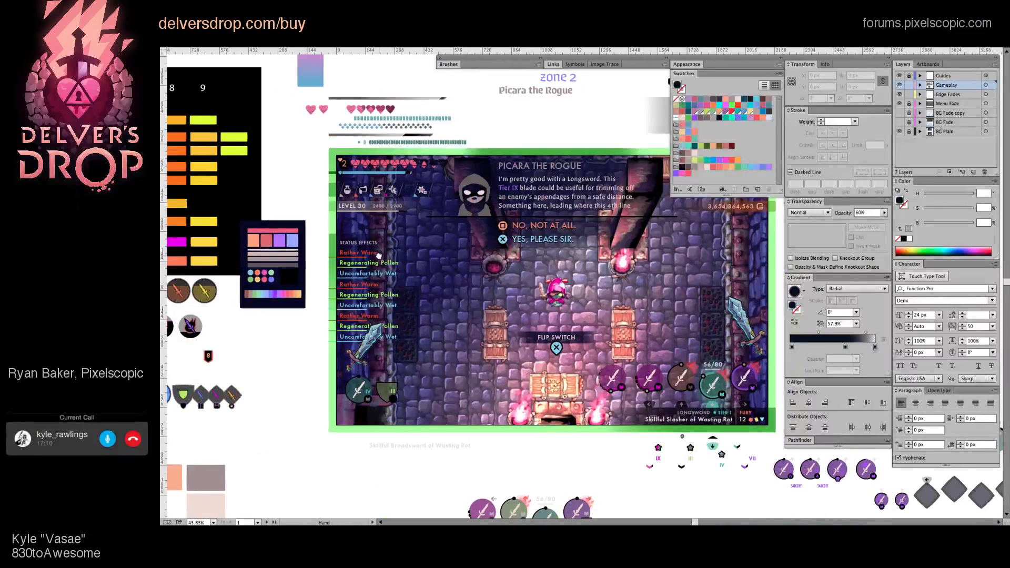
{"action": "left_click_drag", "start_coordinate": [526, 302], "coordinate": [491, 304]}
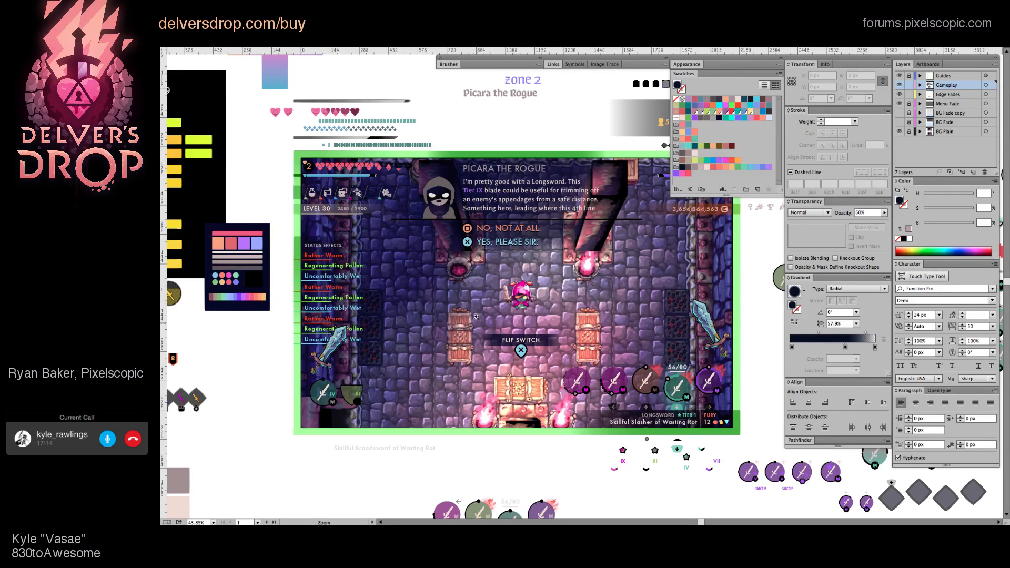
{"action": "scroll", "coordinate": [327, 249], "scroll_direction": "up", "scroll_amount": 3}
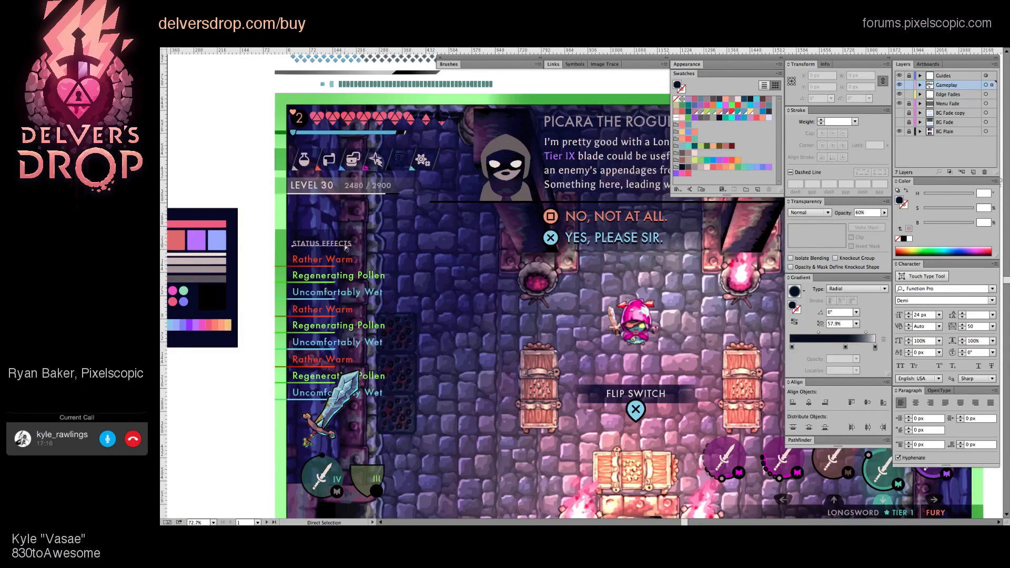
{"action": "left_click", "coordinate": [345, 245]}
{"action": "key", "text": "ctrl+shift+a"}
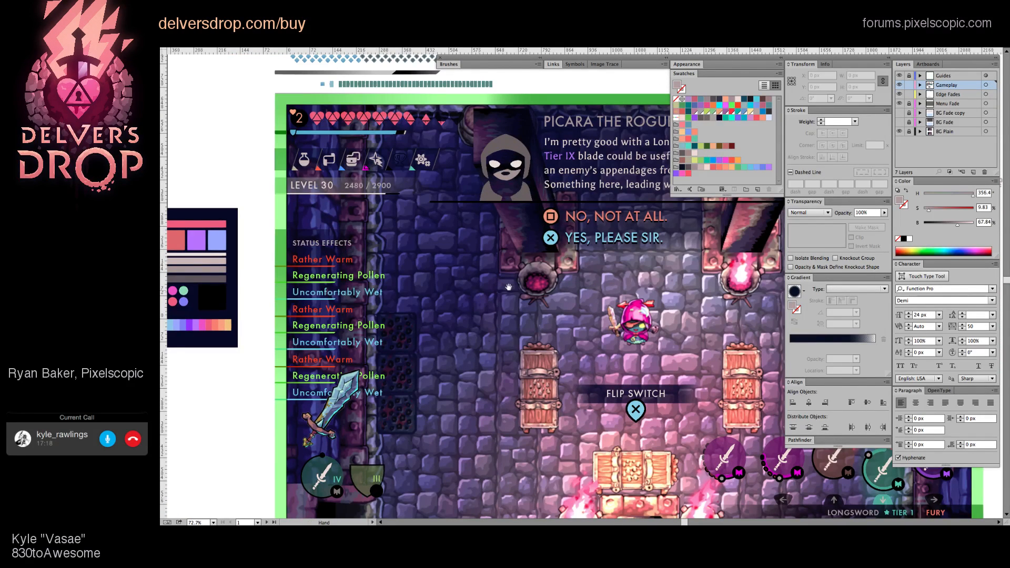
{"action": "left_click_drag", "start_coordinate": [510, 287], "coordinate": [394, 315]}
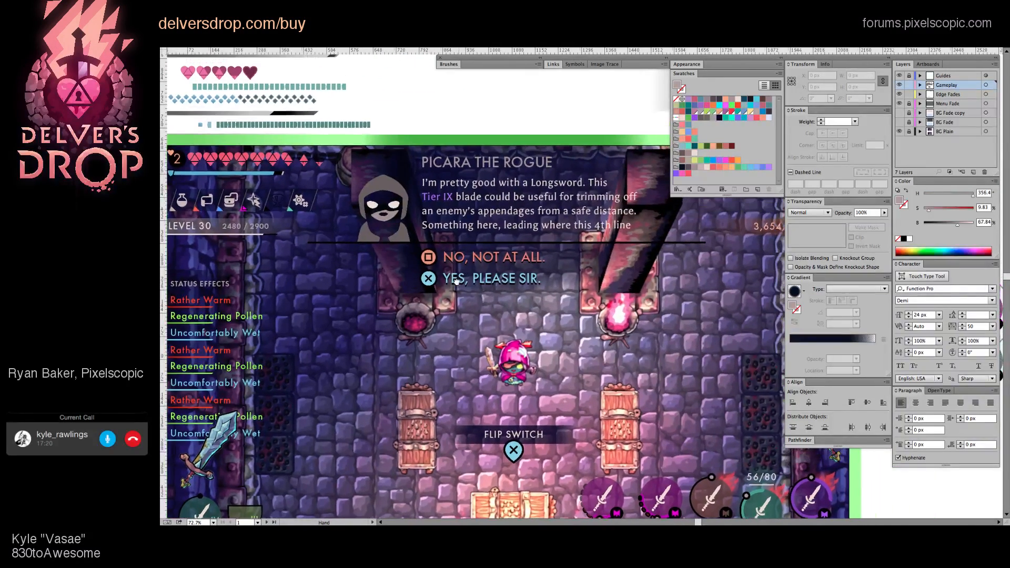
{"action": "left_click_drag", "start_coordinate": [463, 267], "coordinate": [454, 282]}
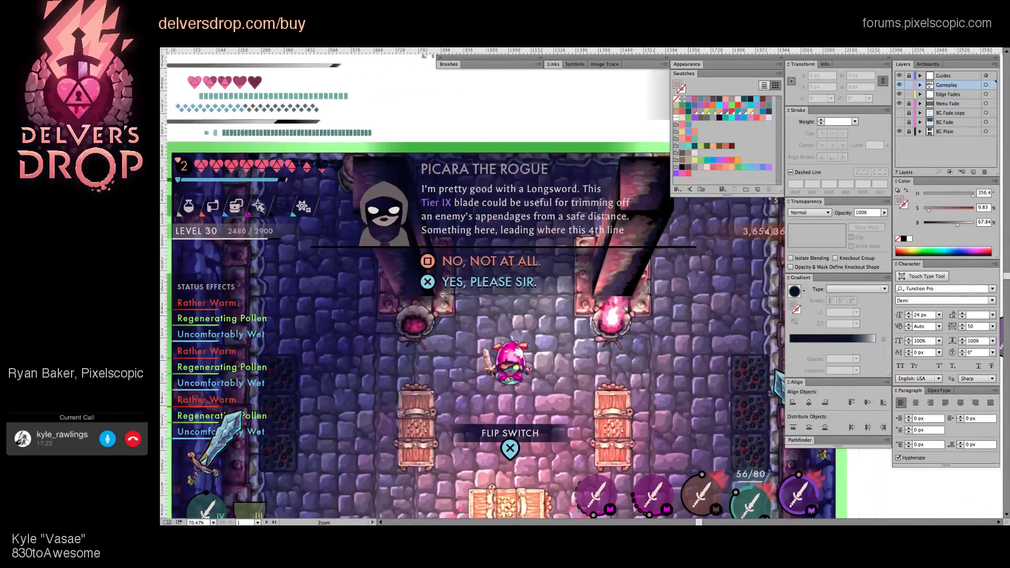
{"action": "scroll", "coordinate": [455, 283], "scroll_direction": "down", "scroll_amount": 2}
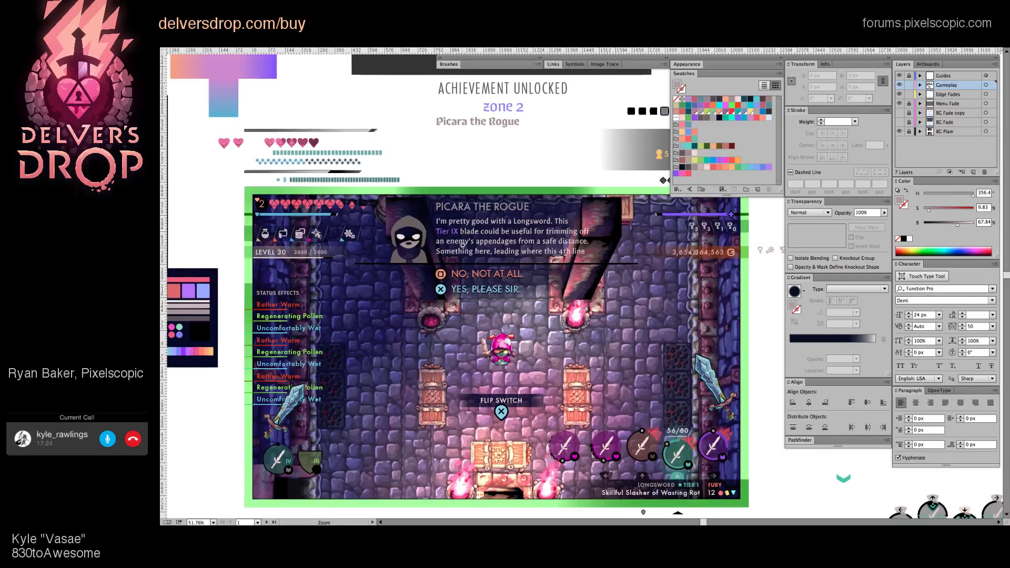
Step: Compare the text settings of the PICARA THE ROGUE heading with those of the NO, NOT AT ALL. answer
{"action": "scroll", "coordinate": [470, 243], "scroll_direction": "up", "scroll_amount": 3}
{"action": "left_click", "coordinate": [507, 183]}
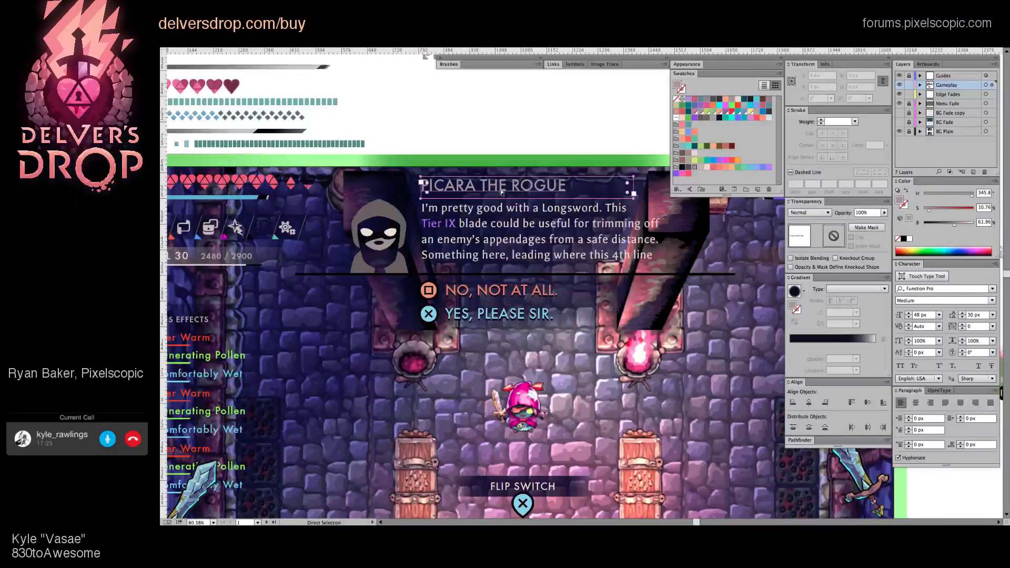
{"action": "left_click", "coordinate": [486, 291]}
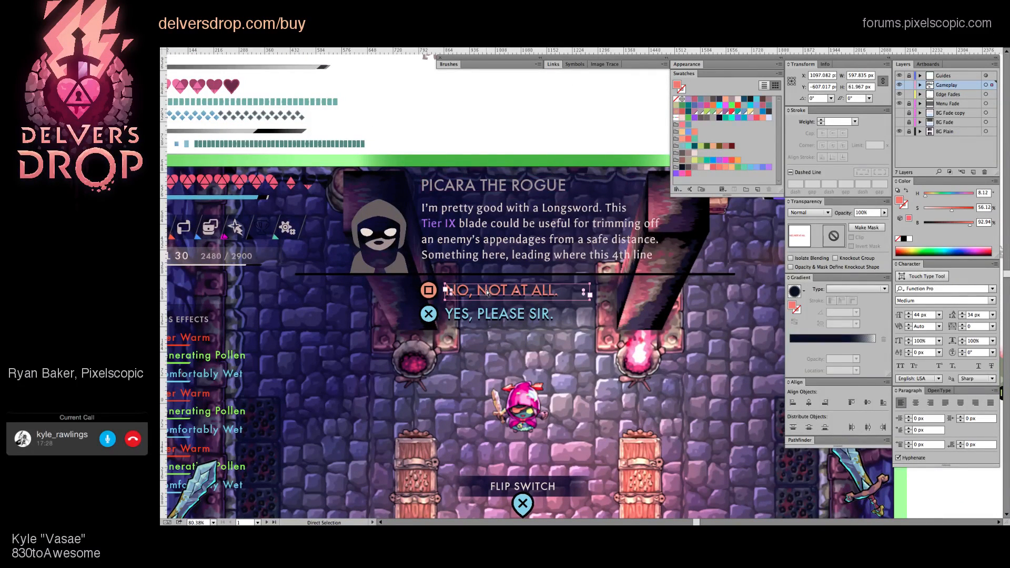
{"action": "left_click", "coordinate": [496, 185]}
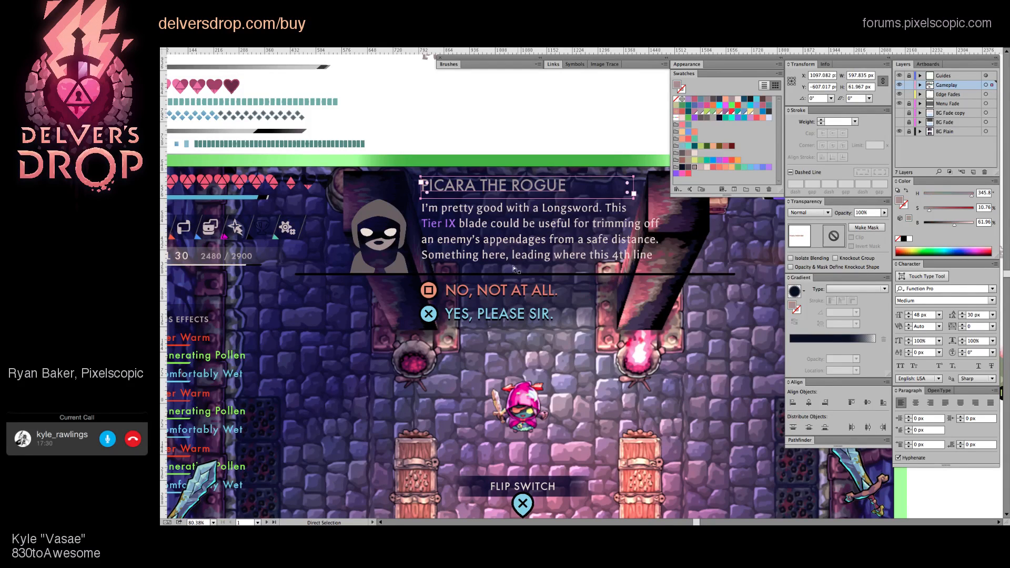
{"action": "left_click", "coordinate": [505, 291]}
{"action": "left_click", "coordinate": [535, 355]}
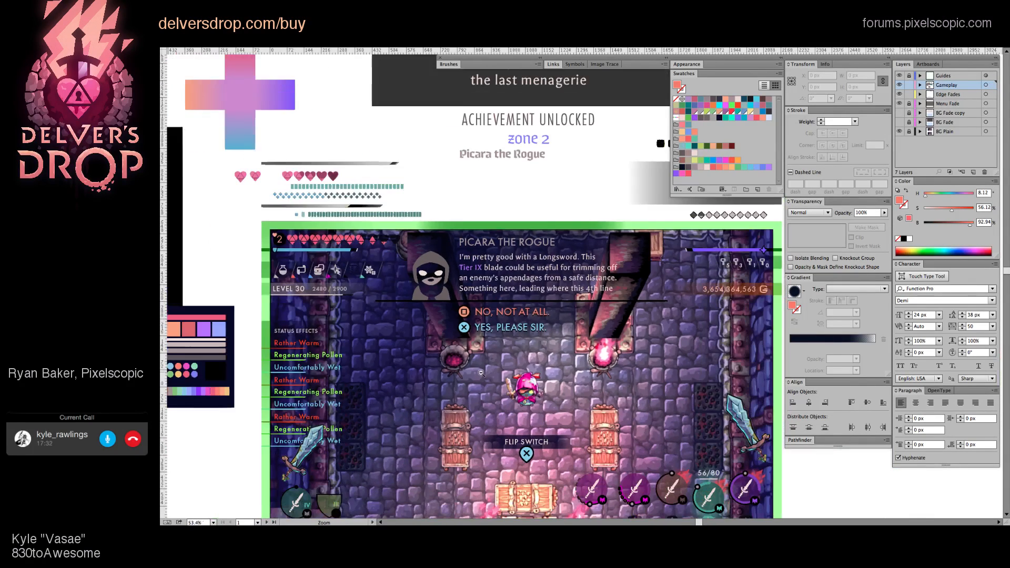
{"action": "scroll", "coordinate": [535, 355], "scroll_direction": "down", "scroll_amount": 2}
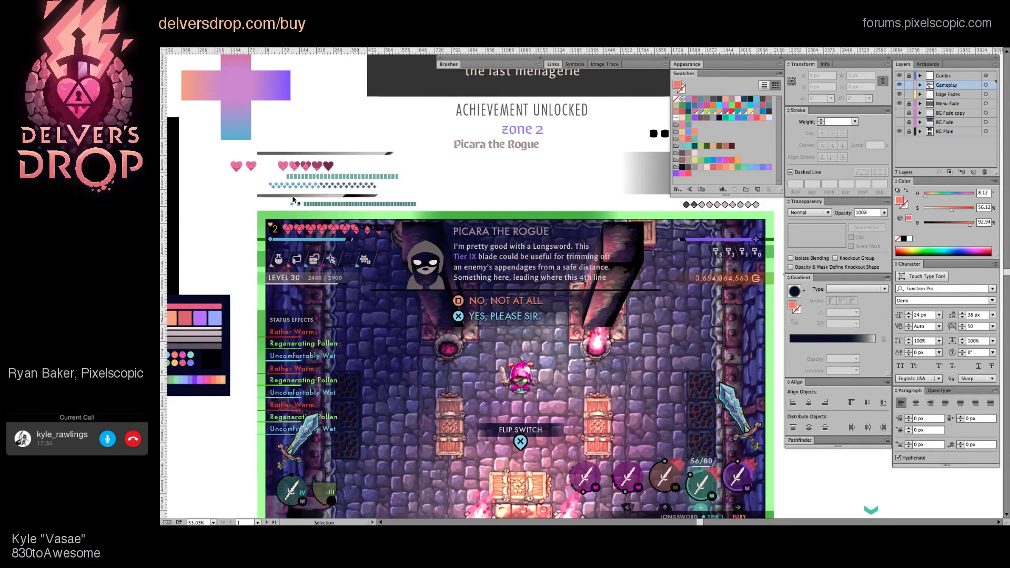
{"action": "key", "text": "Tab"}
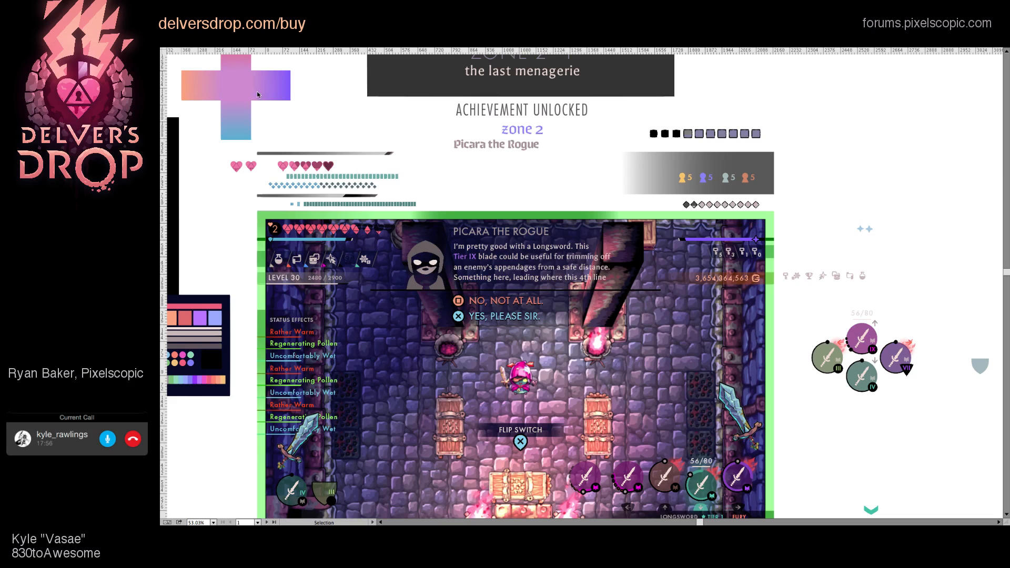
{"action": "key", "text": "Tab"}
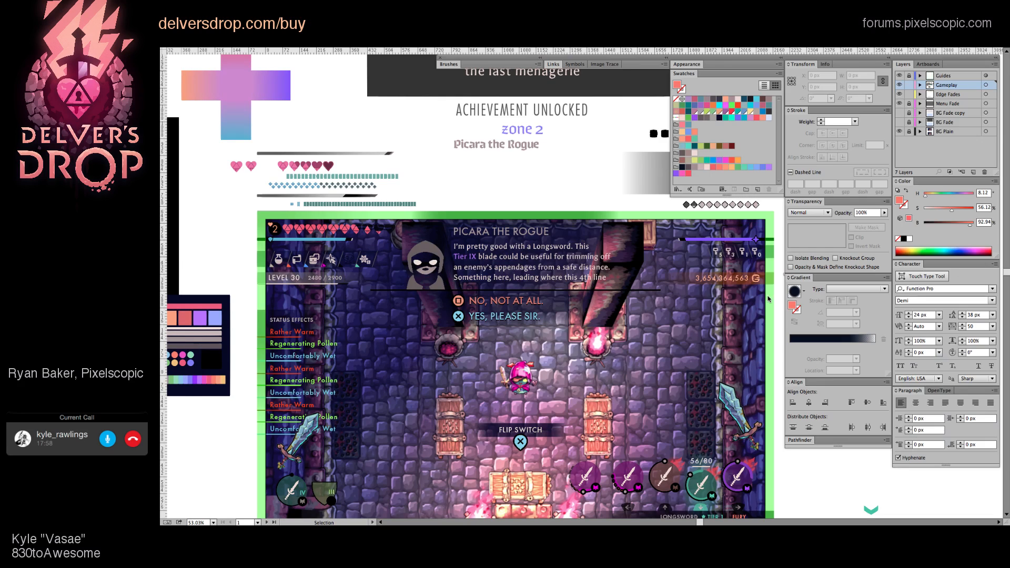
{"action": "scroll", "coordinate": [698, 302], "scroll_direction": "up", "scroll_amount": 3}
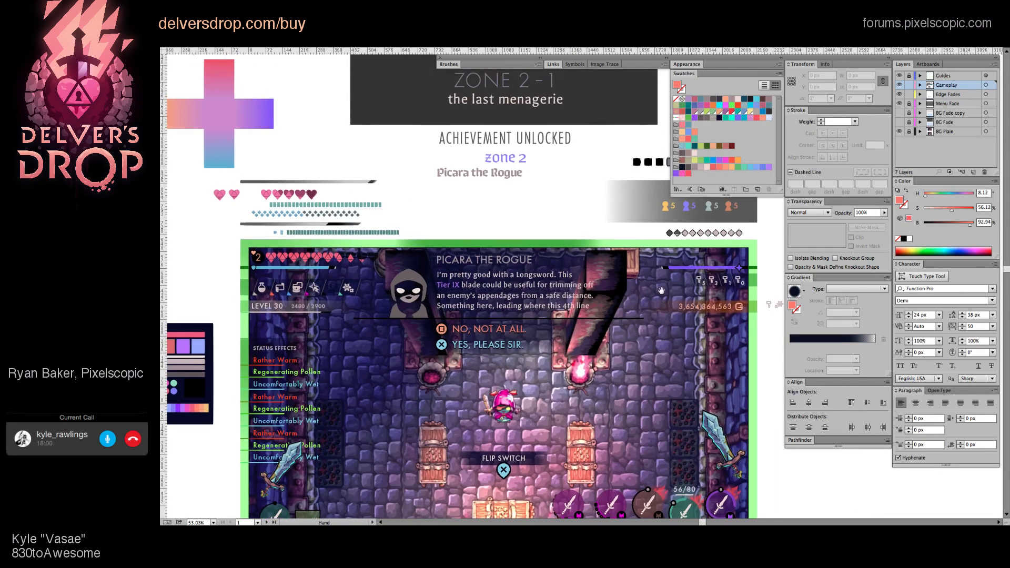
Step: Thin the strip inside the blue shield bar to 4 px tall, extend it to 329.964 px wide, and apply the bar's light end-cap colour
{"action": "scroll", "coordinate": [300, 255], "scroll_direction": "up", "scroll_amount": 5}
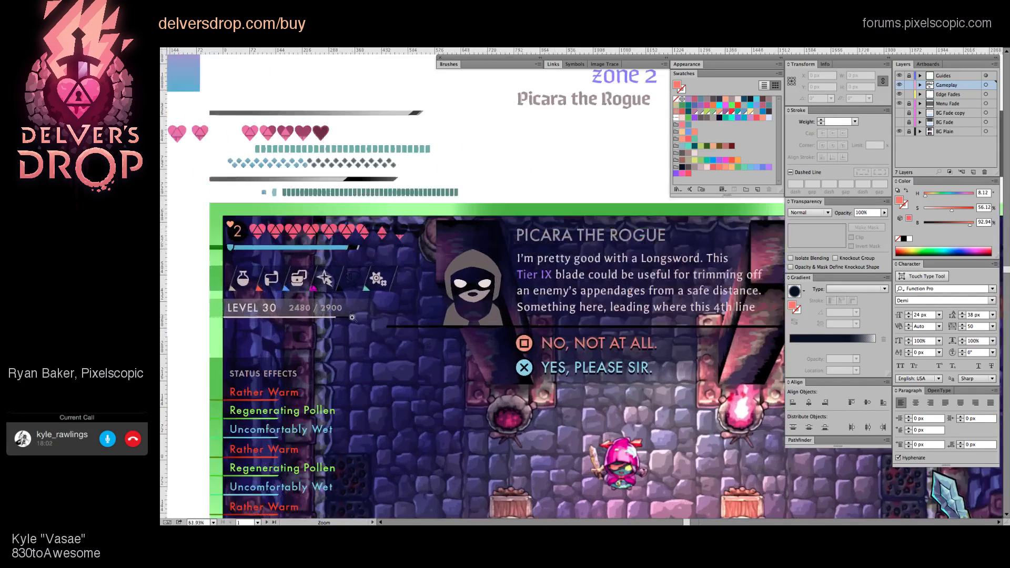
{"action": "mouse_move", "coordinate": [326, 265]}
{"action": "left_mouse_down"}
{"action": "mouse_move", "coordinate": [385, 302]}
{"action": "mouse_move", "coordinate": [400, 284]}
{"action": "mouse_move", "coordinate": [547, 311]}
{"action": "mouse_move", "coordinate": [645, 290]}
{"action": "left_mouse_up"}
{"action": "left_click_drag", "start_coordinate": [534, 296], "coordinate": [547, 293]}
{"action": "key", "text": "a"}
{"action": "left_click", "coordinate": [530, 311]}
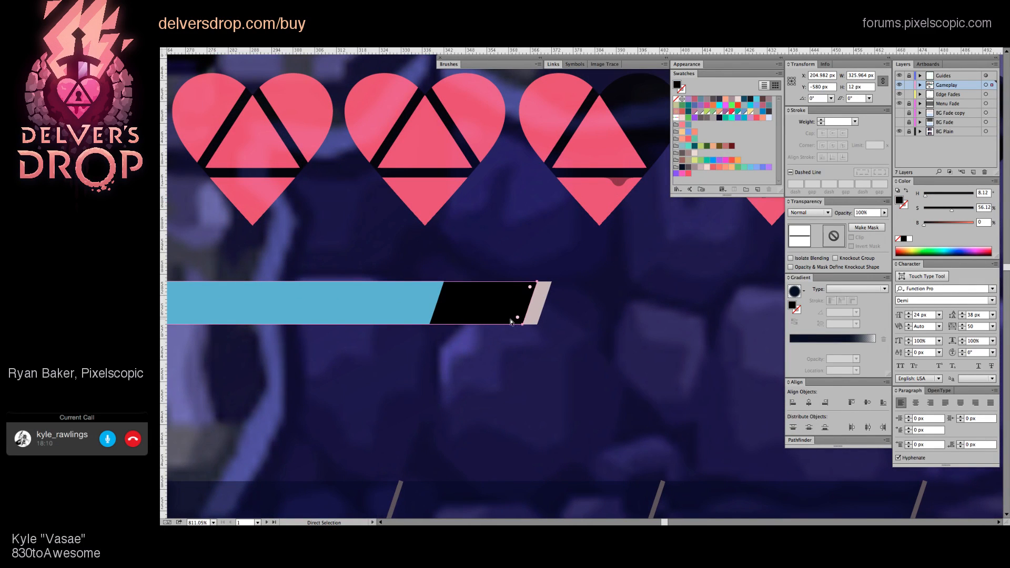
{"action": "key", "text": "v"}
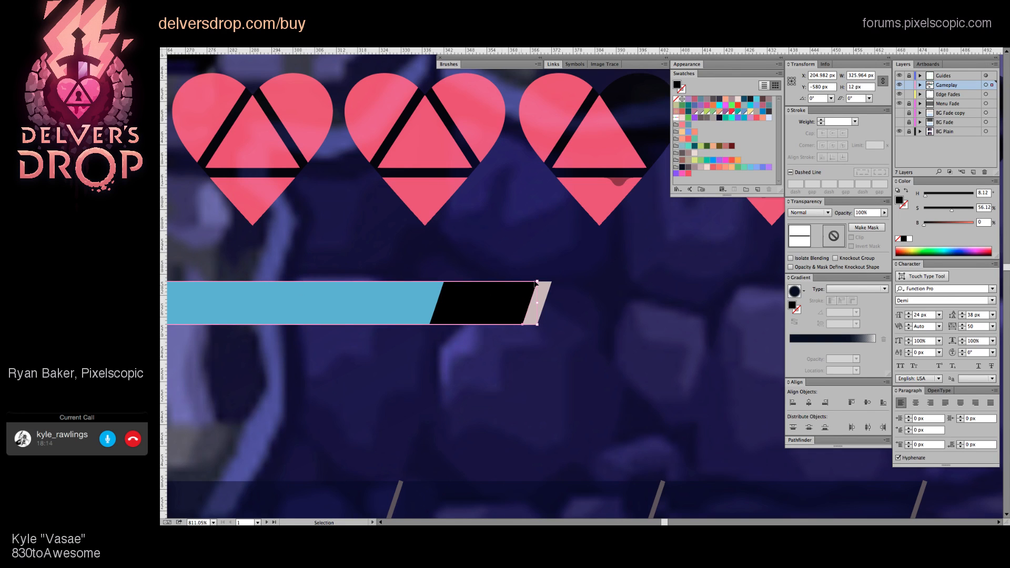
{"action": "left_click_drag", "start_coordinate": [538, 281], "coordinate": [545, 300]}
{"action": "left_click_drag", "start_coordinate": [545, 300], "coordinate": [545, 298]}
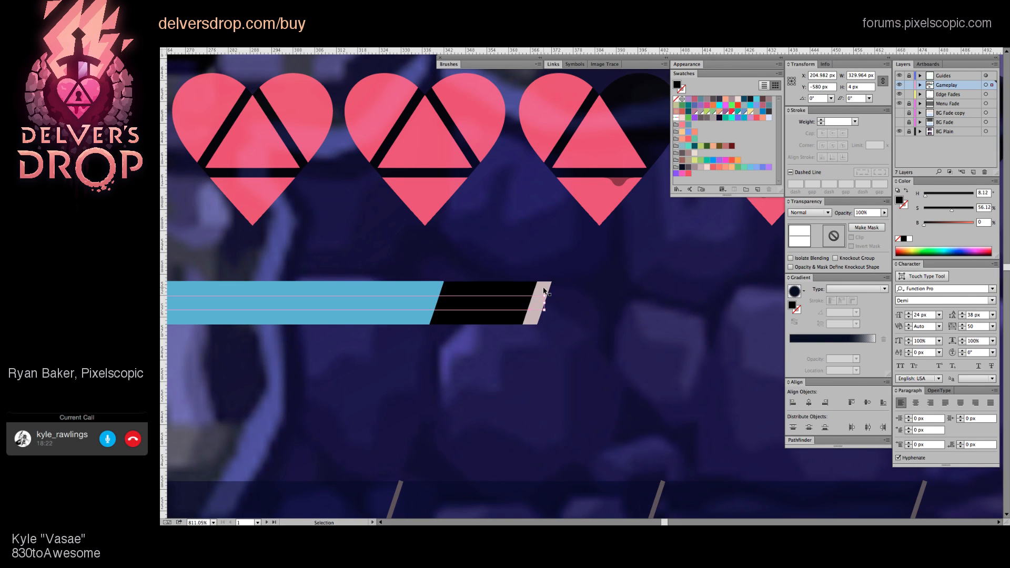
{"action": "key", "text": "i"}
{"action": "left_click", "coordinate": [545, 285]}
Step: Recolour the thin strip in the shield bar's empty black section to a dark greyish mauve
{"action": "key", "text": "z"}
{"action": "left_click", "coordinate": [591, 315], "text": "ctrl"}
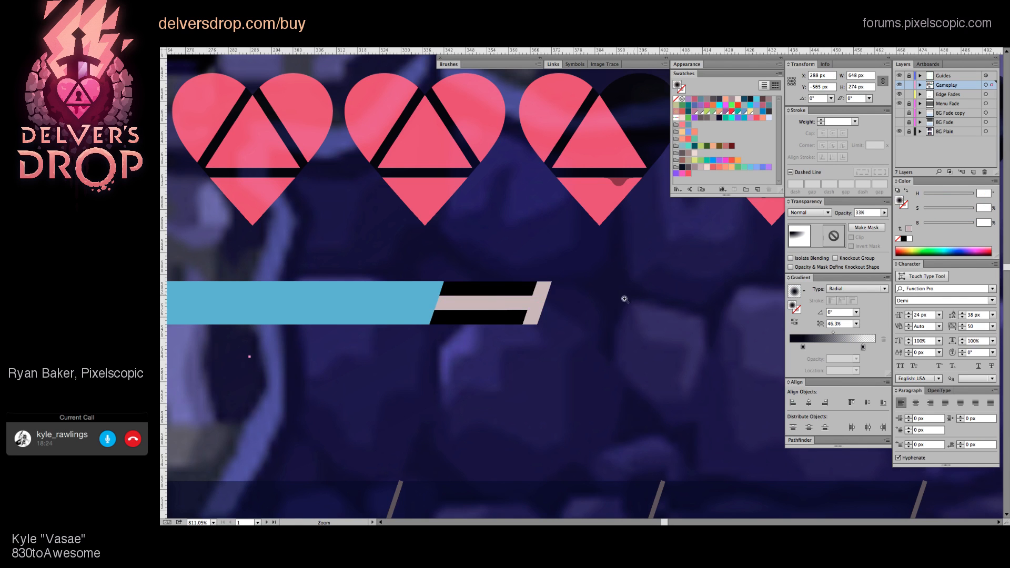
{"action": "left_click", "coordinate": [590, 316], "text": "alt"}
{"action": "left_click", "coordinate": [591, 316], "text": "alt"}
{"action": "left_click", "coordinate": [591, 316], "text": "alt"}
{"action": "left_click", "coordinate": [429, 335], "text": "alt"}
{"action": "left_click_drag", "start_coordinate": [635, 295], "coordinate": [559, 301]}
{"action": "key", "text": "a"}
{"action": "left_click", "coordinate": [556, 298]}
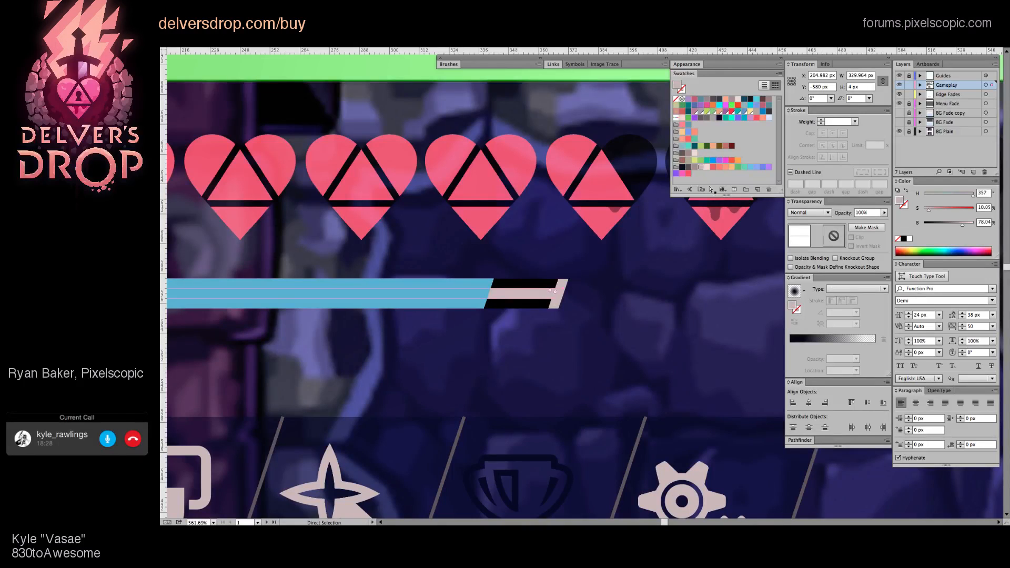
{"action": "left_click", "coordinate": [623, 286]}
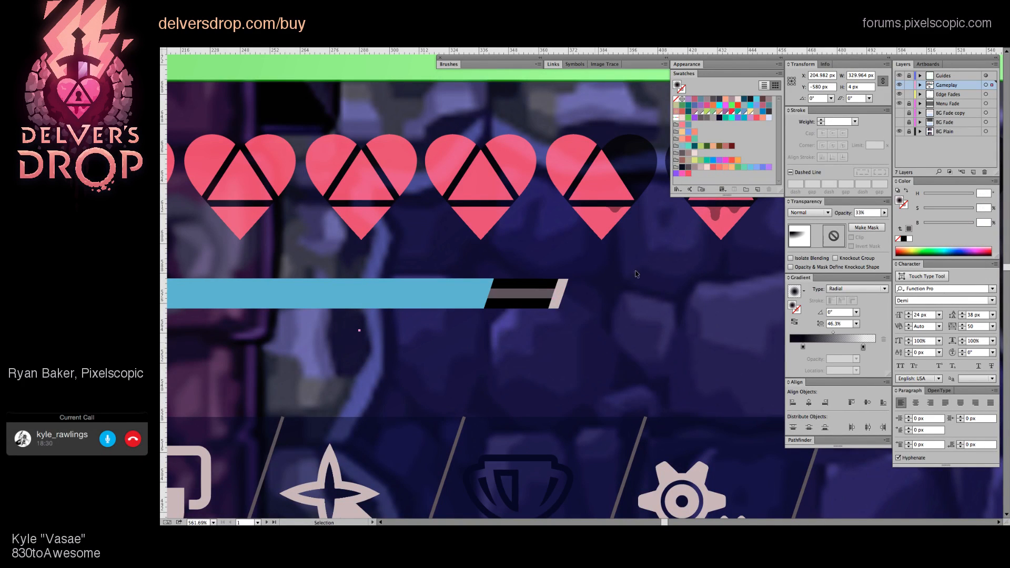
Step: Move the thin mauve strip down to the shield bar's lower edge at Y -576 px, following the slanted end
{"action": "key", "text": "z"}
{"action": "left_click", "coordinate": [458, 324], "text": "alt"}
{"action": "left_click", "coordinate": [458, 325], "text": "alt"}
{"action": "left_click_drag", "start_coordinate": [459, 324], "coordinate": [483, 353]}
{"action": "scroll", "coordinate": [437, 262], "scroll_direction": "up", "scroll_amount": 10}
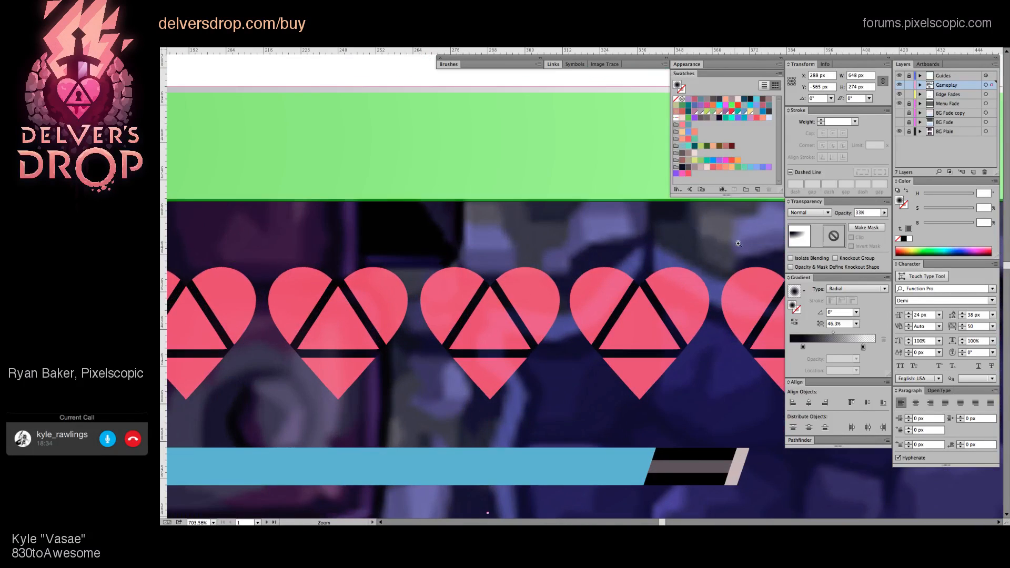
{"action": "left_click_drag", "start_coordinate": [687, 376], "coordinate": [516, 214]}
{"action": "scroll", "coordinate": [548, 314], "scroll_direction": "up", "scroll_amount": 4}
{"action": "key", "text": "v"}
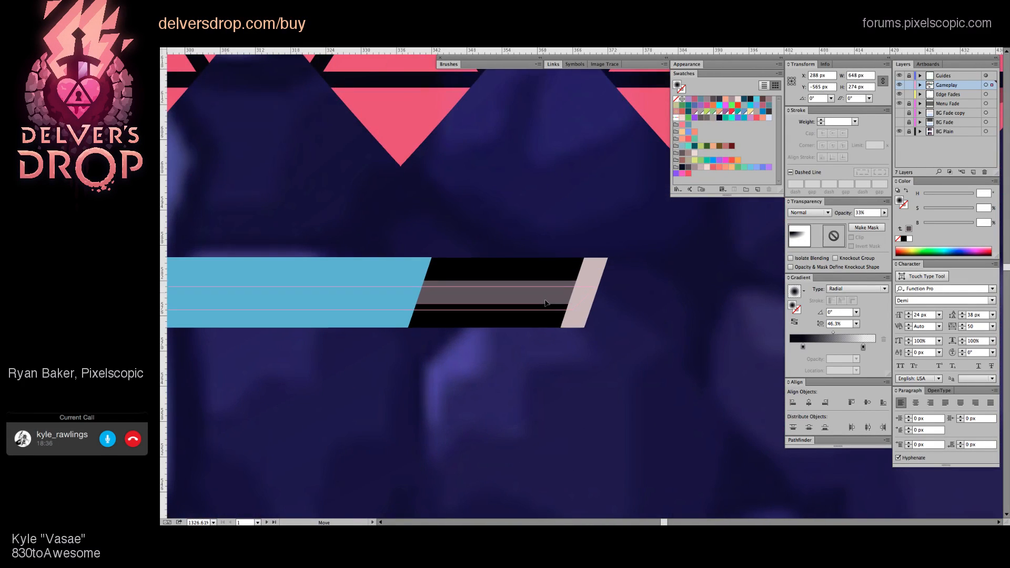
{"action": "left_click_drag", "start_coordinate": [541, 318], "coordinate": [541, 318]}
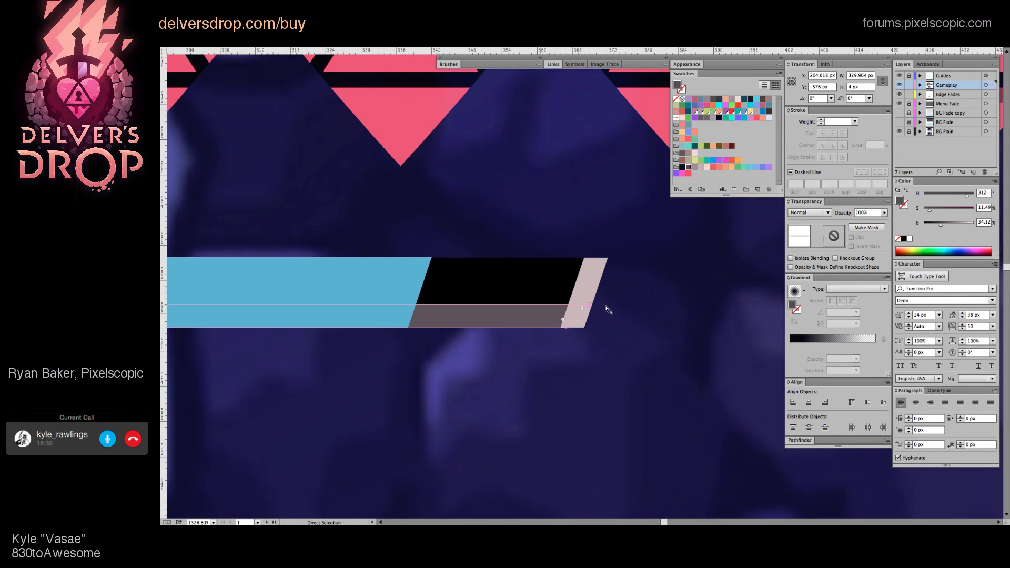
{"action": "left_click", "coordinate": [591, 308]}
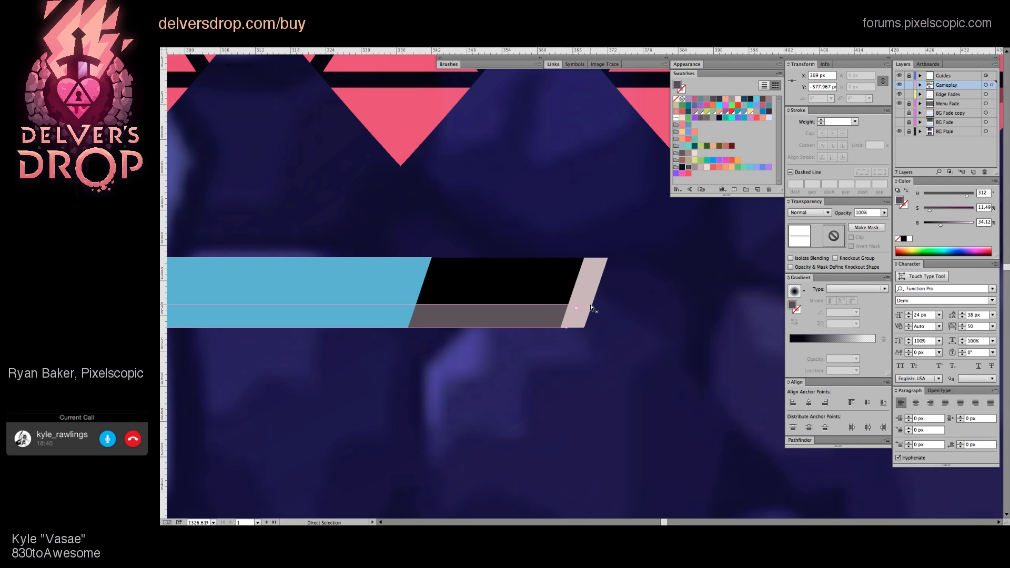
{"action": "left_click", "coordinate": [591, 351]}
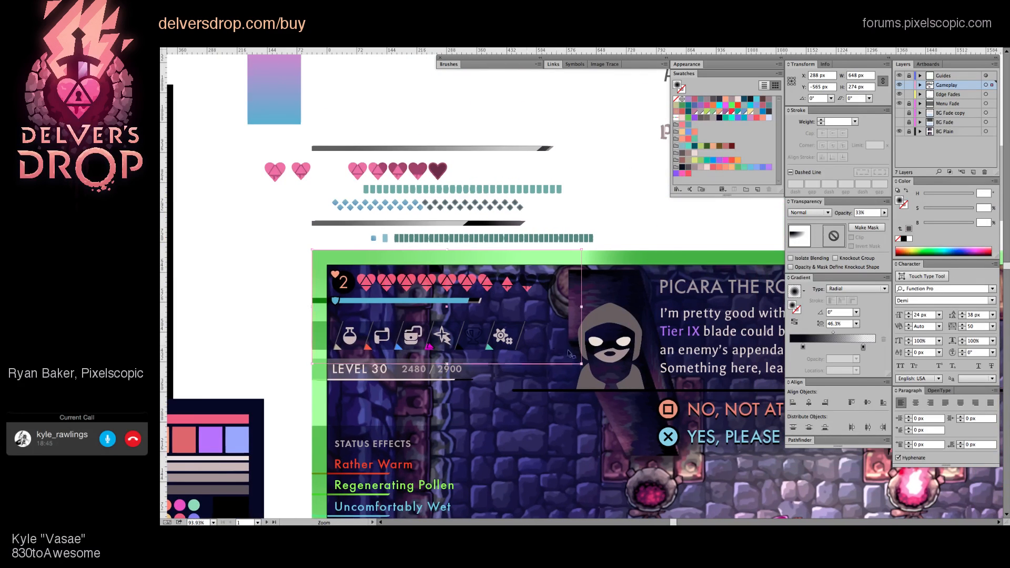
Step: Examine the mauve strip on the shield bar up close and together with the surrounding hearts and item icons
{"action": "scroll", "coordinate": [569, 353], "scroll_direction": "right", "scroll_amount": 2}
{"action": "scroll", "coordinate": [570, 353], "scroll_direction": "down", "scroll_amount": 1}
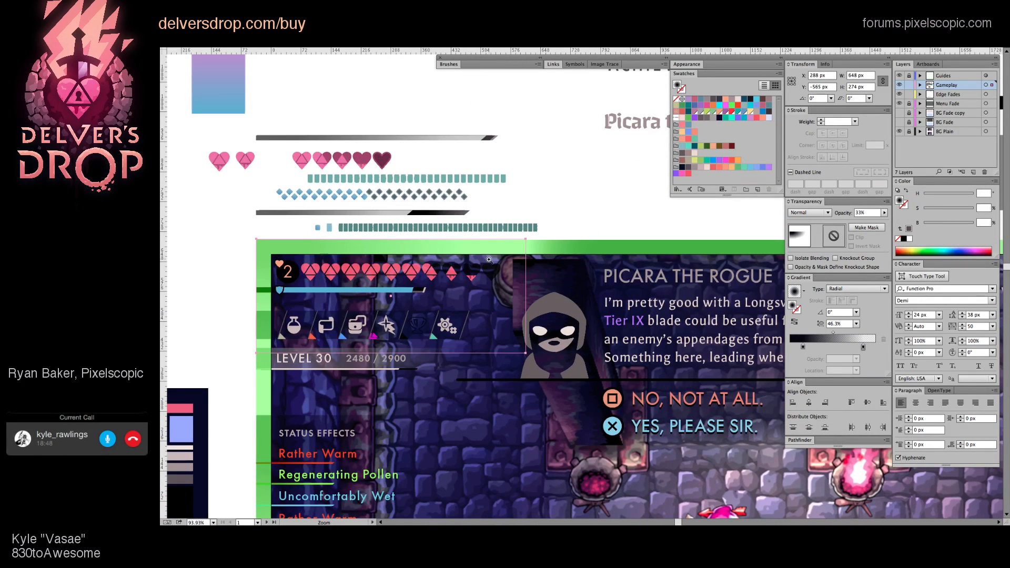
{"action": "key", "text": "v"}
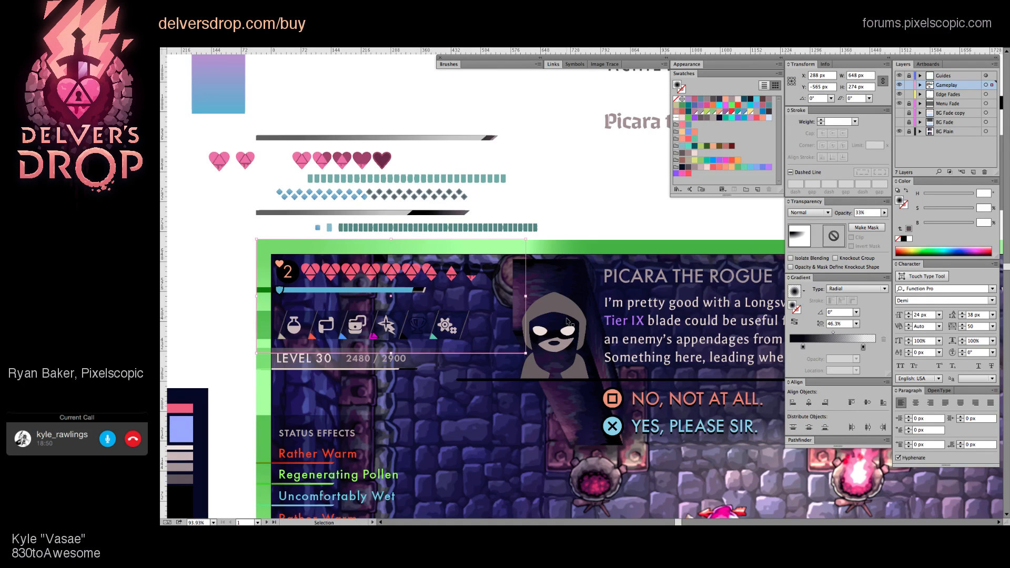
{"action": "left_click", "coordinate": [597, 203]}
{"action": "key", "text": "z"}
{"action": "left_click_drag", "start_coordinate": [596, 203], "coordinate": [663, 327]}
{"action": "left_click_drag", "start_coordinate": [458, 275], "coordinate": [495, 326]}
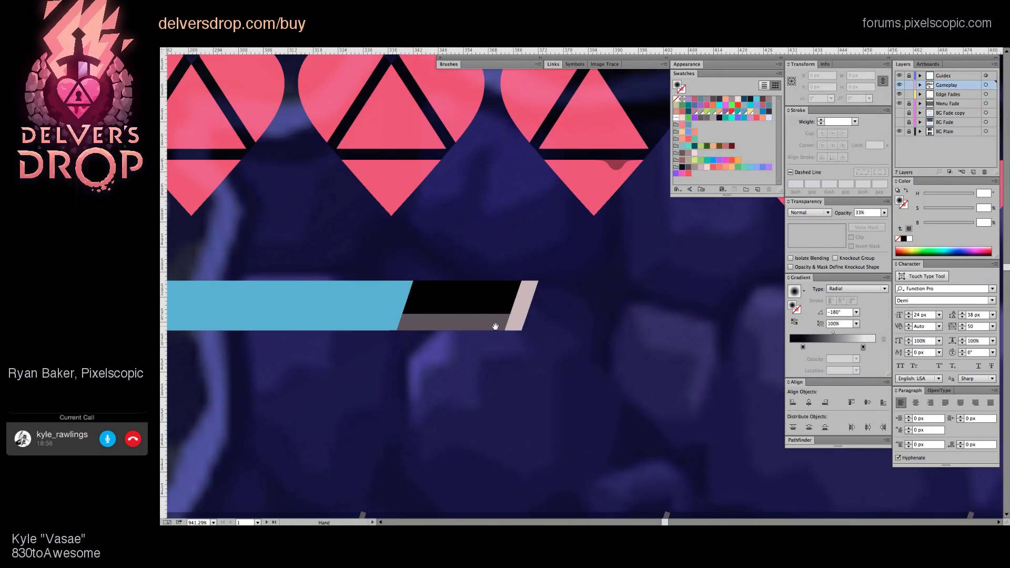
{"action": "left_click_drag", "start_coordinate": [550, 269], "coordinate": [403, 308]}
{"action": "left_click_drag", "start_coordinate": [427, 275], "coordinate": [598, 312]}
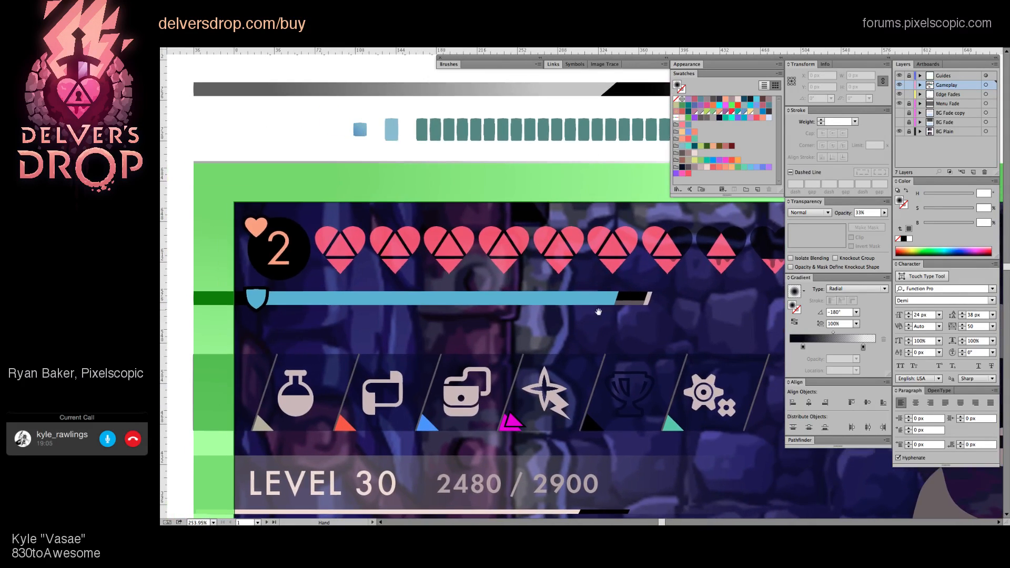
Step: Enlarge the shield icon at the start of the blue bar to about 23 px tall, including its black outline shape
{"action": "double_click", "coordinate": [271, 295]}
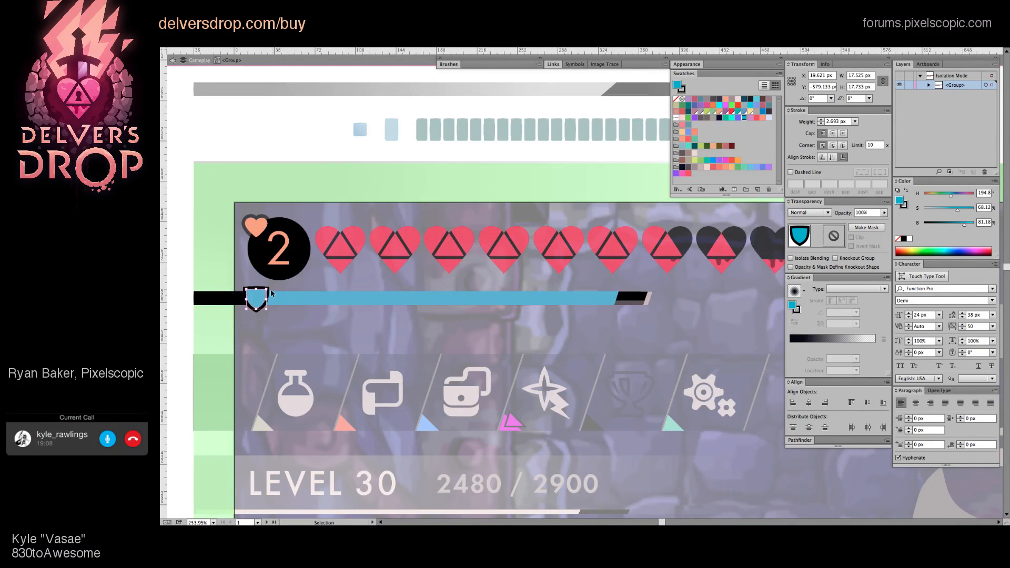
{"action": "left_click", "coordinate": [266, 291], "text": "shift"}
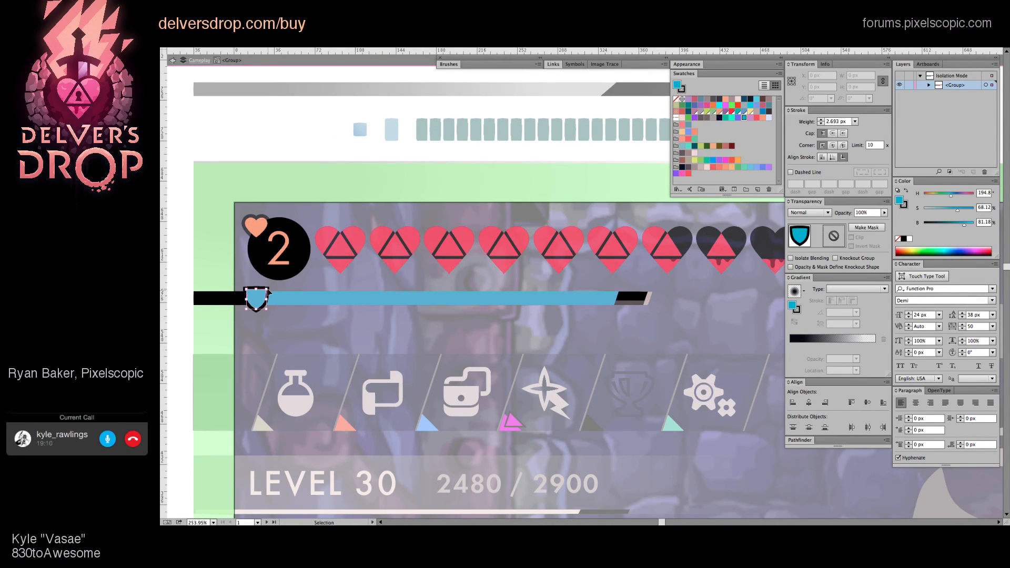
{"action": "left_click", "coordinate": [266, 291], "text": "shift"}
{"action": "left_click_drag", "start_coordinate": [270, 288], "coordinate": [273, 299]}
{"action": "left_click", "coordinate": [332, 331]}
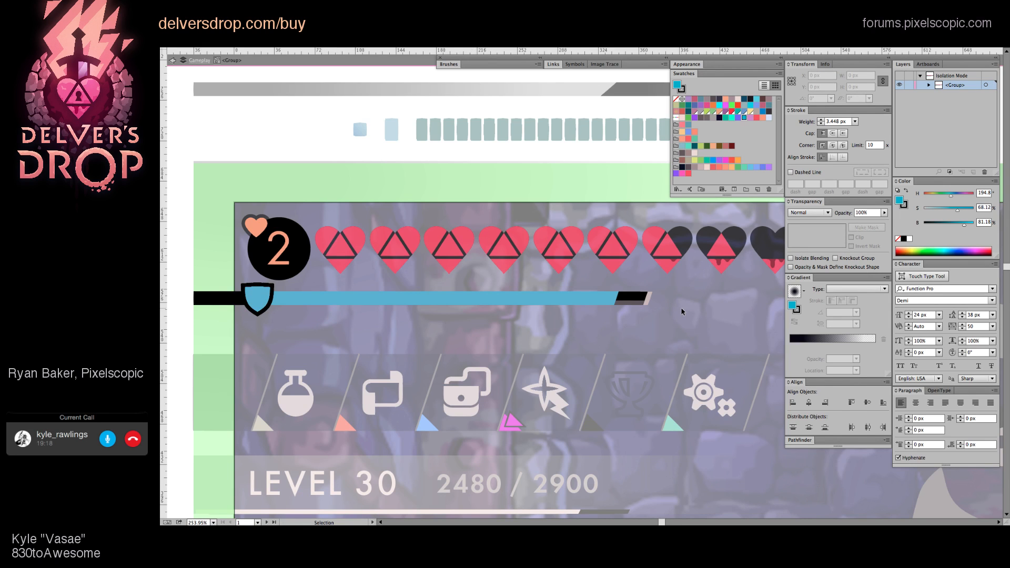
Step: Isolate the shield bar group and move all its parts slightly down and right to X 186 px
{"action": "double_click", "coordinate": [421, 323]}
{"action": "left_click", "coordinate": [368, 301]}
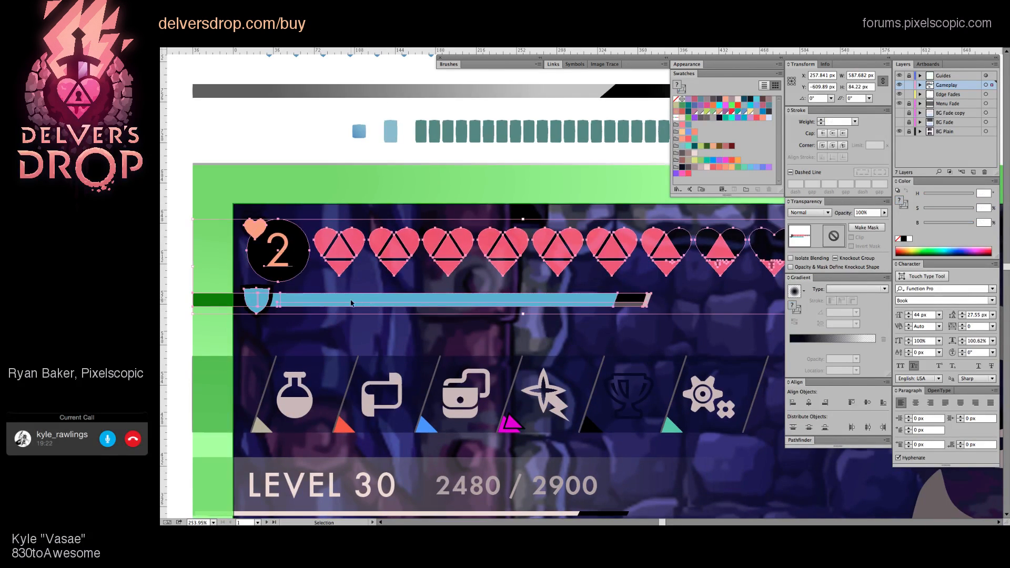
{"action": "double_click", "coordinate": [351, 303]}
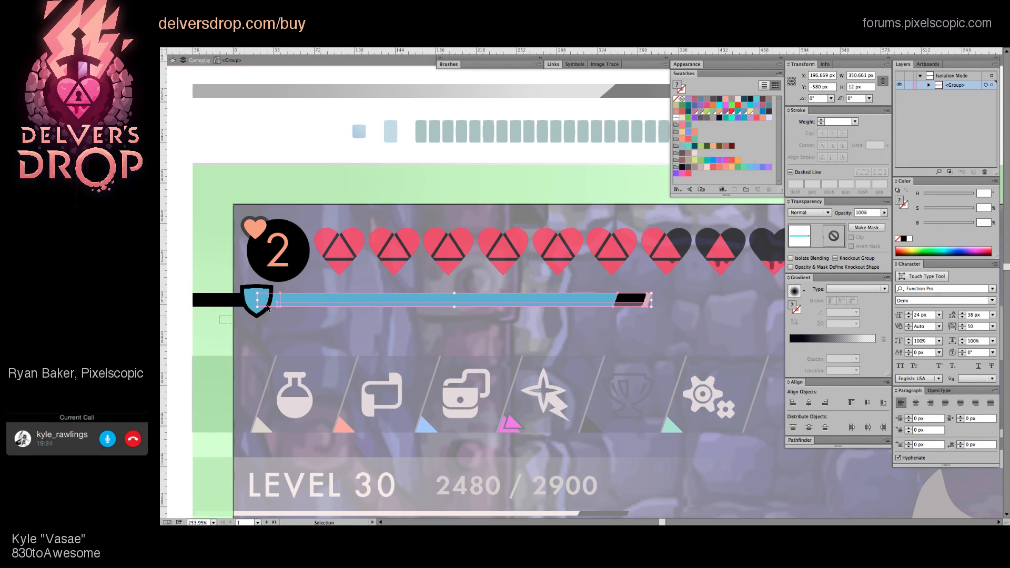
{"action": "key", "text": "ctrl+a"}
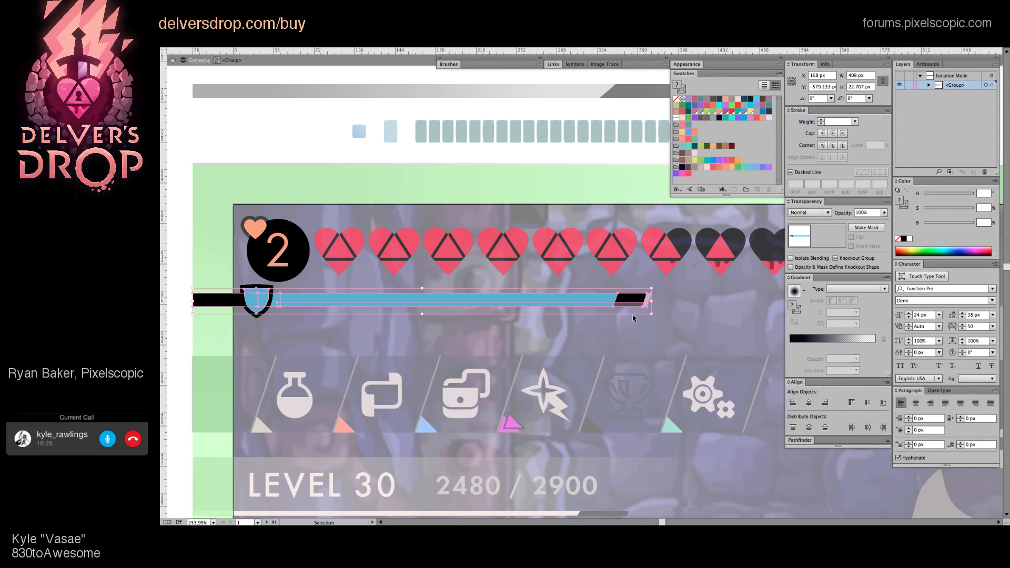
{"action": "key", "text": "ctrl"}
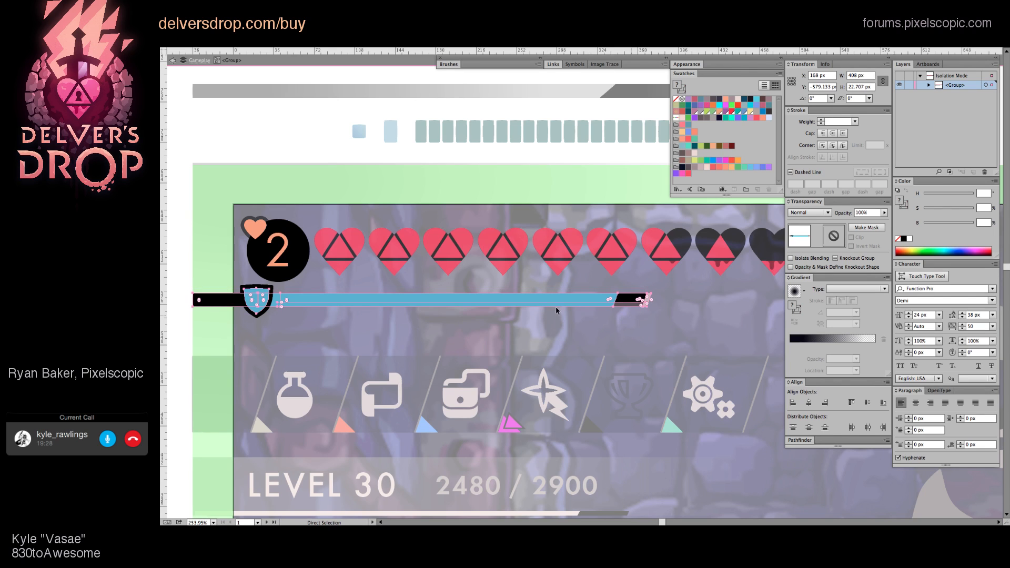
{"action": "key", "text": "Down"}
{"action": "key", "text": "Down"}
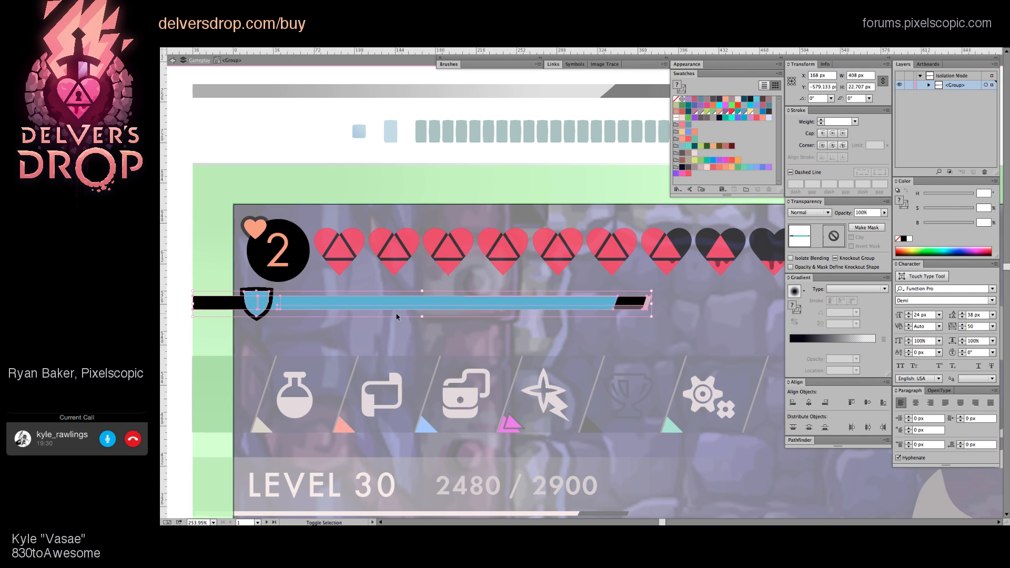
{"action": "left_click_drag", "start_coordinate": [393, 310], "coordinate": [415, 309]}
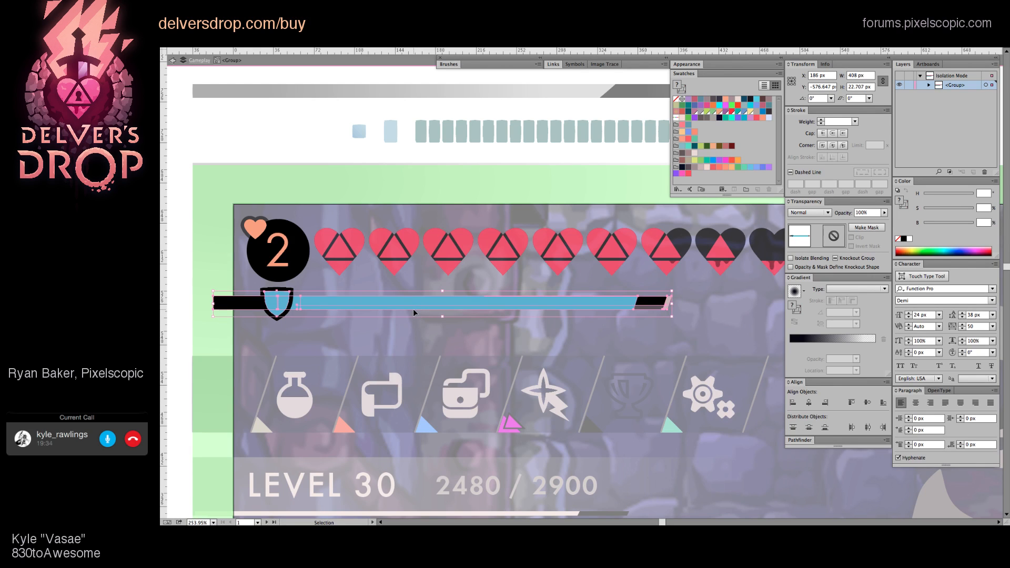
Step: Nudge the whole shield bar right to X 187 px and slightly lower beneath the hearts, then deselect it
{"action": "key", "text": "Right"}
{"action": "key", "text": "Down"}
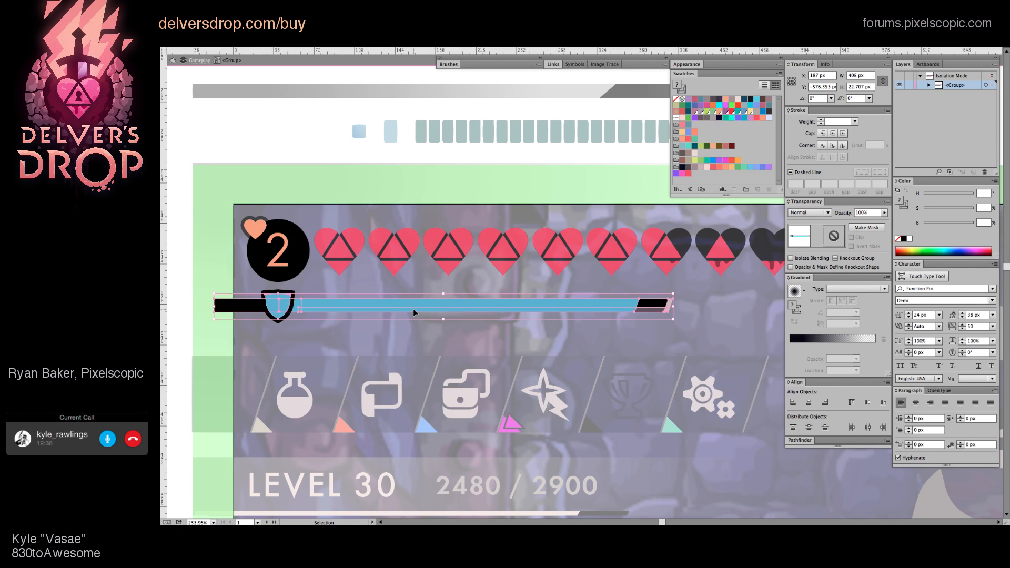
{"action": "key", "text": "Down"}
{"action": "key", "text": "Down"}
{"action": "key", "text": "Down"}
{"action": "key", "text": "Up"}
{"action": "left_click", "coordinate": [395, 194]}
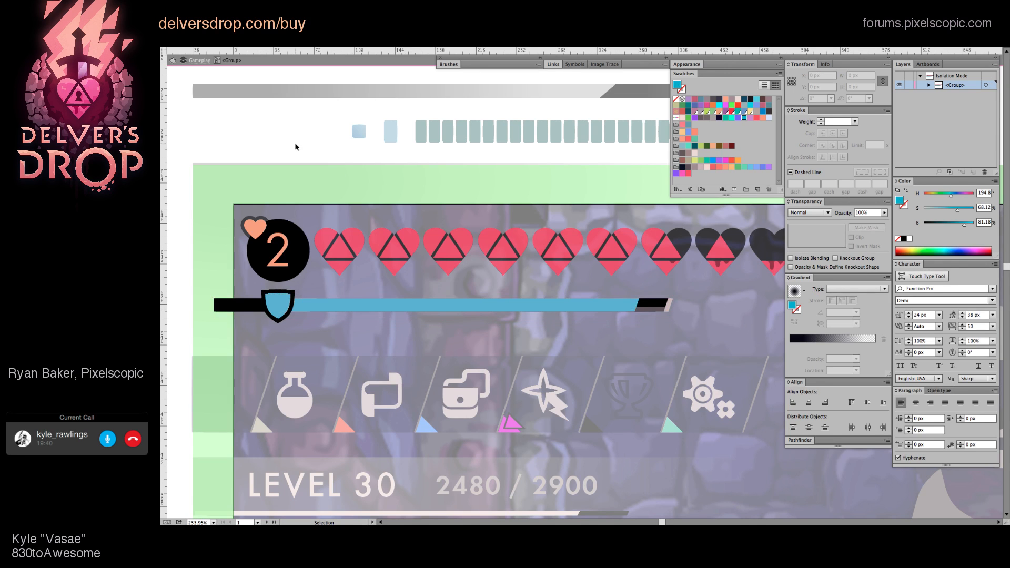
Step: Leave the shield bar's isolation and examine the bar with the hearts and item icons, both close up and zoomed out
{"action": "double_click", "coordinate": [293, 145]}
{"action": "left_click", "coordinate": [317, 162], "text": "ctrl"}
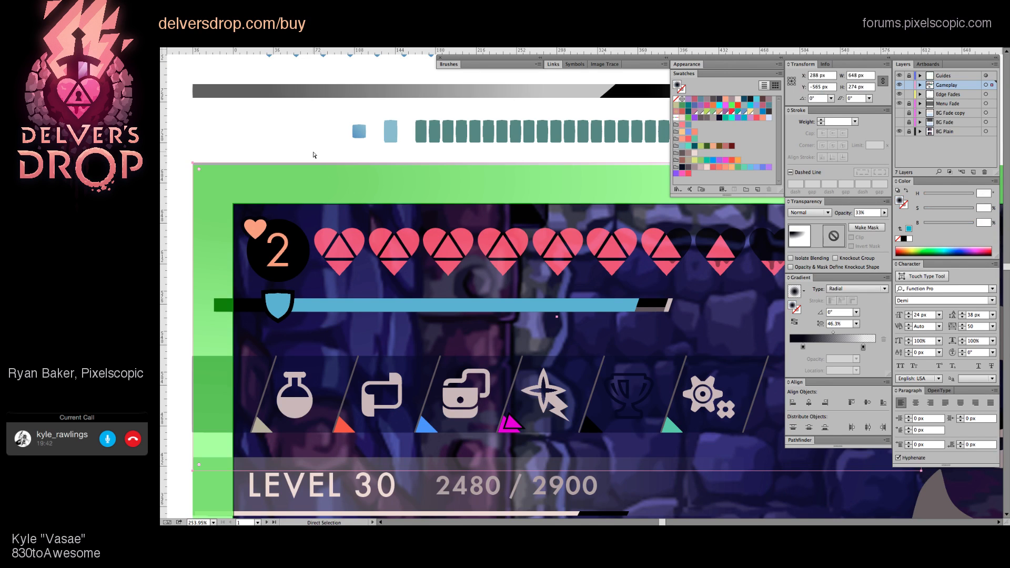
{"action": "left_click", "coordinate": [304, 160]}
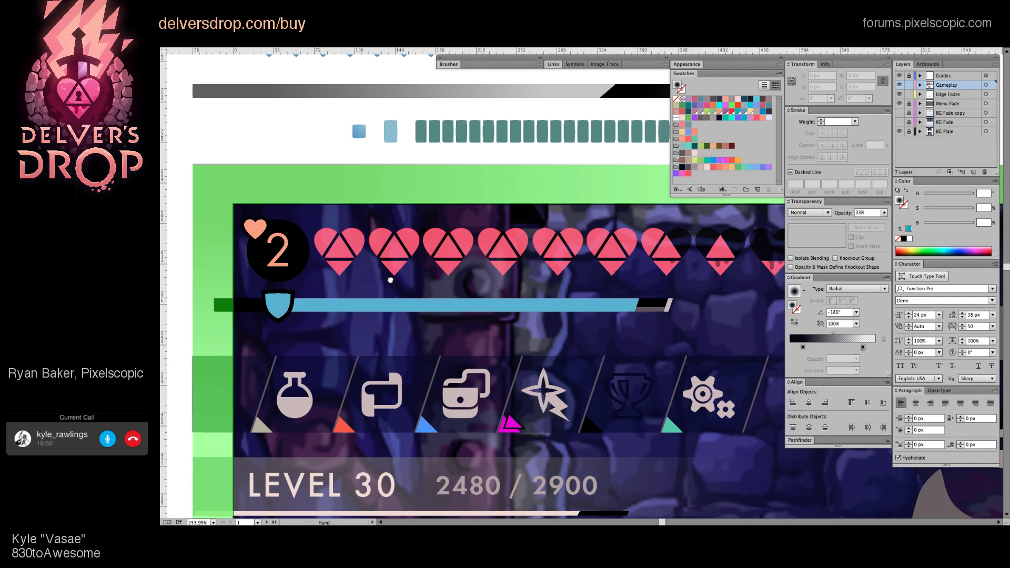
{"action": "left_click_drag", "start_coordinate": [390, 280], "coordinate": [451, 291]}
{"action": "left_click", "coordinate": [338, 323]}
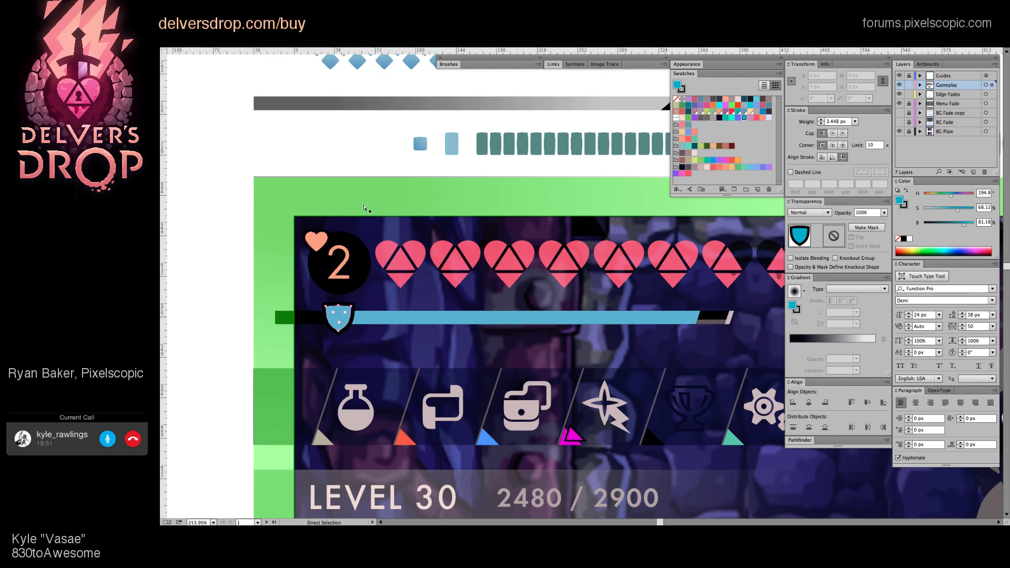
{"action": "left_click", "coordinate": [364, 157]}
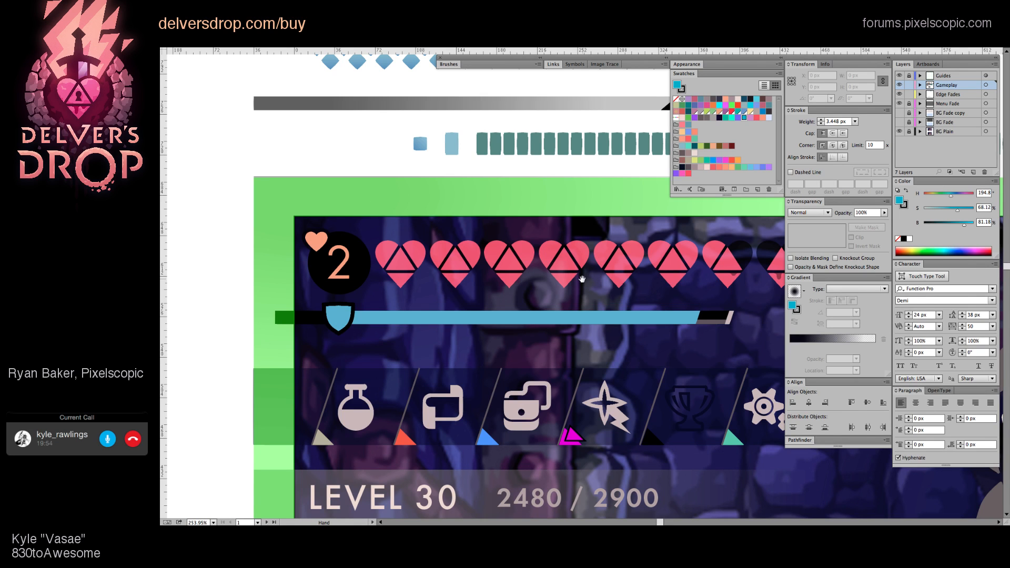
{"action": "scroll", "coordinate": [581, 286], "scroll_direction": "down", "scroll_amount": 6}
{"action": "scroll", "coordinate": [619, 348], "scroll_direction": "right", "scroll_amount": 5}
{"action": "scroll", "coordinate": [619, 348], "scroll_direction": "down", "scroll_amount": 1}
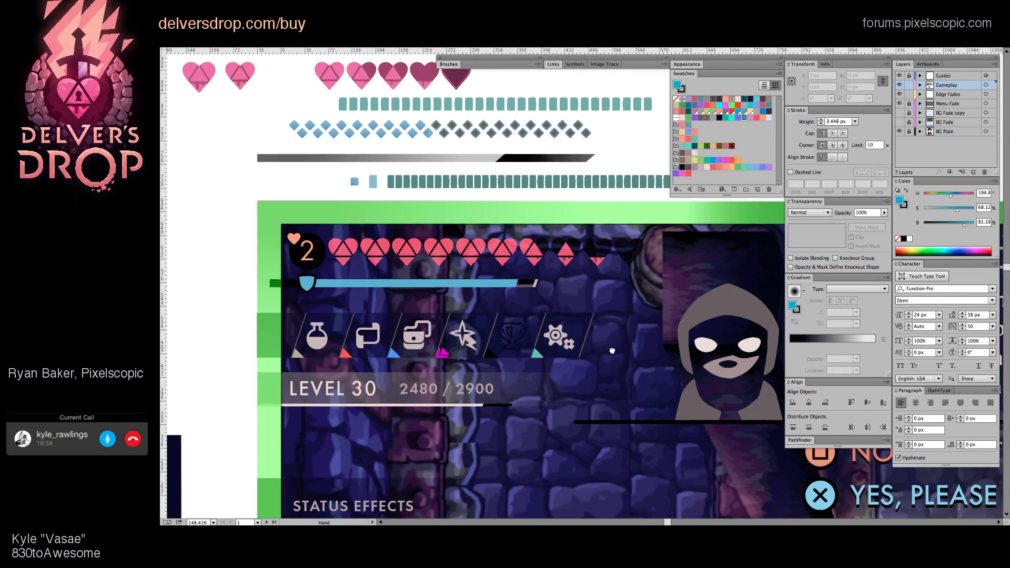
{"action": "scroll", "coordinate": [556, 338], "scroll_direction": "up", "scroll_amount": 1}
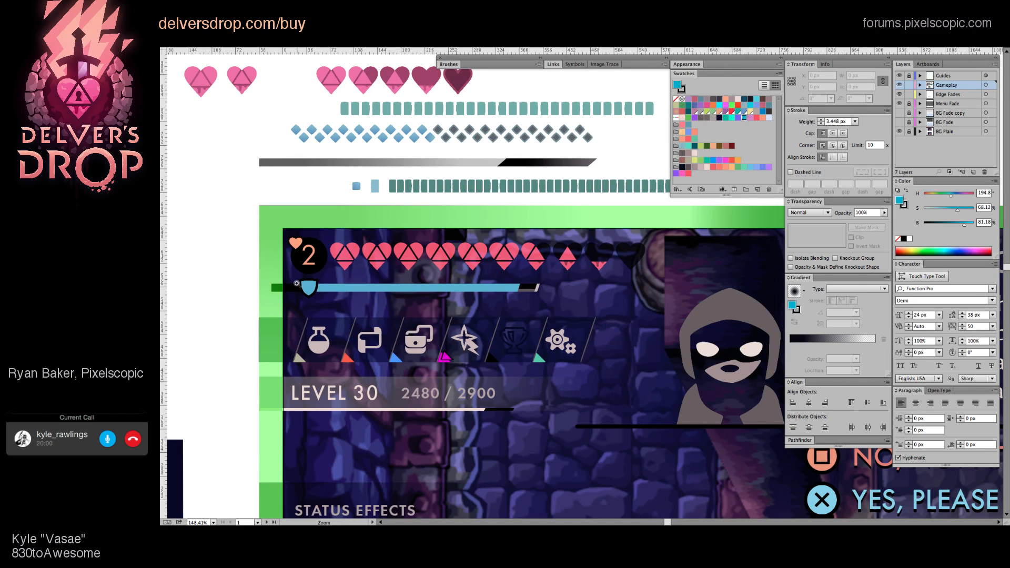
{"action": "scroll", "coordinate": [296, 284], "scroll_direction": "up", "scroll_amount": 8}
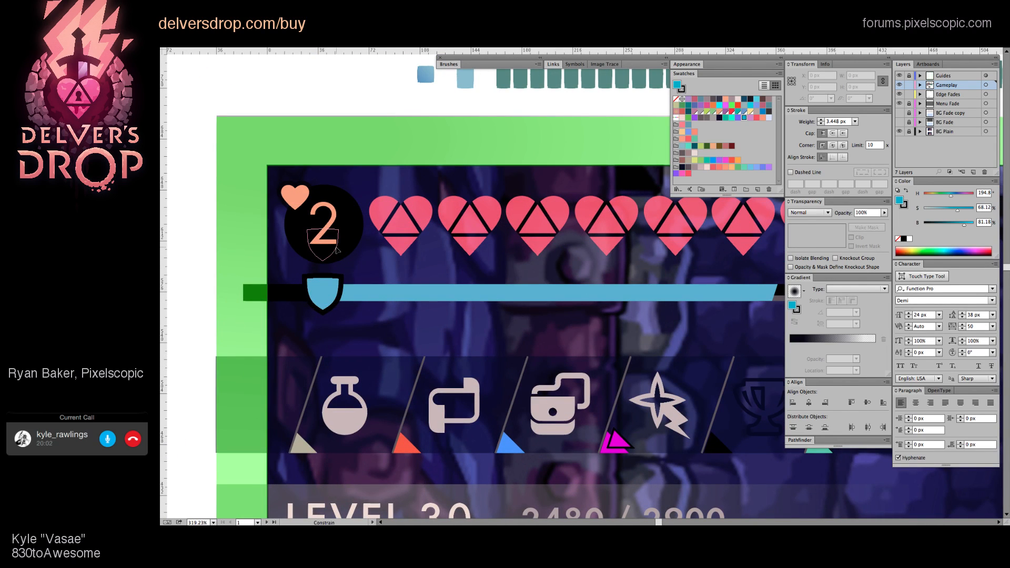
Step: Try to move the shield icon up onto the black heart counter, and undo the move
{"action": "left_click_drag", "start_coordinate": [336, 250], "coordinate": [336, 250]}
{"action": "key", "text": "ctrl+z"}
{"action": "scroll", "coordinate": [447, 310], "scroll_direction": "right", "scroll_amount": 2}
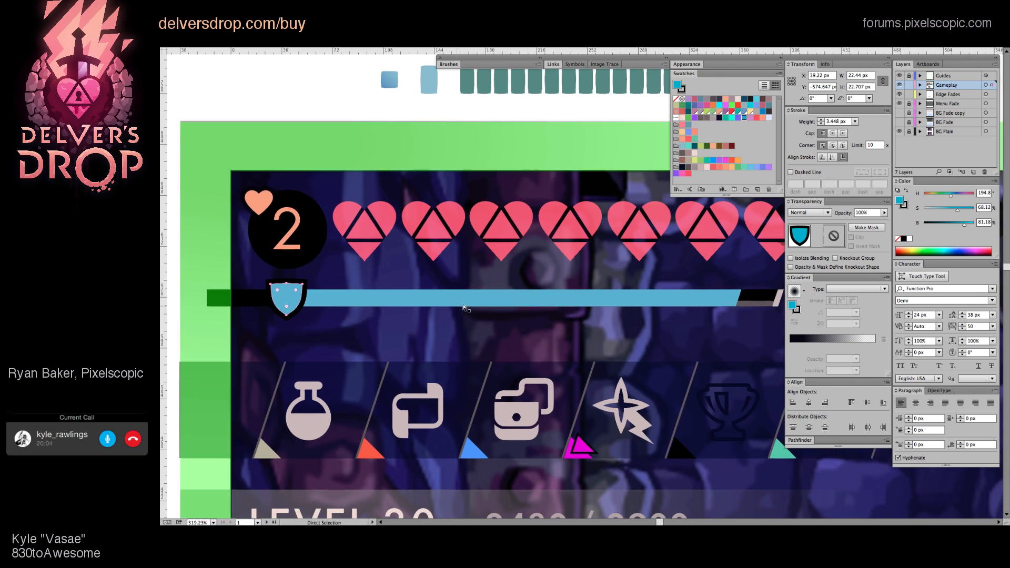
Step: Isolate the shield bar group nested inside the hearts group
{"action": "scroll", "coordinate": [457, 320], "scroll_direction": "down", "scroll_amount": 3}
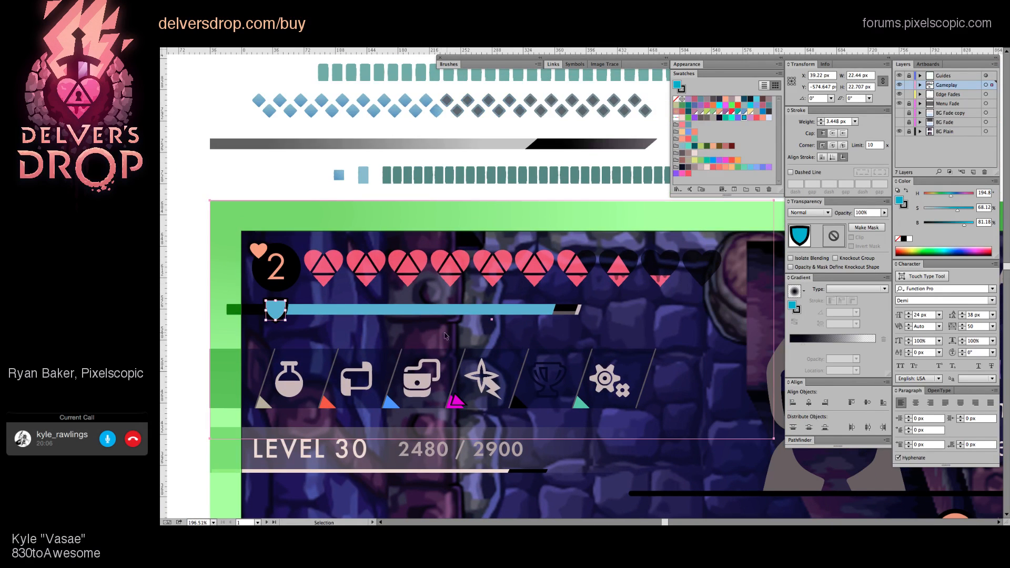
{"action": "left_click", "coordinate": [421, 320]}
{"action": "left_click", "coordinate": [443, 310]}
{"action": "double_click", "coordinate": [444, 309]}
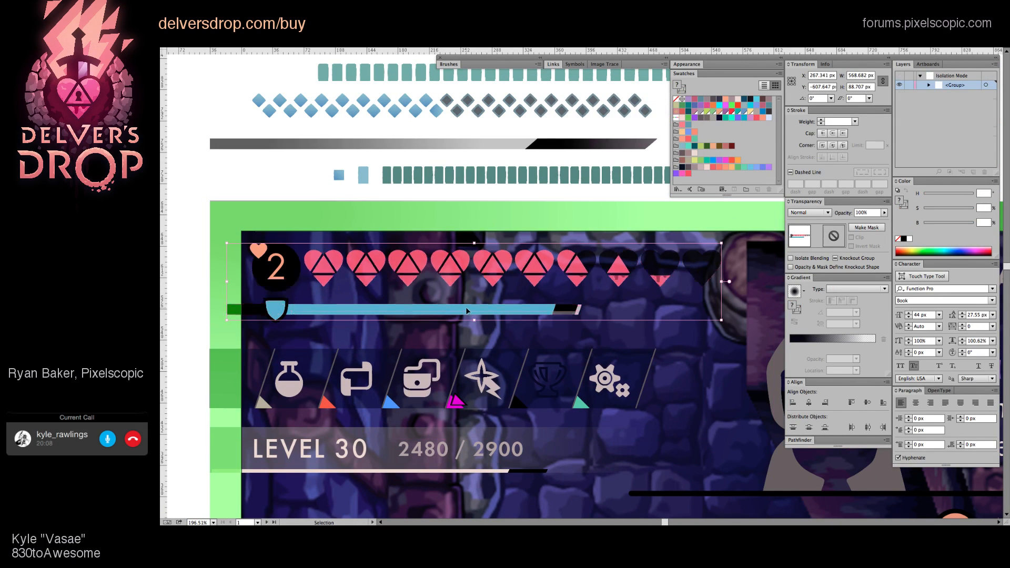
Step: Try raising the whole shield bar to Y -586.647 px, closer beneath the hearts, and move it back down
{"action": "key", "text": "shift+Up"}
{"action": "key", "text": "shift+Up"}
{"action": "key", "text": "shift+Up"}
{"action": "key", "text": "shift+Up"}
{"action": "key", "text": "shift+Up"}
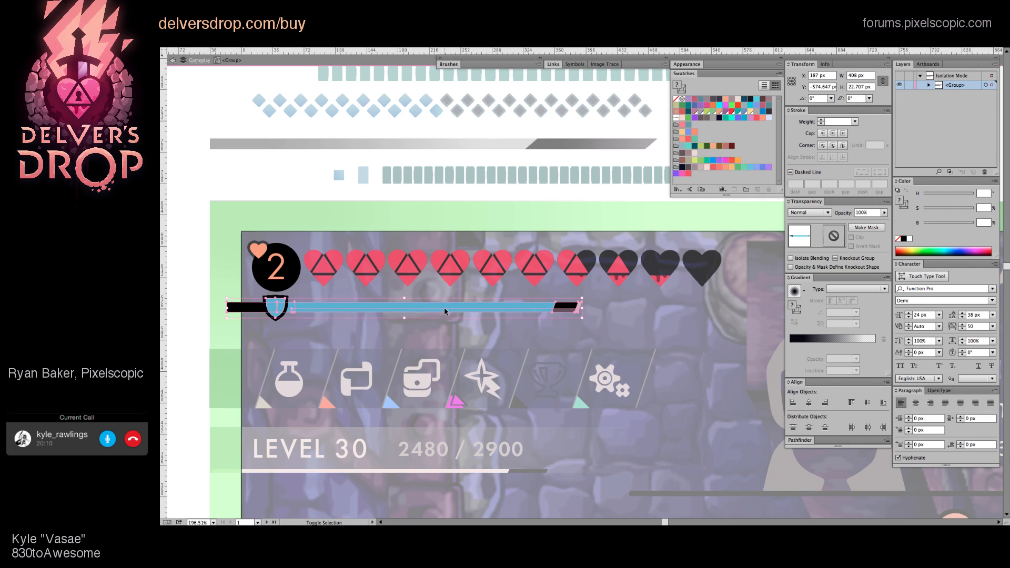
{"action": "key", "text": "shift+Up"}
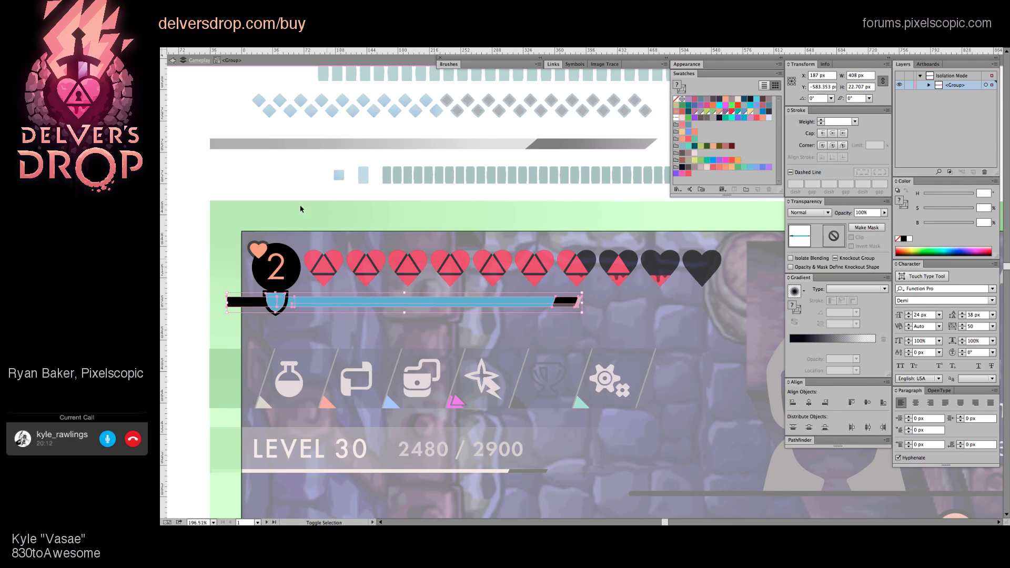
{"action": "key", "text": "Up"}
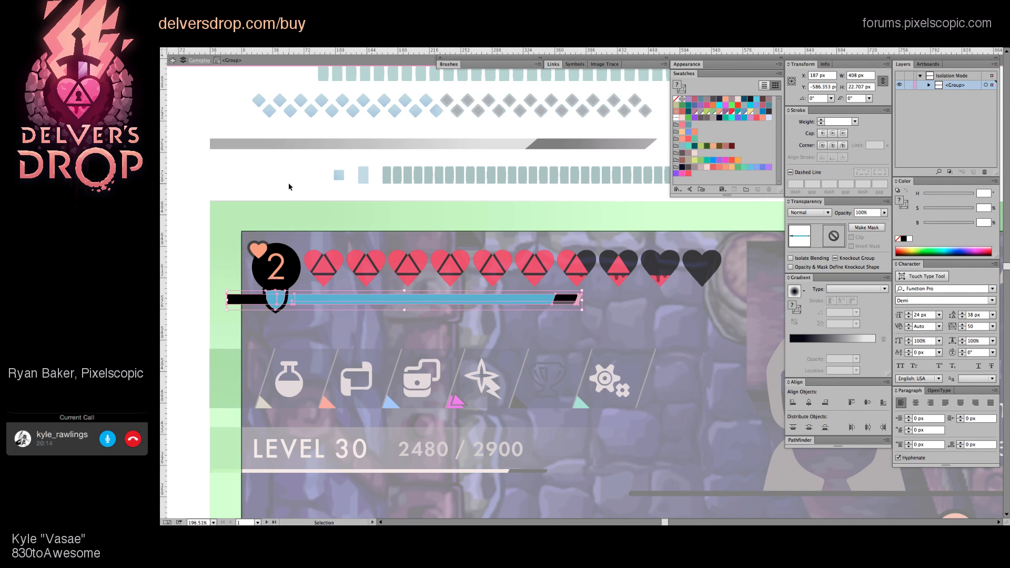
{"action": "key", "text": "Up"}
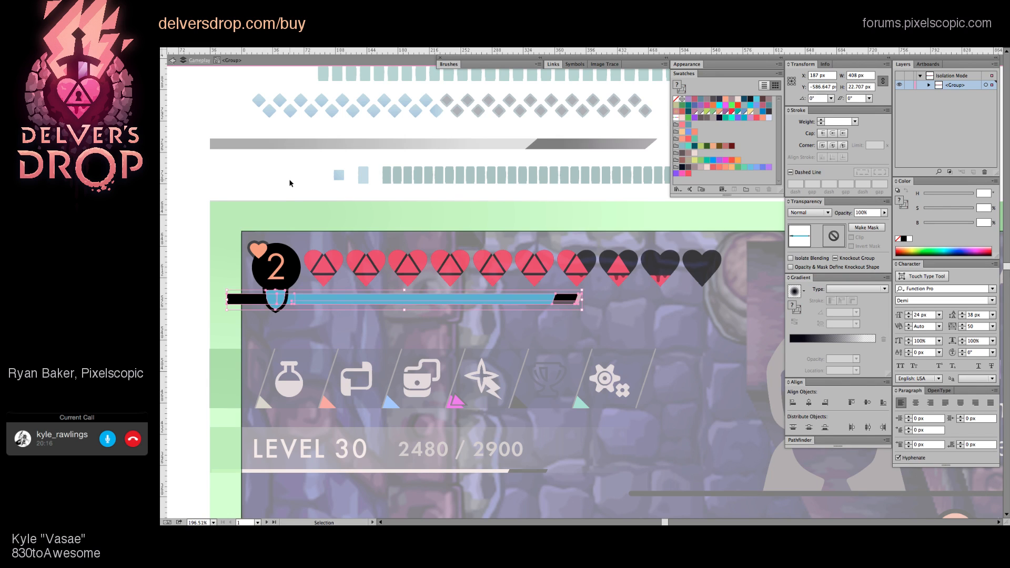
{"action": "left_click", "coordinate": [290, 183]}
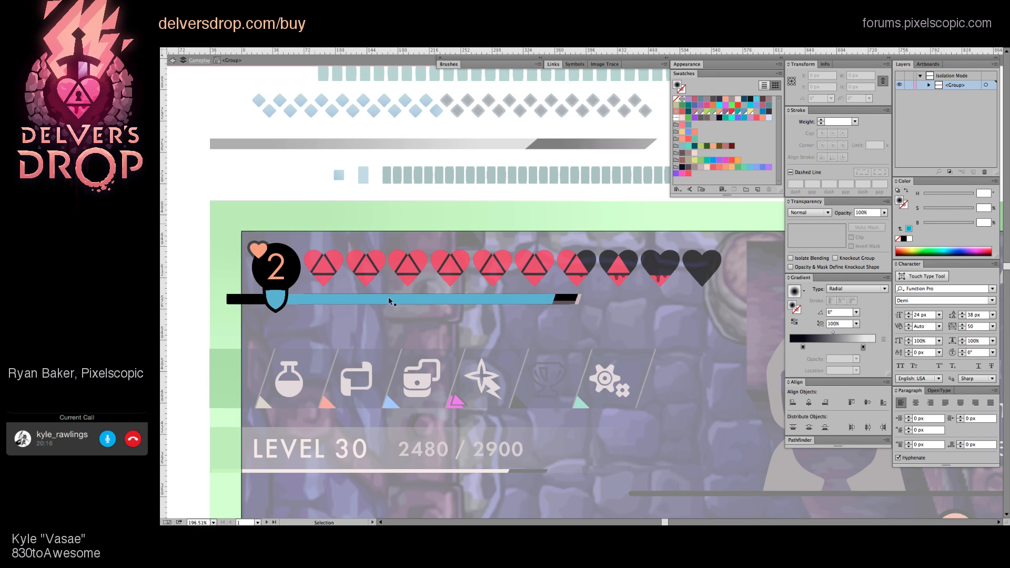
{"action": "left_click", "coordinate": [341, 304]}
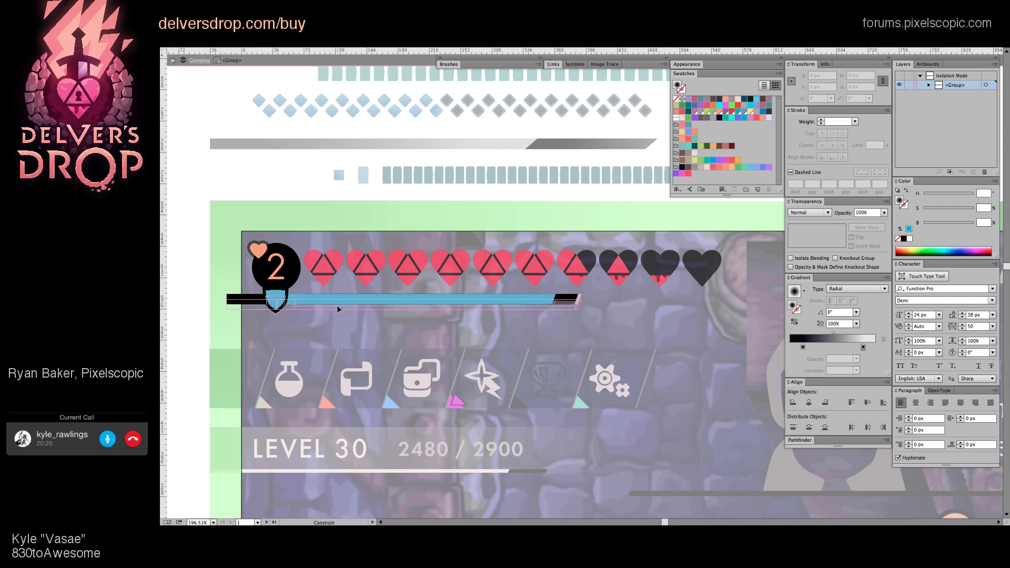
{"action": "key", "text": "shift+Down"}
Step: Inspect the numeral in the heart counter and compare the shield bar with the wider HUD
{"action": "key", "text": "a"}
{"action": "left_click", "coordinate": [276, 268]}
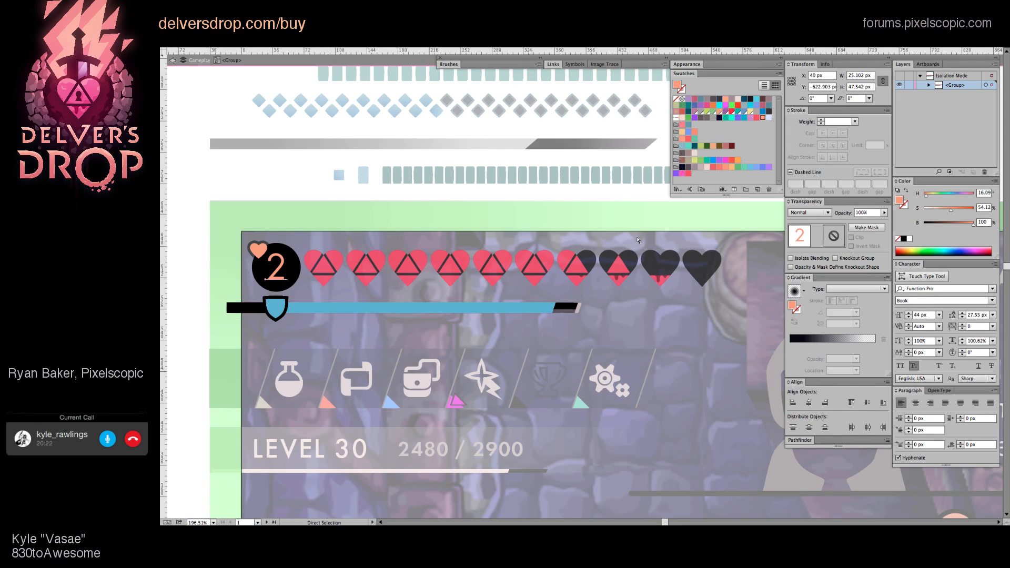
{"action": "left_click", "coordinate": [288, 174]}
{"action": "scroll", "coordinate": [315, 232], "scroll_direction": "down", "scroll_amount": 3}
{"action": "left_click_drag", "start_coordinate": [495, 319], "coordinate": [397, 263]}
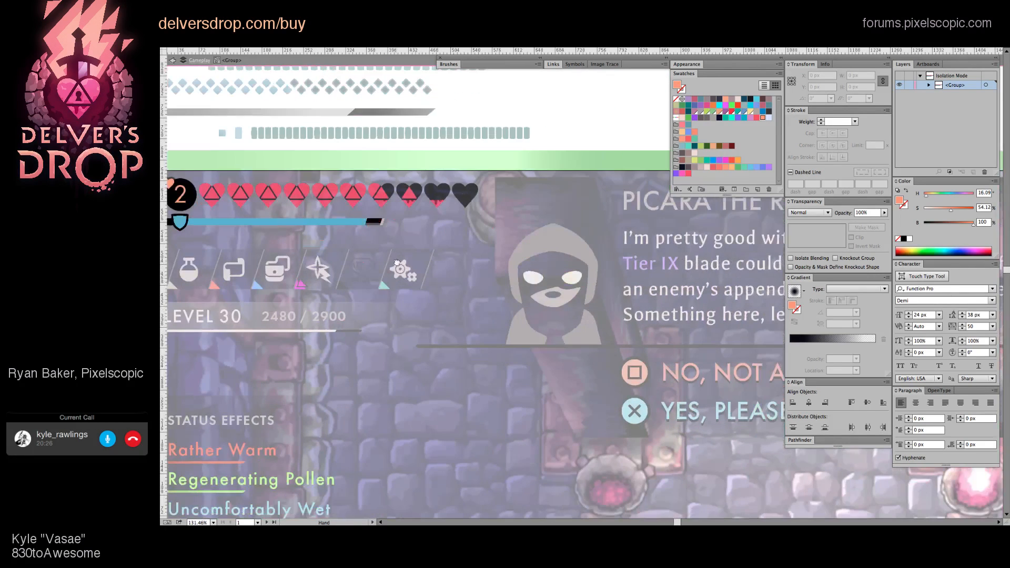
{"action": "scroll", "coordinate": [364, 269], "scroll_direction": "left", "scroll_amount": 5}
{"action": "scroll", "coordinate": [364, 269], "scroll_direction": "up", "scroll_amount": 2}
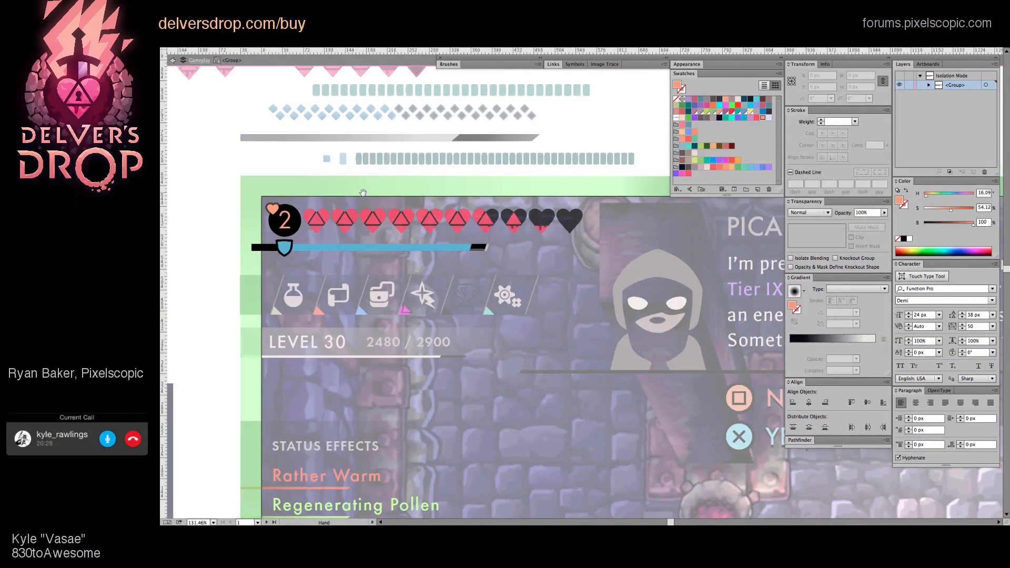
{"action": "key", "text": "z"}
{"action": "left_click", "coordinate": [368, 221]}
{"action": "left_click", "coordinate": [493, 263]}
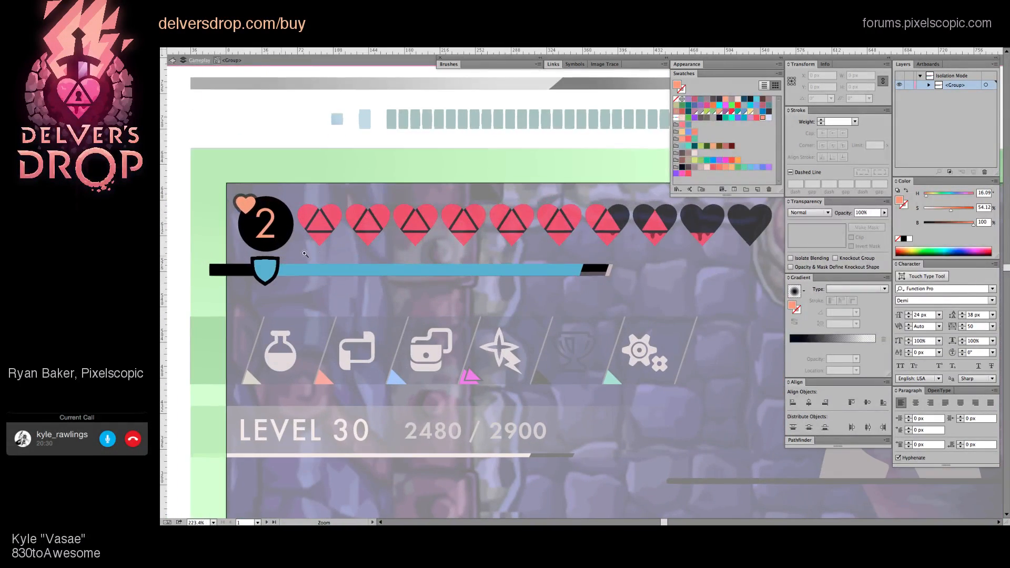
Step: Raise the upper edge of the shield bar's blue fill and black and mauve backing, making it about 14.5 px tall
{"action": "left_click", "coordinate": [295, 240]}
{"action": "scroll", "coordinate": [658, 284], "scroll_direction": "right", "scroll_amount": 10}
{"action": "scroll", "coordinate": [657, 284], "scroll_direction": "down", "scroll_amount": 2}
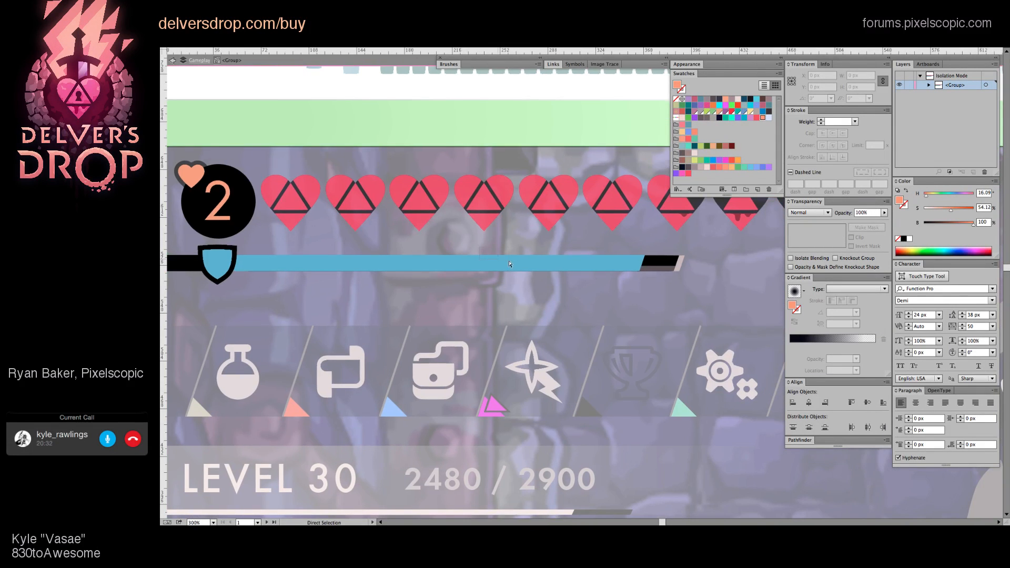
{"action": "left_click", "coordinate": [696, 260]}
{"action": "scroll", "coordinate": [391, 266], "scroll_direction": "left", "scroll_amount": 7}
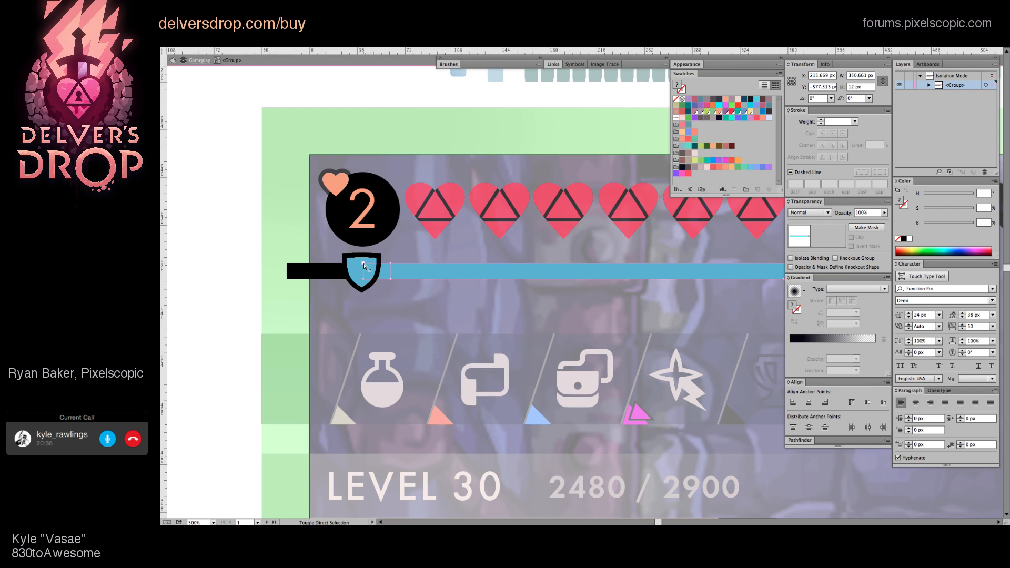
{"action": "scroll", "coordinate": [506, 284], "scroll_direction": "right", "scroll_amount": 6}
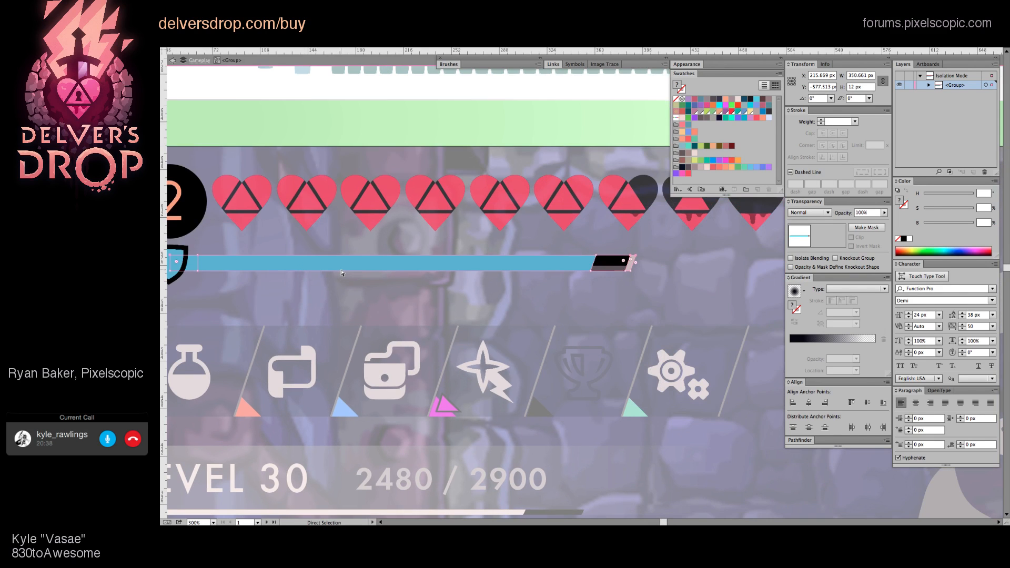
{"action": "left_click_drag", "start_coordinate": [341, 271], "coordinate": [348, 270]}
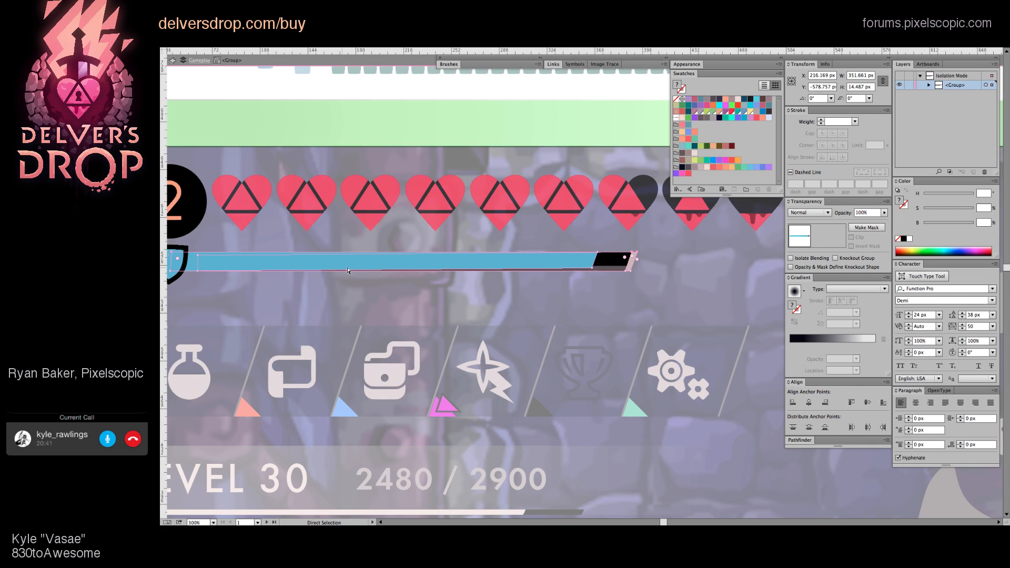
Step: Adjust the lower corner at the blue fill's slanted end so the fill is 15 px tall
{"action": "left_click", "coordinate": [592, 269]}
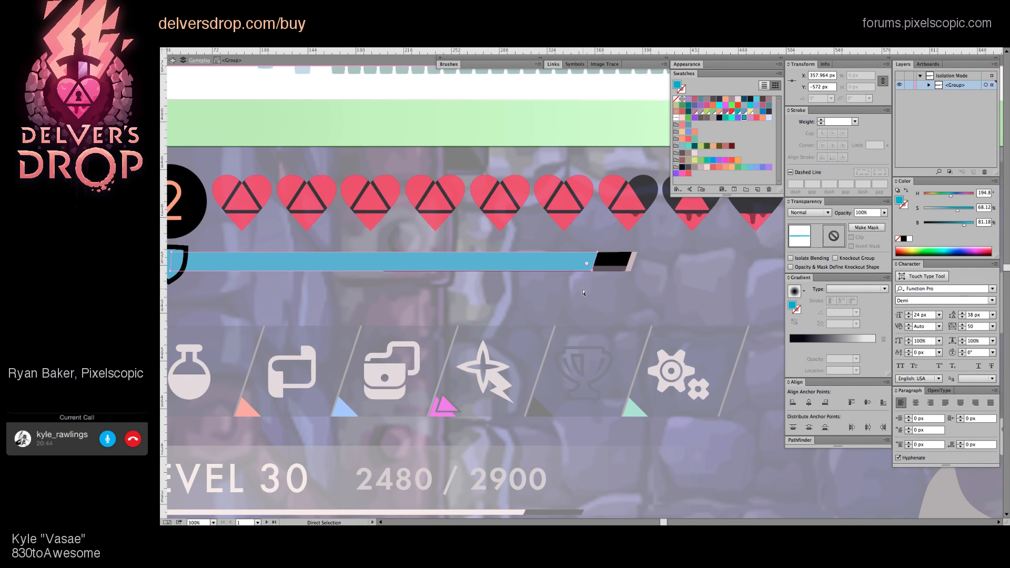
{"action": "left_click", "coordinate": [580, 293]}
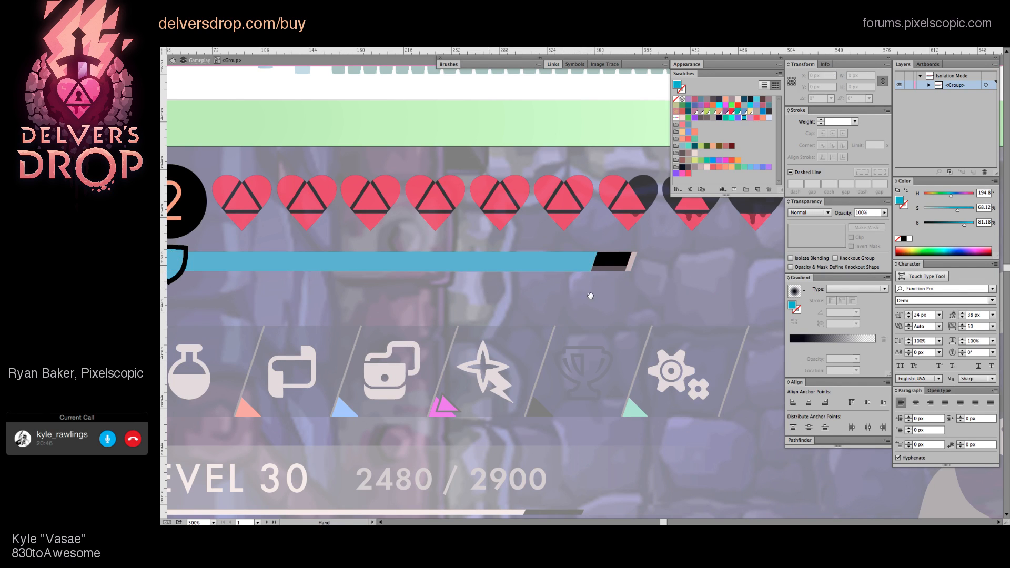
{"action": "scroll", "coordinate": [306, 273], "scroll_direction": "left", "scroll_amount": 2}
{"action": "left_click", "coordinate": [232, 259]}
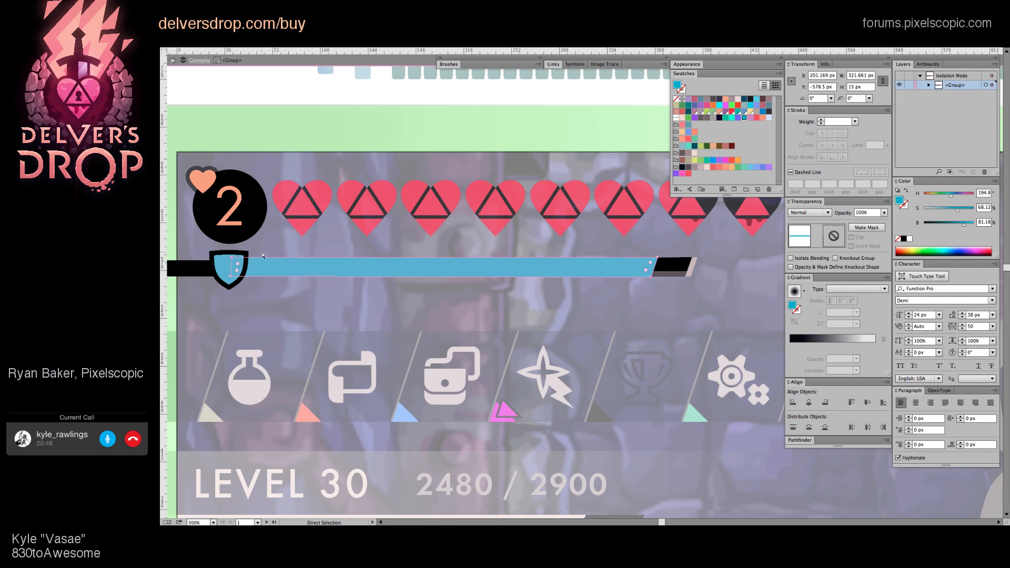
{"action": "left_click", "coordinate": [517, 285]}
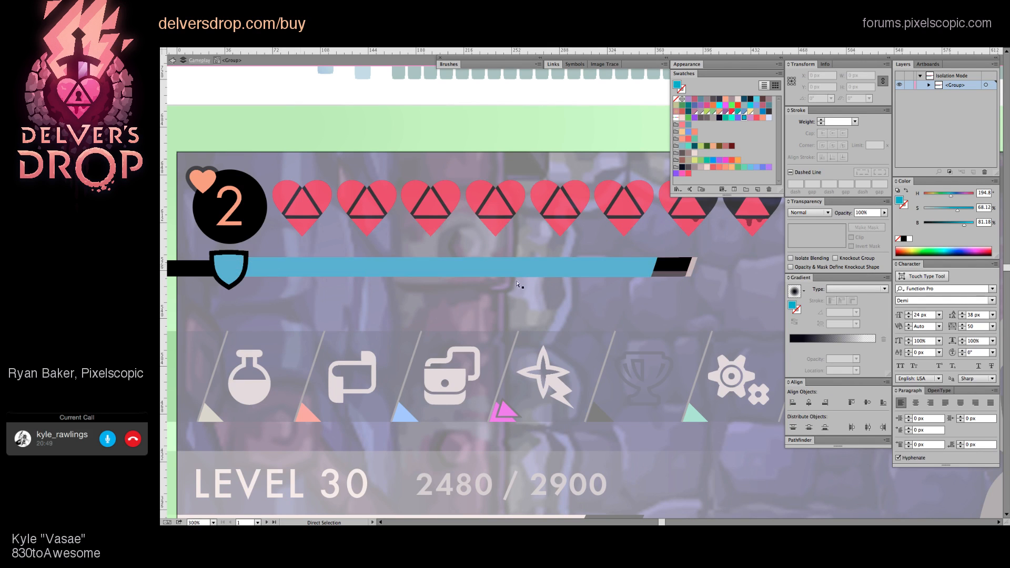
Step: Align the black backing's upper inner corner at X 61 px, Y -586 px and check the black segment before the shield
{"action": "left_click", "coordinate": [674, 267]}
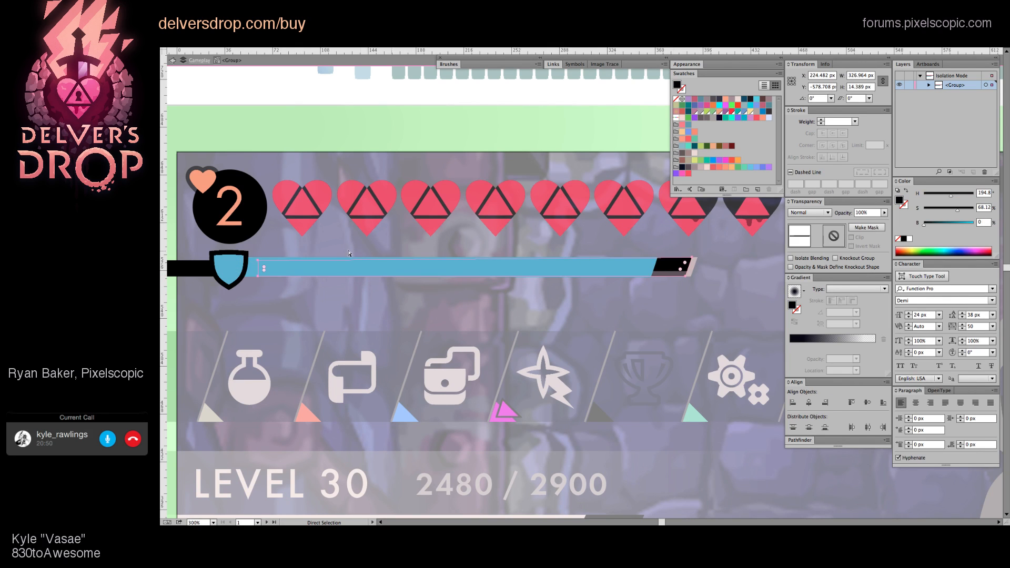
{"action": "left_click", "coordinate": [256, 277]}
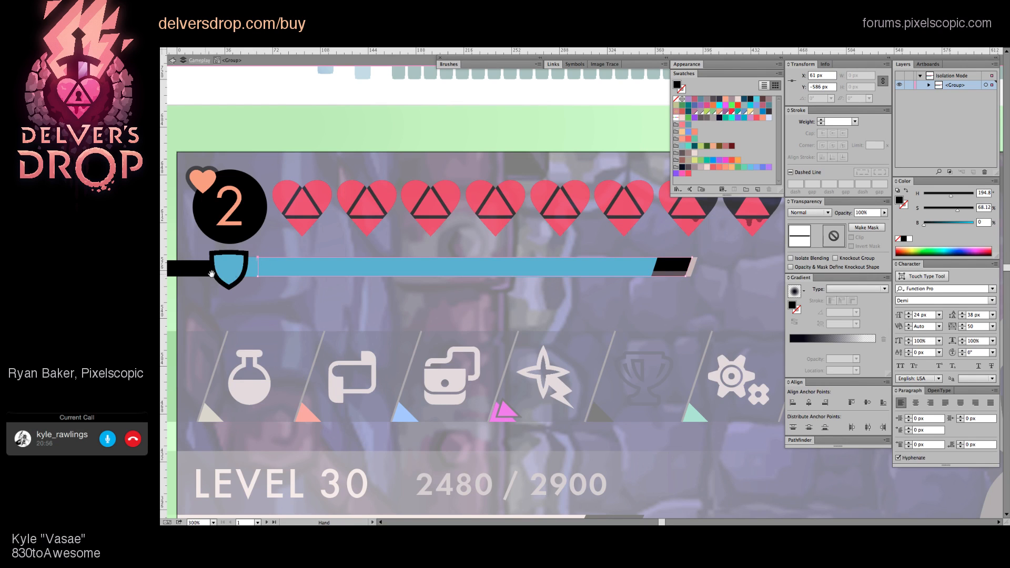
{"action": "left_click_drag", "start_coordinate": [212, 276], "coordinate": [249, 283]}
{"action": "left_click", "coordinate": [230, 272]}
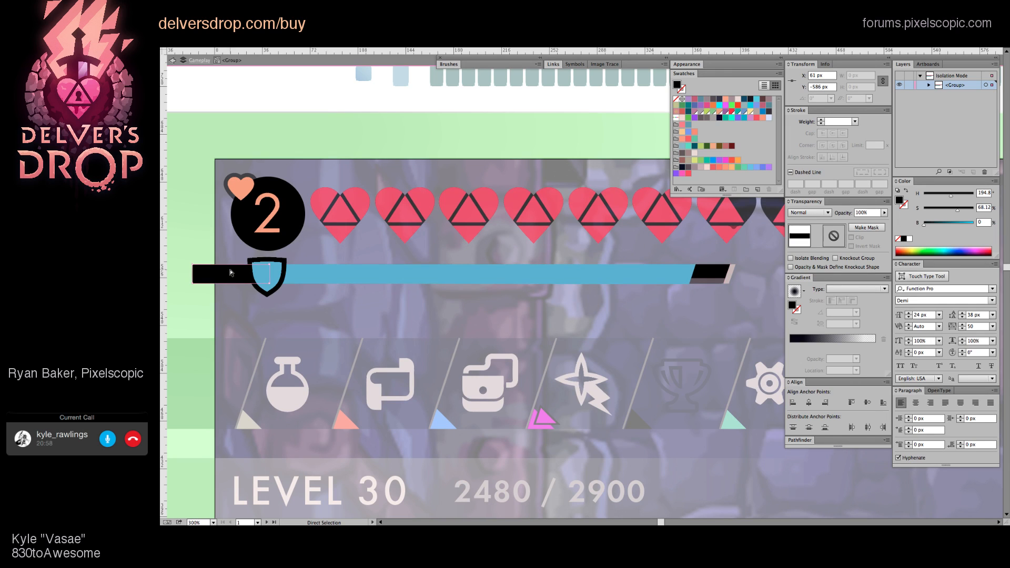
{"action": "left_click", "coordinate": [231, 272]}
{"action": "left_click", "coordinate": [342, 318]}
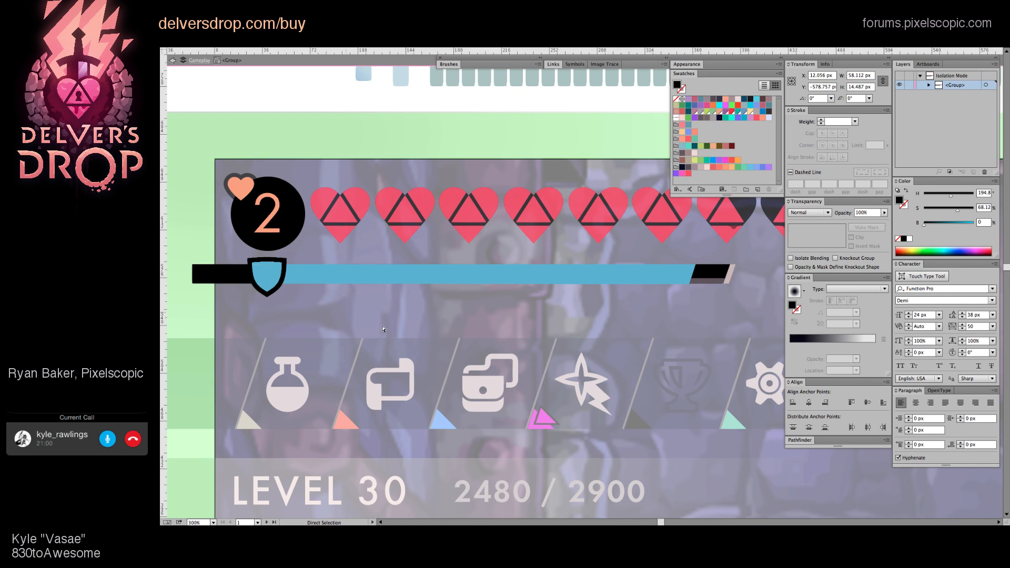
Step: Select the whole shield bar group to check it, and leave isolation to return to the full mockup
{"action": "left_click_drag", "start_coordinate": [401, 314], "coordinate": [390, 318]}
{"action": "scroll", "coordinate": [638, 312], "scroll_direction": "down", "scroll_amount": 4}
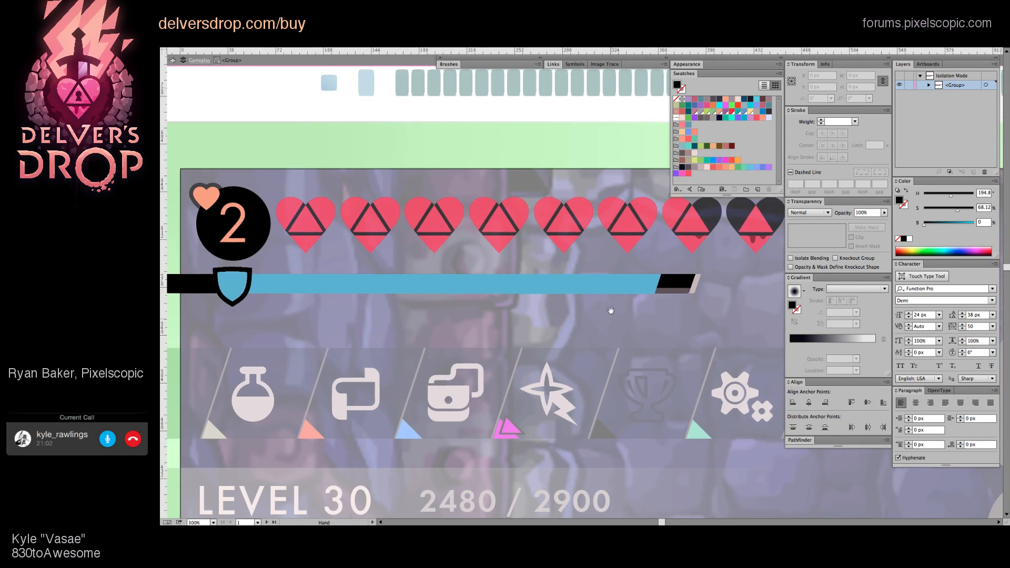
{"action": "key", "text": "Escape"}
{"action": "double_click", "coordinate": [455, 295]}
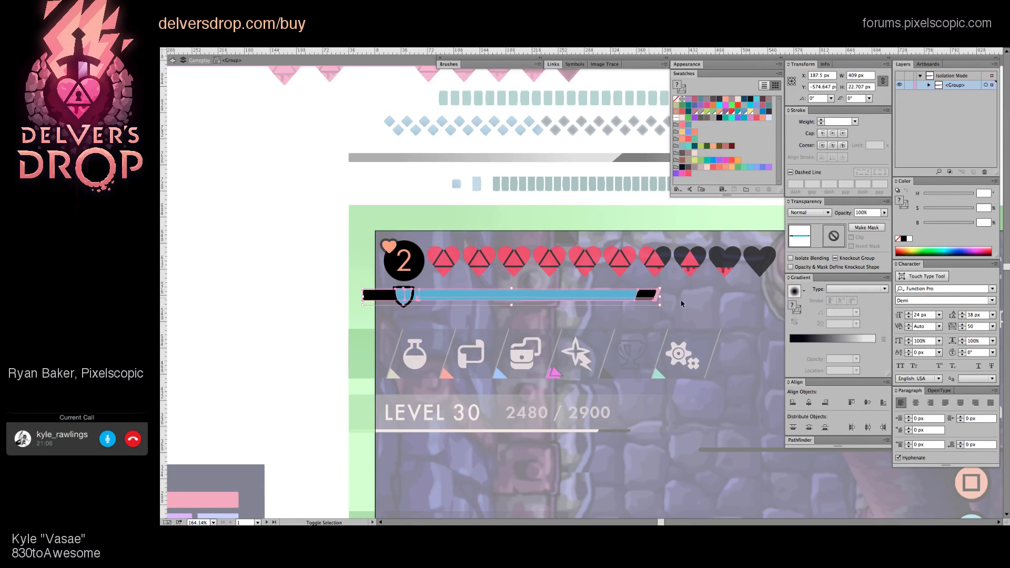
{"action": "key", "text": "Escape"}
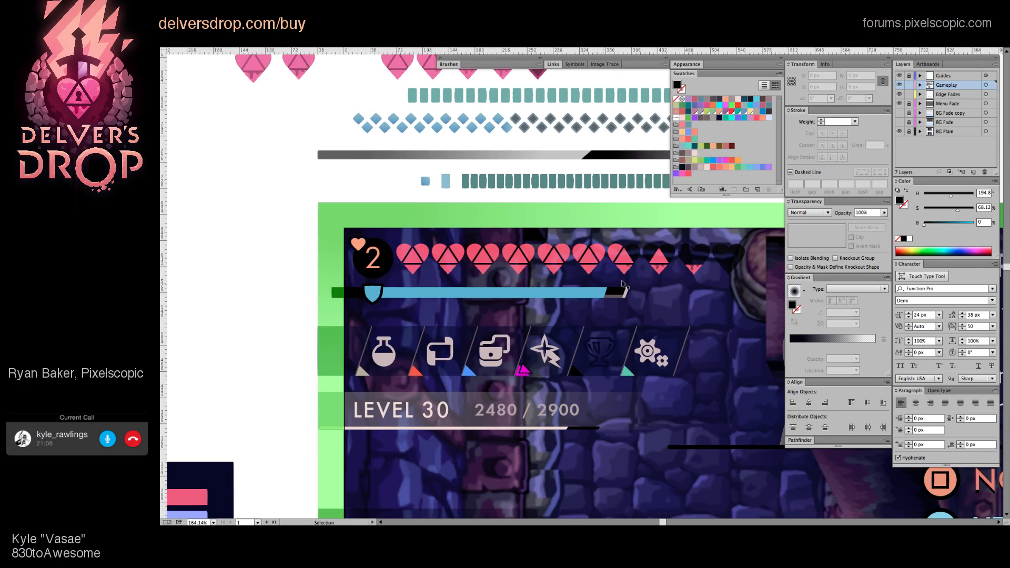
Step: Isolate the shield bar group and lower the mauve strip to Y -571 px, flush with the blue fill's lower edge
{"action": "left_click_drag", "start_coordinate": [643, 291], "coordinate": [777, 283]}
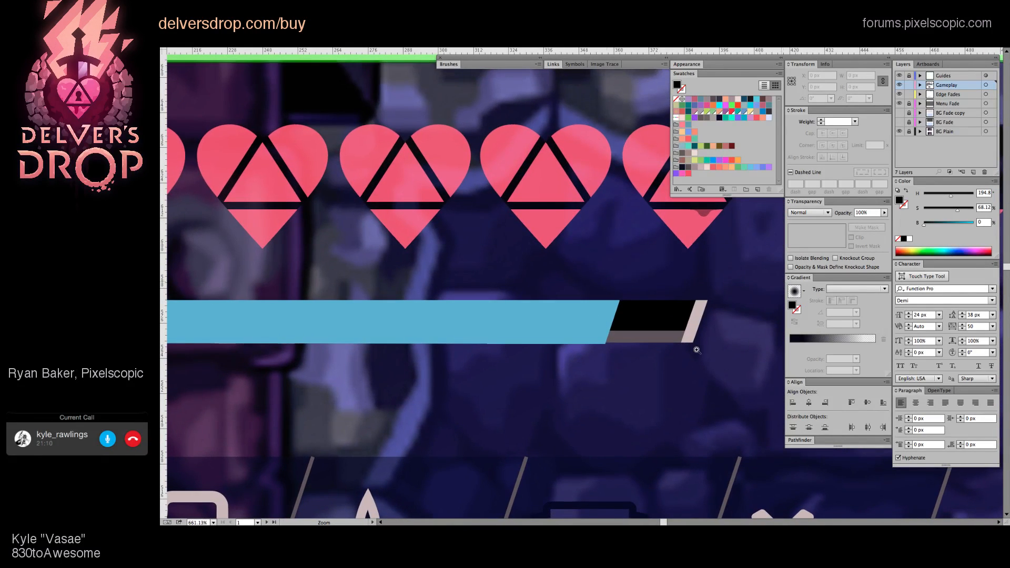
{"action": "left_click", "coordinate": [608, 352]}
{"action": "mouse_move", "coordinate": [607, 259]}
{"action": "left_mouse_down"}
{"action": "mouse_move", "coordinate": [672, 260]}
{"action": "mouse_move", "coordinate": [531, 295]}
{"action": "mouse_move", "coordinate": [522, 329]}
{"action": "left_mouse_up"}
{"action": "double_click", "coordinate": [631, 255]}
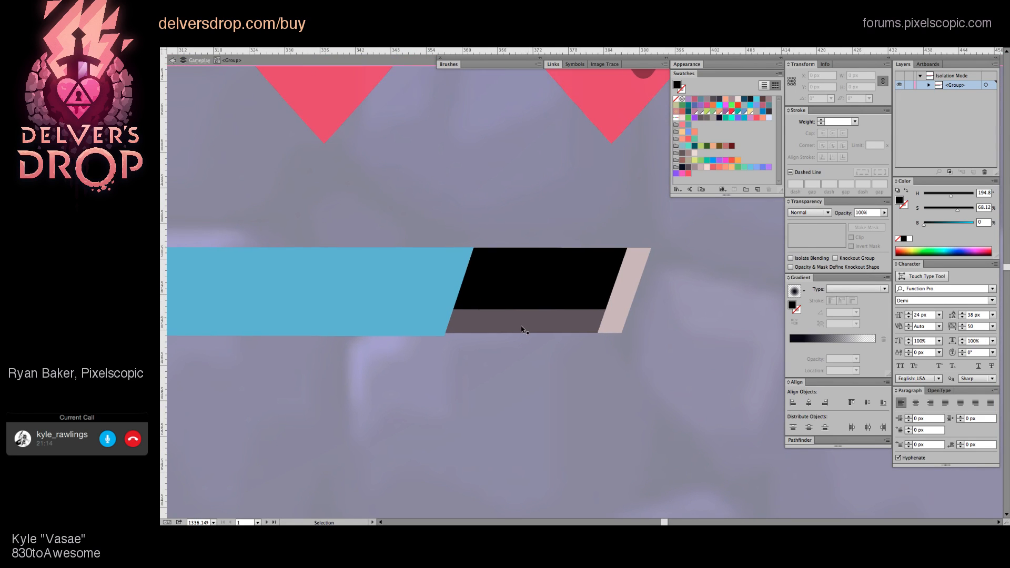
{"action": "left_click", "coordinate": [524, 327]}
{"action": "double_click", "coordinate": [531, 323]}
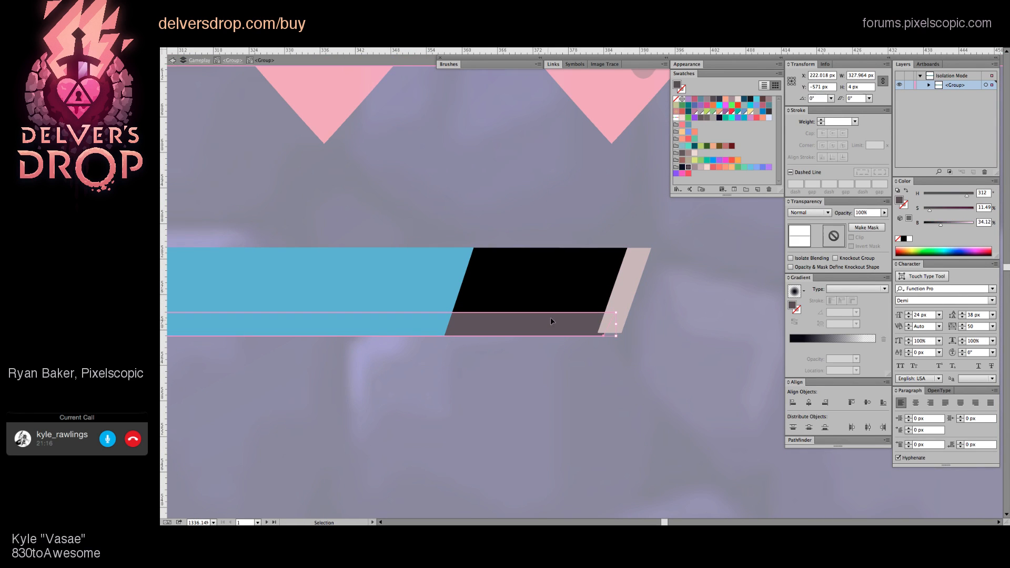
Step: Stretch the light slanted end cap upward to 15 px tall so it matches the blue fill
{"action": "key", "text": "a"}
{"action": "left_click", "coordinate": [612, 338]}
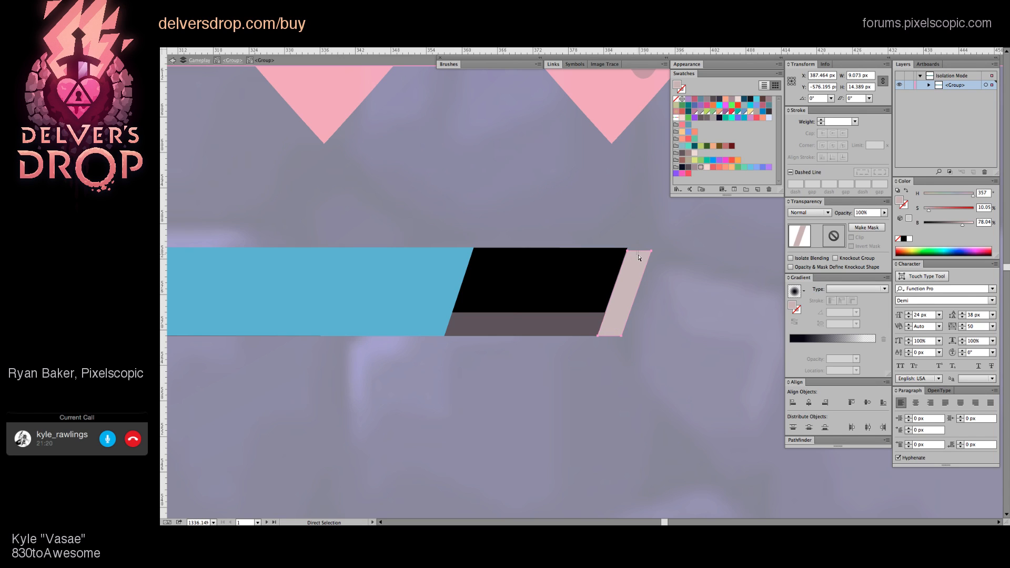
{"action": "left_click_drag", "start_coordinate": [640, 259], "coordinate": [640, 257]}
Step: Check the black backing's edges against the blue fill's slanted end
{"action": "left_click", "coordinate": [577, 254]}
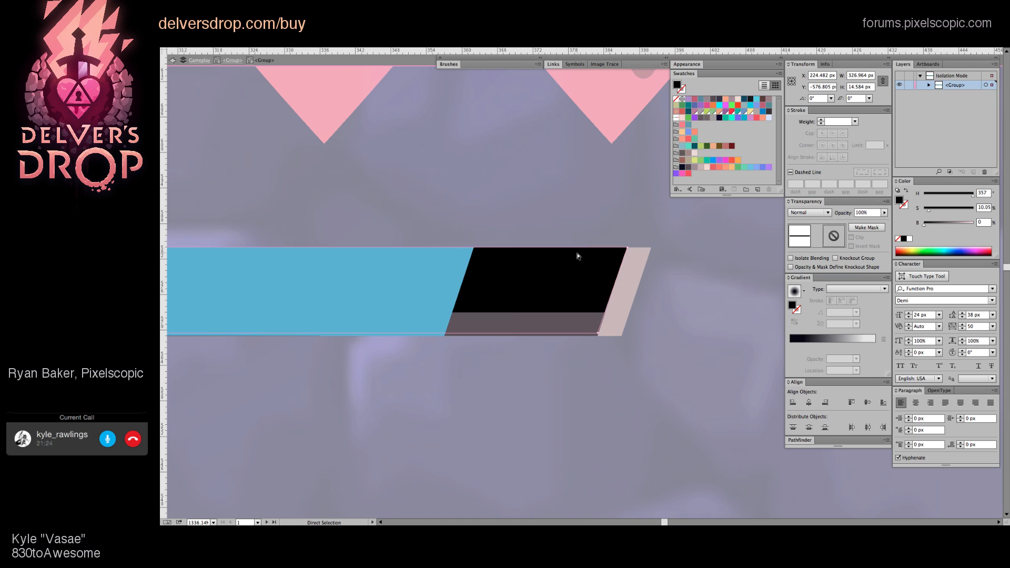
{"action": "key", "text": "Up"}
{"action": "key", "text": "Down"}
{"action": "key", "text": "super+shift+a"}
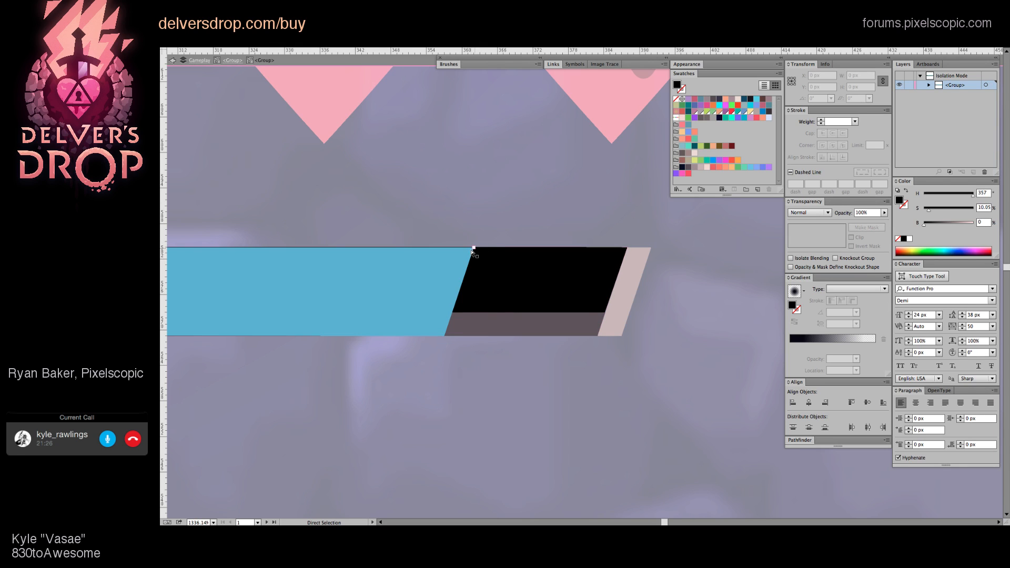
{"action": "left_click", "coordinate": [472, 248]}
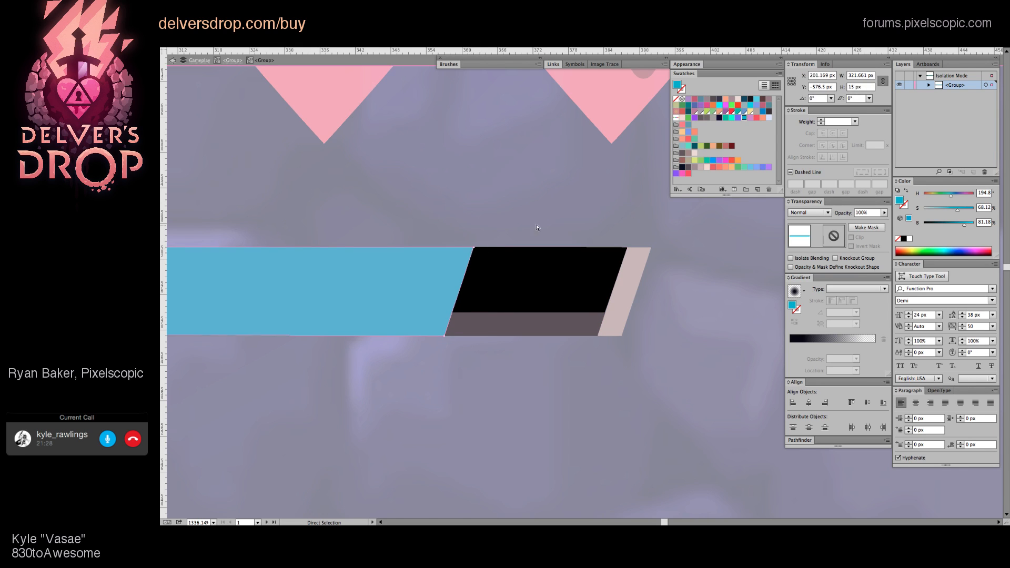
{"action": "key", "text": "super+shift+a"}
{"action": "key", "text": "super+equal"}
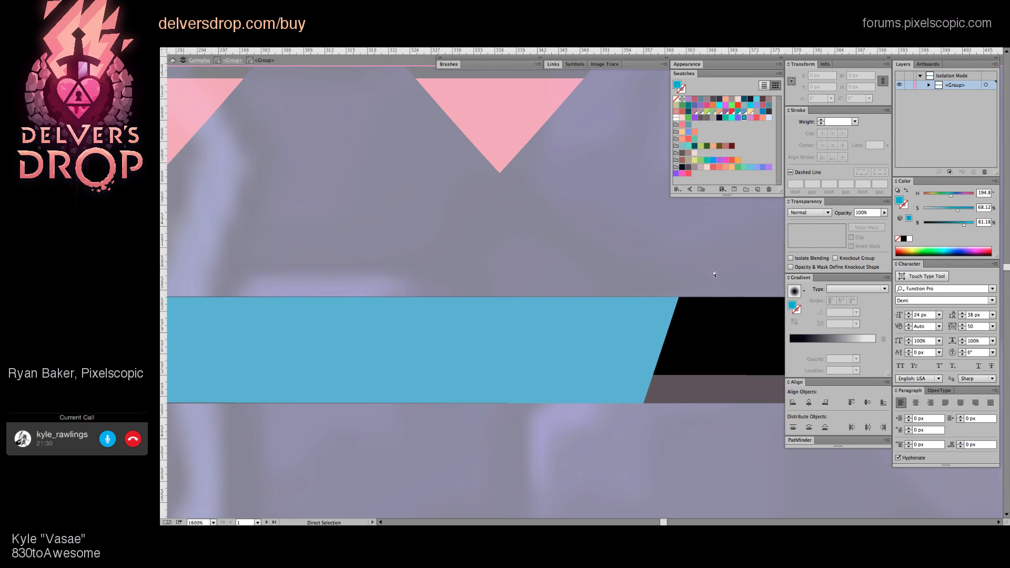
{"action": "left_click", "coordinate": [674, 318]}
{"action": "scroll", "coordinate": [437, 318], "scroll_direction": "down", "scroll_amount": 6}
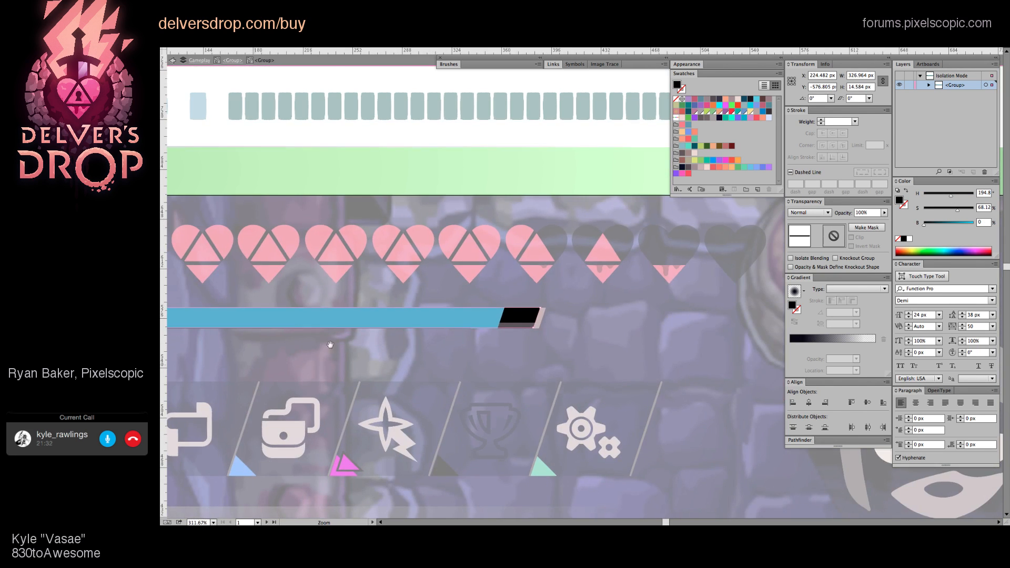
Step: Adjust the mauve strip's lower inner corner beside the shield to line up with the blue fill's lower edge
{"action": "left_click", "coordinate": [382, 383]}
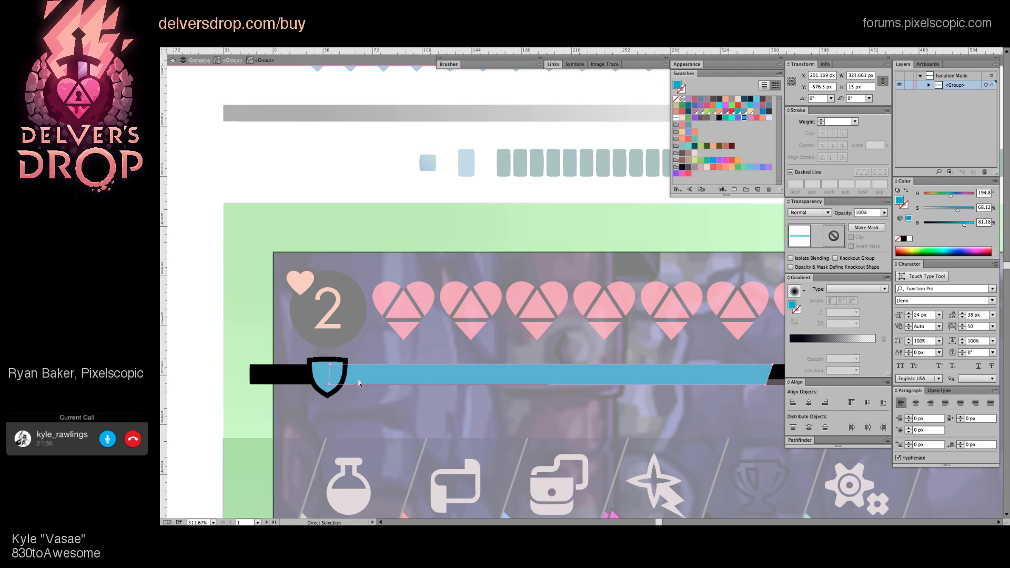
{"action": "left_click", "coordinate": [360, 381], "text": "shift"}
{"action": "left_click", "coordinate": [335, 376], "text": "shift"}
{"action": "left_click_drag", "start_coordinate": [346, 385], "coordinate": [486, 377]}
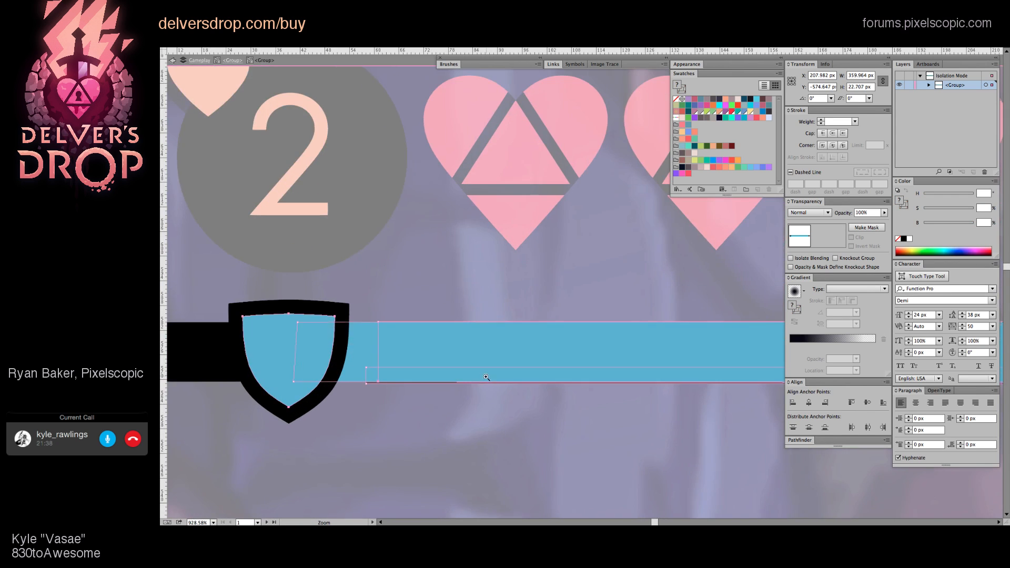
{"action": "left_click", "coordinate": [377, 390]}
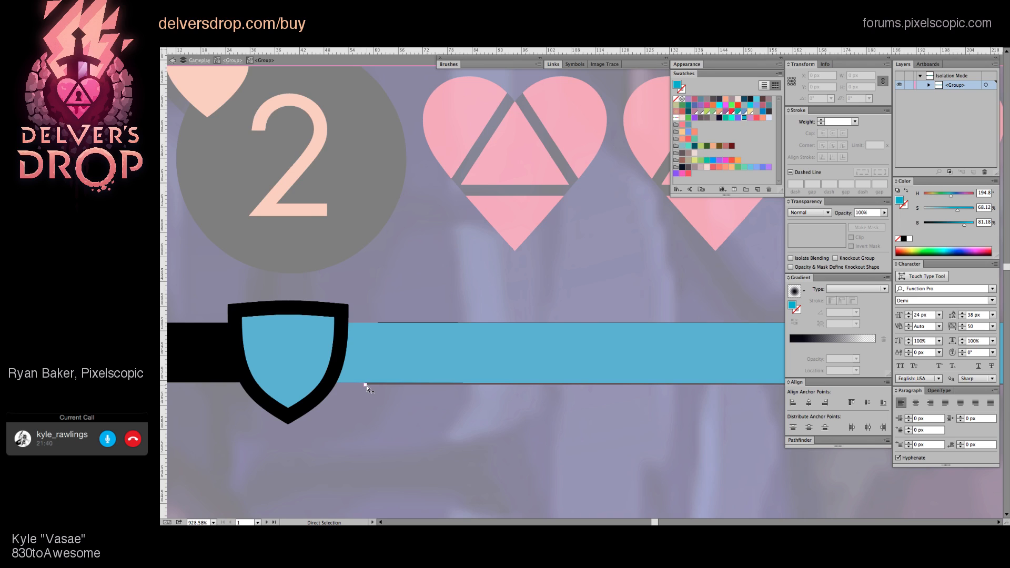
{"action": "left_click", "coordinate": [365, 385]}
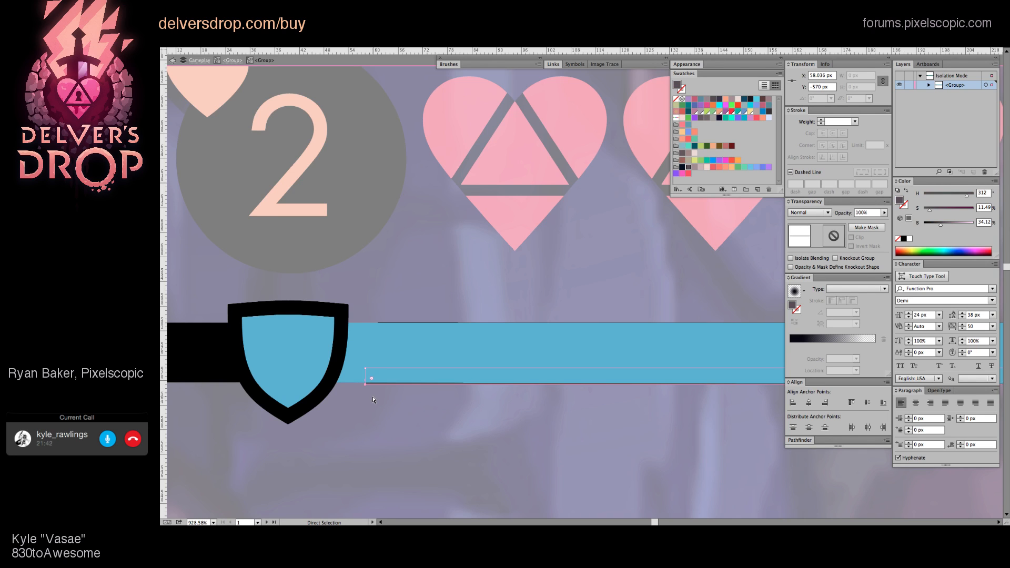
{"action": "key", "text": "Up"}
Step: Align the blue fill's lower inner corner at Y -569 px and the black backing's upper inner corner at X 61 px, Y -584 px
{"action": "left_click", "coordinate": [355, 384]}
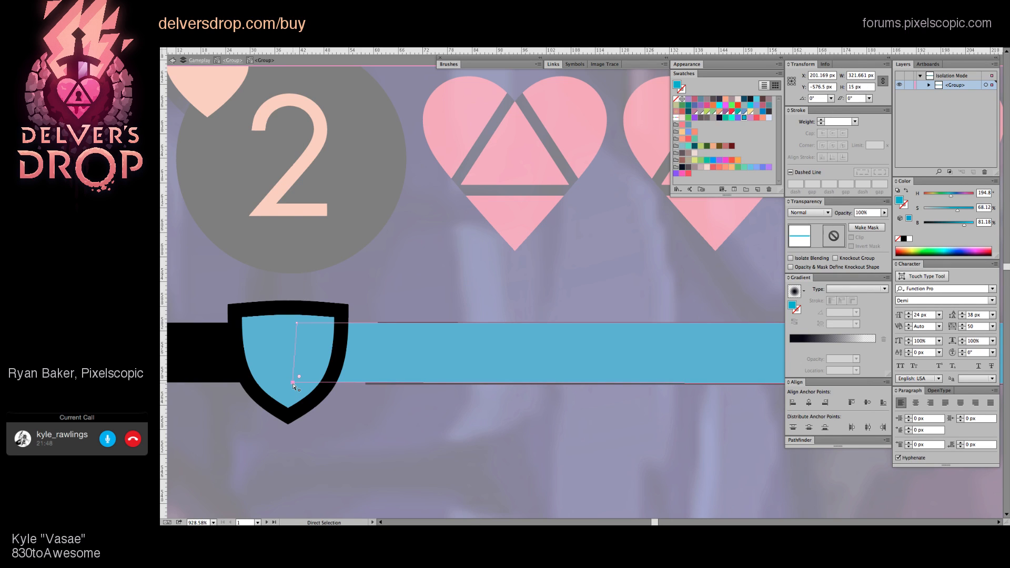
{"action": "left_click", "coordinate": [335, 384]}
{"action": "left_click", "coordinate": [300, 327]}
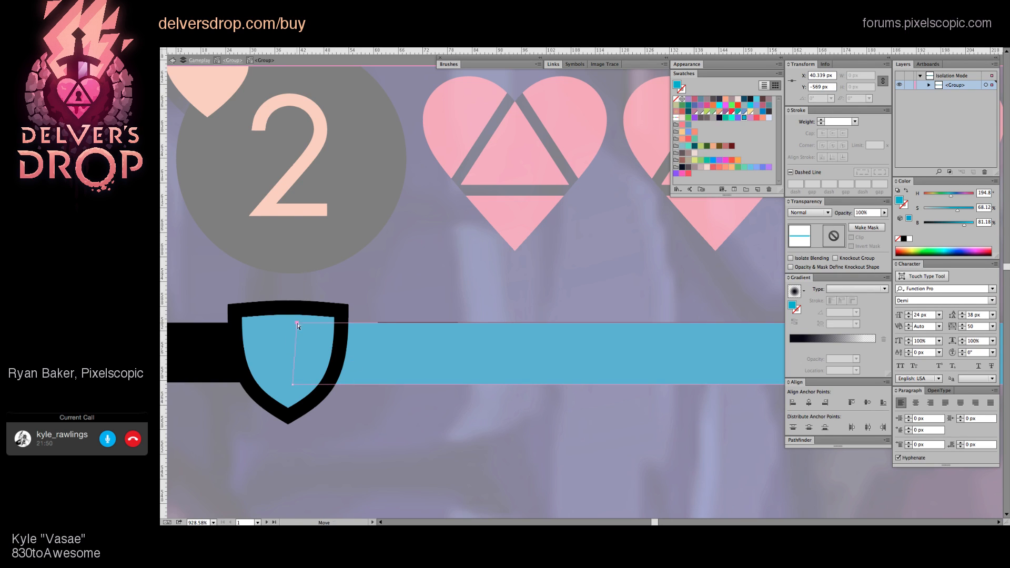
{"action": "left_click", "coordinate": [377, 323], "text": "shift"}
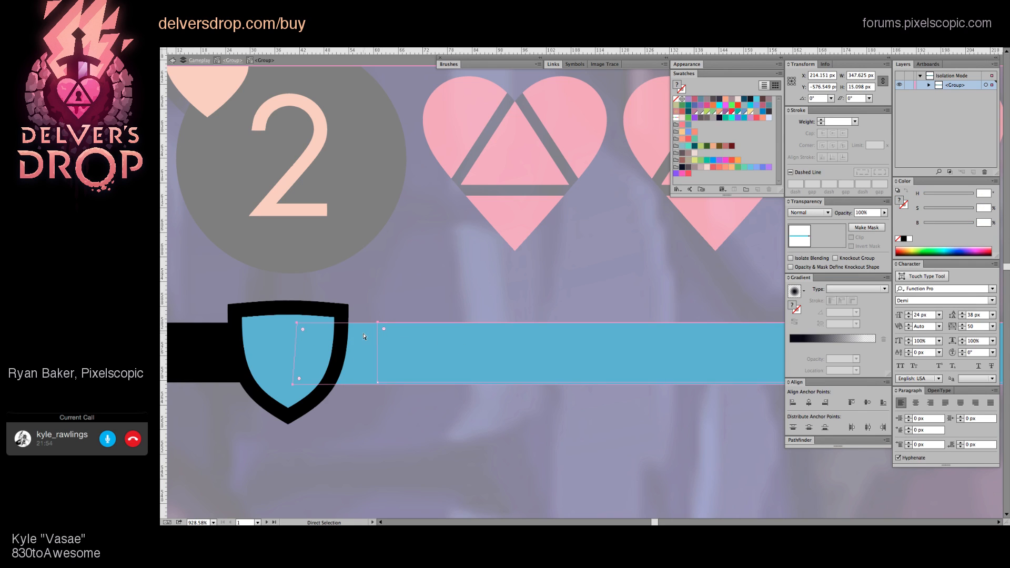
{"action": "left_click", "coordinate": [369, 332]}
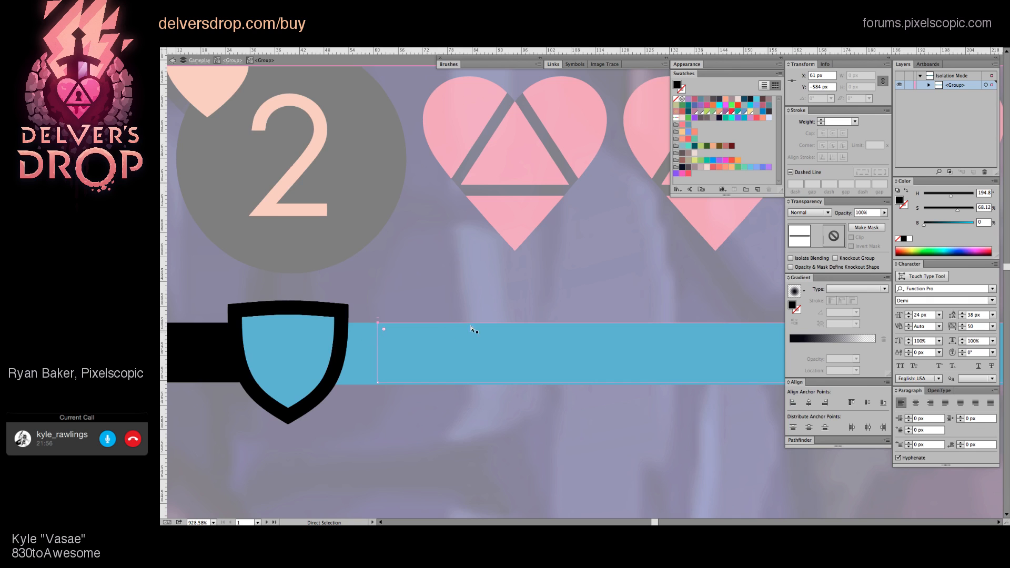
Step: Inspect the shield bar's edges from the shield to the slanted end, and leave isolation to view it in the mockup
{"action": "scroll", "coordinate": [474, 330], "scroll_direction": "right", "scroll_amount": 5}
{"action": "key", "text": "super+shift+a"}
{"action": "scroll", "coordinate": [566, 372], "scroll_direction": "right", "scroll_amount": 2}
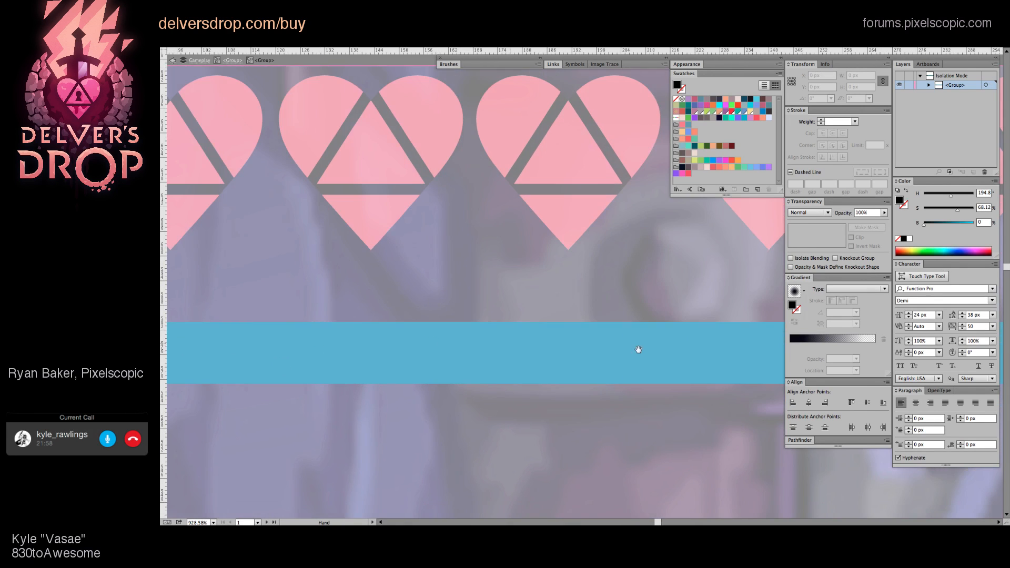
{"action": "scroll", "coordinate": [638, 350], "scroll_direction": "right", "scroll_amount": 8}
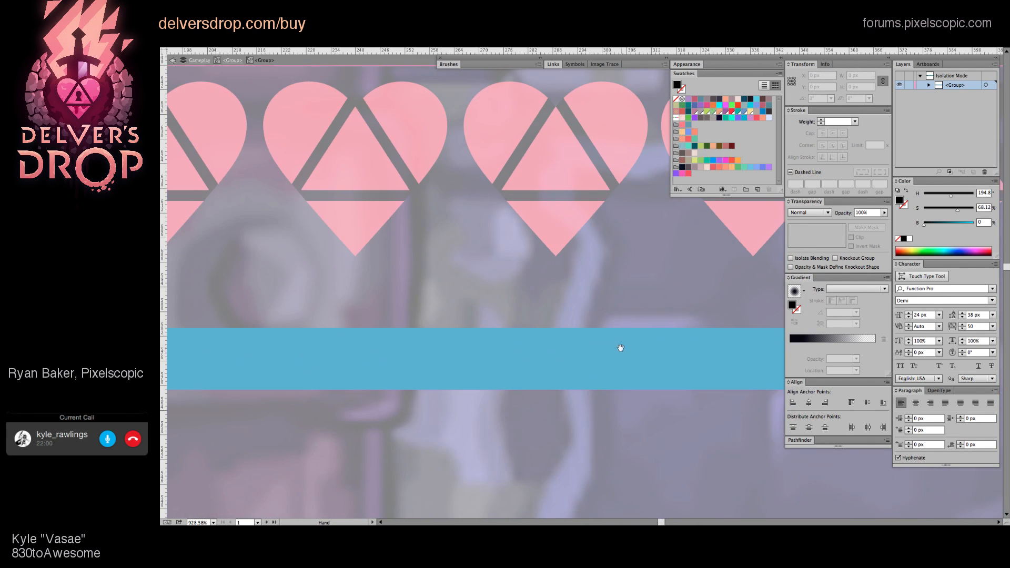
{"action": "scroll", "coordinate": [621, 347], "scroll_direction": "right", "scroll_amount": 8}
{"action": "key", "text": "z"}
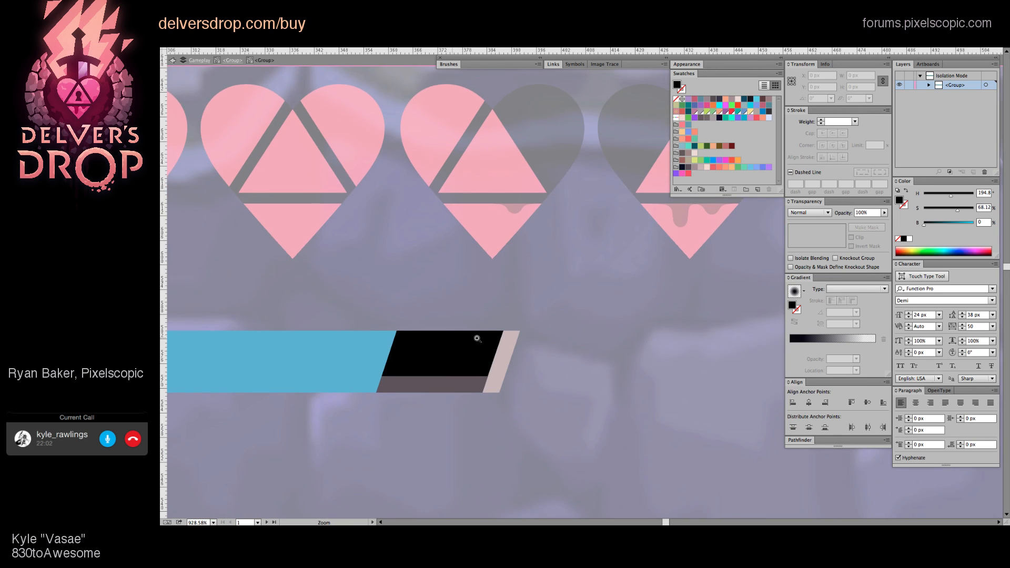
{"action": "left_click_drag", "start_coordinate": [477, 338], "coordinate": [340, 388]}
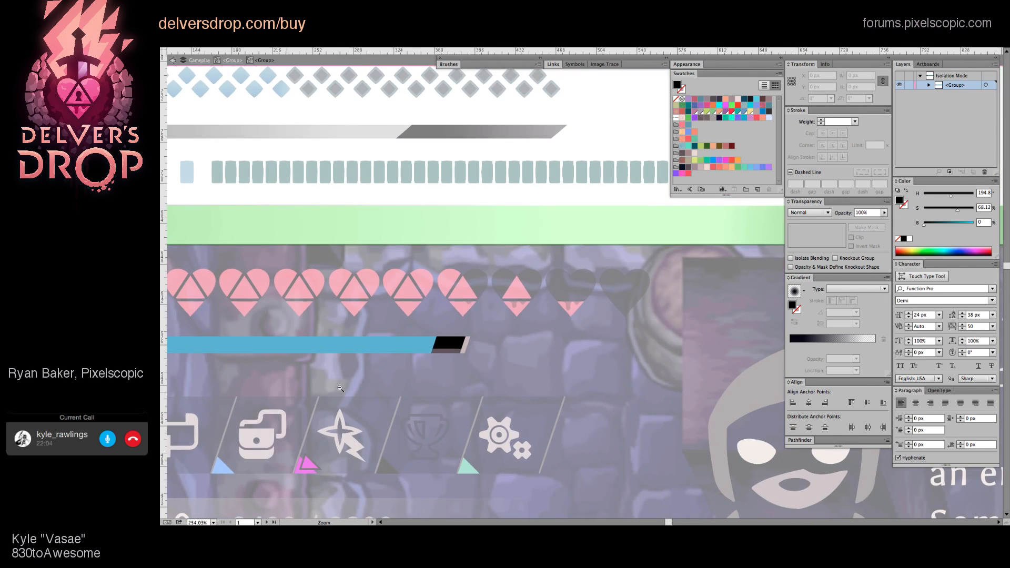
{"action": "key", "text": "Escape"}
{"action": "left_click_drag", "start_coordinate": [401, 375], "coordinate": [550, 338]}
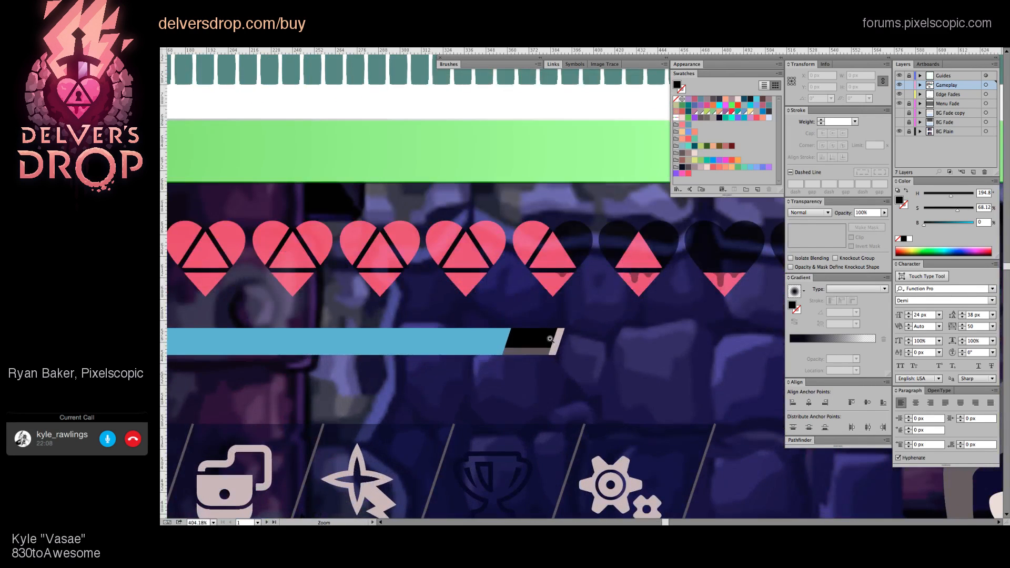
Step: Try the shield bar without its light slanted end cap, and undo the removal
{"action": "key", "text": "a"}
{"action": "left_click", "coordinate": [556, 341]}
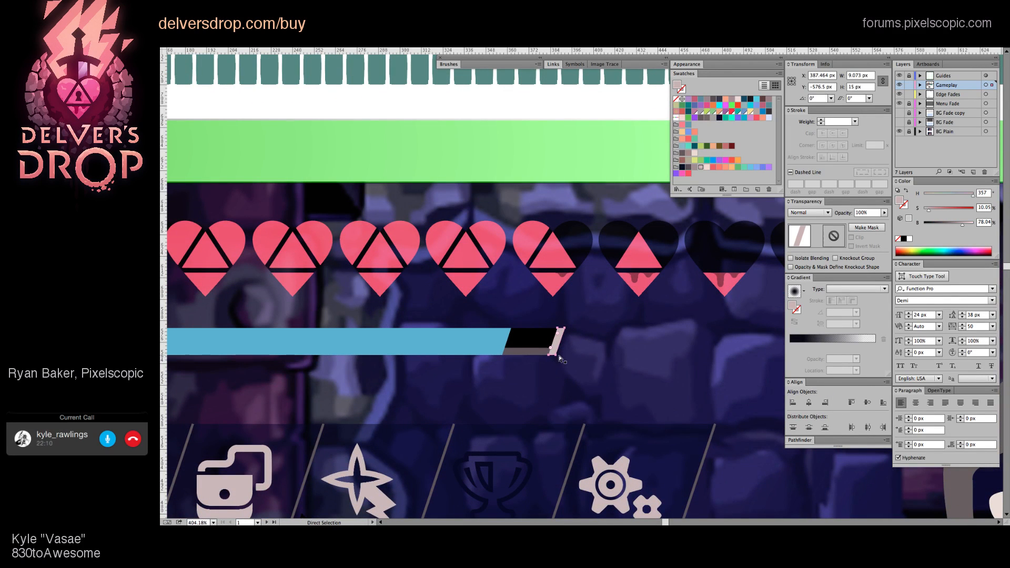
{"action": "left_click", "coordinate": [563, 358]}
{"action": "key", "text": "z"}
{"action": "left_click_drag", "start_coordinate": [579, 353], "coordinate": [473, 402]}
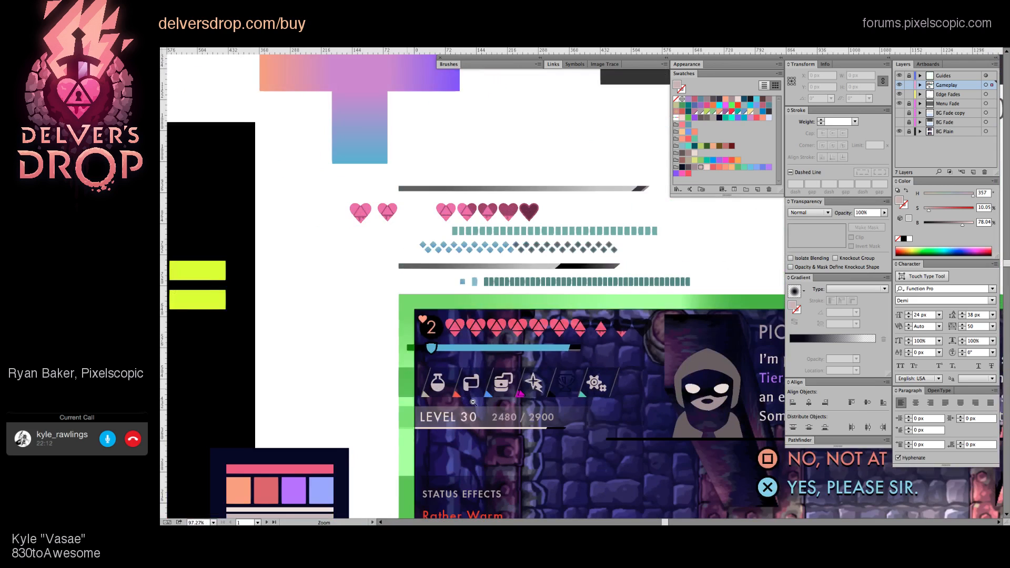
{"action": "key", "text": "ctrl+z"}
{"action": "left_click", "coordinate": [615, 354]}
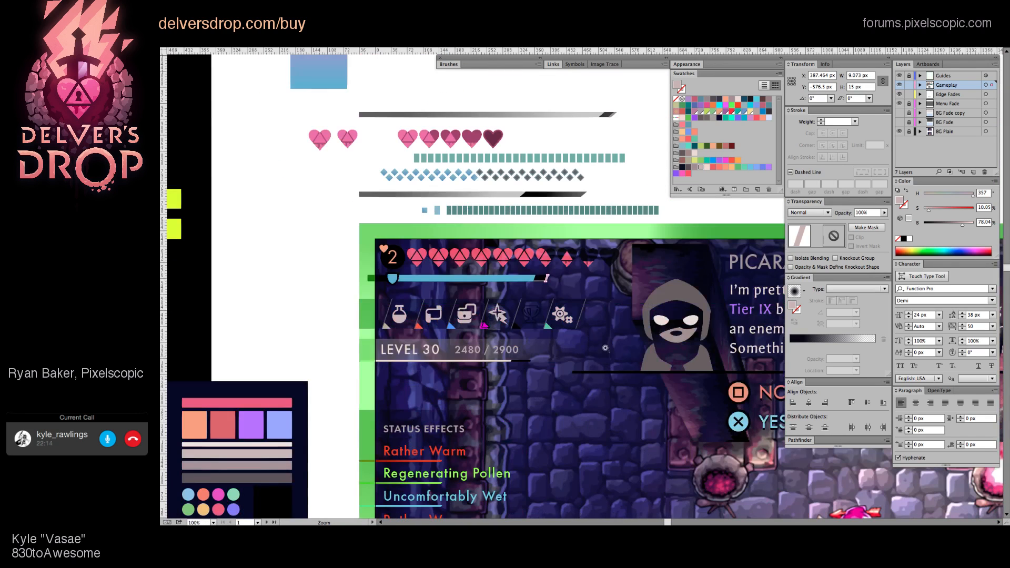
Step: Move the mauve strip to the upper edge of the shield bar's black segment, at X 226.018 px, Y -582 px
{"action": "left_click", "coordinate": [547, 277]}
{"action": "left_click_drag", "start_coordinate": [560, 289], "coordinate": [575, 345]}
{"action": "left_click_drag", "start_coordinate": [514, 318], "coordinate": [666, 339]}
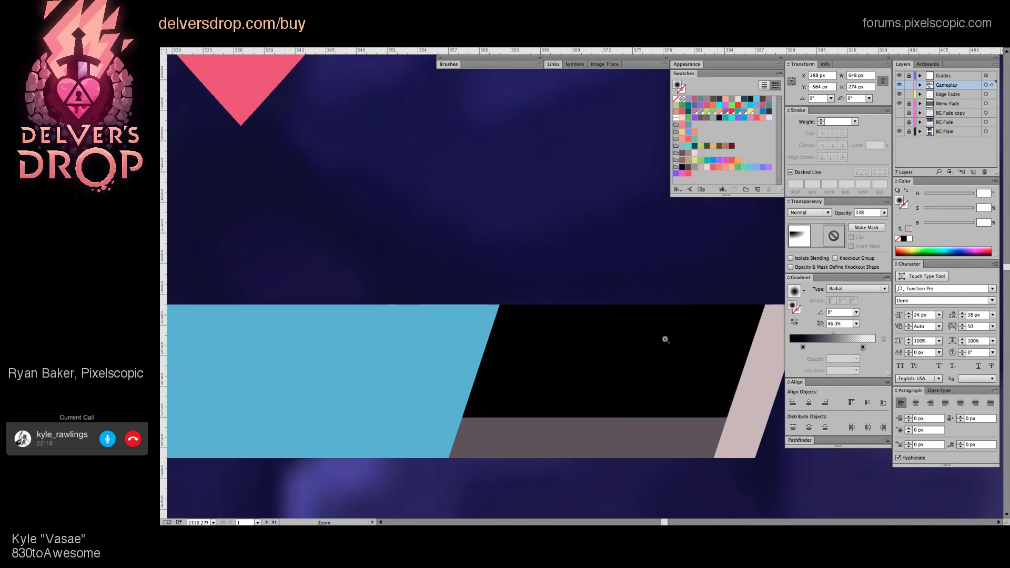
{"action": "left_click", "coordinate": [505, 428]}
{"action": "scroll", "coordinate": [476, 428], "scroll_direction": "right", "scroll_amount": 5}
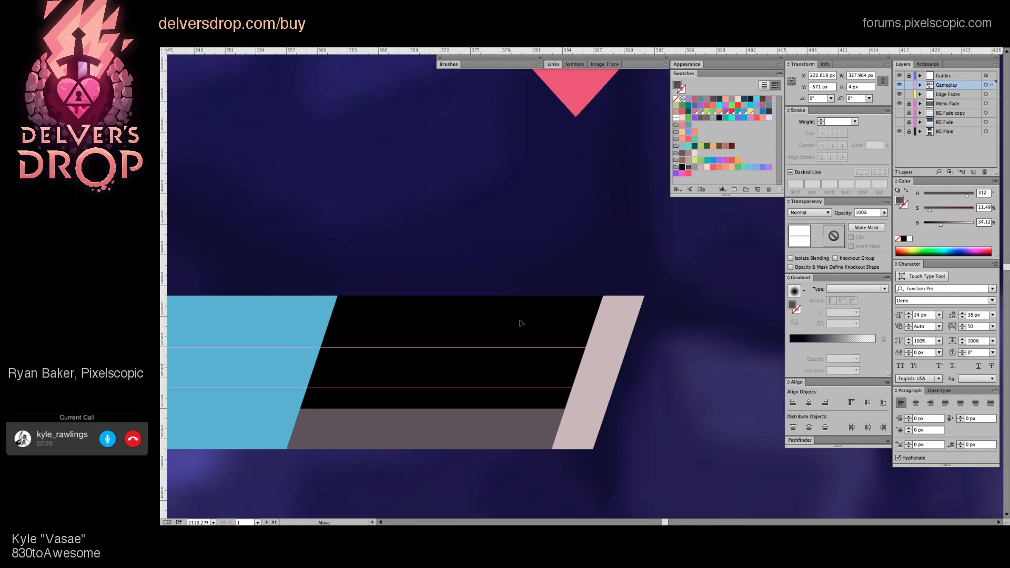
{"action": "mouse_move", "coordinate": [520, 320]}
{"action": "left_mouse_down"}
{"action": "mouse_move", "coordinate": [525, 310]}
{"action": "mouse_move", "coordinate": [524, 318]}
{"action": "left_mouse_up"}
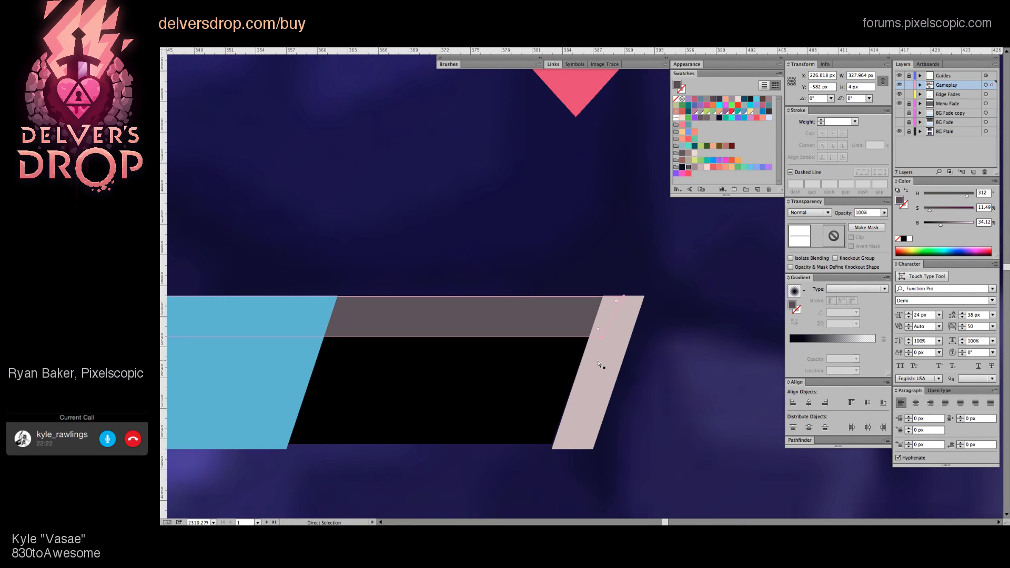
Step: Recolour the light slanted end cap with the mauve sampled from the strip, and review the bar in the full HUD
{"action": "left_click", "coordinate": [598, 363]}
{"action": "key", "text": "i"}
{"action": "left_click", "coordinate": [530, 317]}
{"action": "left_click", "coordinate": [599, 254], "text": "super"}
{"action": "left_click", "coordinate": [600, 251], "text": "alt"}
{"action": "left_click", "coordinate": [600, 250], "text": "alt"}
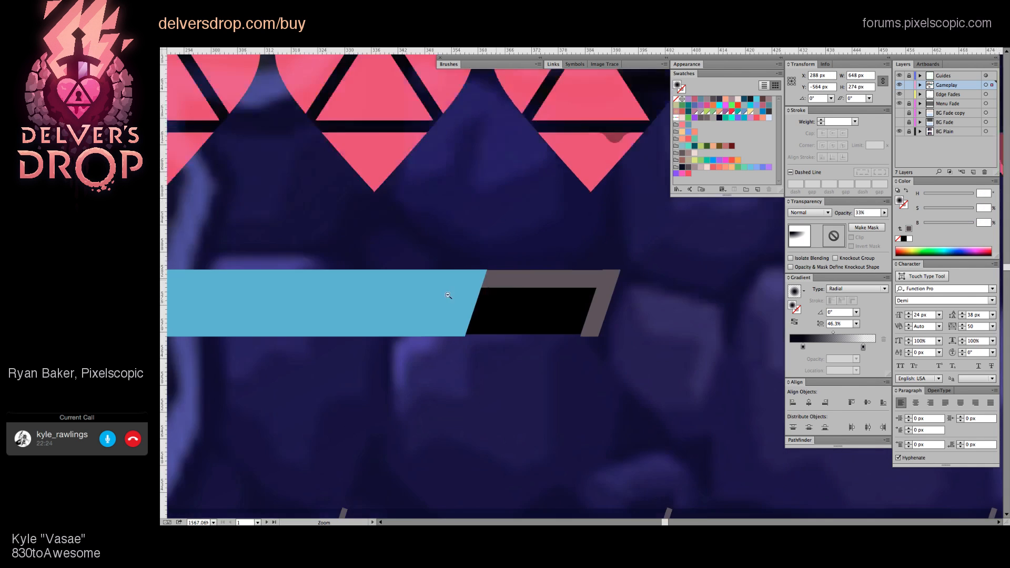
{"action": "left_click_drag", "start_coordinate": [448, 296], "coordinate": [253, 321]}
{"action": "left_click_drag", "start_coordinate": [659, 350], "coordinate": [581, 372]}
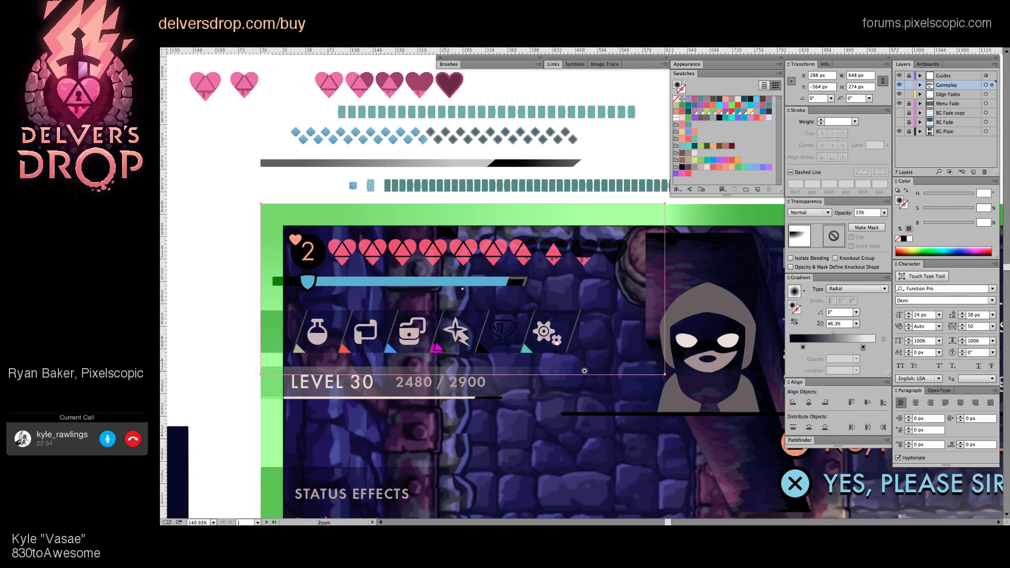
Step: Extend the black backing's lower edge so it is 15 px tall and flush with the blue fill and end cap
{"action": "mouse_move", "coordinate": [508, 265]}
{"action": "left_mouse_down"}
{"action": "mouse_move", "coordinate": [575, 284]}
{"action": "mouse_move", "coordinate": [692, 289]}
{"action": "left_mouse_up"}
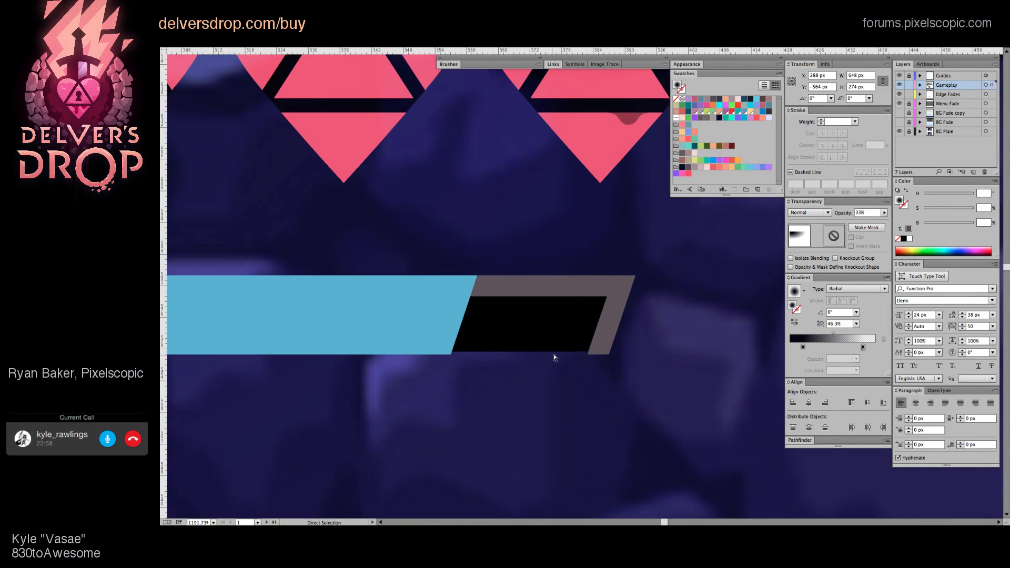
{"action": "left_click", "coordinate": [557, 355]}
{"action": "left_click", "coordinate": [557, 356]}
{"action": "left_click", "coordinate": [559, 356]}
{"action": "left_click", "coordinate": [557, 356]}
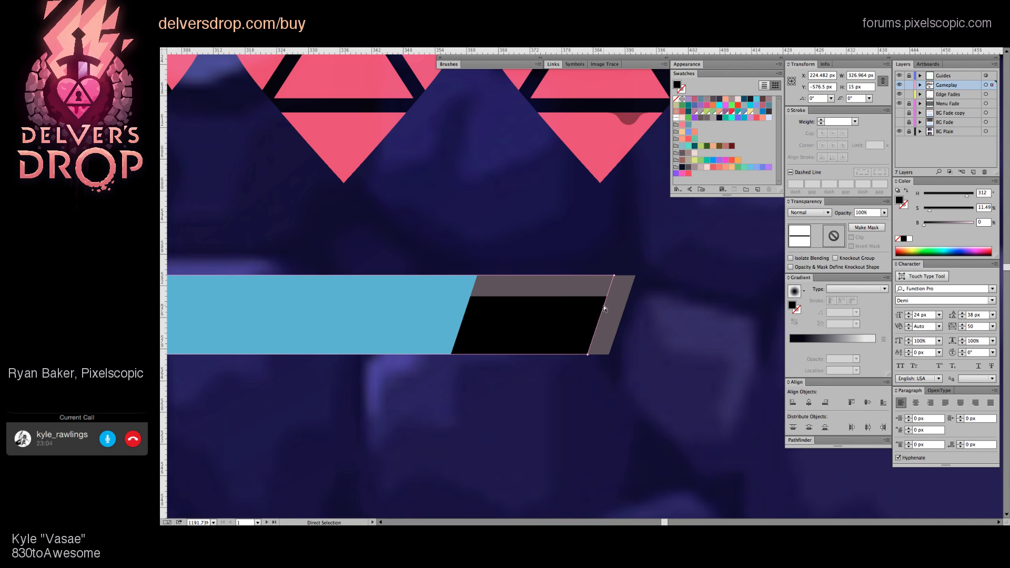
{"action": "left_click_drag", "start_coordinate": [604, 309], "coordinate": [615, 316]}
{"action": "left_click", "coordinate": [667, 334]}
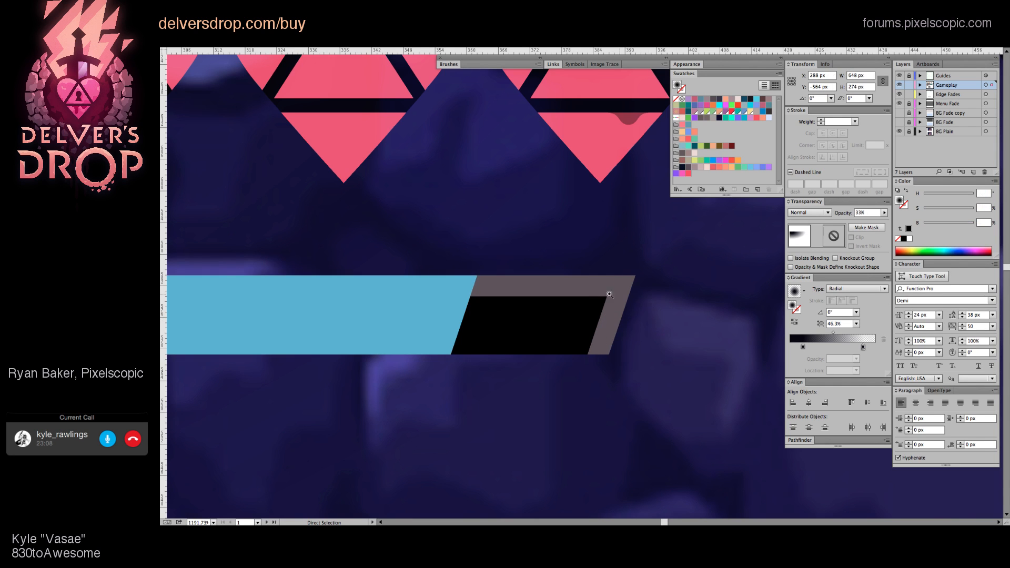
Step: Review the finished shield bar within the HUD and select the LEVEL 30 strip
{"action": "scroll", "coordinate": [609, 294], "scroll_direction": "down", "scroll_amount": 10}
{"action": "scroll", "coordinate": [504, 343], "scroll_direction": "up", "scroll_amount": 3}
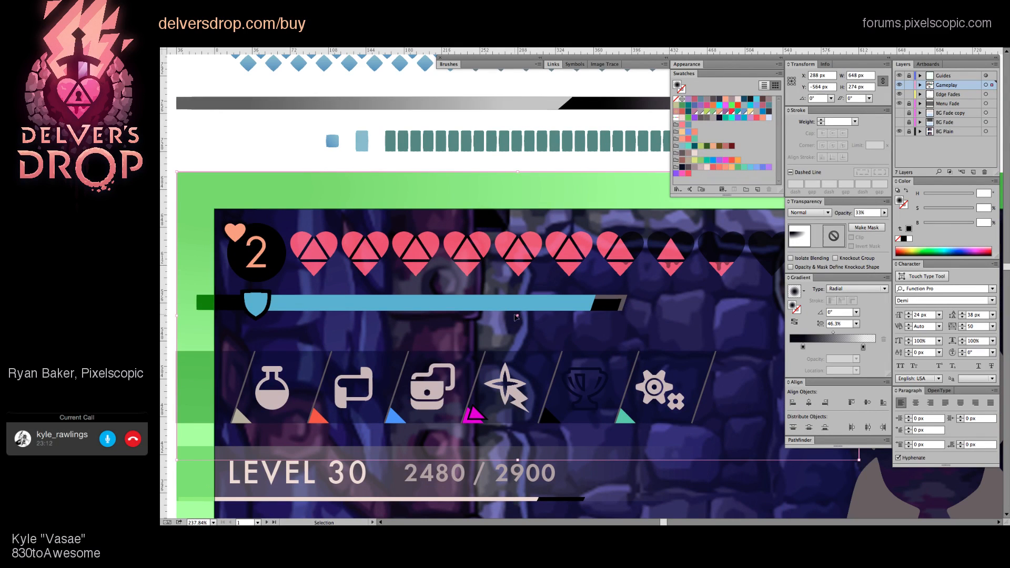
{"action": "left_click", "coordinate": [671, 492]}
{"action": "scroll", "coordinate": [639, 410], "scroll_direction": "right", "scroll_amount": 5}
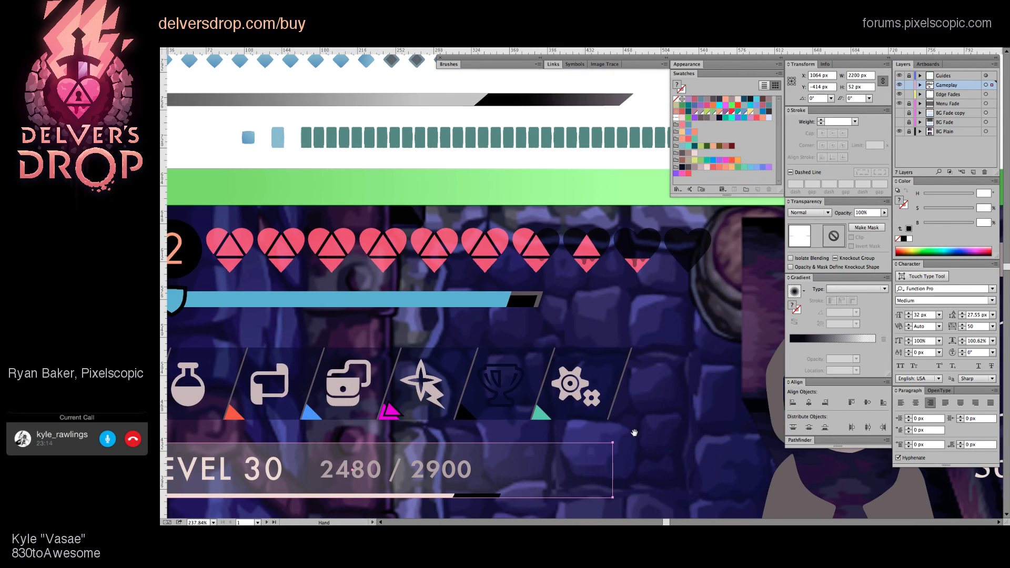
Step: Examine the shield bar and its end cap against the hearts and LEVEL 30 strip, both close up and within the HUD
{"action": "scroll", "coordinate": [571, 369], "scroll_direction": "right", "scroll_amount": 1}
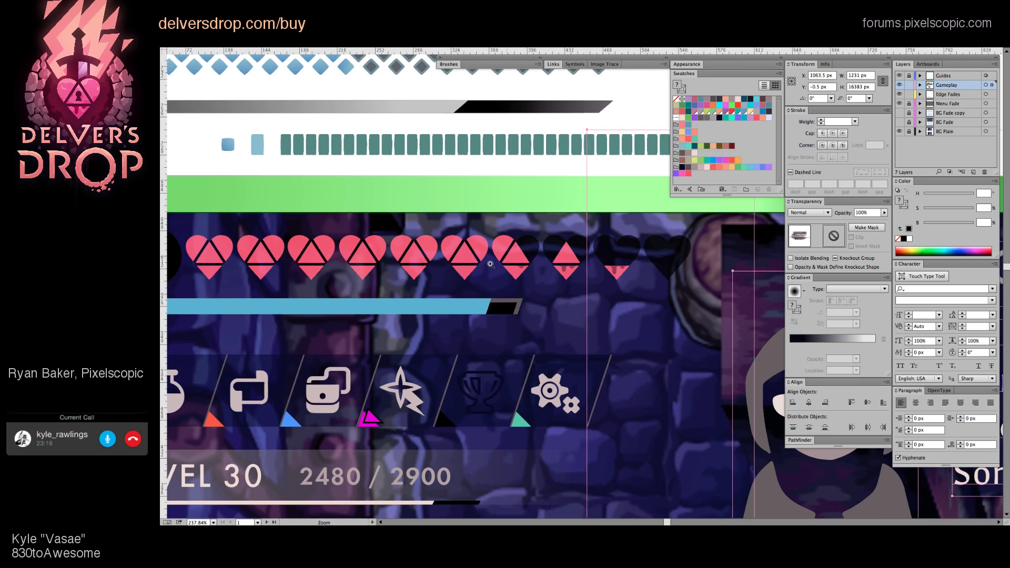
{"action": "key", "text": "ctrl+minus"}
{"action": "left_click", "coordinate": [267, 211]}
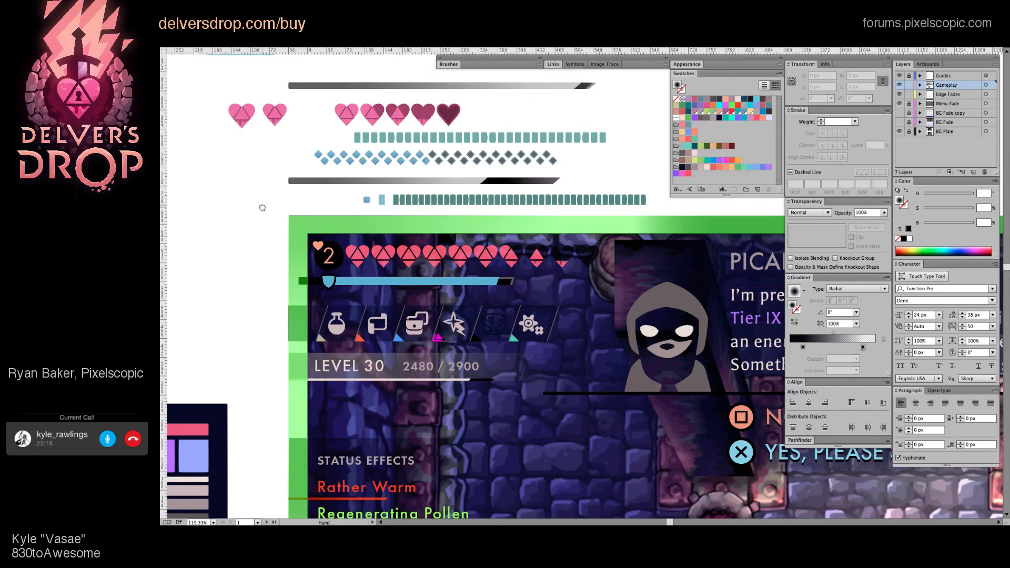
{"action": "scroll", "coordinate": [266, 211], "scroll_direction": "right", "scroll_amount": 1}
{"action": "scroll", "coordinate": [401, 271], "scroll_direction": "left", "scroll_amount": 1}
{"action": "key", "text": "ctrl+space"}
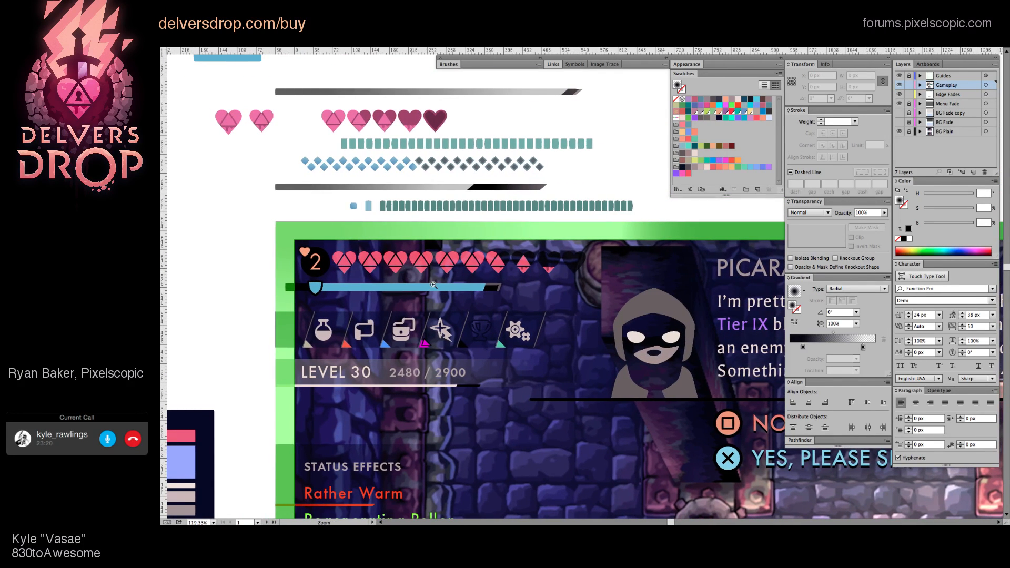
{"action": "scroll", "coordinate": [397, 318], "scroll_direction": "left", "scroll_amount": 3}
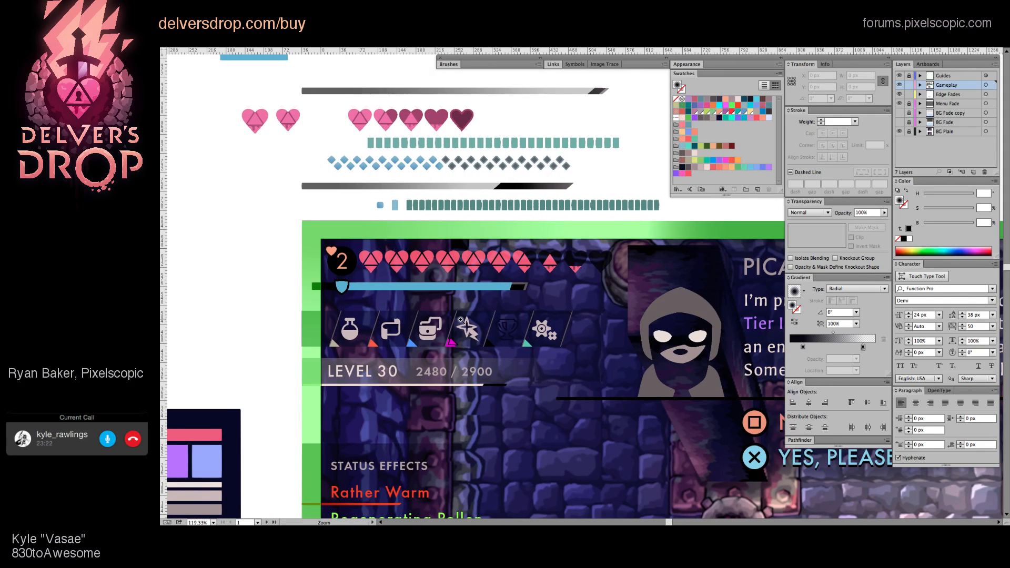
{"action": "scroll", "coordinate": [494, 319], "scroll_direction": "right", "scroll_amount": 2}
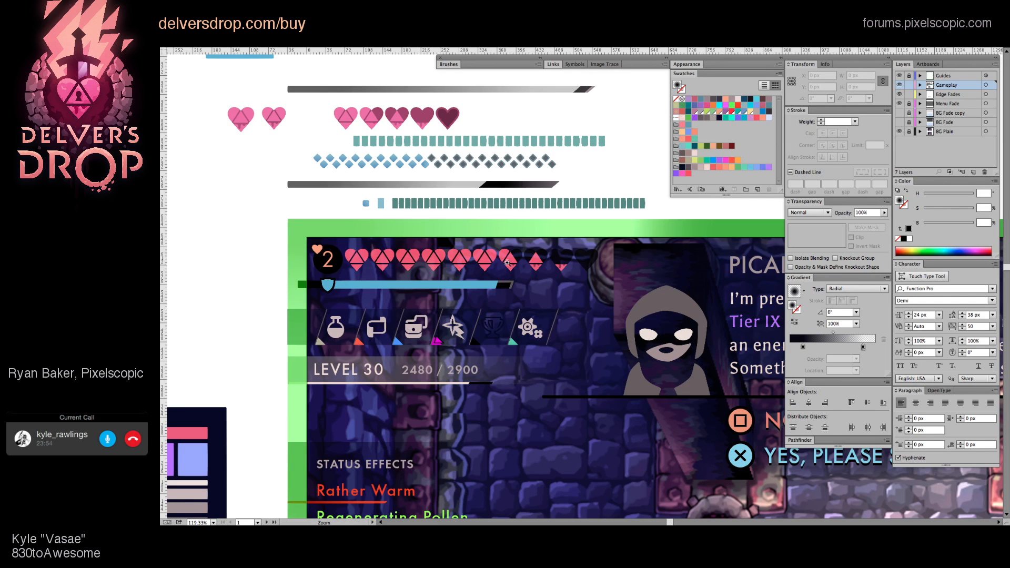
{"action": "scroll", "coordinate": [502, 266], "scroll_direction": "up", "scroll_amount": 3}
{"action": "scroll", "coordinate": [552, 265], "scroll_direction": "up", "scroll_amount": 1}
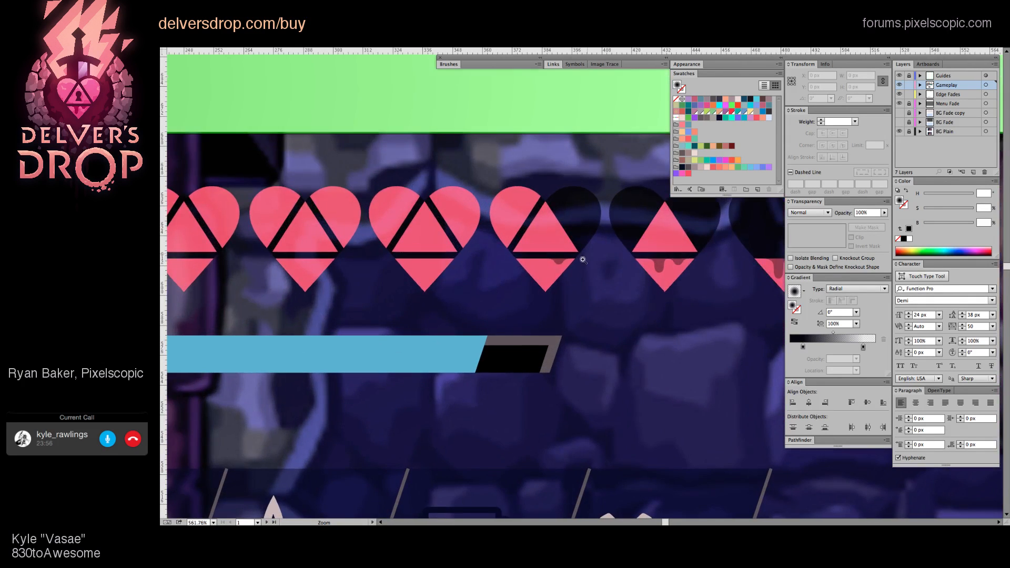
{"action": "scroll", "coordinate": [548, 299], "scroll_direction": "down", "scroll_amount": 3}
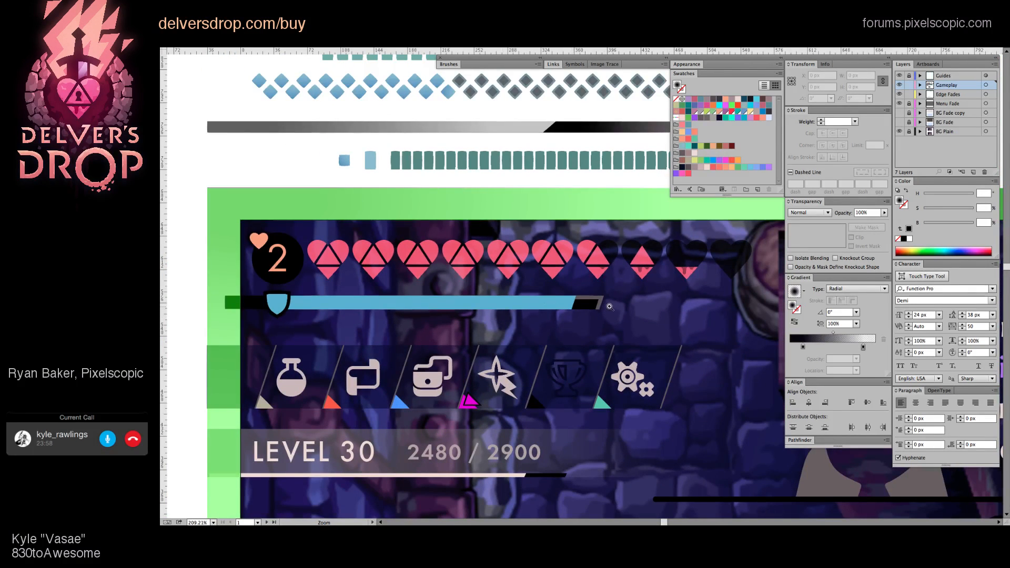
{"action": "scroll", "coordinate": [608, 309], "scroll_direction": "down", "scroll_amount": 2}
{"action": "scroll", "coordinate": [550, 357], "scroll_direction": "up", "scroll_amount": 1}
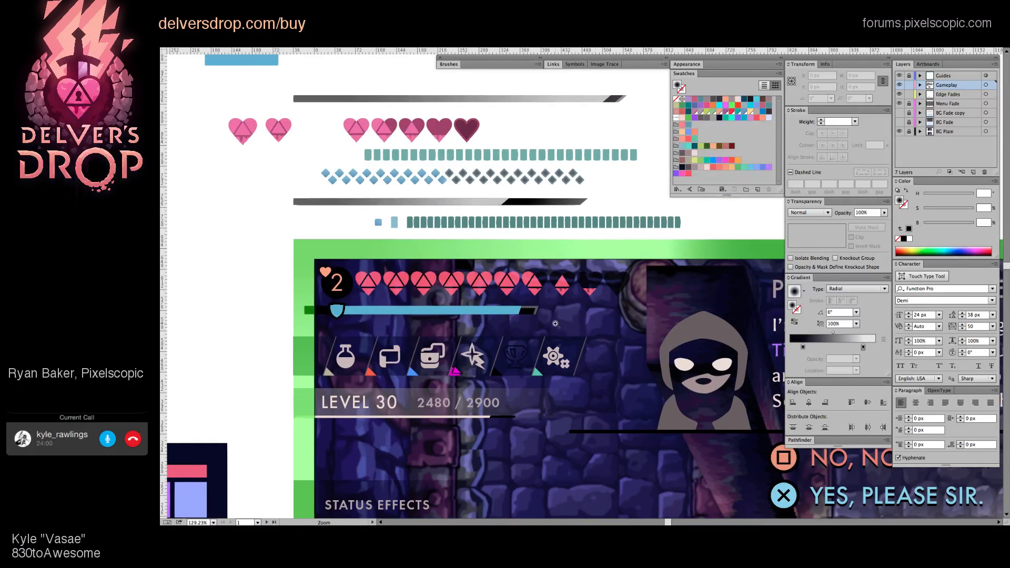
Step: Darken the mauve strip along the upper edge of the shield bar's black segment to 18% brightness
{"action": "scroll", "coordinate": [661, 327], "scroll_direction": "up", "scroll_amount": 2}
{"action": "left_click", "coordinate": [555, 298], "text": "ctrl"}
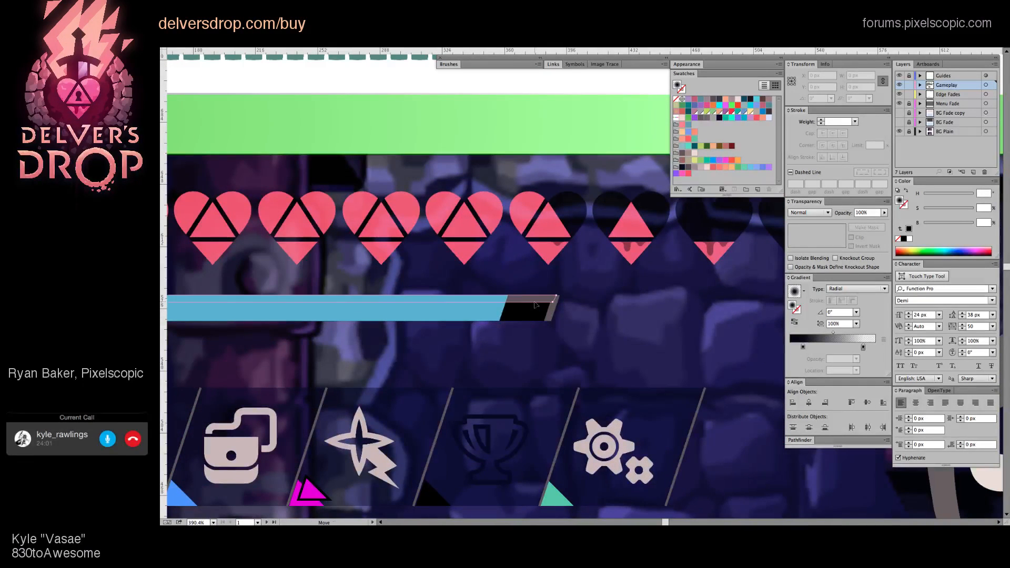
{"action": "left_click", "coordinate": [932, 223]}
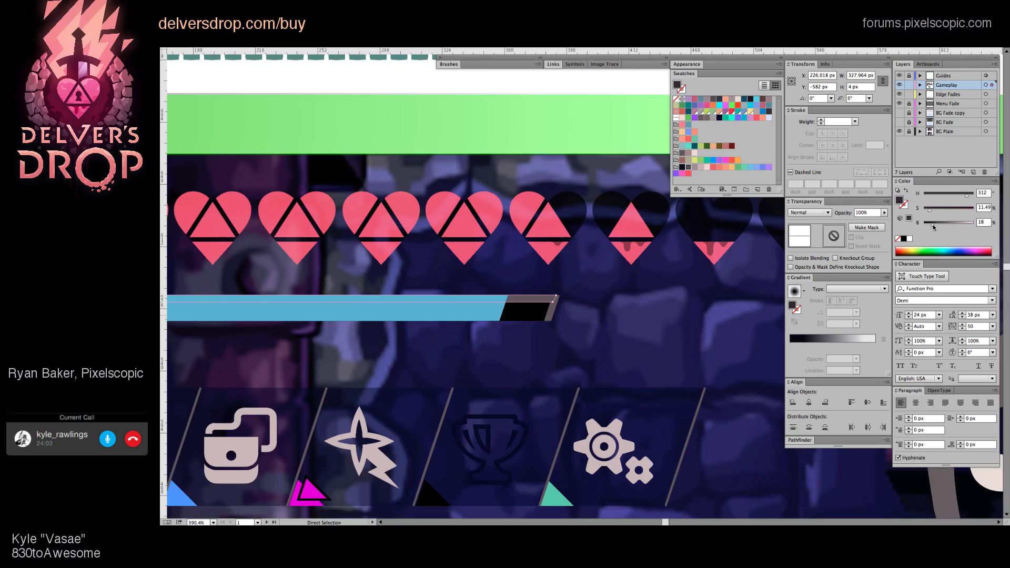
{"action": "left_click", "coordinate": [581, 348]}
{"action": "scroll", "coordinate": [454, 327], "scroll_direction": "down", "scroll_amount": 2}
{"action": "scroll", "coordinate": [454, 327], "scroll_direction": "down", "scroll_amount": 4}
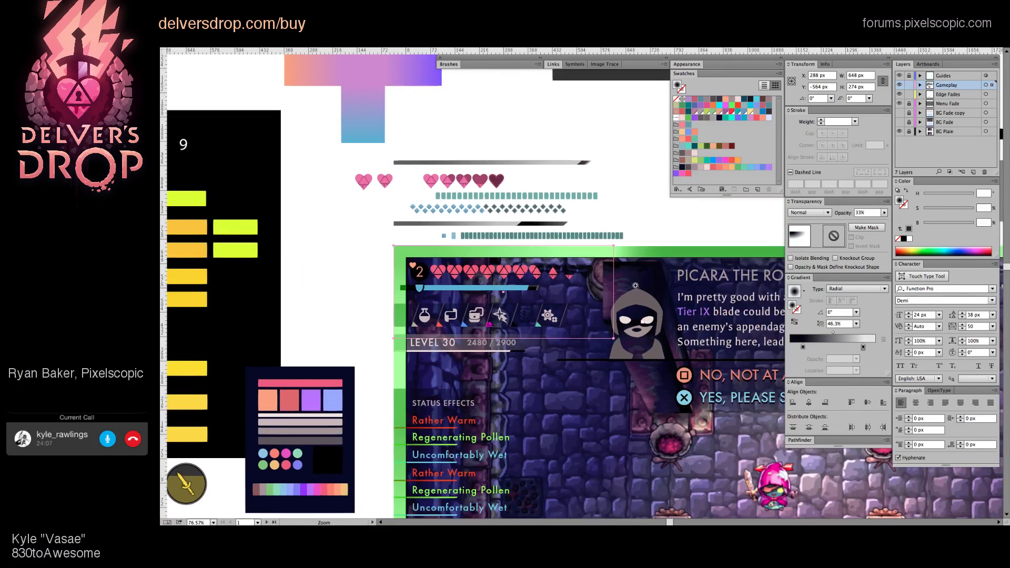
Step: Recolour the shield bar's slanted end cap with a light mauve swatch and reduce its brightness to 50.2%
{"action": "left_click_drag", "start_coordinate": [466, 259], "coordinate": [563, 312]}
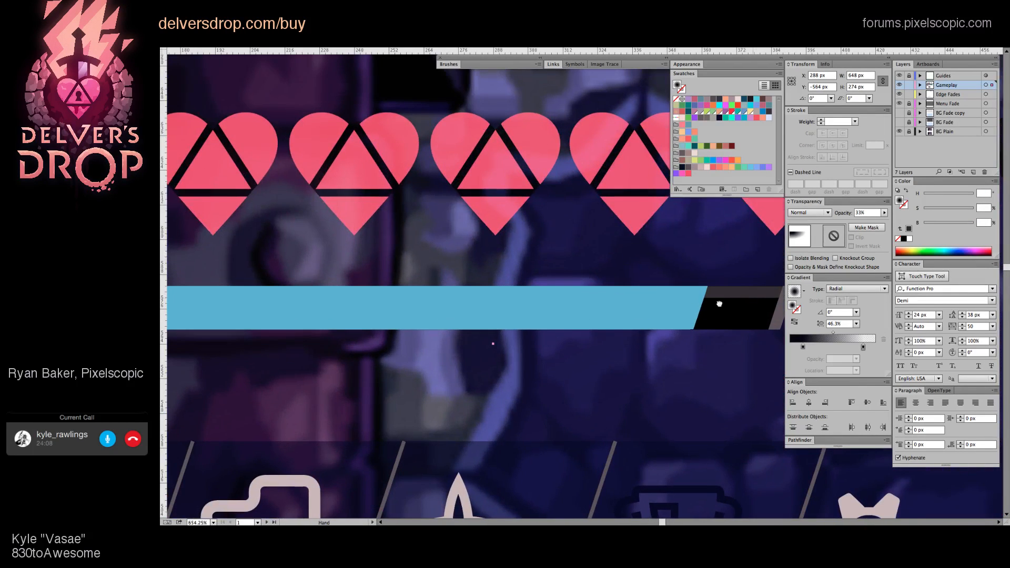
{"action": "left_click_drag", "start_coordinate": [719, 304], "coordinate": [559, 316]}
{"action": "left_click", "coordinate": [624, 317]}
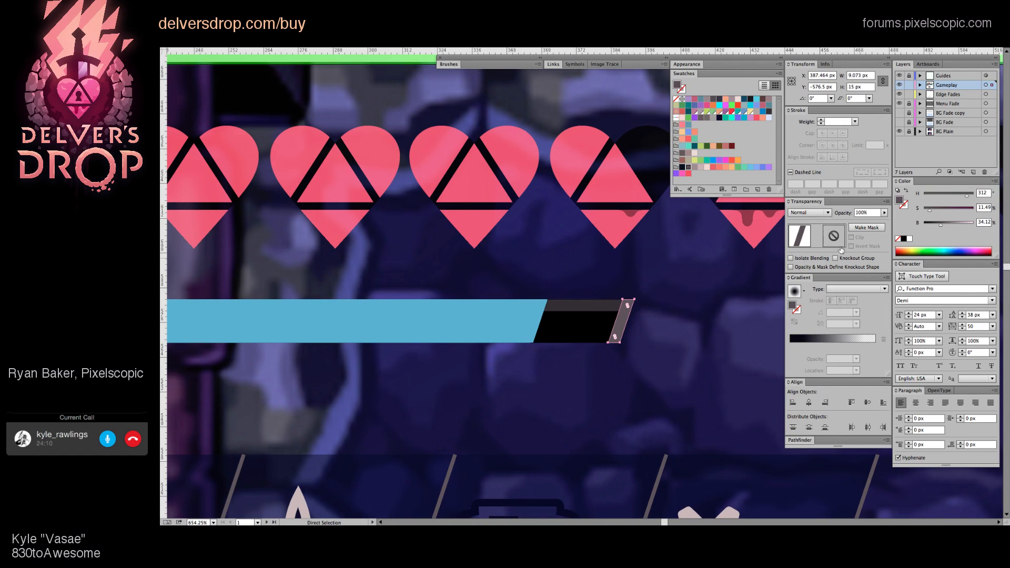
{"action": "left_click", "coordinate": [694, 167]}
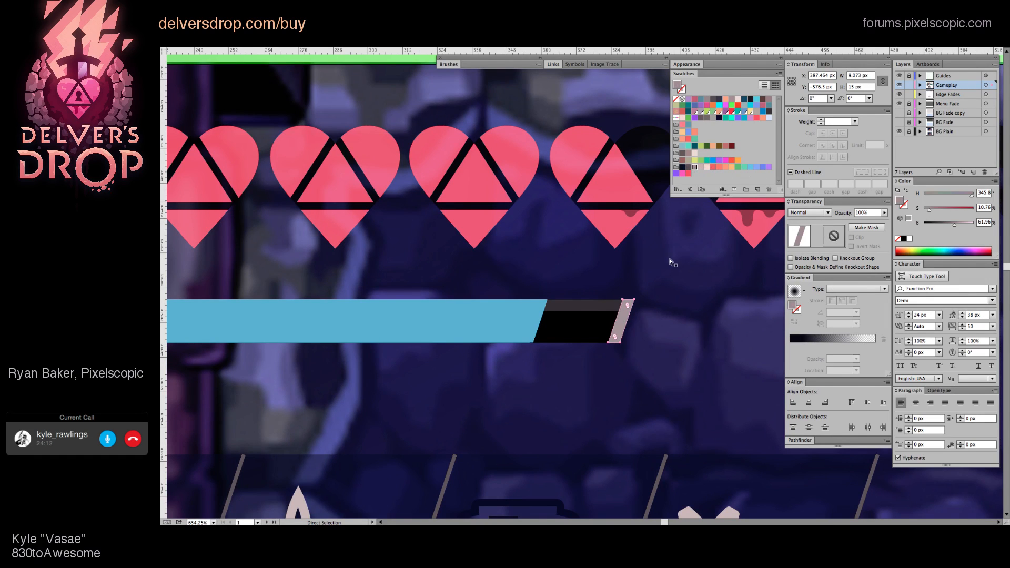
{"action": "left_click_drag", "start_coordinate": [953, 224], "coordinate": [946, 227]}
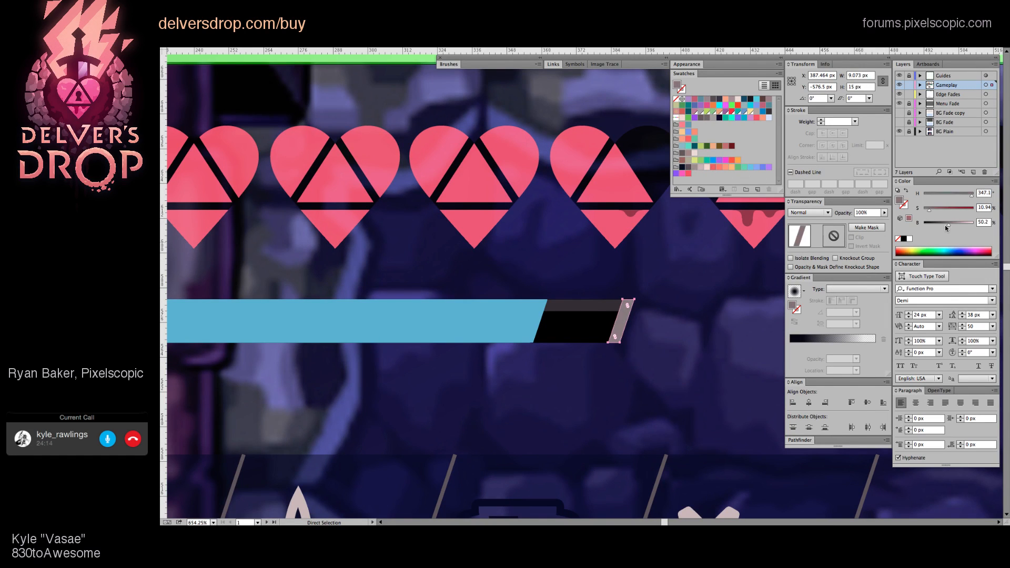
{"action": "left_click", "coordinate": [710, 325]}
Step: Review the recoloured shield bar within the whole gameplay screen, comparing it with the hearts, item row and dialogue area
{"action": "scroll", "coordinate": [636, 234], "scroll_direction": "down", "scroll_amount": 10}
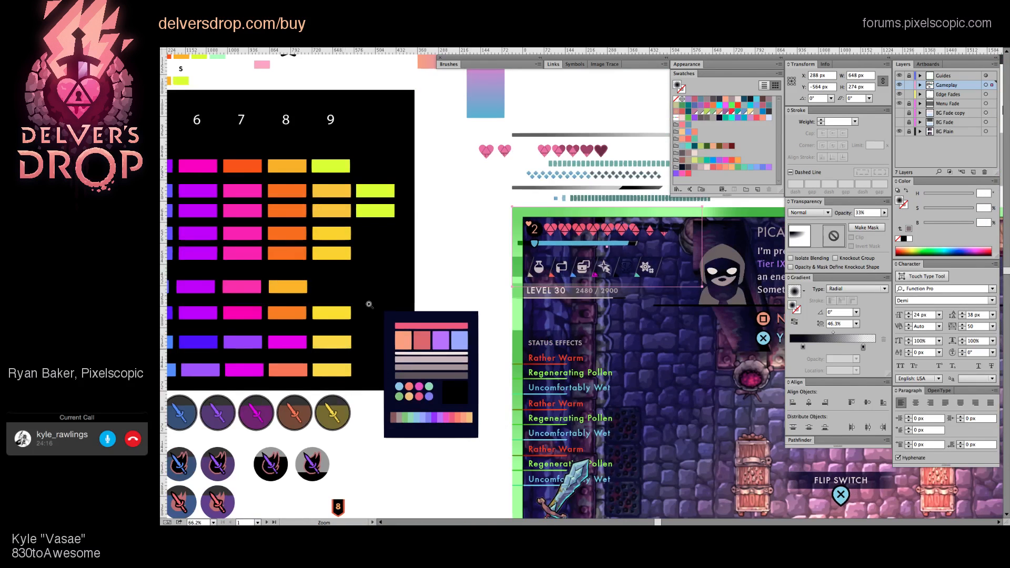
{"action": "key", "text": "v"}
{"action": "left_click_drag", "start_coordinate": [472, 248], "coordinate": [395, 267]}
{"action": "left_click", "coordinate": [396, 267]}
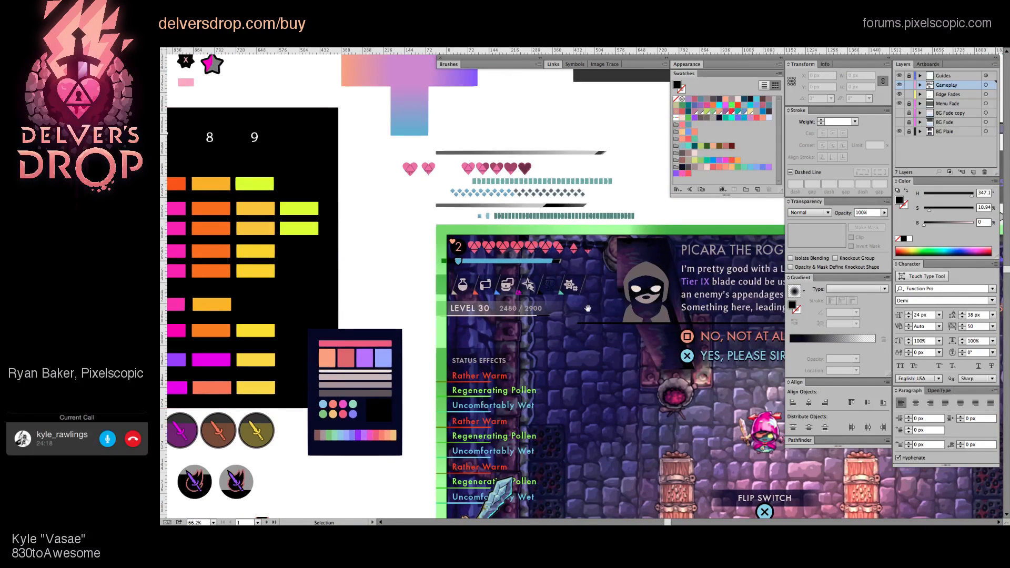
{"action": "left_click_drag", "start_coordinate": [588, 308], "coordinate": [507, 319]}
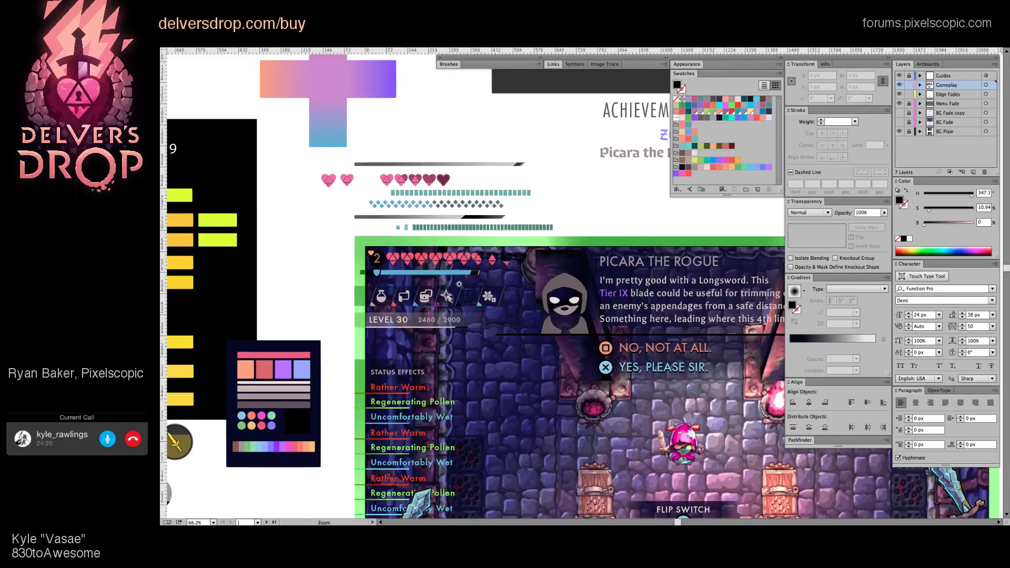
{"action": "scroll", "coordinate": [461, 279], "scroll_direction": "up", "scroll_amount": 3}
{"action": "scroll", "coordinate": [541, 282], "scroll_direction": "down", "scroll_amount": 1}
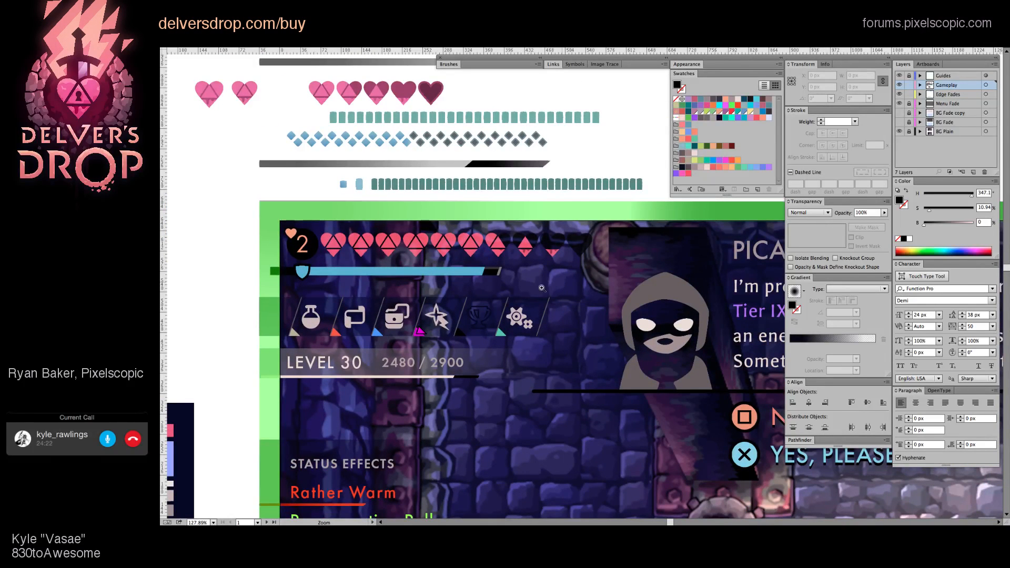
{"action": "scroll", "coordinate": [563, 283], "scroll_direction": "down", "scroll_amount": 1}
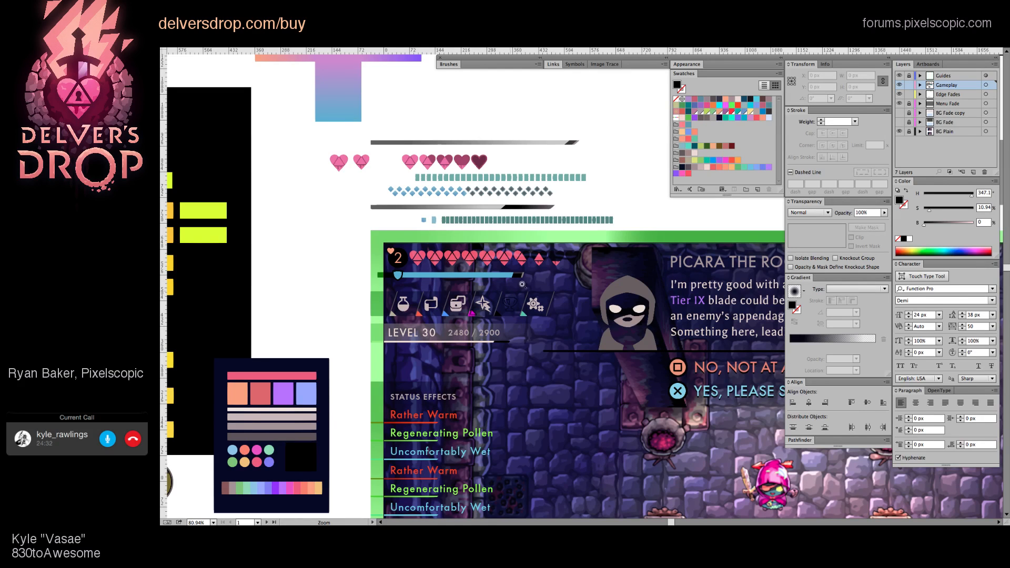
{"action": "scroll", "coordinate": [474, 279], "scroll_direction": "right", "scroll_amount": 5}
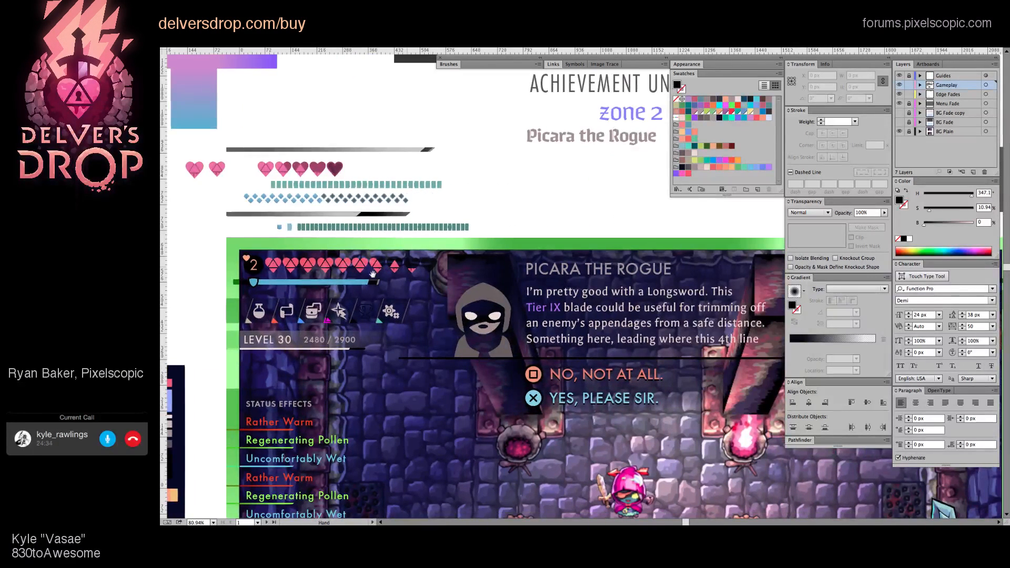
Step: Isolate the shield bar group and lengthen its empty segment, moving the slanted end cap out to beneath the gap between the ninth and tenth hearts
{"action": "left_click_drag", "start_coordinate": [361, 276], "coordinate": [410, 302]}
{"action": "left_click", "coordinate": [411, 302]}
{"action": "double_click", "coordinate": [411, 301]}
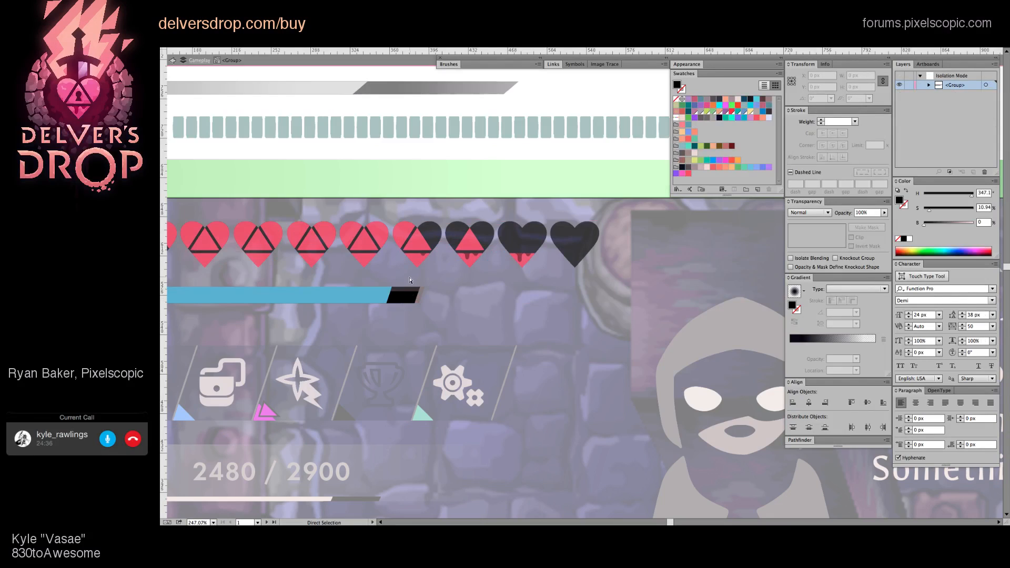
{"action": "key", "text": "a"}
{"action": "left_click", "coordinate": [423, 304]}
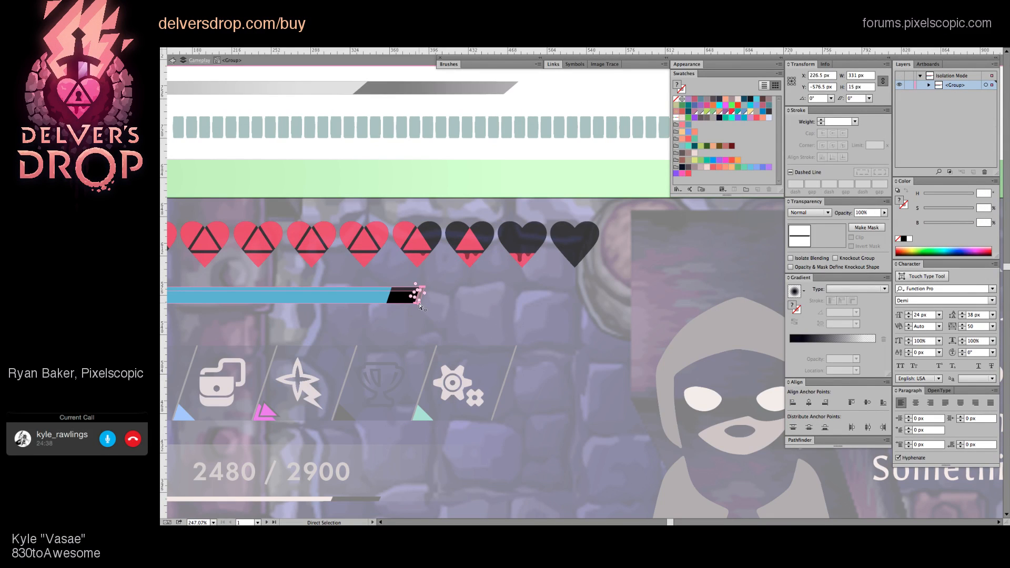
{"action": "left_click_drag", "start_coordinate": [420, 305], "coordinate": [569, 309]}
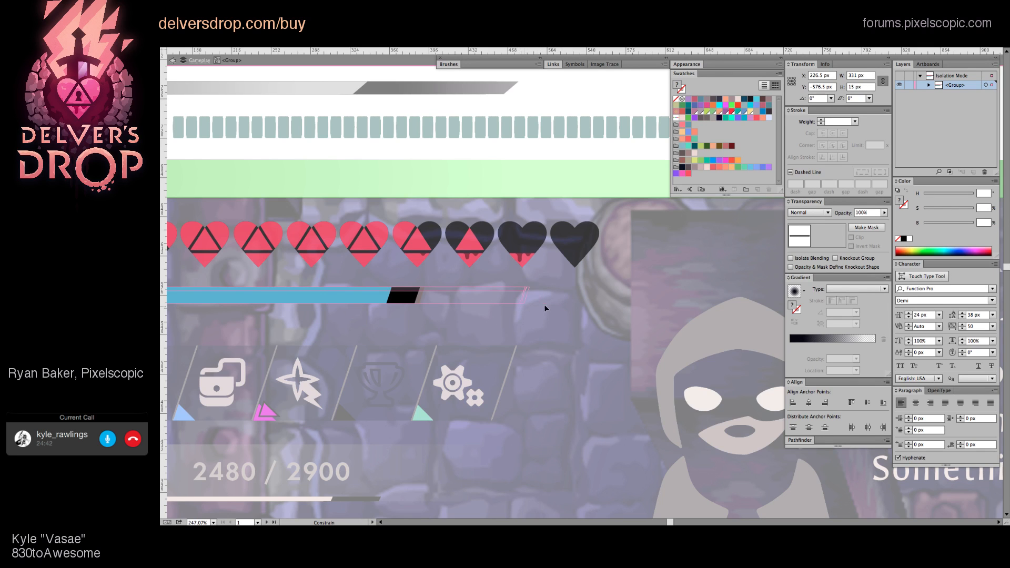
{"action": "left_click_drag", "start_coordinate": [545, 304], "coordinate": [544, 304]}
{"action": "scroll", "coordinate": [545, 305], "scroll_direction": "left", "scroll_amount": 5}
{"action": "left_click", "coordinate": [545, 309], "text": "alt+super"}
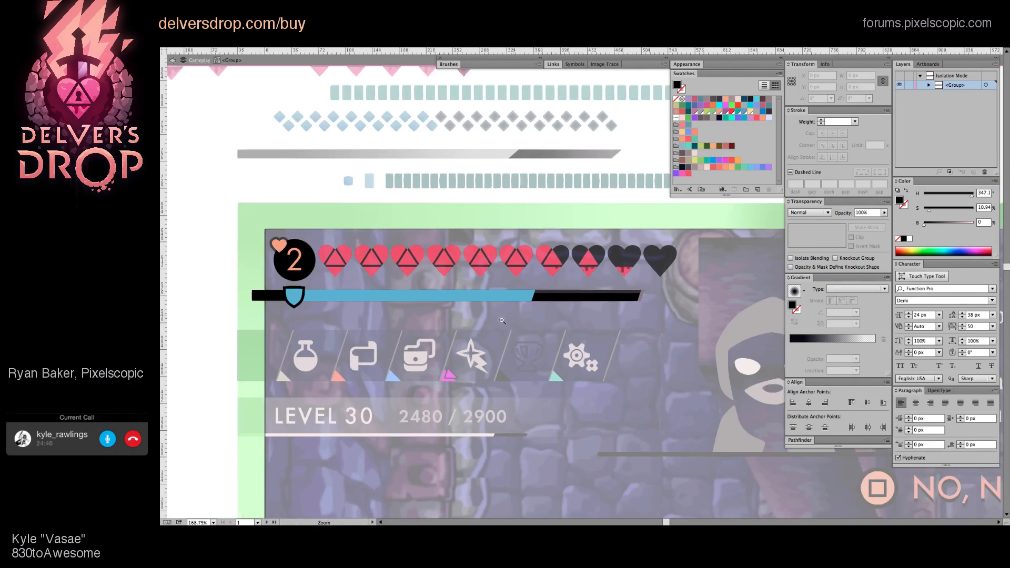
{"action": "double_click", "coordinate": [629, 320]}
{"action": "left_click", "coordinate": [604, 287], "text": "alt+super"}
{"action": "left_click", "coordinate": [605, 286], "text": "alt+super"}
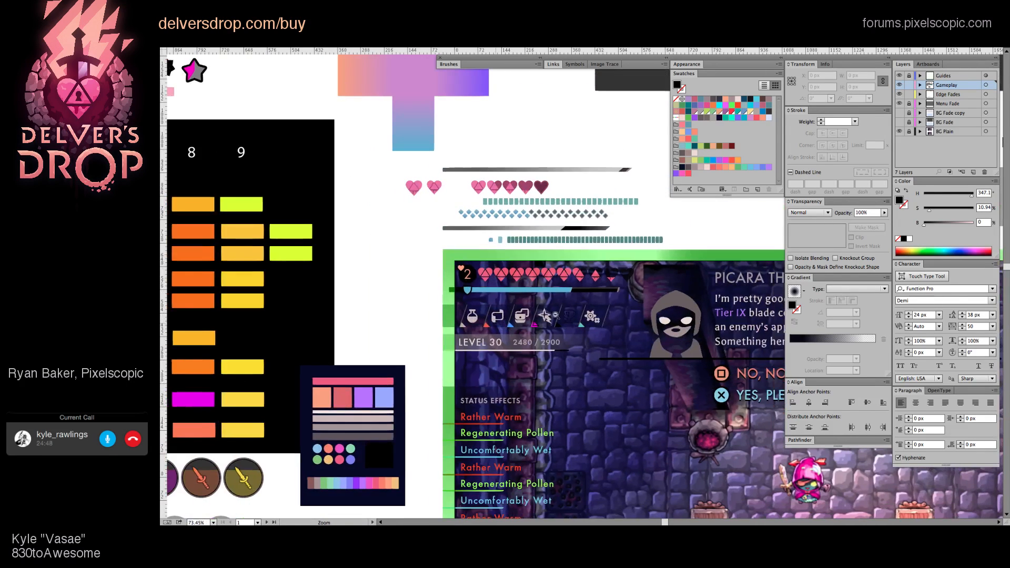
{"action": "left_click", "coordinate": [563, 295], "text": "super"}
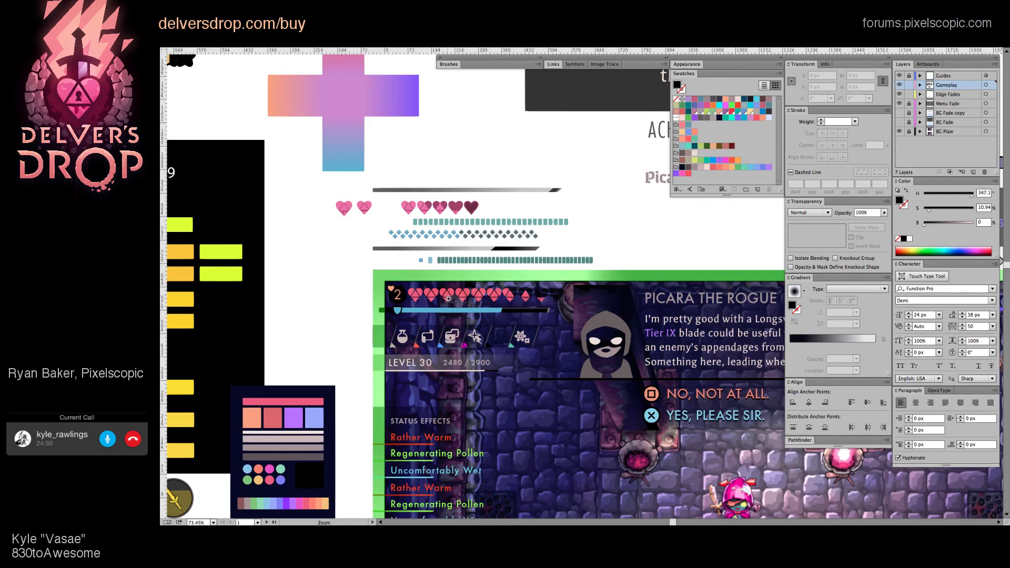
{"action": "scroll", "coordinate": [463, 326], "scroll_direction": "up", "scroll_amount": 1}
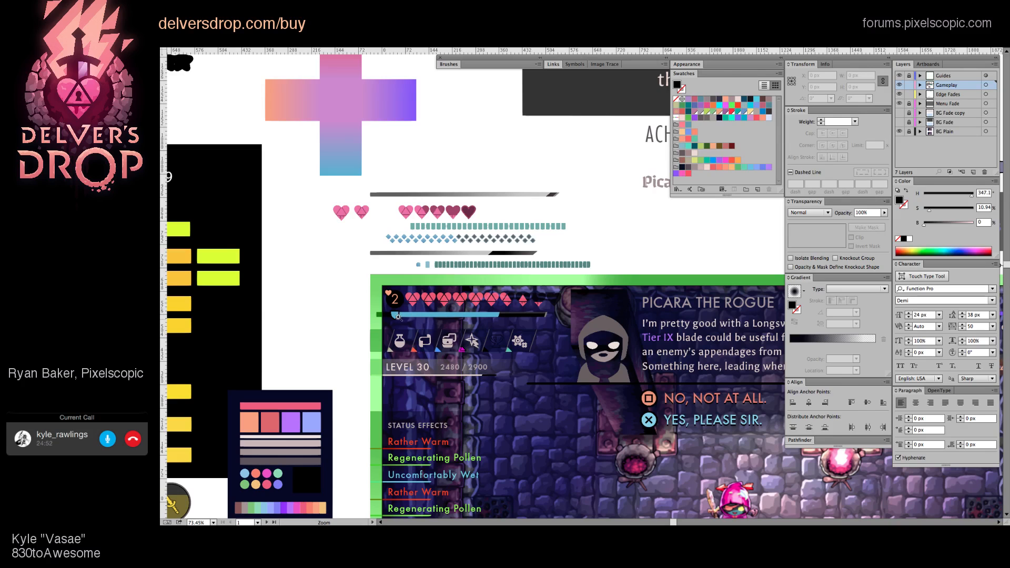
Step: Isolate the group of status effect entries in the gameplay mockup for editing
{"action": "scroll", "coordinate": [428, 312], "scroll_direction": "down", "scroll_amount": 2}
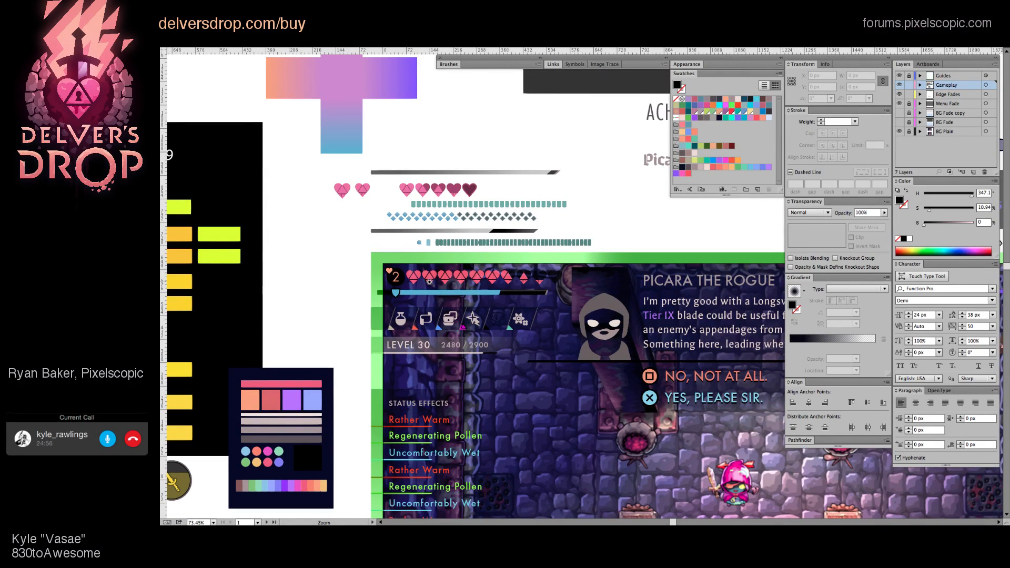
{"action": "key", "text": "space"}
{"action": "left_click_drag", "start_coordinate": [542, 354], "coordinate": [391, 257]}
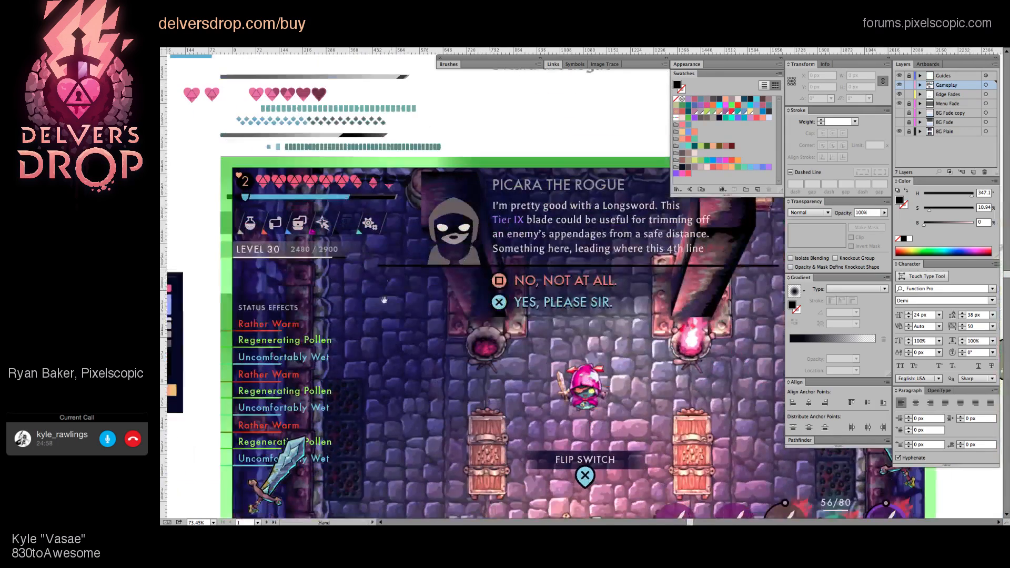
{"action": "left_click_drag", "start_coordinate": [384, 300], "coordinate": [411, 300]}
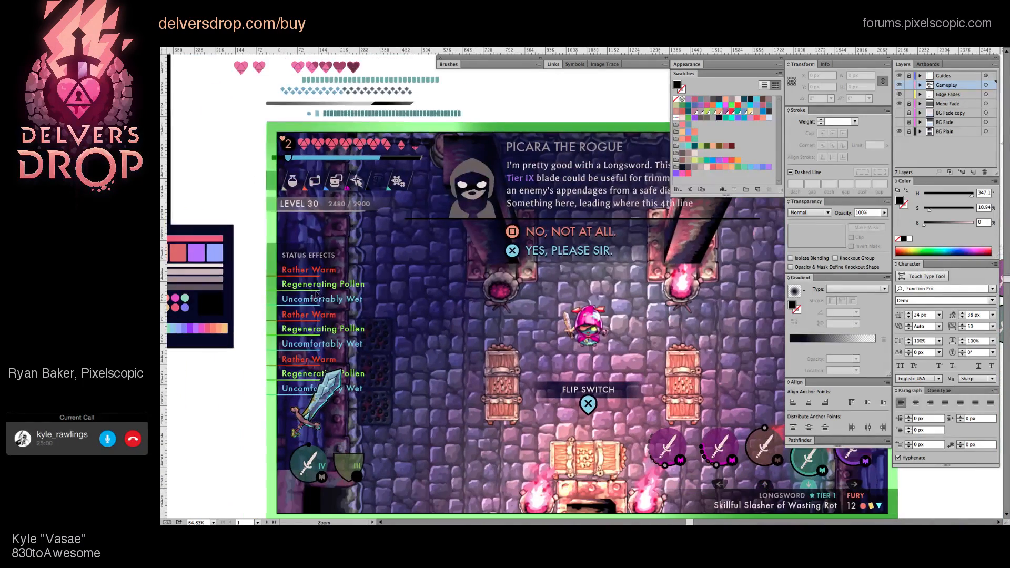
{"action": "left_click", "coordinate": [290, 301]}
{"action": "left_click_drag", "start_coordinate": [291, 300], "coordinate": [435, 305]}
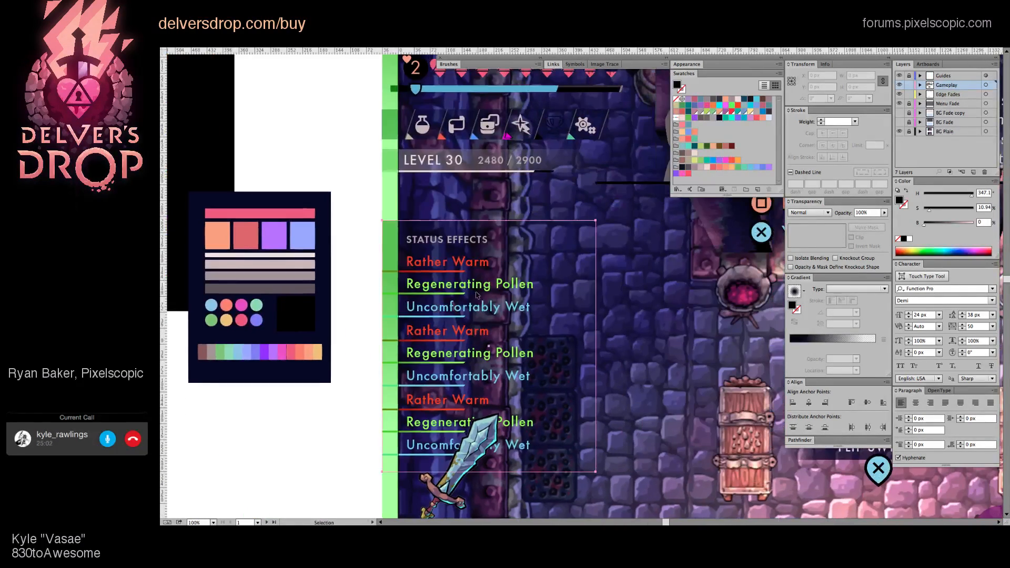
{"action": "double_click", "coordinate": [475, 272]}
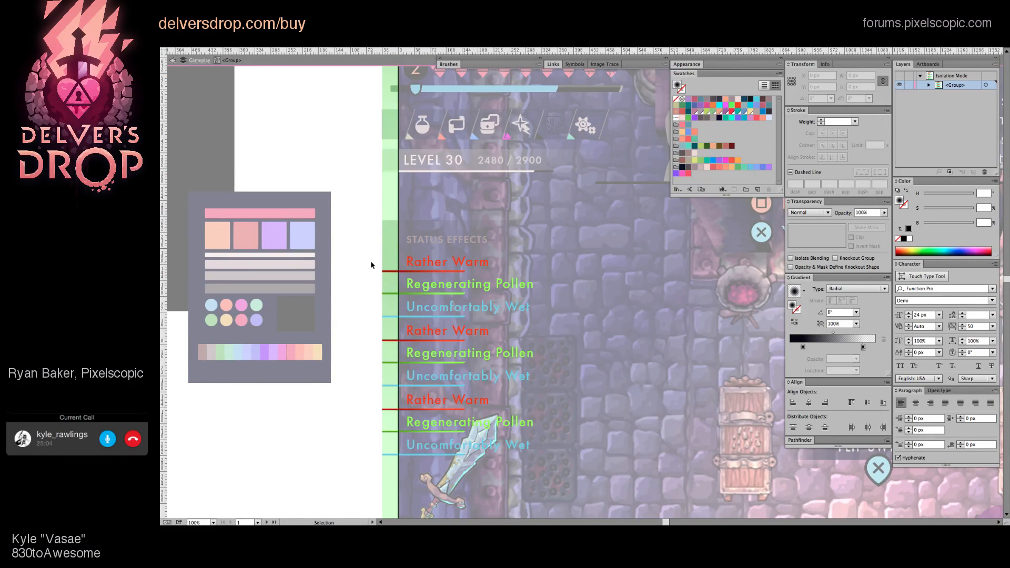
Step: Recolor all nine status effect labels and their underlines with the soft red swatch and leave the isolated group
{"action": "key", "text": "a"}
{"action": "left_click_drag", "start_coordinate": [370, 264], "coordinate": [532, 443]}
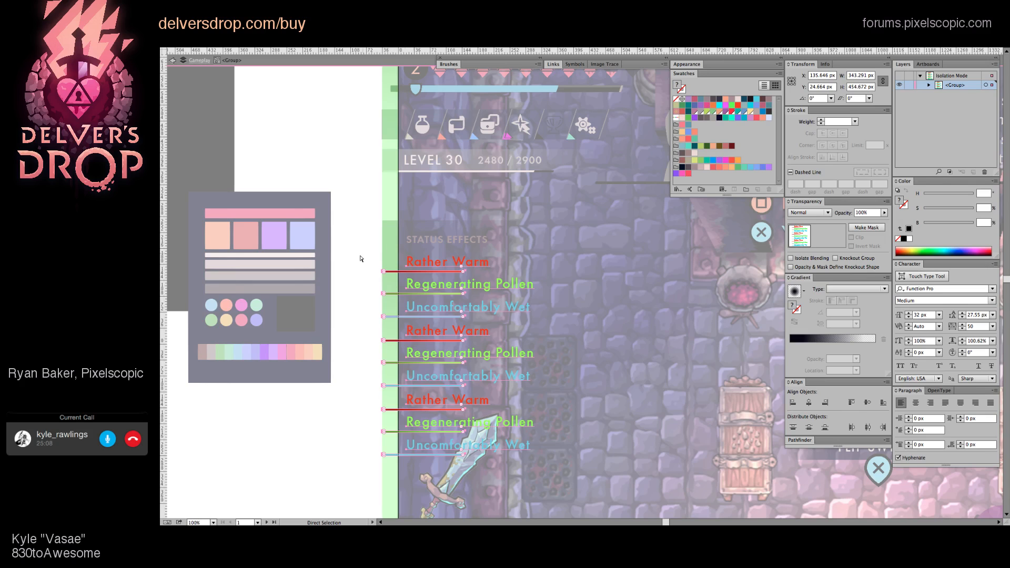
{"action": "left_click_drag", "start_coordinate": [357, 256], "coordinate": [398, 472]}
{"action": "key", "text": "space"}
{"action": "left_click_drag", "start_coordinate": [526, 384], "coordinate": [482, 377]}
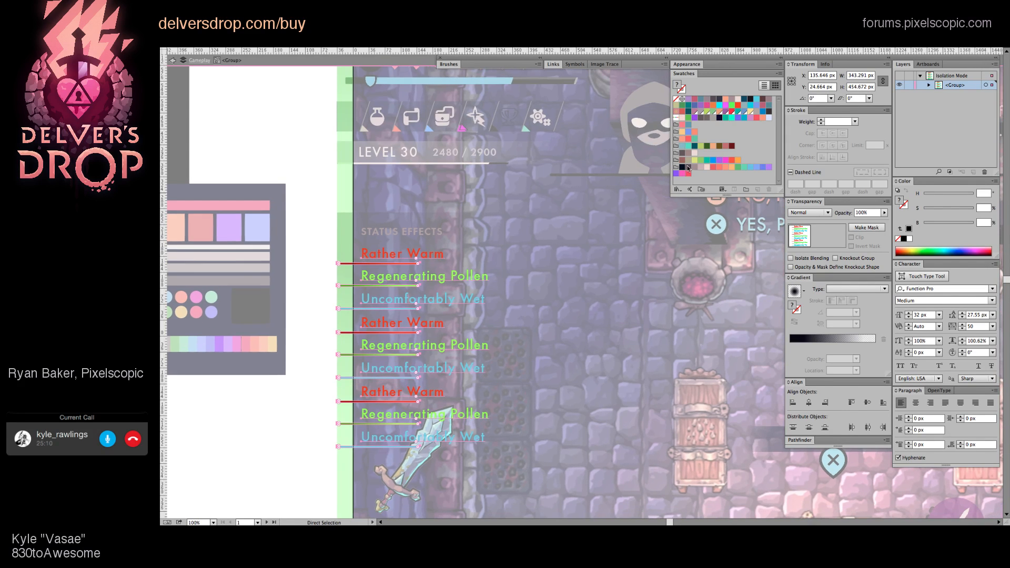
{"action": "left_click", "coordinate": [713, 168]}
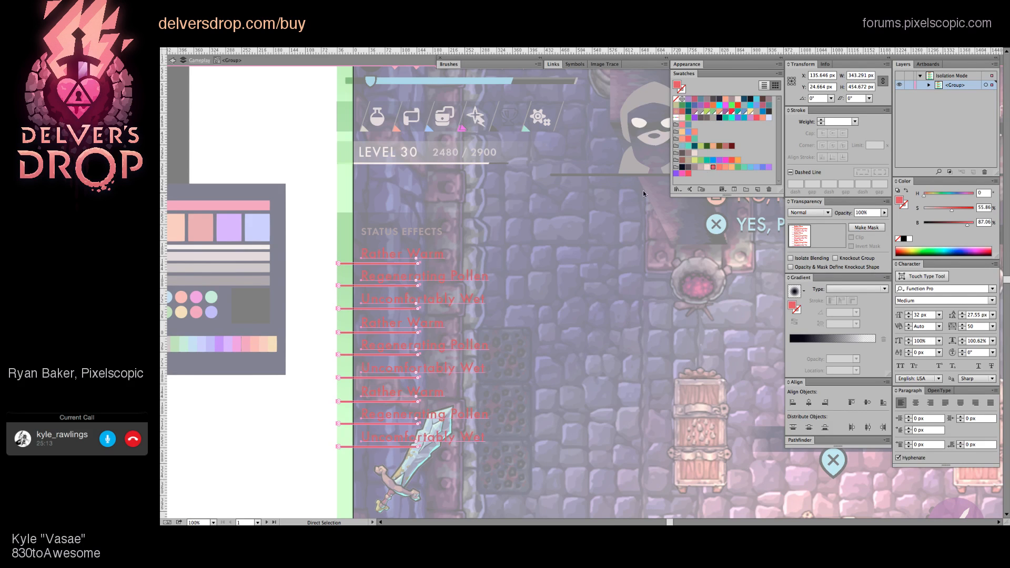
{"action": "double_click", "coordinate": [479, 262]}
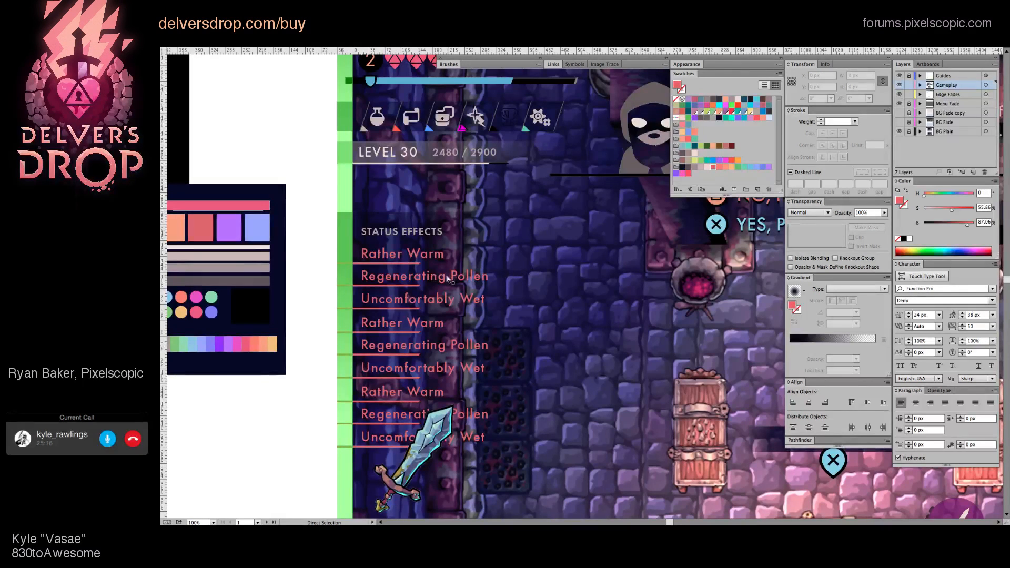
Step: Recolor the first Regenerating Pollen label and its underline with the mint green swatch
{"action": "left_click", "coordinate": [447, 278]}
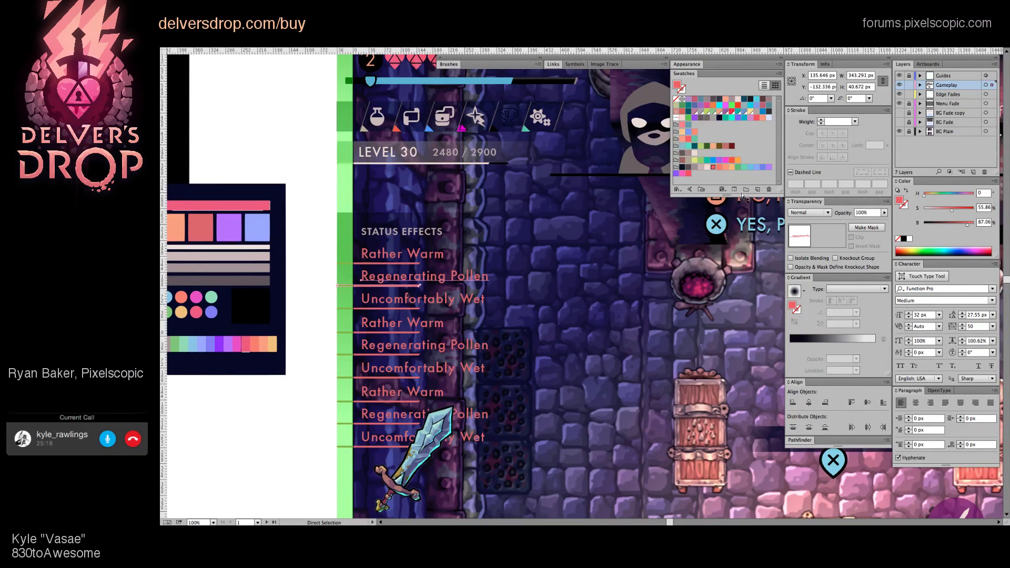
{"action": "left_click", "coordinate": [741, 168]}
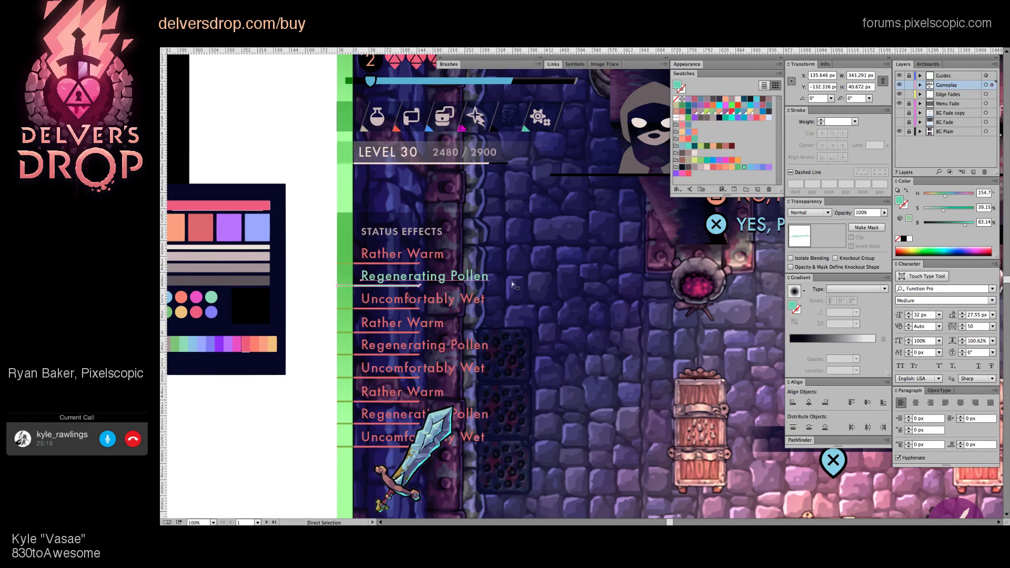
{"action": "left_click", "coordinate": [446, 305]}
{"action": "left_click", "coordinate": [429, 282]}
Step: Recolor the first Rather Warm and first Uncomfortably Wet entries with the pinkish red sampled from the health hearts
{"action": "left_click", "coordinate": [408, 307]}
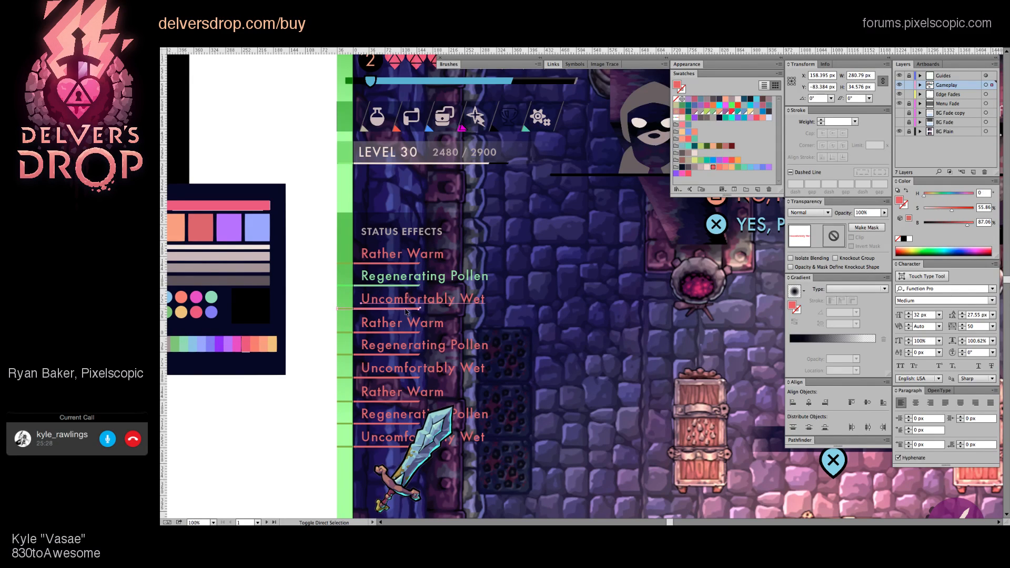
{"action": "left_click", "coordinate": [412, 266], "text": "shift"}
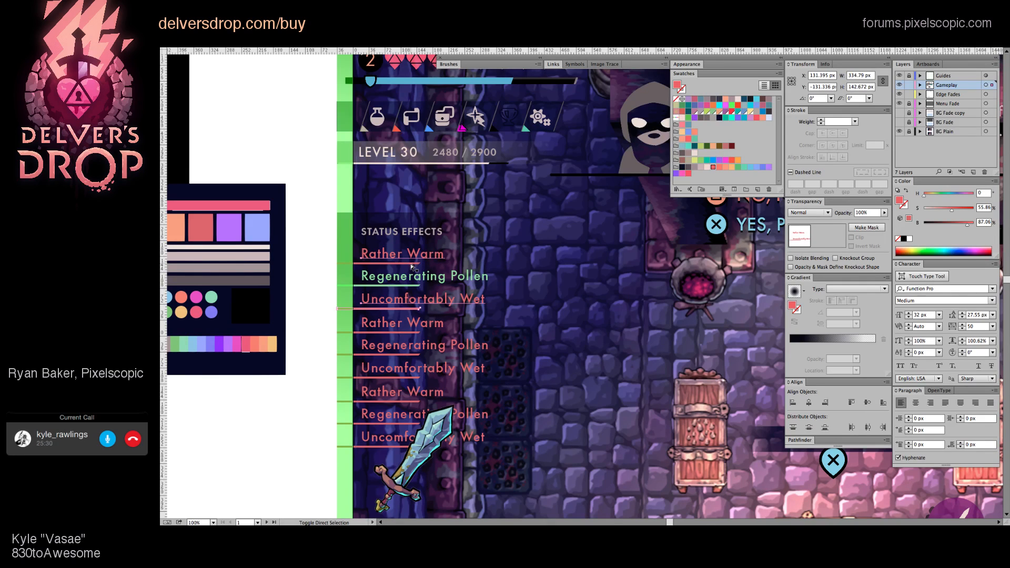
{"action": "left_click_drag", "start_coordinate": [968, 226], "coordinate": [970, 227]}
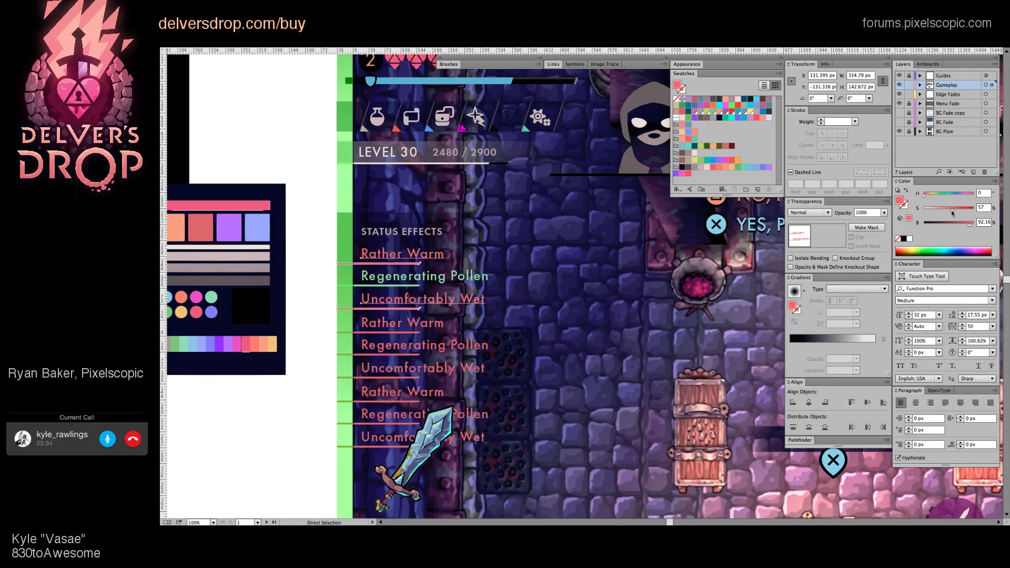
{"action": "left_click_drag", "start_coordinate": [489, 206], "coordinate": [490, 244]}
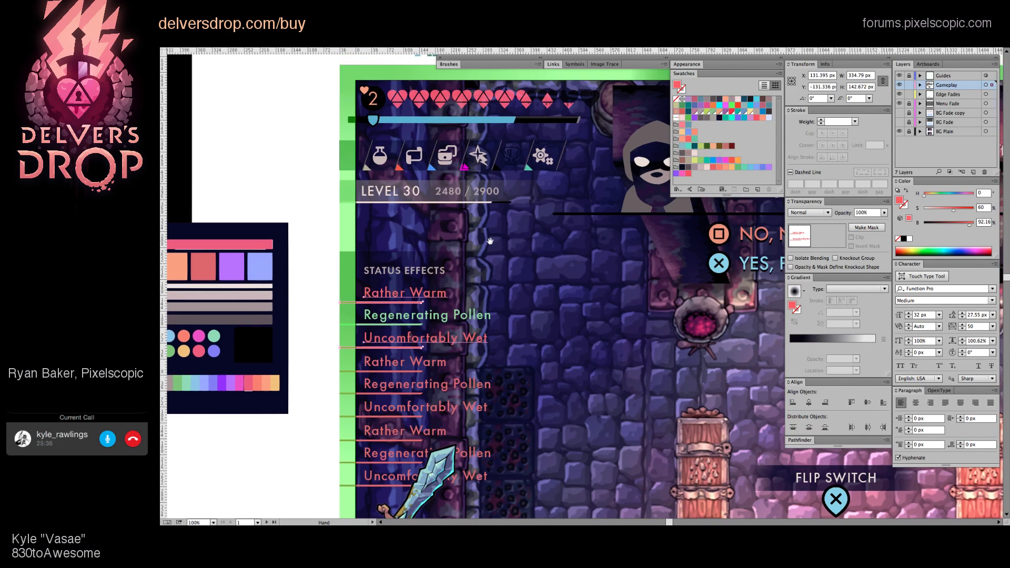
{"action": "key", "text": "i"}
{"action": "left_click", "coordinate": [448, 93]}
{"action": "left_click_drag", "start_coordinate": [559, 352], "coordinate": [548, 341]}
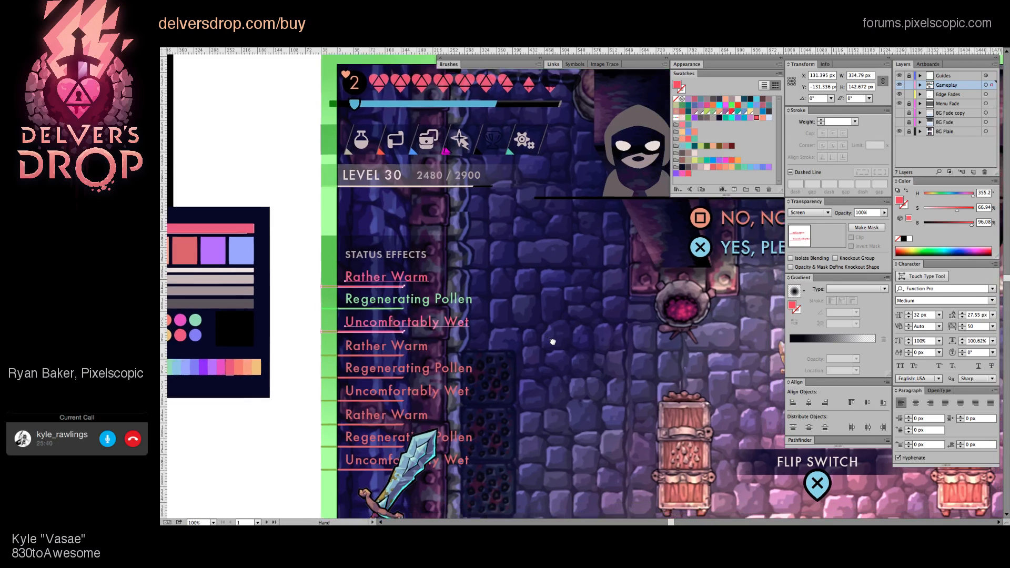
Step: Apply the first Rather Warm entry's pinkish red to the six lower status effect entries and their underlines
{"action": "key", "text": "v"}
{"action": "left_click", "coordinate": [453, 354]}
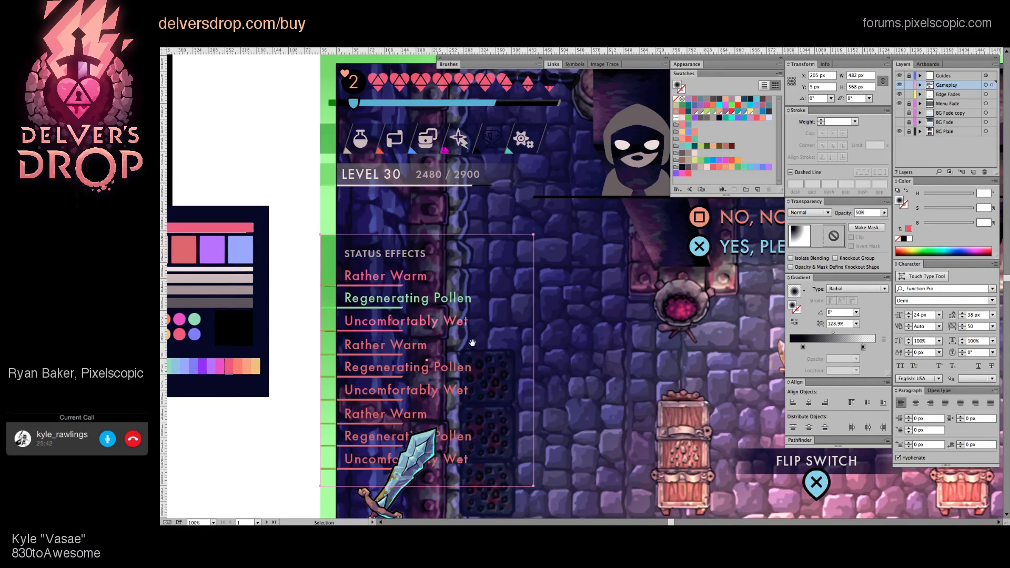
{"action": "left_click_drag", "start_coordinate": [472, 343], "coordinate": [484, 334]}
{"action": "key", "text": "a"}
{"action": "left_click", "coordinate": [414, 345]}
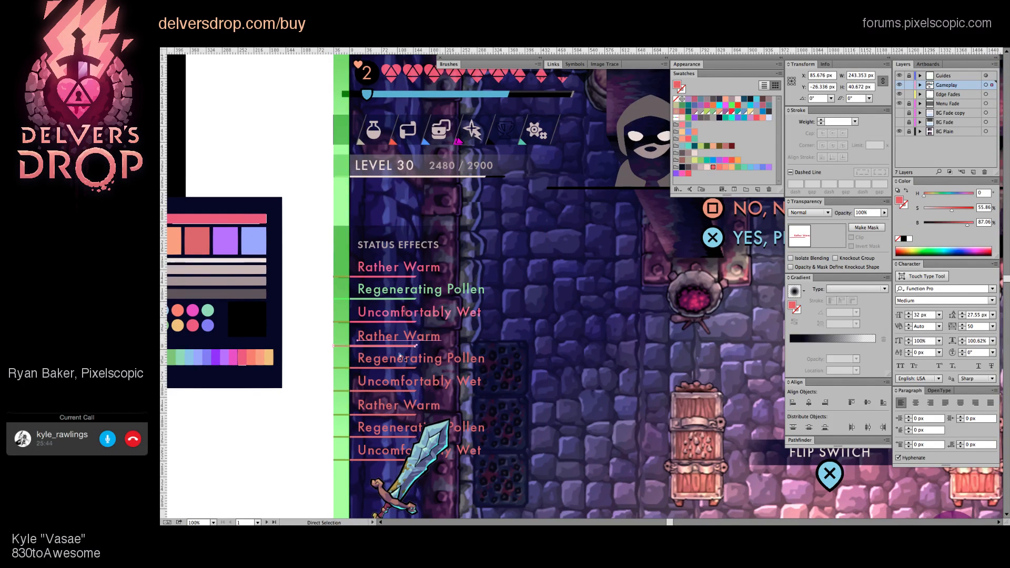
{"action": "left_click_drag", "start_coordinate": [319, 306], "coordinate": [396, 469]}
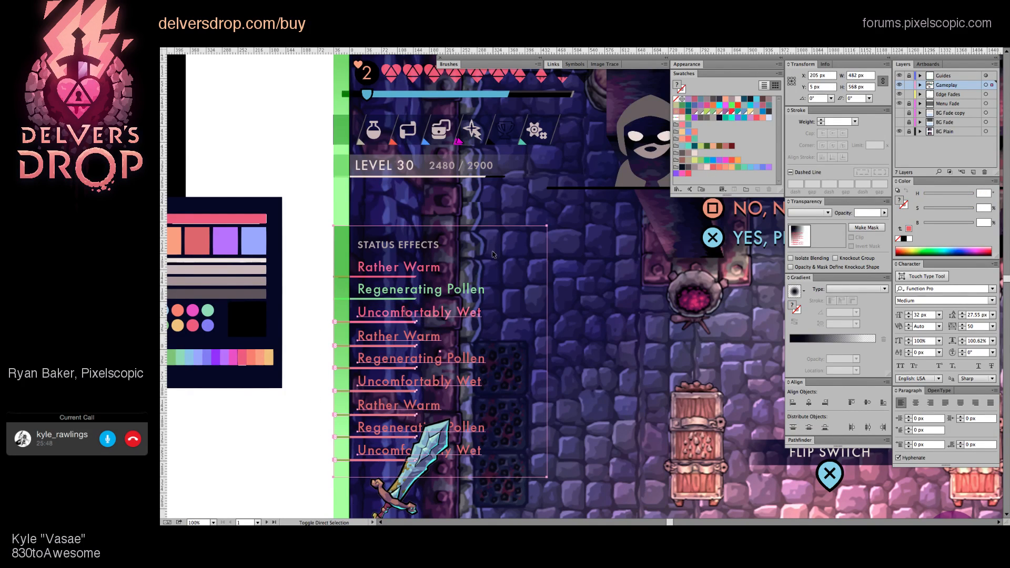
{"action": "left_click", "coordinate": [467, 266]}
{"action": "key", "text": "i"}
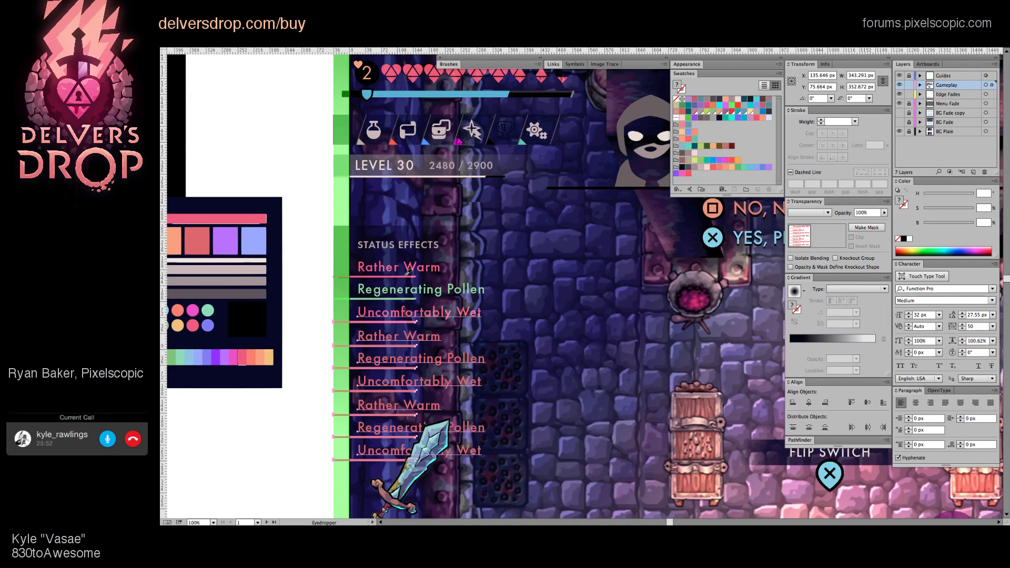
{"action": "left_click", "coordinate": [406, 272]}
{"action": "key", "text": "v"}
{"action": "scroll", "coordinate": [293, 356], "scroll_direction": "down", "scroll_amount": 1}
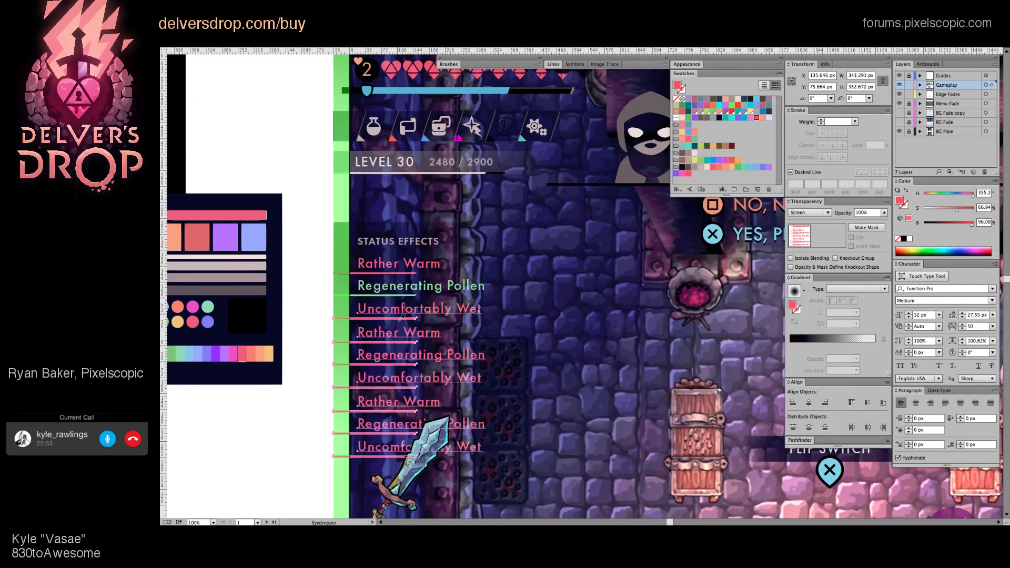
{"action": "left_click", "coordinate": [294, 357]}
Step: Move the sword illustration off the status effects list onto the blank canvas below the color palette
{"action": "scroll", "coordinate": [599, 368], "scroll_direction": "left", "scroll_amount": 5}
{"action": "scroll", "coordinate": [600, 368], "scroll_direction": "down", "scroll_amount": 3}
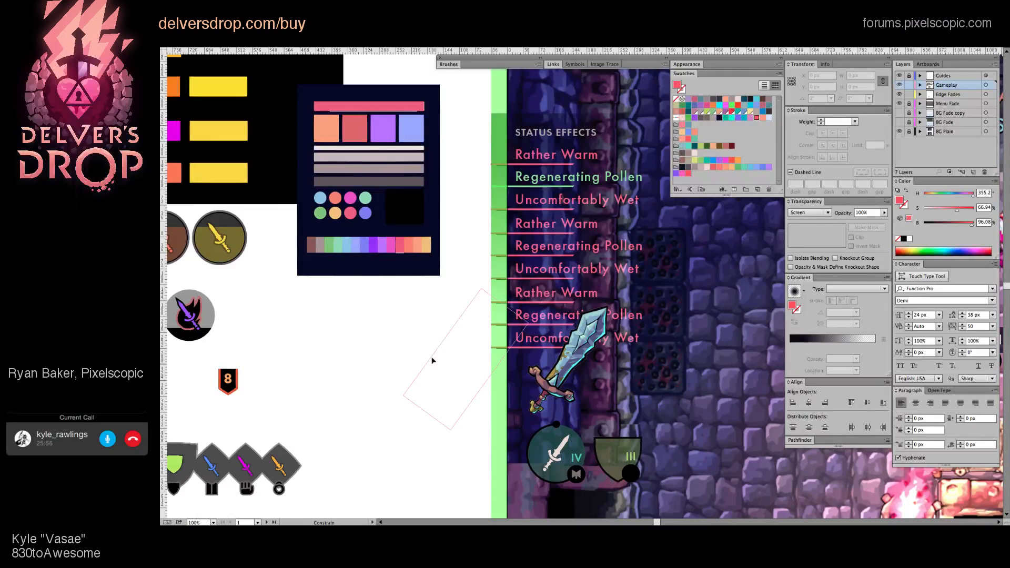
{"action": "left_click_drag", "start_coordinate": [431, 361], "coordinate": [392, 363]}
{"action": "scroll", "coordinate": [453, 283], "scroll_direction": "right", "scroll_amount": 5}
{"action": "scroll", "coordinate": [454, 282], "scroll_direction": "up", "scroll_amount": 3}
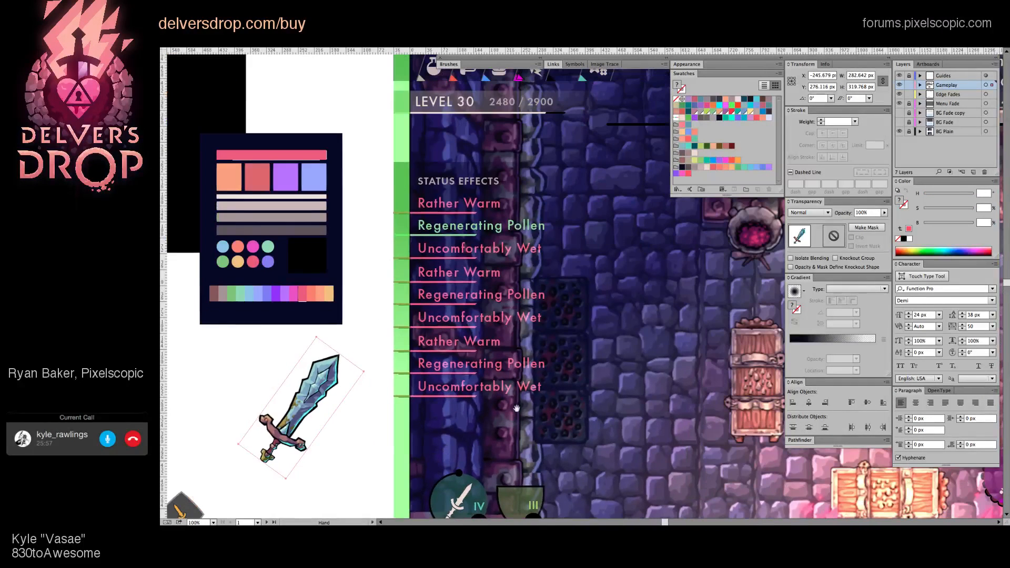
Step: Recolor the second Regenerating Pollen entry and its underline with the green sampled from the first one
{"action": "left_click", "coordinate": [456, 296]}
{"action": "key", "text": "a"}
{"action": "left_click", "coordinate": [457, 306]}
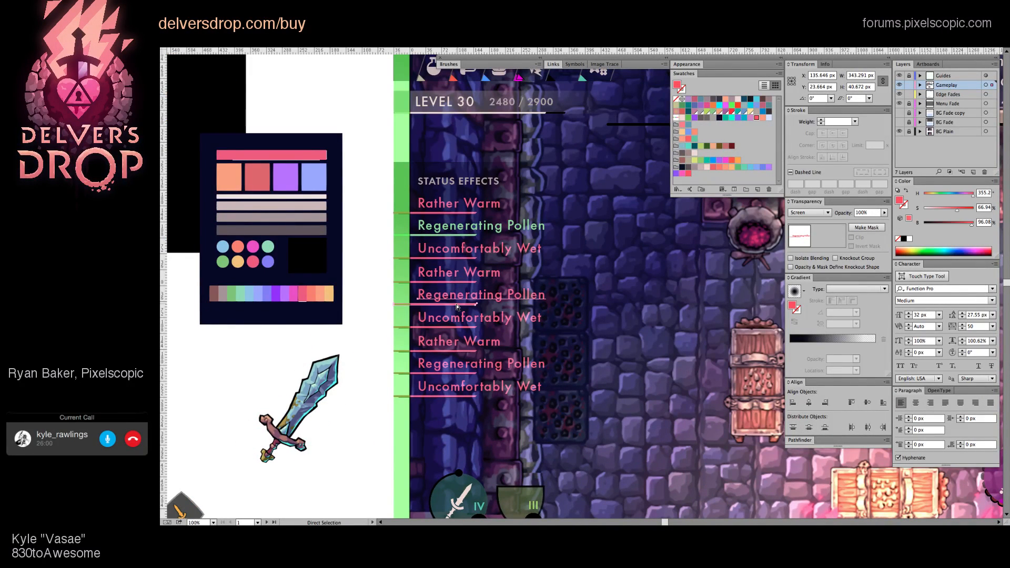
{"action": "key", "text": "i"}
{"action": "left_click", "coordinate": [476, 227]}
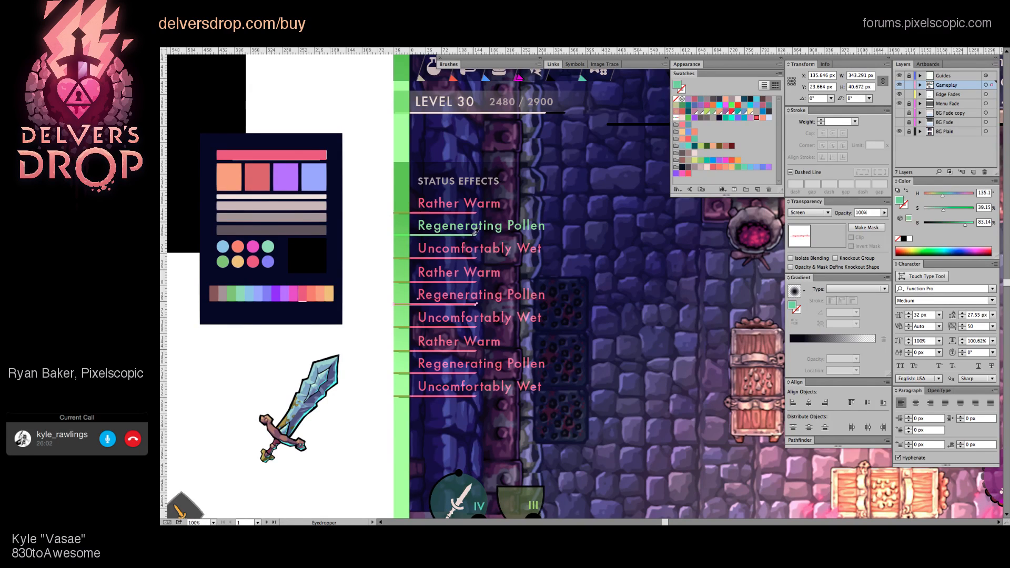
{"action": "key", "text": "v"}
{"action": "left_click", "coordinate": [395, 218]}
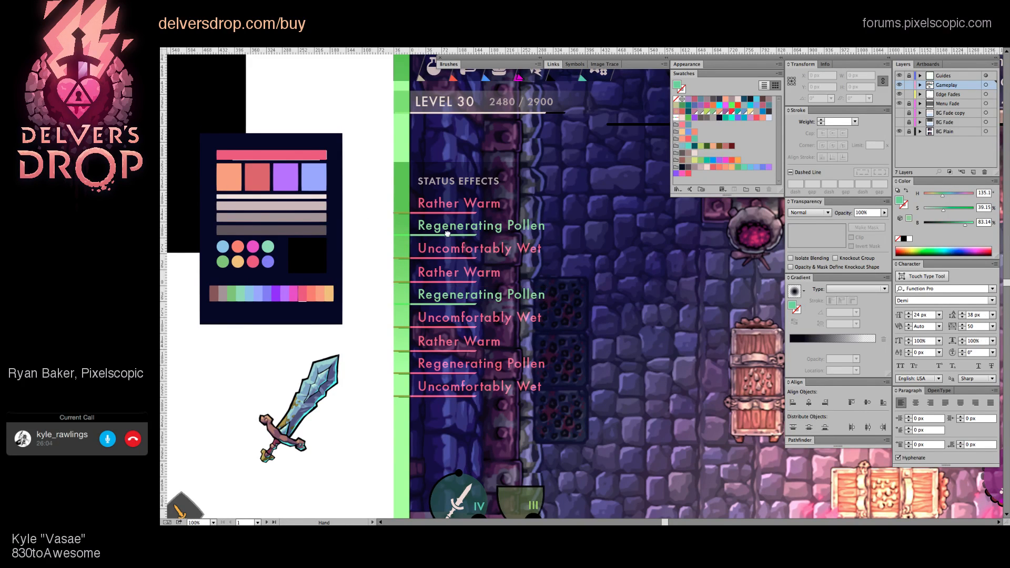
Step: Recolor the second Uncomfortably Wet entry with the blue swatch, lightened to 43.14% saturation and 100% brightness
{"action": "scroll", "coordinate": [400, 263], "scroll_direction": "right", "scroll_amount": 3}
{"action": "left_click", "coordinate": [419, 331]}
{"action": "left_click", "coordinate": [418, 332], "text": "ctrl"}
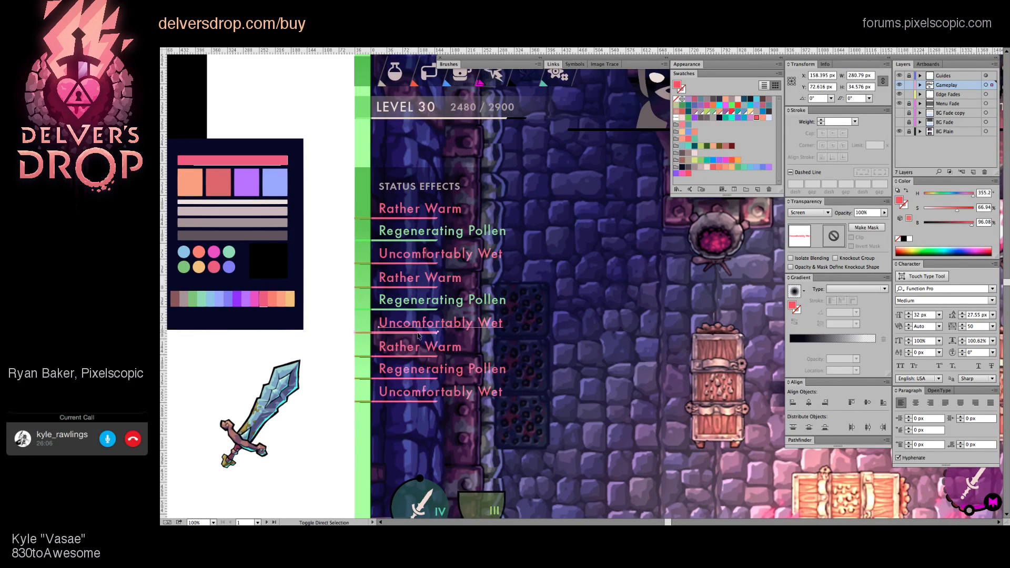
{"action": "left_click", "coordinate": [762, 167]}
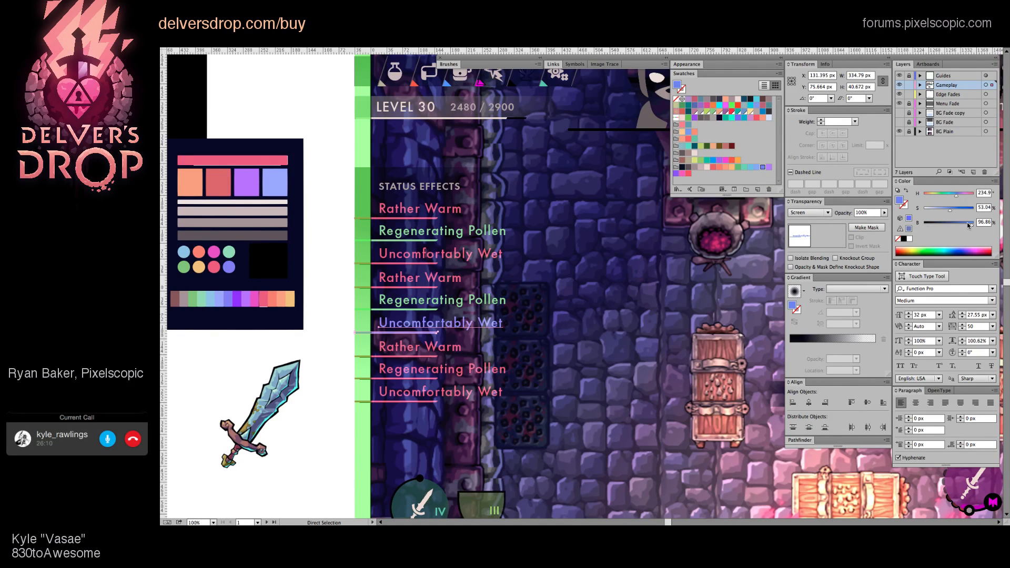
{"action": "left_click_drag", "start_coordinate": [967, 225], "coordinate": [948, 213]}
{"action": "left_click", "coordinate": [945, 213]}
Step: Try the light blue of the second Uncomfortably Wet entry on the third Rather Warm entry and its underline
{"action": "left_click", "coordinate": [420, 350]}
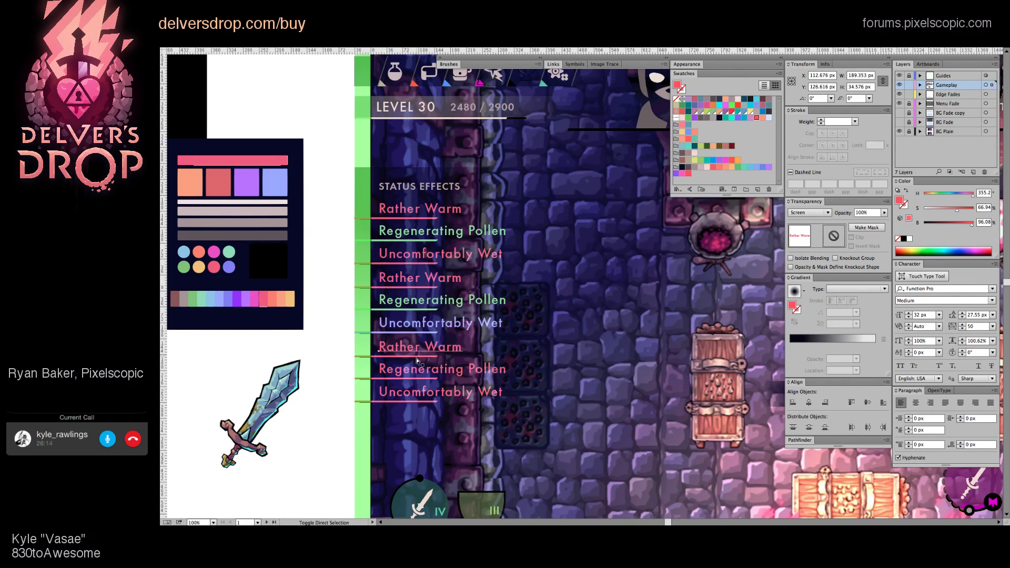
{"action": "key", "text": "i"}
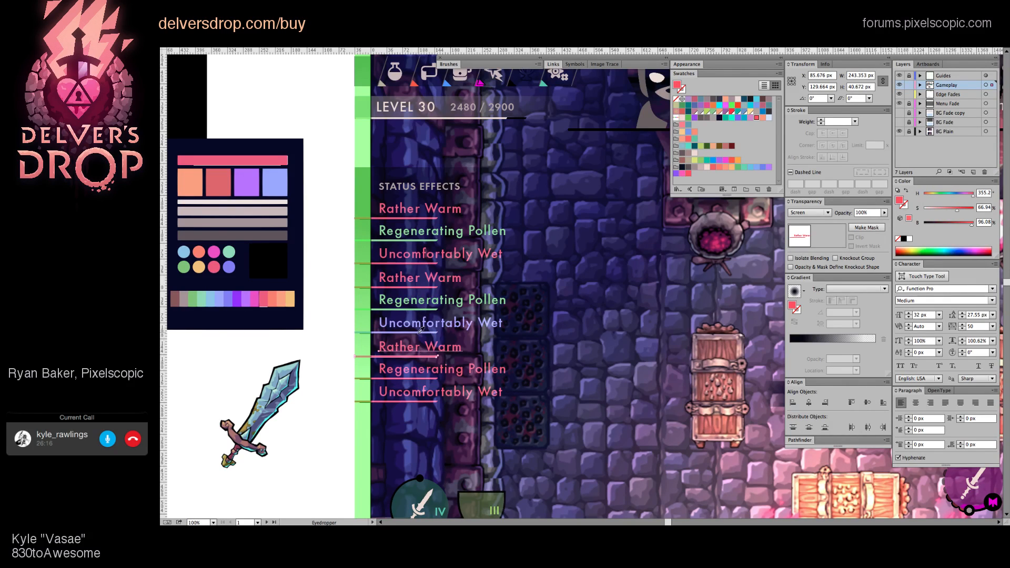
{"action": "left_click", "coordinate": [420, 329]}
{"action": "key", "text": "v"}
{"action": "left_click", "coordinate": [334, 352]}
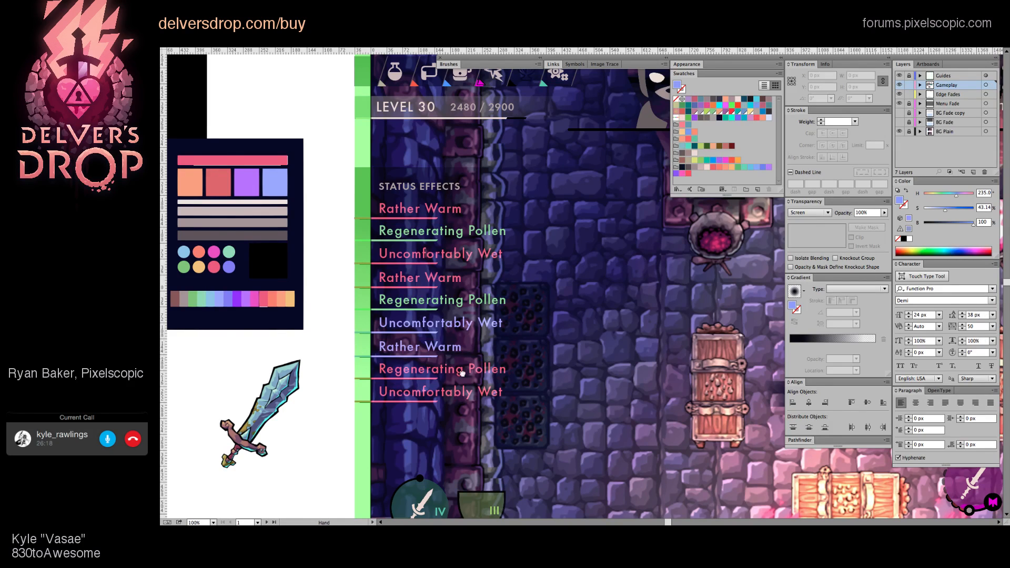
{"action": "left_click_drag", "start_coordinate": [577, 306], "coordinate": [538, 329]}
{"action": "scroll", "coordinate": [473, 334], "scroll_direction": "down", "scroll_amount": 5}
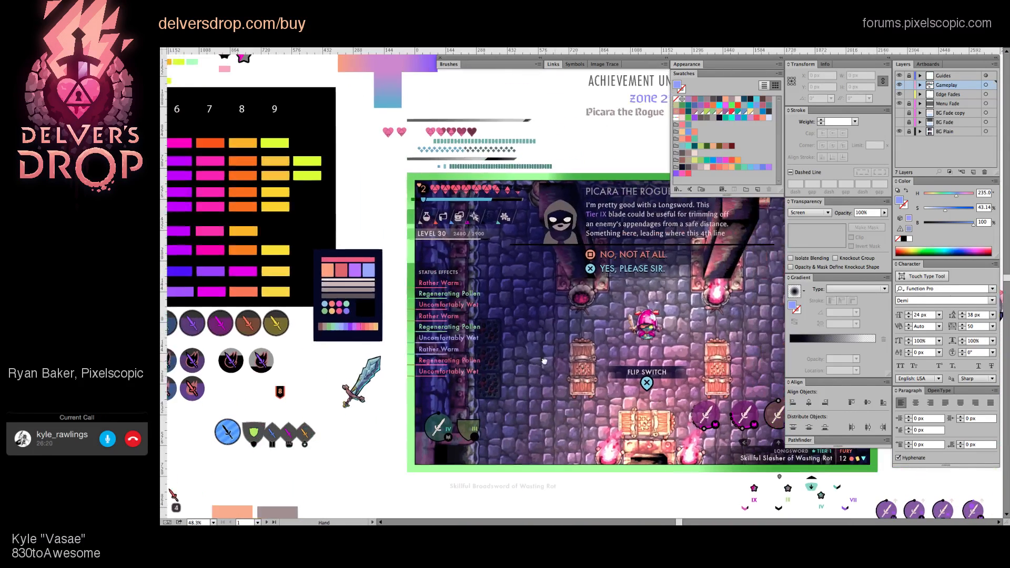
{"action": "scroll", "coordinate": [471, 338], "scroll_direction": "up", "scroll_amount": 5}
Step: Recolor the second Uncomfortably Wet and third Rather Warm entries with the off-white sampled from the Level 30 bar
{"action": "left_click", "coordinate": [469, 342]}
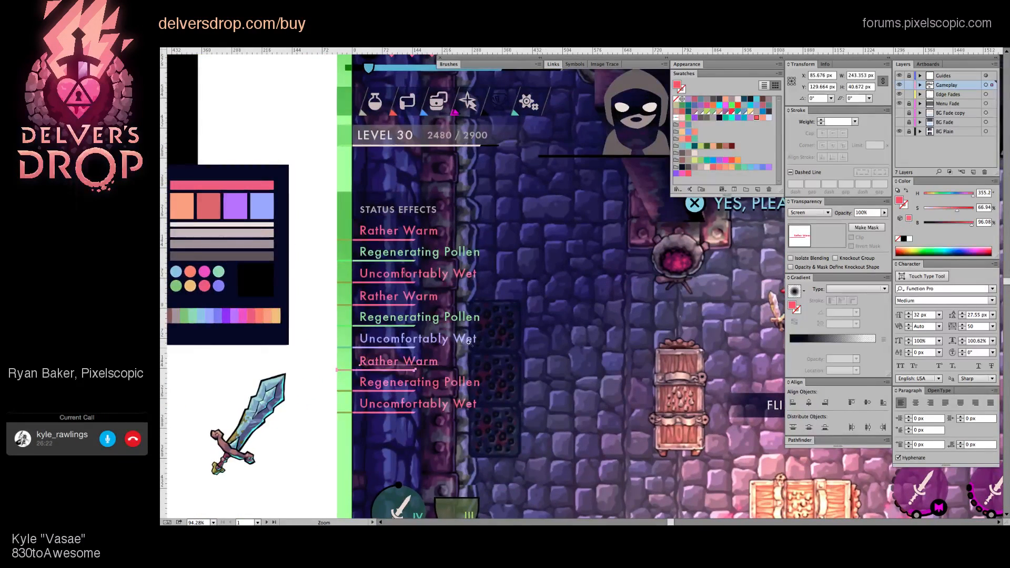
{"action": "key", "text": "a"}
{"action": "left_click", "coordinate": [408, 348], "text": "shift"}
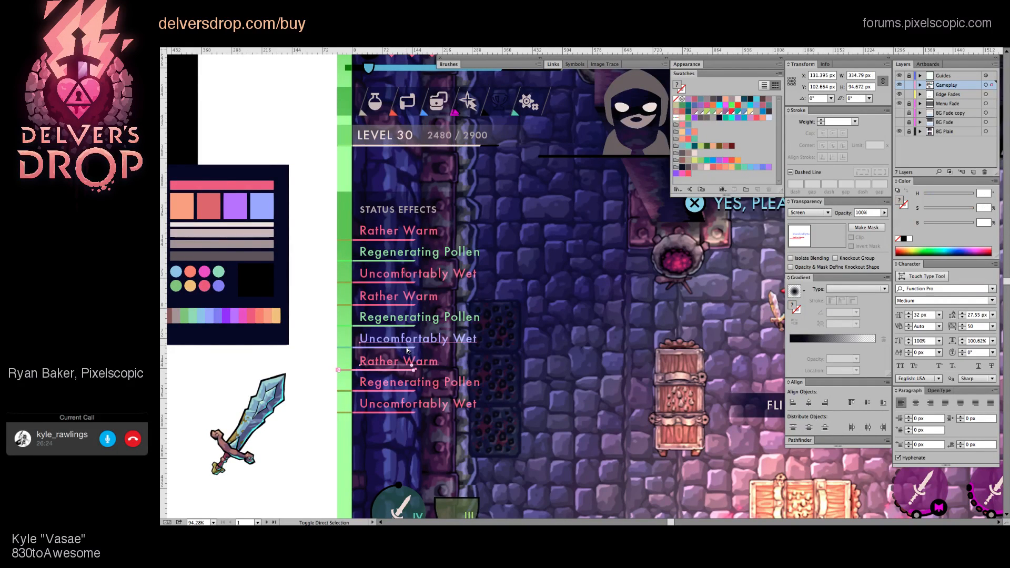
{"action": "key", "text": "i"}
{"action": "left_click", "coordinate": [415, 143]}
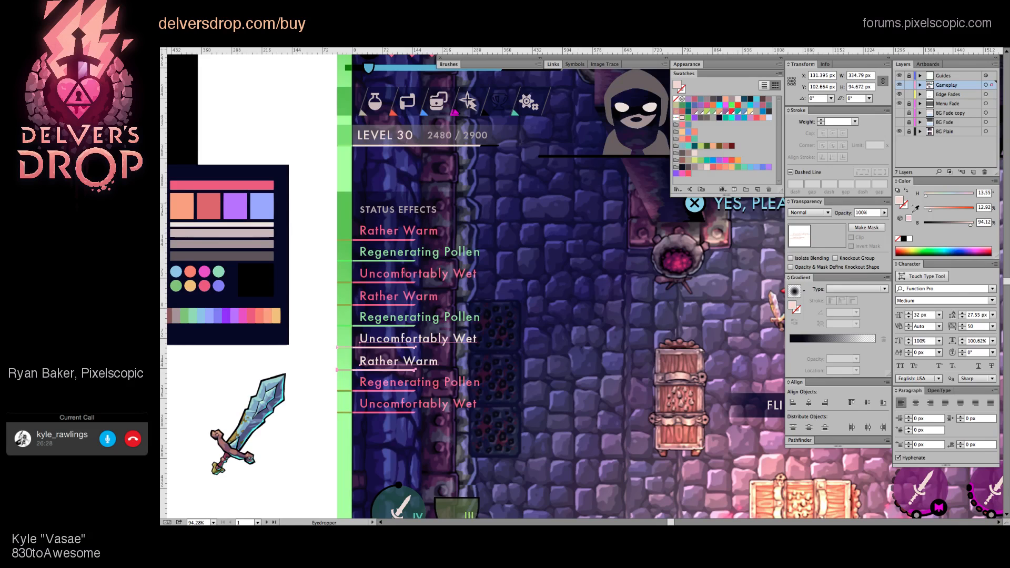
Step: Desaturate the second Uncomfortably Wet and third Rather Warm entries to 0% saturation and 83.92% brightness
{"action": "left_click_drag", "start_coordinate": [929, 213], "coordinate": [967, 227]}
{"action": "left_click_drag", "start_coordinate": [476, 328], "coordinate": [483, 332]}
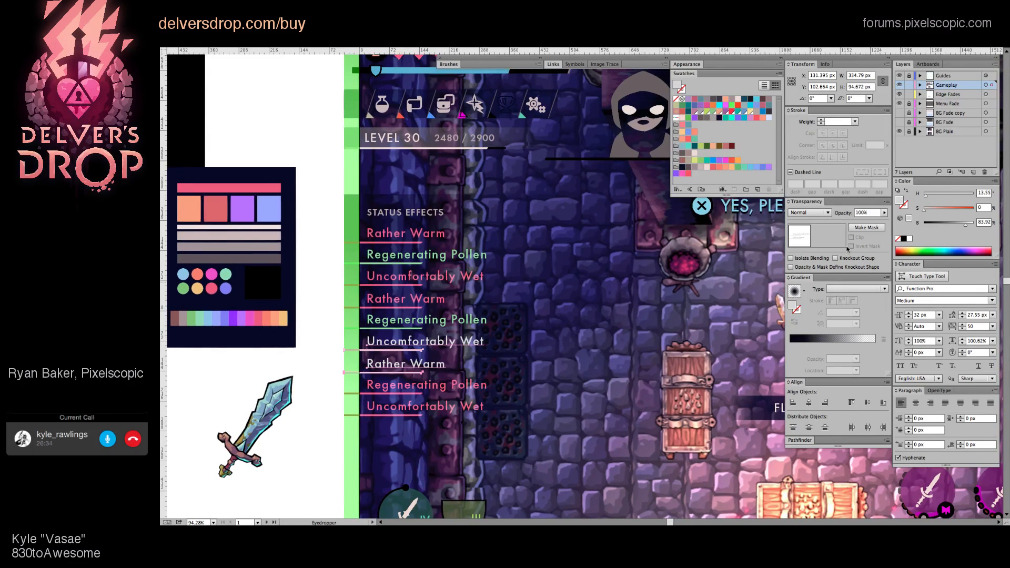
{"action": "key", "text": "ctrl+1"}
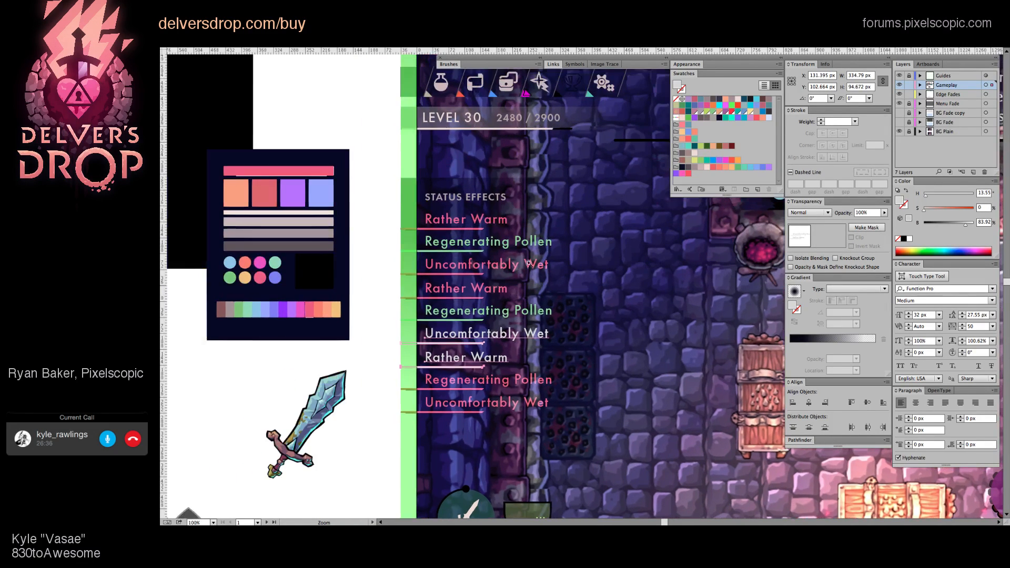
Step: Recolor the first and second Regenerating Pollen entries and their underlines teal, with about 174 hue, 60% saturation and 69% brightness
{"action": "left_click", "coordinate": [463, 253], "text": "ctrl"}
{"action": "left_click", "coordinate": [463, 253], "text": "shift"}
{"action": "left_click", "coordinate": [465, 251], "text": "shift"}
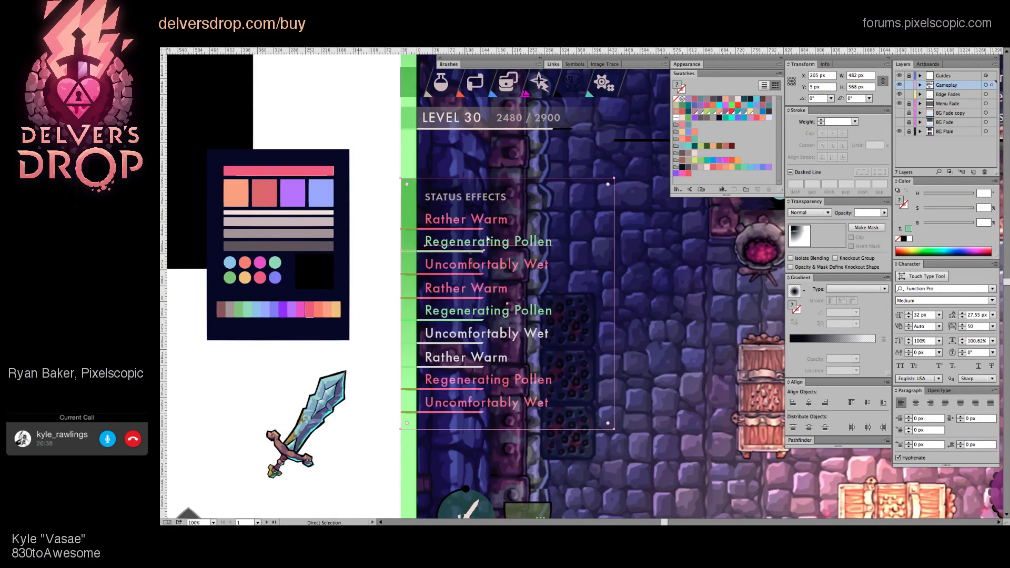
{"action": "left_click", "coordinate": [512, 236], "text": "shift"}
{"action": "left_click", "coordinate": [490, 314], "text": "shift"}
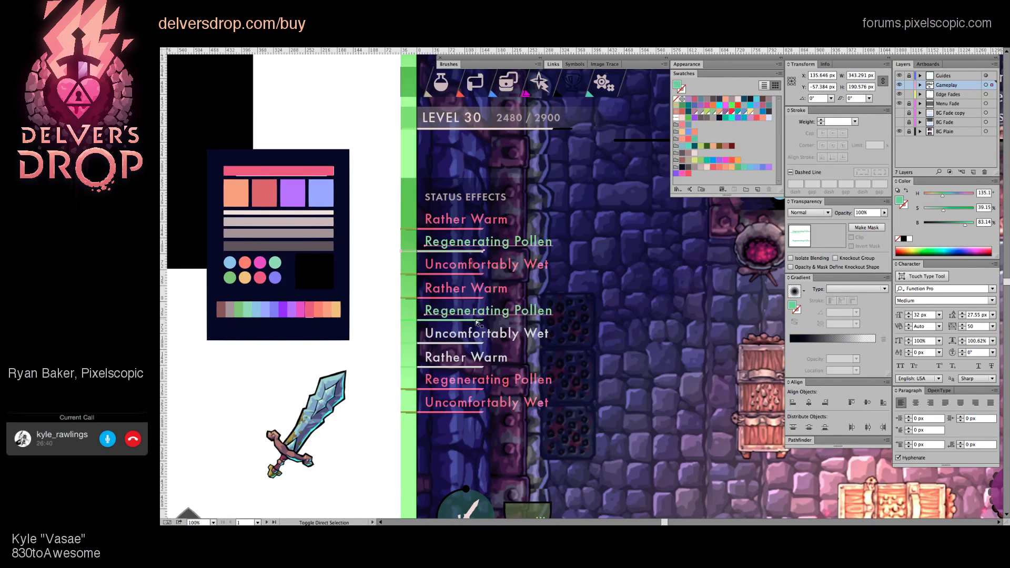
{"action": "left_click", "coordinate": [480, 320], "text": "shift"}
{"action": "left_click", "coordinate": [949, 195]}
{"action": "left_click", "coordinate": [955, 212]}
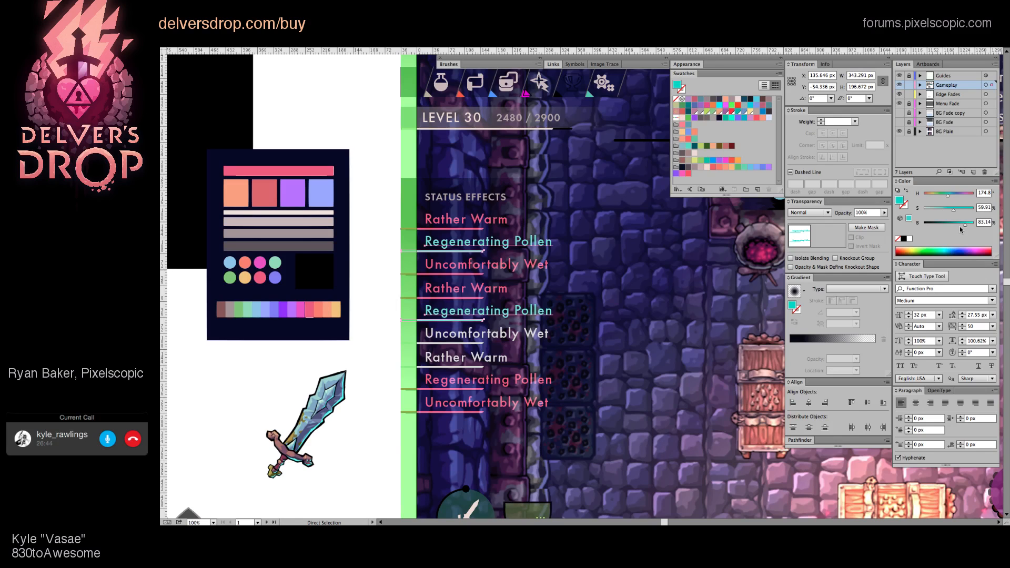
{"action": "left_click", "coordinate": [958, 227]}
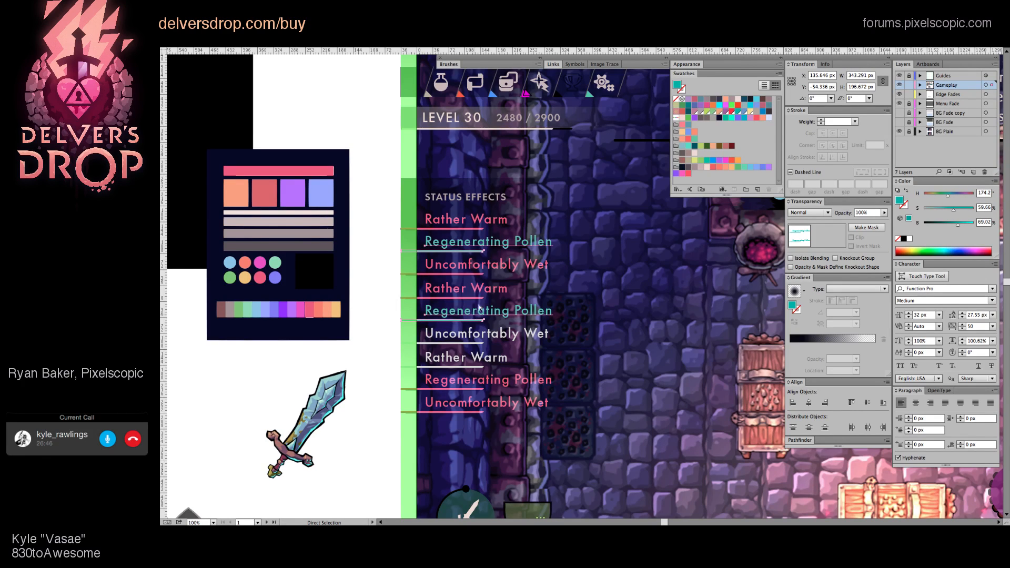
Step: Intensify the teal of both Regenerating Pollen entries to hue 168.5, 100% saturation and 80% brightness
{"action": "scroll", "coordinate": [479, 309], "scroll_direction": "up", "scroll_amount": 5}
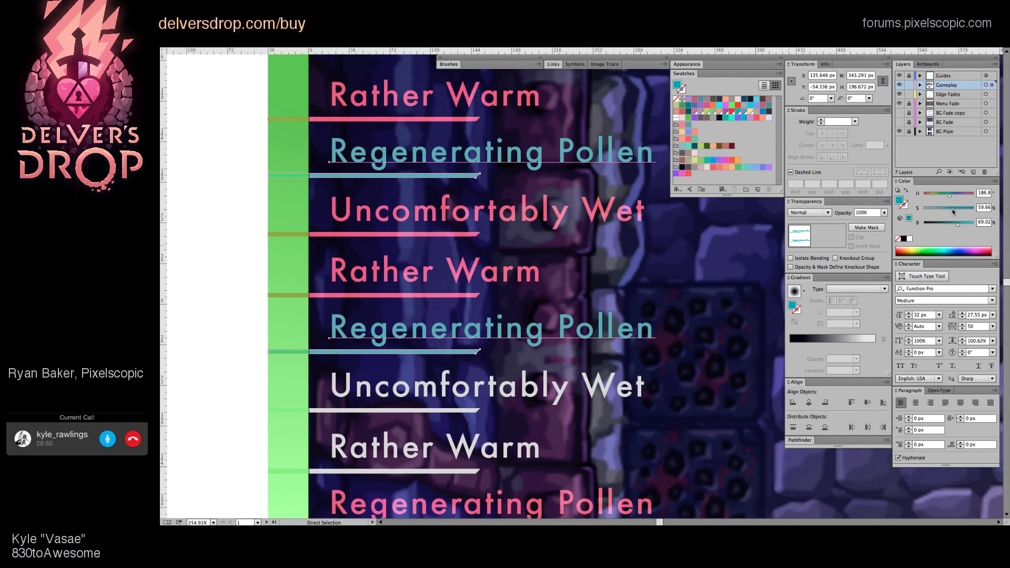
{"action": "left_click_drag", "start_coordinate": [960, 227], "coordinate": [963, 226]}
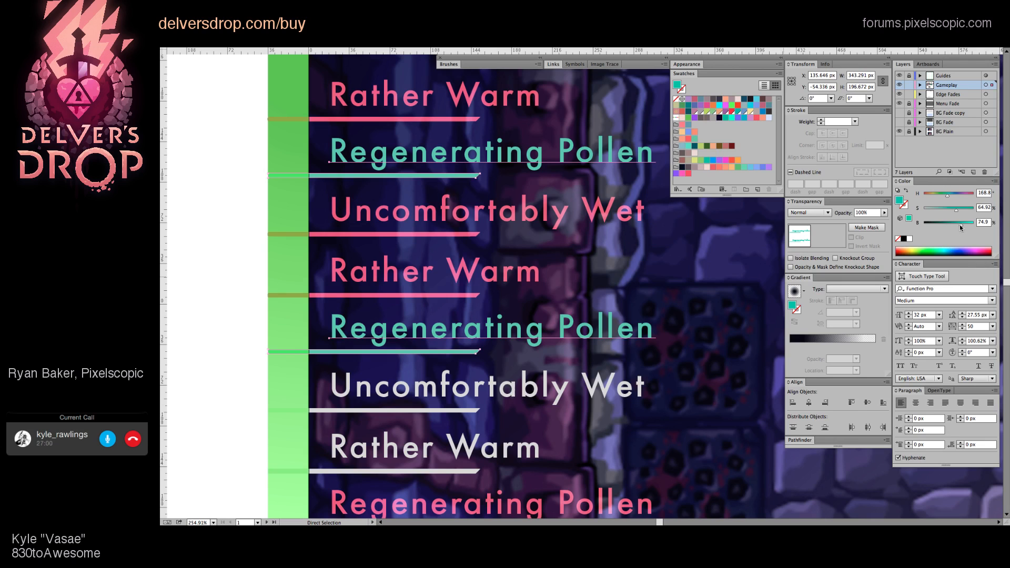
{"action": "scroll", "coordinate": [678, 297], "scroll_direction": "down", "scroll_amount": 5}
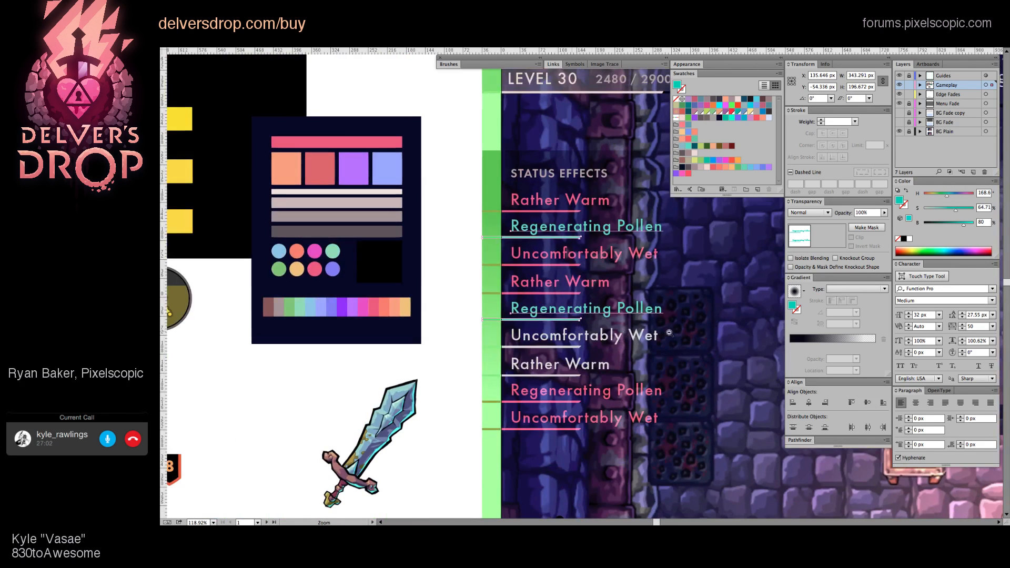
{"action": "left_click_drag", "start_coordinate": [642, 362], "coordinate": [547, 362]}
{"action": "left_click_drag", "start_coordinate": [956, 211], "coordinate": [991, 213]}
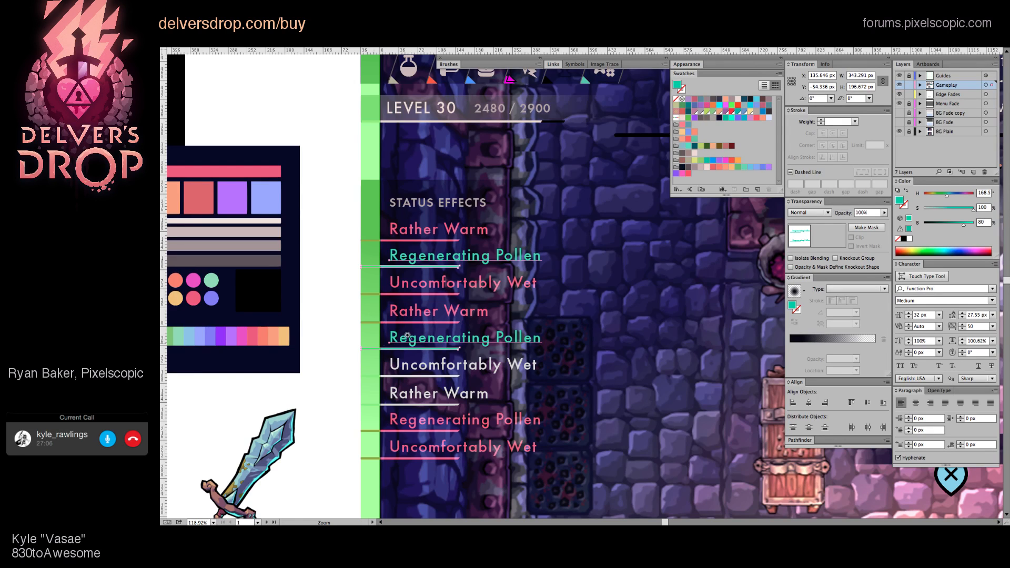
Step: Try a blue hue of about 210 on both Regenerating Pollen entries, and settle on a teal hue of 167.9
{"action": "scroll", "coordinate": [407, 335], "scroll_direction": "up", "scroll_amount": 4}
{"action": "scroll", "coordinate": [442, 347], "scroll_direction": "up", "scroll_amount": 3}
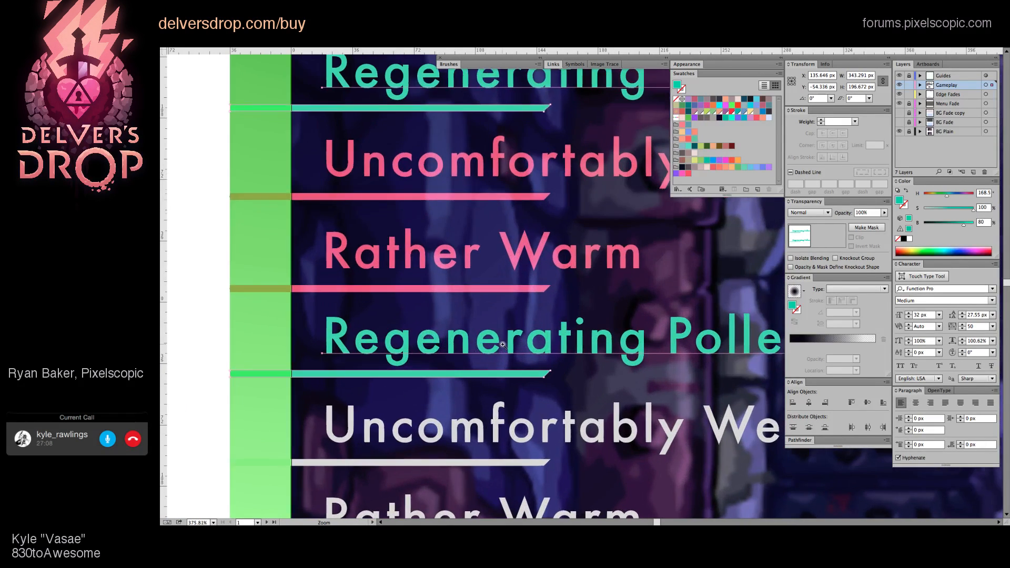
{"action": "scroll", "coordinate": [502, 345], "scroll_direction": "down", "scroll_amount": 10}
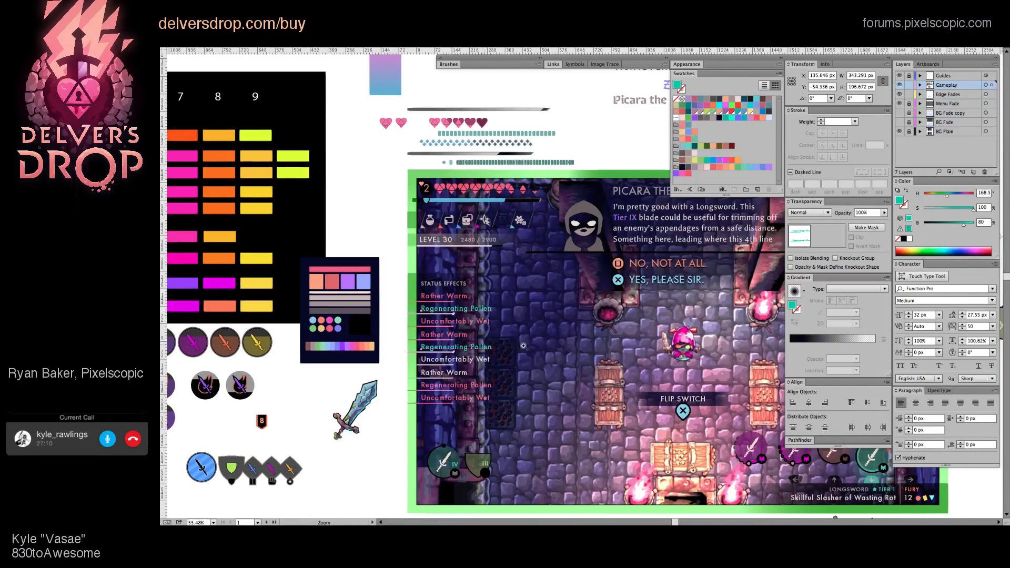
{"action": "scroll", "coordinate": [524, 346], "scroll_direction": "up", "scroll_amount": 2}
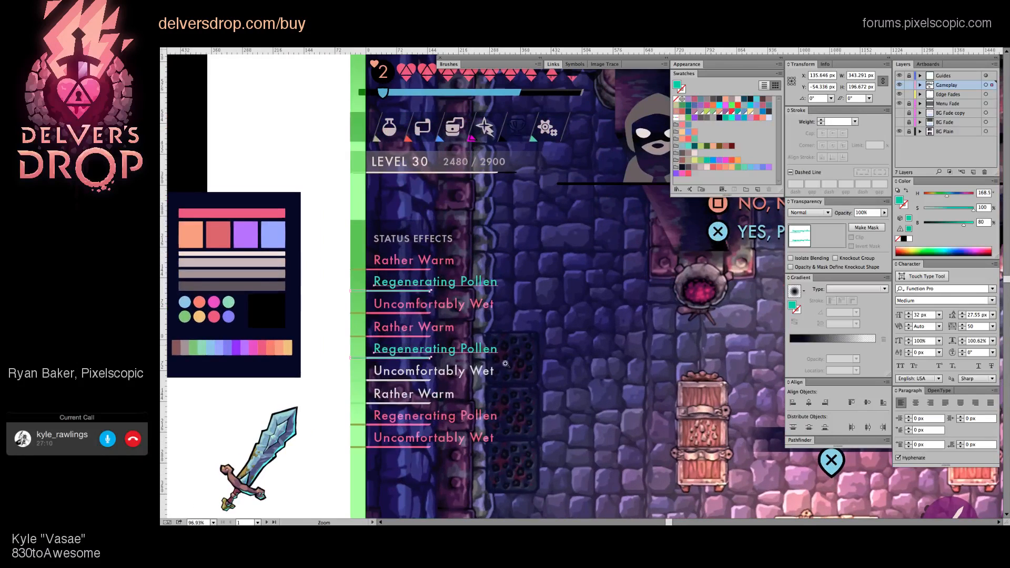
{"action": "left_click", "coordinate": [953, 194]}
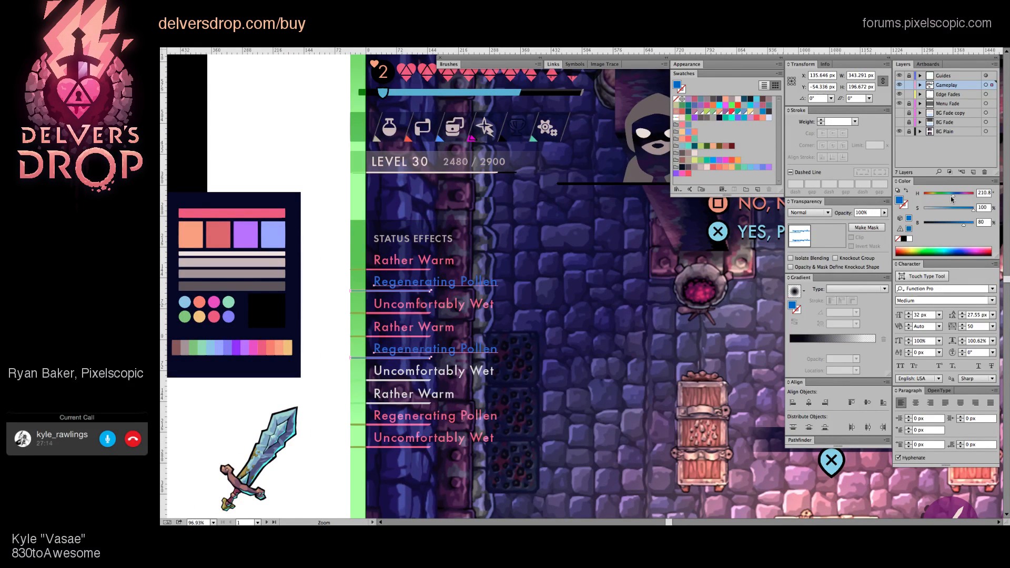
{"action": "left_click", "coordinate": [947, 196]}
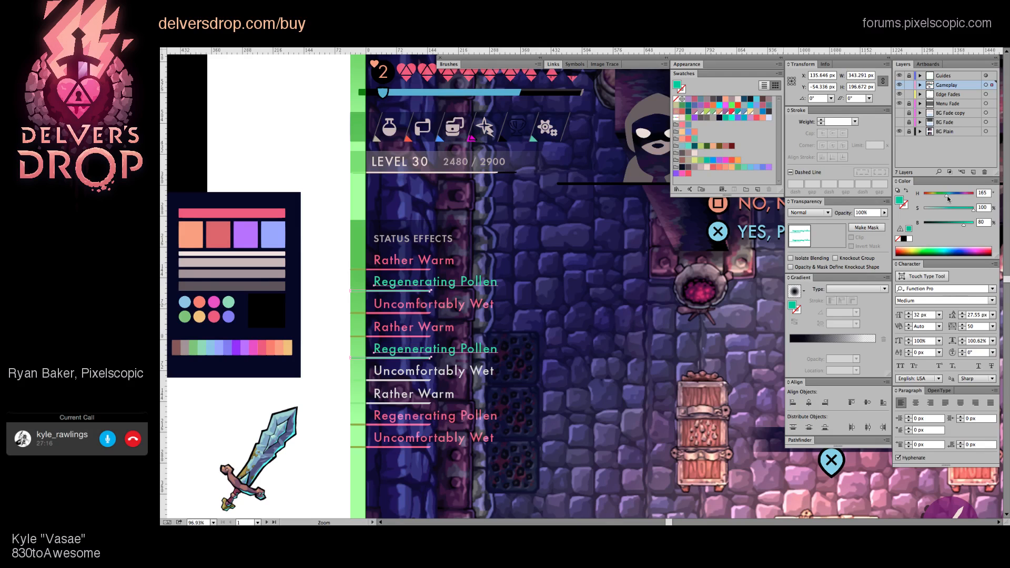
{"action": "key", "text": "ctrl+1"}
{"action": "left_click", "coordinate": [608, 357]}
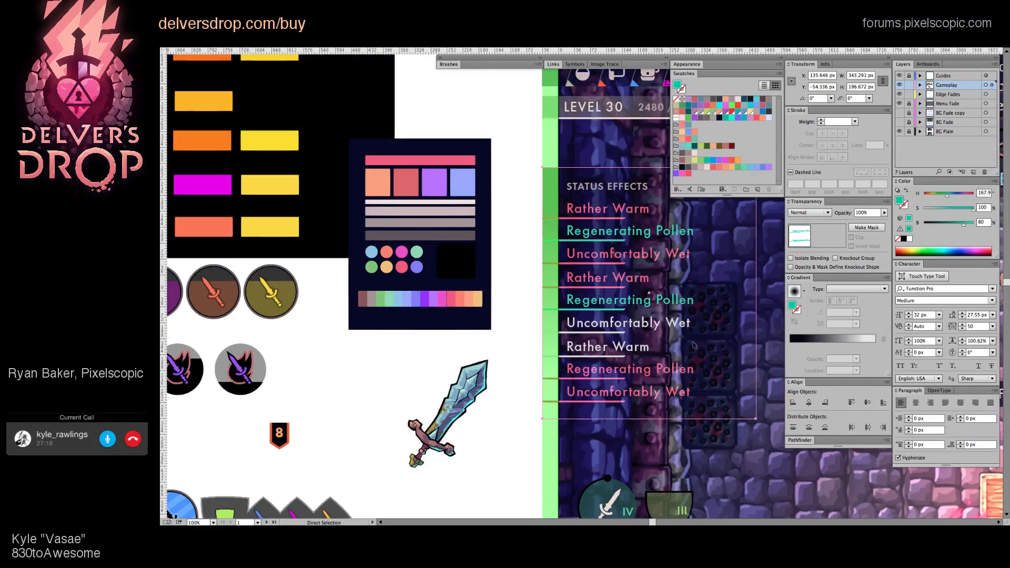
Step: Try the sampled teal on a selection of the last two status entries that includes the background panel, and undo it
{"action": "left_click_drag", "start_coordinate": [608, 358], "coordinate": [413, 393]}
{"action": "scroll", "coordinate": [606, 347], "scroll_direction": "down", "scroll_amount": 5}
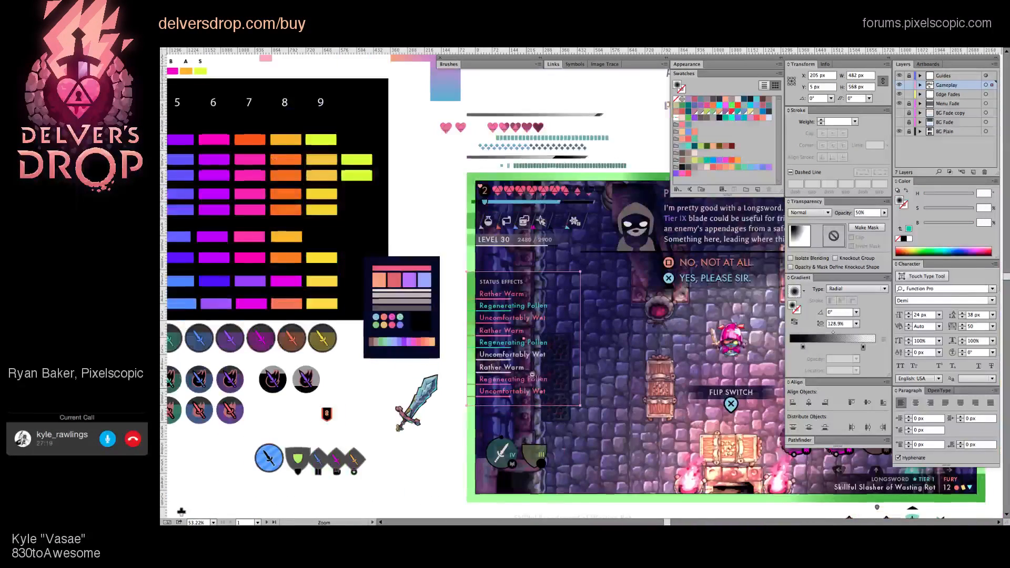
{"action": "left_click", "coordinate": [608, 389]}
{"action": "left_click_drag", "start_coordinate": [587, 387], "coordinate": [575, 389]}
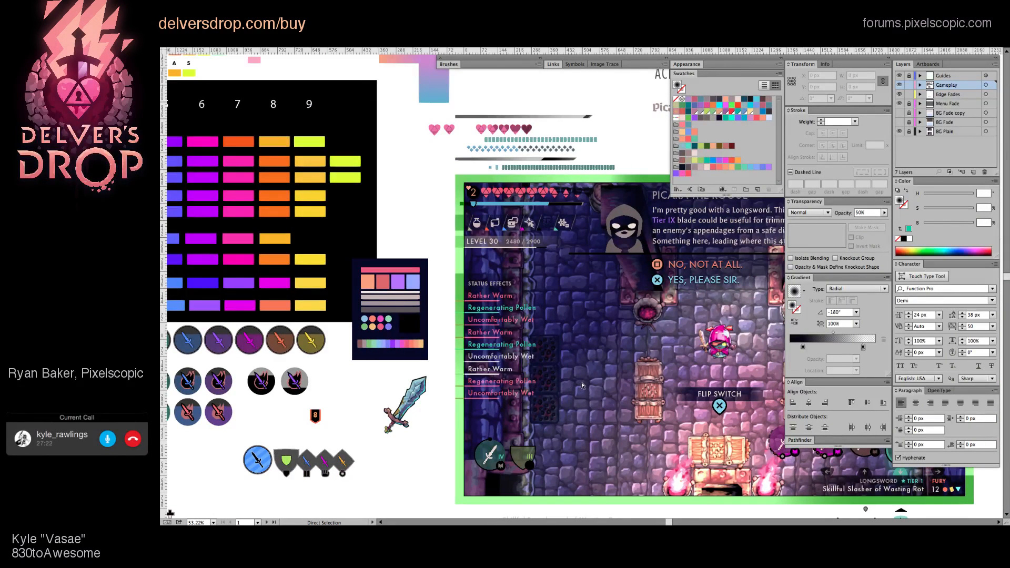
{"action": "key", "text": "ctrl+space"}
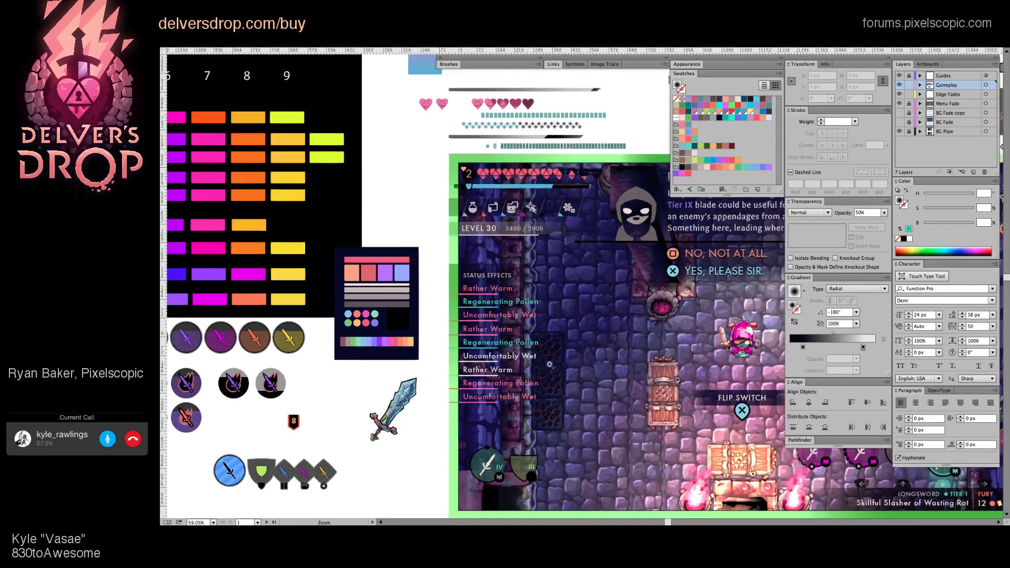
{"action": "scroll", "coordinate": [517, 360], "scroll_direction": "up", "scroll_amount": 5}
{"action": "left_click_drag", "start_coordinate": [387, 401], "coordinate": [500, 441]}
{"action": "key", "text": "i"}
{"action": "left_click", "coordinate": [511, 260]}
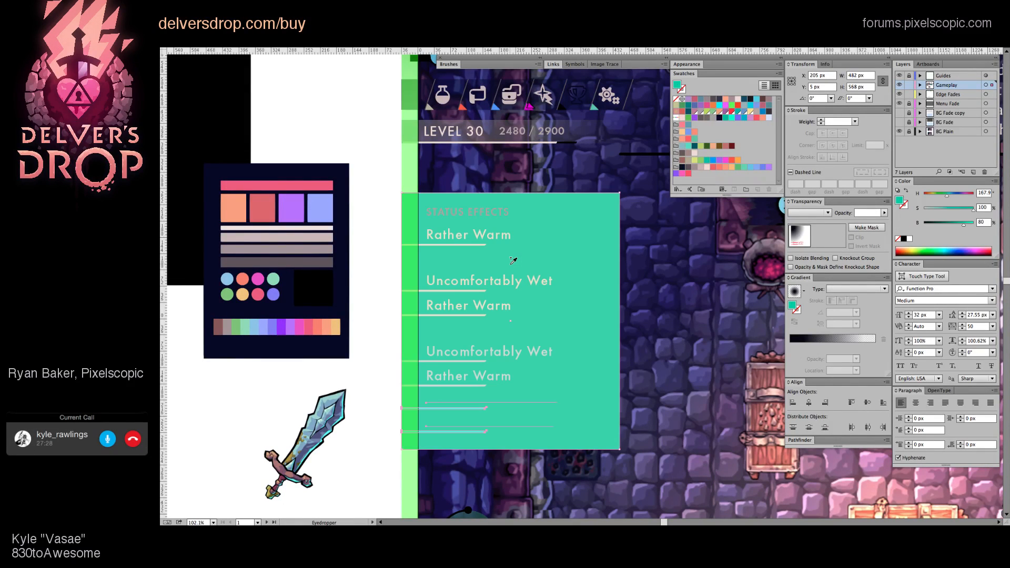
{"action": "key", "text": "ctrl+z"}
{"action": "key", "text": "ctrl+z"}
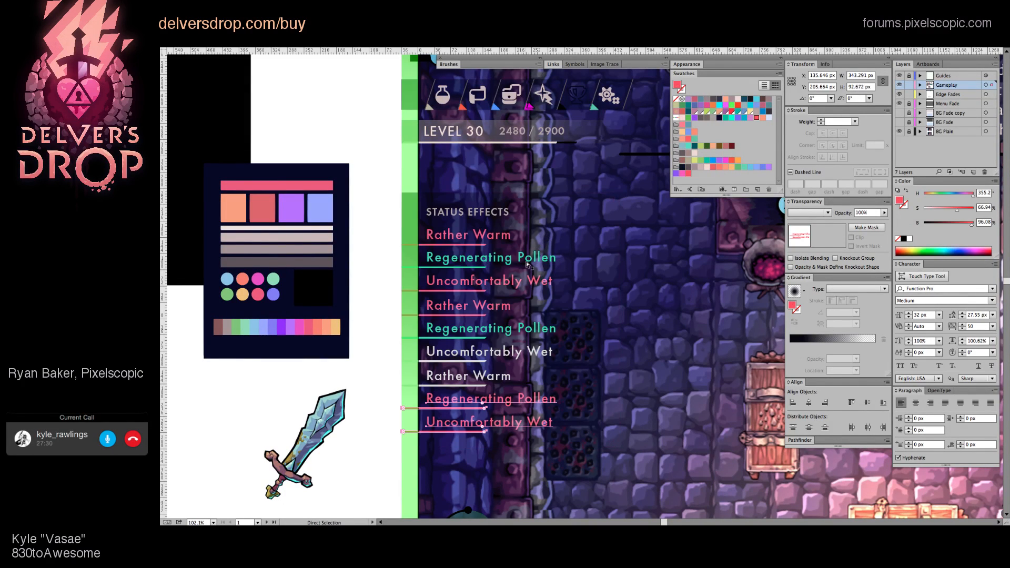
Step: Recolor the third Regenerating Pollen and third Uncomfortably Wet entries with the teal sampled from the first Regenerating Pollen underline
{"action": "key", "text": "i"}
{"action": "left_click", "coordinate": [482, 265]}
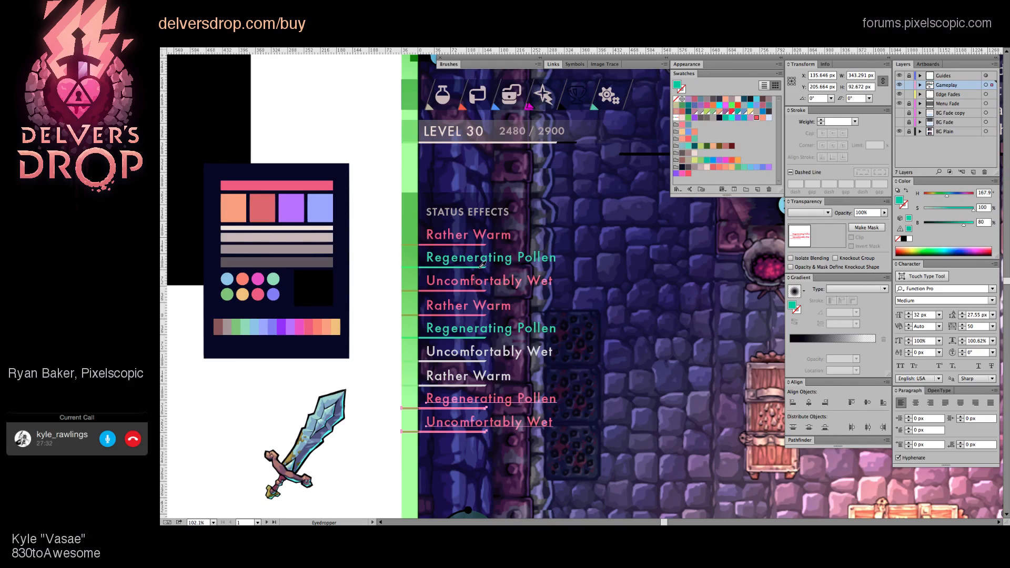
{"action": "key", "text": "ctrl+shift+a"}
Step: Try 60% and 100% brightness on the second Uncomfortably Wet and third Rather Warm entries, and settle on the swatch R=240 G=216 B=209
{"action": "scroll", "coordinate": [583, 363], "scroll_direction": "right", "scroll_amount": 2}
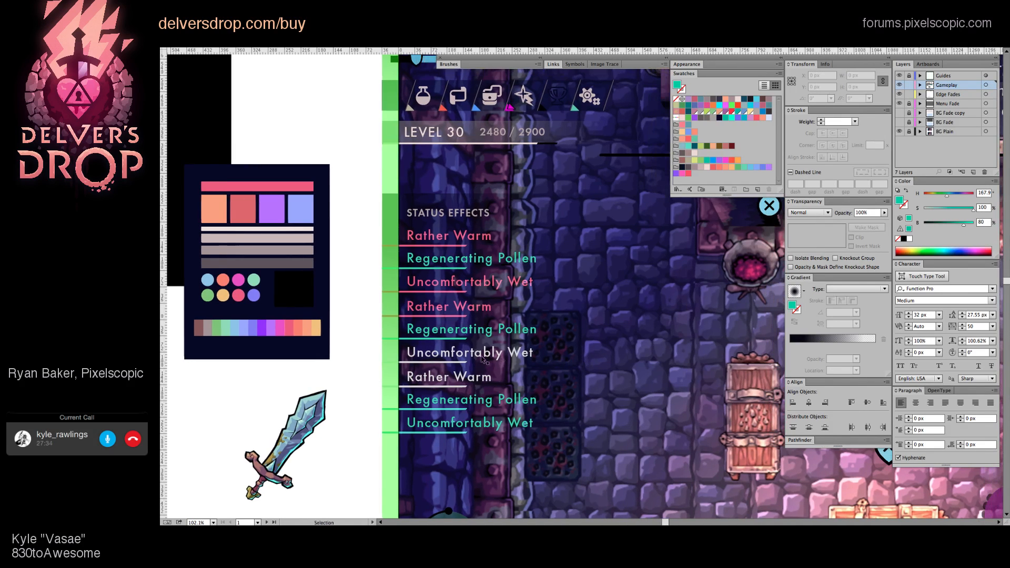
{"action": "left_click", "coordinate": [459, 388], "text": "ctrl"}
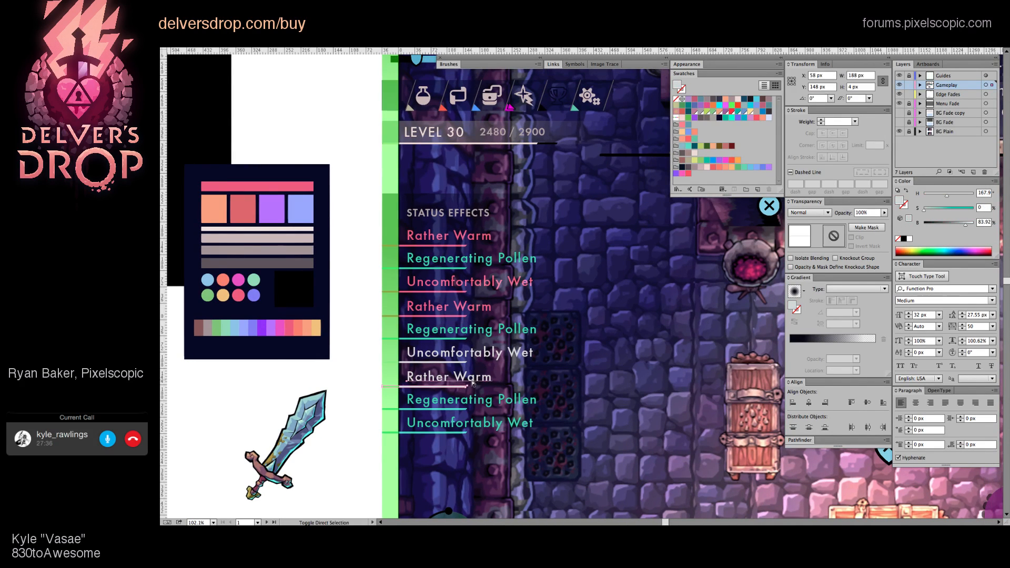
{"action": "left_click", "coordinate": [465, 365], "text": "ctrl+shift"}
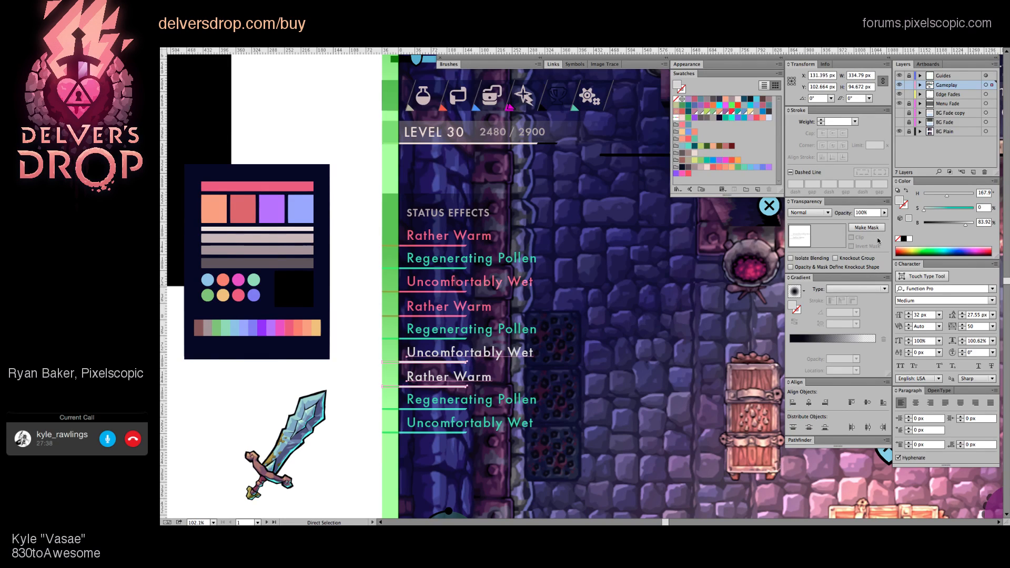
{"action": "left_click", "coordinate": [955, 227]}
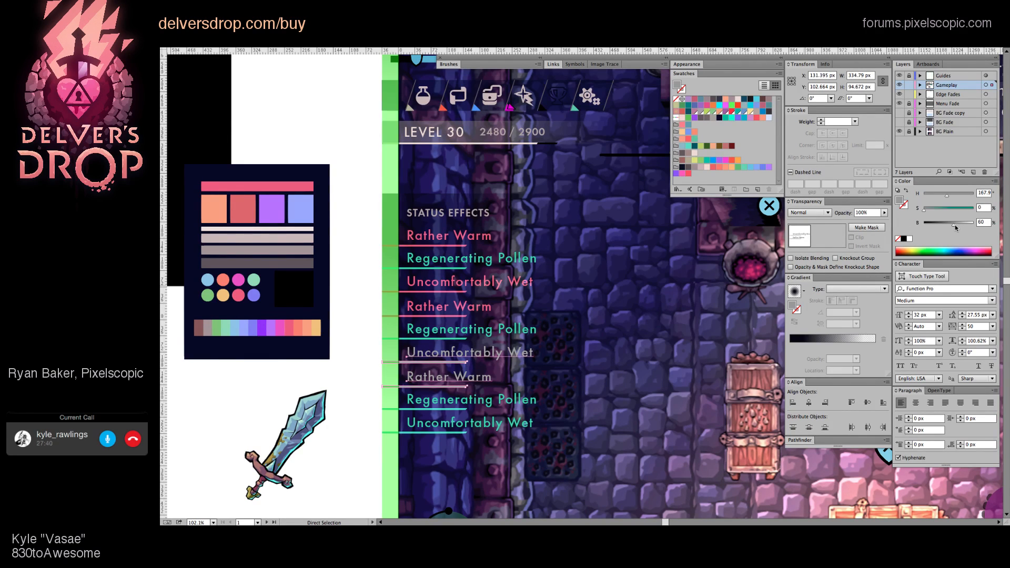
{"action": "left_click_drag", "start_coordinate": [956, 227], "coordinate": [983, 229]}
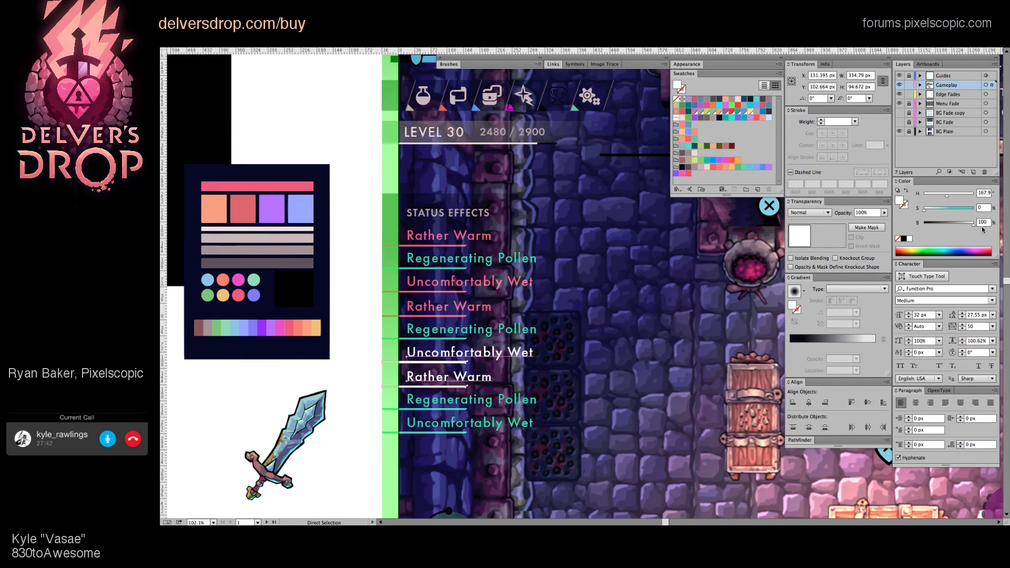
{"action": "left_click", "coordinate": [707, 167]}
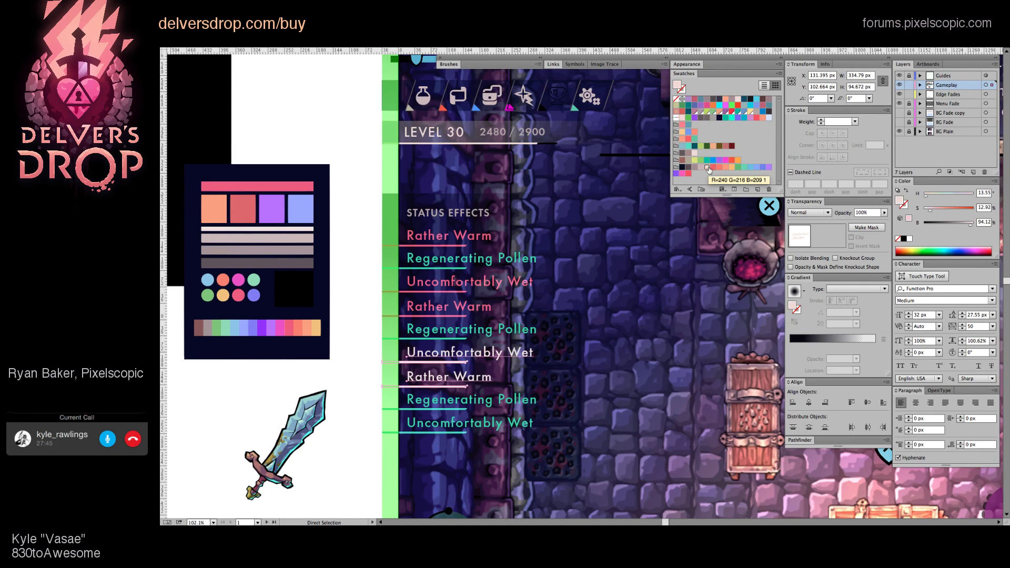
{"action": "left_click", "coordinate": [352, 136]}
Step: Nudge the dark background panel behind the status effects list slightly downward and deselect it
{"action": "scroll", "coordinate": [557, 291], "scroll_direction": "down", "scroll_amount": 3}
{"action": "left_click_drag", "start_coordinate": [663, 358], "coordinate": [631, 356]}
{"action": "key", "text": "v"}
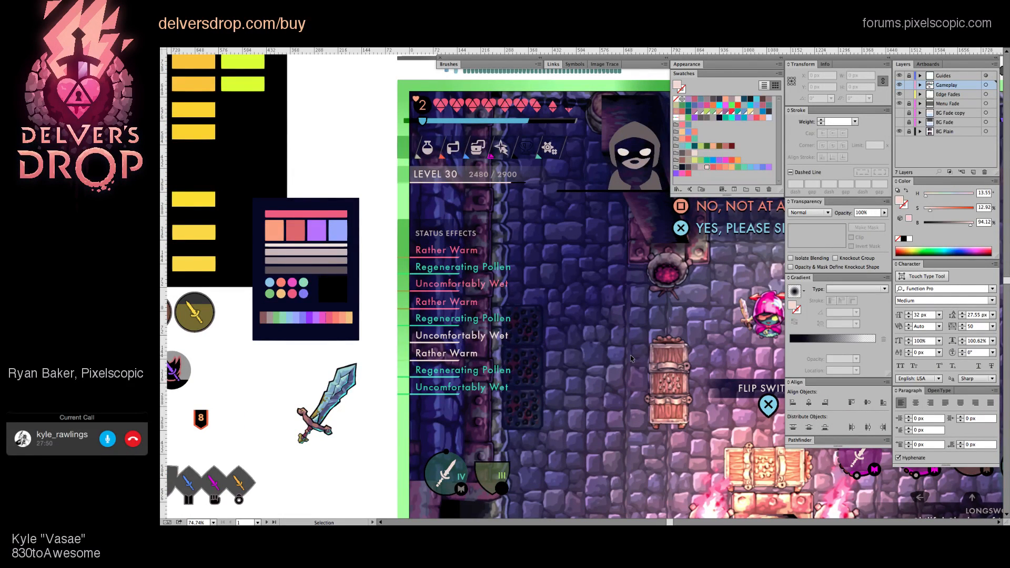
{"action": "scroll", "coordinate": [556, 334], "scroll_direction": "right", "scroll_amount": 3}
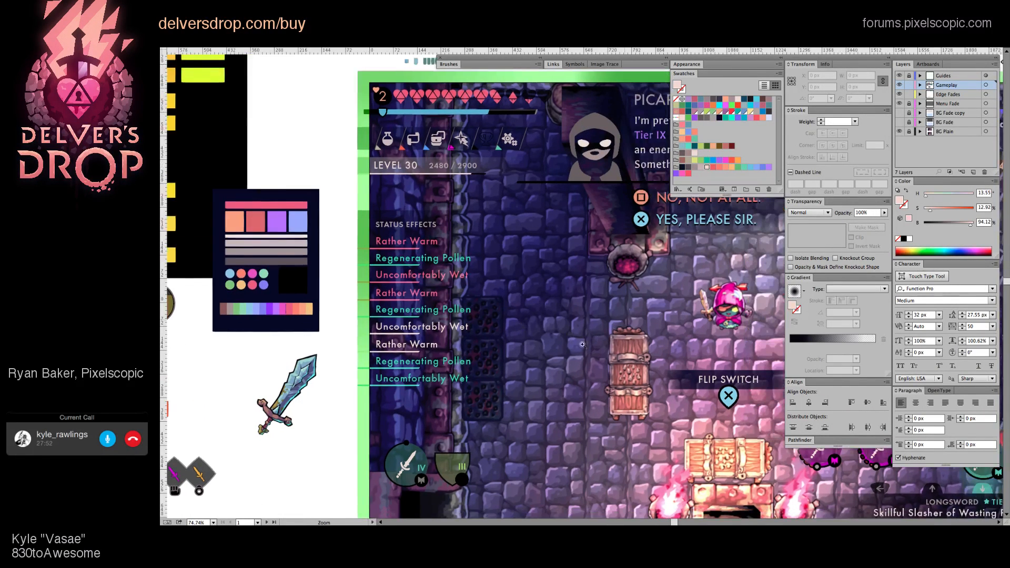
{"action": "scroll", "coordinate": [579, 343], "scroll_direction": "down", "scroll_amount": 2}
{"action": "scroll", "coordinate": [573, 344], "scroll_direction": "right", "scroll_amount": 3}
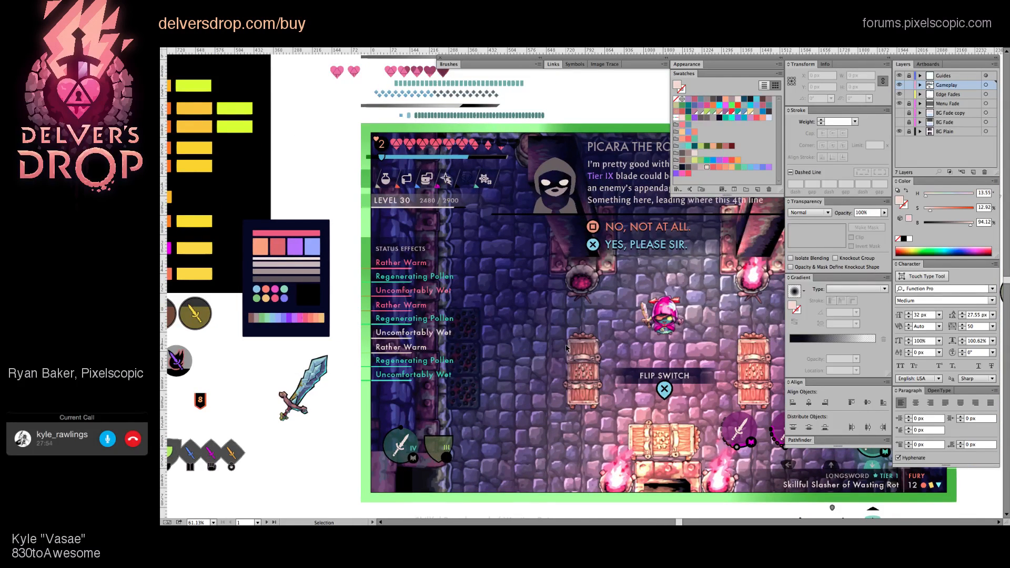
{"action": "left_click_drag", "start_coordinate": [565, 346], "coordinate": [575, 340]}
{"action": "left_click", "coordinate": [465, 250]}
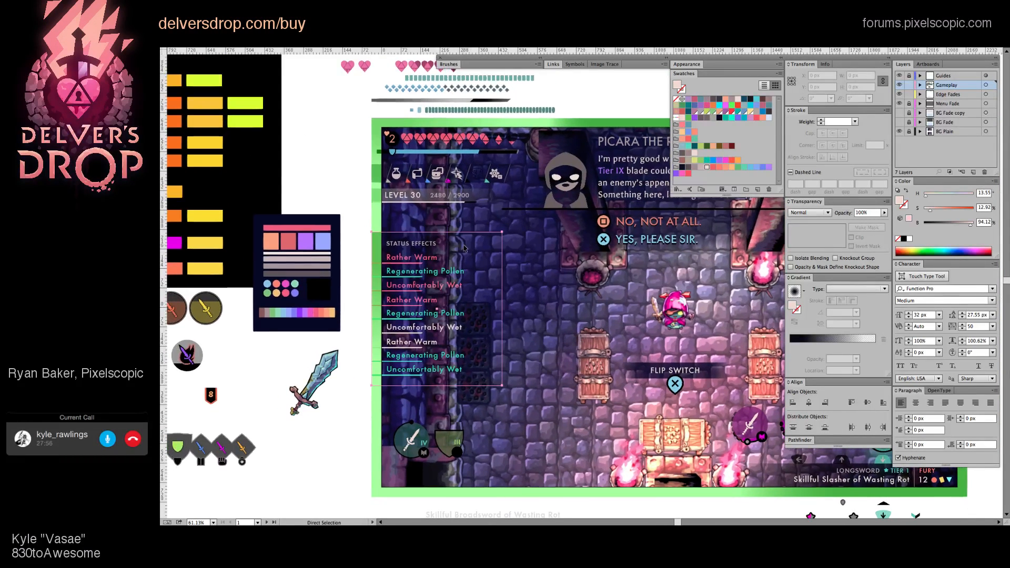
{"action": "key", "text": "Down"}
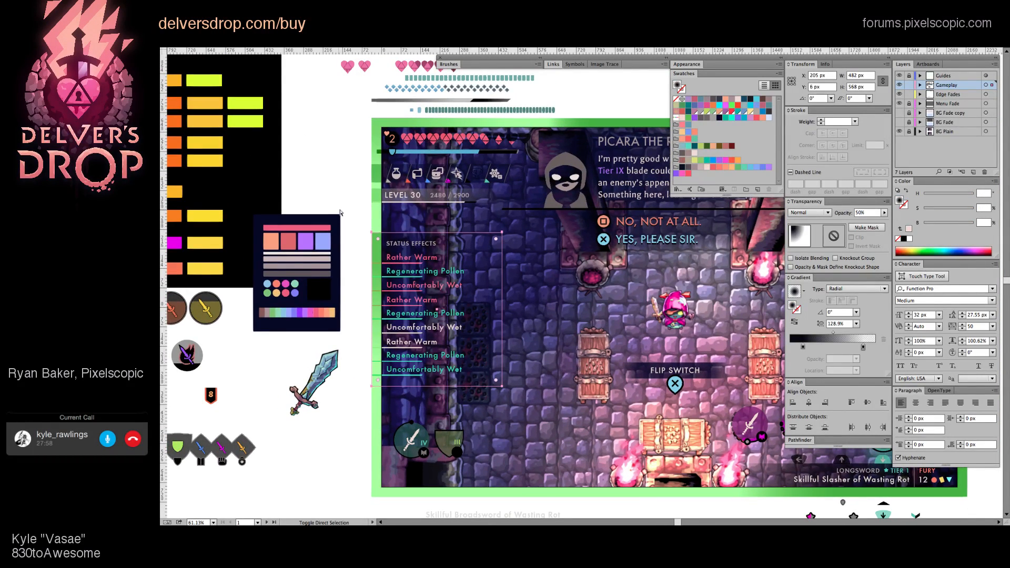
{"action": "key", "text": "Down"}
{"action": "left_click", "coordinate": [346, 198]}
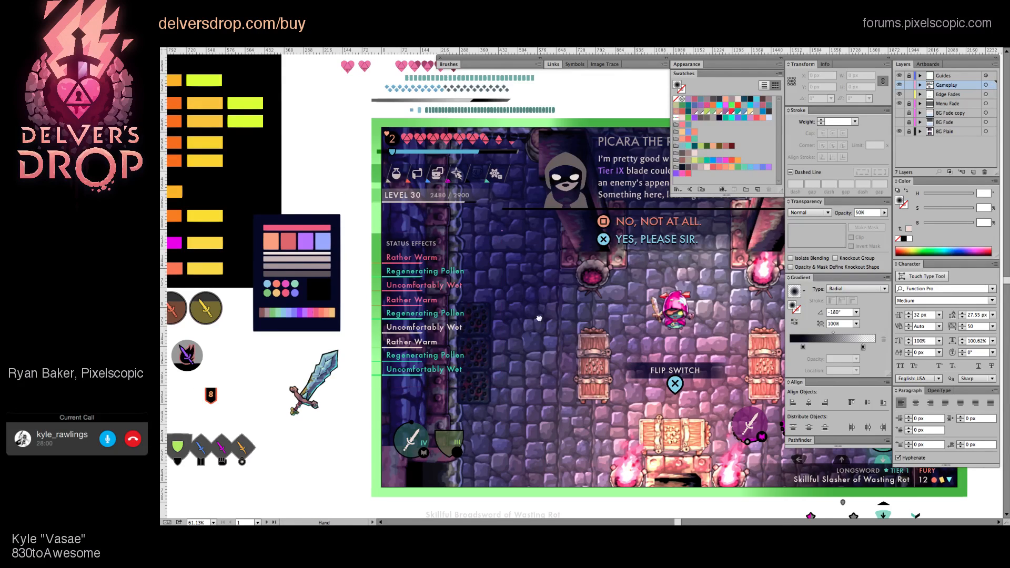
{"action": "left_click_drag", "start_coordinate": [635, 318], "coordinate": [517, 317]}
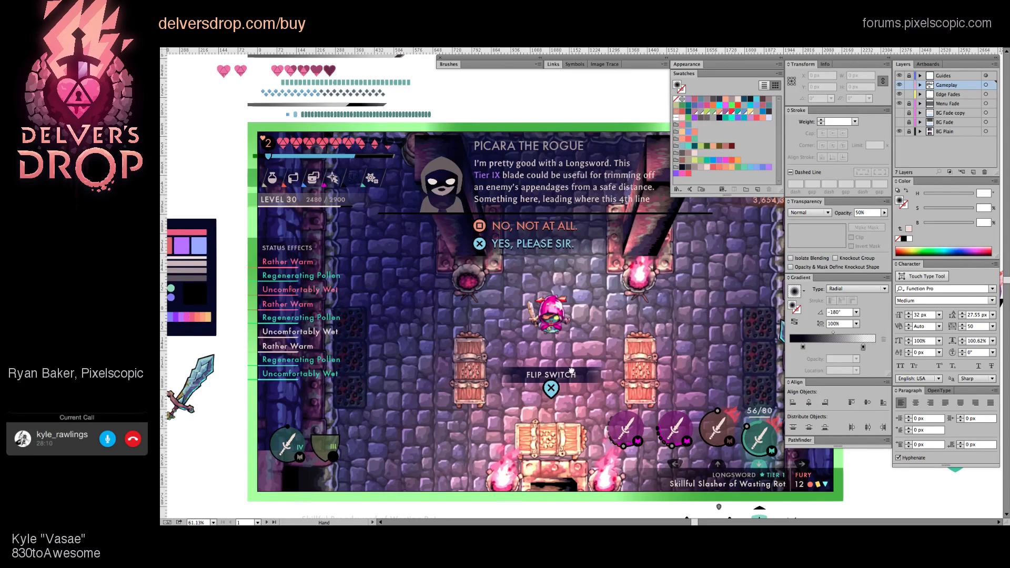
Step: Shift all nine status effect names together 28 px to the right, leaving the heading and underlines in place
{"action": "key", "text": "v"}
{"action": "scroll", "coordinate": [518, 337], "scroll_direction": "up", "scroll_amount": 1}
{"action": "scroll", "coordinate": [518, 337], "scroll_direction": "left", "scroll_amount": 1}
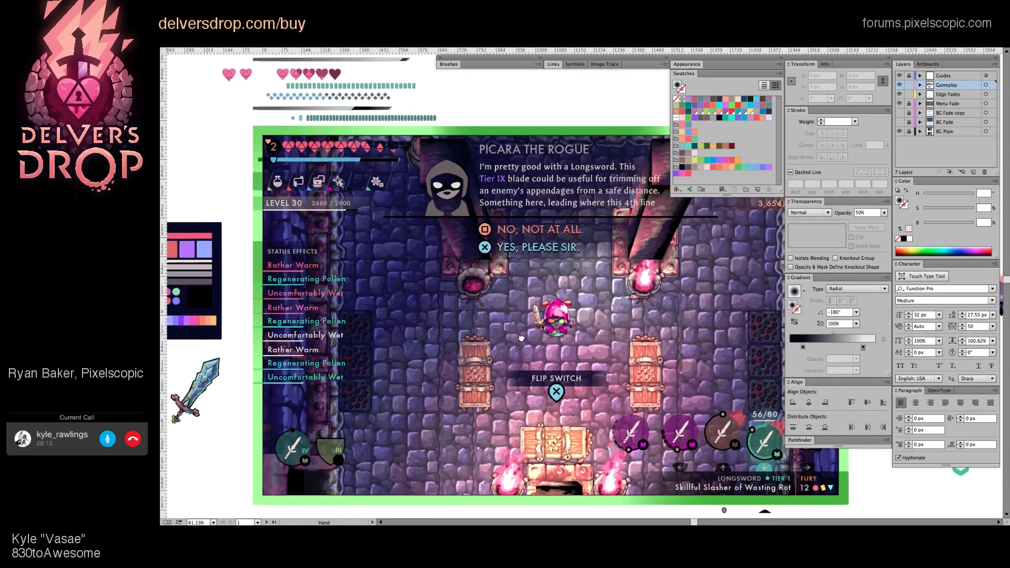
{"action": "key", "text": "z"}
{"action": "scroll", "coordinate": [392, 331], "scroll_direction": "left", "scroll_amount": 2}
{"action": "scroll", "coordinate": [391, 331], "scroll_direction": "down", "scroll_amount": 1}
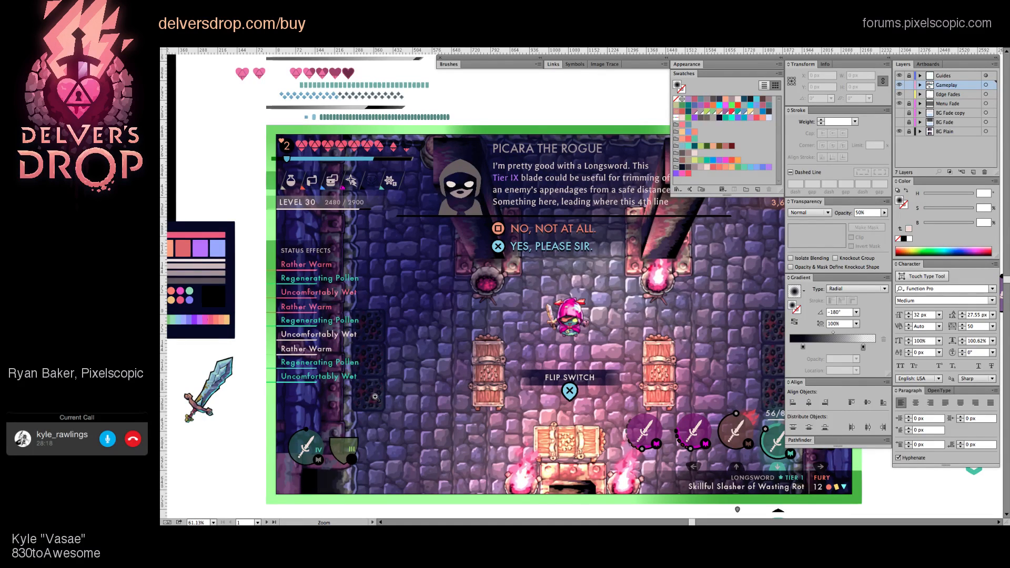
{"action": "left_click_drag", "start_coordinate": [382, 358], "coordinate": [383, 359]}
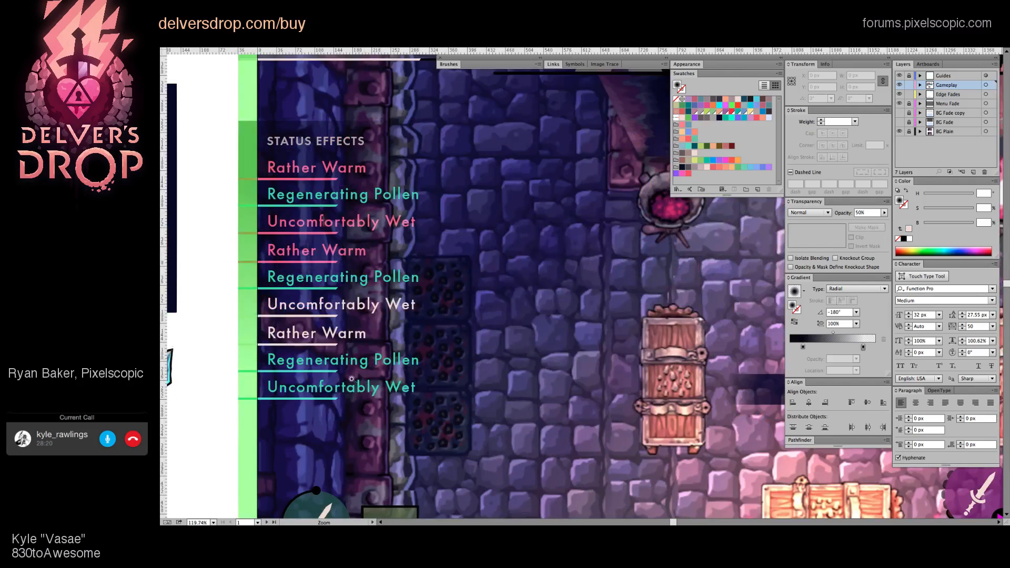
{"action": "left_click", "coordinate": [351, 384]}
{"action": "left_click", "coordinate": [350, 362], "text": "shift"}
{"action": "left_click", "coordinate": [348, 338], "text": "shift"}
{"action": "left_click", "coordinate": [359, 309], "text": "shift"}
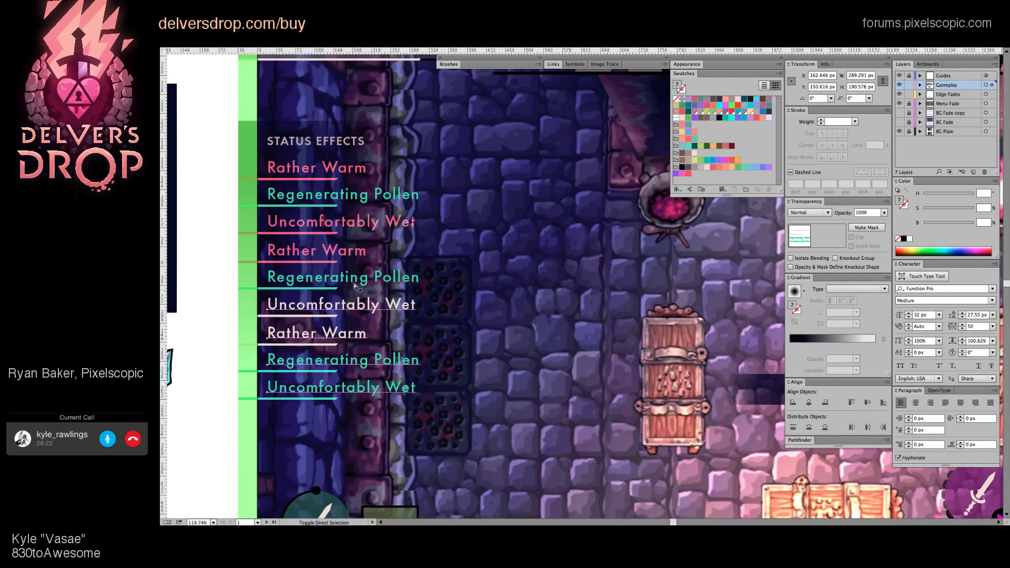
{"action": "left_click", "coordinate": [358, 284], "text": "shift"}
{"action": "left_click", "coordinate": [358, 257], "text": "shift"}
{"action": "left_click", "coordinate": [356, 227], "text": "shift"}
{"action": "left_click", "coordinate": [356, 206], "text": "shift"}
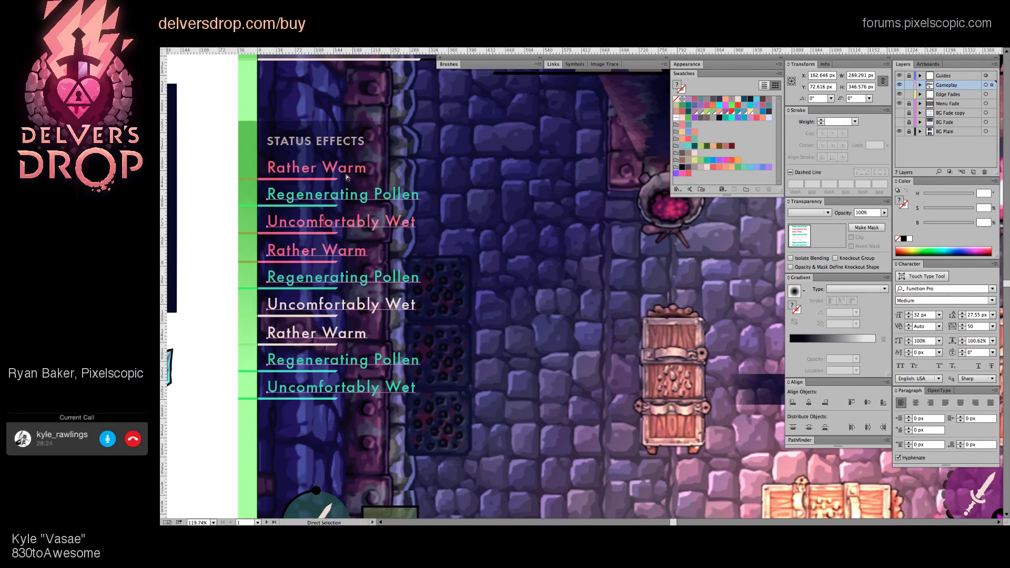
{"action": "left_click", "coordinate": [347, 173], "text": "shift"}
{"action": "left_click_drag", "start_coordinate": [315, 172], "coordinate": [328, 170]}
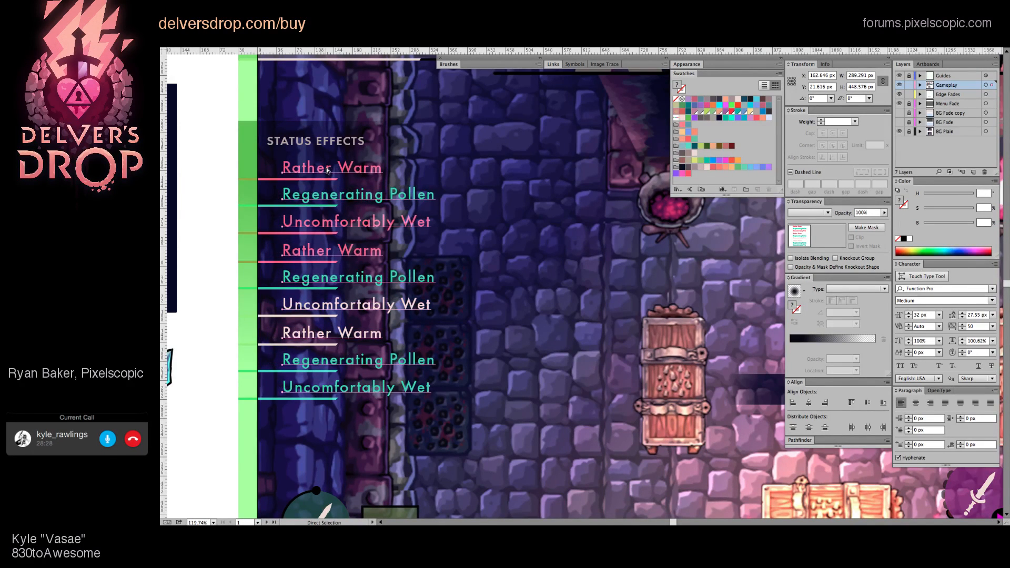
{"action": "key", "text": "Left"}
Step: Draw a teal circle about 26 px wide in front of the first Rather Warm entry and shrink it to 24 px
{"action": "left_click_drag", "start_coordinate": [294, 210], "coordinate": [392, 246]}
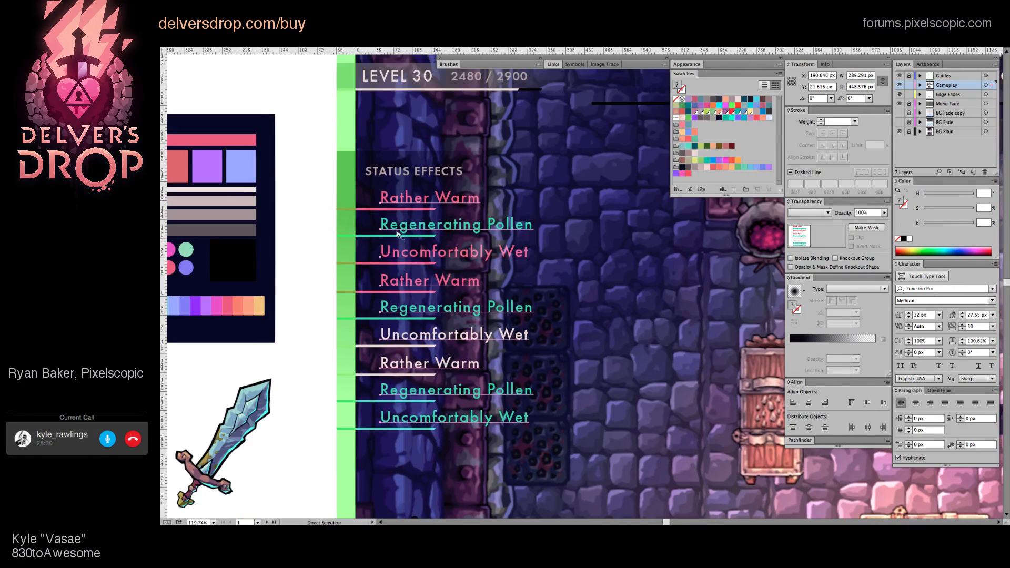
{"action": "left_click_drag", "start_coordinate": [383, 188], "coordinate": [419, 221]}
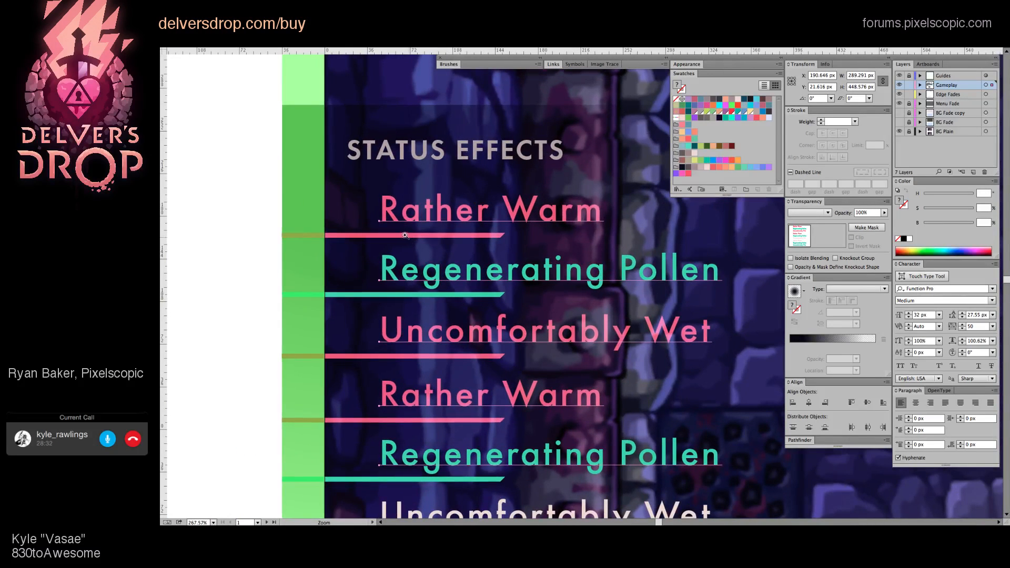
{"action": "key", "text": "m"}
{"action": "left_click_drag", "start_coordinate": [355, 208], "coordinate": [371, 192]}
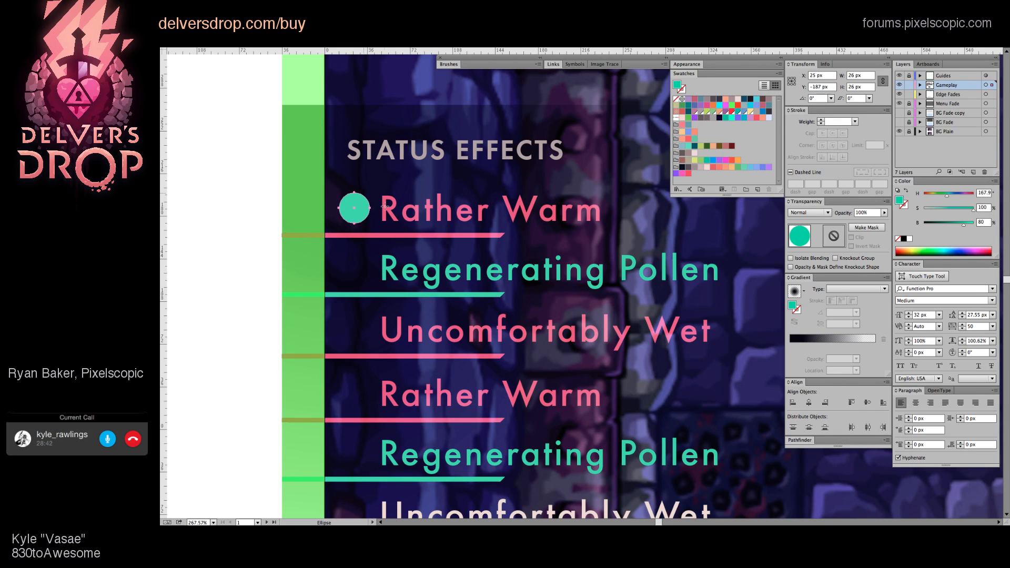
{"action": "key", "text": "v"}
{"action": "key", "text": "Left"}
{"action": "left_click", "coordinate": [371, 195]}
{"action": "left_click", "coordinate": [368, 199]}
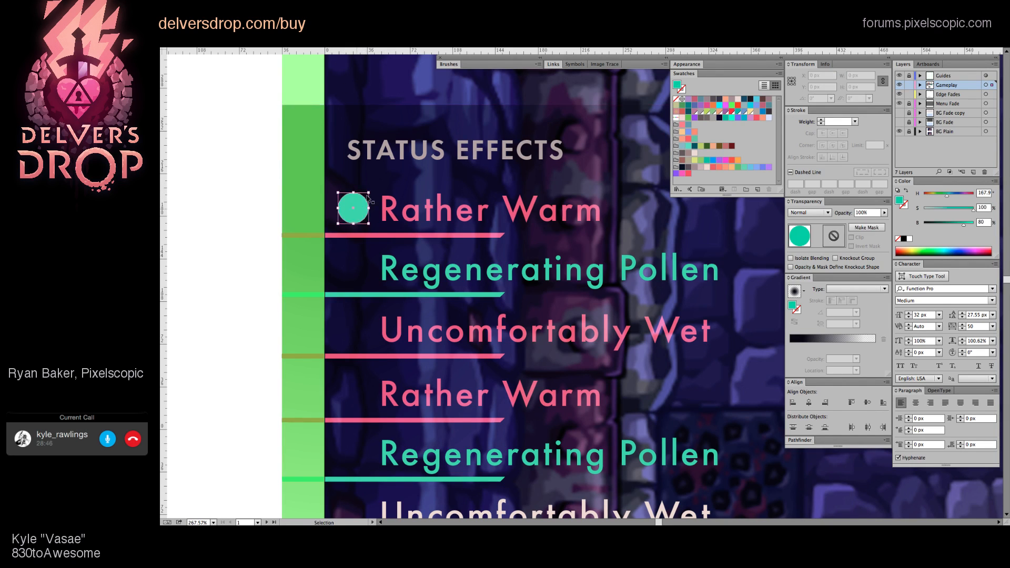
{"action": "left_click", "coordinate": [369, 194], "text": "shift"}
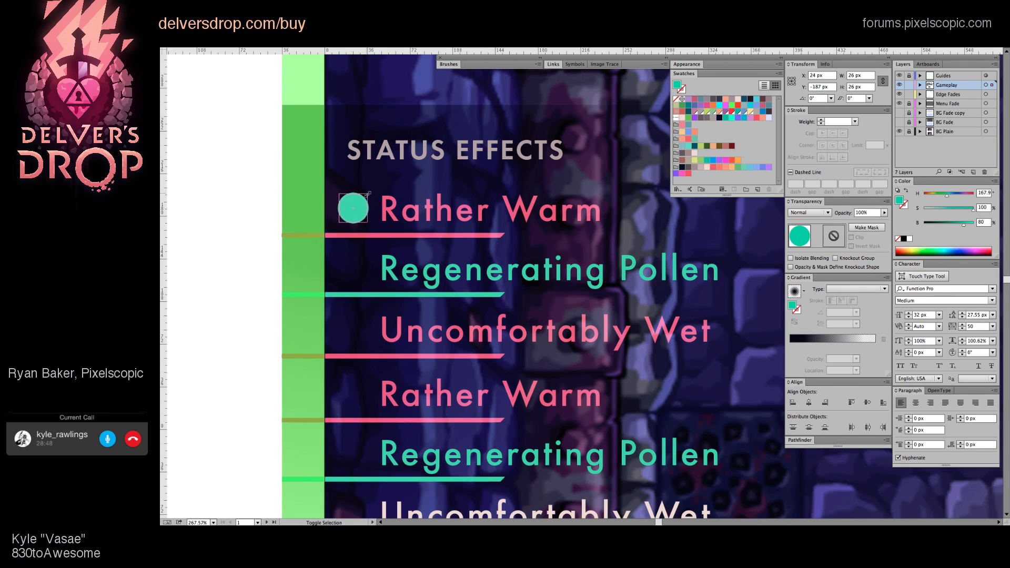
{"action": "left_click", "coordinate": [368, 195]}
Step: Recolor the circle with the red of Rather Warm, then copy it to the first Regenerating Pollen entry and fill the copy with that entry's teal
{"action": "key", "text": "i"}
{"action": "left_click", "coordinate": [390, 204]}
{"action": "left_click_drag", "start_coordinate": [354, 209], "coordinate": [358, 268]}
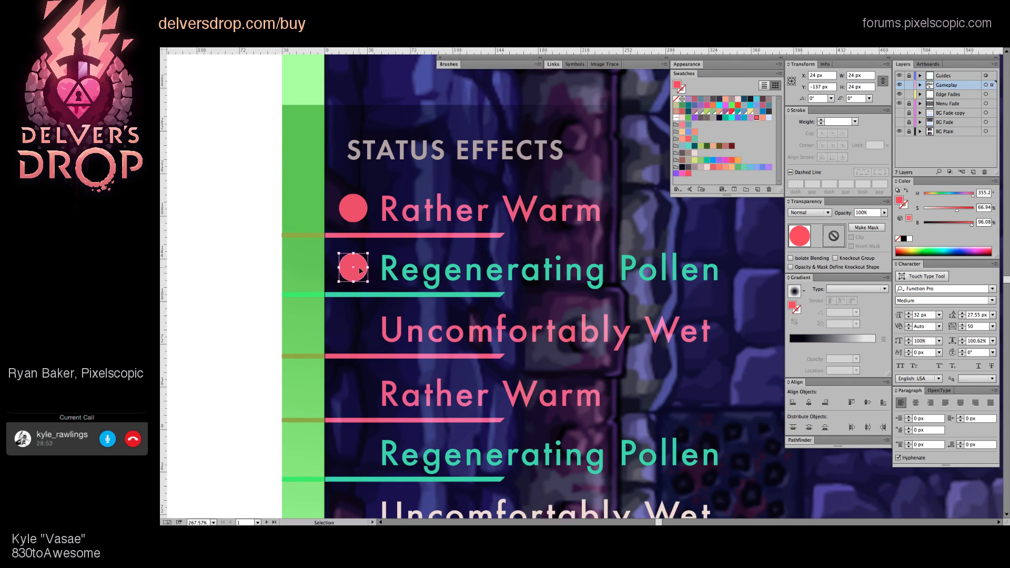
{"action": "left_click", "coordinate": [387, 263]}
{"action": "key", "text": "v"}
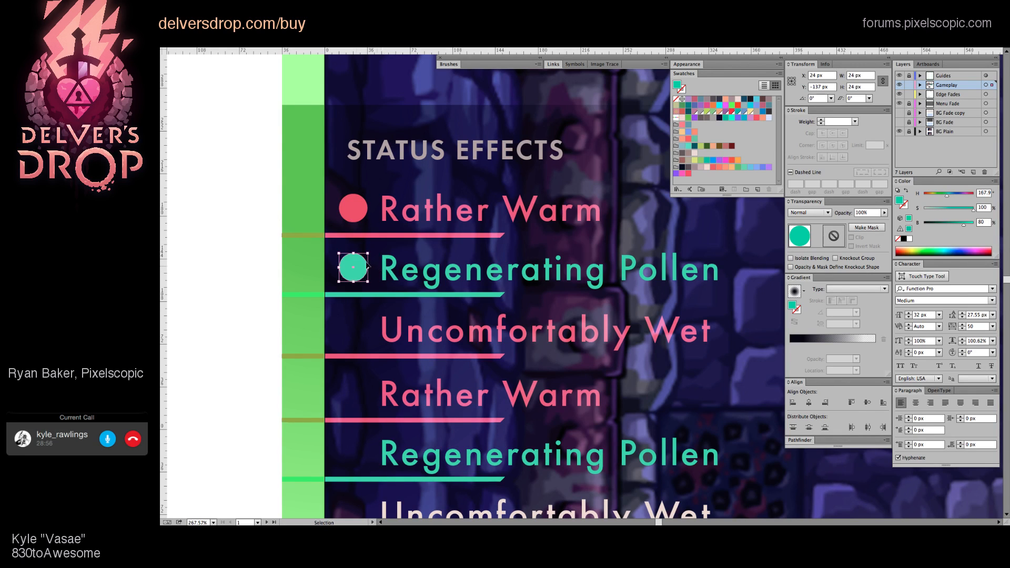
{"action": "left_click", "coordinate": [257, 256]}
Step: Delete both circle markers in front of the first two status entries
{"action": "scroll", "coordinate": [368, 284], "scroll_direction": "left", "scroll_amount": 2}
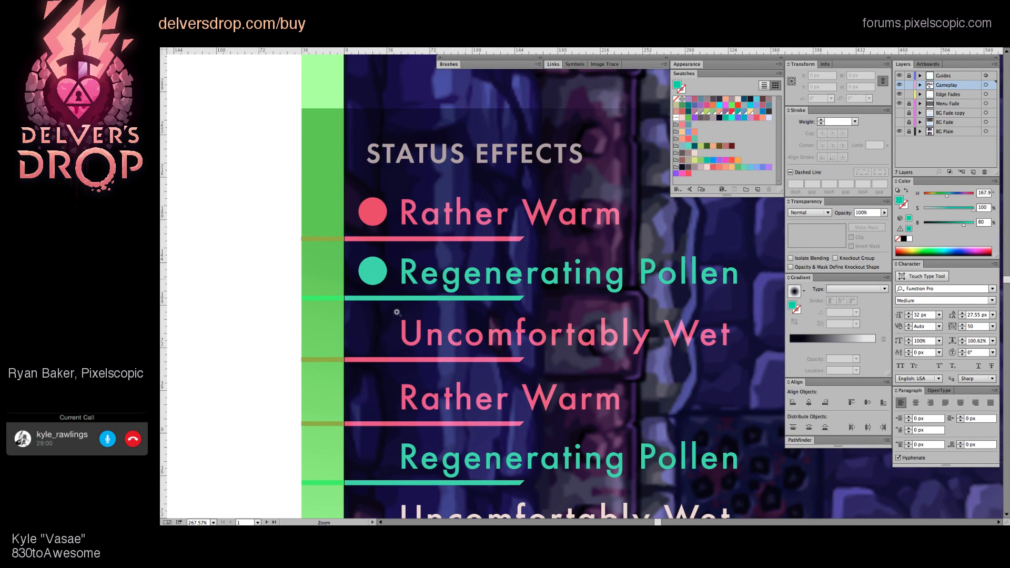
{"action": "scroll", "coordinate": [426, 247], "scroll_direction": "down", "scroll_amount": 5}
{"action": "left_click_drag", "start_coordinate": [461, 313], "coordinate": [412, 317]}
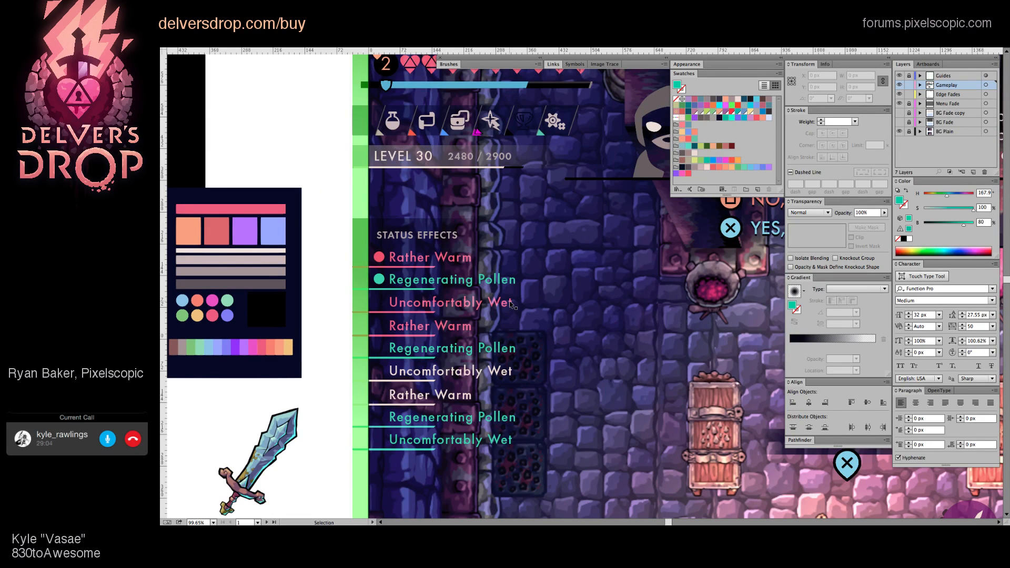
{"action": "scroll", "coordinate": [348, 278], "scroll_direction": "down", "scroll_amount": 3}
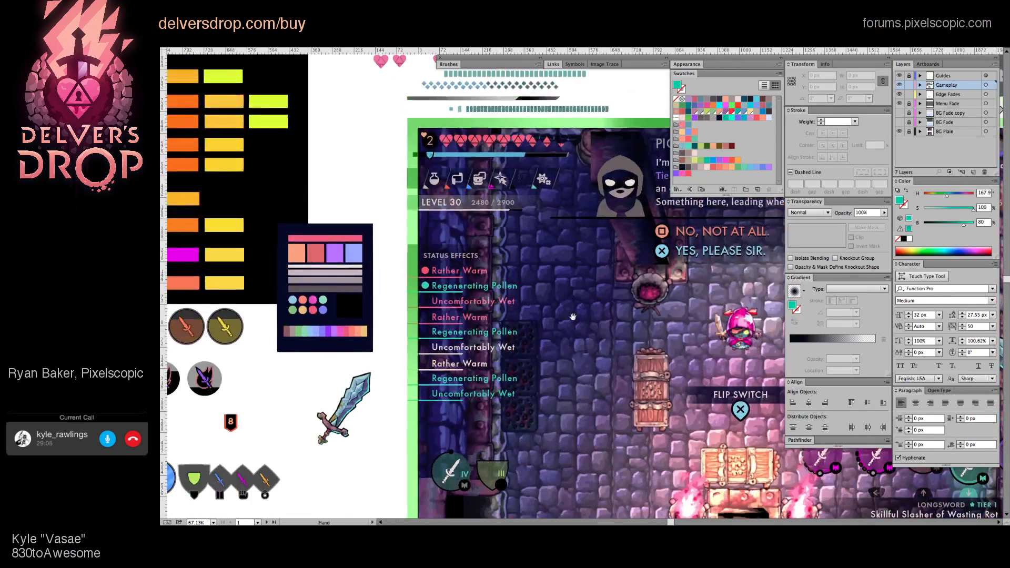
{"action": "scroll", "coordinate": [347, 278], "scroll_direction": "up", "scroll_amount": 5}
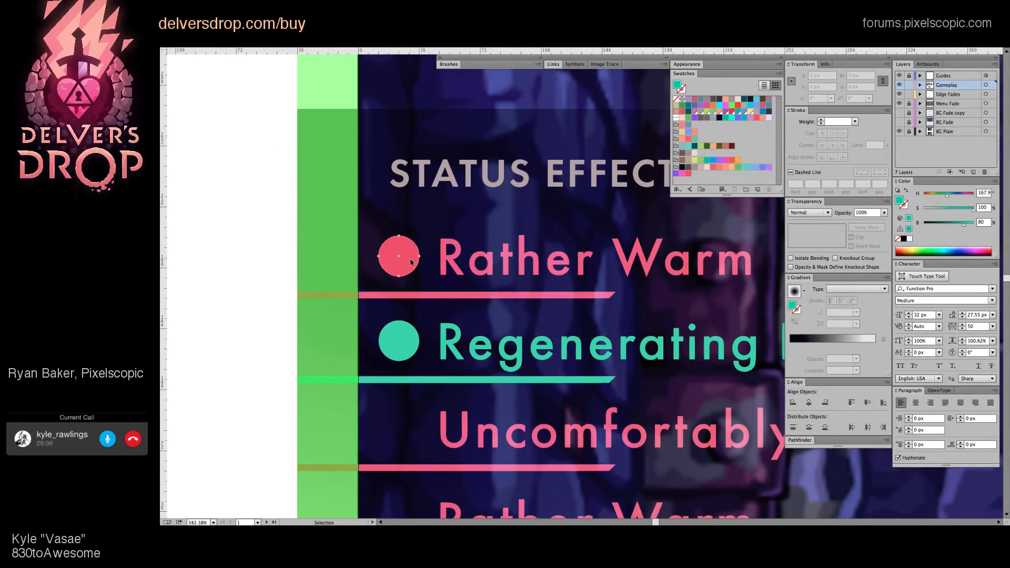
{"action": "left_click", "coordinate": [403, 341], "text": "shift"}
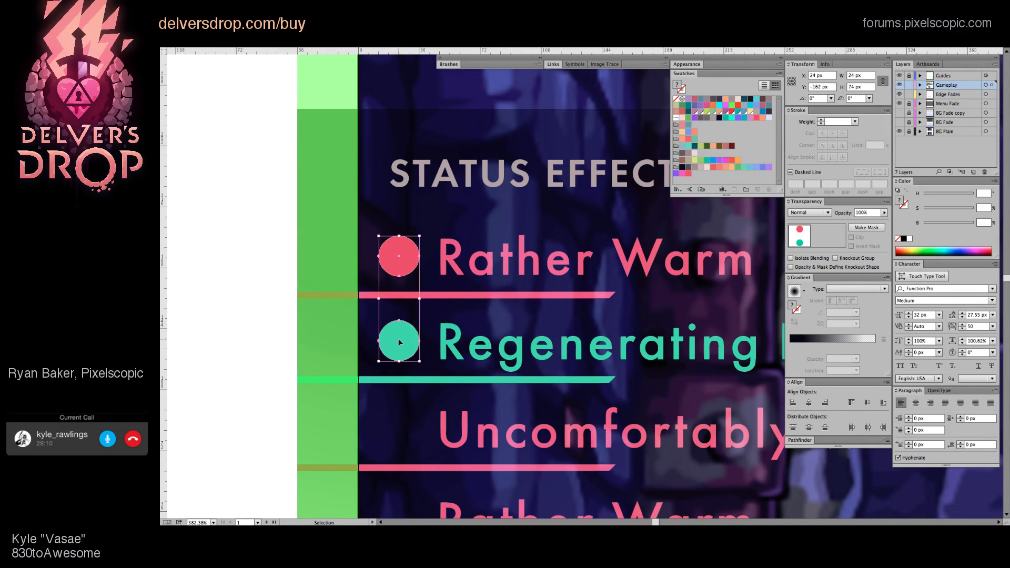
{"action": "key", "text": "Delete"}
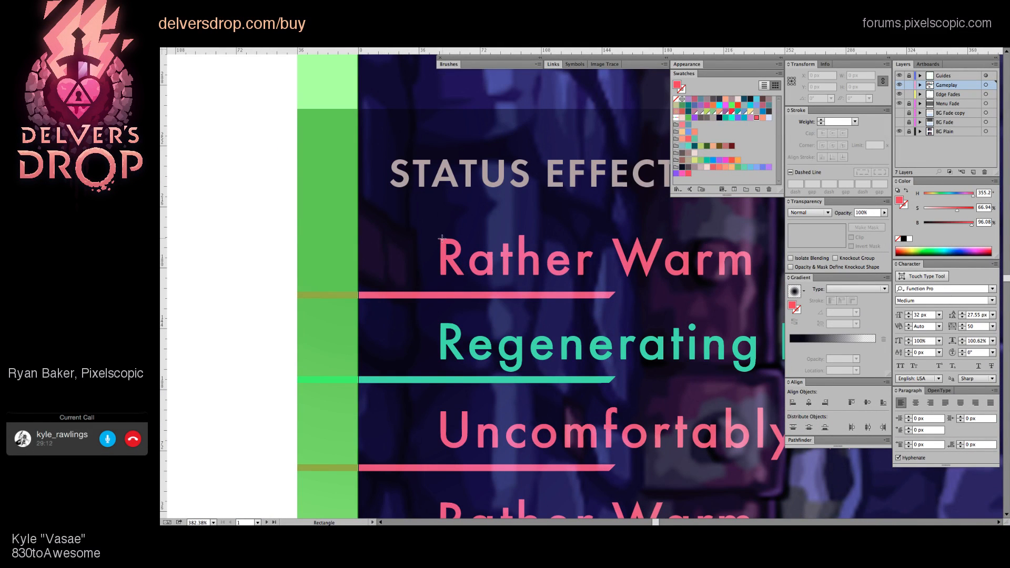
Step: Draw a red 27 px rounded square before the first Rather Warm entry and place a teal copy before the first Regenerating Pollen entry
{"action": "left_click_drag", "start_coordinate": [440, 238], "coordinate": [394, 281]}
{"action": "key", "text": "v"}
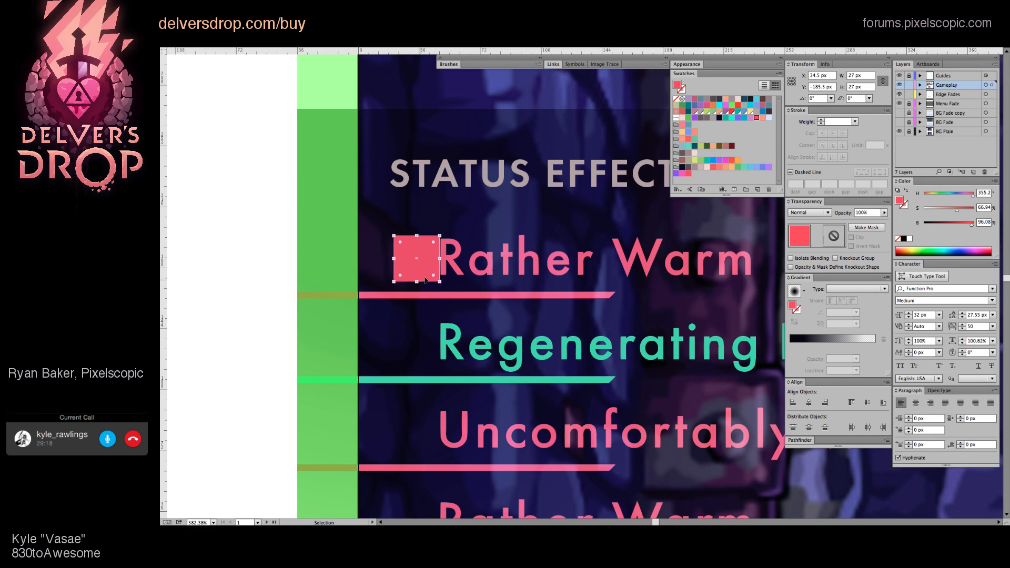
{"action": "left_click_drag", "start_coordinate": [426, 273], "coordinate": [414, 268]}
{"action": "key", "text": "a"}
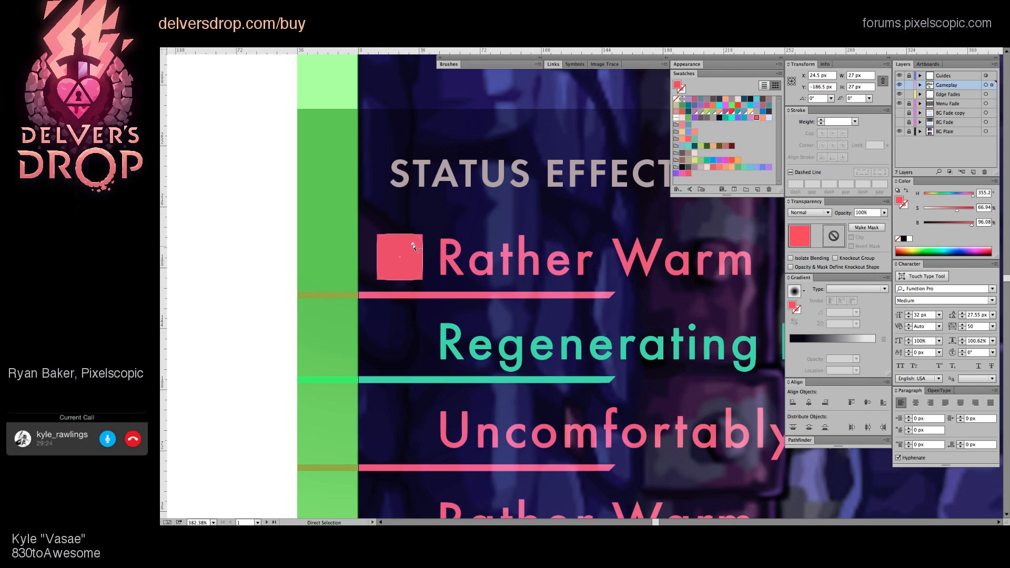
{"action": "left_click_drag", "start_coordinate": [418, 259], "coordinate": [391, 316]}
{"action": "left_click", "coordinate": [443, 334]}
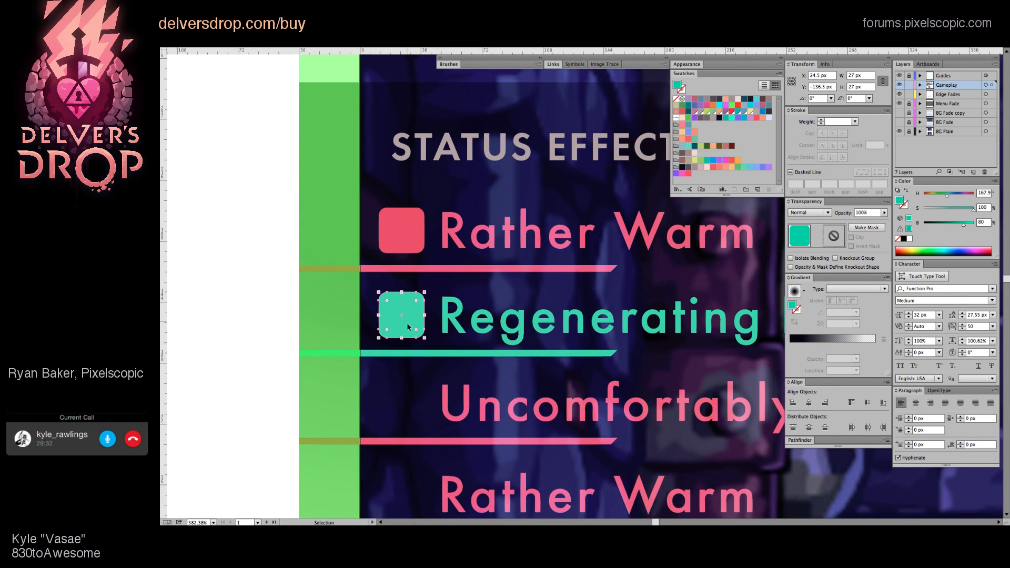
Step: Copy the rounded squares to the third, fourth and fifth status entries, red for the third and fourth and teal for the fifth
{"action": "left_click_drag", "start_coordinate": [409, 240], "coordinate": [399, 448]}
{"action": "key", "text": "i"}
{"action": "left_click", "coordinate": [386, 173]}
{"action": "scroll", "coordinate": [512, 415], "scroll_direction": "down", "scroll_amount": 4}
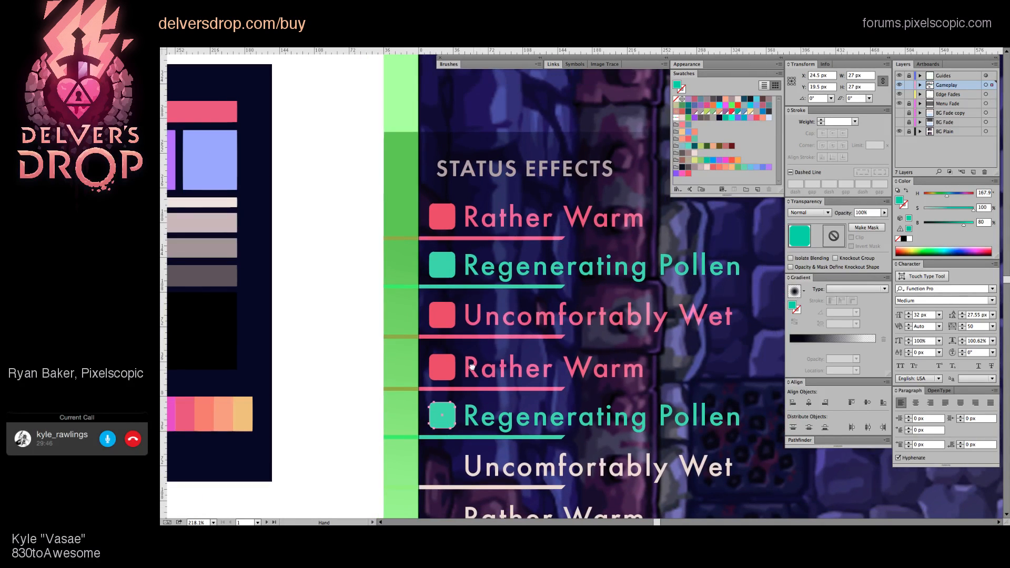
Step: Copy a pair of rounded squares to the sixth and seventh entries and fill them with the off-white sampled from Uncomfortably Wet
{"action": "left_click_drag", "start_coordinate": [471, 367], "coordinate": [430, 412]}
{"action": "left_click", "coordinate": [419, 324], "text": "shift"}
{"action": "key", "text": "i"}
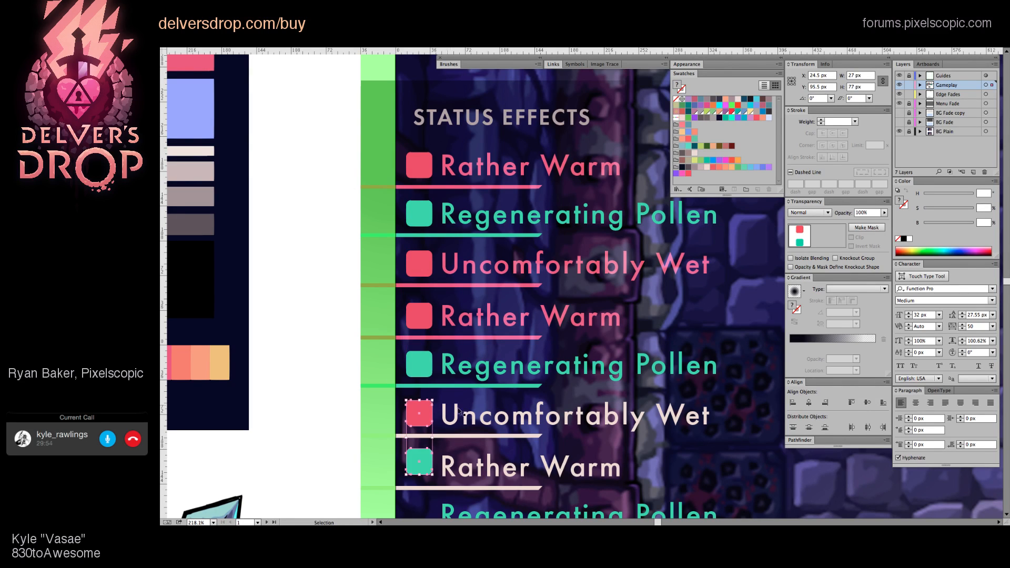
{"action": "left_click", "coordinate": [458, 416]}
{"action": "scroll", "coordinate": [458, 416], "scroll_direction": "down", "scroll_amount": 5}
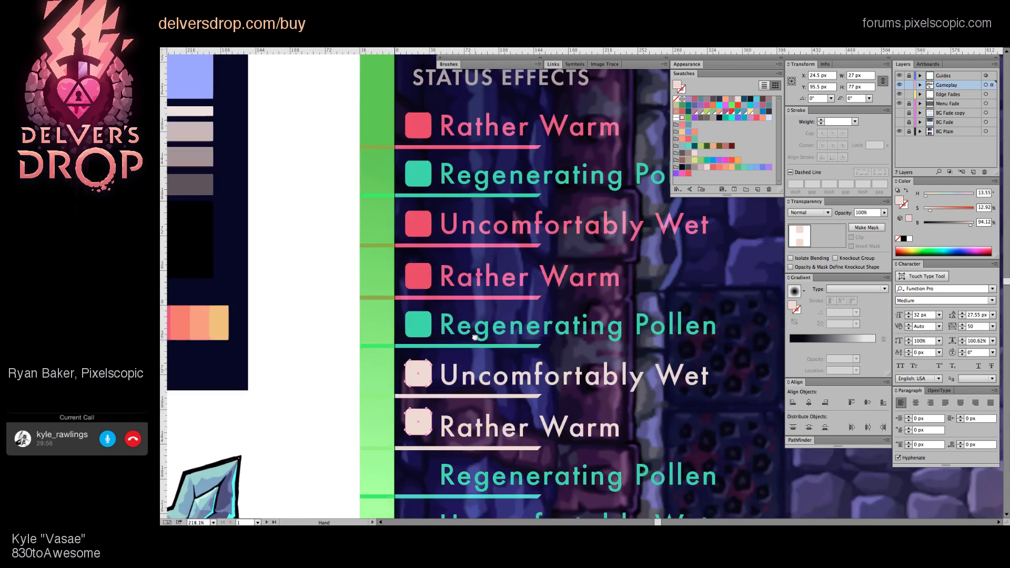
Step: Copy the two adjacent red squares to the last two status entries and recolor them with the teal sampled from Regenerating Pollen
{"action": "key", "text": "v"}
{"action": "left_click", "coordinate": [428, 243]}
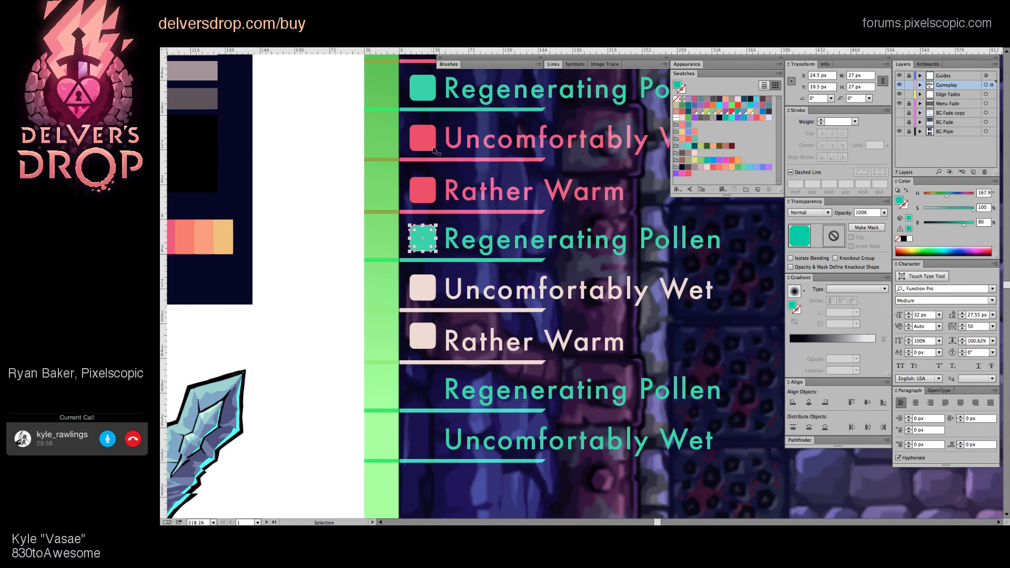
{"action": "left_click", "coordinate": [427, 145]}
{"action": "left_click", "coordinate": [424, 190], "text": "shift"}
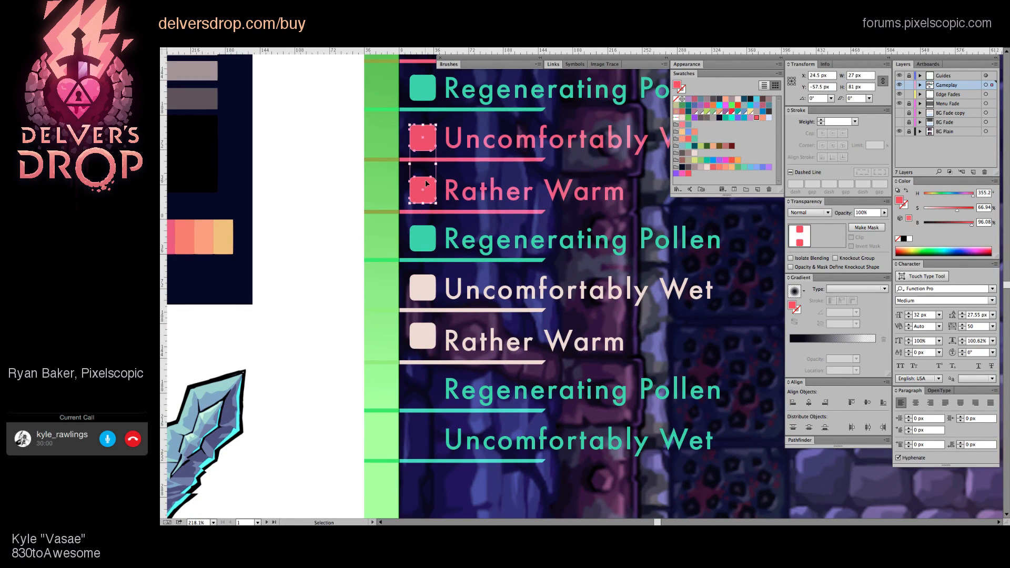
{"action": "left_click_drag", "start_coordinate": [411, 184], "coordinate": [414, 434]}
{"action": "key", "text": "i"}
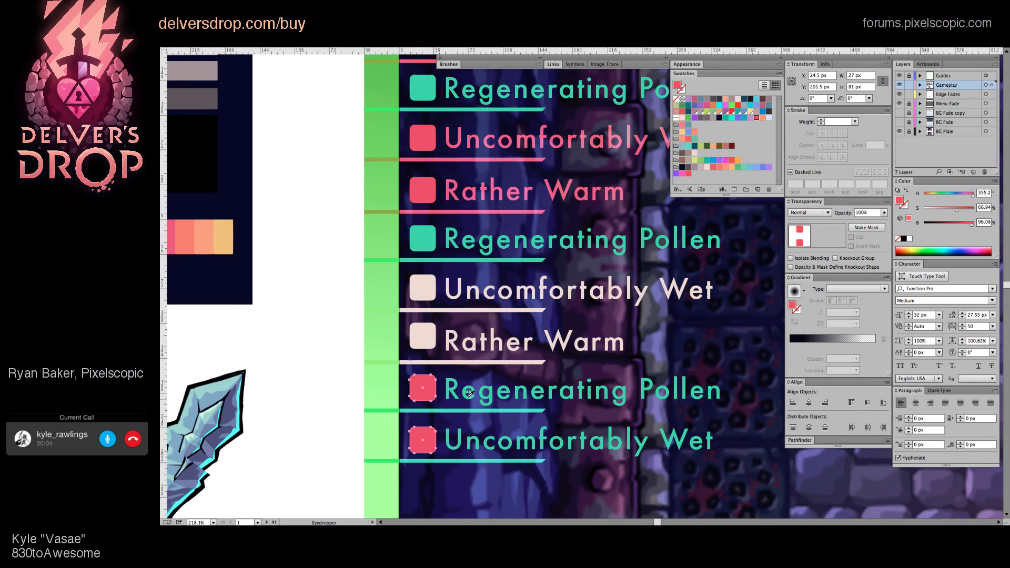
{"action": "left_click", "coordinate": [455, 387]}
{"action": "scroll", "coordinate": [503, 332], "scroll_direction": "down", "scroll_amount": 2}
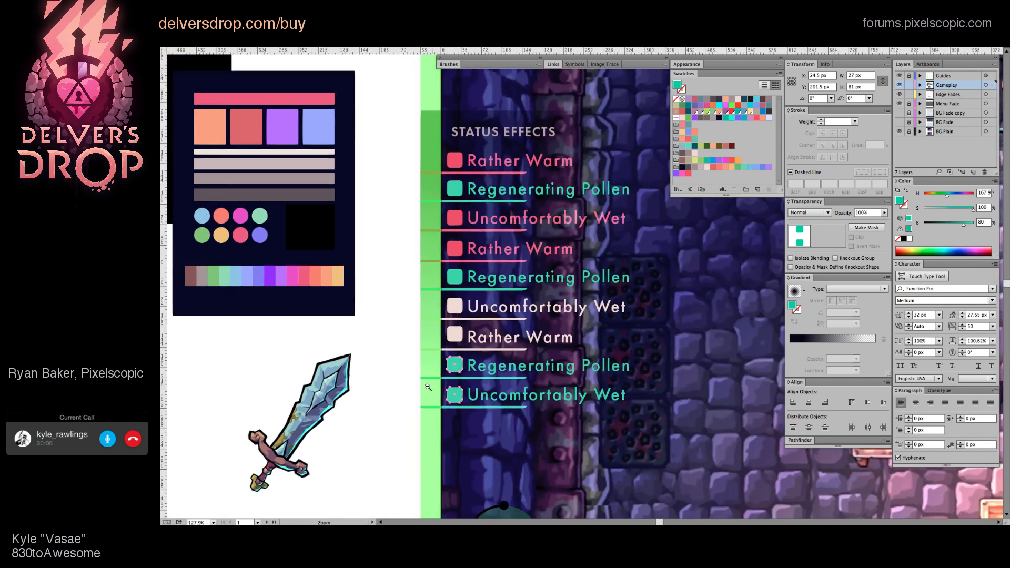
Step: Nudge all nine status effect names 8 px to the right to widen the gap after the square markers
{"action": "key", "text": "a"}
{"action": "left_click", "coordinate": [539, 392]}
{"action": "left_click", "coordinate": [544, 366], "text": "shift"}
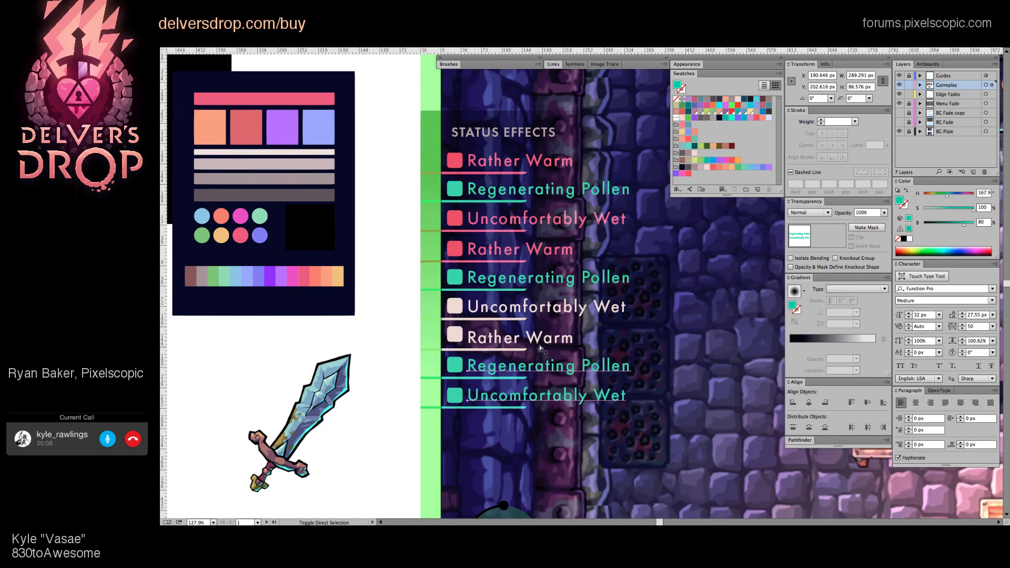
{"action": "left_click", "coordinate": [543, 342], "text": "shift"}
{"action": "left_click", "coordinate": [553, 314], "text": "shift"}
{"action": "left_click", "coordinate": [552, 289], "text": "shift"}
{"action": "left_click", "coordinate": [553, 257], "text": "shift"}
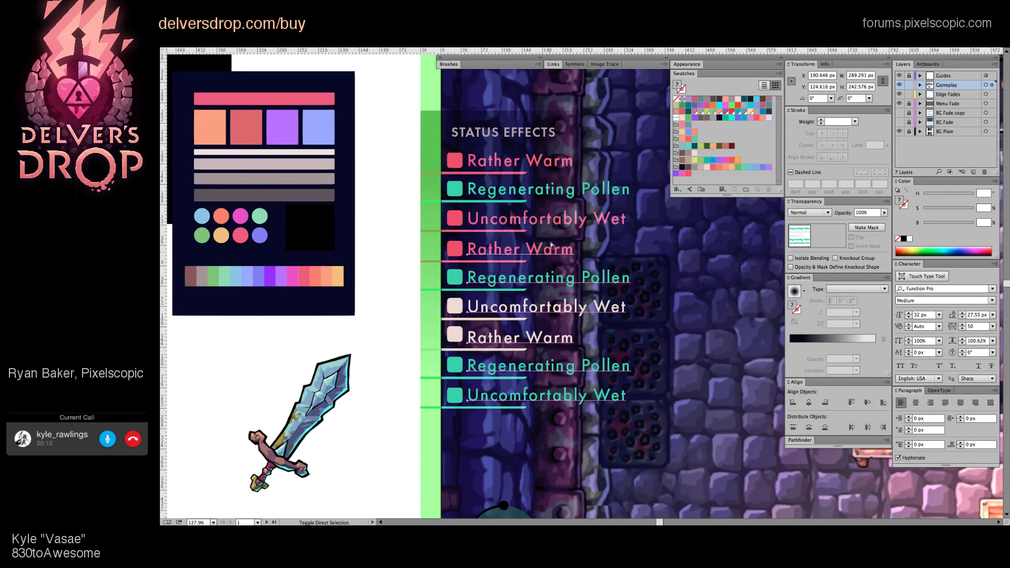
{"action": "left_click", "coordinate": [551, 217], "text": "shift"}
{"action": "left_click", "coordinate": [549, 192], "text": "shift"}
{"action": "left_click", "coordinate": [545, 164], "text": "shift"}
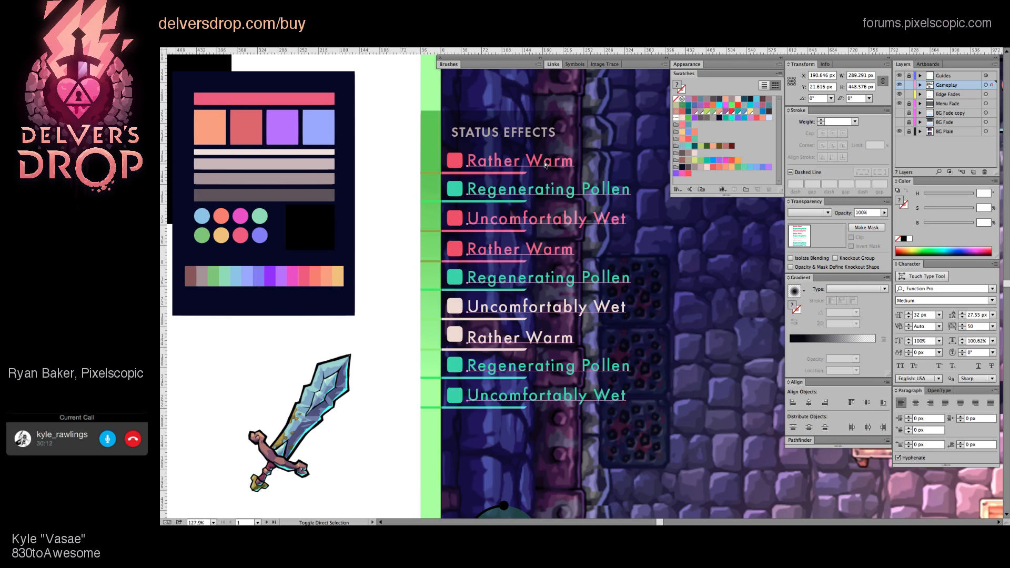
{"action": "key", "text": "Right"}
{"action": "key", "text": "Right"}
{"action": "key", "text": "Right"}
{"action": "key", "text": "Right"}
{"action": "key", "text": "Right"}
{"action": "key", "text": "Right"}
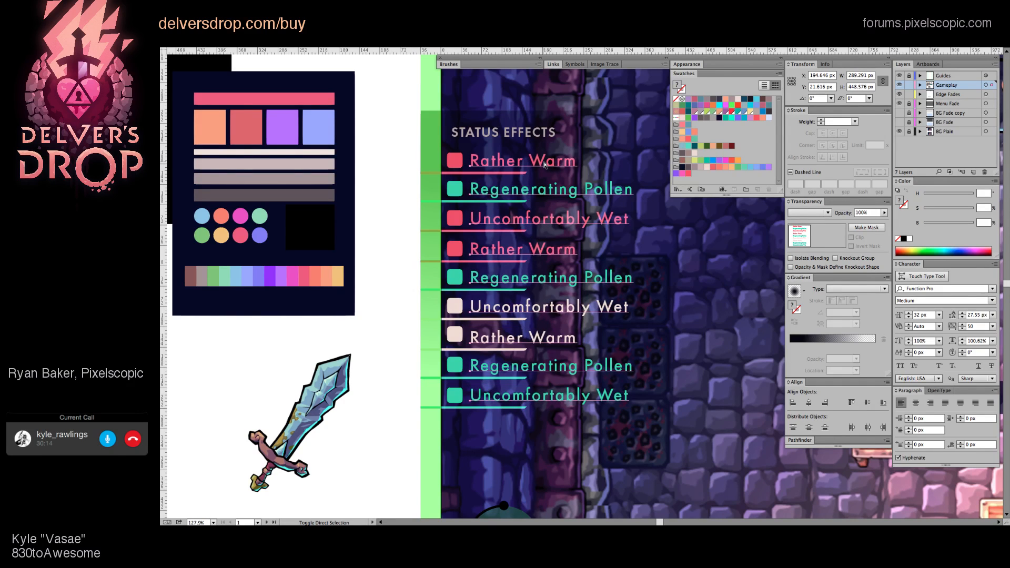
{"action": "key", "text": "Right"}
{"action": "key", "text": "Right"}
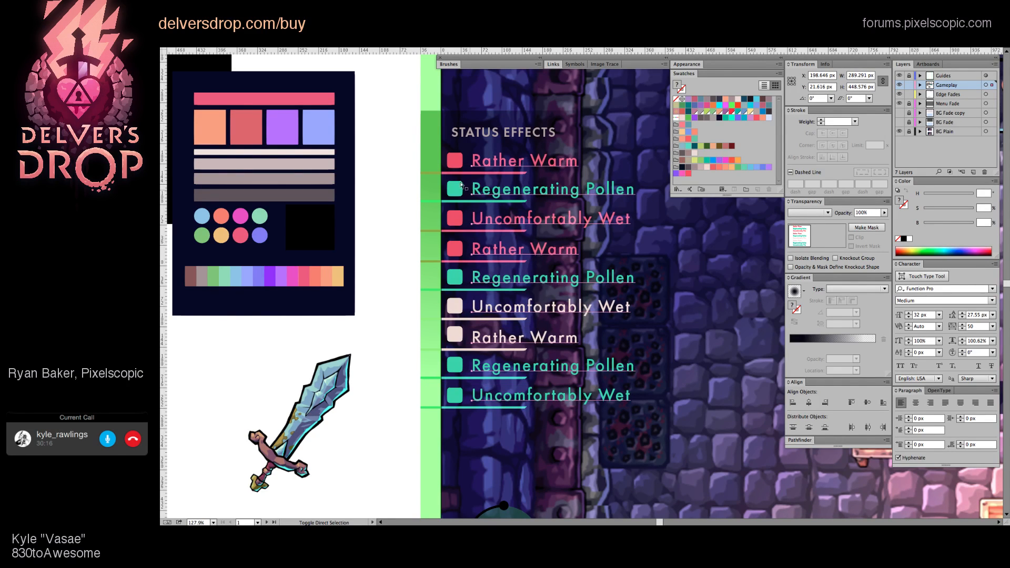
Step: Nudge all nine rounded square markers together 6 px to the right, closer to the status effect names
{"action": "left_click", "coordinate": [455, 162]}
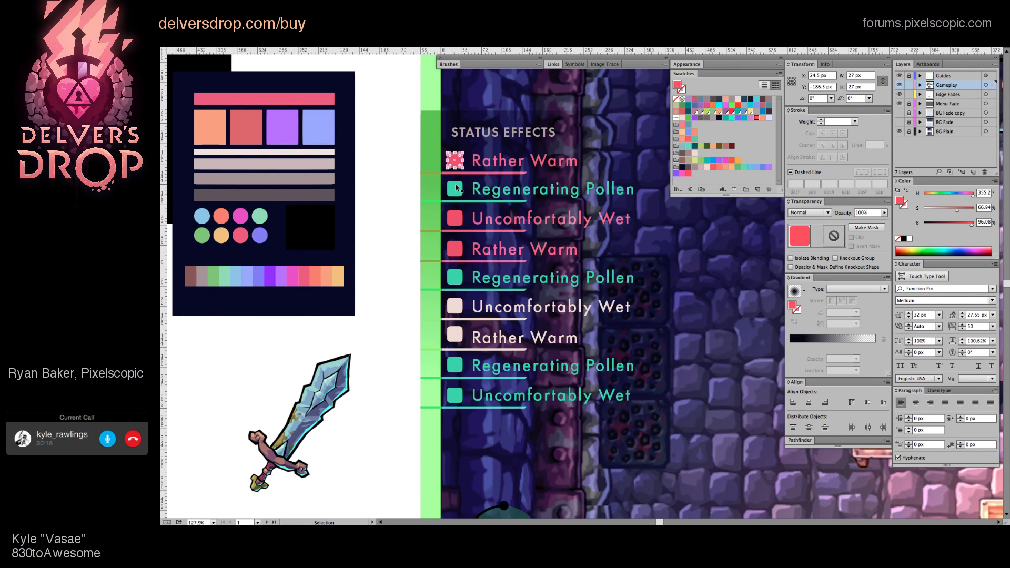
{"action": "left_click", "coordinate": [455, 189], "text": "shift"}
{"action": "mouse_move", "coordinate": [446, 436]}
{"action": "left_mouse_down"}
{"action": "mouse_move", "coordinate": [466, 321]}
{"action": "mouse_move", "coordinate": [466, 162]}
{"action": "left_mouse_up"}
{"action": "mouse_move", "coordinate": [388, 150]}
{"action": "left_mouse_down"}
{"action": "mouse_move", "coordinate": [412, 255]}
{"action": "mouse_move", "coordinate": [413, 419]}
{"action": "mouse_move", "coordinate": [423, 430]}
{"action": "left_mouse_up"}
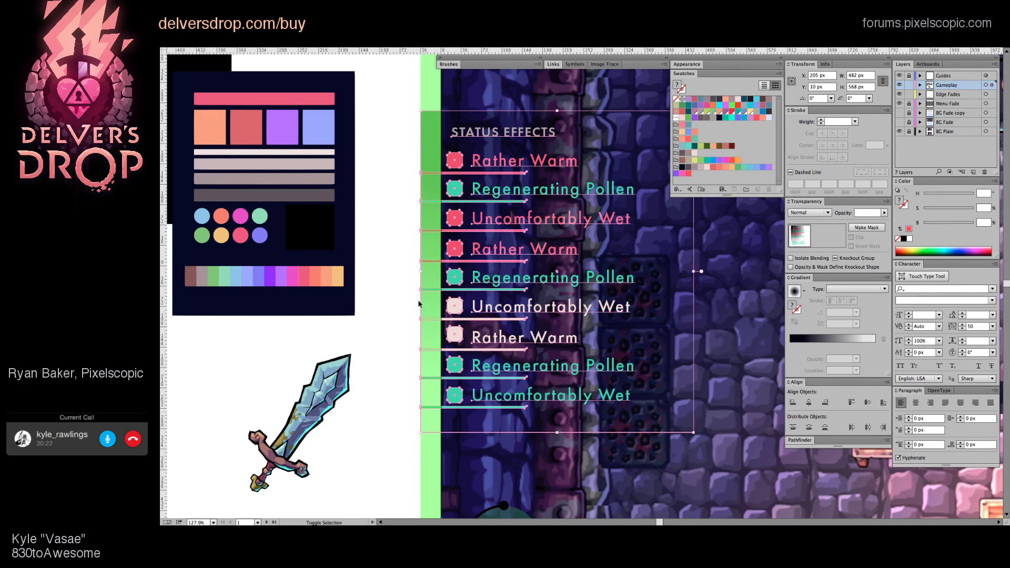
{"action": "left_click_drag", "start_coordinate": [406, 178], "coordinate": [430, 434]}
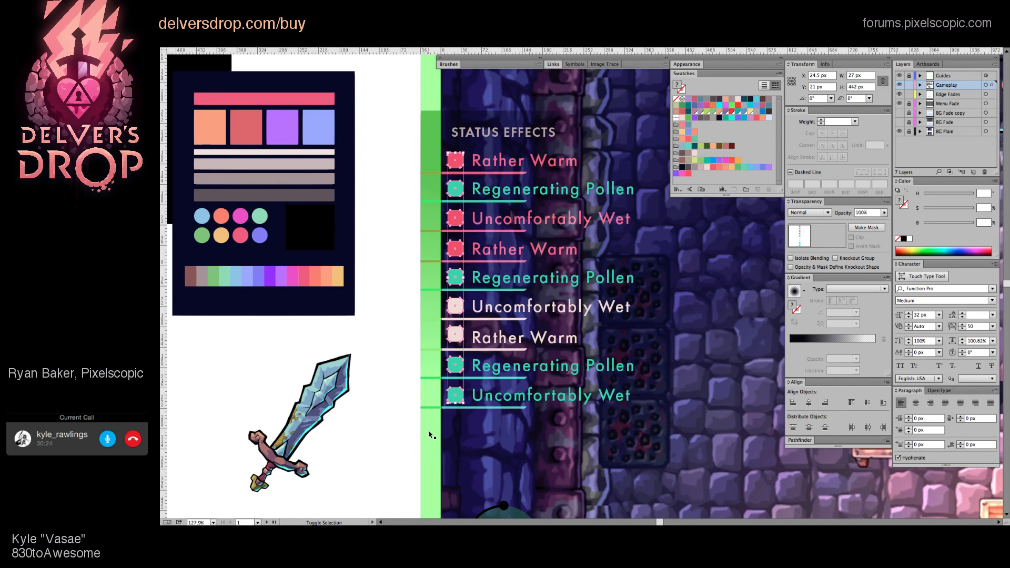
{"action": "key", "text": "Right"}
{"action": "key", "text": "Right"}
{"action": "key", "text": "Right"}
{"action": "key", "text": "Right"}
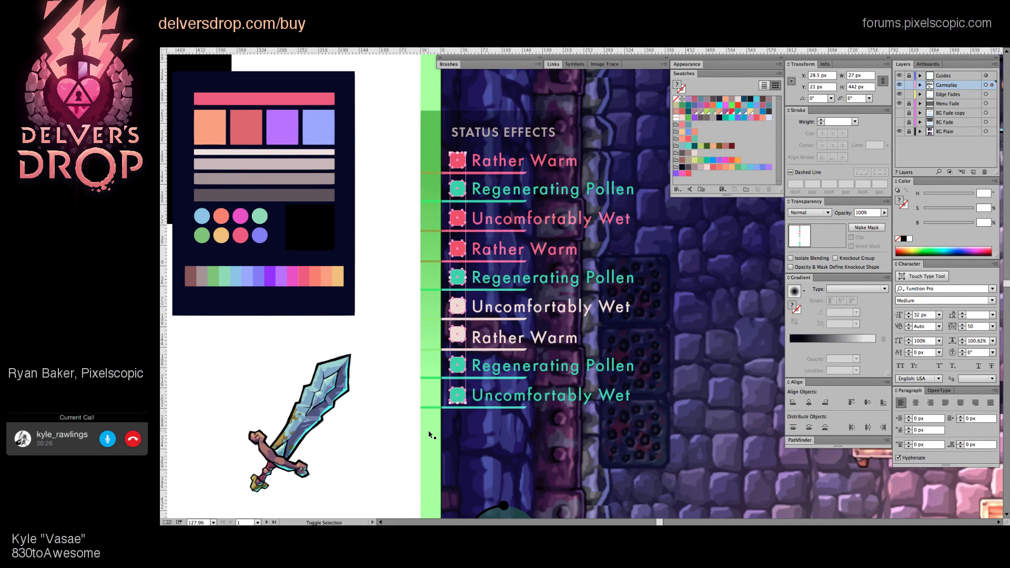
{"action": "key", "text": "Right"}
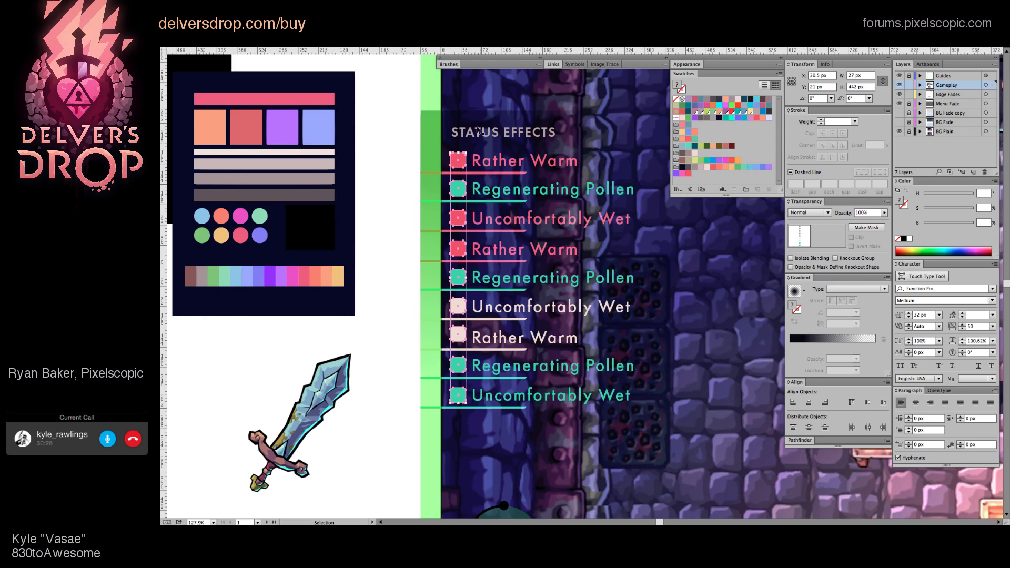
Step: Nudge only the STATUS EFFECTS heading slightly left to line it up with the left edge of the square markers
{"action": "left_click", "coordinate": [482, 134]}
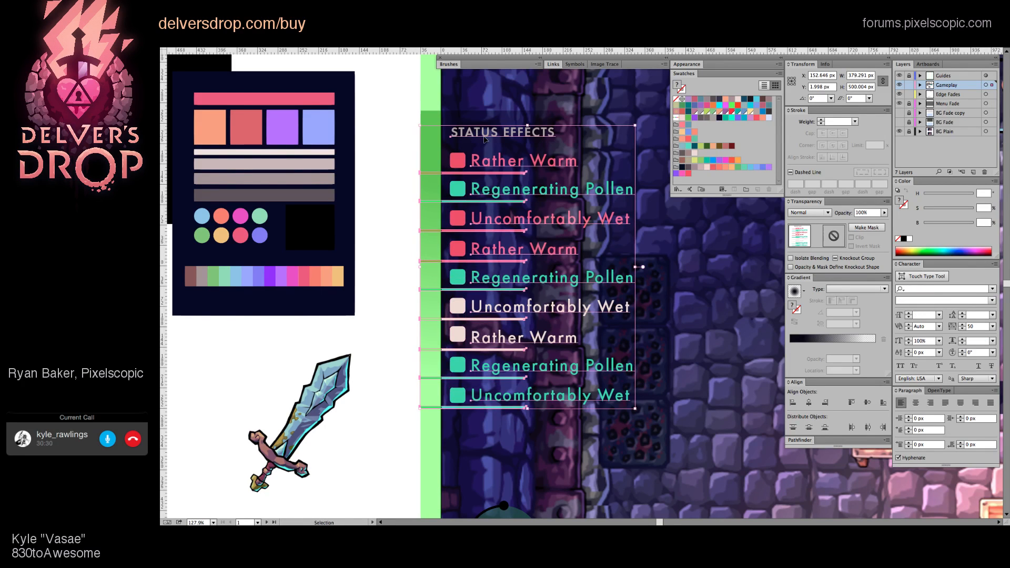
{"action": "key", "text": "ctrl+shift+a"}
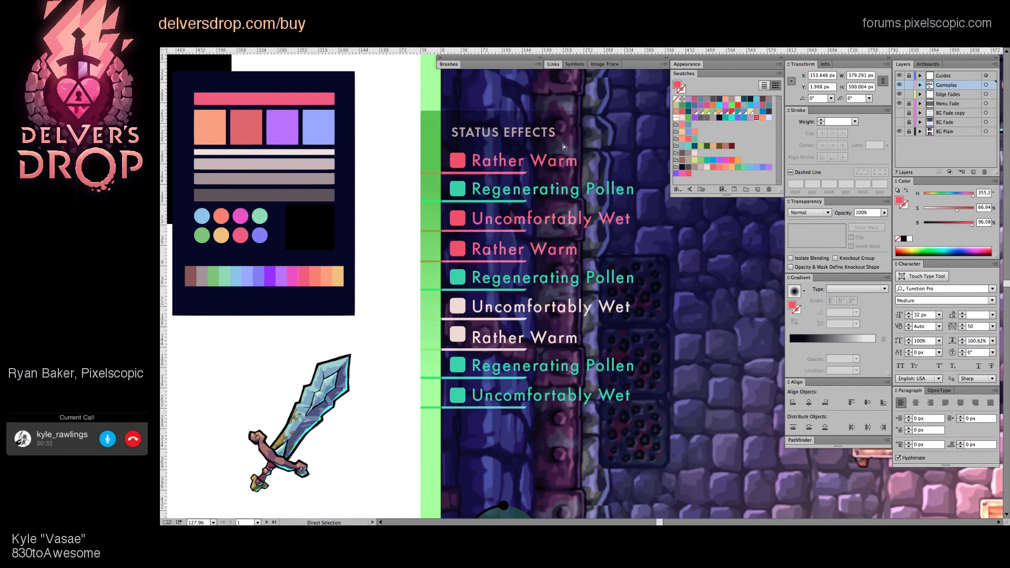
{"action": "key", "text": "z"}
{"action": "left_click", "coordinate": [477, 141]}
{"action": "scroll", "coordinate": [509, 145], "scroll_direction": "right", "scroll_amount": 5}
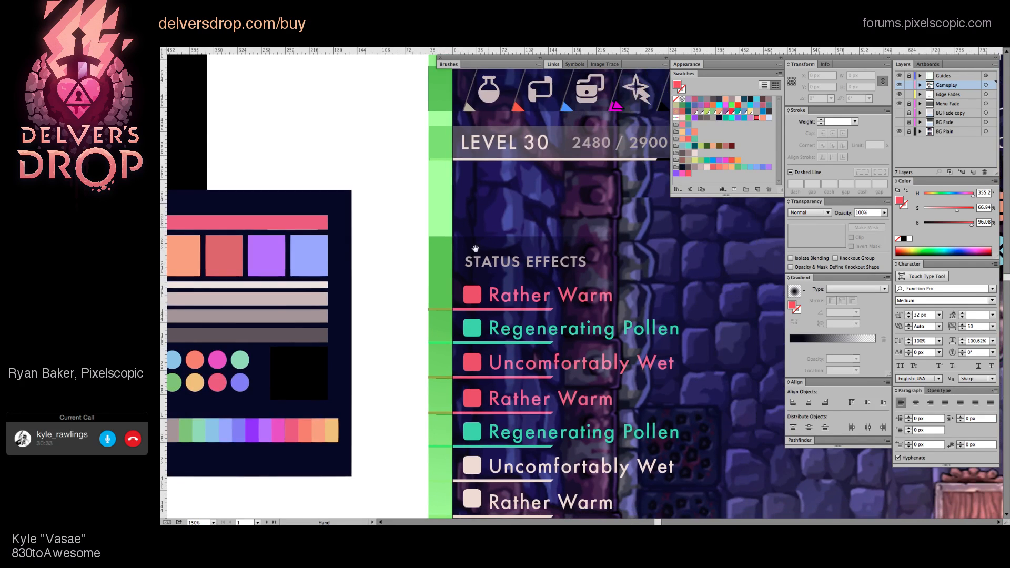
{"action": "left_click", "coordinate": [493, 268], "text": "ctrl"}
{"action": "key", "text": "Left"}
{"action": "key", "text": "Left"}
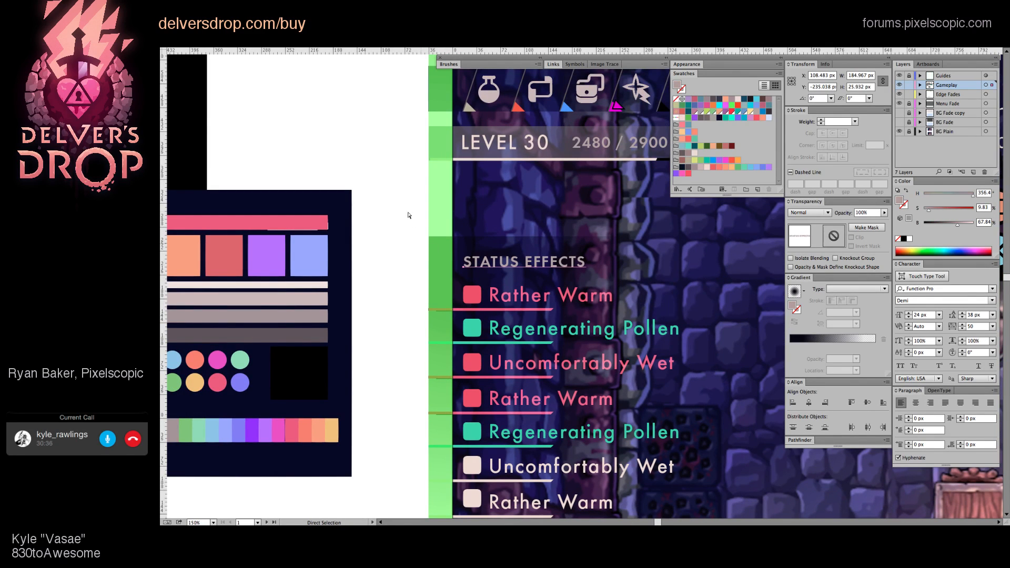
{"action": "key", "text": "ctrl+shift+a"}
Step: Try the STATUS EFFECTS heading 1 px lower, and move it back up
{"action": "left_click_drag", "start_coordinate": [475, 268], "coordinate": [533, 268]}
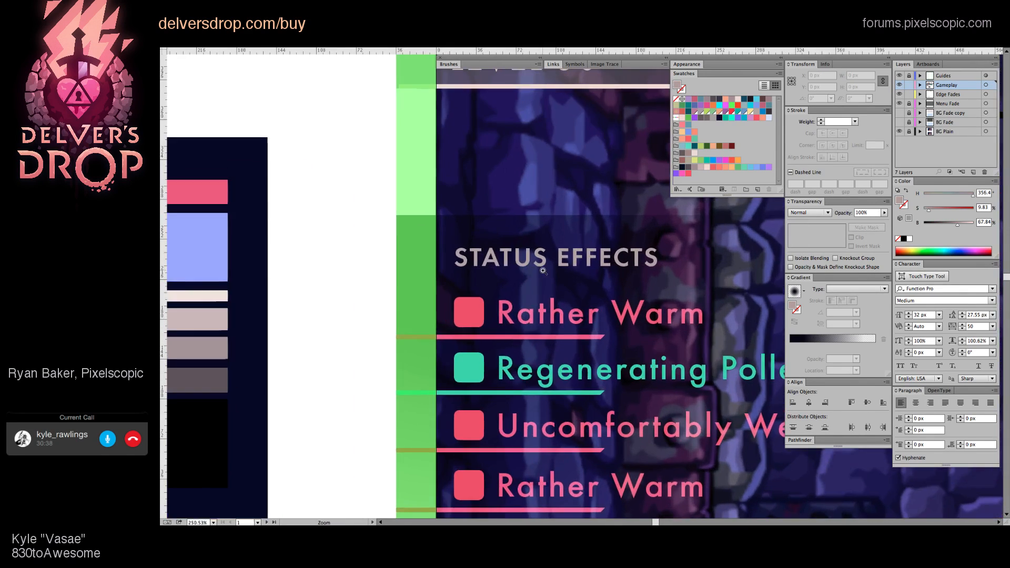
{"action": "left_click", "coordinate": [534, 267]}
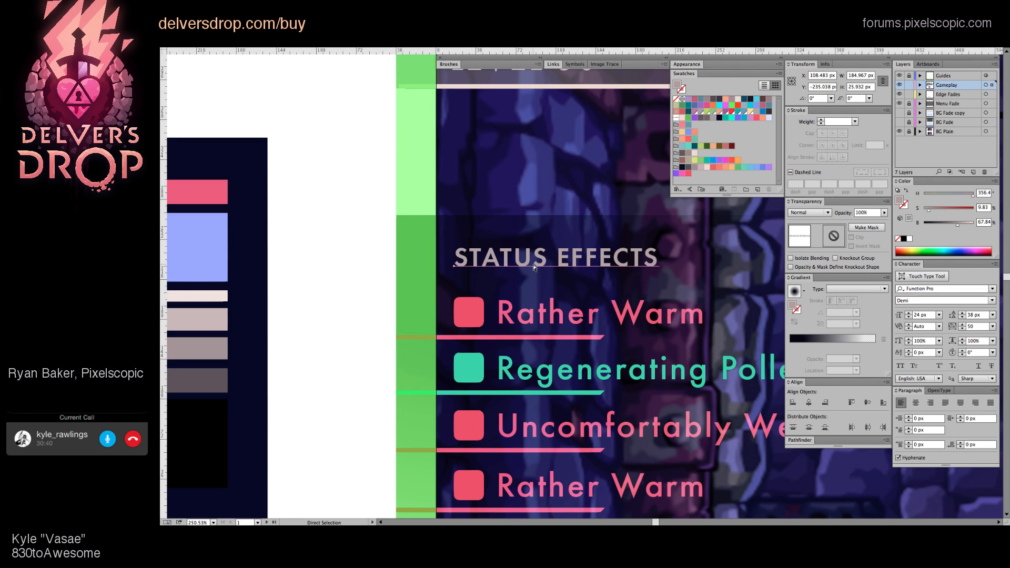
{"action": "key", "text": "Down"}
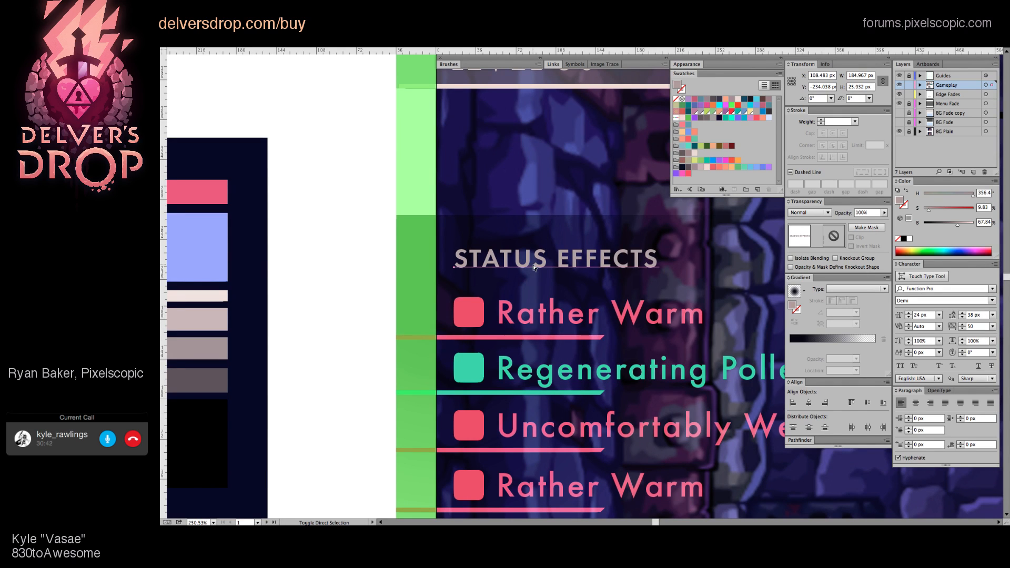
{"action": "key", "text": "Up"}
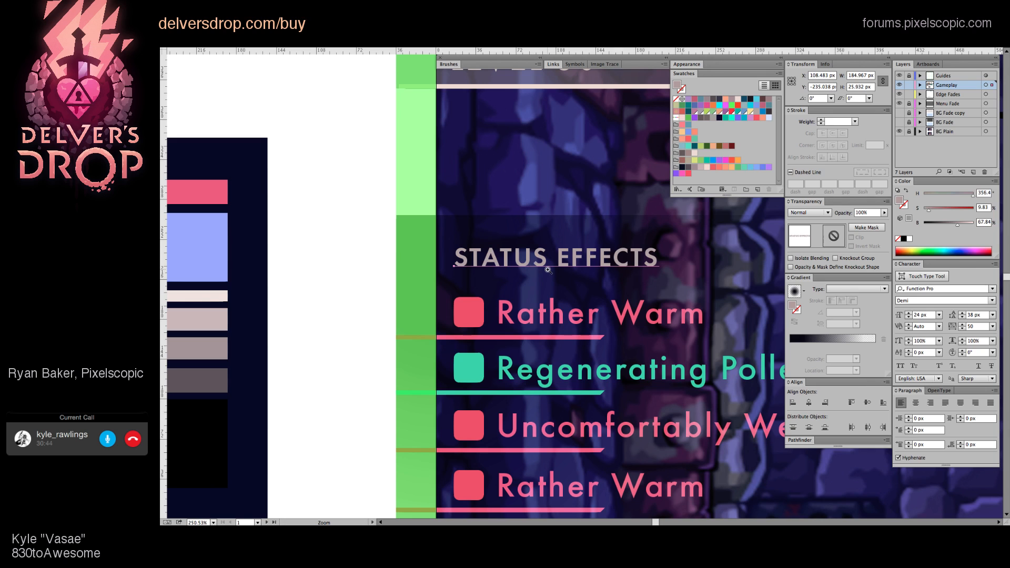
Step: Lengthen the red bar under the first Rather Warm entry to about 304 px by moving only its slanted right end
{"action": "left_click", "coordinate": [639, 289], "text": "alt+super"}
{"action": "left_click", "coordinate": [639, 289], "text": "alt+super"}
{"action": "left_click", "coordinate": [639, 290], "text": "alt+super"}
{"action": "left_click_drag", "start_coordinate": [670, 401], "coordinate": [554, 336]}
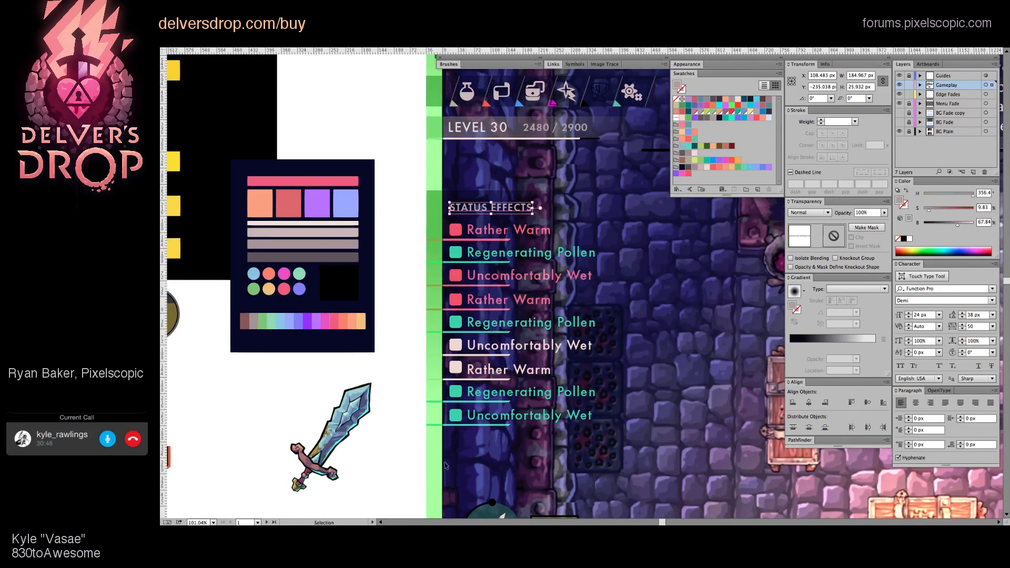
{"action": "double_click", "coordinate": [502, 239]}
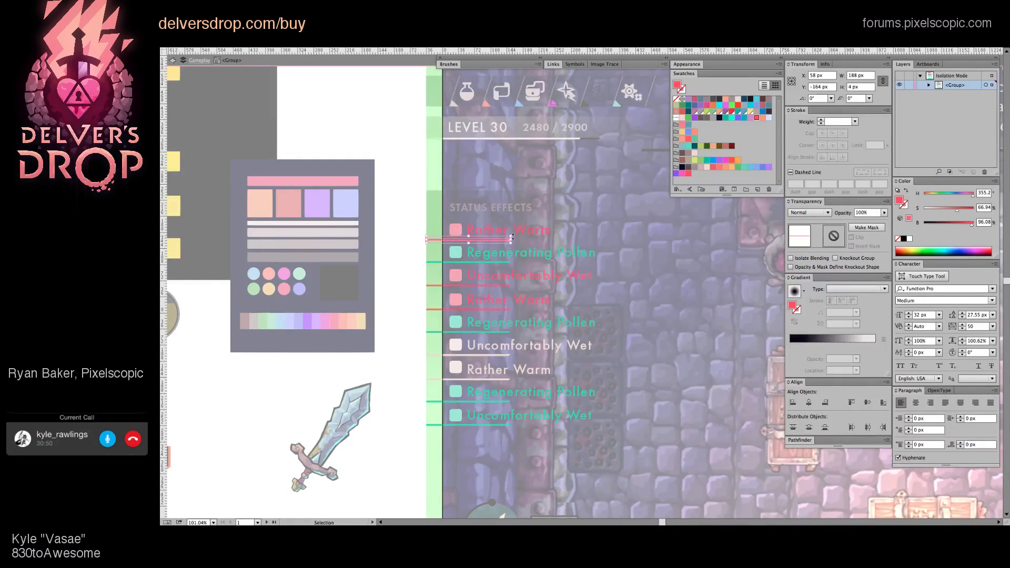
{"action": "key", "text": "a"}
{"action": "double_click", "coordinate": [502, 239]}
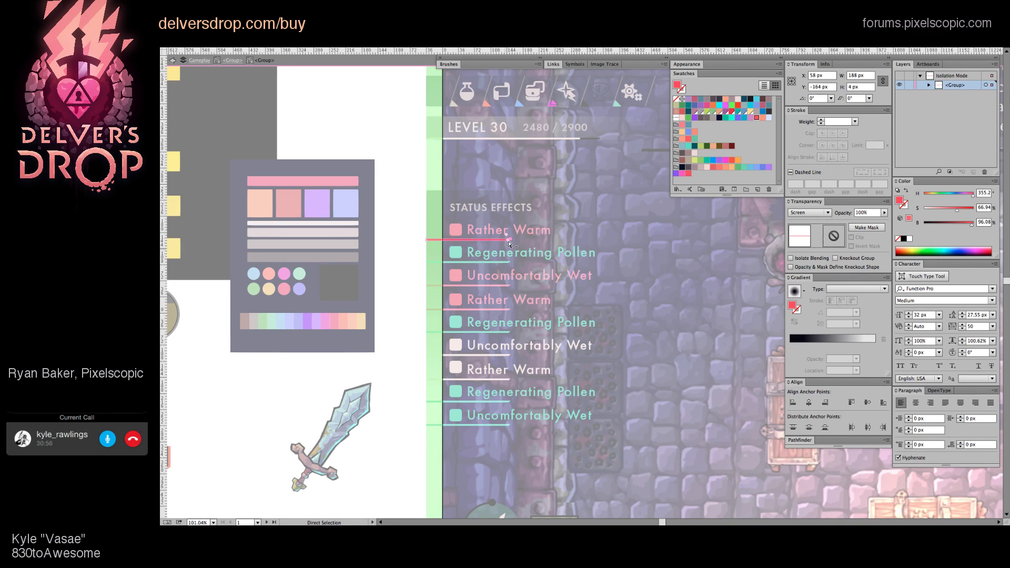
{"action": "left_click", "coordinate": [537, 247]}
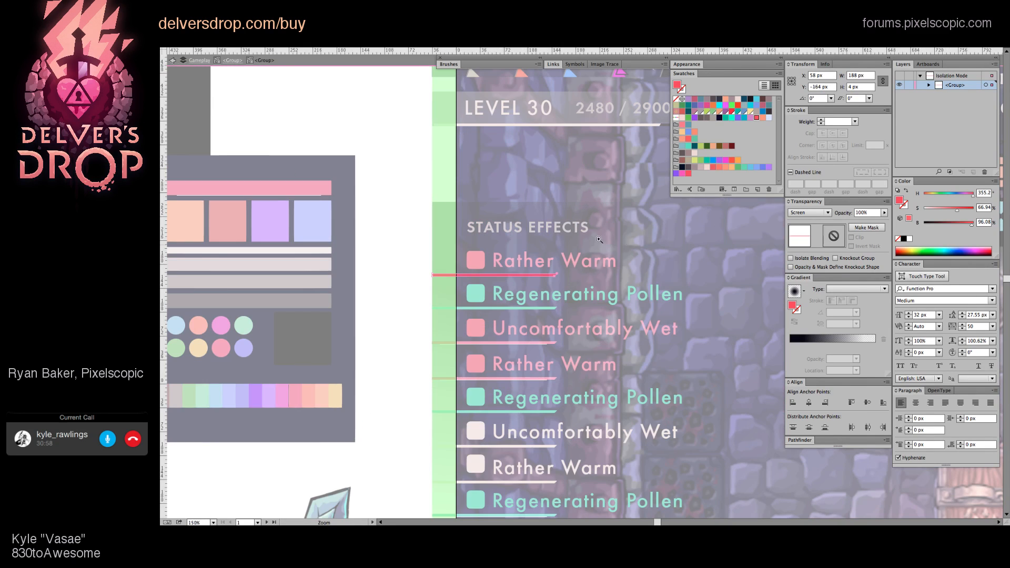
{"action": "key", "text": "a"}
{"action": "left_click_drag", "start_coordinate": [559, 274], "coordinate": [634, 274]}
{"action": "key", "text": "Escape"}
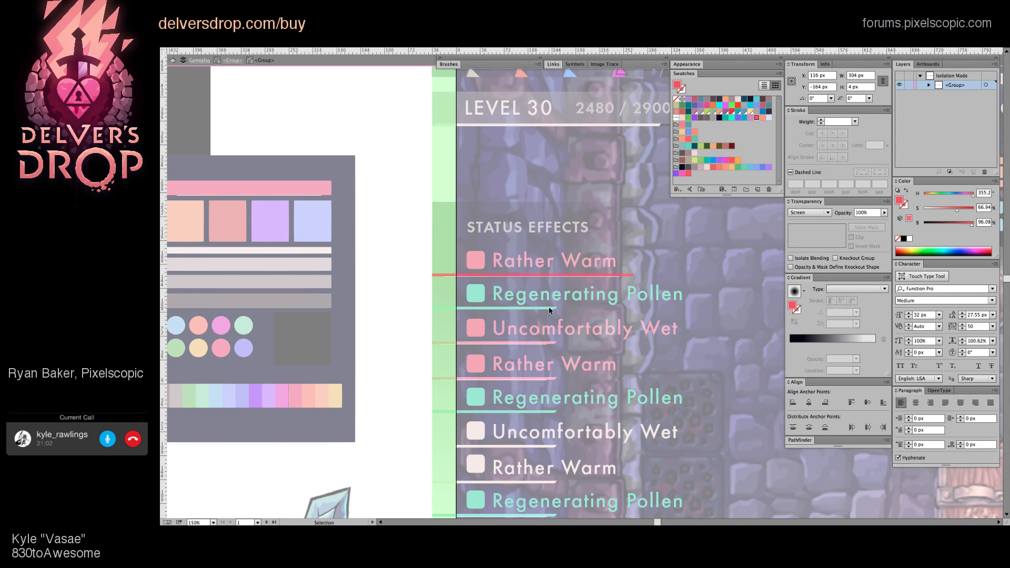
Step: Lengthen the teal bar under the first Regenerating Pollen entry to about 265 px, keeping its slanted end, and return to the parent group
{"action": "left_click", "coordinate": [558, 309]}
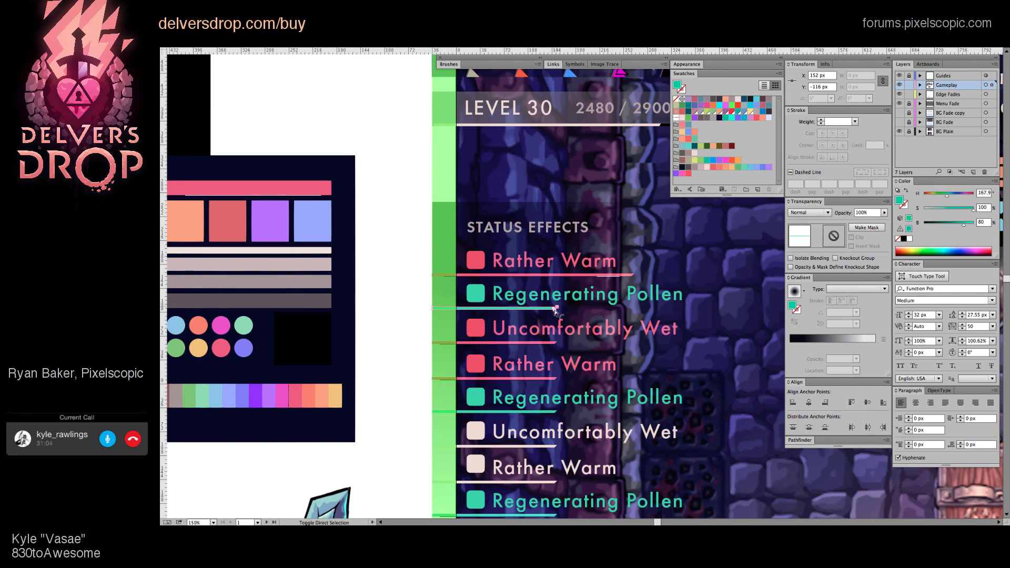
{"action": "key", "text": "v"}
{"action": "left_click", "coordinate": [556, 309]}
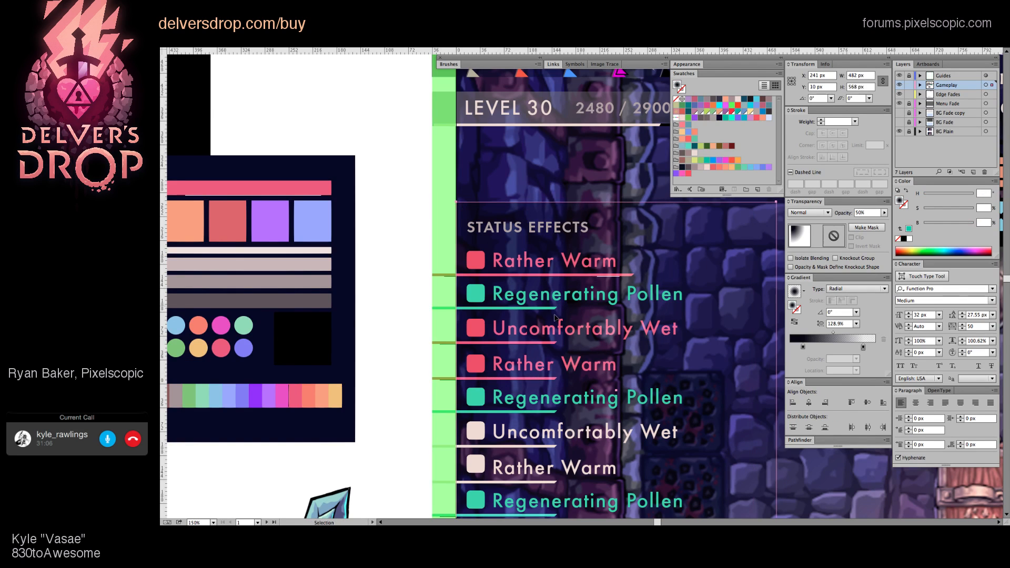
{"action": "double_click", "coordinate": [554, 311]}
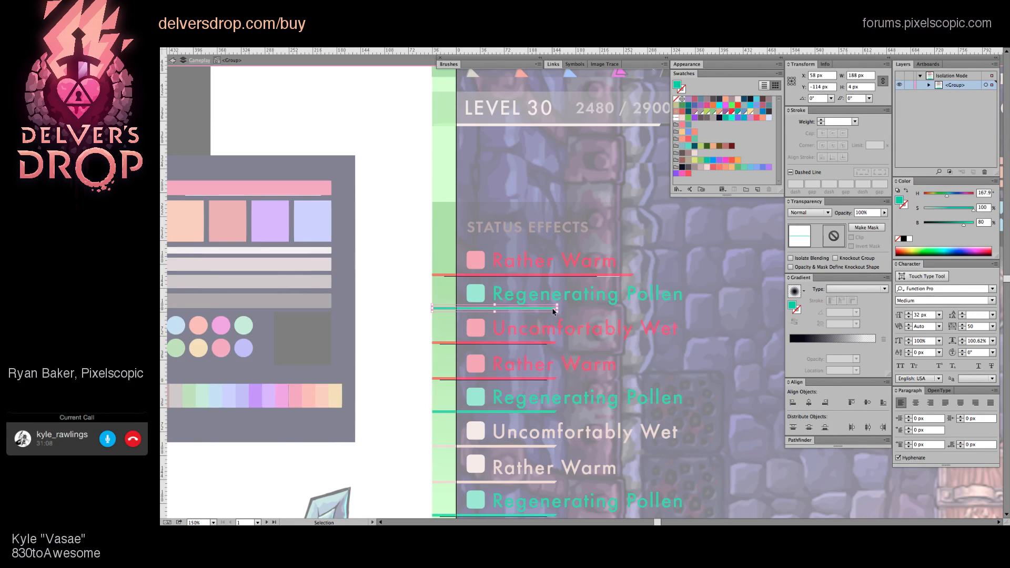
{"action": "double_click", "coordinate": [548, 309]}
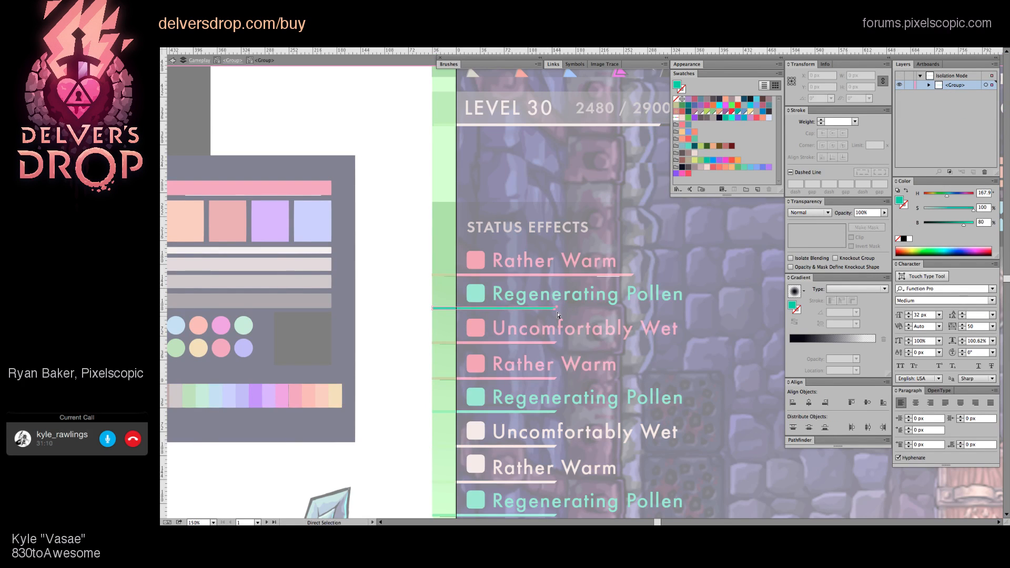
{"action": "left_click", "coordinate": [556, 311]}
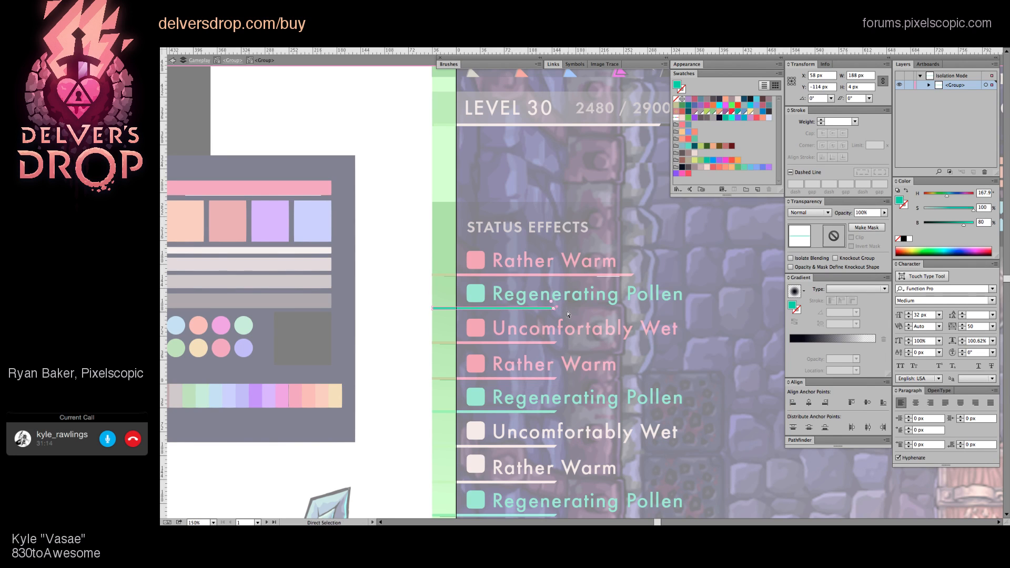
{"action": "scroll", "coordinate": [568, 315], "scroll_direction": "up", "scroll_amount": 5}
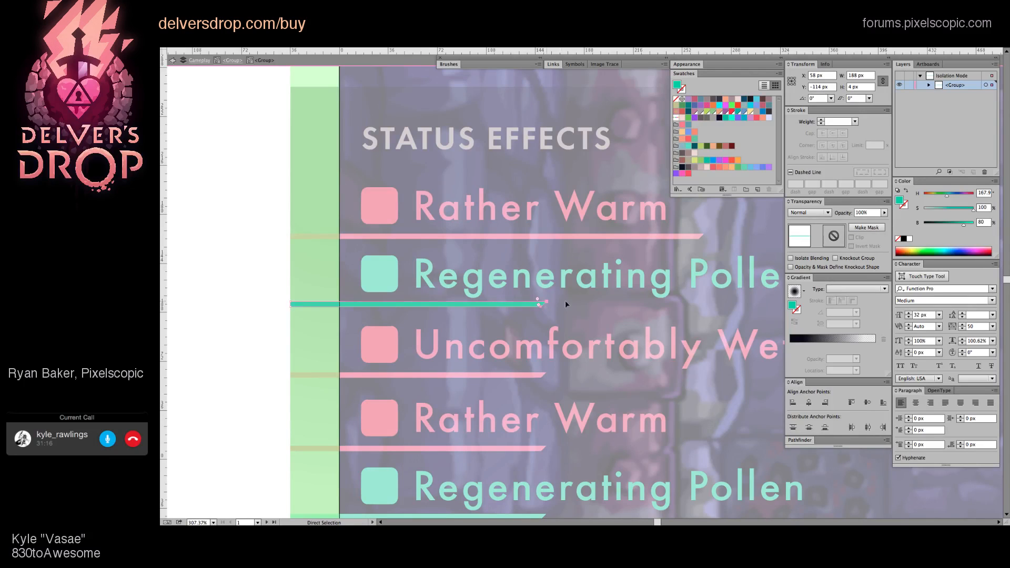
{"action": "left_click_drag", "start_coordinate": [539, 304], "coordinate": [652, 303]}
{"action": "scroll", "coordinate": [651, 303], "scroll_direction": "down", "scroll_amount": 5}
{"action": "scroll", "coordinate": [652, 303], "scroll_direction": "right", "scroll_amount": 3}
{"action": "key", "text": "v"}
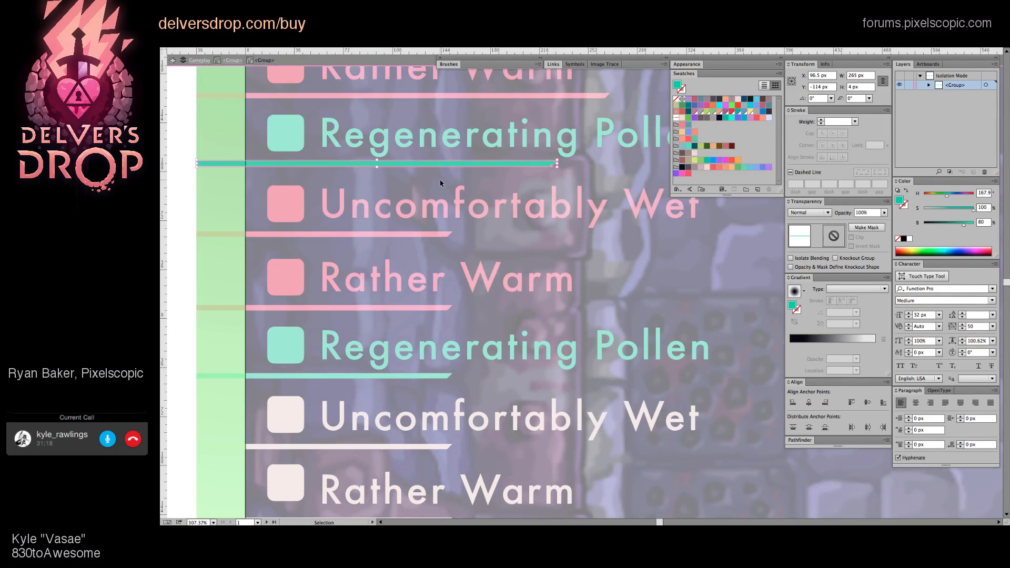
{"action": "left_click", "coordinate": [441, 183]}
{"action": "left_click", "coordinate": [232, 60]}
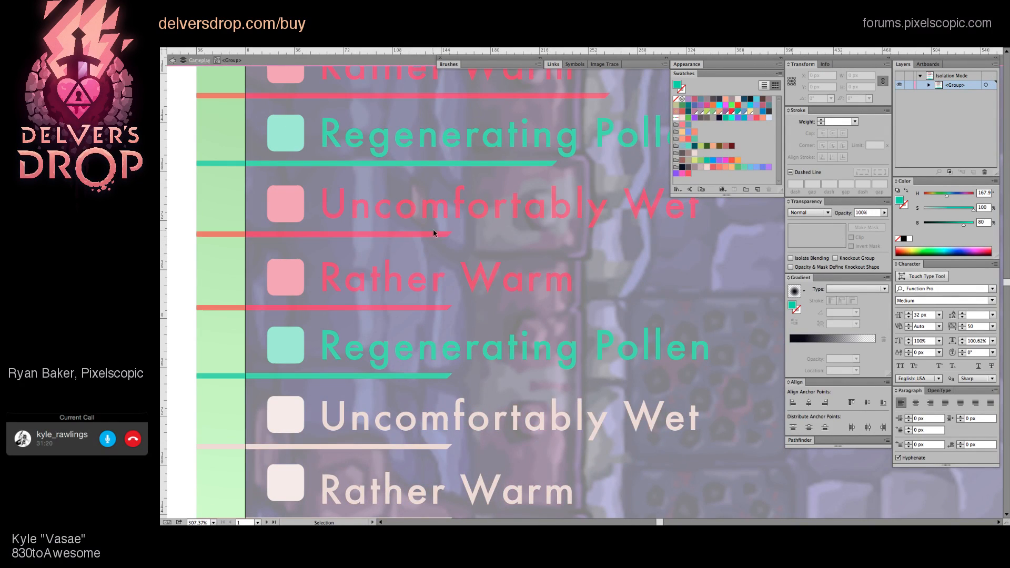
Step: Lengthen the red bar under the first Uncomfortably Wet entry to about 230 px by moving its slanted right end
{"action": "key", "text": "a"}
{"action": "left_click", "coordinate": [451, 234]}
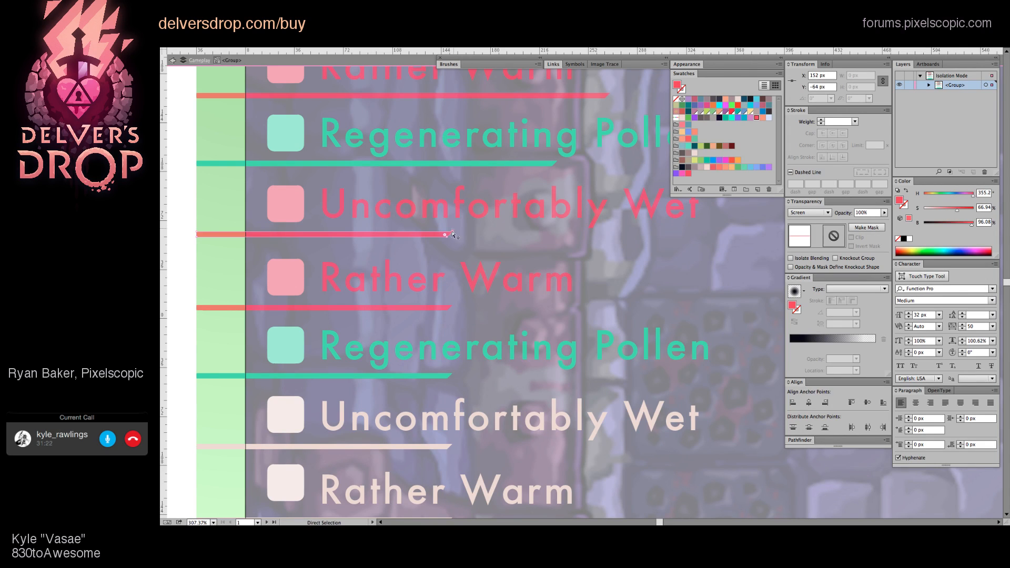
{"action": "left_click_drag", "start_coordinate": [447, 237], "coordinate": [511, 230]}
Step: Shorten the off-white bar under the sixth entry, Uncomfortably Wet, to about 152 px by moving its slanted right end
{"action": "left_click_drag", "start_coordinate": [447, 422], "coordinate": [535, 301]}
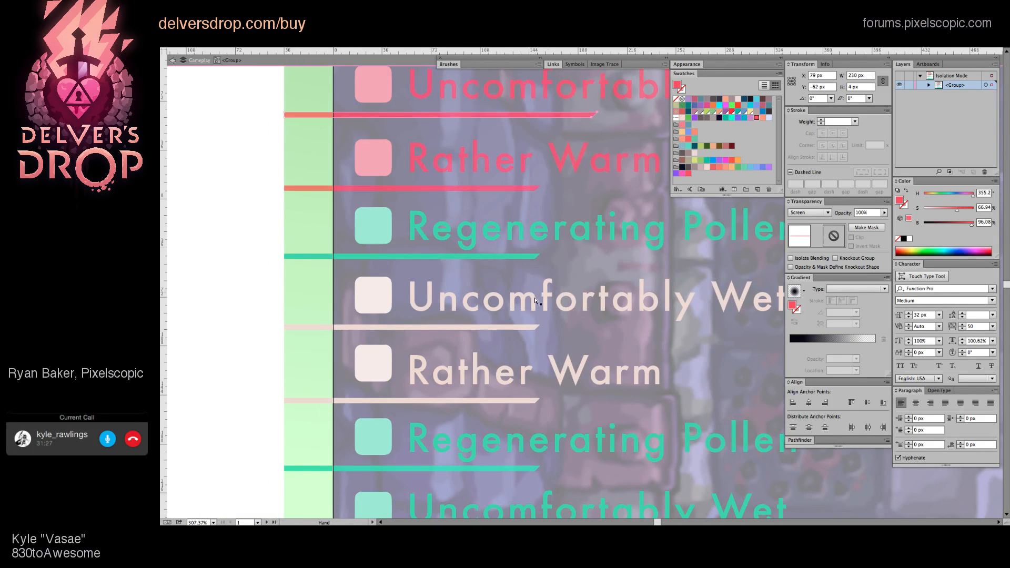
{"action": "left_click", "coordinate": [536, 326]}
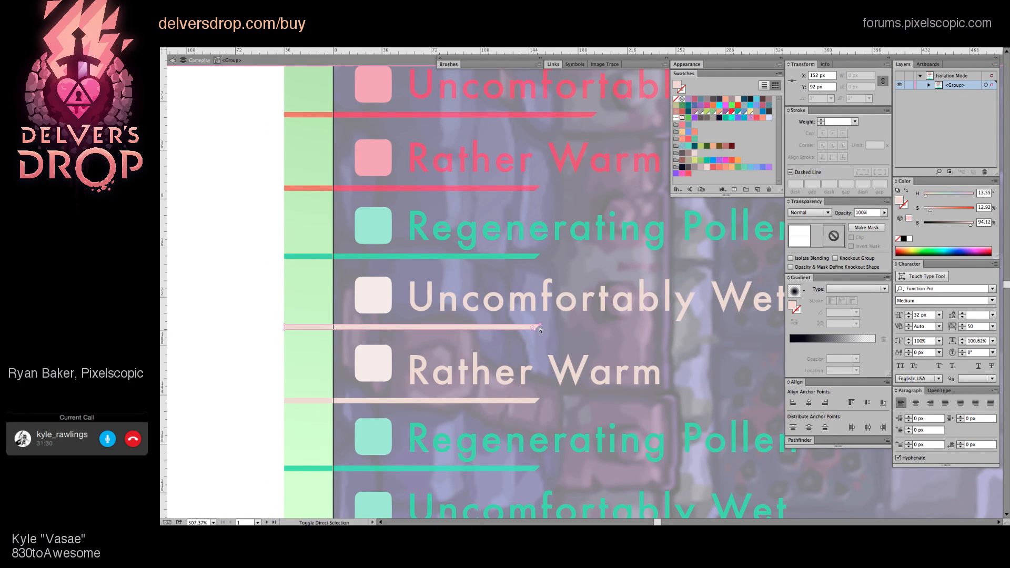
{"action": "left_click", "coordinate": [540, 329]}
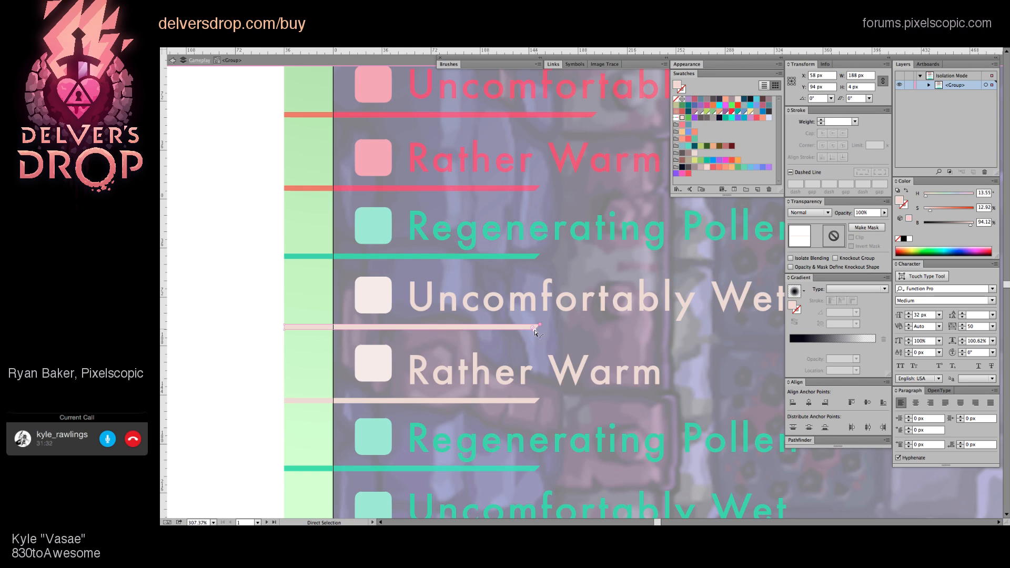
{"action": "left_click", "coordinate": [548, 352]}
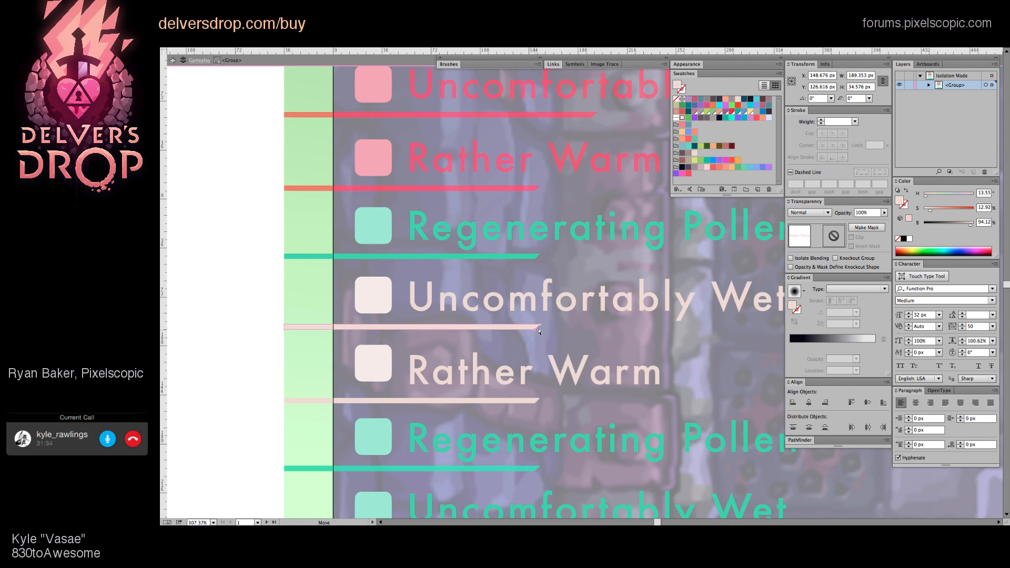
{"action": "left_click", "coordinate": [542, 328]}
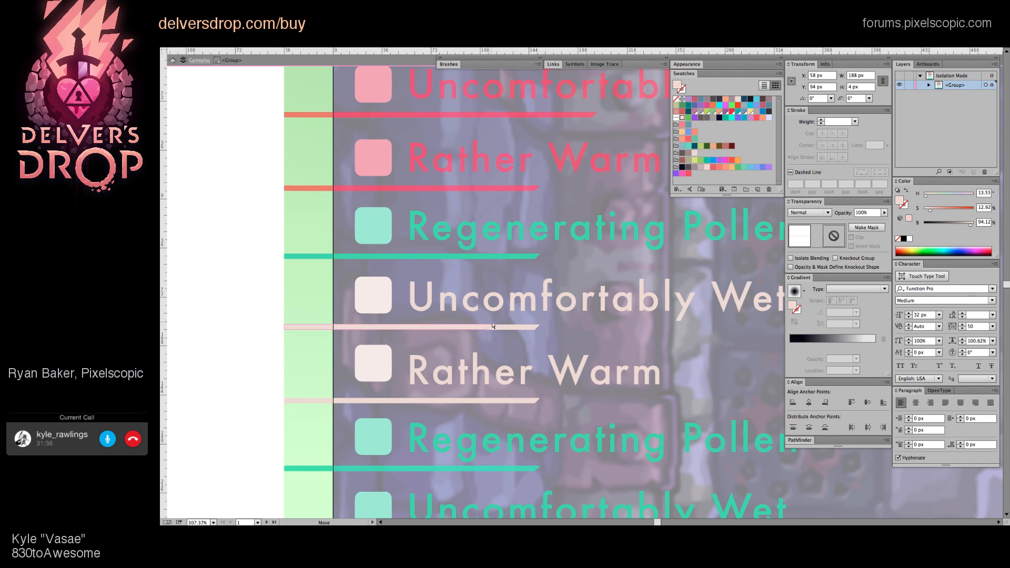
{"action": "left_click_drag", "start_coordinate": [493, 326], "coordinate": [492, 326]}
Step: Shorten the off-white bar under the seventh entry, Rather Warm, slightly more than the off-white bar above it
{"action": "scroll", "coordinate": [493, 310], "scroll_direction": "down", "scroll_amount": 5}
{"action": "scroll", "coordinate": [492, 310], "scroll_direction": "right", "scroll_amount": 2}
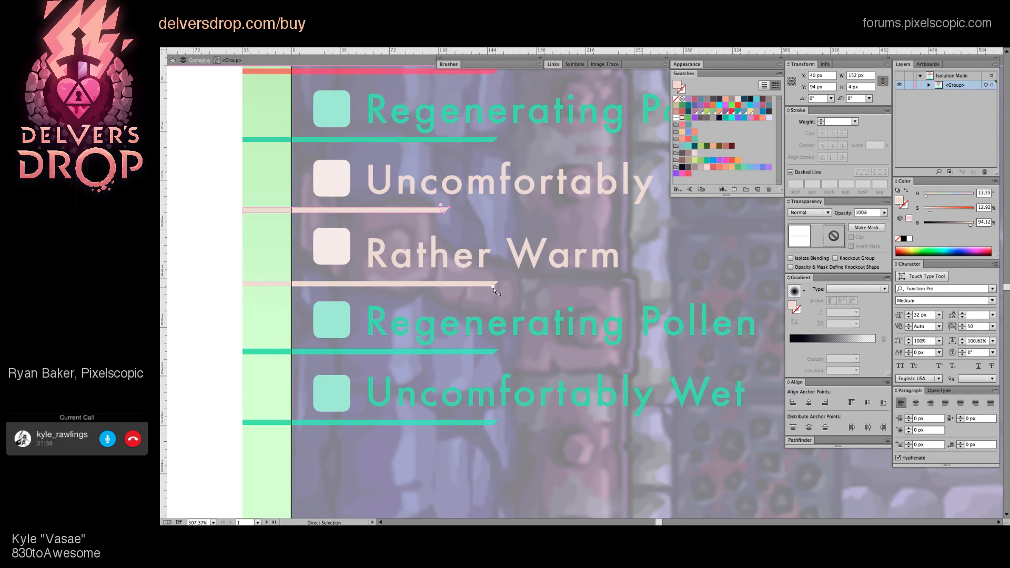
{"action": "left_click", "coordinate": [495, 286]}
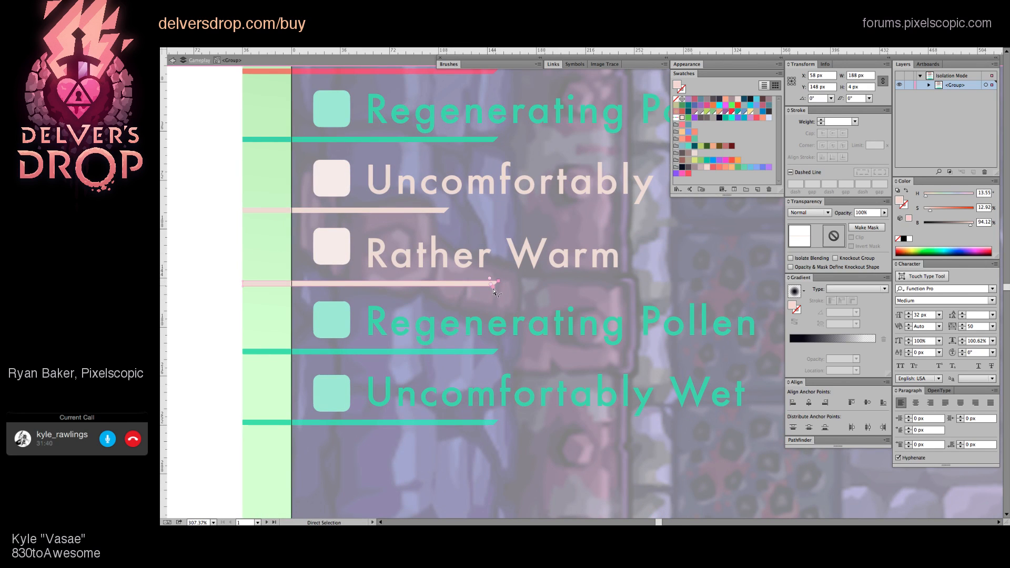
{"action": "left_click_drag", "start_coordinate": [495, 284], "coordinate": [417, 303]}
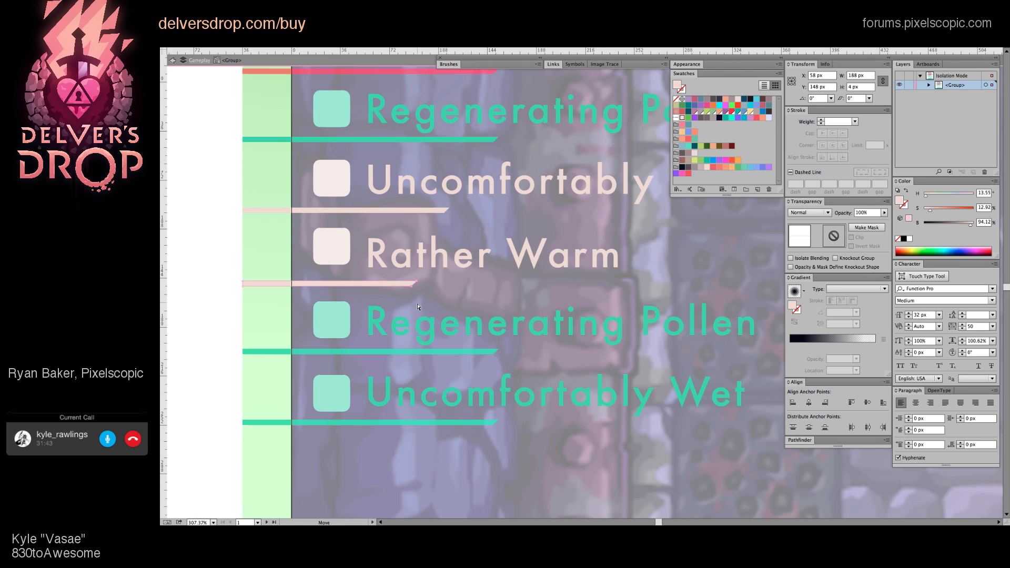
Step: Shorten the teal bars under the last two status entries to about 83 px and 59 px, then leave group isolation
{"action": "left_click", "coordinate": [495, 352]}
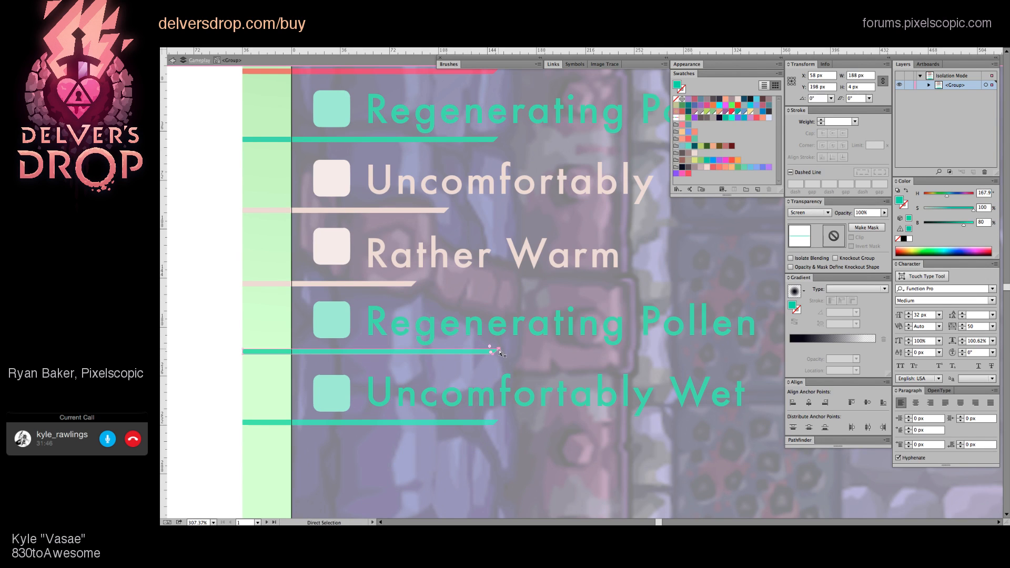
{"action": "left_click_drag", "start_coordinate": [498, 352], "coordinate": [355, 353]}
{"action": "left_click", "coordinate": [493, 423]}
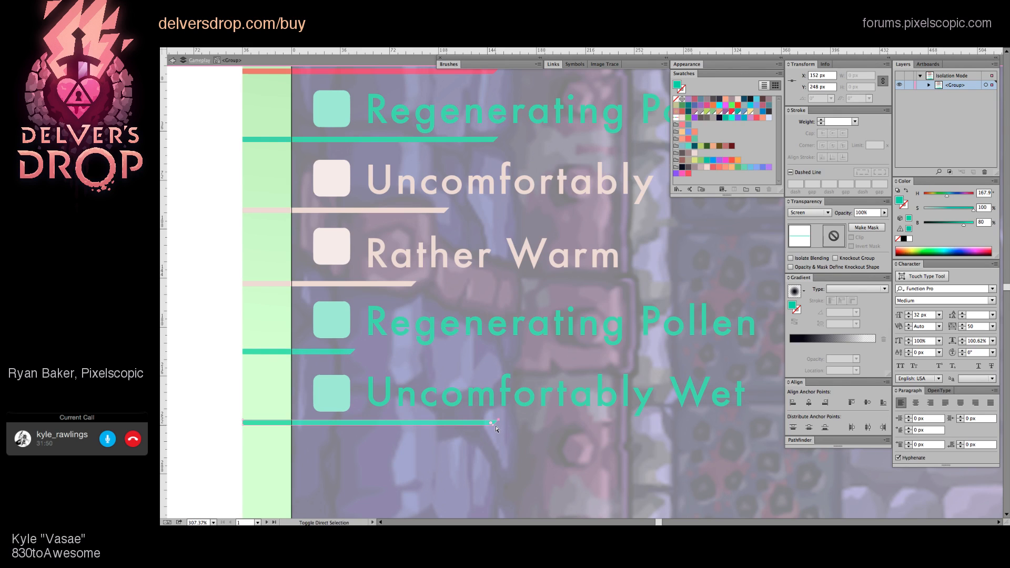
{"action": "left_click", "coordinate": [497, 423]}
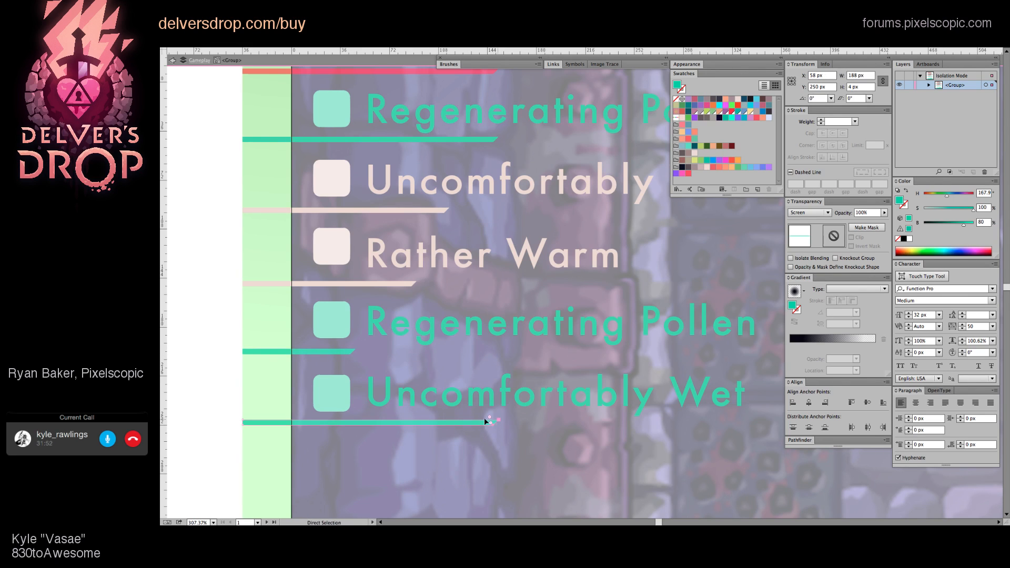
{"action": "left_click_drag", "start_coordinate": [323, 412], "coordinate": [323, 412]}
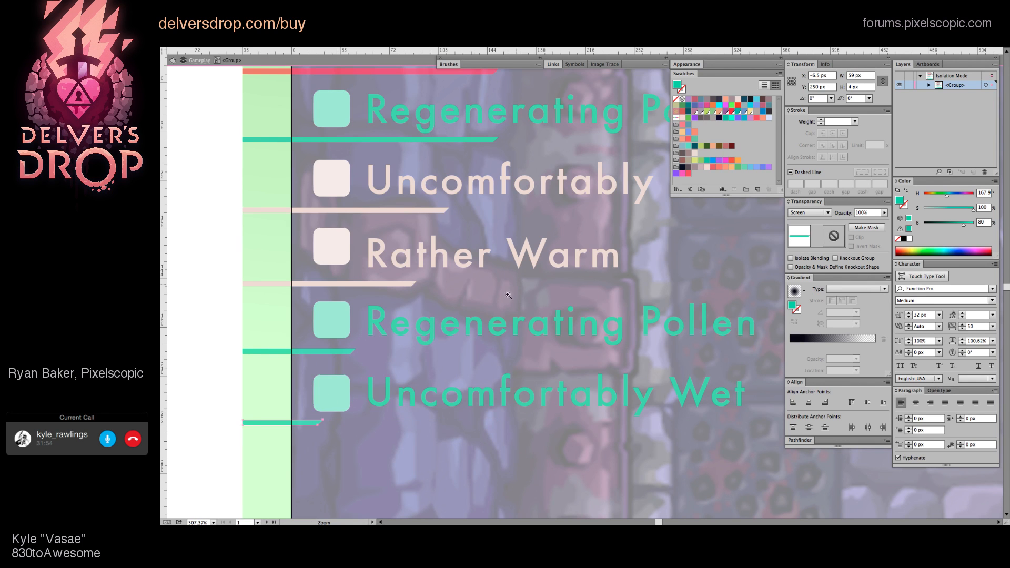
{"action": "scroll", "coordinate": [366, 379], "scroll_direction": "down", "scroll_amount": 5}
{"action": "double_click", "coordinate": [367, 378]}
{"action": "scroll", "coordinate": [579, 331], "scroll_direction": "up", "scroll_amount": 5}
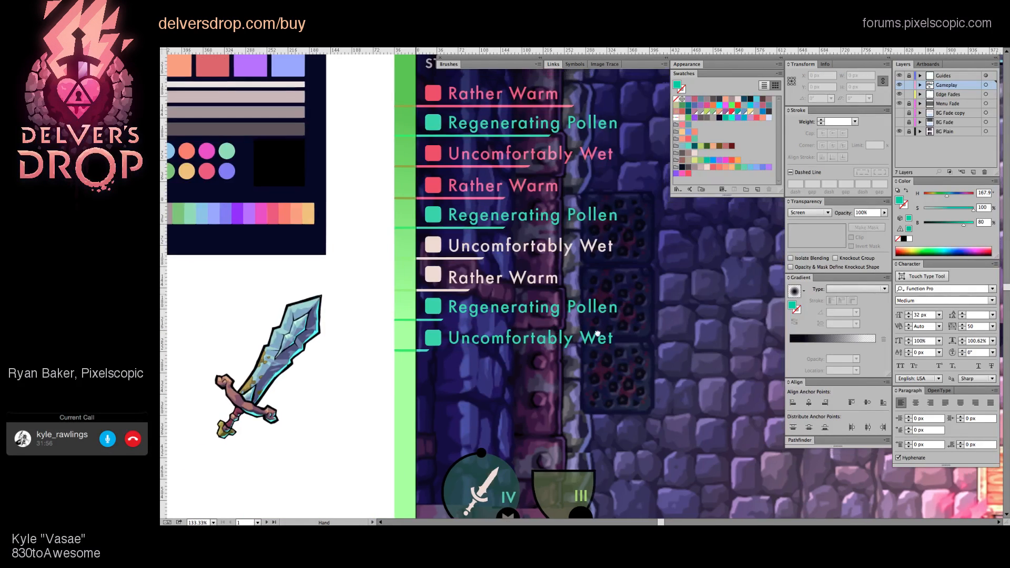
{"action": "scroll", "coordinate": [578, 330], "scroll_direction": "down", "scroll_amount": 3}
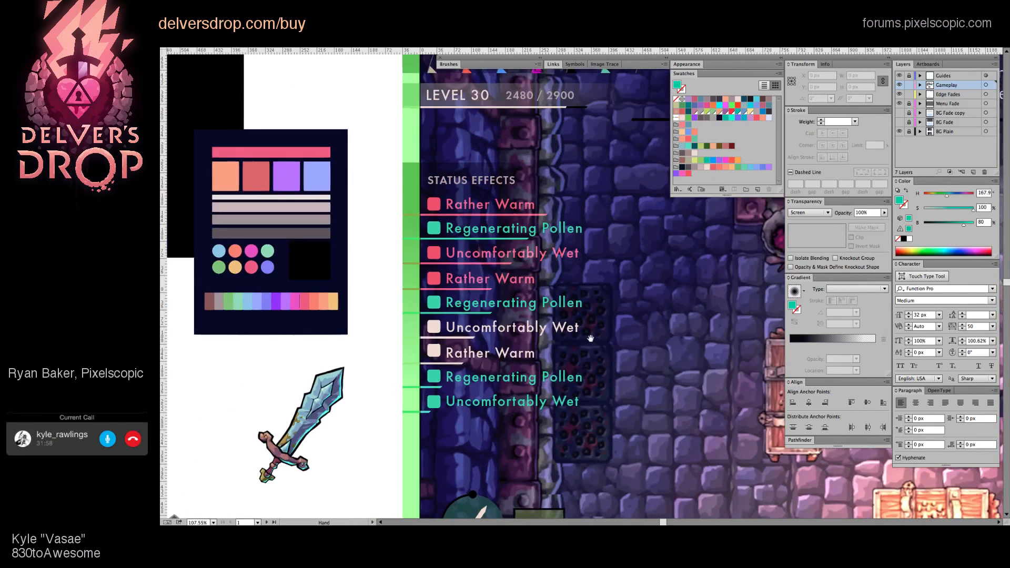
{"action": "scroll", "coordinate": [597, 336], "scroll_direction": "down", "scroll_amount": 2}
{"action": "scroll", "coordinate": [622, 344], "scroll_direction": "right", "scroll_amount": 1}
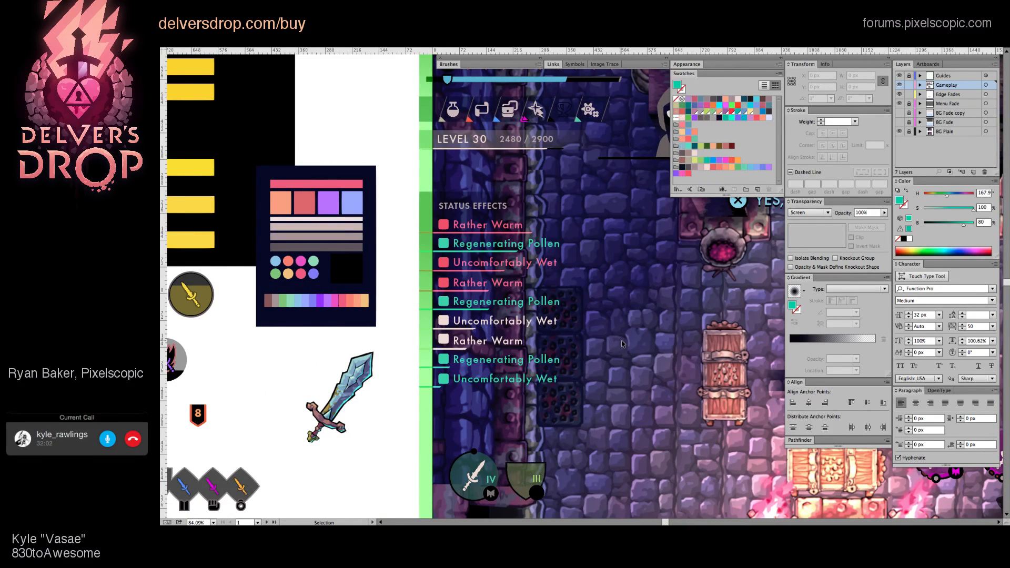
{"action": "key", "text": "ctrl+equal"}
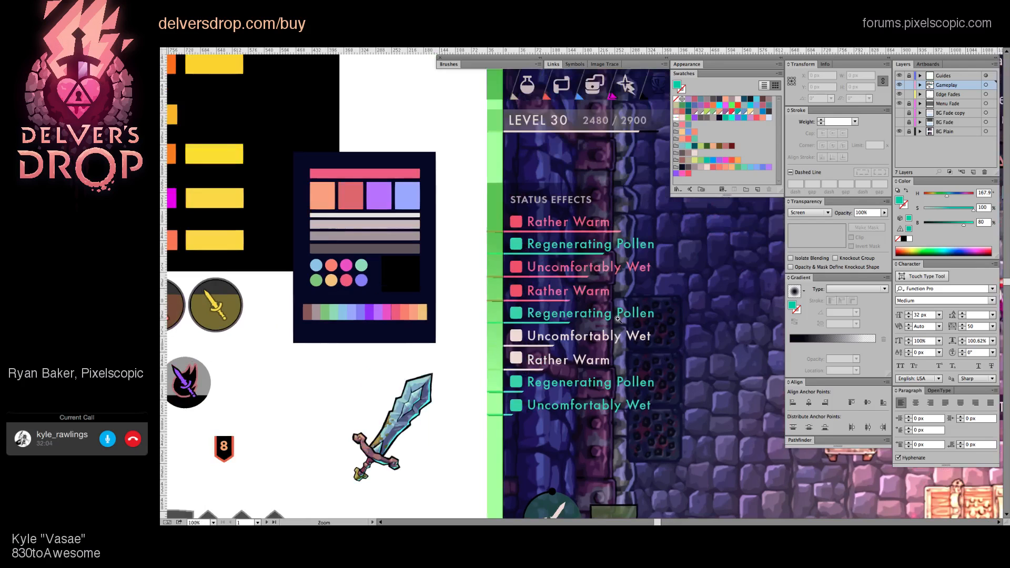
{"action": "key", "text": "ctrl+equal"}
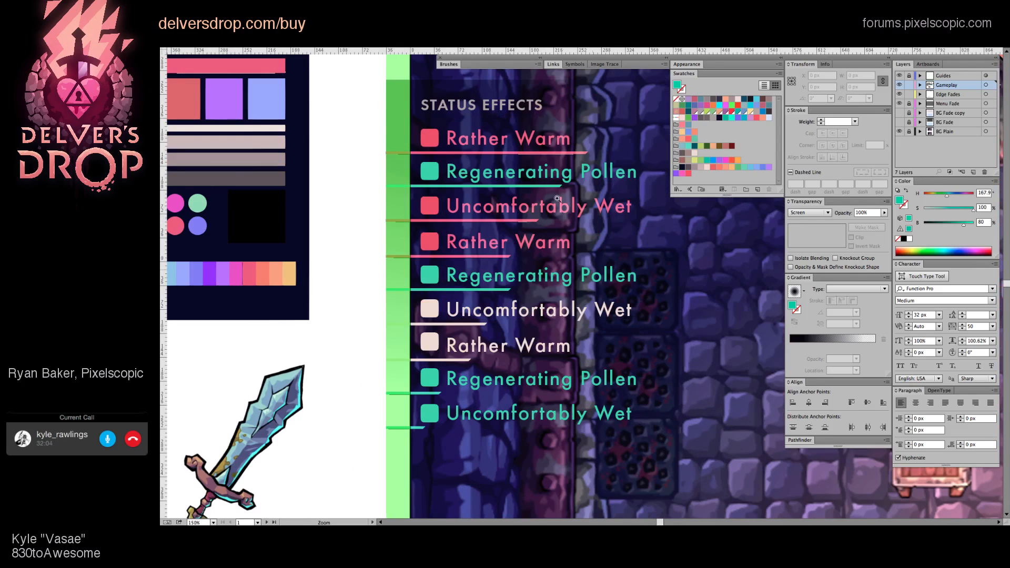
{"action": "left_click", "coordinate": [541, 153]}
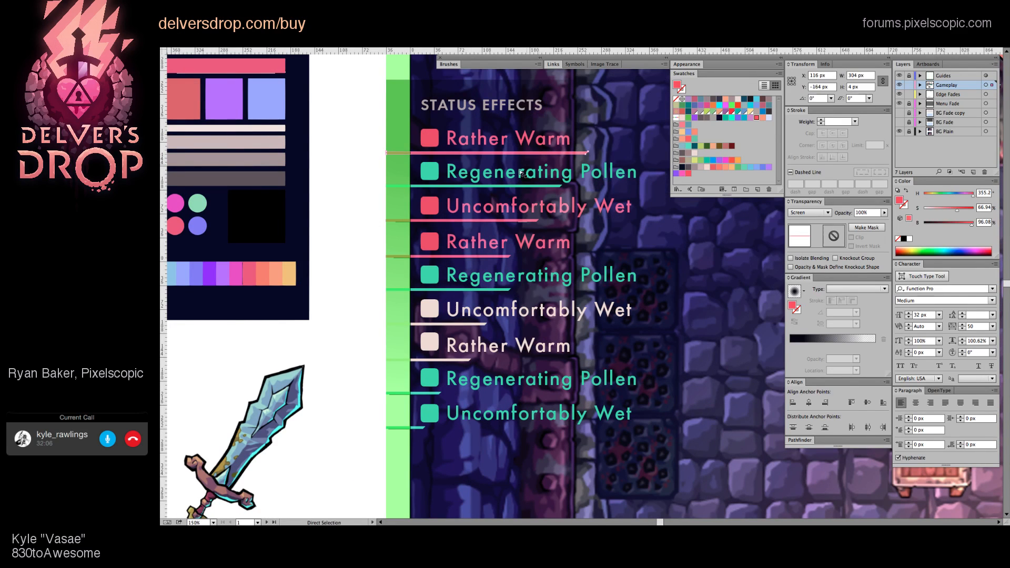
{"action": "left_click", "coordinate": [405, 189], "text": "shift"}
{"action": "left_click", "coordinate": [405, 191]}
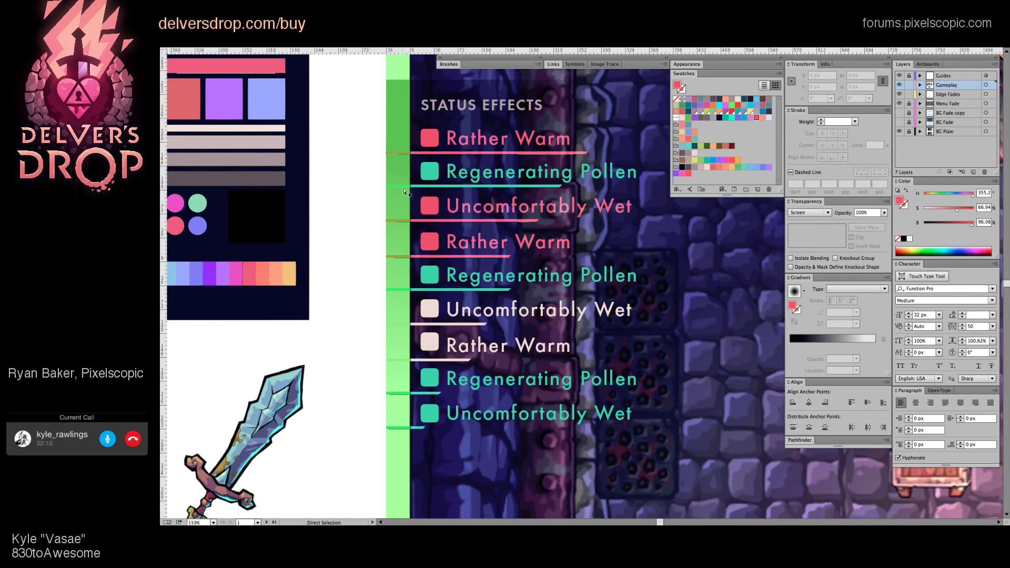
{"action": "left_click", "coordinate": [406, 187]}
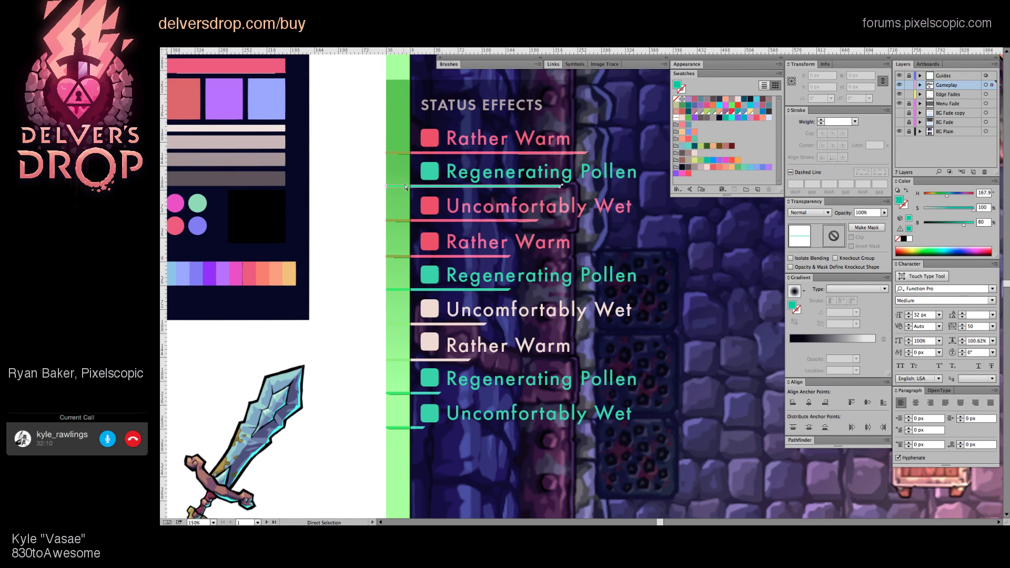
{"action": "left_click", "coordinate": [409, 153], "text": "shift"}
{"action": "left_click", "coordinate": [402, 220], "text": "shift"}
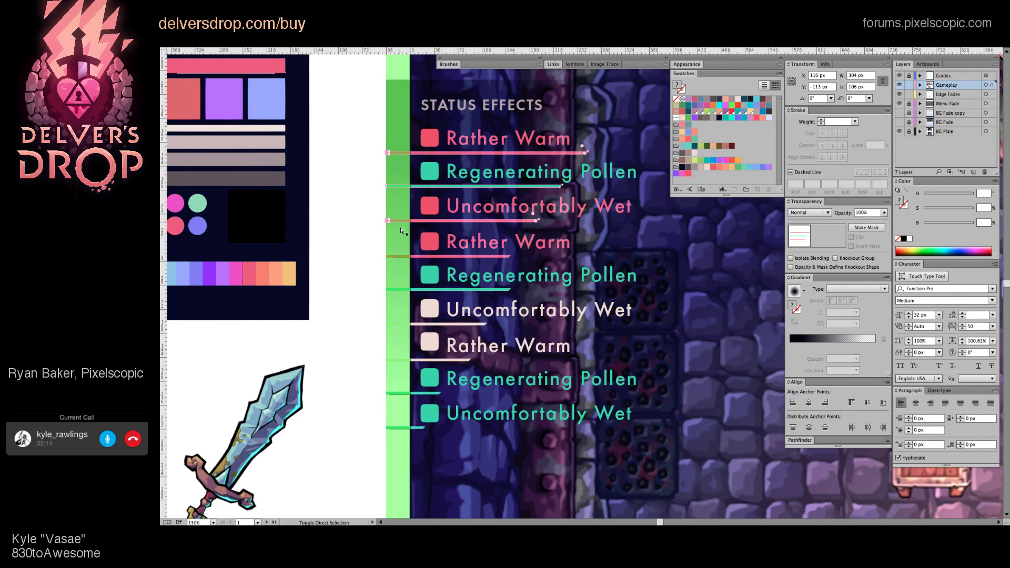
{"action": "left_click", "coordinate": [402, 258], "text": "shift"}
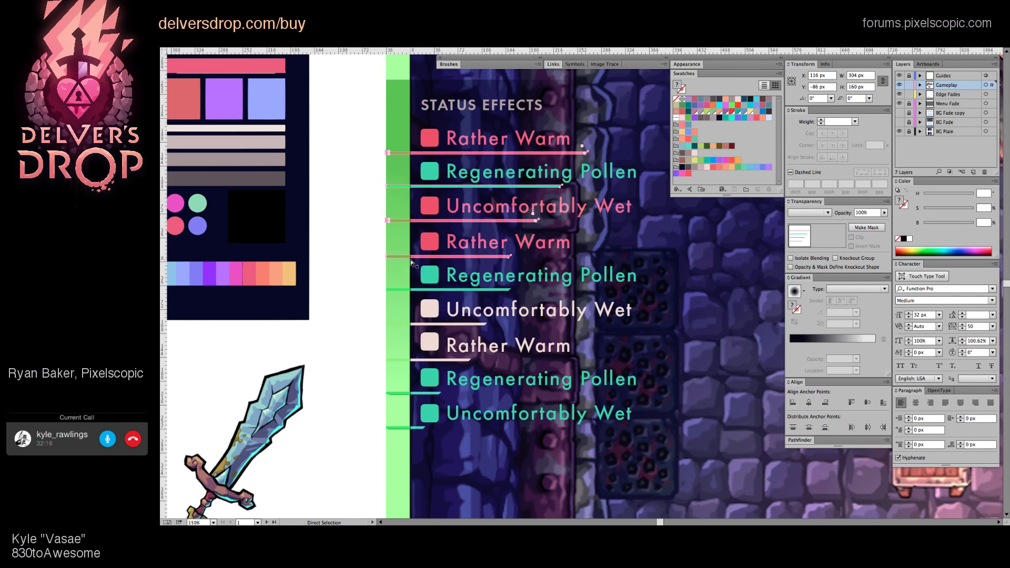
{"action": "left_click", "coordinate": [350, 176]}
Step: Thicken the duration bars under the first four status entries to 6 px by lowering only their bottom edges
{"action": "left_click", "coordinate": [422, 159]}
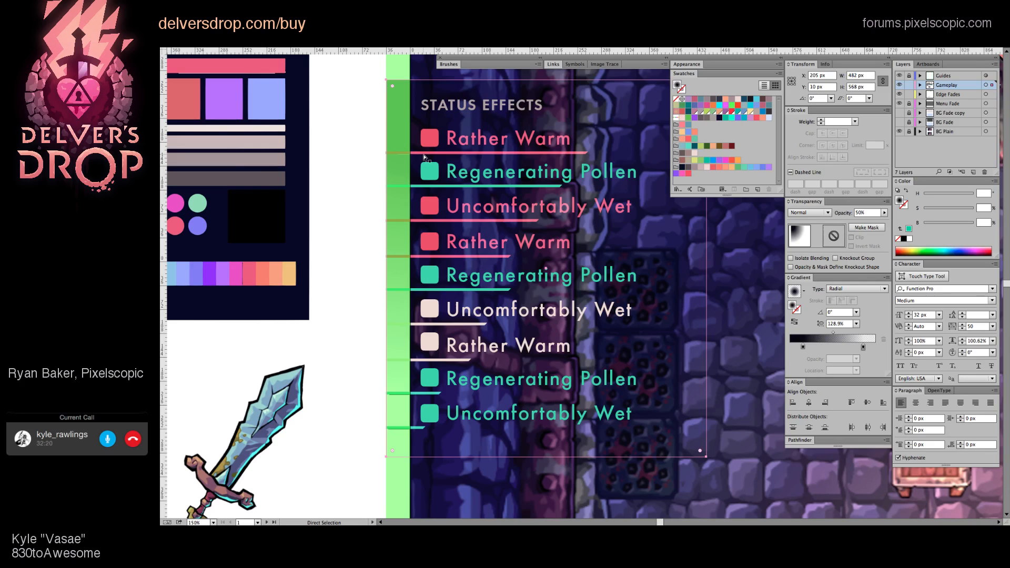
{"action": "left_click", "coordinate": [424, 154]}
{"action": "key", "text": "Down"}
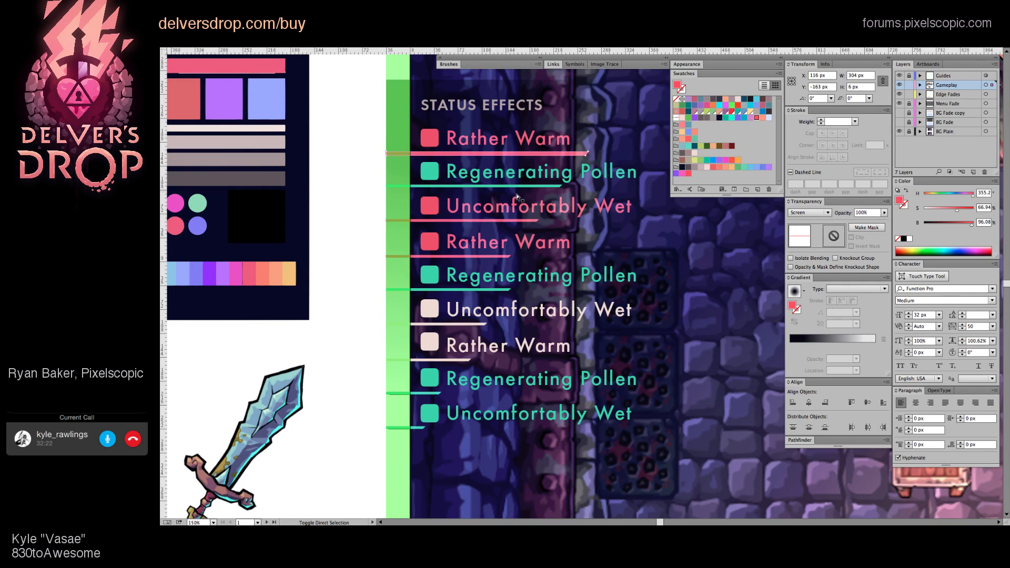
{"action": "left_click", "coordinate": [521, 186]}
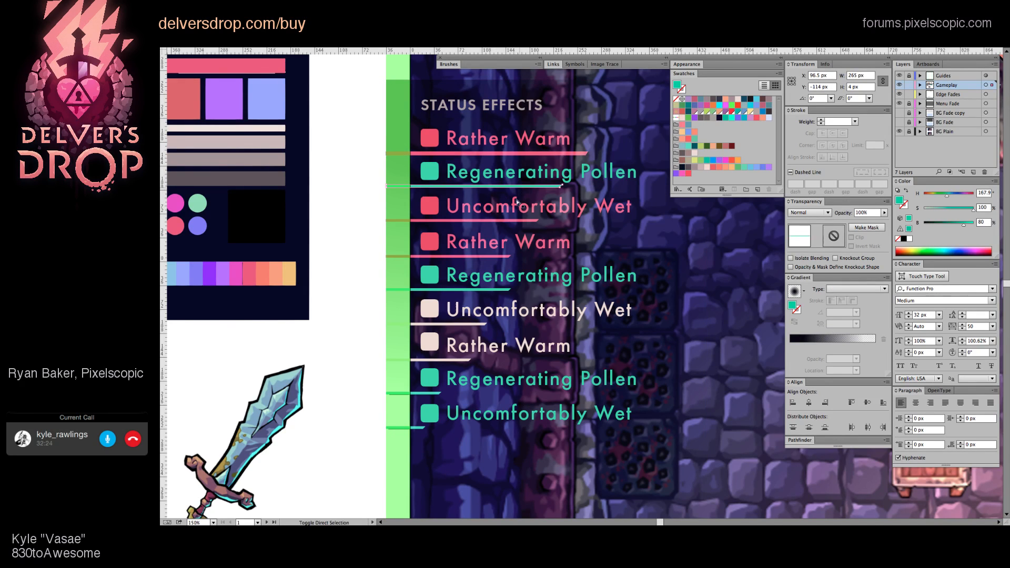
{"action": "left_click", "coordinate": [513, 222]}
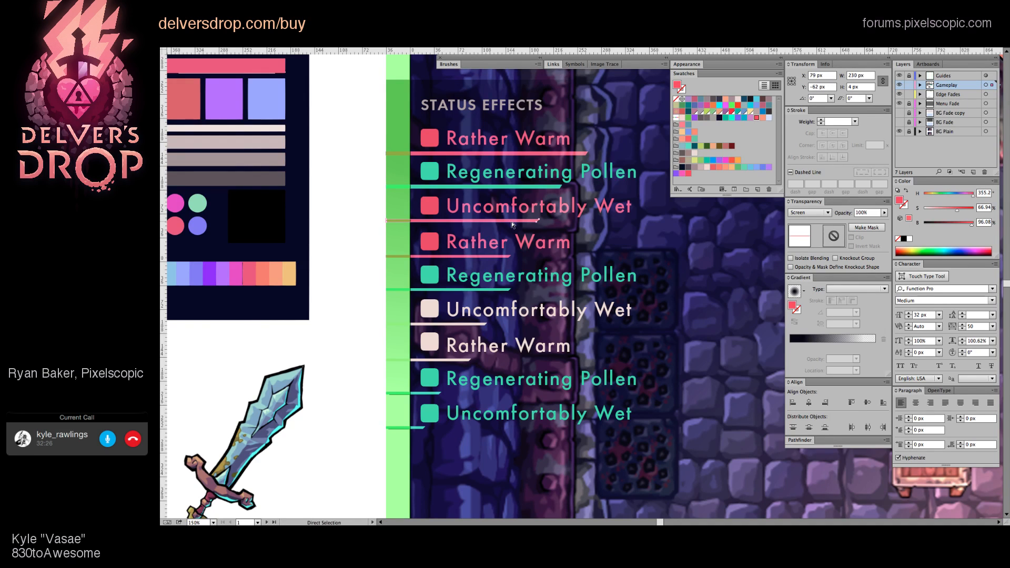
{"action": "left_click", "coordinate": [503, 258]}
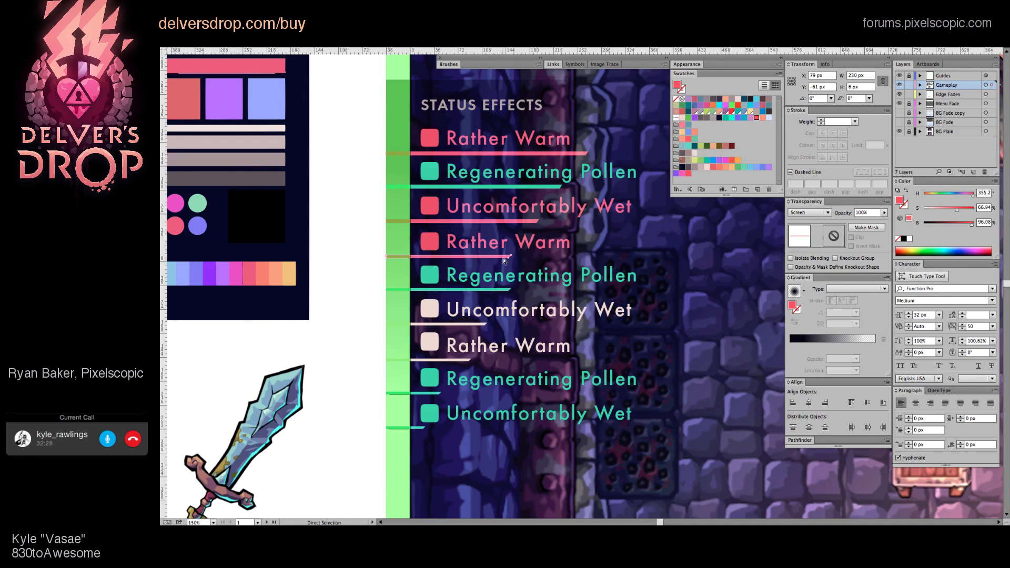
Step: Thicken the teal bar under the fifth entry, Regenerating Pollen, to 6 px by lowering its bottom edge, undoing any whole-bar shift
{"action": "left_click", "coordinate": [496, 293]}
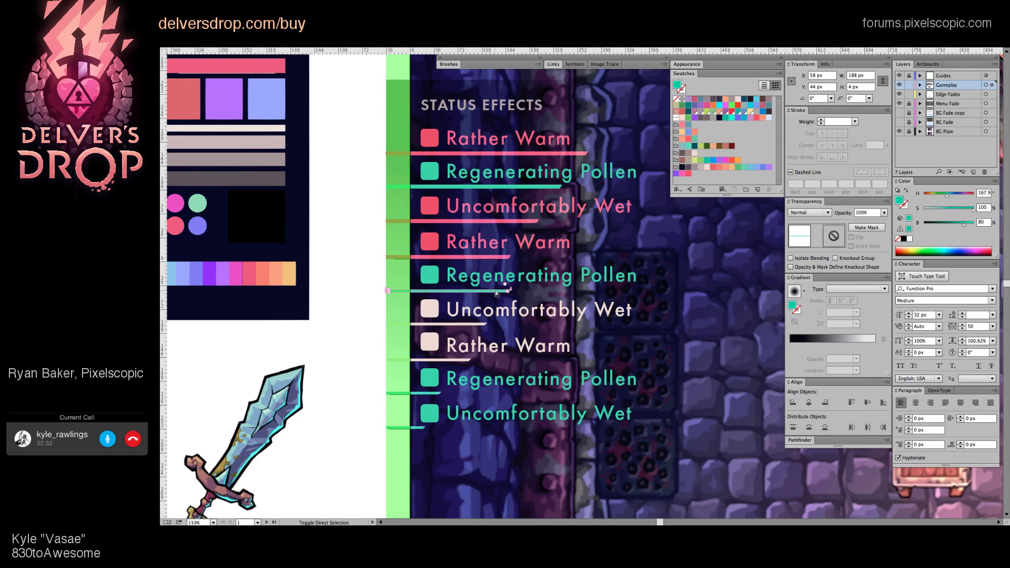
{"action": "left_click", "coordinate": [497, 293]}
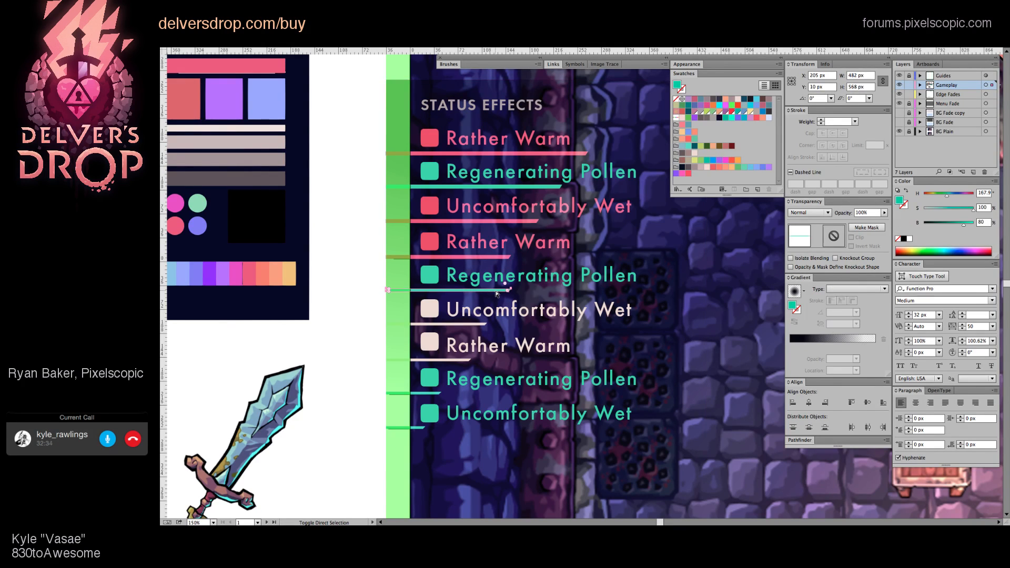
{"action": "left_click", "coordinate": [497, 293]}
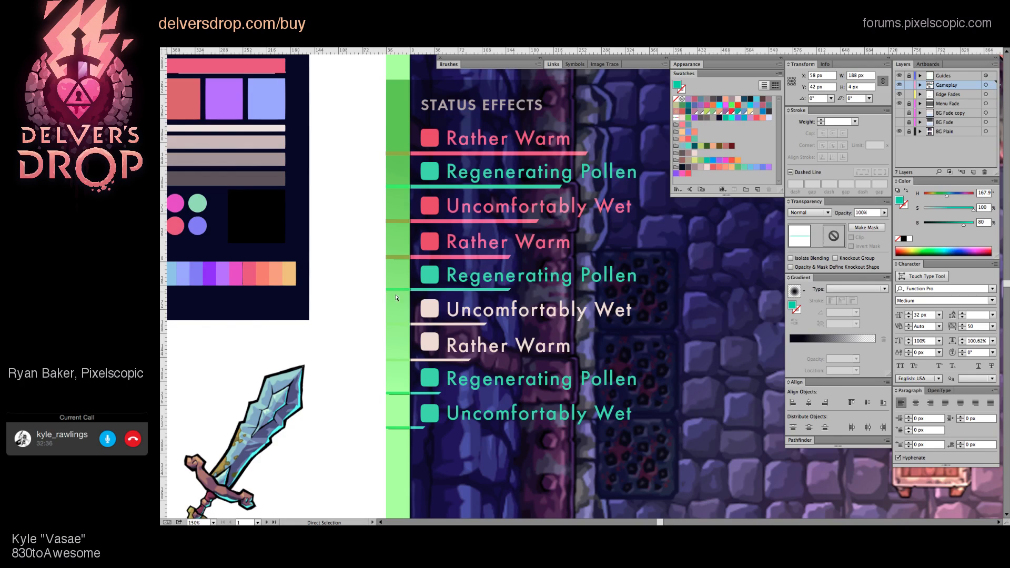
{"action": "left_click", "coordinate": [401, 291]}
Step: Thicken the off-white bars under the sixth and seventh entries by lowering their bottom edges to match the bars above
{"action": "left_click", "coordinate": [406, 326]}
{"action": "left_click", "coordinate": [404, 329]}
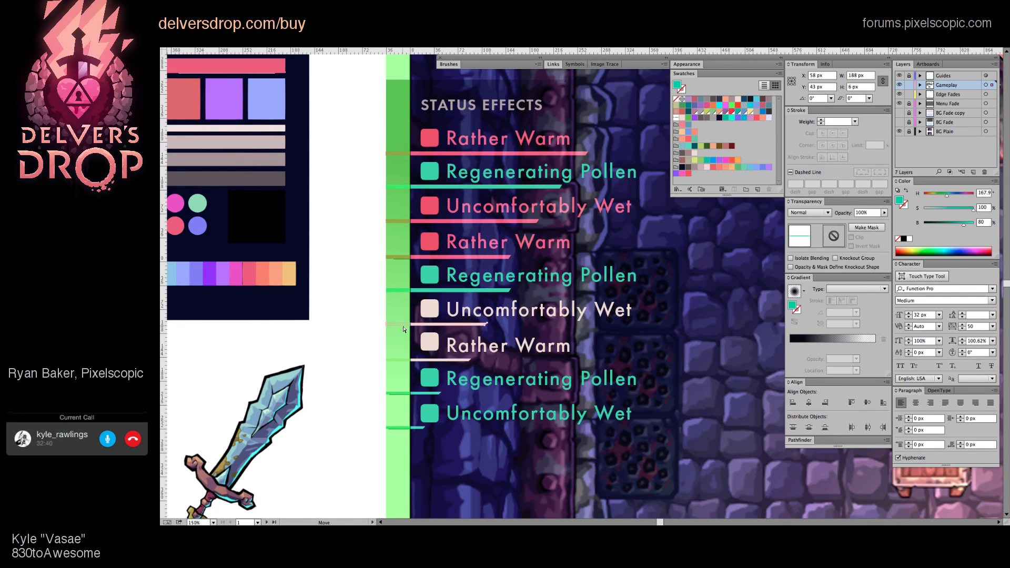
{"action": "left_click", "coordinate": [405, 363]}
{"action": "left_click", "coordinate": [400, 364]}
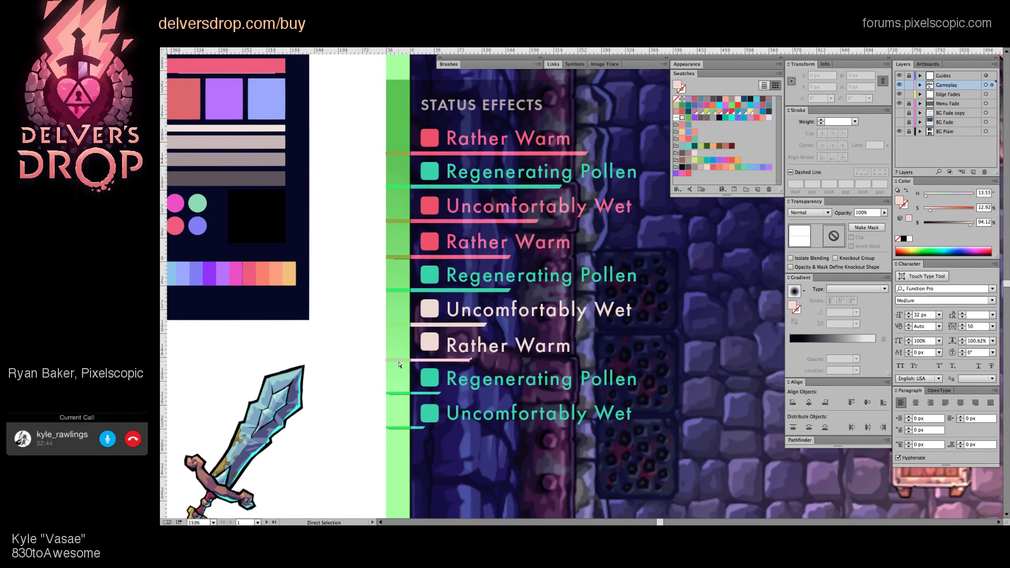
Step: Thicken the teal bars under the last two entries to 6 px by lowering their bottom edges
{"action": "left_click", "coordinate": [407, 395]}
{"action": "left_click", "coordinate": [406, 398]}
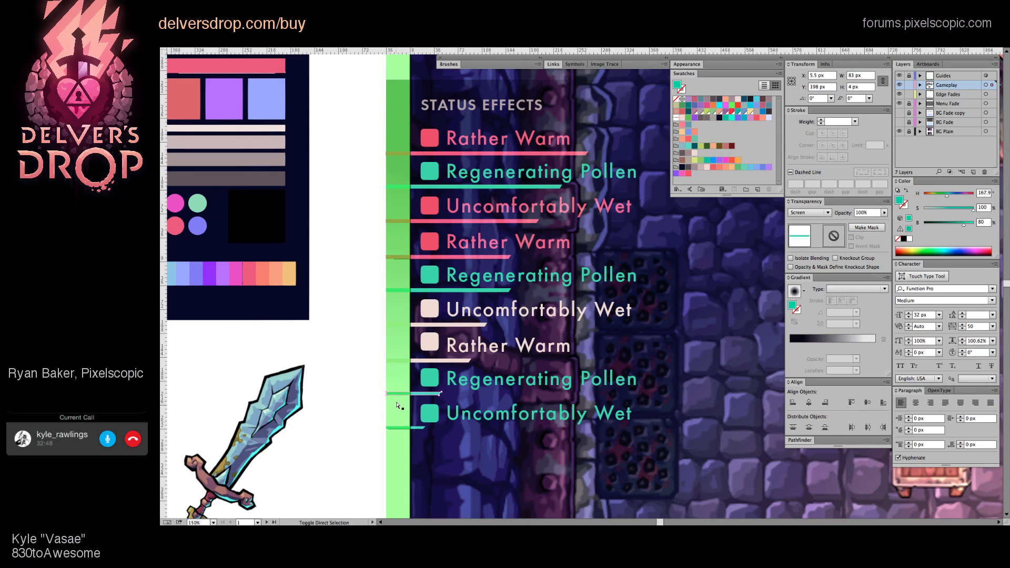
{"action": "left_click", "coordinate": [401, 432]}
{"action": "left_click_drag", "start_coordinate": [372, 425], "coordinate": [394, 438]}
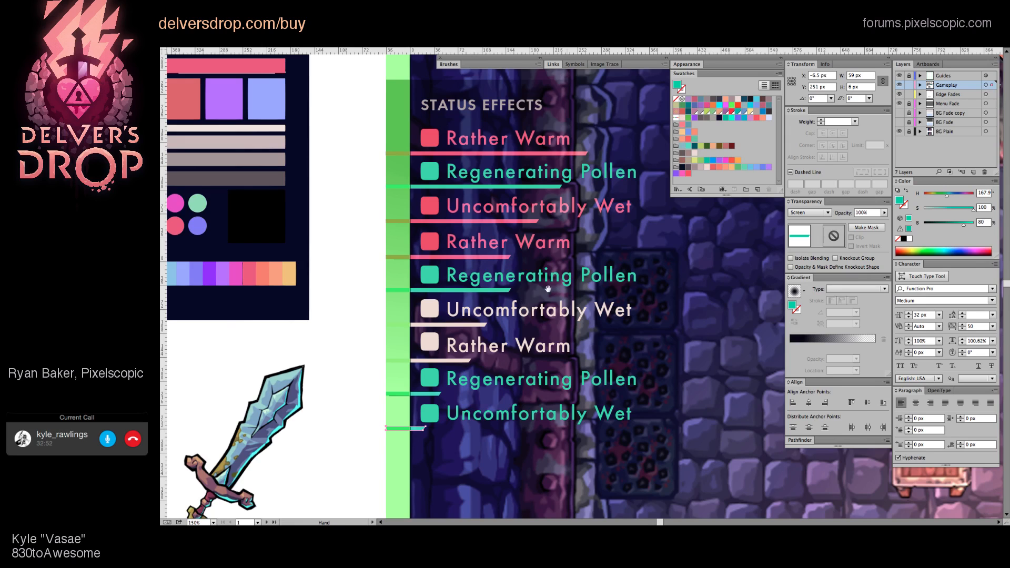
Step: Deselect the bars and examine the status effects list both within the full gameplay HUD and close up
{"action": "scroll", "coordinate": [565, 256], "scroll_direction": "right", "scroll_amount": 2}
{"action": "scroll", "coordinate": [566, 256], "scroll_direction": "up", "scroll_amount": 1}
{"action": "scroll", "coordinate": [565, 256], "scroll_direction": "down", "scroll_amount": 3}
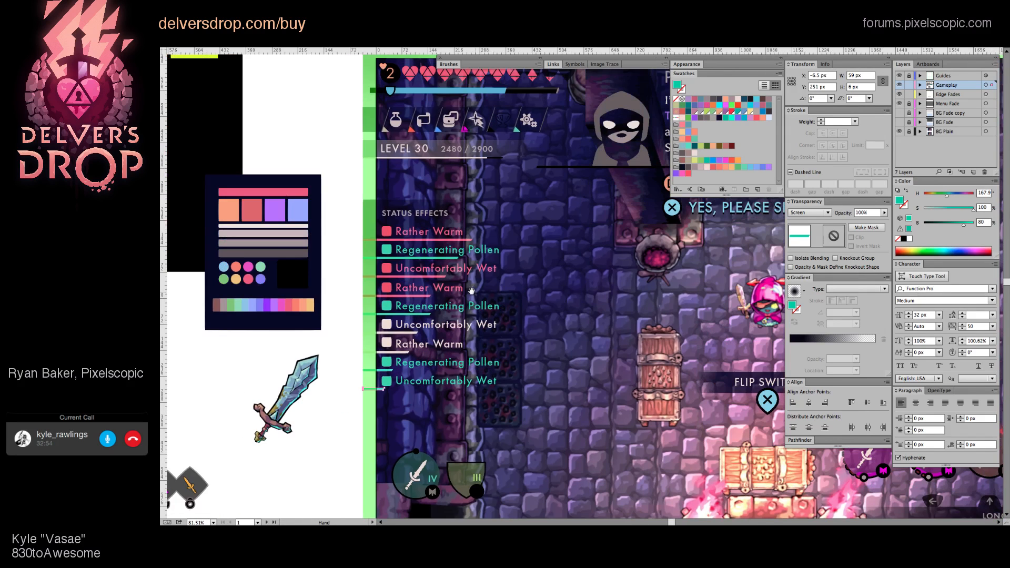
{"action": "left_click", "coordinate": [345, 328]}
{"action": "scroll", "coordinate": [568, 309], "scroll_direction": "right", "scroll_amount": 2}
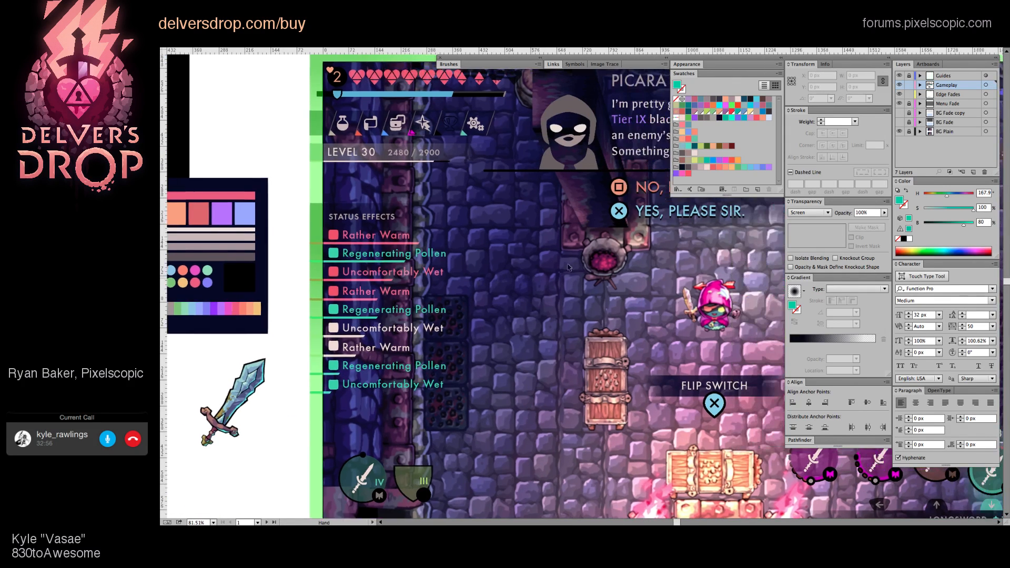
{"action": "scroll", "coordinate": [568, 310], "scroll_direction": "down", "scroll_amount": 1}
{"action": "scroll", "coordinate": [569, 310], "scroll_direction": "right", "scroll_amount": 2}
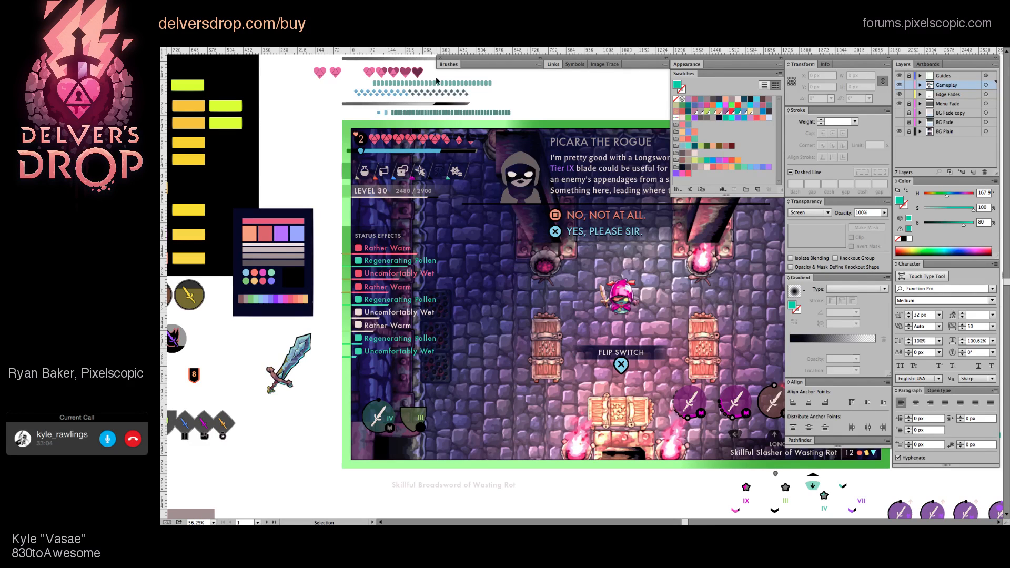
{"action": "left_click", "coordinate": [378, 268]}
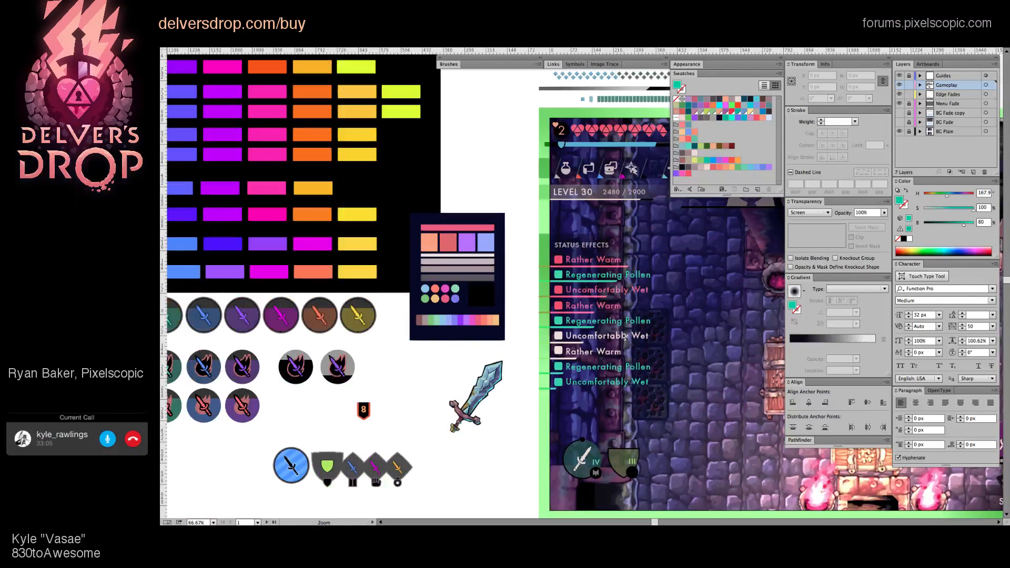
{"action": "left_click", "coordinate": [678, 334]}
{"action": "left_click_drag", "start_coordinate": [569, 315], "coordinate": [520, 337]}
{"action": "scroll", "coordinate": [559, 320], "scroll_direction": "down", "scroll_amount": 1}
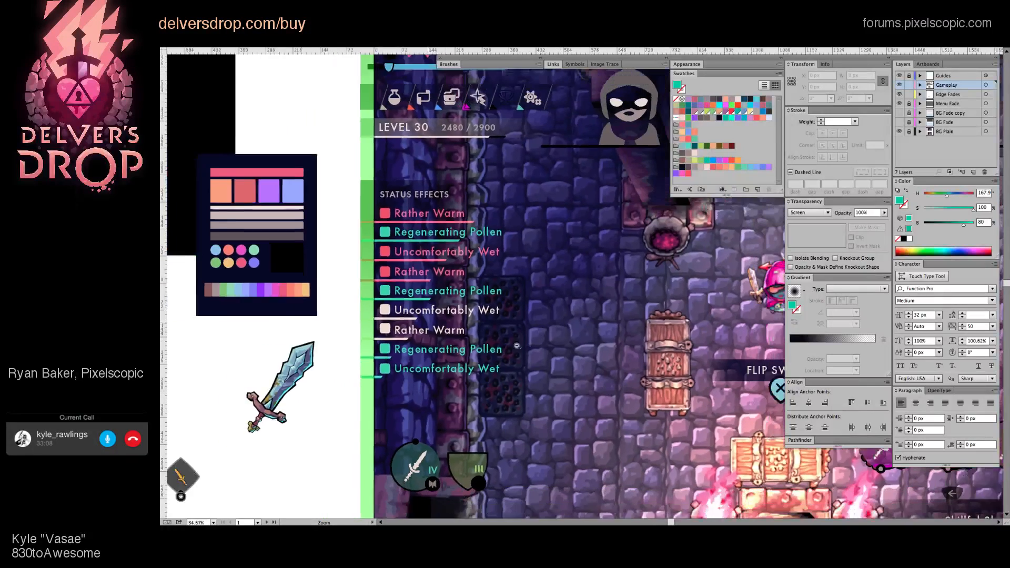
{"action": "scroll", "coordinate": [516, 346], "scroll_direction": "down", "scroll_amount": 2}
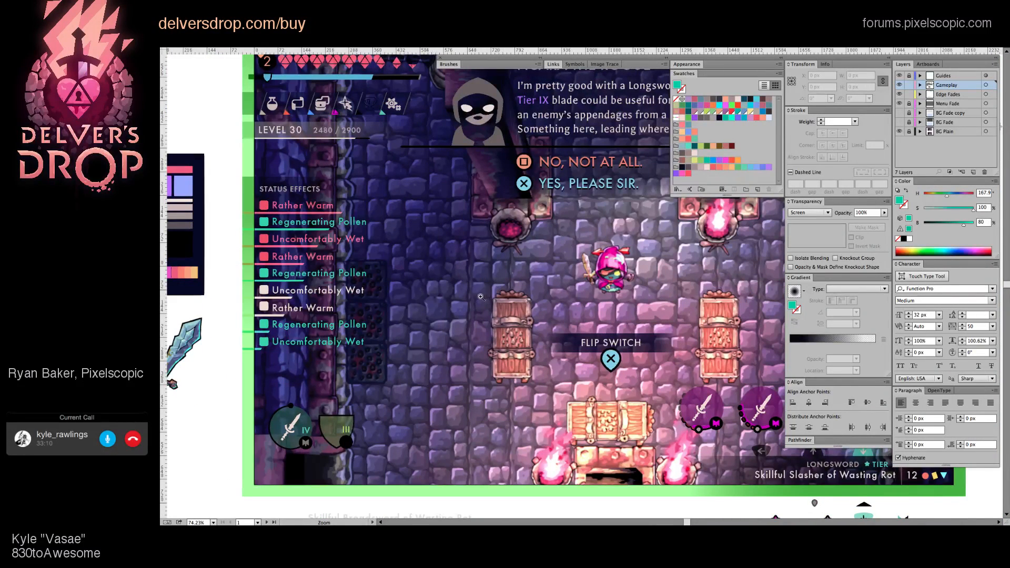
{"action": "scroll", "coordinate": [481, 297], "scroll_direction": "down", "scroll_amount": 1}
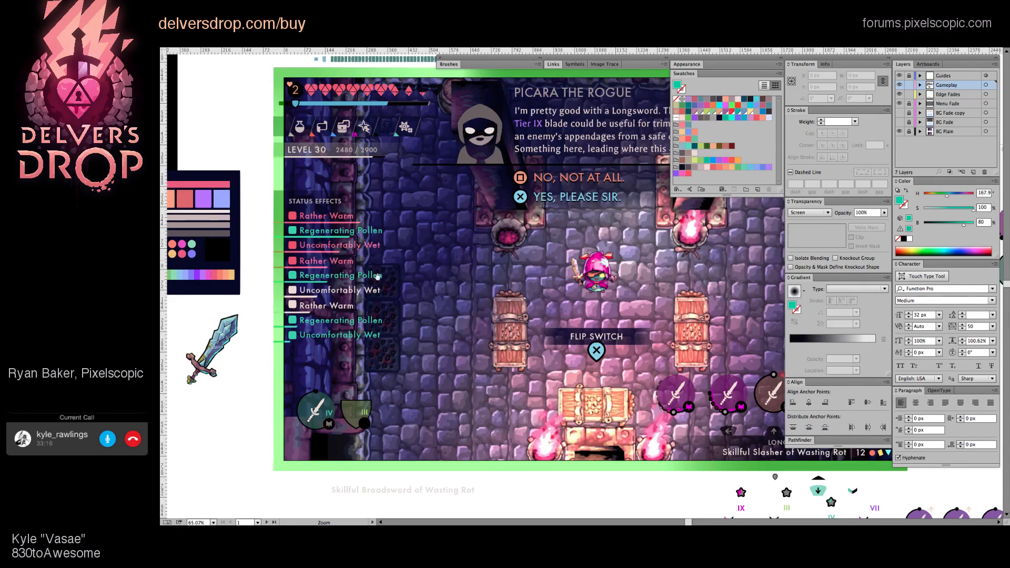
{"action": "left_click_drag", "start_coordinate": [377, 276], "coordinate": [388, 282]}
{"action": "left_click_drag", "start_coordinate": [473, 331], "coordinate": [460, 334]}
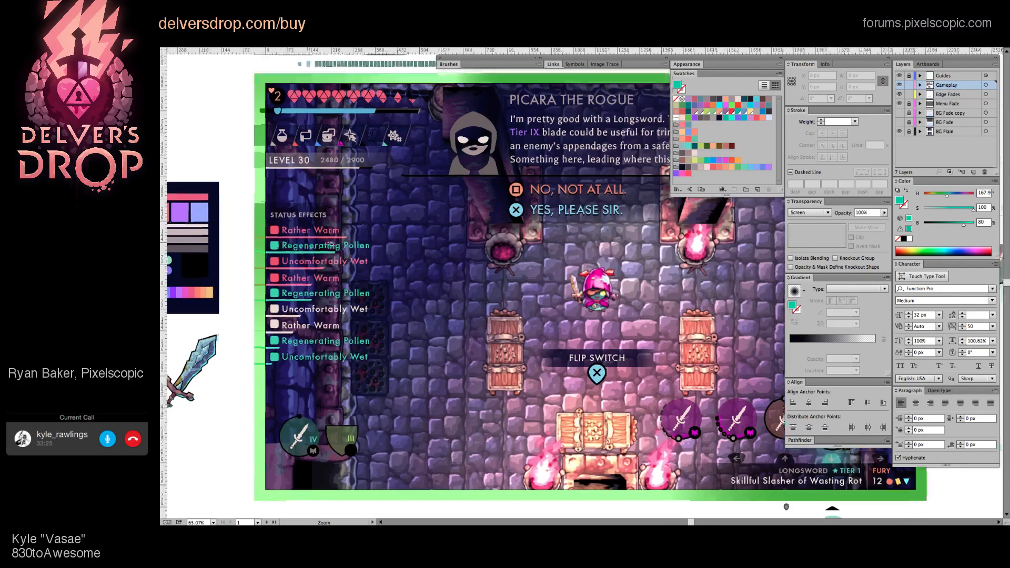
{"action": "left_click", "coordinate": [284, 247]}
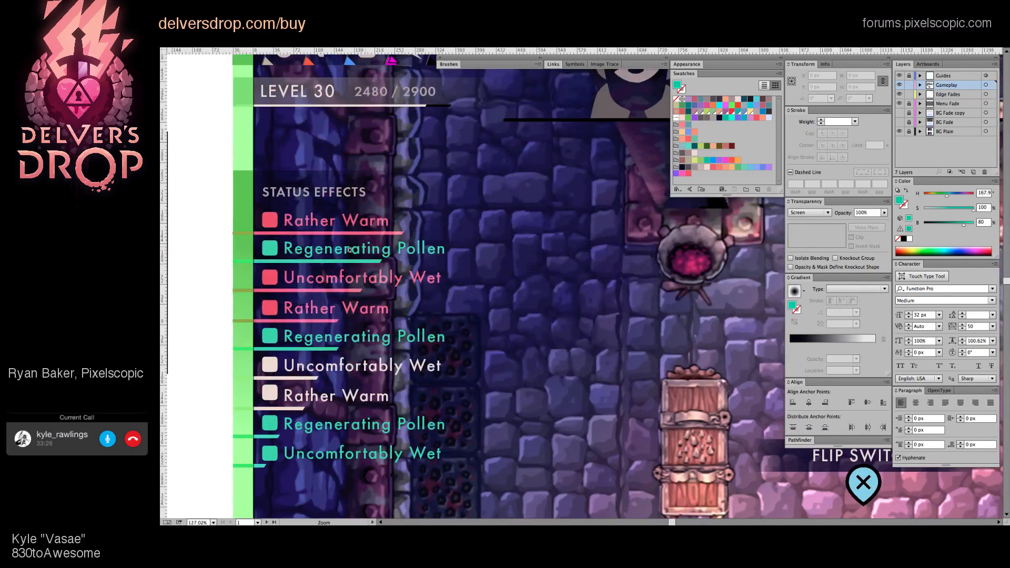
Step: Try moving the red bar under the first Rather Warm entry up against its text, and undo the move
{"action": "key", "text": "super+space"}
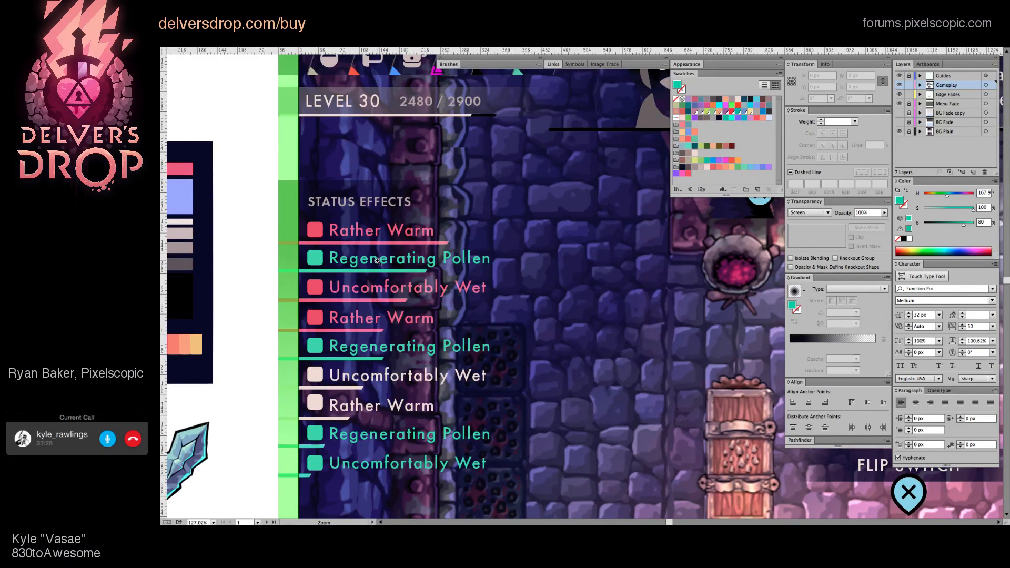
{"action": "left_click_drag", "start_coordinate": [313, 201], "coordinate": [362, 268]}
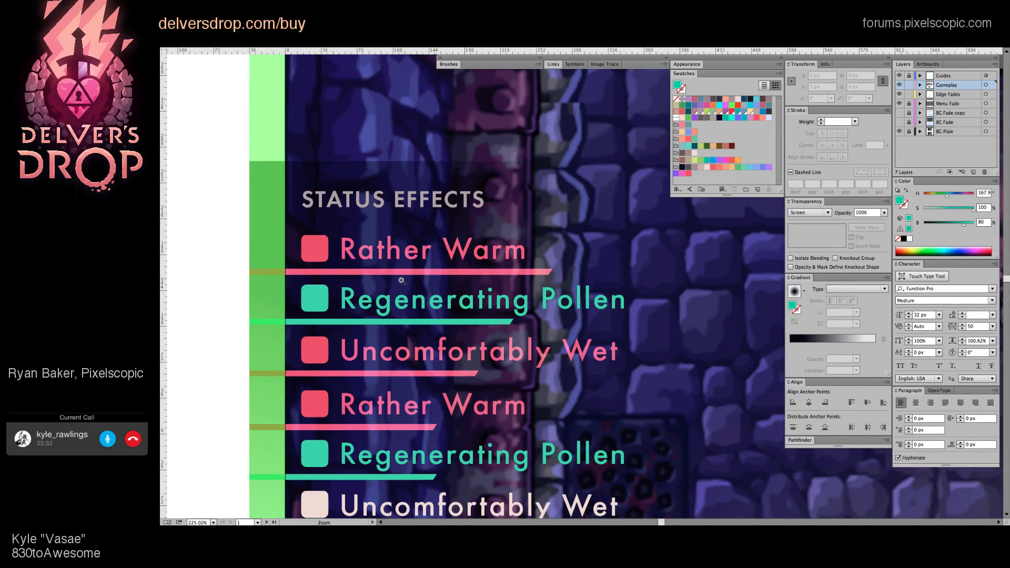
{"action": "scroll", "coordinate": [400, 277], "scroll_direction": "down", "scroll_amount": 1}
{"action": "left_click_drag", "start_coordinate": [383, 273], "coordinate": [383, 261]}
{"action": "key", "text": "ctrl+z"}
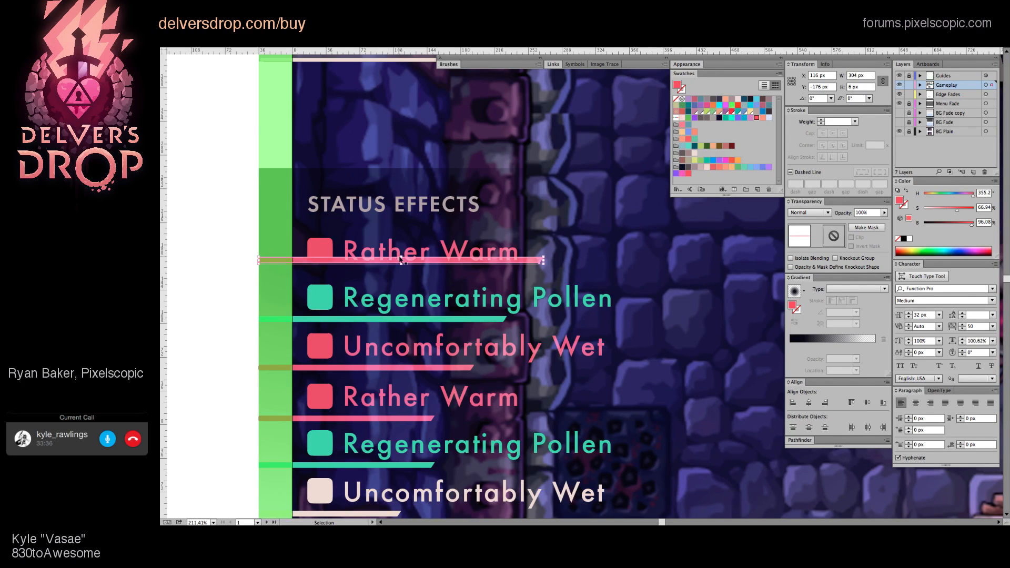
{"action": "key", "text": "v"}
{"action": "left_click", "coordinate": [346, 258]}
{"action": "double_click", "coordinate": [347, 256]}
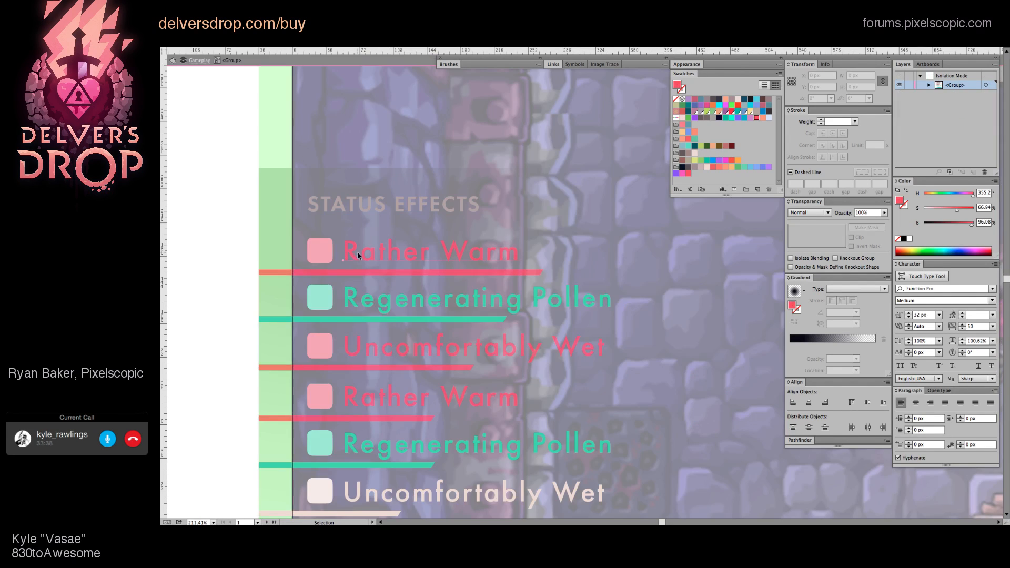
{"action": "left_click", "coordinate": [372, 260]}
{"action": "double_click", "coordinate": [259, 247]}
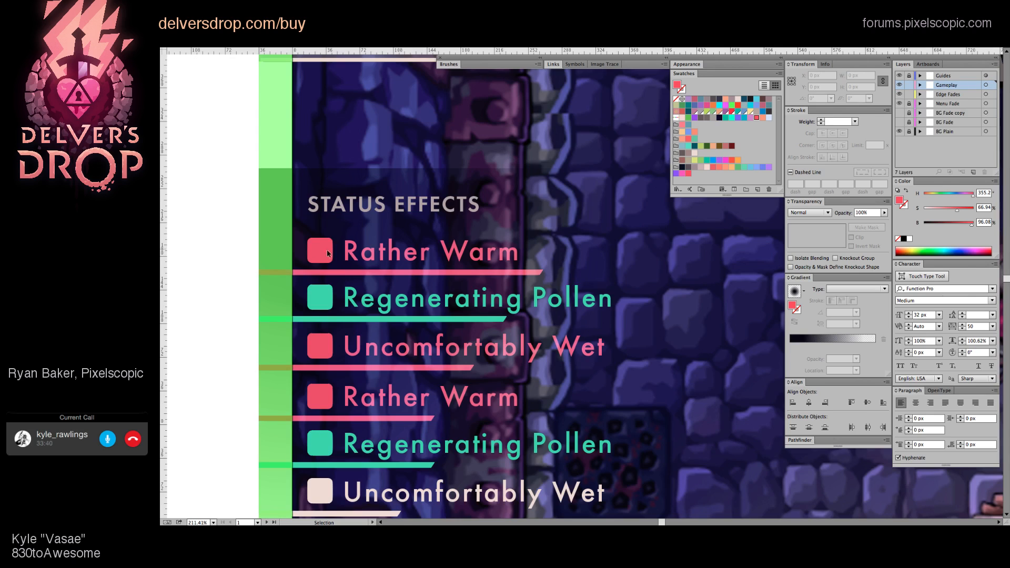
{"action": "left_click", "coordinate": [317, 256]}
{"action": "double_click", "coordinate": [317, 256]}
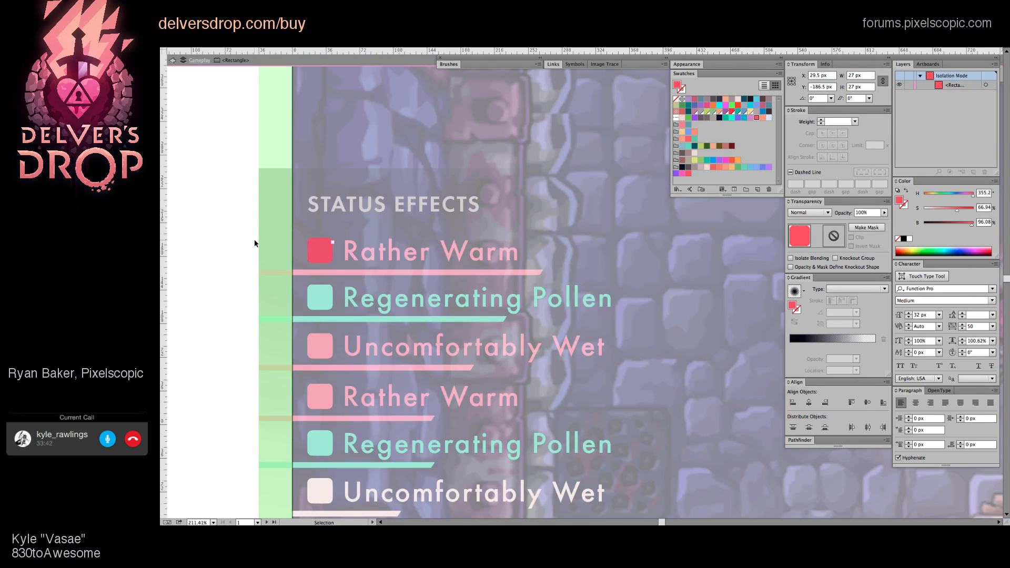
{"action": "double_click", "coordinate": [254, 239]}
{"action": "key", "text": "z"}
{"action": "key", "text": "ctrl+0"}
{"action": "key", "text": "v"}
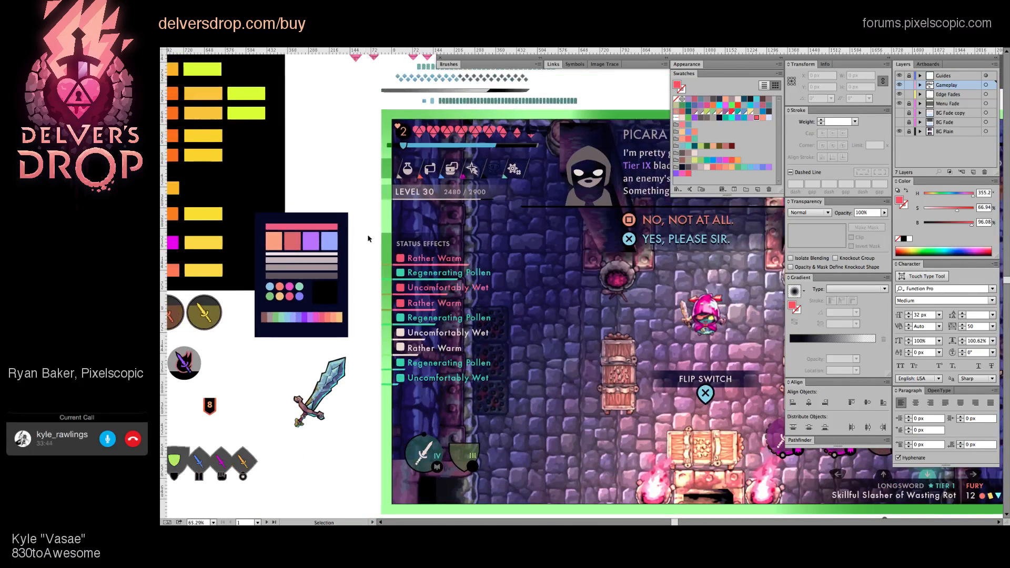
{"action": "left_click_drag", "start_coordinate": [364, 236], "coordinate": [475, 404]}
{"action": "key", "text": "ctrl"}
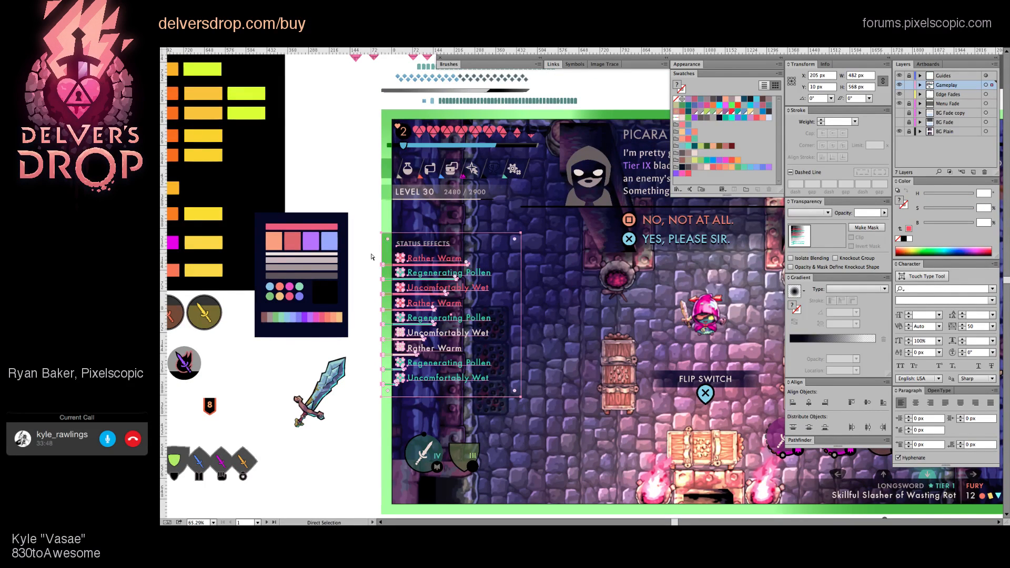
{"action": "key", "text": "shift+ctrl+a"}
Step: Isolate the status effects group, select all of its contents and choose the Normal blending mode
{"action": "key", "text": "ctrl+1"}
{"action": "left_click", "coordinate": [559, 271]}
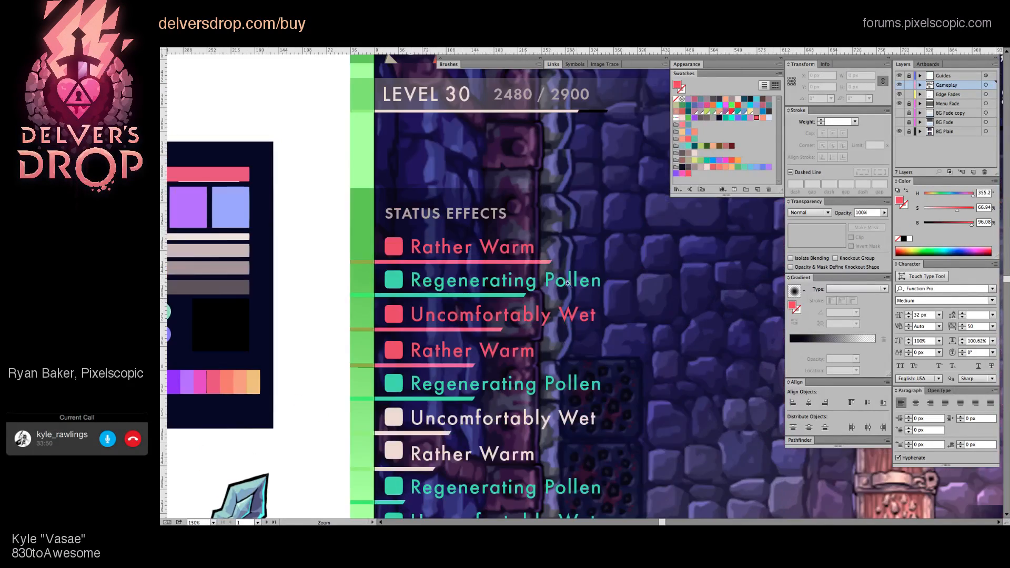
{"action": "double_click", "coordinate": [512, 250]}
{"action": "key", "text": "ctrl+a"}
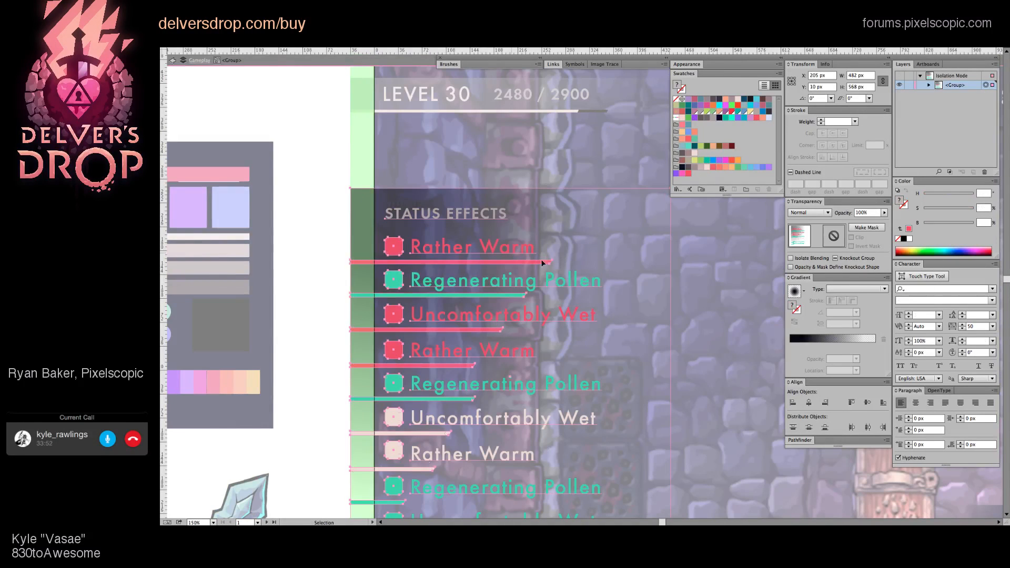
{"action": "left_click", "coordinate": [855, 289]}
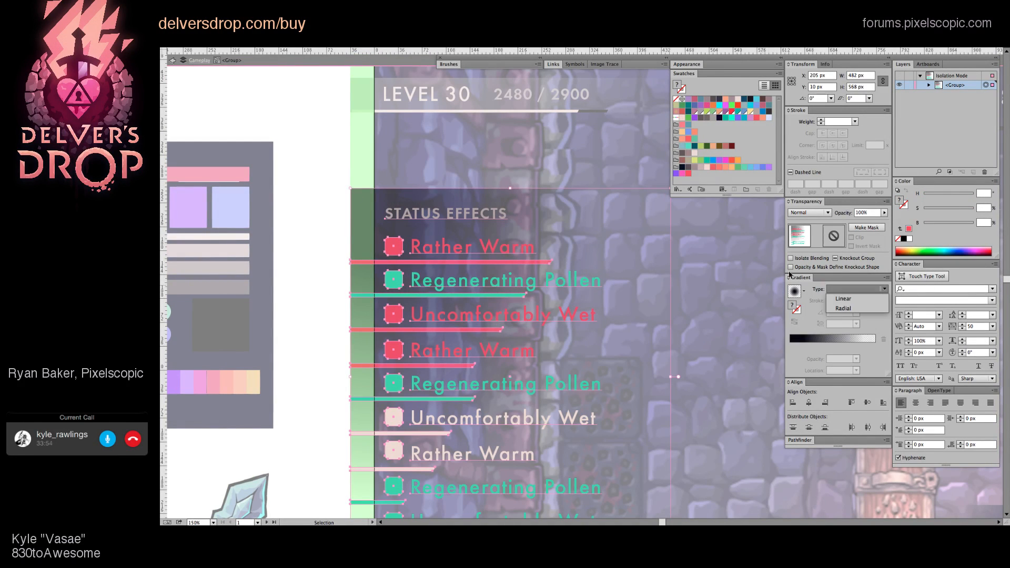
{"action": "left_click", "coordinate": [823, 213]}
{"action": "left_click", "coordinate": [824, 213]}
{"action": "left_click", "coordinate": [807, 224]}
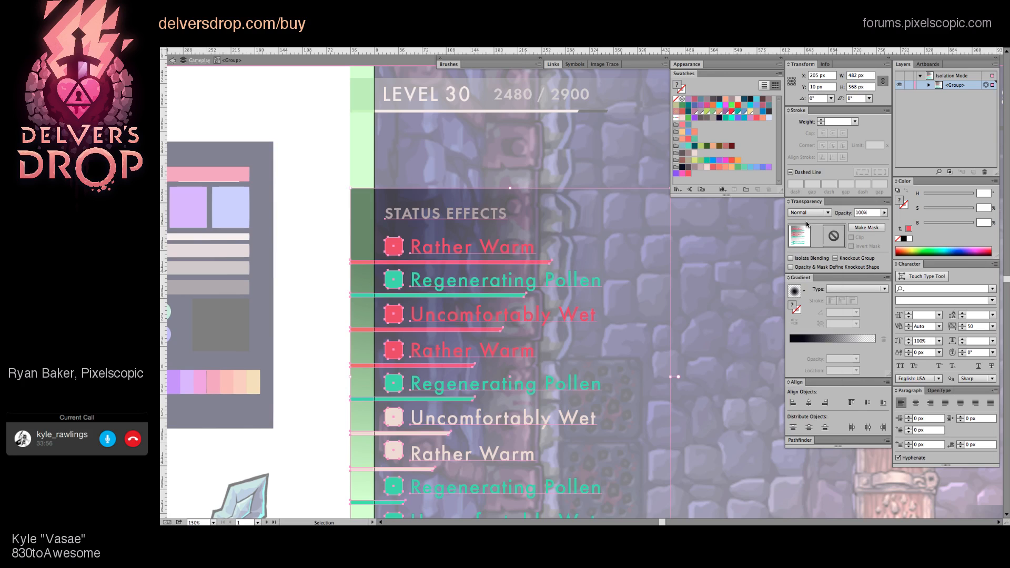
Step: Select the duration bars under all nine status entries and set their blending mode to Normal
{"action": "key", "text": "a"}
{"action": "left_click", "coordinate": [438, 262]}
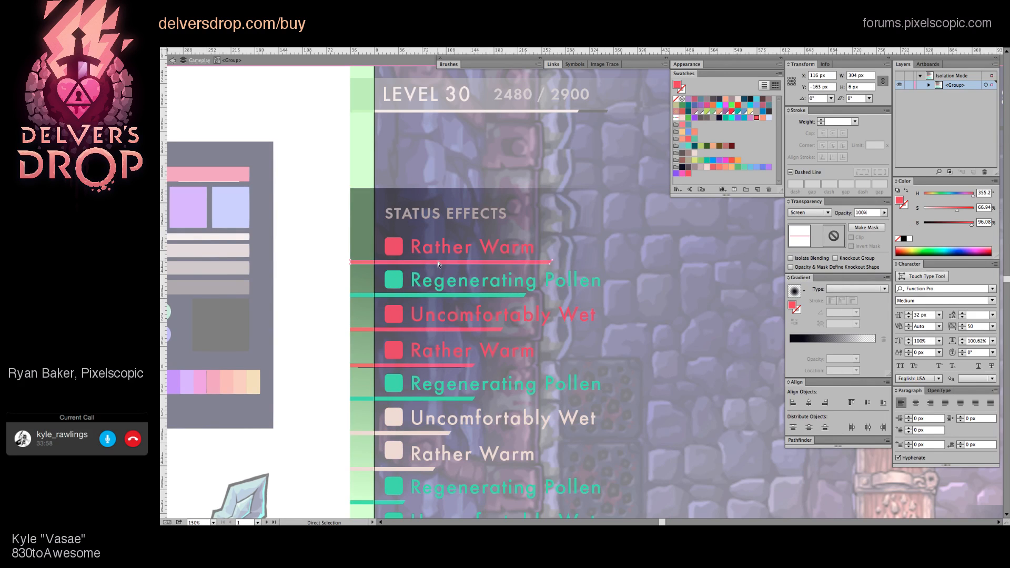
{"action": "left_click", "coordinate": [505, 282]}
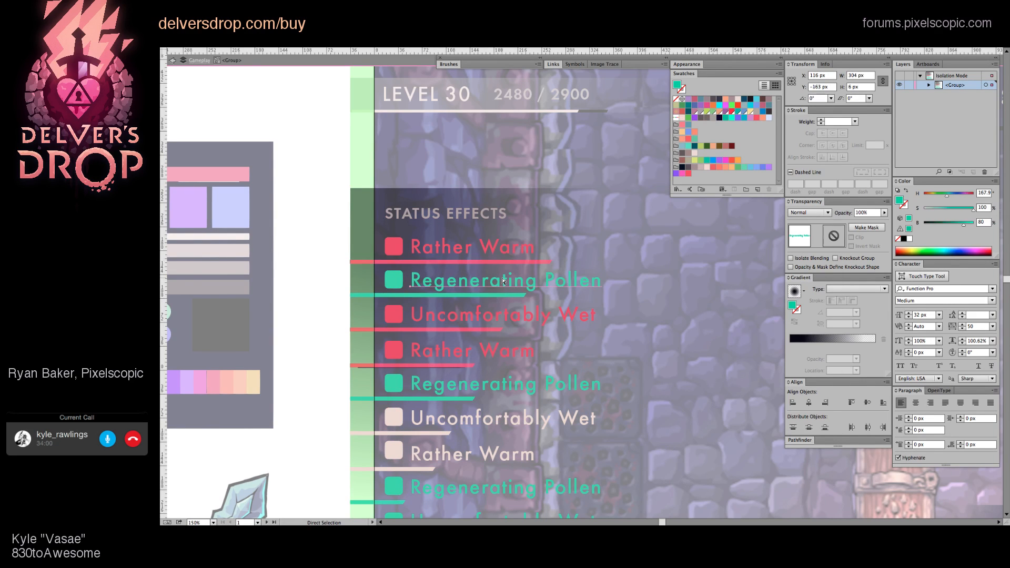
{"action": "left_click", "coordinate": [514, 262]}
{"action": "left_click", "coordinate": [399, 247]}
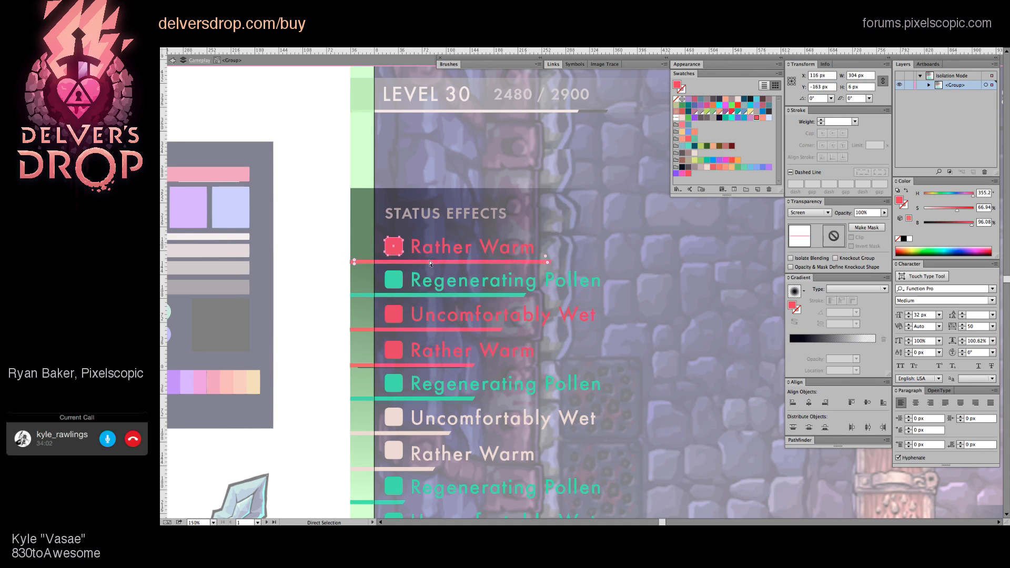
{"action": "left_click", "coordinate": [433, 262]}
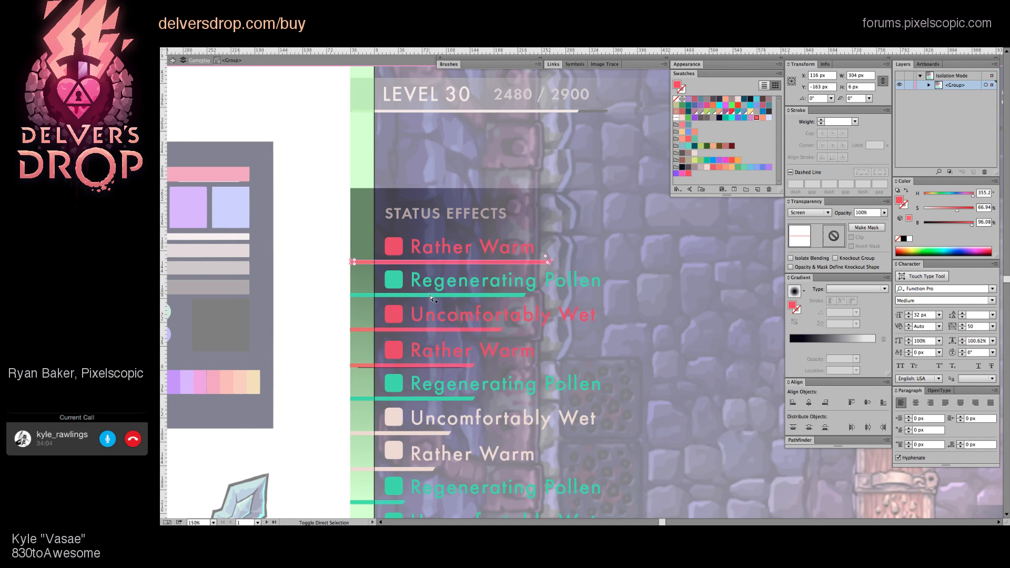
{"action": "left_click", "coordinate": [432, 295], "text": "shift"}
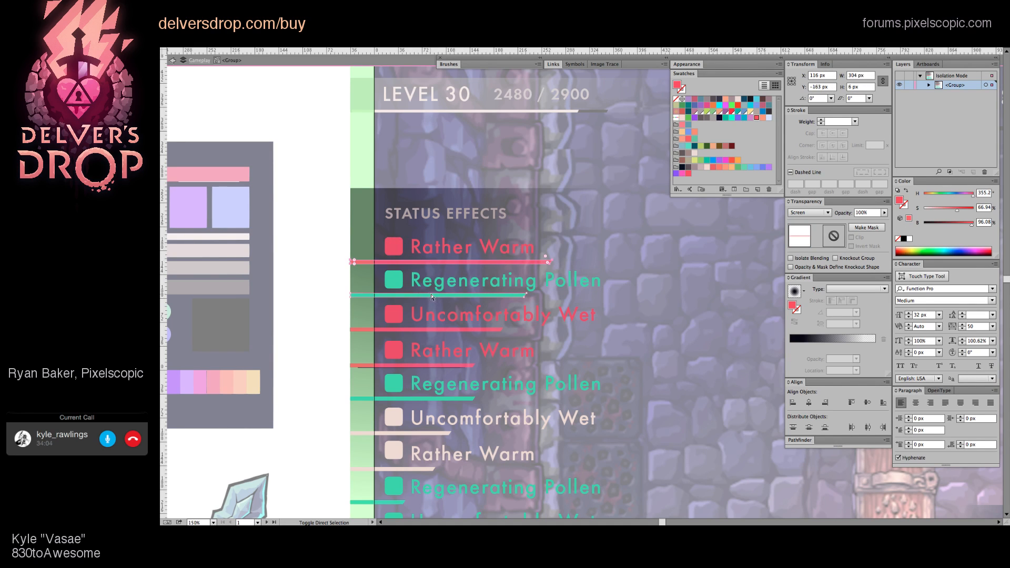
{"action": "left_click", "coordinate": [426, 330], "text": "shift"}
{"action": "left_click", "coordinate": [423, 365], "text": "shift"}
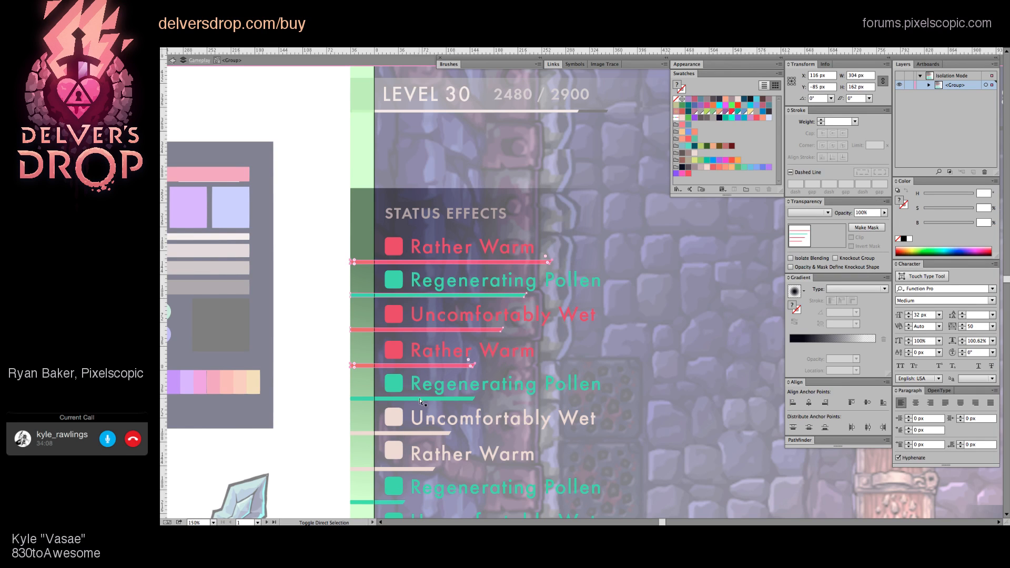
{"action": "left_click", "coordinate": [421, 401], "text": "shift"}
{"action": "left_click", "coordinate": [414, 433], "text": "shift"}
{"action": "left_click_drag", "start_coordinate": [421, 484], "coordinate": [412, 323]}
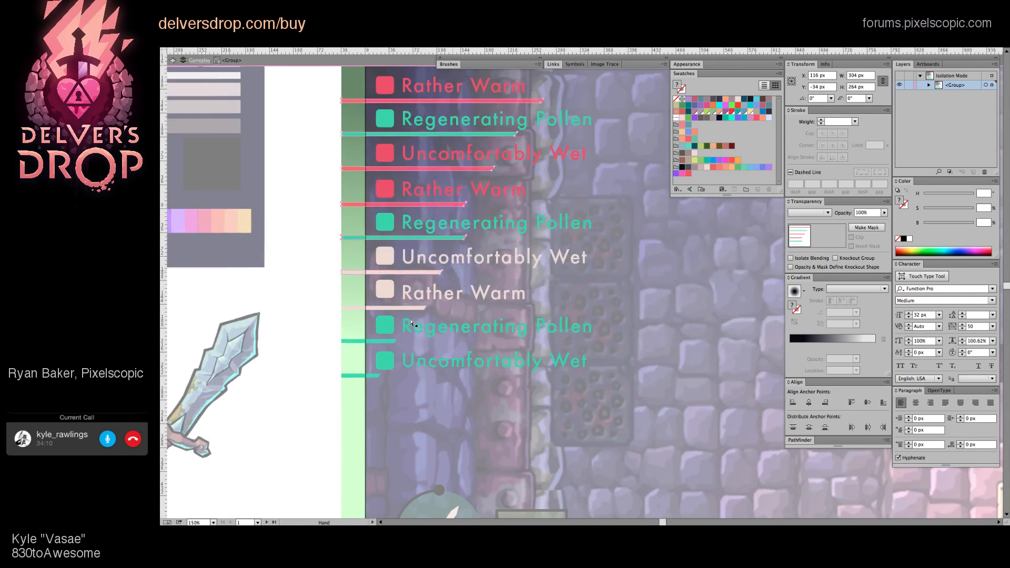
{"action": "left_click", "coordinate": [386, 342], "text": "shift"}
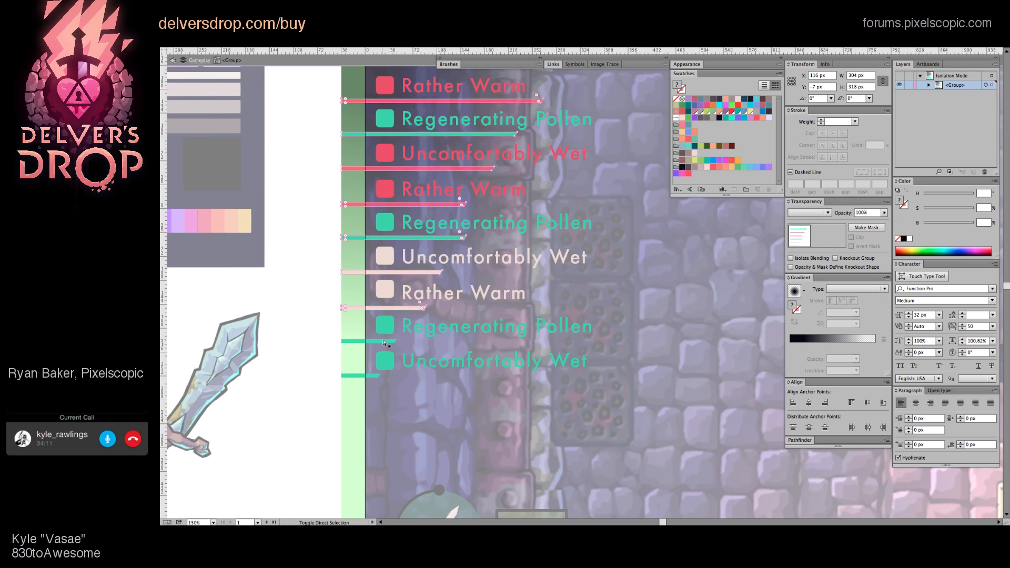
{"action": "left_click", "coordinate": [380, 376], "text": "shift"}
{"action": "left_click", "coordinate": [809, 213]}
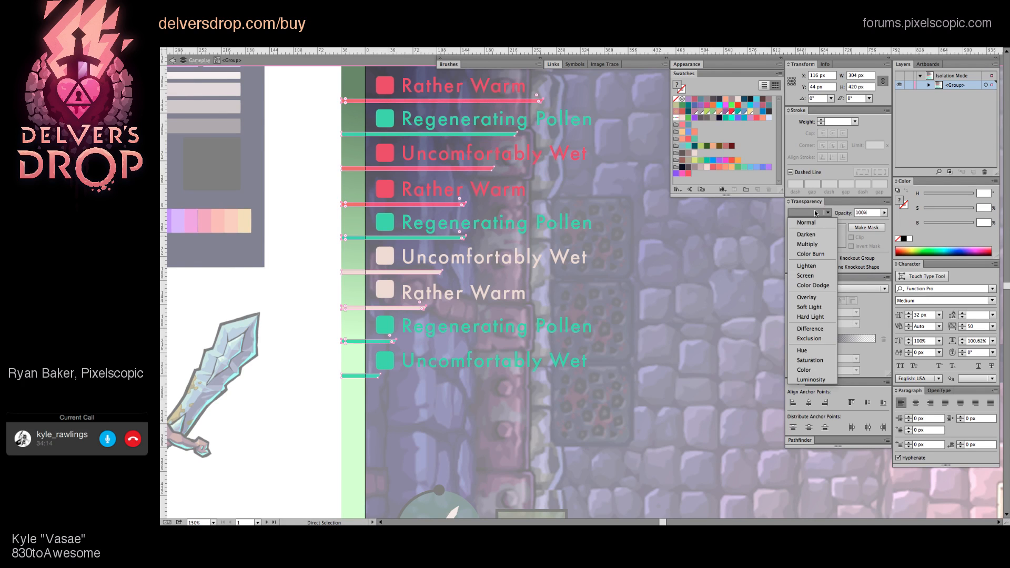
{"action": "left_click", "coordinate": [802, 218]}
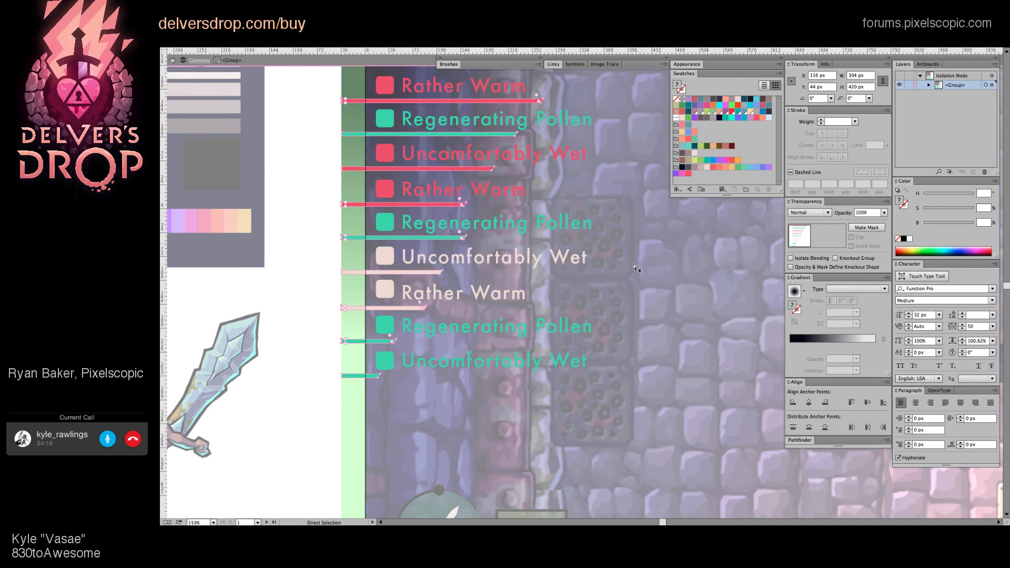
Step: Leave the isolated group and examine the status effects list within the gameplay HUD and close up
{"action": "left_click", "coordinate": [591, 205]}
{"action": "left_click_drag", "start_coordinate": [591, 205], "coordinate": [573, 298]}
{"action": "key", "text": "v"}
{"action": "double_click", "coordinate": [300, 187]}
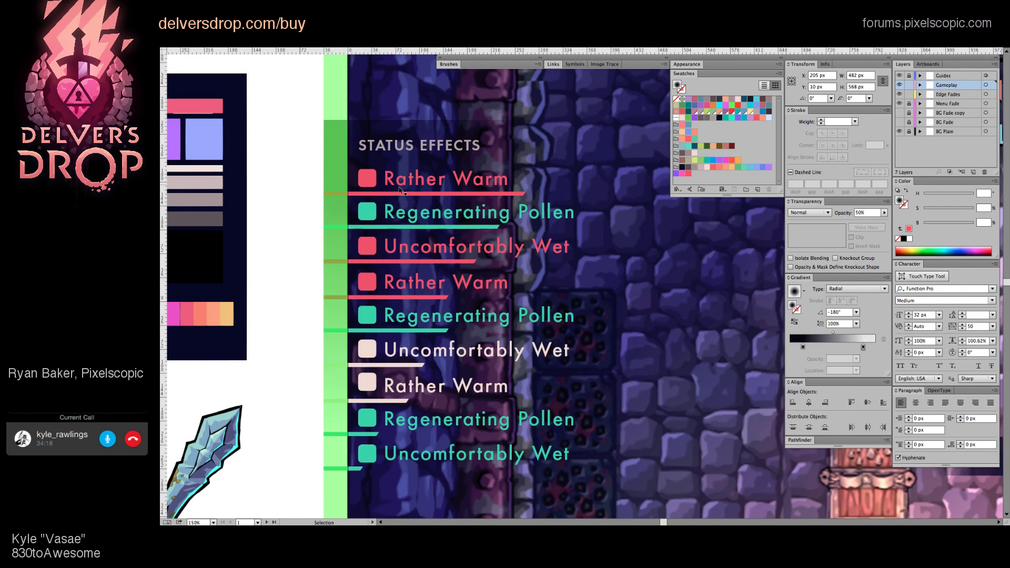
{"action": "scroll", "coordinate": [465, 204], "scroll_direction": "down", "scroll_amount": 5}
{"action": "left_click_drag", "start_coordinate": [518, 304], "coordinate": [514, 311]}
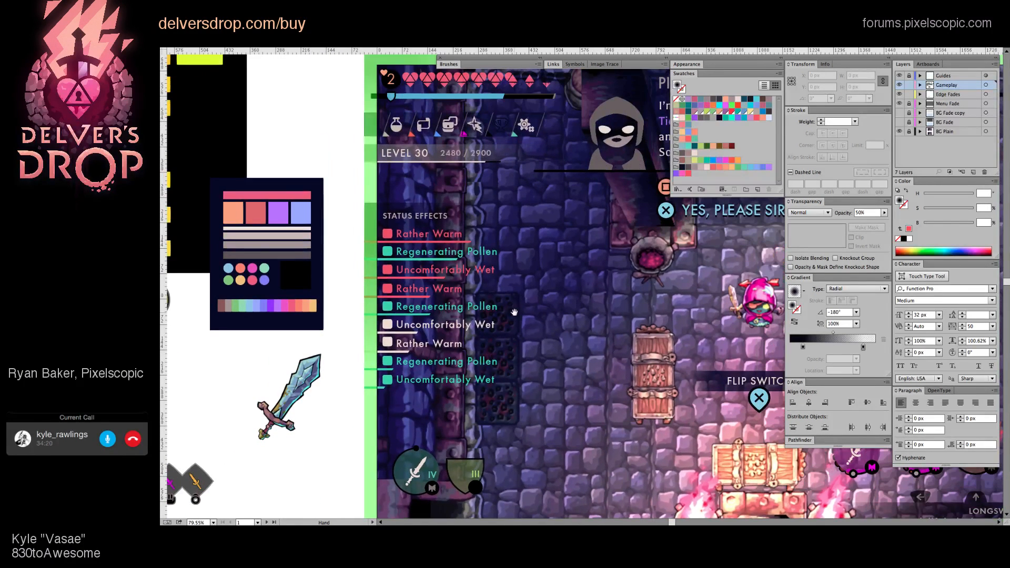
{"action": "key", "text": "super+space"}
{"action": "left_click", "coordinate": [409, 252]}
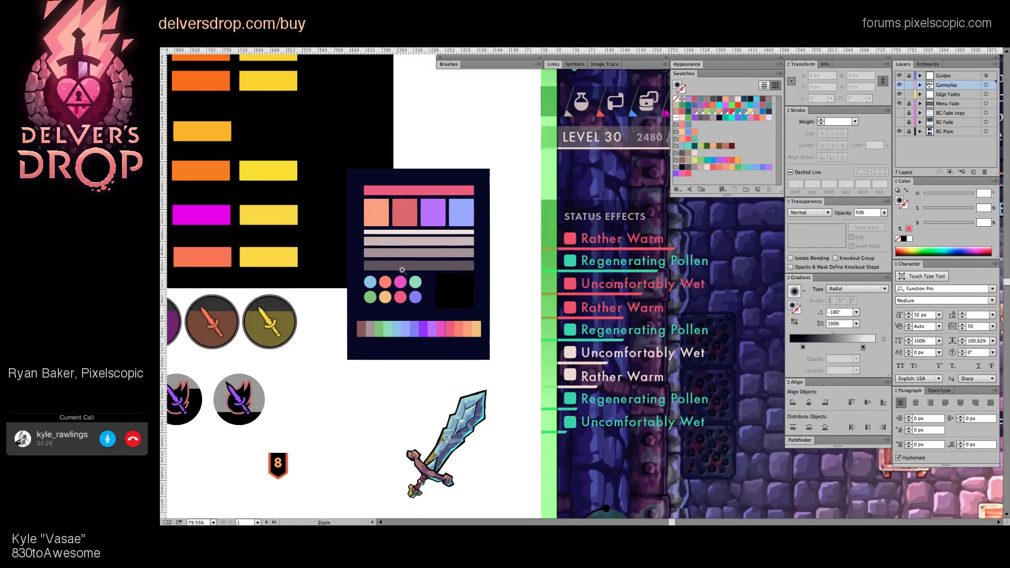
{"action": "left_click", "coordinate": [645, 317]}
{"action": "left_click_drag", "start_coordinate": [661, 316], "coordinate": [623, 381]}
Step: Isolate the status effects group and move the first entry's red square marker down about 7 px toward its bar
{"action": "key", "text": "super+space"}
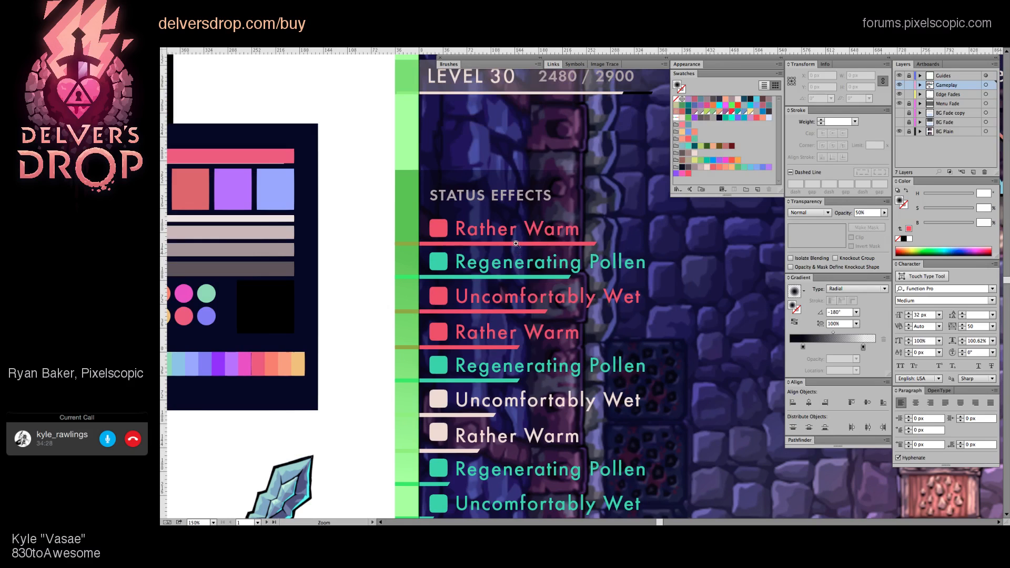
{"action": "left_click", "coordinate": [526, 243]}
{"action": "left_click", "coordinate": [585, 282]}
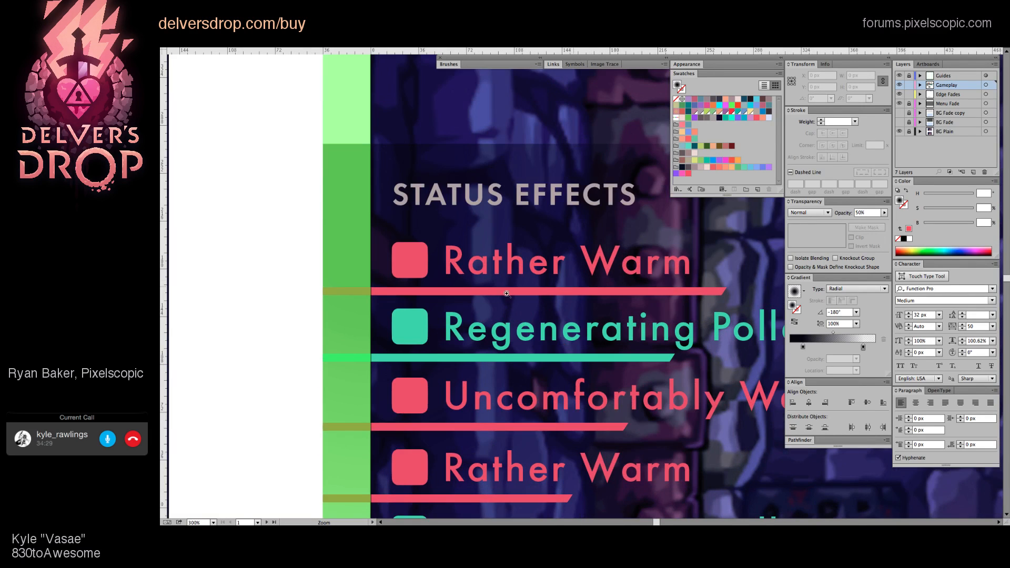
{"action": "double_click", "coordinate": [413, 261]}
{"action": "left_click_drag", "start_coordinate": [413, 261], "coordinate": [416, 272]}
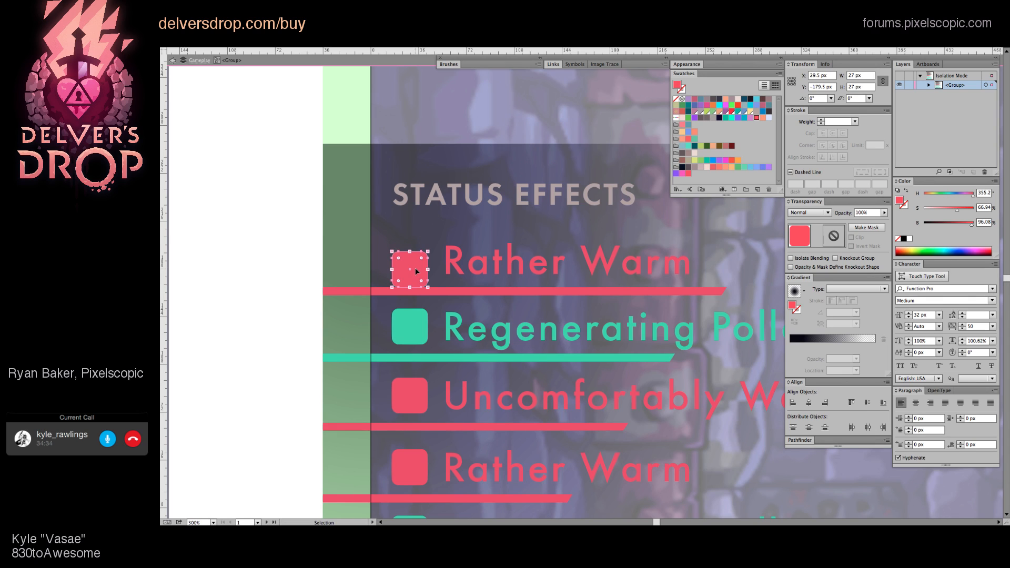
Step: Draw a rectangle about 87 × 40 px around the first entry's marker and try sending it with the bar to the back
{"action": "key", "text": "m"}
{"action": "left_click_drag", "start_coordinate": [323, 242], "coordinate": [440, 296]}
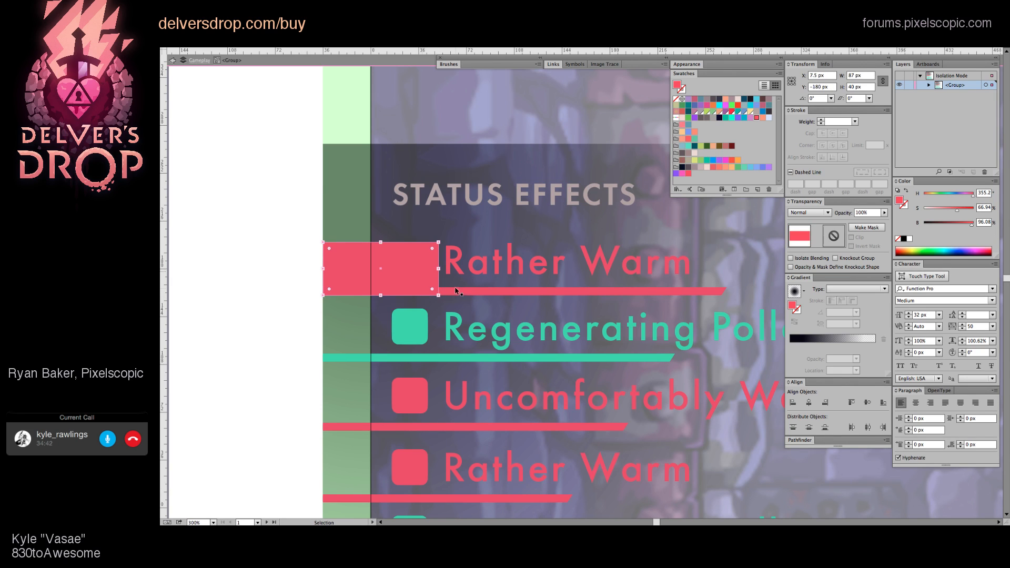
{"action": "left_click", "coordinate": [459, 292], "text": "shift"}
{"action": "key", "text": "shift+super+bracketleft"}
{"action": "left_click", "coordinate": [394, 247]}
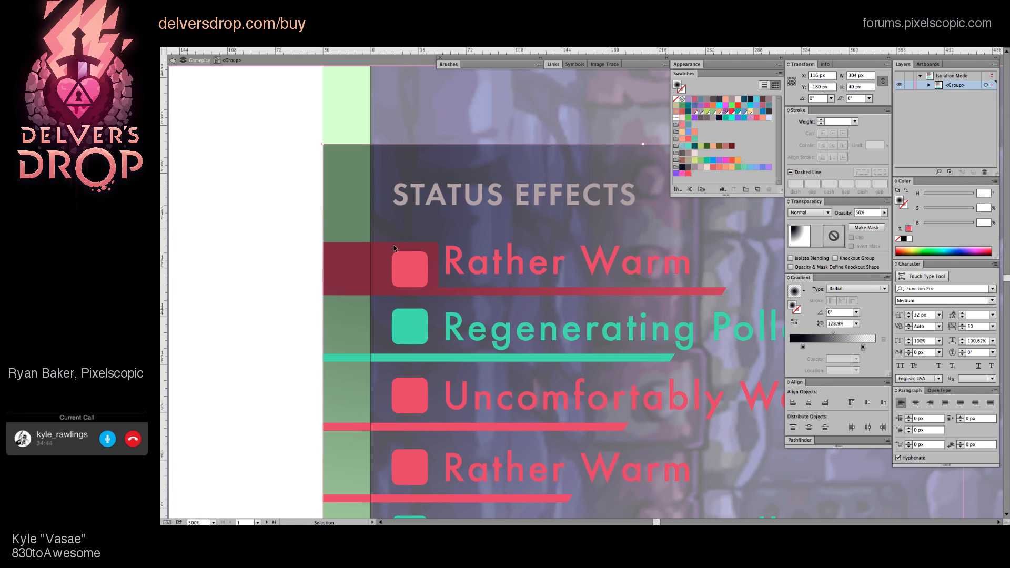
{"action": "left_click", "coordinate": [381, 260]}
{"action": "key", "text": "super+z"}
Step: Fill the new rectangle with black by setting its brightness to 0, keeping it behind the first entry's square marker
{"action": "left_click", "coordinate": [377, 260]}
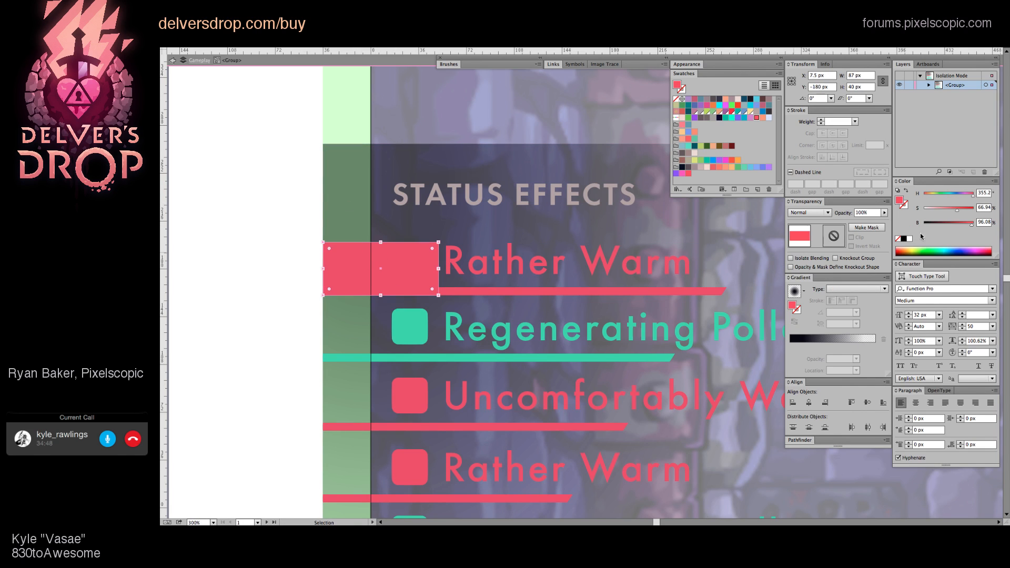
{"action": "left_click_drag", "start_coordinate": [933, 225], "coordinate": [924, 224]}
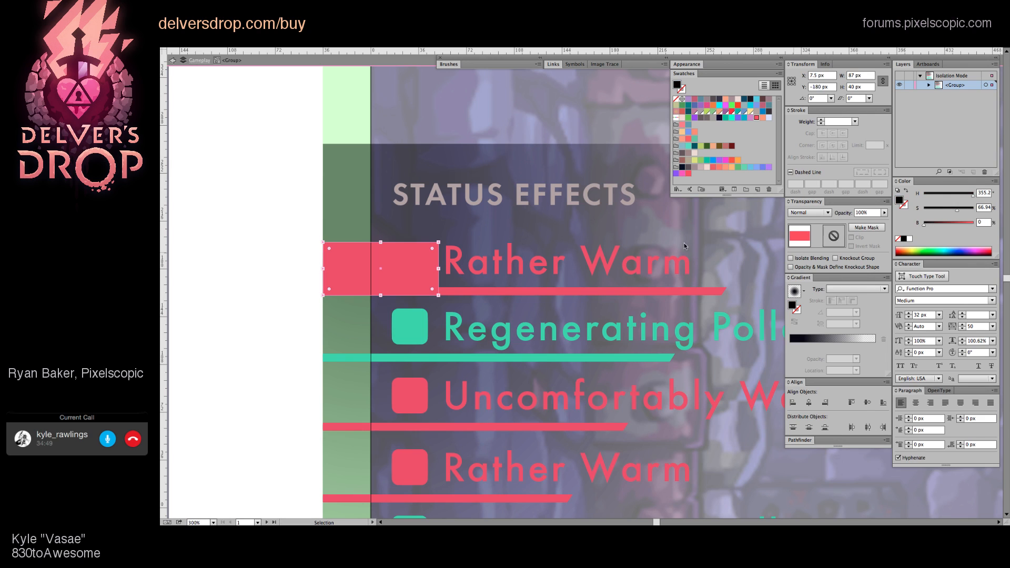
{"action": "left_click", "coordinate": [277, 250]}
Step: Move the first entry's Rather Warm label right to about X 154.7 px and its square marker left to X 21.5 px
{"action": "left_click_drag", "start_coordinate": [489, 314], "coordinate": [422, 324]}
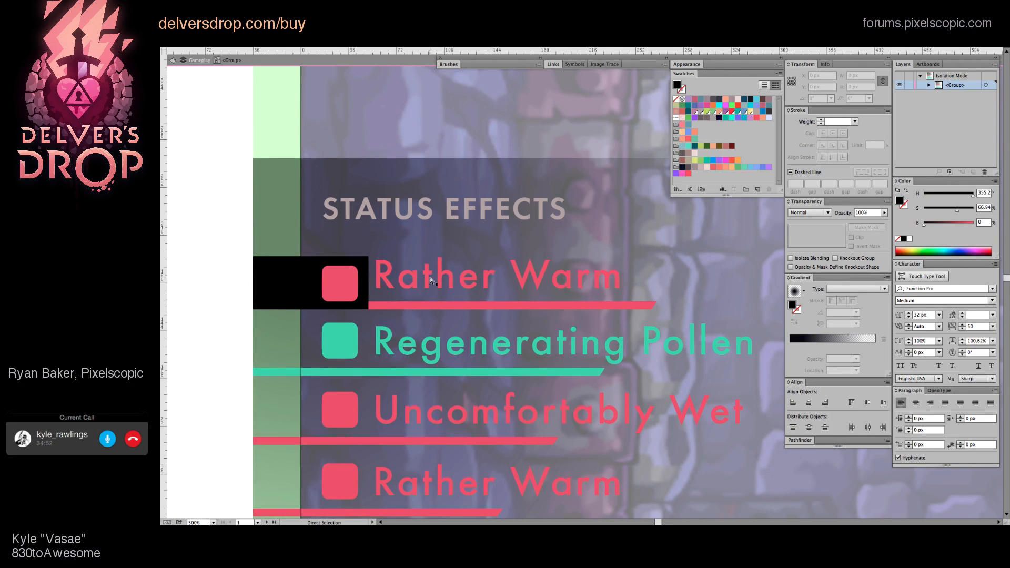
{"action": "left_click_drag", "start_coordinate": [430, 276], "coordinate": [437, 275]}
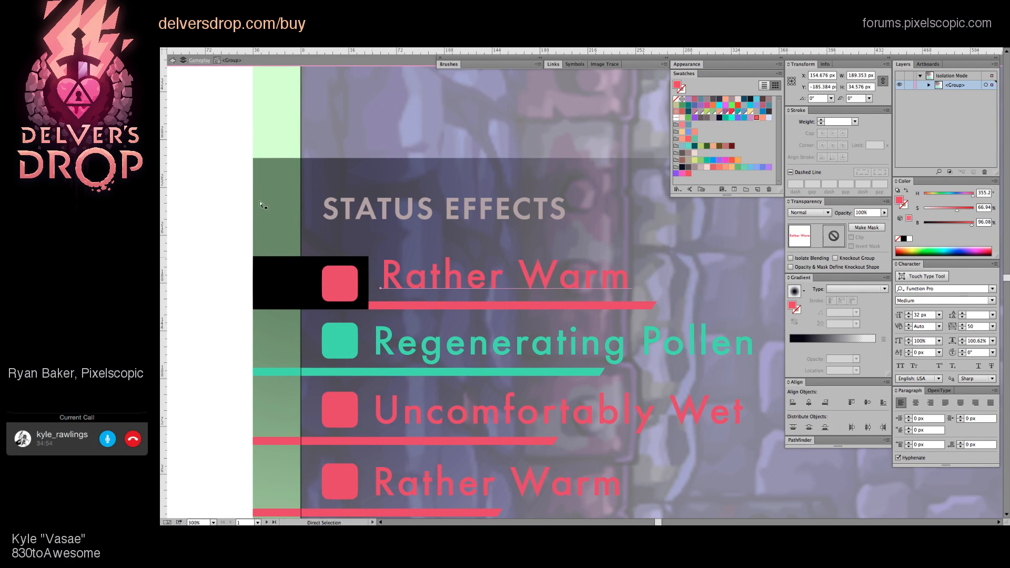
{"action": "left_click", "coordinate": [337, 284]}
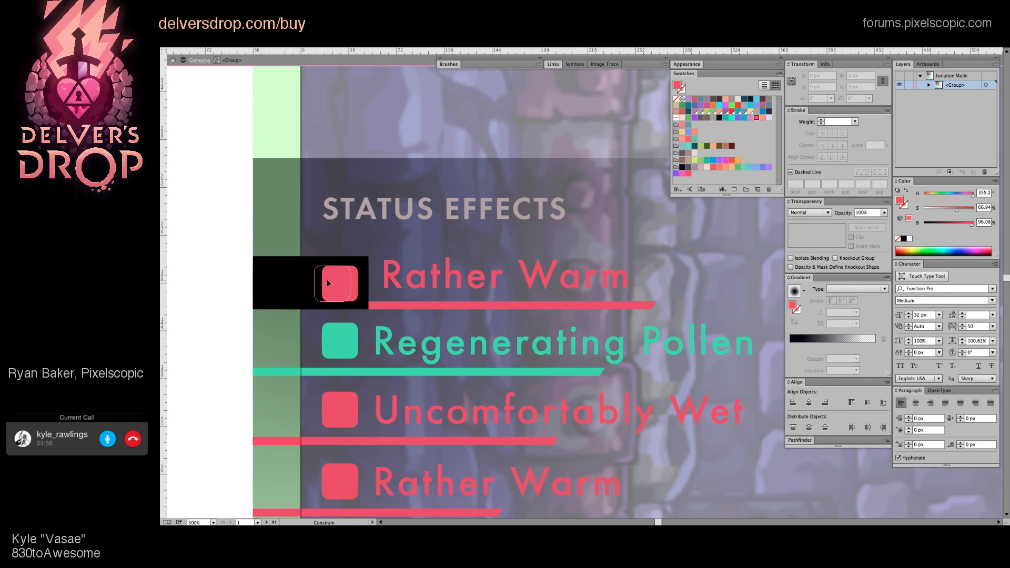
{"action": "key", "text": "Left"}
{"action": "key", "text": "Left"}
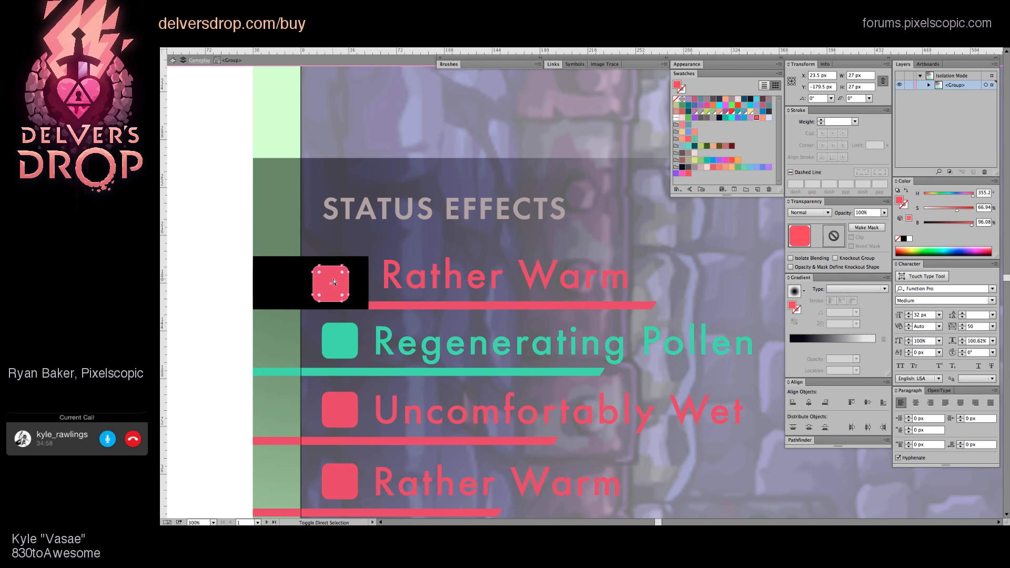
Step: Show the grid and narrow the black block behind the first marker to 79 px wide by pulling in its right edge
{"action": "key", "text": "ctrl+apostrophe"}
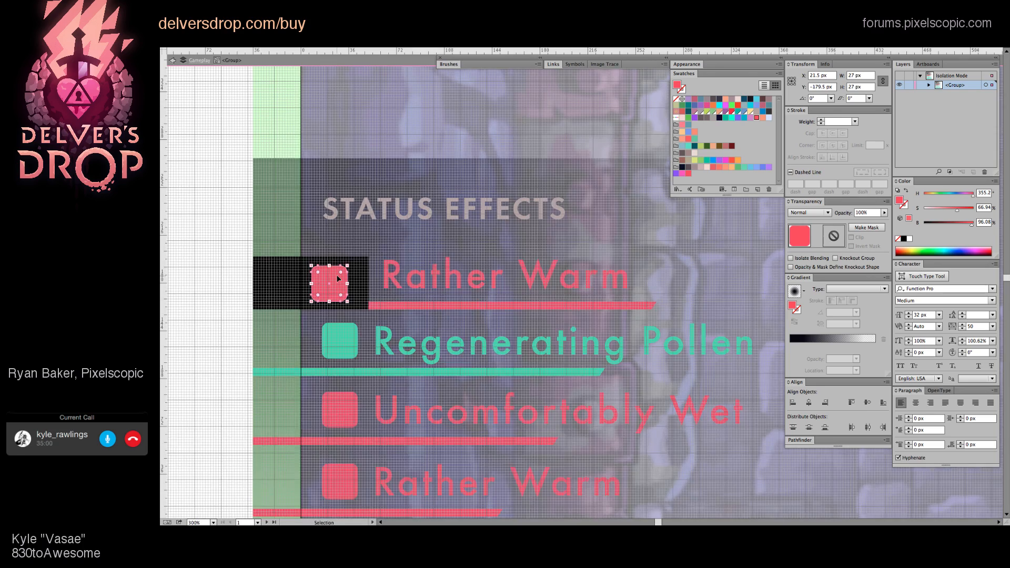
{"action": "scroll", "coordinate": [428, 293], "scroll_direction": "up", "scroll_amount": 4}
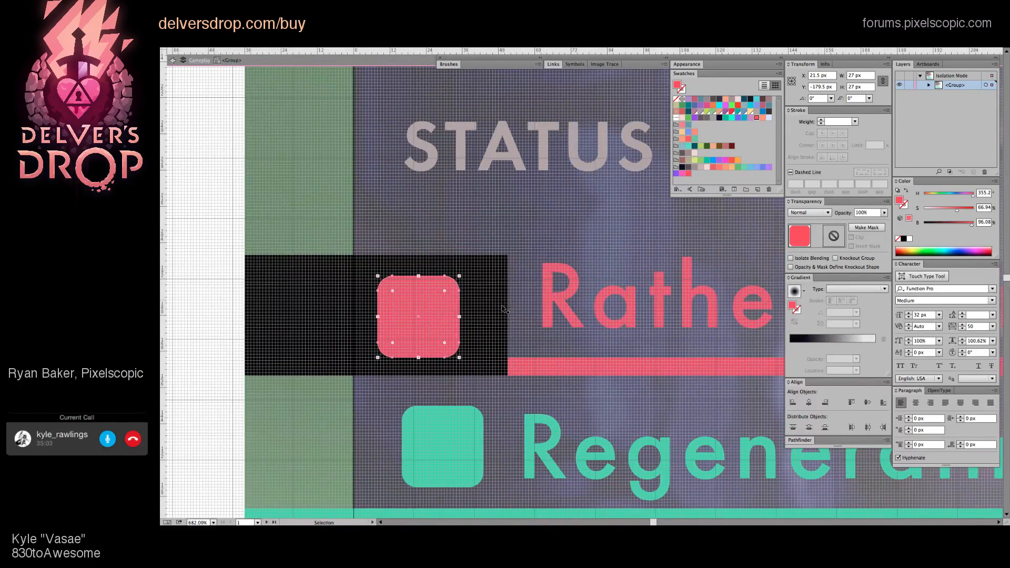
{"action": "left_click", "coordinate": [504, 311]}
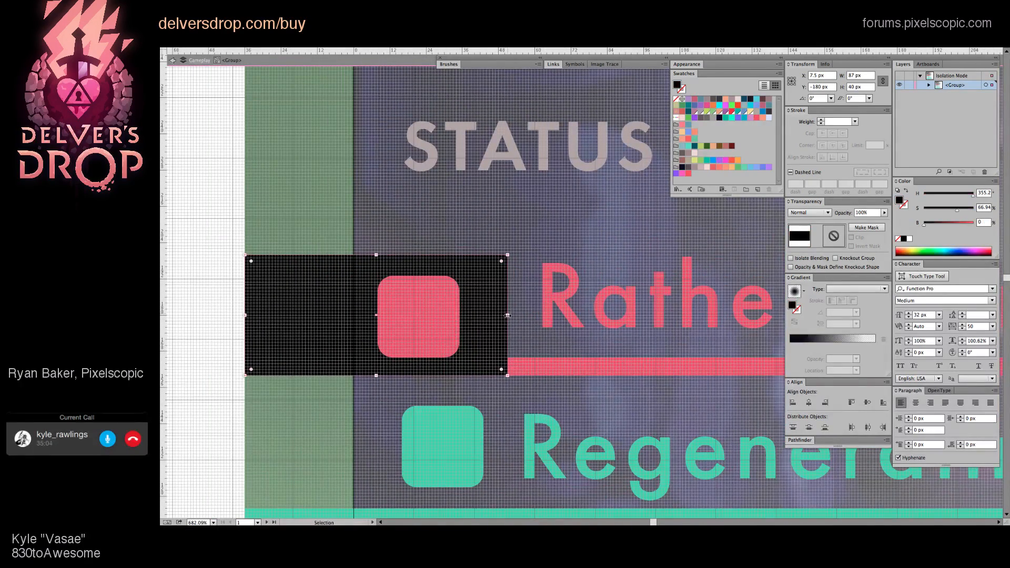
{"action": "left_click_drag", "start_coordinate": [489, 314], "coordinate": [484, 314]}
{"action": "left_click_drag", "start_coordinate": [482, 315], "coordinate": [484, 314]}
Step: Move the first entry's Rather Warm label closer to the black block, to about X 144.7 px and Y -183.4 px
{"action": "key", "text": "a"}
{"action": "left_click", "coordinate": [571, 317]}
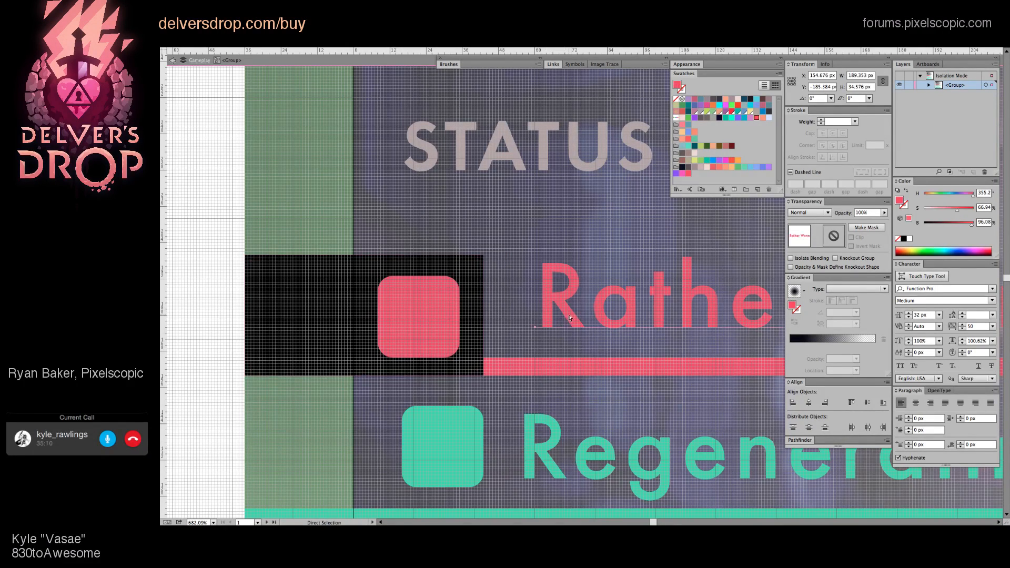
{"action": "left_click_drag", "start_coordinate": [570, 317], "coordinate": [542, 321]}
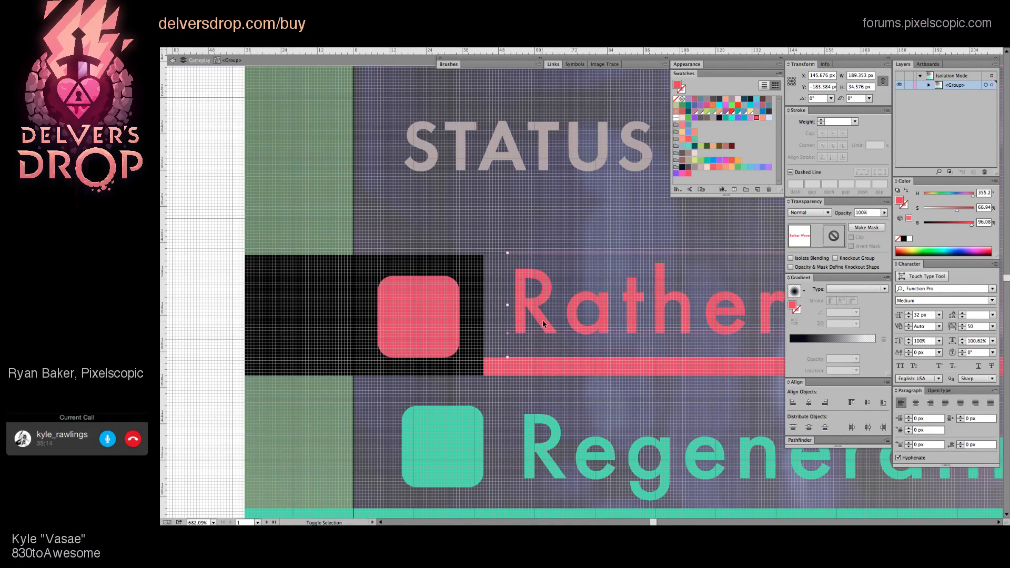
{"action": "key", "text": "Left"}
{"action": "key", "text": "Left"}
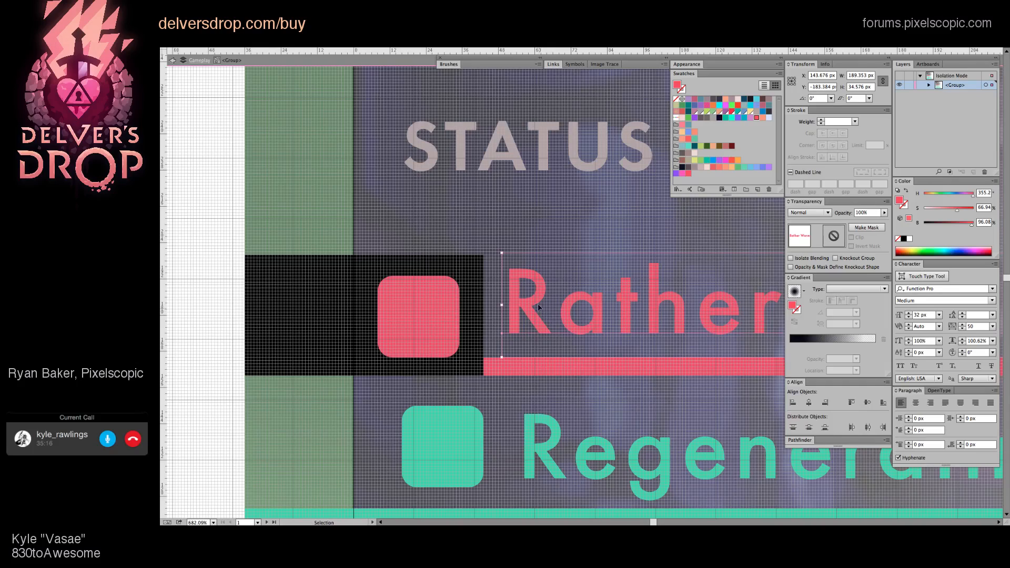
{"action": "key", "text": "Right"}
{"action": "left_click", "coordinate": [586, 231]}
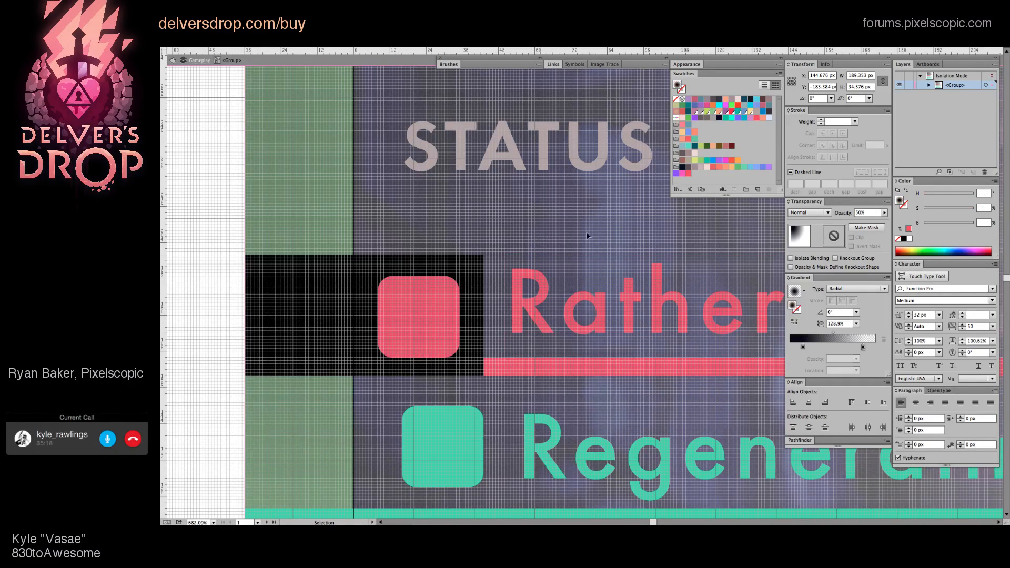
Step: Leave the isolated status effects group and hide the grid
{"action": "scroll", "coordinate": [597, 235], "scroll_direction": "down", "scroll_amount": 5}
{"action": "left_click_drag", "start_coordinate": [597, 322], "coordinate": [464, 350]}
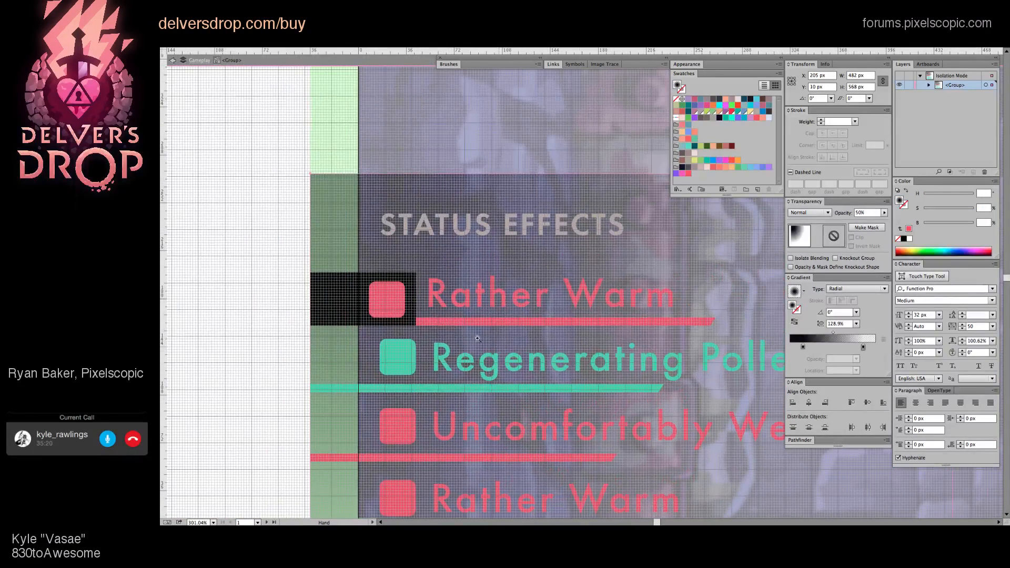
{"action": "left_click", "coordinate": [270, 170]}
{"action": "double_click", "coordinate": [270, 170]}
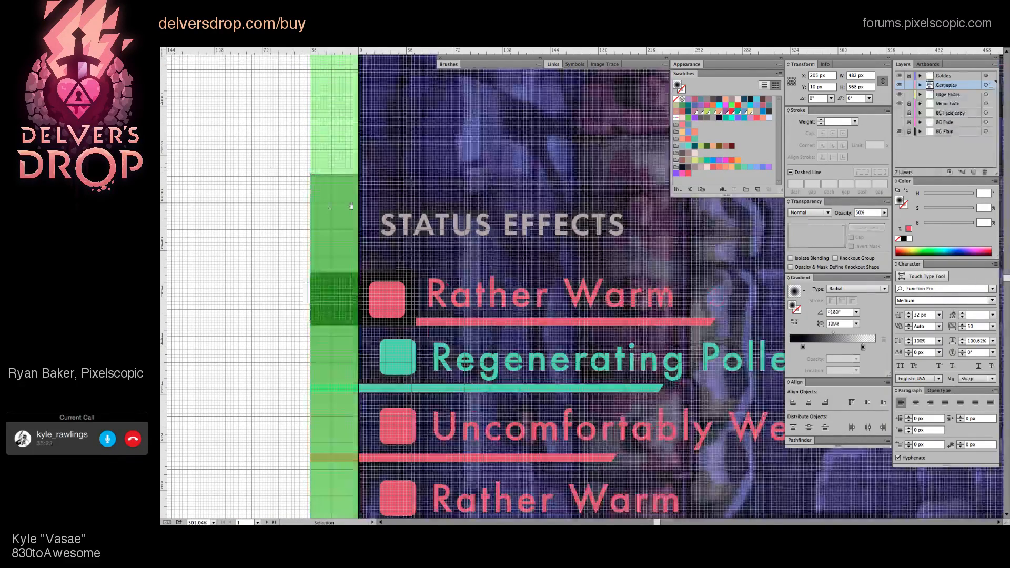
{"action": "scroll", "coordinate": [277, 225], "scroll_direction": "right", "scroll_amount": 2}
{"action": "key", "text": "super+apostrophe"}
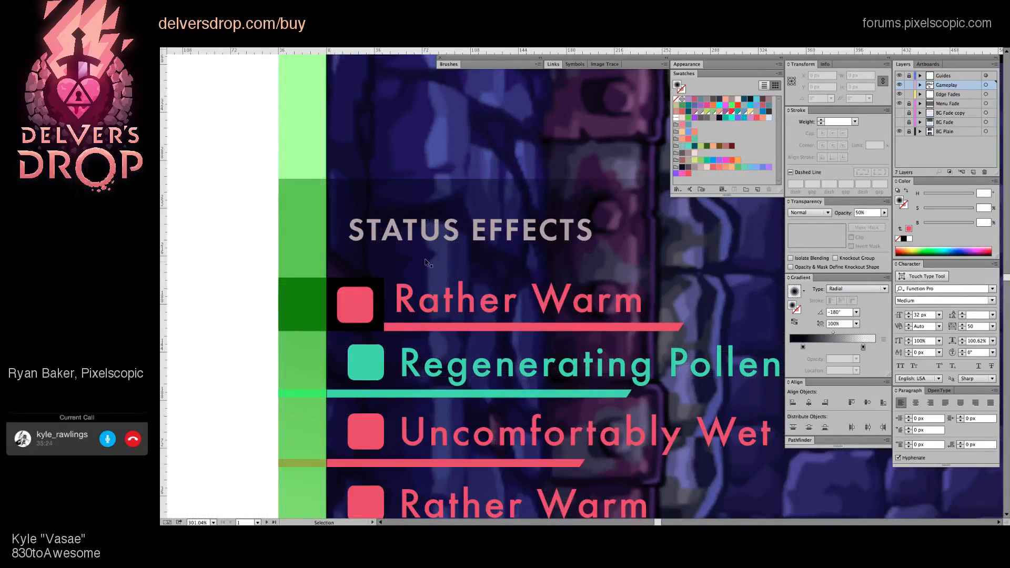
Step: Examine the first entry's black block, marker and label close up and within the whole status effects list and HUD
{"action": "scroll", "coordinate": [427, 263], "scroll_direction": "down", "scroll_amount": 4}
{"action": "scroll", "coordinate": [455, 281], "scroll_direction": "left", "scroll_amount": 2}
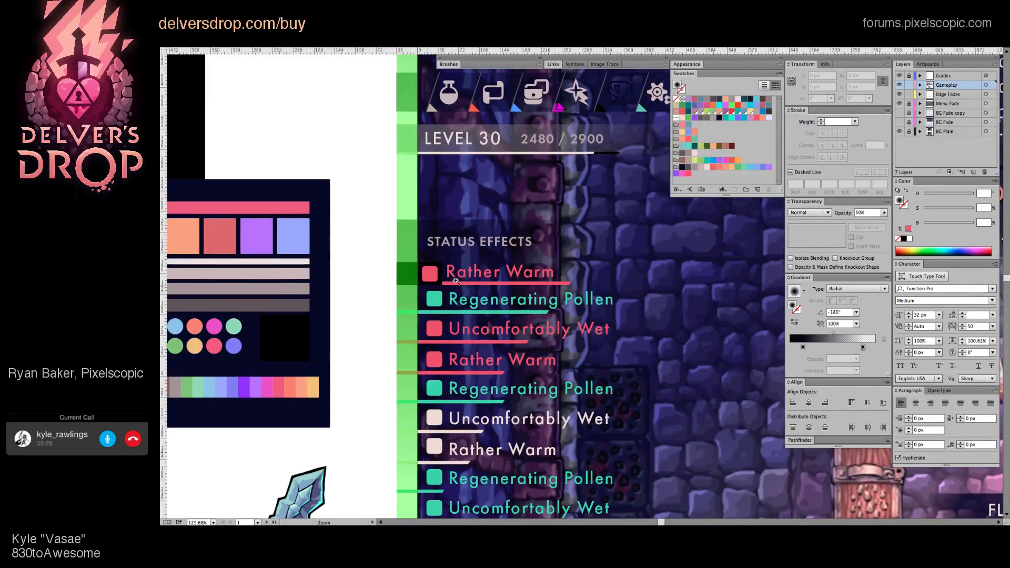
{"action": "scroll", "coordinate": [455, 280], "scroll_direction": "up", "scroll_amount": 4}
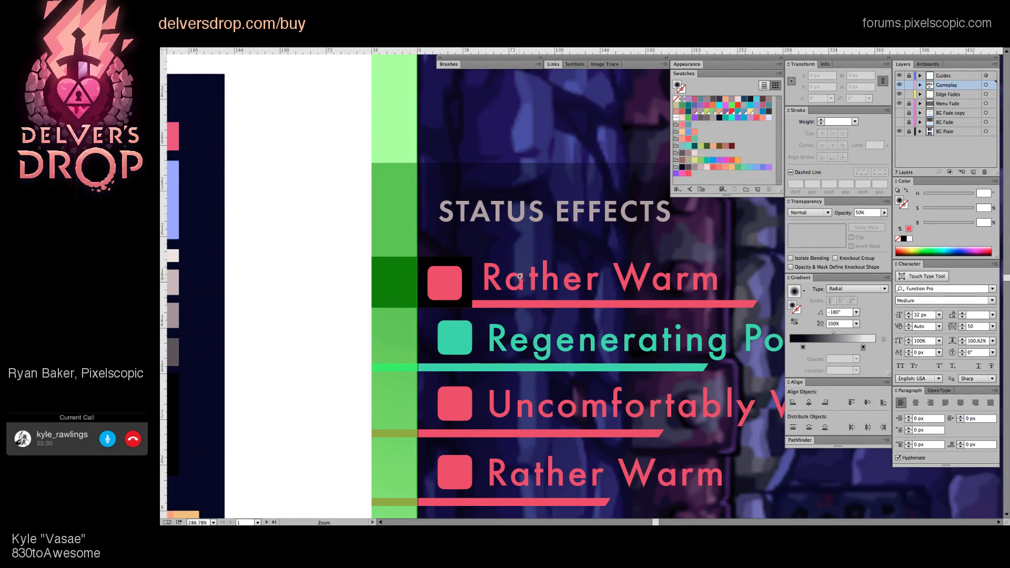
{"action": "scroll", "coordinate": [467, 300], "scroll_direction": "down", "scroll_amount": 3}
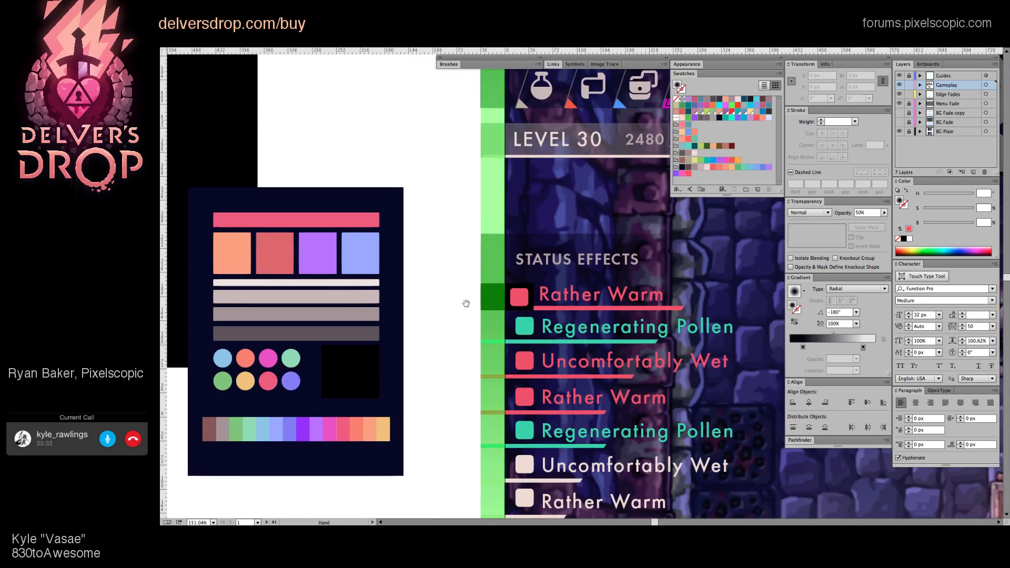
{"action": "scroll", "coordinate": [464, 300], "scroll_direction": "up", "scroll_amount": 1}
{"action": "scroll", "coordinate": [473, 284], "scroll_direction": "up", "scroll_amount": 2}
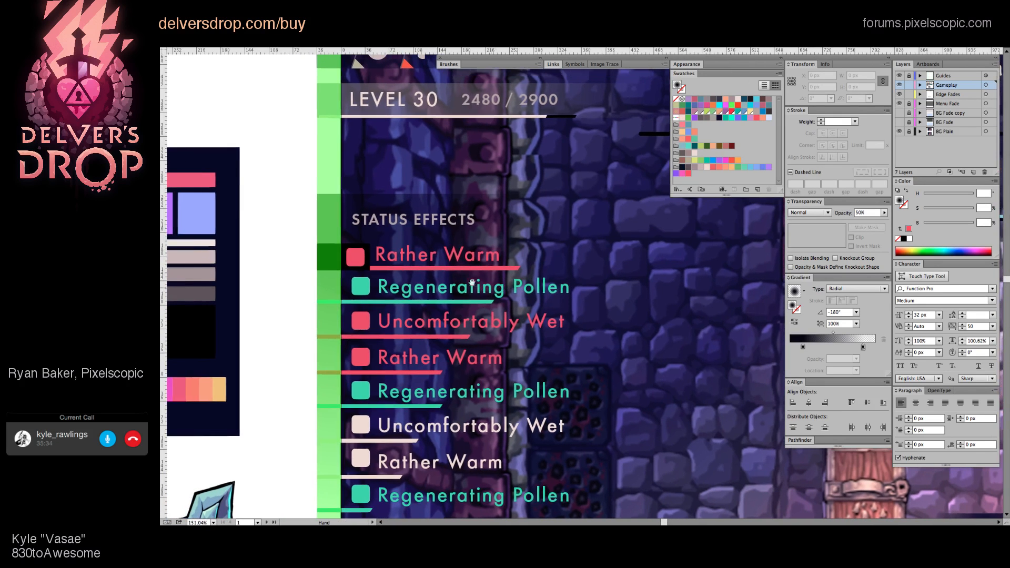
{"action": "scroll", "coordinate": [476, 256], "scroll_direction": "up", "scroll_amount": 1}
{"action": "scroll", "coordinate": [479, 256], "scroll_direction": "up", "scroll_amount": 3}
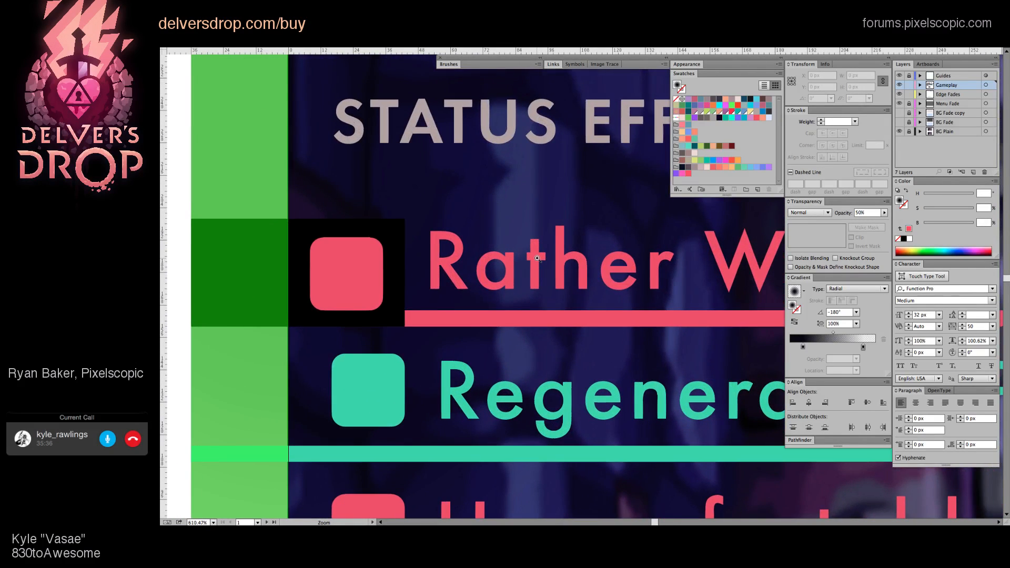
{"action": "scroll", "coordinate": [387, 265], "scroll_direction": "up", "scroll_amount": 1}
{"action": "scroll", "coordinate": [463, 287], "scroll_direction": "up", "scroll_amount": 1}
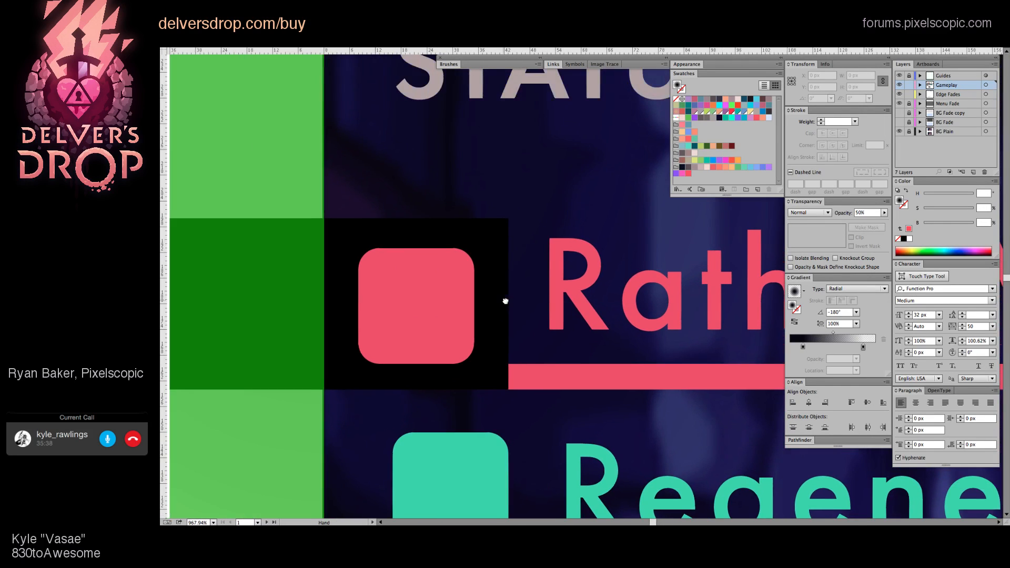
{"action": "left_click", "coordinate": [494, 256]}
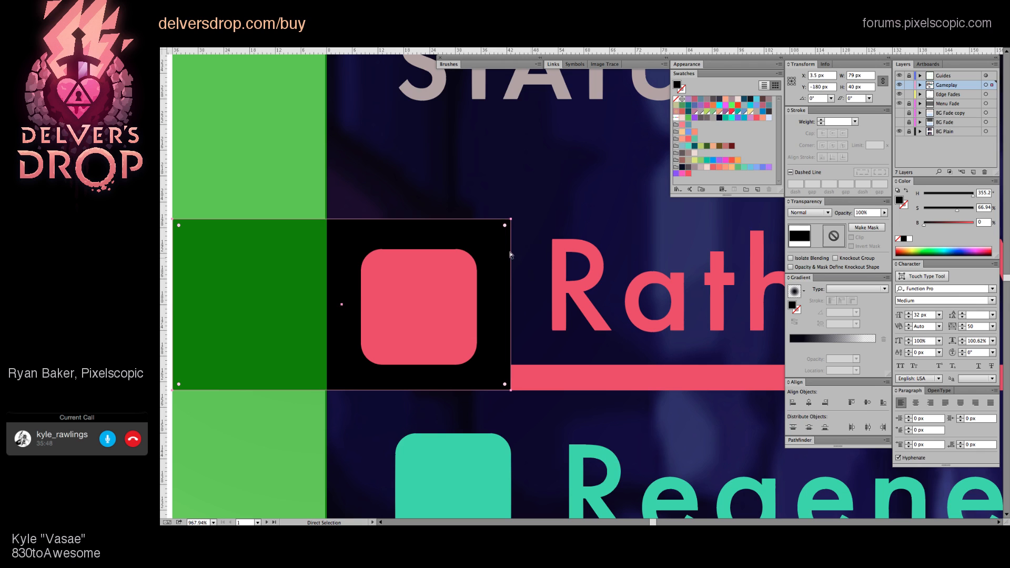
{"action": "scroll", "coordinate": [517, 339], "scroll_direction": "down", "scroll_amount": 8}
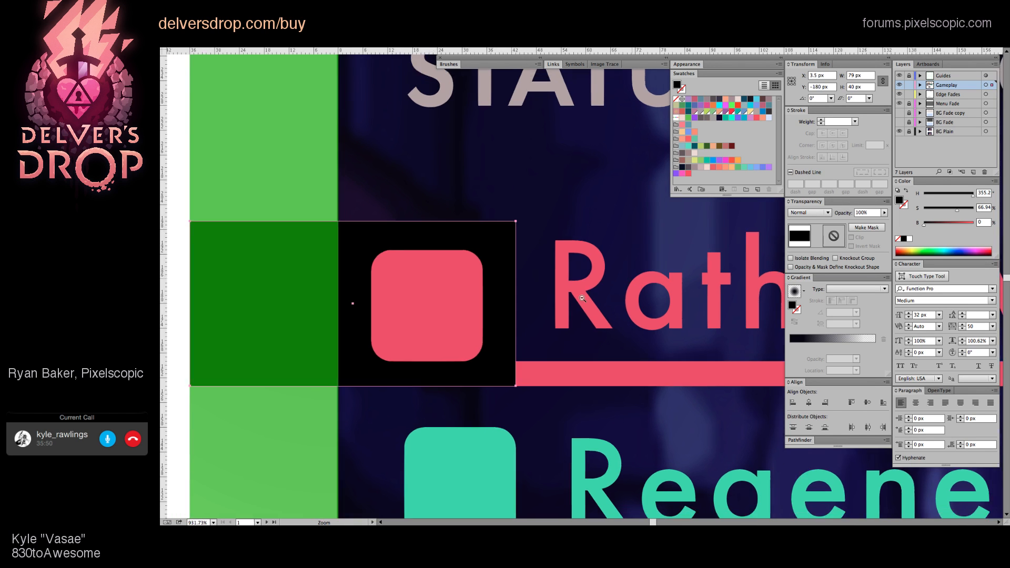
{"action": "left_click", "coordinate": [517, 340]}
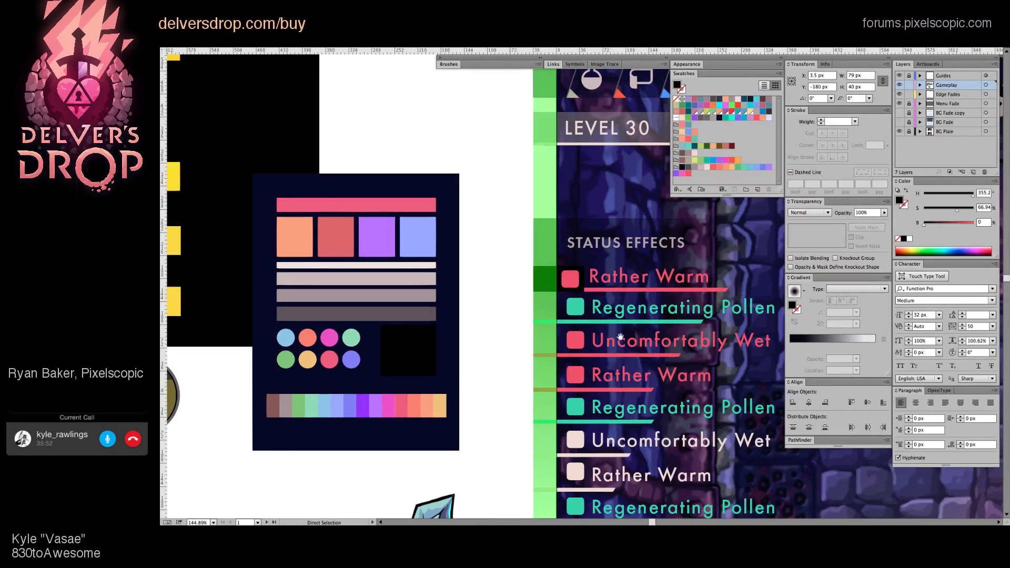
{"action": "scroll", "coordinate": [508, 326], "scroll_direction": "right", "scroll_amount": 5}
{"action": "key", "text": "ctrl+space"}
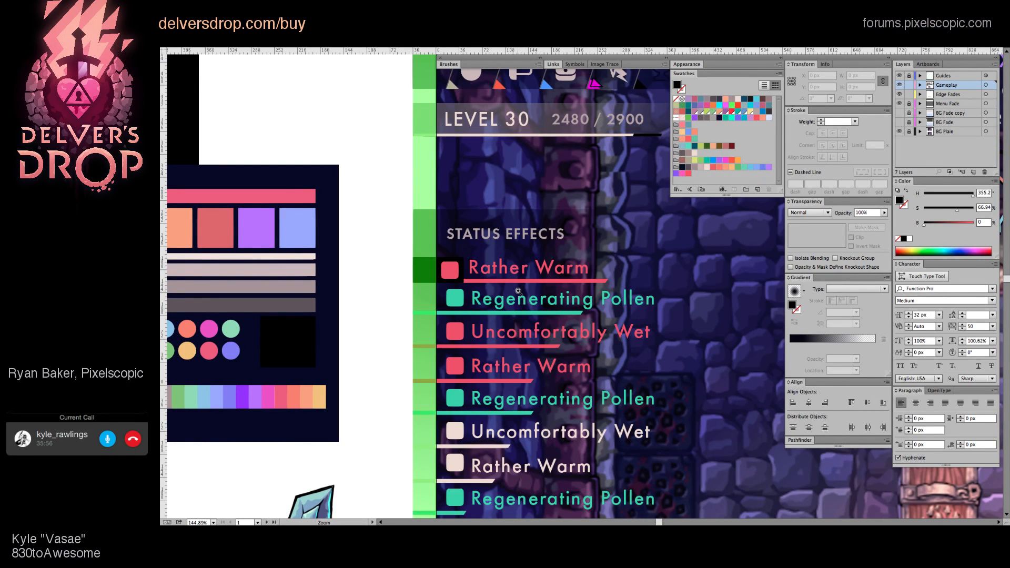
{"action": "scroll", "coordinate": [518, 291], "scroll_direction": "down", "scroll_amount": 5}
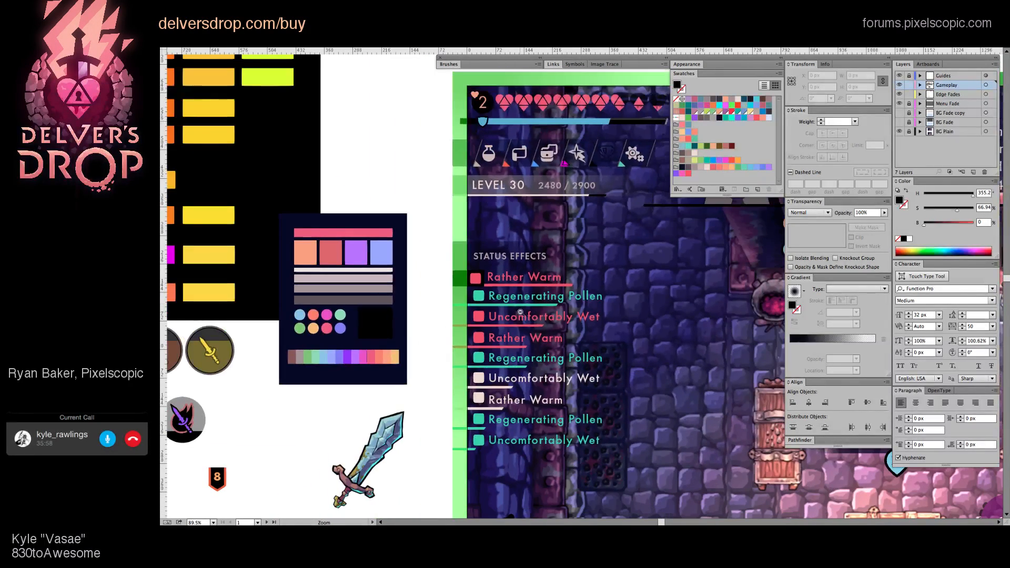
{"action": "left_click_drag", "start_coordinate": [540, 294], "coordinate": [529, 297]}
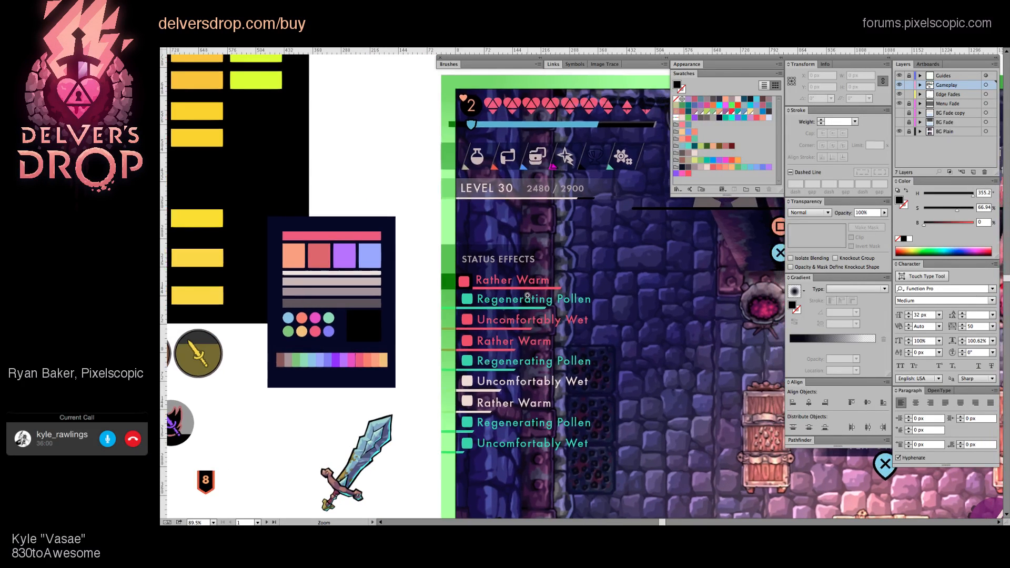
Step: Shrink the first entry's red square marker around its centre to 23 × 23 px and deselect it
{"action": "left_click", "coordinate": [483, 274]}
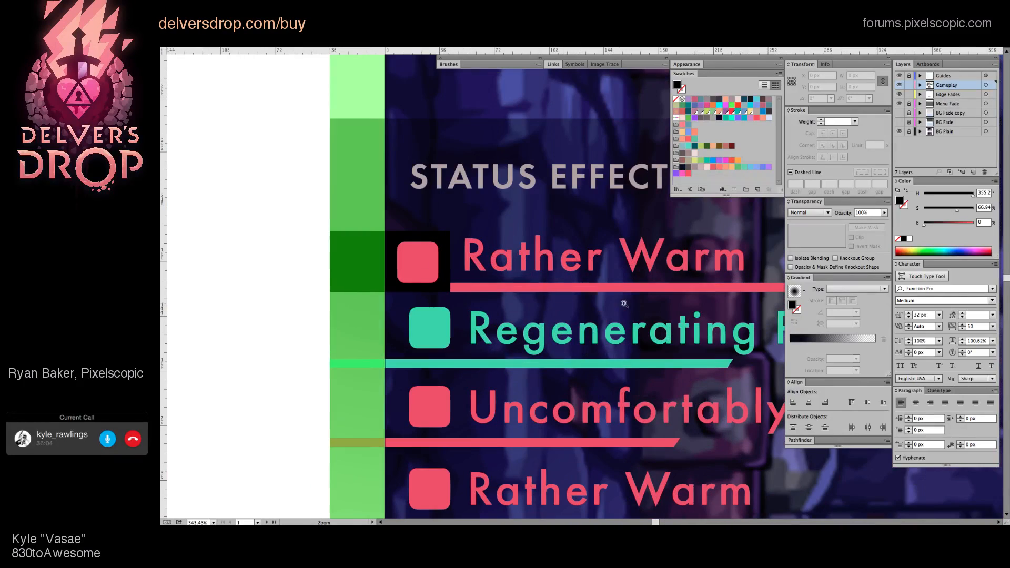
{"action": "scroll", "coordinate": [463, 292], "scroll_direction": "up", "scroll_amount": 5}
{"action": "left_click", "coordinate": [426, 259], "text": "ctrl"}
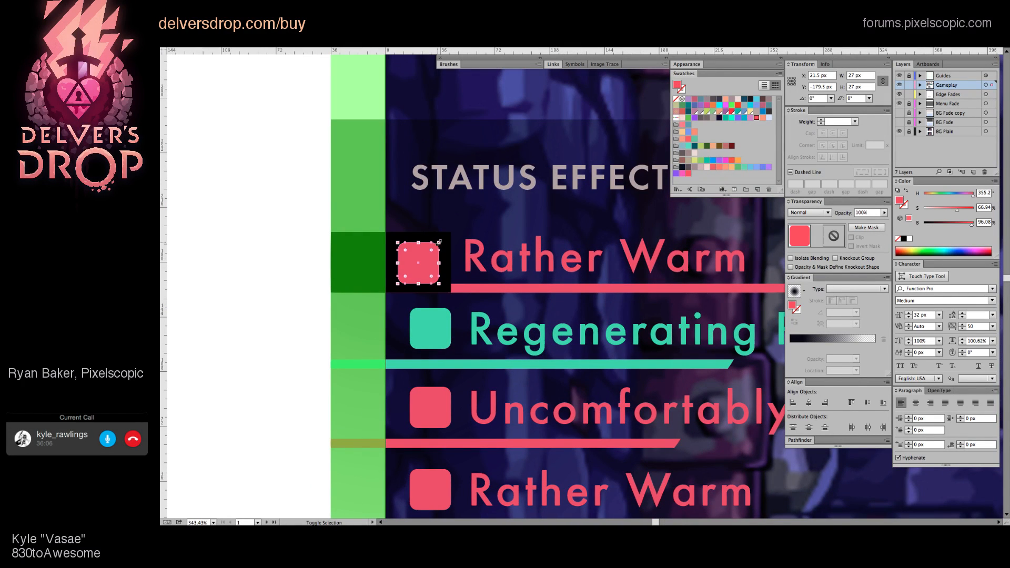
{"action": "left_click_drag", "start_coordinate": [440, 242], "coordinate": [436, 246]}
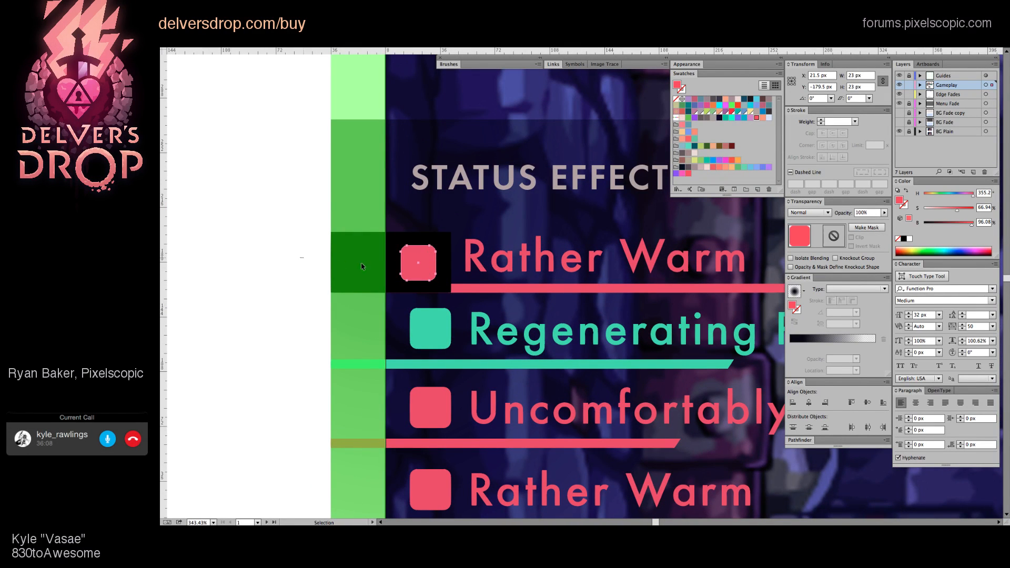
{"action": "scroll", "coordinate": [424, 297], "scroll_direction": "down", "scroll_amount": 4}
{"action": "key", "text": "ctrl+shift+a"}
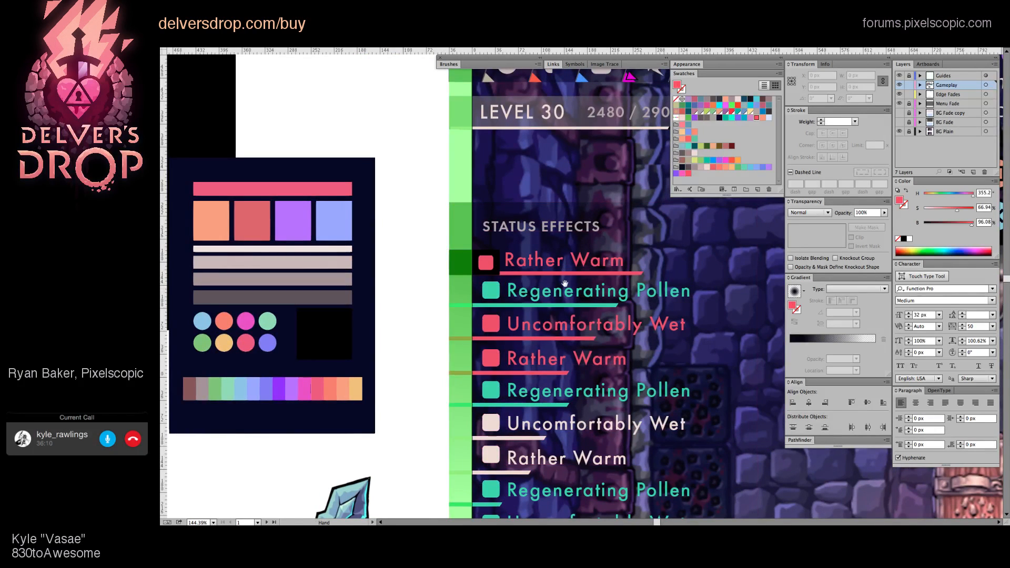
Step: Compare the resized first marker and its bar with the other status effects entries, close up and within the HUD
{"action": "left_click_drag", "start_coordinate": [564, 284], "coordinate": [481, 299]}
{"action": "scroll", "coordinate": [420, 316], "scroll_direction": "up", "scroll_amount": 5}
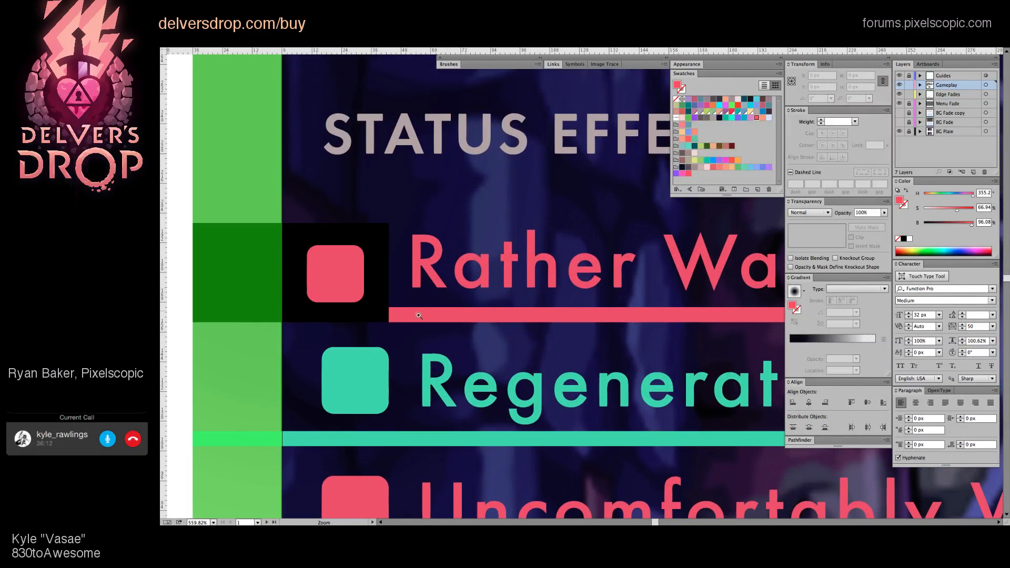
{"action": "scroll", "coordinate": [419, 315], "scroll_direction": "up", "scroll_amount": 5}
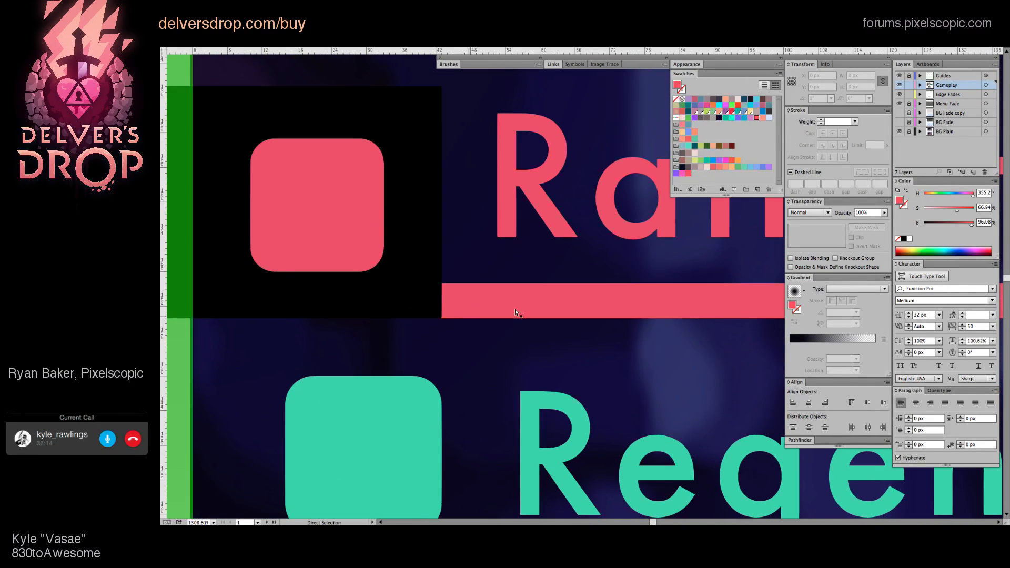
{"action": "scroll", "coordinate": [515, 313], "scroll_direction": "down", "scroll_amount": 6}
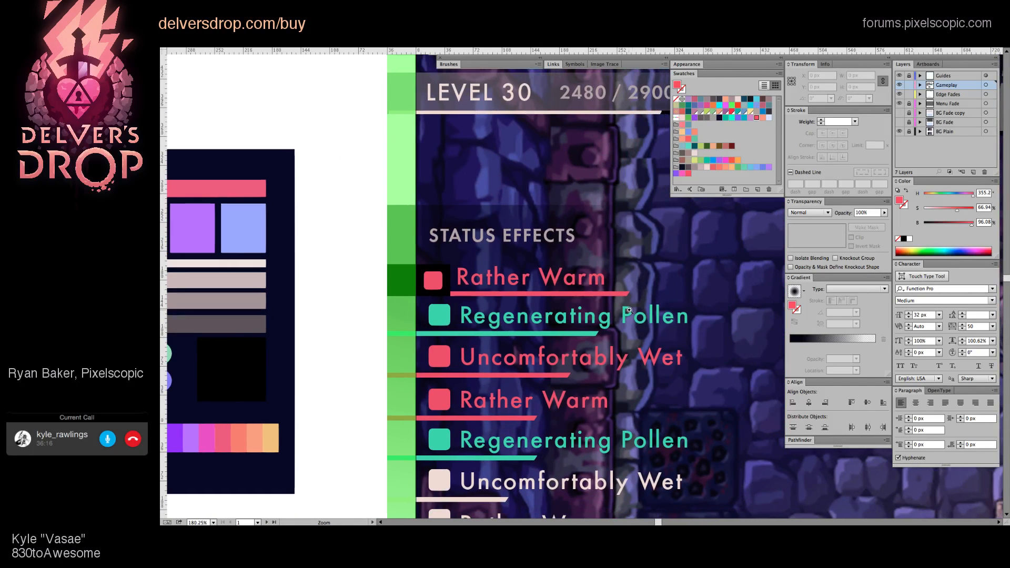
{"action": "scroll", "coordinate": [629, 311], "scroll_direction": "down", "scroll_amount": 2}
{"action": "scroll", "coordinate": [579, 305], "scroll_direction": "right", "scroll_amount": 3}
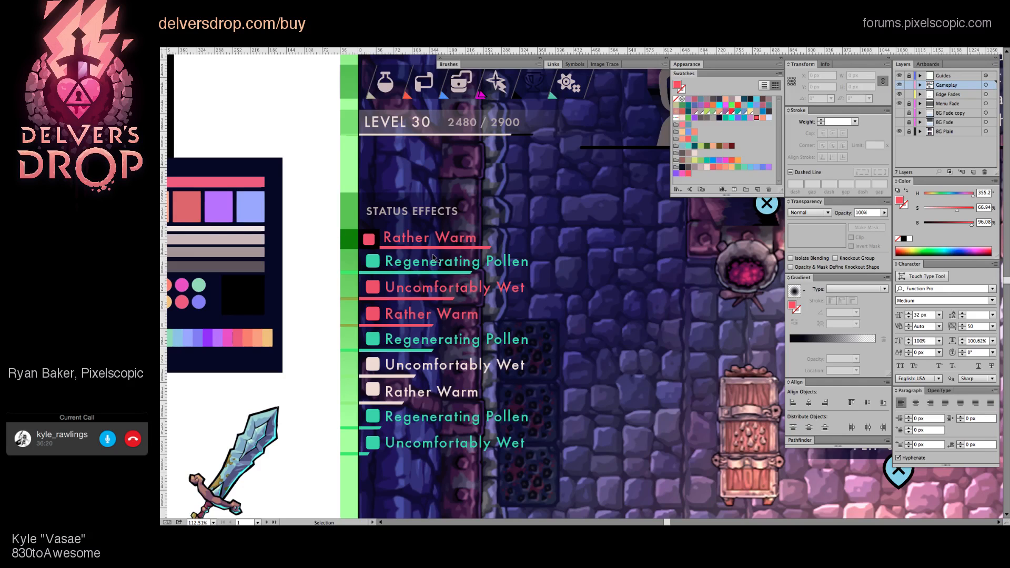
{"action": "scroll", "coordinate": [383, 232], "scroll_direction": "up", "scroll_amount": 8}
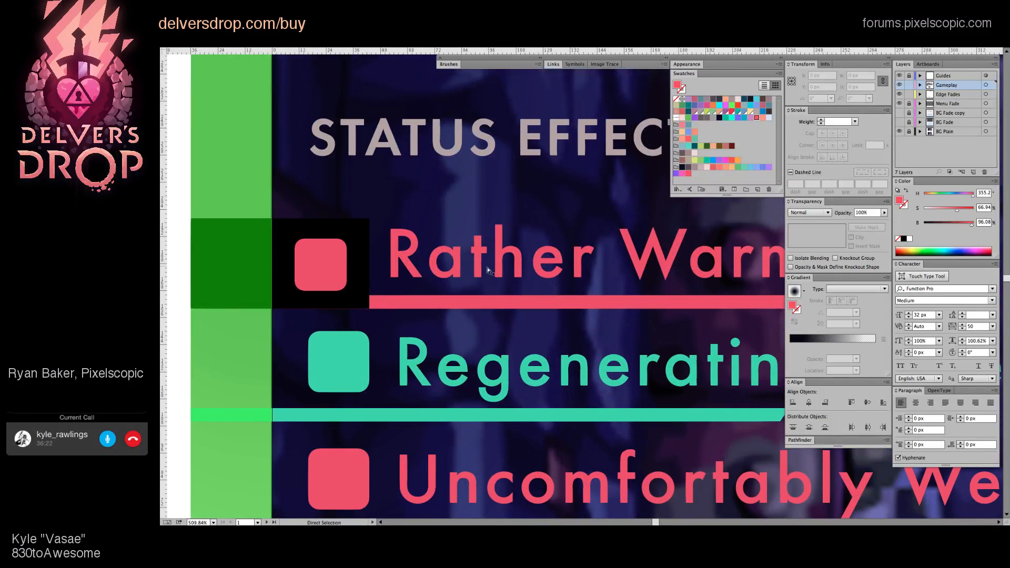
Step: Try a 24 px font size on the first entry's Rather Warm label, compare it with the list, and undo it
{"action": "left_click_drag", "start_coordinate": [488, 271], "coordinate": [426, 264]}
{"action": "key", "text": "ctrl+z"}
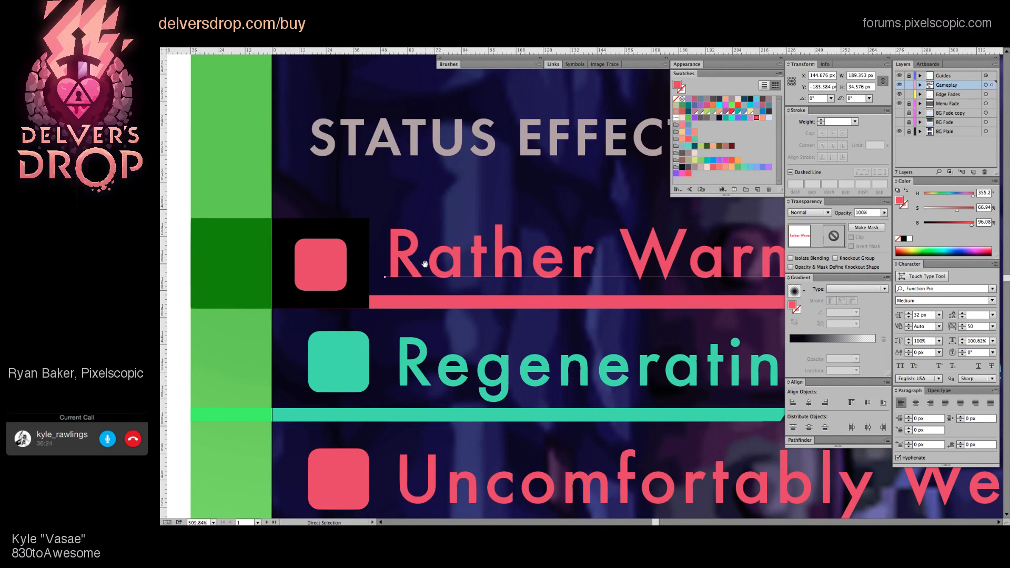
{"action": "scroll", "coordinate": [425, 263], "scroll_direction": "down", "scroll_amount": 6}
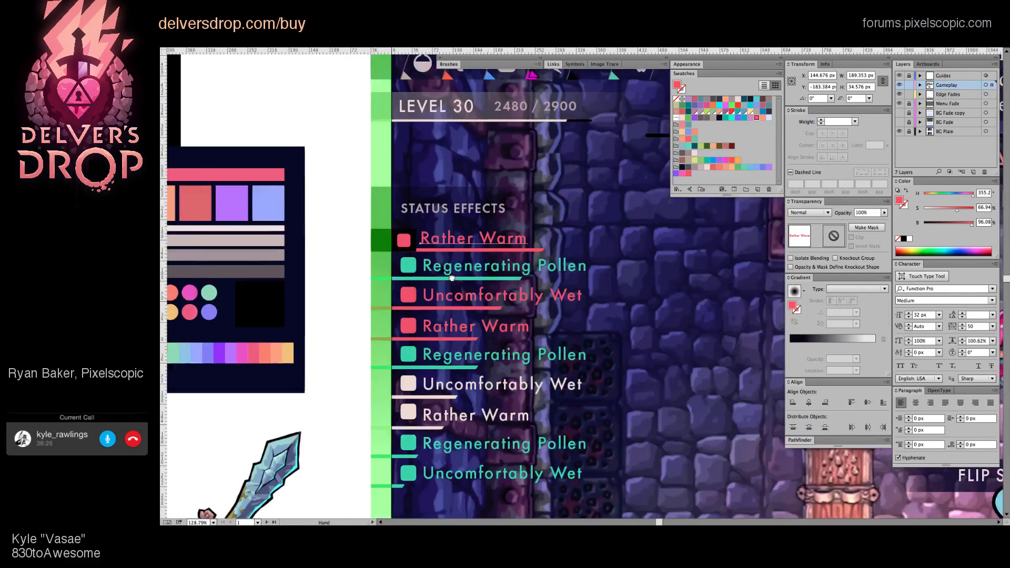
{"action": "scroll", "coordinate": [451, 277], "scroll_direction": "down", "scroll_amount": 3}
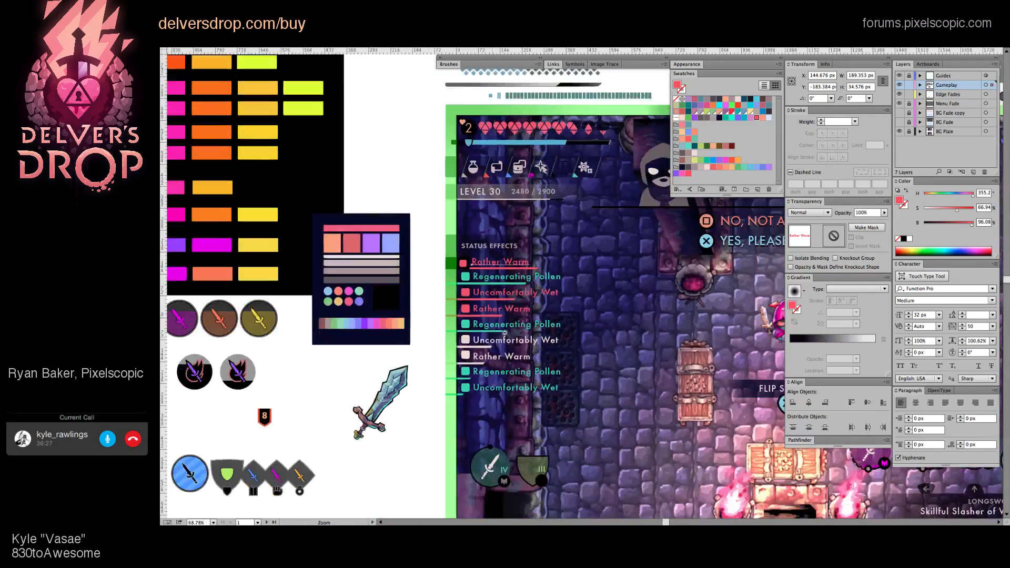
{"action": "left_click", "coordinate": [922, 318]}
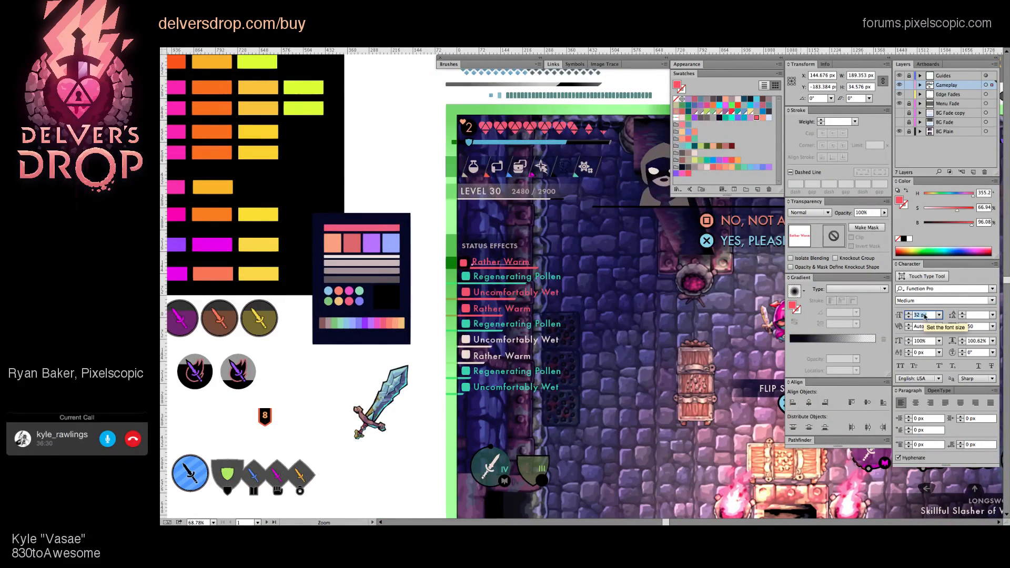
{"action": "type", "text": "24"}
{"action": "key", "text": "Return"}
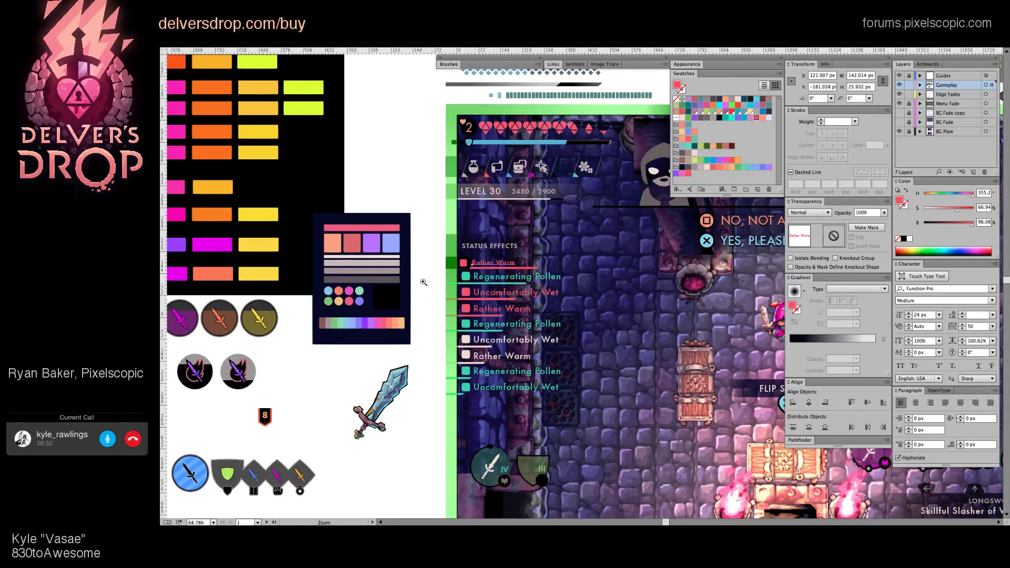
{"action": "left_click", "coordinate": [423, 283]}
{"action": "left_click", "coordinate": [604, 254]}
{"action": "scroll", "coordinate": [605, 263], "scroll_direction": "right", "scroll_amount": 4}
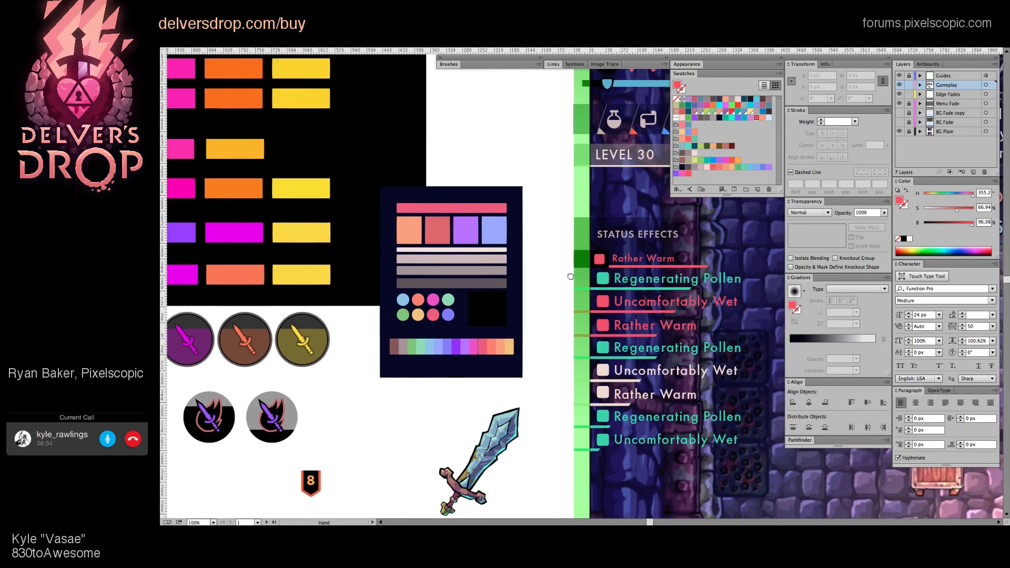
{"action": "key", "text": "ctrl+z"}
{"action": "scroll", "coordinate": [700, 282], "scroll_direction": "right", "scroll_amount": 2}
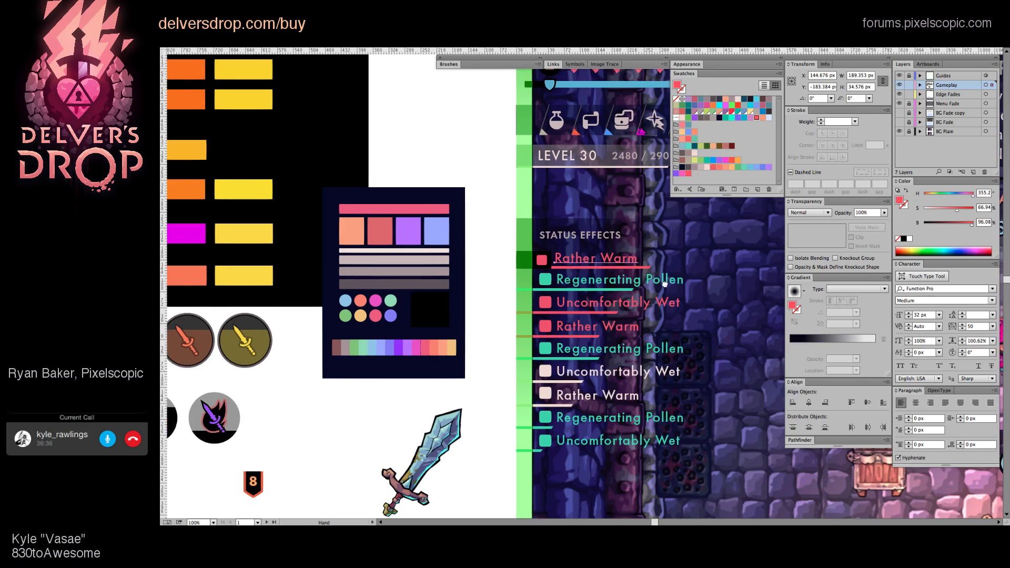
Step: Try to set the first entry's Rather Warm label to a 28 px font size and deselect it
{"action": "left_click", "coordinate": [927, 316]}
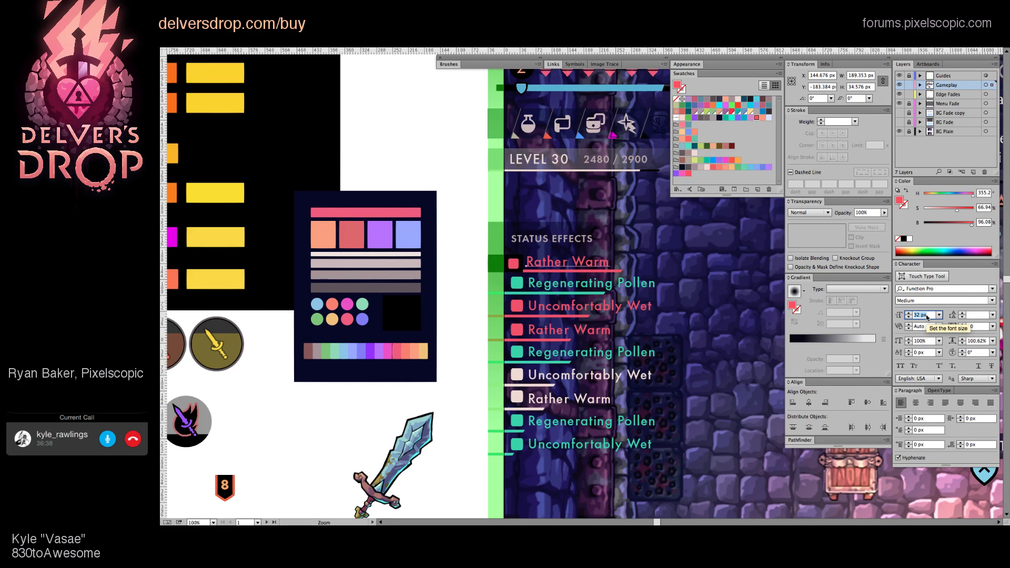
{"action": "type", "text": "28"}
{"action": "key", "text": "Return"}
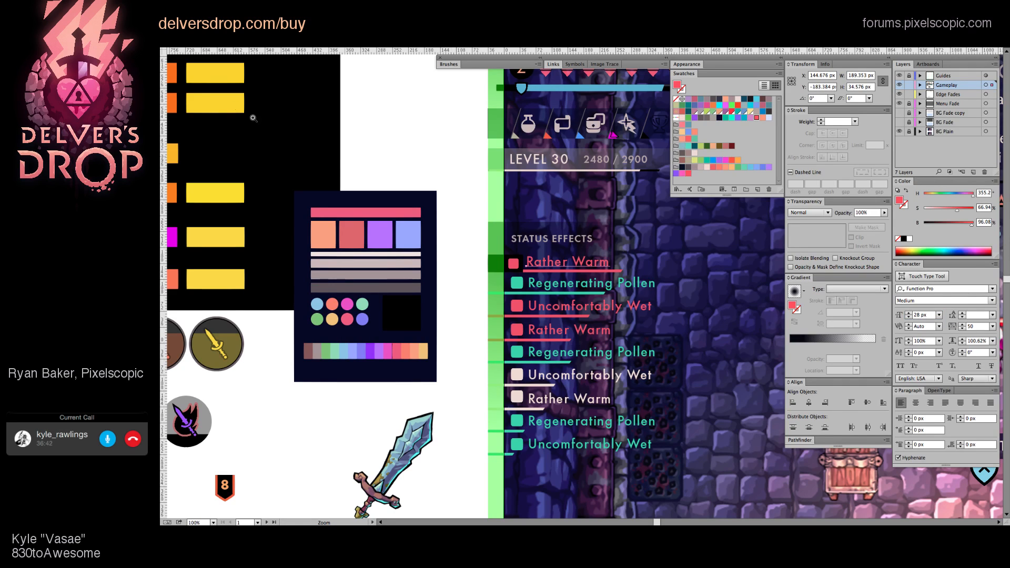
{"action": "key", "text": "v"}
{"action": "key", "text": "a"}
{"action": "left_click", "coordinate": [449, 184]}
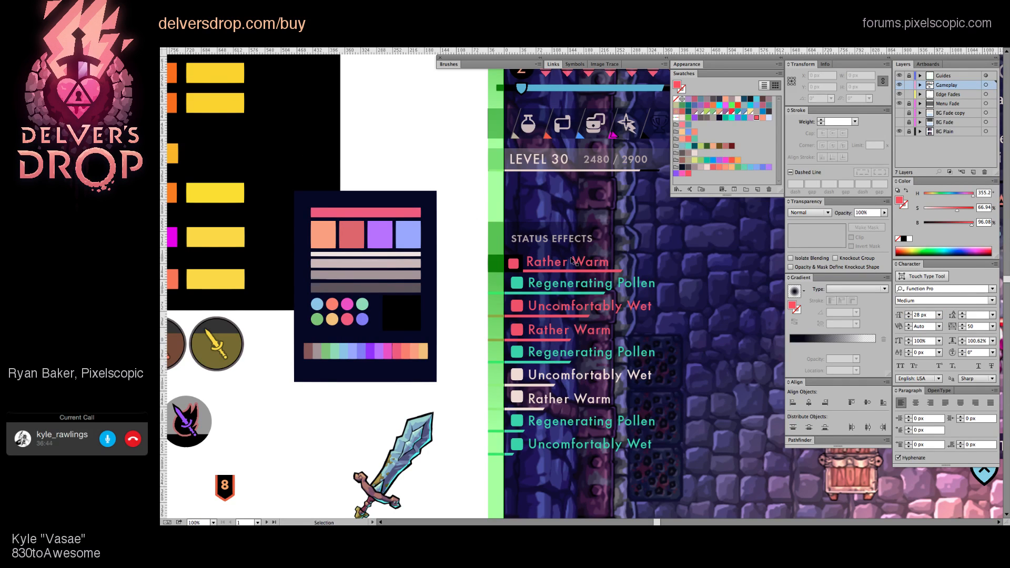
Step: Reselect the first entry's Rather Warm label, set its font size to 28 px and deselect it
{"action": "left_click", "coordinate": [574, 266]}
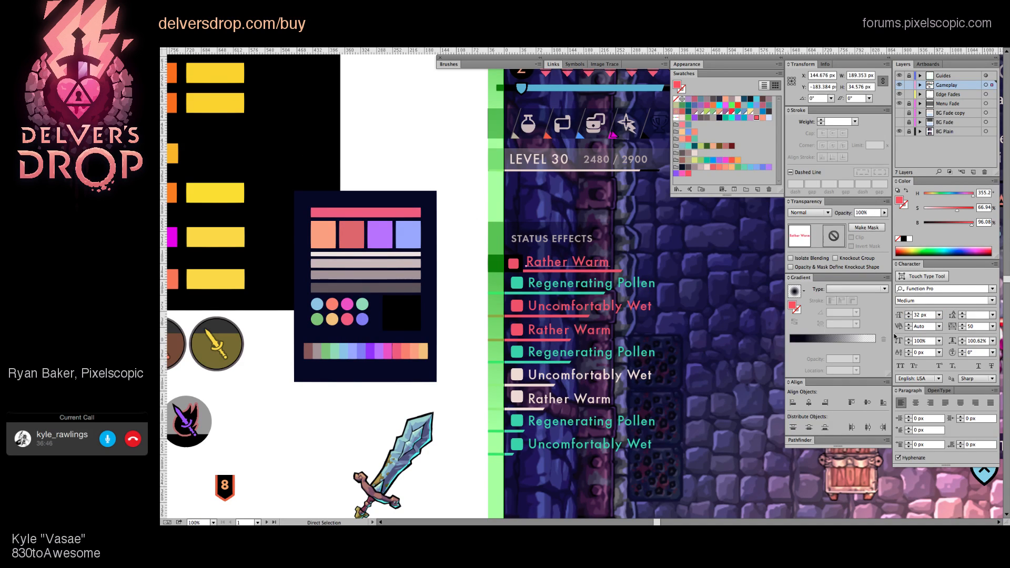
{"action": "left_click", "coordinate": [930, 315]}
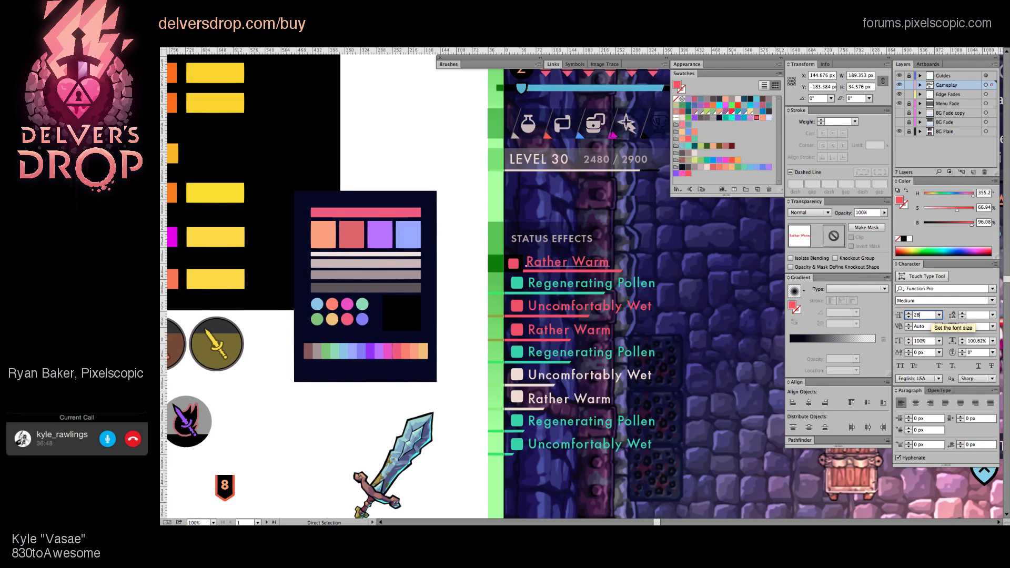
{"action": "key", "text": "Return"}
{"action": "left_click", "coordinate": [486, 313]}
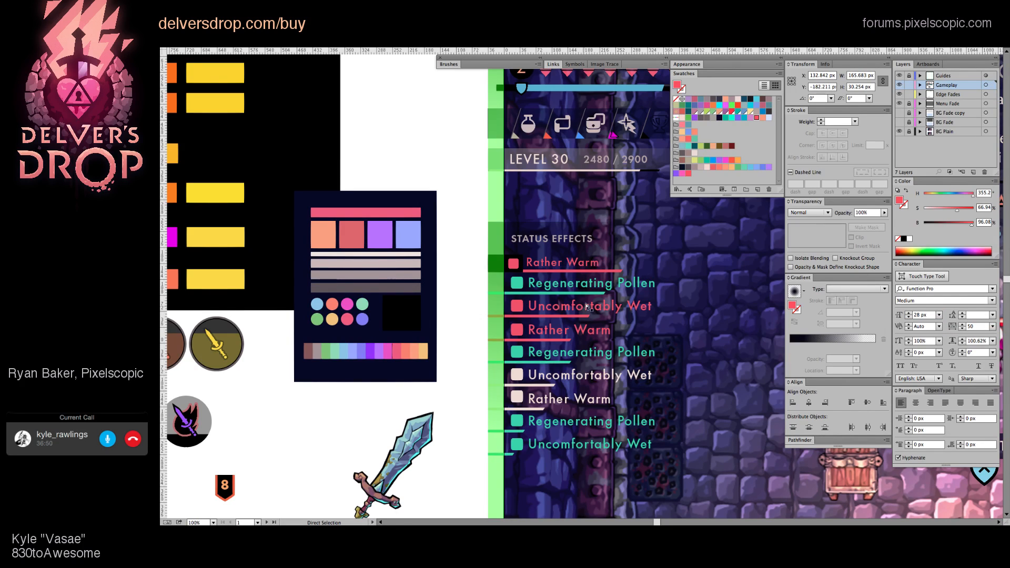
Step: Move the first entry's label 9 px left and 1 px down, closer to its red marker, and deselect it
{"action": "key", "text": "z"}
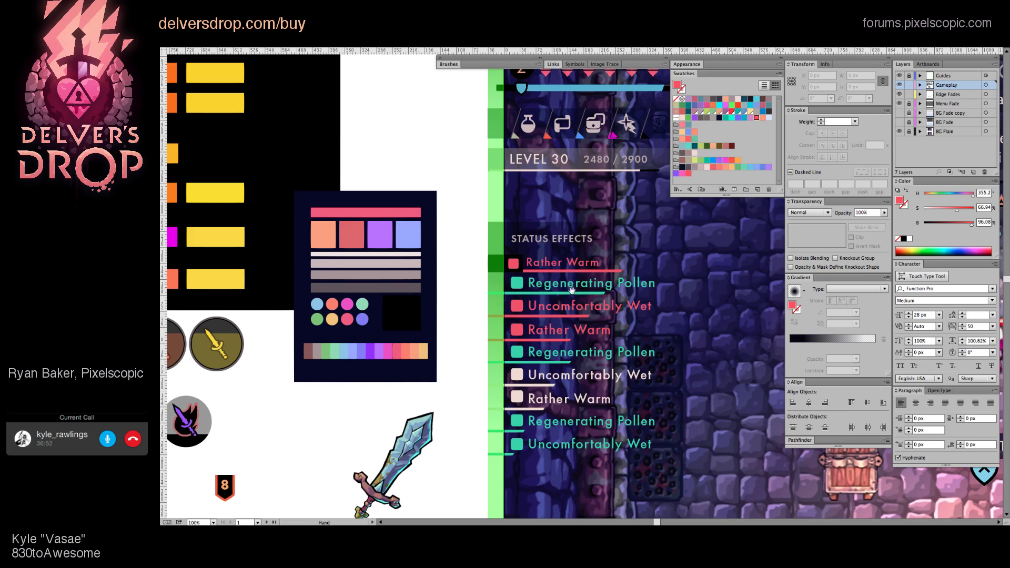
{"action": "left_click_drag", "start_coordinate": [593, 290], "coordinate": [522, 308]}
{"action": "key", "text": "v"}
{"action": "key", "text": "space"}
{"action": "key", "text": "space"}
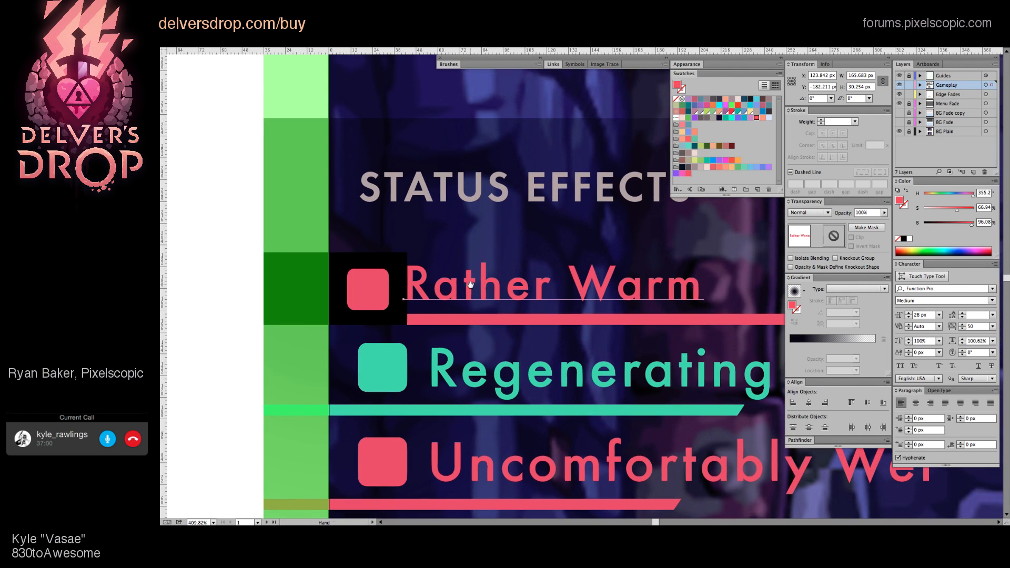
{"action": "key", "text": "v"}
{"action": "left_click", "coordinate": [471, 286]}
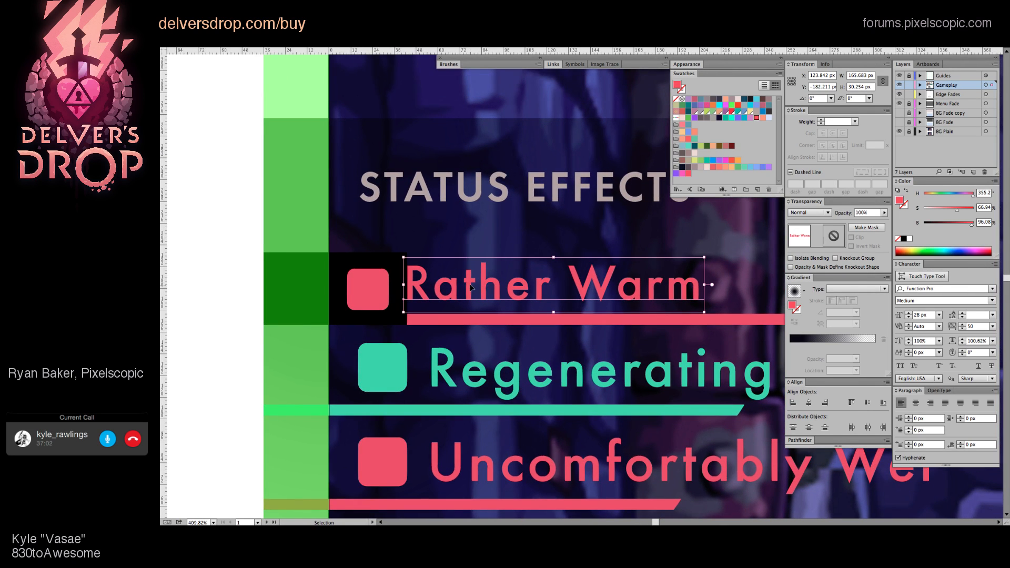
{"action": "key", "text": "shift+Down"}
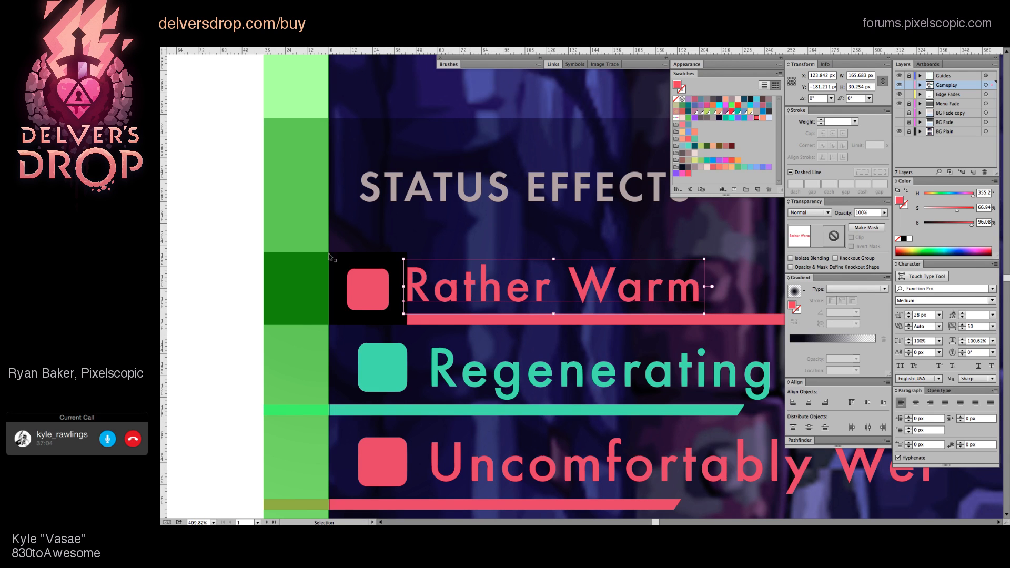
{"action": "left_click", "coordinate": [207, 243]}
Step: Duplicate the first entry's black block and resize the copy to 137 × 40 px behind the label, starting at the block's right edge
{"action": "scroll", "coordinate": [457, 326], "scroll_direction": "down", "scroll_amount": 5}
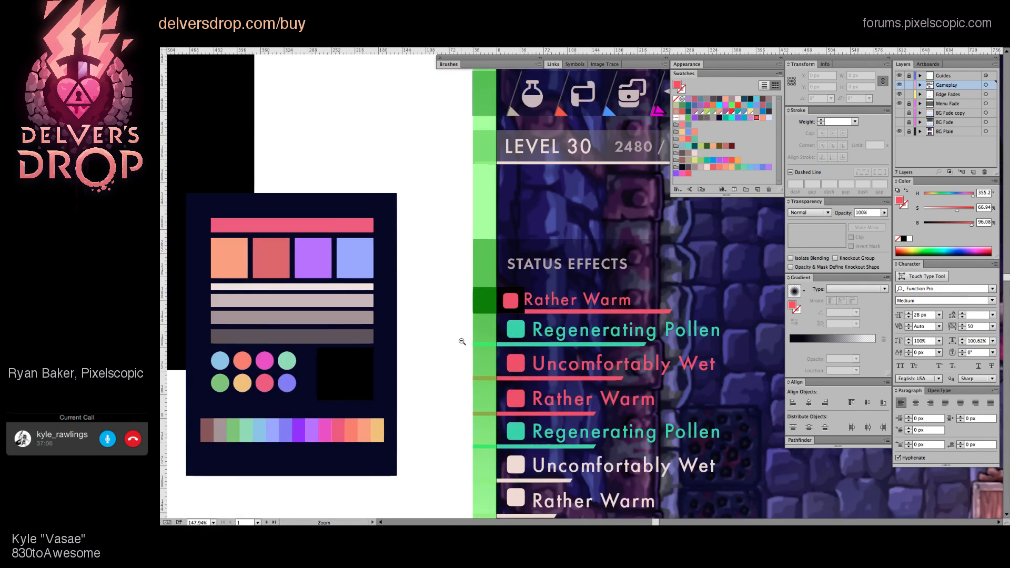
{"action": "scroll", "coordinate": [558, 336], "scroll_direction": "up", "scroll_amount": 4}
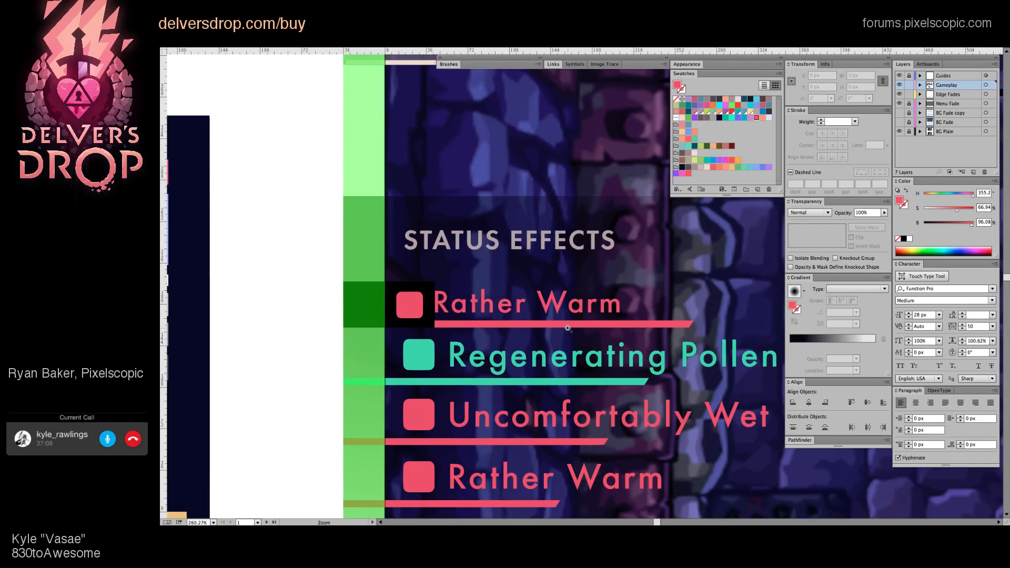
{"action": "left_click", "coordinate": [444, 308]}
{"action": "scroll", "coordinate": [444, 305], "scroll_direction": "right", "scroll_amount": 3}
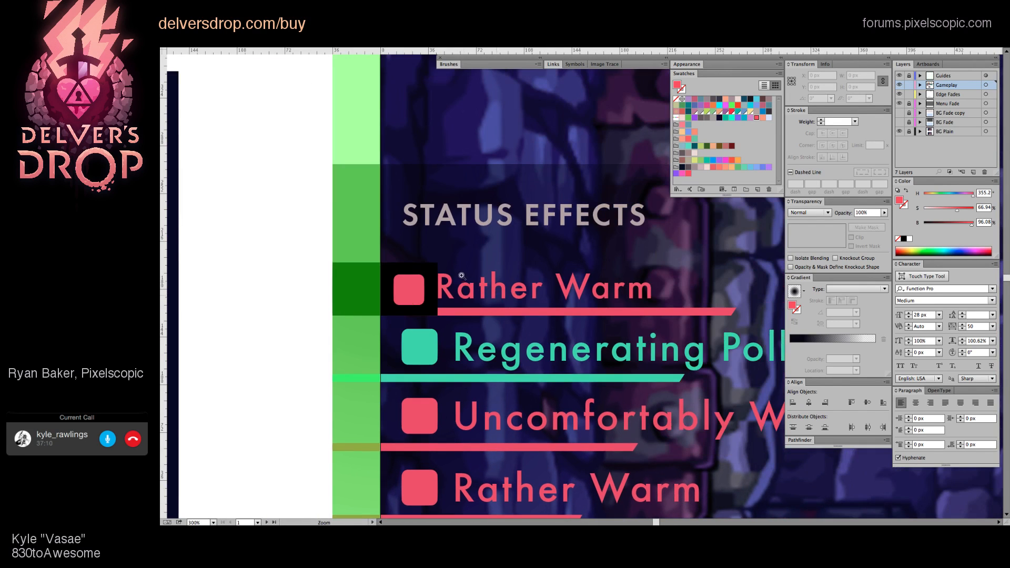
{"action": "left_click", "coordinate": [426, 270]}
{"action": "key", "text": "v"}
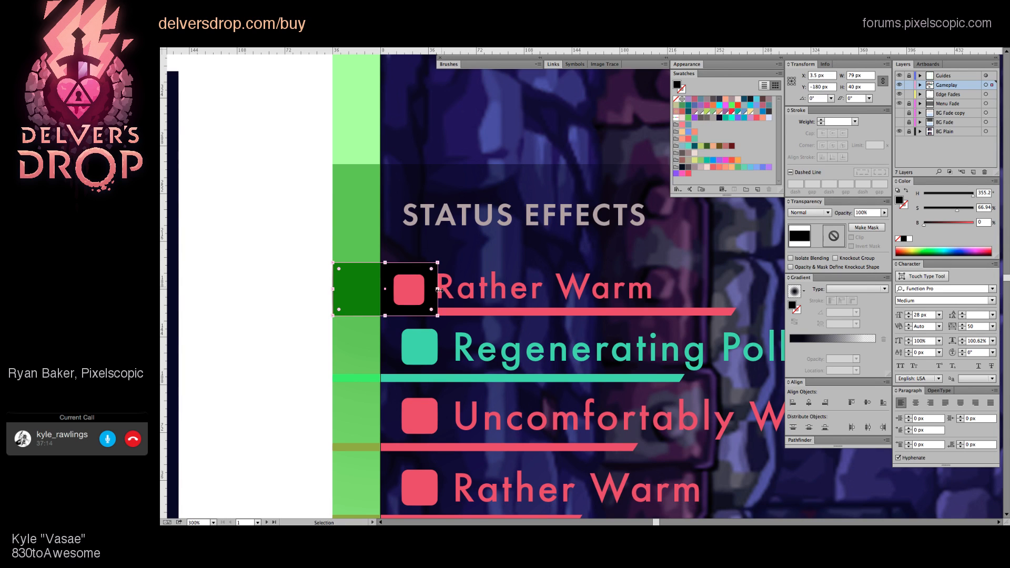
{"action": "left_click_drag", "start_coordinate": [437, 289], "coordinate": [620, 289]}
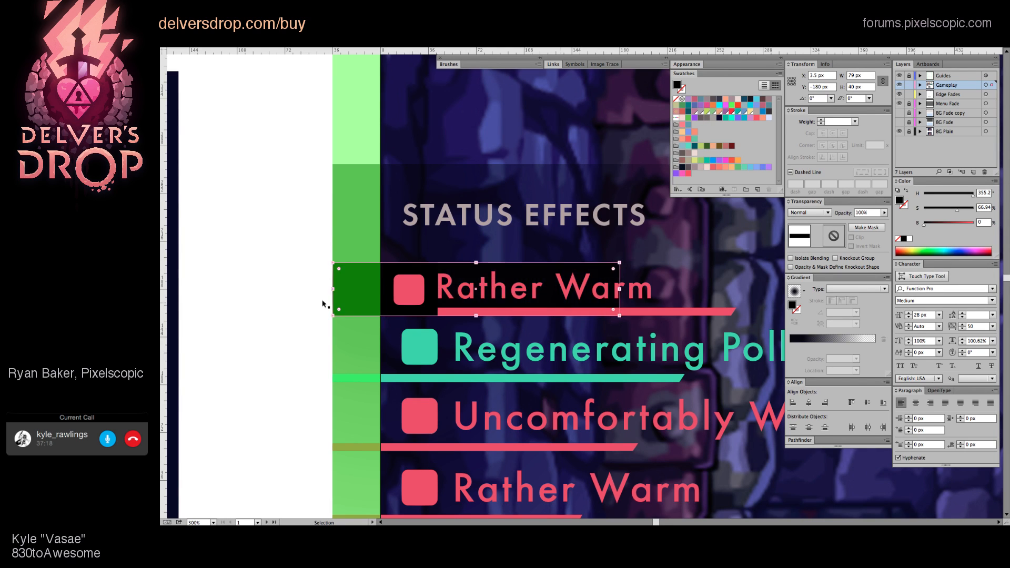
{"action": "left_click_drag", "start_coordinate": [333, 288], "coordinate": [437, 279]}
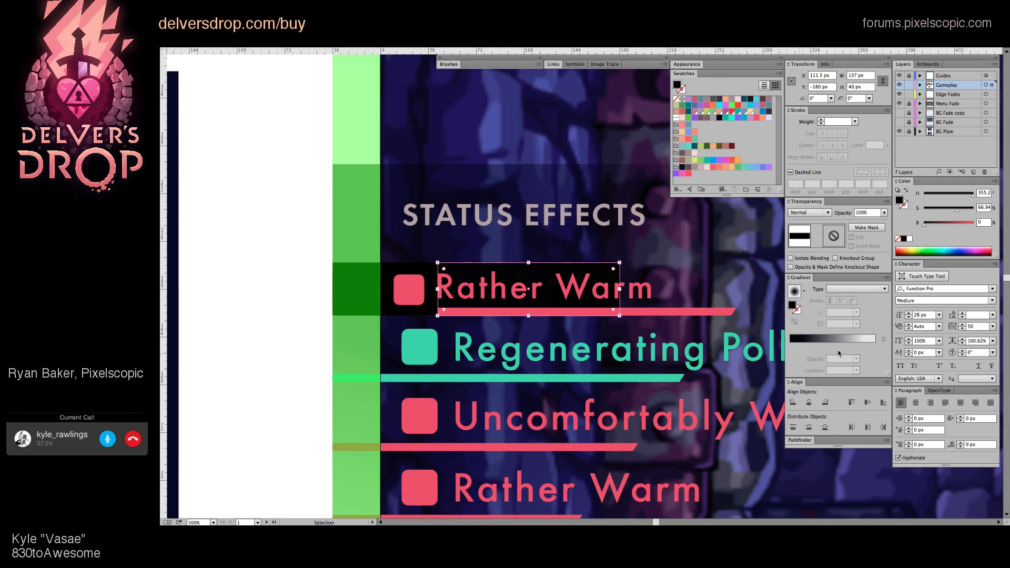
Step: Fill the new block behind the first label with a linear black fade gradient and deselect it
{"action": "left_click", "coordinate": [839, 352]}
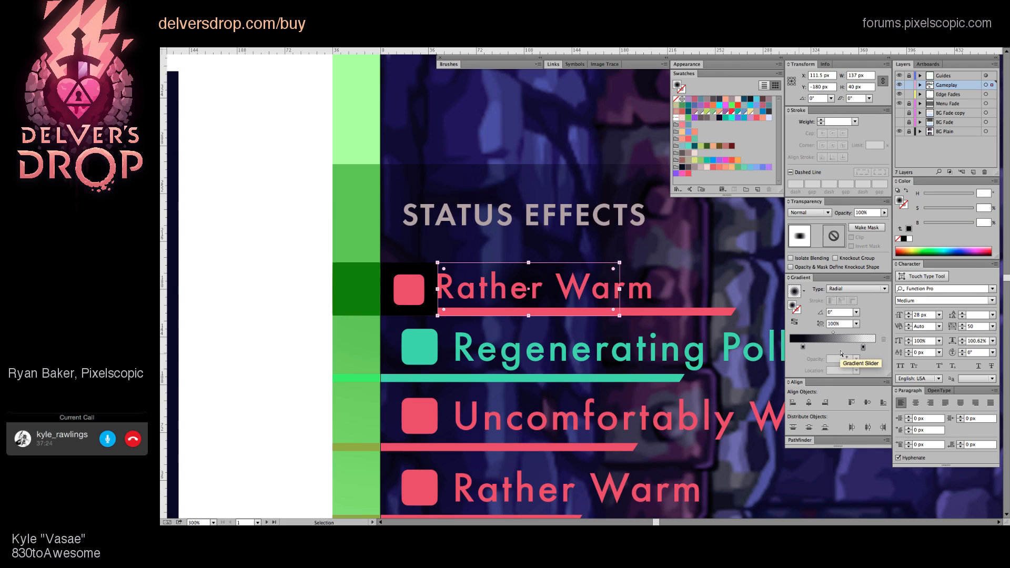
{"action": "left_click", "coordinate": [856, 288]}
{"action": "left_click", "coordinate": [847, 293]}
{"action": "left_click", "coordinate": [361, 247]}
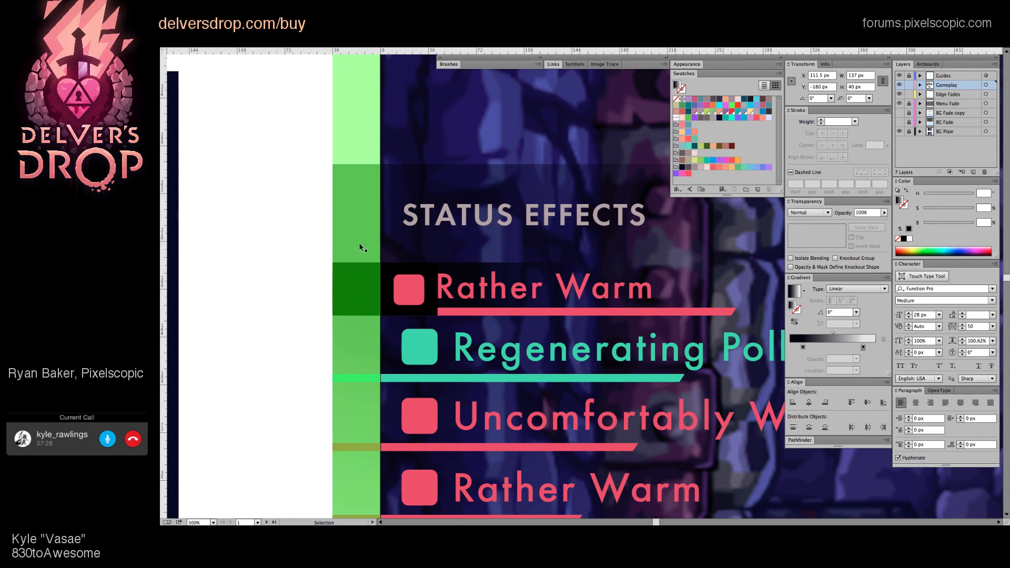
Step: Show the BG Fade copy layer to view the status effects list against a light background
{"action": "left_click_drag", "start_coordinate": [521, 277], "coordinate": [386, 319]}
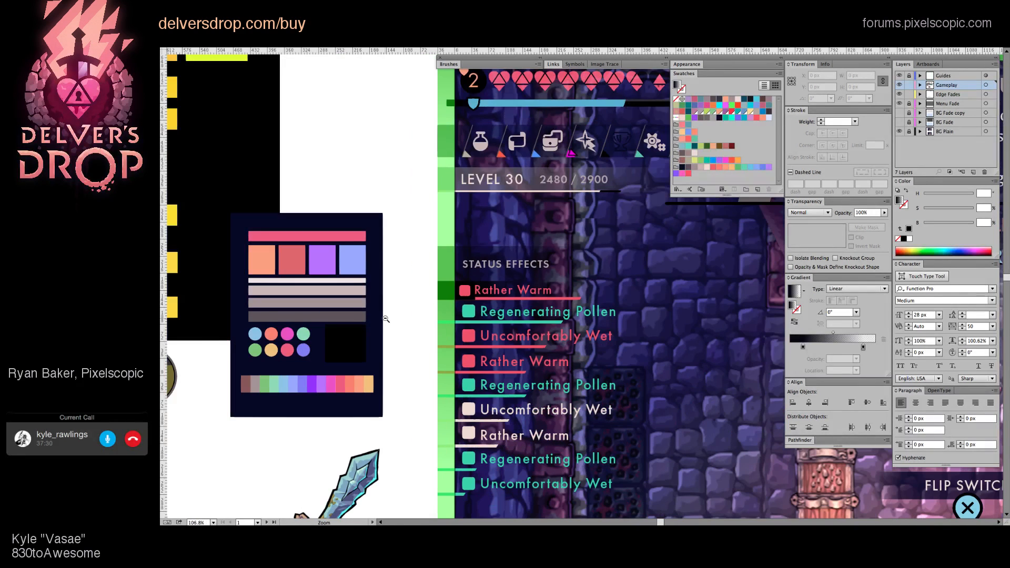
{"action": "scroll", "coordinate": [631, 273], "scroll_direction": "right", "scroll_amount": 3}
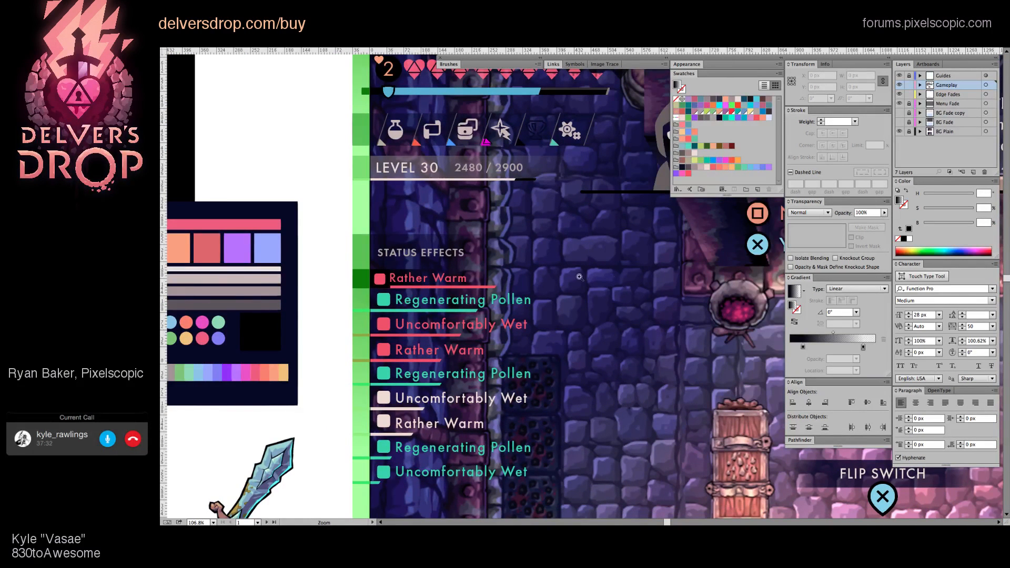
{"action": "left_click", "coordinate": [899, 122]}
{"action": "left_click", "coordinate": [899, 123]}
{"action": "left_click", "coordinate": [899, 113]}
{"action": "left_click_drag", "start_coordinate": [550, 243], "coordinate": [444, 238]}
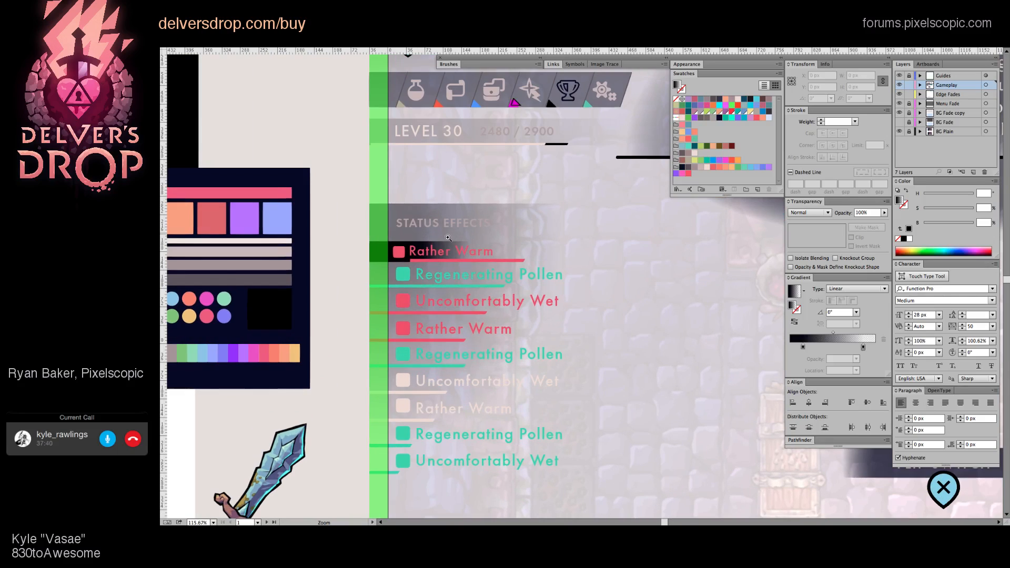
Step: Widen the first entry's gradient block to the right until it is 217 px wide, and deselect it
{"action": "key", "text": "v"}
{"action": "left_click", "coordinate": [473, 249]}
{"action": "left_click", "coordinate": [333, 245]}
{"action": "key", "text": "a"}
{"action": "left_click", "coordinate": [444, 246]}
{"action": "left_click", "coordinate": [455, 245]}
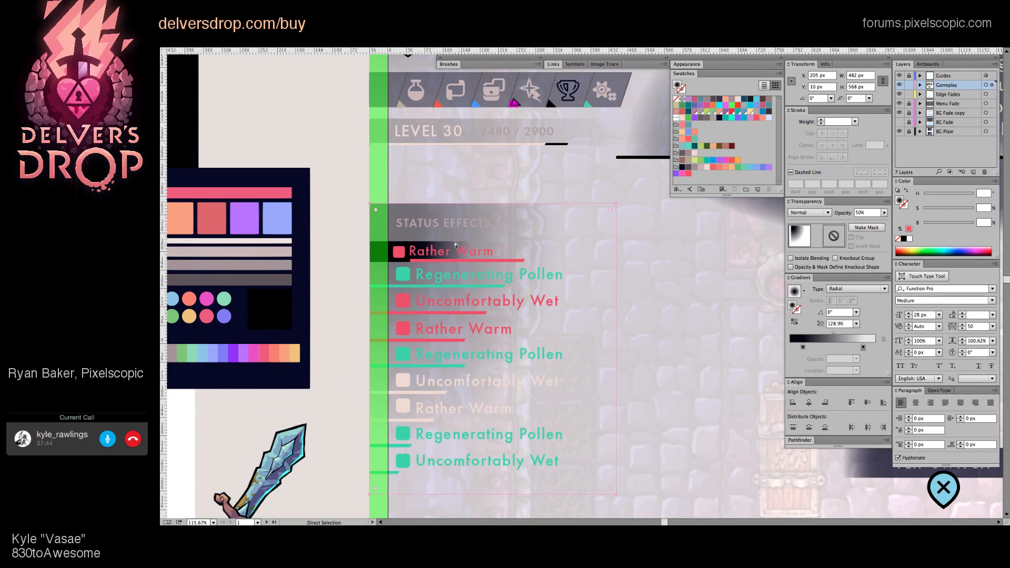
{"action": "scroll", "coordinate": [421, 238], "scroll_direction": "up", "scroll_amount": 3}
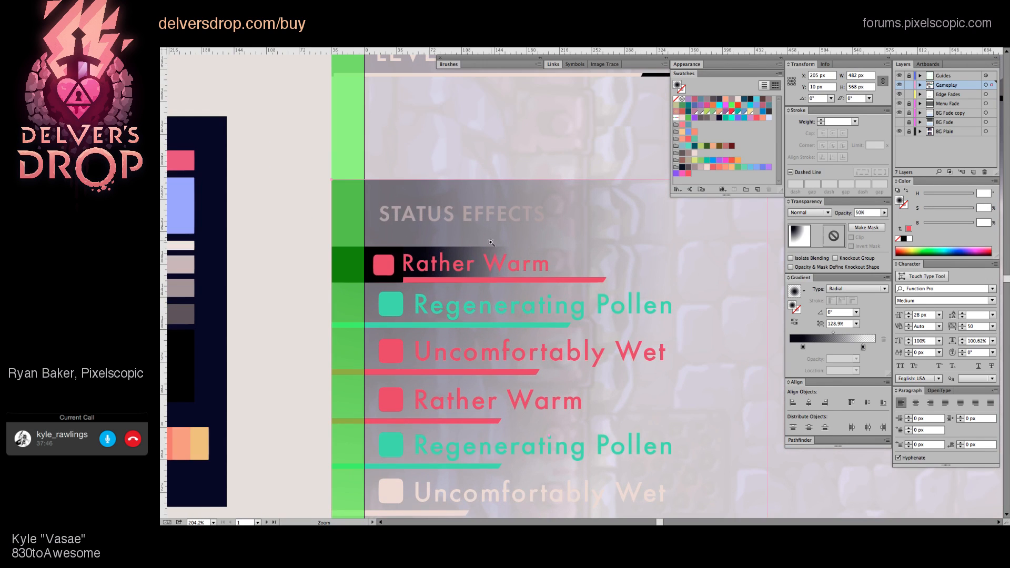
{"action": "left_click", "coordinate": [302, 263]}
{"action": "left_click", "coordinate": [417, 250]}
{"action": "left_click", "coordinate": [408, 253]}
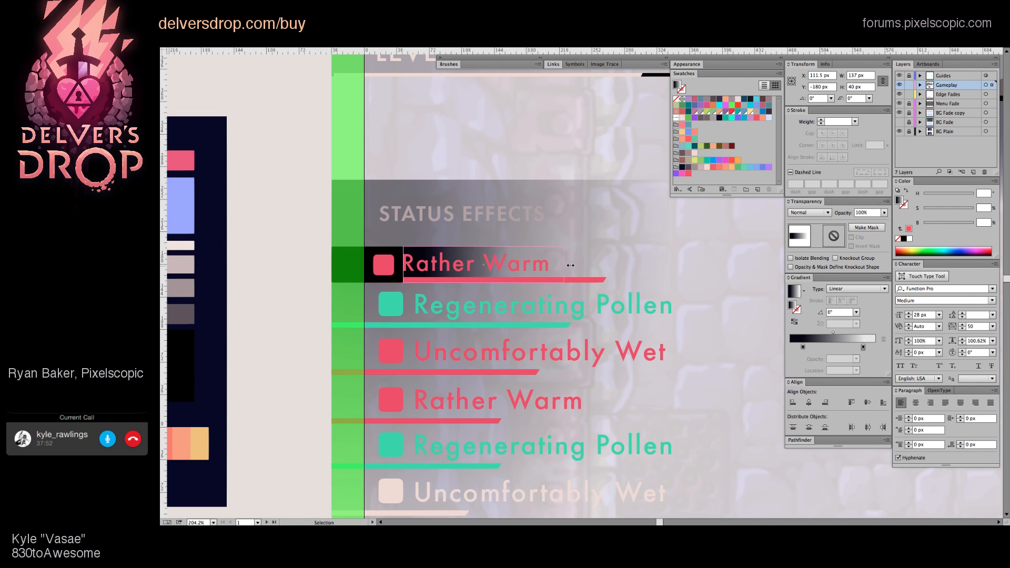
{"action": "left_click_drag", "start_coordinate": [578, 264], "coordinate": [530, 272]}
{"action": "key", "text": "space"}
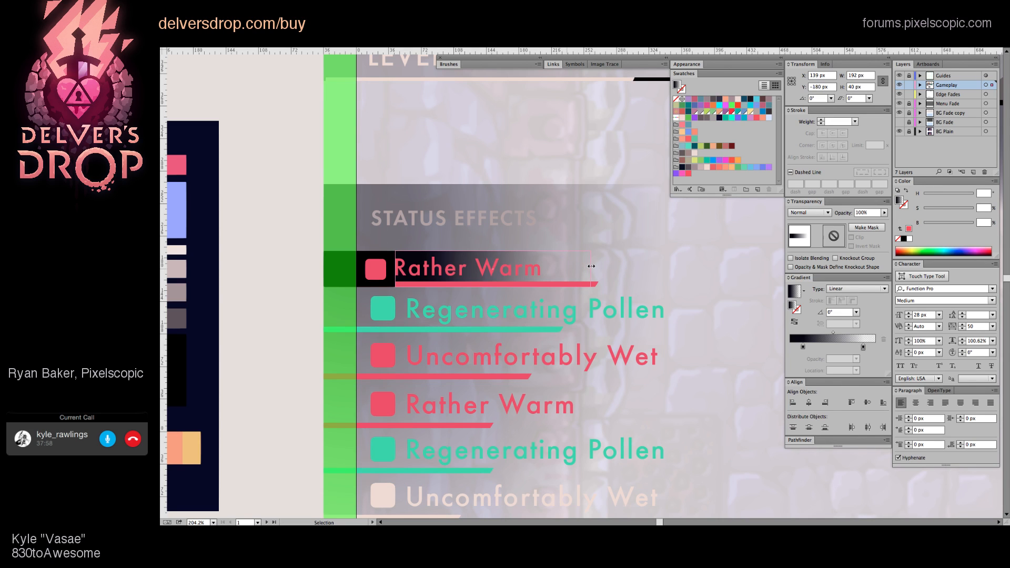
{"action": "left_click_drag", "start_coordinate": [592, 268], "coordinate": [592, 268]}
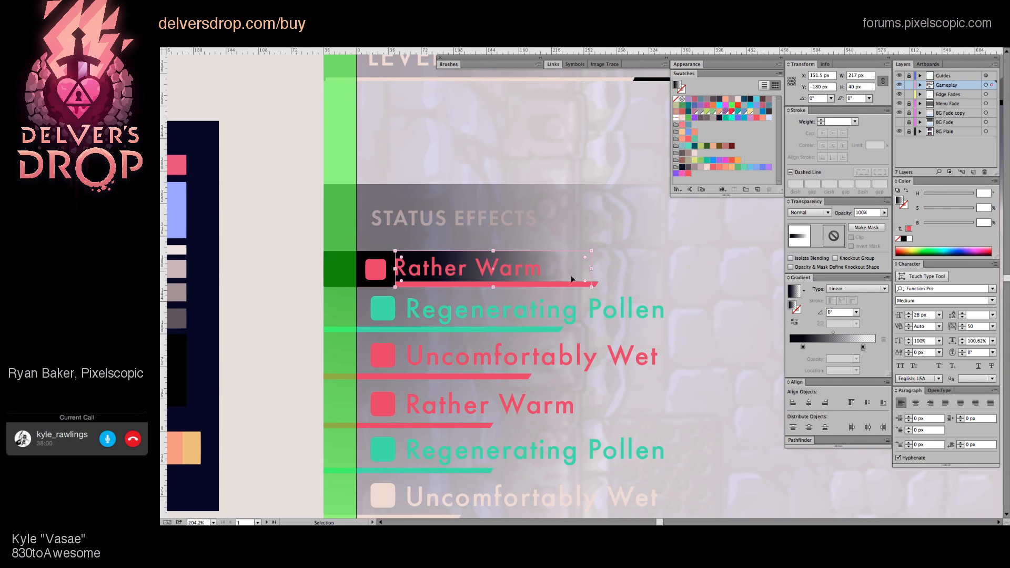
{"action": "left_click", "coordinate": [383, 232]}
Step: Shorten the first entry's duration bar from its left end so that it starts at the gradient block's left edge
{"action": "scroll", "coordinate": [383, 232], "scroll_direction": "up", "scroll_amount": 2}
{"action": "scroll", "coordinate": [383, 232], "scroll_direction": "left", "scroll_amount": 1}
{"action": "key", "text": "a"}
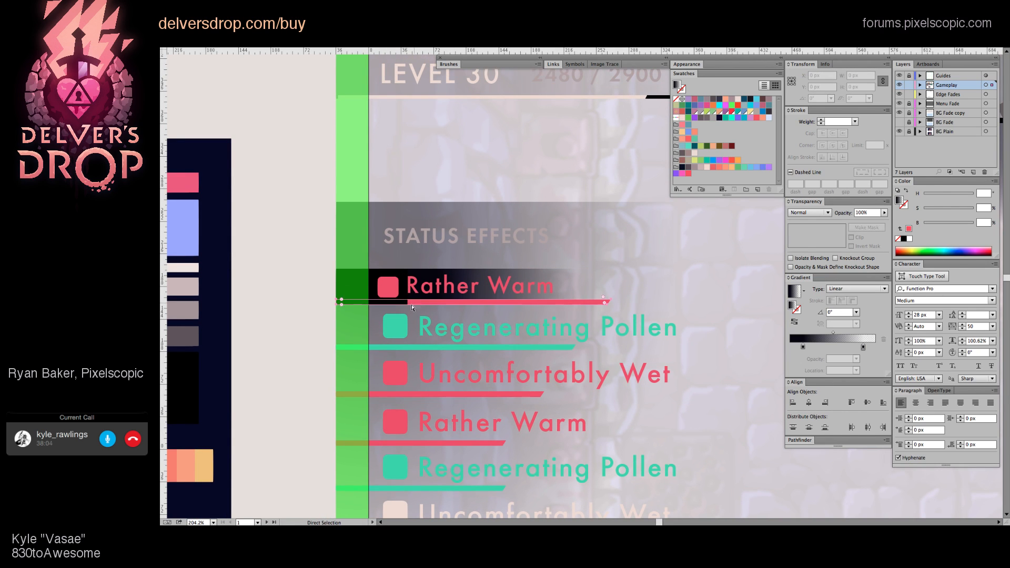
{"action": "left_click", "coordinate": [339, 303]}
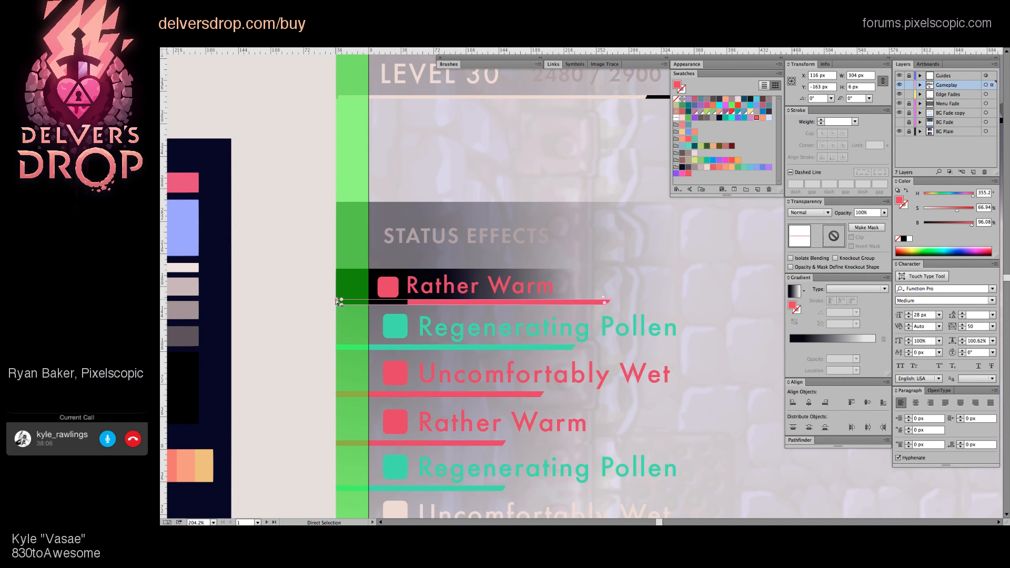
{"action": "left_click", "coordinate": [339, 310]}
{"action": "left_click_drag", "start_coordinate": [436, 308], "coordinate": [411, 316]}
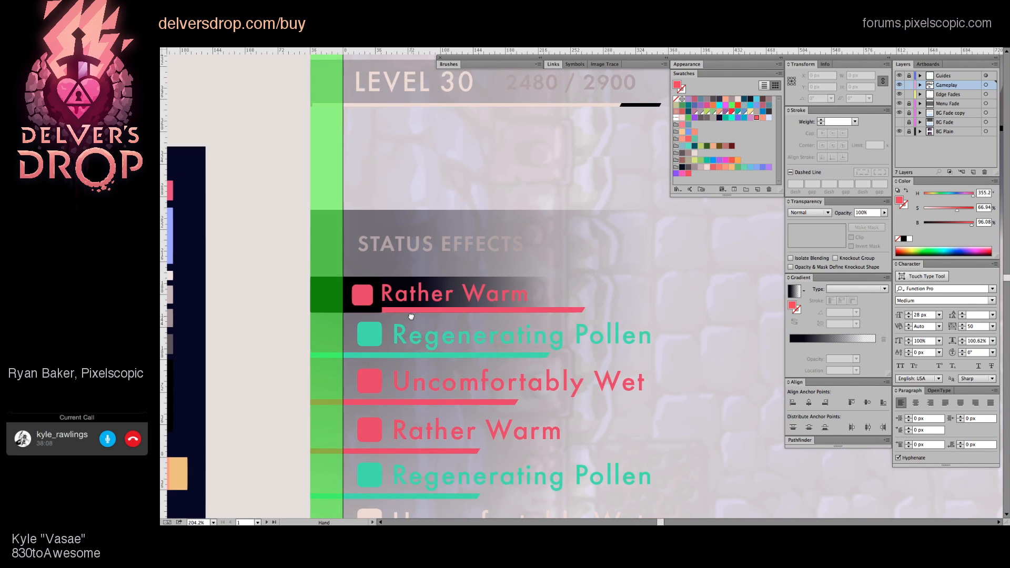
Step: Examine the restyled first status effects entry up close and in relation to the rest of the HUD
{"action": "scroll", "coordinate": [416, 311], "scroll_direction": "down", "scroll_amount": 5}
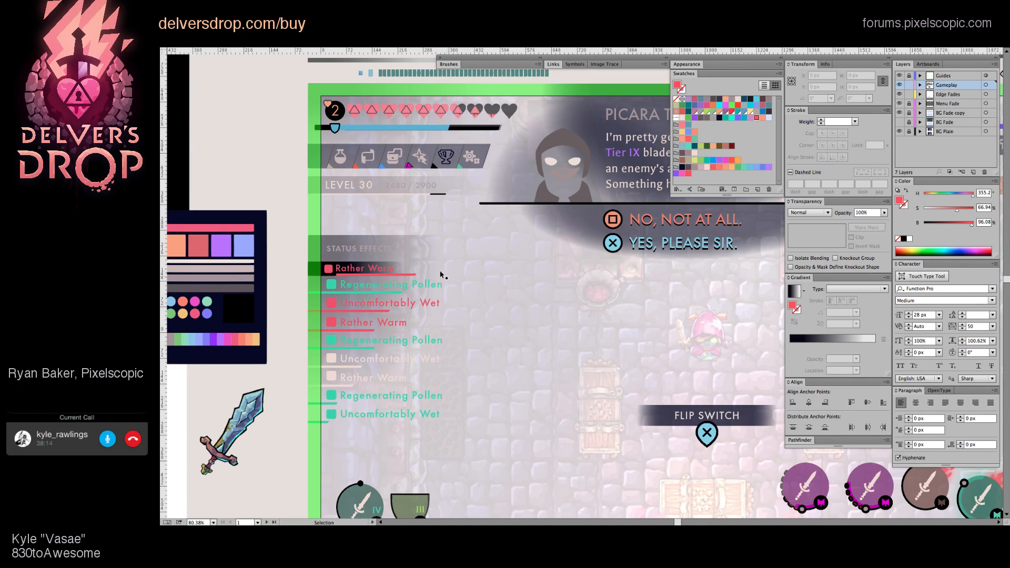
{"action": "scroll", "coordinate": [354, 260], "scroll_direction": "up", "scroll_amount": 3}
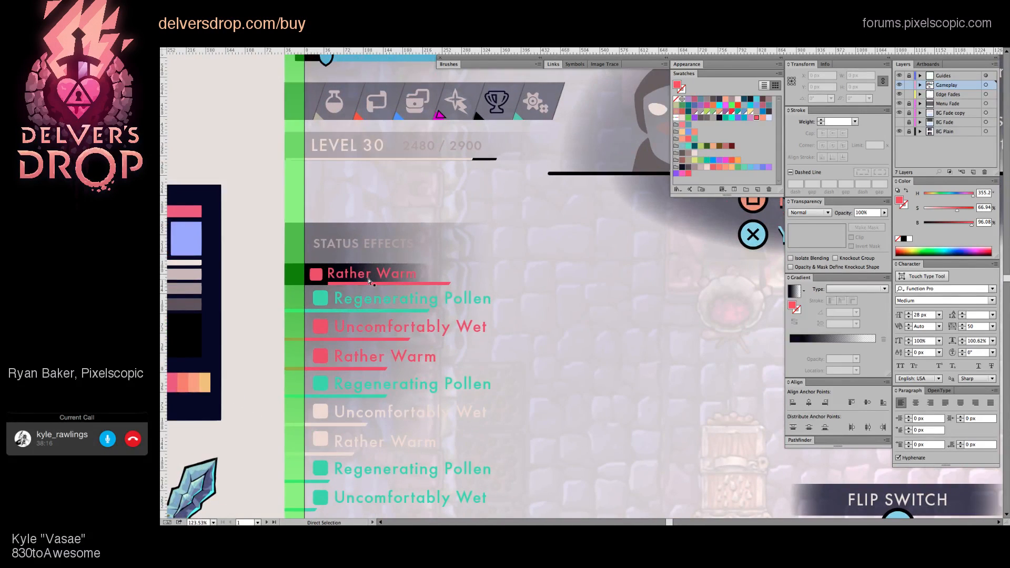
{"action": "left_click", "coordinate": [369, 281]}
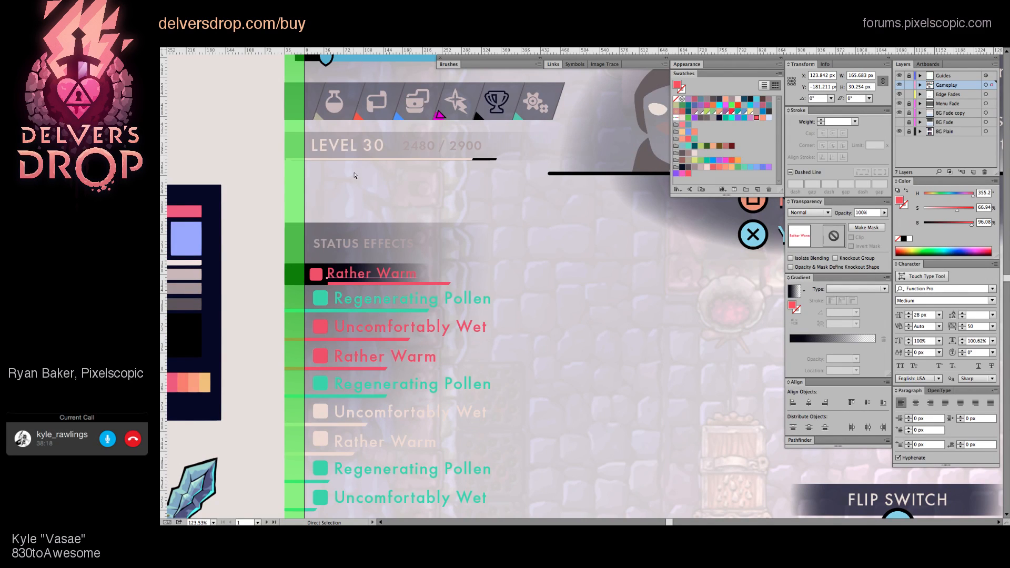
{"action": "key", "text": "z"}
{"action": "left_click", "coordinate": [227, 250]}
{"action": "left_click", "coordinate": [641, 299]}
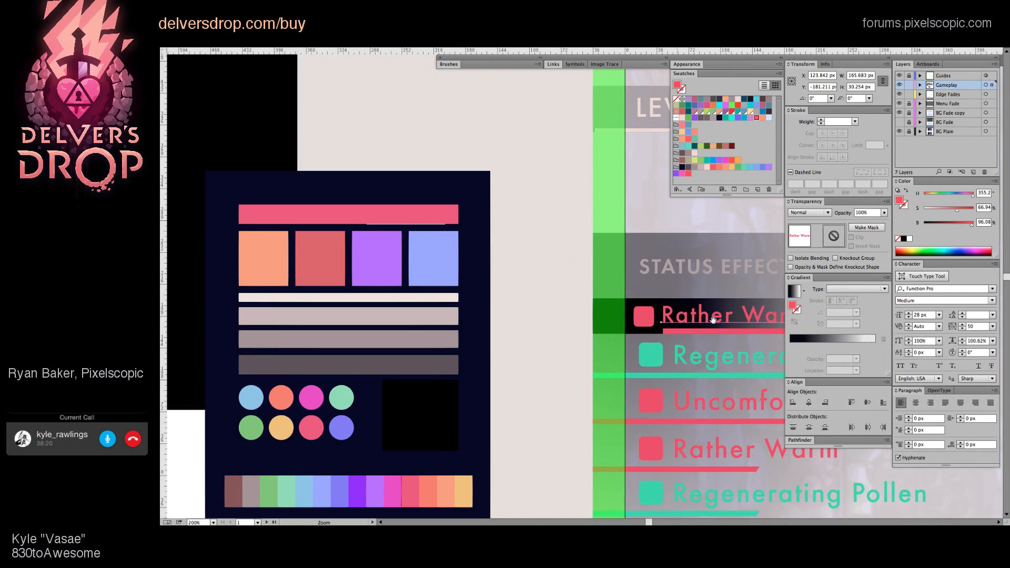
{"action": "scroll", "coordinate": [526, 290], "scroll_direction": "right", "scroll_amount": 5}
{"action": "left_click", "coordinate": [319, 321]}
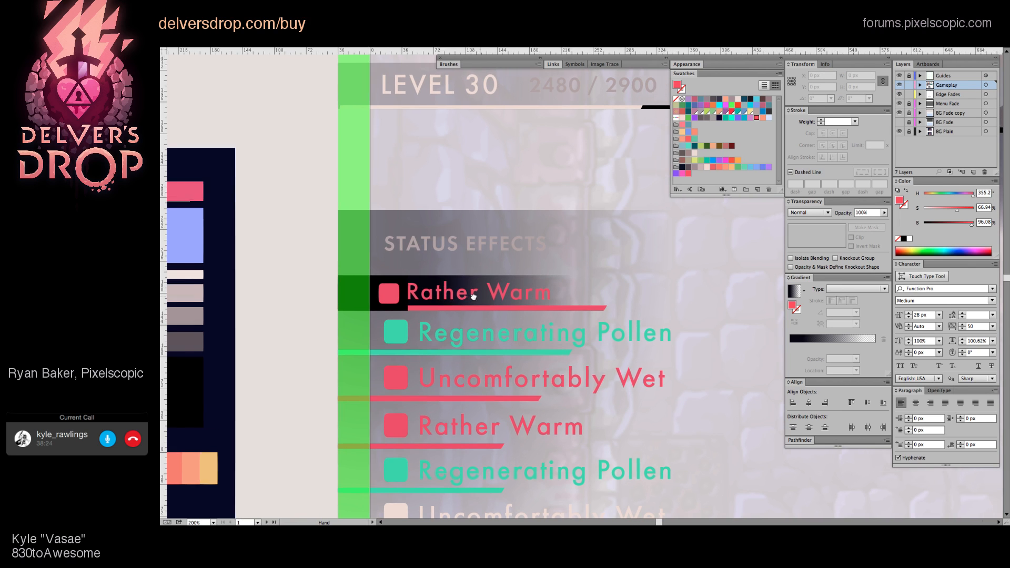
{"action": "scroll", "coordinate": [492, 299], "scroll_direction": "right", "scroll_amount": 2}
{"action": "scroll", "coordinate": [420, 288], "scroll_direction": "up", "scroll_amount": 3}
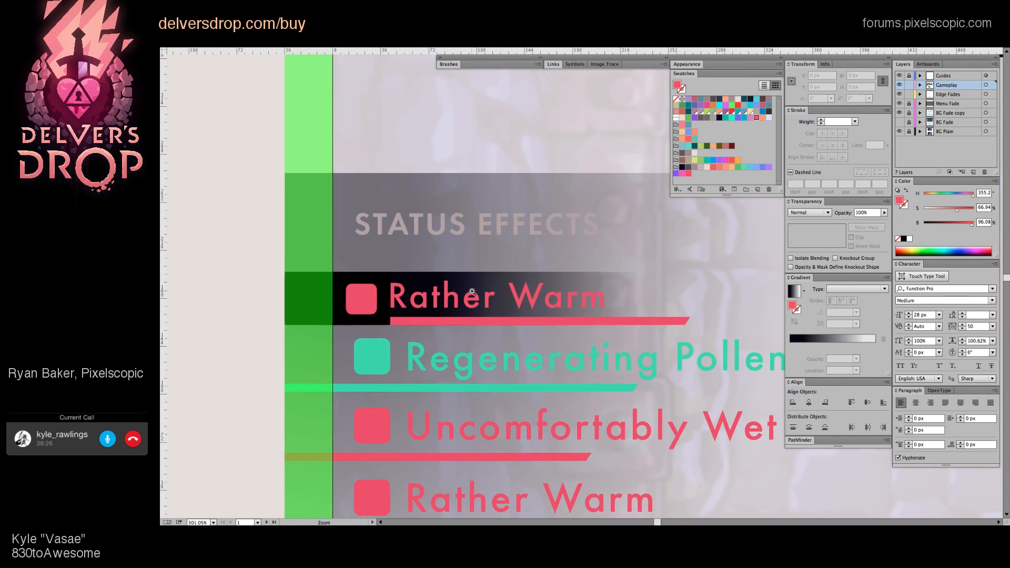
{"action": "scroll", "coordinate": [420, 288], "scroll_direction": "down", "scroll_amount": 4}
{"action": "scroll", "coordinate": [420, 288], "scroll_direction": "up", "scroll_amount": 5}
{"action": "scroll", "coordinate": [392, 319], "scroll_direction": "down", "scroll_amount": 8}
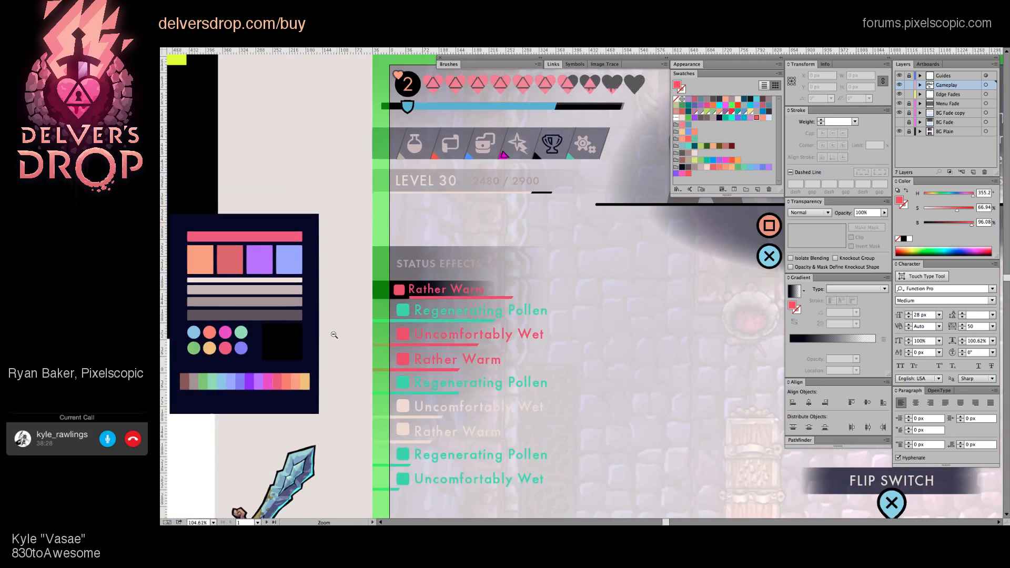
{"action": "scroll", "coordinate": [402, 321], "scroll_direction": "right", "scroll_amount": 2}
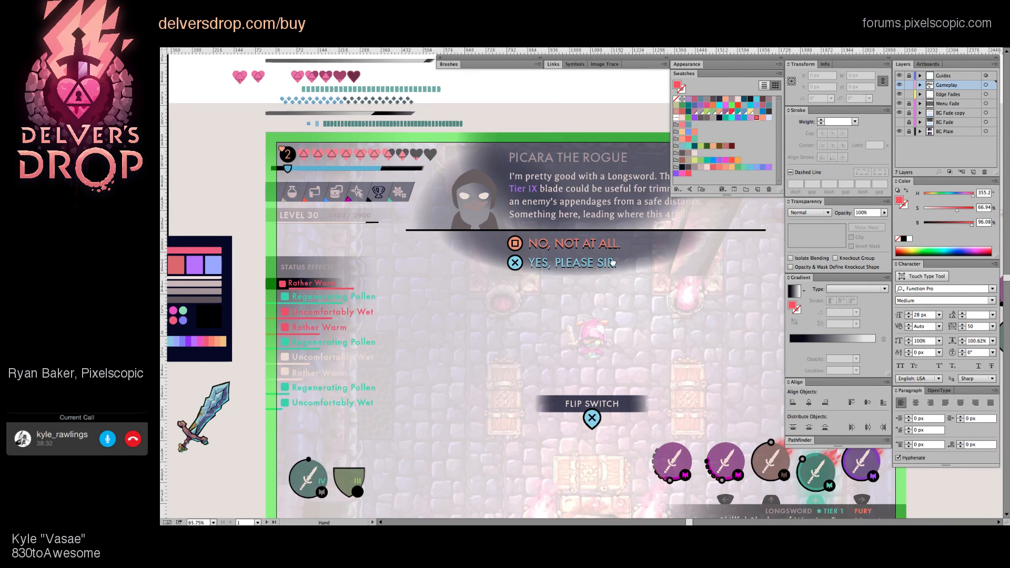
{"action": "scroll", "coordinate": [600, 263], "scroll_direction": "right", "scroll_amount": 2}
{"action": "scroll", "coordinate": [600, 263], "scroll_direction": "up", "scroll_amount": 1}
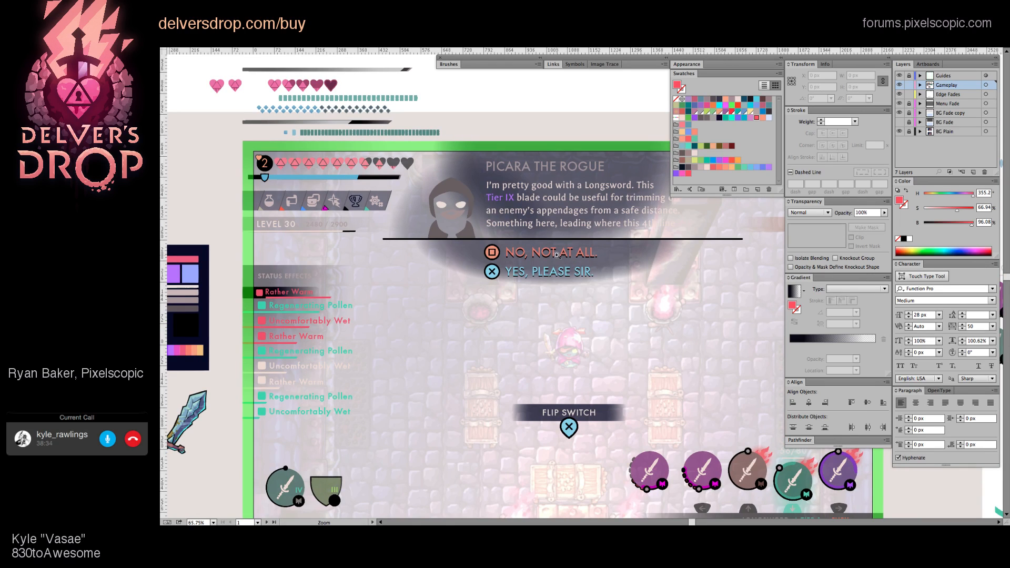
{"action": "scroll", "coordinate": [566, 262], "scroll_direction": "right", "scroll_amount": 4}
{"action": "scroll", "coordinate": [565, 262], "scroll_direction": "up", "scroll_amount": 2}
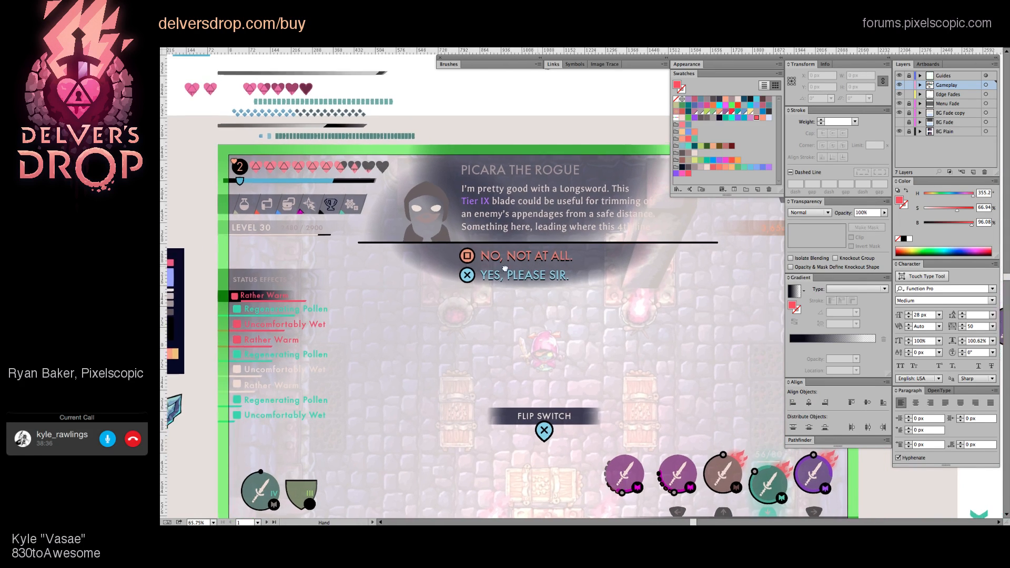
{"action": "scroll", "coordinate": [576, 279], "scroll_direction": "up", "scroll_amount": 1}
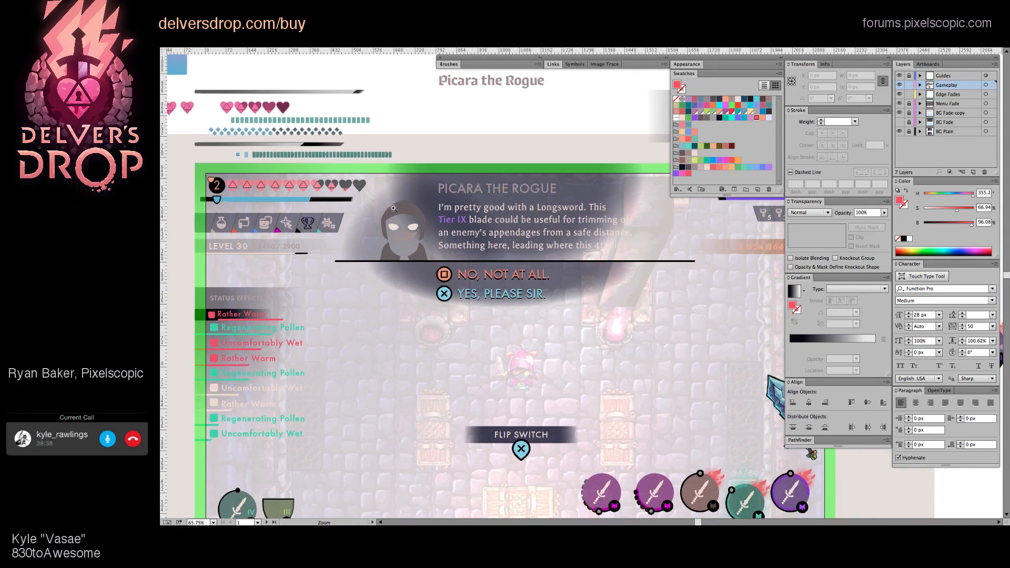
Step: Delete the radial gradient shadow with 33% opacity around the dialog portrait and clear the selection
{"action": "left_click", "coordinate": [377, 209]}
{"action": "key", "text": "Delete"}
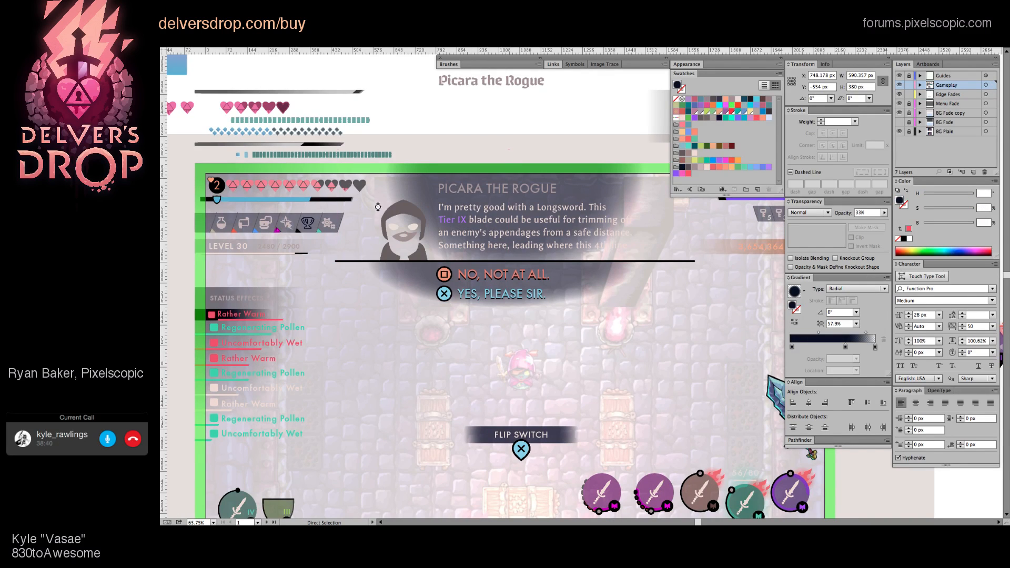
{"action": "scroll", "coordinate": [403, 220], "scroll_direction": "up", "scroll_amount": 2}
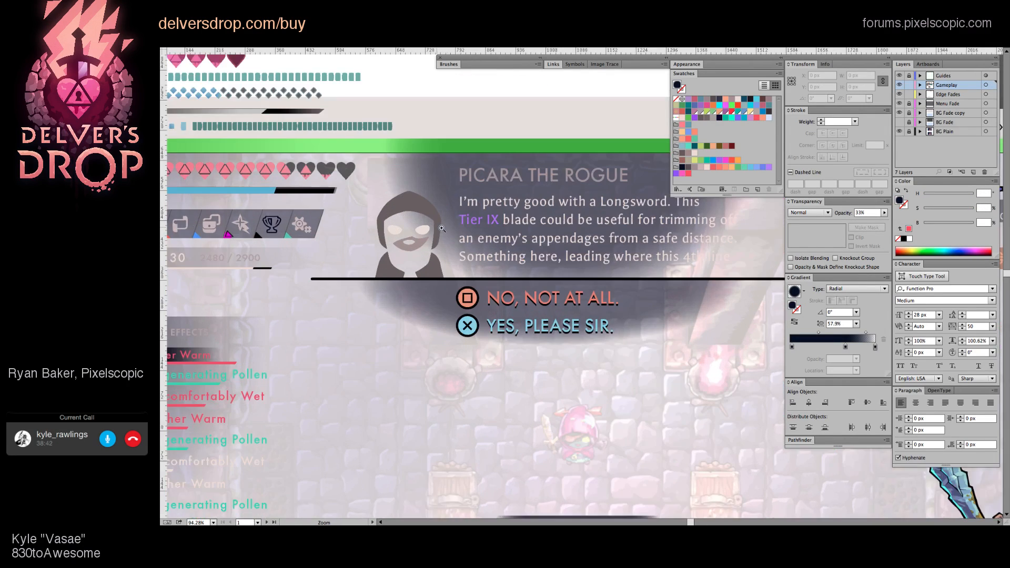
{"action": "left_click", "coordinate": [426, 216]}
{"action": "scroll", "coordinate": [497, 276], "scroll_direction": "down", "scroll_amount": 2}
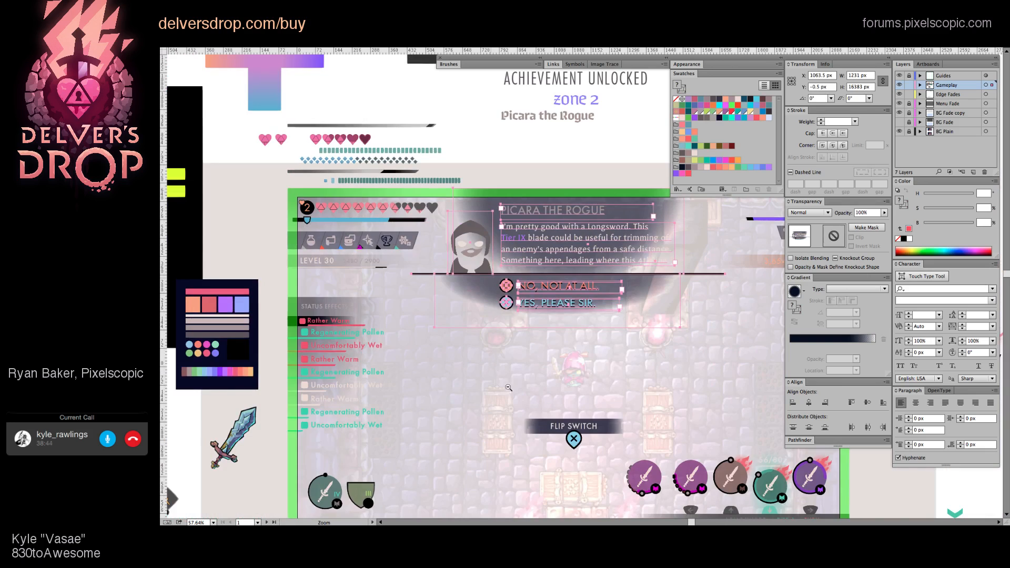
{"action": "left_click", "coordinate": [630, 346]}
{"action": "left_click_drag", "start_coordinate": [630, 346], "coordinate": [554, 346]}
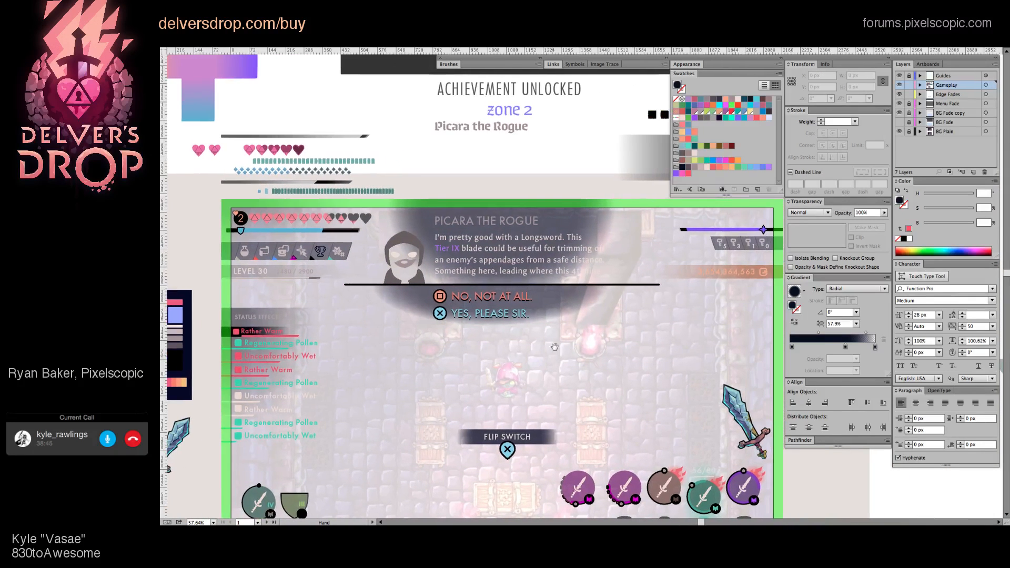
Step: Adjust the dialog backdrop's radial gradient: middle stop at 61.33% location and 80% opacity, first stop at 16.73% location; deselect it
{"action": "left_click", "coordinate": [588, 228]}
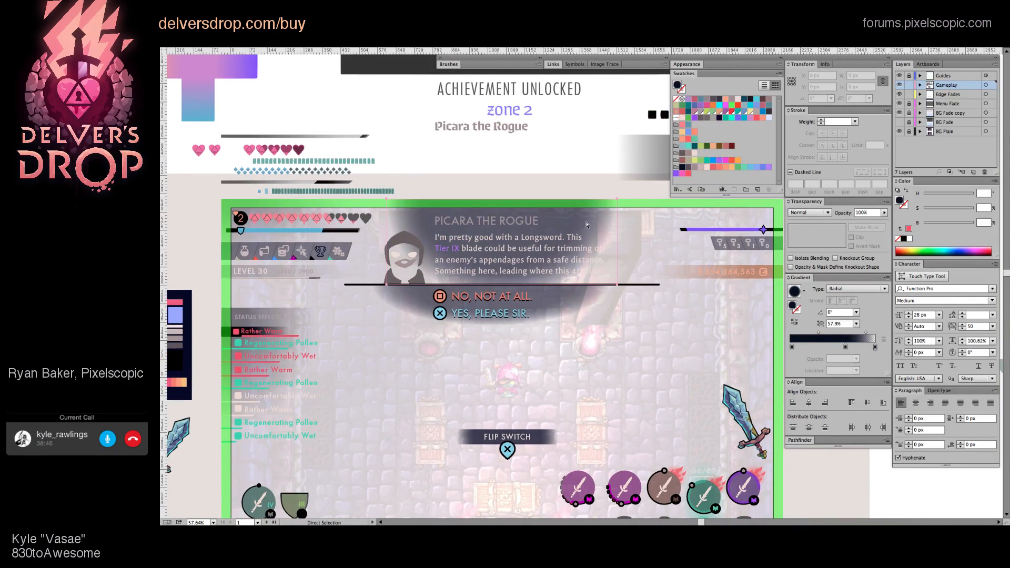
{"action": "left_click", "coordinate": [845, 347]}
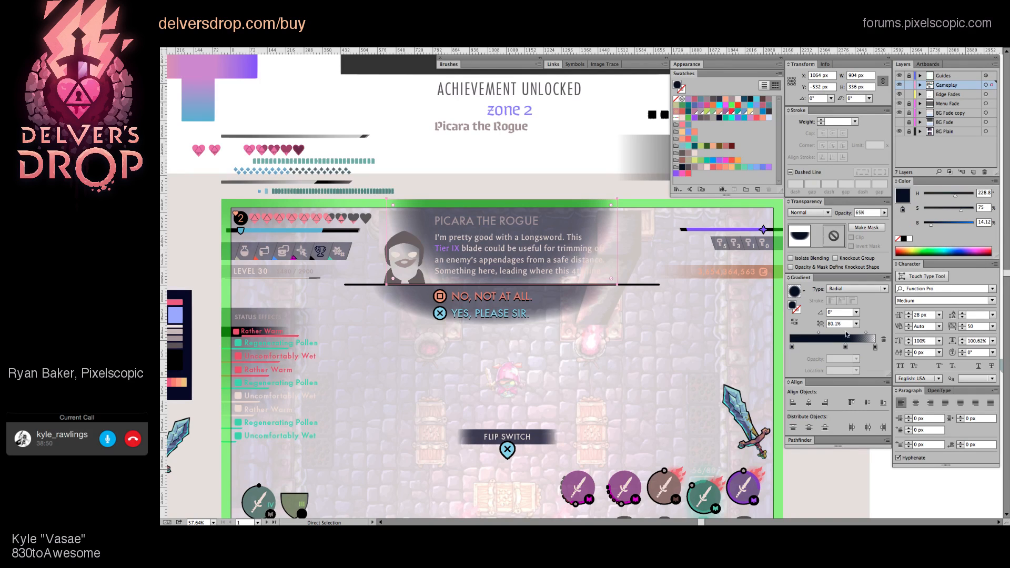
{"action": "left_click_drag", "start_coordinate": [846, 347], "coordinate": [843, 348]}
{"action": "left_click", "coordinate": [833, 360]}
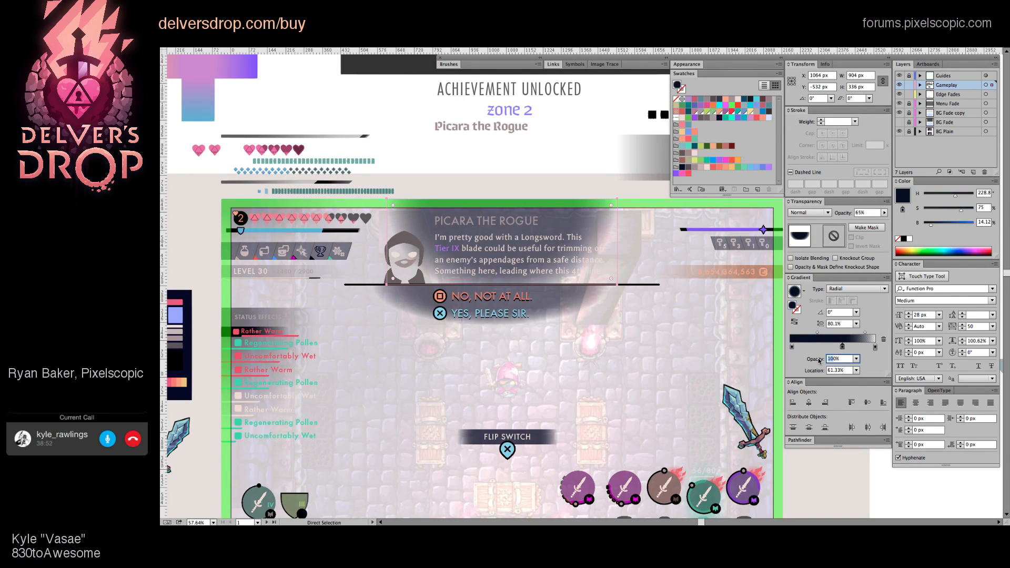
{"action": "key", "text": "Return"}
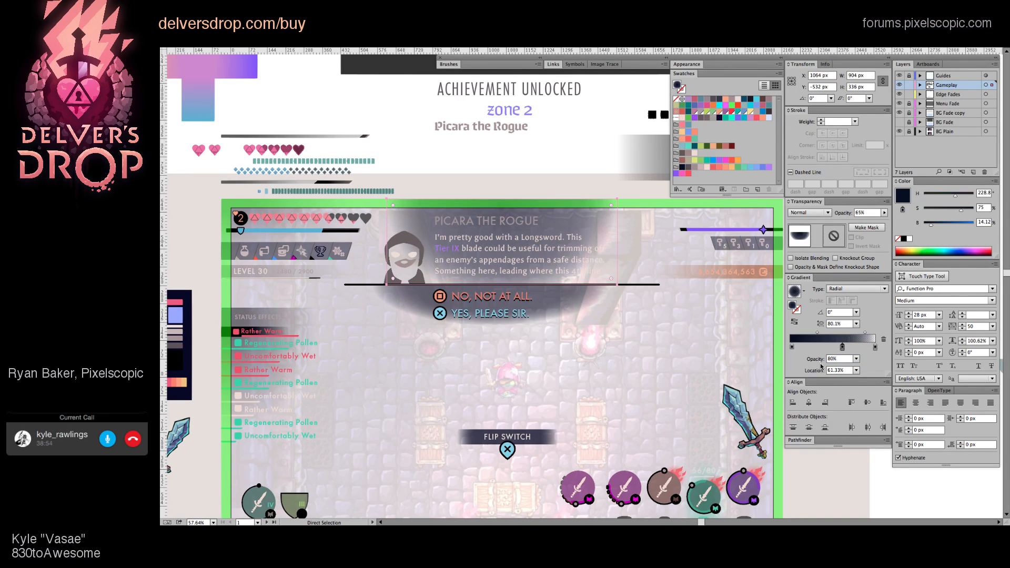
{"action": "left_click_drag", "start_coordinate": [797, 347], "coordinate": [804, 347]}
{"action": "key", "text": "super+shift+a"}
Step: Extend the first status entry's gradient block and black block upward to a height of 46 px
{"action": "scroll", "coordinate": [575, 298], "scroll_direction": "left", "scroll_amount": 3}
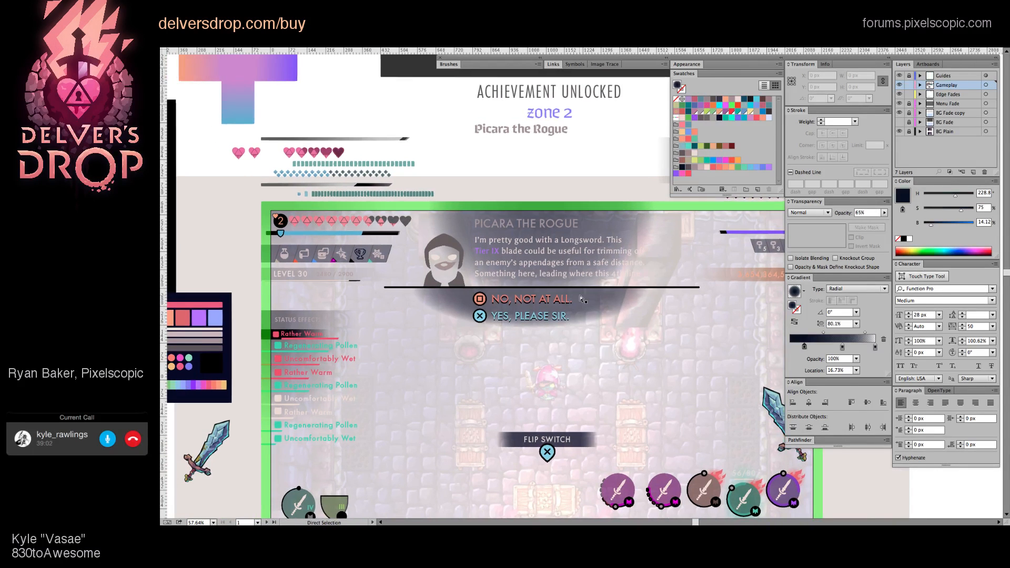
{"action": "scroll", "coordinate": [537, 327], "scroll_direction": "down", "scroll_amount": 2}
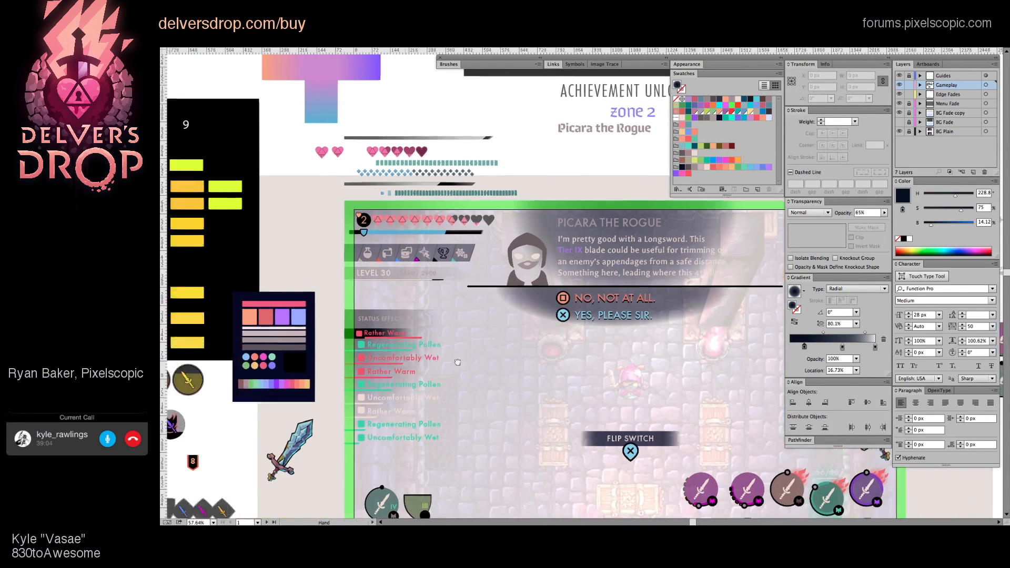
{"action": "scroll", "coordinate": [375, 333], "scroll_direction": "up", "scroll_amount": 2}
{"action": "scroll", "coordinate": [375, 333], "scroll_direction": "up", "scroll_amount": 5}
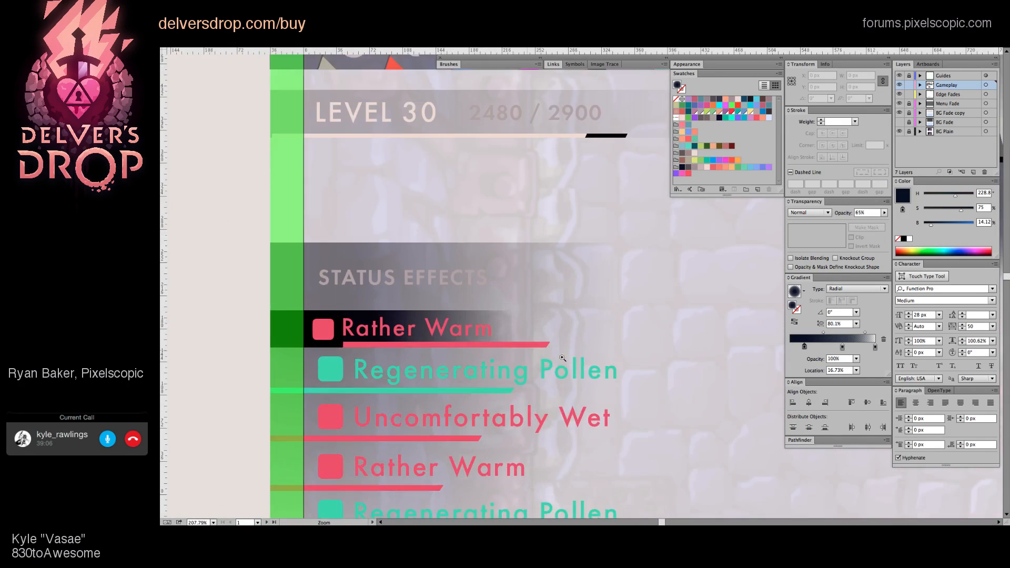
{"action": "left_click", "coordinate": [439, 315]}
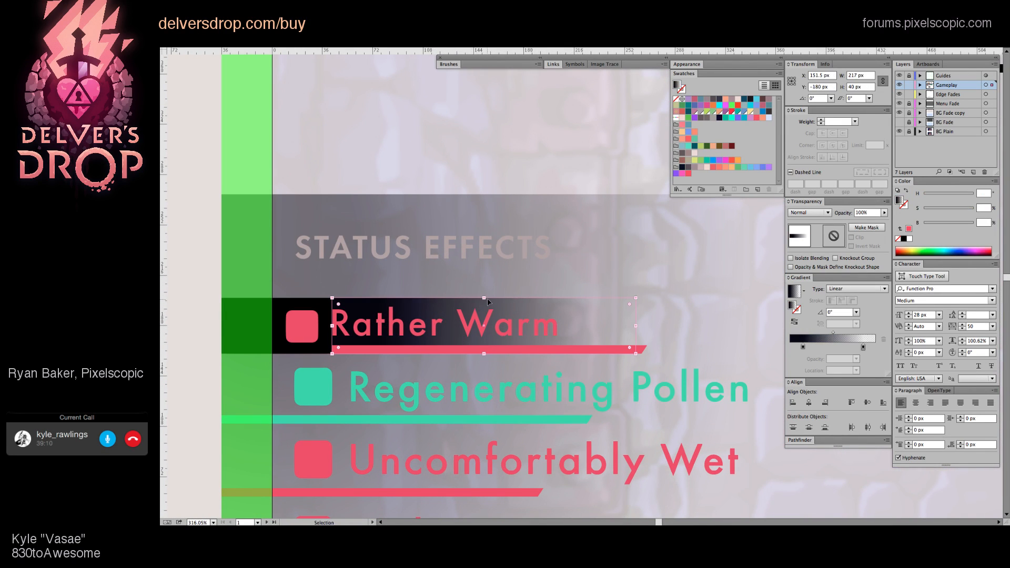
{"action": "left_click_drag", "start_coordinate": [486, 298], "coordinate": [489, 289]}
{"action": "left_click", "coordinate": [280, 300]}
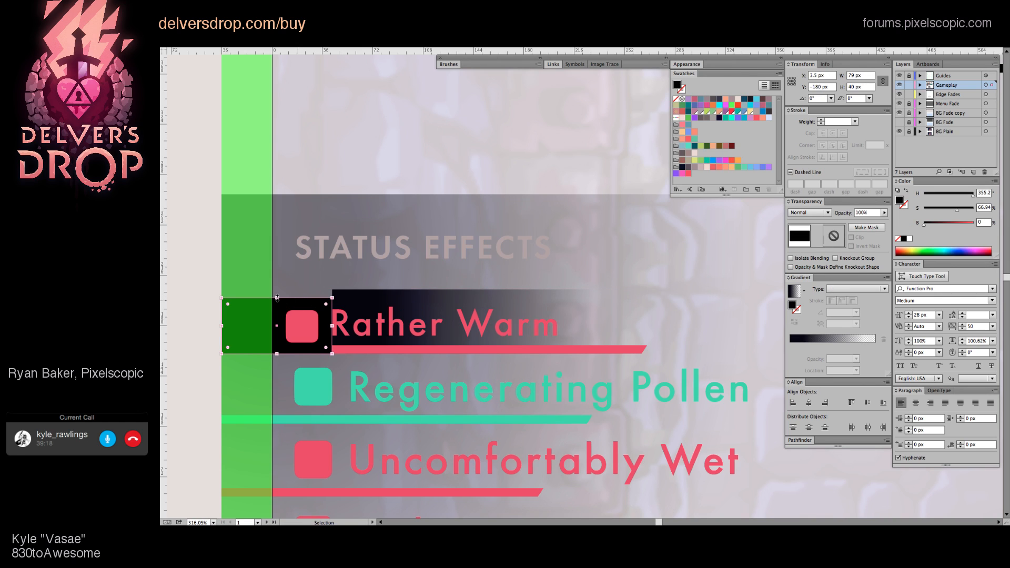
{"action": "left_click_drag", "start_coordinate": [277, 298], "coordinate": [277, 290]}
Step: Move the first entry's square marker up to Y -183.5 px within the taller black block
{"action": "key", "text": "a"}
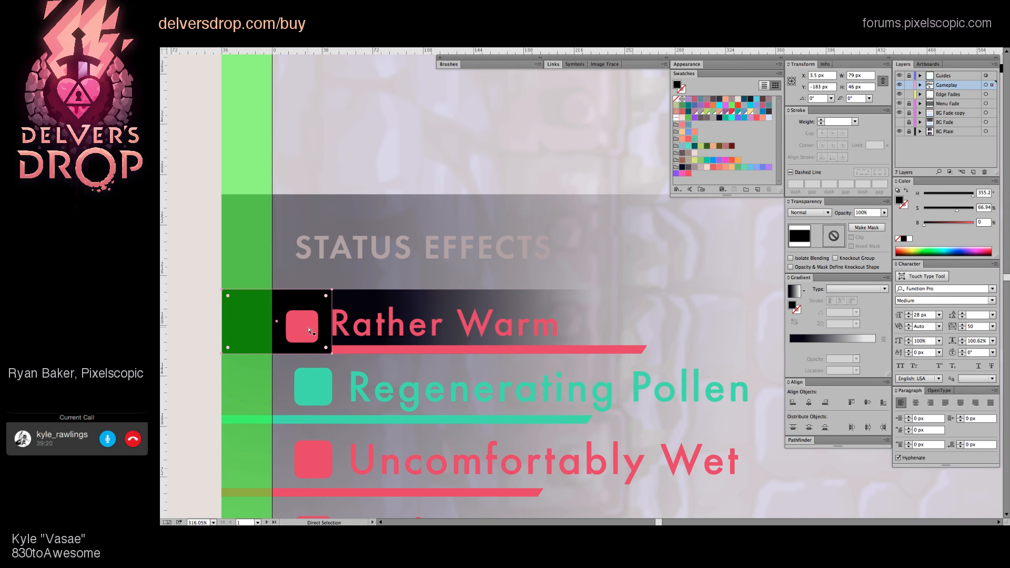
{"action": "left_click_drag", "start_coordinate": [309, 331], "coordinate": [312, 326]}
{"action": "key", "text": "Down"}
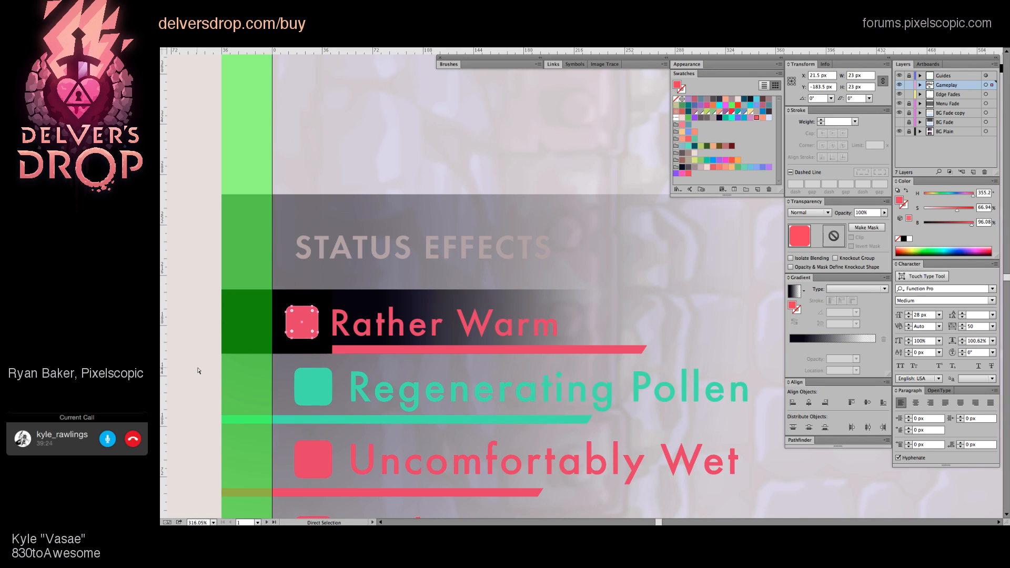
Step: Nudge the first entry's "Rather Warm" label 2 px up and 2 px to the right, and deselect it
{"action": "left_click", "coordinate": [376, 337]}
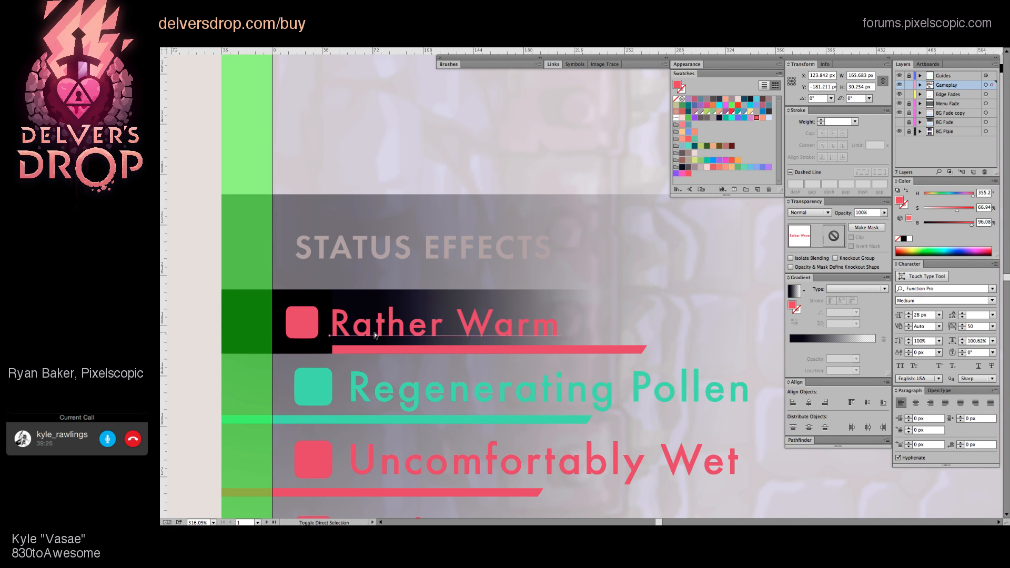
{"action": "key", "text": "Up"}
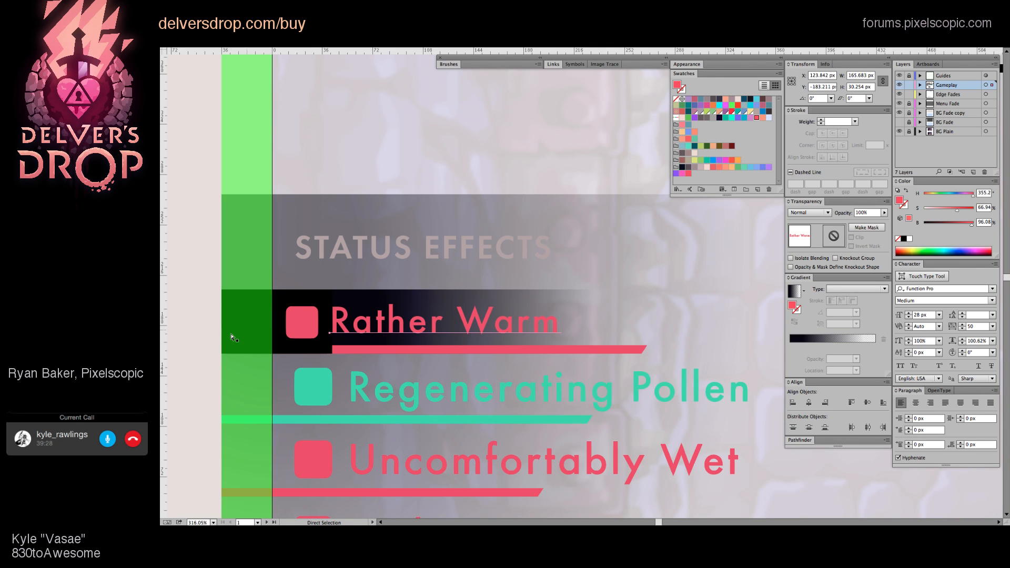
{"action": "left_click", "coordinate": [216, 374]}
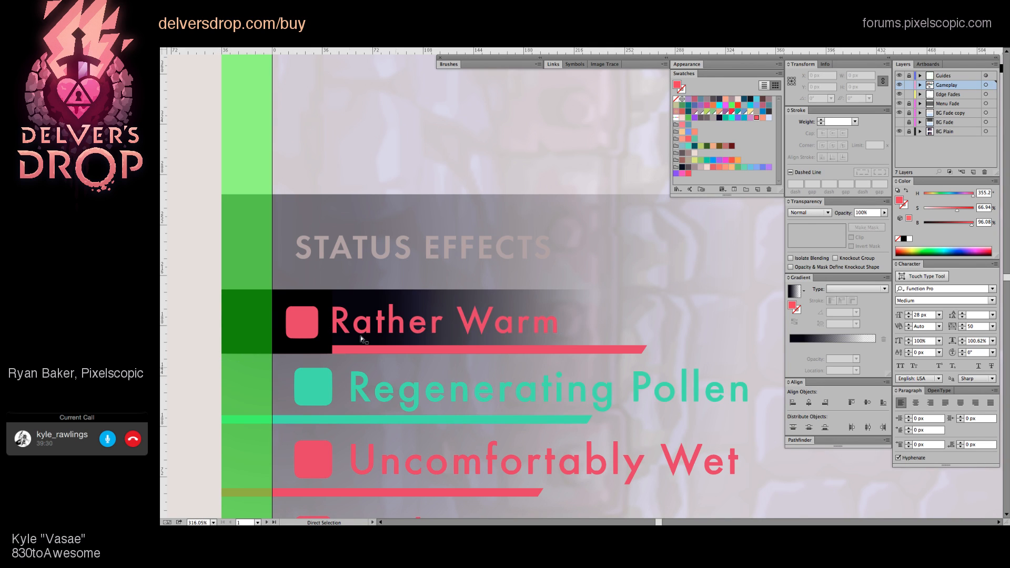
{"action": "left_click", "coordinate": [339, 317]}
{"action": "key", "text": "Right"}
{"action": "key", "text": "Right"}
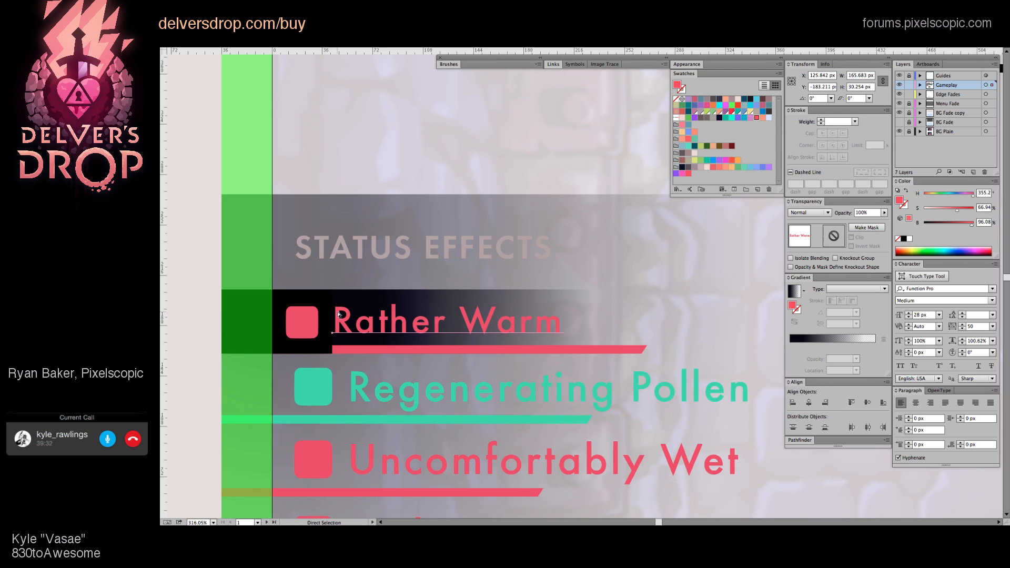
{"action": "left_click", "coordinate": [205, 309]}
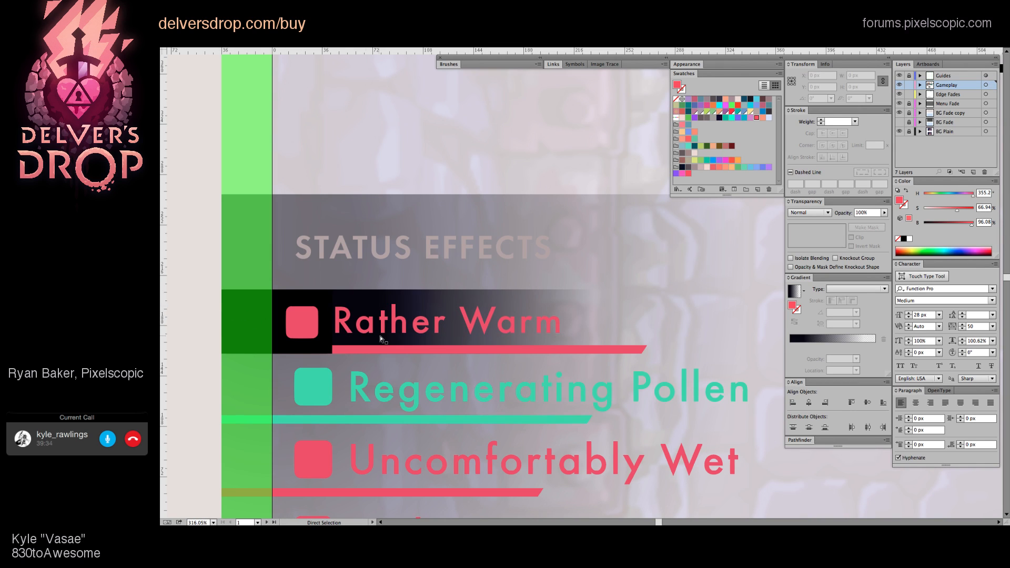
{"action": "scroll", "coordinate": [471, 363], "scroll_direction": "up", "scroll_amount": 1}
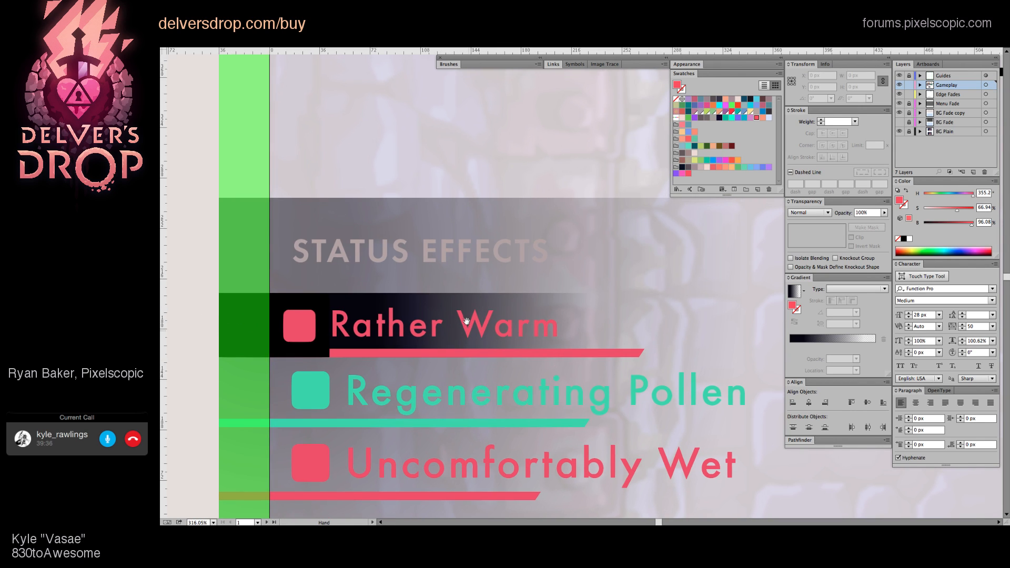
Step: Nudge the first status entry's square marker 2 px to the right, to X 23.5 px
{"action": "left_click", "coordinate": [405, 333]}
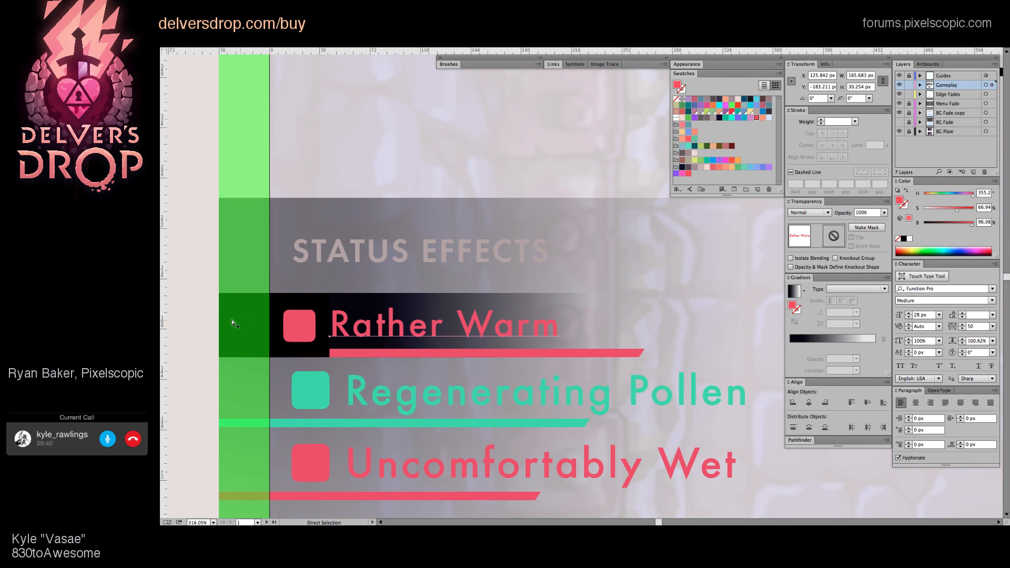
{"action": "key", "text": "z"}
{"action": "left_click", "coordinate": [388, 310]}
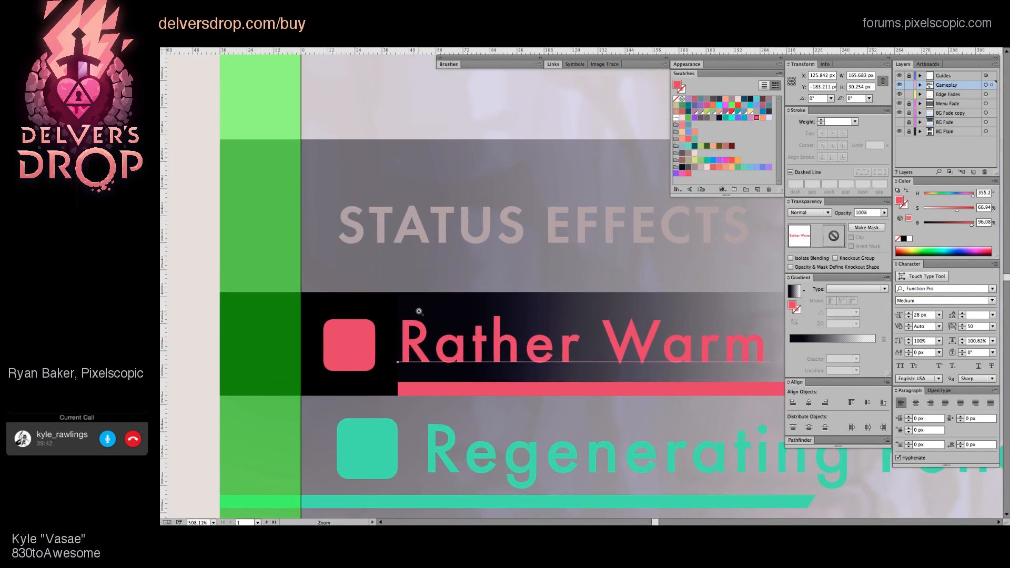
{"action": "left_click_drag", "start_coordinate": [419, 312], "coordinate": [397, 324]}
{"action": "left_click", "coordinate": [350, 344], "text": "super"}
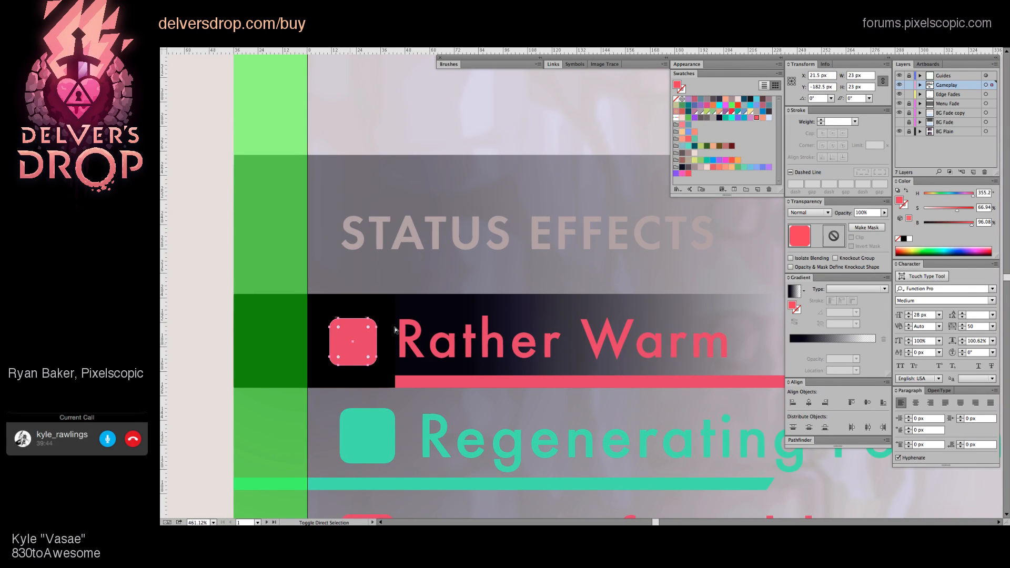
Step: Widen the first entry's black block to 82 px and shift its "Rather Warm" label 2 px to the right
{"action": "left_click", "coordinate": [389, 310]}
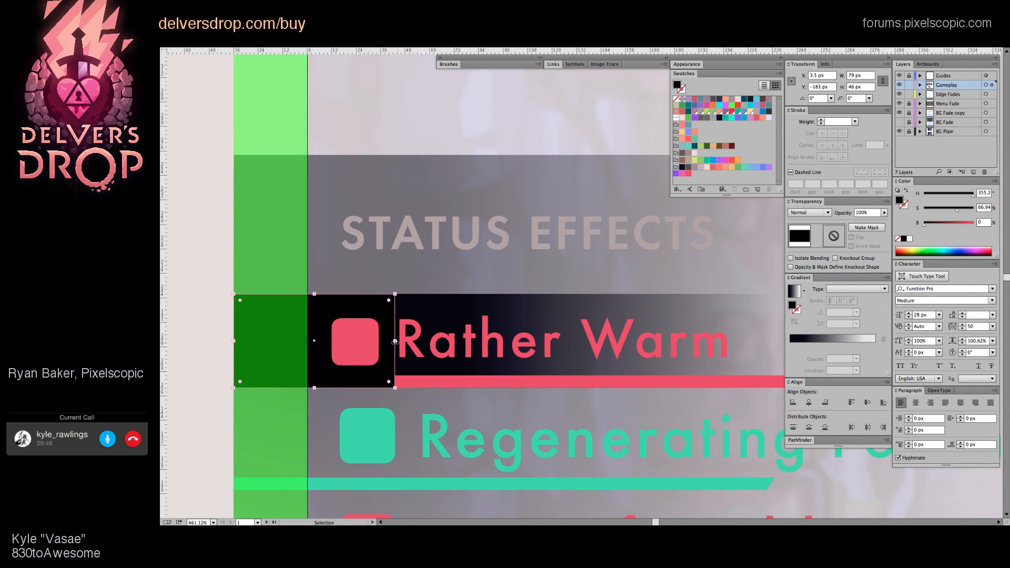
{"action": "left_click_drag", "start_coordinate": [394, 342], "coordinate": [401, 341]}
{"action": "left_click", "coordinate": [446, 352]}
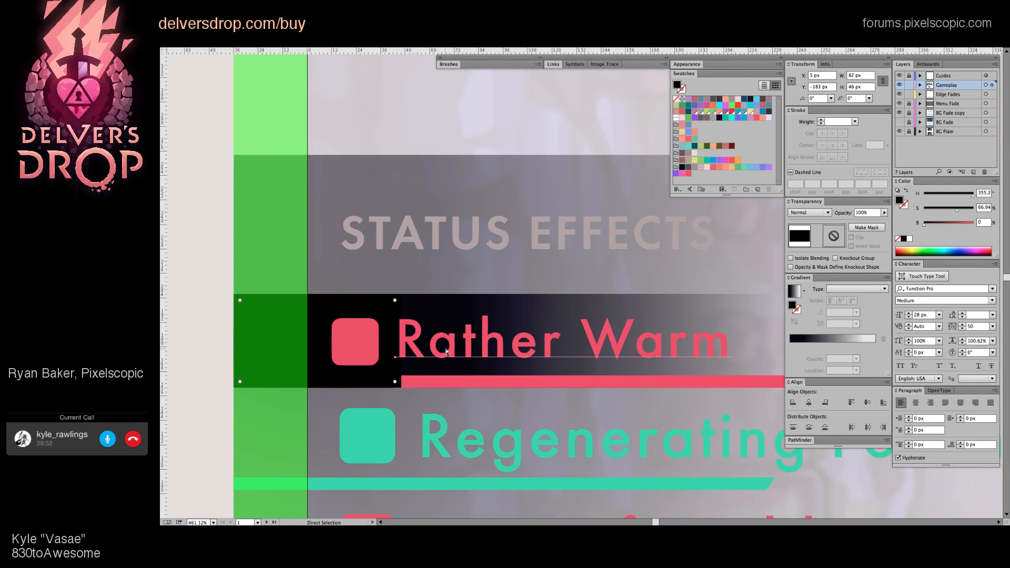
{"action": "left_click", "coordinate": [437, 386]}
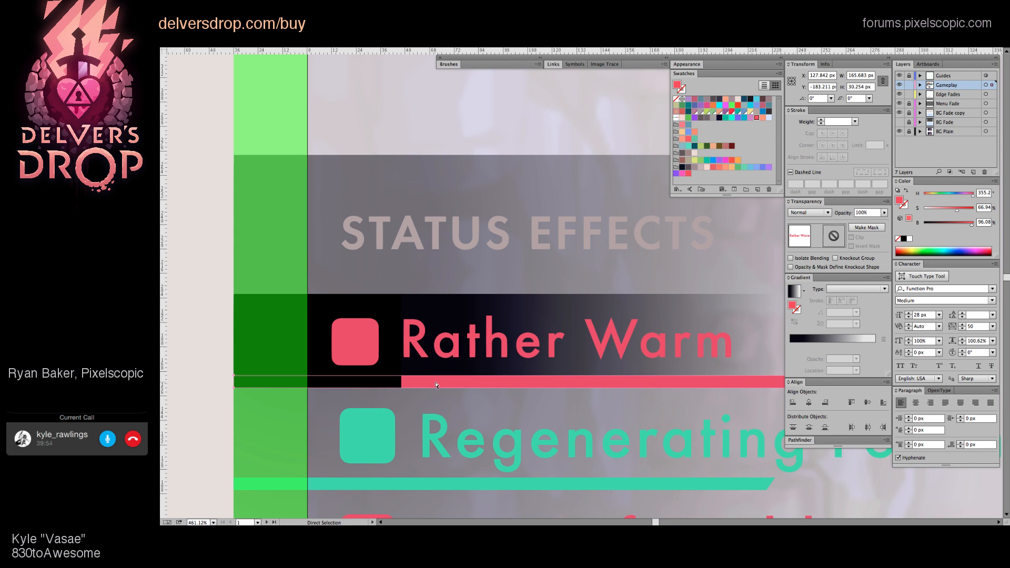
{"action": "scroll", "coordinate": [500, 376], "scroll_direction": "right", "scroll_amount": 3}
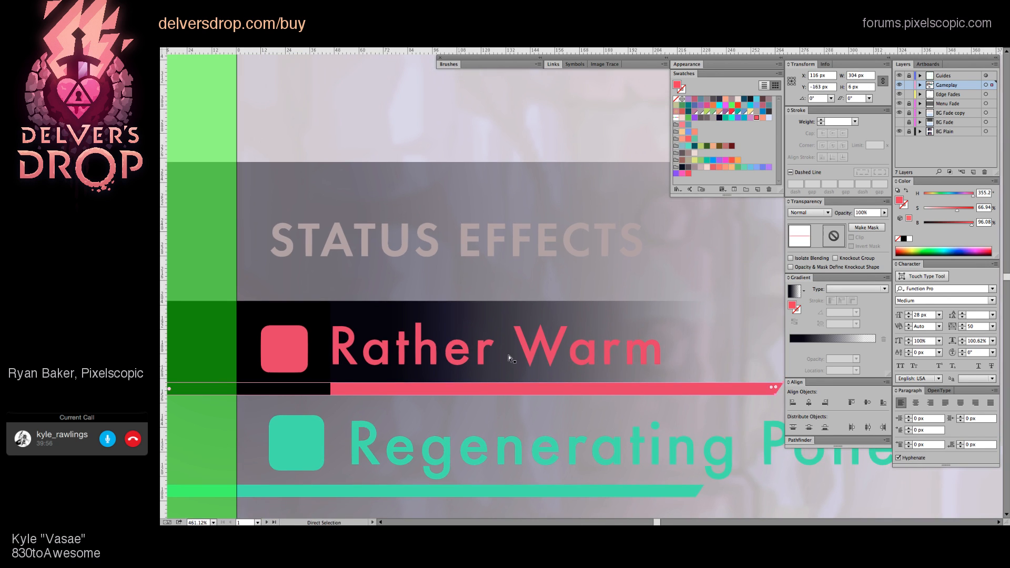
{"action": "scroll", "coordinate": [615, 335], "scroll_direction": "down", "scroll_amount": 2}
{"action": "left_click", "coordinate": [615, 335]}
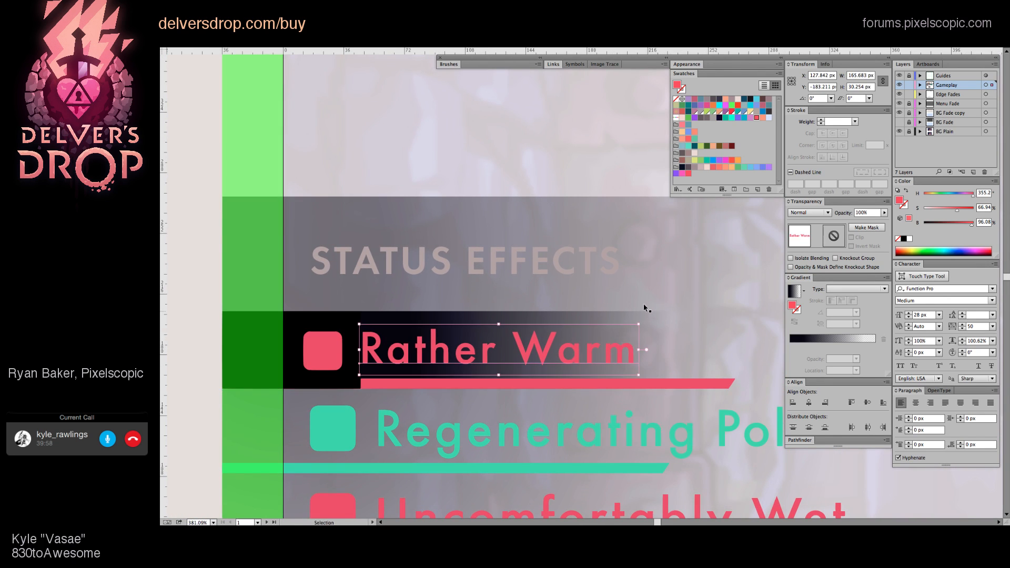
{"action": "left_click", "coordinate": [658, 317]}
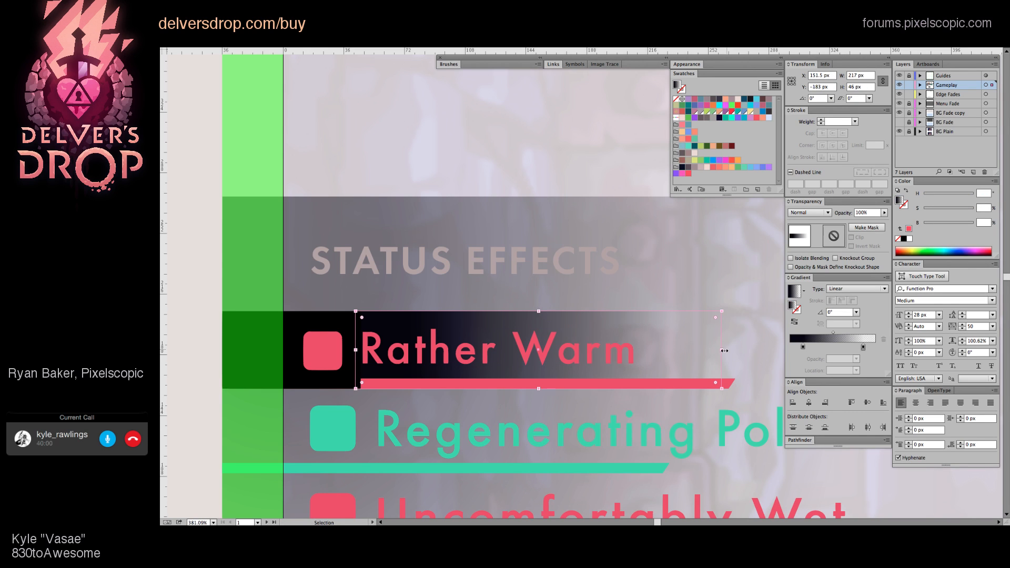
{"action": "left_click", "coordinate": [368, 153]}
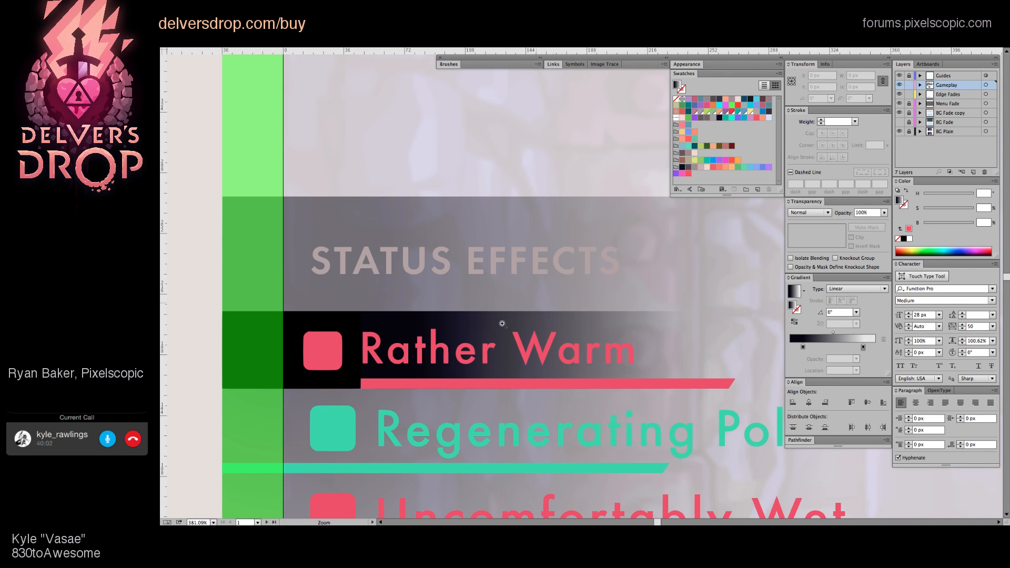
Step: Extend the right edge of the first entry's black block to make it 83 px wide, and clear the selection
{"action": "left_click", "coordinate": [538, 303], "text": "alt"}
{"action": "left_click", "coordinate": [399, 352]}
{"action": "scroll", "coordinate": [415, 342], "scroll_direction": "up", "scroll_amount": 3}
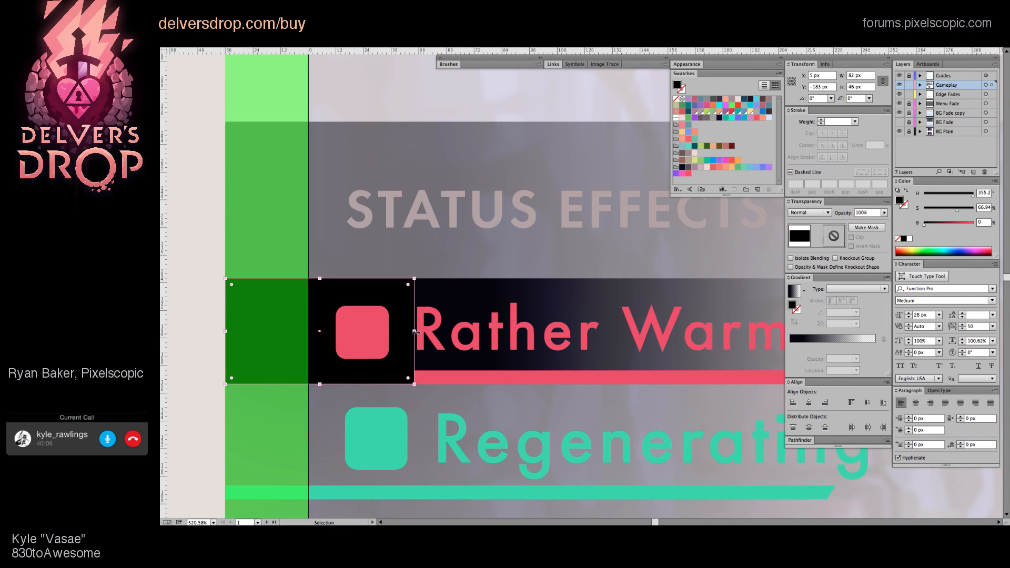
{"action": "left_click_drag", "start_coordinate": [415, 331], "coordinate": [431, 341]}
{"action": "key", "text": "a"}
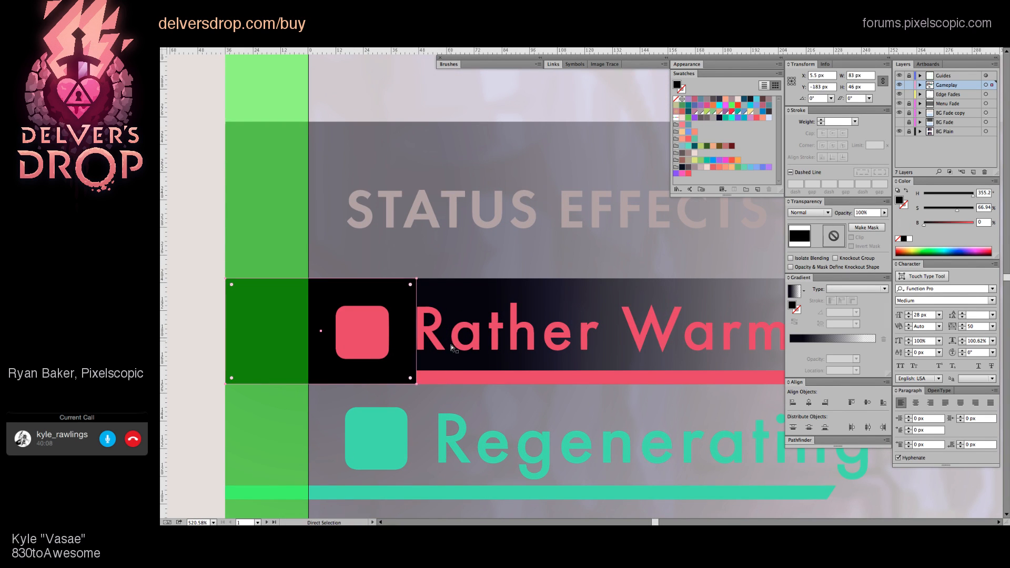
{"action": "left_click", "coordinate": [443, 339]}
{"action": "left_click", "coordinate": [460, 403]}
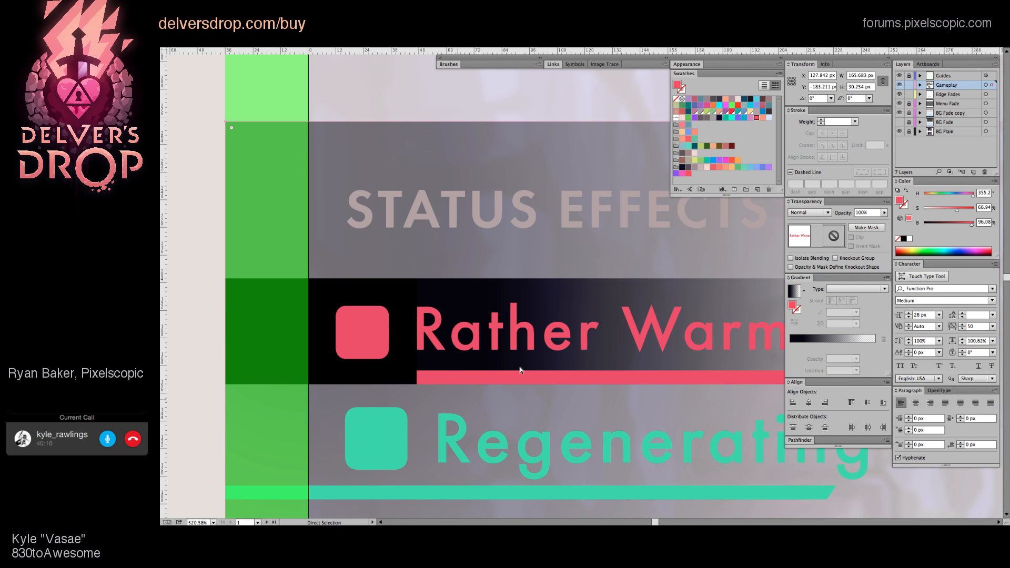
{"action": "scroll", "coordinate": [532, 356], "scroll_direction": "down", "scroll_amount": 5}
{"action": "left_click_drag", "start_coordinate": [533, 356], "coordinate": [451, 360]}
{"action": "left_click", "coordinate": [348, 346]}
Step: Isolate the status effects group and enlarge the first entry's square marker to match the 27 px teal marker below it
{"action": "scroll", "coordinate": [543, 342], "scroll_direction": "down", "scroll_amount": 1}
{"action": "scroll", "coordinate": [544, 342], "scroll_direction": "down", "scroll_amount": 2}
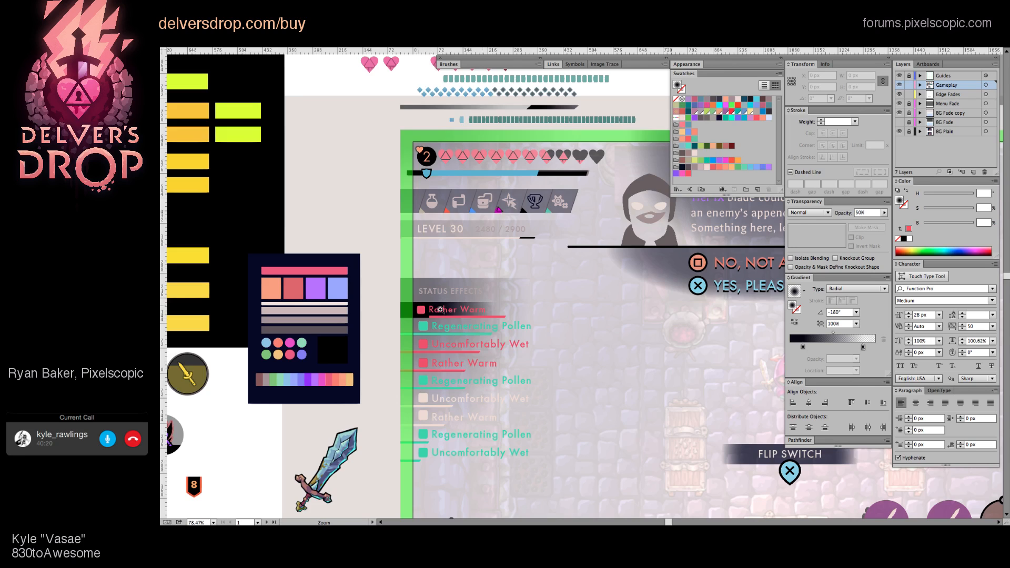
{"action": "key", "text": "z"}
{"action": "left_click_drag", "start_coordinate": [419, 306], "coordinate": [596, 320]}
{"action": "scroll", "coordinate": [416, 309], "scroll_direction": "up", "scroll_amount": 1}
{"action": "key", "text": "v"}
{"action": "left_click", "coordinate": [430, 322]}
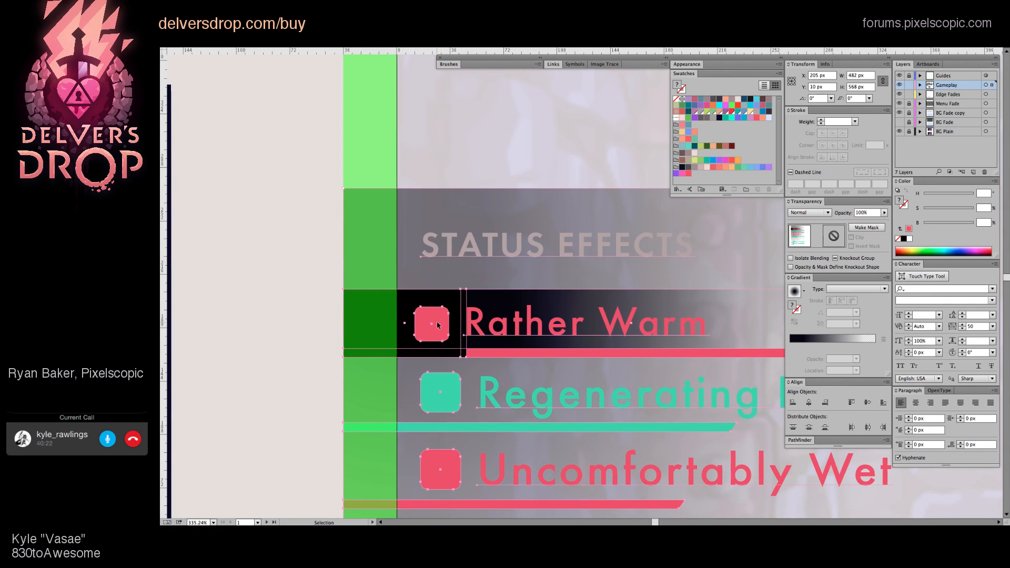
{"action": "double_click", "coordinate": [431, 321]}
{"action": "left_click", "coordinate": [432, 321]}
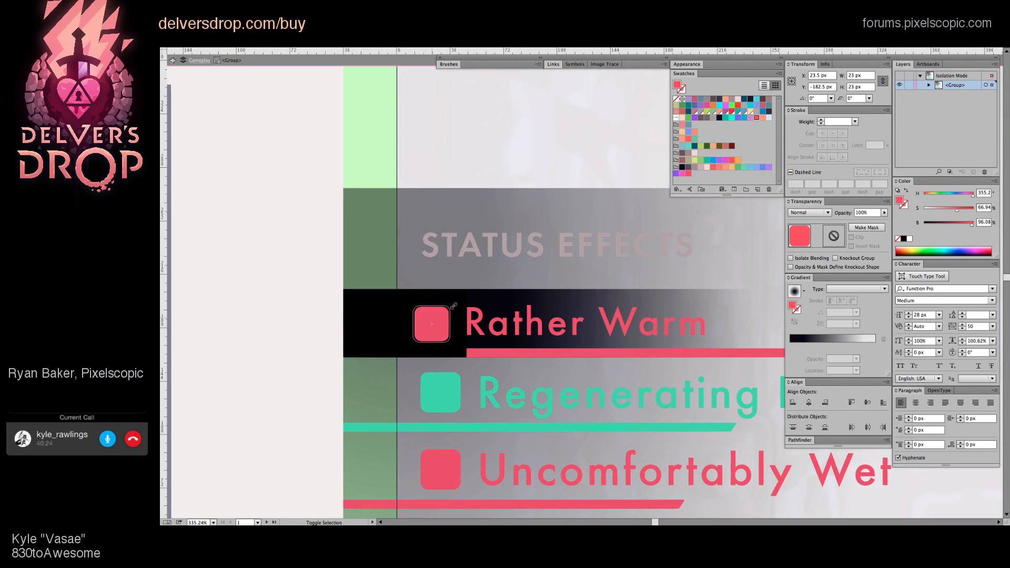
{"action": "left_click", "coordinate": [352, 261]}
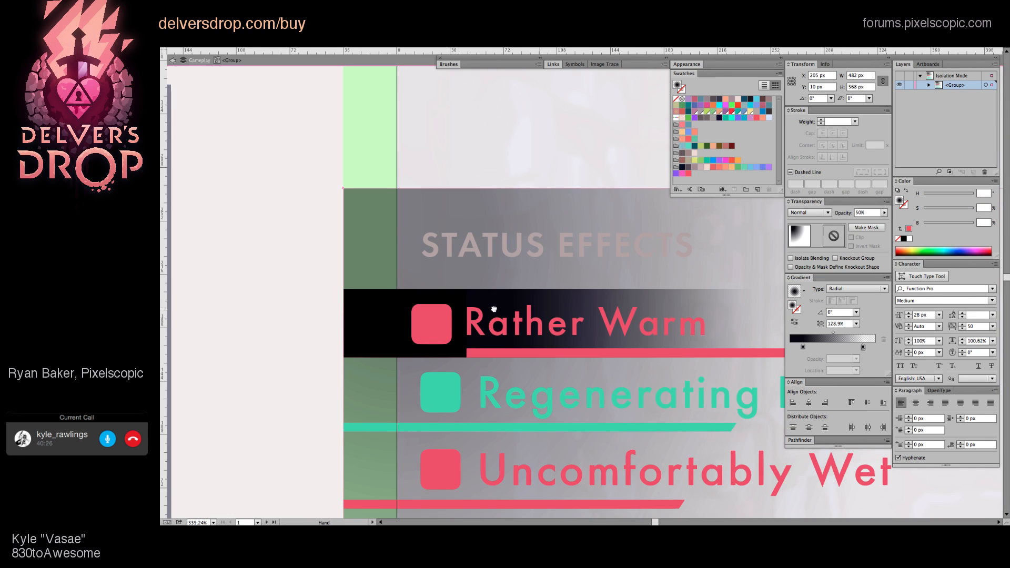
Step: Try narrowing the first entry's black block to 47 px from the edge guide to check the marker's centring, and restore its full width
{"action": "scroll", "coordinate": [415, 286], "scroll_direction": "right", "scroll_amount": 2}
{"action": "scroll", "coordinate": [413, 321], "scroll_direction": "up", "scroll_amount": 1}
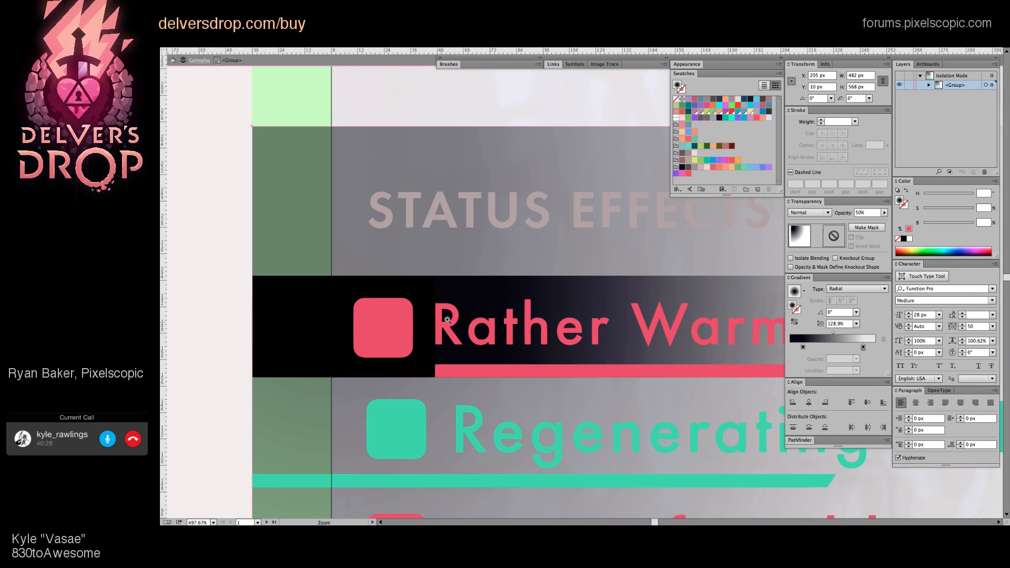
{"action": "left_click", "coordinate": [410, 295]}
{"action": "key", "text": "z"}
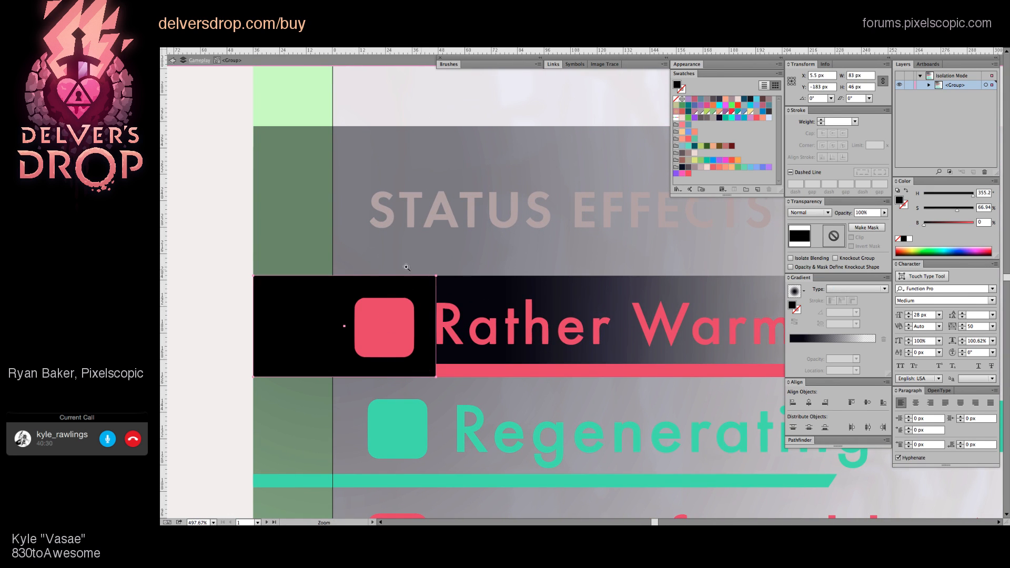
{"action": "key", "text": "v"}
{"action": "left_click_drag", "start_coordinate": [253, 327], "coordinate": [403, 351]}
{"action": "key", "text": "space"}
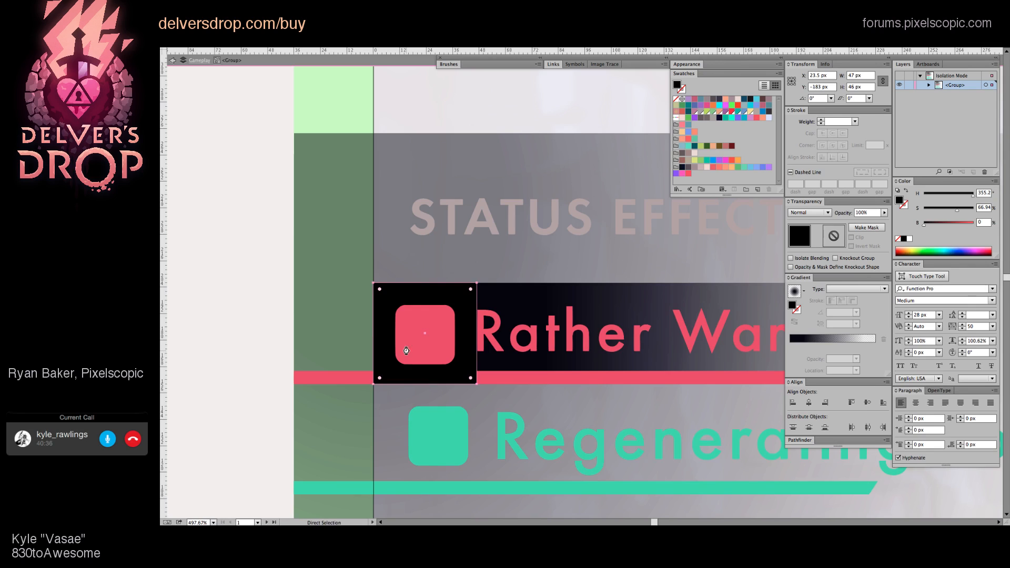
{"action": "left_click_drag", "start_coordinate": [373, 334], "coordinate": [320, 323]}
{"action": "key", "text": "space"}
{"action": "scroll", "coordinate": [485, 273], "scroll_direction": "down", "scroll_amount": 4}
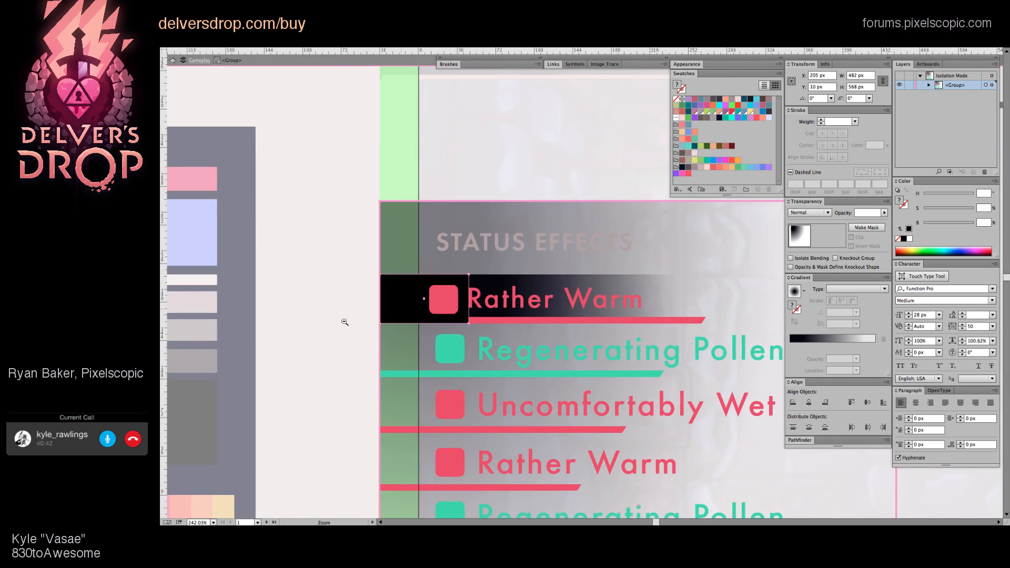
Step: Deselect the first entry's artwork and leave isolation mode for the status effects group
{"action": "left_click", "coordinate": [294, 314]}
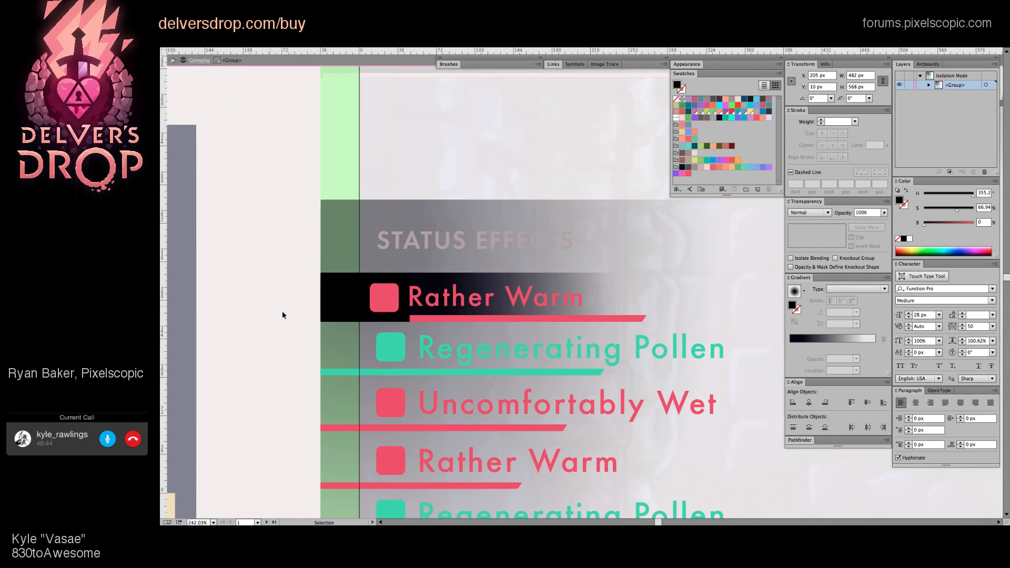
{"action": "scroll", "coordinate": [577, 317], "scroll_direction": "right", "scroll_amount": 2}
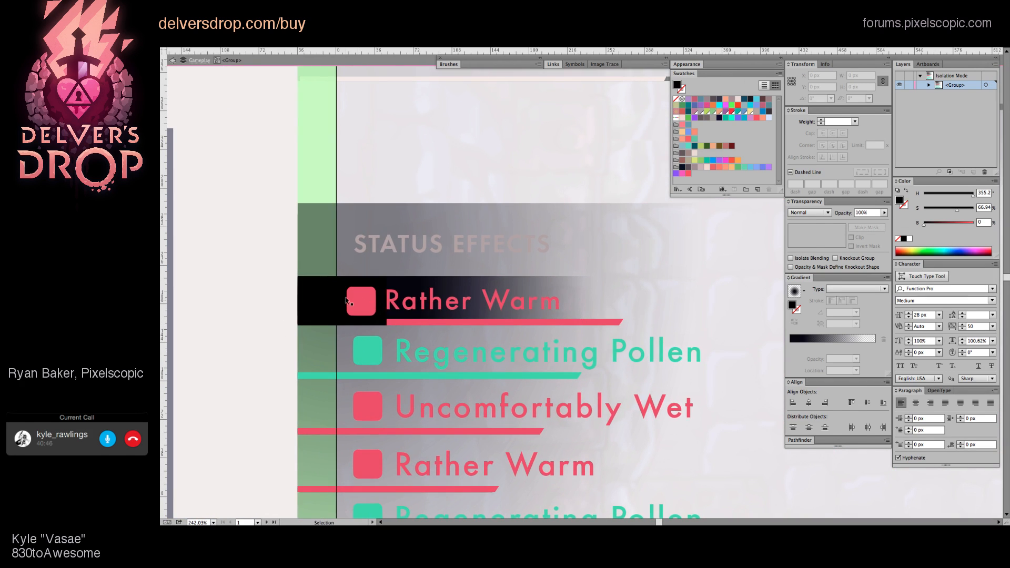
{"action": "double_click", "coordinate": [258, 215]}
{"action": "scroll", "coordinate": [371, 243], "scroll_direction": "up", "scroll_amount": 1}
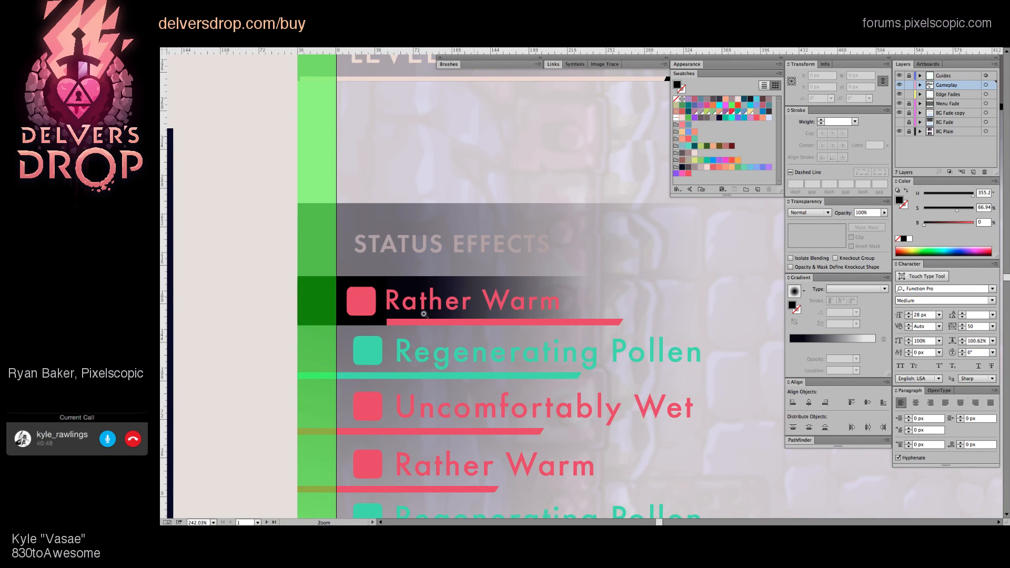
Step: Examine how the first entry's enlarged marker and widened black block sit against the rest of the status effects list
{"action": "scroll", "coordinate": [379, 274], "scroll_direction": "down", "scroll_amount": 3}
{"action": "scroll", "coordinate": [395, 321], "scroll_direction": "up", "scroll_amount": 5}
{"action": "scroll", "coordinate": [395, 321], "scroll_direction": "left", "scroll_amount": 4}
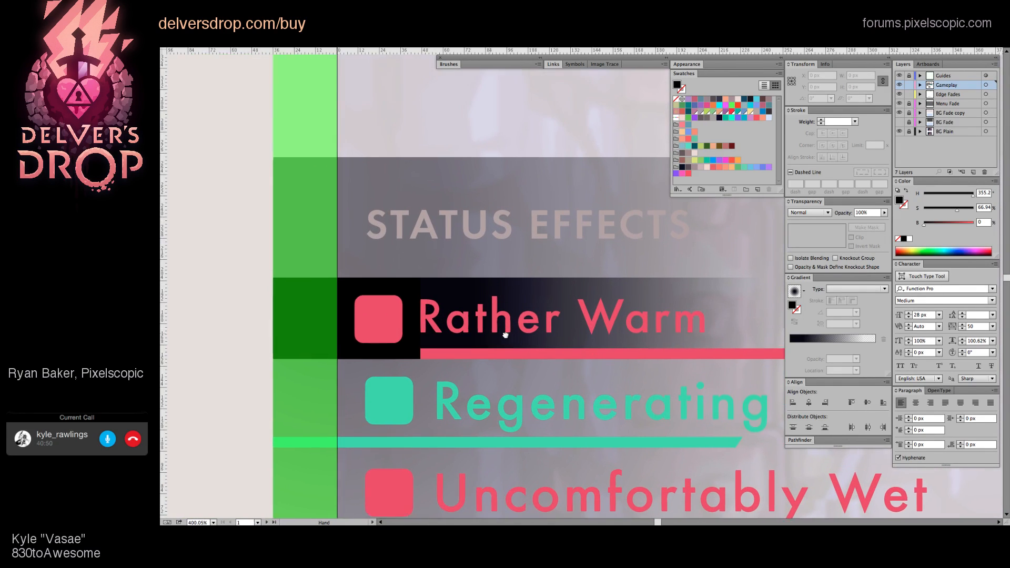
{"action": "scroll", "coordinate": [369, 337], "scroll_direction": "up", "scroll_amount": 2}
{"action": "scroll", "coordinate": [319, 356], "scroll_direction": "down", "scroll_amount": 5}
{"action": "scroll", "coordinate": [319, 356], "scroll_direction": "down", "scroll_amount": 2}
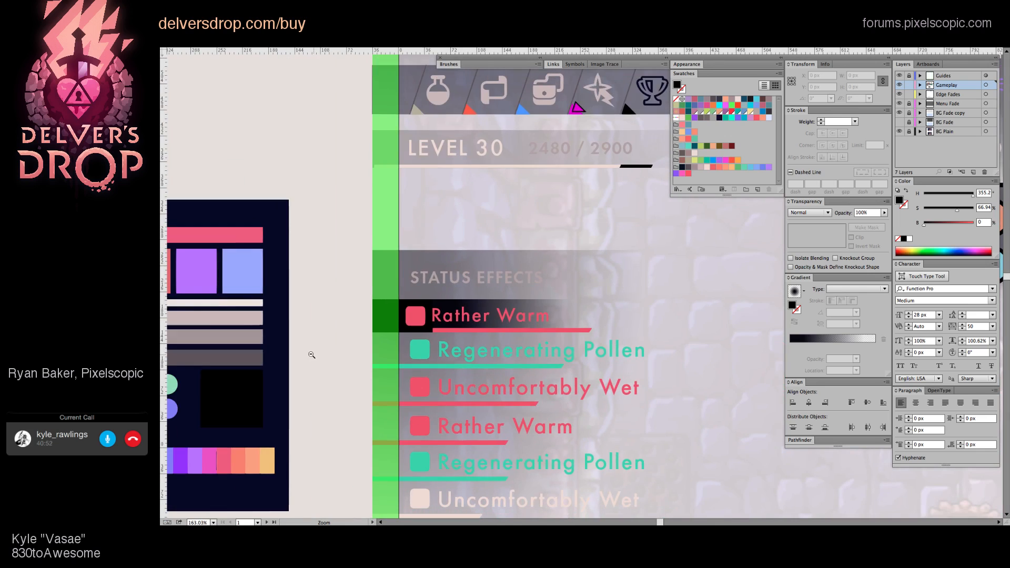
{"action": "scroll", "coordinate": [475, 355], "scroll_direction": "up", "scroll_amount": 4}
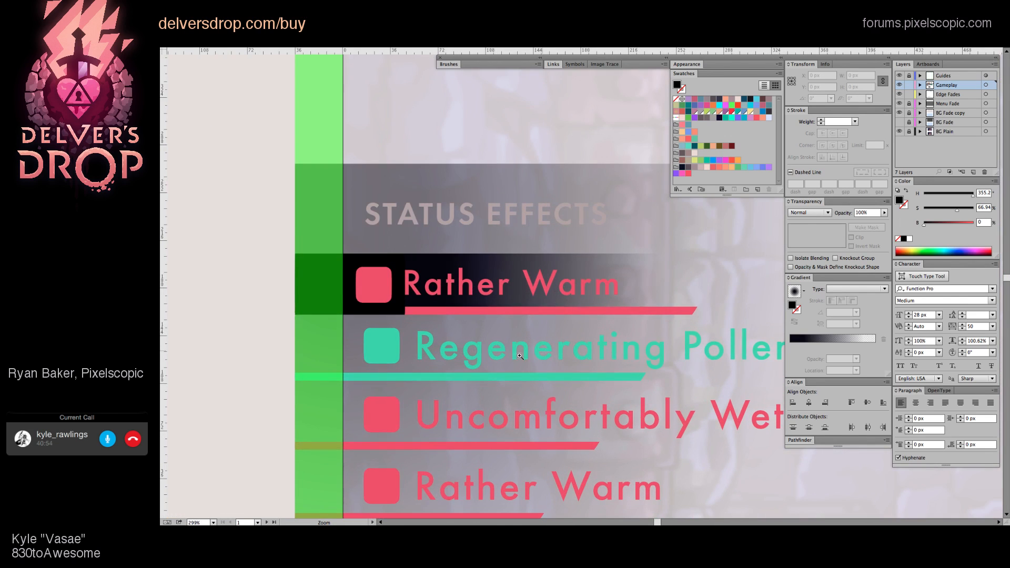
Step: Isolate the status effects group again and select the "Regenerating Pollen" entry's teal square marker
{"action": "key", "text": "v"}
{"action": "left_click", "coordinate": [484, 358]}
{"action": "double_click", "coordinate": [390, 353]}
{"action": "left_click", "coordinate": [385, 343]}
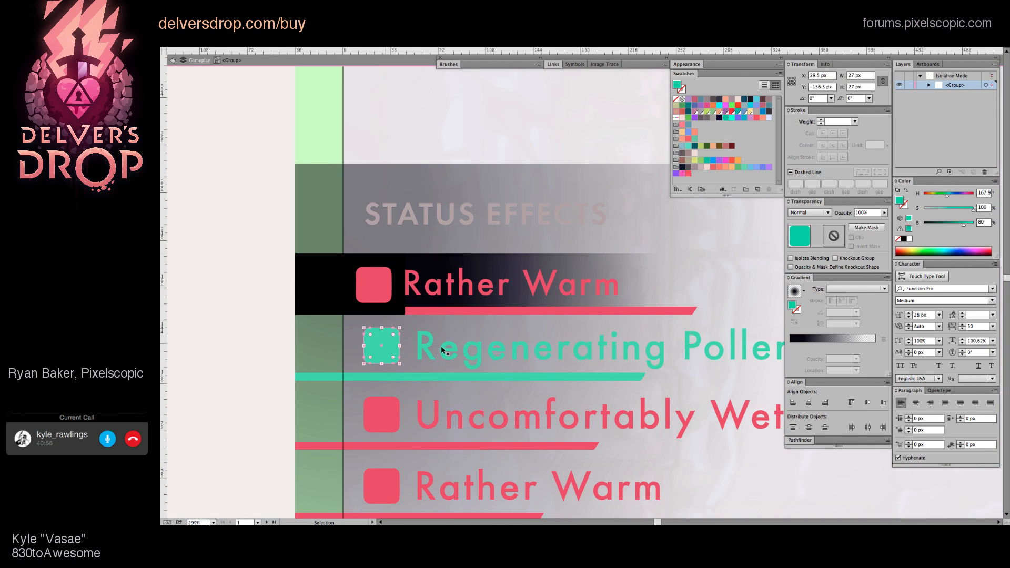
Step: Delete the old green Regenerating Pollen row beneath the black-backed Rather Warm row, including its square icon, text and underline bar
{"action": "key", "text": "Delete"}
{"action": "left_click", "coordinate": [437, 342]}
{"action": "key", "text": "Delete"}
{"action": "key", "text": "Delete"}
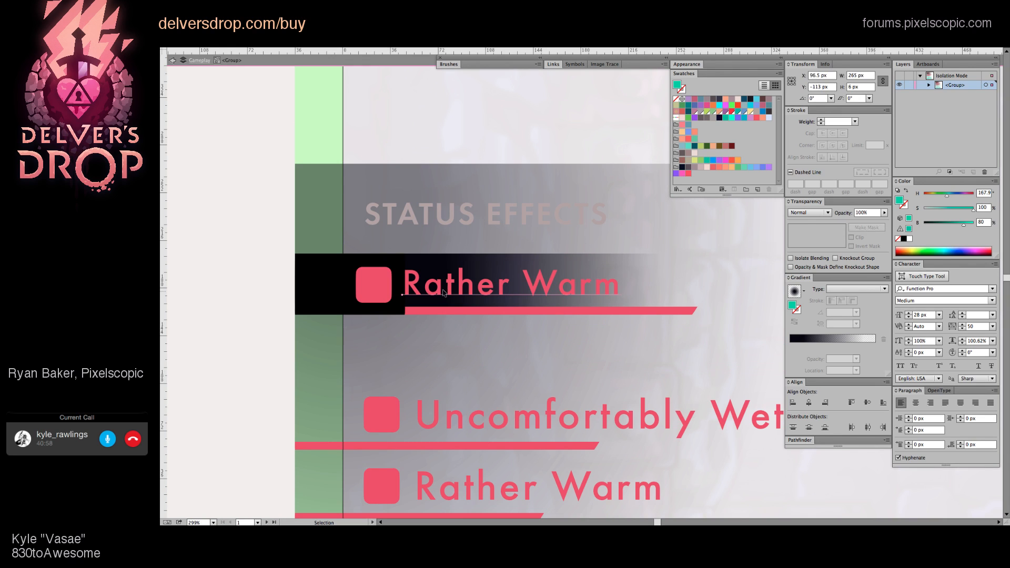
{"action": "left_click", "coordinate": [457, 285]}
{"action": "left_click", "coordinate": [373, 277]}
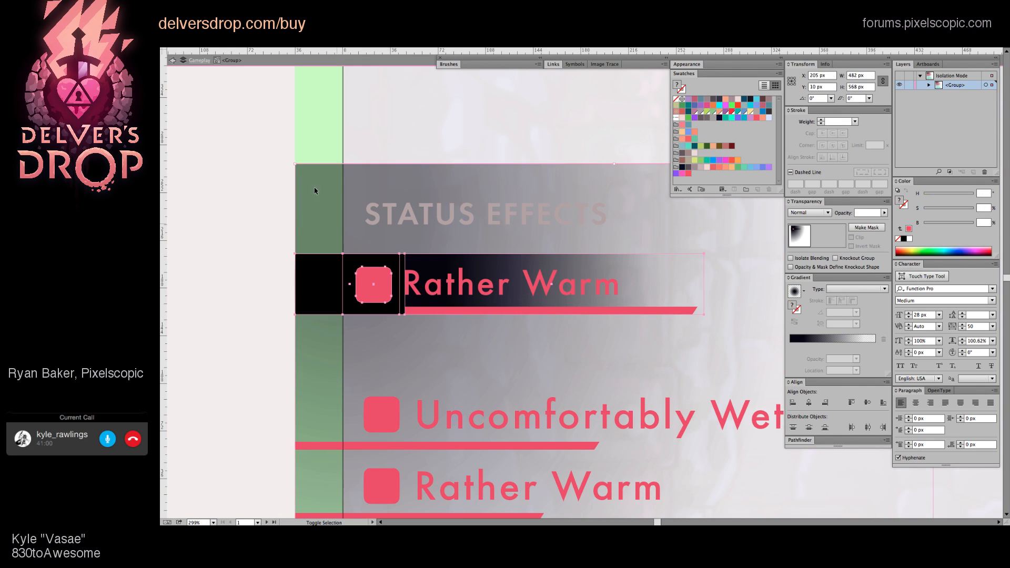
{"action": "key", "text": "shift+super+]"}
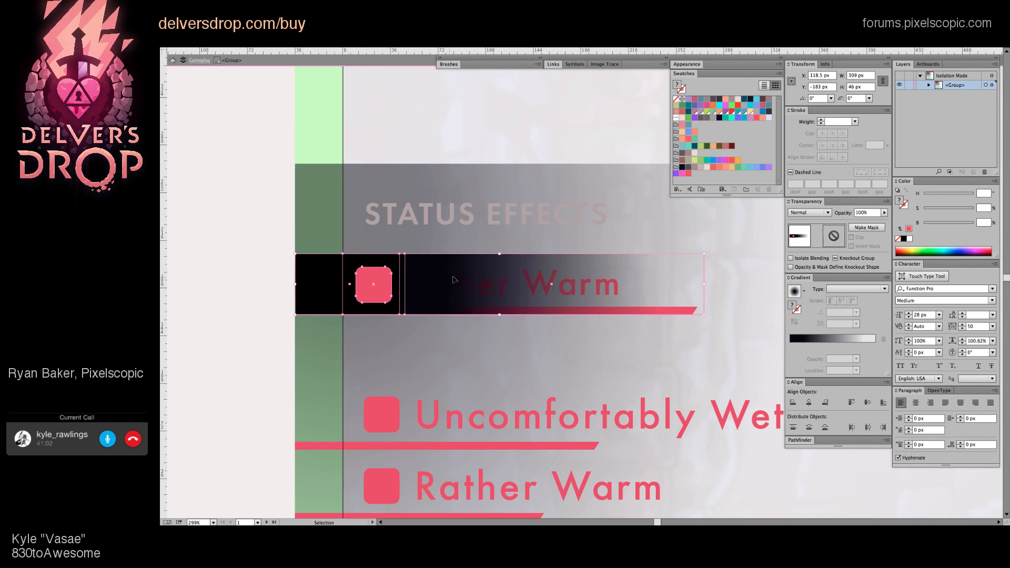
{"action": "key", "text": "super+z"}
Step: Duplicate the black-backed Rather Warm row directly beneath itself in the status effects list
{"action": "left_click_drag", "start_coordinate": [271, 267], "coordinate": [537, 341]}
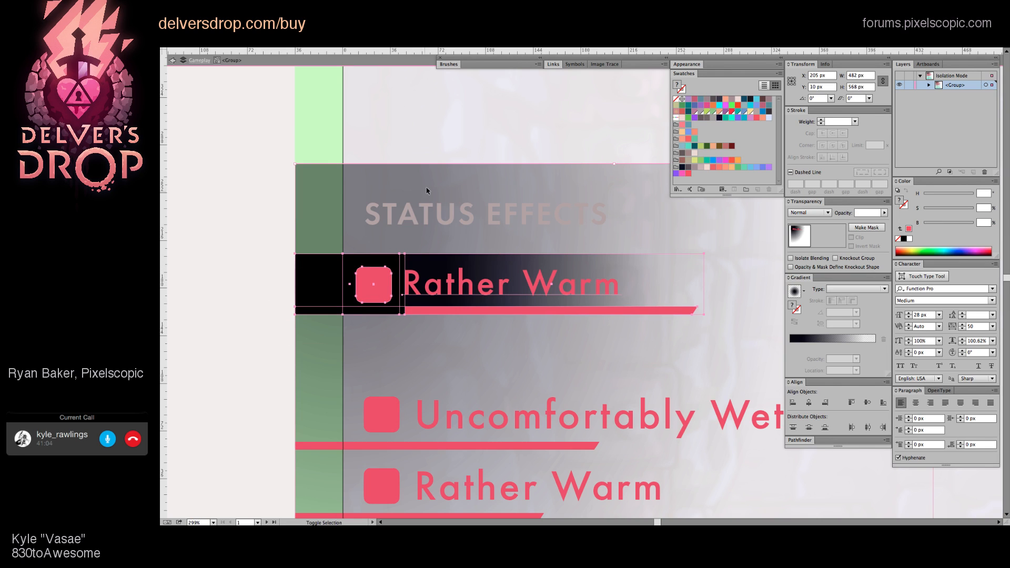
{"action": "key", "text": "a"}
{"action": "left_click_drag", "start_coordinate": [421, 293], "coordinate": [401, 319]}
{"action": "left_click", "coordinate": [237, 310]}
Step: Recolour the duplicated row's icon, text and underline bar with the green sampled from the Regenerating Pollen icon
{"action": "left_click", "coordinate": [288, 312]}
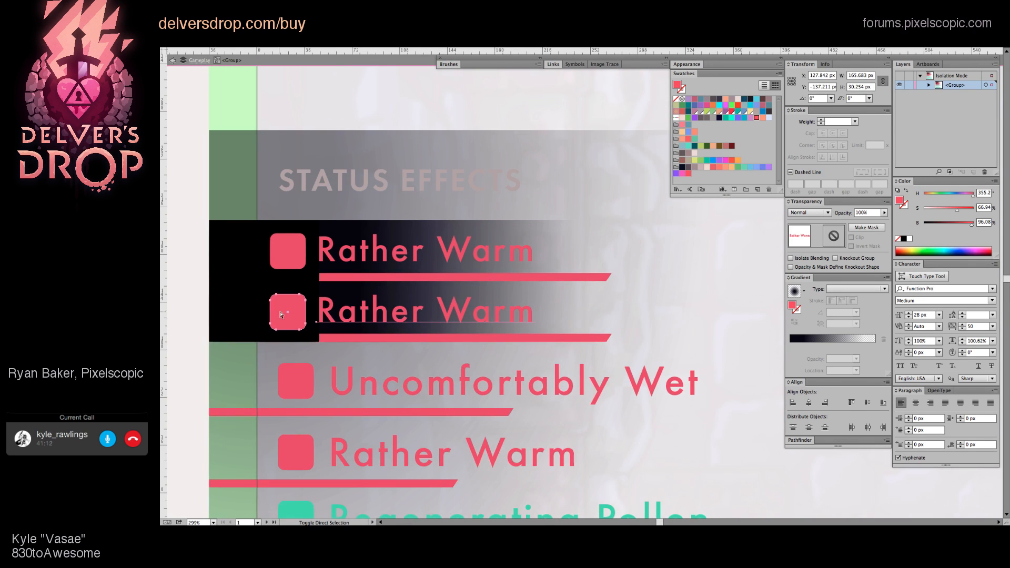
{"action": "left_click", "coordinate": [340, 338], "text": "shift"}
{"action": "key", "text": "i"}
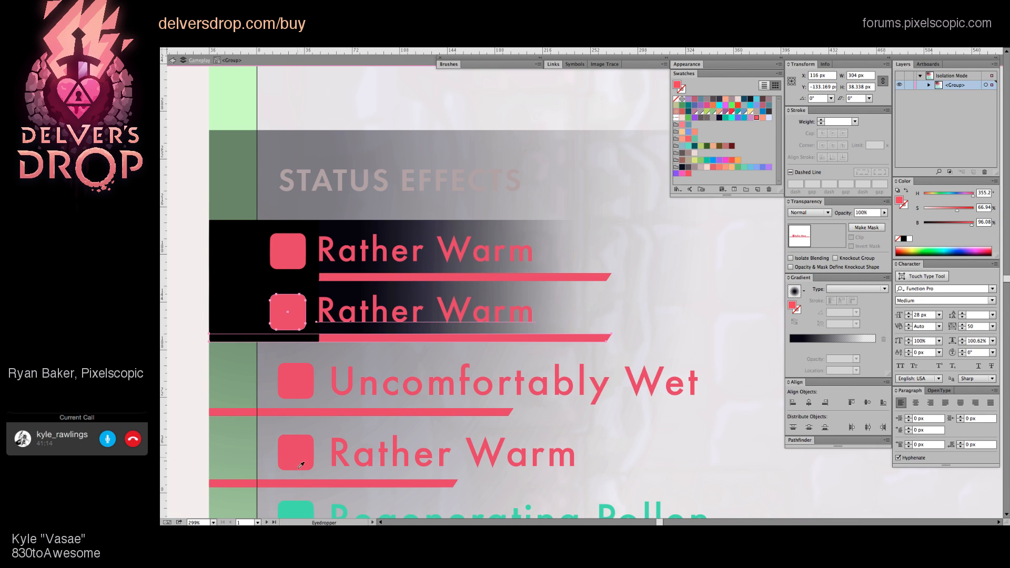
{"action": "left_click", "coordinate": [289, 510]}
{"action": "key", "text": "v"}
{"action": "left_click", "coordinate": [205, 405]}
Step: Examine the red and green restyled rows up close and against the rest of the status effects list
{"action": "scroll", "coordinate": [346, 315], "scroll_direction": "down", "scroll_amount": 6}
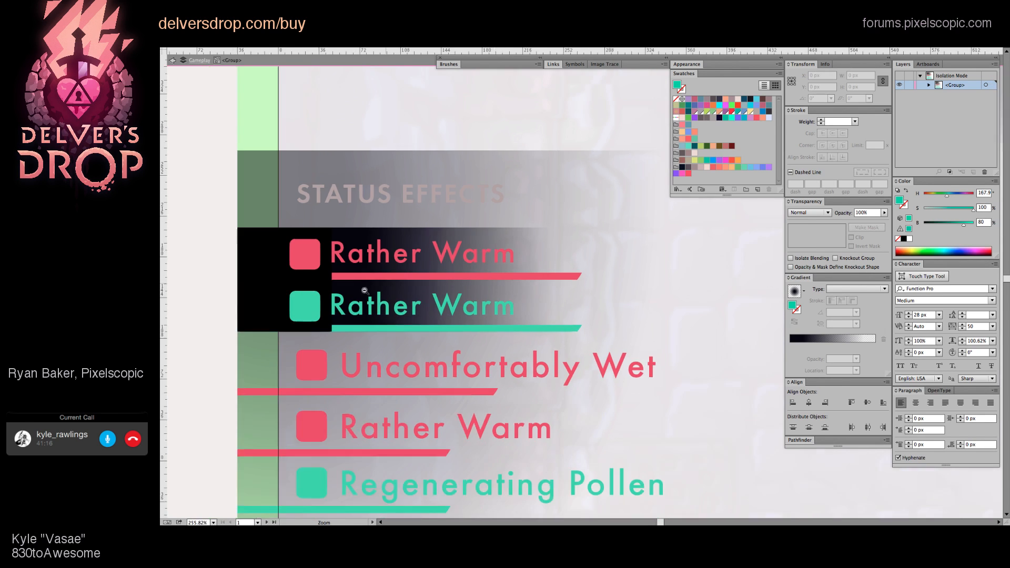
{"action": "left_click_drag", "start_coordinate": [554, 330], "coordinate": [555, 277]}
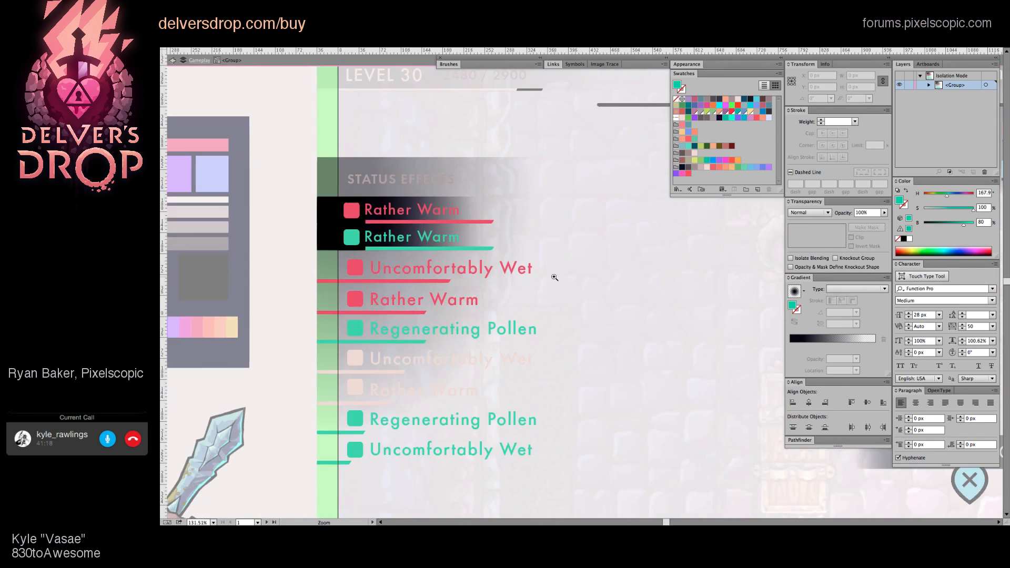
{"action": "scroll", "coordinate": [483, 272], "scroll_direction": "down", "scroll_amount": 5}
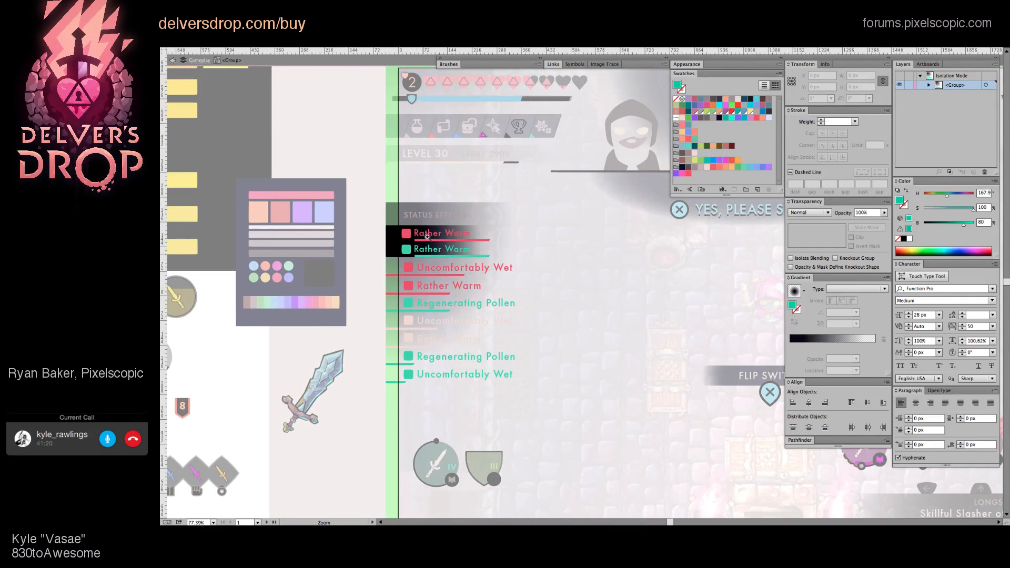
{"action": "scroll", "coordinate": [430, 236], "scroll_direction": "up", "scroll_amount": 6}
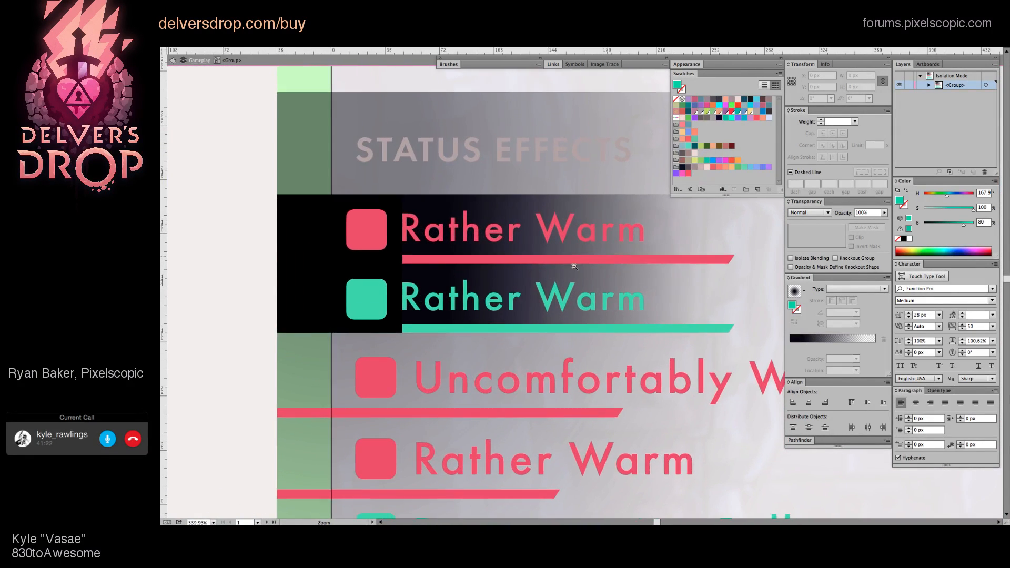
{"action": "scroll", "coordinate": [436, 296], "scroll_direction": "down", "scroll_amount": 3}
{"action": "scroll", "coordinate": [436, 296], "scroll_direction": "down", "scroll_amount": 3}
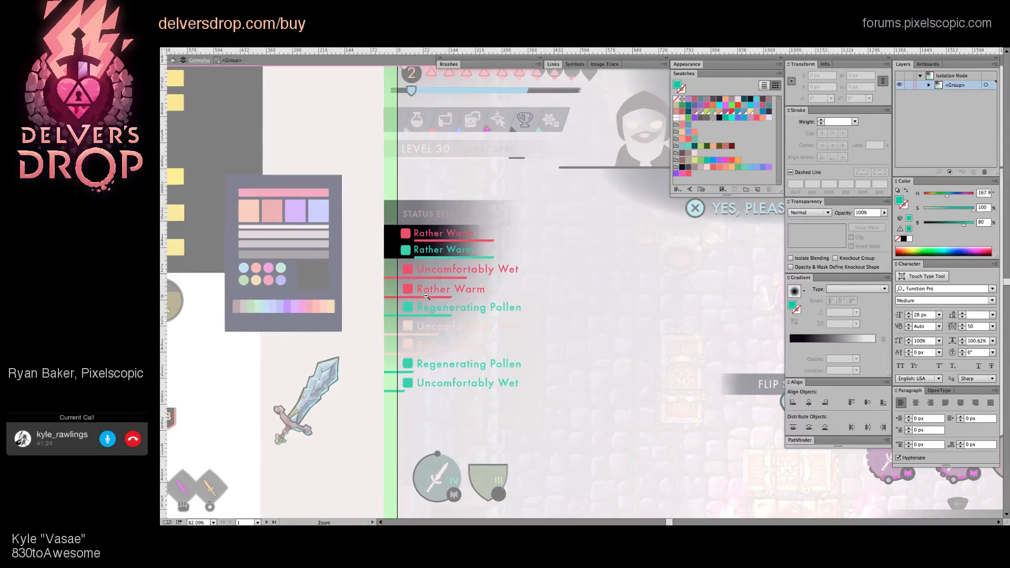
{"action": "scroll", "coordinate": [426, 296], "scroll_direction": "up", "scroll_amount": 4}
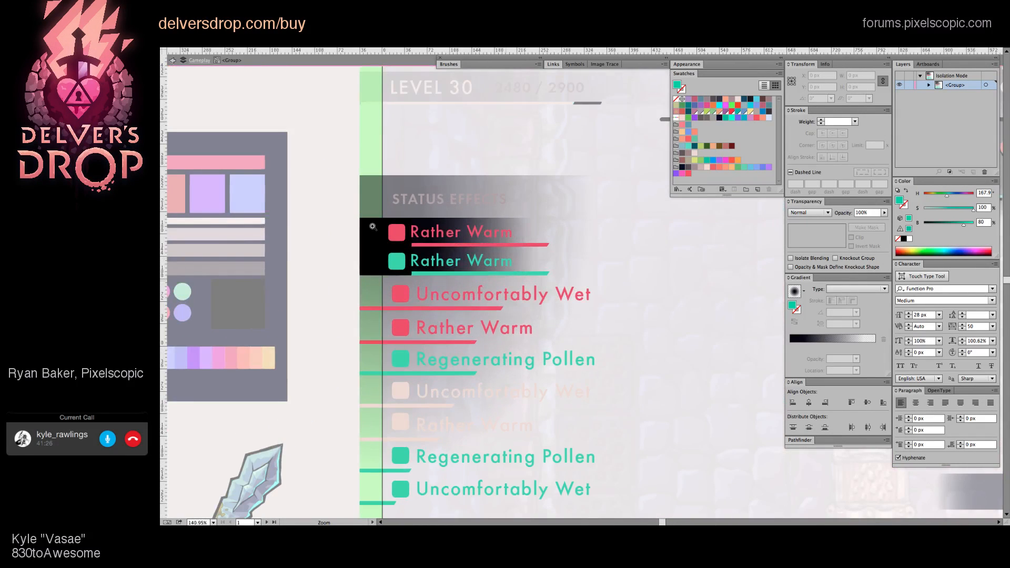
Step: Nudge the square icons of the red and green black-backed Rather Warm rows slightly down within their rows
{"action": "scroll", "coordinate": [400, 226], "scroll_direction": "up", "scroll_amount": 4}
{"action": "left_click", "coordinate": [436, 240], "text": "super"}
{"action": "left_click", "coordinate": [439, 310], "text": "shift+super"}
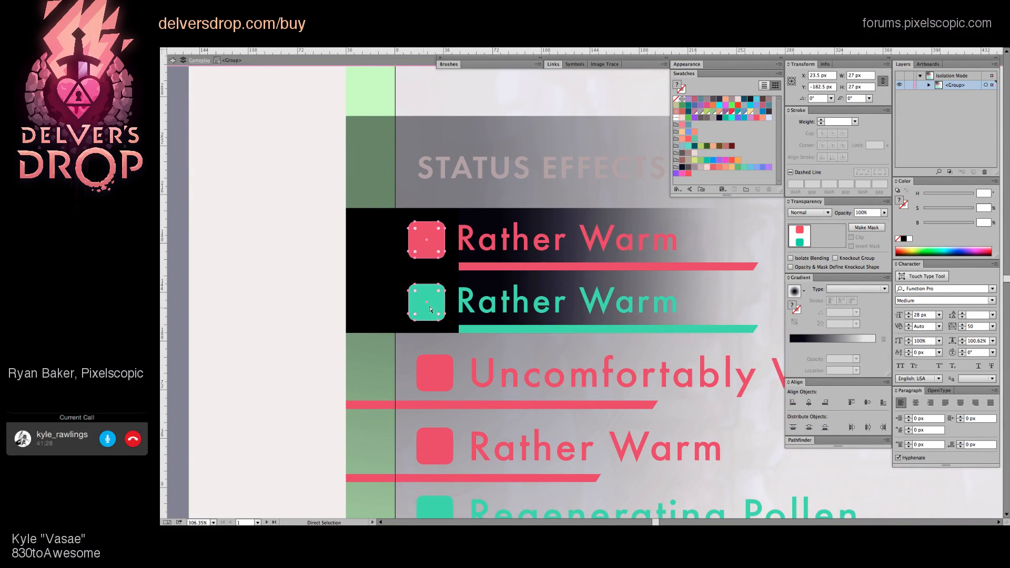
{"action": "key", "text": "Down"}
{"action": "key", "text": "Down"}
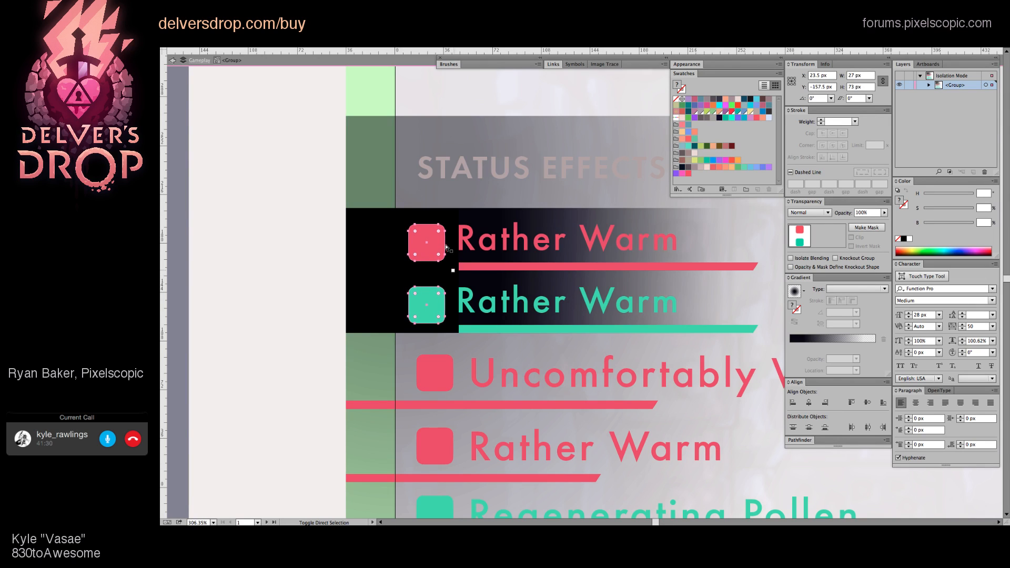
{"action": "key", "text": "Down"}
{"action": "left_click_drag", "start_coordinate": [427, 245], "coordinate": [460, 244]}
{"action": "key", "text": "ctrl+z"}
{"action": "key", "text": "ctrl+z"}
{"action": "left_click", "coordinate": [324, 278]}
{"action": "scroll", "coordinate": [528, 257], "scroll_direction": "down", "scroll_amount": 1}
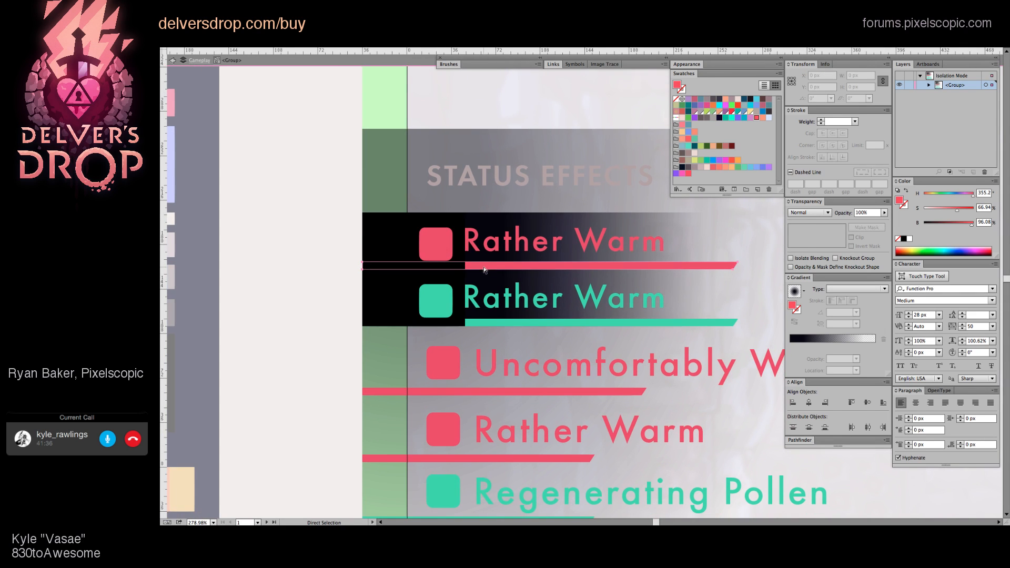
{"action": "left_click", "coordinate": [484, 267]}
{"action": "left_click", "coordinate": [438, 245], "text": "shift"}
{"action": "mouse_move", "coordinate": [343, 260]}
{"action": "left_mouse_down"}
{"action": "mouse_move", "coordinate": [369, 267]}
{"action": "mouse_move", "coordinate": [333, 260]}
{"action": "left_mouse_up"}
{"action": "key", "text": "v"}
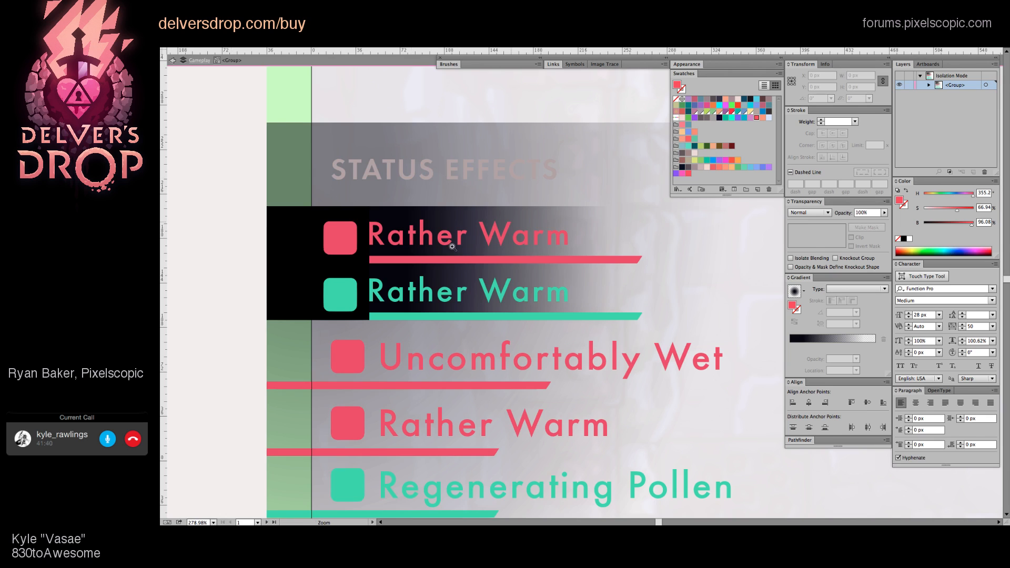
Step: Delete the old red Uncomfortably Wet row below the restyled rows, including its text, square icon and underline bar
{"action": "scroll", "coordinate": [524, 282], "scroll_direction": "down", "scroll_amount": 4}
{"action": "key", "text": "v"}
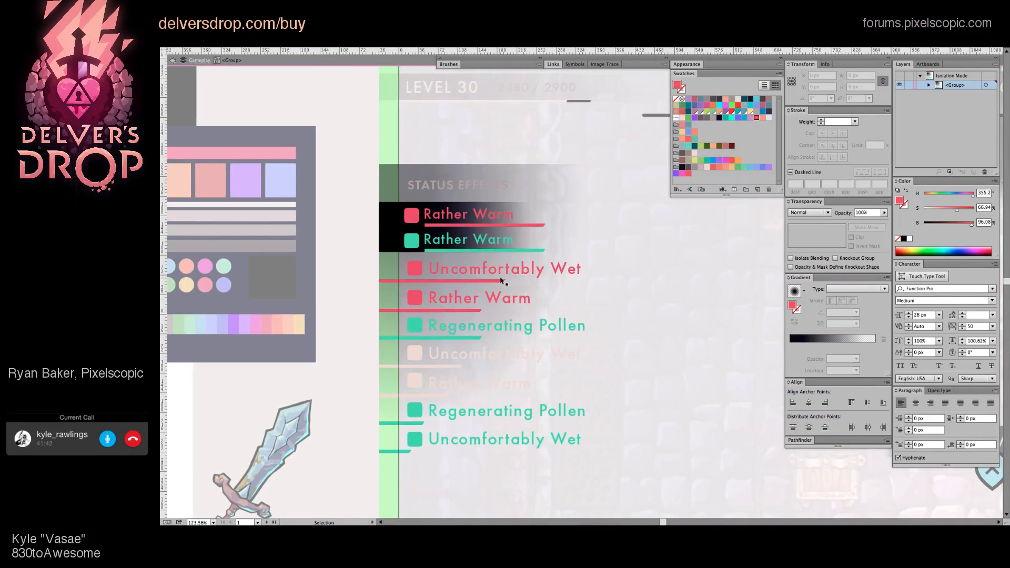
{"action": "left_click", "coordinate": [456, 263]}
{"action": "key", "text": "Delete"}
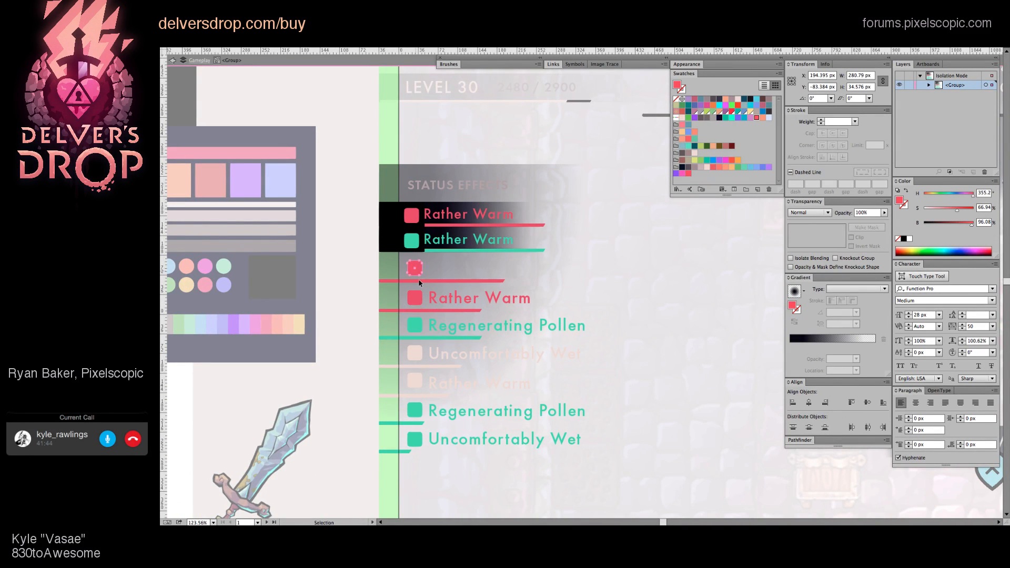
{"action": "left_click", "coordinate": [415, 269]}
{"action": "key", "text": "Delete"}
{"action": "key", "text": "Delete"}
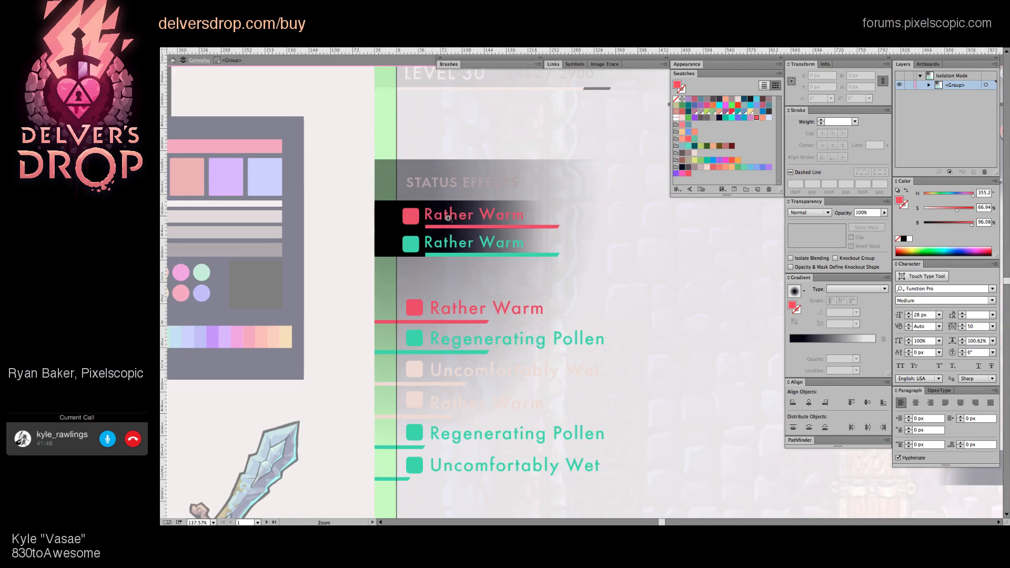
Step: Extend the black background of the red Rather Warm row upward to a height of 50 px
{"action": "scroll", "coordinate": [421, 214], "scroll_direction": "up", "scroll_amount": 5}
{"action": "left_click", "coordinate": [488, 193]}
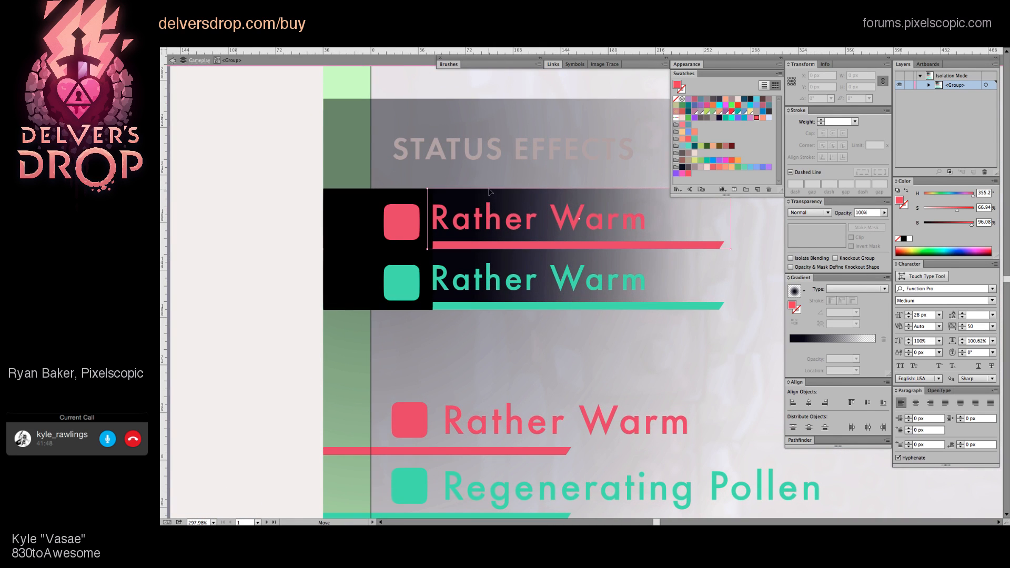
{"action": "left_click", "coordinate": [409, 192], "text": "shift"}
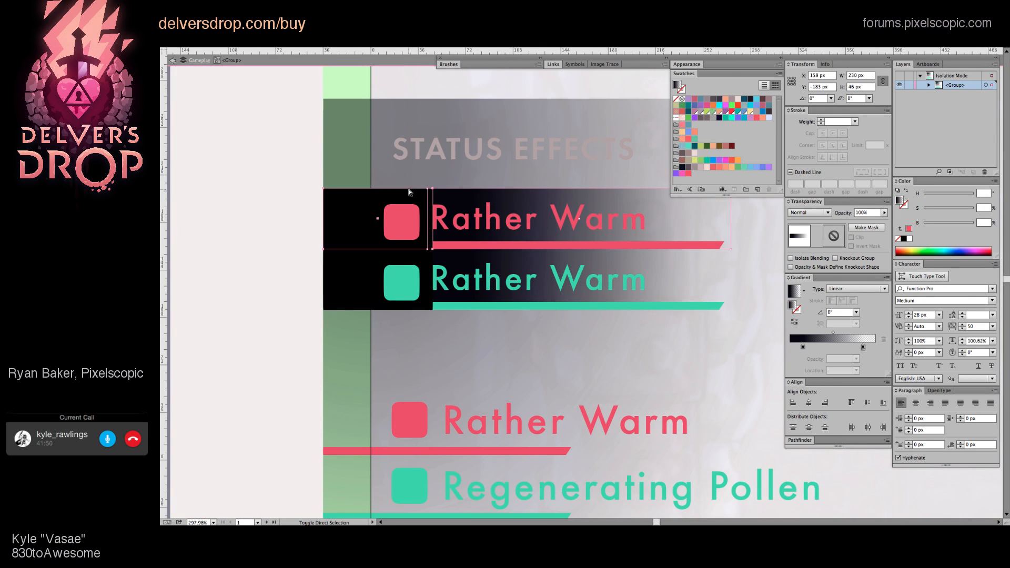
{"action": "key", "text": "Up"}
{"action": "key", "text": "Up"}
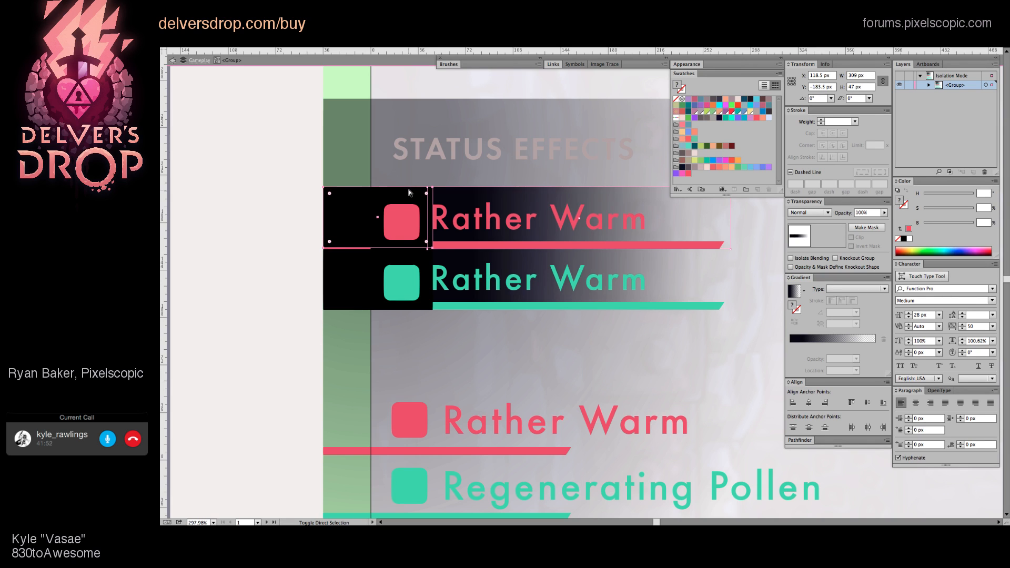
{"action": "left_click", "coordinate": [286, 214]}
{"action": "left_click", "coordinate": [358, 247]}
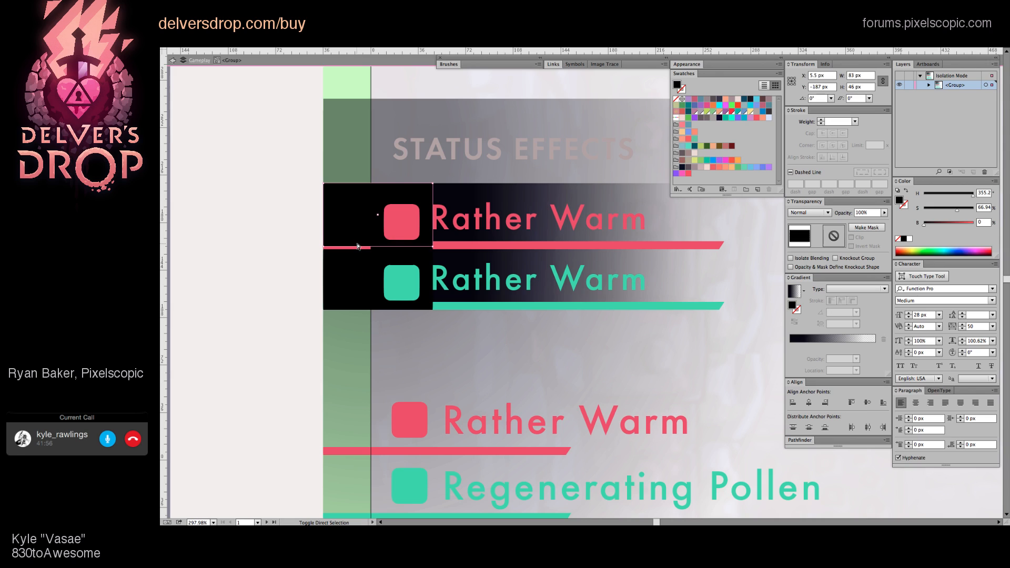
Step: Replace the green black-backed row with a copy of the taller red Rather Warm row
{"action": "left_click", "coordinate": [468, 300]}
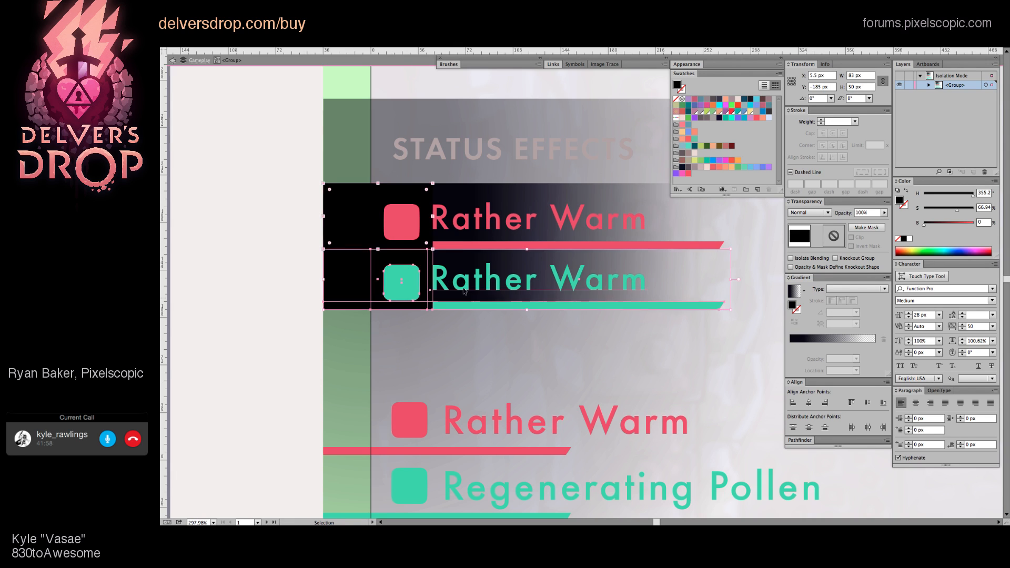
{"action": "key", "text": "Delete"}
{"action": "left_click_drag", "start_coordinate": [463, 232], "coordinate": [463, 293]}
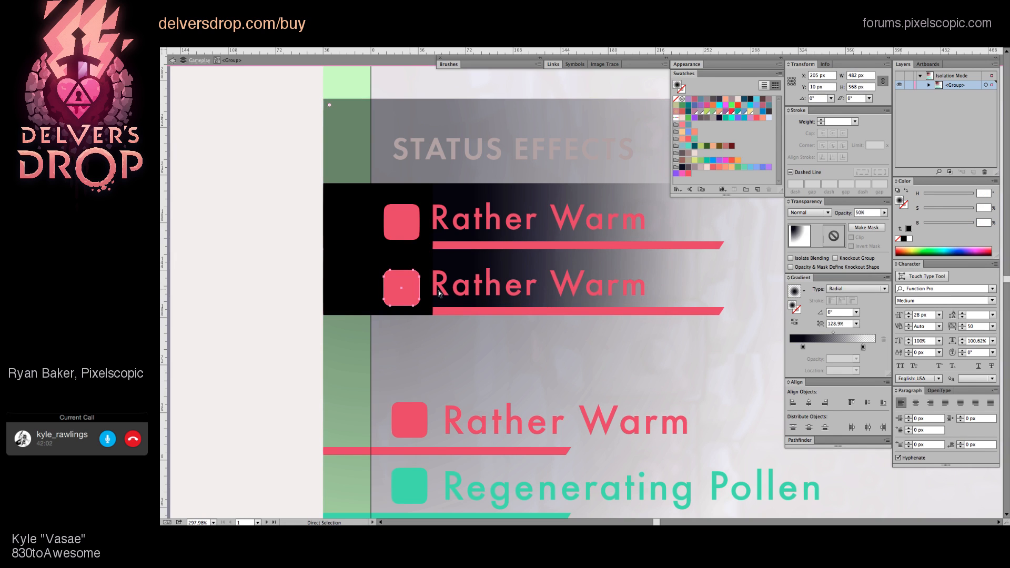
Step: Recolour the second row's icon, text and bar green by sampling the Regenerating Pollen icon
{"action": "left_click", "coordinate": [440, 293]}
{"action": "key", "text": "i"}
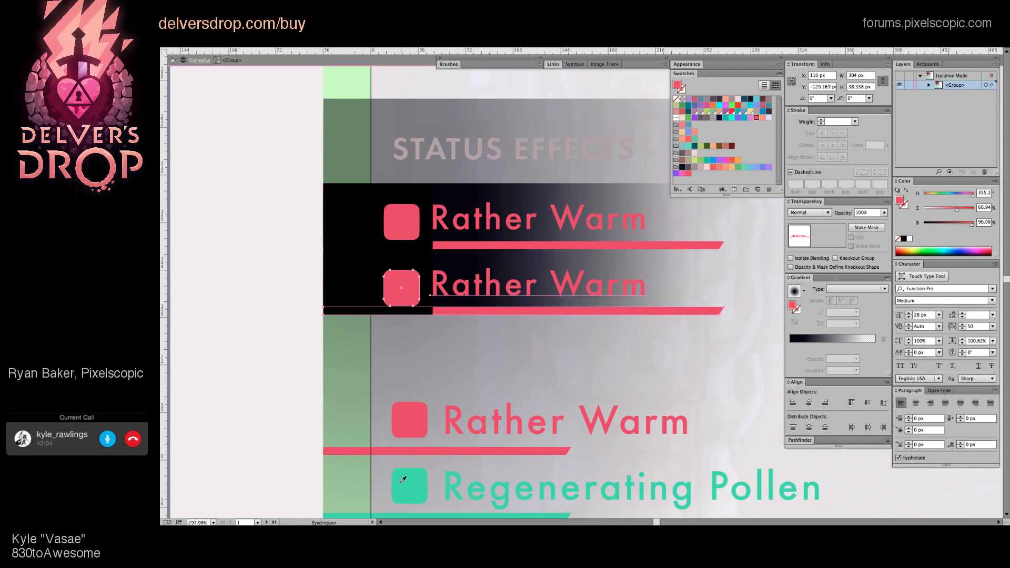
{"action": "left_click", "coordinate": [403, 480]}
Step: Take the large gradient background panel out of the status effects group and place it behind the list
{"action": "key", "text": "z"}
{"action": "left_click", "coordinate": [408, 342], "text": "alt"}
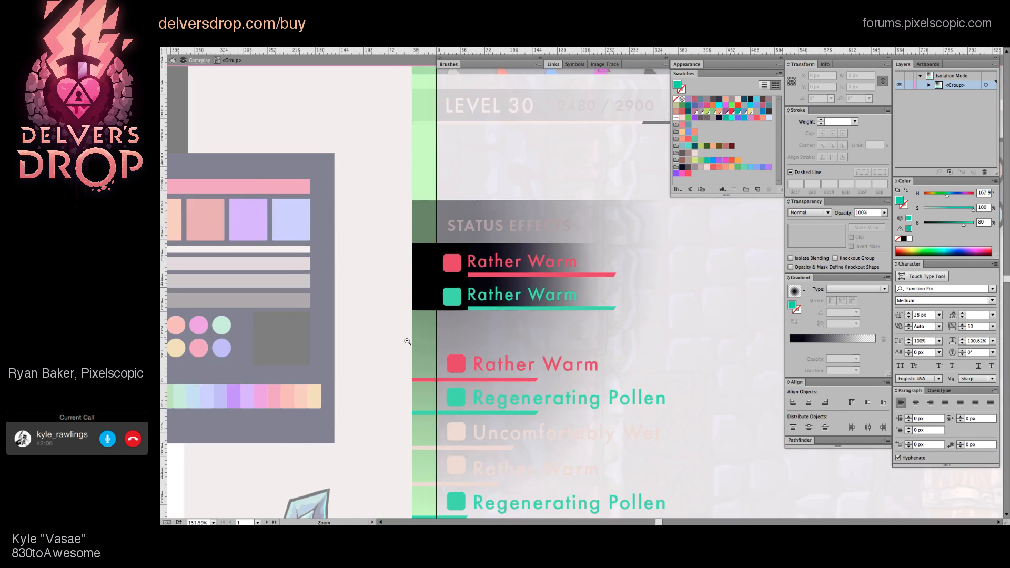
{"action": "left_click_drag", "start_coordinate": [465, 351], "coordinate": [396, 331]}
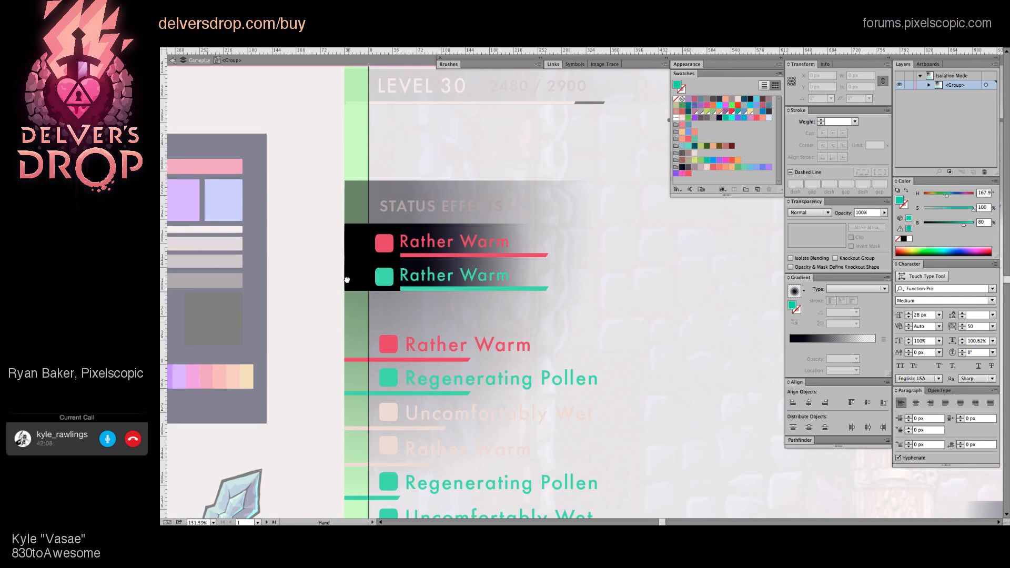
{"action": "scroll", "coordinate": [347, 280], "scroll_direction": "down", "scroll_amount": 4}
{"action": "left_click", "coordinate": [388, 346]}
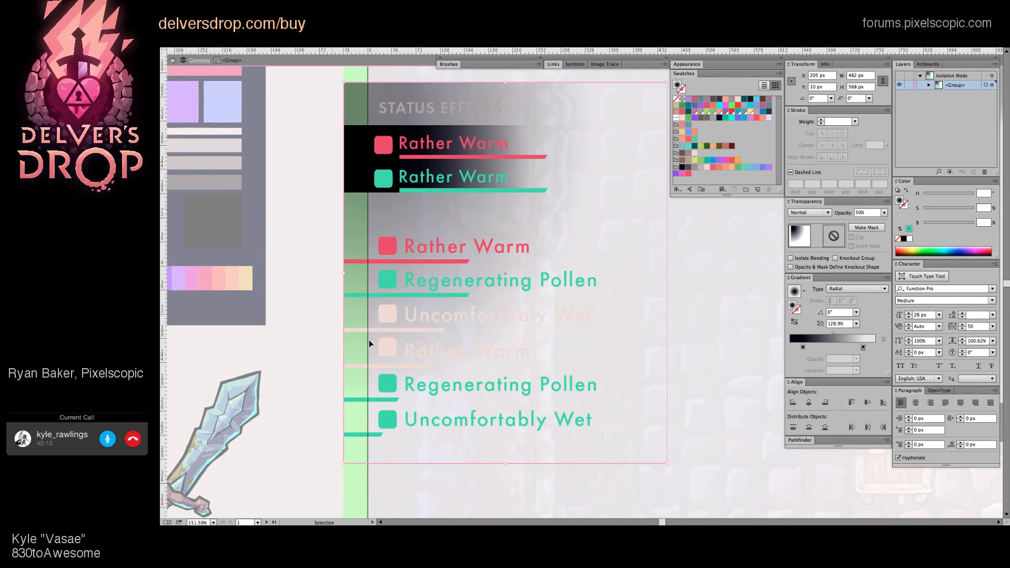
{"action": "left_click_drag", "start_coordinate": [519, 447], "coordinate": [405, 220]}
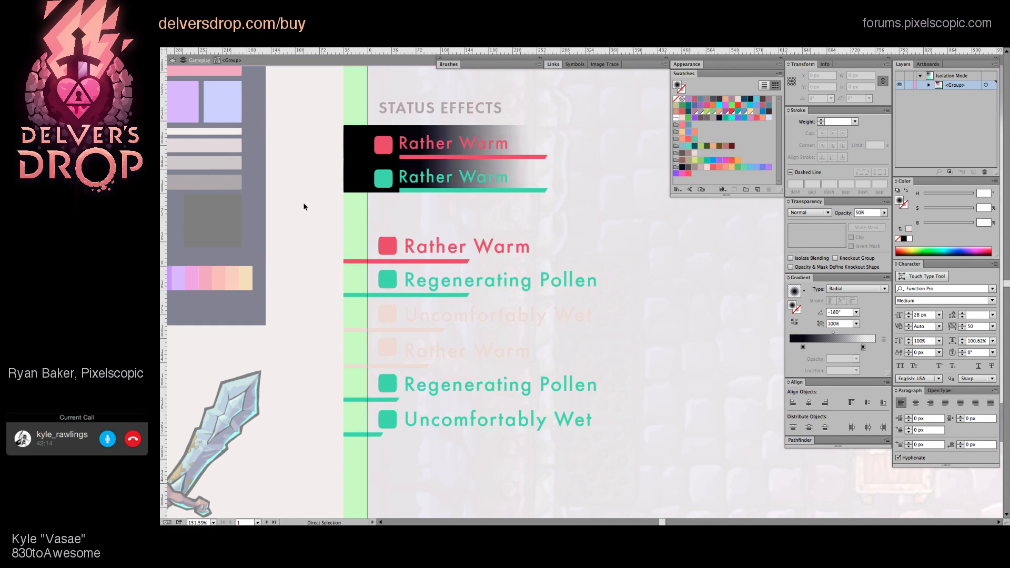
{"action": "double_click", "coordinate": [303, 205]}
{"action": "key", "text": "ctrl+z"}
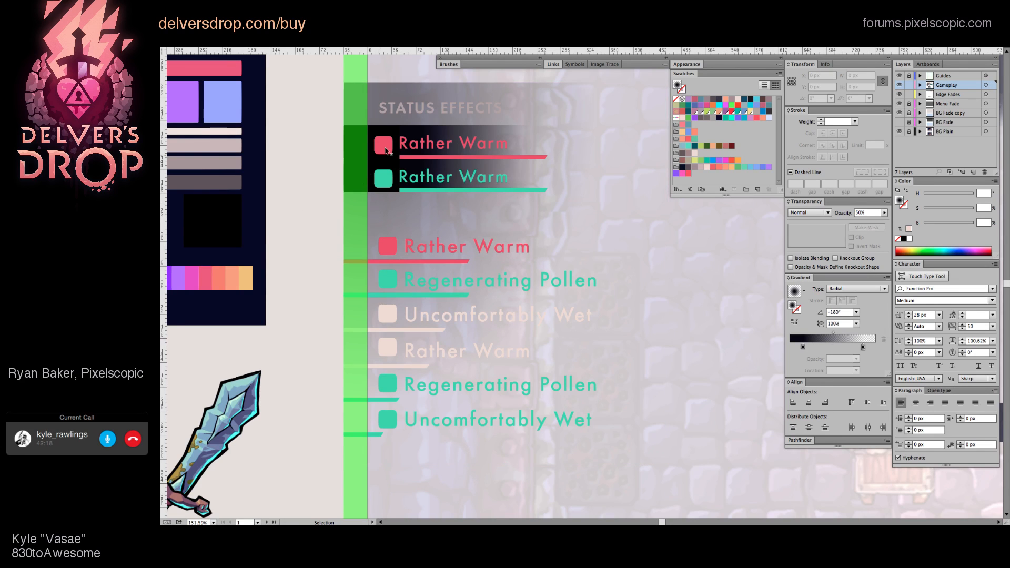
Step: Replace the old red Rather Warm and green Regenerating Pollen rows with a copy of the black-backed green row directly beneath it
{"action": "double_click", "coordinate": [404, 163]}
{"action": "left_click_drag", "start_coordinate": [403, 163], "coordinate": [427, 197]}
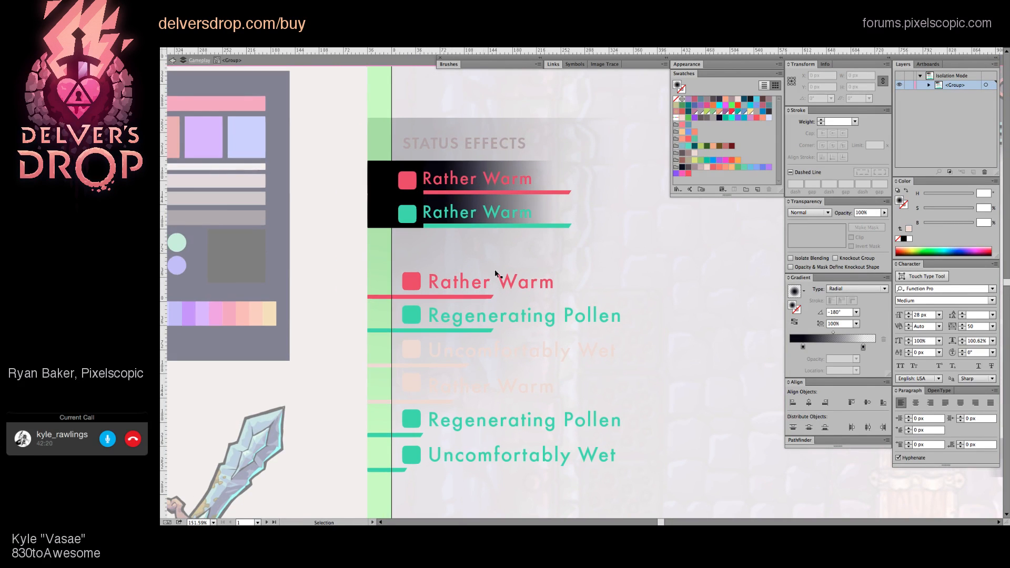
{"action": "left_click_drag", "start_coordinate": [413, 298], "coordinate": [405, 333]}
{"action": "left_click_drag", "start_coordinate": [452, 305], "coordinate": [454, 258]}
{"action": "key", "text": "Up"}
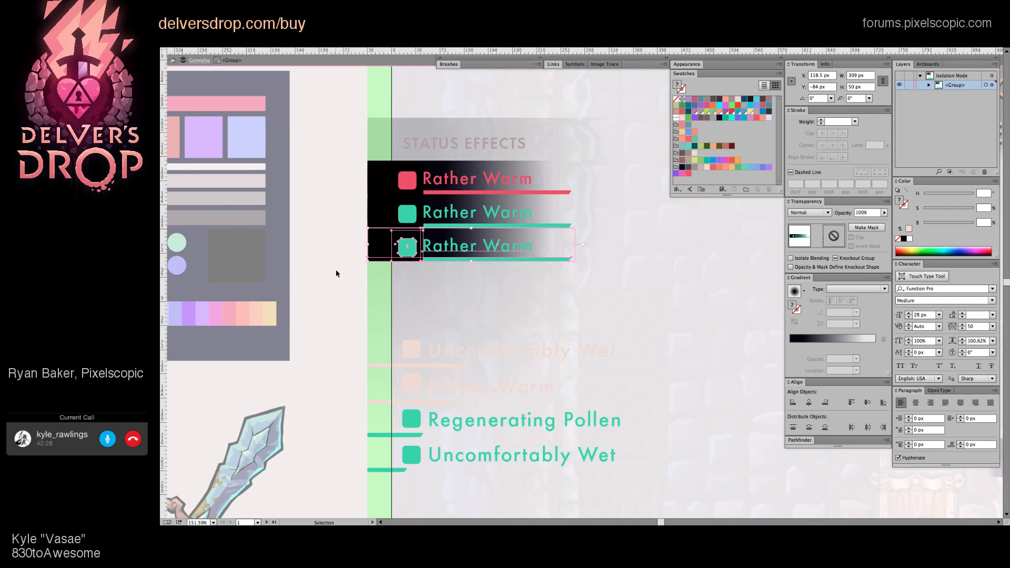
Step: Recolour the third row's icon, text and bar with the pale tone sampled from the faded Uncomfortably Wet icon
{"action": "left_click", "coordinate": [398, 254], "text": "super"}
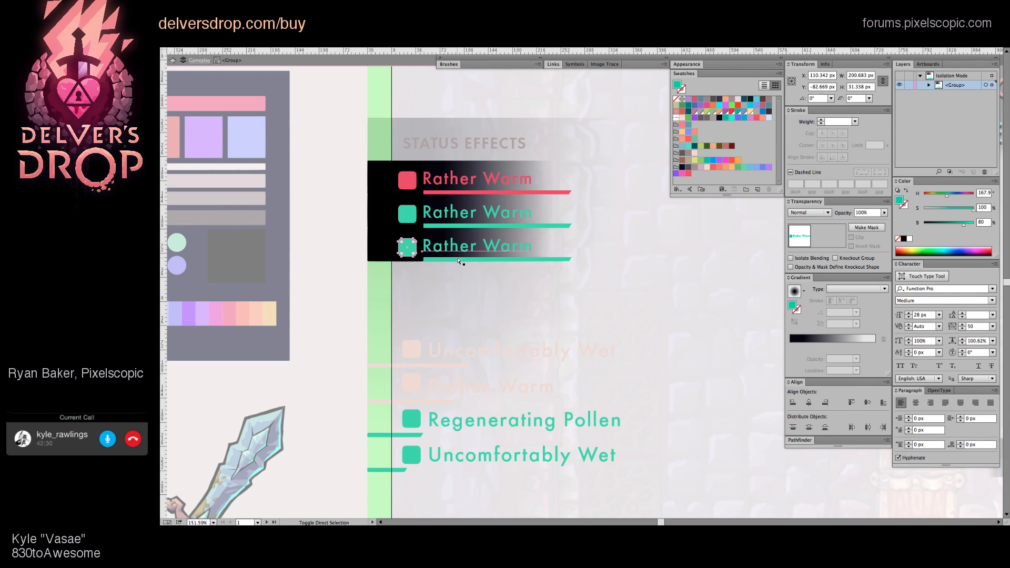
{"action": "key", "text": "i"}
{"action": "left_click", "coordinate": [415, 352]}
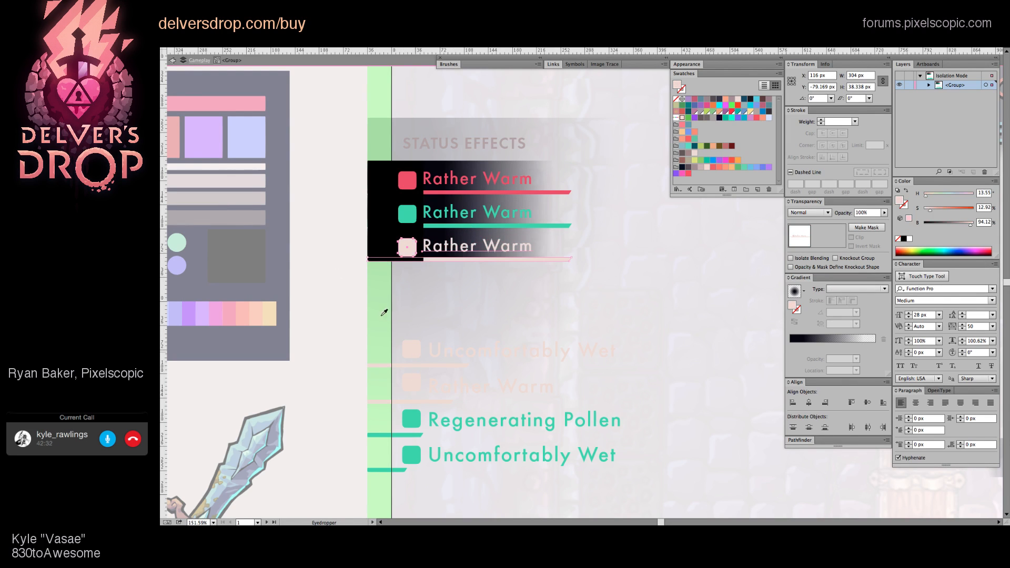
Step: Delete all the remaining old rows below the new status effects list, including Regenerating Pollen and Uncomfortably Wet with their icons and bars
{"action": "key", "text": "super+shift+a"}
{"action": "left_click", "coordinate": [476, 251], "text": "alt"}
{"action": "scroll", "coordinate": [368, 316], "scroll_direction": "right", "scroll_amount": 2}
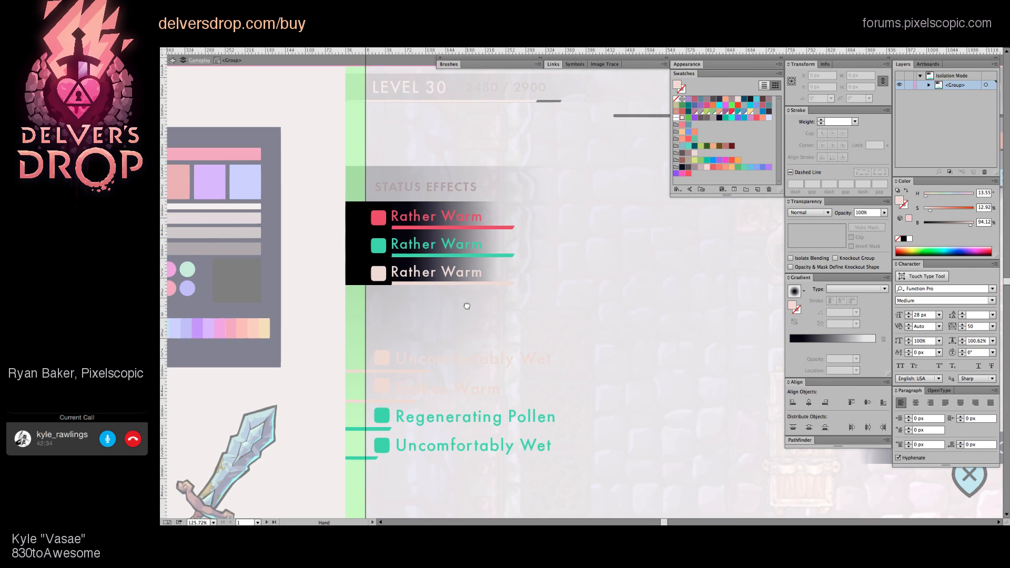
{"action": "left_click_drag", "start_coordinate": [346, 333], "coordinate": [491, 434]}
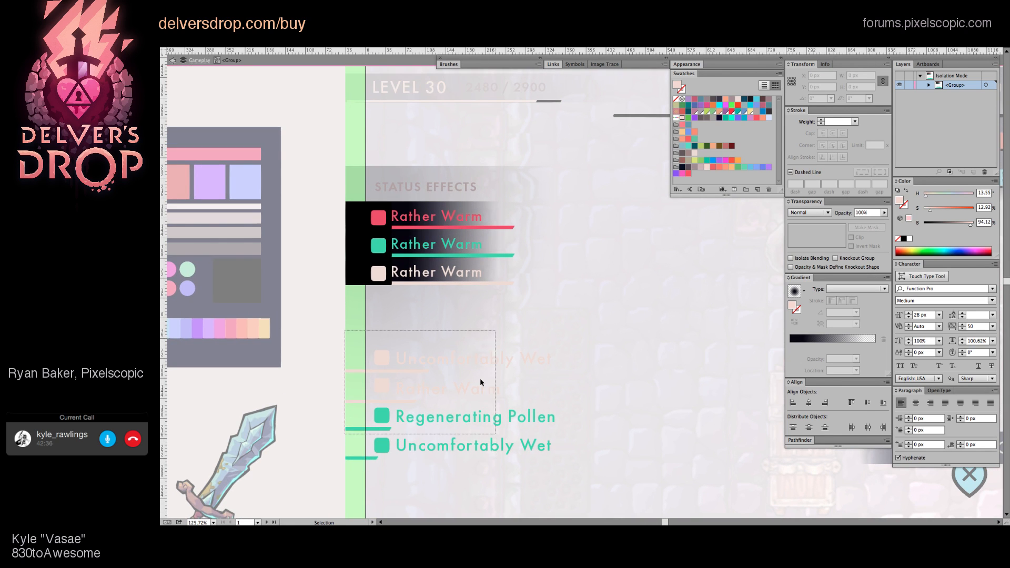
{"action": "key", "text": "Delete"}
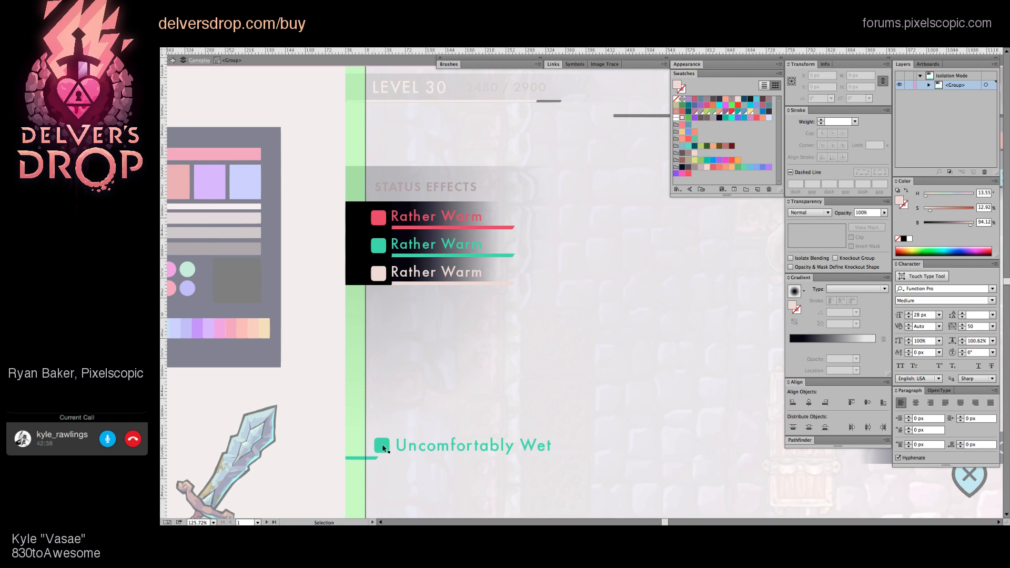
{"action": "left_click", "coordinate": [400, 446]}
{"action": "key", "text": "Delete"}
{"action": "left_click", "coordinate": [373, 451]}
{"action": "key", "text": "Delete"}
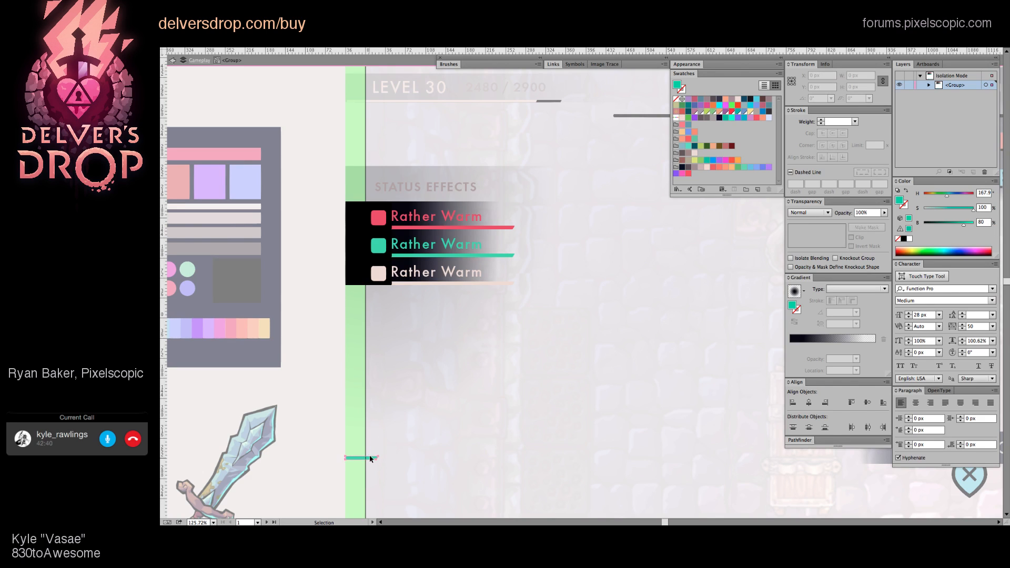
{"action": "left_click", "coordinate": [368, 457]}
{"action": "key", "text": "Delete"}
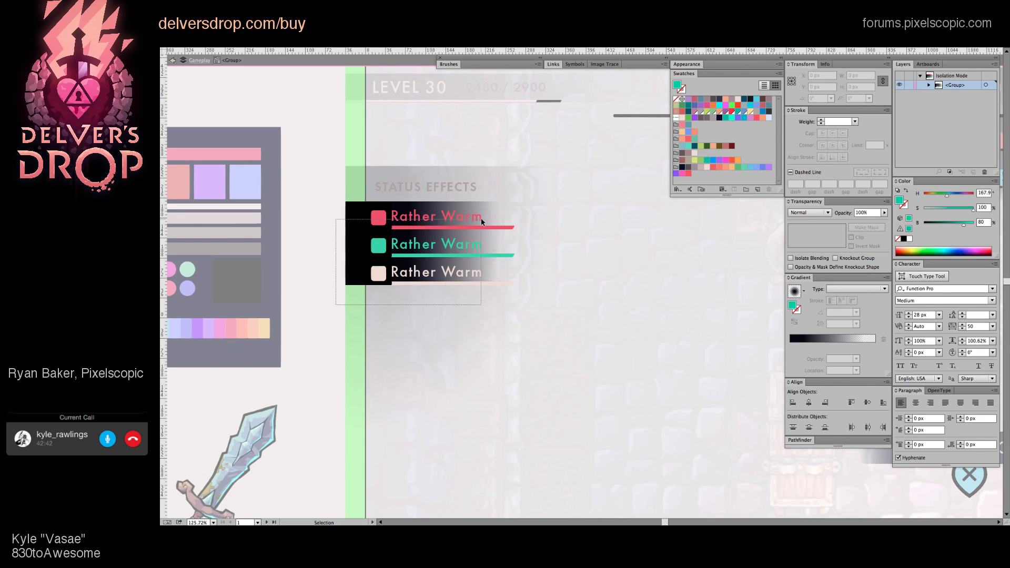
Step: Duplicate the red, green and pale rows directly beneath the list and nudge the copies up 1 px to close the gap
{"action": "left_click_drag", "start_coordinate": [444, 218], "coordinate": [439, 302]}
{"action": "key", "text": "z"}
{"action": "left_click", "coordinate": [435, 288]}
{"action": "key", "text": "v"}
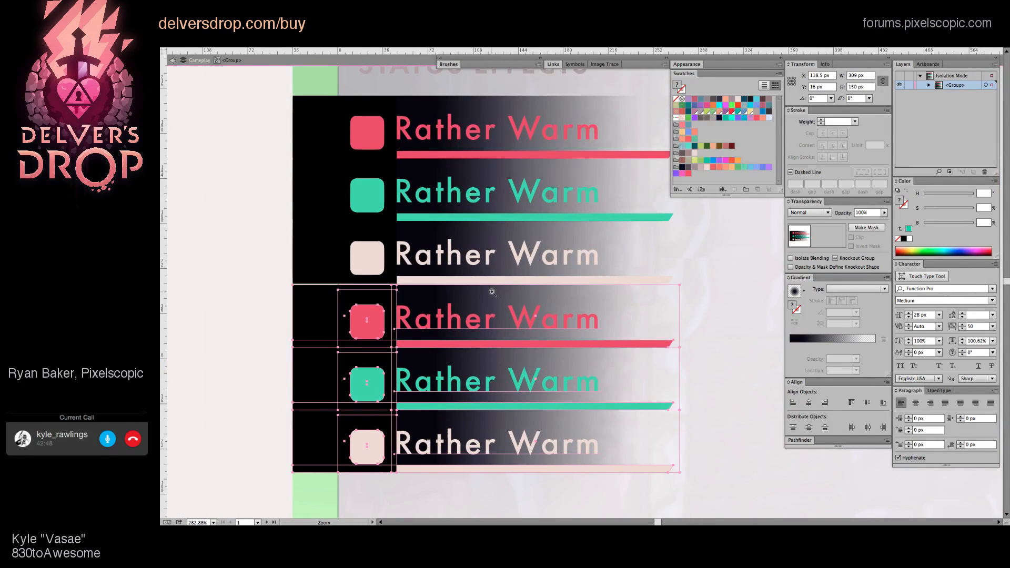
{"action": "key", "text": "Up"}
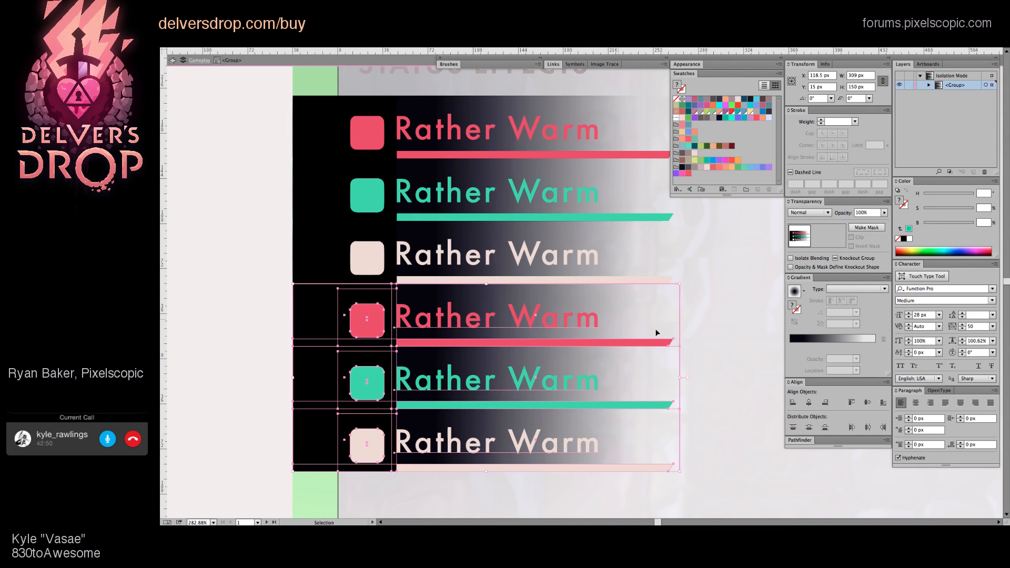
{"action": "left_click", "coordinate": [703, 321]}
Step: Shorten the gradient backings of the first and second rows from below to 44 px high, ending at their coloured bars
{"action": "key", "text": "a"}
{"action": "scroll", "coordinate": [649, 302], "scroll_direction": "right", "scroll_amount": 2}
{"action": "left_click", "coordinate": [604, 140]}
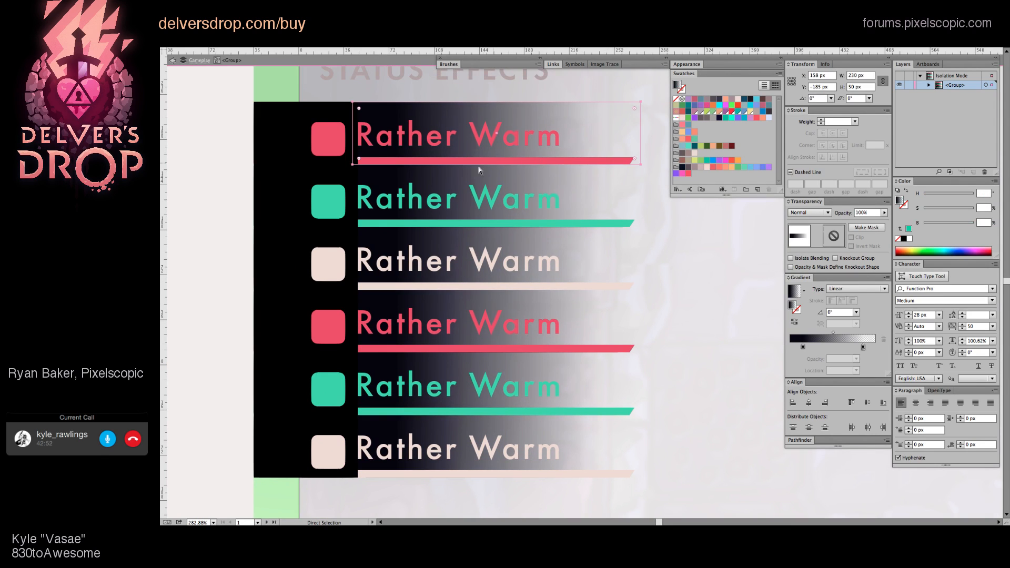
{"action": "key", "text": "v"}
{"action": "left_click_drag", "start_coordinate": [497, 166], "coordinate": [502, 157]}
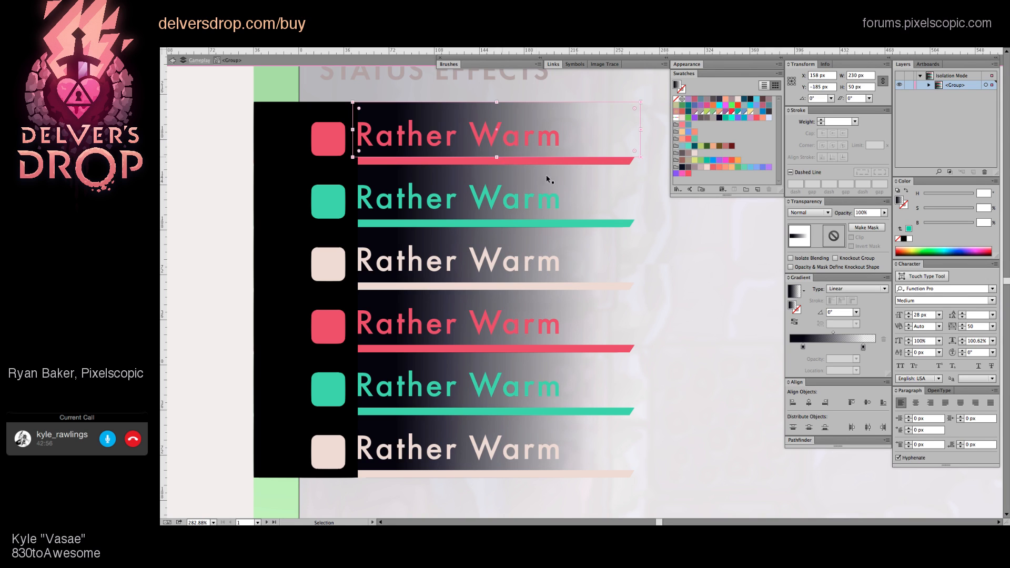
{"action": "key", "text": "a"}
{"action": "left_click", "coordinate": [571, 186]}
{"action": "key", "text": "v"}
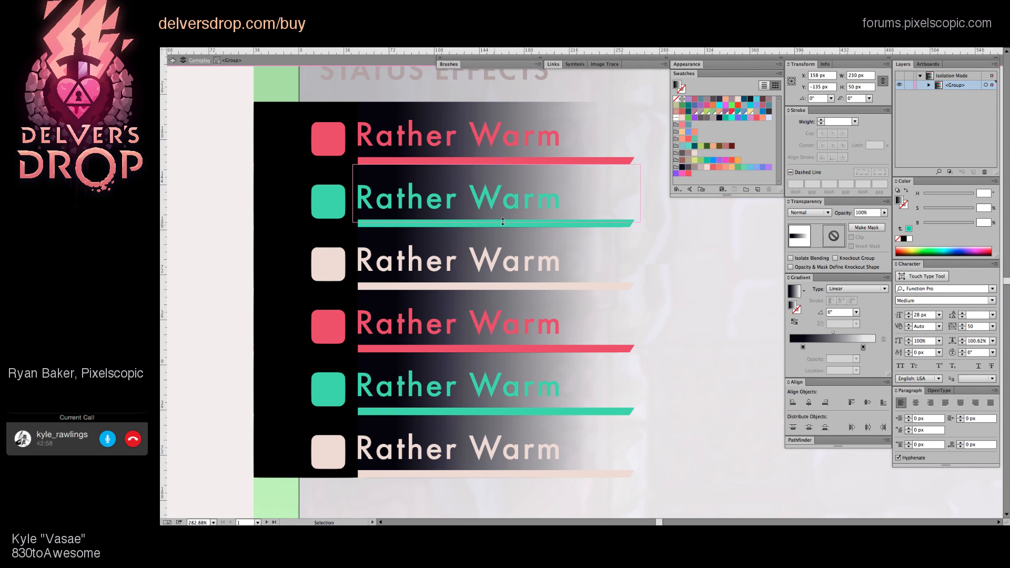
{"action": "key", "text": "a"}
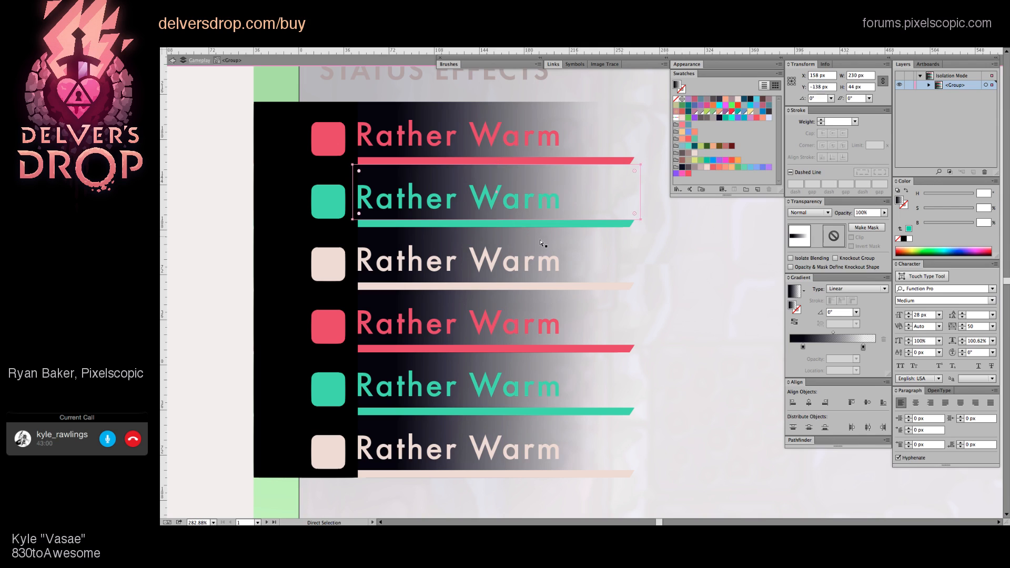
Step: Shorten the gradient backings of the third and fourth rows to 44 px high in the same way
{"action": "left_click", "coordinate": [490, 280]}
{"action": "key", "text": "v"}
{"action": "left_click_drag", "start_coordinate": [498, 289], "coordinate": [504, 282]}
{"action": "key", "text": "a"}
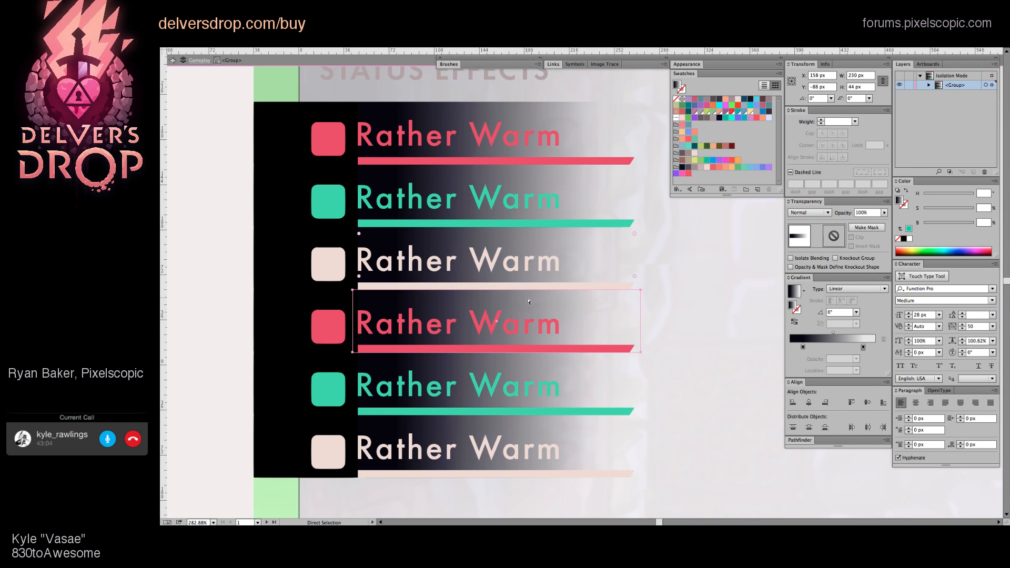
{"action": "key", "text": "v"}
{"action": "left_click_drag", "start_coordinate": [500, 352], "coordinate": [502, 346]}
{"action": "scroll", "coordinate": [533, 361], "scroll_direction": "down", "scroll_amount": 3}
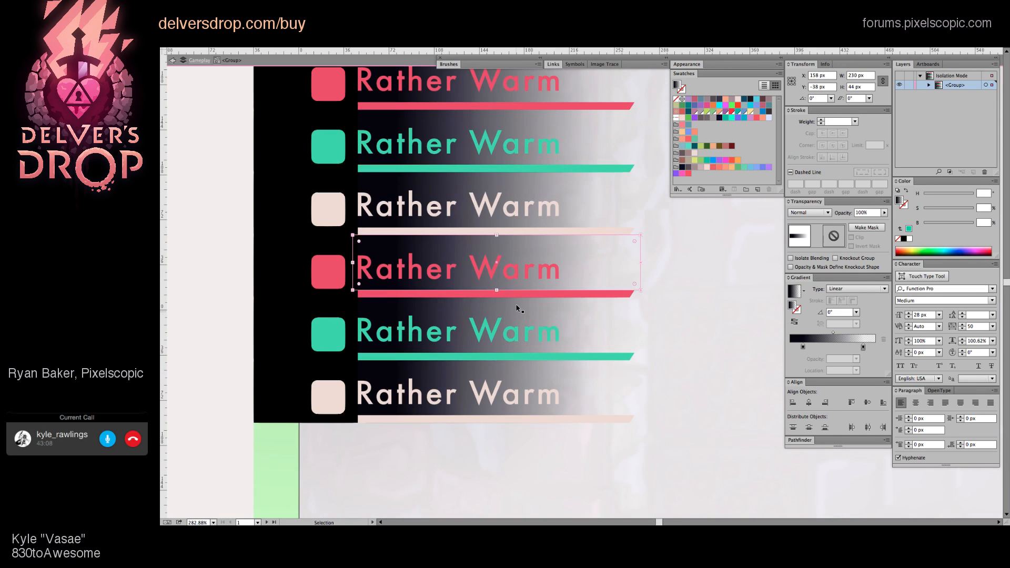
Step: Shorten the gradient backings of the fifth and sixth rows to 44 px high and clear the selection
{"action": "left_click", "coordinate": [496, 358]}
{"action": "left_click_drag", "start_coordinate": [496, 360], "coordinate": [502, 354]}
{"action": "left_click", "coordinate": [509, 377]}
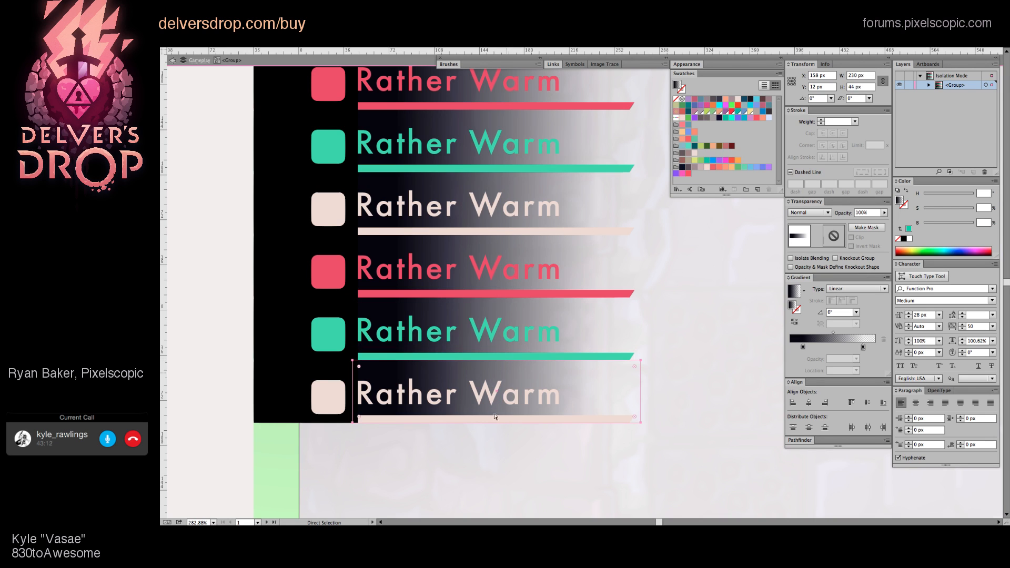
{"action": "left_click_drag", "start_coordinate": [499, 424], "coordinate": [501, 416]}
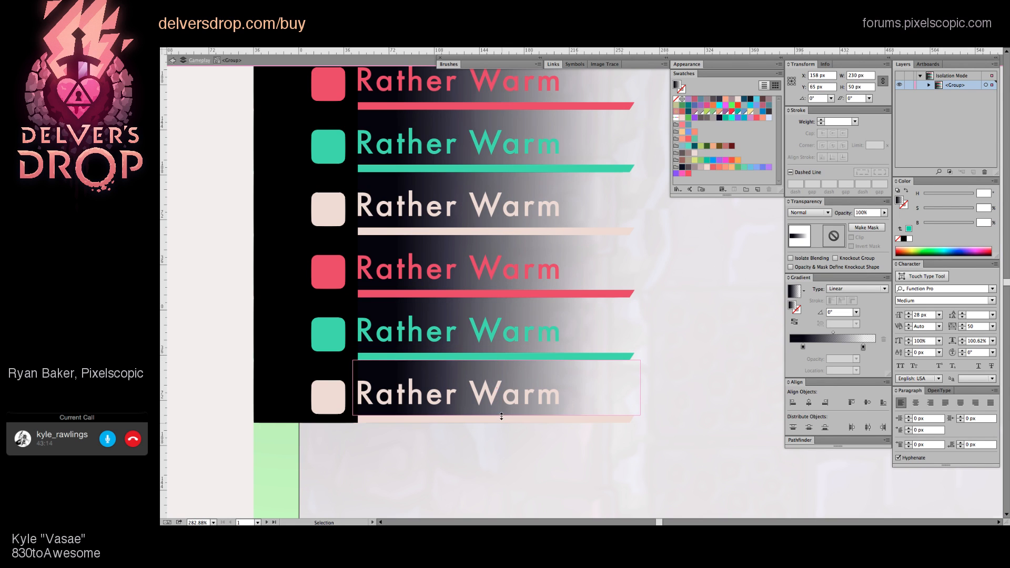
{"action": "scroll", "coordinate": [556, 312], "scroll_direction": "down", "scroll_amount": 3}
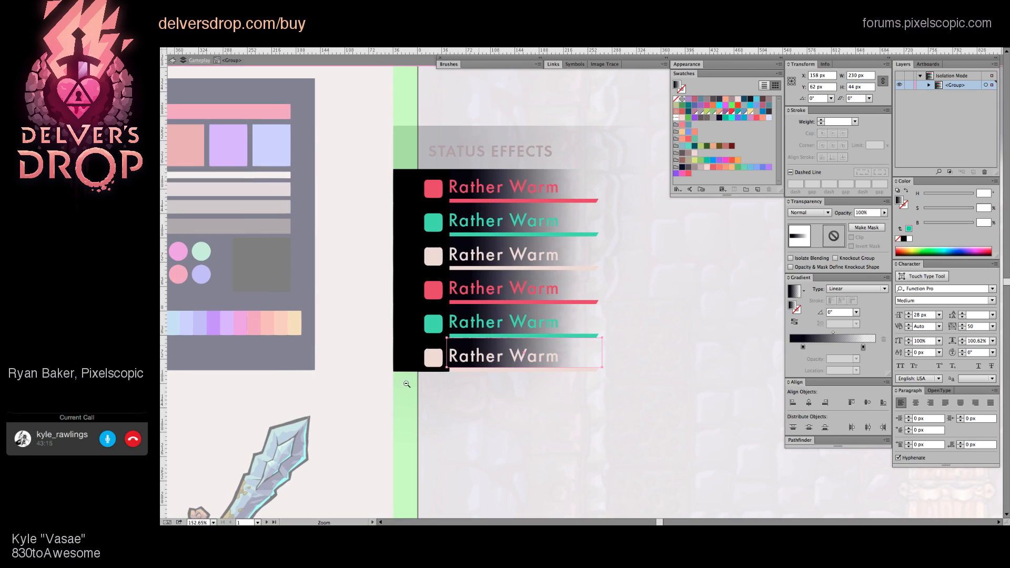
{"action": "left_click", "coordinate": [363, 379]}
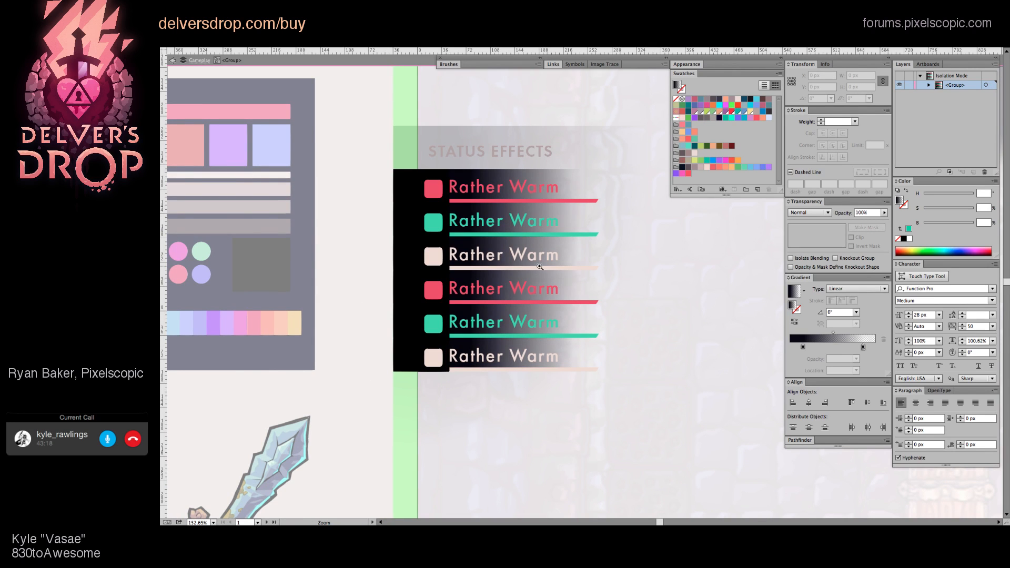
Step: Leave isolation mode of the status effects group and check the list within the whole HUD
{"action": "scroll", "coordinate": [465, 208], "scroll_direction": "up", "scroll_amount": 2}
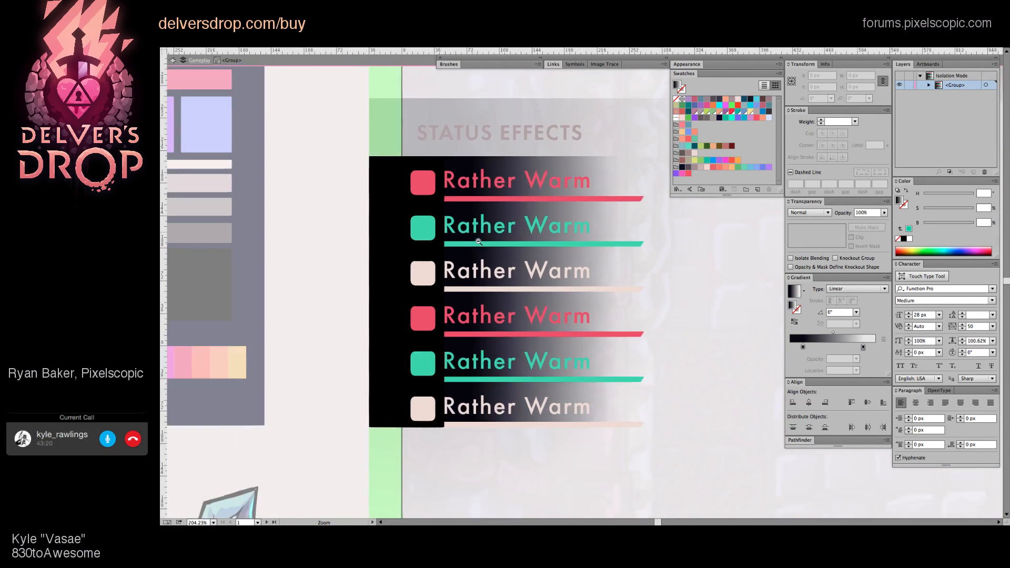
{"action": "scroll", "coordinate": [478, 242], "scroll_direction": "down", "scroll_amount": 2}
{"action": "left_click_drag", "start_coordinate": [523, 300], "coordinate": [482, 308]}
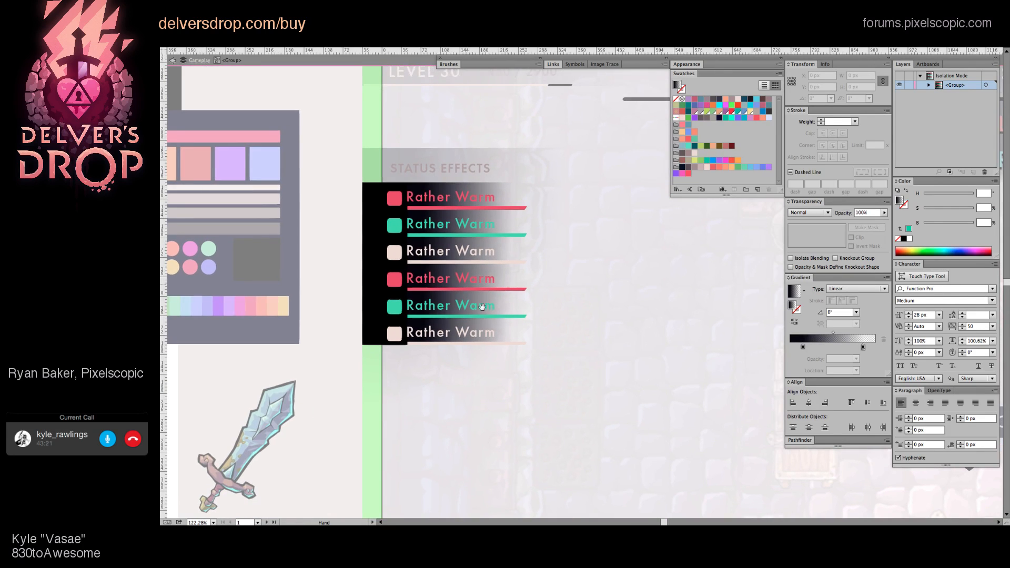
{"action": "double_click", "coordinate": [407, 394]}
{"action": "scroll", "coordinate": [550, 294], "scroll_direction": "down", "scroll_amount": 4}
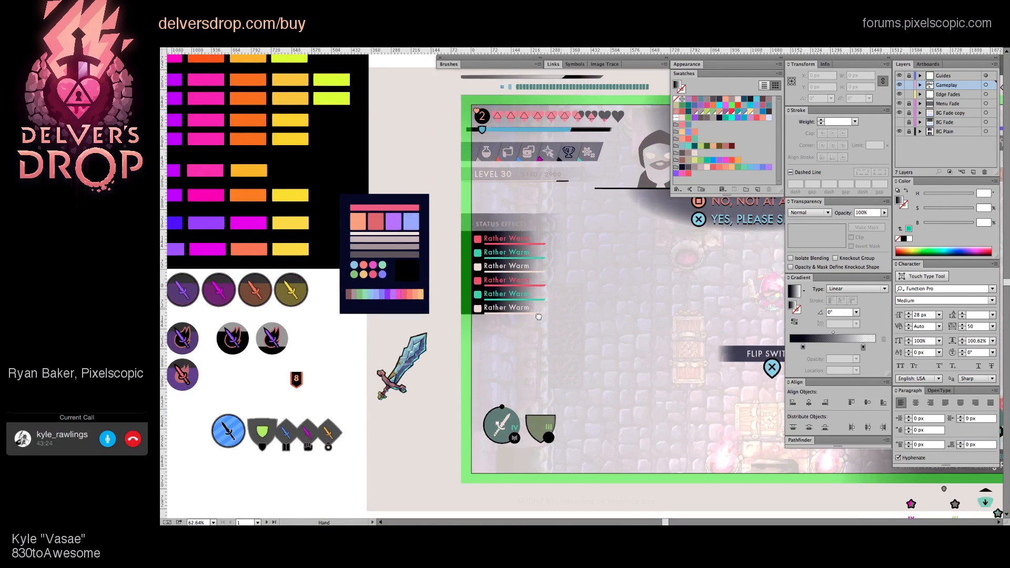
{"action": "scroll", "coordinate": [532, 213], "scroll_direction": "up", "scroll_amount": 4}
Step: Select the gradient backings of all six rows together and widen them rightwards to 251 px
{"action": "left_click", "coordinate": [526, 271]}
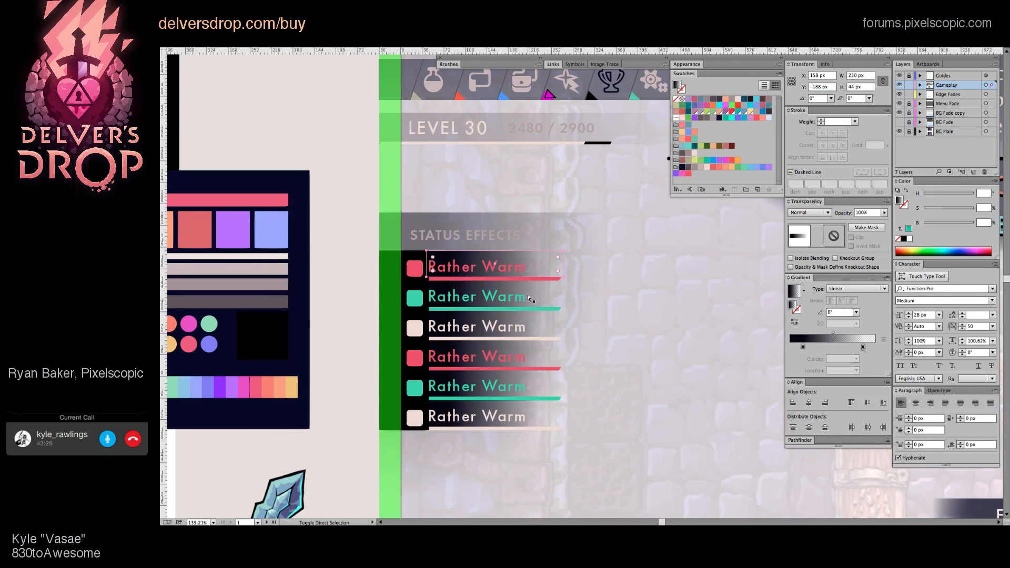
{"action": "left_click", "coordinate": [529, 298], "text": "shift"}
{"action": "left_click", "coordinate": [531, 326], "text": "shift"}
{"action": "left_click", "coordinate": [534, 357], "text": "shift"}
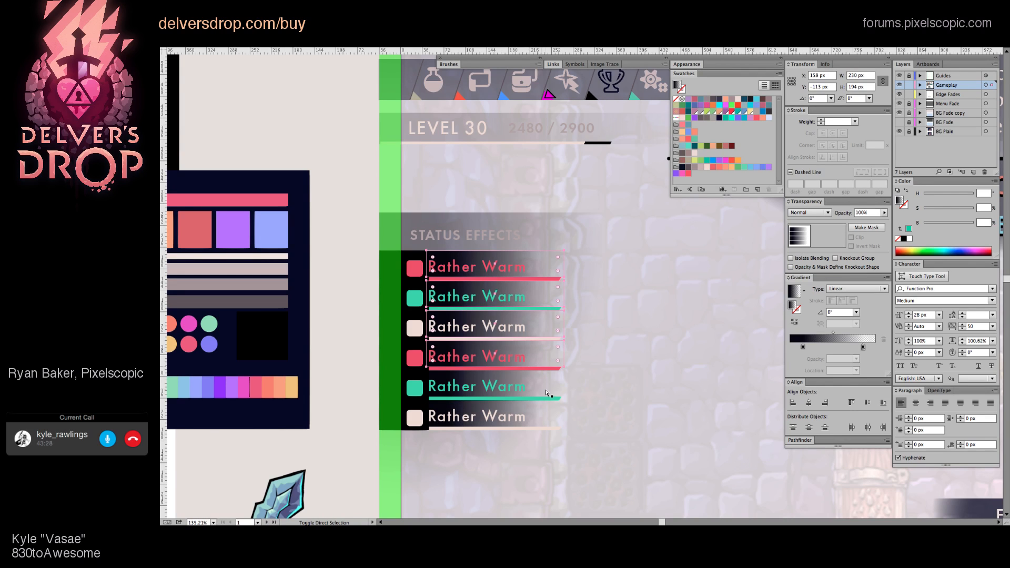
{"action": "left_click", "coordinate": [547, 393], "text": "shift"}
{"action": "left_click", "coordinate": [550, 419], "text": "shift"}
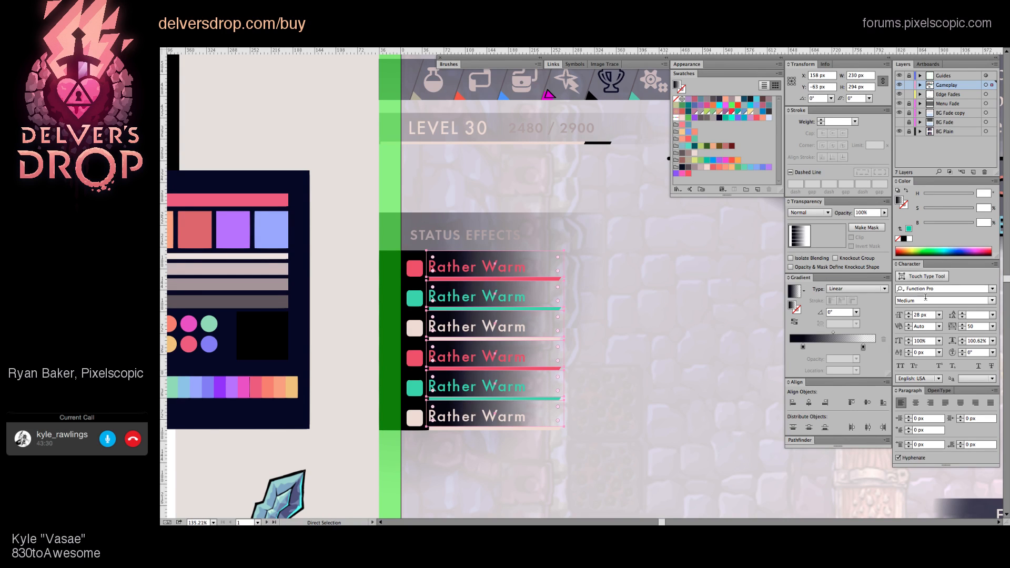
{"action": "key", "text": "v"}
{"action": "left_click_drag", "start_coordinate": [560, 337], "coordinate": [580, 337]}
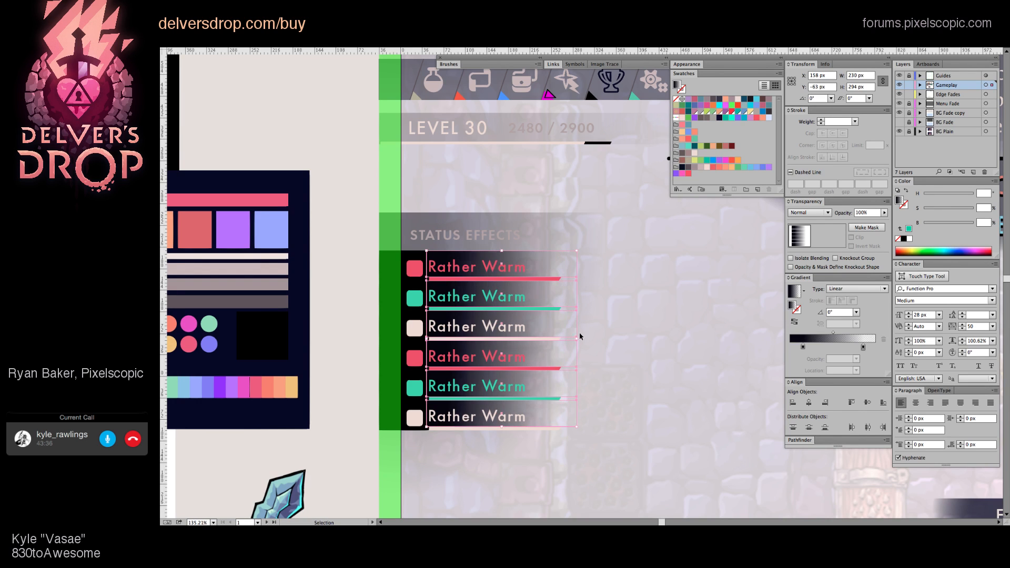
Step: Set the linear gradient angle of the six row backings to -15° and display their gradient direction on the artwork
{"action": "left_click", "coordinate": [819, 315]}
{"action": "type", "text": "-15"}
{"action": "key", "text": "Return"}
{"action": "key", "text": "a"}
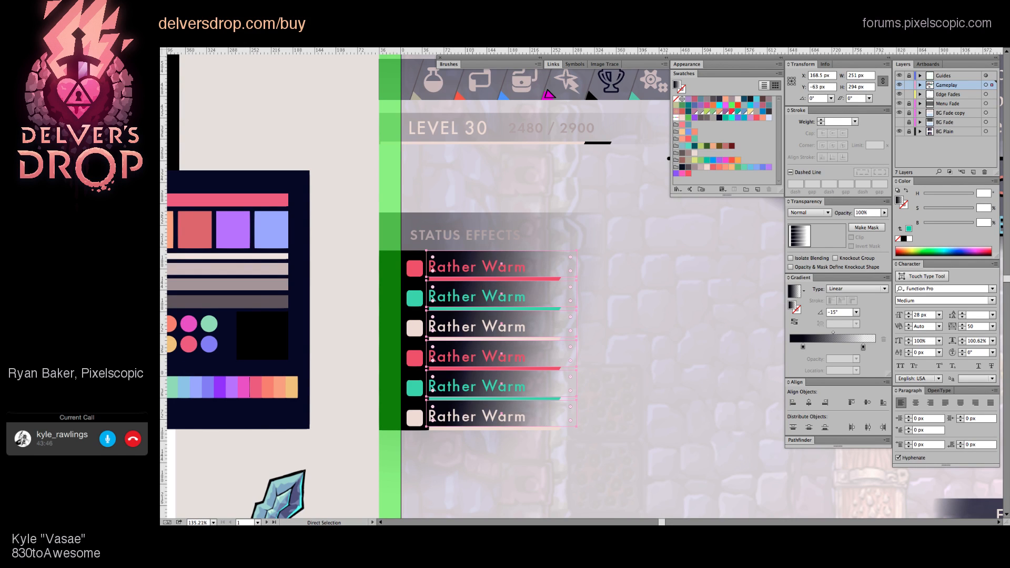
{"action": "left_click_drag", "start_coordinate": [215, 50], "coordinate": [180, 101]}
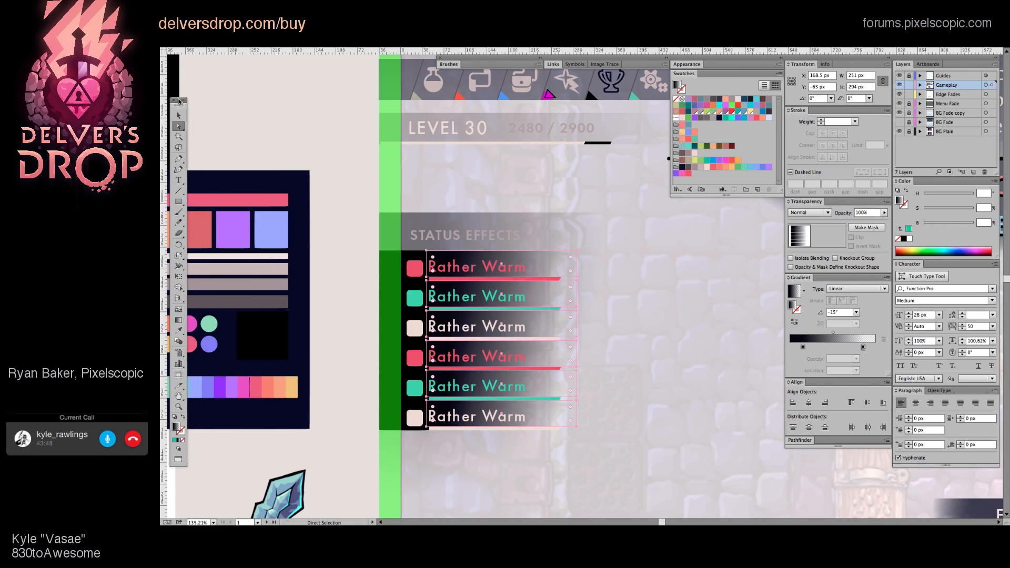
{"action": "left_click", "coordinate": [179, 320]}
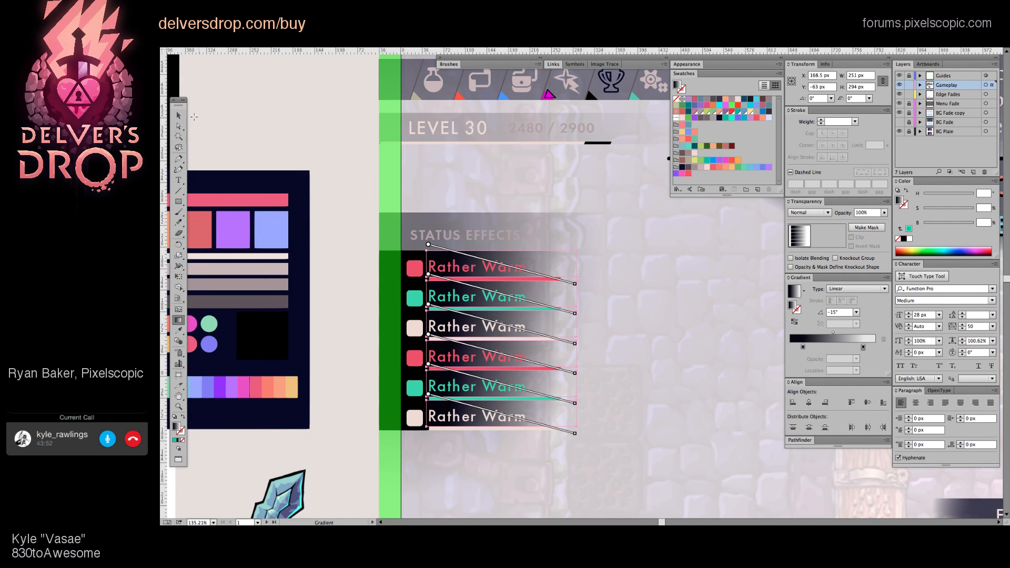
{"action": "key", "text": "v"}
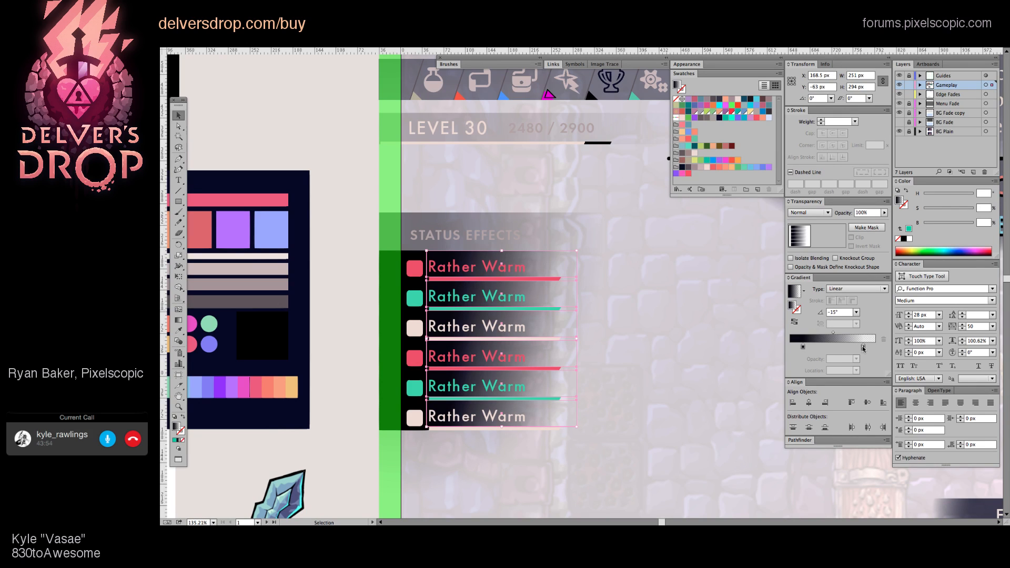
Step: Move the transparent end stop of the backings' gradient to the 80.75% location and deselect the rows
{"action": "left_click", "coordinate": [863, 346]}
{"action": "left_click_drag", "start_coordinate": [860, 347], "coordinate": [858, 347]}
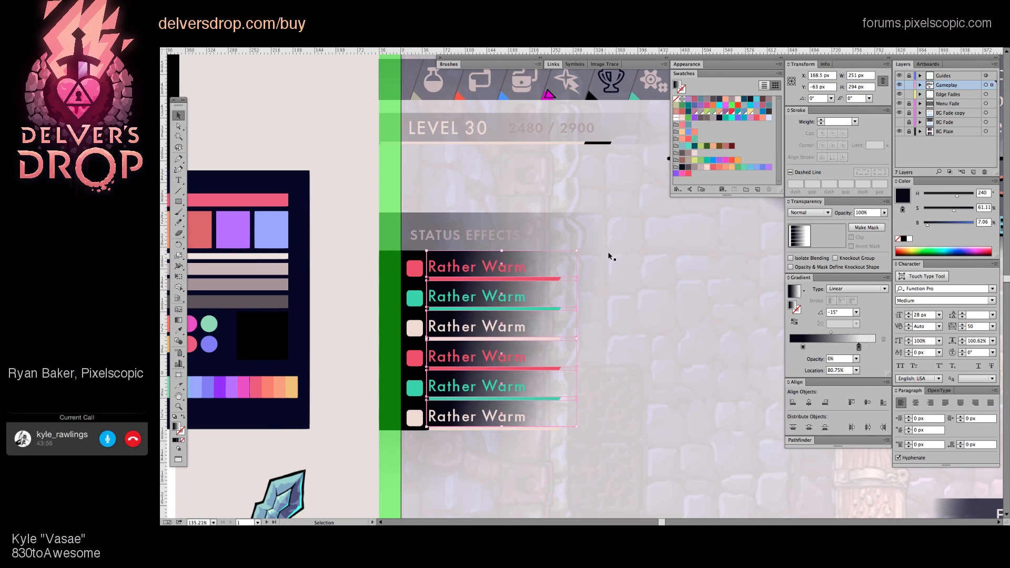
{"action": "left_click", "coordinate": [703, 376]}
{"action": "scroll", "coordinate": [665, 333], "scroll_direction": "right", "scroll_amount": 2}
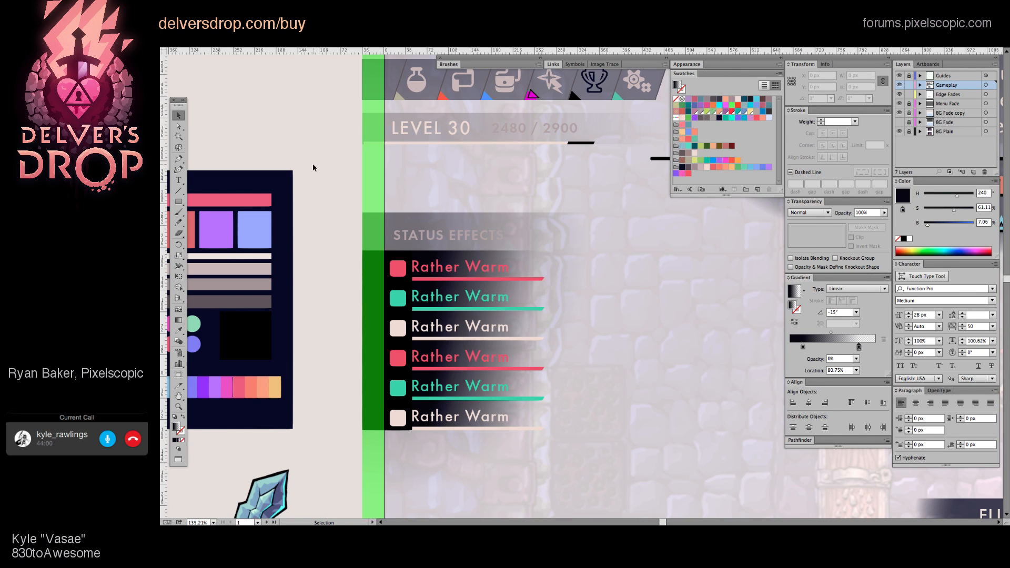
Step: Hide the BG Fade copy layer and review the status effects list against the full game scene
{"action": "key", "text": "z"}
{"action": "scroll", "coordinate": [558, 273], "scroll_direction": "down", "scroll_amount": 3}
{"action": "key", "text": "v"}
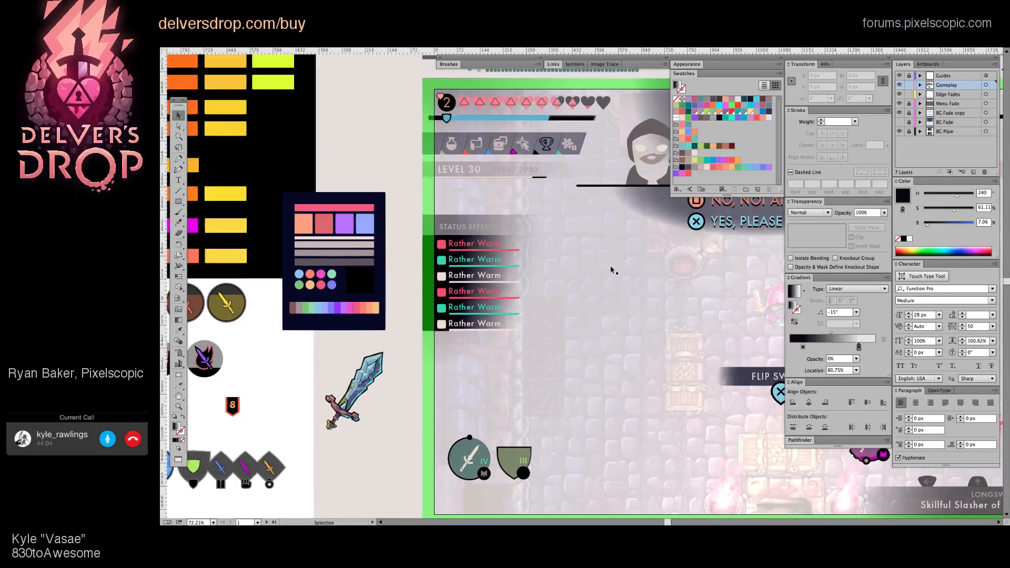
{"action": "scroll", "coordinate": [600, 269], "scroll_direction": "right", "scroll_amount": 2}
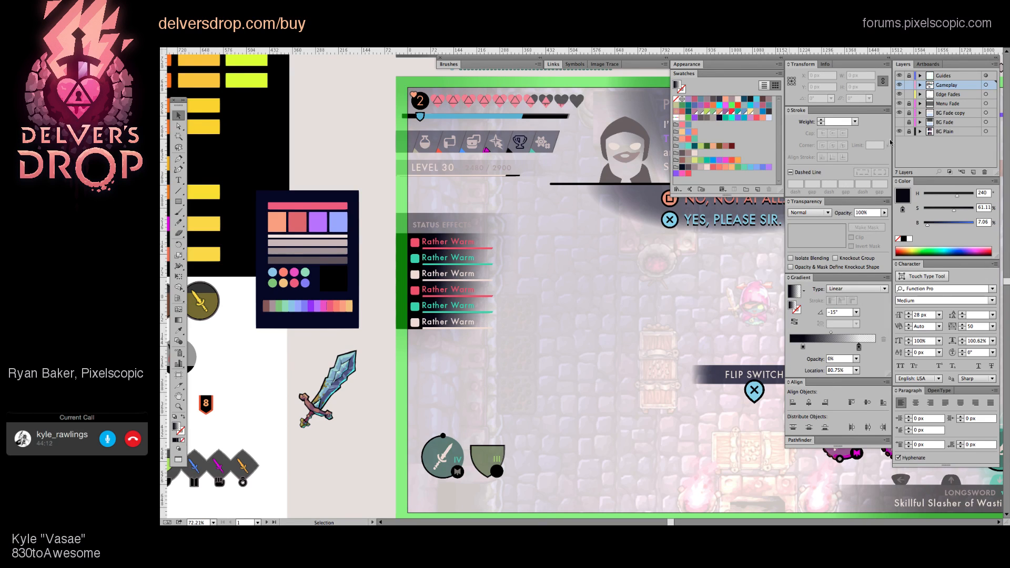
{"action": "left_click", "coordinate": [899, 113]}
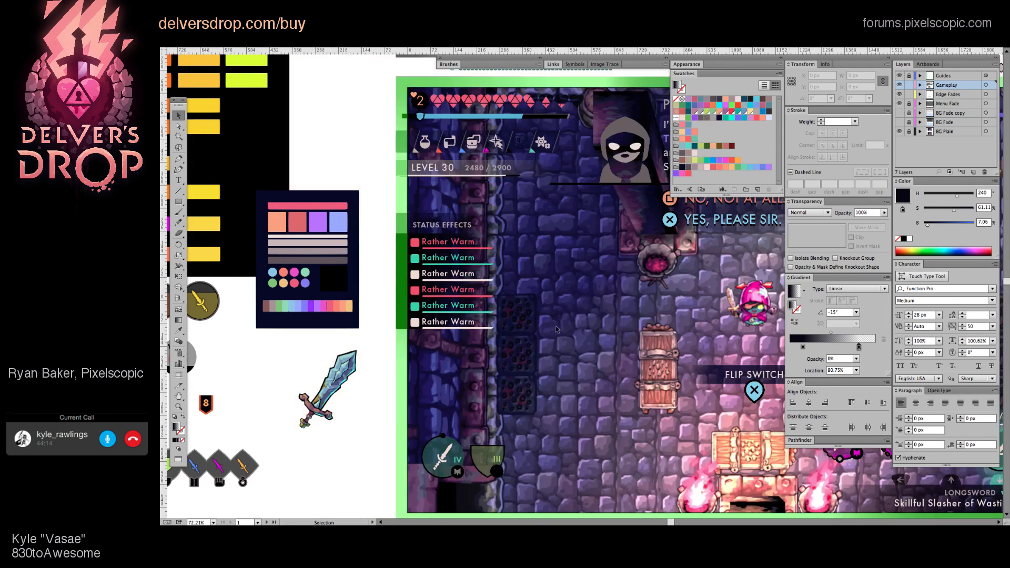
{"action": "key", "text": "z"}
{"action": "scroll", "coordinate": [561, 315], "scroll_direction": "down", "scroll_amount": 2}
{"action": "left_click_drag", "start_coordinate": [636, 349], "coordinate": [535, 343]}
{"action": "key", "text": "v"}
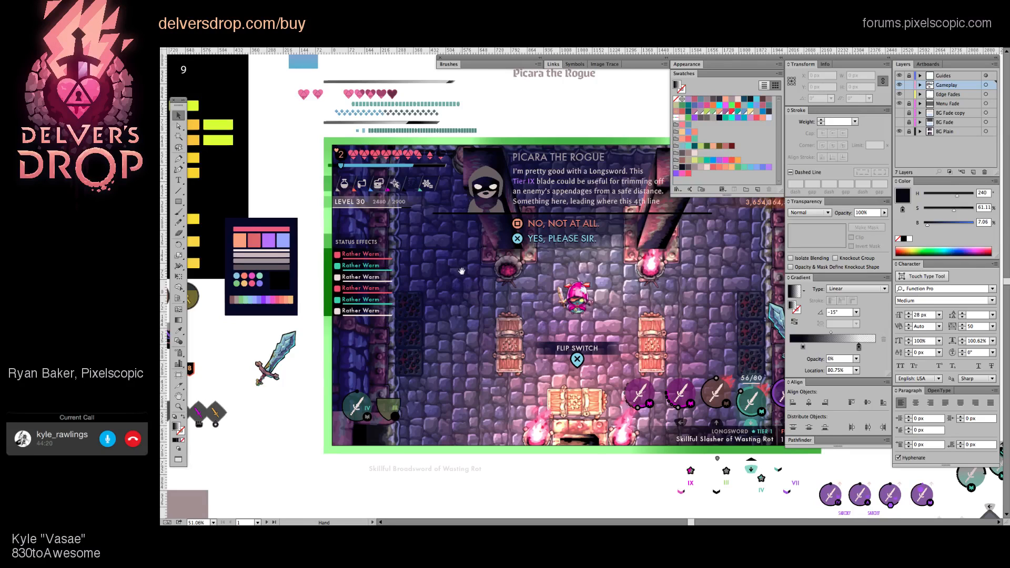
{"action": "left_click_drag", "start_coordinate": [457, 270], "coordinate": [401, 299]}
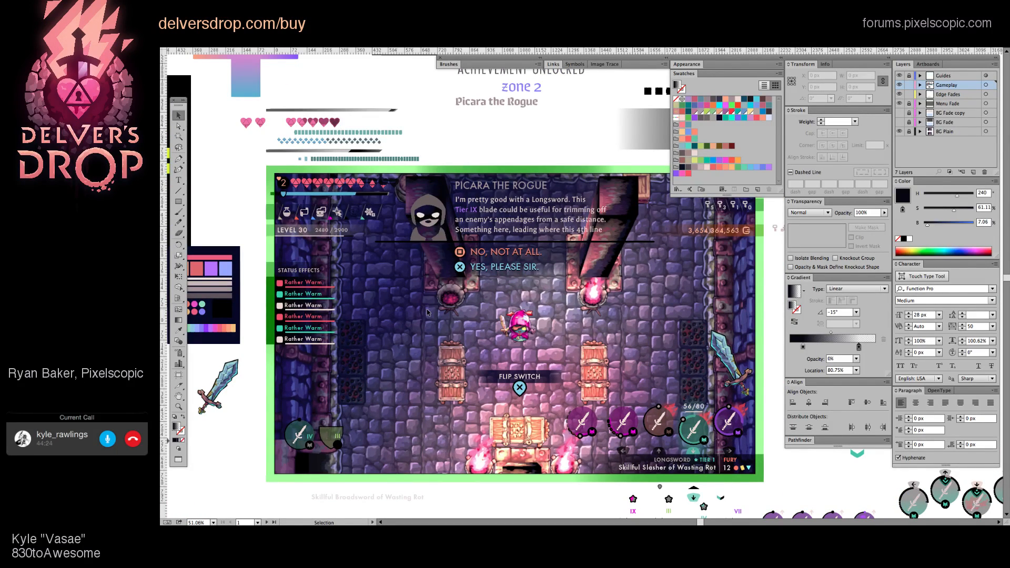
Step: Try recolouring the fourth status effect row's icon, text and underline with the blue swatch R=33 G=148 B=255
{"action": "key", "text": "z"}
{"action": "left_click", "coordinate": [498, 307]}
{"action": "left_click_drag", "start_coordinate": [599, 314], "coordinate": [536, 301]}
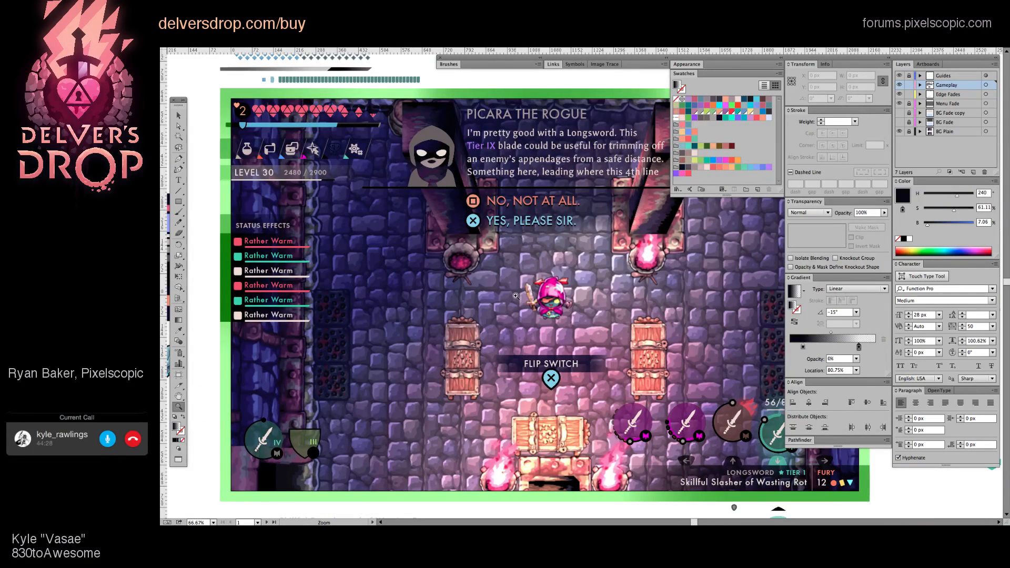
{"action": "left_click_drag", "start_coordinate": [391, 271], "coordinate": [402, 270]}
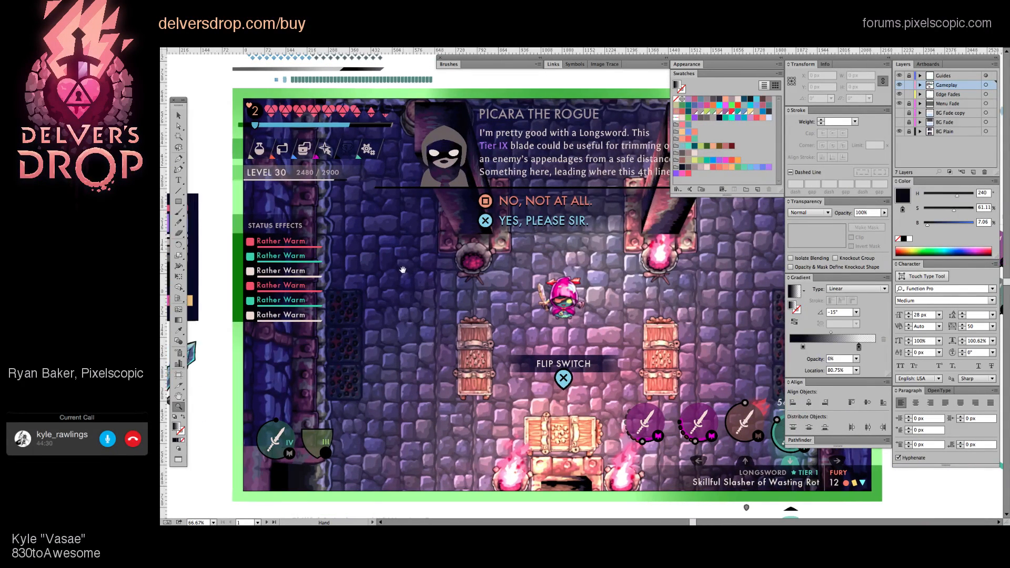
{"action": "scroll", "coordinate": [229, 231], "scroll_direction": "up", "scroll_amount": 5, "text": "alt"}
{"action": "key", "text": "a"}
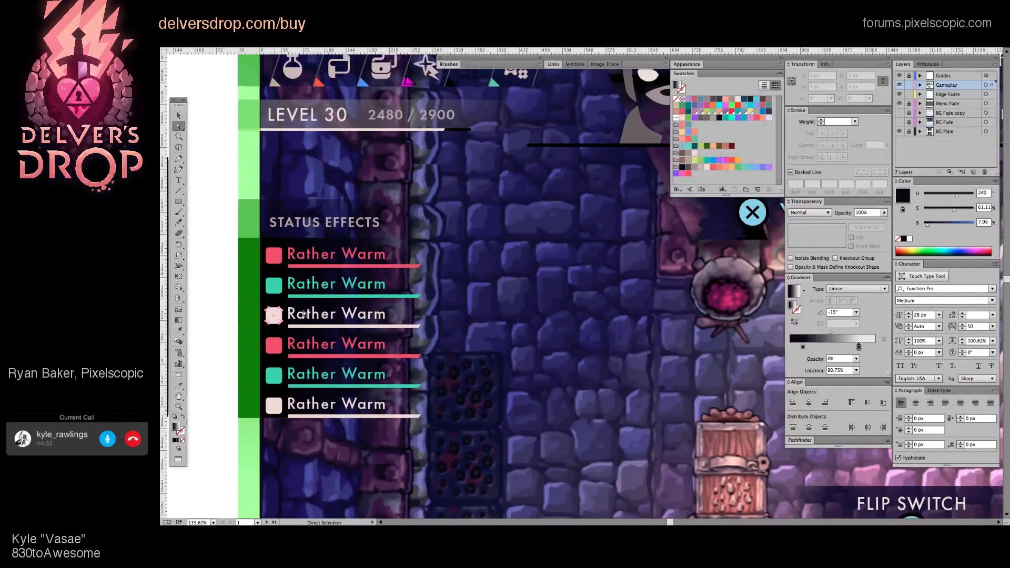
{"action": "left_click", "coordinate": [304, 314]}
{"action": "left_click", "coordinate": [303, 357]}
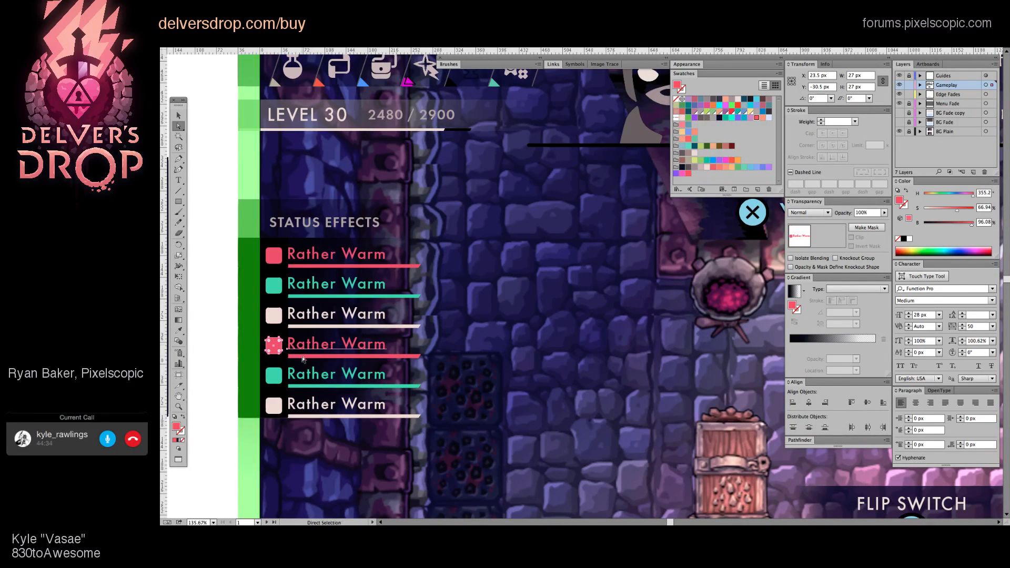
{"action": "left_click", "coordinate": [304, 357], "text": "shift"}
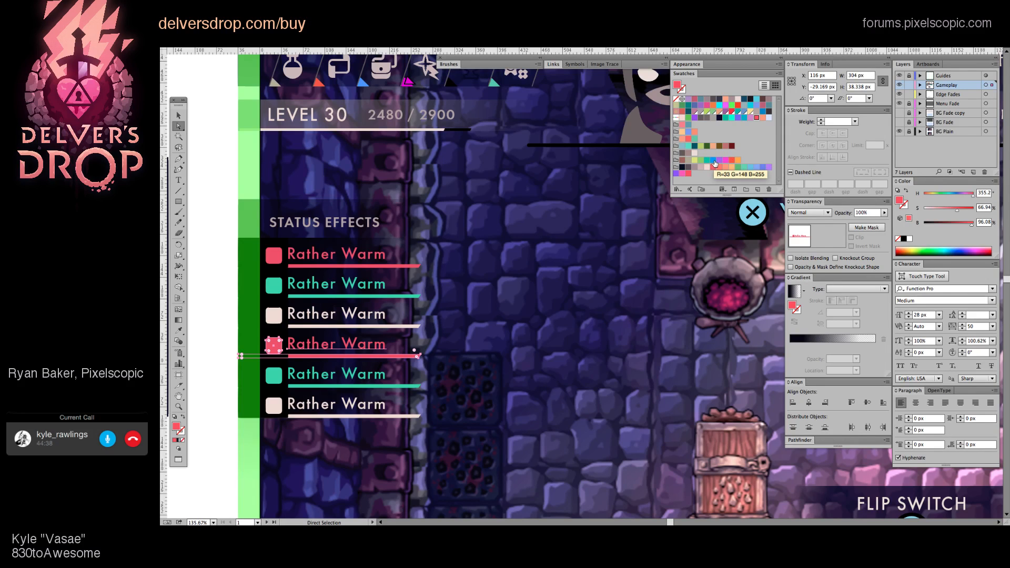
{"action": "left_click", "coordinate": [713, 160]}
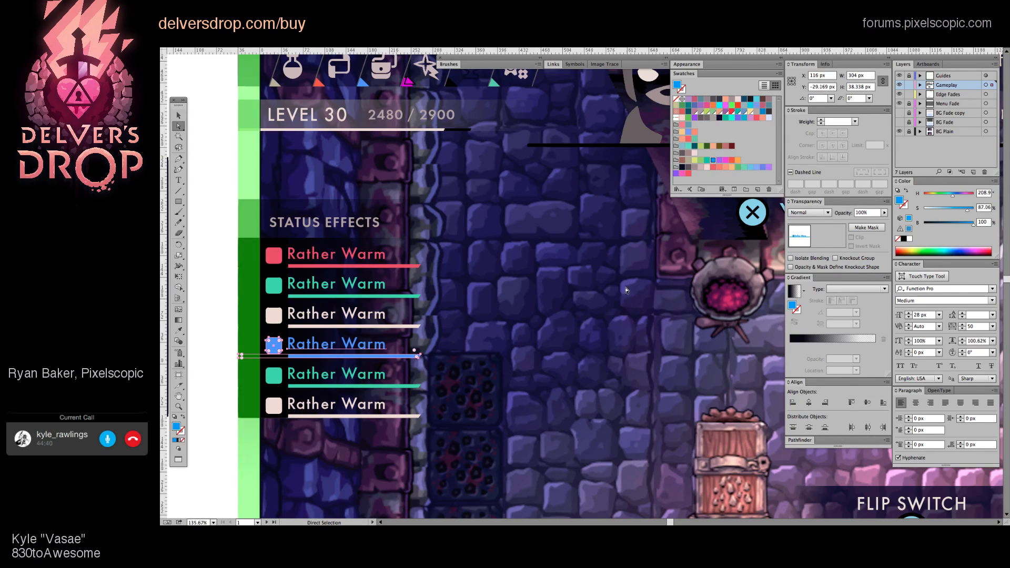
{"action": "key", "text": "ctrl+z"}
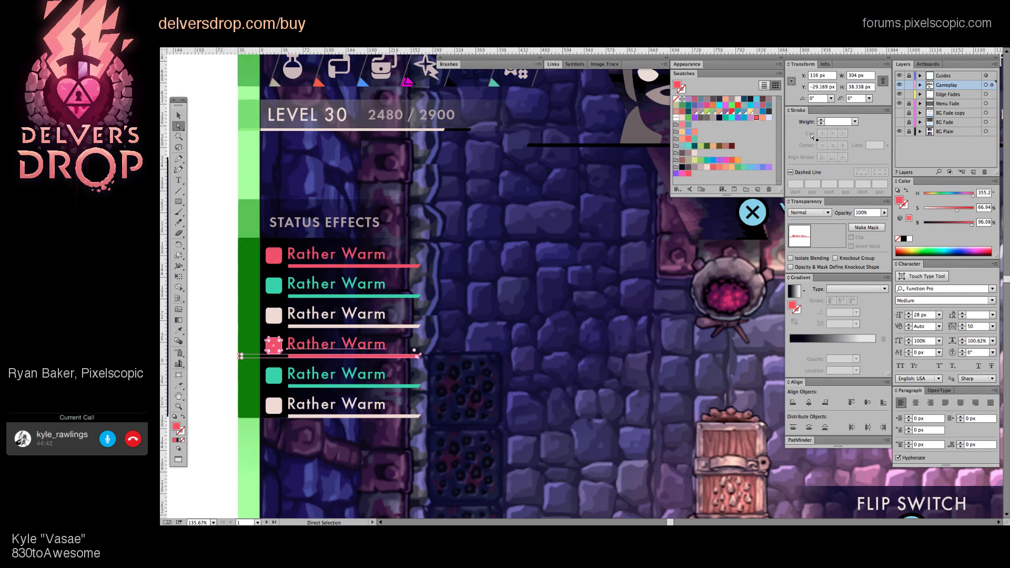
{"action": "left_click", "coordinate": [694, 161]}
{"action": "left_click_drag", "start_coordinate": [510, 308], "coordinate": [577, 312]}
{"action": "key", "text": "ctrl+z"}
{"action": "left_click", "coordinate": [557, 318]}
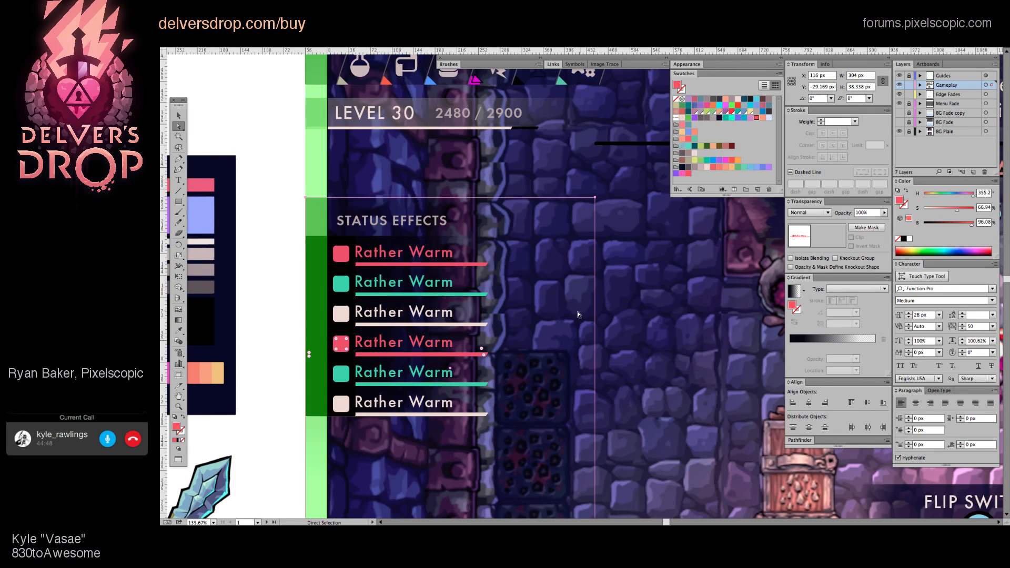
Step: Change the fourth status effect row's label to "On Fire" and deselect the text
{"action": "key", "text": "t"}
{"action": "triple_click", "coordinate": [432, 342]}
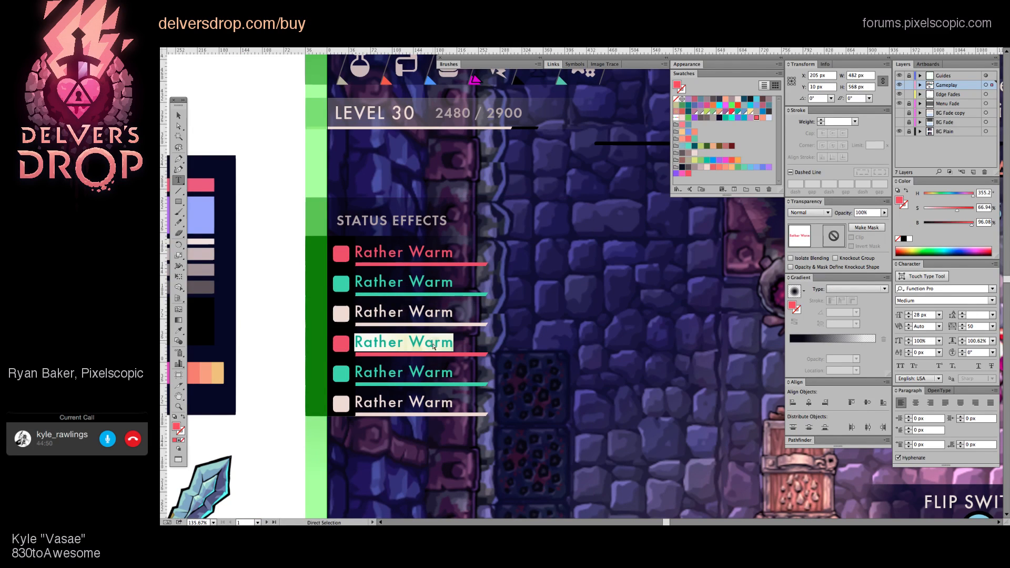
{"action": "type", "text": "On Fire"}
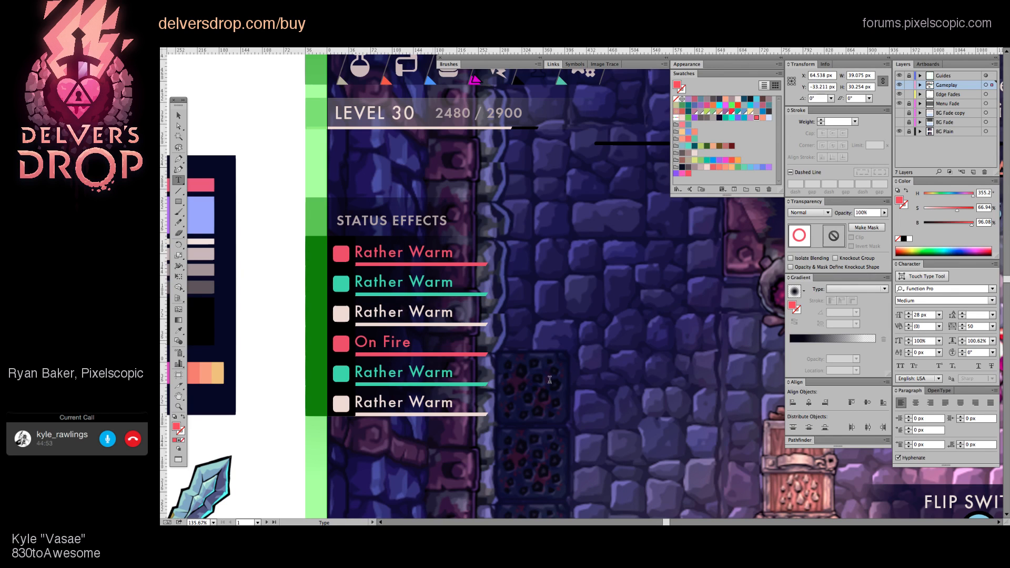
{"action": "key", "text": "Escape"}
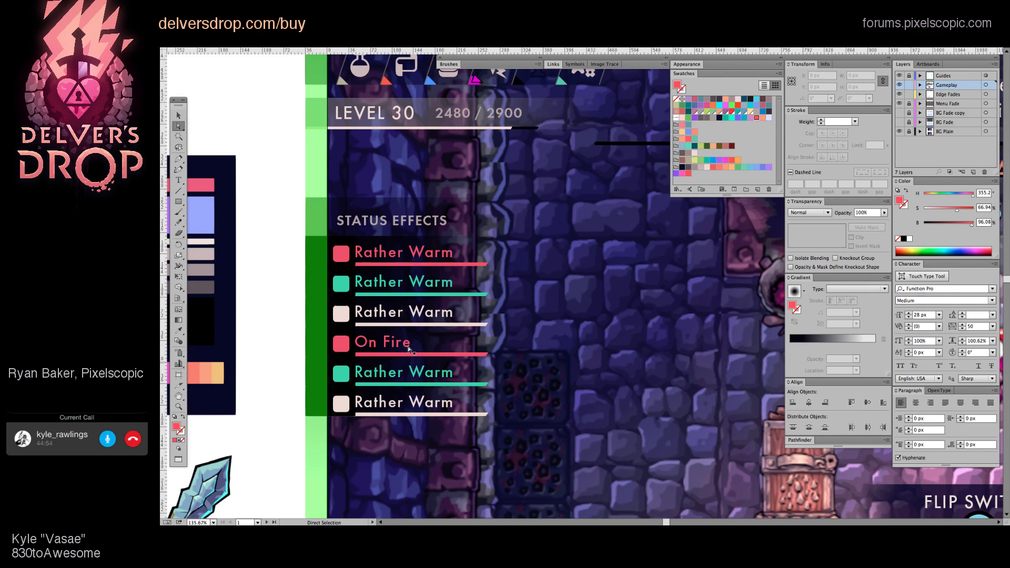
Step: Isolate the group of status effect rows and duplicate its bottom pale row directly below as a seventh row
{"action": "scroll", "coordinate": [376, 385], "scroll_direction": "left", "scroll_amount": 5}
{"action": "key", "text": "ctrl+equal"}
{"action": "key", "text": "ctrl+equal"}
{"action": "left_click_drag", "start_coordinate": [583, 277], "coordinate": [583, 322]}
{"action": "key", "text": "ctrl+z"}
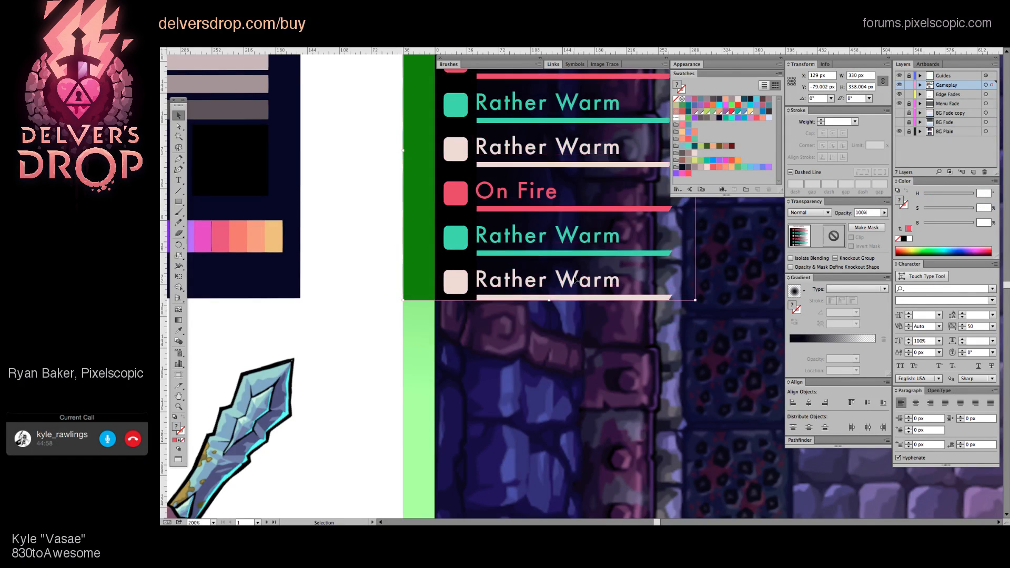
{"action": "double_click", "coordinate": [489, 310]}
{"action": "left_click", "coordinate": [556, 285]}
{"action": "left_click_drag", "start_coordinate": [569, 306], "coordinate": [577, 326]}
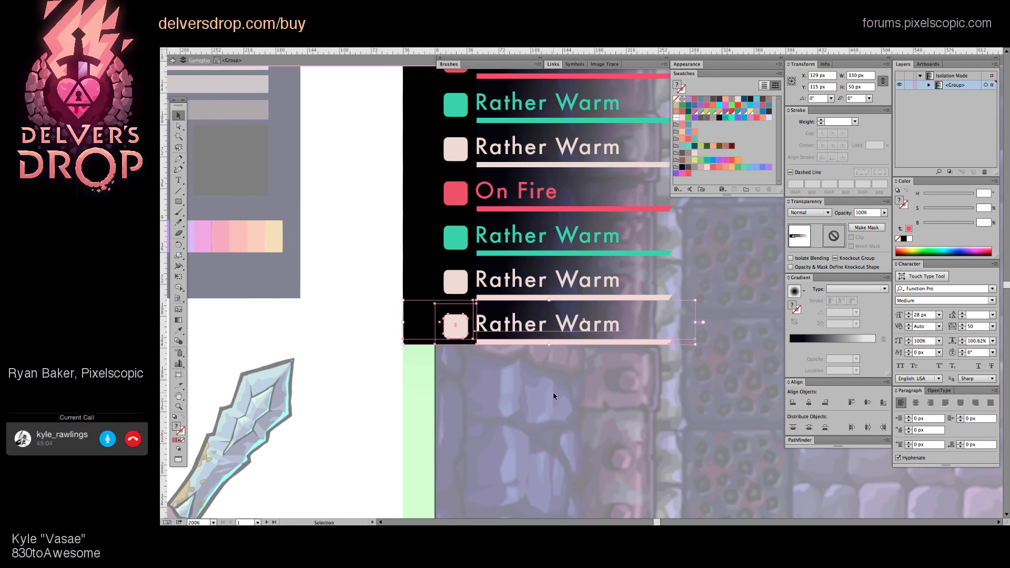
Step: Recolour the sixth row's icon, text and underline green by sampling the fifth row with the Eyedropper
{"action": "left_click", "coordinate": [553, 392]}
{"action": "scroll", "coordinate": [413, 360], "scroll_direction": "up", "scroll_amount": 3}
{"action": "scroll", "coordinate": [413, 361], "scroll_direction": "right", "scroll_amount": 2}
{"action": "key", "text": "a"}
{"action": "left_click", "coordinate": [412, 361]}
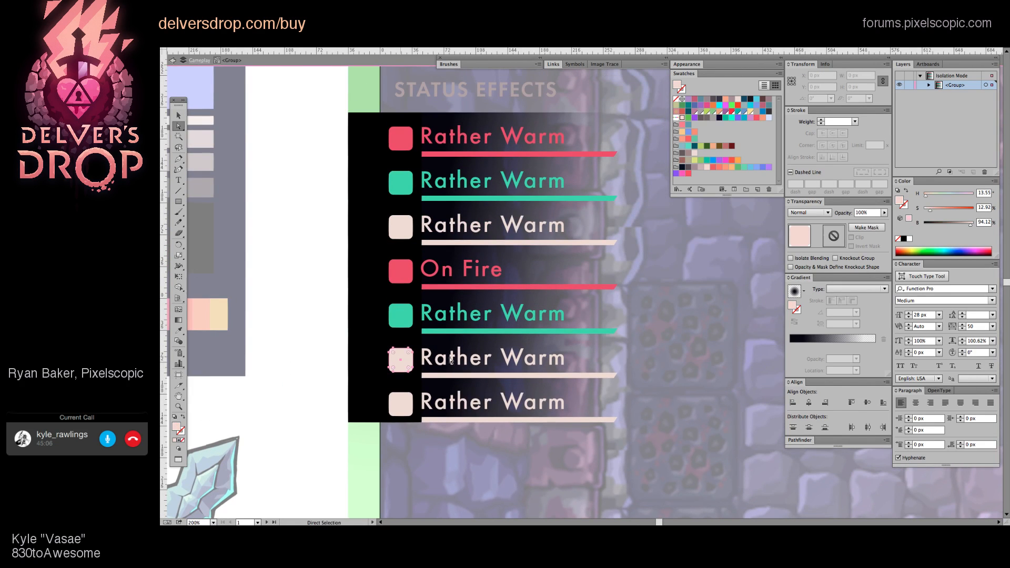
{"action": "key", "text": "i"}
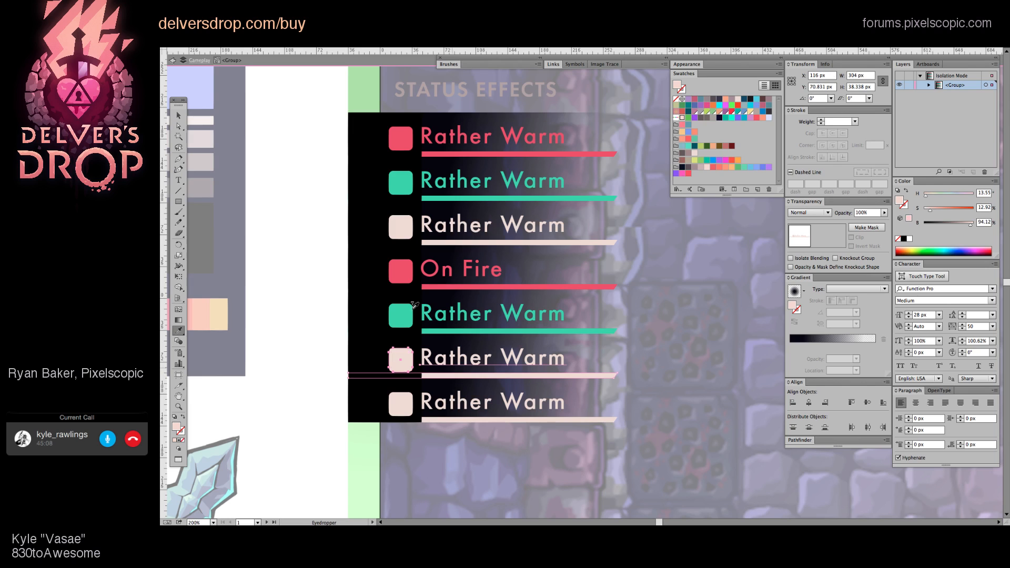
{"action": "left_click", "coordinate": [408, 310]}
{"action": "key", "text": "v"}
Step: Recolour the fifth row's icon, text and underline red by sampling the On Fire row with the Eyedropper
{"action": "left_click_drag", "start_coordinate": [491, 467], "coordinate": [415, 342]}
{"action": "key", "text": "a"}
{"action": "left_click", "coordinate": [410, 318]}
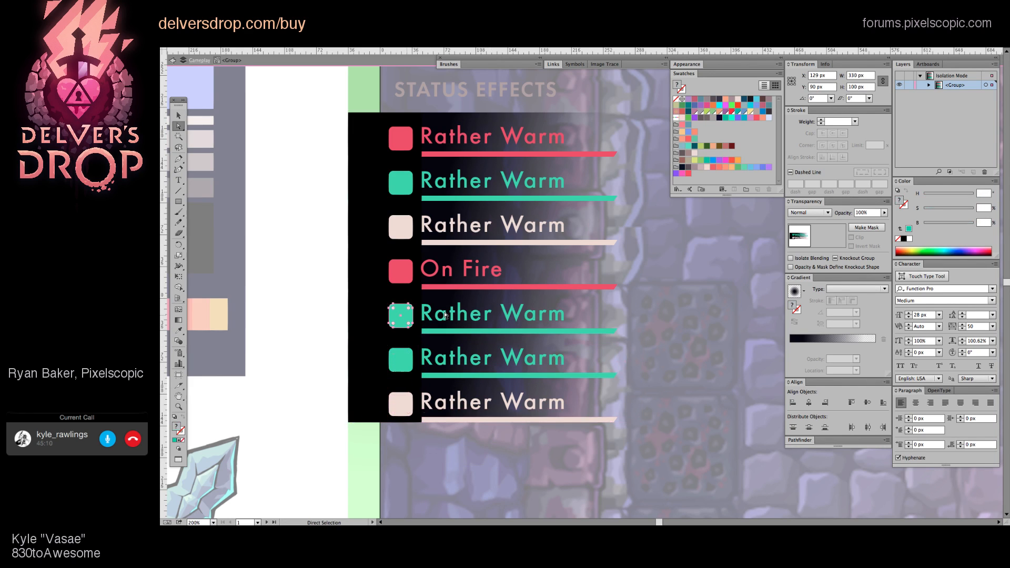
{"action": "key", "text": "i"}
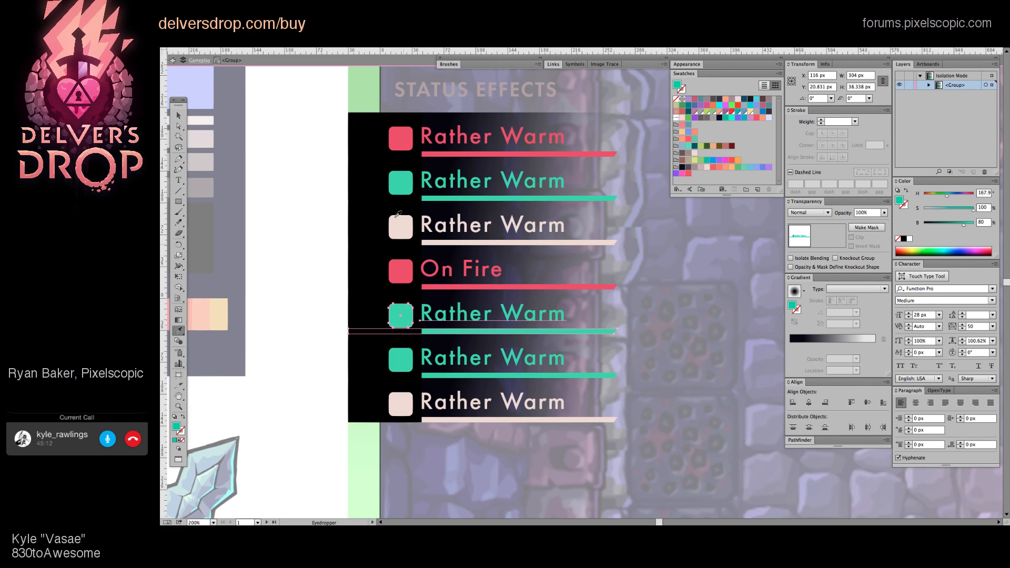
{"action": "left_click", "coordinate": [401, 270]}
{"action": "key", "text": "v"}
{"action": "left_click", "coordinate": [656, 387]}
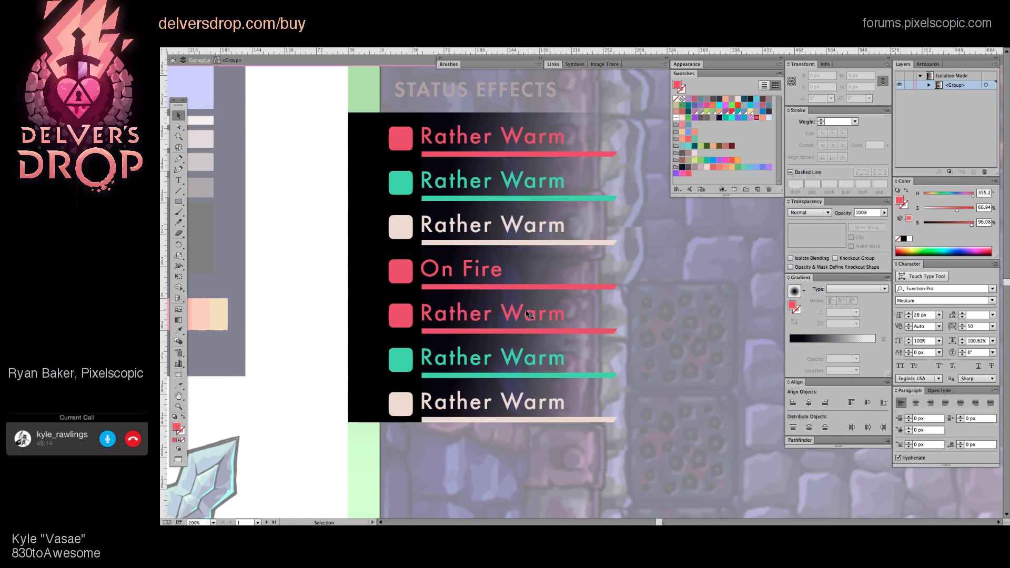
{"action": "key", "text": "t"}
{"action": "left_click_drag", "start_coordinate": [627, 233], "coordinate": [600, 254]}
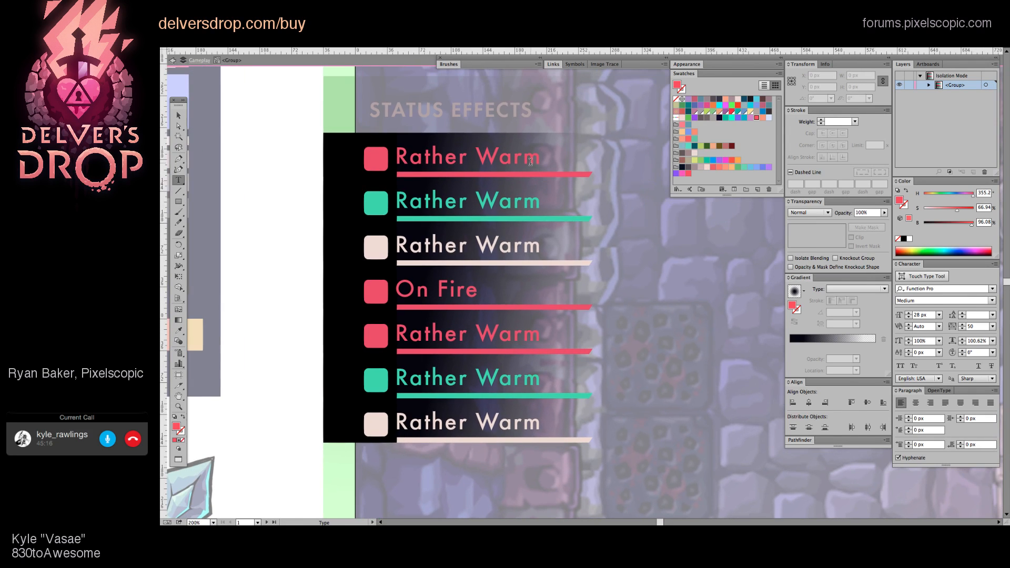
{"action": "left_click", "coordinate": [503, 201], "text": "ctrl"}
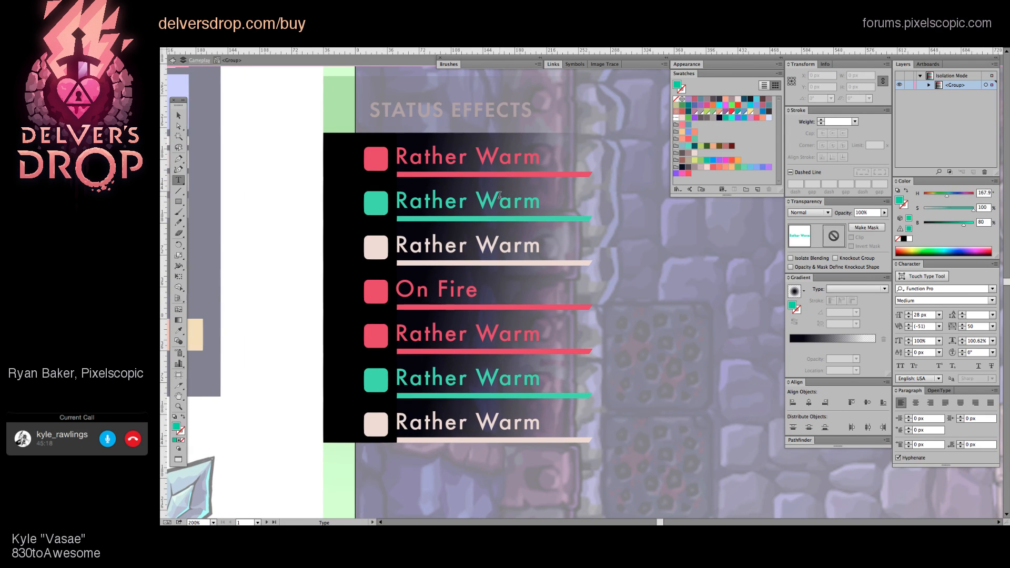
{"action": "triple_click", "coordinate": [506, 201]}
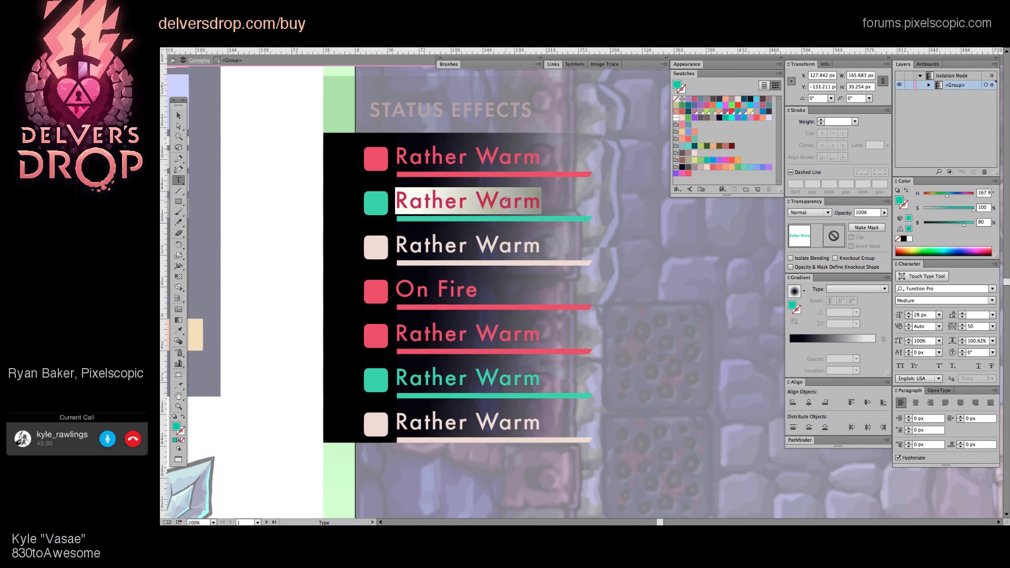
{"action": "key", "text": "ctrl+shift+a"}
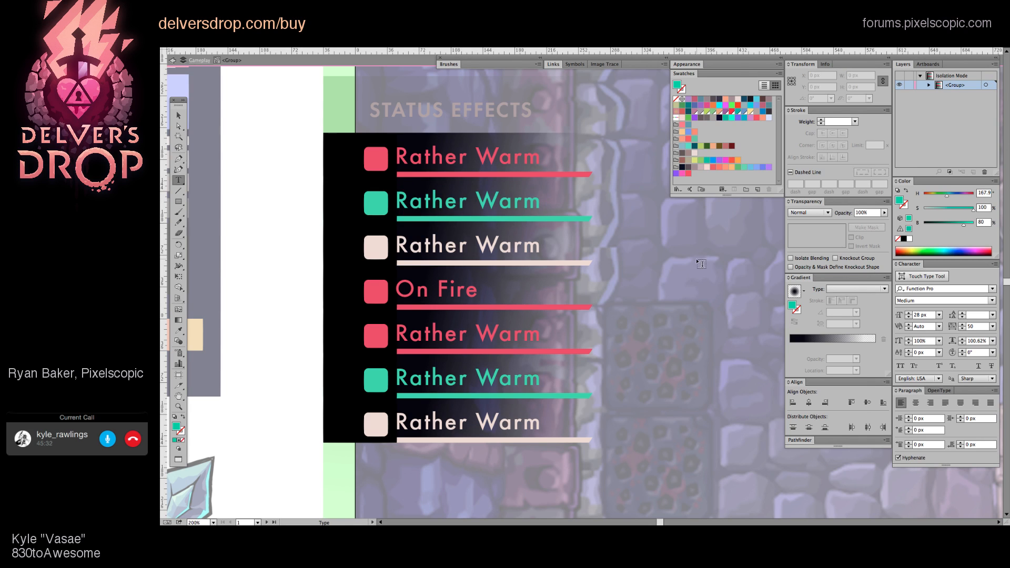
Step: Leave the row group's isolation and review the seven-row status effects list against the full game scene
{"action": "key", "text": "z"}
{"action": "left_click_drag", "start_coordinate": [692, 263], "coordinate": [395, 346]}
{"action": "scroll", "coordinate": [612, 293], "scroll_direction": "right", "scroll_amount": 5}
{"action": "double_click", "coordinate": [636, 304], "text": "ctrl"}
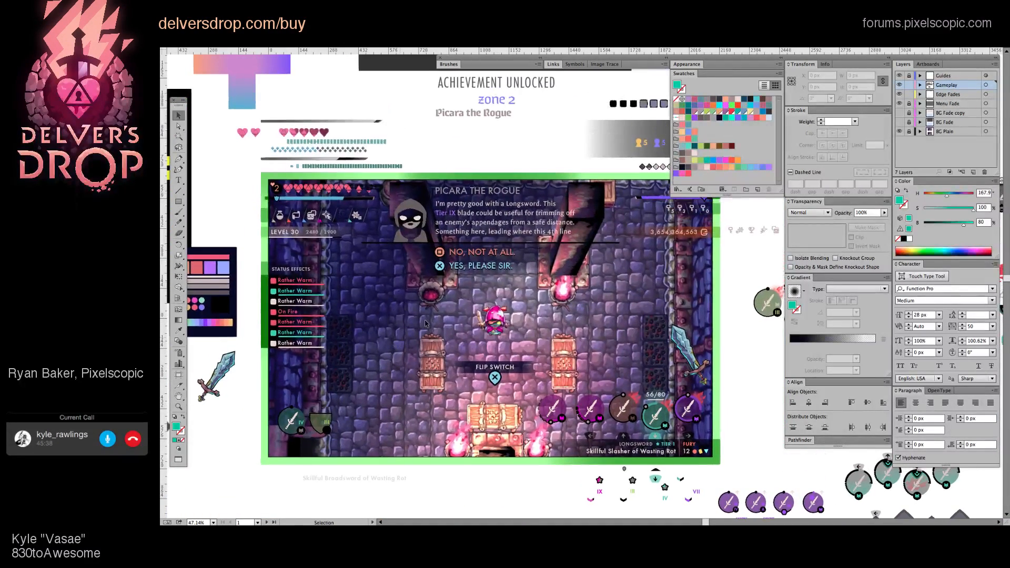
{"action": "key", "text": "v"}
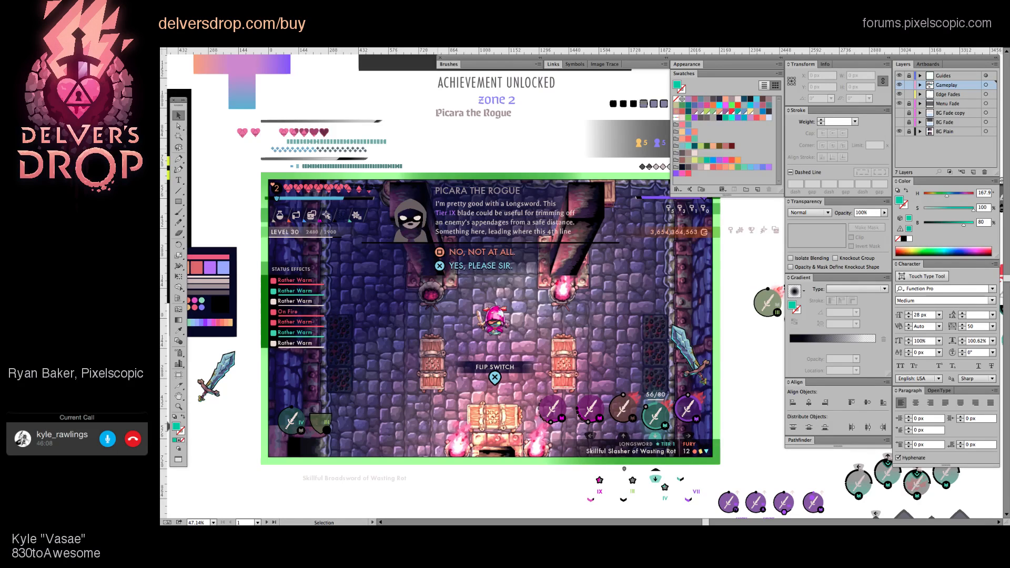
{"action": "key", "text": "Tab"}
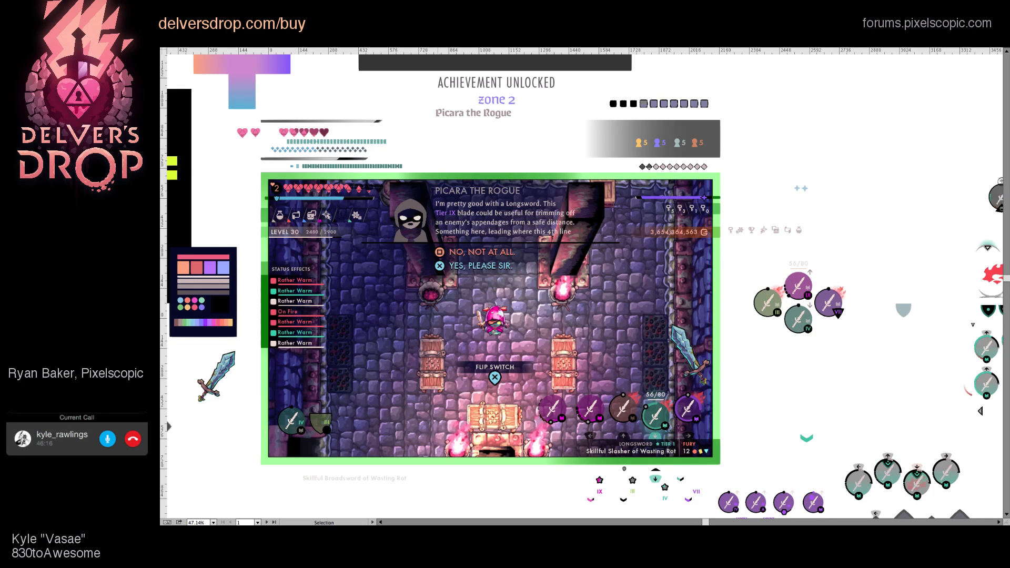
{"action": "left_click_drag", "start_coordinate": [159, 49], "coordinate": [476, 85]}
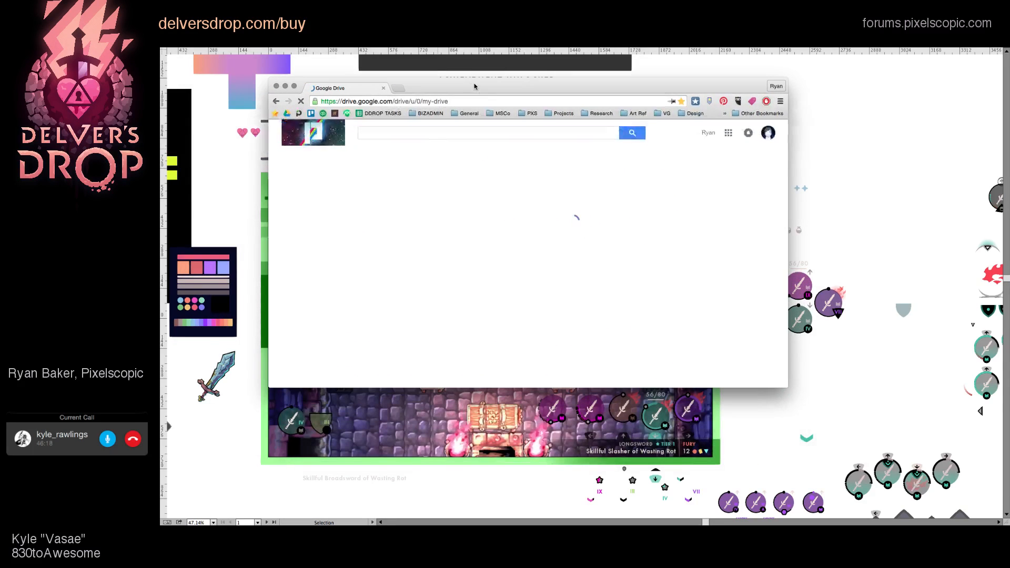
{"action": "left_click_drag", "start_coordinate": [637, 91], "coordinate": [804, 48]}
{"action": "key", "text": "Tab"}
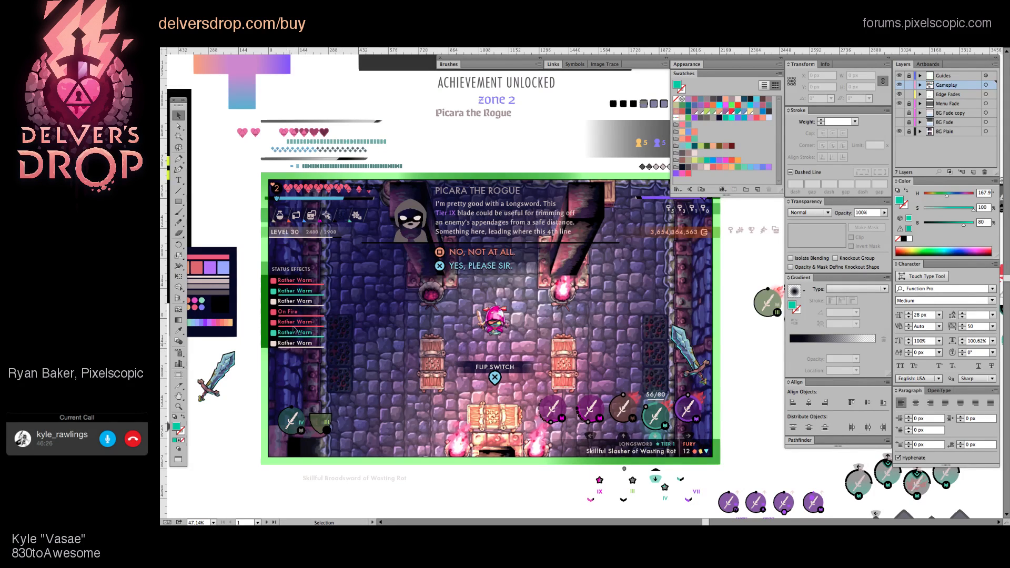
Step: Examine the gradient backings of the On Fire row and the row below it up close
{"action": "left_click", "coordinate": [338, 334]}
{"action": "key", "text": "z"}
{"action": "left_click_drag", "start_coordinate": [310, 311], "coordinate": [367, 320]}
{"action": "left_click_drag", "start_coordinate": [261, 313], "coordinate": [401, 325]}
{"action": "key", "text": "a"}
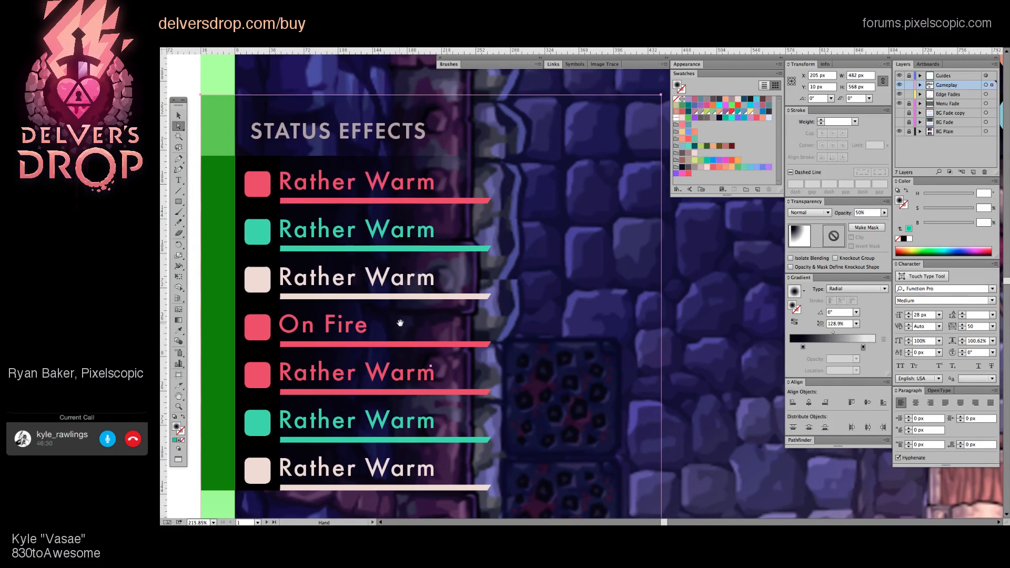
{"action": "left_click", "coordinate": [404, 322]}
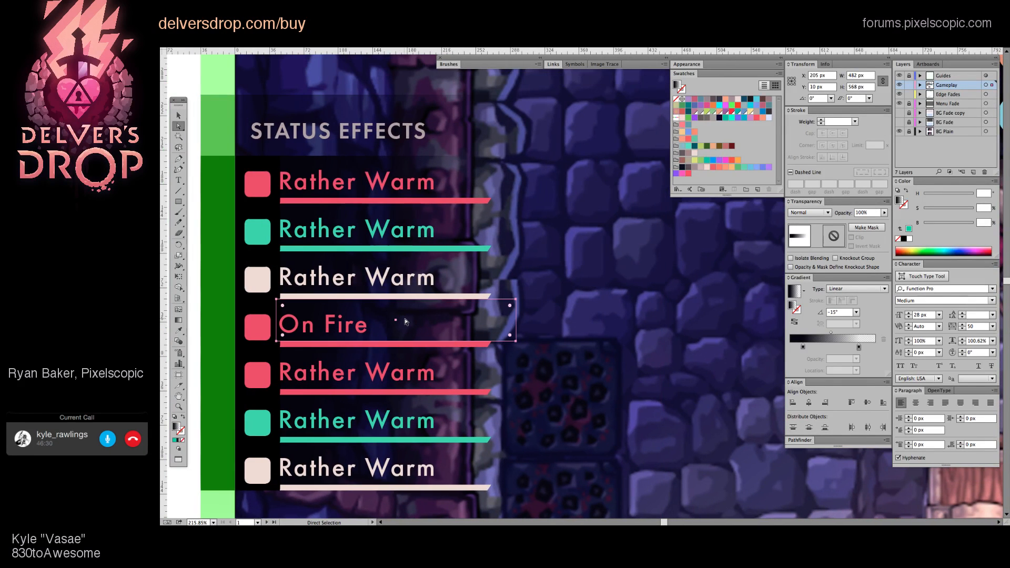
{"action": "left_click", "coordinate": [456, 358]}
{"action": "key", "text": "z"}
{"action": "left_click_drag", "start_coordinate": [611, 274], "coordinate": [582, 263]}
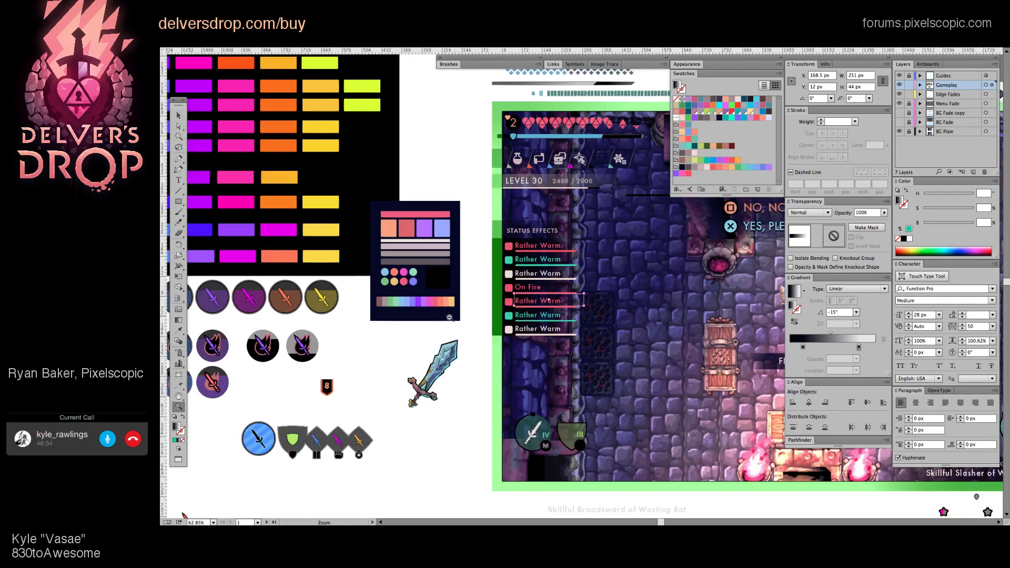
Step: Delete the six lower status effect rows, keeping only the first red Rather Warm row under the heading
{"action": "key", "text": "v"}
{"action": "left_click_drag", "start_coordinate": [716, 348], "coordinate": [626, 269]}
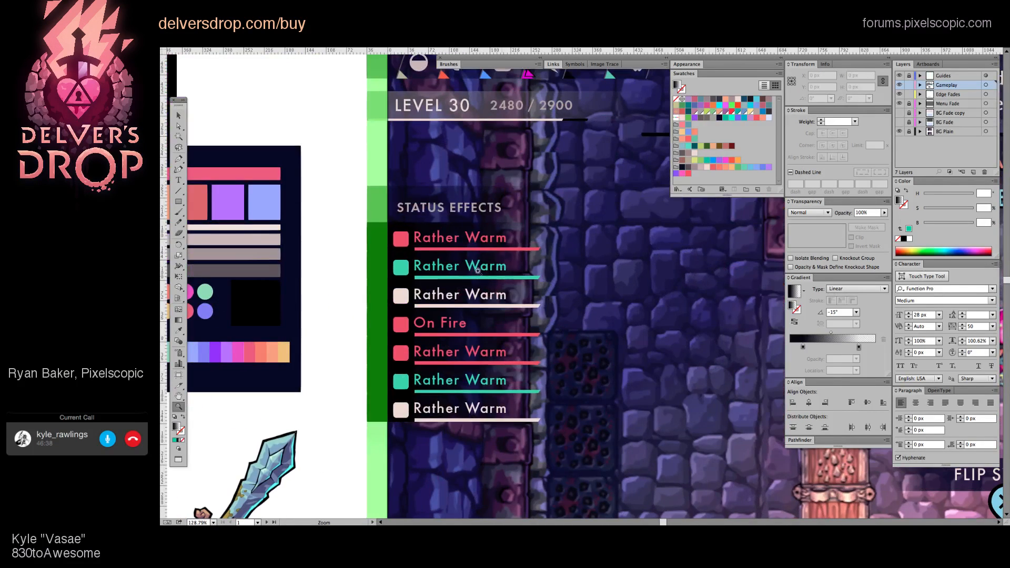
{"action": "key", "text": "a"}
{"action": "left_click_drag", "start_coordinate": [346, 262], "coordinate": [609, 436]}
{"action": "key", "text": "Delete"}
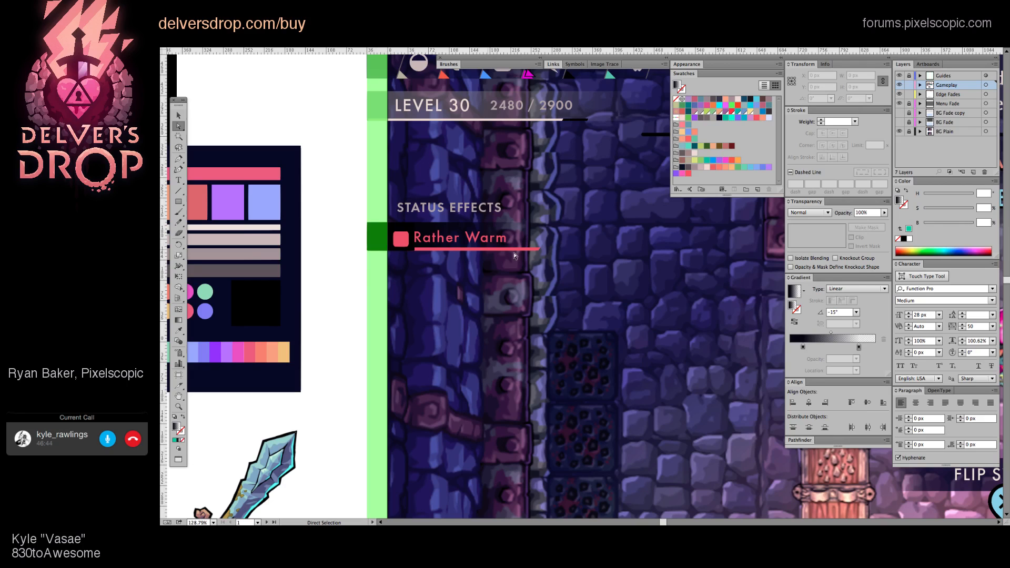
Step: Try shifting the red underline of the remaining Rather Warm row leftwards
{"action": "left_click_drag", "start_coordinate": [522, 253], "coordinate": [473, 251]}
{"action": "left_click", "coordinate": [340, 180]}
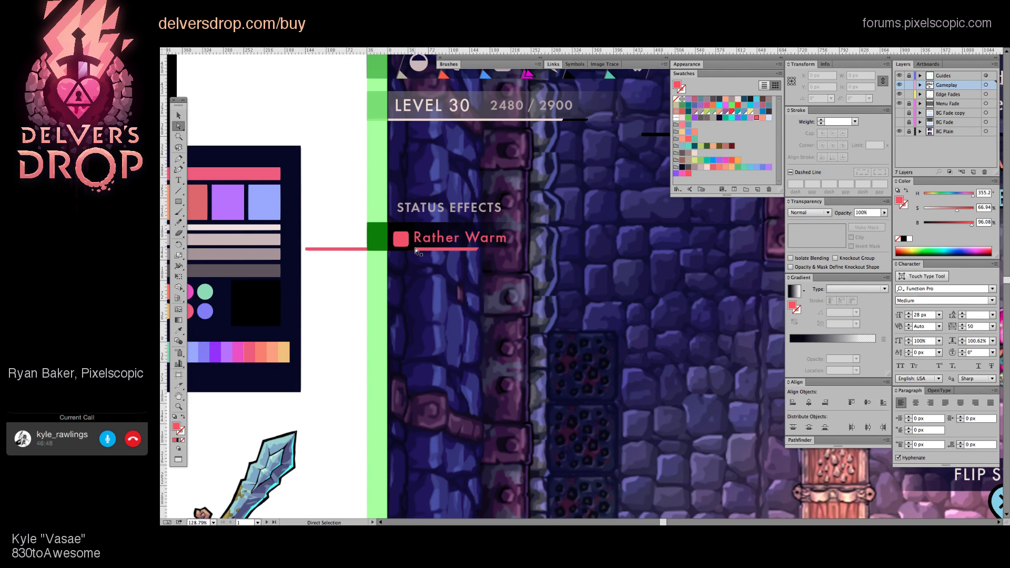
{"action": "left_click", "coordinate": [405, 243]}
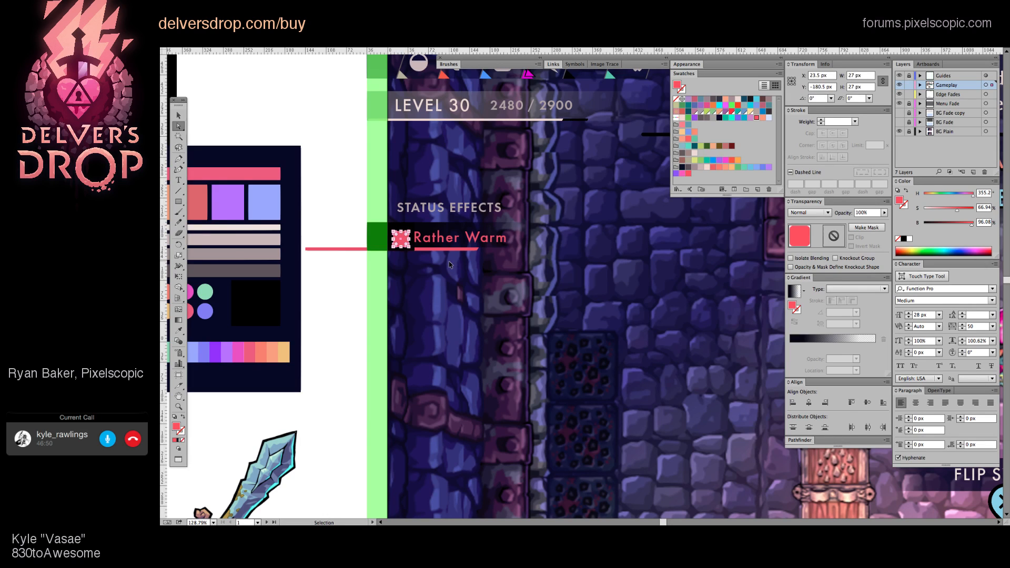
{"action": "key", "text": "ctrl+z"}
{"action": "key", "text": "ctrl+z"}
{"action": "key", "text": "ctrl+z"}
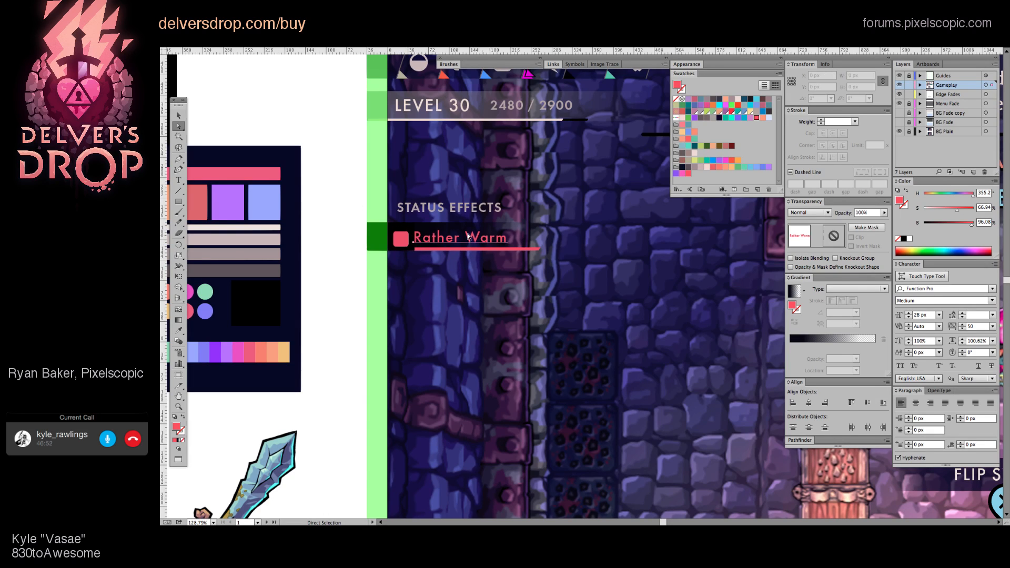
Step: Undo the underline shift and the deletion of the six lower status effect rows
{"action": "key", "text": "ctrl+z"}
{"action": "key", "text": "ctrl+z"}
{"action": "key", "text": "ctrl+z"}
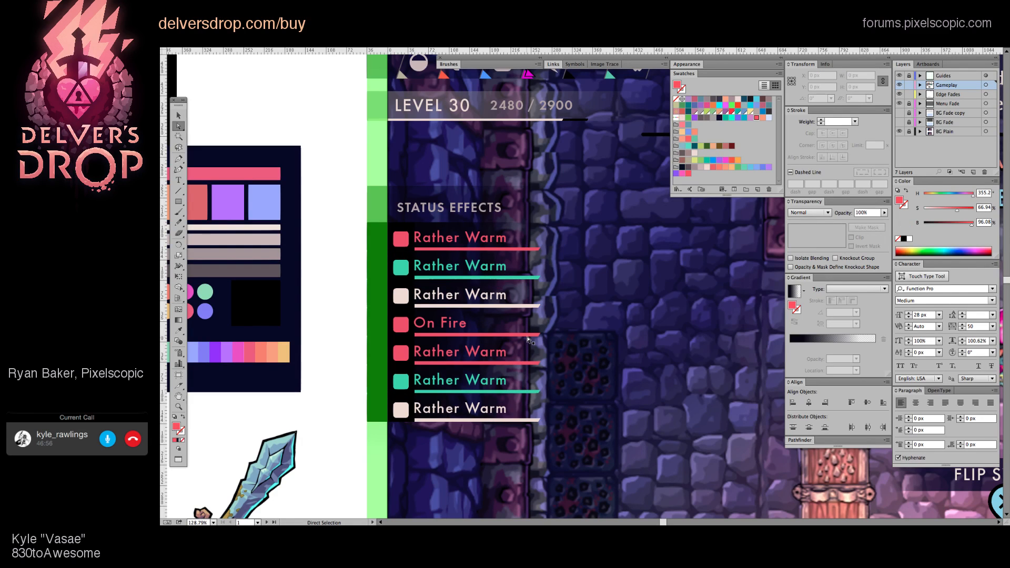
Step: Shift the underlines of the On Fire row and the two rows below it leftwards by different amounts, then deselect
{"action": "left_click_drag", "start_coordinate": [530, 337], "coordinate": [427, 363]}
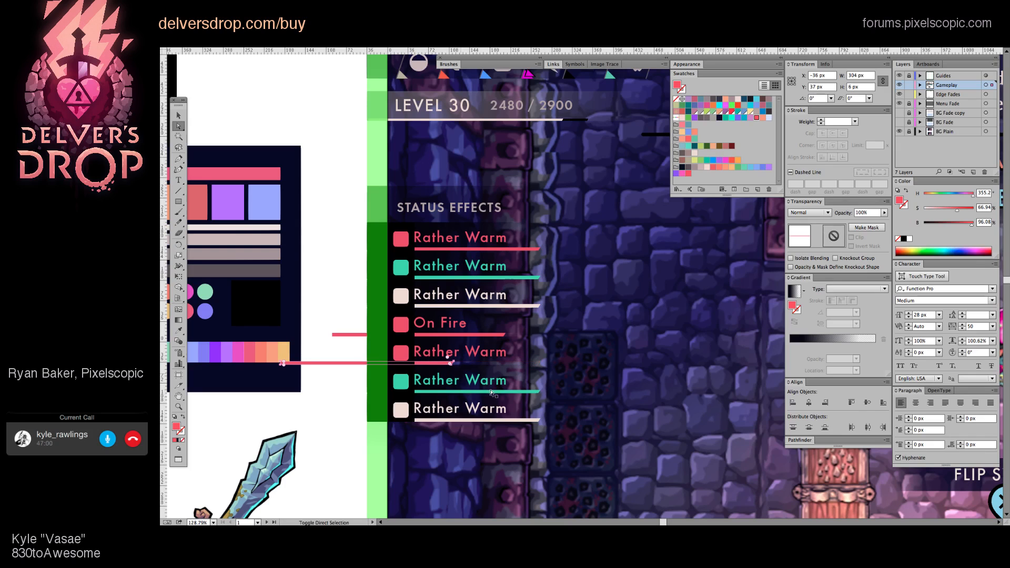
{"action": "left_click_drag", "start_coordinate": [495, 392], "coordinate": [491, 418]}
{"action": "key", "text": "z"}
{"action": "left_click", "coordinate": [557, 280], "text": "alt"}
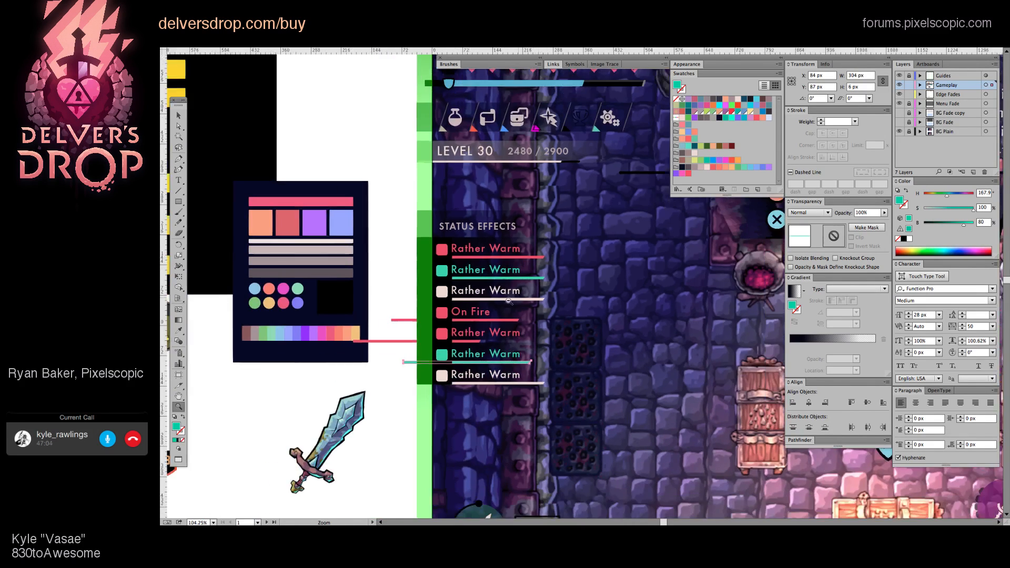
{"action": "key", "text": "v"}
{"action": "key", "text": "super+shift+a"}
{"action": "scroll", "coordinate": [504, 236], "scroll_direction": "right", "scroll_amount": 3}
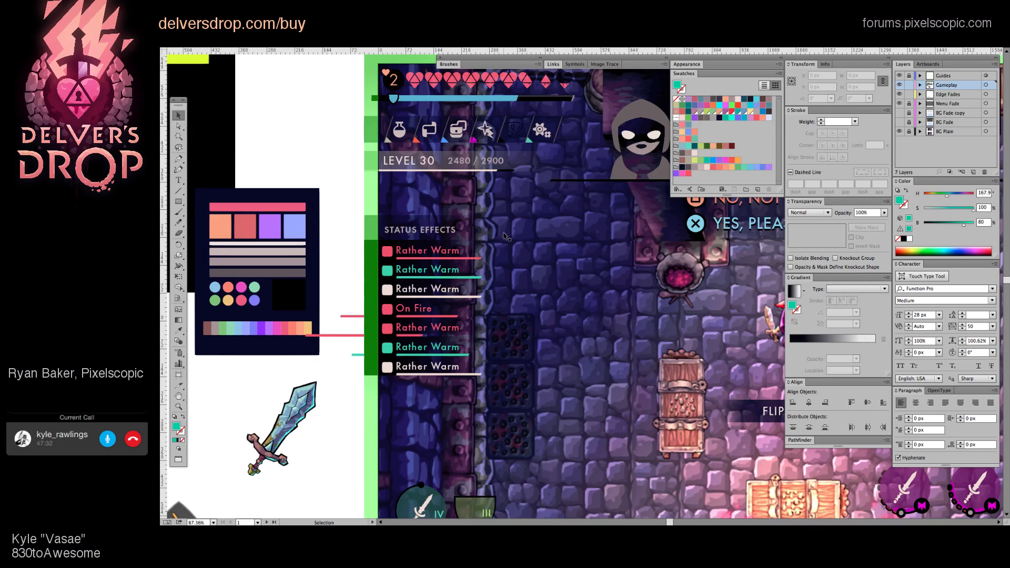
Step: Switch to the Chrome window with Google Drive, bring it over the artwork and enlarge it
{"action": "key", "text": "ctrl+Up"}
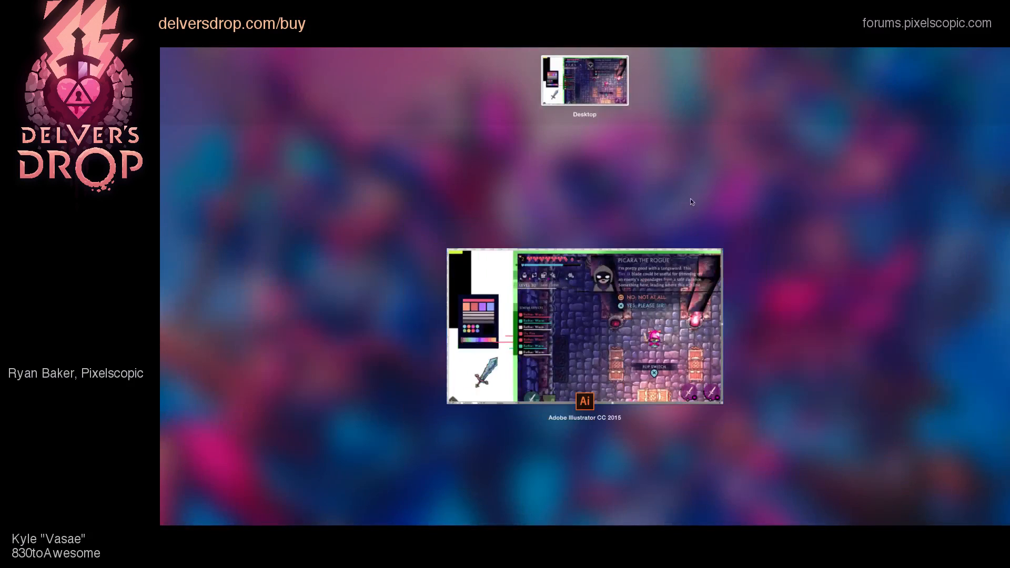
{"action": "left_click", "coordinate": [706, 174]}
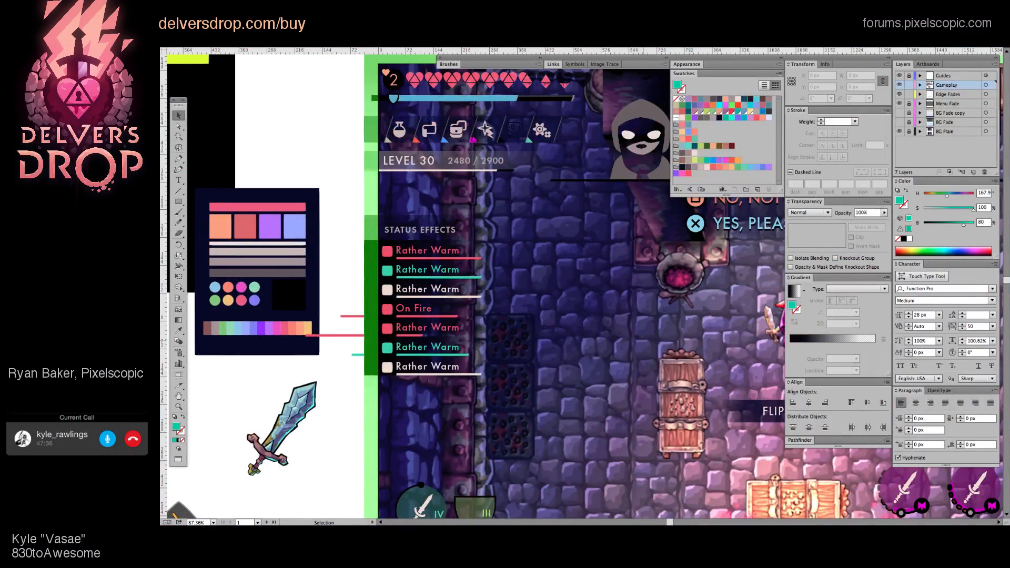
{"action": "left_click_drag", "start_coordinate": [537, 48], "coordinate": [742, 176]}
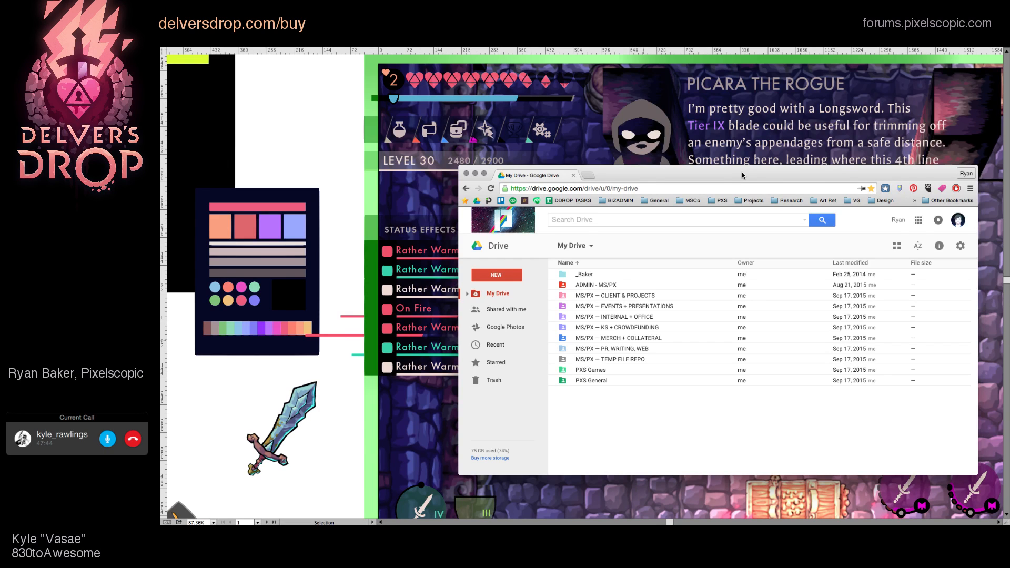
{"action": "left_click_drag", "start_coordinate": [742, 176], "coordinate": [558, 104]}
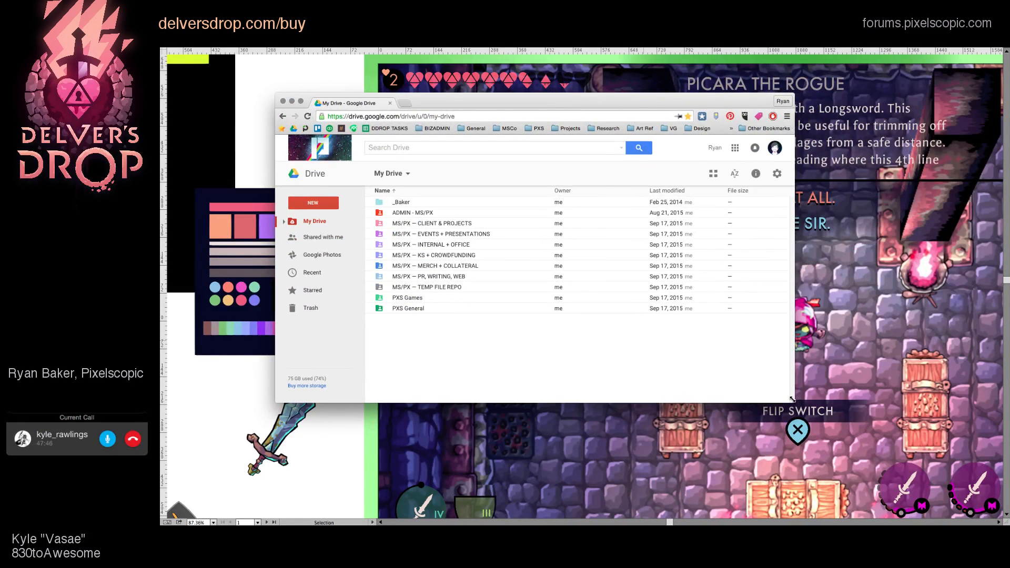
{"action": "left_click_drag", "start_coordinate": [792, 398], "coordinate": [933, 495]}
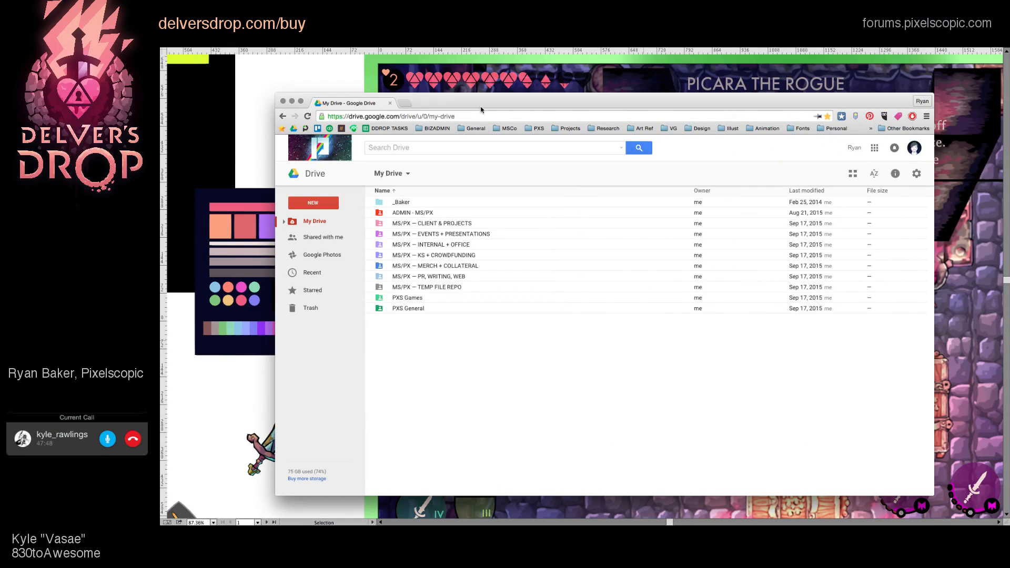
{"action": "left_click_drag", "start_coordinate": [481, 110], "coordinate": [485, 97]}
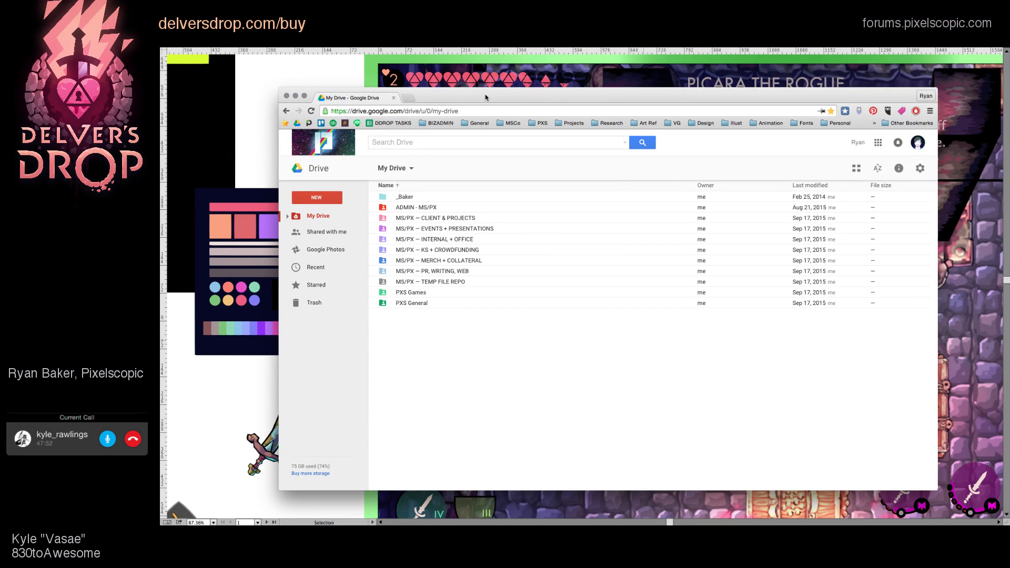
Step: Open the DD - DATA folder inside PXS Games > Delver's Drop in Google Drive
{"action": "left_click", "coordinate": [288, 216]}
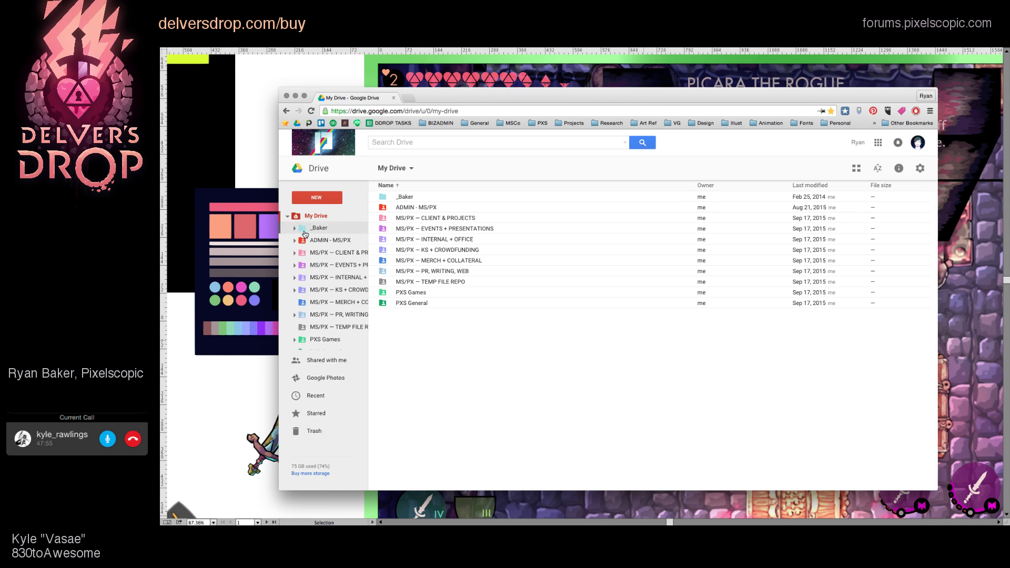
{"action": "left_click", "coordinate": [324, 339]}
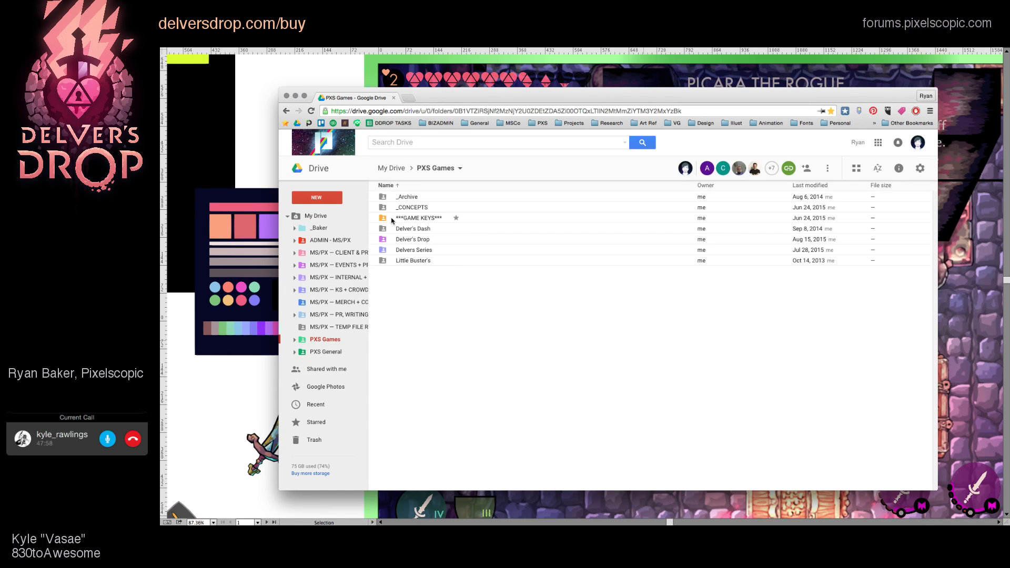
{"action": "double_click", "coordinate": [407, 242]}
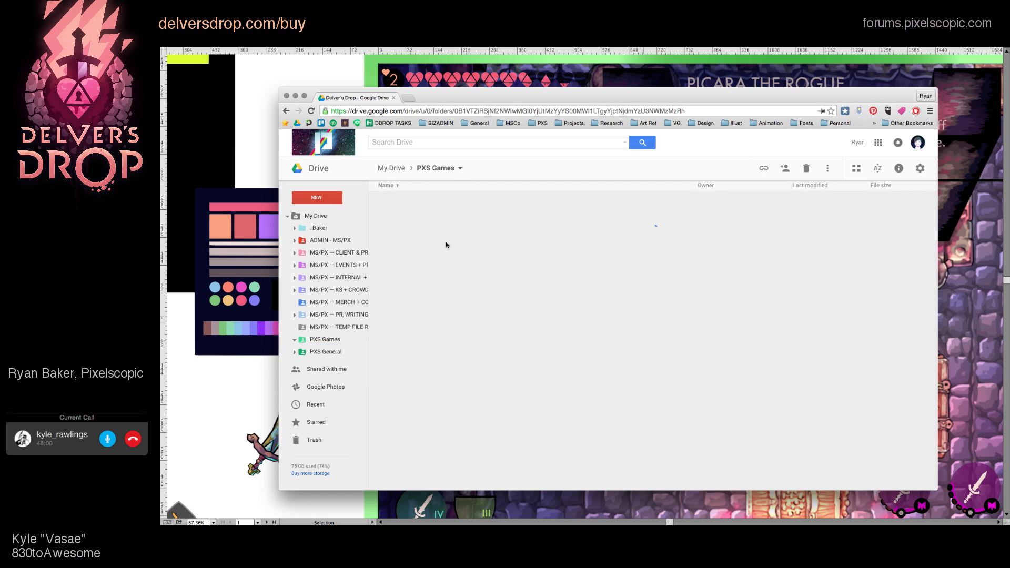
{"action": "left_click_drag", "start_coordinate": [481, 96], "coordinate": [482, 90]}
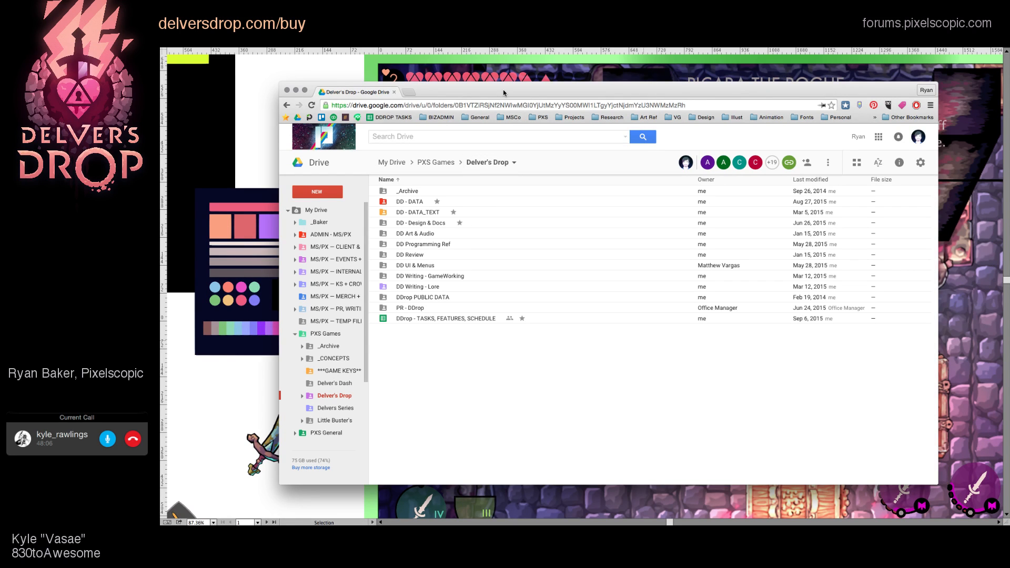
{"action": "mouse_move", "coordinate": [503, 93]}
{"action": "left_mouse_down"}
{"action": "mouse_move", "coordinate": [559, 291]}
{"action": "mouse_move", "coordinate": [576, 481]}
{"action": "mouse_move", "coordinate": [488, 154]}
{"action": "mouse_move", "coordinate": [489, 108]}
{"action": "left_mouse_up"}
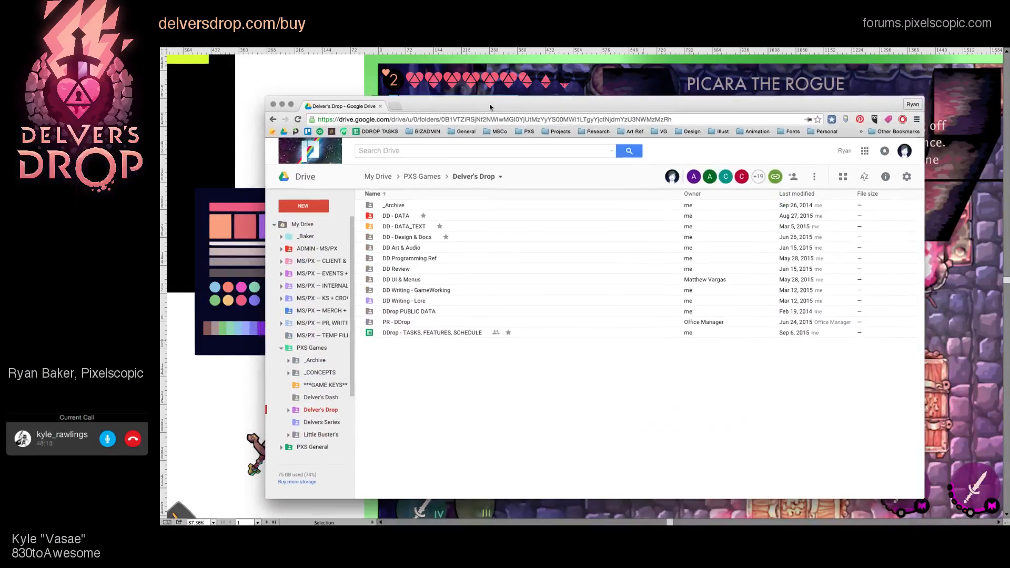
{"action": "double_click", "coordinate": [400, 217]}
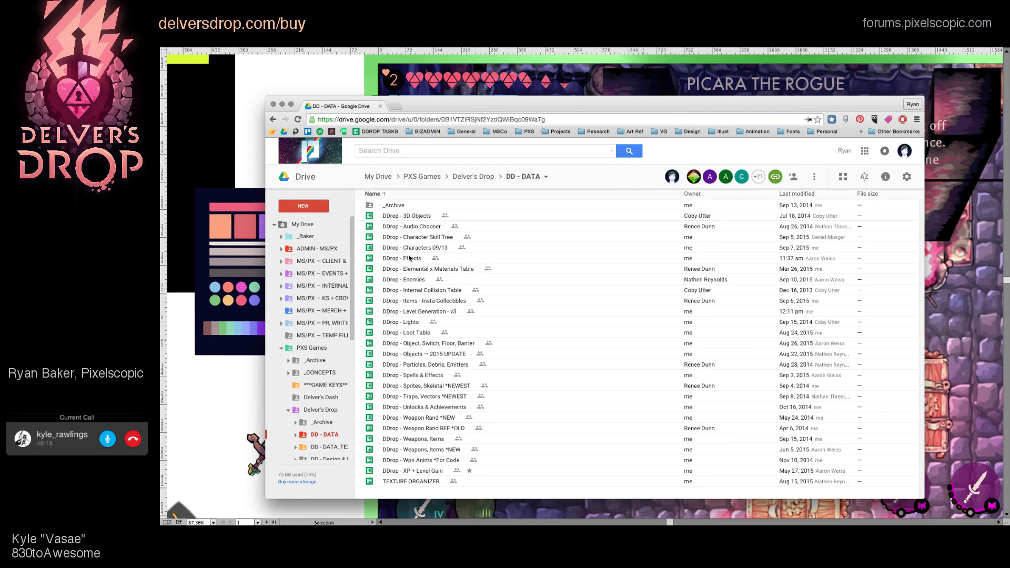
Step: Open the DDrop - Effects spreadsheet and enlarge its window to show more of the EFFECTS sheet
{"action": "double_click", "coordinate": [410, 259]}
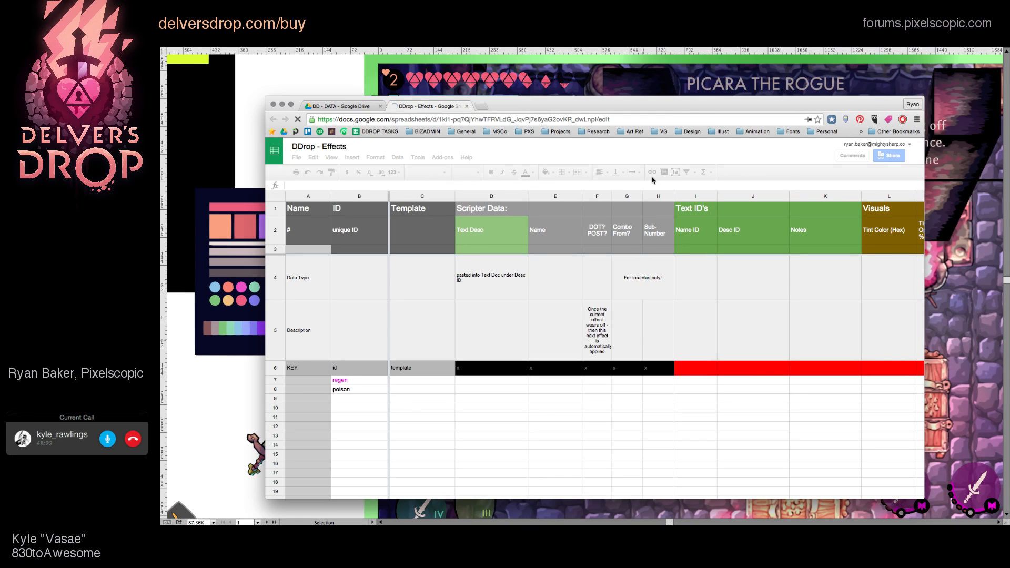
{"action": "left_click_drag", "start_coordinate": [602, 99], "coordinate": [584, 72]}
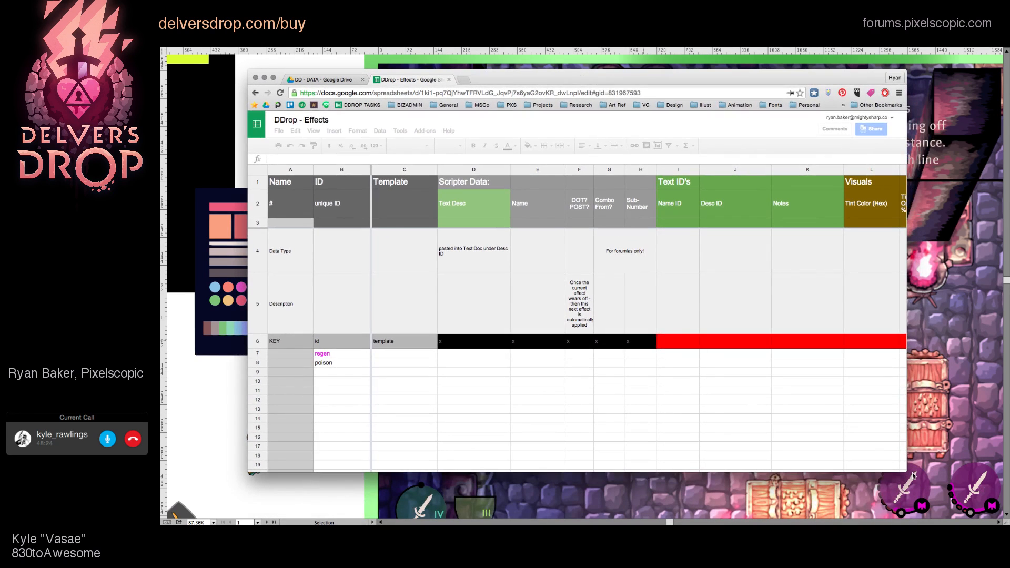
{"action": "left_click_drag", "start_coordinate": [907, 472], "coordinate": [916, 498]}
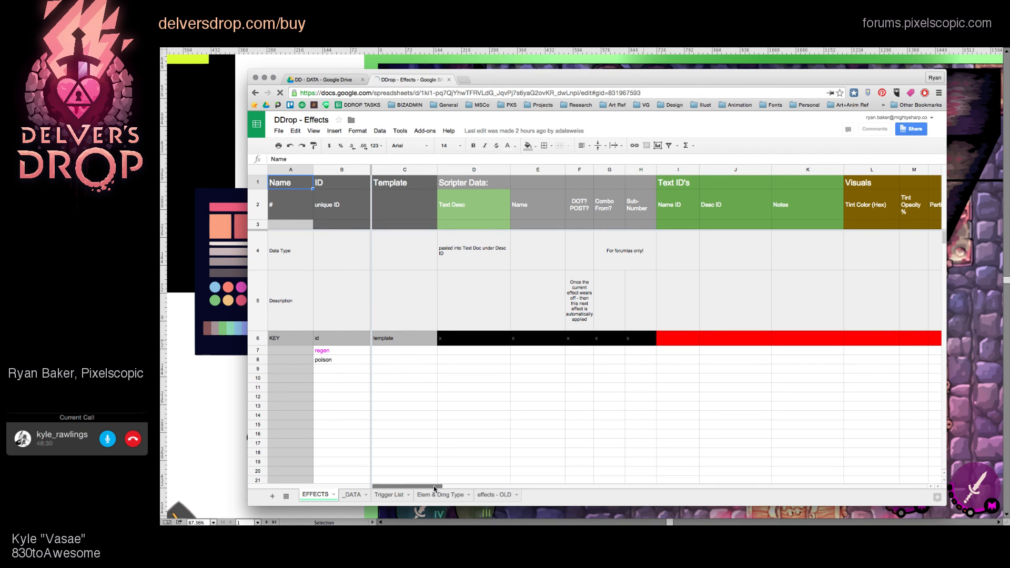
Step: Examine the Good Effect? and Duration Type columns in the General Data section of the EFFECTS sheet
{"action": "left_click_drag", "start_coordinate": [410, 488], "coordinate": [466, 493]}
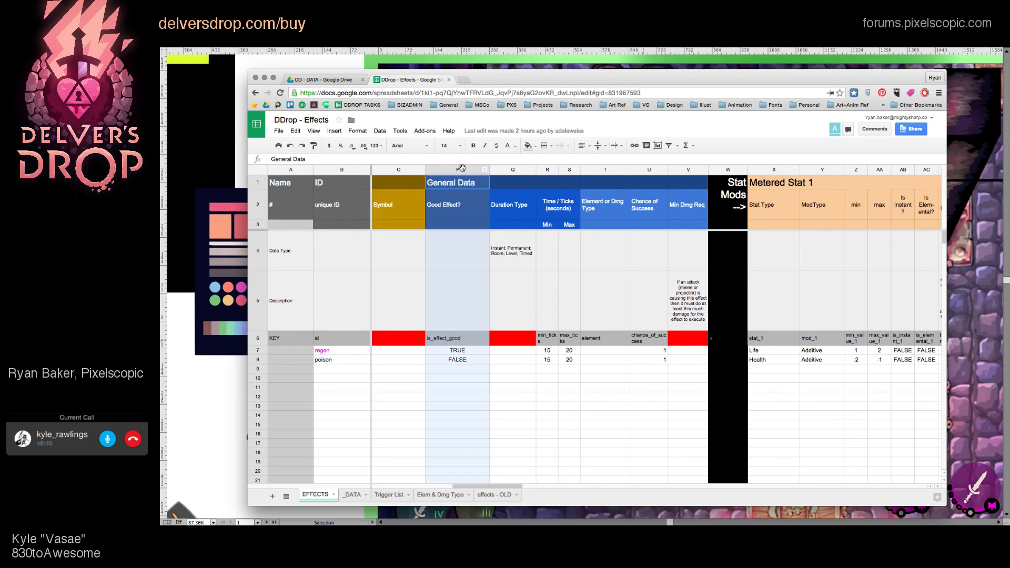
{"action": "left_click", "coordinate": [572, 314]}
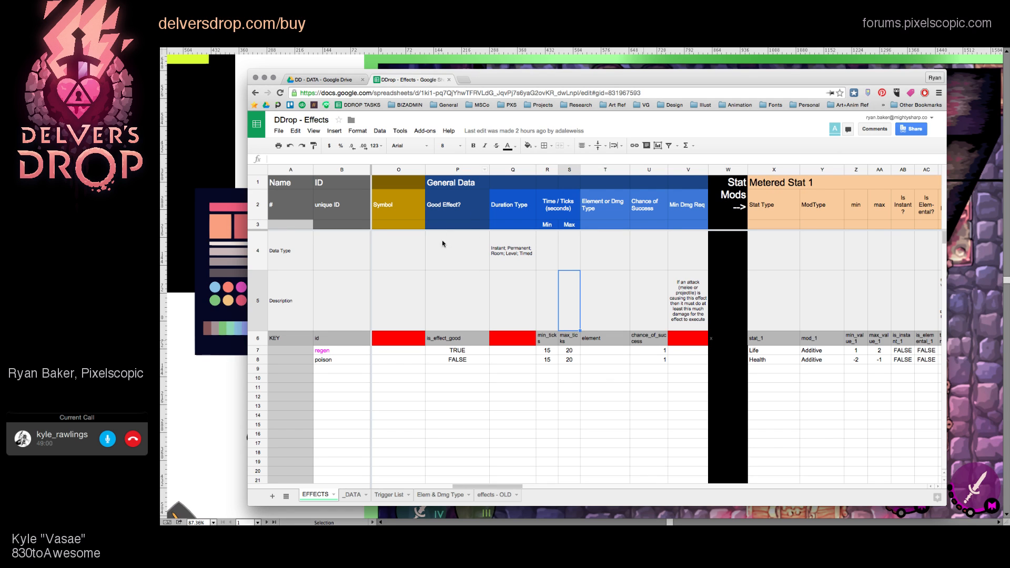
{"action": "left_click", "coordinate": [456, 169]}
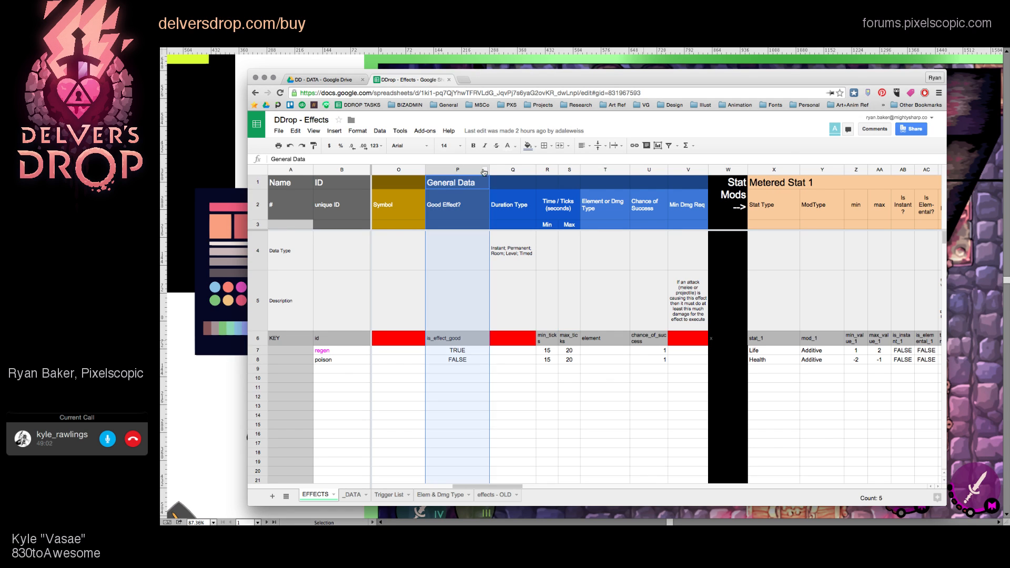
{"action": "left_click", "coordinate": [509, 169]}
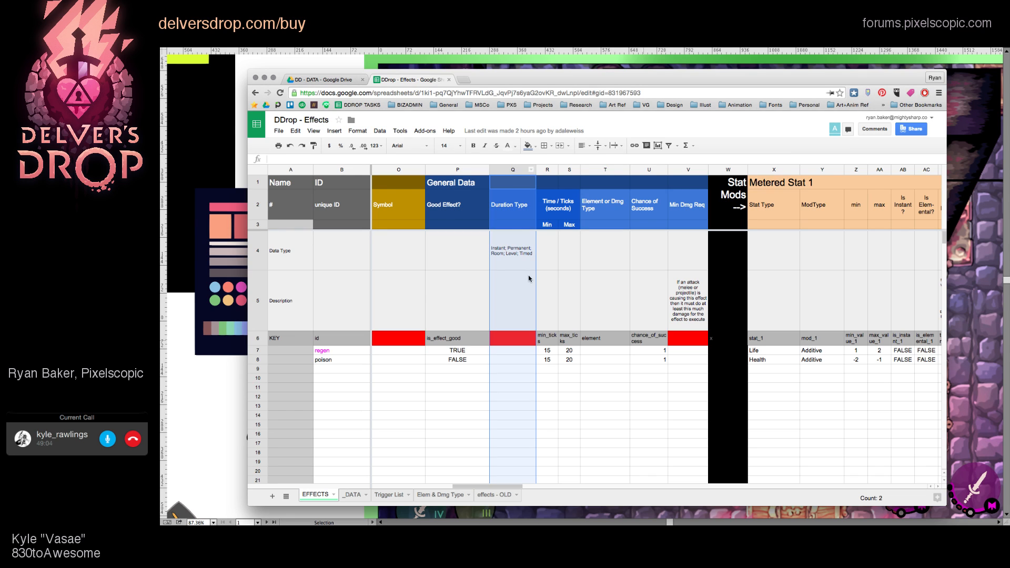
{"action": "left_click", "coordinate": [528, 252]}
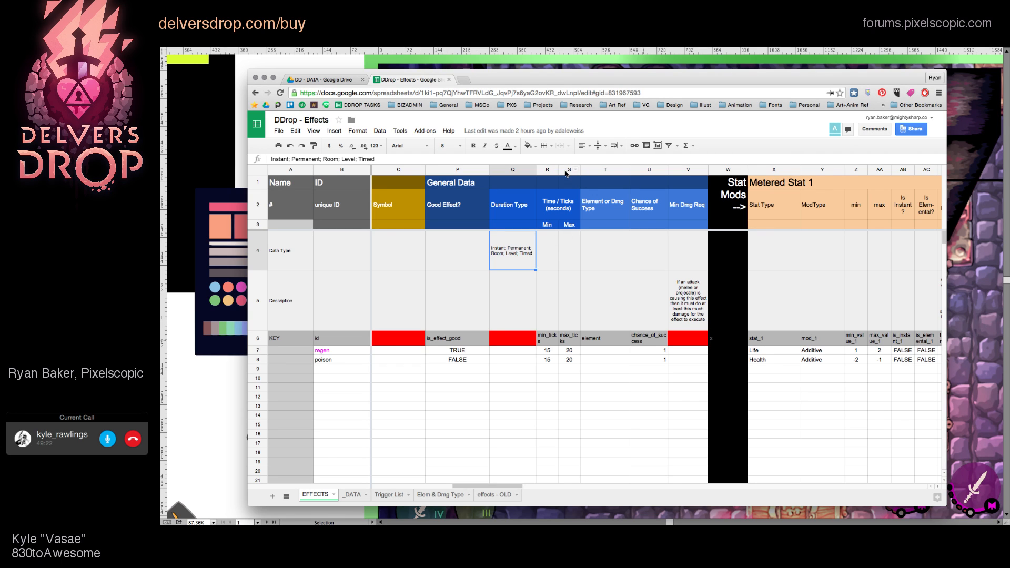
Step: Shorten the merged header above the Min and Max columns in General Data to "Ticks"
{"action": "left_click_drag", "start_coordinate": [568, 174], "coordinate": [547, 171]}
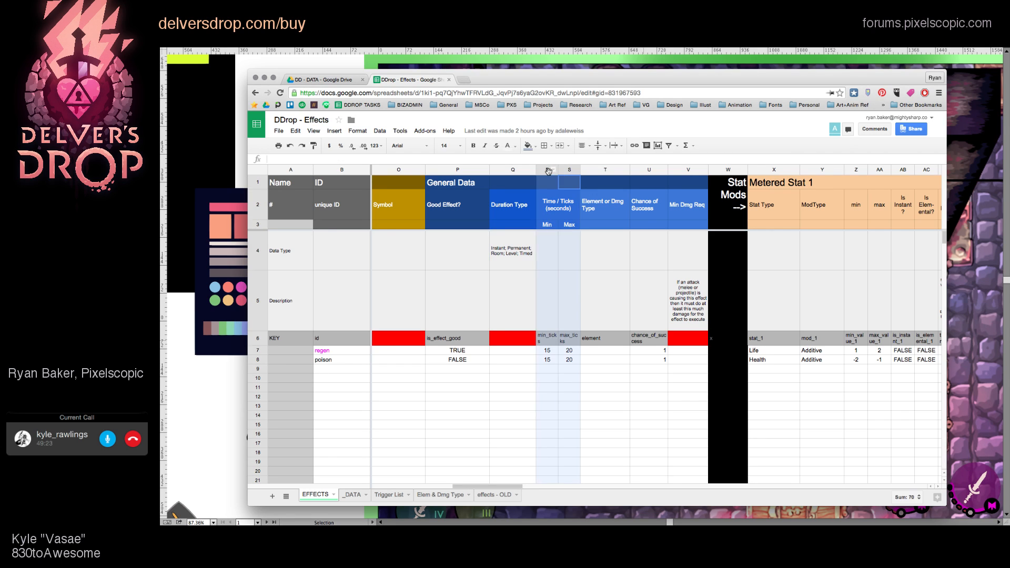
{"action": "double_click", "coordinate": [567, 212]}
{"action": "key", "text": "BackSpace"}
{"action": "left_click_drag", "start_coordinate": [537, 193], "coordinate": [578, 194]}
{"action": "key", "text": "BackSpace"}
{"action": "key", "text": "Return"}
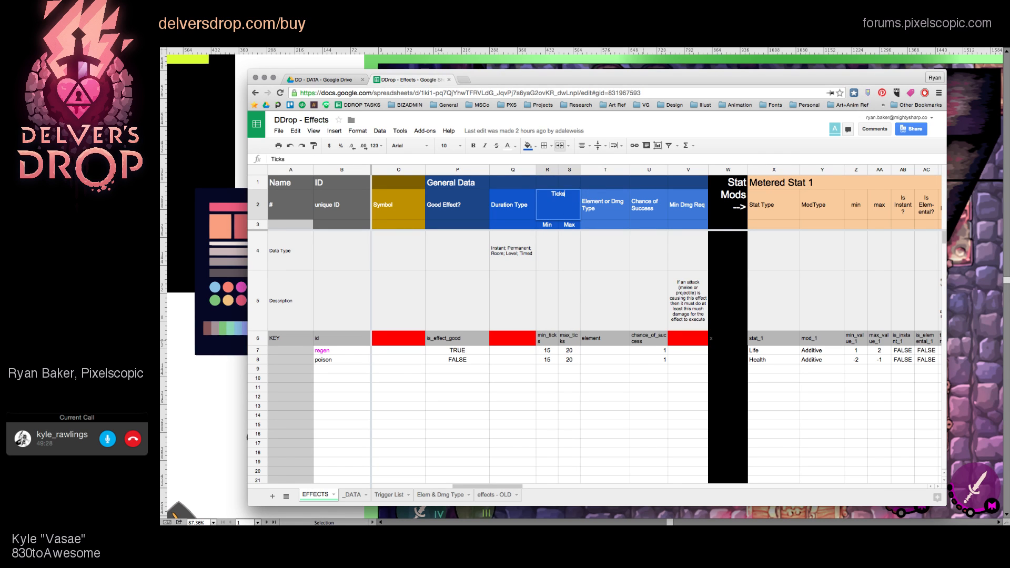
{"action": "left_click", "coordinate": [604, 259]}
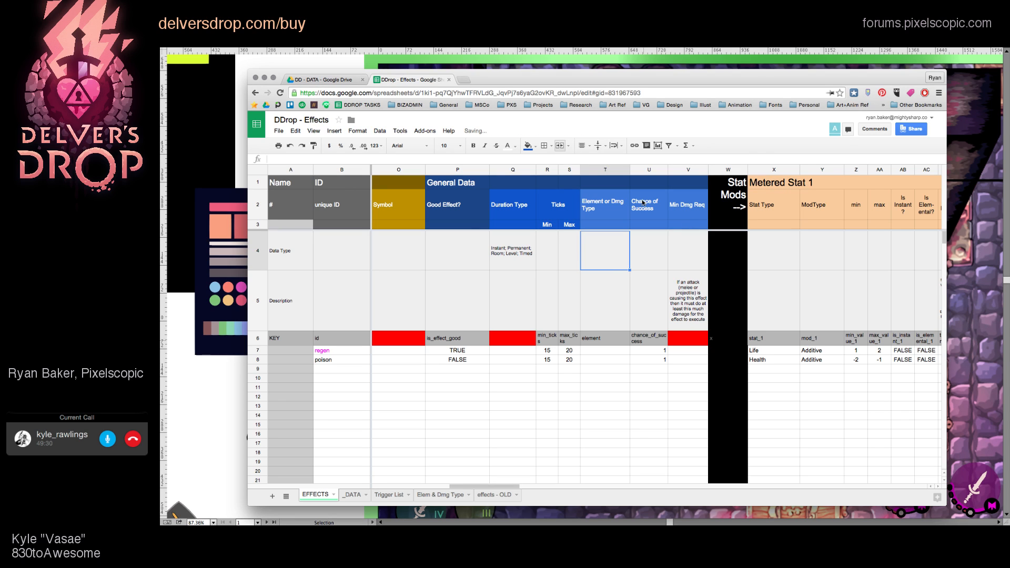
Step: Insert one column after the Ticks Max column and widen it
{"action": "right_click", "coordinate": [569, 169]}
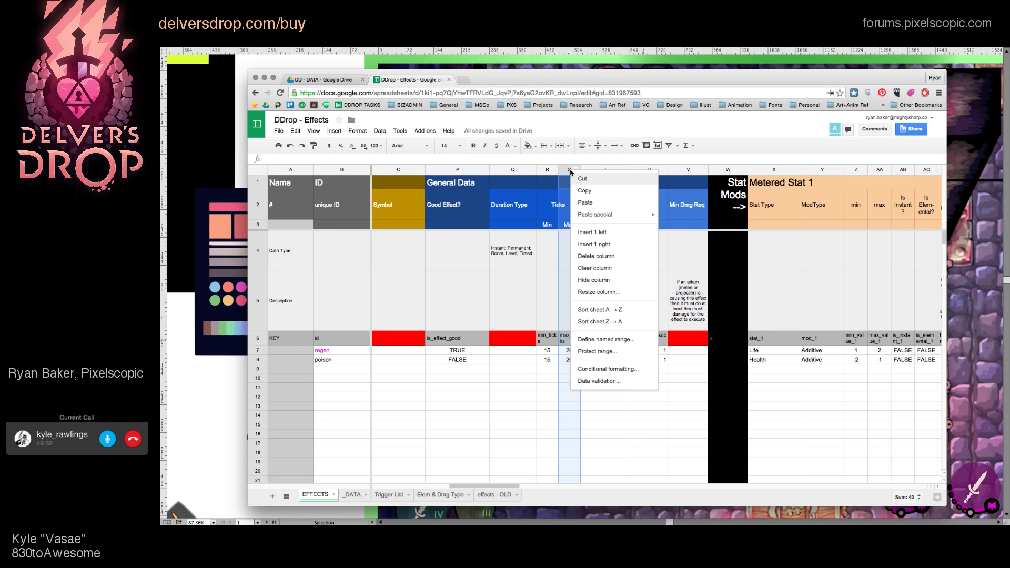
{"action": "left_click", "coordinate": [594, 245]}
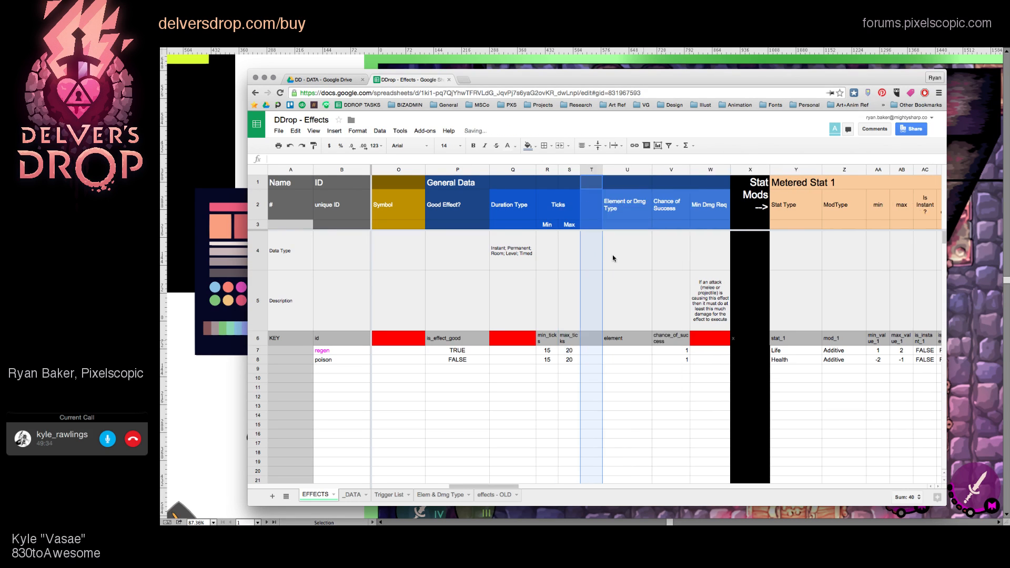
{"action": "left_click_drag", "start_coordinate": [603, 169], "coordinate": [622, 169]}
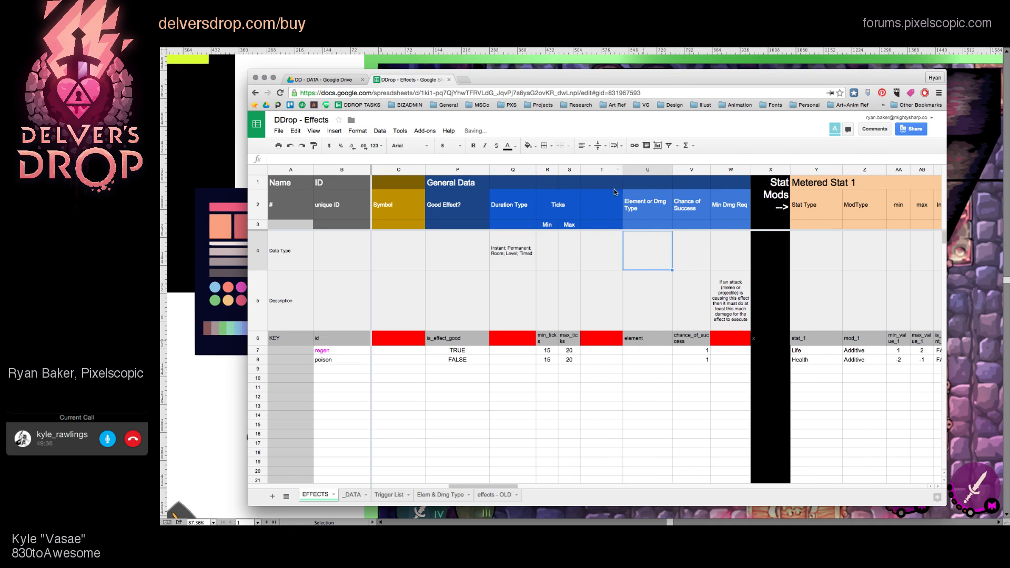
Step: Title the new column in row 2 "Seconds between Ticks"
{"action": "left_click", "coordinate": [604, 203]}
{"action": "scroll", "coordinate": [610, 217], "scroll_direction": "right", "scroll_amount": 20}
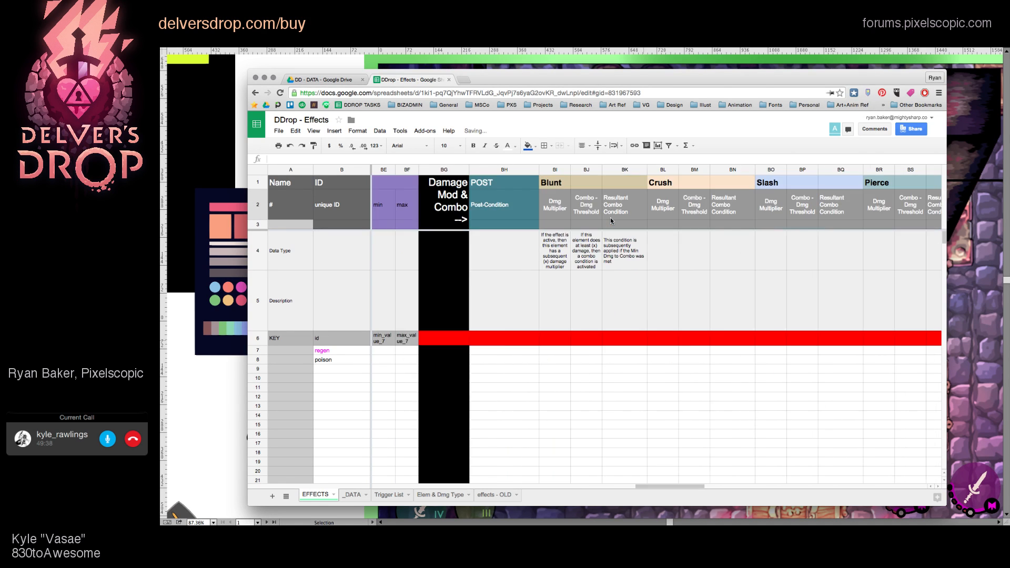
{"action": "scroll", "coordinate": [610, 216], "scroll_direction": "left", "scroll_amount": 20}
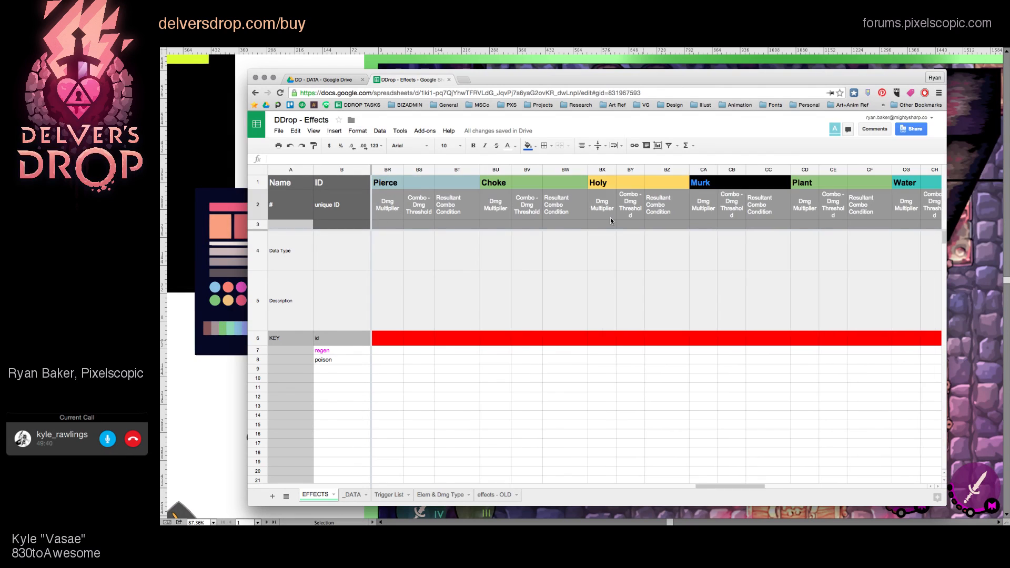
{"action": "scroll", "coordinate": [610, 217], "scroll_direction": "left", "scroll_amount": 10}
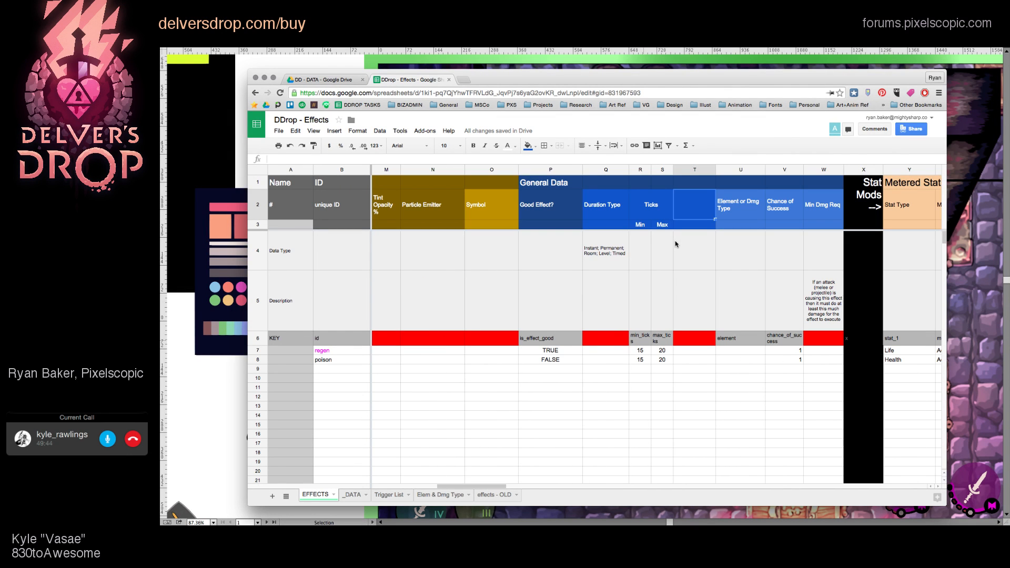
{"action": "type", "text": "Seconds between Ticks"}
{"action": "key", "text": "Return"}
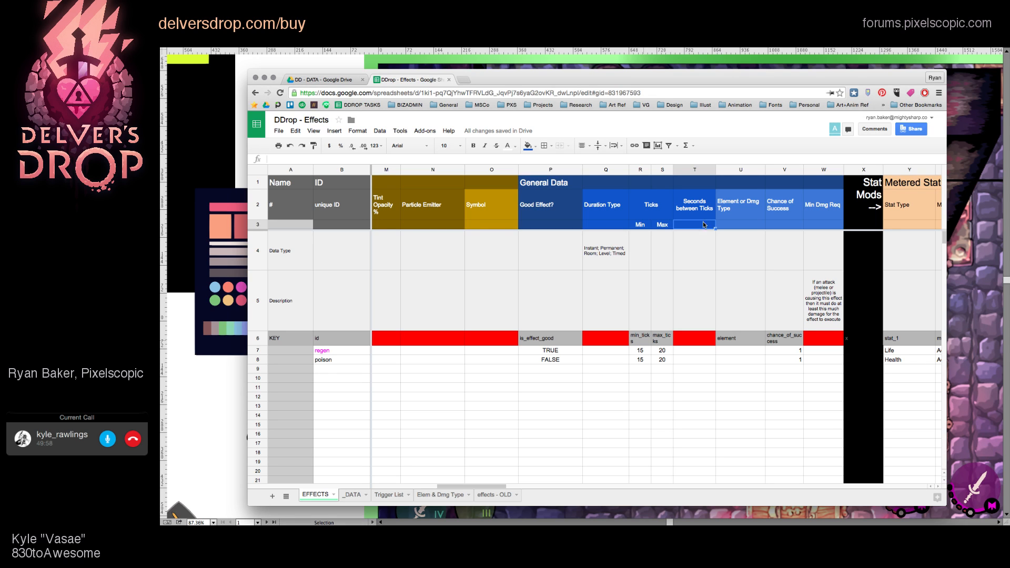
Step: Enter "integer" as the Data Type for the Seconds between Ticks column
{"action": "left_click", "coordinate": [698, 242]}
{"action": "type", "text": "integer"}
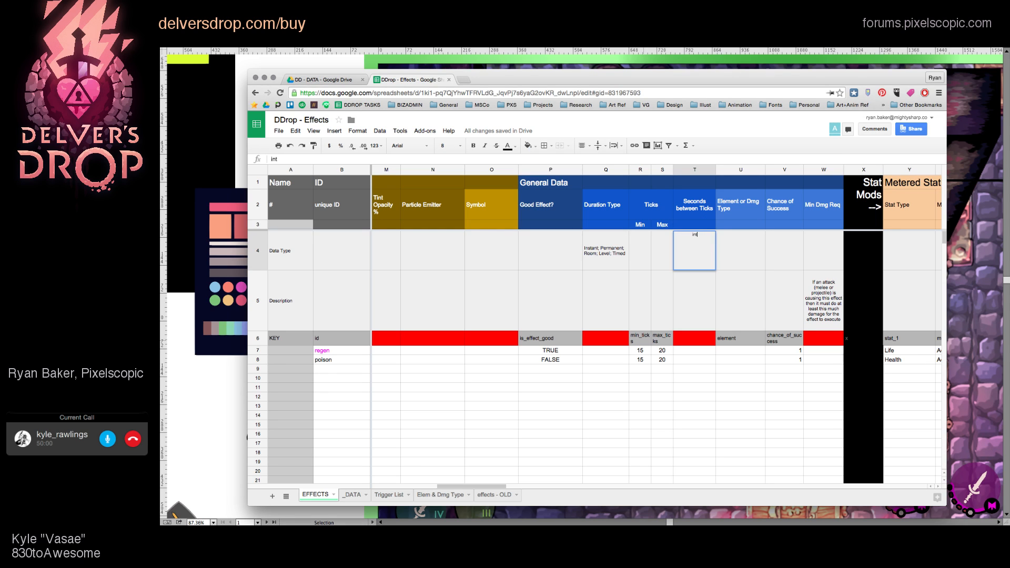
{"action": "key", "text": "Return"}
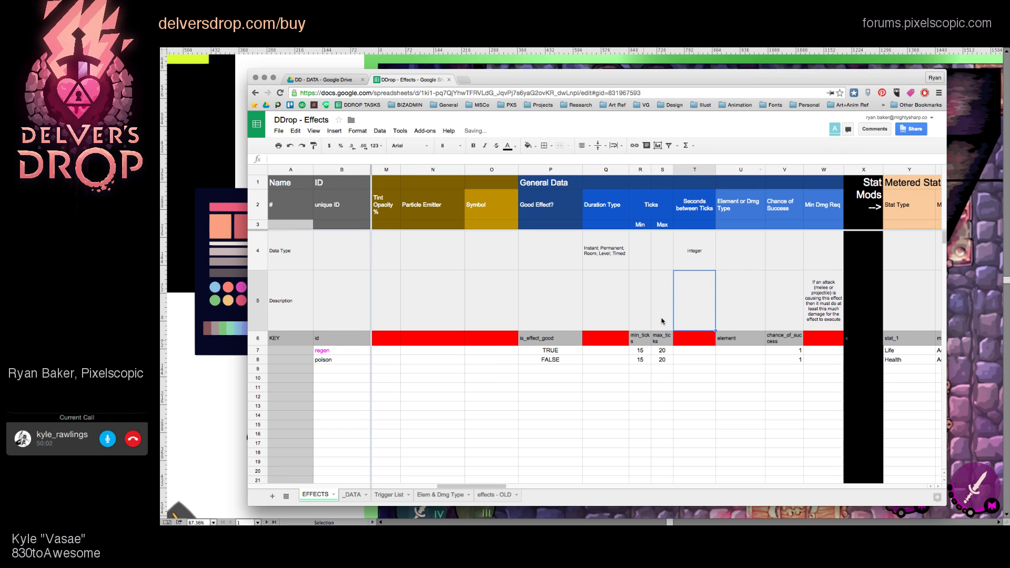
Step: Examine the Element or Dmg Type, Chance of Success and Min Dmg Req columns, and the stat modifier sections beyond them
{"action": "scroll", "coordinate": [653, 267], "scroll_direction": "right", "scroll_amount": 3}
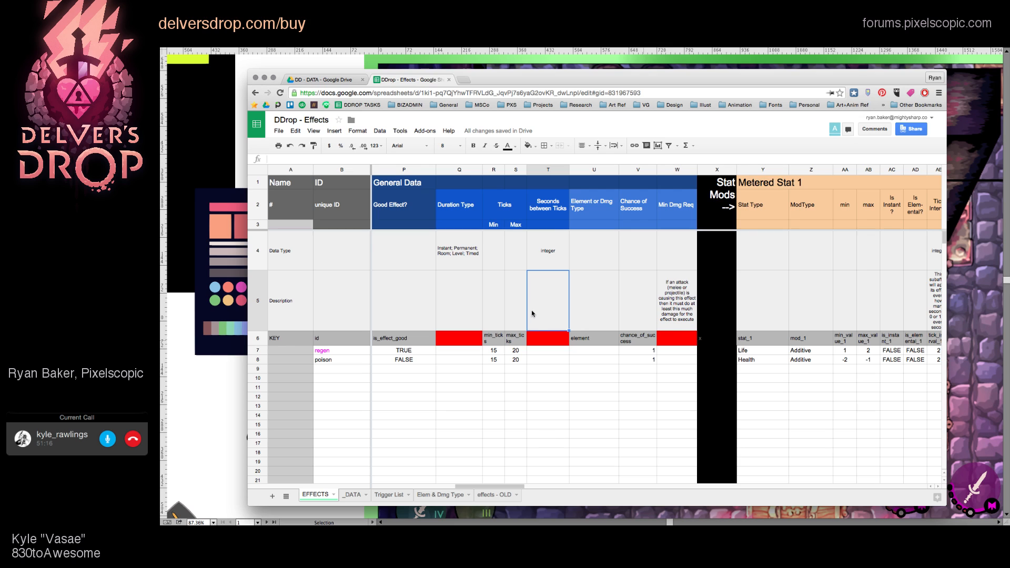
{"action": "scroll", "coordinate": [530, 325], "scroll_direction": "right", "scroll_amount": 4}
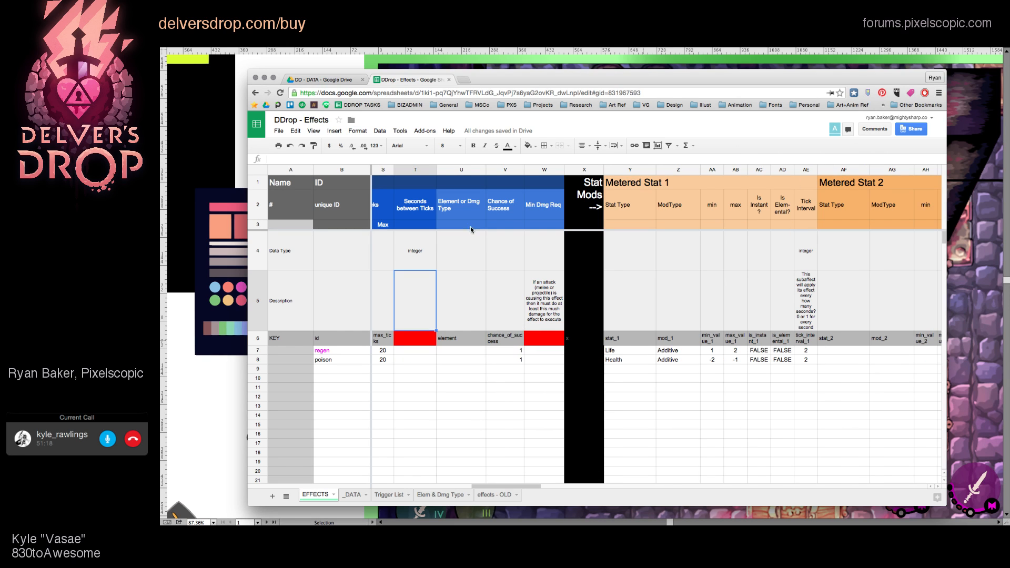
{"action": "left_click", "coordinate": [471, 170]}
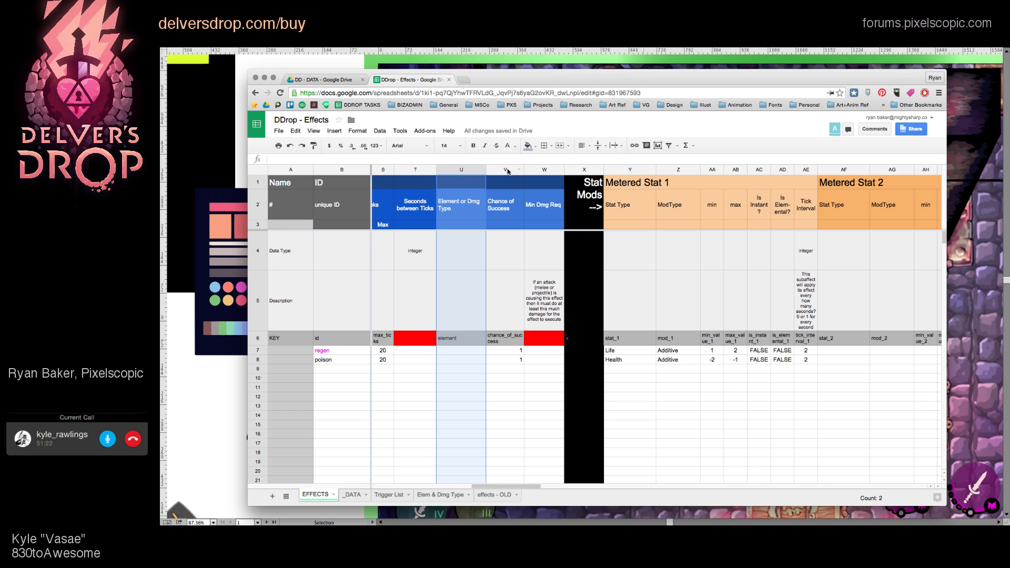
{"action": "scroll", "coordinate": [495, 262], "scroll_direction": "left", "scroll_amount": 3}
{"action": "scroll", "coordinate": [495, 264], "scroll_direction": "right", "scroll_amount": 3}
{"action": "left_click", "coordinate": [452, 362]}
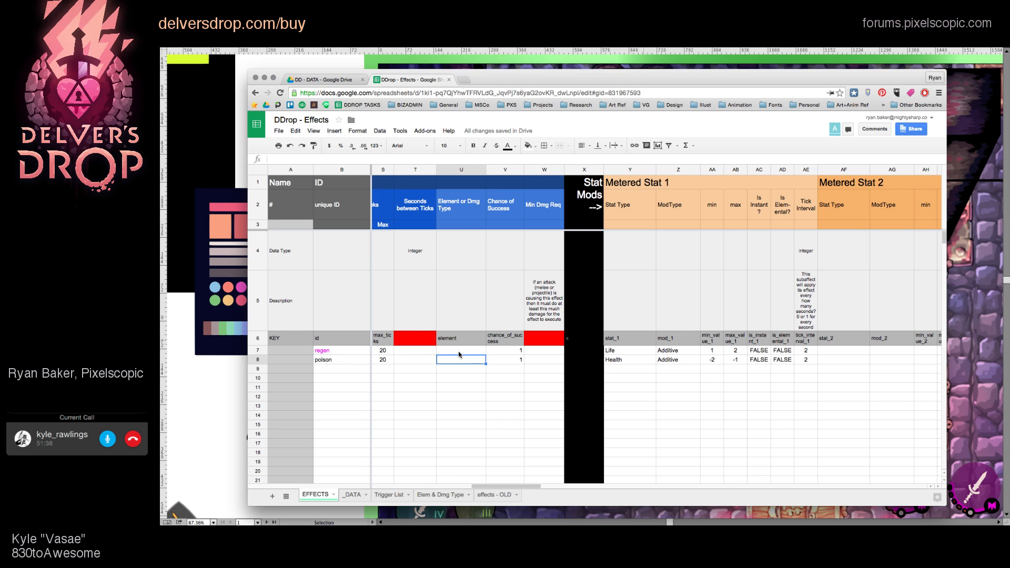
{"action": "left_click", "coordinate": [511, 361]}
{"action": "left_click", "coordinate": [514, 340]}
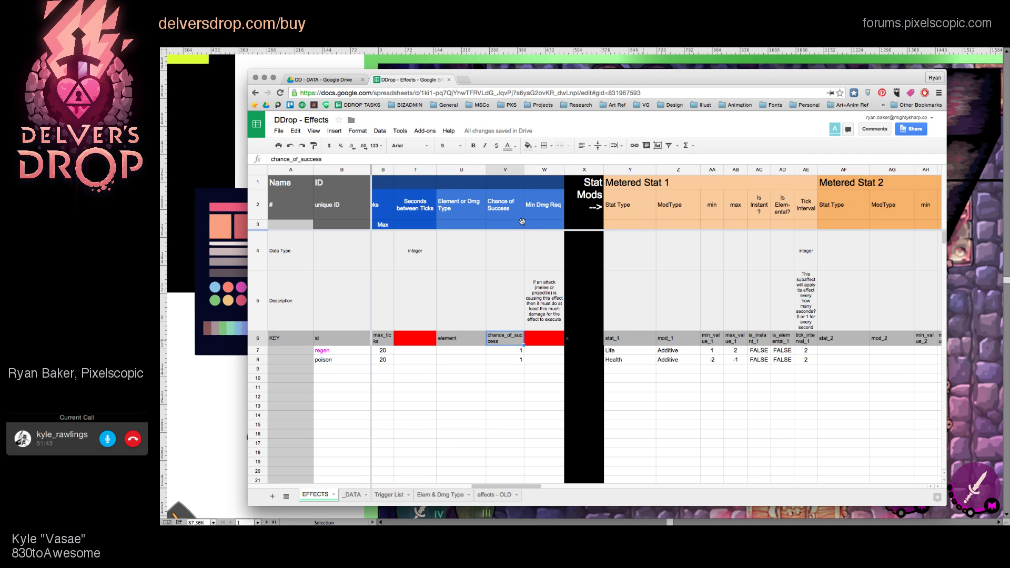
{"action": "left_click", "coordinate": [506, 169]}
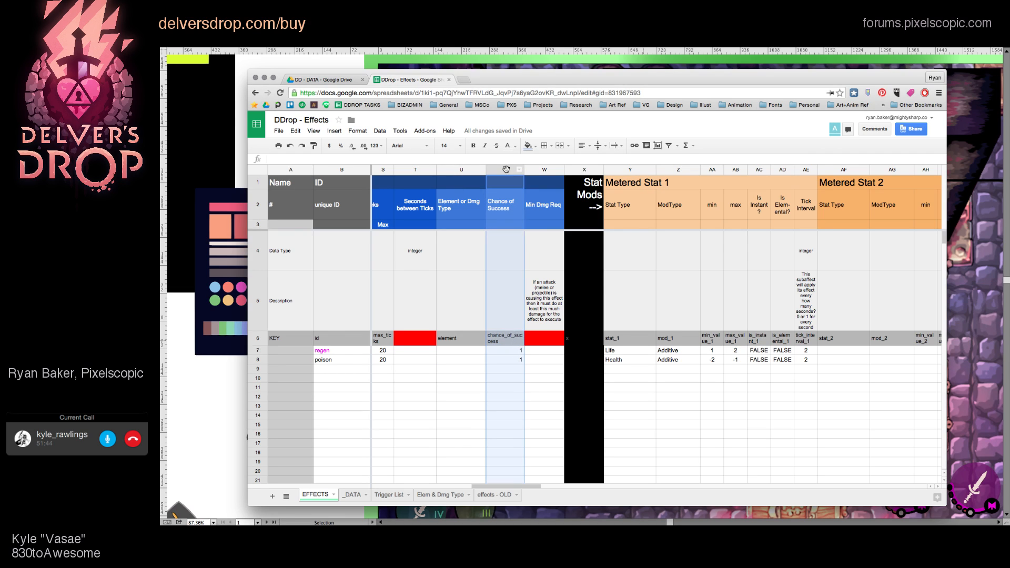
{"action": "left_click", "coordinate": [547, 171]}
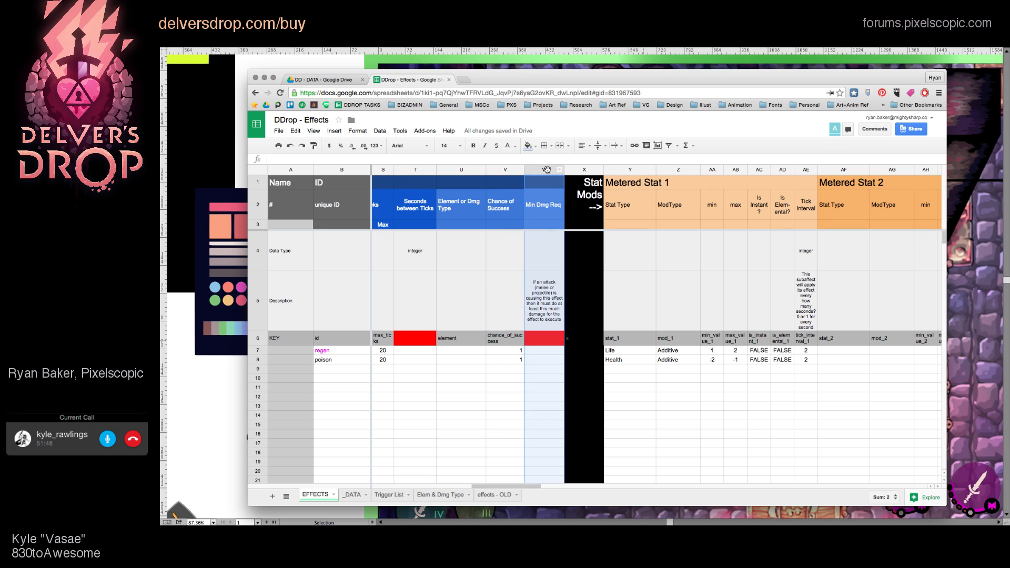
{"action": "scroll", "coordinate": [576, 311], "scroll_direction": "right", "scroll_amount": 3}
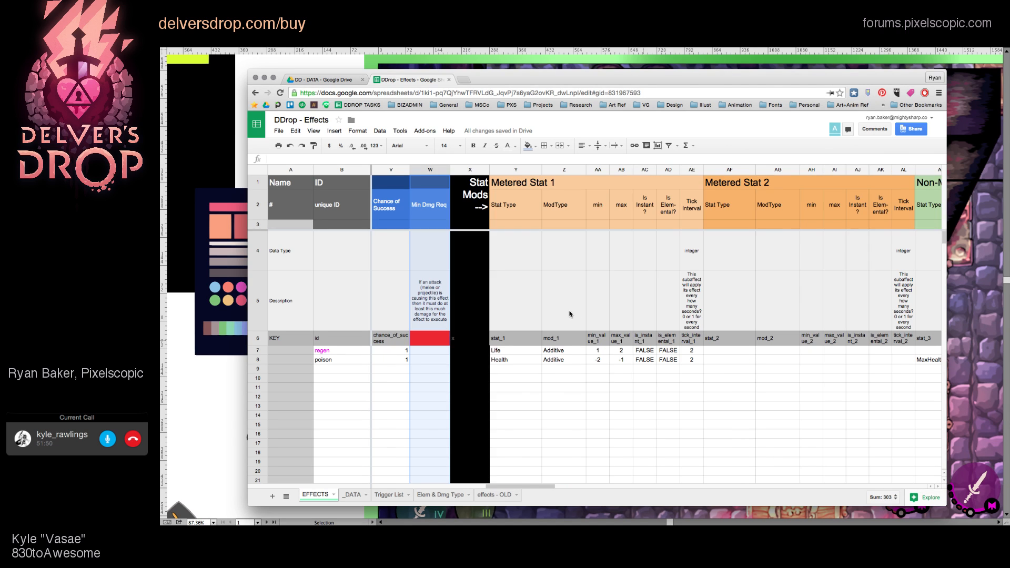
{"action": "scroll", "coordinate": [503, 340], "scroll_direction": "right", "scroll_amount": 3}
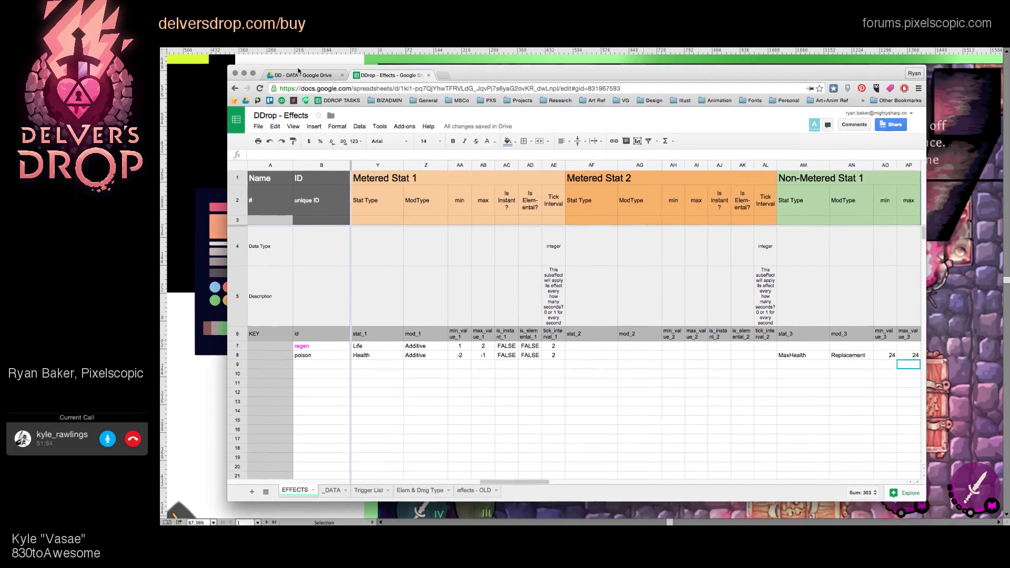
Step: Reposition the spreadsheet's browser window and enlarge it to show more of the stat modifier columns
{"action": "left_click_drag", "start_coordinate": [324, 75], "coordinate": [269, 59]}
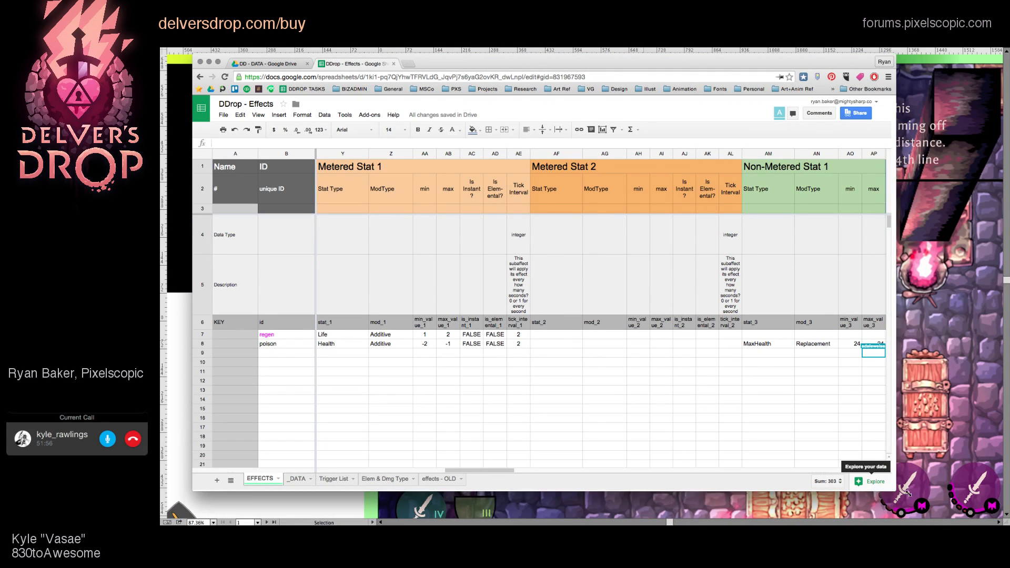
{"action": "left_click_drag", "start_coordinate": [886, 485], "coordinate": [946, 499]}
{"action": "scroll", "coordinate": [447, 216], "scroll_direction": "left", "scroll_amount": 3}
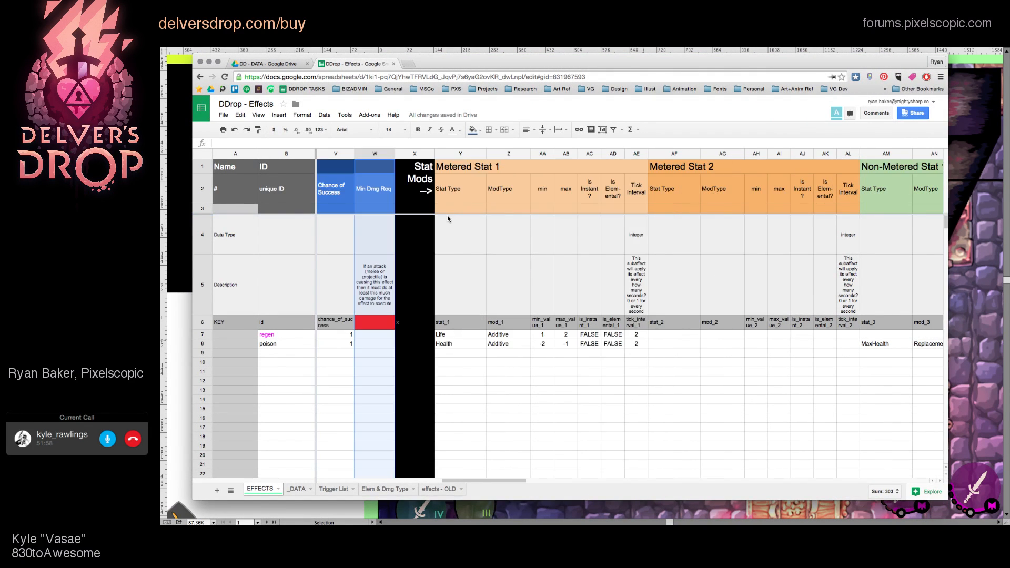
Step: Examine the Metered Stat 1 Stat Type and ModType entries for the regen and poison effects
{"action": "left_click", "coordinate": [463, 167]}
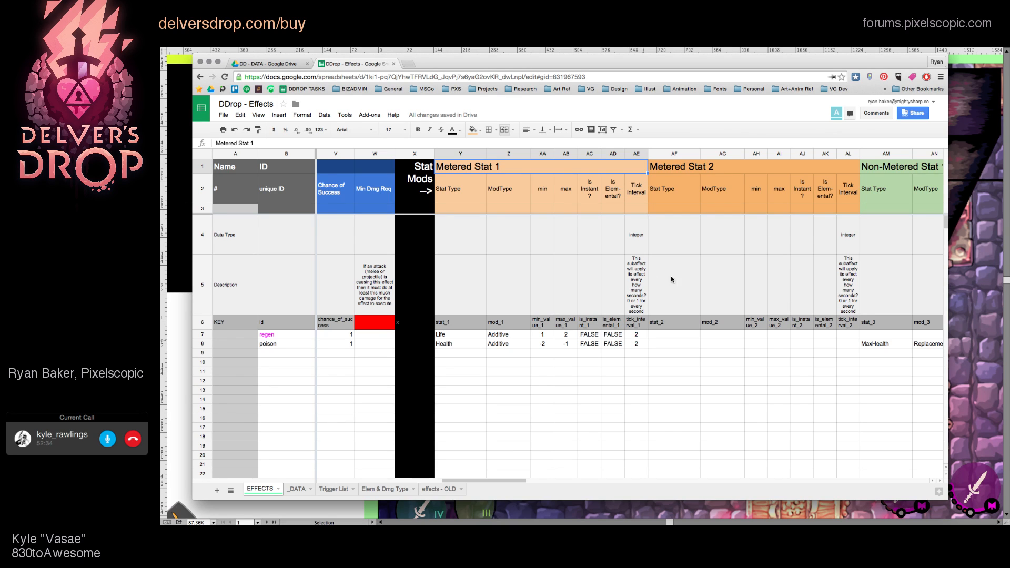
{"action": "left_click", "coordinate": [459, 336]}
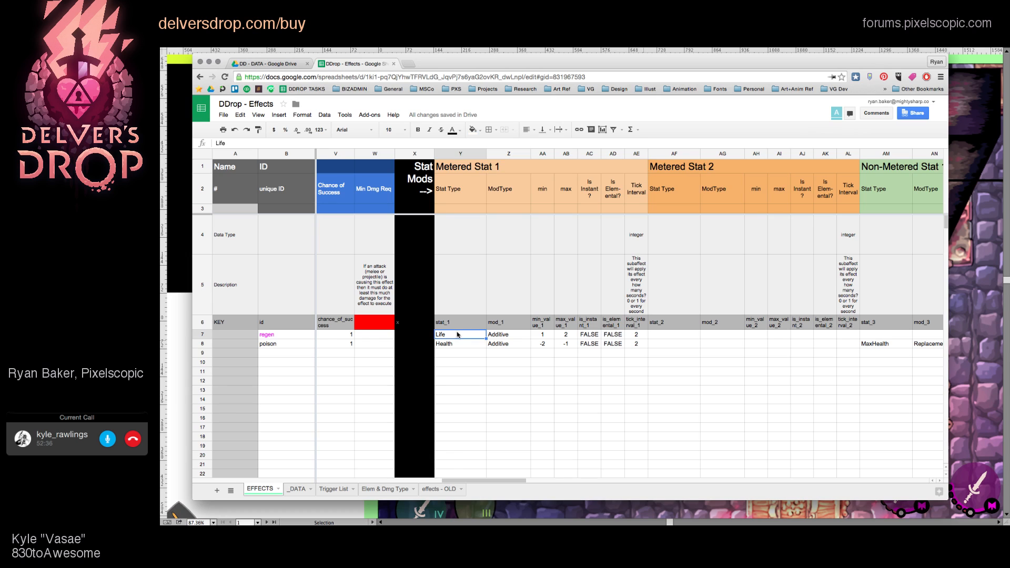
{"action": "left_click", "coordinate": [269, 335]}
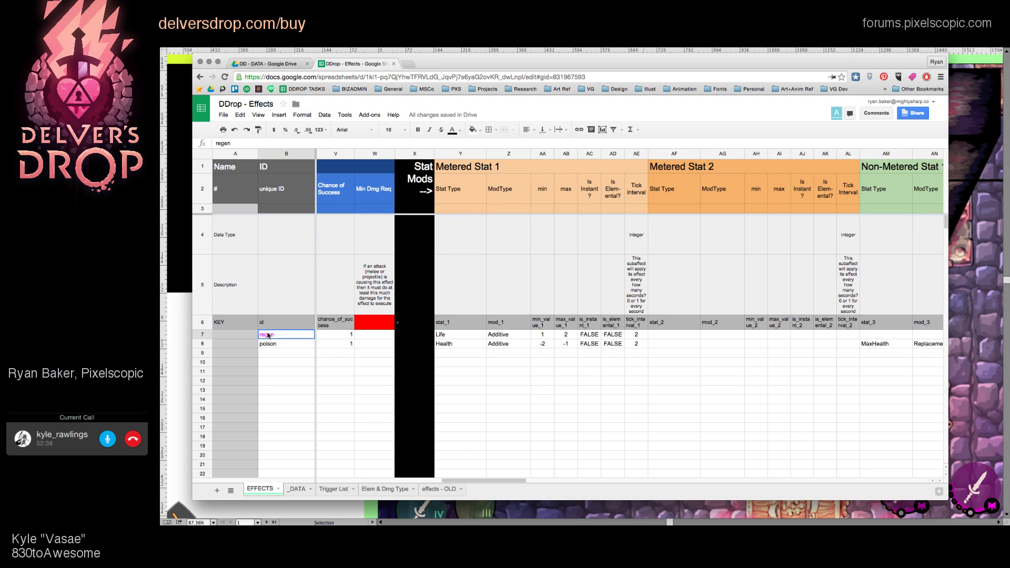
{"action": "key", "text": "shift+space"}
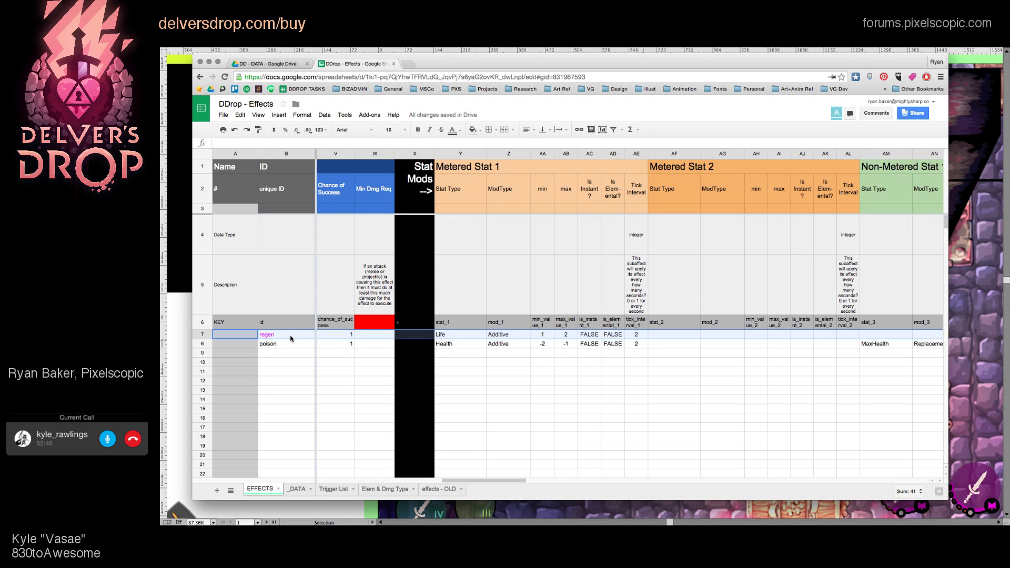
{"action": "left_click", "coordinate": [287, 336]}
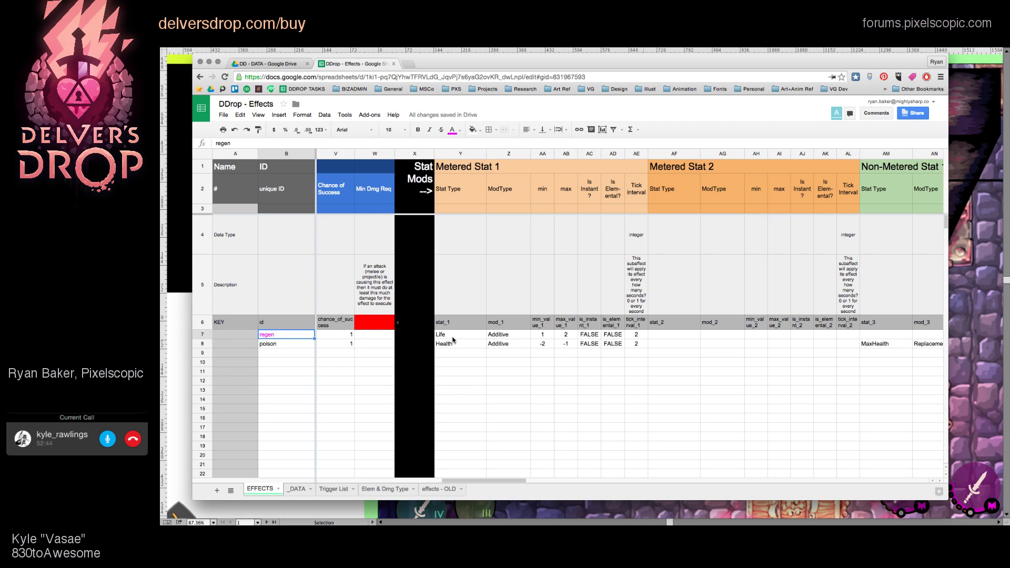
{"action": "left_click", "coordinate": [452, 336]}
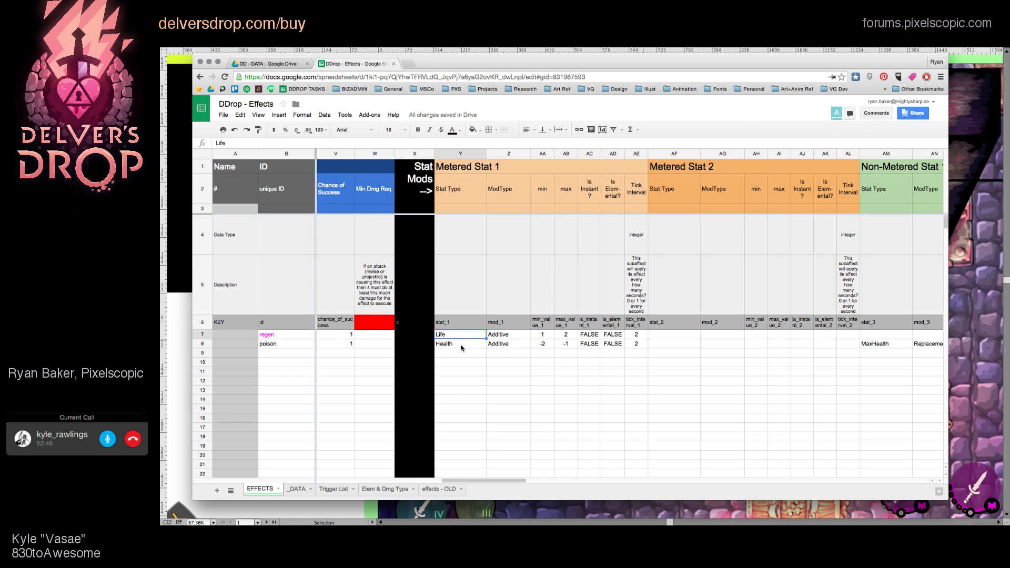
{"action": "left_click_drag", "start_coordinate": [443, 335], "coordinate": [447, 417]}
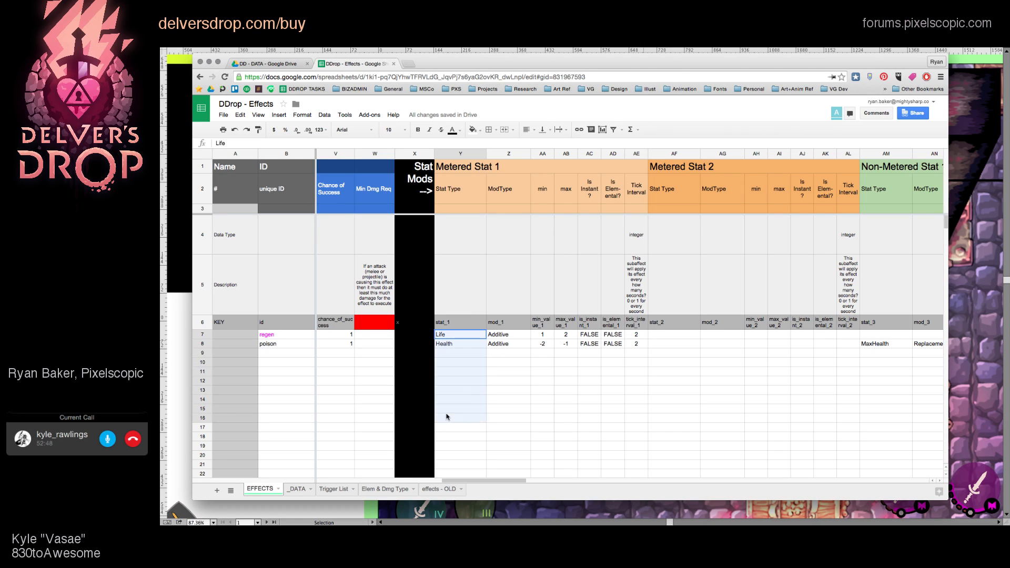
{"action": "left_click", "coordinate": [465, 336]}
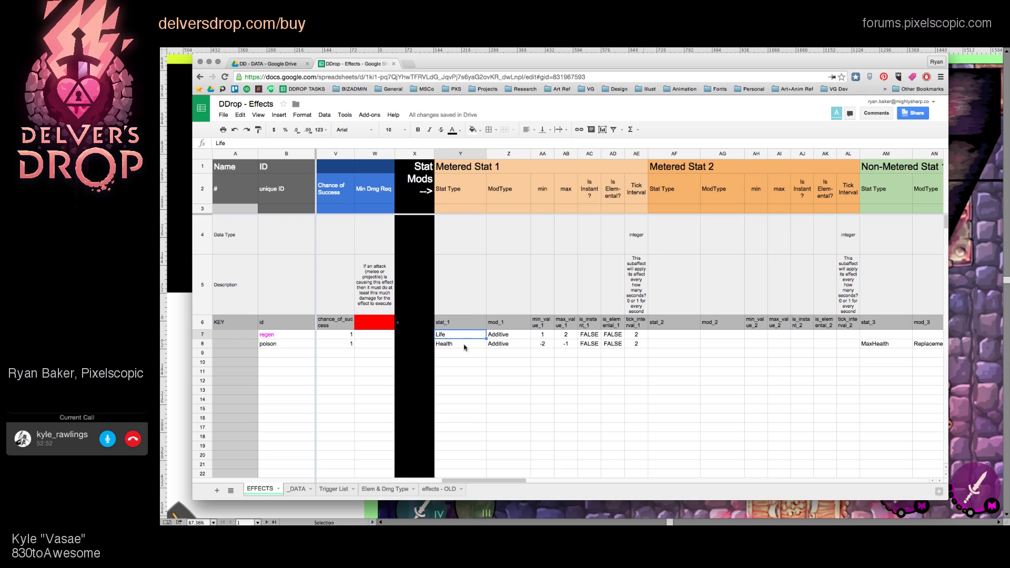
{"action": "left_click", "coordinate": [465, 347]}
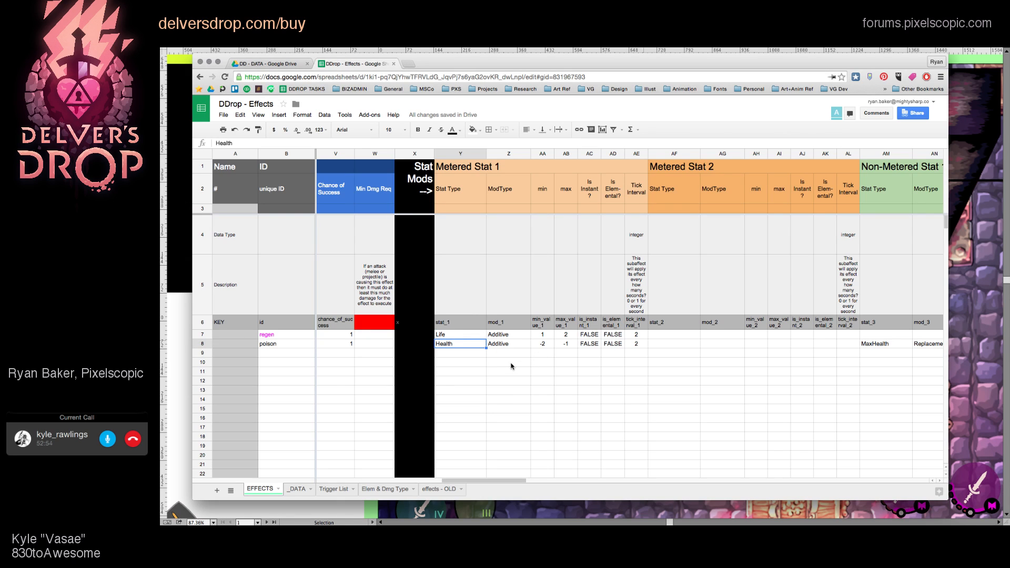
{"action": "left_click", "coordinate": [509, 337]}
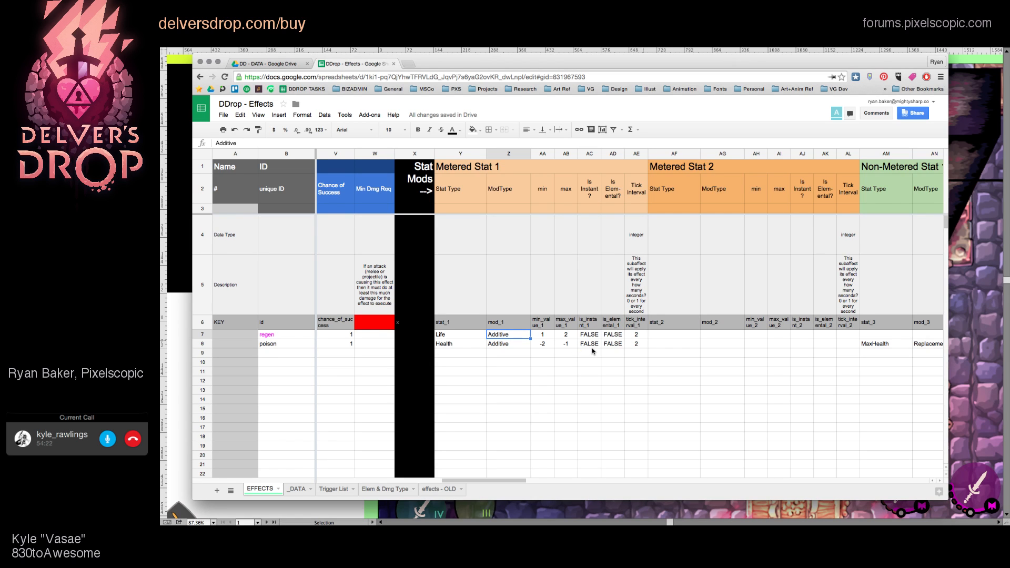
Step: Try a Metered Stat 1 max value of 6 for the regen effect and undo the entry
{"action": "left_click_drag", "start_coordinate": [545, 339], "coordinate": [558, 339]}
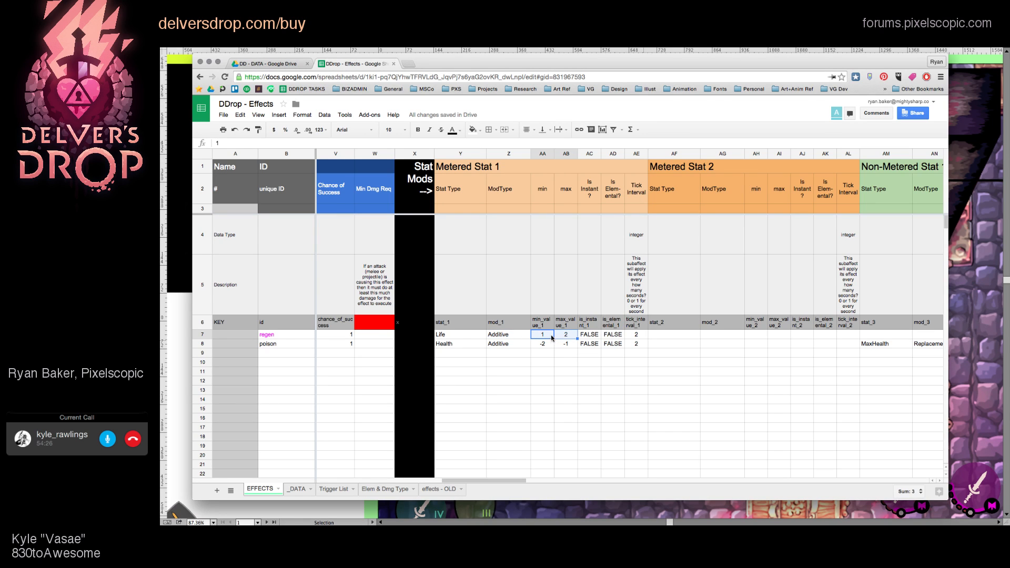
{"action": "left_click", "coordinate": [567, 339]}
{"action": "type", "text": "6"}
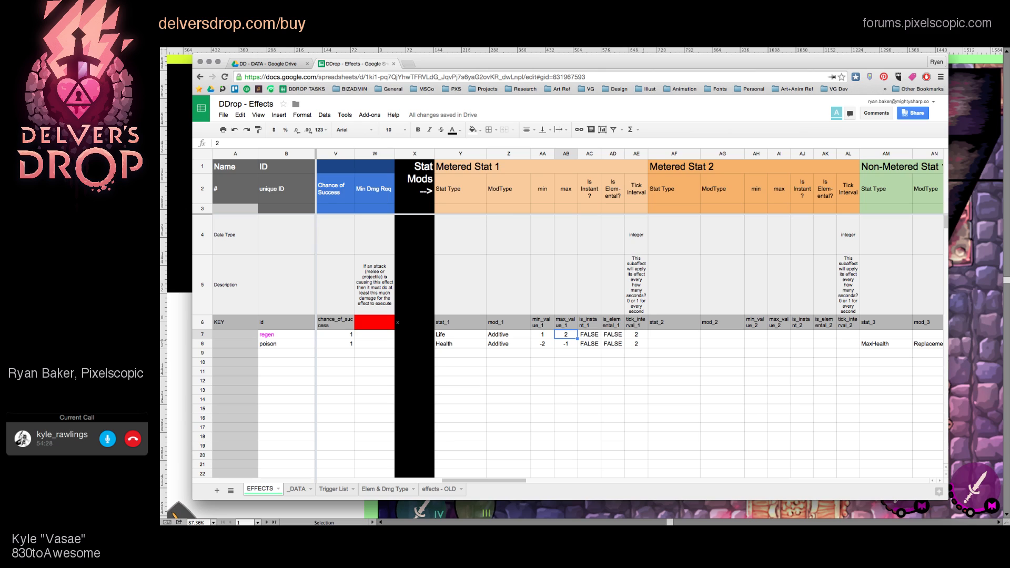
{"action": "left_click", "coordinate": [568, 362]}
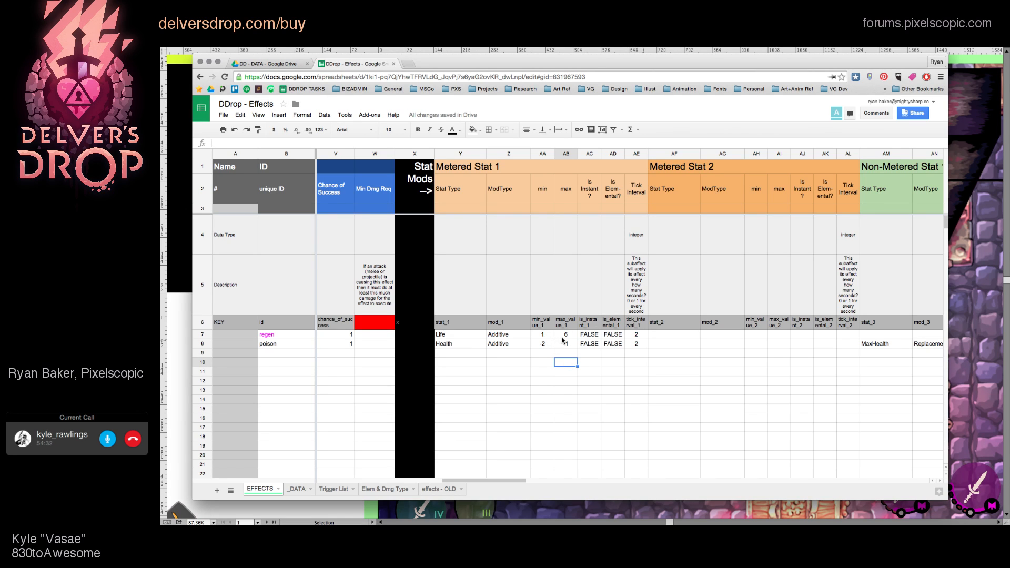
{"action": "key", "text": "super+z"}
Step: Compare the Is Instant, Is Elemental and Tick Interval columns of Metered Stat 1 with the tick columns in General Data
{"action": "scroll", "coordinate": [603, 358], "scroll_direction": "right", "scroll_amount": 3}
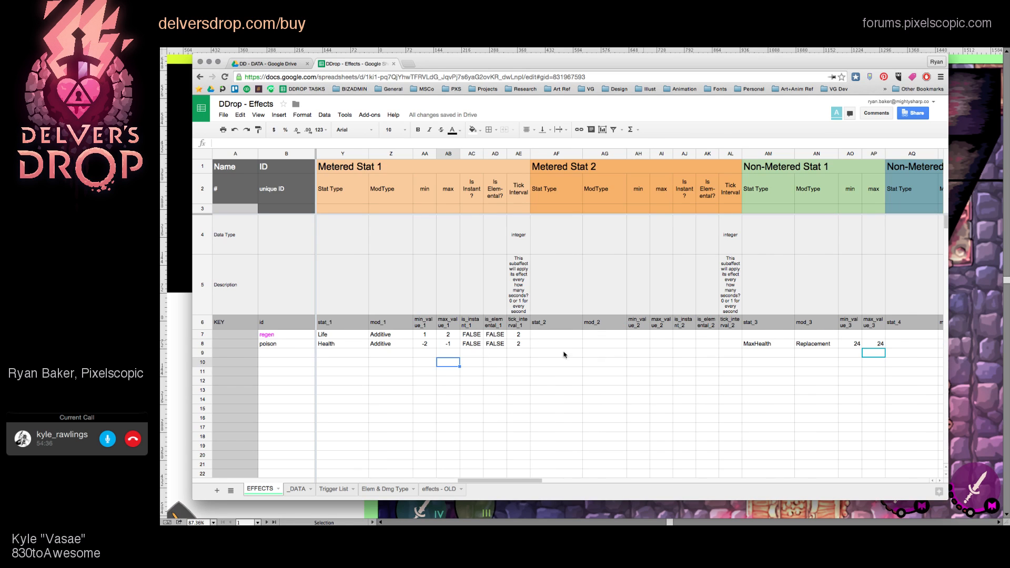
{"action": "left_click", "coordinate": [471, 154]}
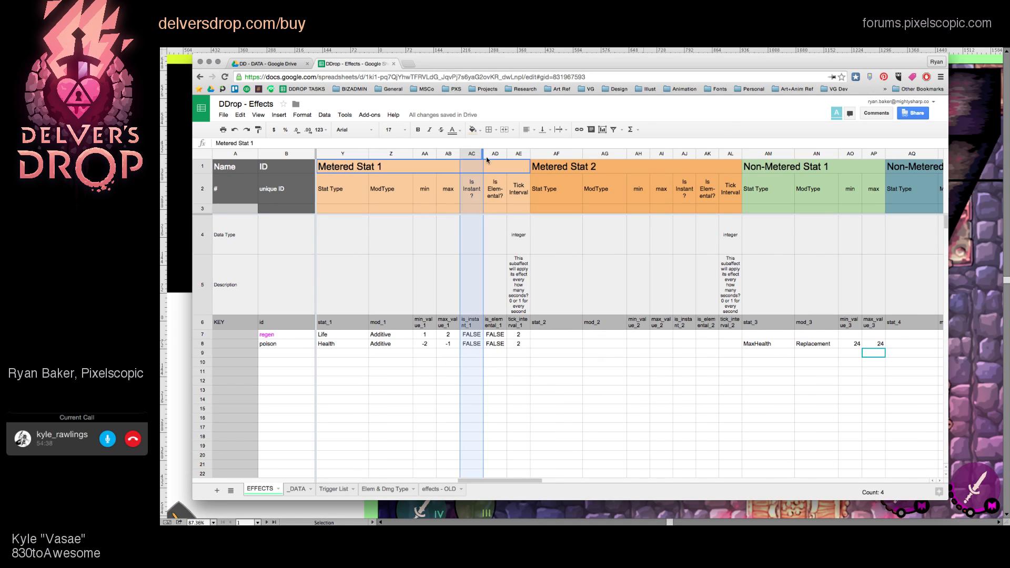
{"action": "left_click", "coordinate": [480, 184]}
{"action": "left_click", "coordinate": [497, 200]}
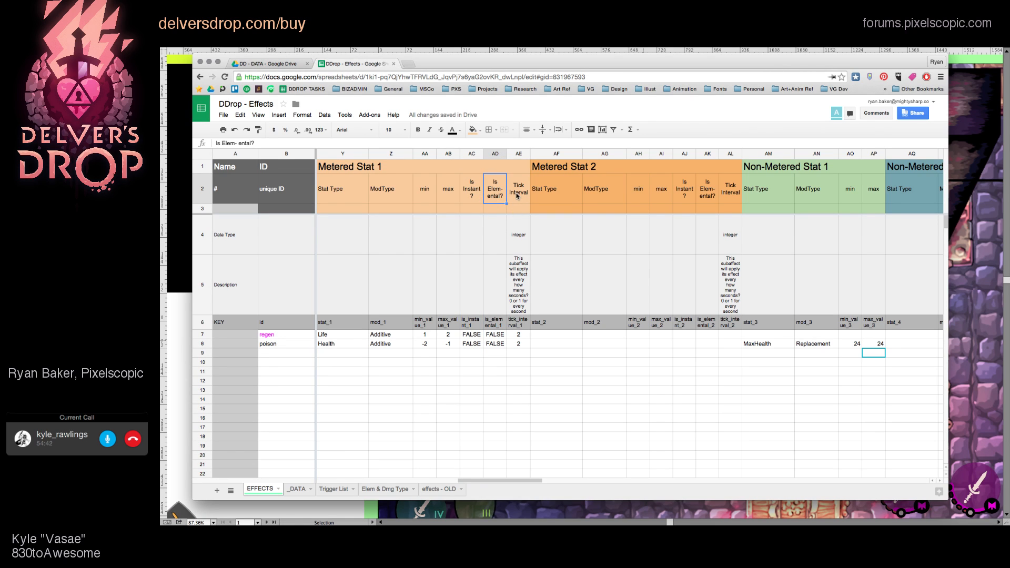
{"action": "left_click_drag", "start_coordinate": [519, 334], "coordinate": [518, 344]}
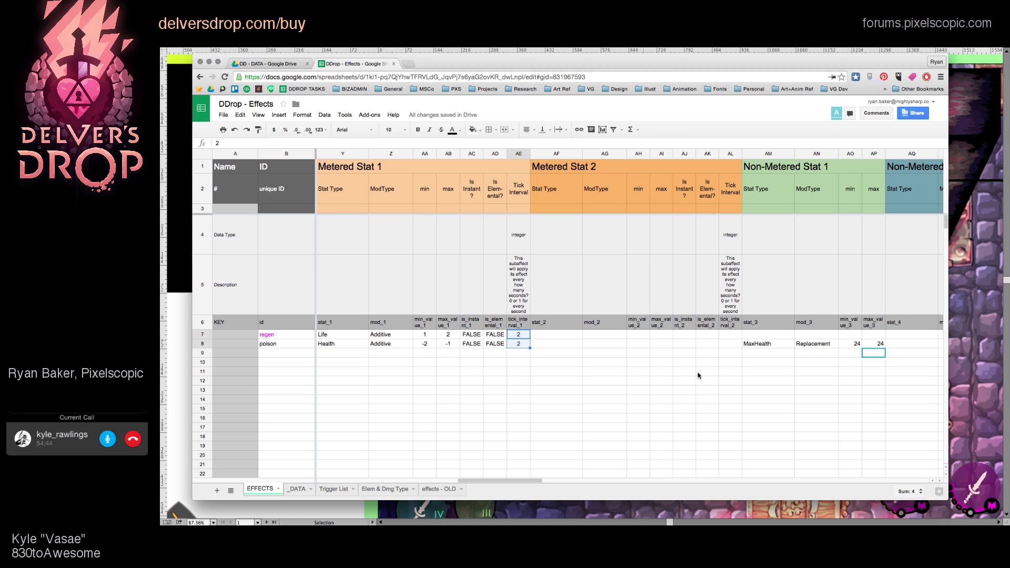
{"action": "scroll", "coordinate": [531, 271], "scroll_direction": "left", "scroll_amount": 3}
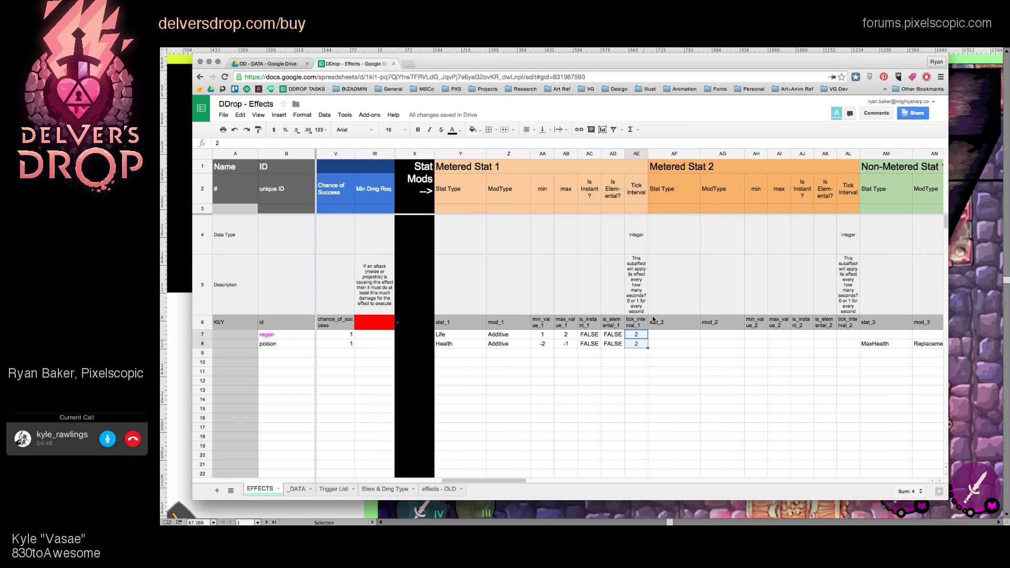
{"action": "left_click", "coordinate": [638, 371]}
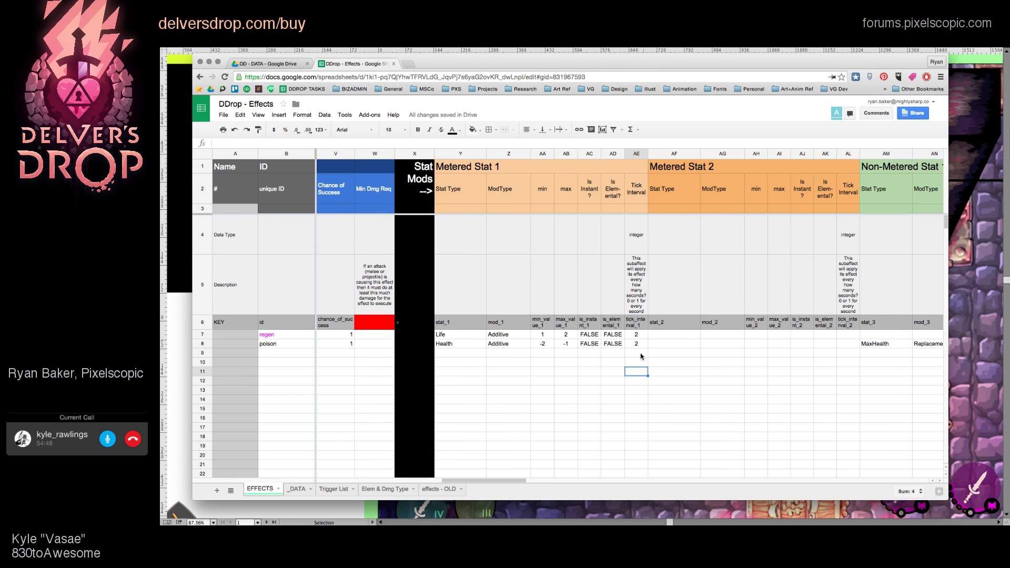
{"action": "left_click_drag", "start_coordinate": [636, 335], "coordinate": [636, 344]}
{"action": "scroll", "coordinate": [400, 363], "scroll_direction": "left", "scroll_amount": 3}
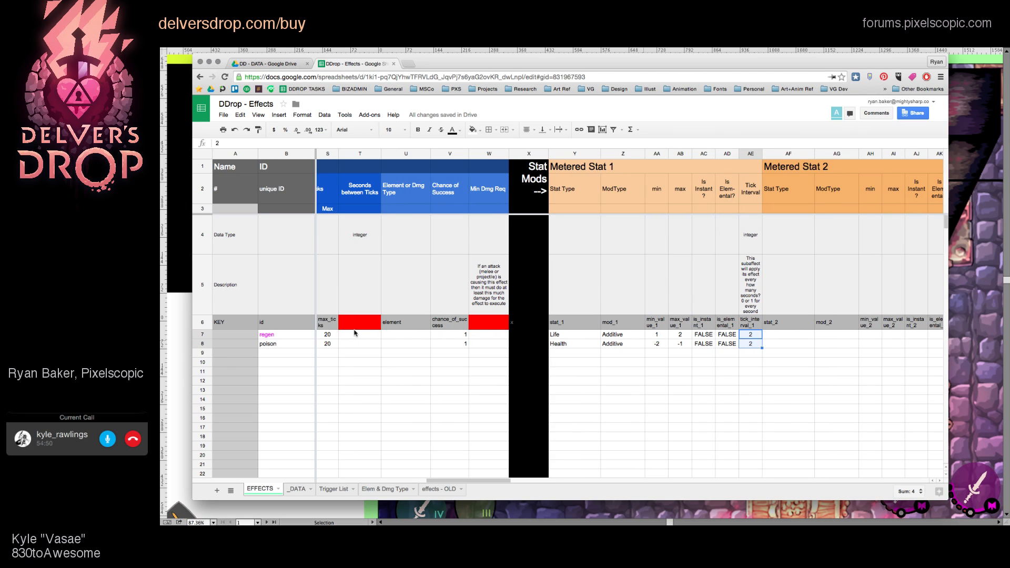
{"action": "left_click_drag", "start_coordinate": [328, 335], "coordinate": [328, 343]}
Step: Rename the Seconds between Ticks column header to "Tick Interval (Sec)"
{"action": "left_click", "coordinate": [355, 153]}
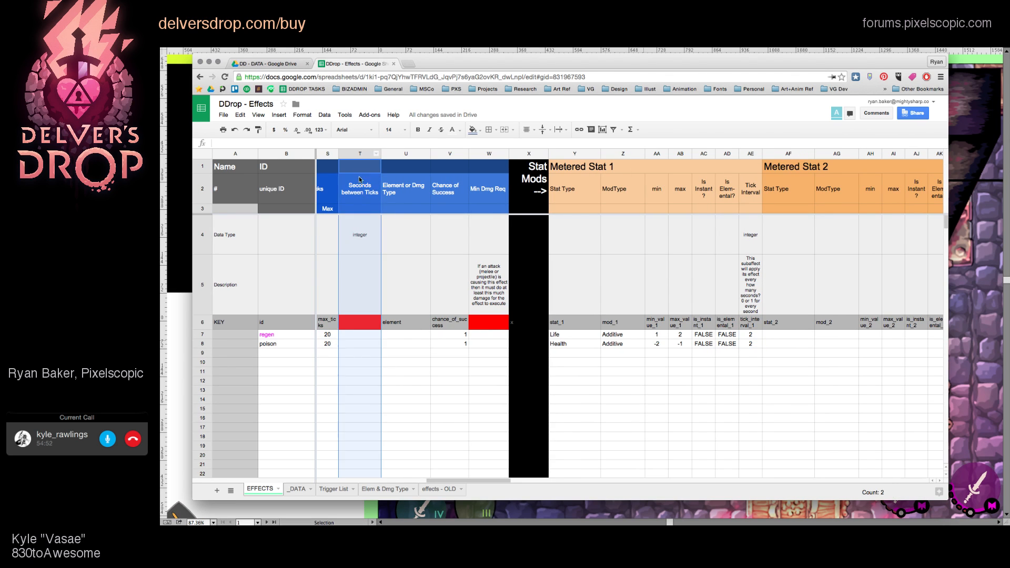
{"action": "left_click", "coordinate": [360, 179]}
{"action": "type", "text": "Tick I"}
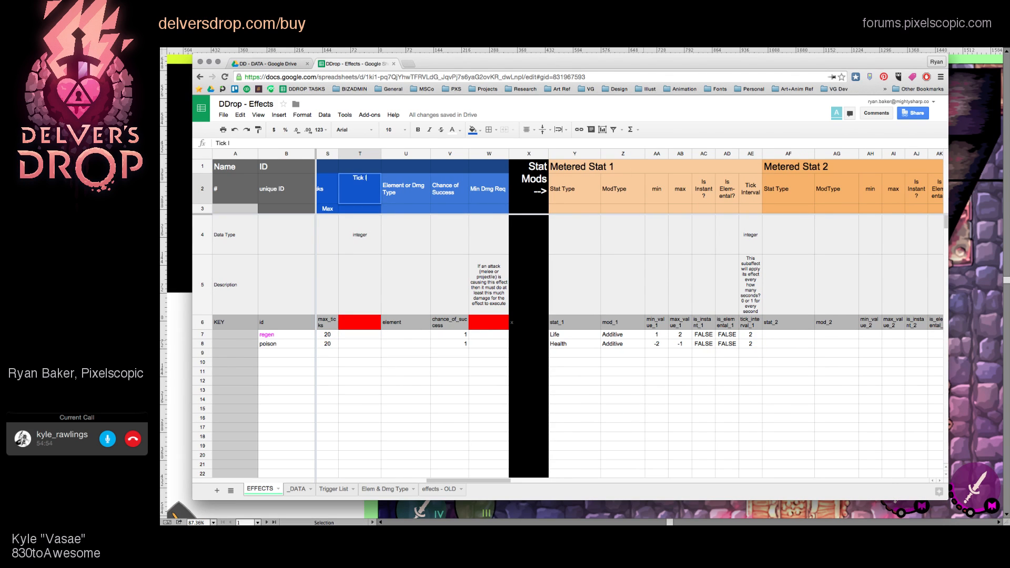
{"action": "type", "text": "nterval (Sec)"}
{"action": "key", "text": "Return"}
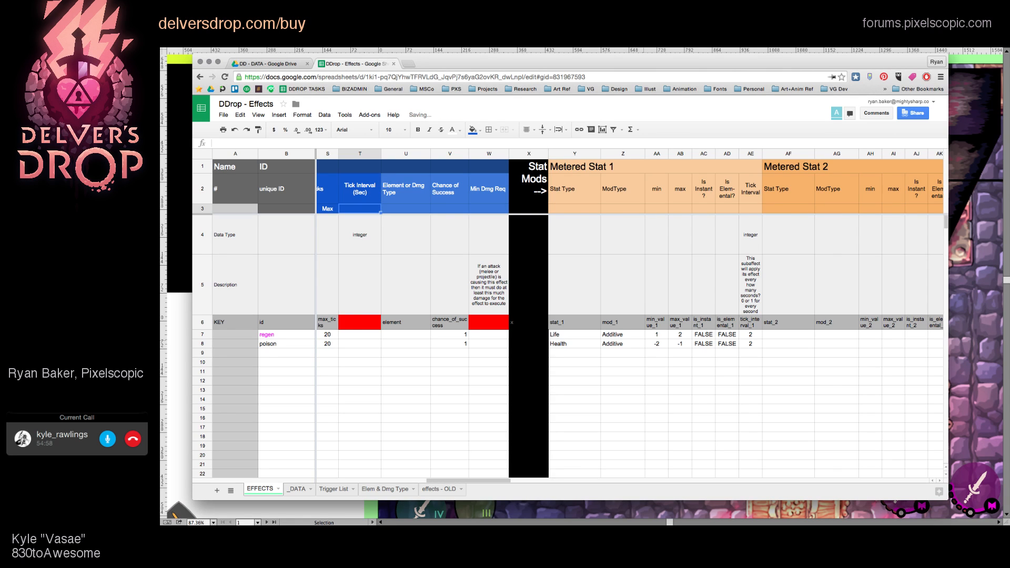
Step: Shift the spreadsheet's browser window and enlarge it until the Non-Metered Stat 2 columns fit in view
{"action": "scroll", "coordinate": [721, 314], "scroll_direction": "right", "scroll_amount": 3}
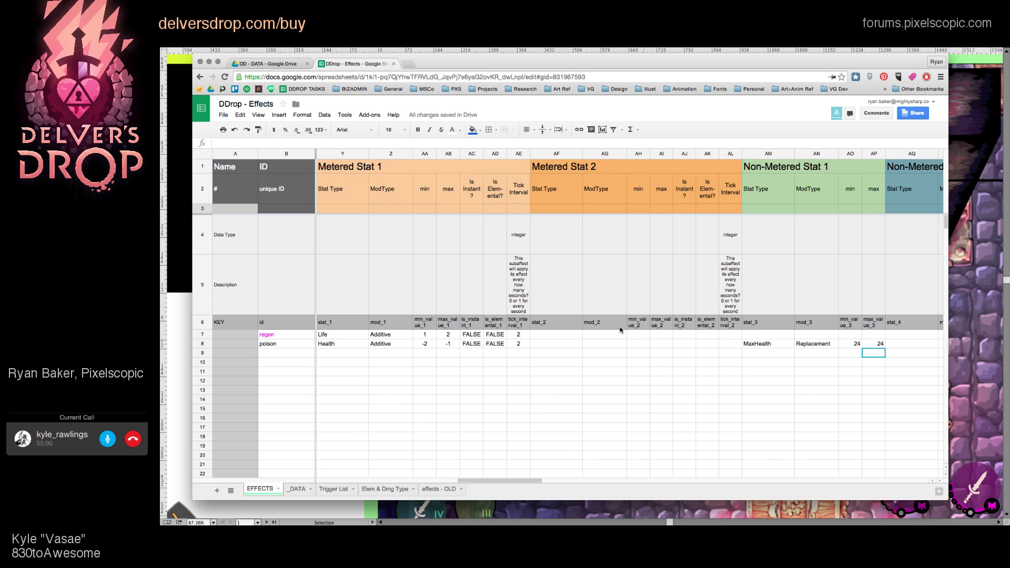
{"action": "scroll", "coordinate": [631, 326], "scroll_direction": "left", "scroll_amount": 3}
{"action": "scroll", "coordinate": [620, 330], "scroll_direction": "right", "scroll_amount": 3}
{"action": "left_click_drag", "start_coordinate": [701, 57], "coordinate": [682, 56]}
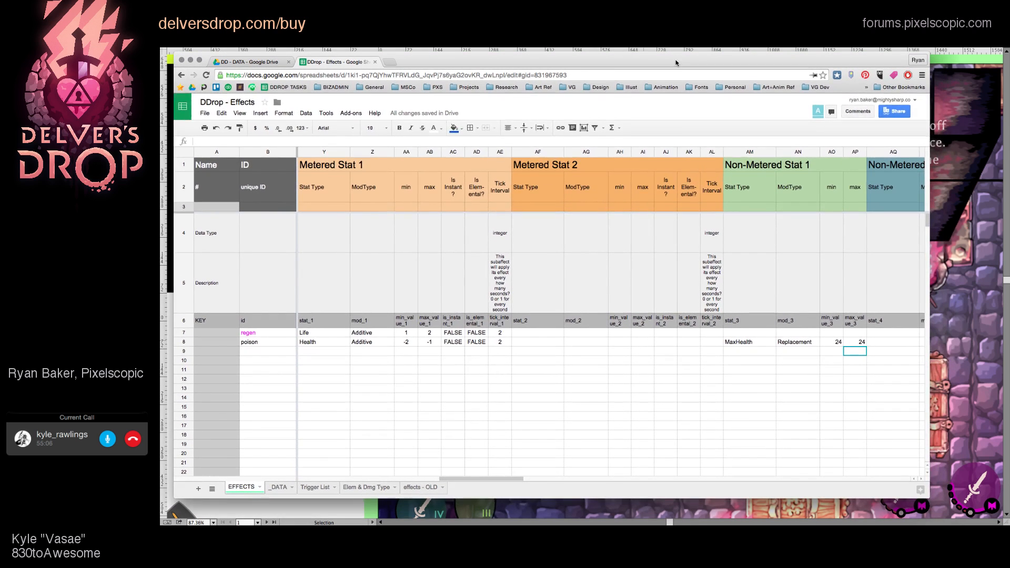
{"action": "left_click_drag", "start_coordinate": [926, 483], "coordinate": [964, 509]}
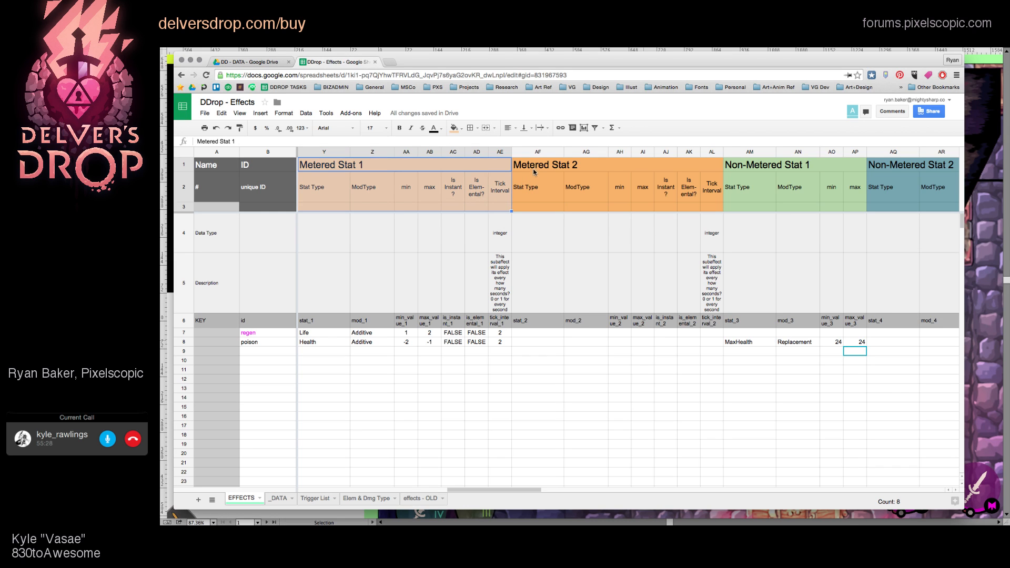
Step: Examine the Metered Stat 2 header block and the Non-Metered Stat 1 columns, including the poison effect's Stat Type
{"action": "mouse_move", "coordinate": [535, 174]}
{"action": "left_mouse_down"}
{"action": "mouse_move", "coordinate": [546, 217]}
{"action": "mouse_move", "coordinate": [556, 170]}
{"action": "mouse_move", "coordinate": [553, 208]}
{"action": "left_mouse_up"}
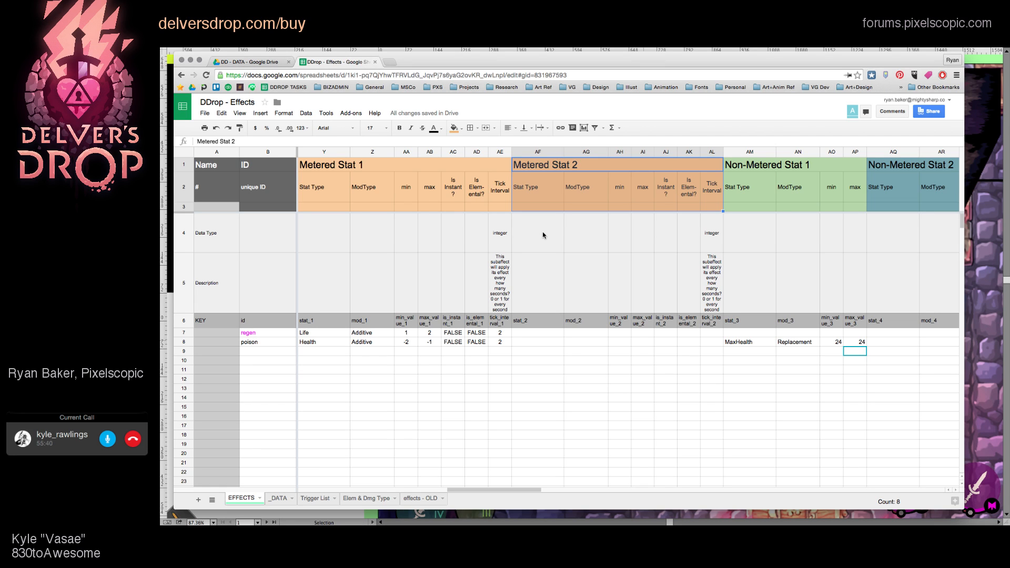
{"action": "scroll", "coordinate": [700, 318], "scroll_direction": "right", "scroll_amount": 6}
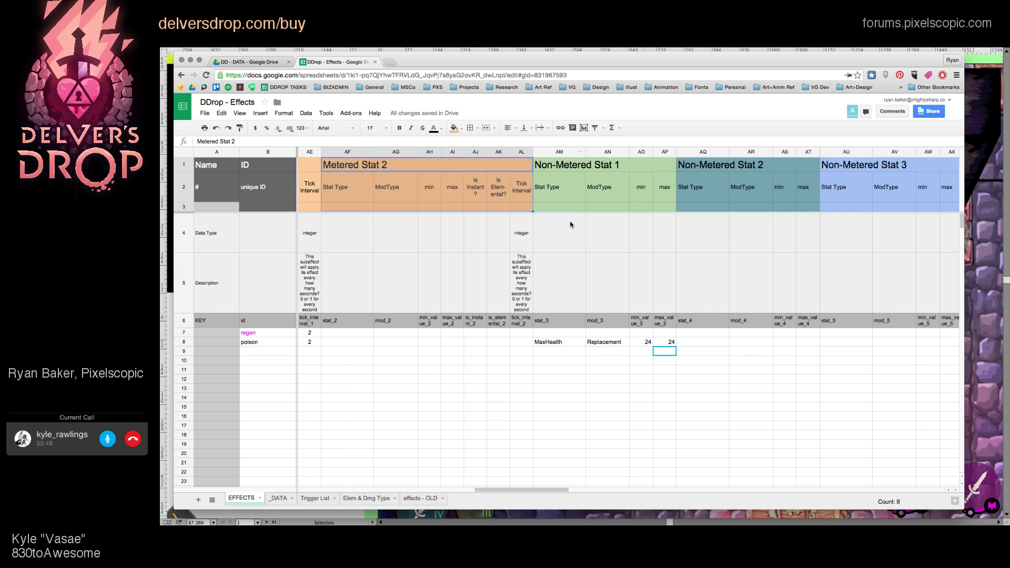
{"action": "scroll", "coordinate": [469, 221], "scroll_direction": "left", "scroll_amount": 6}
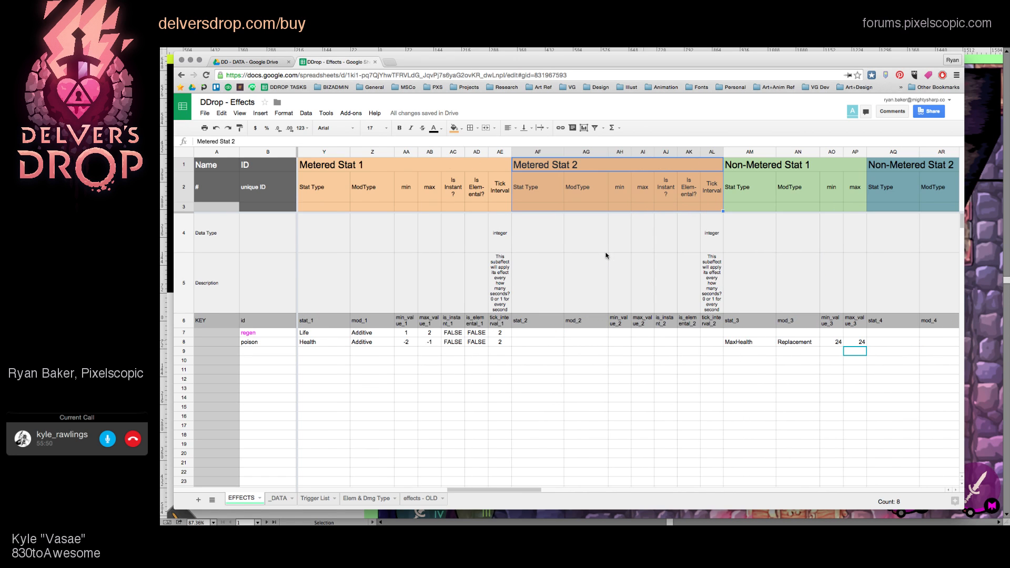
{"action": "left_click", "coordinate": [661, 272]}
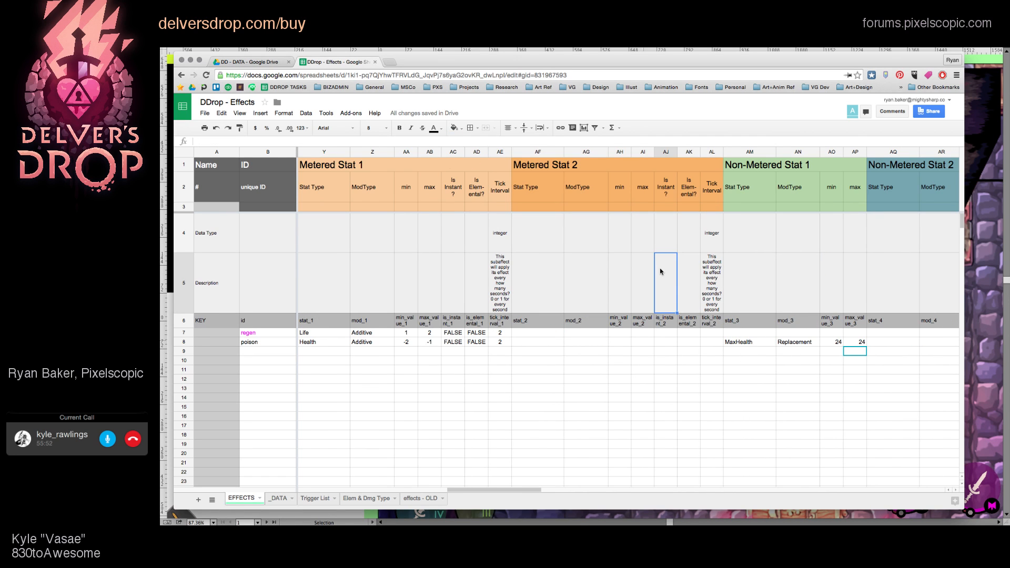
{"action": "scroll", "coordinate": [658, 274], "scroll_direction": "right", "scroll_amount": 8}
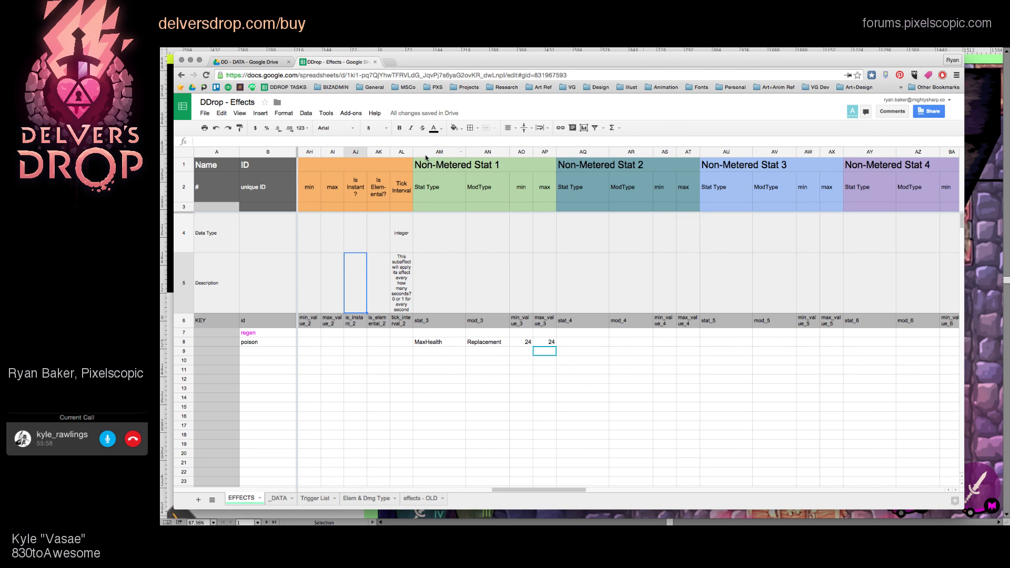
{"action": "left_click_drag", "start_coordinate": [424, 154], "coordinate": [543, 169]}
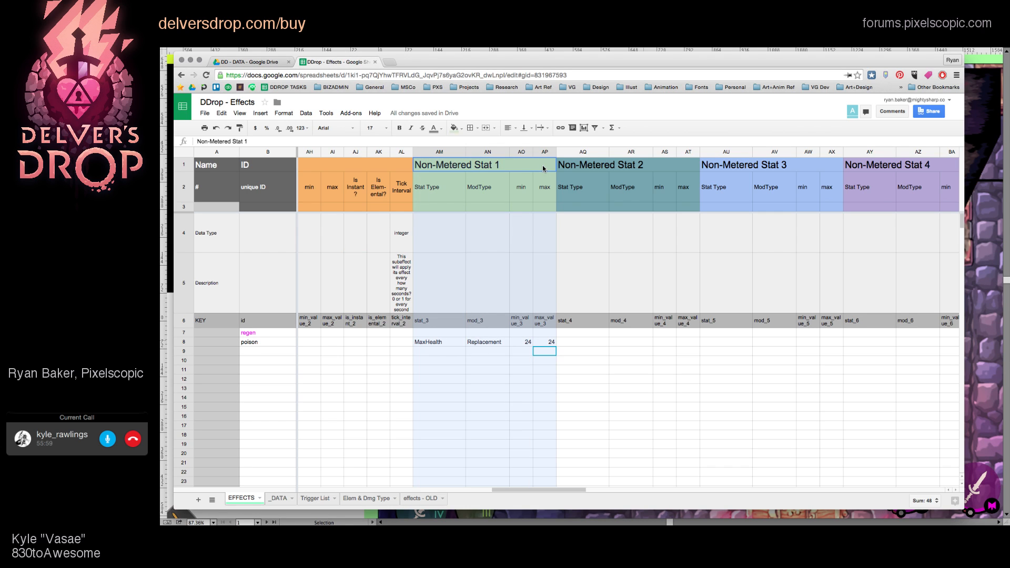
{"action": "left_click", "coordinate": [456, 197]}
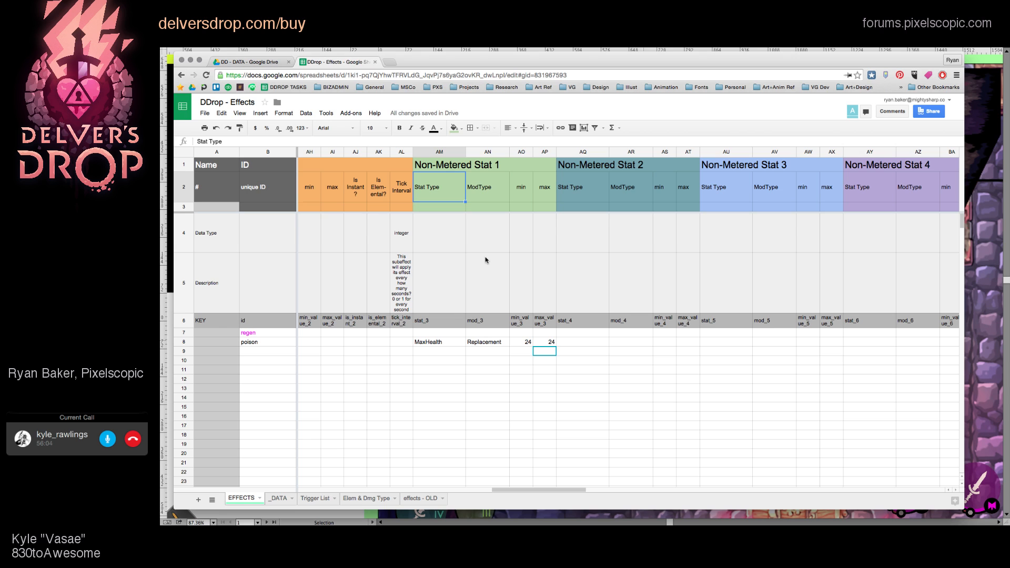
{"action": "left_click", "coordinate": [419, 343]}
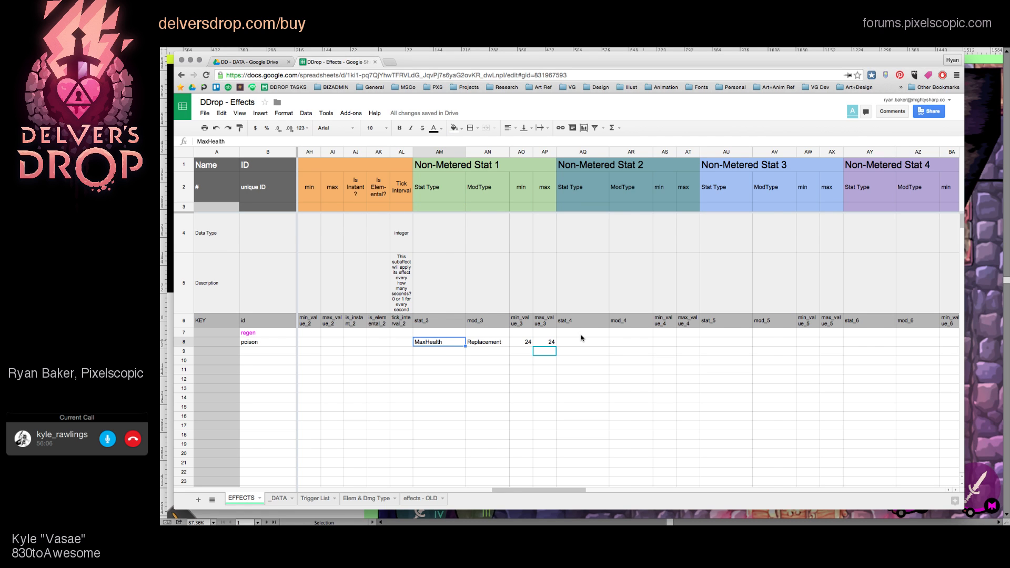
Step: Look through the remaining Non-Metered Stat columns and the Damage Mod & Combo columns for each damage type
{"action": "scroll", "coordinate": [578, 337], "scroll_direction": "right", "scroll_amount": 5}
{"action": "scroll", "coordinate": [487, 295], "scroll_direction": "right", "scroll_amount": 10}
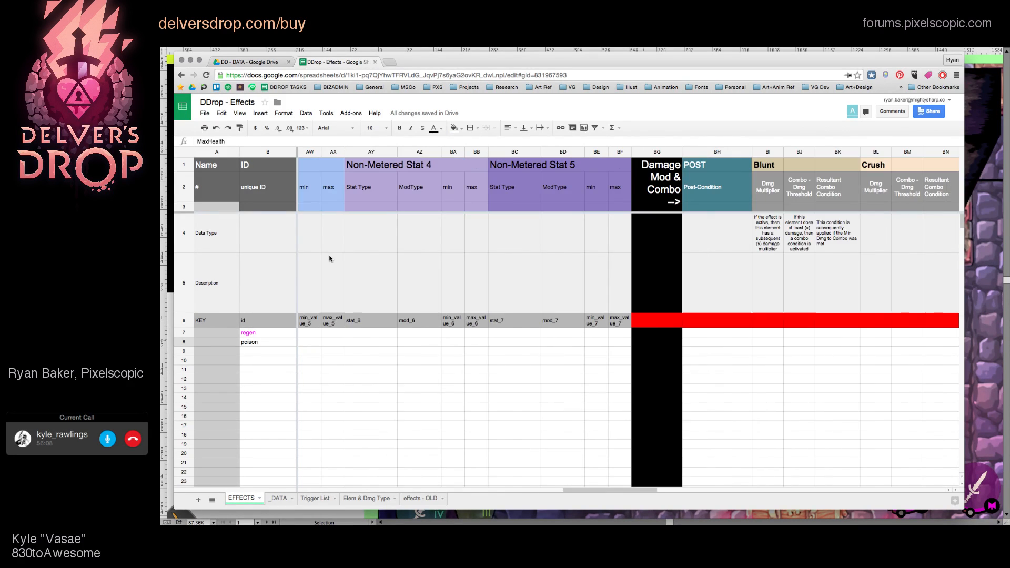
{"action": "scroll", "coordinate": [421, 187], "scroll_direction": "left", "scroll_amount": 3}
{"action": "left_click_drag", "start_coordinate": [586, 152], "coordinate": [946, 152]}
{"action": "scroll", "coordinate": [631, 284], "scroll_direction": "right", "scroll_amount": 10}
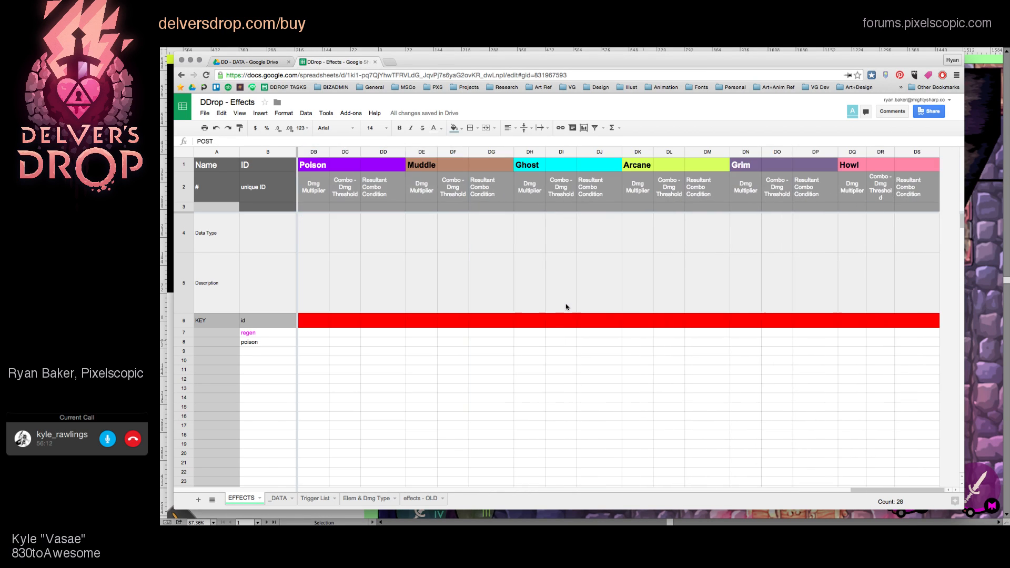
{"action": "scroll", "coordinate": [566, 307], "scroll_direction": "left", "scroll_amount": 20}
{"action": "scroll", "coordinate": [566, 306], "scroll_direction": "right", "scroll_amount": 20}
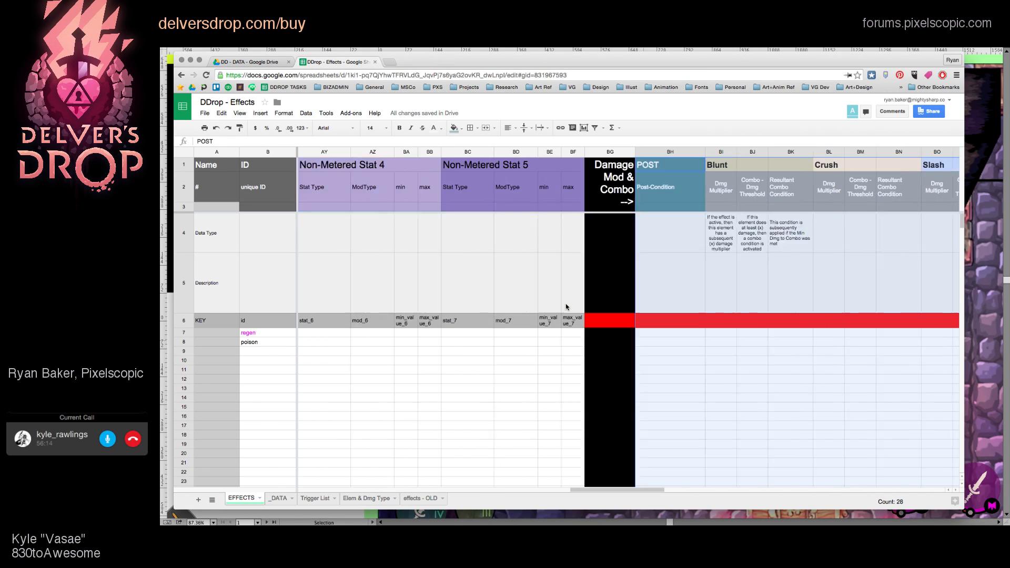
Step: Move the POST Post-Condition column between the Min Dmg Req column and the black Stat Mods divider
{"action": "left_click", "coordinate": [672, 153]}
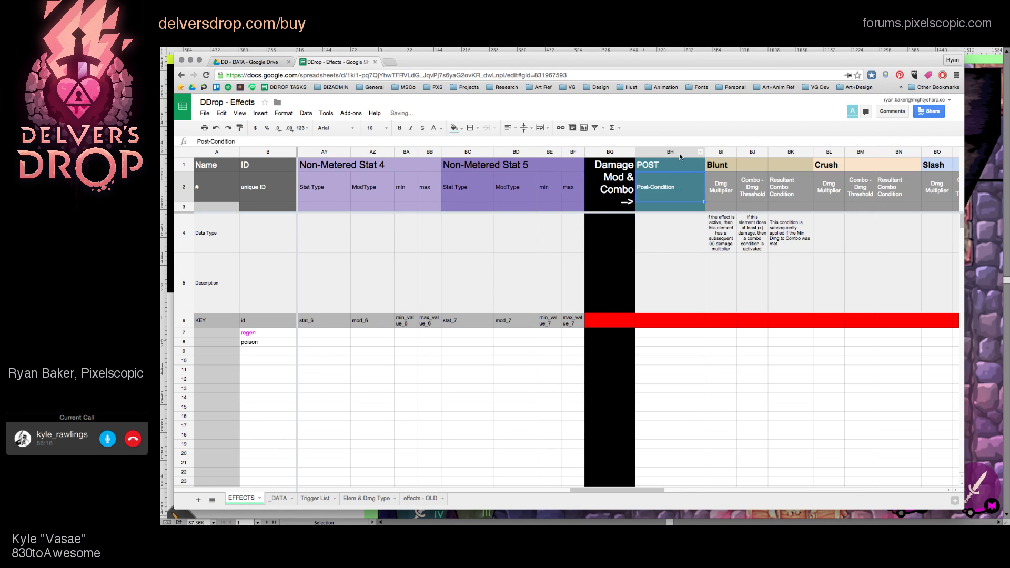
{"action": "left_click_drag", "start_coordinate": [672, 152], "coordinate": [735, 216]}
{"action": "left_click", "coordinate": [689, 217]}
{"action": "scroll", "coordinate": [759, 226], "scroll_direction": "right", "scroll_amount": 4}
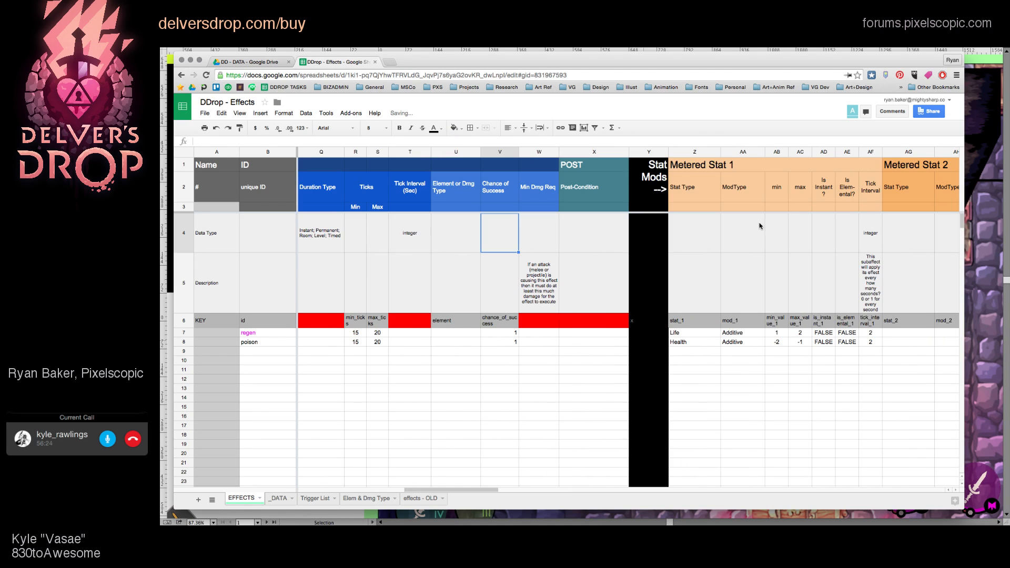
Step: Try a very dark teal fill on the POST column's header cells
{"action": "left_click_drag", "start_coordinate": [594, 170], "coordinate": [590, 210]}
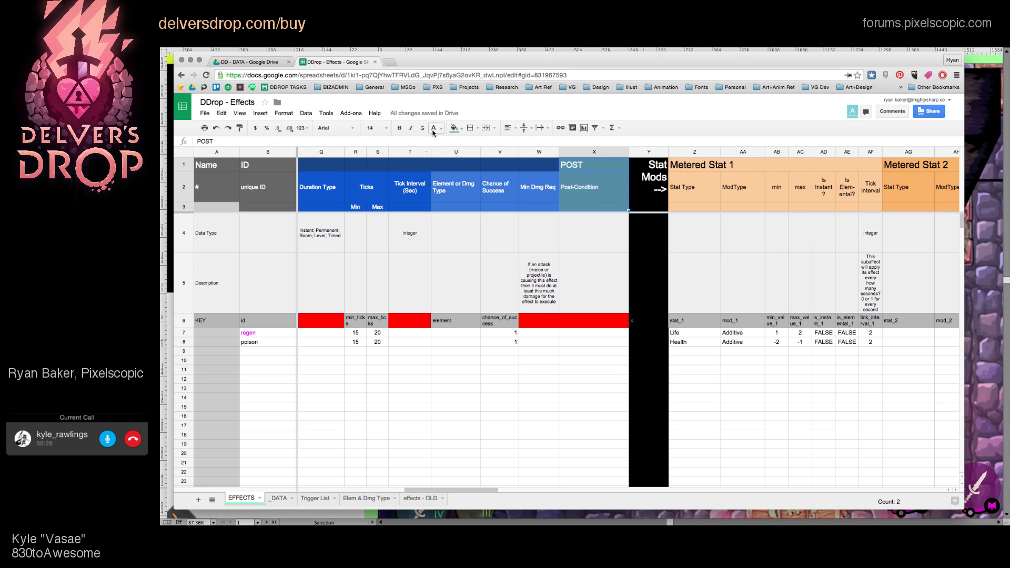
{"action": "left_click", "coordinate": [453, 128]}
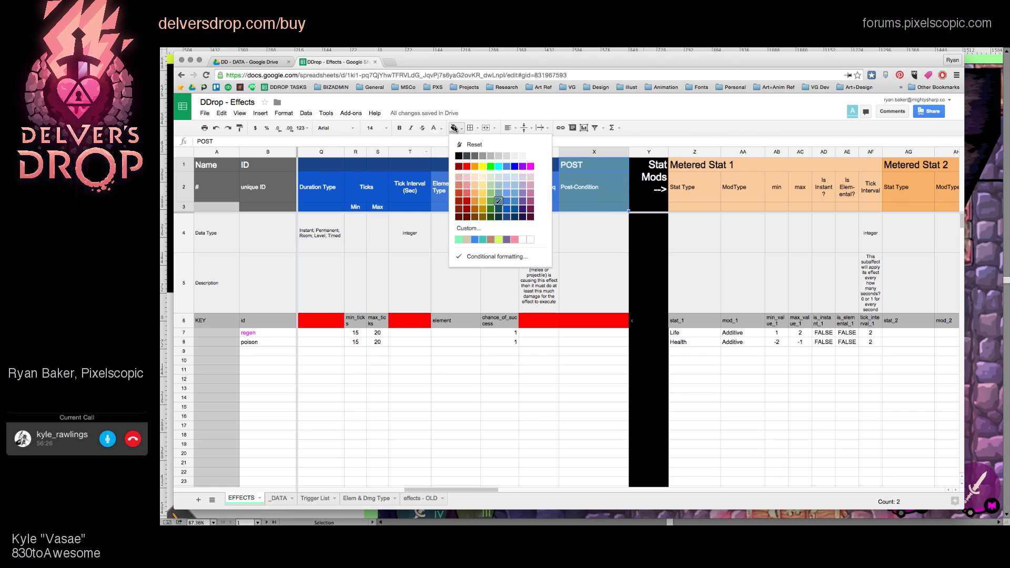
{"action": "left_click", "coordinate": [498, 216]}
Step: Fill the POST header cell and the Post-Condition header cells below it with dark magenta
{"action": "left_click", "coordinate": [593, 165]}
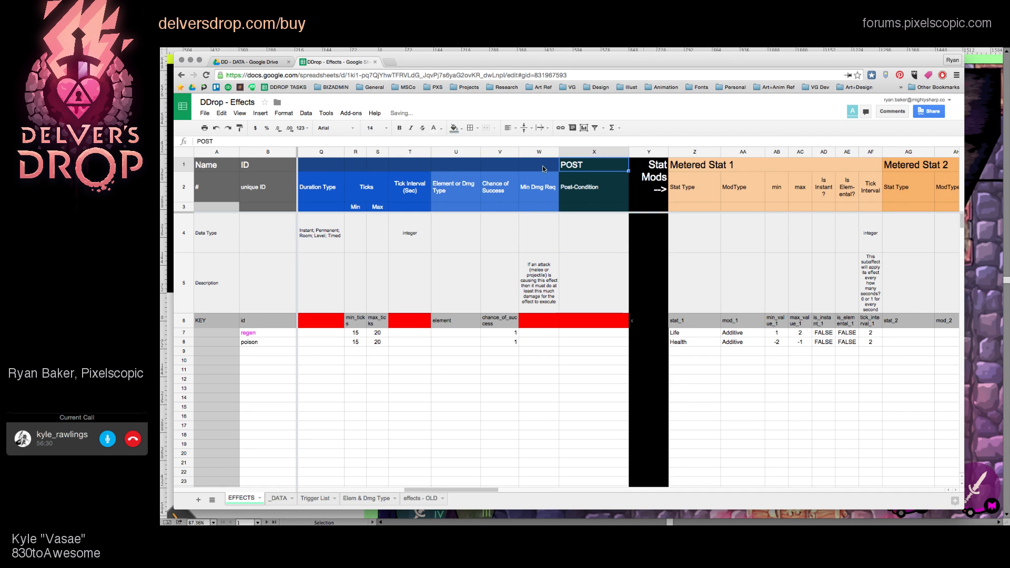
{"action": "left_click", "coordinate": [461, 132]}
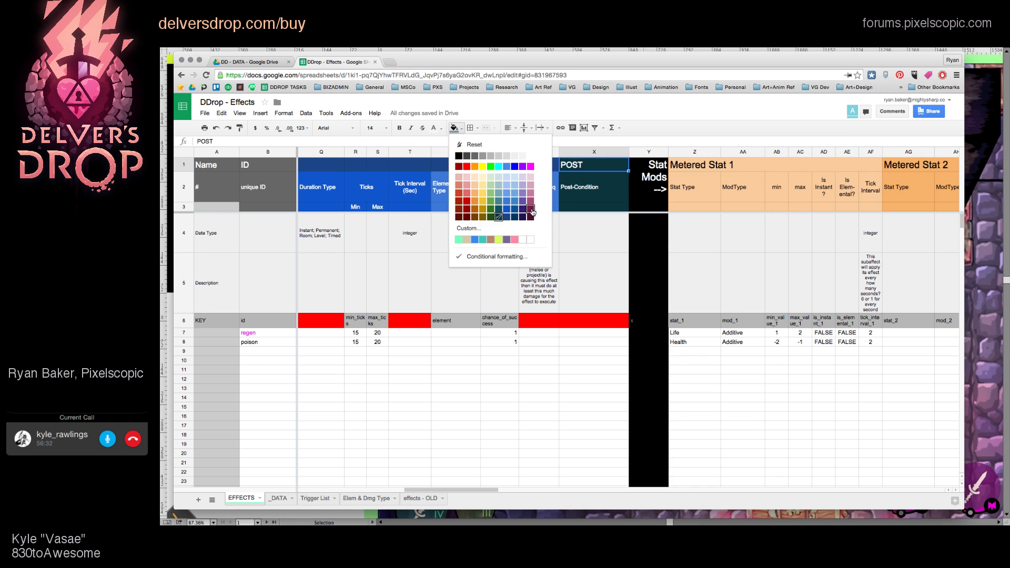
{"action": "left_click", "coordinate": [533, 207]}
{"action": "left_click", "coordinate": [624, 231]}
{"action": "left_click_drag", "start_coordinate": [593, 187], "coordinate": [593, 206]}
{"action": "left_click", "coordinate": [454, 128]}
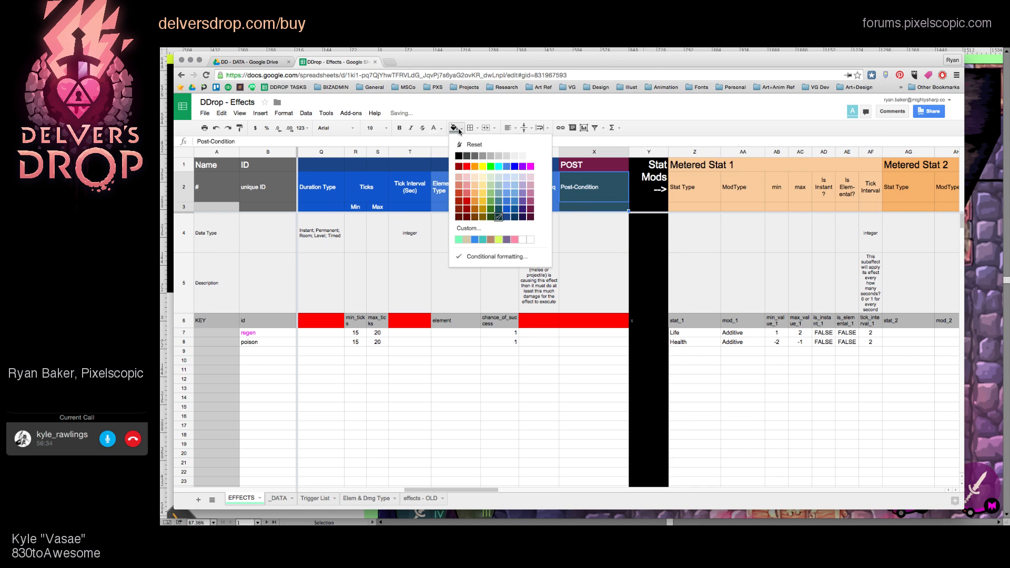
{"action": "left_click", "coordinate": [530, 208]}
{"action": "left_click", "coordinate": [599, 234]}
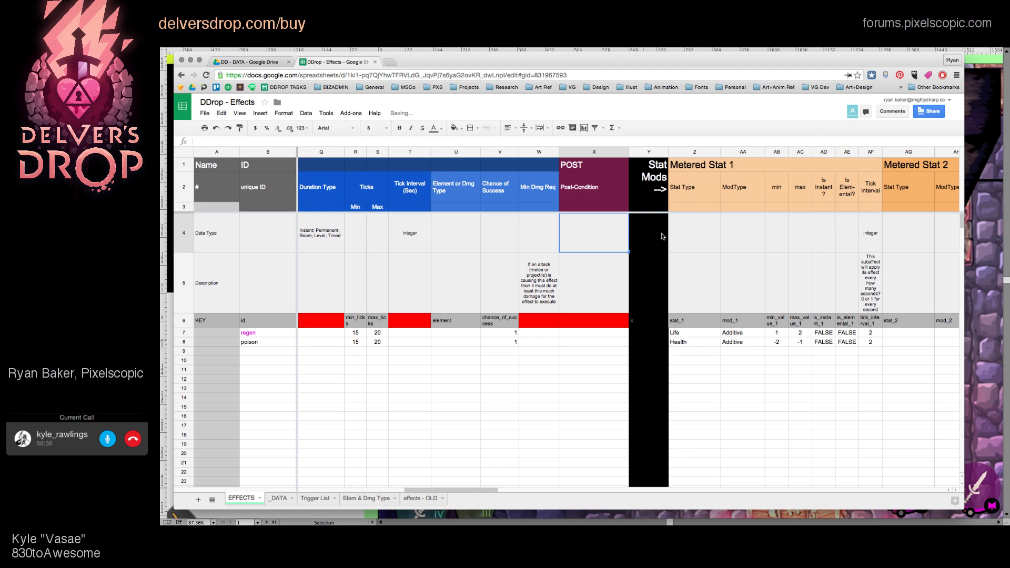
Step: Review the Non-Metered Stat columns, the relocated POST column and the regen effect's Metered Stat 1 Stat Type
{"action": "scroll", "coordinate": [666, 246], "scroll_direction": "right", "scroll_amount": 3}
{"action": "scroll", "coordinate": [668, 248], "scroll_direction": "right", "scroll_amount": 15}
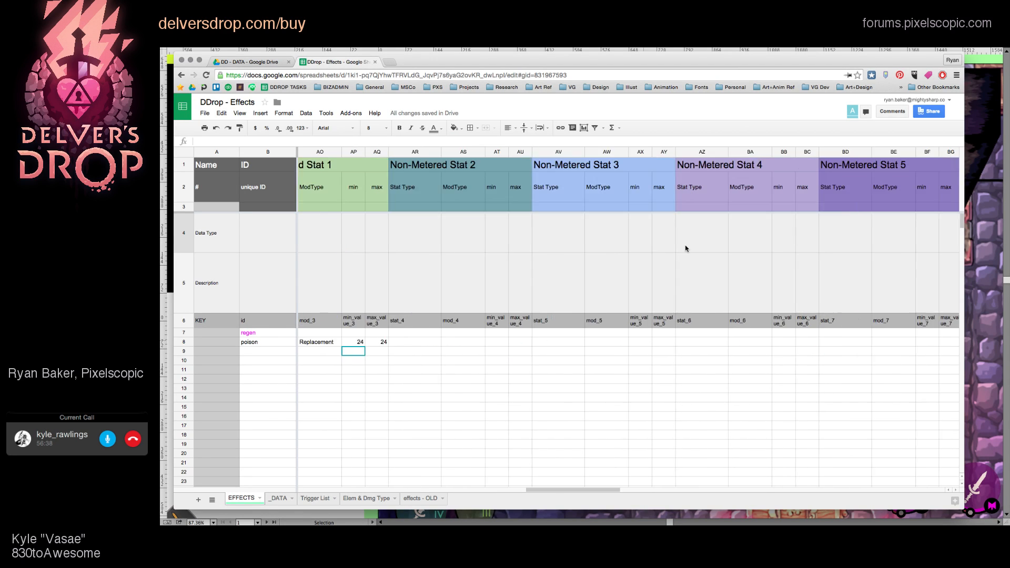
{"action": "scroll", "coordinate": [685, 249], "scroll_direction": "right", "scroll_amount": 10}
{"action": "scroll", "coordinate": [686, 248], "scroll_direction": "left", "scroll_amount": 20}
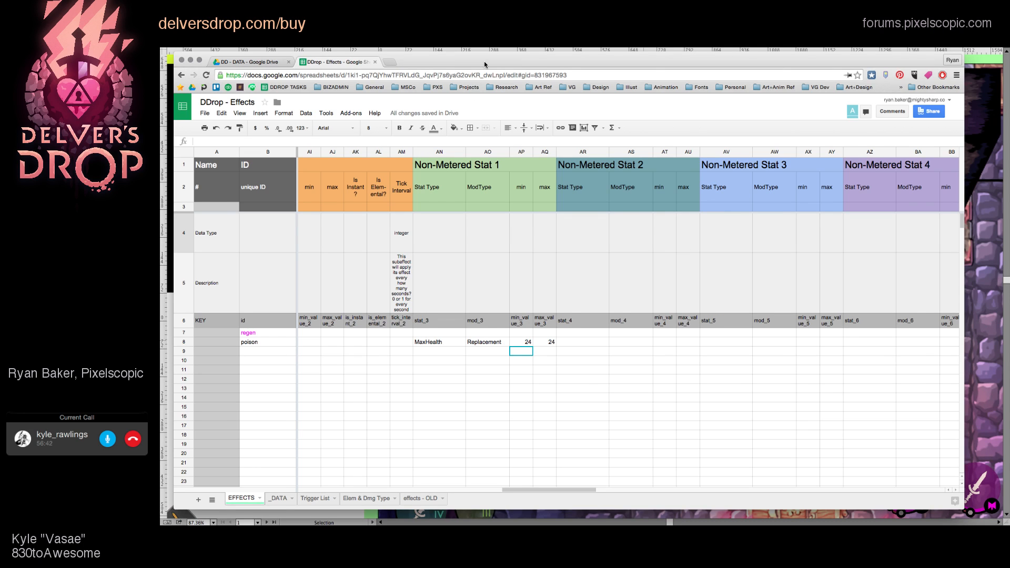
{"action": "left_click_drag", "start_coordinate": [485, 63], "coordinate": [487, 62]}
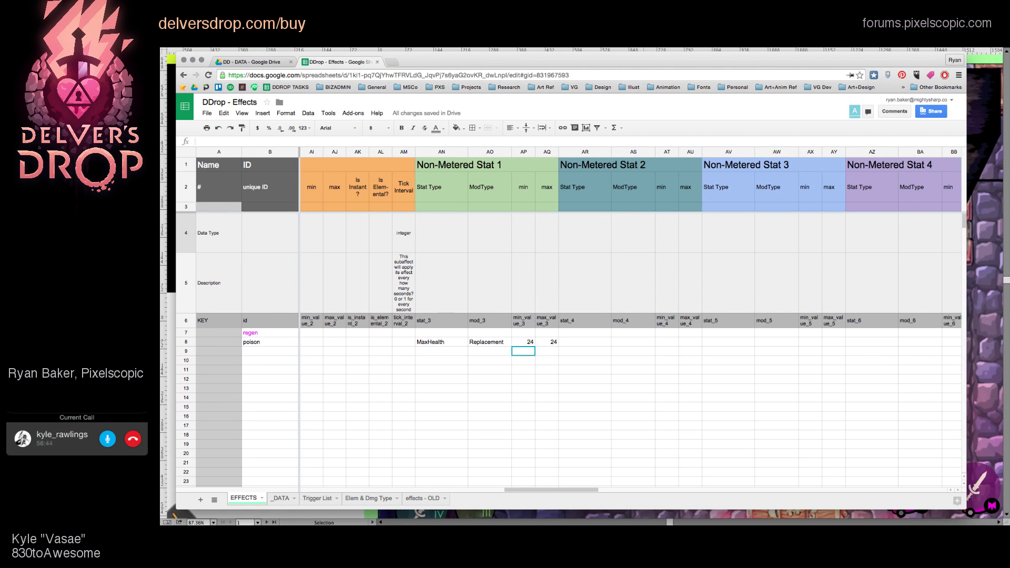
{"action": "scroll", "coordinate": [518, 286], "scroll_direction": "right", "scroll_amount": 3}
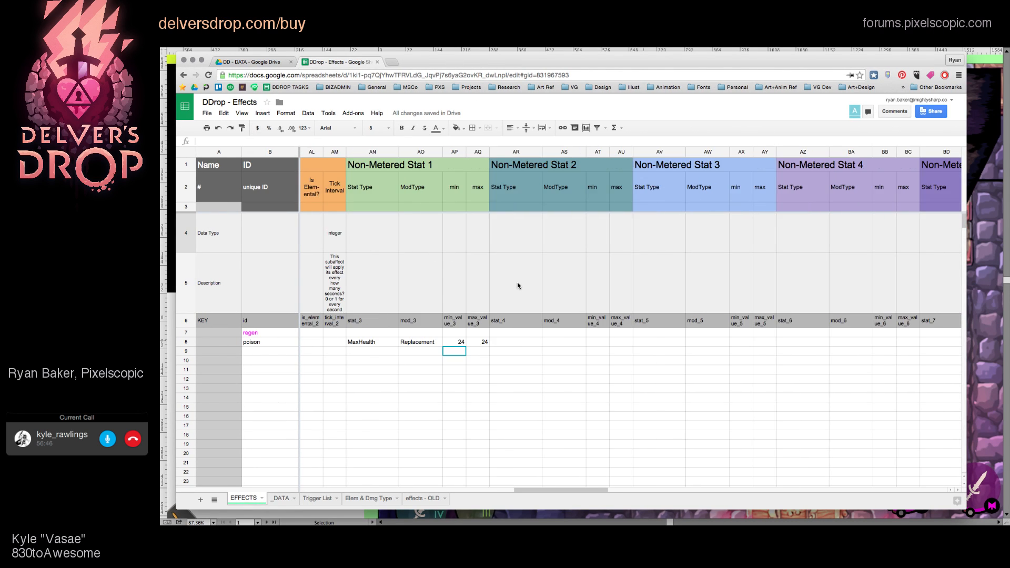
{"action": "scroll", "coordinate": [517, 282], "scroll_direction": "left", "scroll_amount": 15}
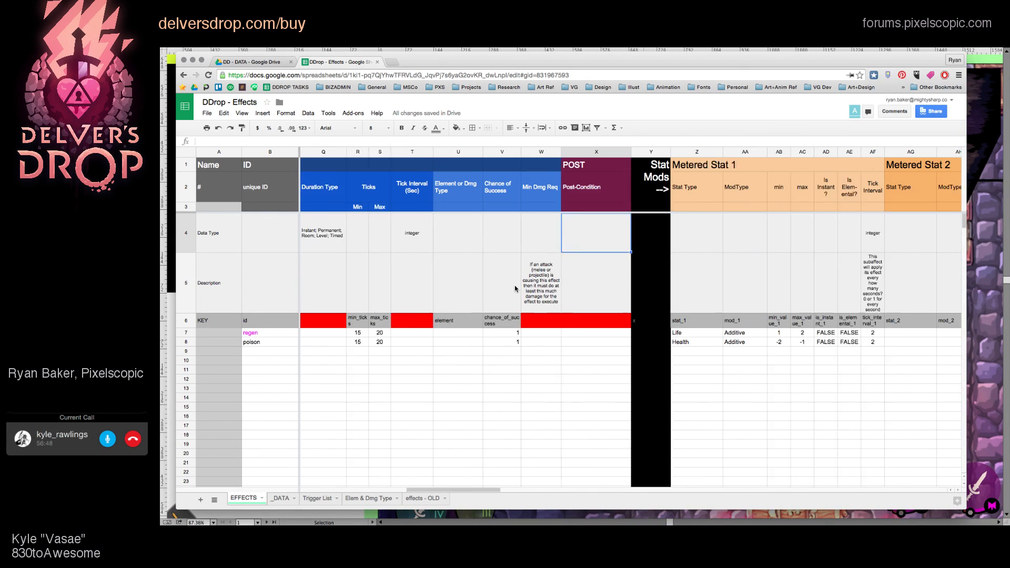
{"action": "scroll", "coordinate": [515, 288], "scroll_direction": "right", "scroll_amount": 3}
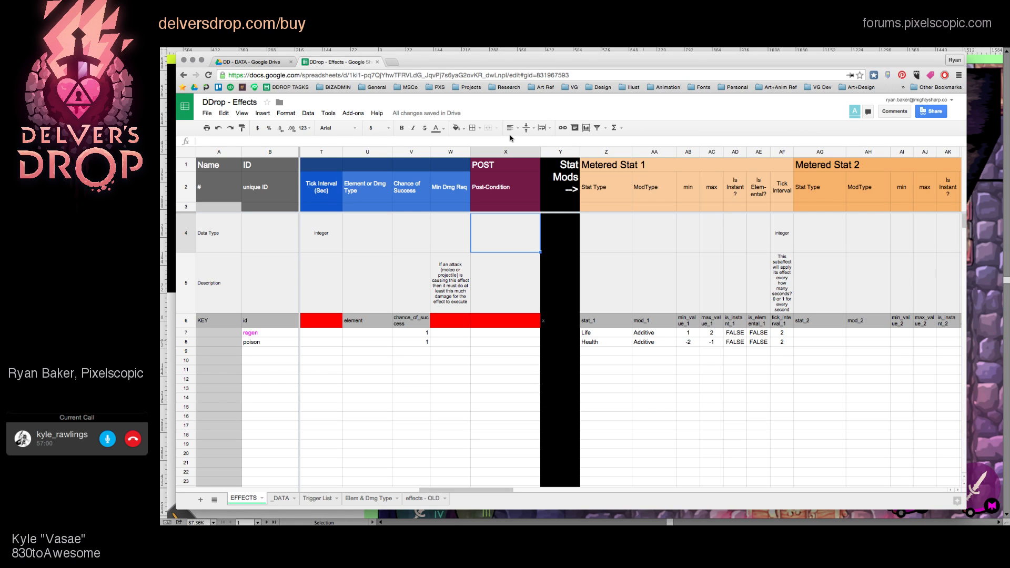
{"action": "left_click", "coordinate": [615, 334]}
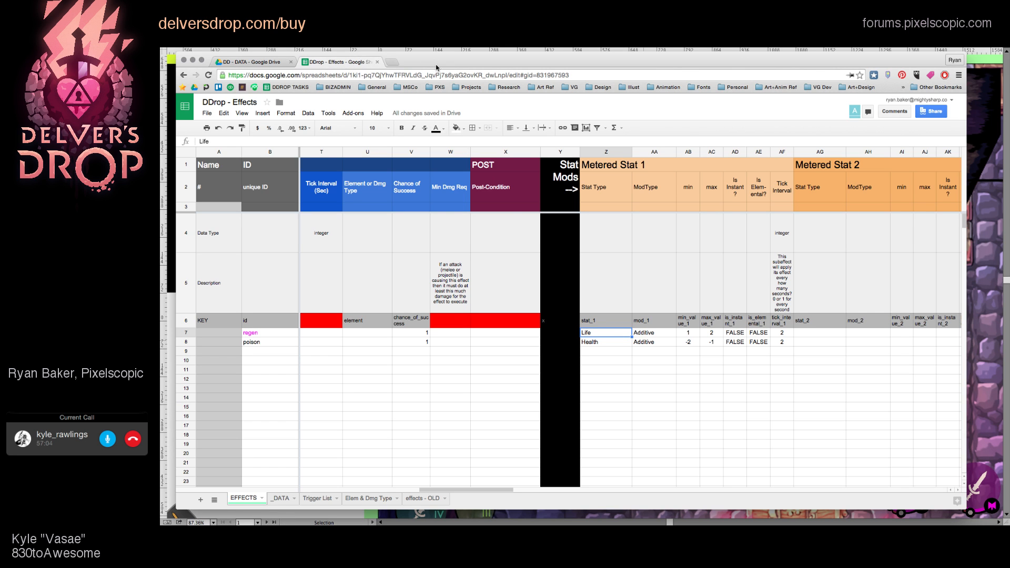
Step: Switch to the game HUD artwork in Illustrator and show the hidden tool panels around the status effects mockup
{"action": "key", "text": "super+Tab"}
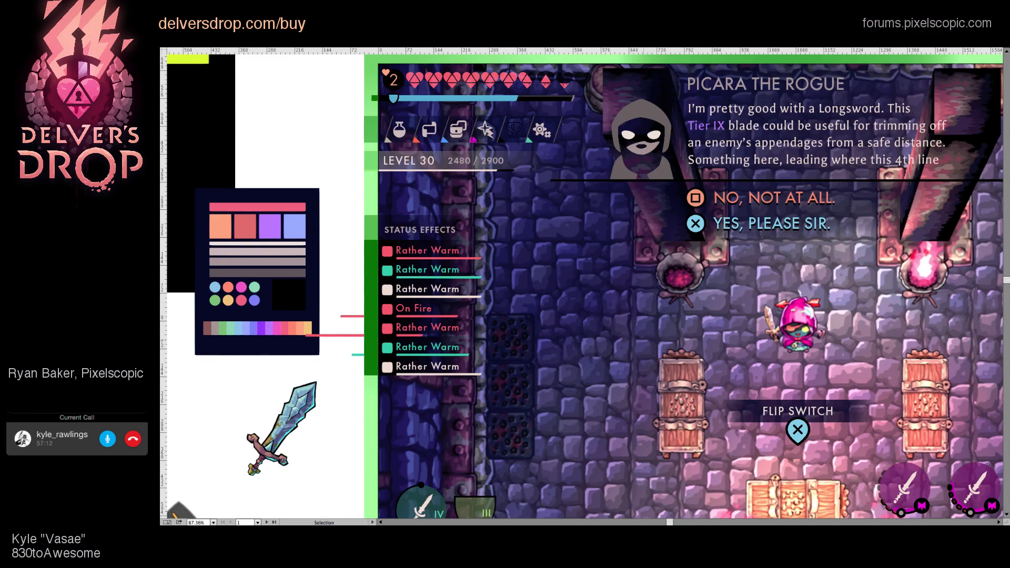
{"action": "key", "text": "Tab"}
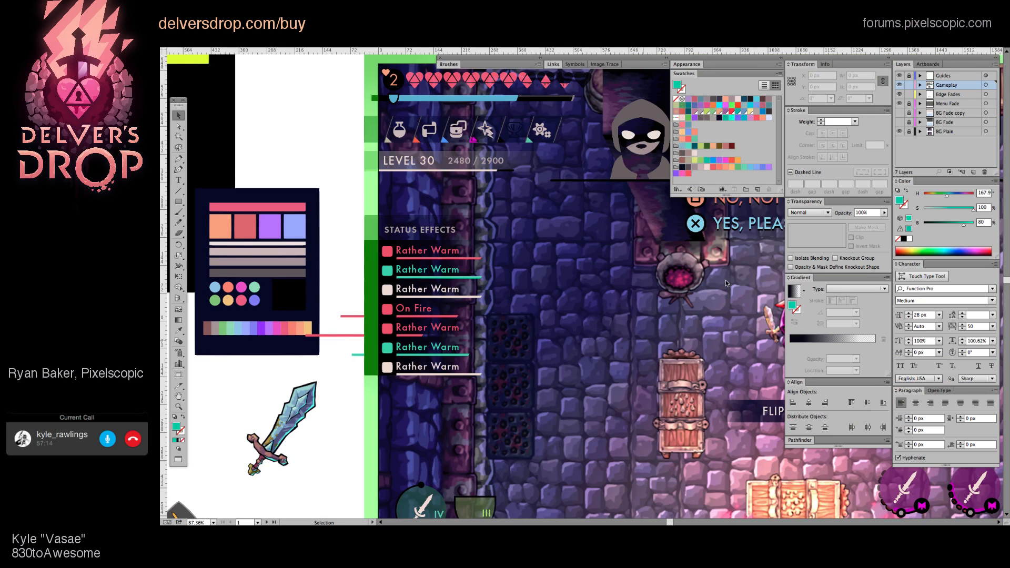
{"action": "left_click_drag", "start_coordinate": [689, 326], "coordinate": [570, 383]}
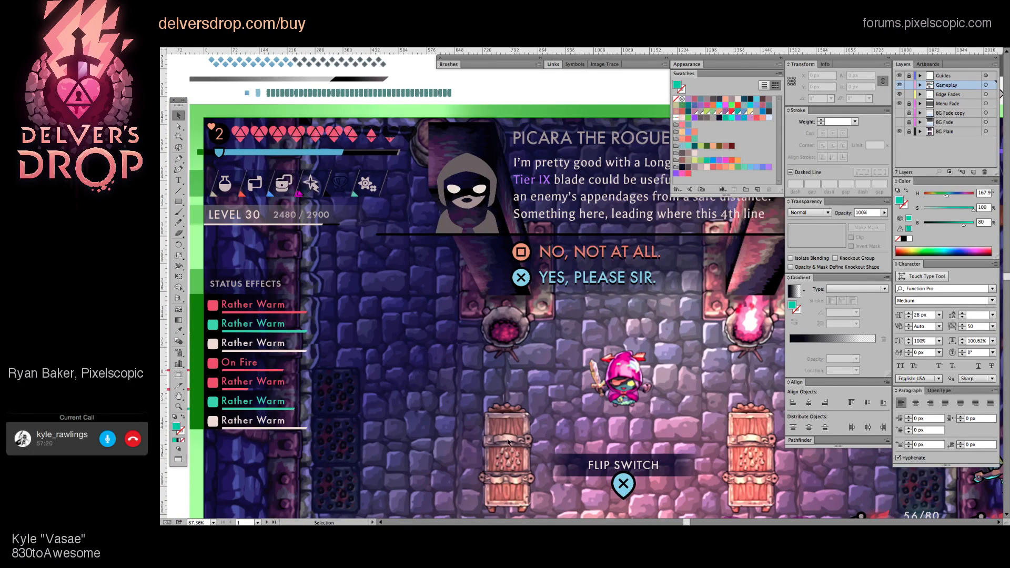
Step: Duplicate the dark green shield shape behind the III slot onto the open floor below the character
{"action": "left_click_drag", "start_coordinate": [447, 325], "coordinate": [458, 199]}
{"action": "key", "text": "a"}
{"action": "left_click", "coordinate": [316, 440]}
{"action": "key", "text": "ctrl+c"}
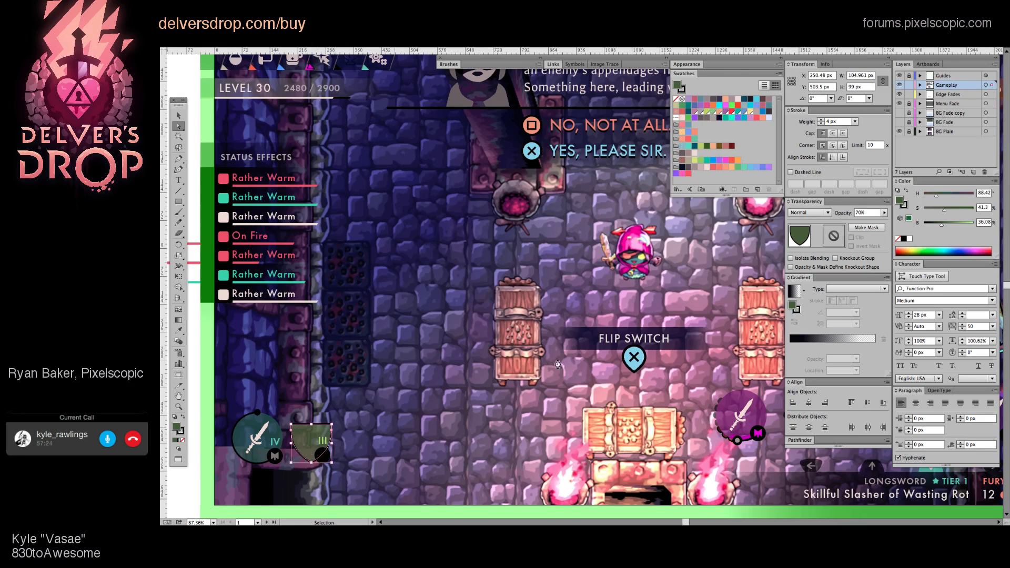
{"action": "key", "text": "ctrl+v"}
{"action": "key", "text": "v"}
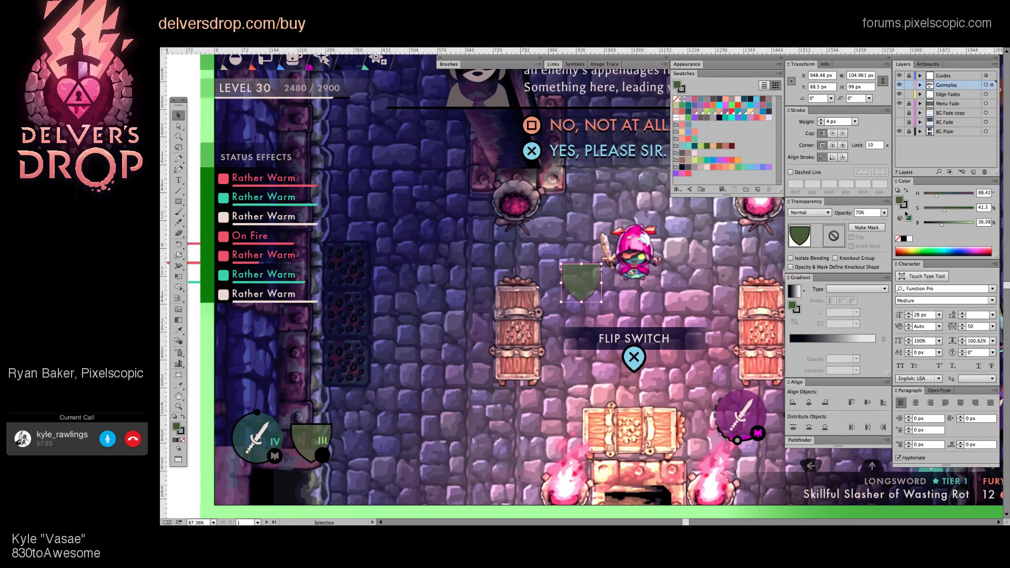
Step: Recolour the shield copy bright green with saturation and brightness at 100 and raise its opacity to 100%
{"action": "left_click_drag", "start_coordinate": [945, 209], "coordinate": [974, 224]}
{"action": "left_click", "coordinate": [944, 197]}
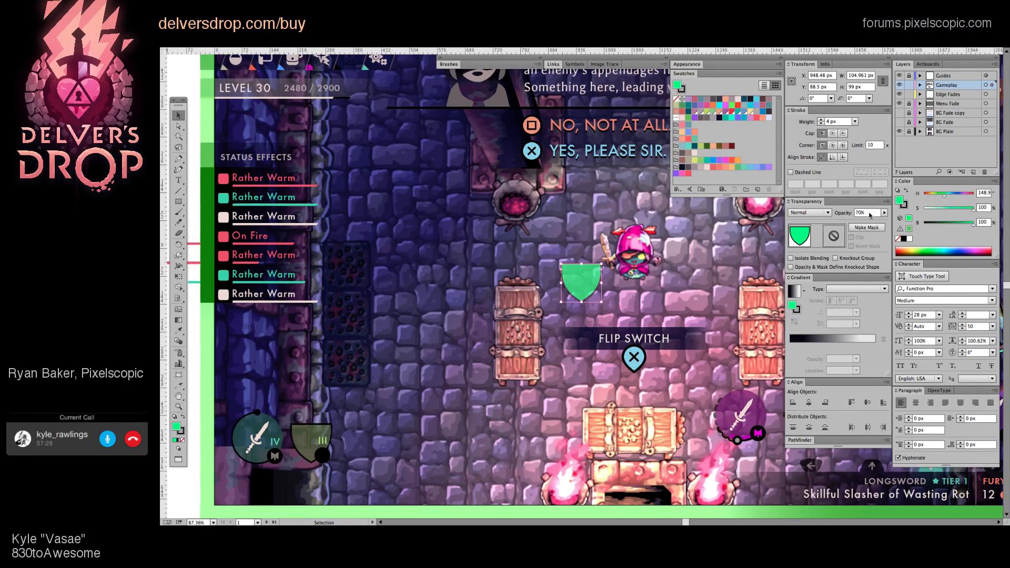
{"action": "left_click", "coordinate": [884, 213]}
{"action": "left_click_drag", "start_coordinate": [876, 220], "coordinate": [889, 221]}
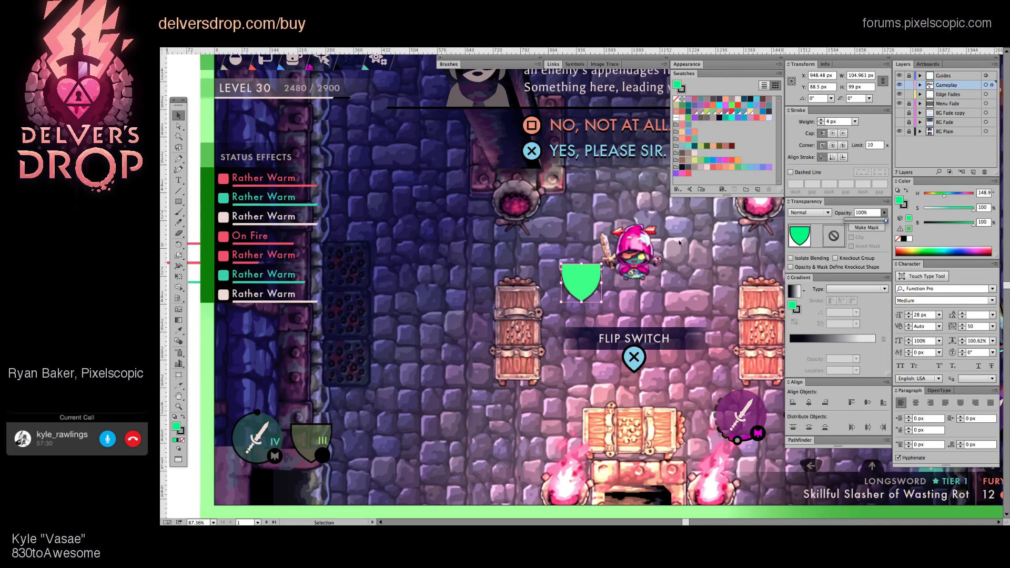
Step: Flatten the shield copy to about 118 by 65 px and shift its fill to cyan with a hue of about 175
{"action": "left_click_drag", "start_coordinate": [561, 263], "coordinate": [556, 276]}
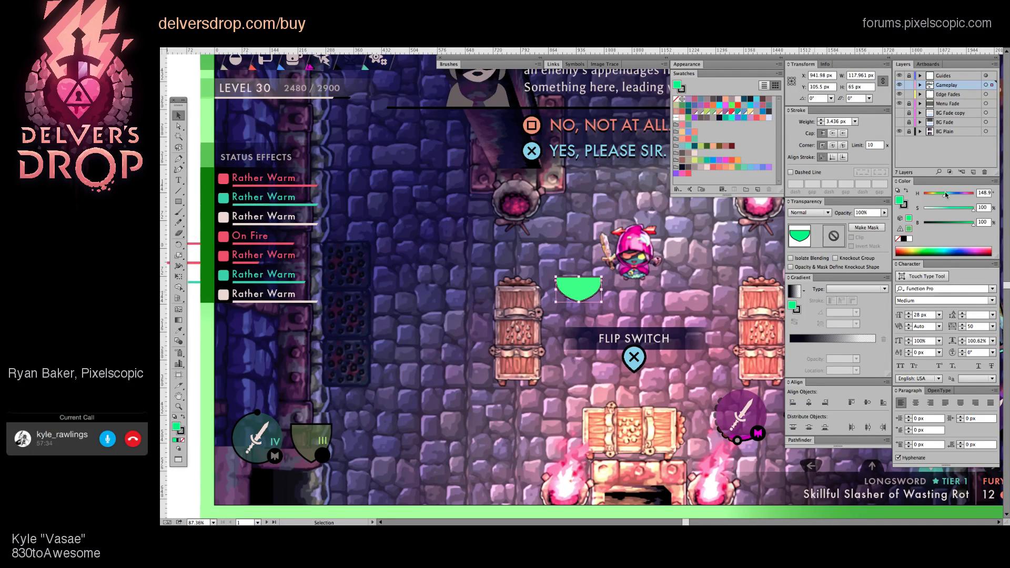
{"action": "left_click_drag", "start_coordinate": [945, 195], "coordinate": [948, 196]}
{"action": "left_click", "coordinate": [763, 273]}
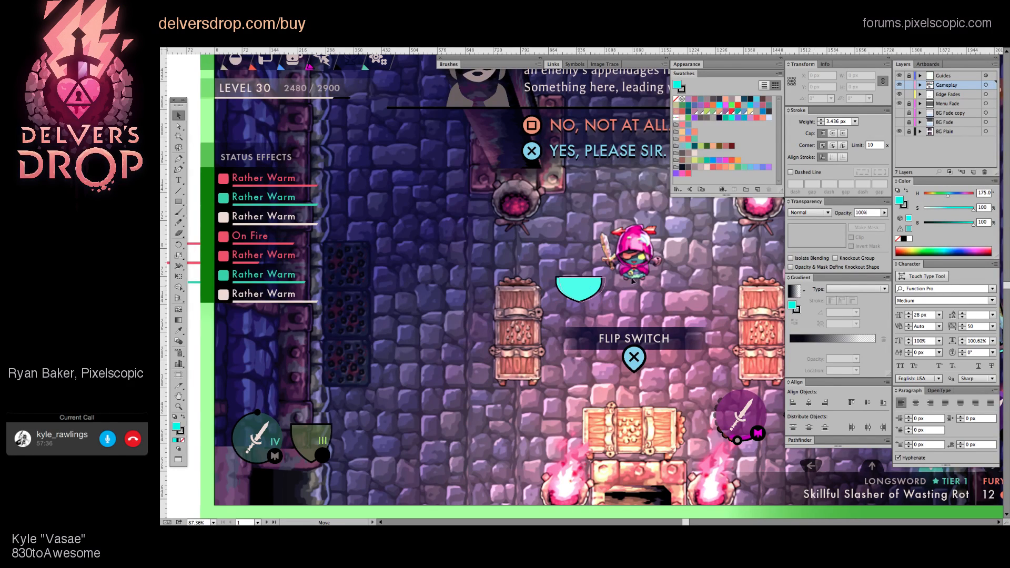
Step: Try the cyan shield, narrowed to about 93 px, over the character's lower body and return it to the open floor
{"action": "mouse_move", "coordinate": [579, 288]}
{"action": "left_mouse_down"}
{"action": "mouse_move", "coordinate": [671, 274]}
{"action": "mouse_move", "coordinate": [663, 332]}
{"action": "left_mouse_up"}
{"action": "left_click", "coordinate": [682, 273]}
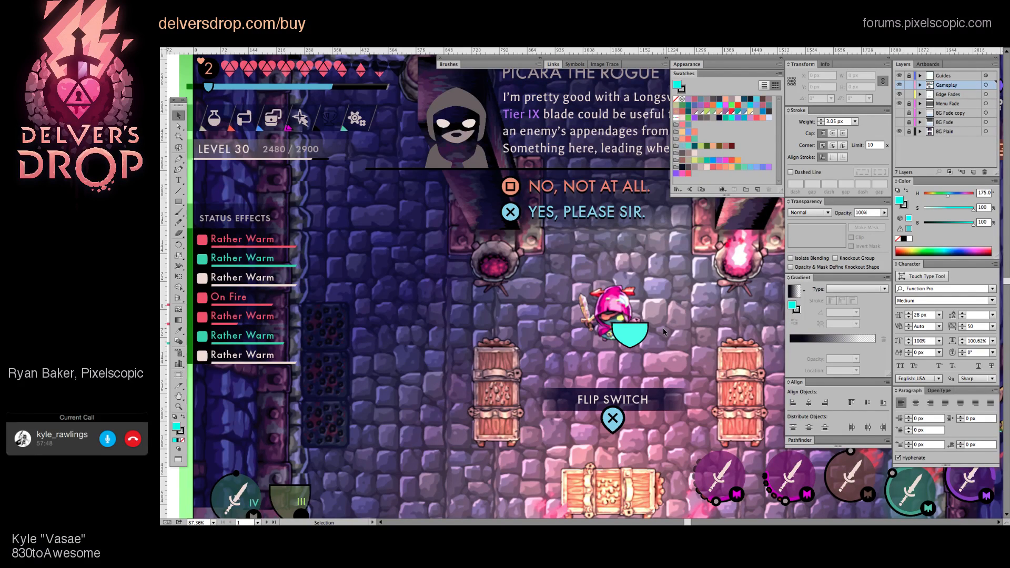
{"action": "key", "text": "ctrl+z"}
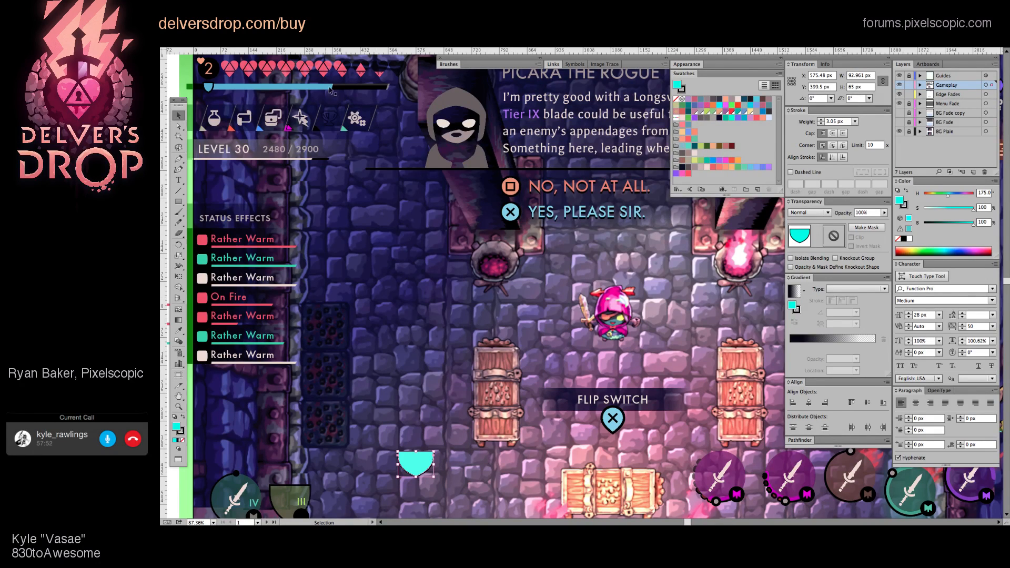
Step: Shorten the blue fill of the meter below the hearts to about 223 px
{"action": "key", "text": "a"}
{"action": "left_click_drag", "start_coordinate": [318, 87], "coordinate": [293, 88]}
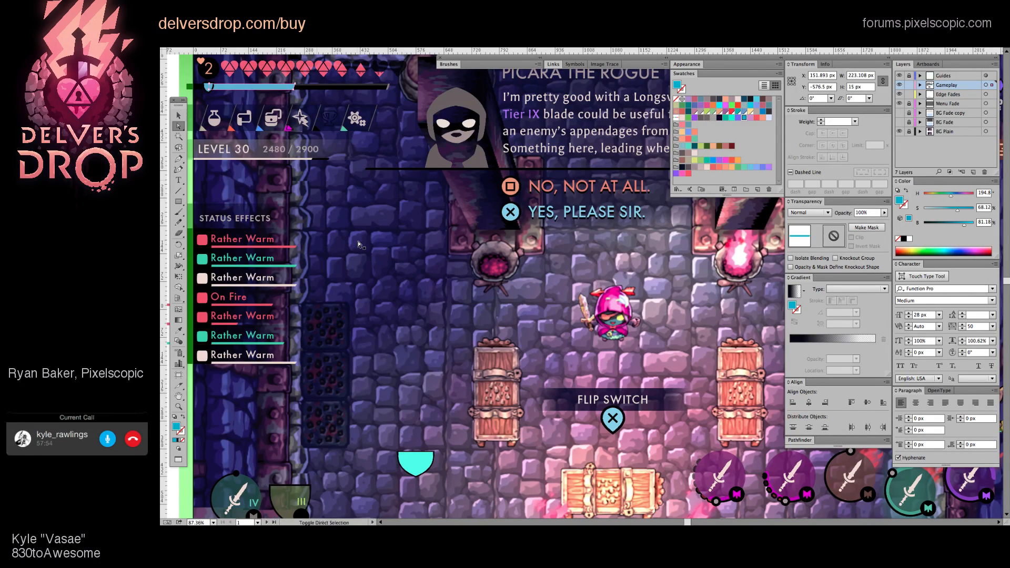
{"action": "left_click", "coordinate": [305, 226]}
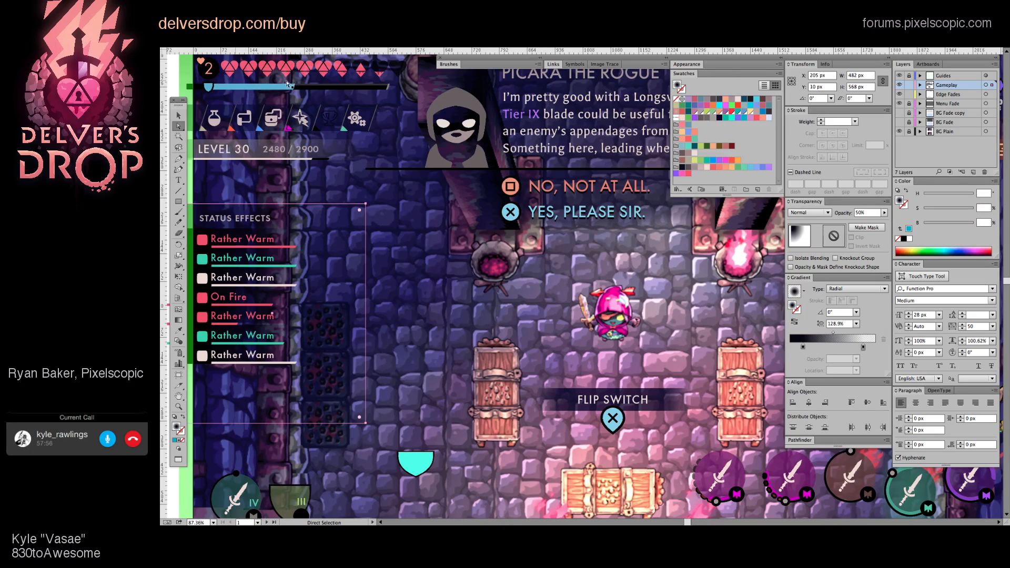
Step: Place the cyan shield over the character's lower body and check it alongside the shortened blue meter
{"action": "scroll", "coordinate": [292, 100], "scroll_direction": "up", "scroll_amount": 1}
{"action": "scroll", "coordinate": [293, 100], "scroll_direction": "right", "scroll_amount": 1}
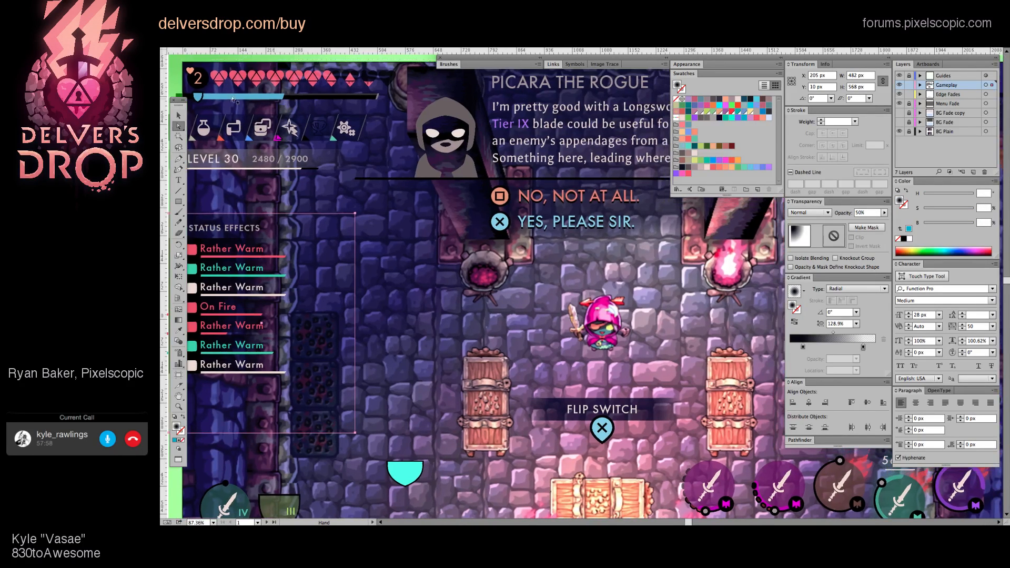
{"action": "key", "text": "v"}
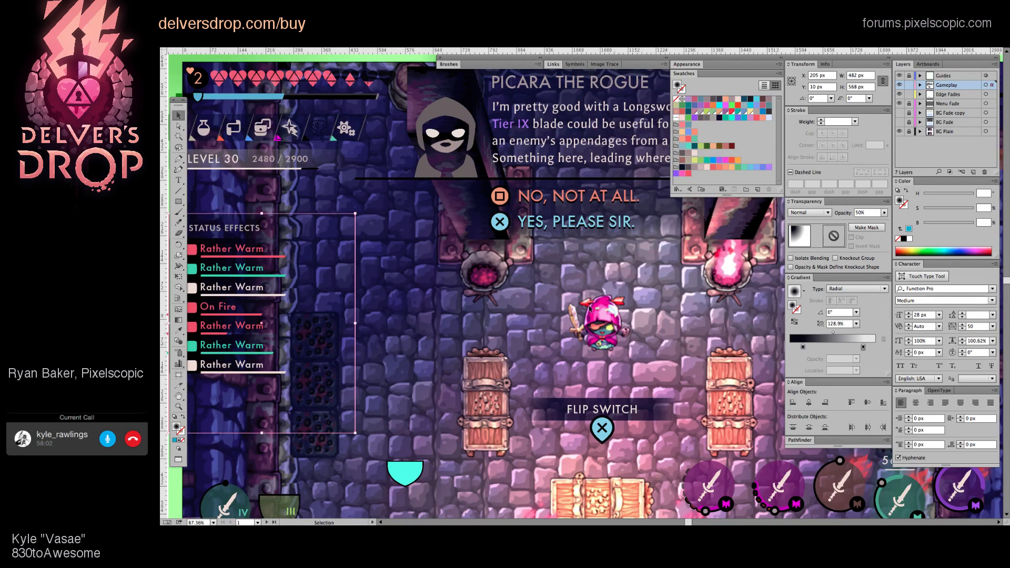
{"action": "left_click", "coordinate": [605, 330]}
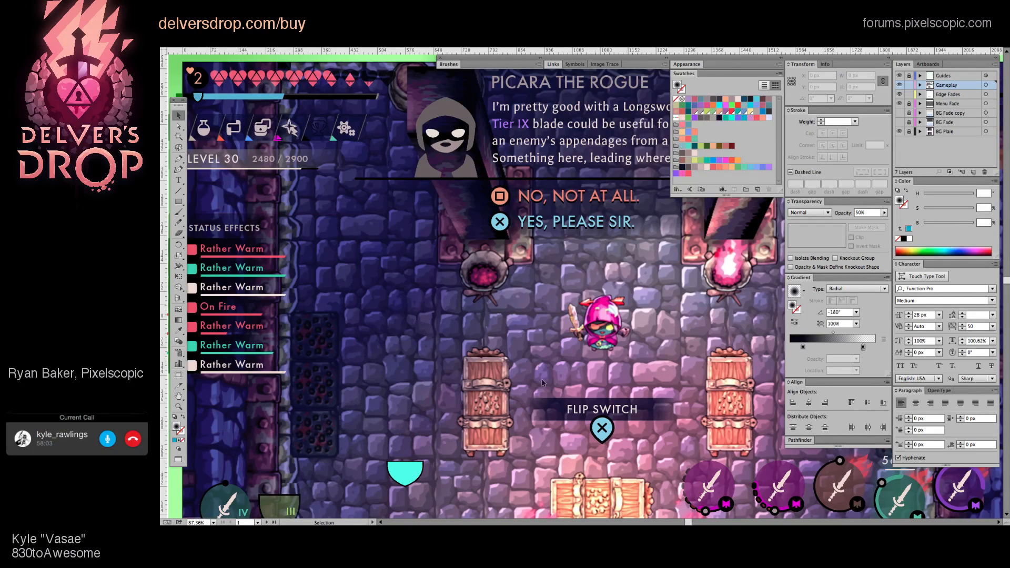
{"action": "left_click", "coordinate": [626, 360]}
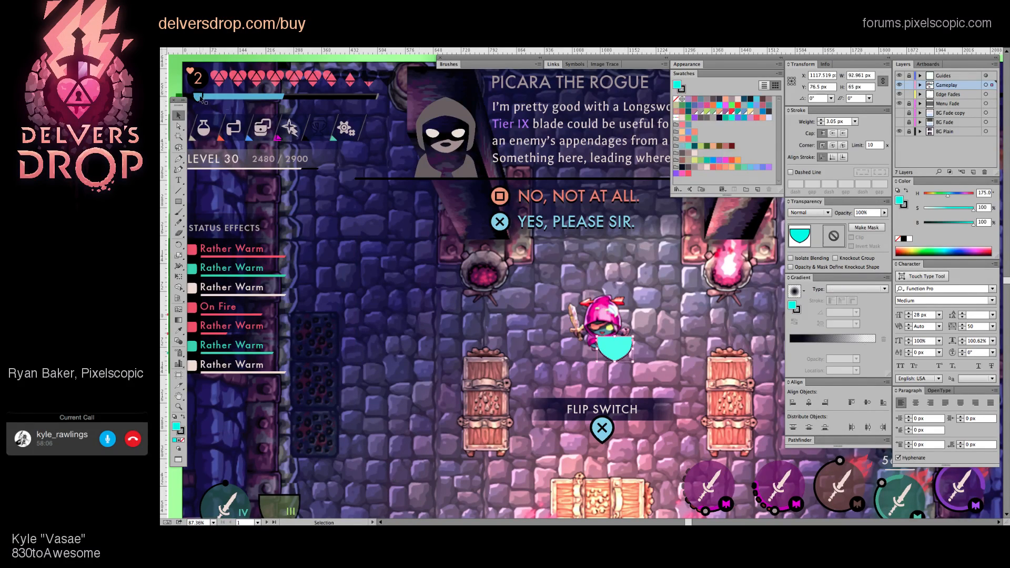
{"action": "left_click", "coordinate": [231, 103]}
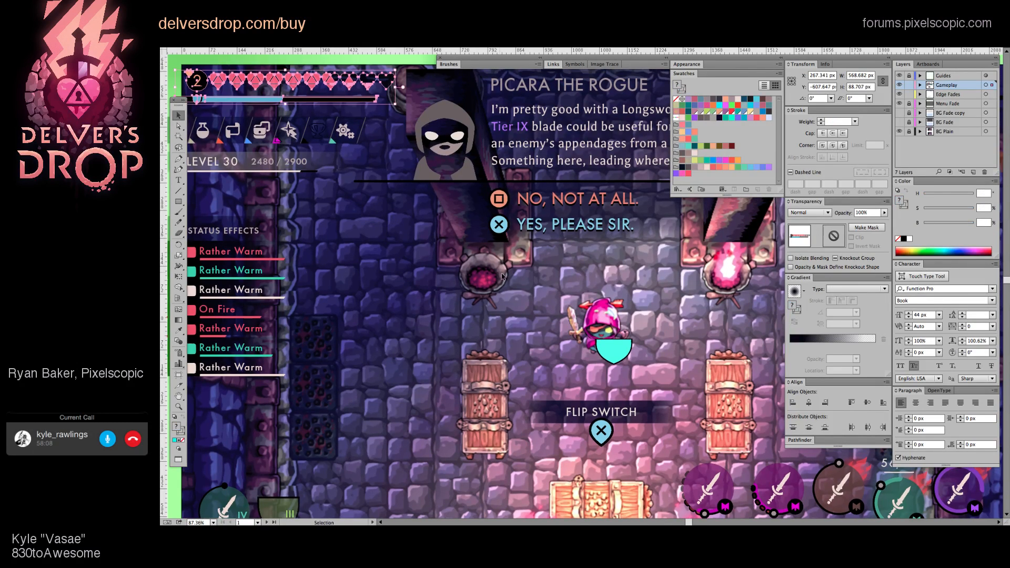
{"action": "left_click", "coordinate": [502, 276]}
{"action": "scroll", "coordinate": [509, 282], "scroll_direction": "up", "scroll_amount": 1}
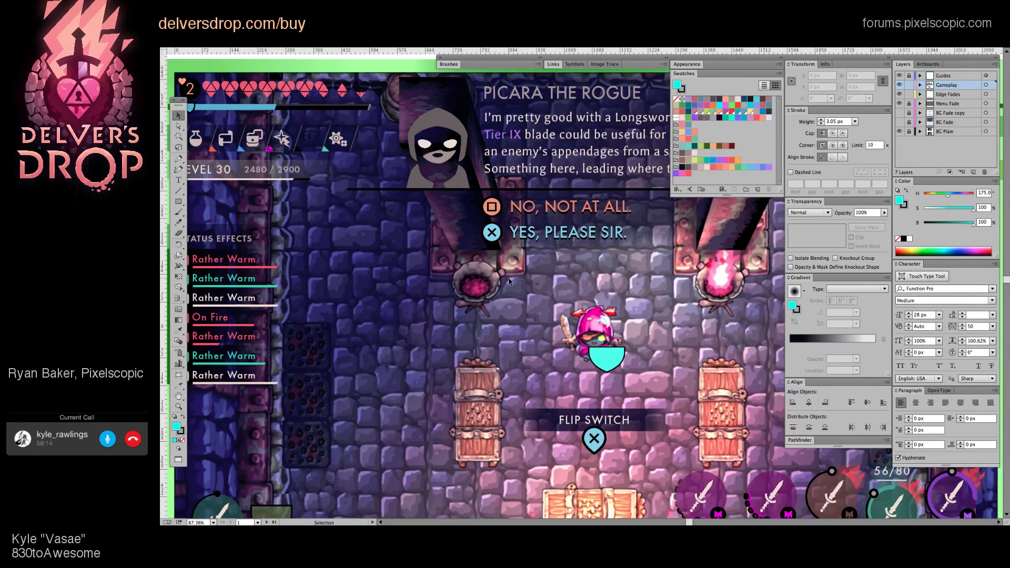
{"action": "scroll", "coordinate": [677, 369], "scroll_direction": "left", "scroll_amount": 2}
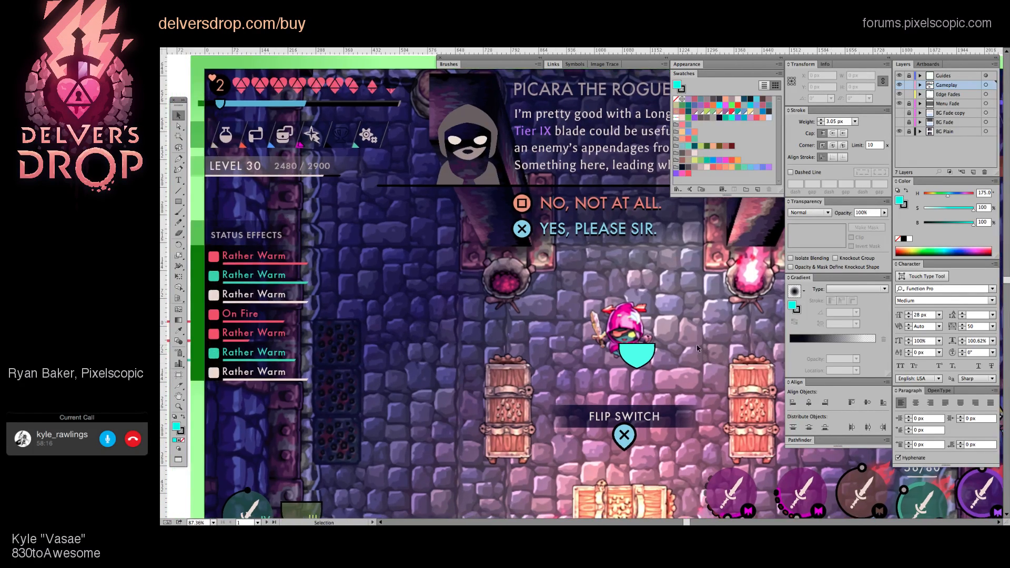
{"action": "scroll", "coordinate": [697, 350], "scroll_direction": "up", "scroll_amount": 1}
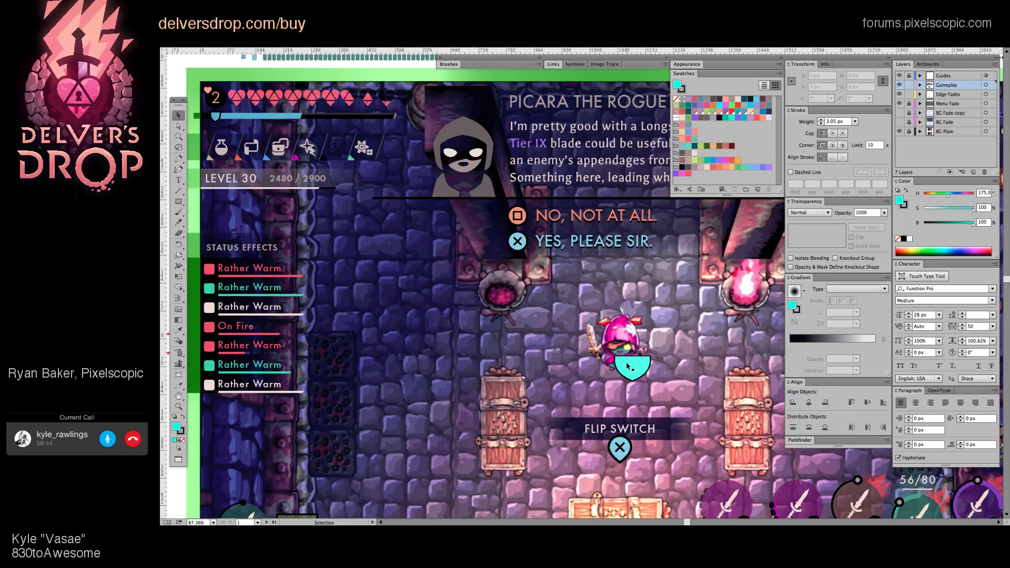
Step: Move the cyan shield off the character to the empty floor near the weapon slots, and inspect the blue meter fill
{"action": "left_click_drag", "start_coordinate": [638, 369], "coordinate": [364, 500]}
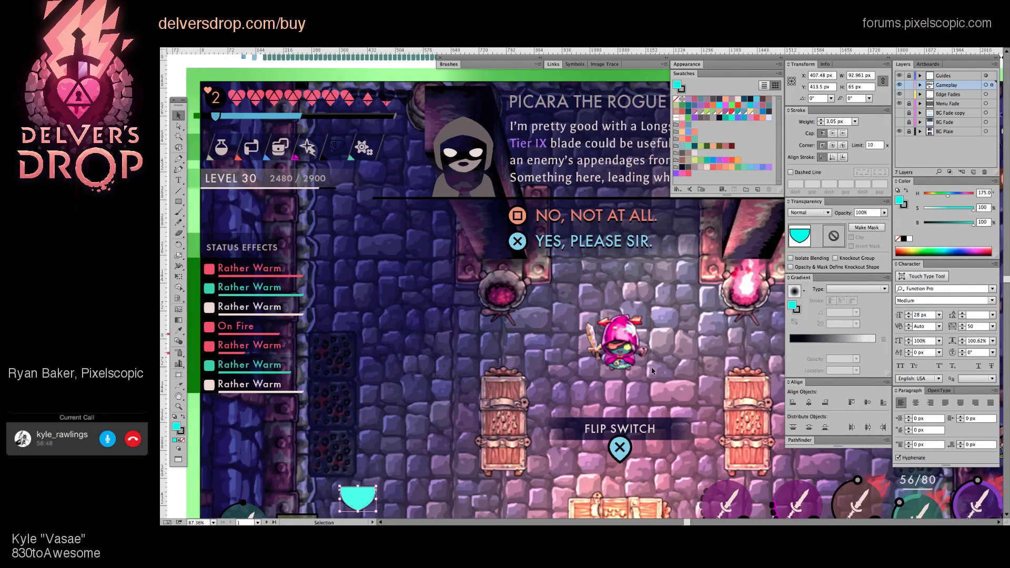
{"action": "left_click", "coordinate": [644, 375]}
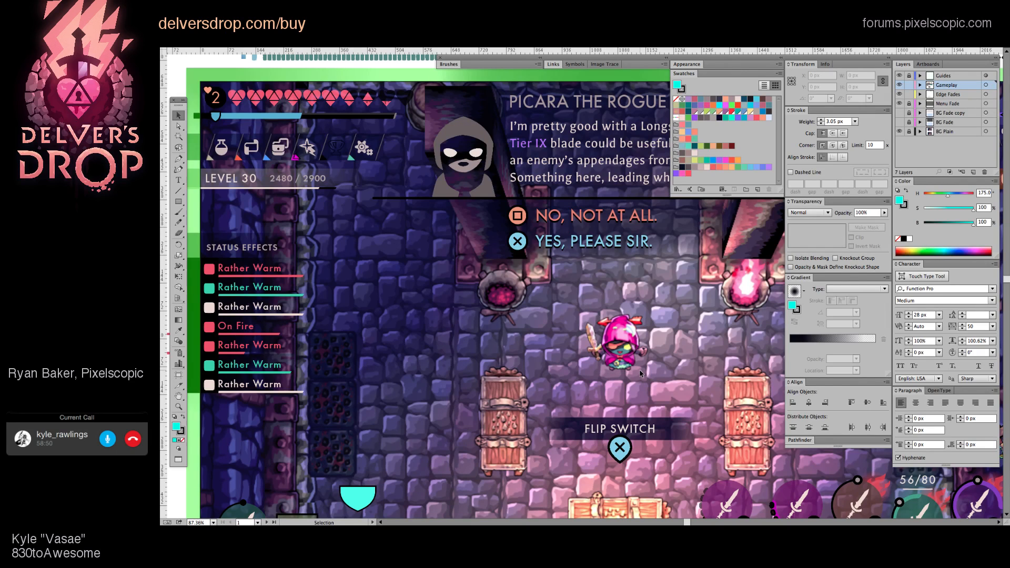
{"action": "key", "text": "a"}
{"action": "left_click", "coordinate": [279, 117]}
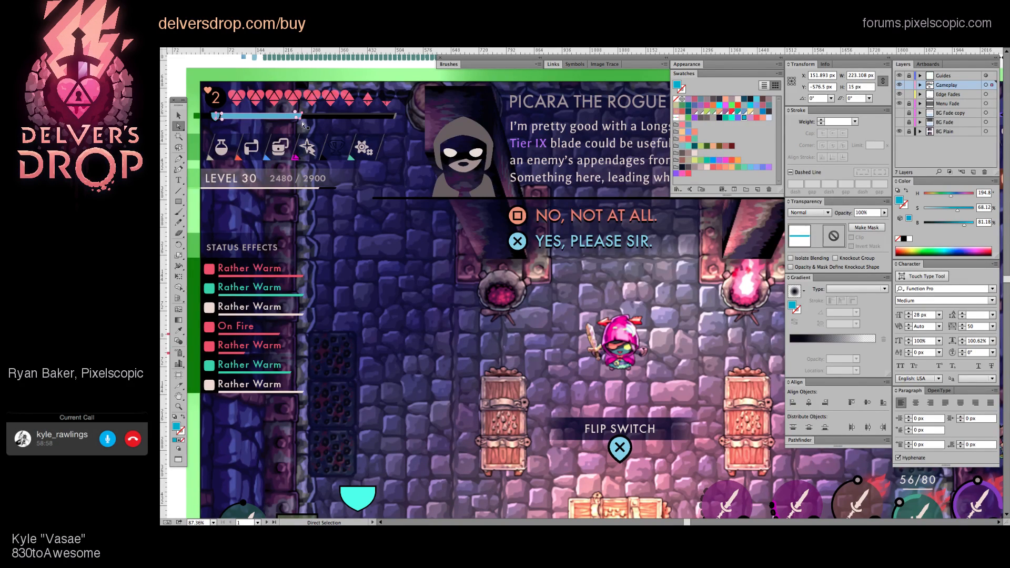
{"action": "left_click", "coordinate": [359, 261]}
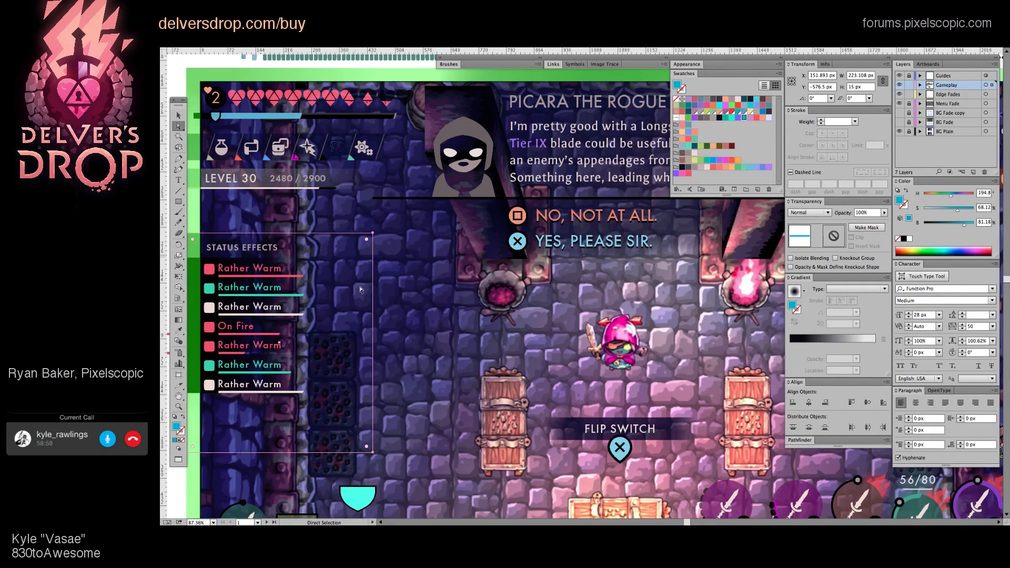
{"action": "left_click", "coordinate": [398, 492]}
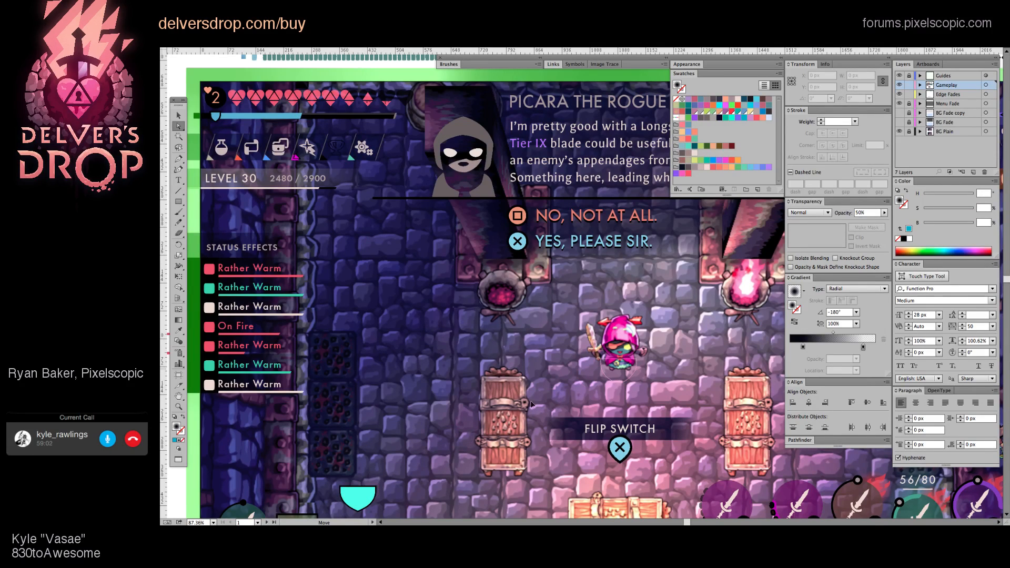
{"action": "left_click_drag", "start_coordinate": [359, 500], "coordinate": [397, 480]}
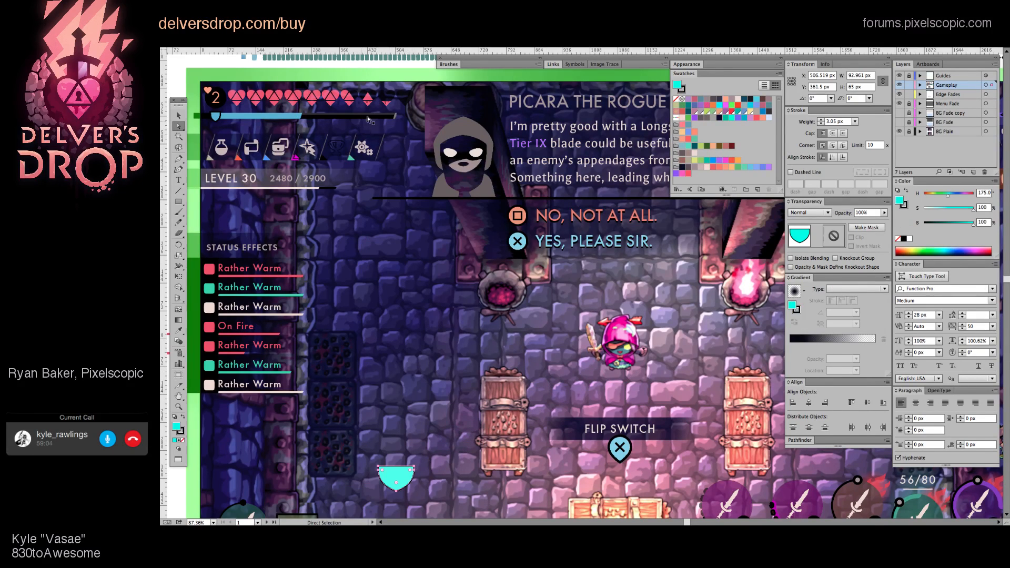
Step: Isolate the meter group below the hearts and move it off the artboard, out of the HUD
{"action": "key", "text": "v"}
{"action": "double_click", "coordinate": [388, 117]}
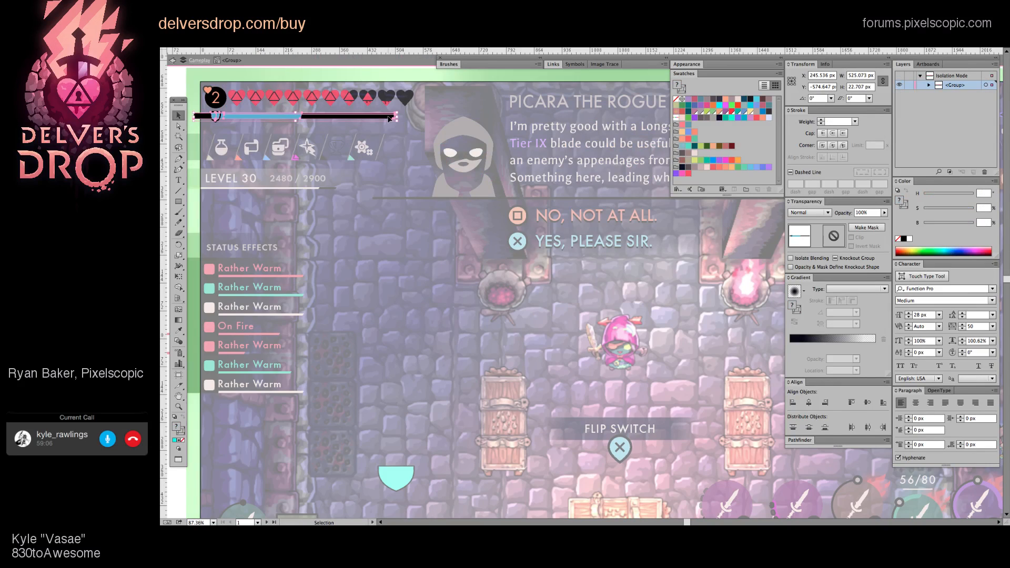
{"action": "left_click_drag", "start_coordinate": [389, 116], "coordinate": [154, 123]}
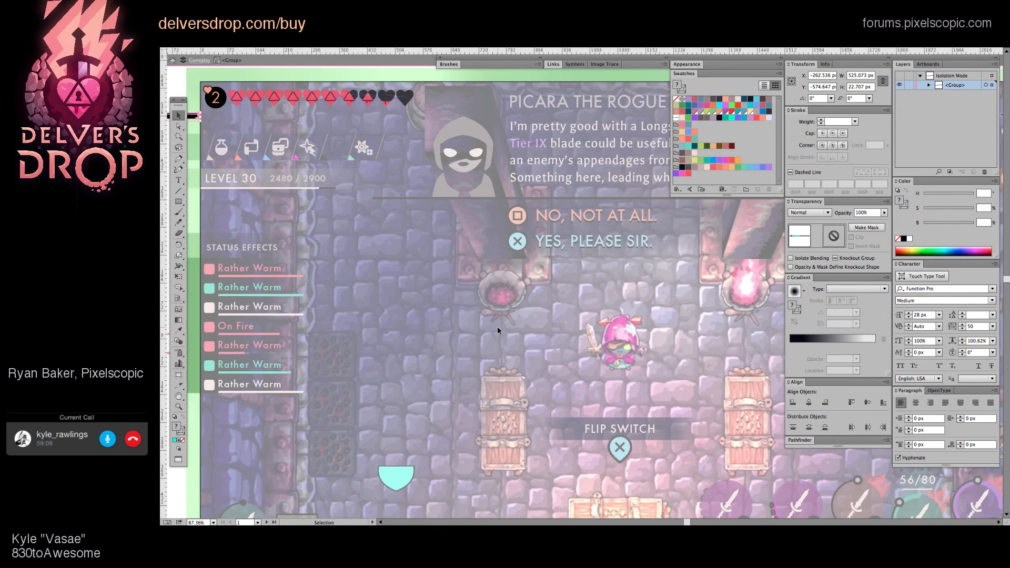
{"action": "double_click", "coordinate": [497, 326]}
{"action": "left_click_drag", "start_coordinate": [610, 312], "coordinate": [602, 320]}
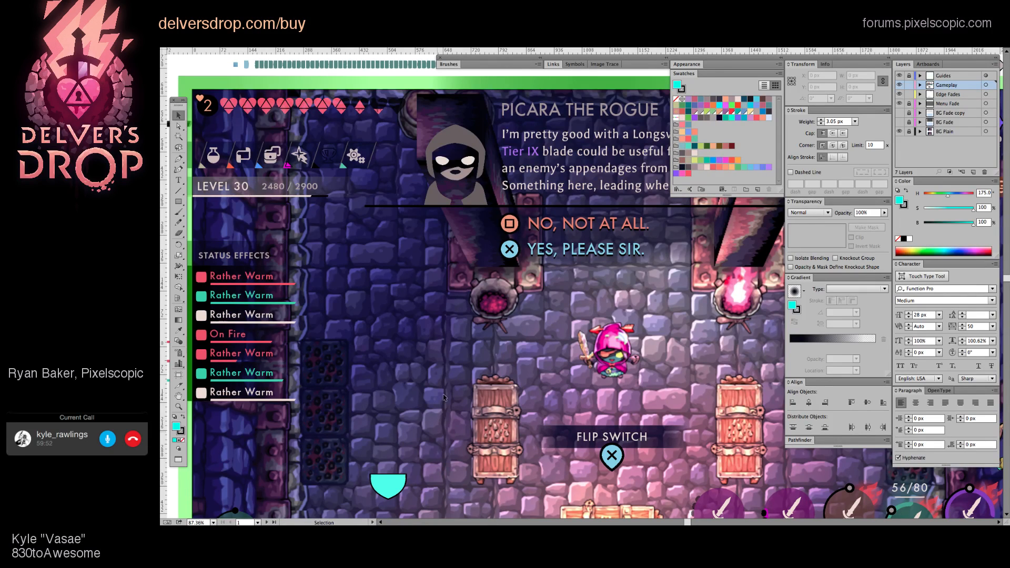
Step: Move the cyan shield from the floor back onto the character's lower body
{"action": "key", "text": "space"}
{"action": "left_click_drag", "start_coordinate": [355, 173], "coordinate": [361, 172]}
{"action": "key", "text": "a"}
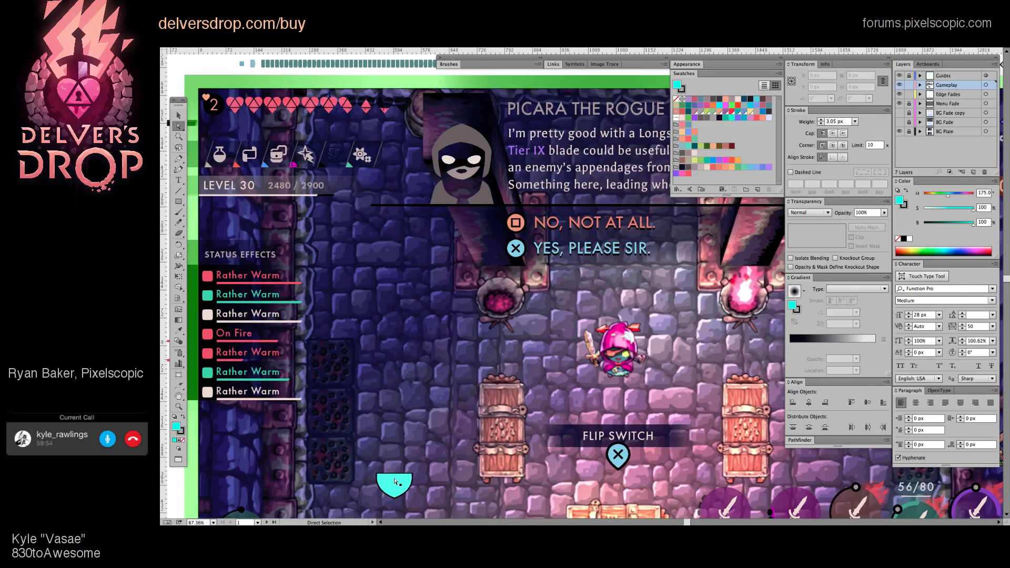
{"action": "left_click_drag", "start_coordinate": [394, 479], "coordinate": [631, 365]}
{"action": "key", "text": "v"}
{"action": "key", "text": "space"}
{"action": "left_click_drag", "start_coordinate": [191, 122], "coordinate": [265, 151]}
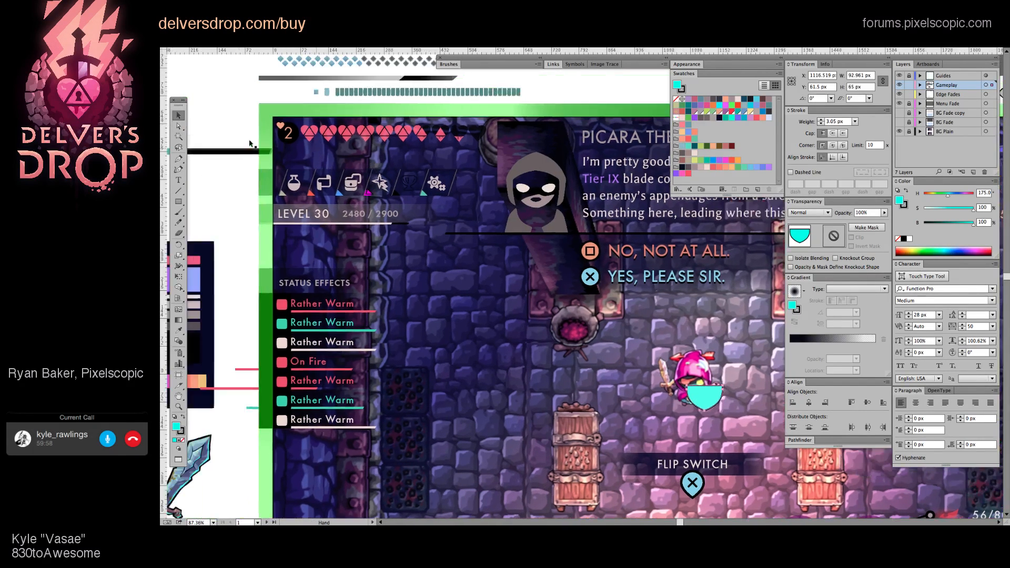
Step: Move the meter group from outside the artboard back to its place below the hearts and leave isolation mode
{"action": "left_click", "coordinate": [216, 154]}
{"action": "double_click", "coordinate": [216, 155]}
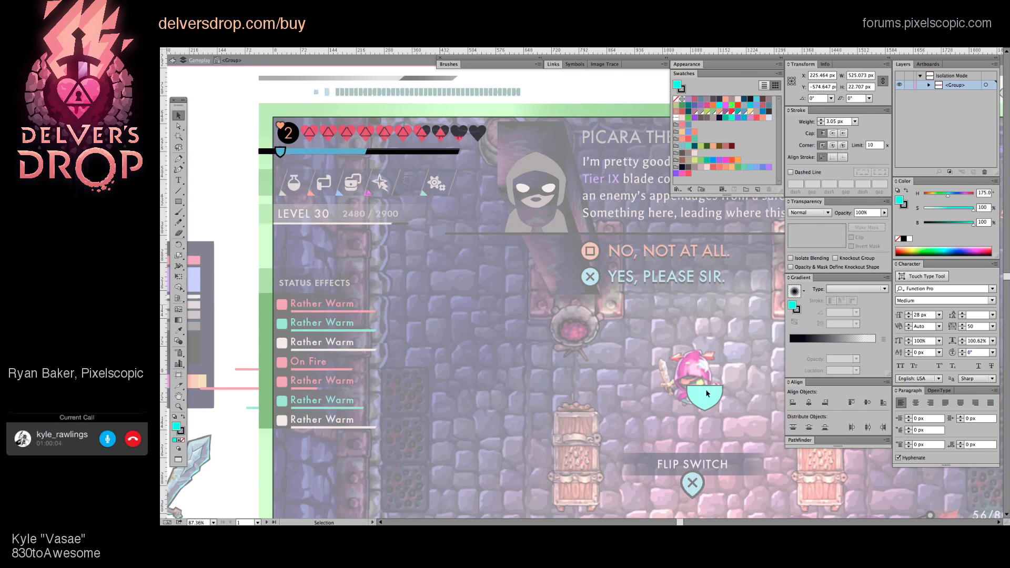
{"action": "key", "text": "space"}
{"action": "left_click_drag", "start_coordinate": [739, 374], "coordinate": [591, 356]}
{"action": "key", "text": "Escape"}
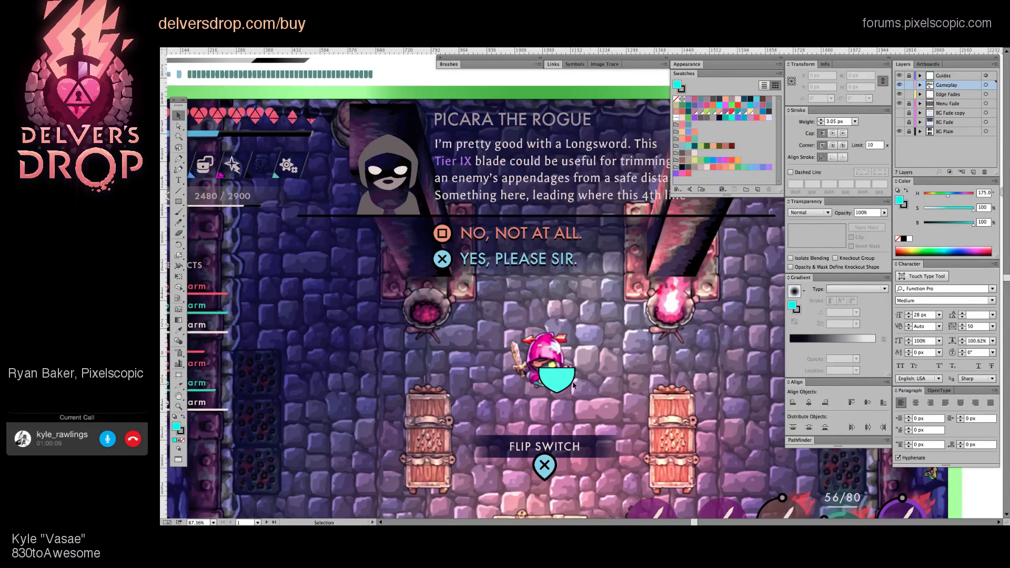
Step: Center the cyan shield directly beneath the character and deselect it
{"action": "key", "text": "a"}
{"action": "left_click", "coordinate": [562, 390]}
{"action": "left_click", "coordinate": [585, 396]}
Step: Draw a closed upright triangle with the Pen tool over the character's lower body, covering the cyan shield
{"action": "key", "text": "p"}
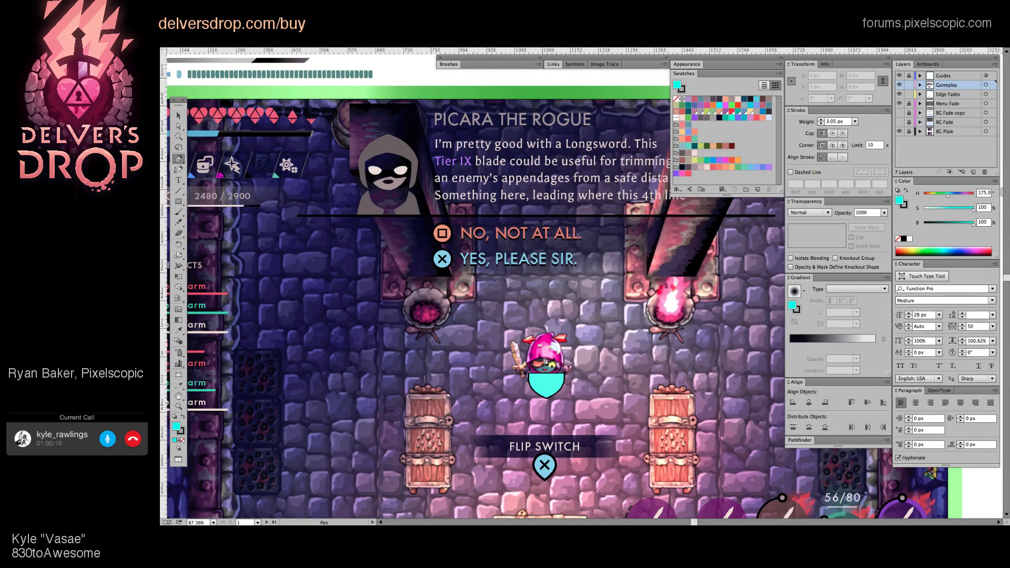
{"action": "left_click", "coordinate": [544, 360]}
{"action": "left_click", "coordinate": [511, 396]}
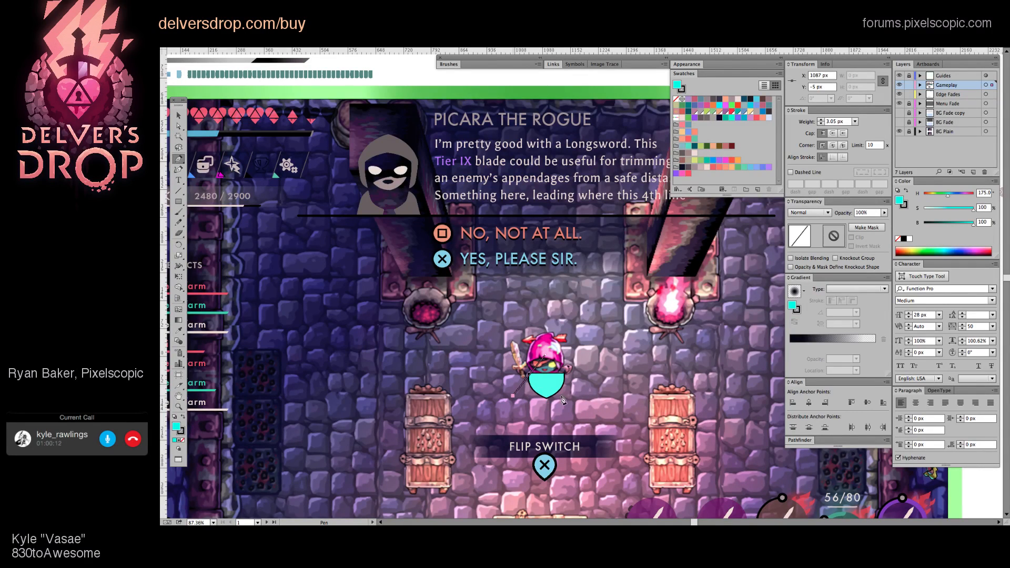
{"action": "left_click", "coordinate": [583, 396]}
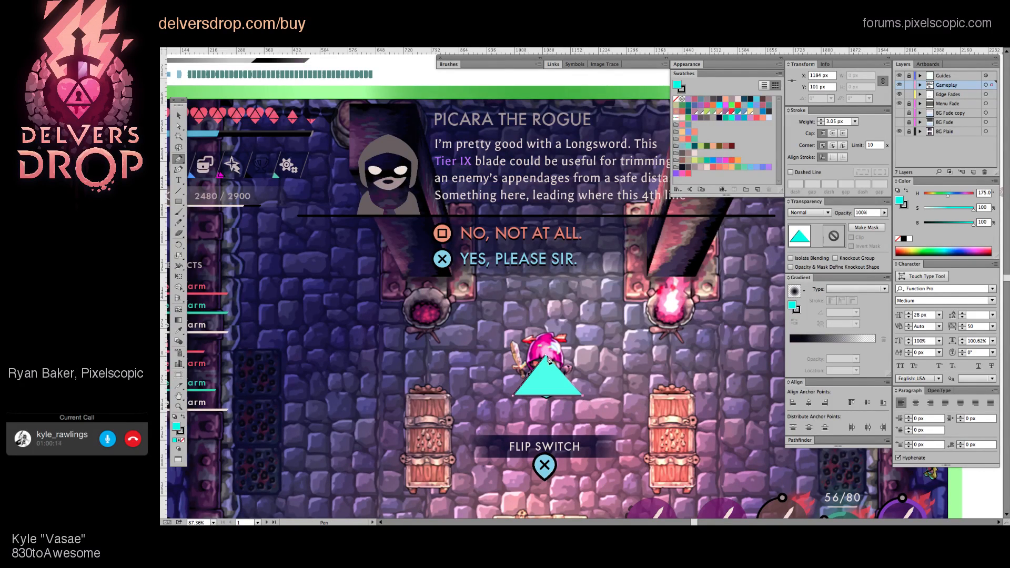
{"action": "left_click", "coordinate": [545, 359]}
{"action": "key", "text": "v"}
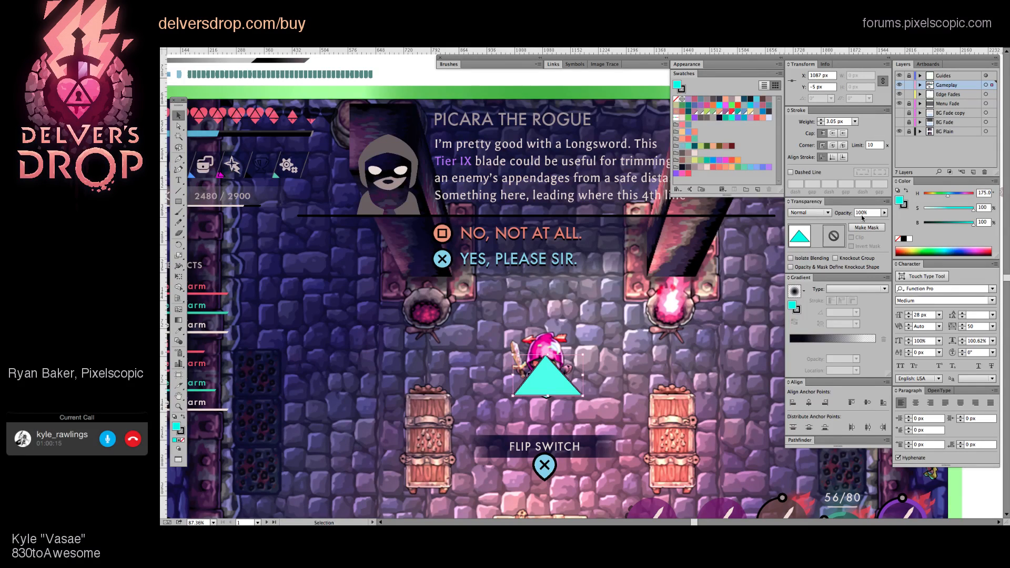
Step: Remove the triangle's stroke, lower its opacity to 48%, and deselect it
{"action": "left_click", "coordinate": [904, 207]}
{"action": "left_click", "coordinate": [898, 238]}
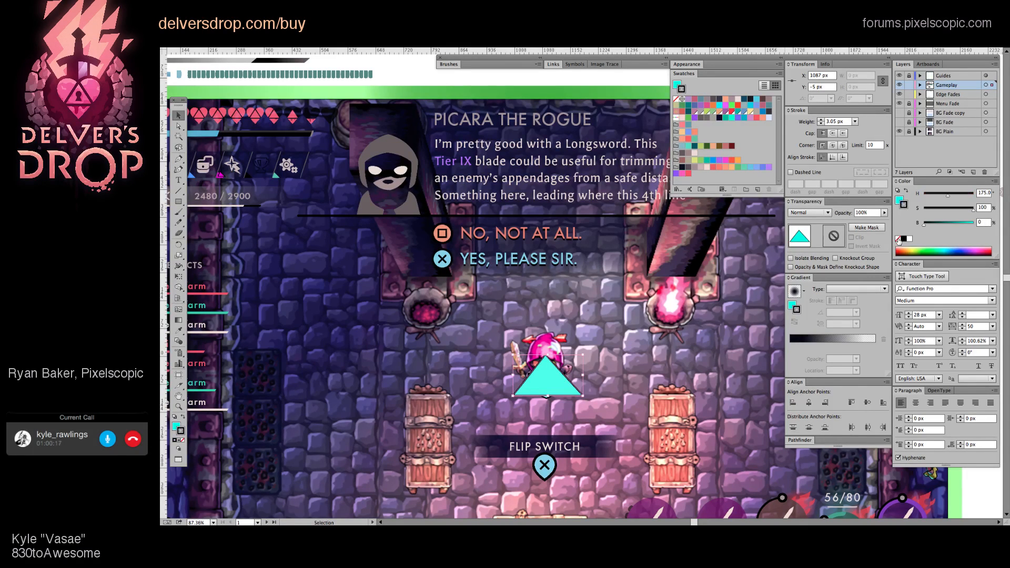
{"action": "left_click", "coordinate": [884, 212]}
{"action": "left_click", "coordinate": [865, 220]}
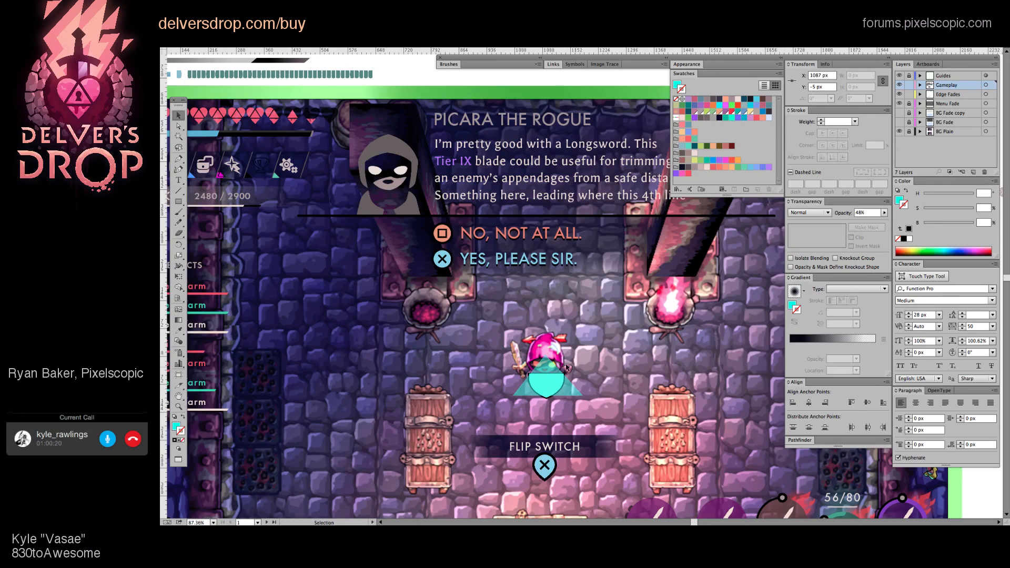
{"action": "key", "text": "ctrl+shift+a"}
Step: Reshape the translucent triangle with a curved bottom edge, narrowing it to about 155 px
{"action": "key", "text": "a"}
{"action": "left_click", "coordinate": [552, 400]}
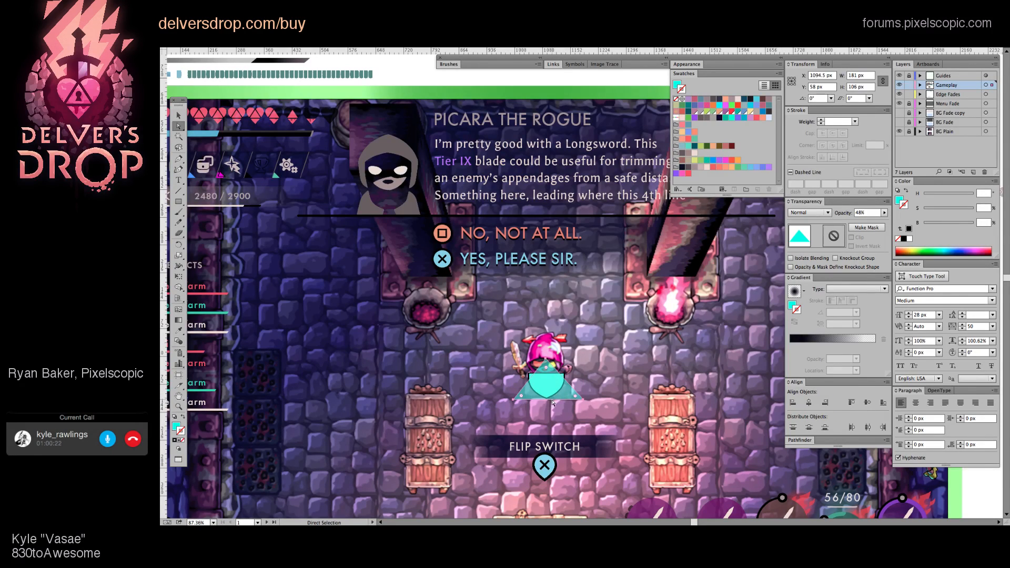
{"action": "key", "text": "shift+c"}
{"action": "mouse_move", "coordinate": [549, 403]}
{"action": "left_mouse_down"}
{"action": "mouse_move", "coordinate": [552, 413]}
{"action": "mouse_move", "coordinate": [578, 404]}
{"action": "mouse_move", "coordinate": [565, 396]}
{"action": "left_mouse_up"}
{"action": "key", "text": "v"}
{"action": "key", "text": "a"}
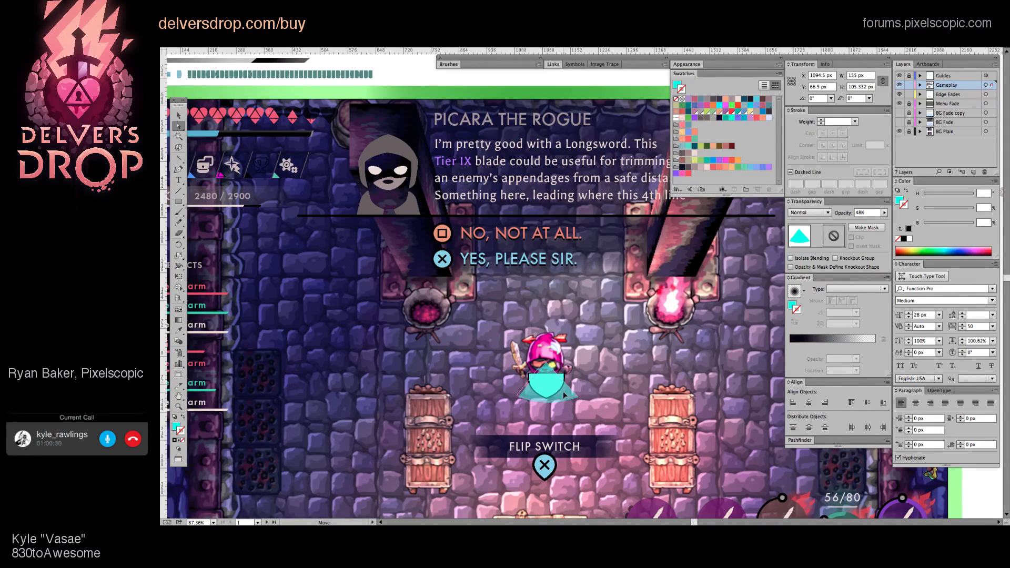
Step: Nudge the triangle's apex point sideways to X 1089 px above the shield
{"action": "key", "text": "v"}
{"action": "left_click", "coordinate": [559, 375]}
{"action": "key", "text": "a"}
{"action": "left_click", "coordinate": [547, 364]}
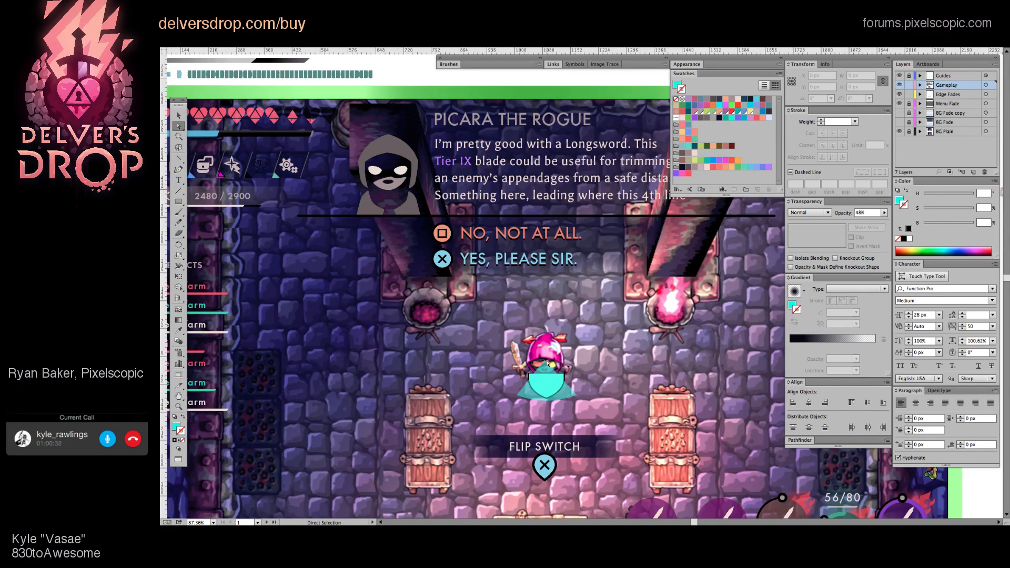
{"action": "key", "text": "Right"}
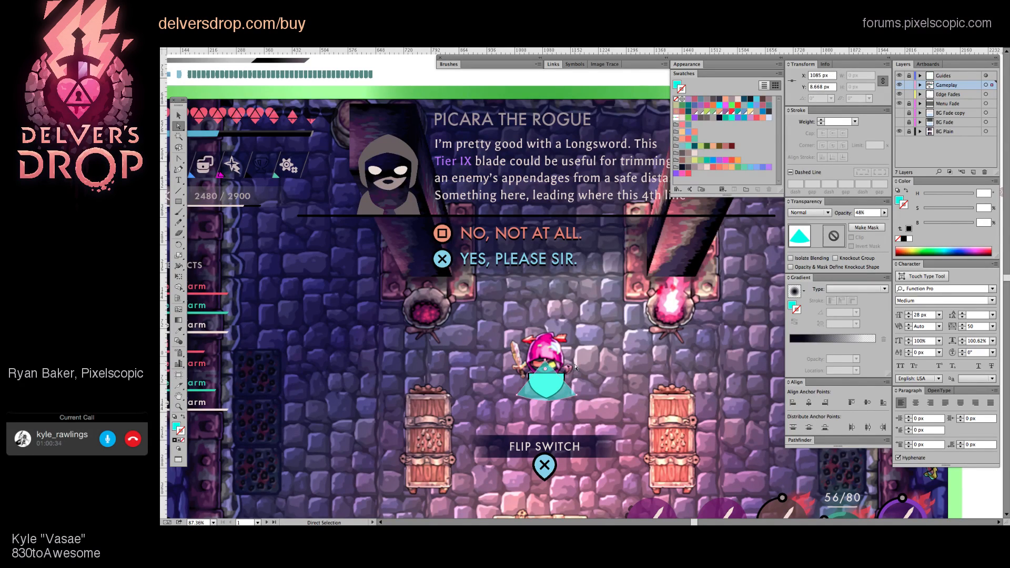
{"action": "left_click", "coordinate": [601, 389]}
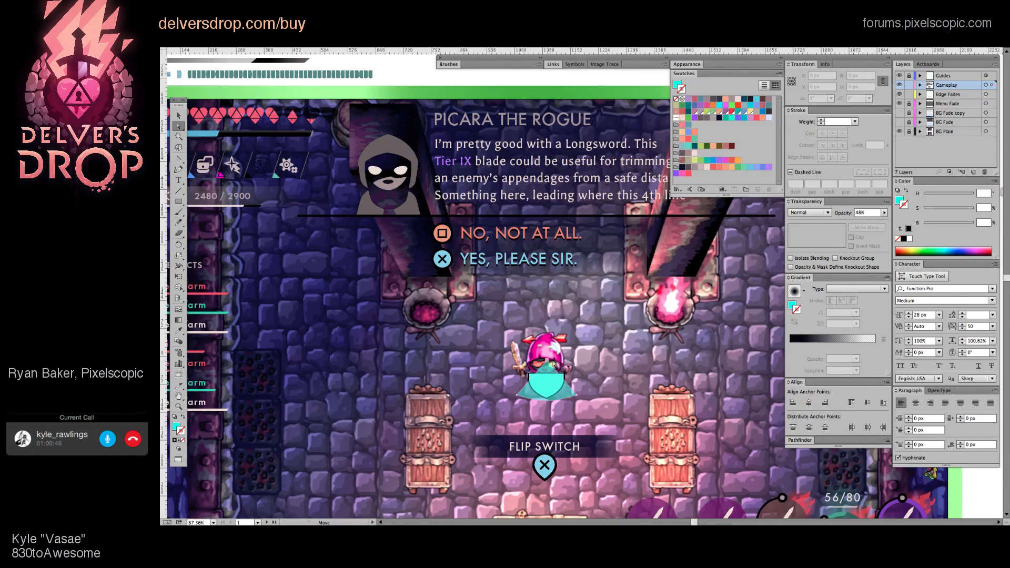
{"action": "left_click", "coordinate": [548, 364]}
{"action": "key", "text": "Left"}
{"action": "key", "text": "Left"}
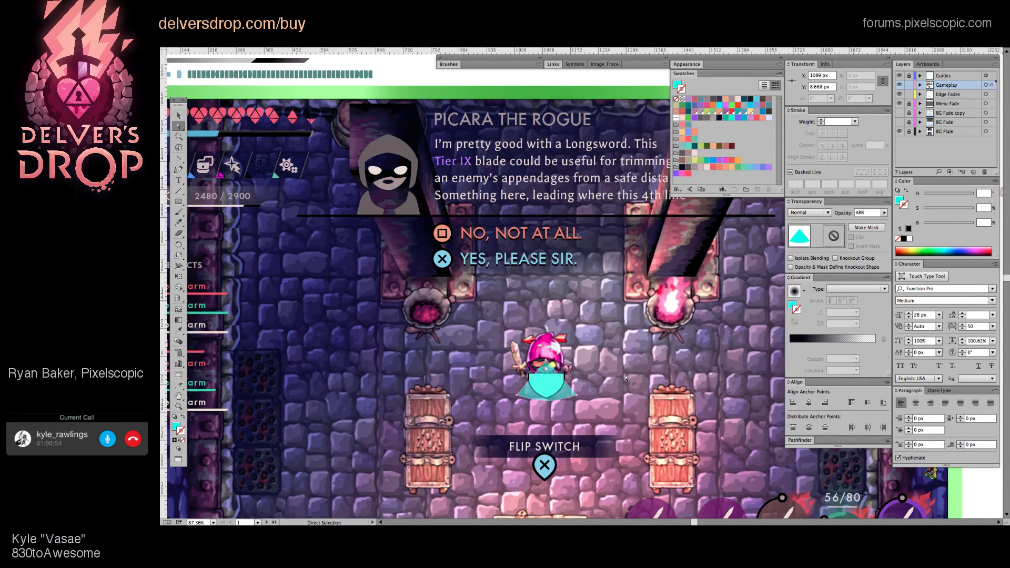
Step: Examine the blue meter and the hearts in relation to the shield indicator on the character
{"action": "scroll", "coordinate": [289, 173], "scroll_direction": "left", "scroll_amount": 3}
{"action": "scroll", "coordinate": [289, 174], "scroll_direction": "up", "scroll_amount": 1}
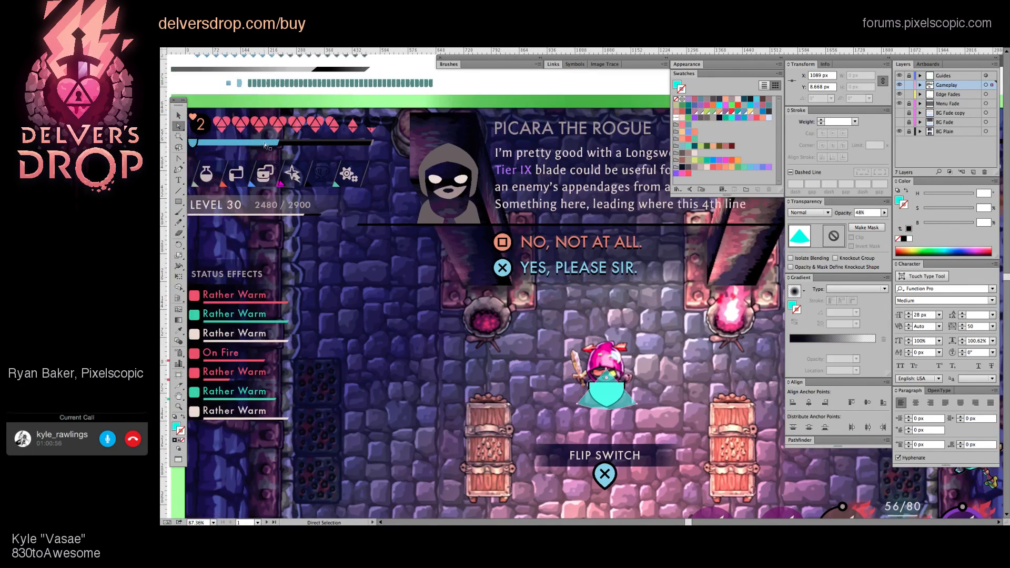
{"action": "left_click", "coordinate": [266, 145]}
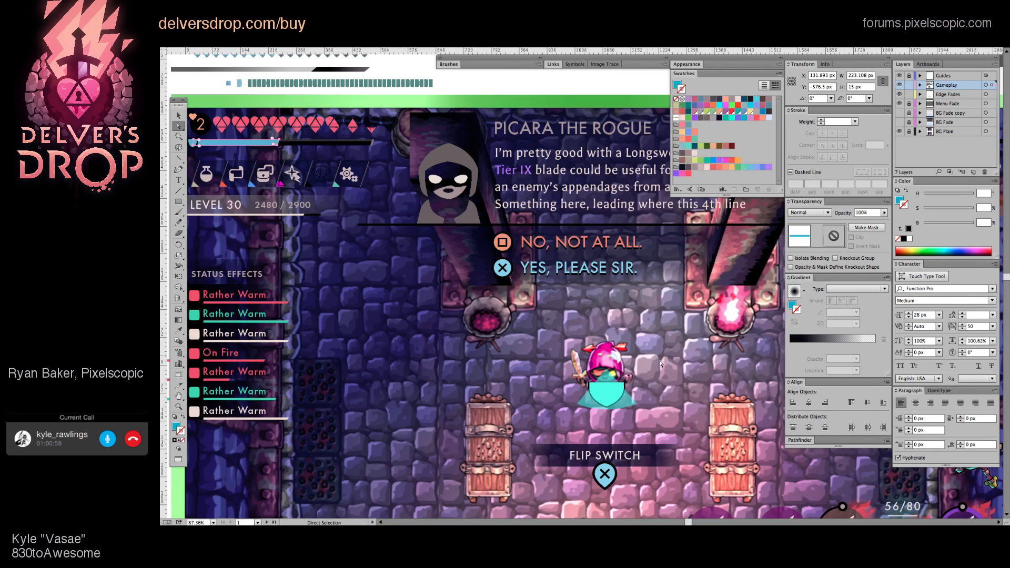
{"action": "mouse_move", "coordinate": [661, 363]}
{"action": "left_mouse_down"}
{"action": "mouse_move", "coordinate": [638, 362]}
{"action": "mouse_move", "coordinate": [660, 352]}
{"action": "left_mouse_up"}
{"action": "key", "text": "v"}
{"action": "left_click", "coordinate": [638, 361]}
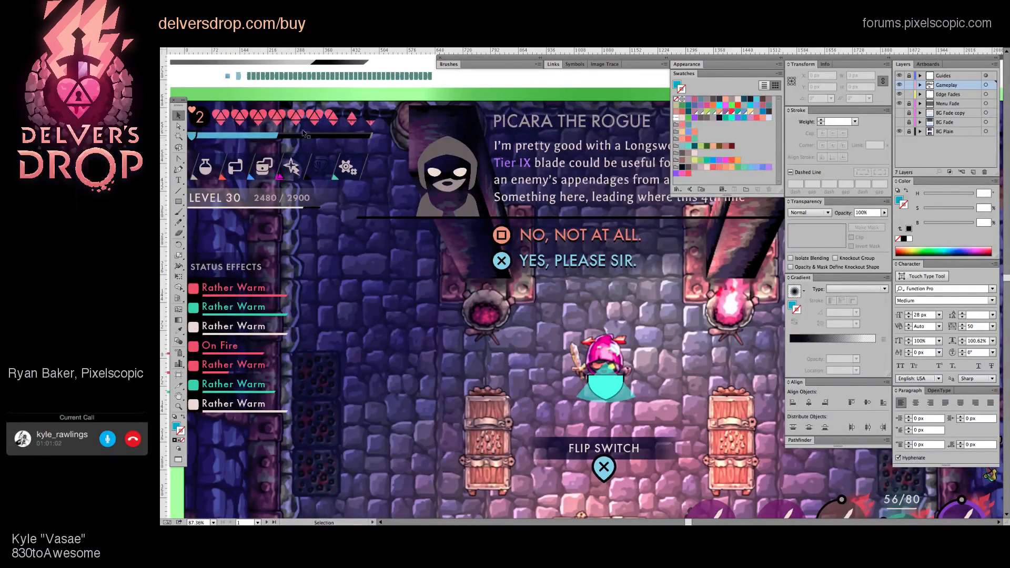
{"action": "key", "text": "a"}
{"action": "left_click", "coordinate": [312, 116]}
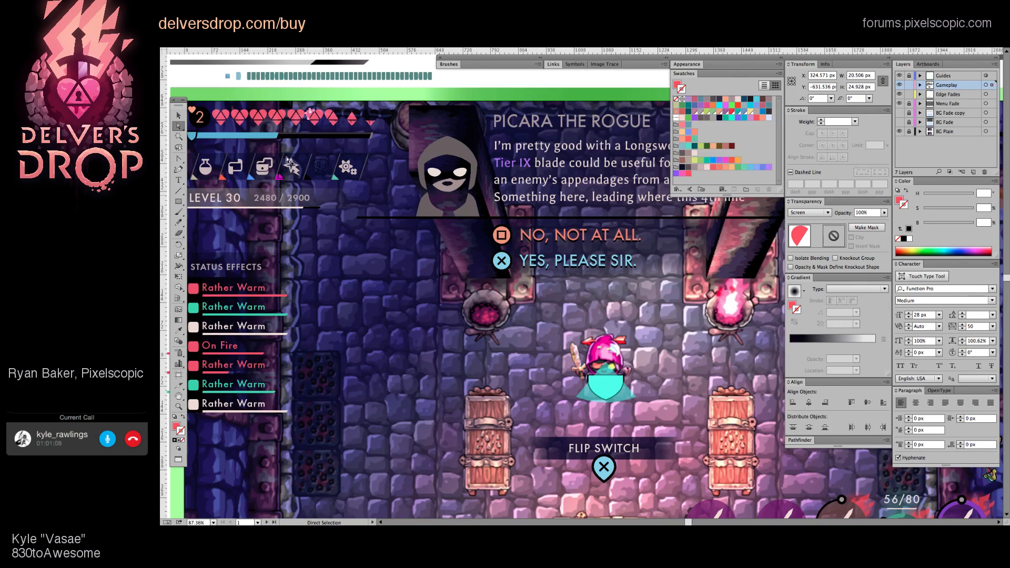
{"action": "left_click", "coordinate": [273, 139]}
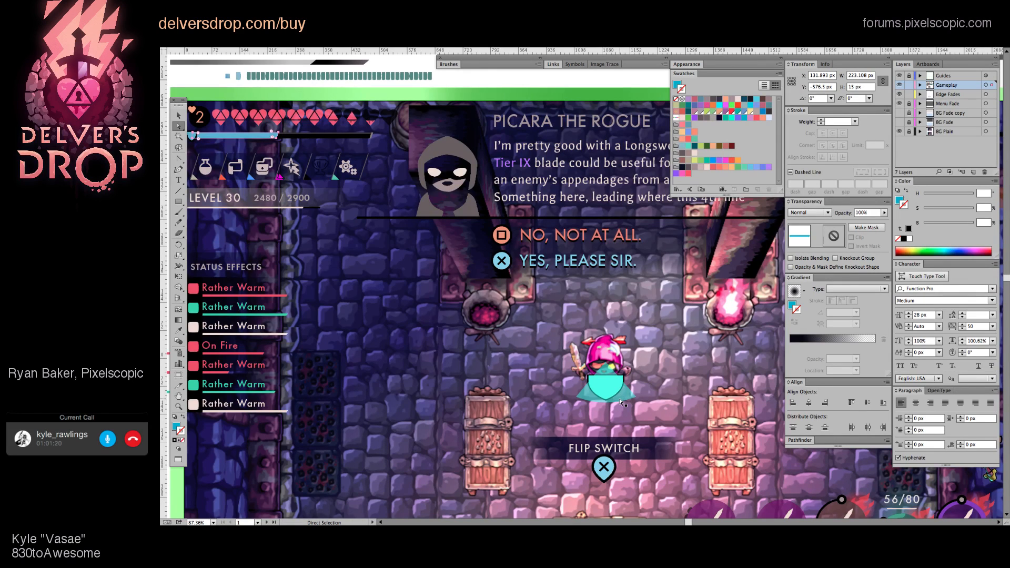
{"action": "left_click", "coordinate": [659, 384]}
Step: Examine the shield and translucent triangle around the character at different zoom levels, comparing them with the hearts and meter group
{"action": "scroll", "coordinate": [659, 383], "scroll_direction": "up", "scroll_amount": 1}
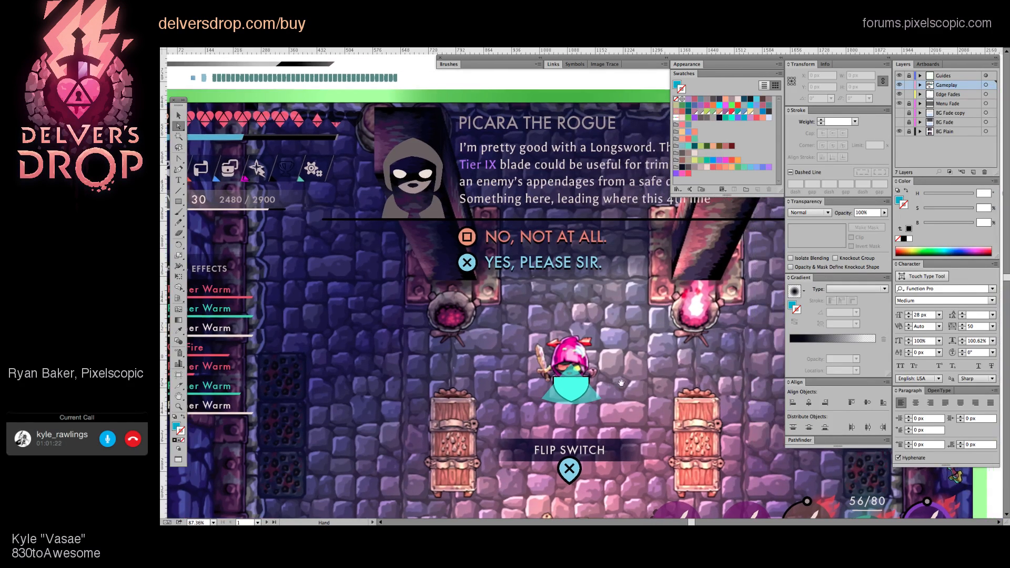
{"action": "scroll", "coordinate": [585, 401], "scroll_direction": "up", "scroll_amount": 1}
{"action": "left_click", "coordinate": [585, 401]}
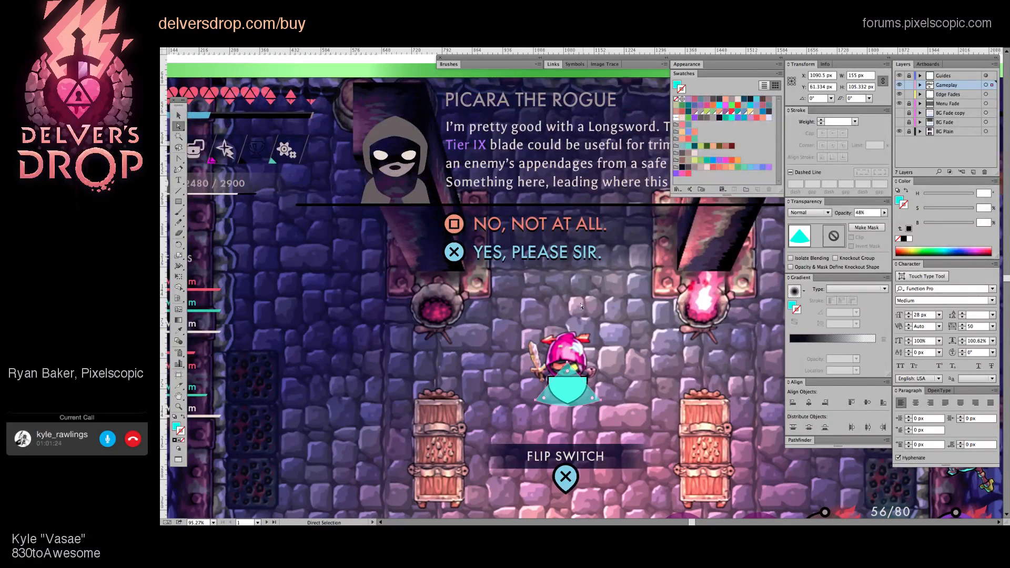
{"action": "left_click", "coordinate": [577, 359]}
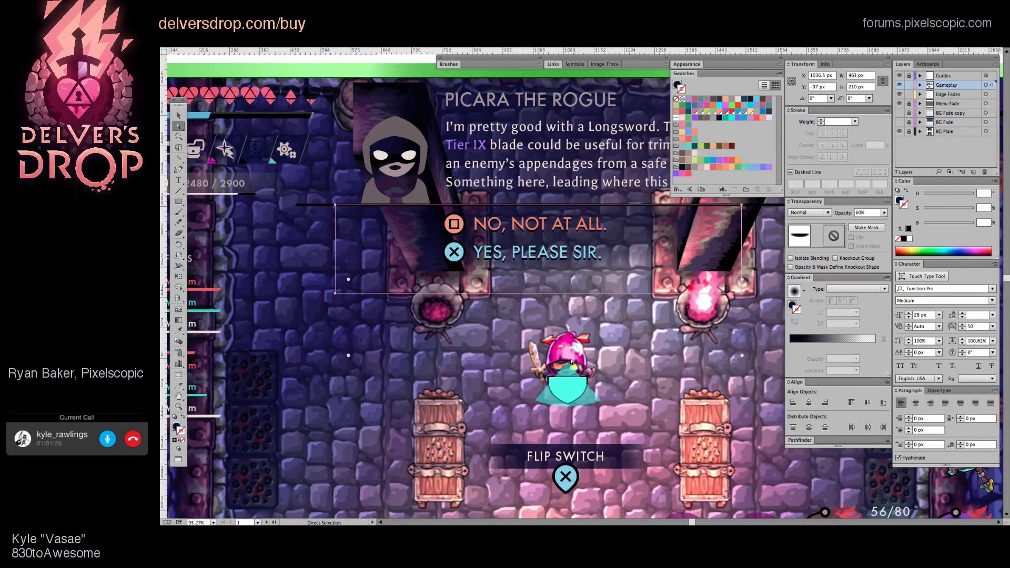
{"action": "left_click_drag", "start_coordinate": [593, 357], "coordinate": [585, 373]}
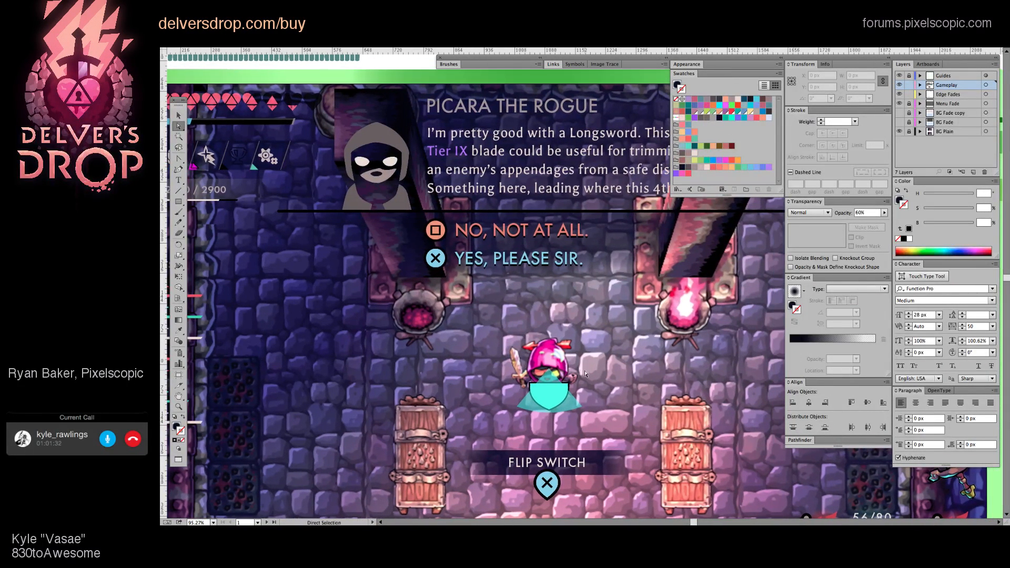
{"action": "key", "text": "v"}
{"action": "left_click", "coordinate": [610, 382], "text": "ctrl+alt"}
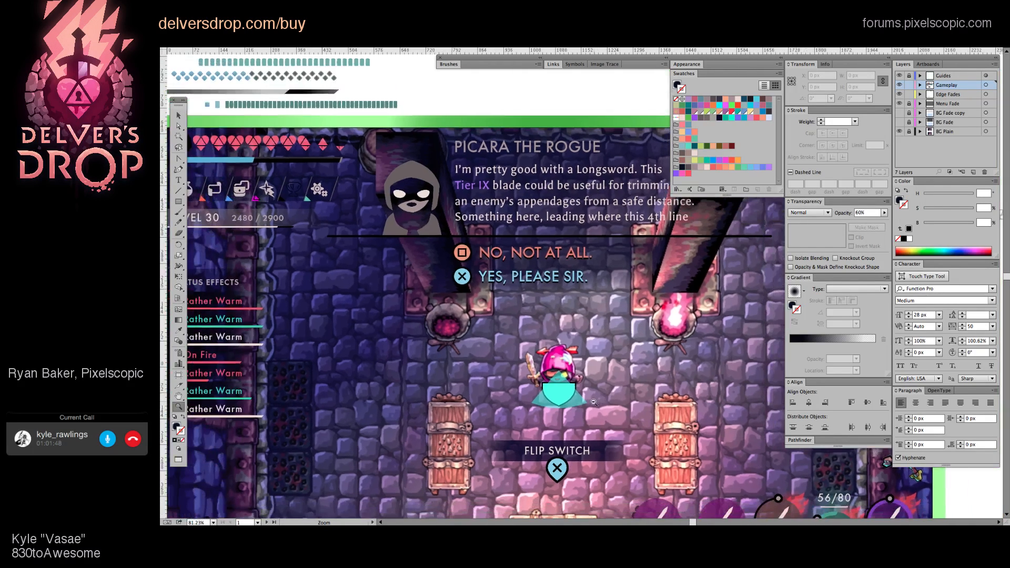
{"action": "left_click_drag", "start_coordinate": [603, 397], "coordinate": [616, 379]}
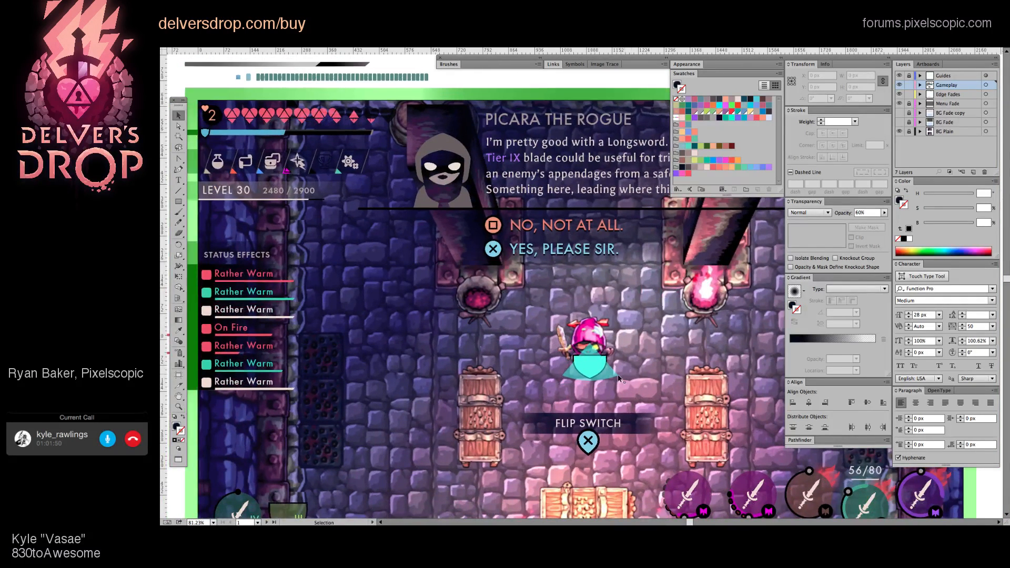
{"action": "left_click", "coordinate": [591, 368]}
{"action": "left_click", "coordinate": [232, 137]}
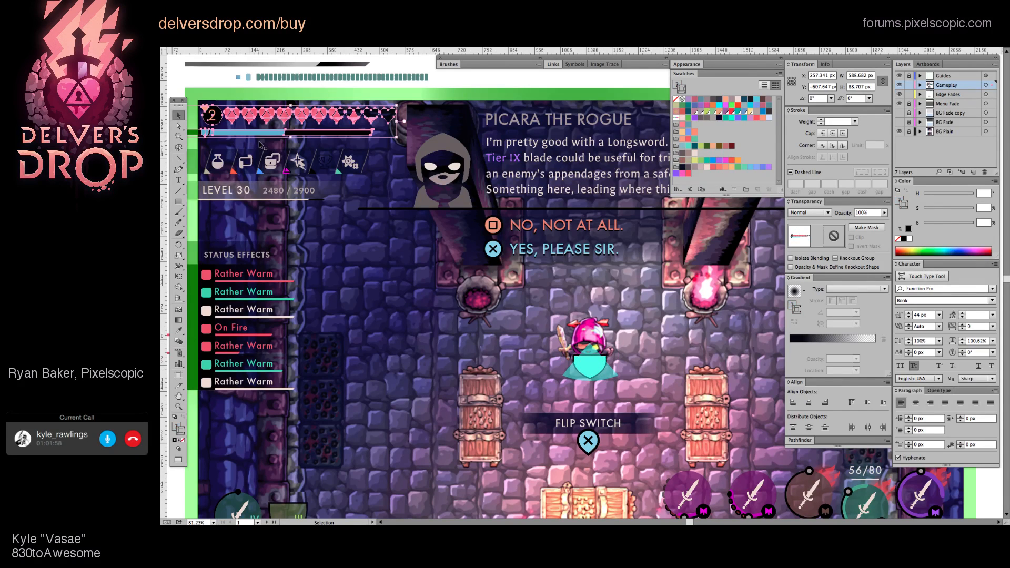
Step: Try moving the shield and triangle together from the character to just above the lower weapon slots, and undo the move
{"action": "left_click", "coordinate": [599, 363]}
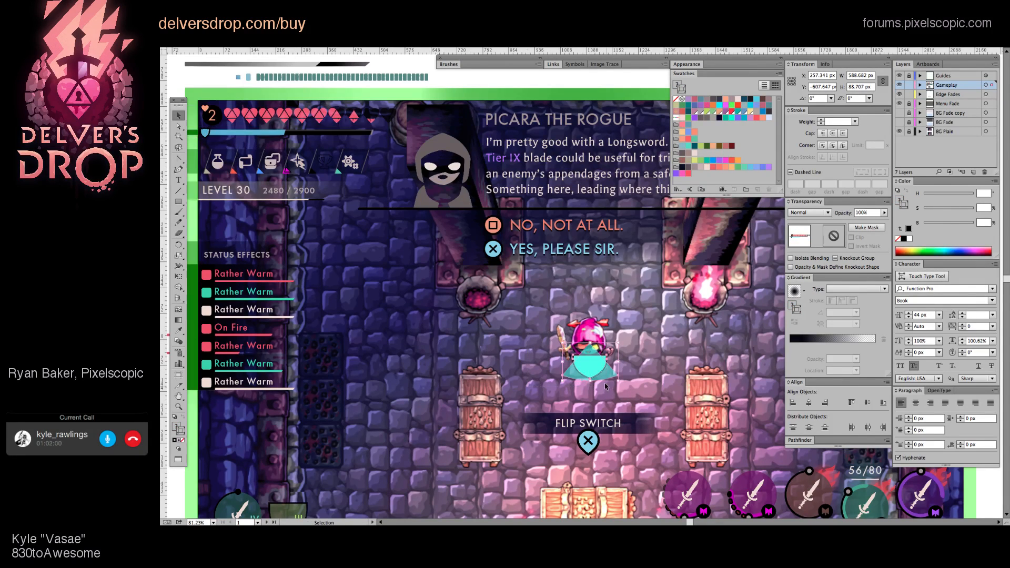
{"action": "left_click_drag", "start_coordinate": [599, 363], "coordinate": [314, 477]}
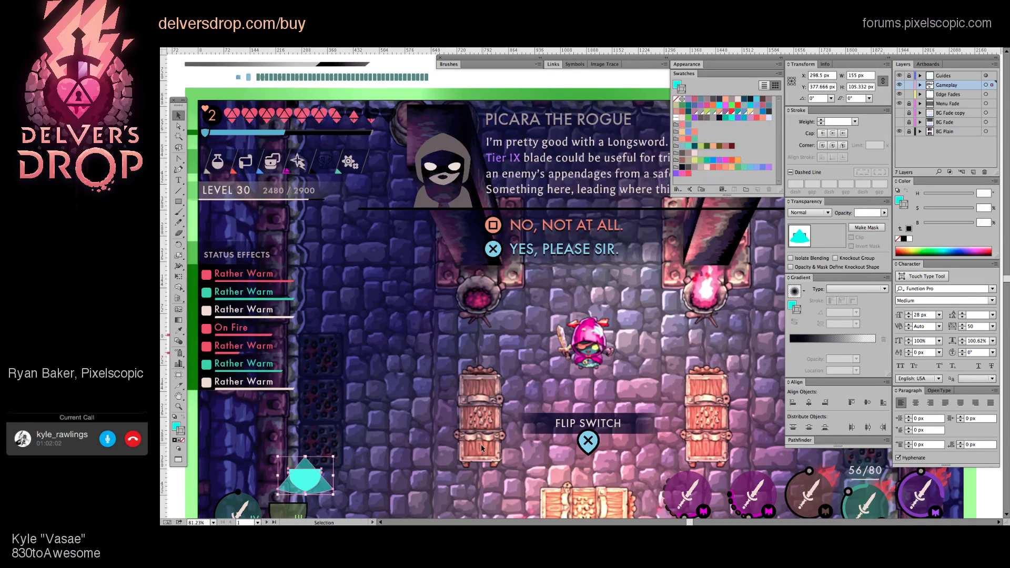
{"action": "key", "text": "a"}
{"action": "key", "text": "ctrl+z"}
{"action": "key", "text": "ctrl+shift+a"}
Step: Inspect the shield and translucent triangle on the character up close and within the surrounding HUD
{"action": "left_click_drag", "start_coordinate": [528, 406], "coordinate": [513, 413]}
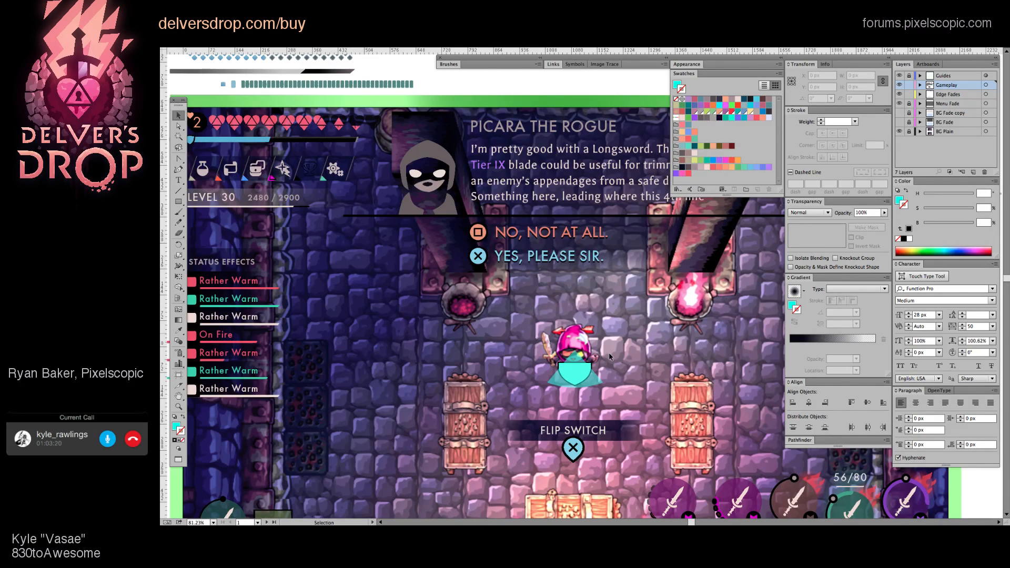
{"action": "key", "text": "z"}
{"action": "left_click", "coordinate": [590, 357]}
{"action": "left_click", "coordinate": [598, 287]}
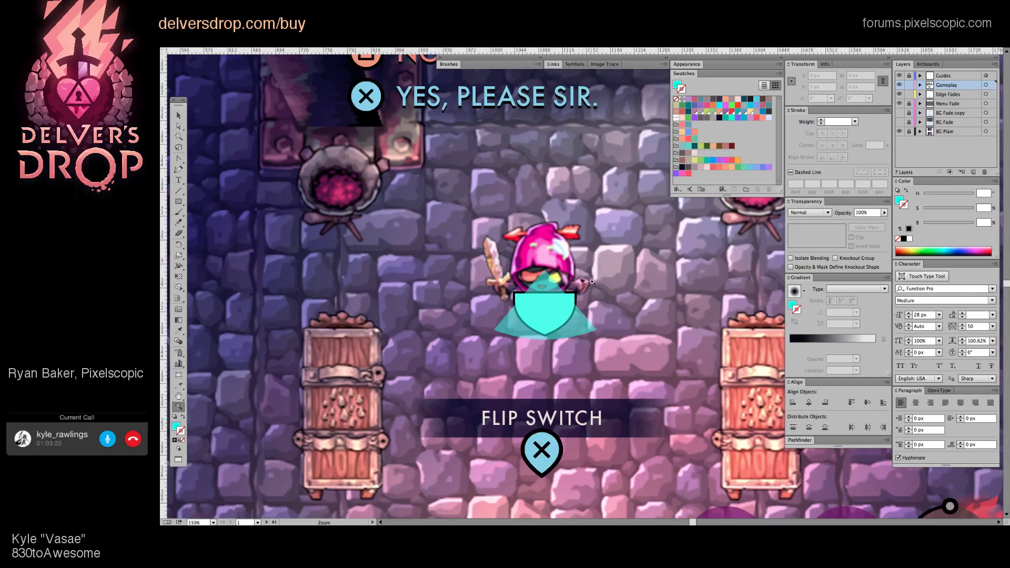
{"action": "scroll", "coordinate": [660, 308], "scroll_direction": "down", "scroll_amount": 5}
{"action": "key", "text": "v"}
{"action": "scroll", "coordinate": [634, 362], "scroll_direction": "up", "scroll_amount": 3}
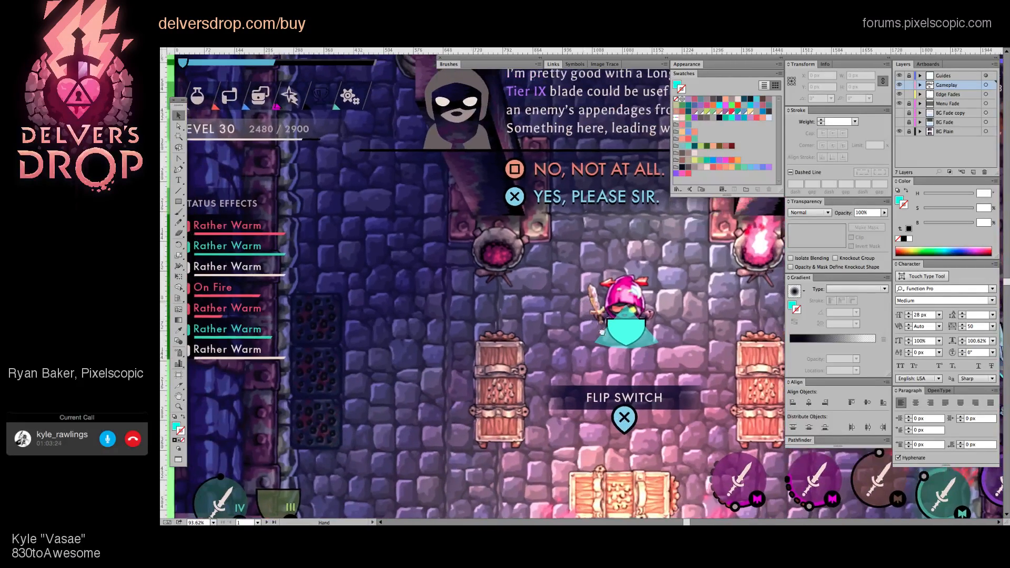
{"action": "scroll", "coordinate": [635, 361], "scroll_direction": "left", "scroll_amount": 2}
{"action": "key", "text": "a"}
{"action": "left_click", "coordinate": [664, 369]}
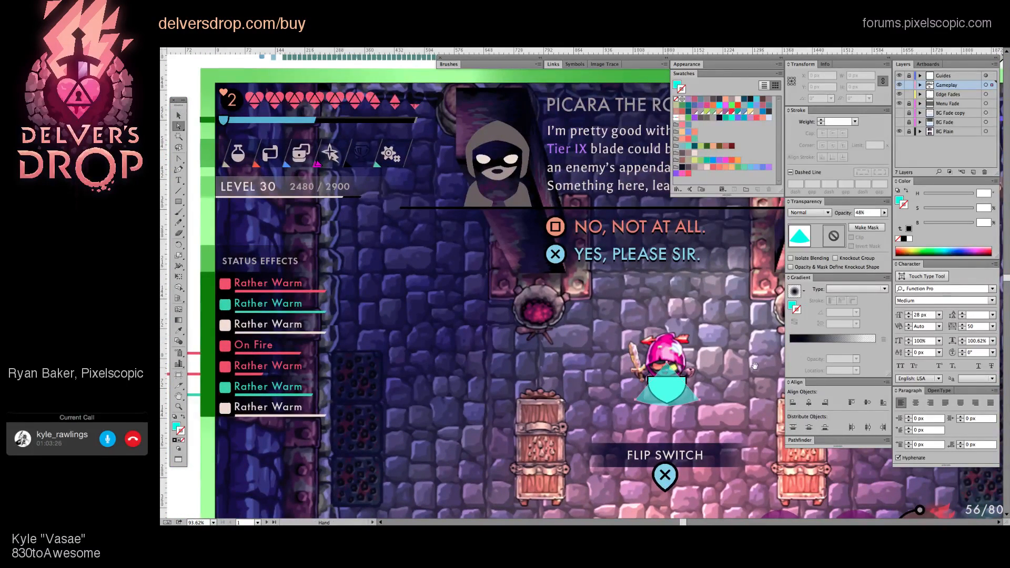
{"action": "left_click_drag", "start_coordinate": [729, 367], "coordinate": [715, 370]}
{"action": "key", "text": "v"}
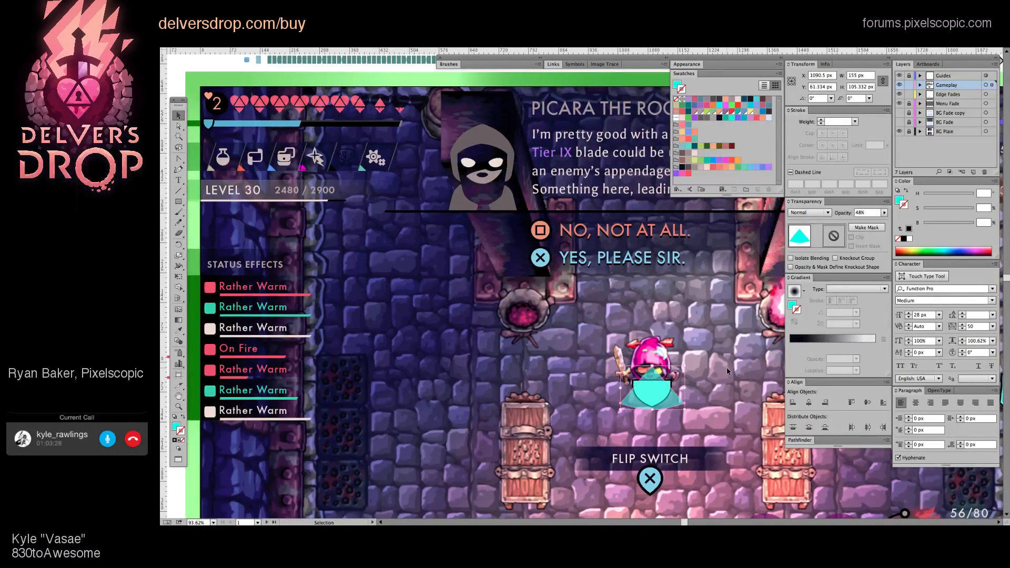
{"action": "scroll", "coordinate": [710, 364], "scroll_direction": "right", "scroll_amount": 1}
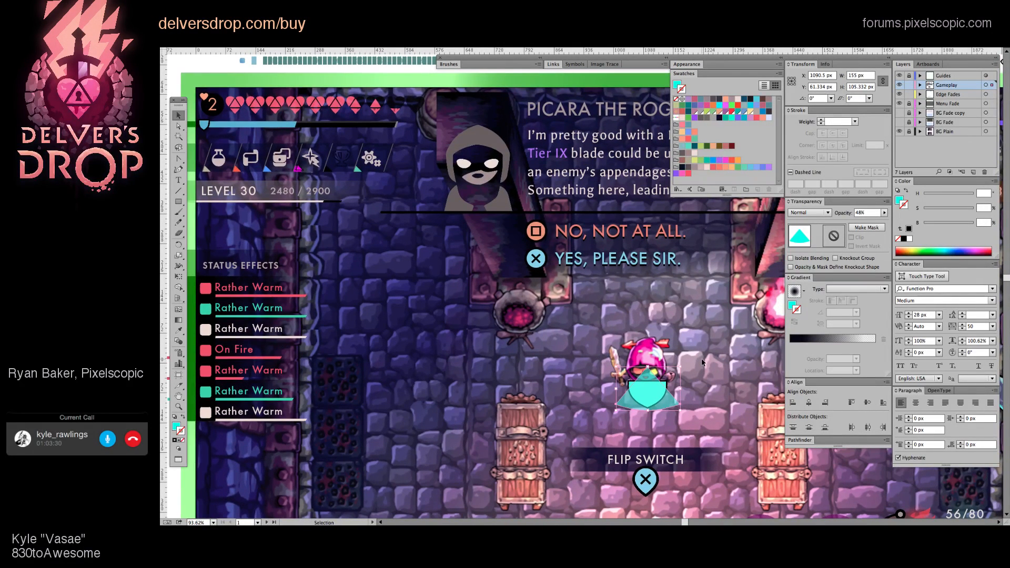
{"action": "key", "text": "a"}
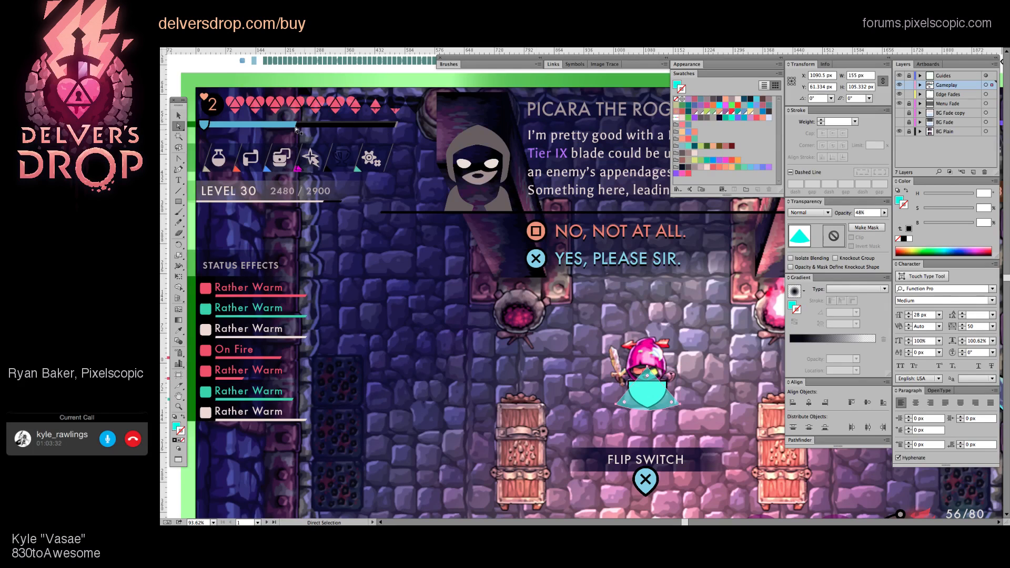
Step: Compare the blue meter's fill bar with the translucent triangle by selecting each in turn
{"action": "left_click", "coordinate": [295, 130]}
{"action": "scroll", "coordinate": [466, 282], "scroll_direction": "right", "scroll_amount": 2}
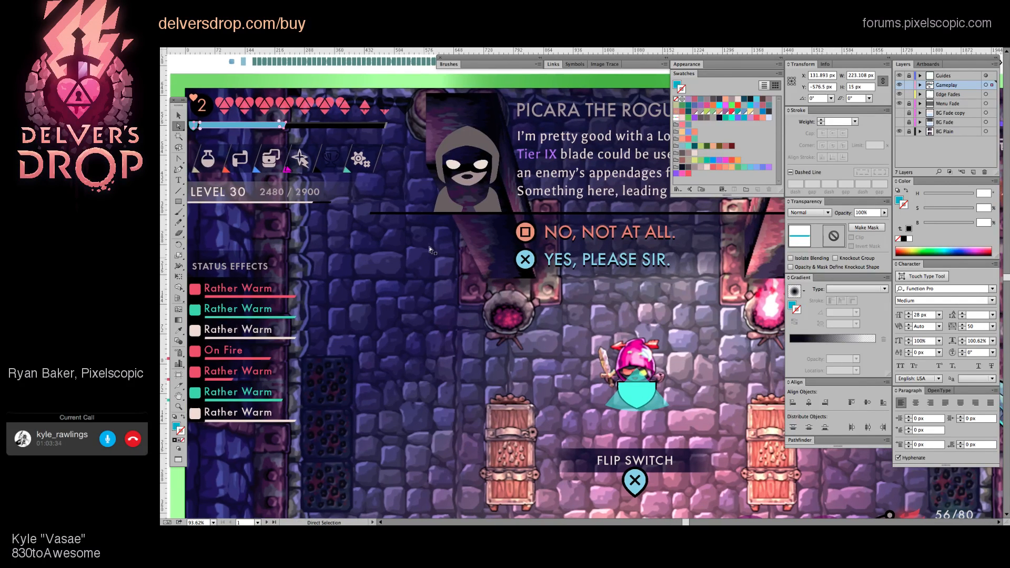
{"action": "left_click", "coordinate": [656, 406]}
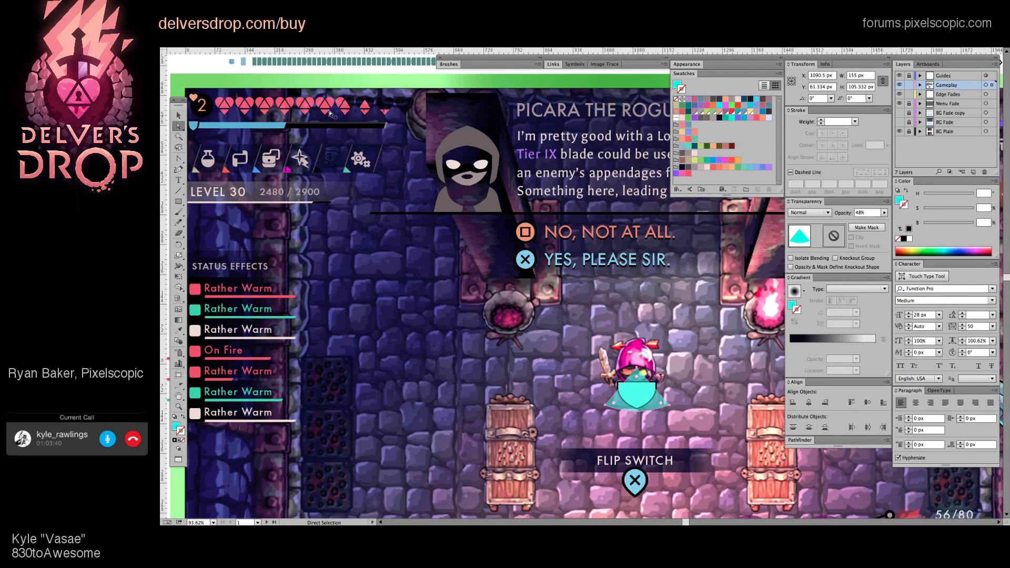
{"action": "left_click", "coordinate": [310, 124]}
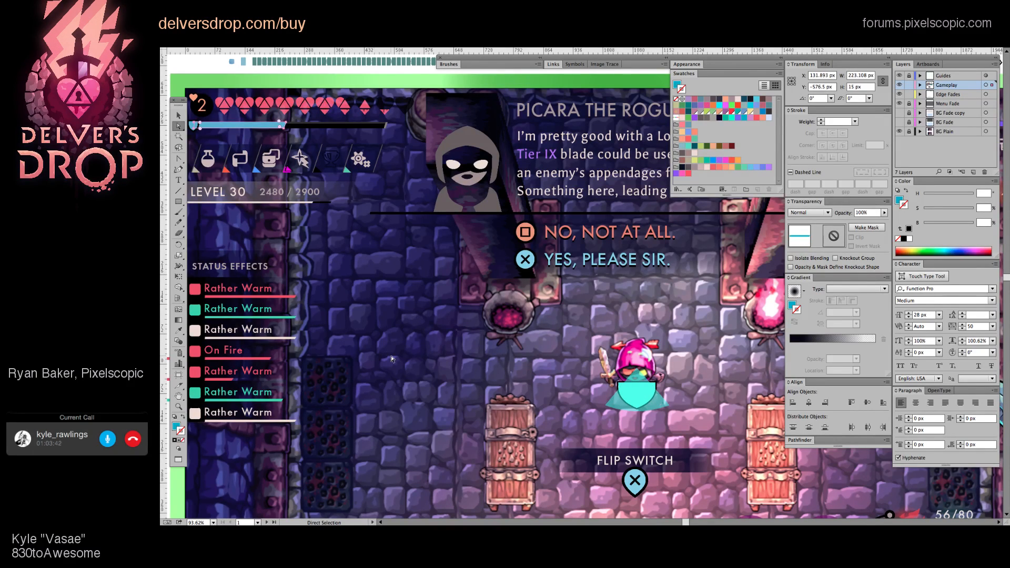
{"action": "left_click_drag", "start_coordinate": [670, 366], "coordinate": [584, 359]}
{"action": "key", "text": "z"}
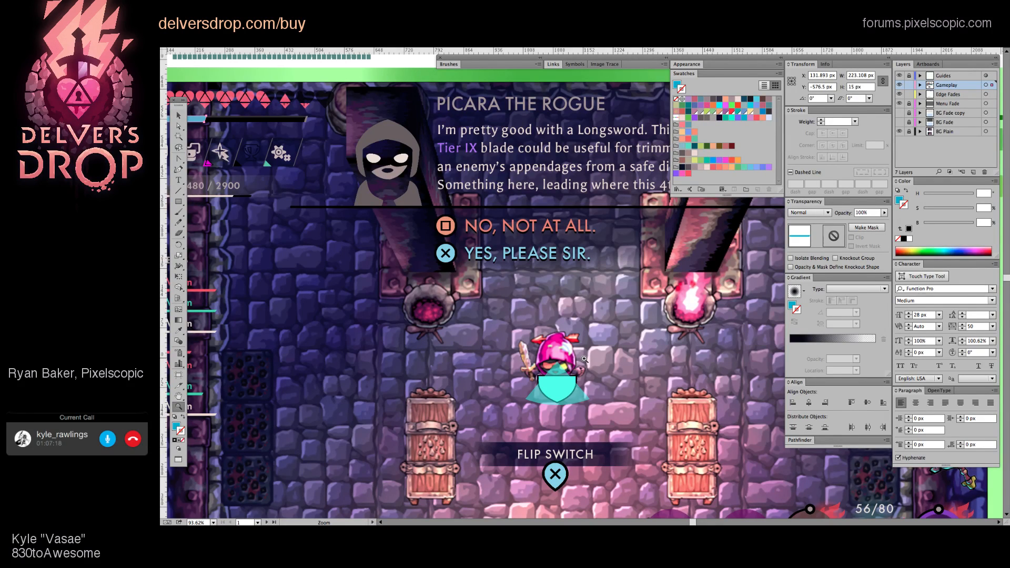
Step: Preview the mockup with the interface panels hidden, restore them, and view the whole artboard
{"action": "key", "text": "Tab"}
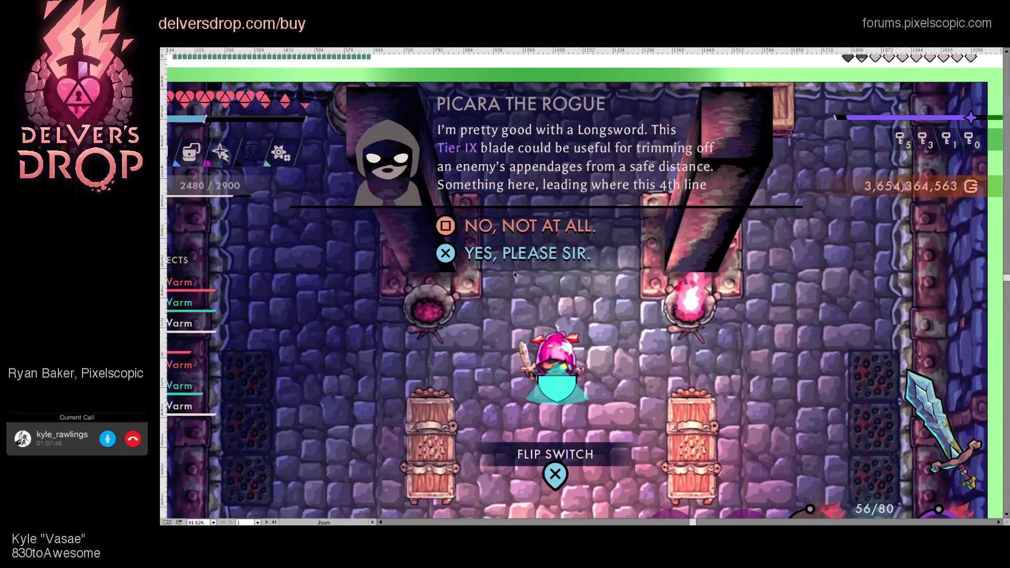
{"action": "key", "text": "Tab"}
{"action": "scroll", "coordinate": [513, 298], "scroll_direction": "down", "scroll_amount": 5}
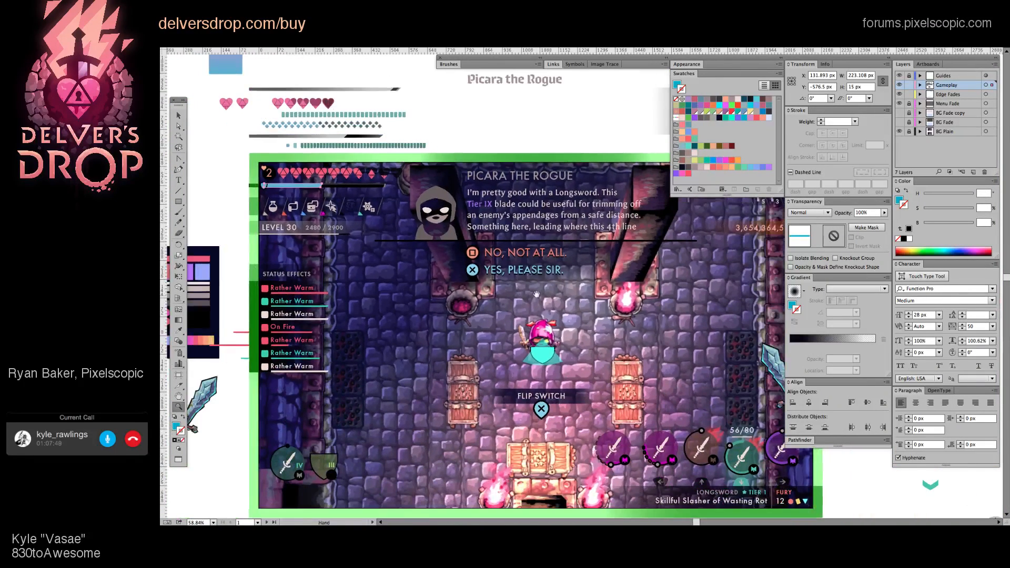
Step: Inspect the translucent triangle behind the character's shield up close and within the surrounding HUD, then hide the interface panels
{"action": "left_click_drag", "start_coordinate": [536, 295], "coordinate": [535, 274]}
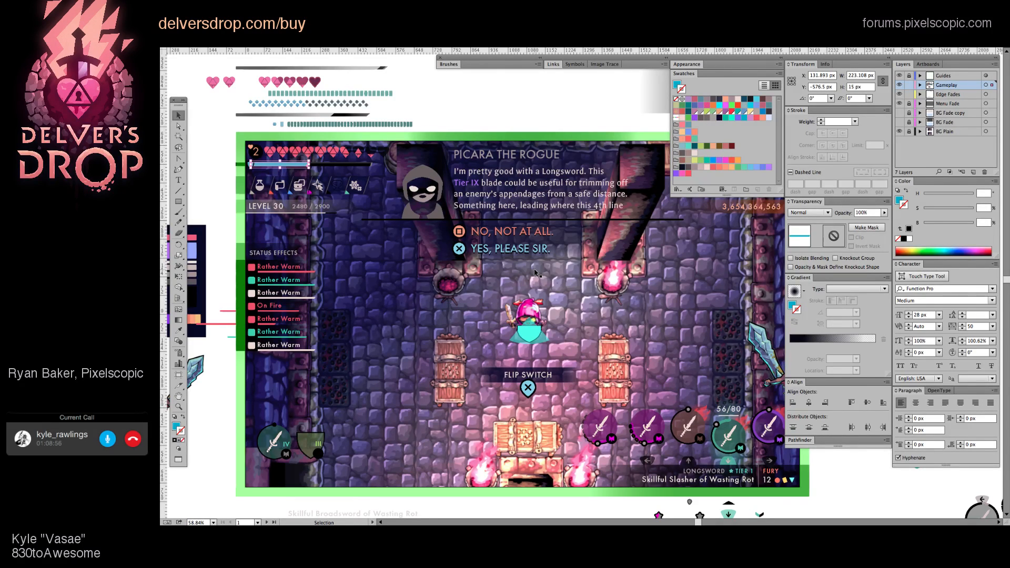
{"action": "left_click", "coordinate": [582, 358]}
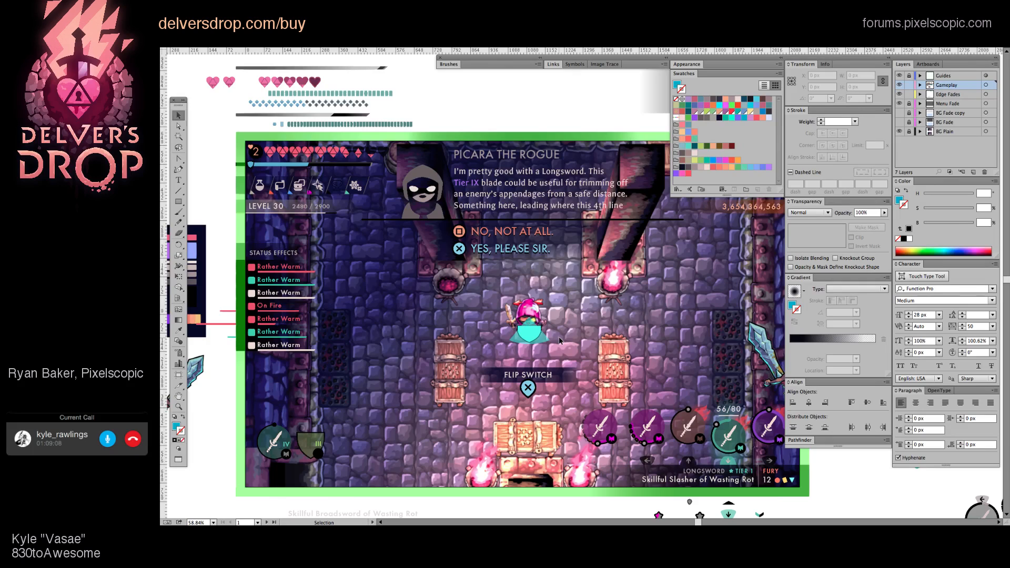
{"action": "key", "text": "z"}
{"action": "left_click", "coordinate": [532, 319]}
{"action": "left_click", "coordinate": [531, 319]}
{"action": "key", "text": "a"}
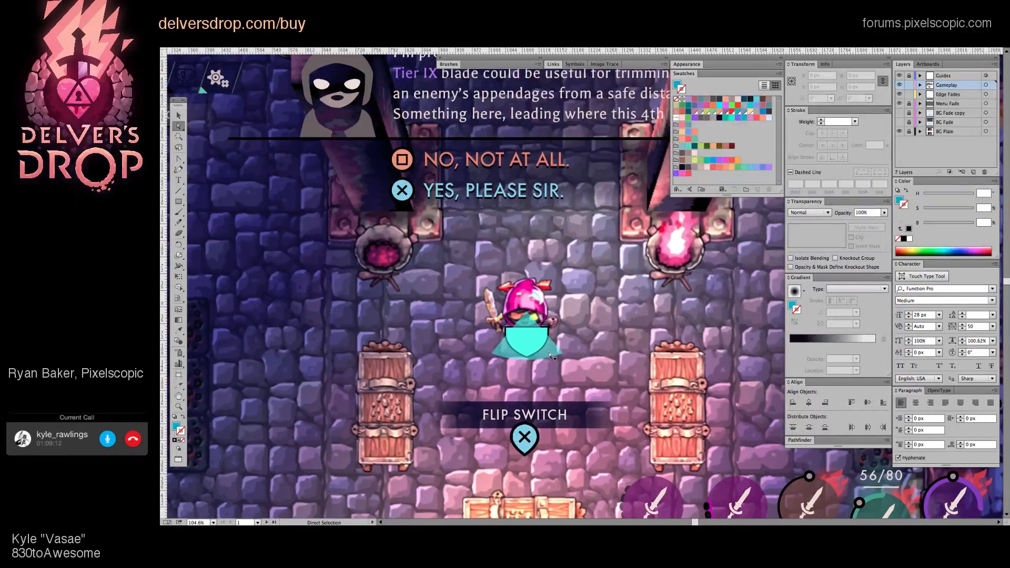
{"action": "left_click", "coordinate": [550, 356]}
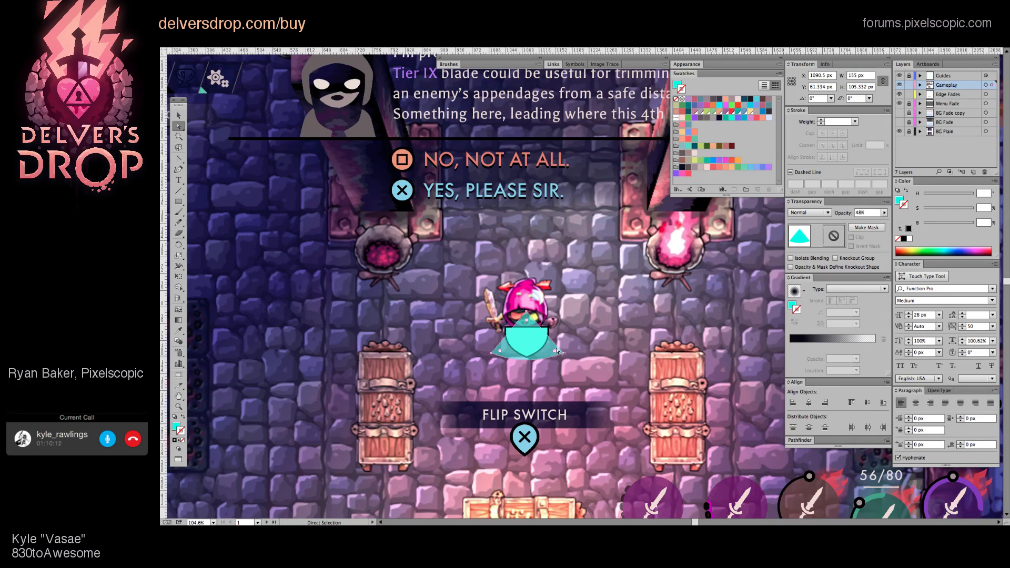
{"action": "left_click", "coordinate": [574, 339]}
{"action": "left_click_drag", "start_coordinate": [577, 346], "coordinate": [630, 317]}
{"action": "scroll", "coordinate": [573, 365], "scroll_direction": "down", "scroll_amount": 4}
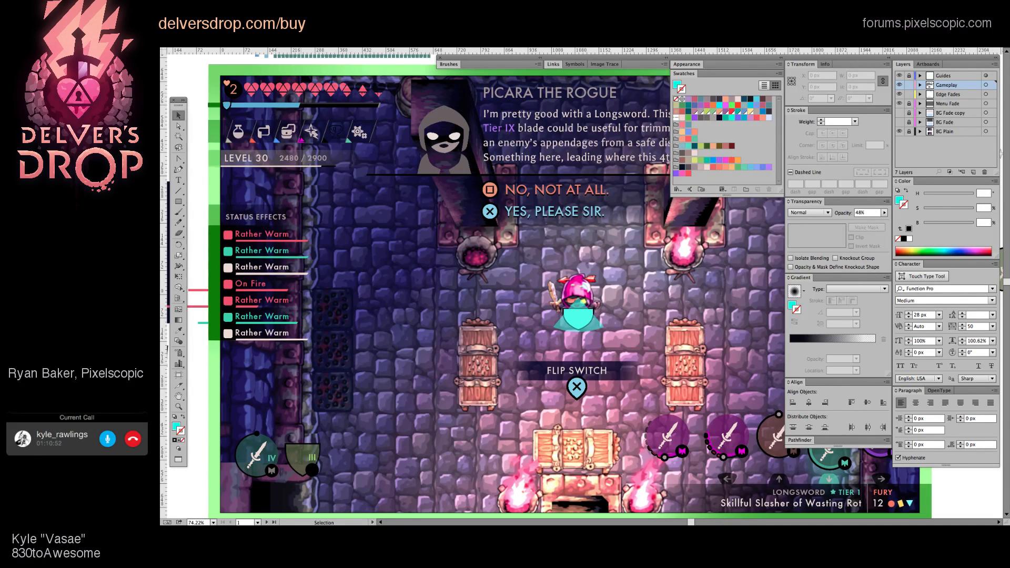
{"action": "key", "text": "Tab"}
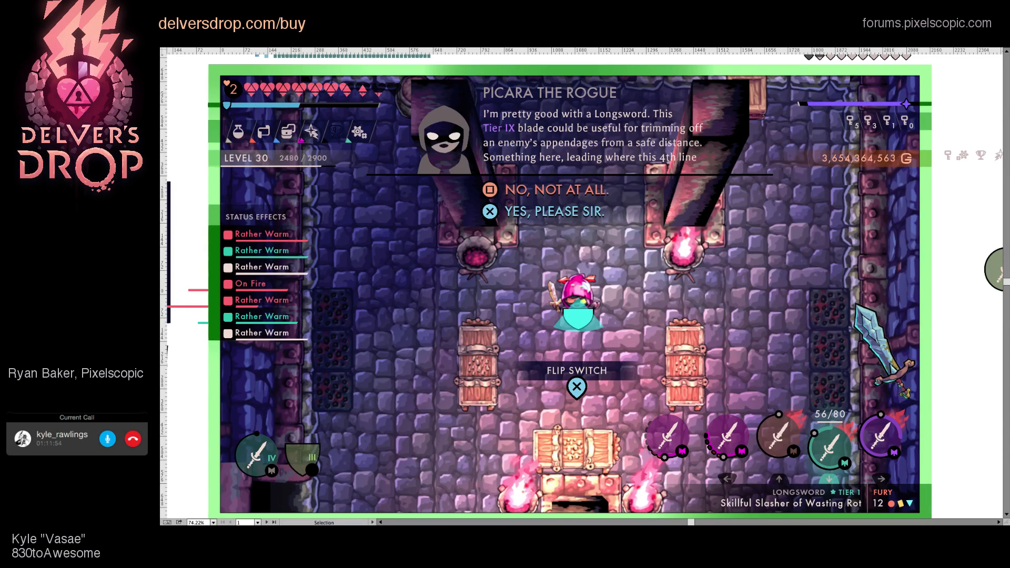
Step: In the DDrop - Effects spreadsheet, complete the Ability / AI Mod note with "preventing player from attacking or using other abilities"
{"action": "left_click_drag", "start_coordinate": [316, 47], "coordinate": [617, 101]}
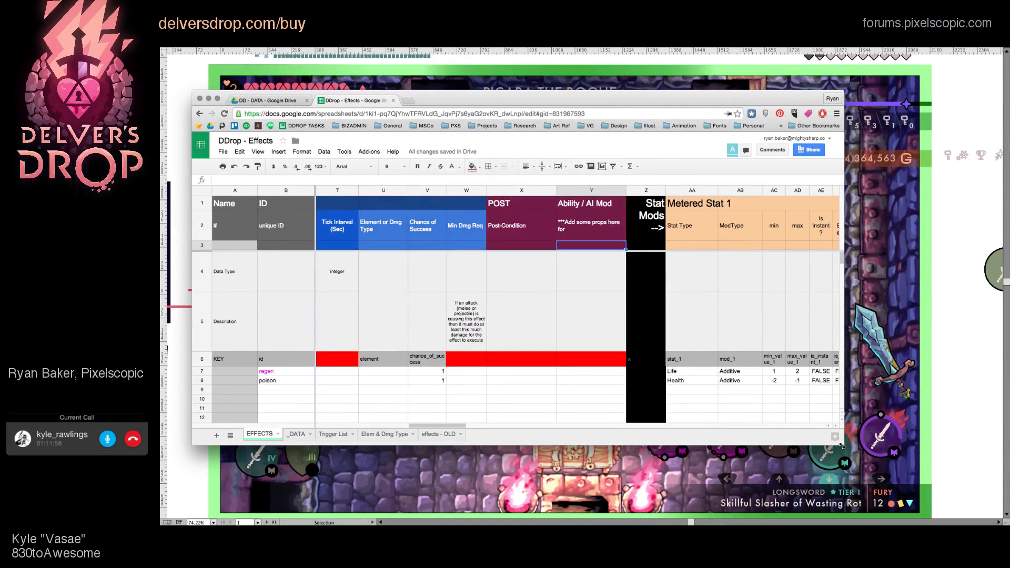
{"action": "left_click_drag", "start_coordinate": [842, 445], "coordinate": [888, 472]}
{"action": "double_click", "coordinate": [608, 234]}
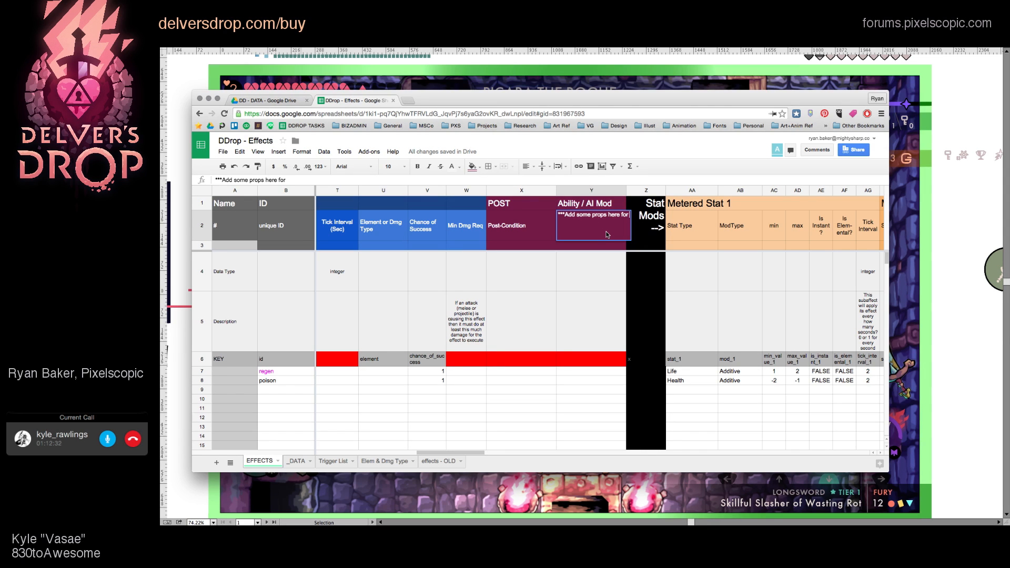
{"action": "type", "text": "preve"}
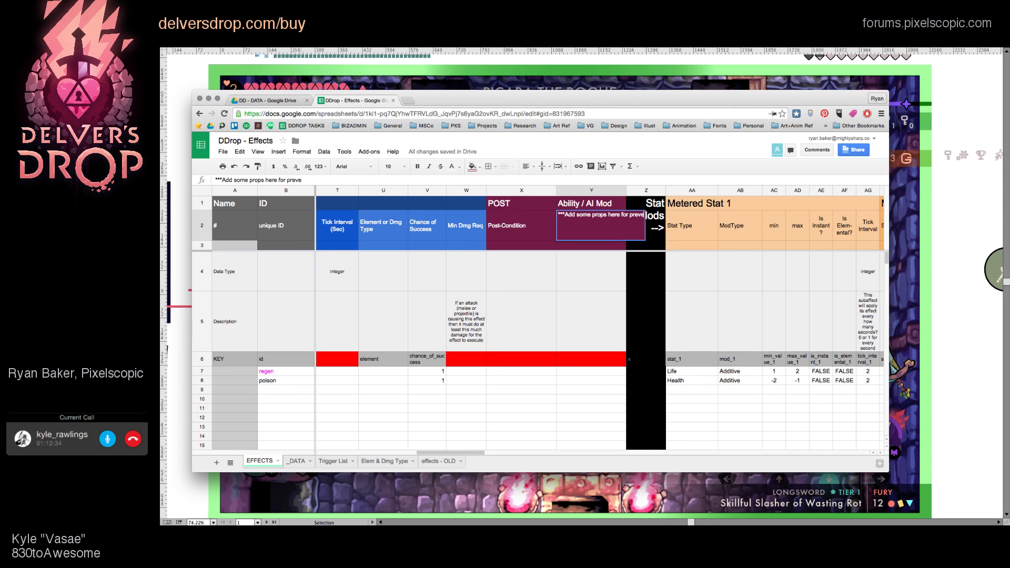
{"action": "type", "text": "nting play"}
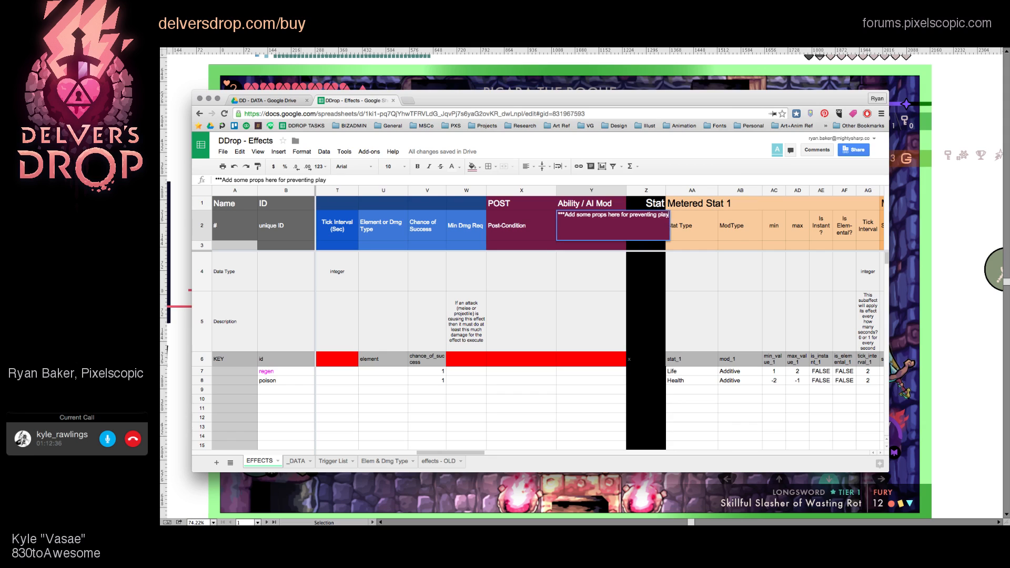
{"action": "type", "text": "er from attacking or"}
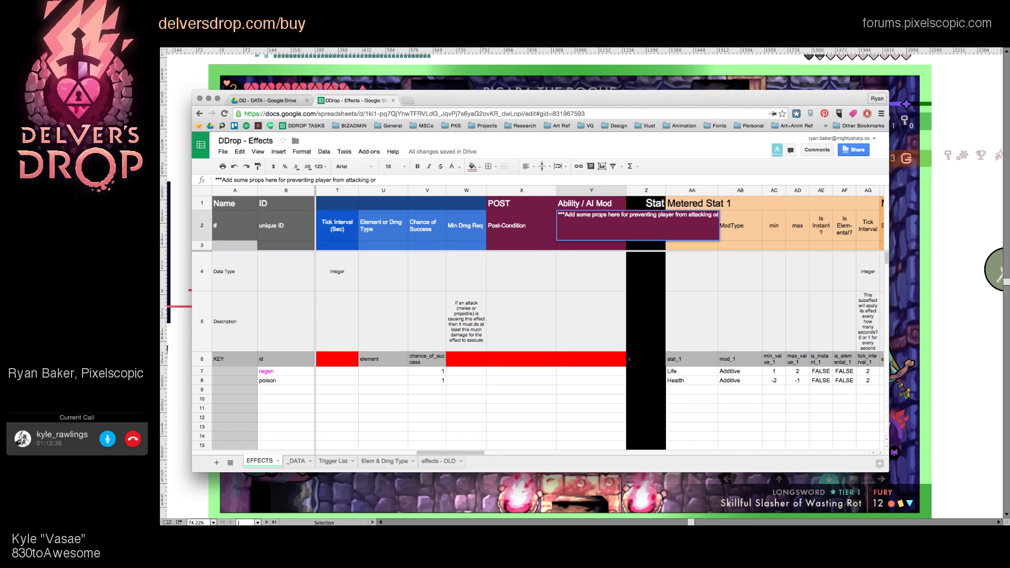
{"action": "type", "text": " using ot"}
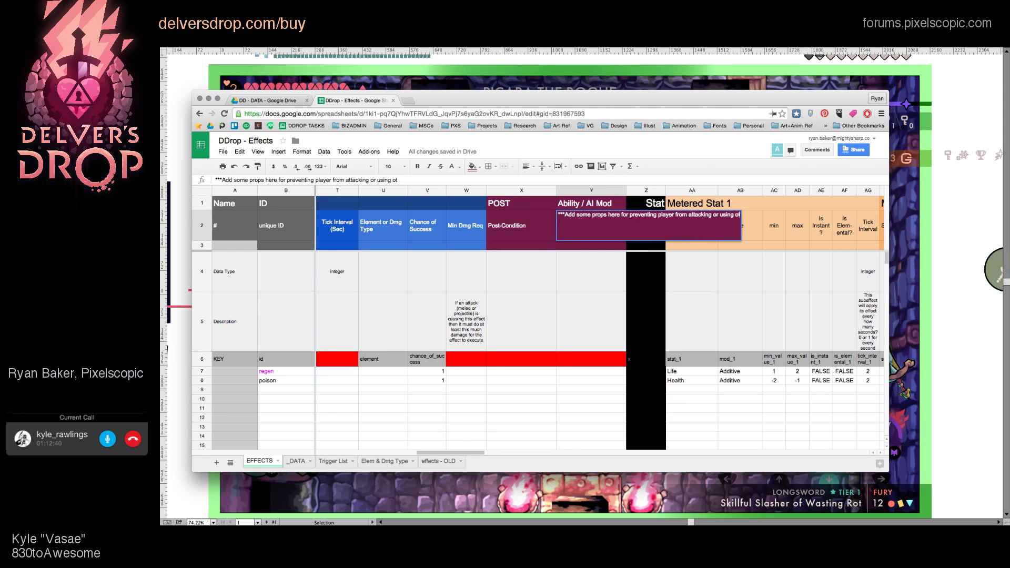
{"action": "type", "text": "her abilities"}
{"action": "key", "text": "Return"}
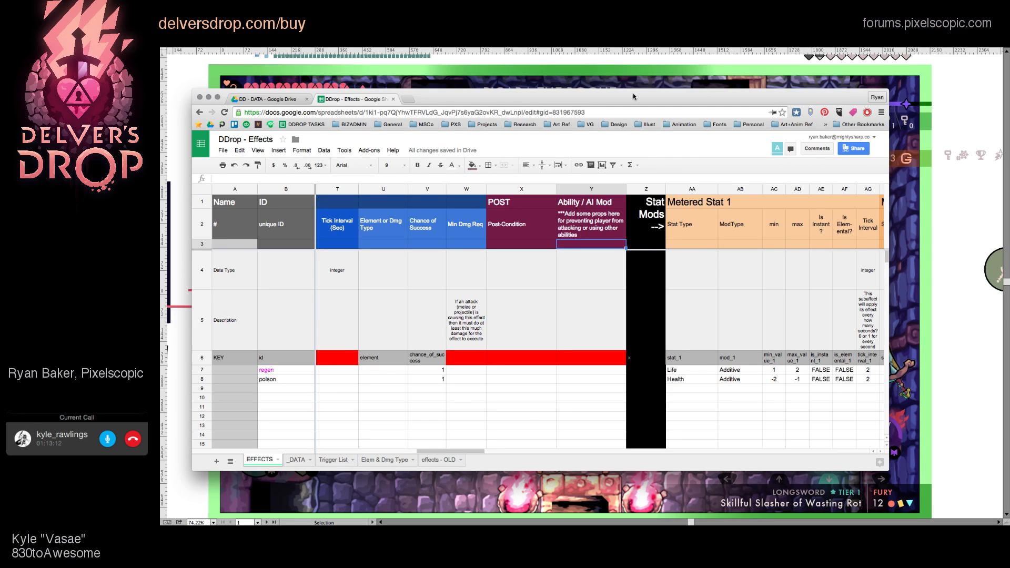
Step: Switch back to the HUD mockup in Illustrator and restore the interface panels with the swatches collapsed
{"action": "left_click_drag", "start_coordinate": [632, 93], "coordinate": [639, 111]}
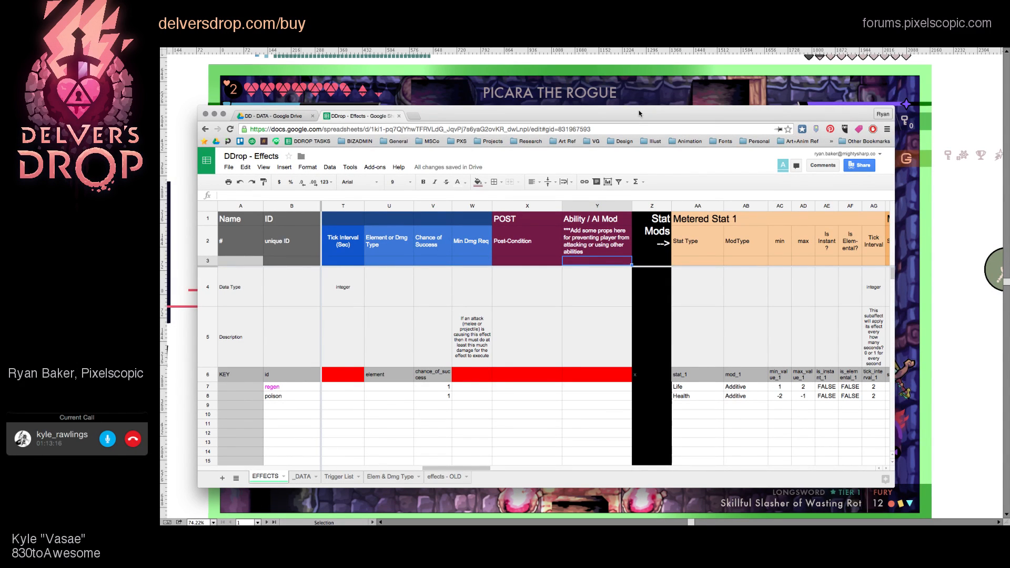
{"action": "key", "text": "super+Tab"}
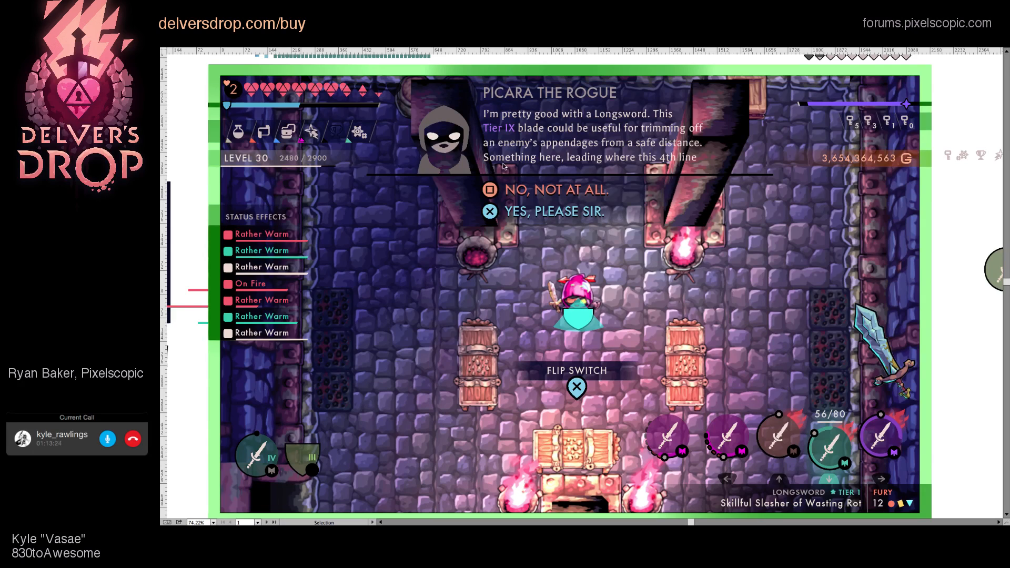
{"action": "key", "text": "Tab"}
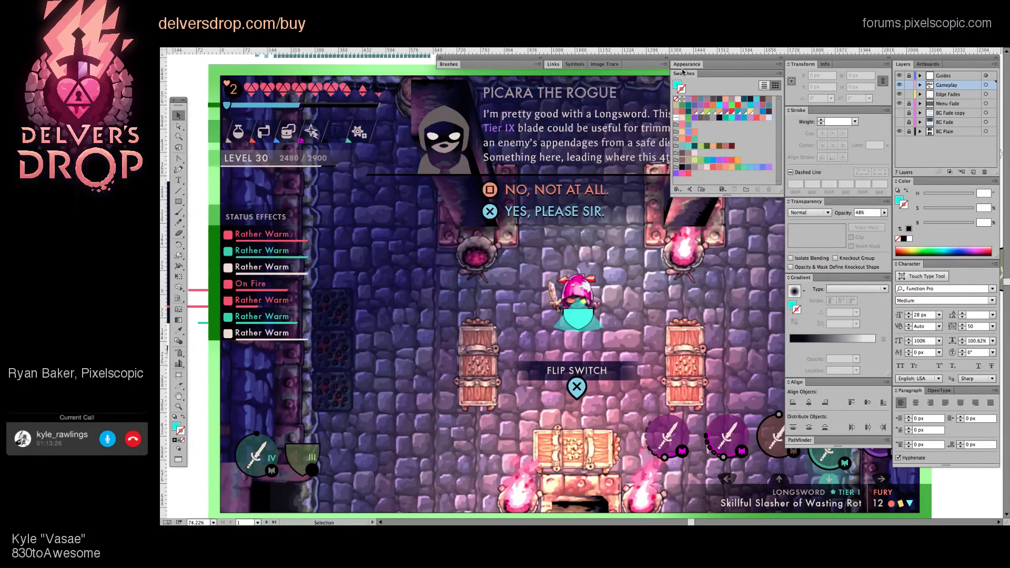
{"action": "left_click_drag", "start_coordinate": [660, 143], "coordinate": [552, 177]}
{"action": "left_click_drag", "start_coordinate": [729, 198], "coordinate": [665, 208]}
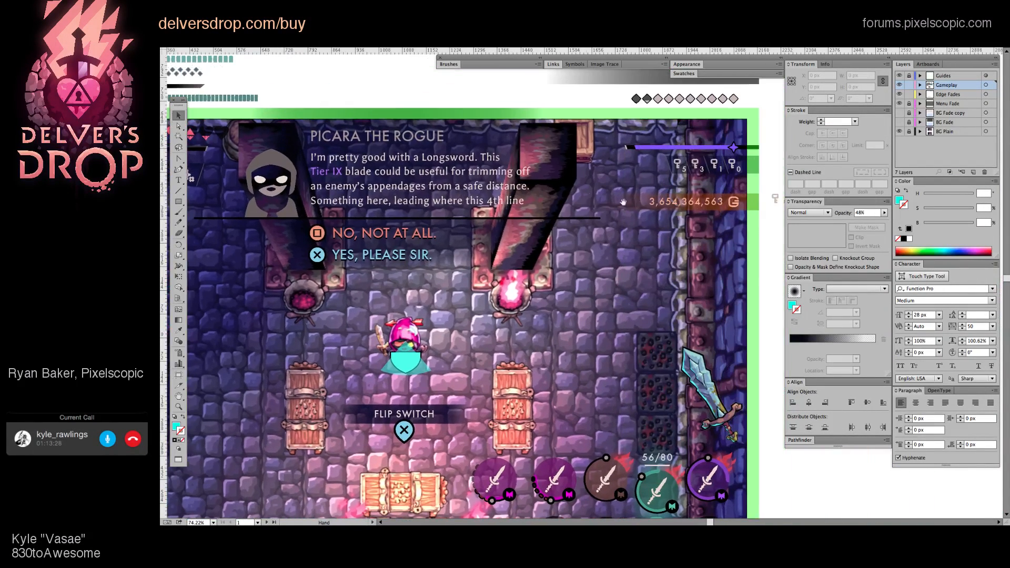
Step: Look over the whole HUD layout, from the status effects to the purple meter and the spare diamonds above the artboard
{"action": "scroll", "coordinate": [615, 285], "scroll_direction": "down", "scroll_amount": 2}
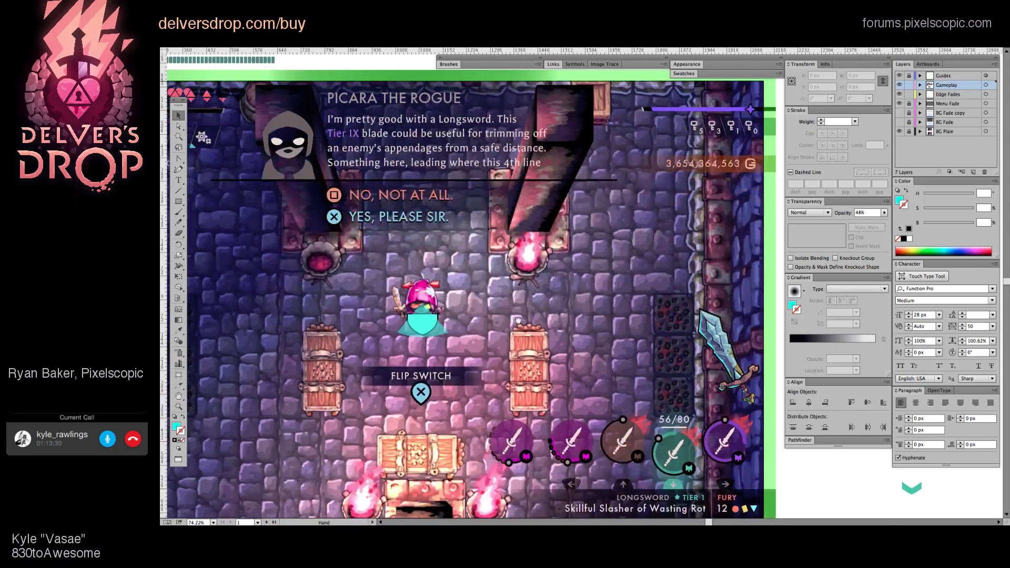
{"action": "scroll", "coordinate": [615, 285], "scroll_direction": "left", "scroll_amount": 3}
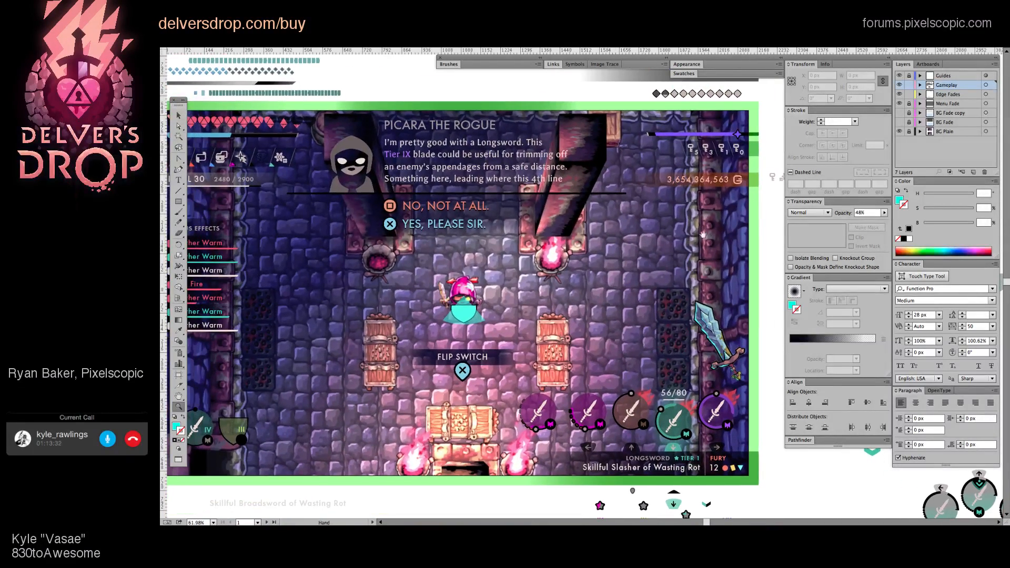
{"action": "scroll", "coordinate": [618, 261], "scroll_direction": "down", "scroll_amount": 2}
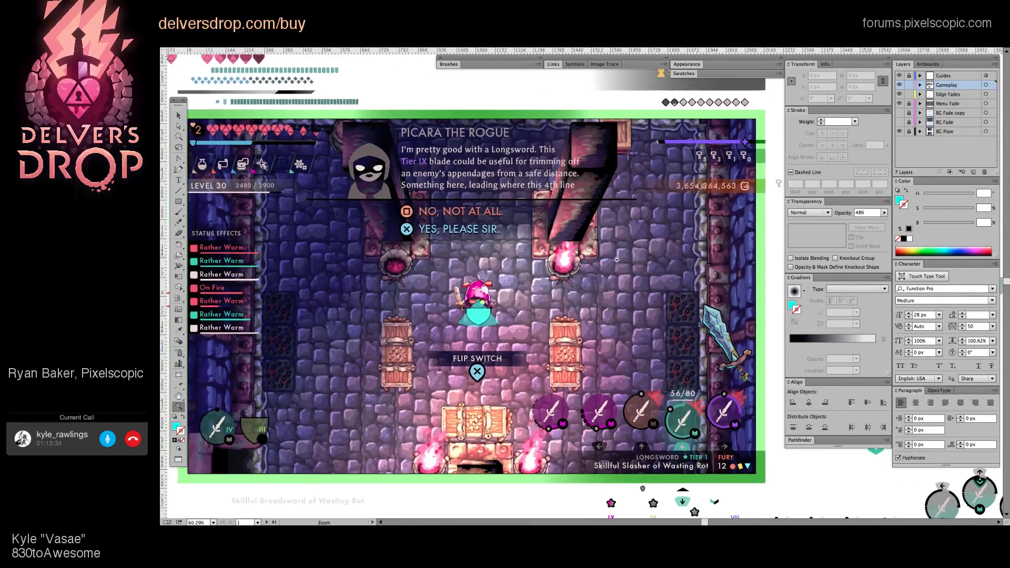
{"action": "key", "text": "v"}
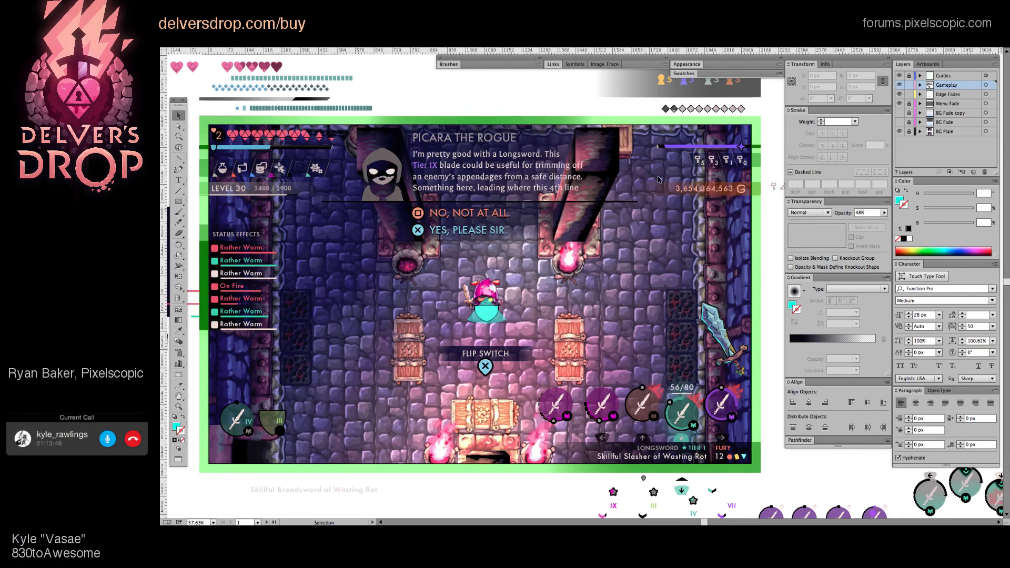
{"action": "scroll", "coordinate": [684, 179], "scroll_direction": "up", "scroll_amount": 3}
{"action": "scroll", "coordinate": [694, 177], "scroll_direction": "right", "scroll_amount": 3}
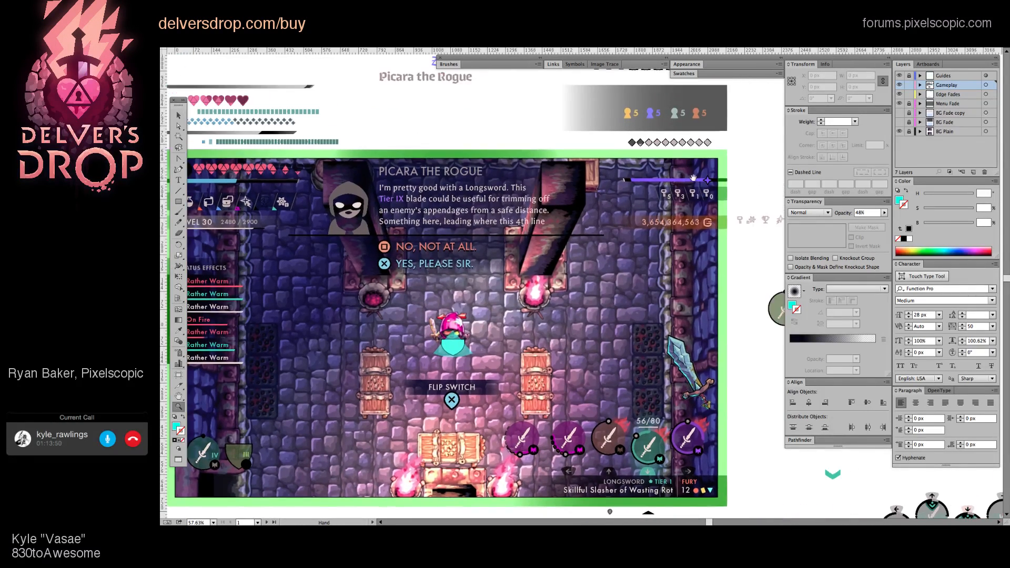
{"action": "scroll", "coordinate": [693, 184], "scroll_direction": "left", "scroll_amount": 2}
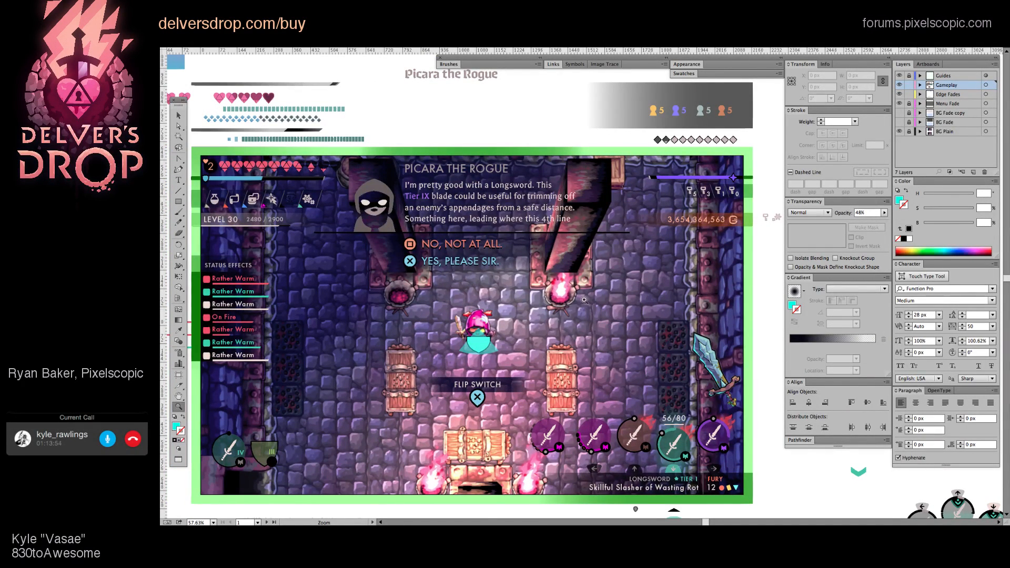
{"action": "scroll", "coordinate": [470, 309], "scroll_direction": "up", "scroll_amount": 1}
{"action": "scroll", "coordinate": [470, 309], "scroll_direction": "right", "scroll_amount": 1}
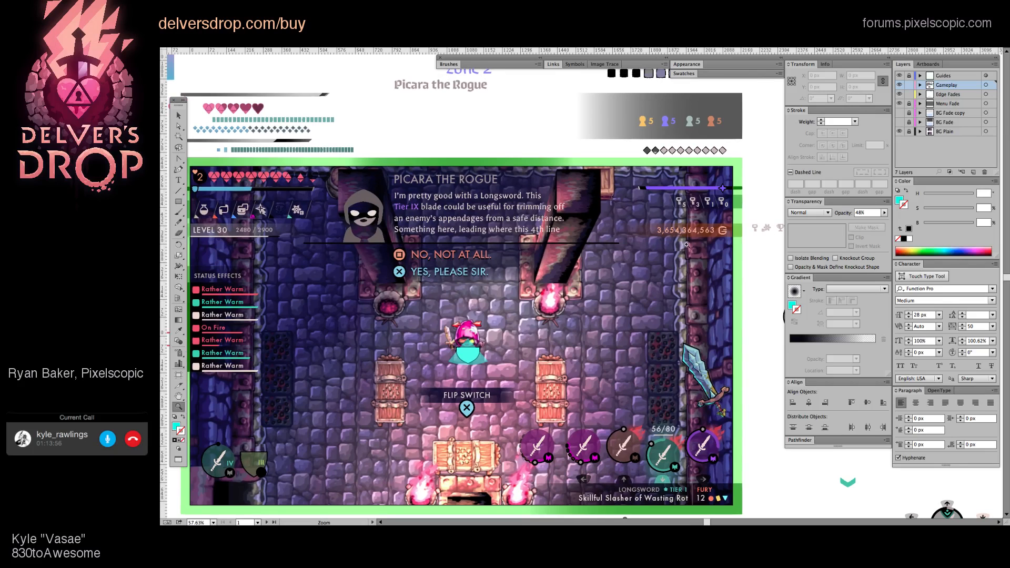
Step: Examine the purple meter and the row of diamonds above the artboard by selecting each in turn
{"action": "left_click_drag", "start_coordinate": [710, 177], "coordinate": [679, 213]}
{"action": "key", "text": "v"}
{"action": "left_click", "coordinate": [641, 243]}
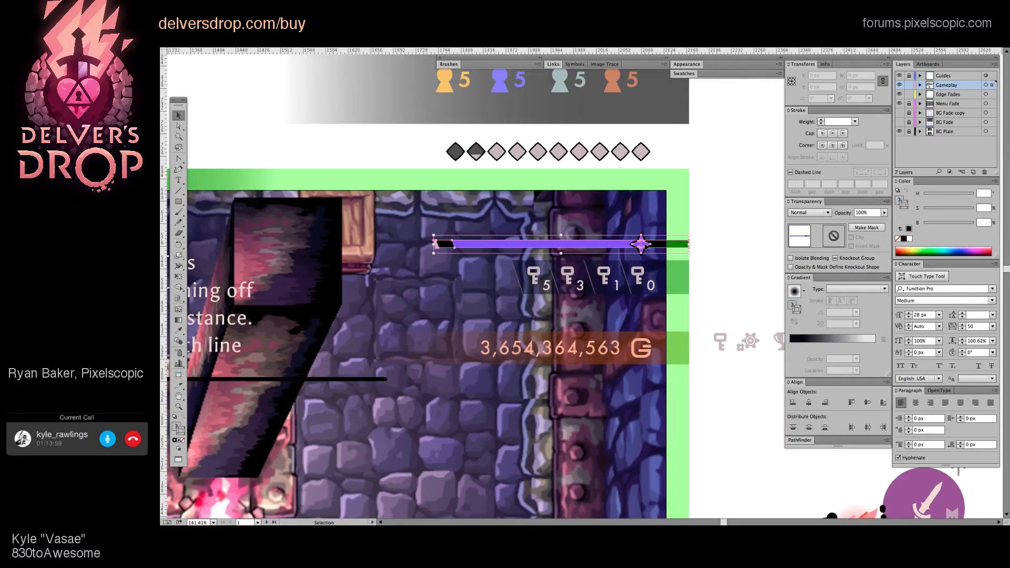
{"action": "left_click", "coordinate": [727, 240]}
{"action": "scroll", "coordinate": [649, 186], "scroll_direction": "left", "scroll_amount": 1}
{"action": "scroll", "coordinate": [649, 187], "scroll_direction": "up", "scroll_amount": 1}
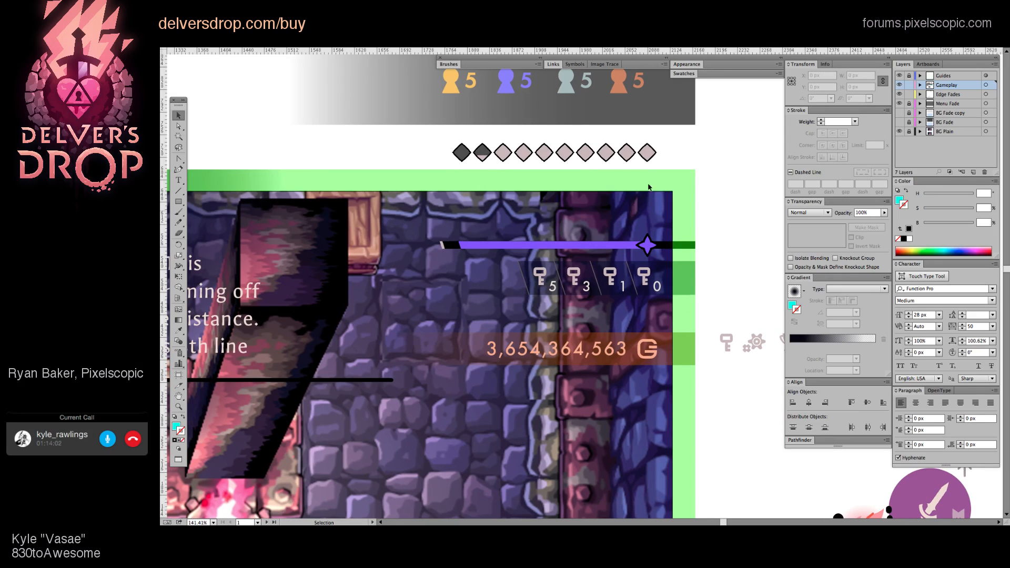
{"action": "left_click", "coordinate": [651, 157]}
{"action": "left_click", "coordinate": [731, 171]}
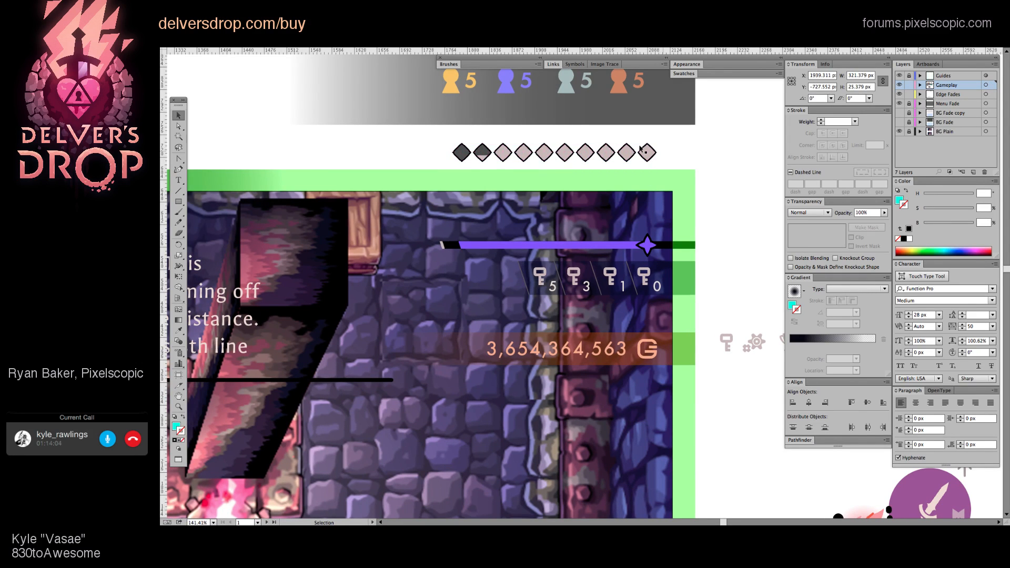
{"action": "left_click", "coordinate": [648, 156]}
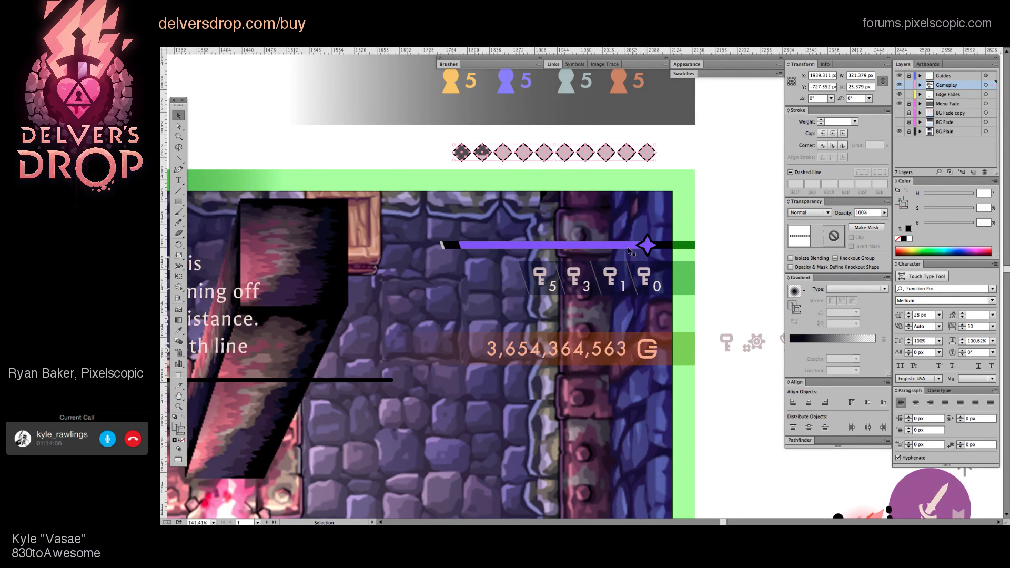
{"action": "key", "text": "a"}
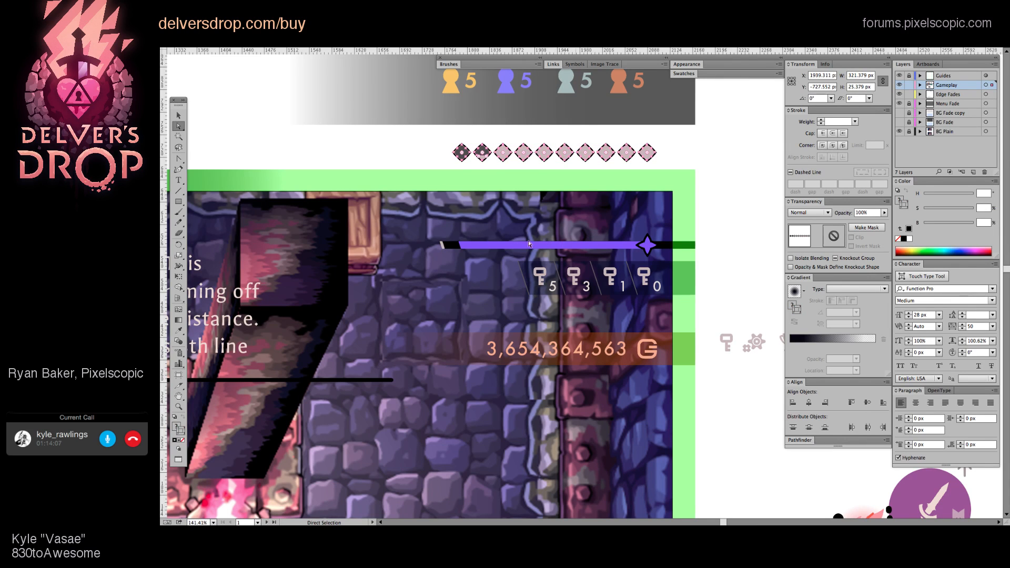
{"action": "key", "text": "v"}
{"action": "left_click", "coordinate": [607, 192]}
{"action": "left_click_drag", "start_coordinate": [524, 211], "coordinate": [598, 193]}
{"action": "scroll", "coordinate": [598, 192], "scroll_direction": "down", "scroll_amount": 4}
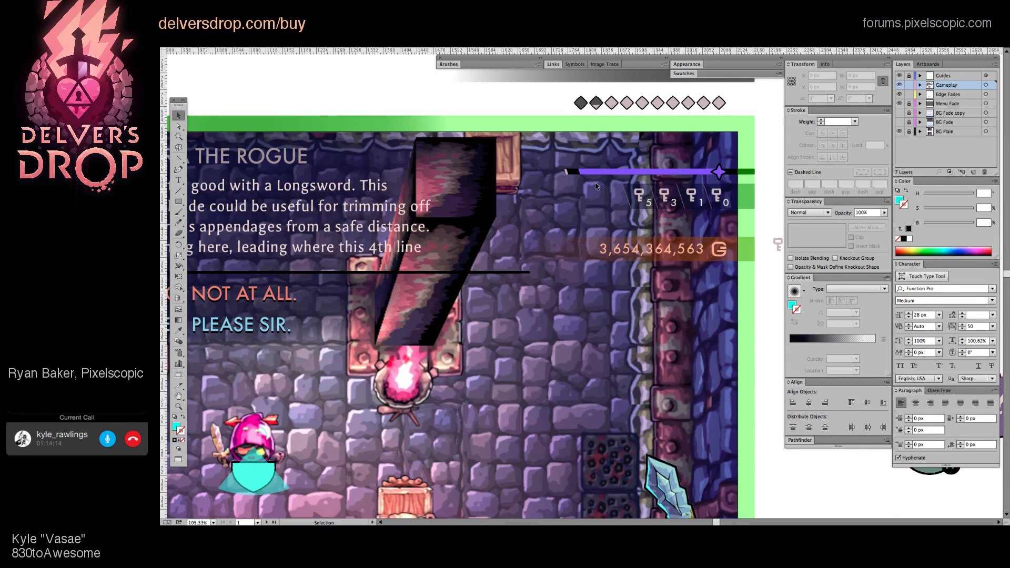
Step: Move the row of diamonds from above the artboard into the HUD, just above the purple meter
{"action": "left_click_drag", "start_coordinate": [596, 186], "coordinate": [504, 232]}
{"action": "key", "text": "z"}
{"action": "left_click_drag", "start_coordinate": [576, 158], "coordinate": [565, 216]}
{"action": "key", "text": "v"}
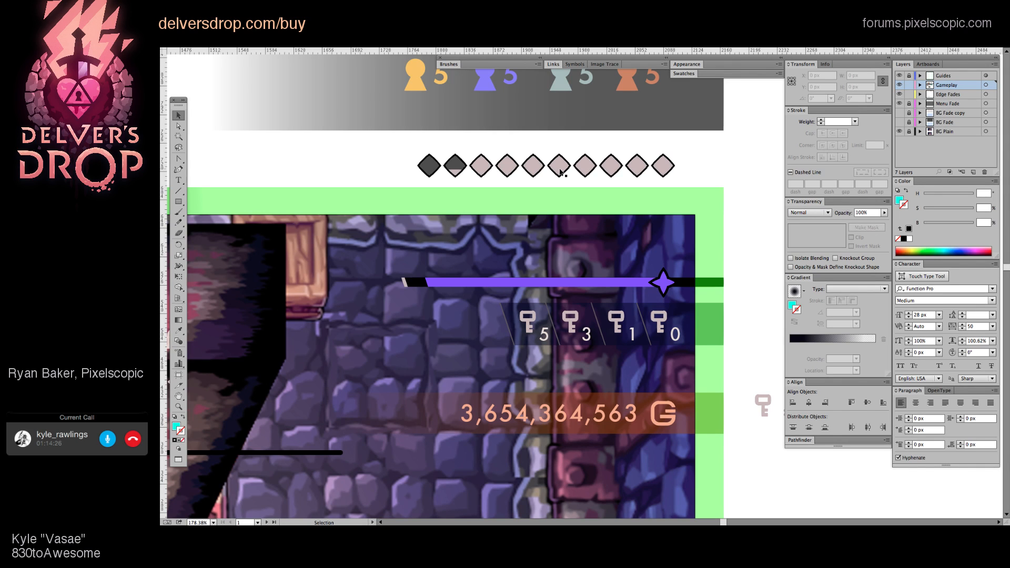
{"action": "left_click", "coordinate": [593, 284]}
{"action": "left_click_drag", "start_coordinate": [591, 168], "coordinate": [587, 248]}
{"action": "left_click", "coordinate": [622, 176]}
{"action": "scroll", "coordinate": [623, 177], "scroll_direction": "down", "scroll_amount": 5}
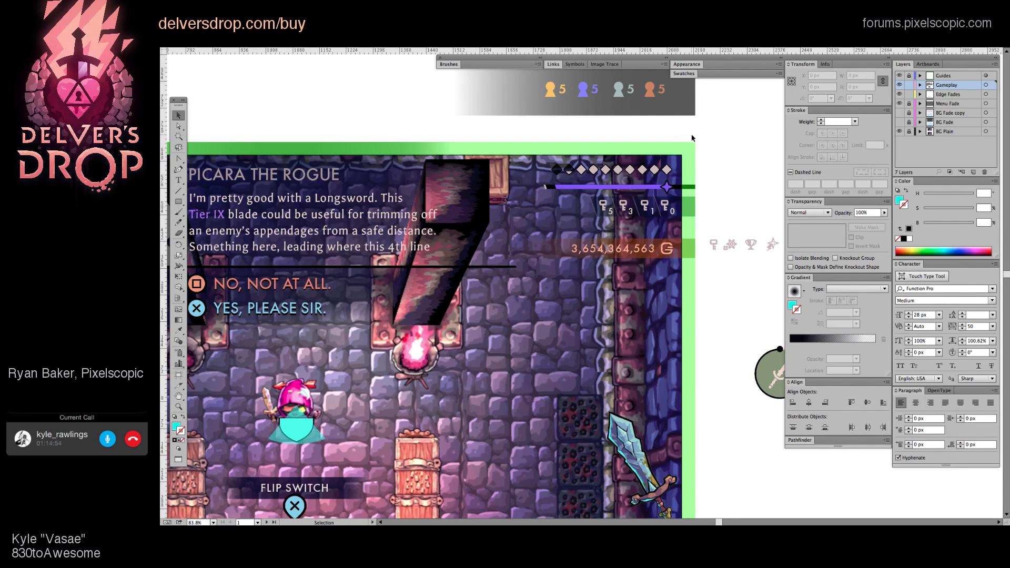
Step: Examine the diamond row above the purple meter up close, checking the last diamond's shape and outline
{"action": "key", "text": "z"}
{"action": "left_click", "coordinate": [700, 168]}
{"action": "scroll", "coordinate": [605, 158], "scroll_direction": "up", "scroll_amount": 2}
{"action": "left_click_drag", "start_coordinate": [580, 180], "coordinate": [530, 204]}
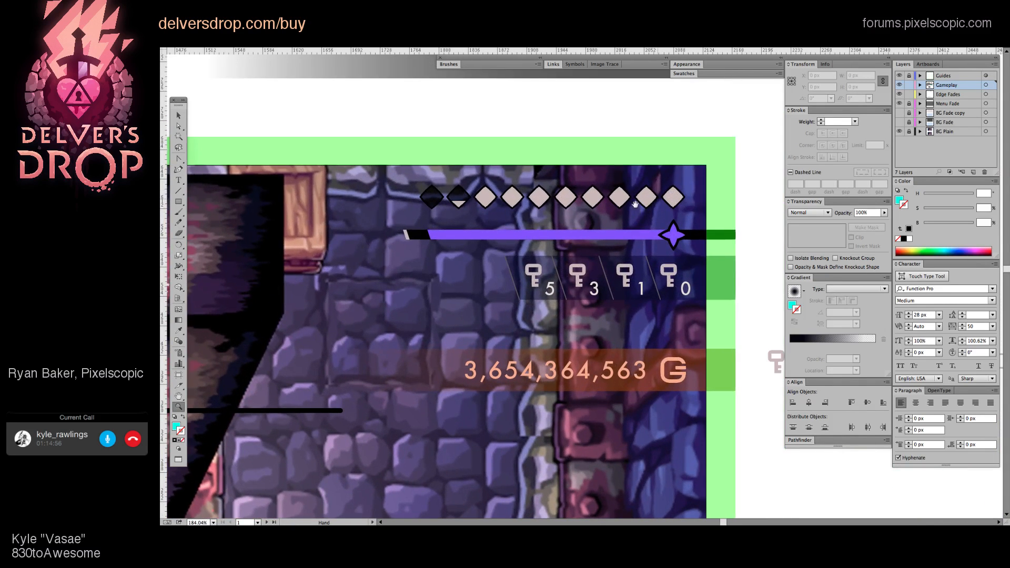
{"action": "scroll", "coordinate": [559, 217], "scroll_direction": "up", "scroll_amount": 3}
{"action": "left_click_drag", "start_coordinate": [578, 234], "coordinate": [528, 258]}
{"action": "key", "text": "a"}
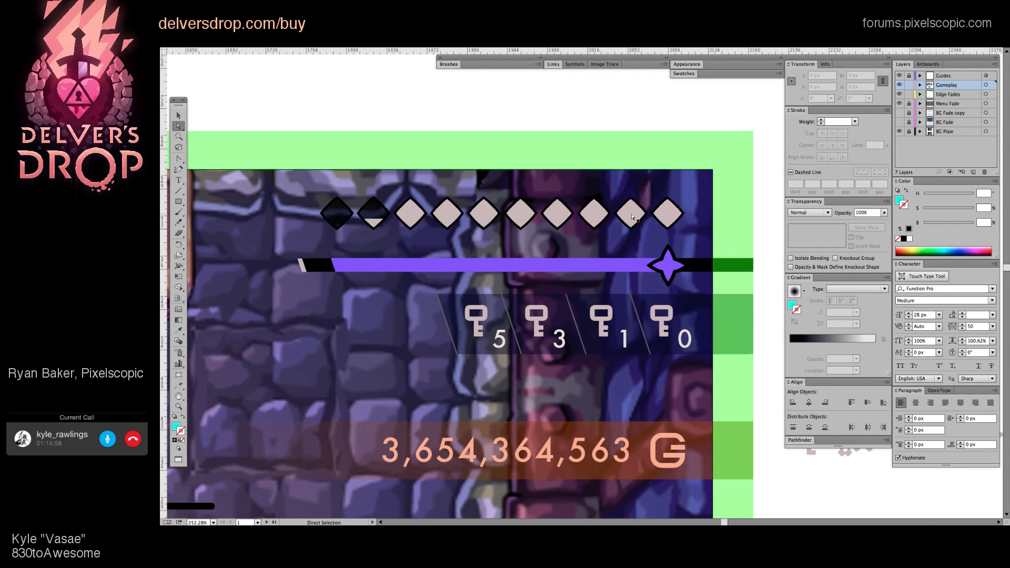
{"action": "key", "text": "v"}
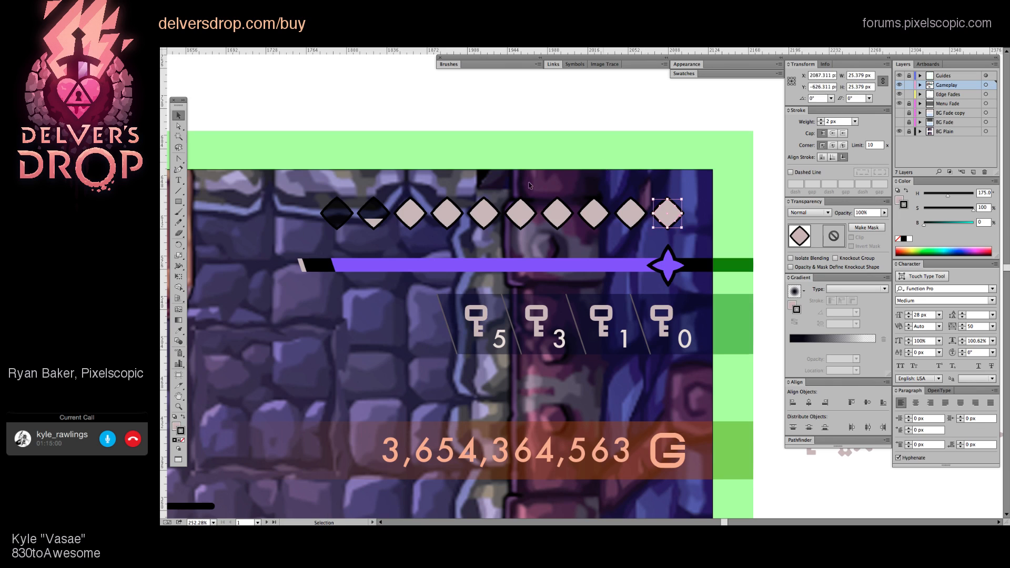
{"action": "left_click", "coordinate": [597, 192]}
{"action": "left_click_drag", "start_coordinate": [318, 181], "coordinate": [684, 247]}
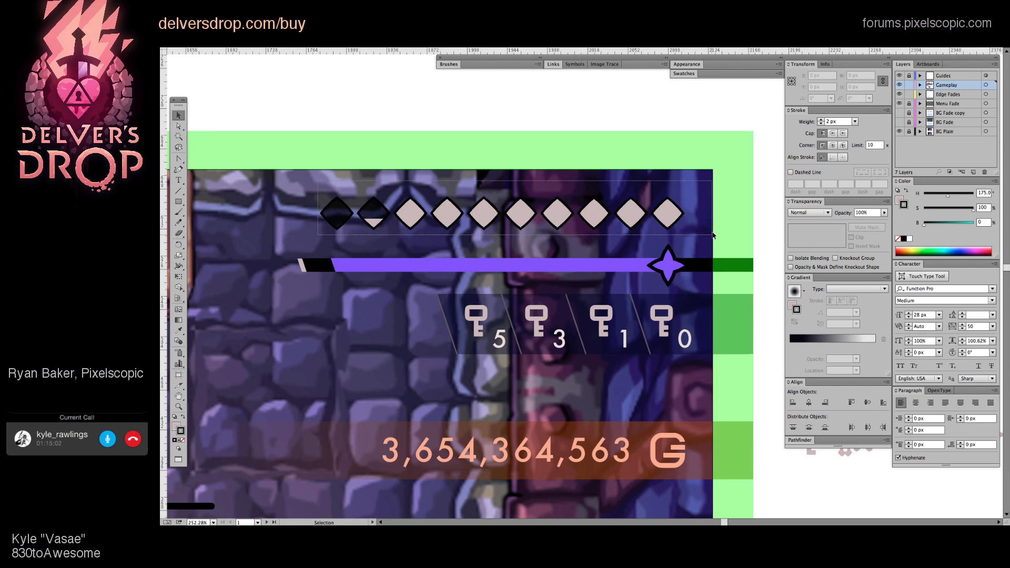
Step: Inspect the third diamond as a single shape and check how the whole row is grouped
{"action": "key", "text": "a"}
{"action": "left_click", "coordinate": [410, 216]}
{"action": "left_click", "coordinate": [411, 217]}
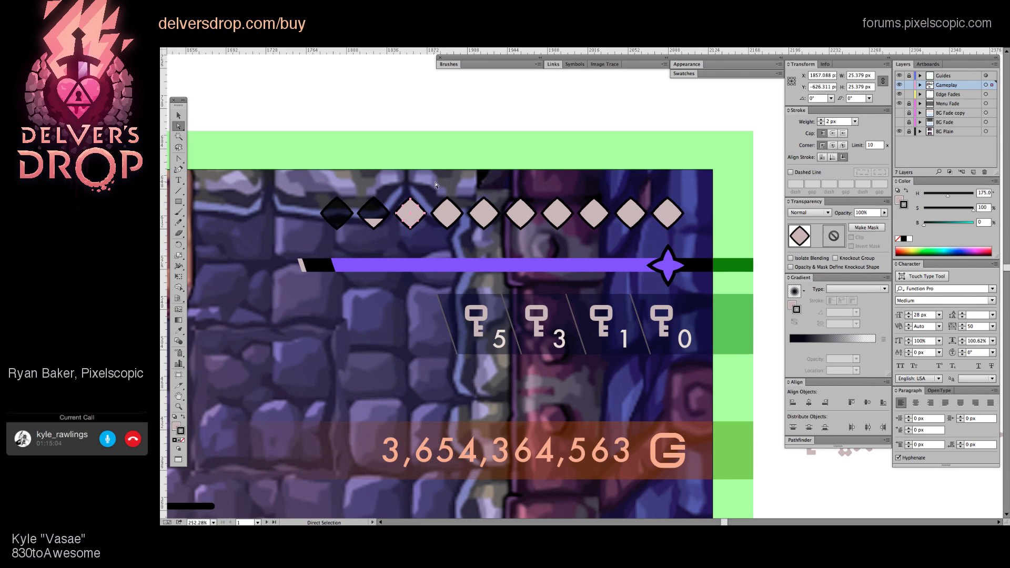
{"action": "left_click", "coordinate": [417, 217]}
{"action": "left_click", "coordinate": [414, 216]}
{"action": "key", "text": "v"}
{"action": "key", "text": "a"}
{"action": "key", "text": "i"}
{"action": "key", "text": "v"}
{"action": "left_click", "coordinate": [339, 214]}
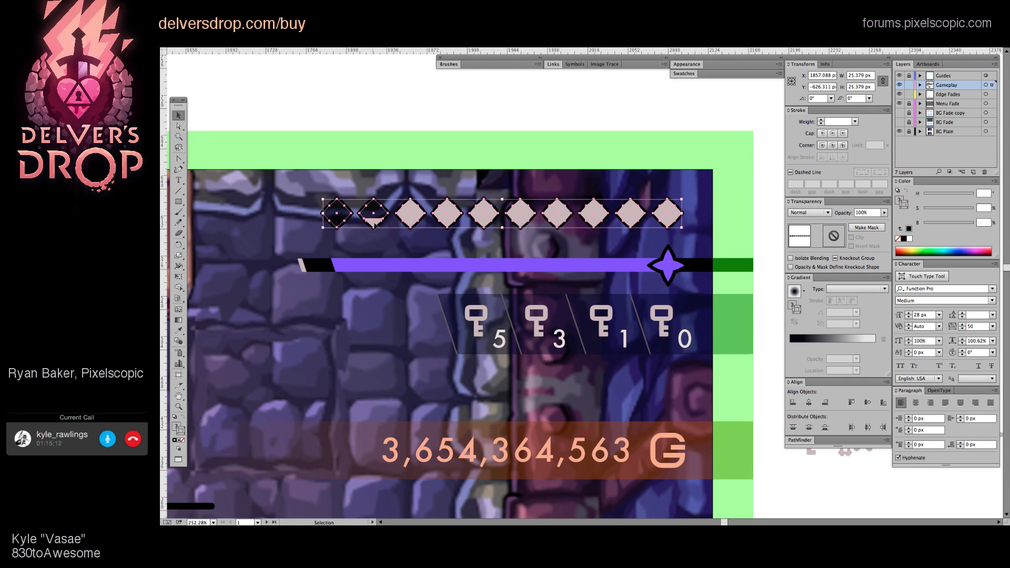
Step: Try moving the half fill from the second diamond onto the third diamond of the row
{"action": "key", "text": "a"}
{"action": "left_click", "coordinate": [377, 230]}
{"action": "left_click", "coordinate": [384, 224]}
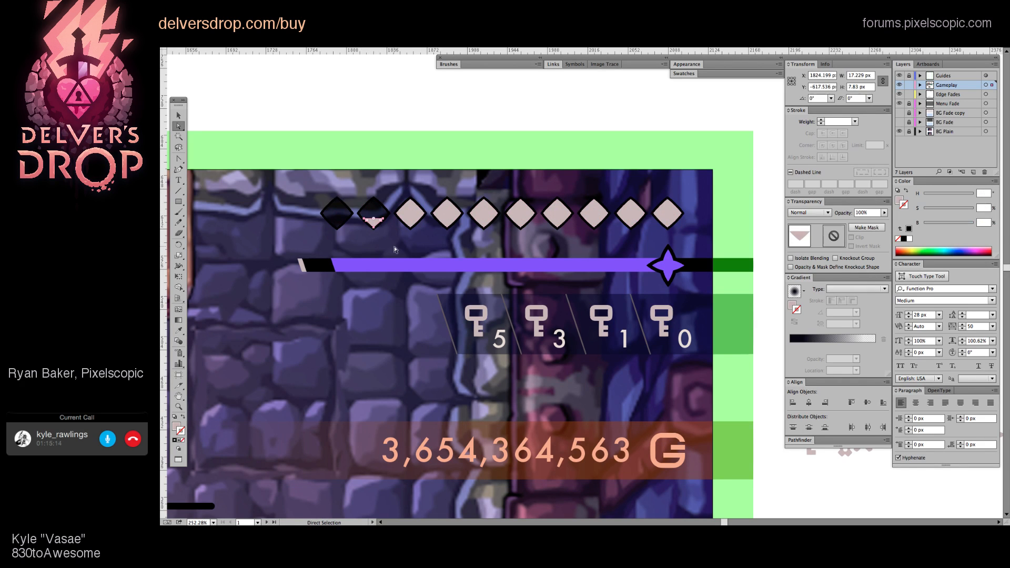
{"action": "left_click_drag", "start_coordinate": [392, 218], "coordinate": [413, 230]}
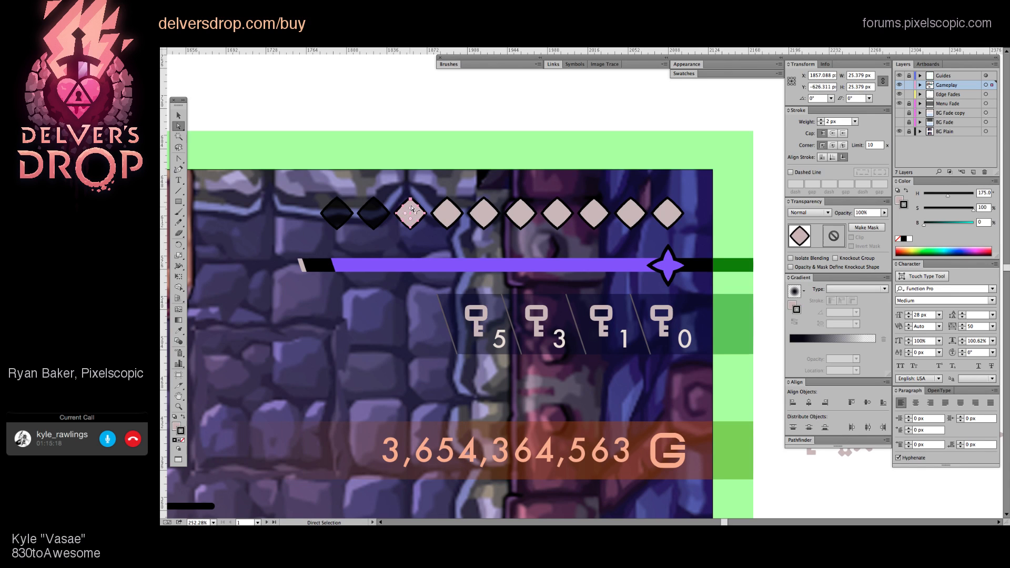
Step: Try giving the third diamond the empty diamond's black look at 70% opacity by sampling its neighbour
{"action": "key", "text": "Delete"}
{"action": "key", "text": "ctrl+z"}
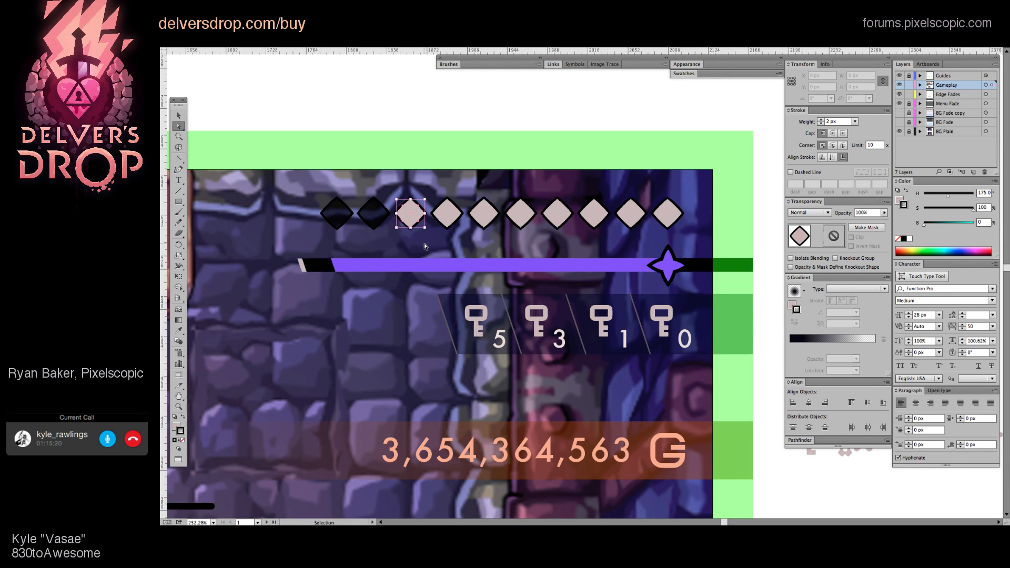
{"action": "key", "text": "i"}
{"action": "left_click", "coordinate": [387, 216]}
{"action": "key", "text": "v"}
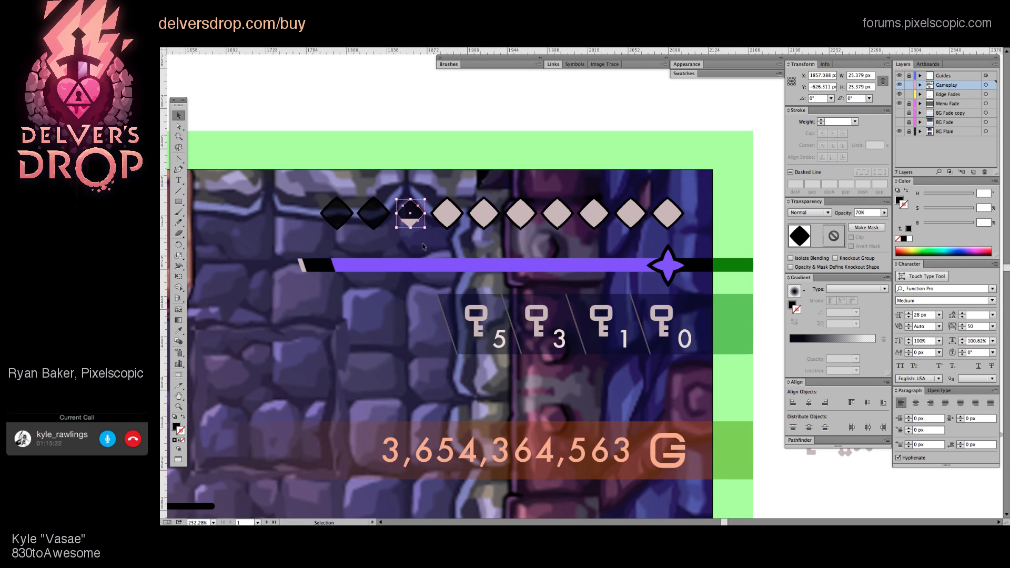
Step: Undo the changes to the second and third diamonds and clear the selection
{"action": "left_click", "coordinate": [433, 243]}
{"action": "key", "text": "super+z"}
{"action": "key", "text": "super+z"}
{"action": "key", "text": "super+z"}
{"action": "key", "text": "super+z"}
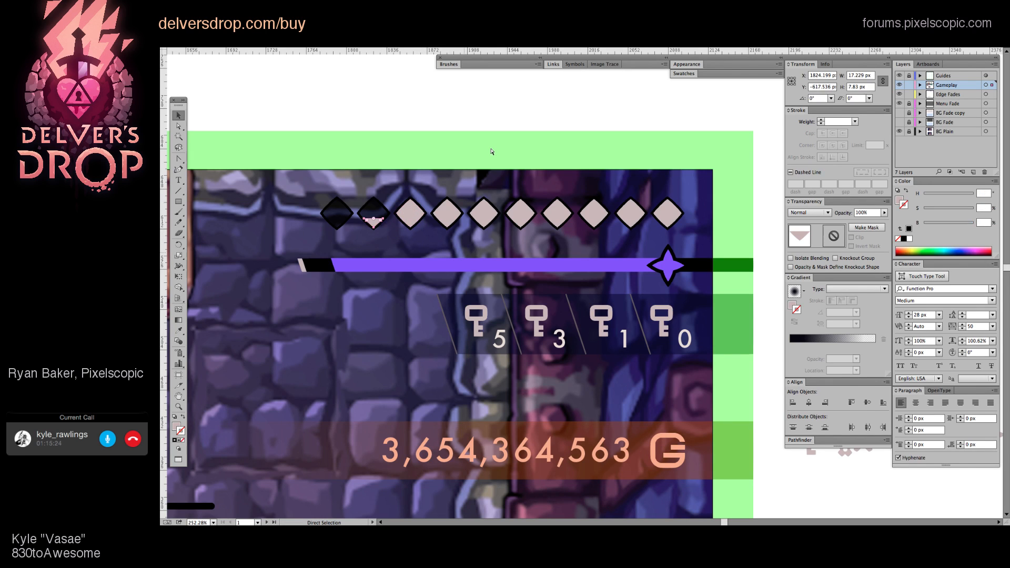
{"action": "left_click", "coordinate": [495, 119]}
Step: Compare the full diamond row's extent and spacing with the purple meter below it, leaving the row deselected
{"action": "key", "text": "space"}
{"action": "left_click_drag", "start_coordinate": [488, 188], "coordinate": [498, 210]}
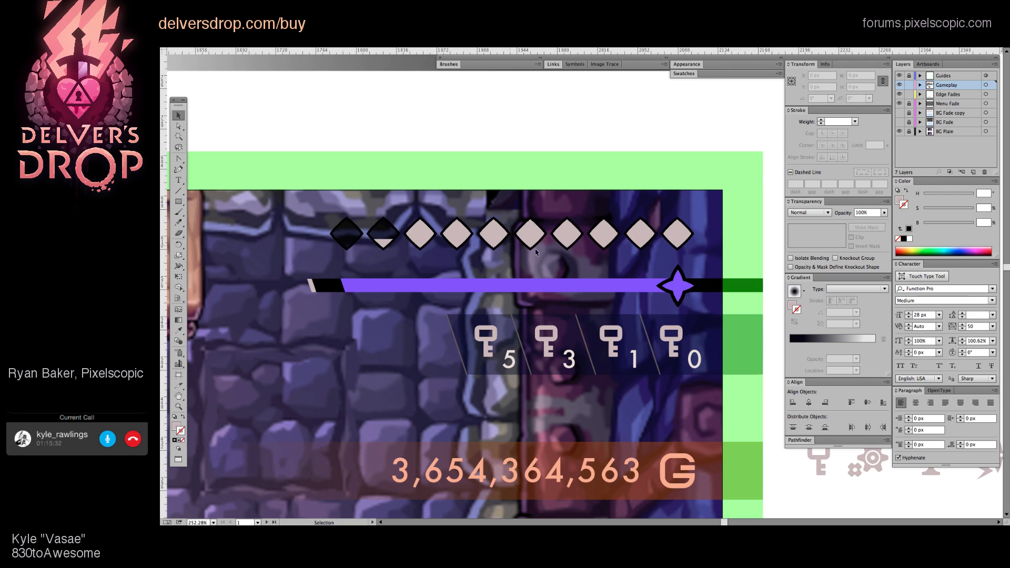
{"action": "left_click", "coordinate": [687, 235]}
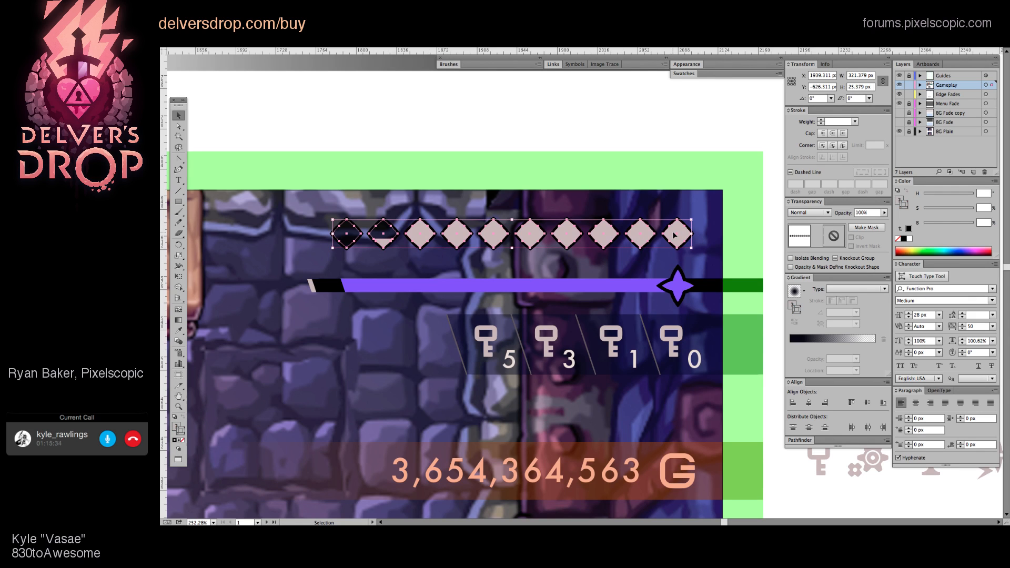
{"action": "left_click", "coordinate": [576, 194]}
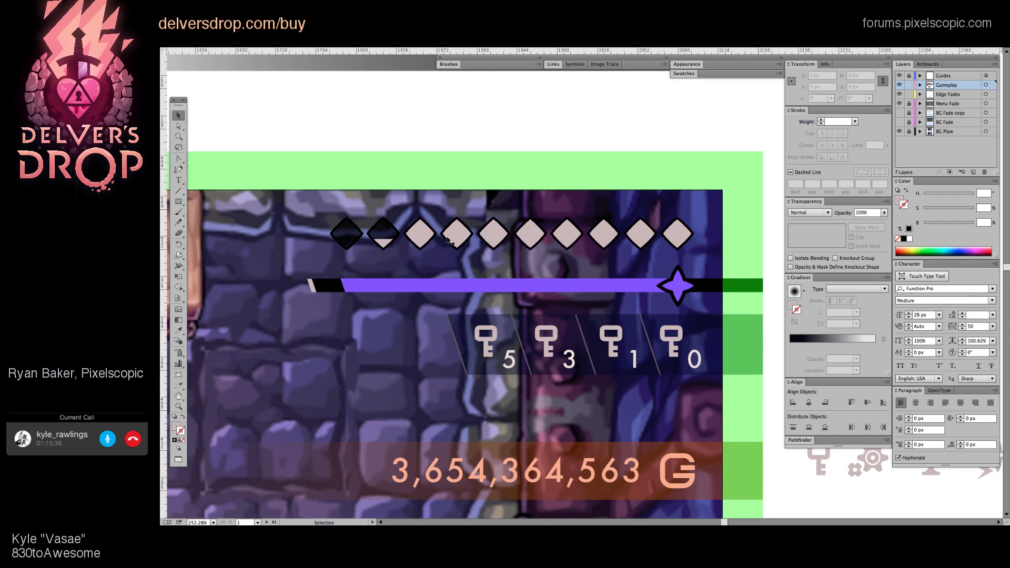
{"action": "left_click_drag", "start_coordinate": [700, 203], "coordinate": [402, 242]}
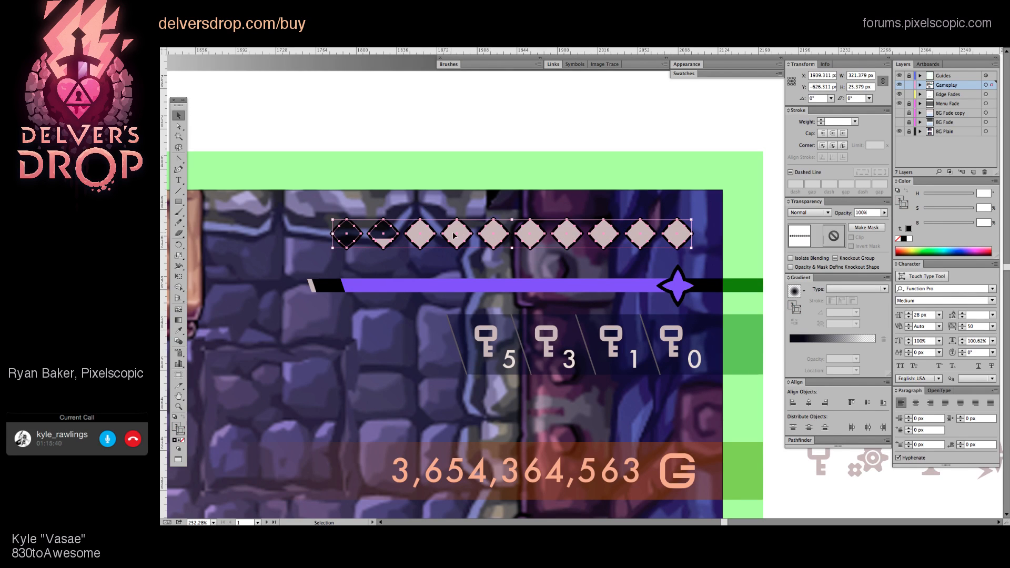
{"action": "left_click", "coordinate": [486, 210]}
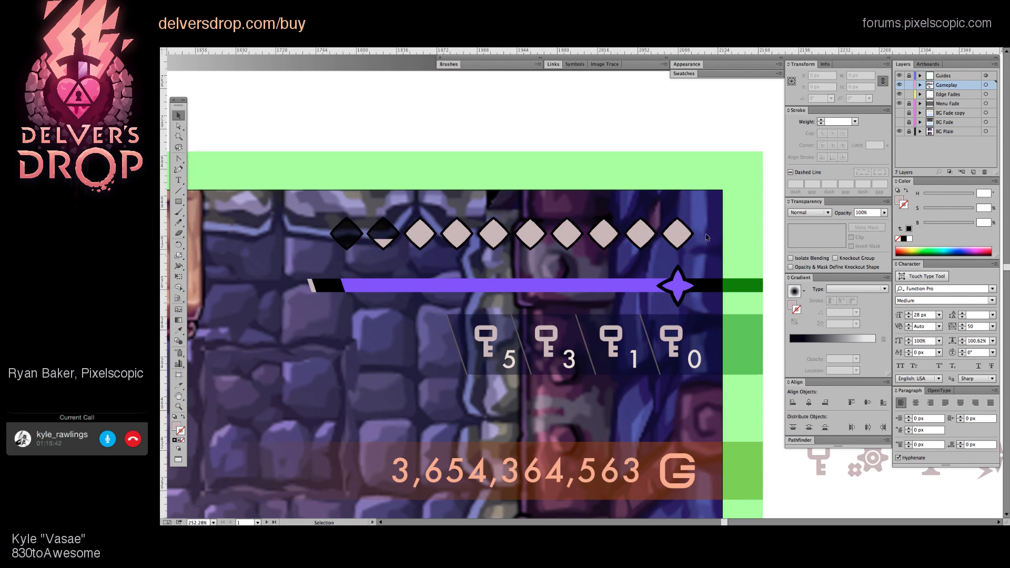
{"action": "left_click_drag", "start_coordinate": [697, 224], "coordinate": [716, 248]}
{"action": "scroll", "coordinate": [716, 247], "scroll_direction": "left", "scroll_amount": 2}
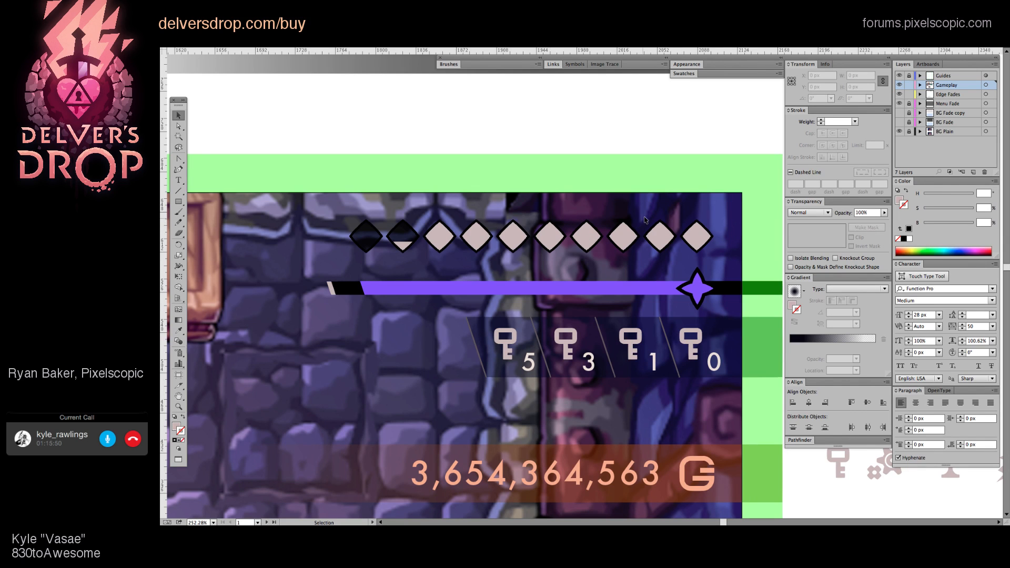
{"action": "key", "text": "z"}
{"action": "left_click", "coordinate": [570, 237], "text": "alt"}
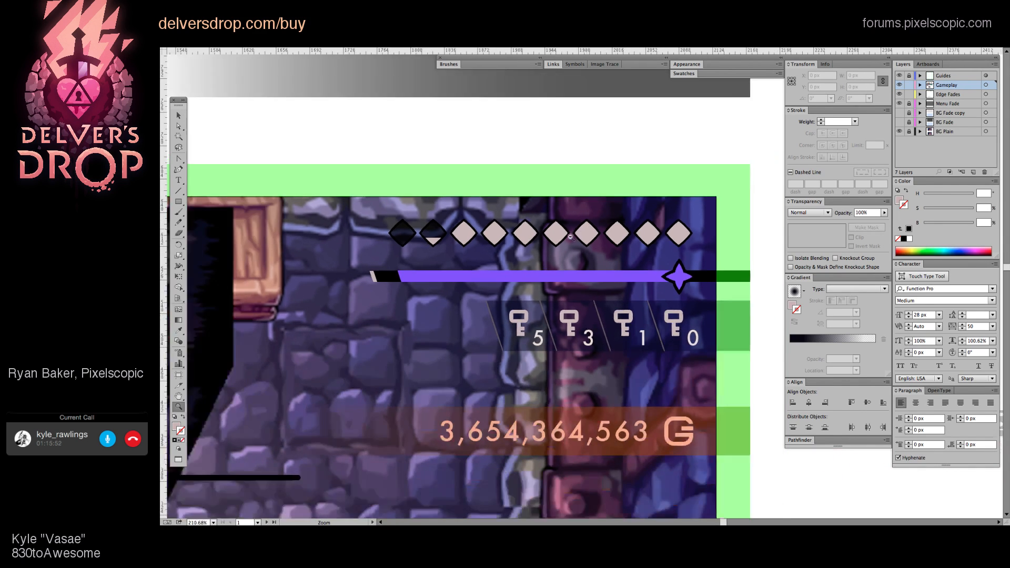
{"action": "left_click", "coordinate": [570, 236], "text": "alt"}
{"action": "left_click", "coordinate": [537, 227]}
{"action": "key", "text": "v"}
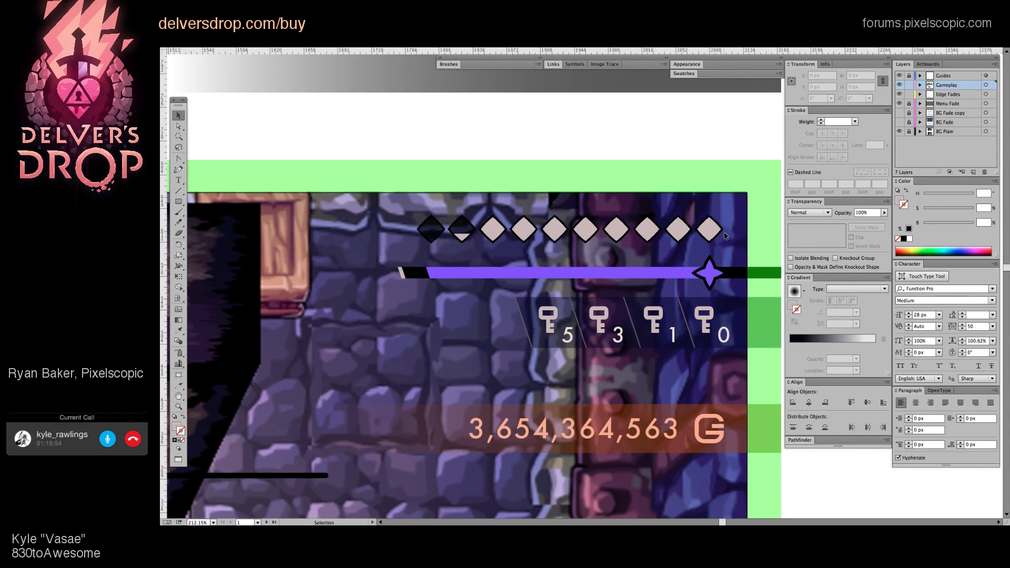
{"action": "left_click_drag", "start_coordinate": [697, 213], "coordinate": [504, 253]}
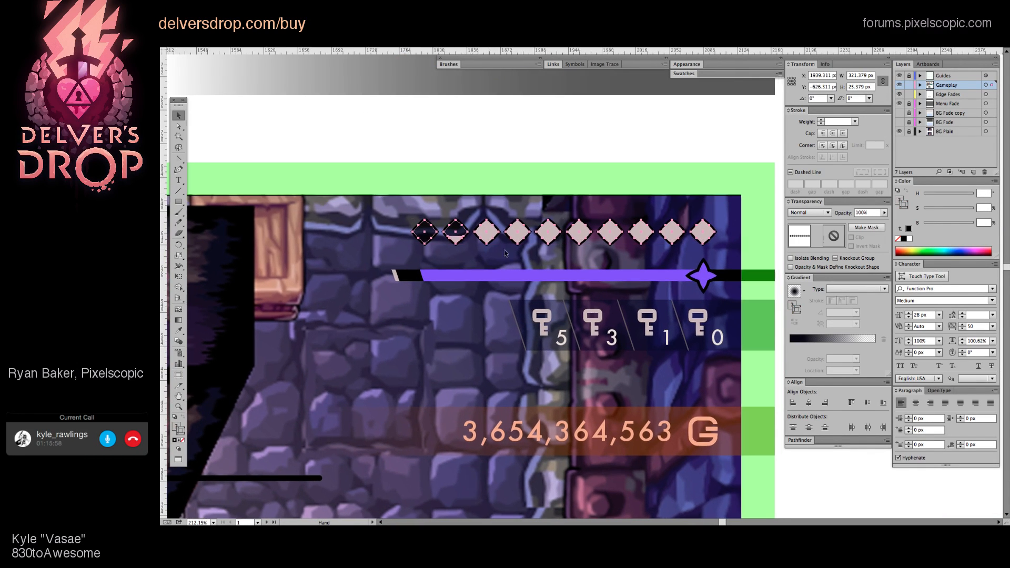
{"action": "key", "text": "ctrl+shift+a"}
Step: Review the diamond row, purple meter, key counters and gold total within the whole HUD and up close
{"action": "key", "text": "z"}
{"action": "left_click", "coordinate": [426, 252], "text": "alt"}
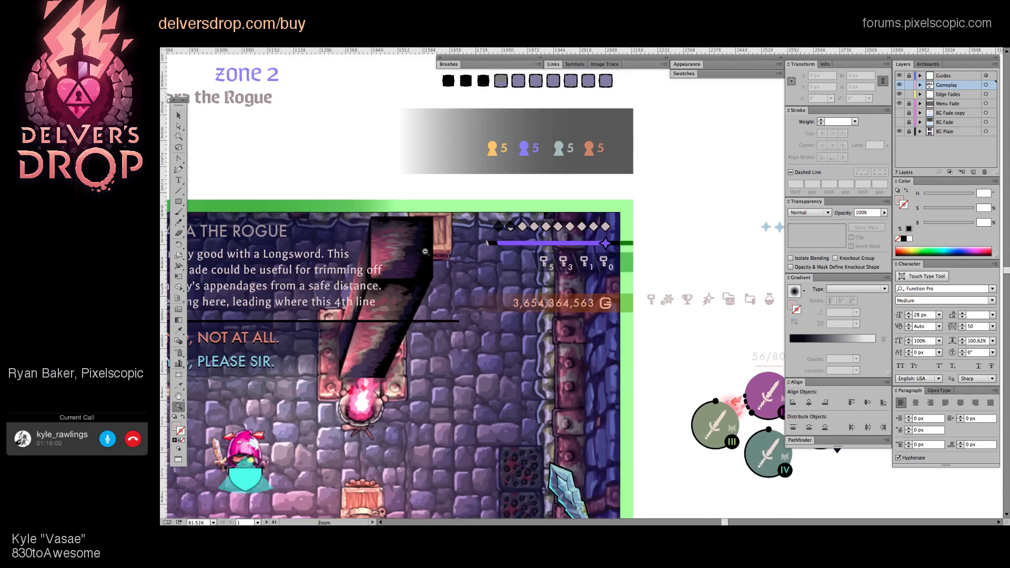
{"action": "scroll", "coordinate": [500, 249], "scroll_direction": "left", "scroll_amount": 3}
{"action": "scroll", "coordinate": [500, 250], "scroll_direction": "down", "scroll_amount": 1}
{"action": "key", "text": "v"}
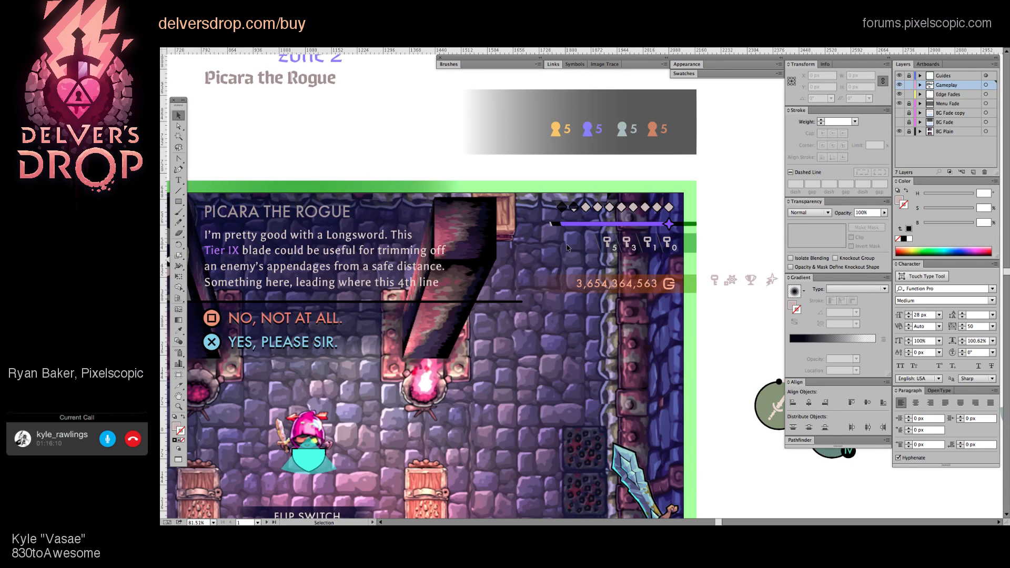
{"action": "left_click", "coordinate": [641, 208], "text": "ctrl"}
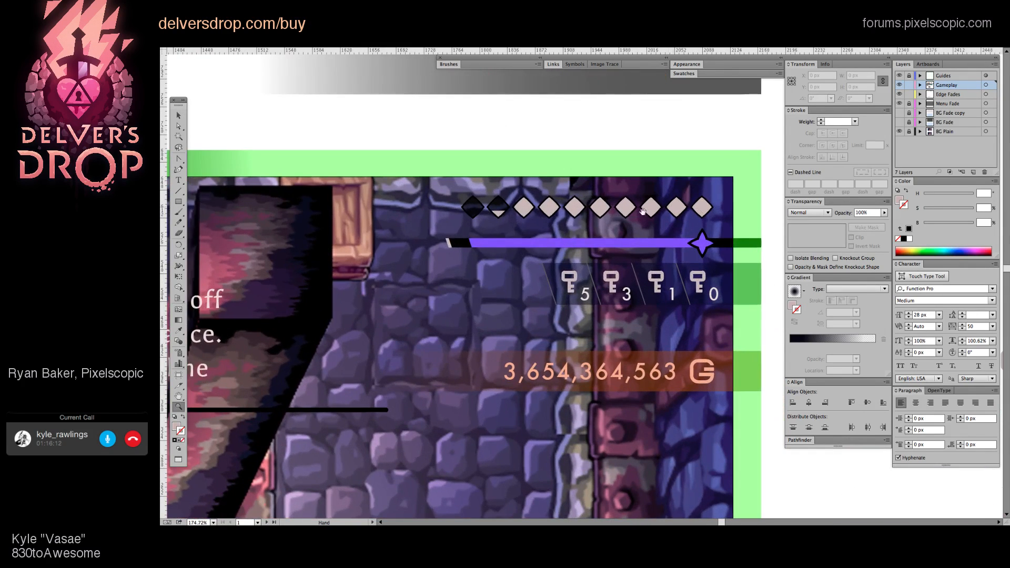
{"action": "left_click_drag", "start_coordinate": [643, 211], "coordinate": [613, 215]}
{"action": "key", "text": "v"}
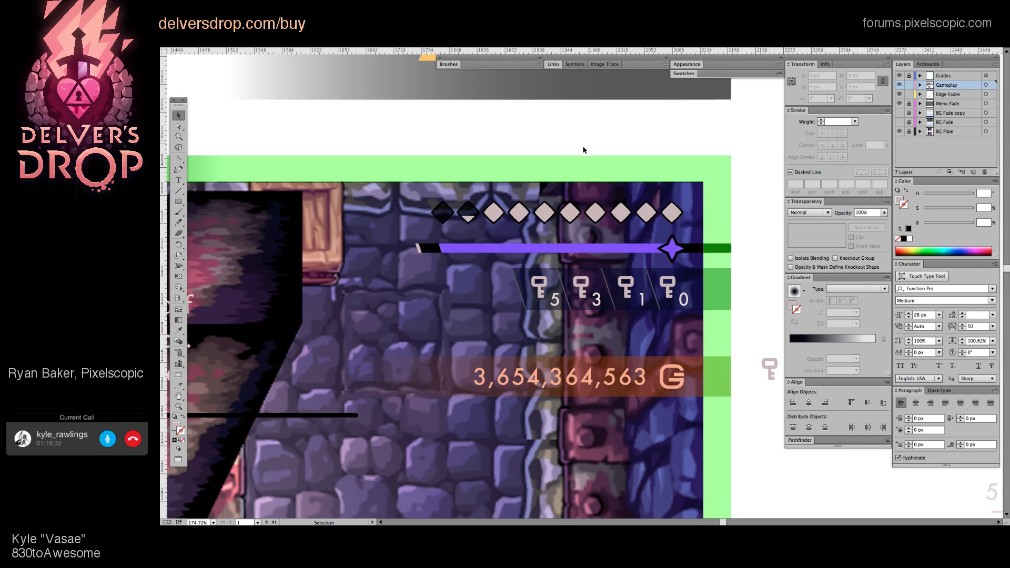
{"action": "key", "text": "z"}
{"action": "left_click", "coordinate": [569, 155], "text": "alt"}
{"action": "left_click", "coordinate": [604, 209]}
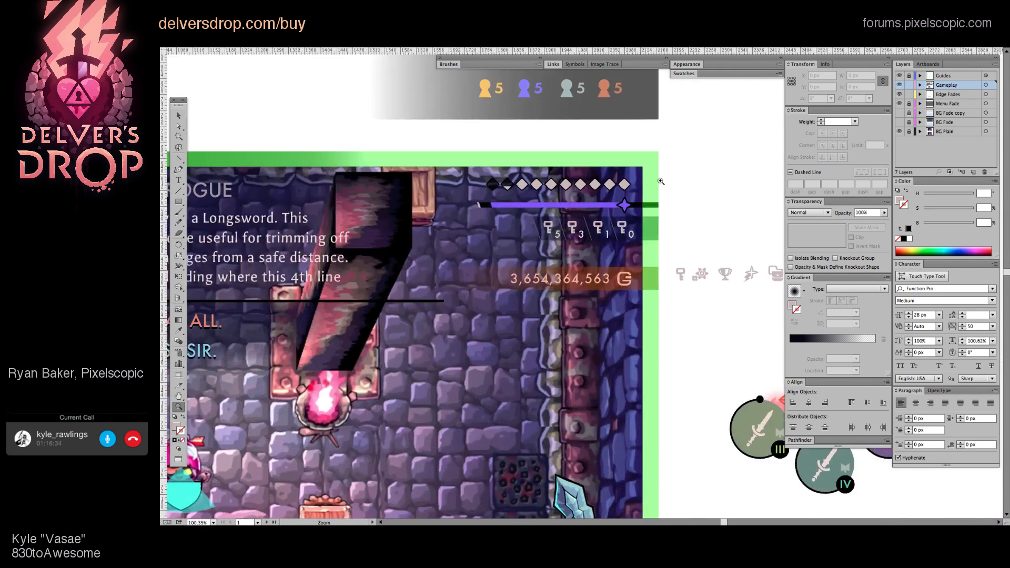
{"action": "left_click_drag", "start_coordinate": [601, 207], "coordinate": [601, 217]}
{"action": "key", "text": "v"}
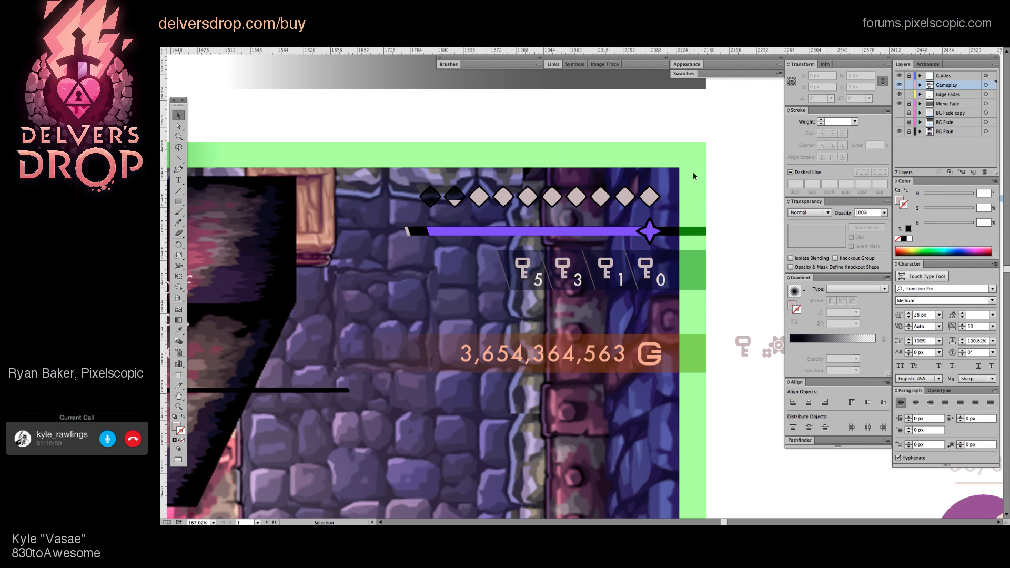
Step: Check the dimensions of the purple meter's fill bar and clear the selection
{"action": "key", "text": "z"}
{"action": "left_click", "coordinate": [541, 232]}
{"action": "key", "text": "a"}
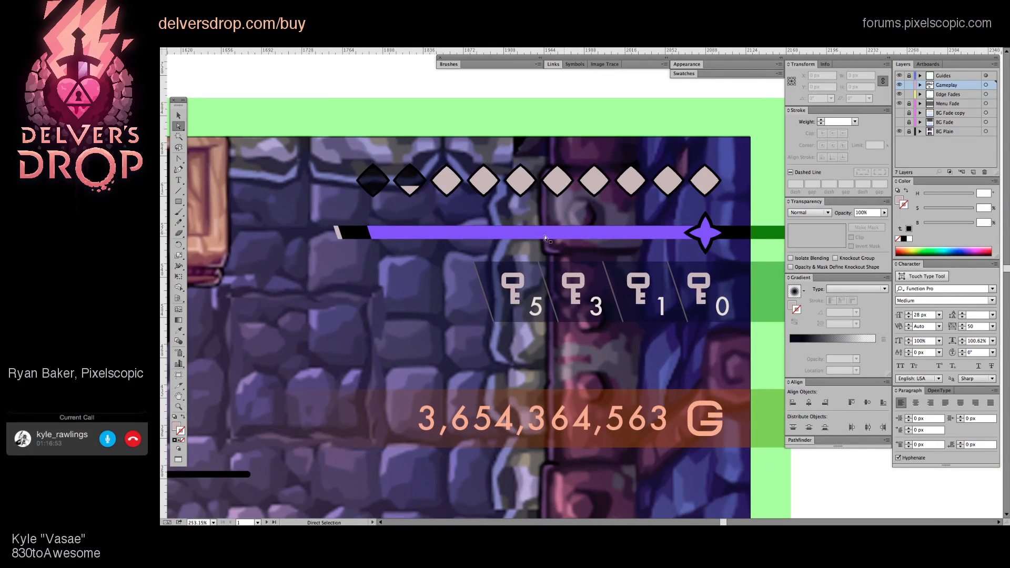
{"action": "left_click", "coordinate": [506, 237]}
{"action": "scroll", "coordinate": [369, 232], "scroll_direction": "right", "scroll_amount": 2}
{"action": "key", "text": "v"}
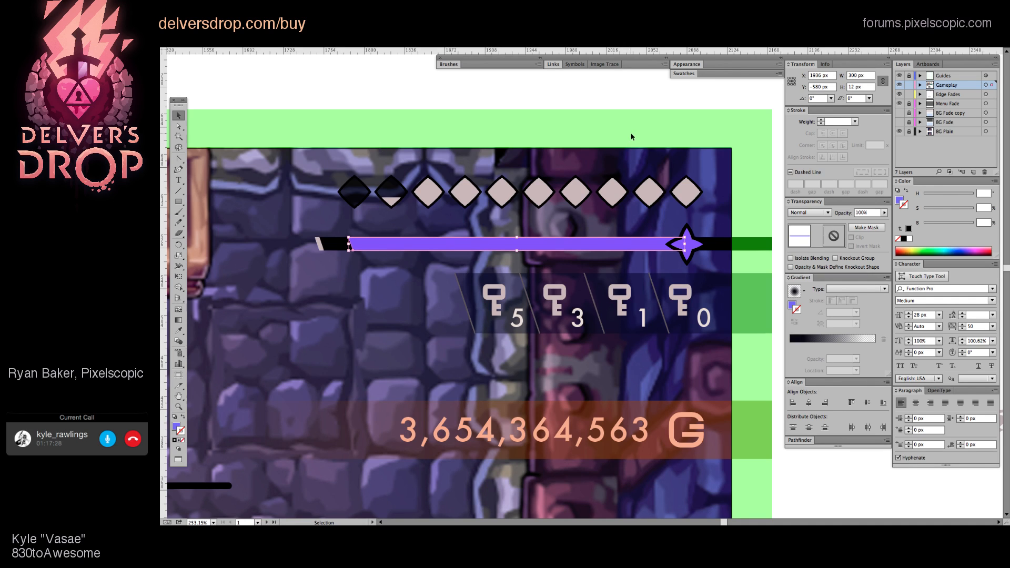
{"action": "left_click", "coordinate": [693, 178]}
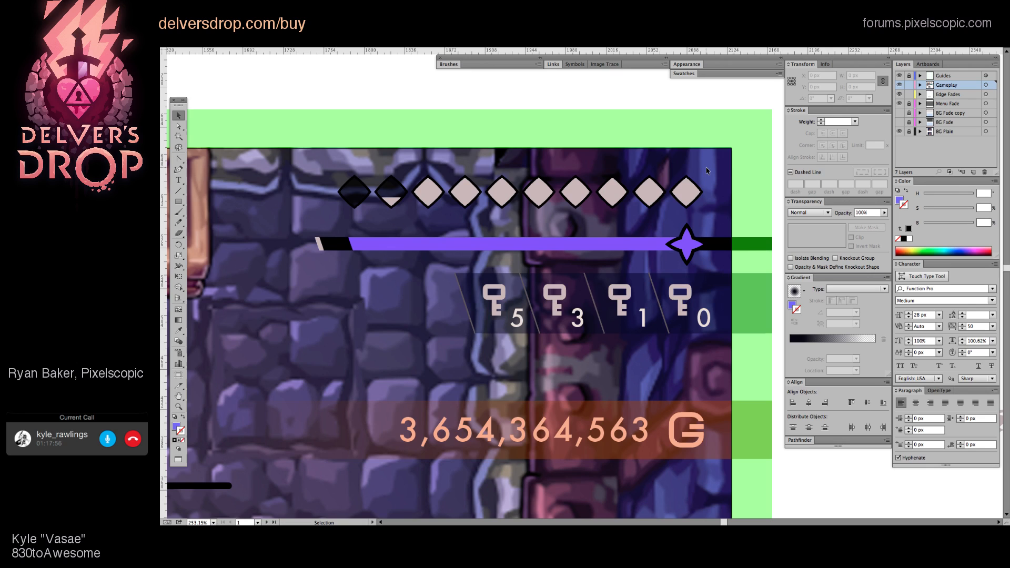
Step: Examine the diamond charge row and the purple bar at the HUD's upper right corner
{"action": "left_click", "coordinate": [628, 244]}
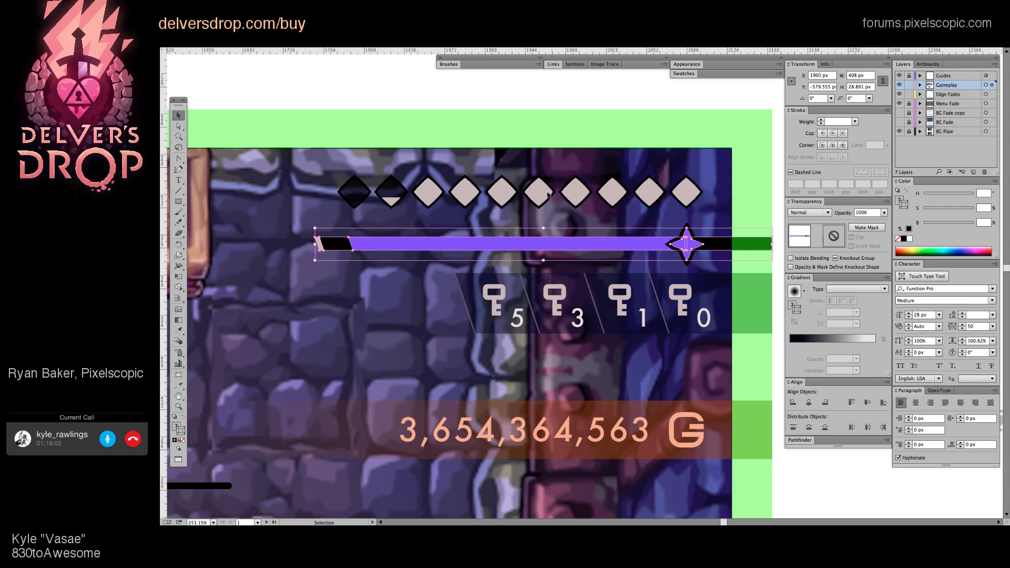
{"action": "left_click", "coordinate": [549, 151]}
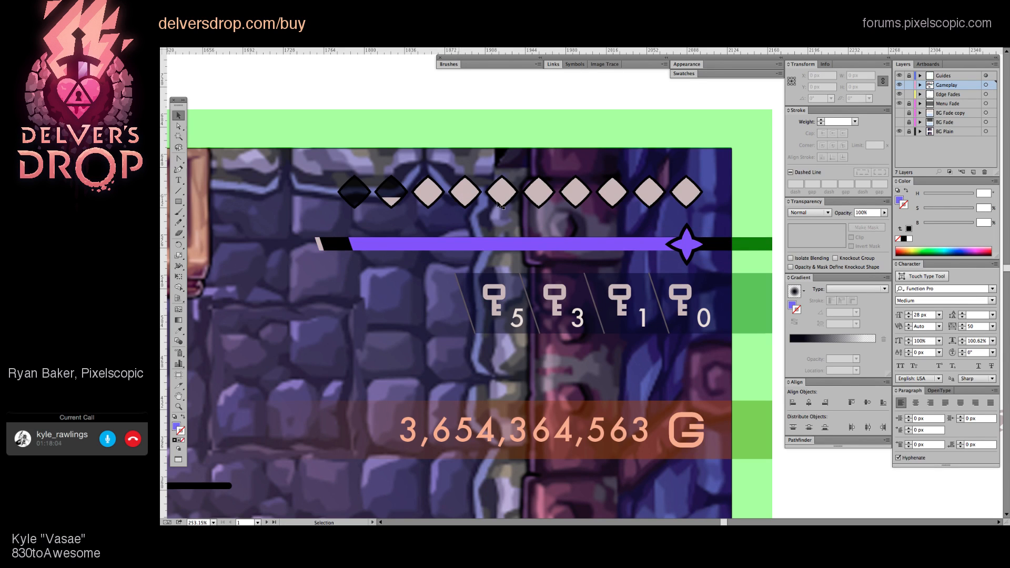
{"action": "scroll", "coordinate": [563, 205], "scroll_direction": "left", "scroll_amount": 2}
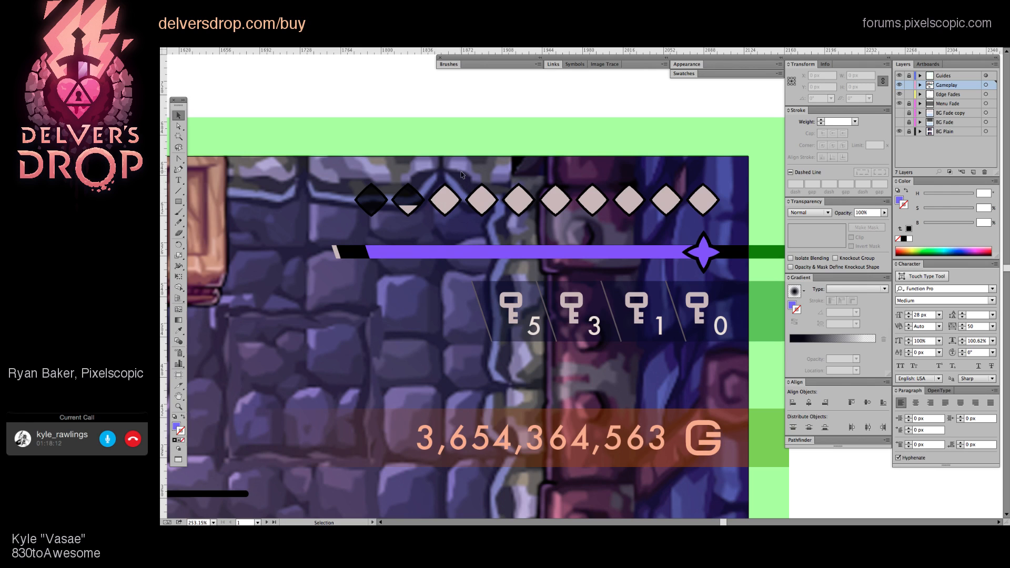
{"action": "left_click_drag", "start_coordinate": [445, 169], "coordinate": [722, 195]}
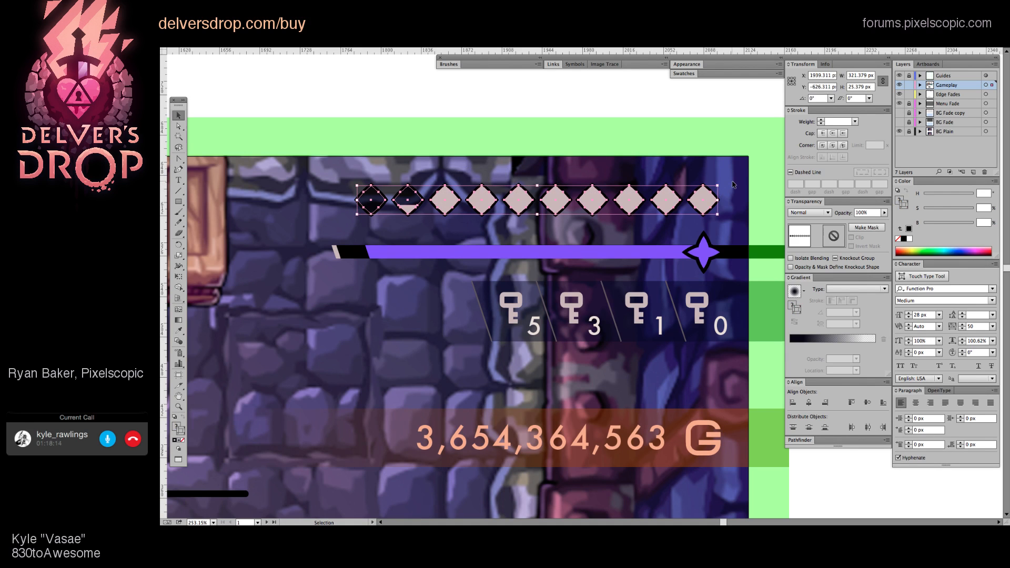
{"action": "left_click", "coordinate": [734, 185]}
{"action": "left_click_drag", "start_coordinate": [543, 176], "coordinate": [544, 188]}
{"action": "key", "text": "z"}
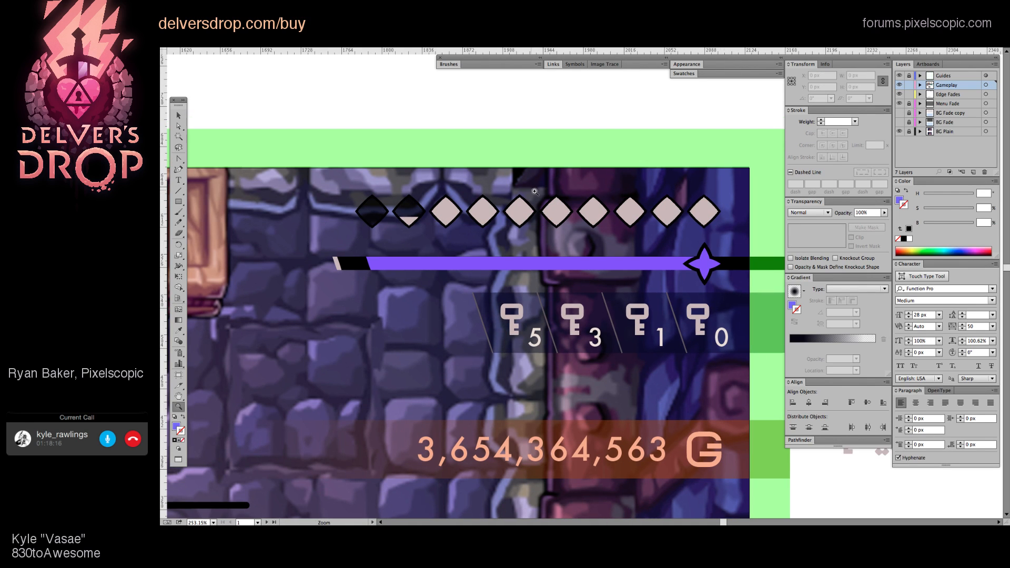
{"action": "left_click", "coordinate": [581, 199]}
{"action": "scroll", "coordinate": [547, 206], "scroll_direction": "down", "scroll_amount": 2}
{"action": "key", "text": "v"}
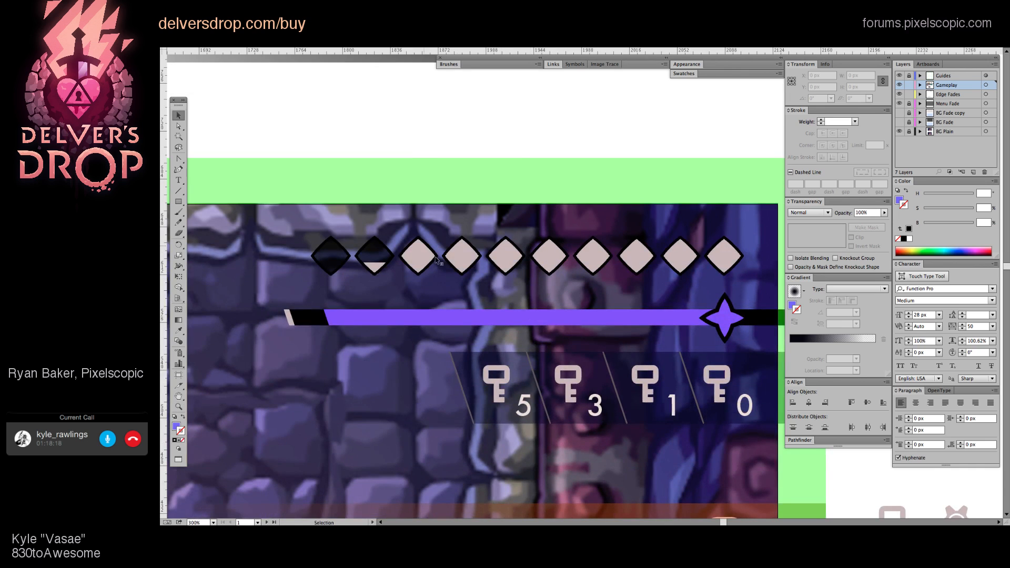
{"action": "scroll", "coordinate": [620, 204], "scroll_direction": "down", "scroll_amount": 2}
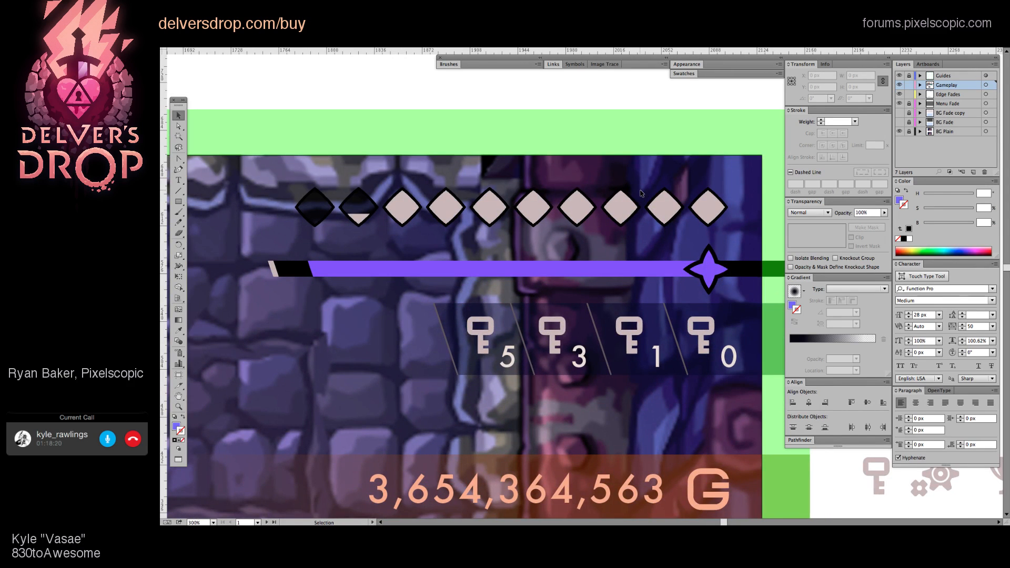
{"action": "scroll", "coordinate": [636, 190], "scroll_direction": "down", "scroll_amount": 2}
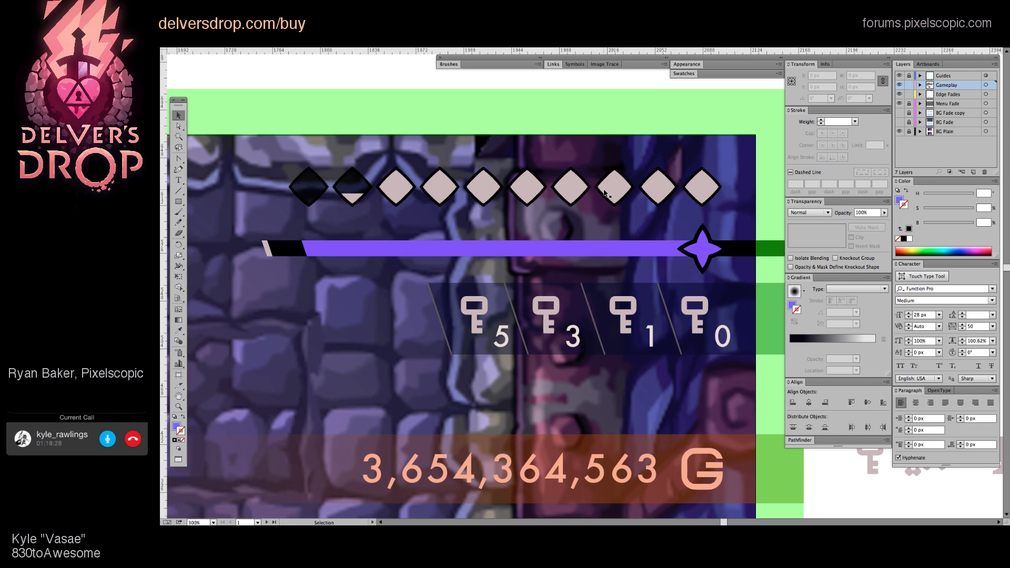
Step: Add a text label reading "SP Charges" above the row of diamonds
{"action": "key", "text": "t"}
{"action": "left_click", "coordinate": [430, 161]}
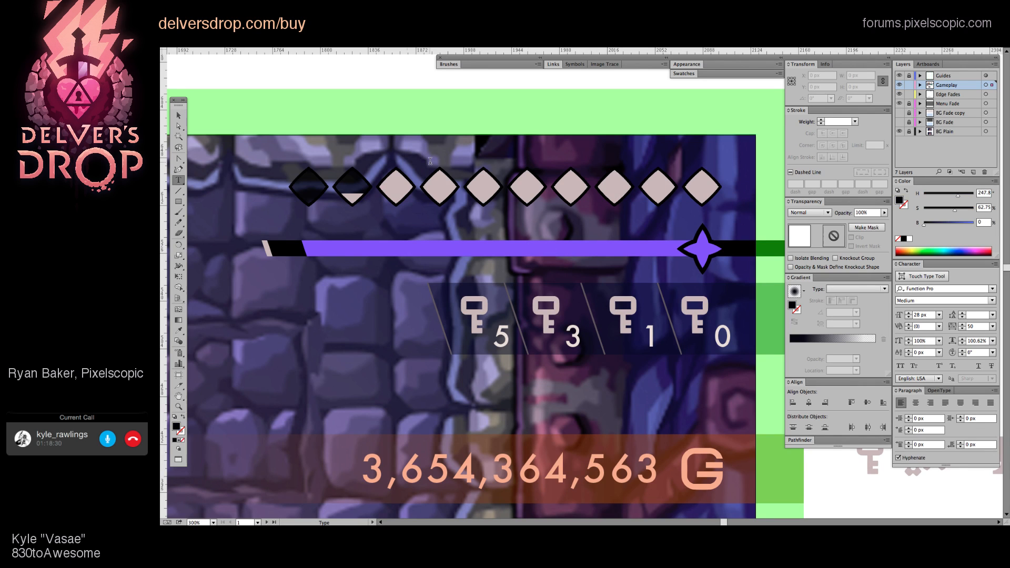
{"action": "type", "text": "SP Charg"}
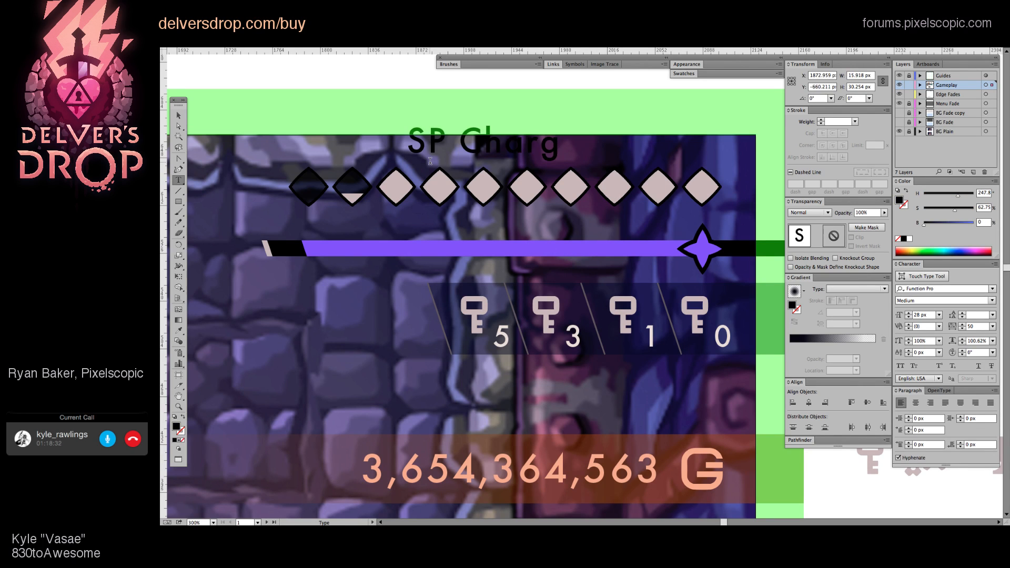
{"action": "type", "text": "es"}
{"action": "key", "text": "Escape"}
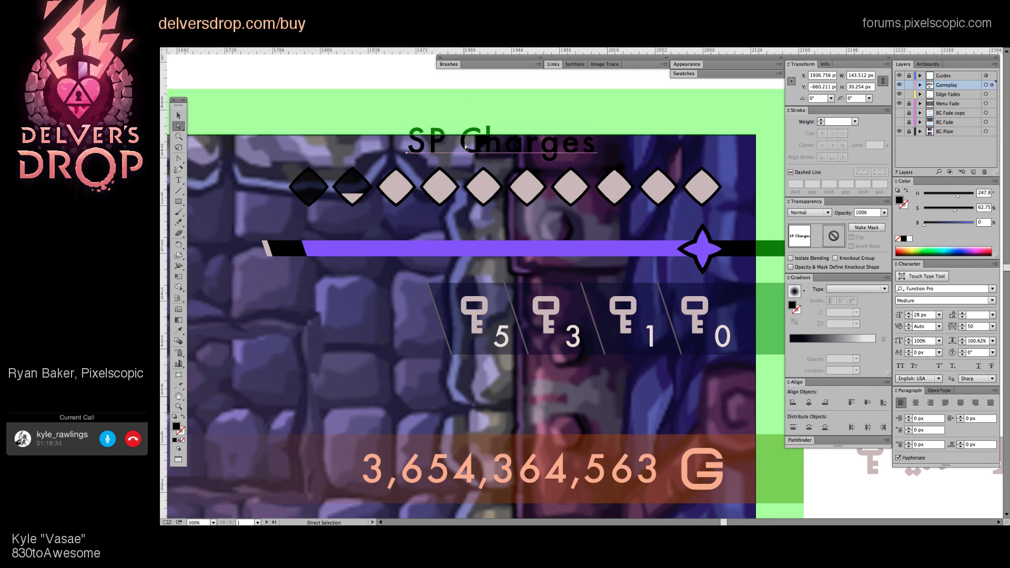
Step: Give the "SP Charges" label the pale fill colour of the diamonds, with no stroke
{"action": "key", "text": "i"}
{"action": "left_click", "coordinate": [408, 183]}
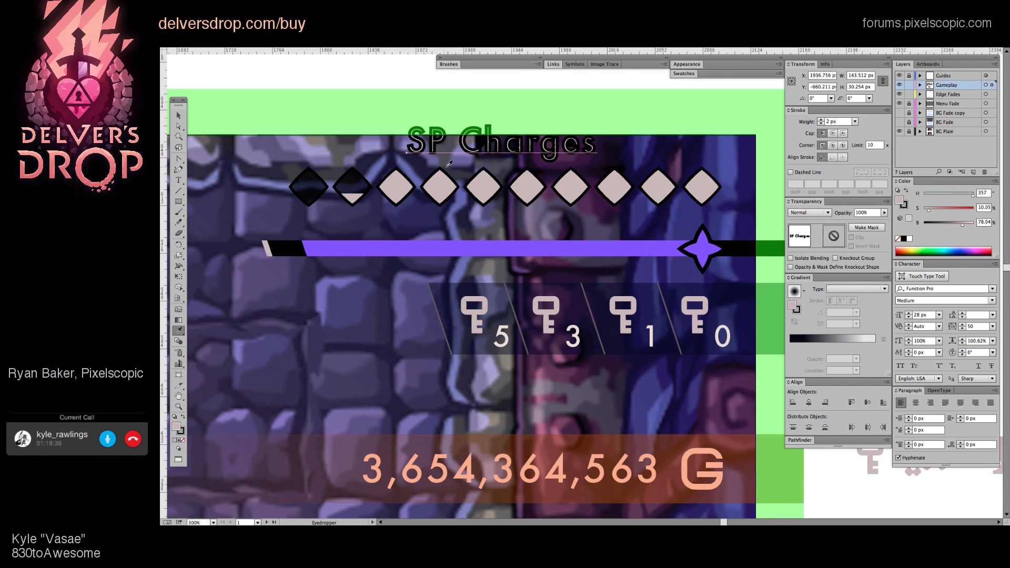
{"action": "key", "text": "v"}
{"action": "left_click", "coordinate": [902, 205]}
{"action": "left_click", "coordinate": [898, 238]}
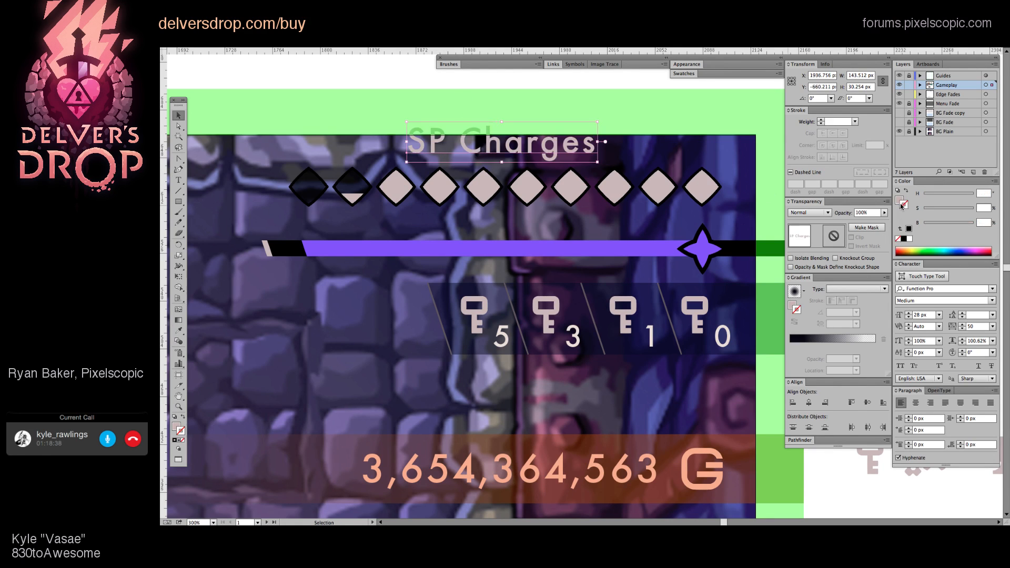
Step: Scale the "SP Charges" label down to about 18.5 px text and place it just above the right end of the diamond row
{"action": "key", "text": "a"}
{"action": "left_click_drag", "start_coordinate": [545, 146], "coordinate": [618, 158]}
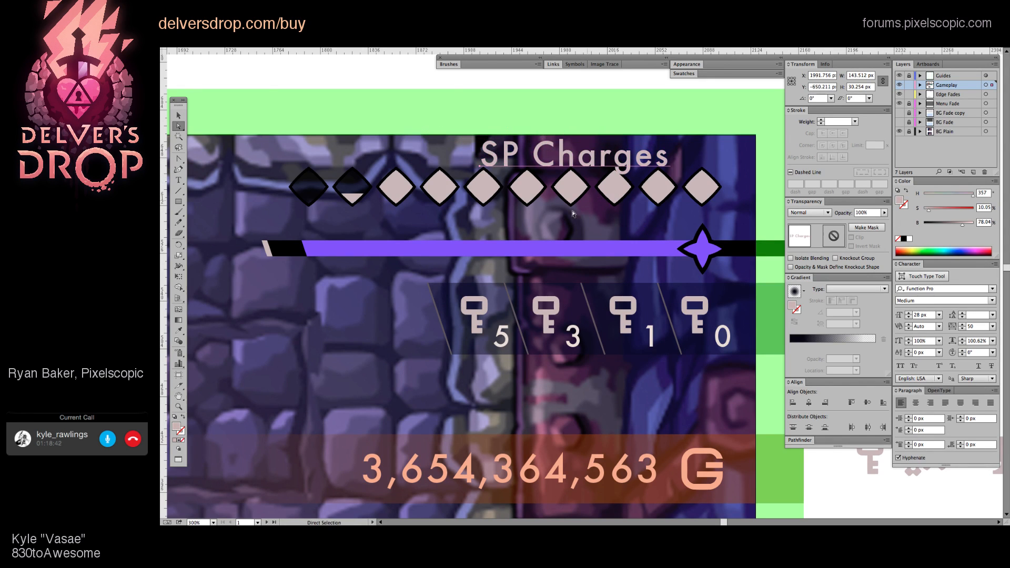
{"action": "left_click_drag", "start_coordinate": [560, 222], "coordinate": [575, 221]}
{"action": "key", "text": "e"}
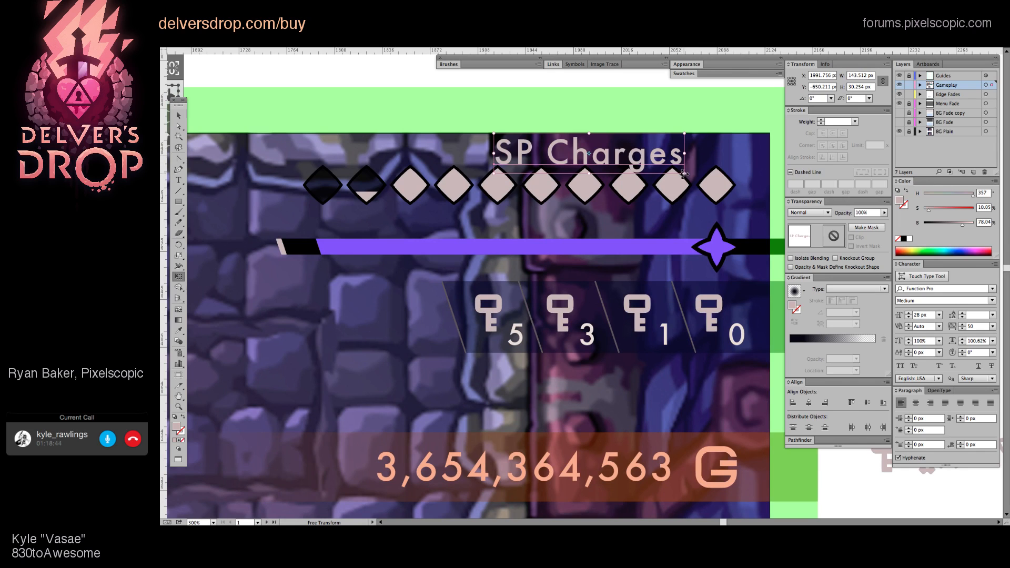
{"action": "left_click_drag", "start_coordinate": [682, 167], "coordinate": [737, 159]}
{"action": "key", "text": "v"}
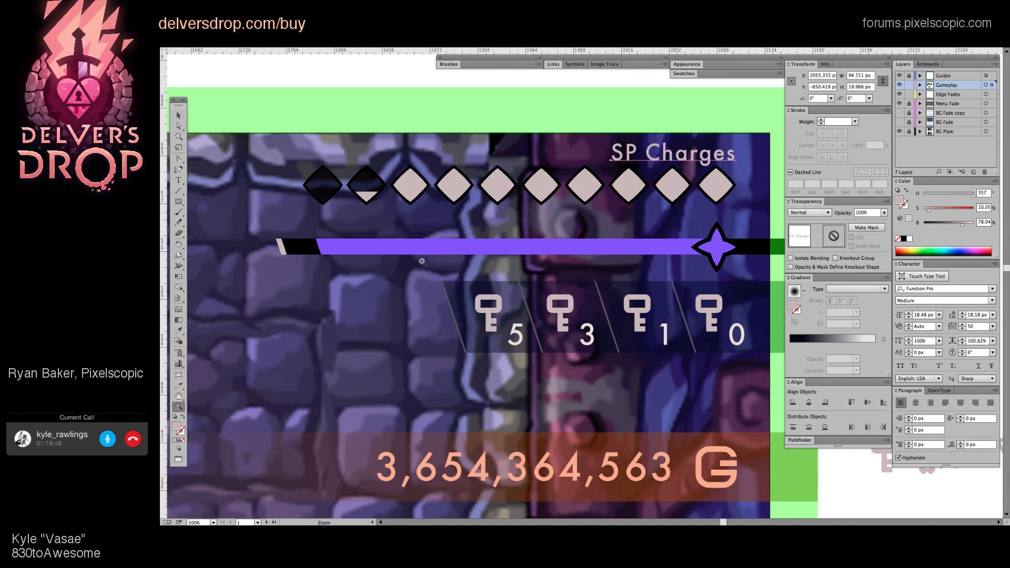
Step: View the status effects list in the mockup, then switch to the DDrop - Effects spreadsheet in Chrome and enlarge its window
{"action": "scroll", "coordinate": [543, 217], "scroll_direction": "down", "scroll_amount": 5}
{"action": "left_click_drag", "start_coordinate": [350, 339], "coordinate": [611, 272]}
{"action": "key", "text": "v"}
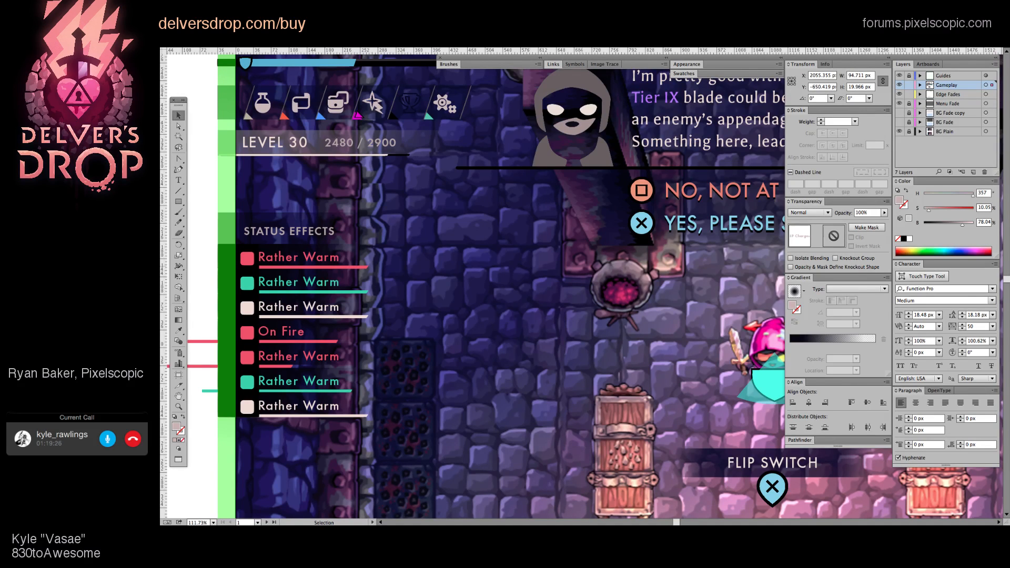
{"action": "left_click_drag", "start_coordinate": [78, 0], "coordinate": [657, 85]}
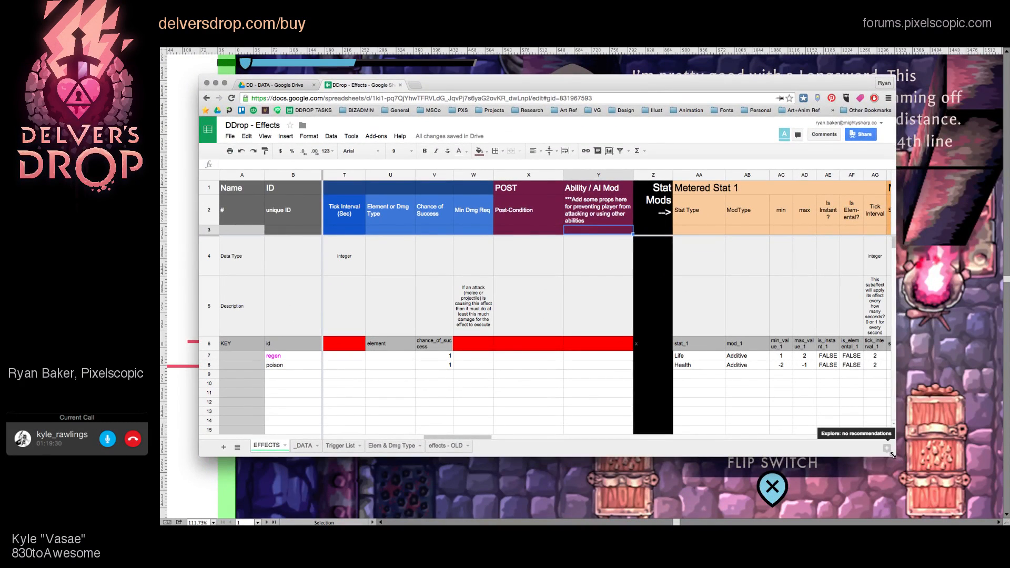
{"action": "left_click_drag", "start_coordinate": [895, 457], "coordinate": [949, 492]}
Step: Examine the Damage Mod & Combo columns for the damage types from Blunt through Plant
{"action": "left_click_drag", "start_coordinate": [461, 472], "coordinate": [657, 500]}
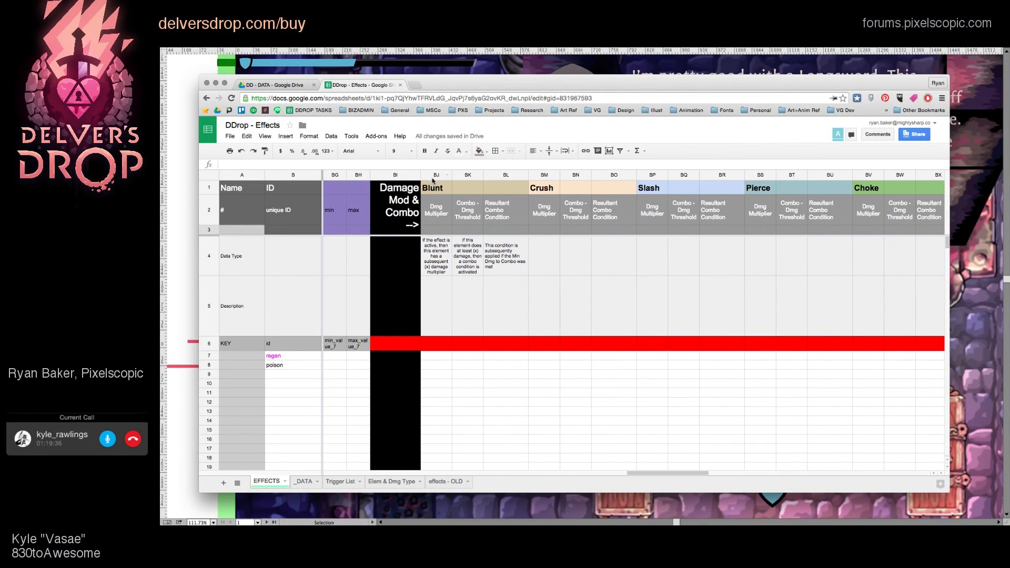
{"action": "left_click_drag", "start_coordinate": [433, 176], "coordinate": [889, 222]}
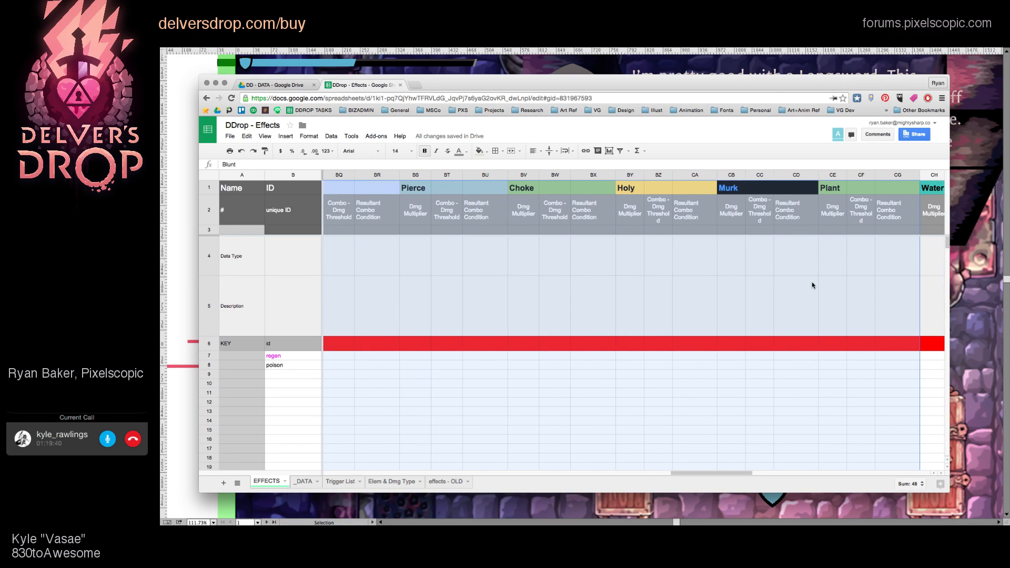
{"action": "scroll", "coordinate": [814, 285], "scroll_direction": "left", "scroll_amount": 6}
{"action": "scroll", "coordinate": [593, 273], "scroll_direction": "left", "scroll_amount": 5}
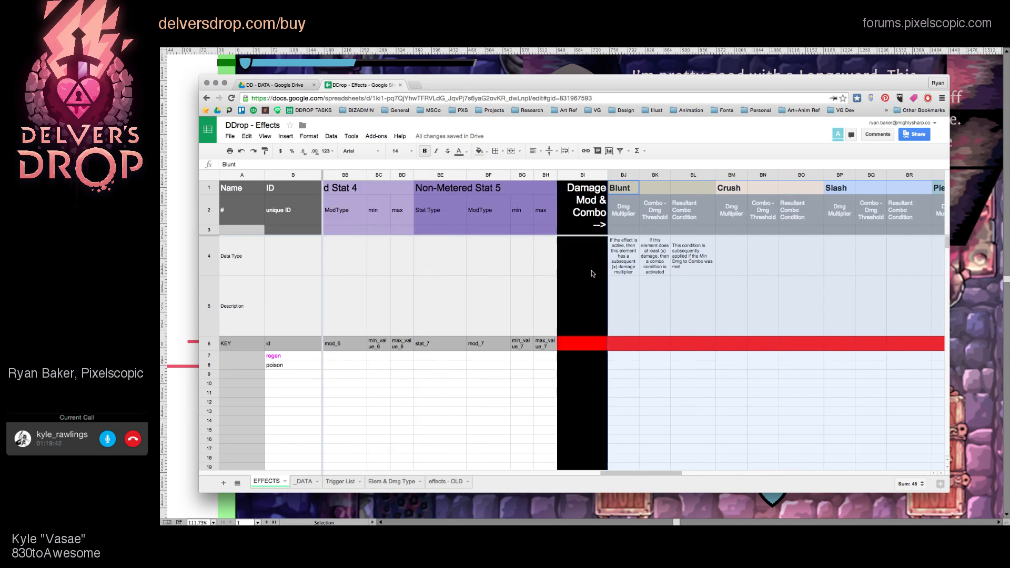
{"action": "left_click", "coordinate": [654, 304]}
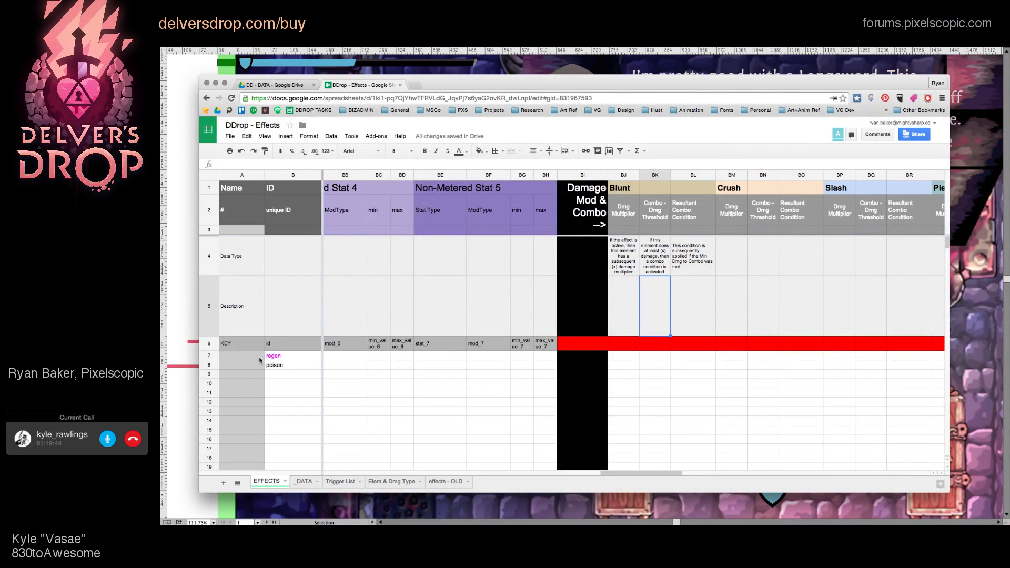
Step: Enter "ice" as an effect ID in cell B11
{"action": "left_click", "coordinate": [281, 391]}
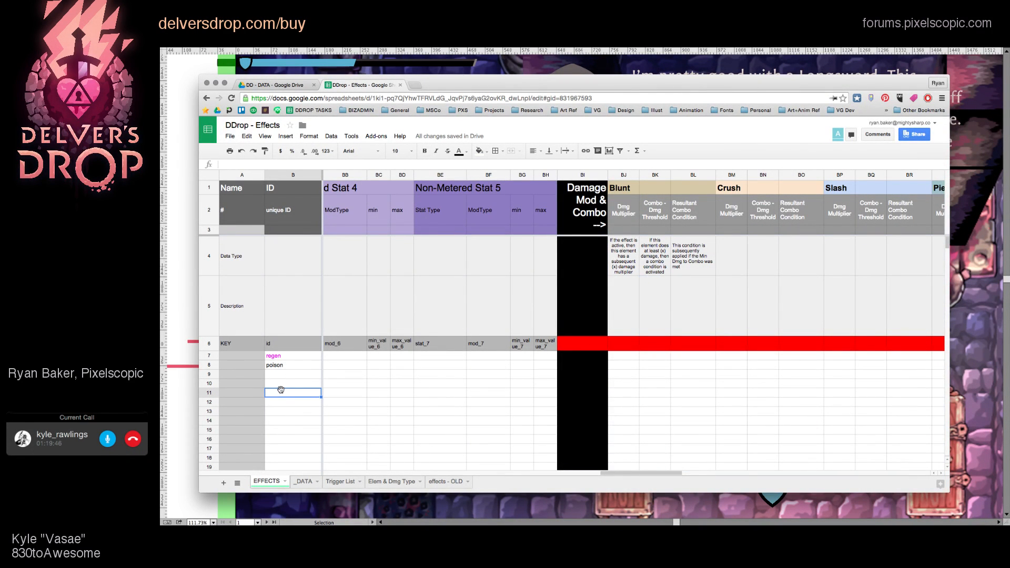
{"action": "type", "text": "ice"}
{"action": "key", "text": "Return"}
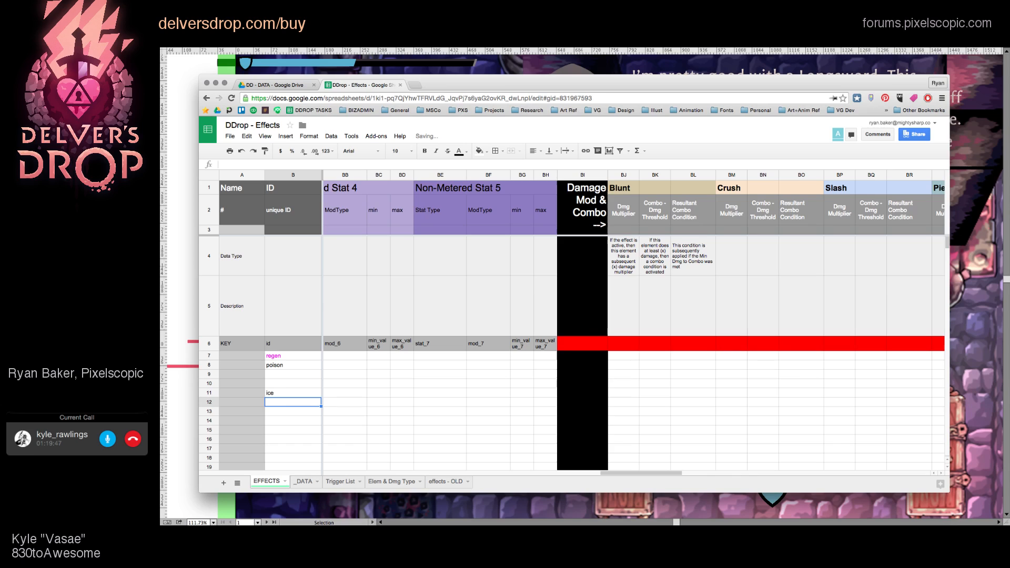
{"action": "left_click", "coordinate": [284, 395]}
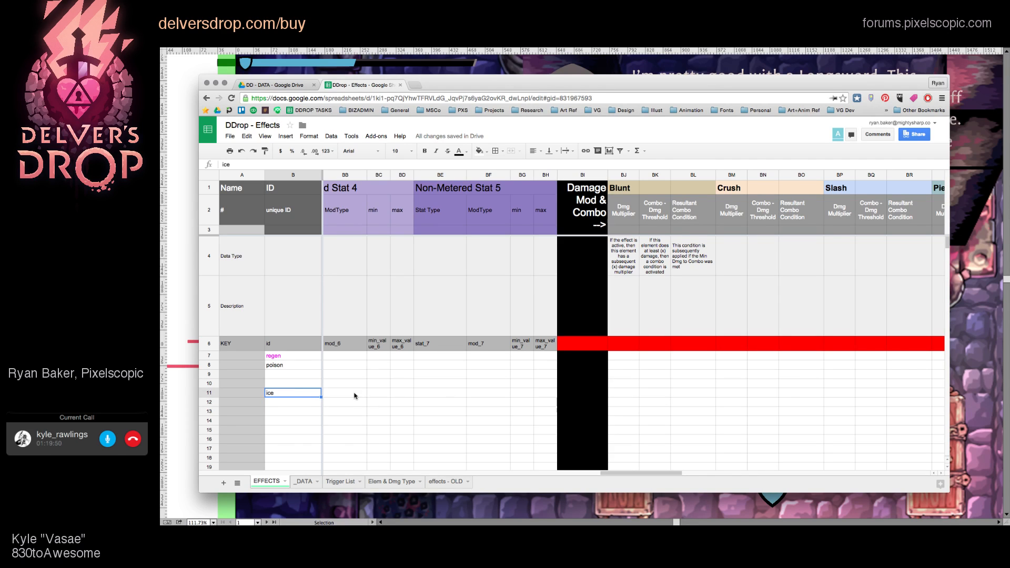
{"action": "left_click_drag", "start_coordinate": [354, 393], "coordinate": [629, 396]}
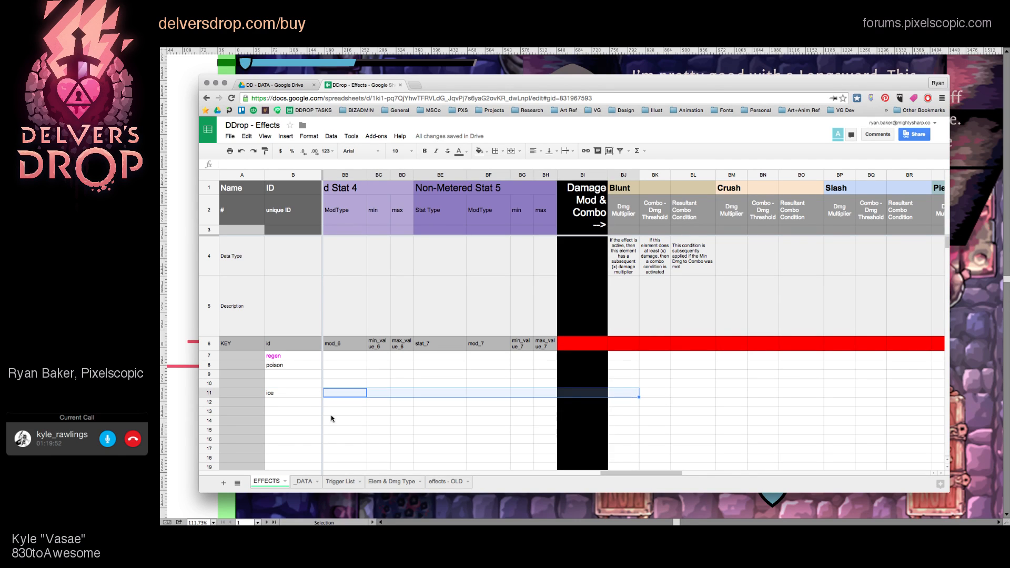
{"action": "left_click", "coordinate": [626, 394]}
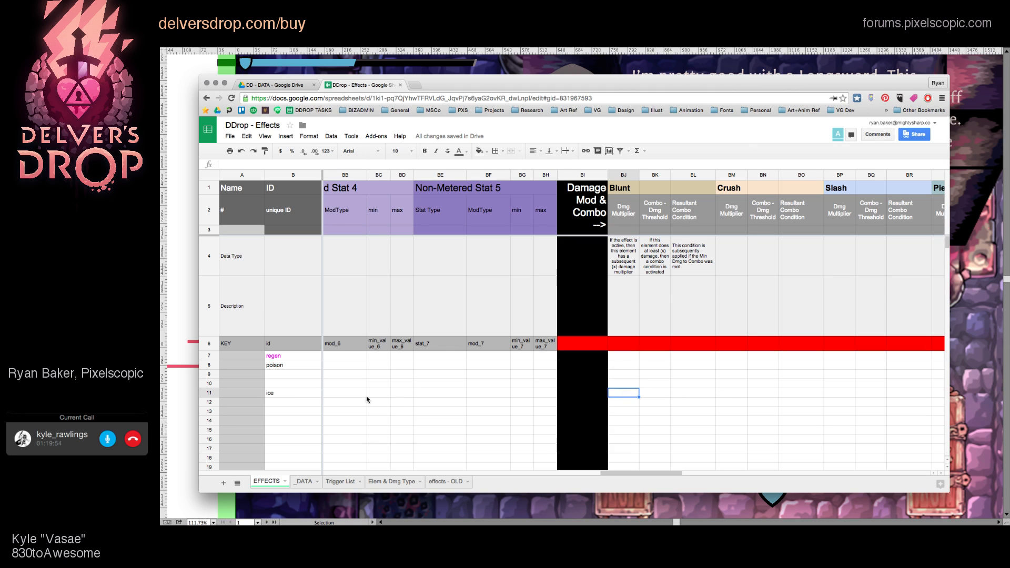
Step: Replace the effect ID in cell B11 with "wet"
{"action": "left_click", "coordinate": [315, 397]}
{"action": "type", "text": "wet"}
{"action": "scroll", "coordinate": [557, 311], "scroll_direction": "left", "scroll_amount": 10}
{"action": "left_click", "coordinate": [492, 390]}
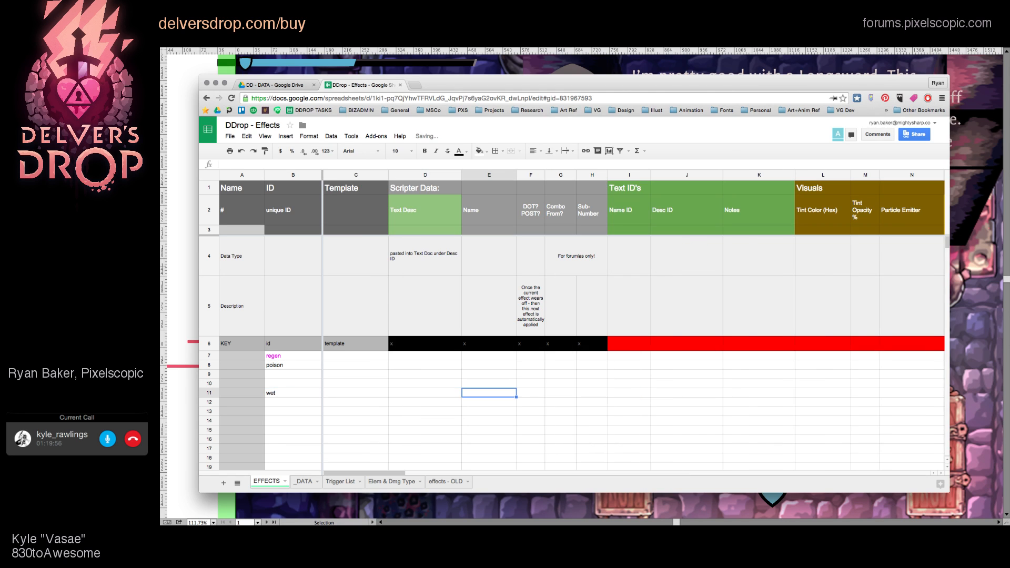
{"action": "left_click", "coordinate": [531, 390]}
Step: Set the Ice damage multiplier of the wet effect in row 11 to 1.5
{"action": "scroll", "coordinate": [556, 310], "scroll_direction": "right", "scroll_amount": 10}
{"action": "scroll", "coordinate": [569, 330], "scroll_direction": "right", "scroll_amount": 15}
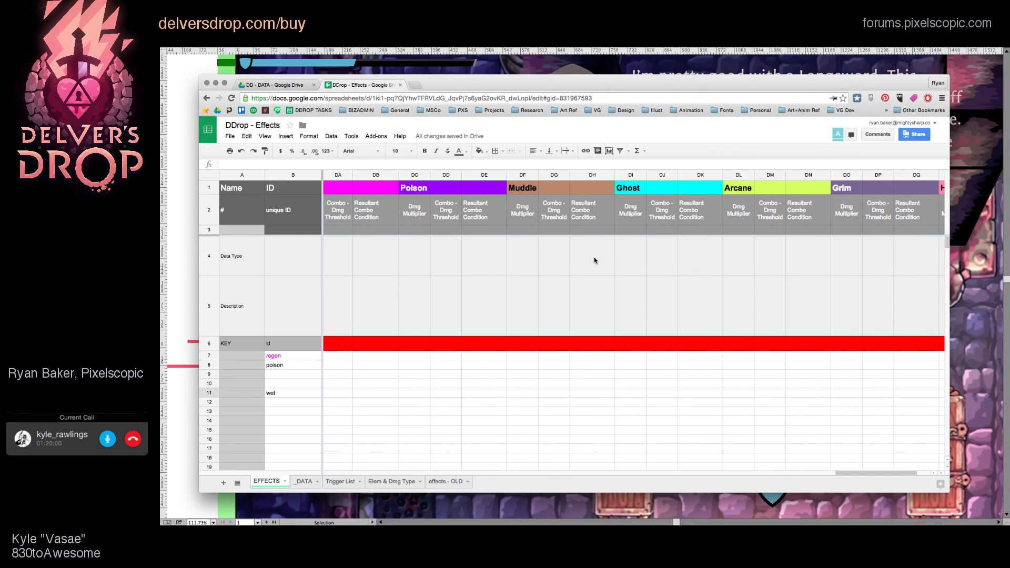
{"action": "scroll", "coordinate": [605, 263], "scroll_direction": "left", "scroll_amount": 15}
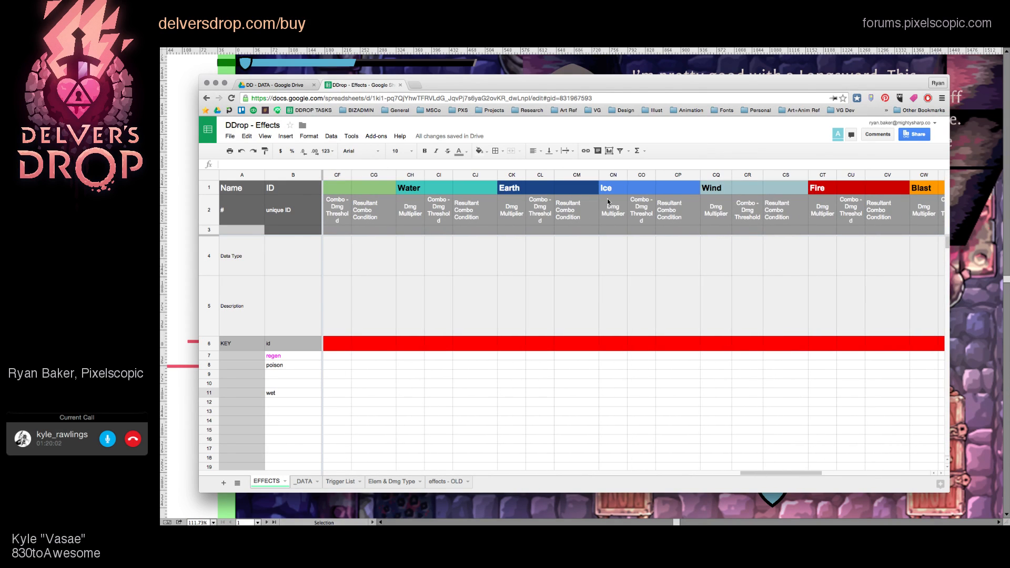
{"action": "left_click_drag", "start_coordinate": [622, 258], "coordinate": [618, 393]}
{"action": "left_click", "coordinate": [617, 393]}
{"action": "type", "text": "1.5"}
{"action": "key", "text": "Return"}
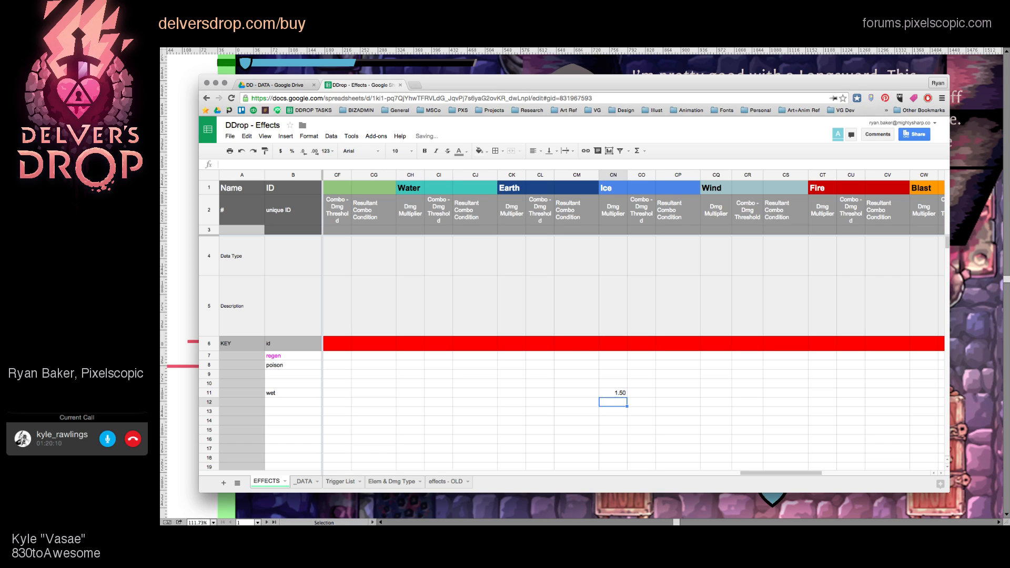
Step: Set the Ice combo damage threshold of the wet effect to 6
{"action": "left_click", "coordinate": [645, 395]}
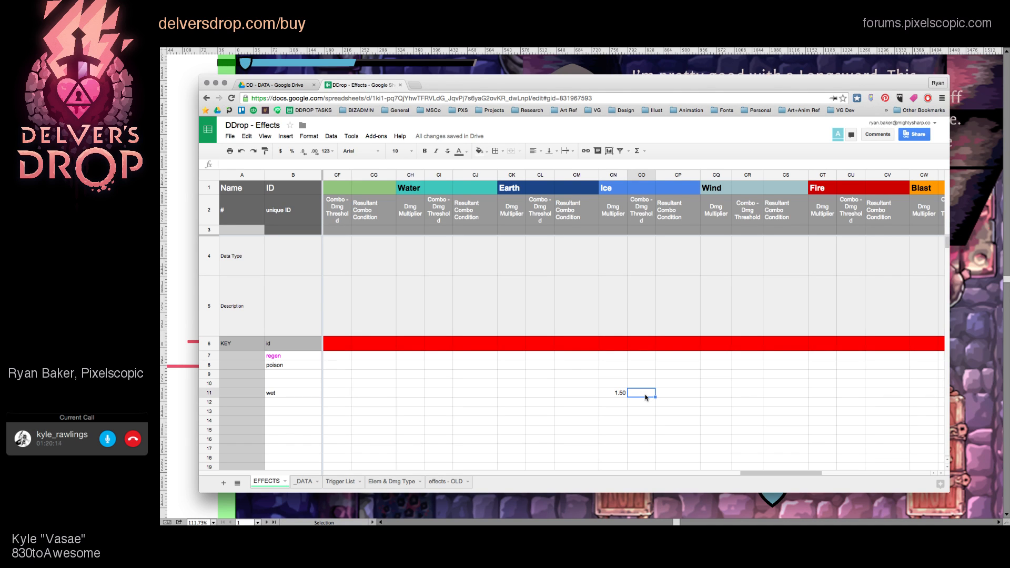
{"action": "key", "text": "Right"}
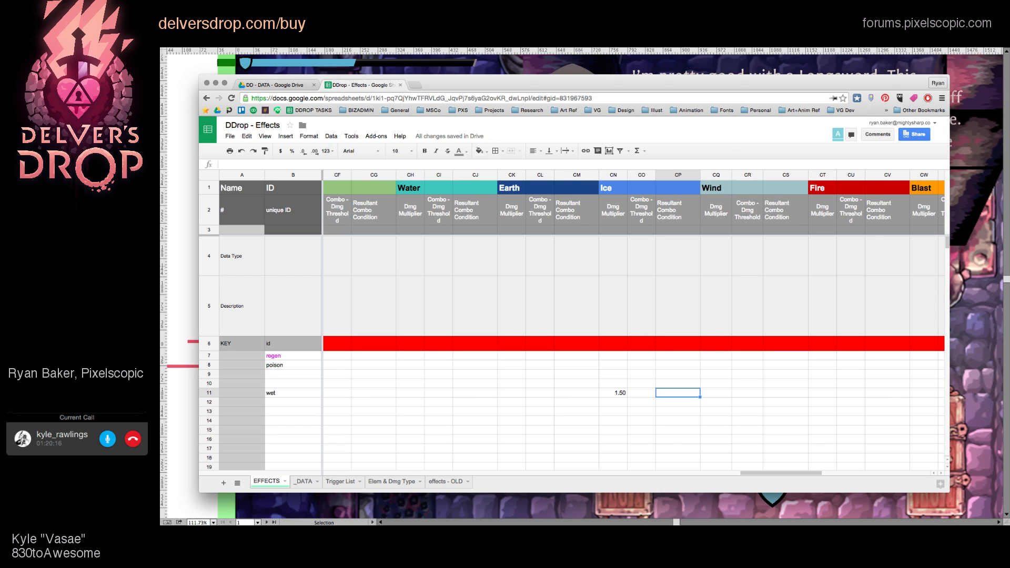
{"action": "key", "text": "Left"}
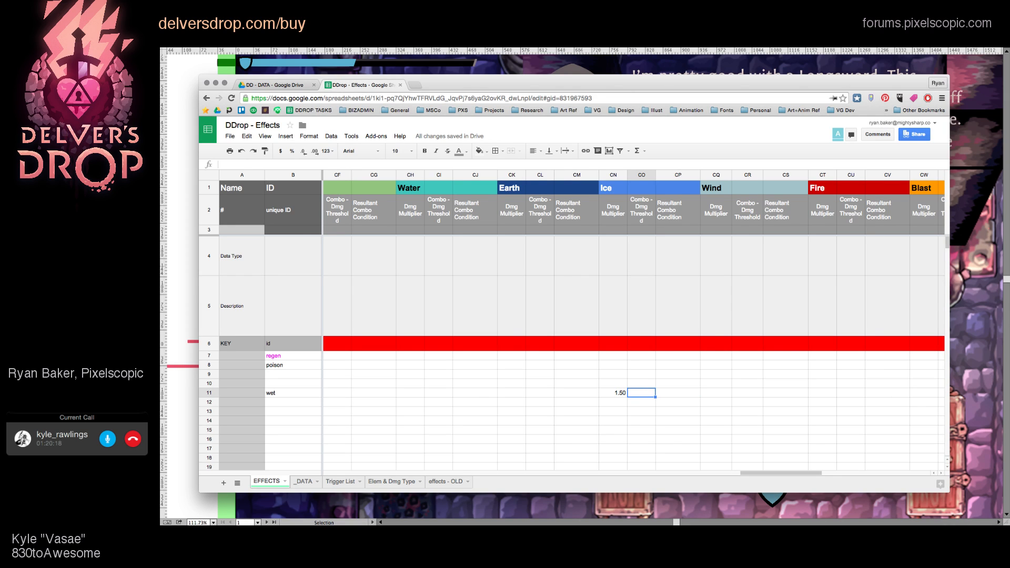
{"action": "type", "text": "6"}
{"action": "key", "text": "Tab"}
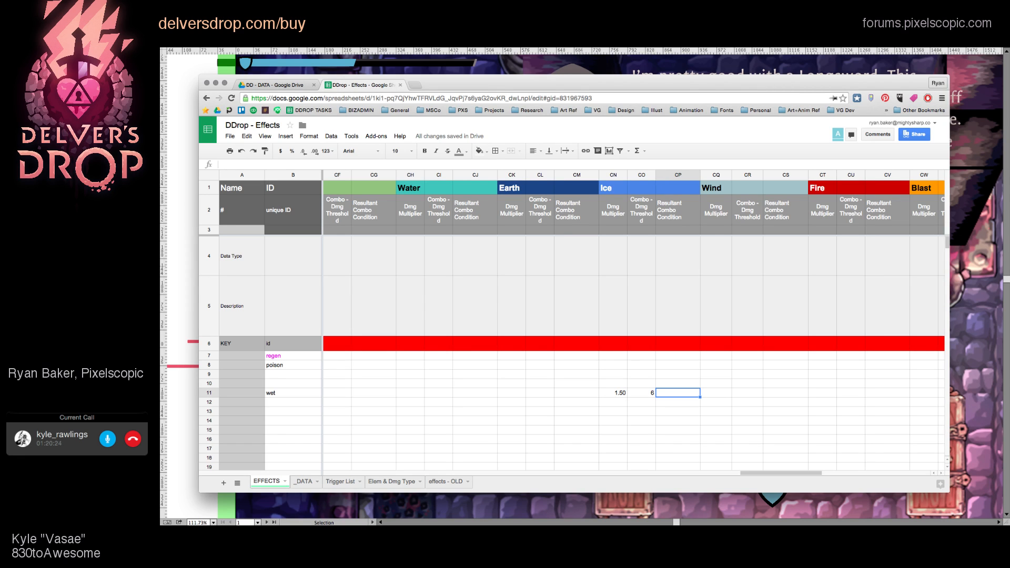
Step: Set the resultant Ice combo condition of the wet effect in row 11 to "frozen"
{"action": "type", "text": "frozen"}
{"action": "key", "text": "Return"}
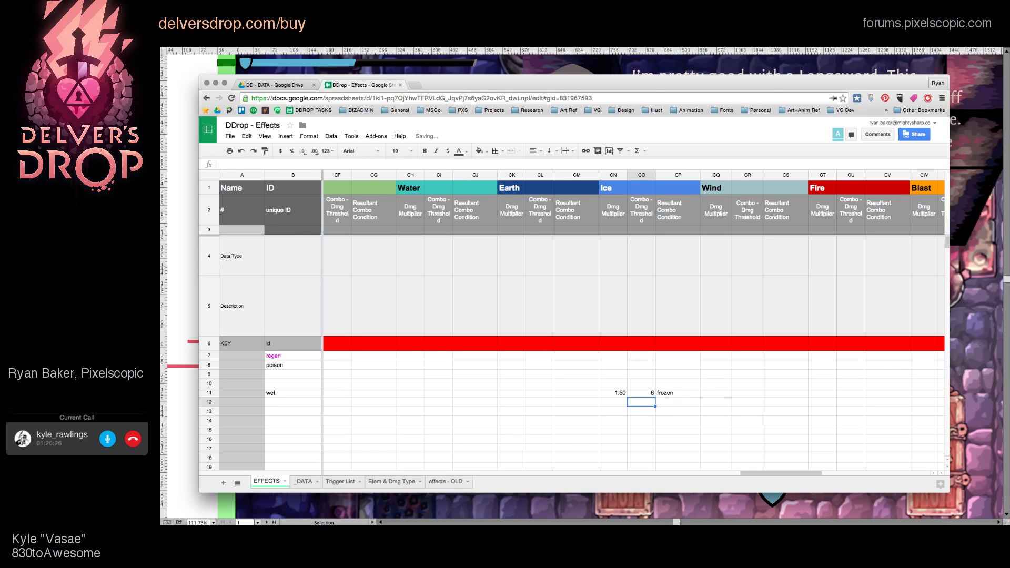
{"action": "left_click", "coordinate": [312, 404]}
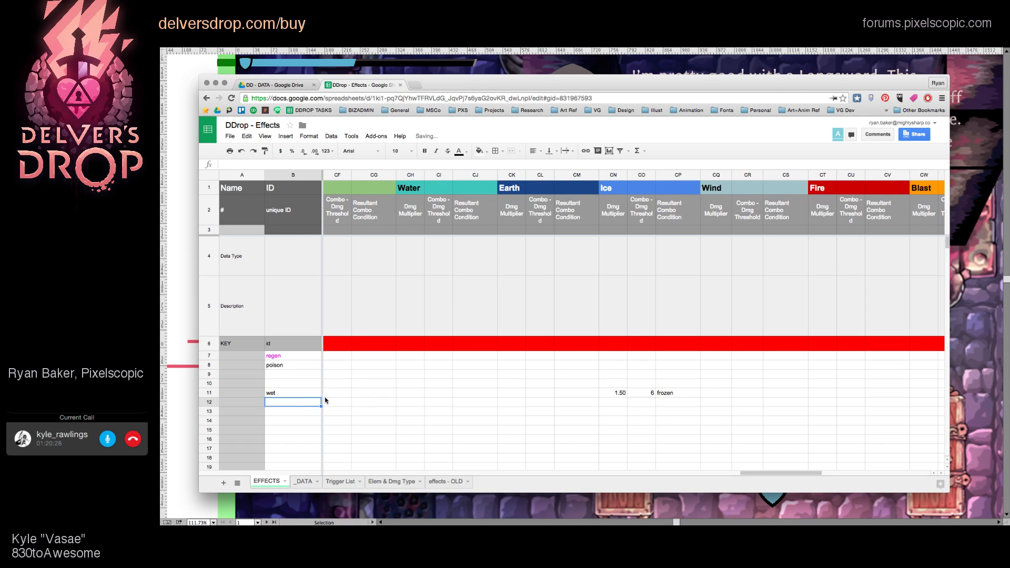
{"action": "left_click", "coordinate": [612, 394]}
{"action": "left_click", "coordinate": [647, 394]}
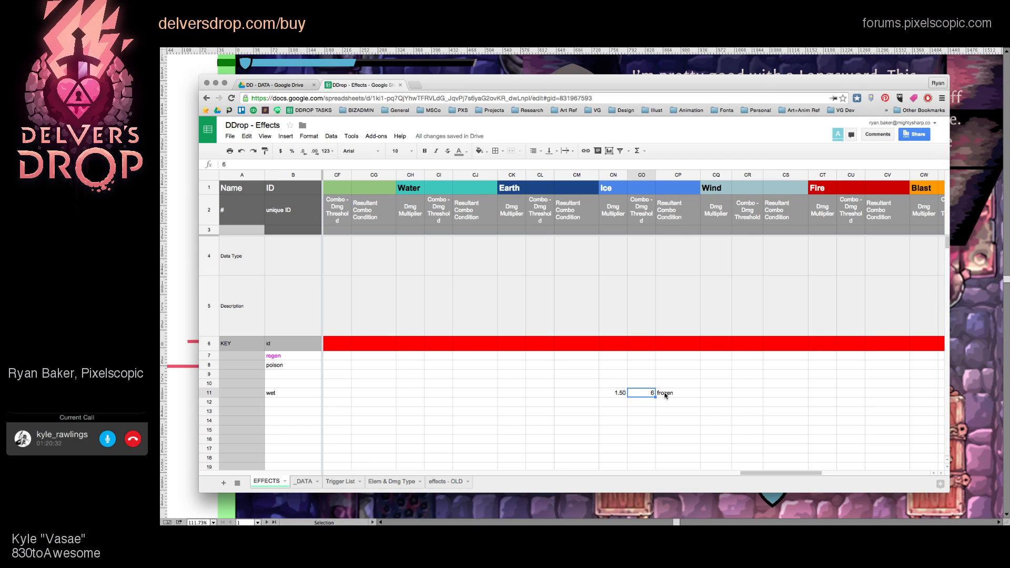
Step: Add "frozen" as an effect ID in cell B12, below the wet effect
{"action": "left_click", "coordinate": [303, 403]}
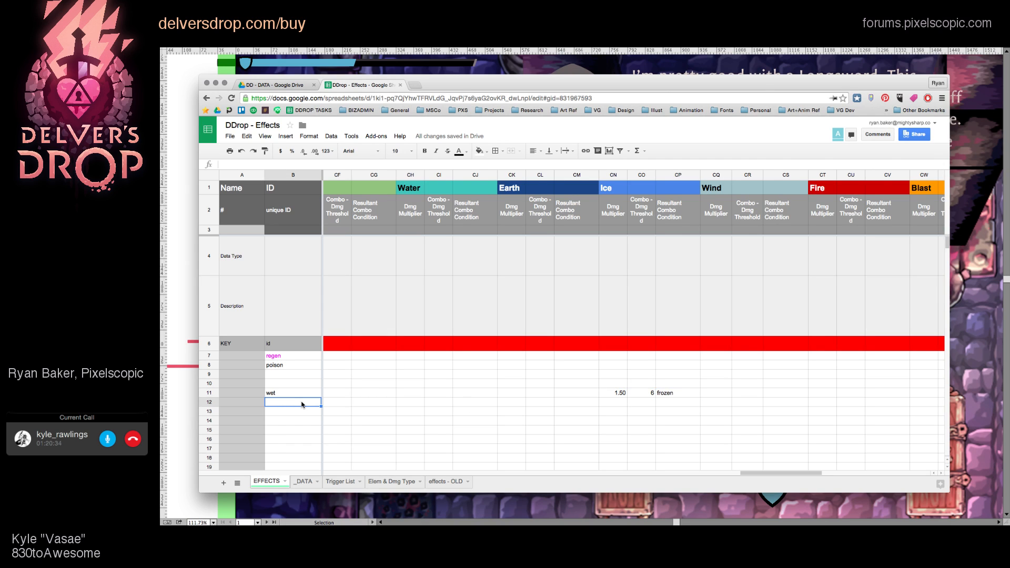
{"action": "type", "text": "frozen"}
{"action": "key", "text": "Return"}
{"action": "key", "text": "Right"}
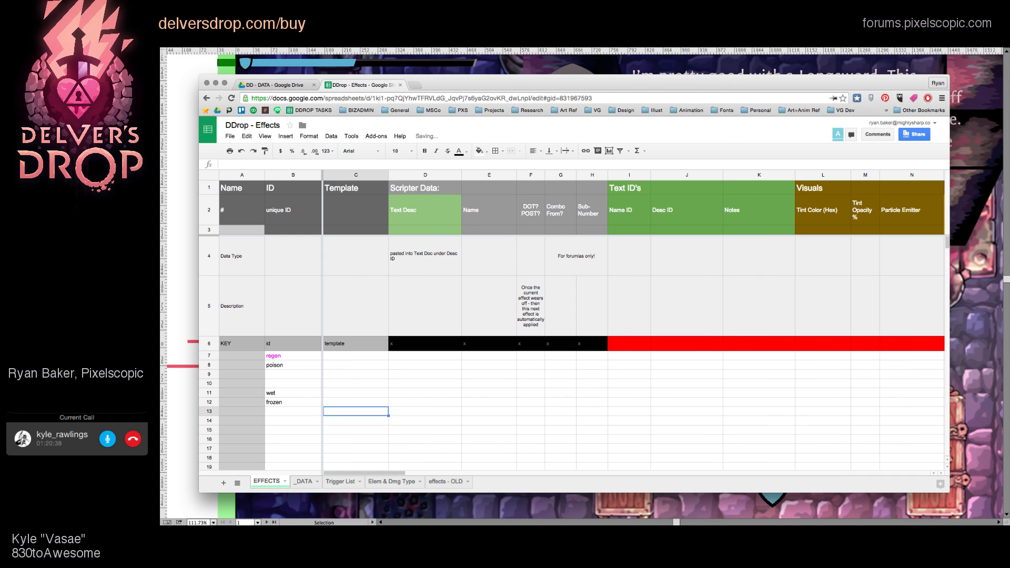
Step: Review the wet effect's Ice damage multiplier, combo threshold and resultant condition in row 11
{"action": "scroll", "coordinate": [455, 368], "scroll_direction": "right", "scroll_amount": 20}
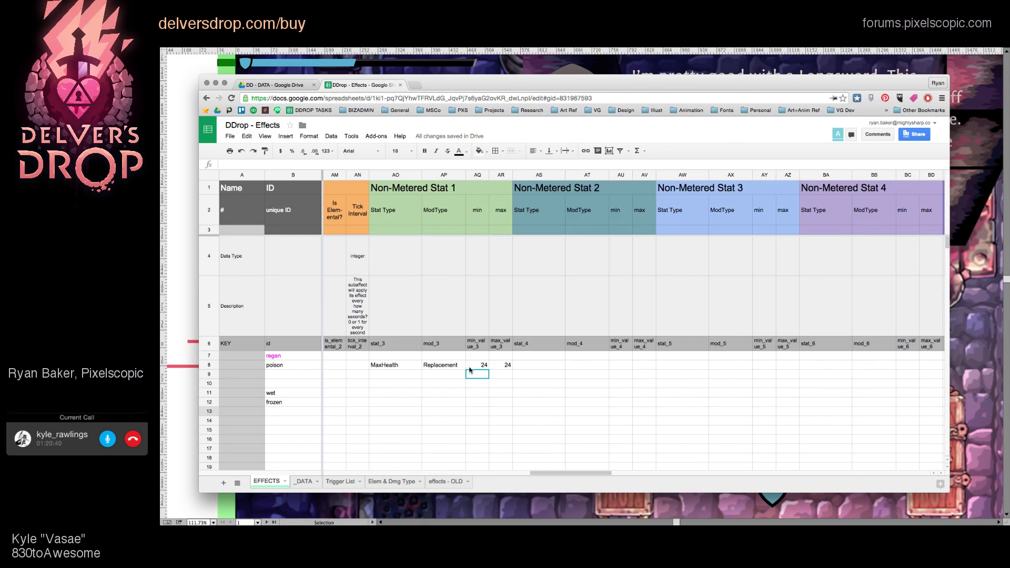
{"action": "scroll", "coordinate": [470, 370], "scroll_direction": "right", "scroll_amount": 20}
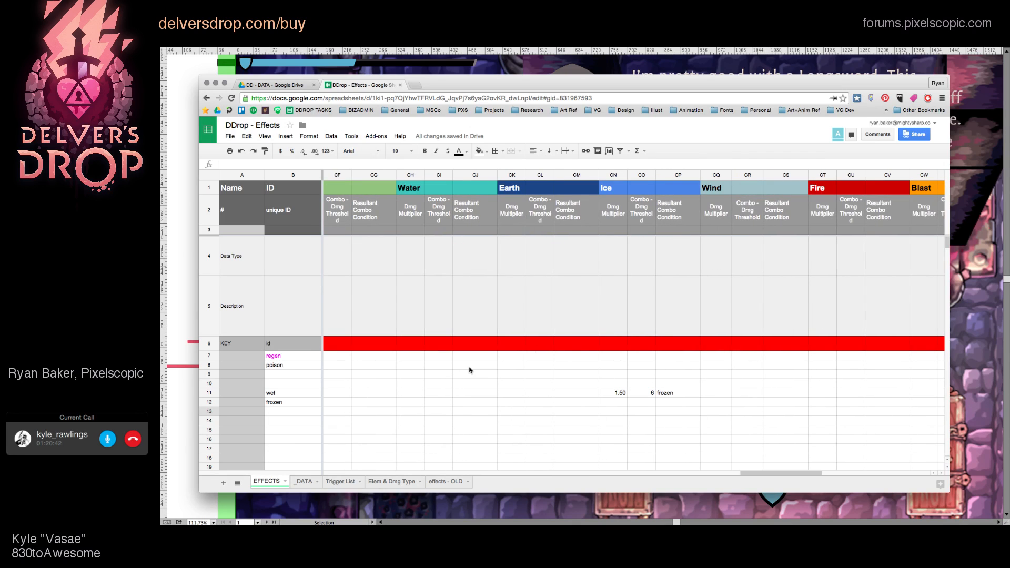
{"action": "left_click_drag", "start_coordinate": [579, 394], "coordinate": [642, 396]}
{"action": "left_click", "coordinate": [661, 398]}
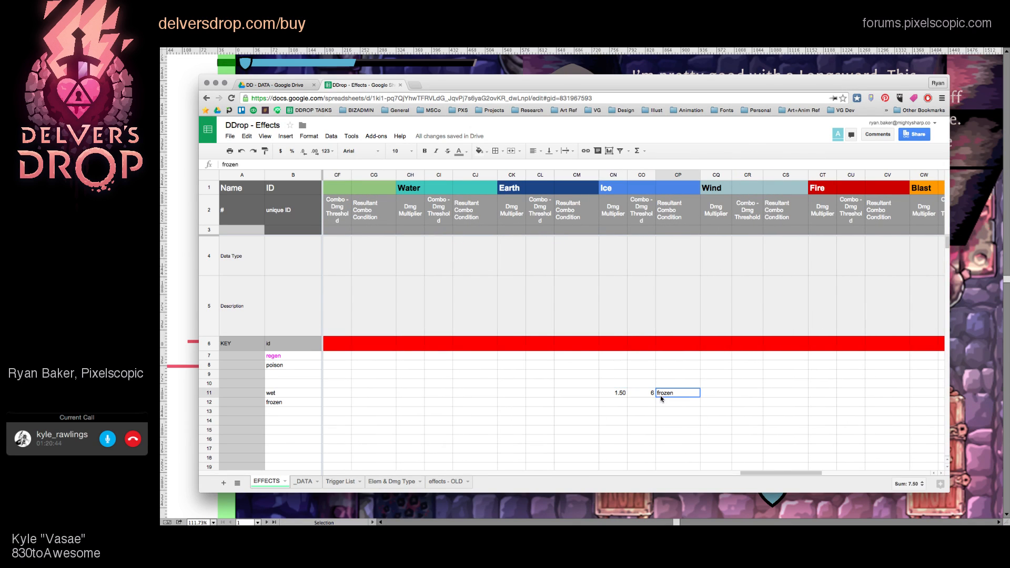
{"action": "left_click", "coordinate": [310, 394]}
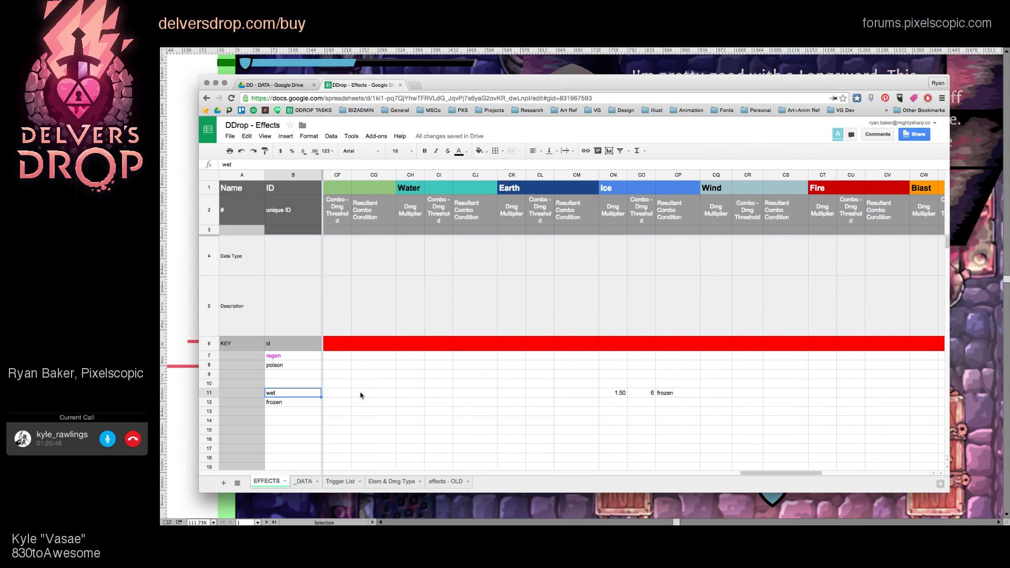
{"action": "scroll", "coordinate": [690, 401], "scroll_direction": "right", "scroll_amount": 3}
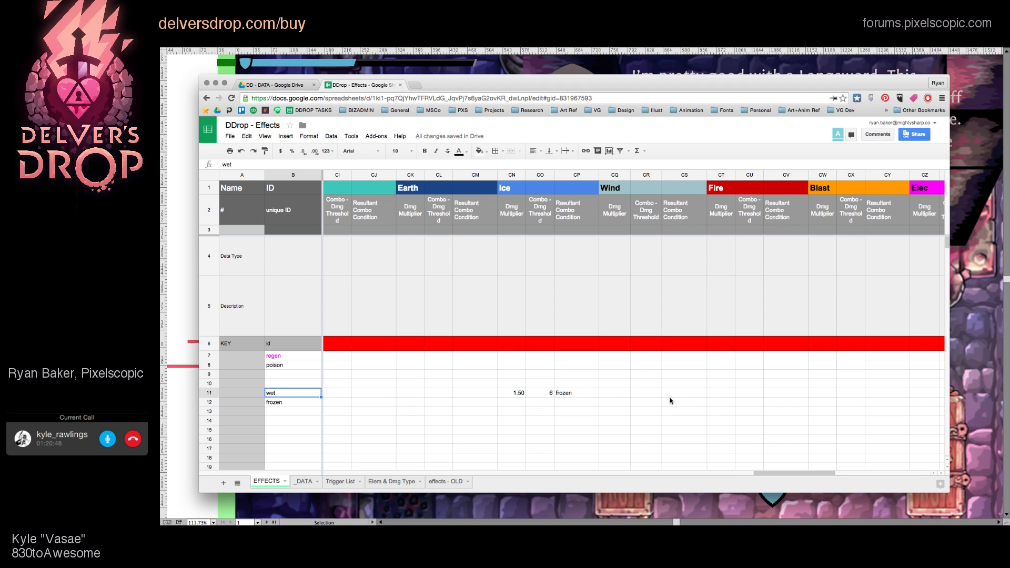
{"action": "left_click", "coordinate": [513, 395]}
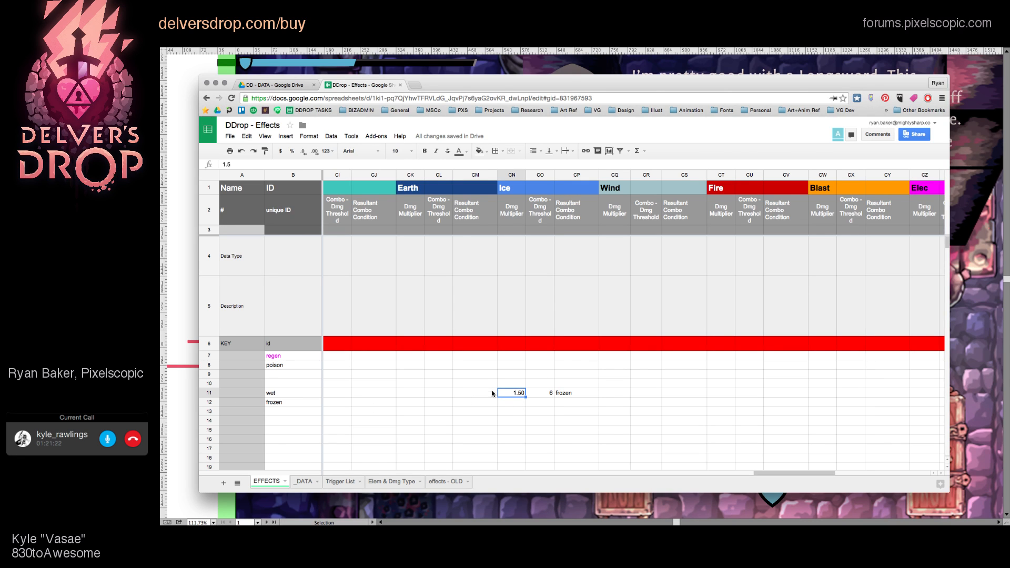
Step: Examine the general data, stat modifier and damage combo columns for the wet and frozen effects
{"action": "scroll", "coordinate": [462, 403], "scroll_direction": "left", "scroll_amount": 15}
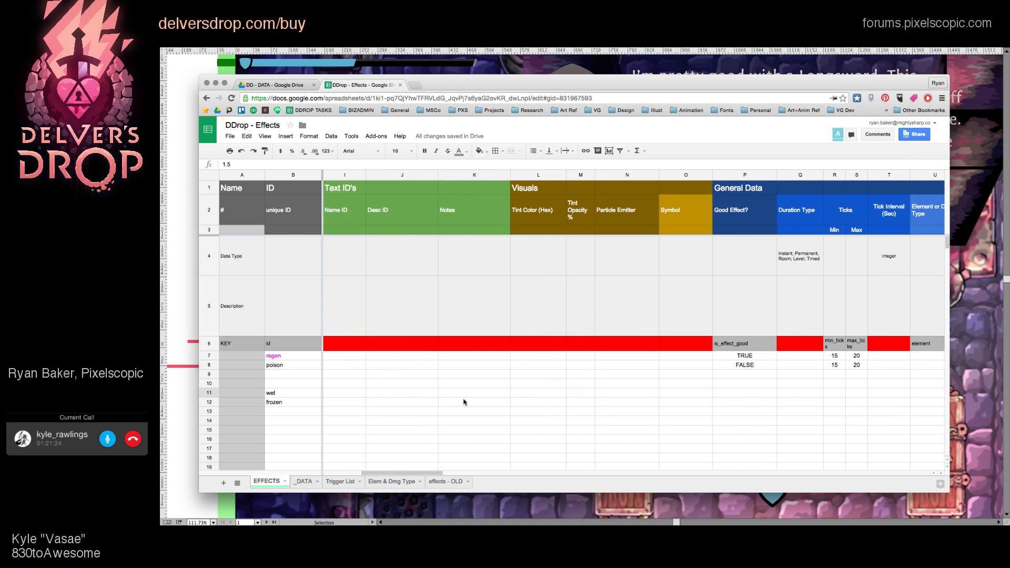
{"action": "scroll", "coordinate": [633, 427], "scroll_direction": "right", "scroll_amount": 3}
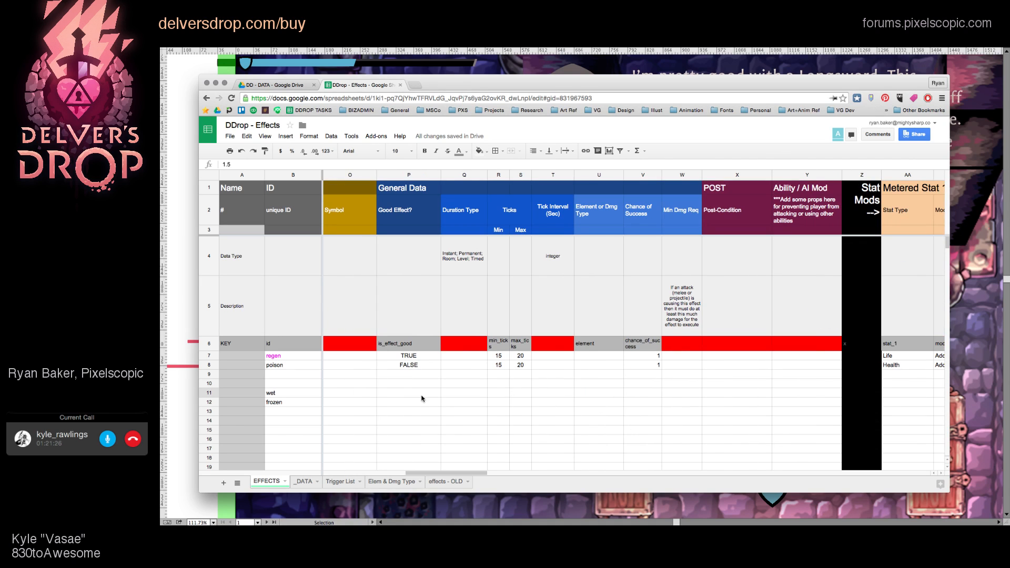
{"action": "left_click_drag", "start_coordinate": [423, 399], "coordinate": [789, 404]}
{"action": "scroll", "coordinate": [789, 404], "scroll_direction": "right", "scroll_amount": 8}
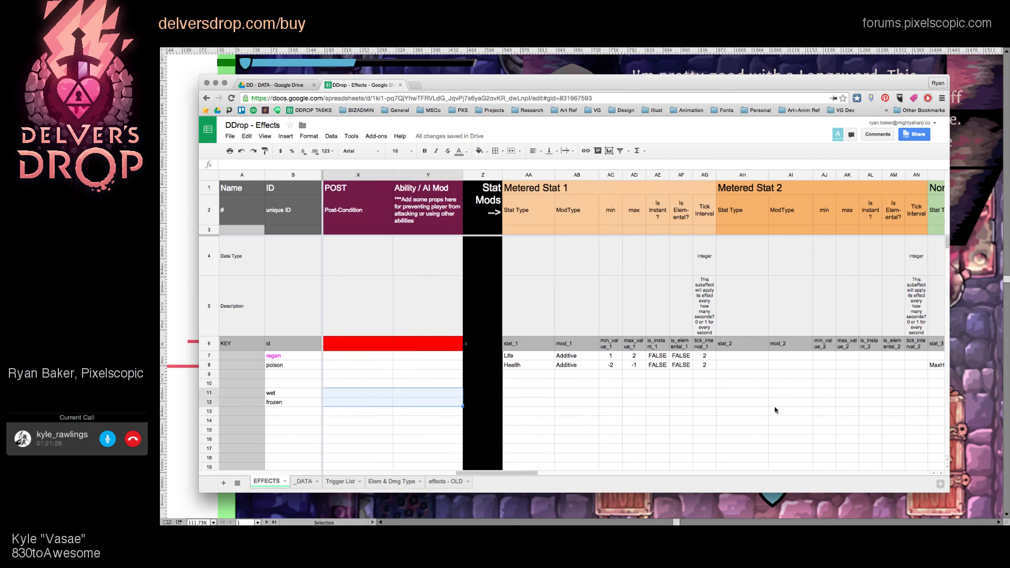
{"action": "scroll", "coordinate": [762, 410], "scroll_direction": "left", "scroll_amount": 3}
{"action": "scroll", "coordinate": [750, 411], "scroll_direction": "right", "scroll_amount": 15}
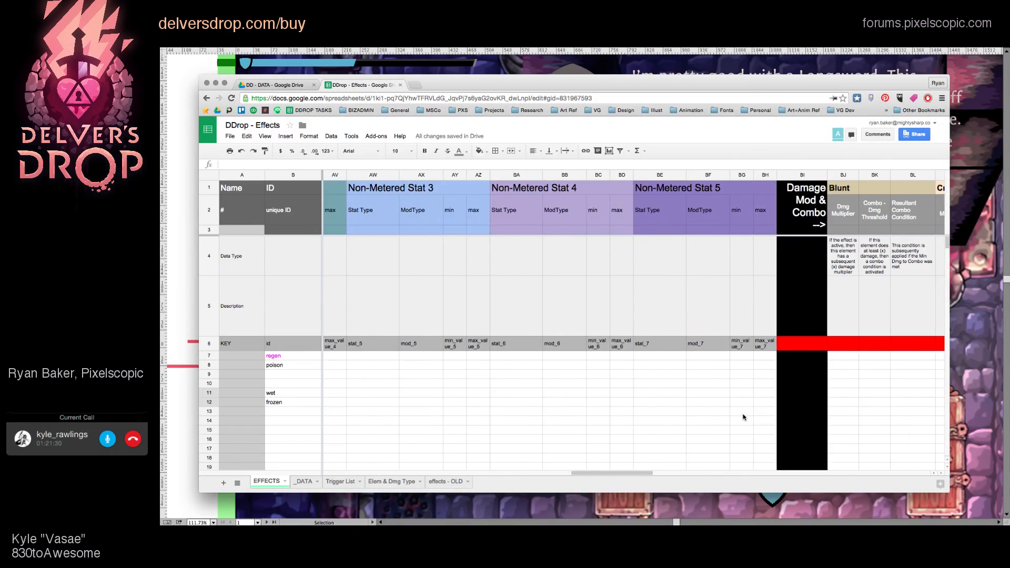
{"action": "scroll", "coordinate": [743, 417], "scroll_direction": "right", "scroll_amount": 10}
{"action": "scroll", "coordinate": [731, 413], "scroll_direction": "left", "scroll_amount": 3}
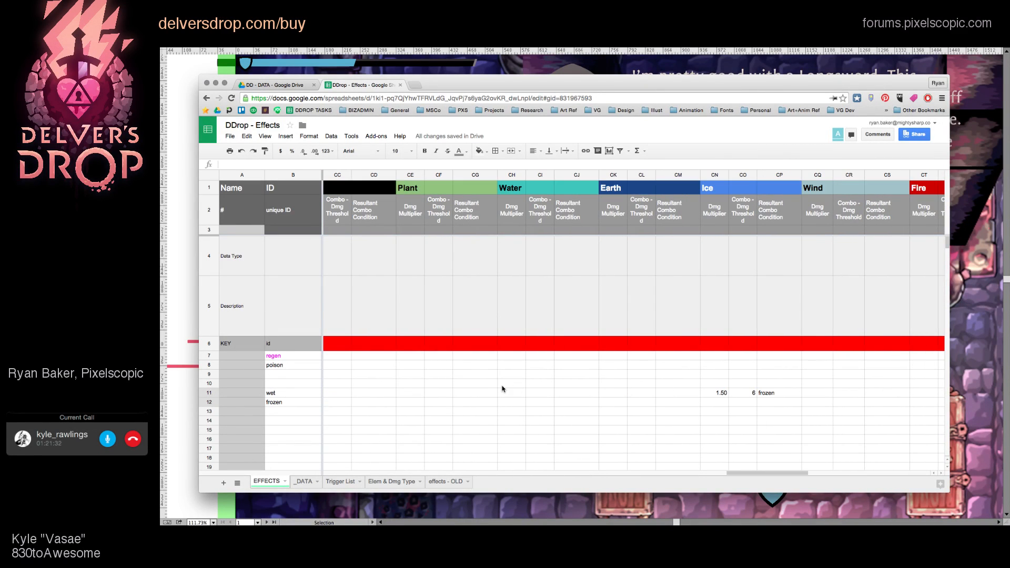
{"action": "left_click", "coordinate": [306, 404]}
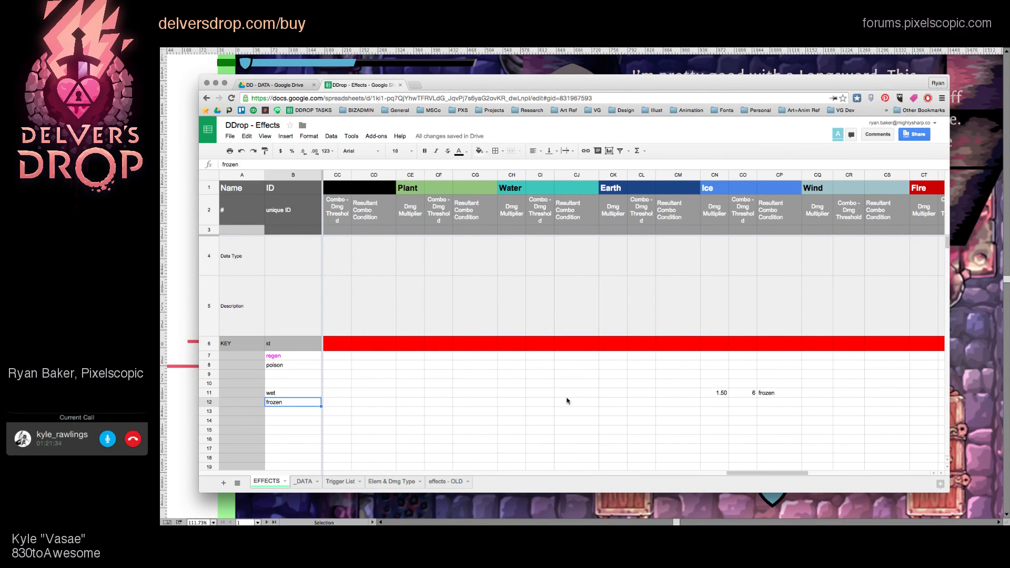
{"action": "scroll", "coordinate": [566, 401], "scroll_direction": "left", "scroll_amount": 3}
{"action": "scroll", "coordinate": [567, 401], "scroll_direction": "right", "scroll_amount": 6}
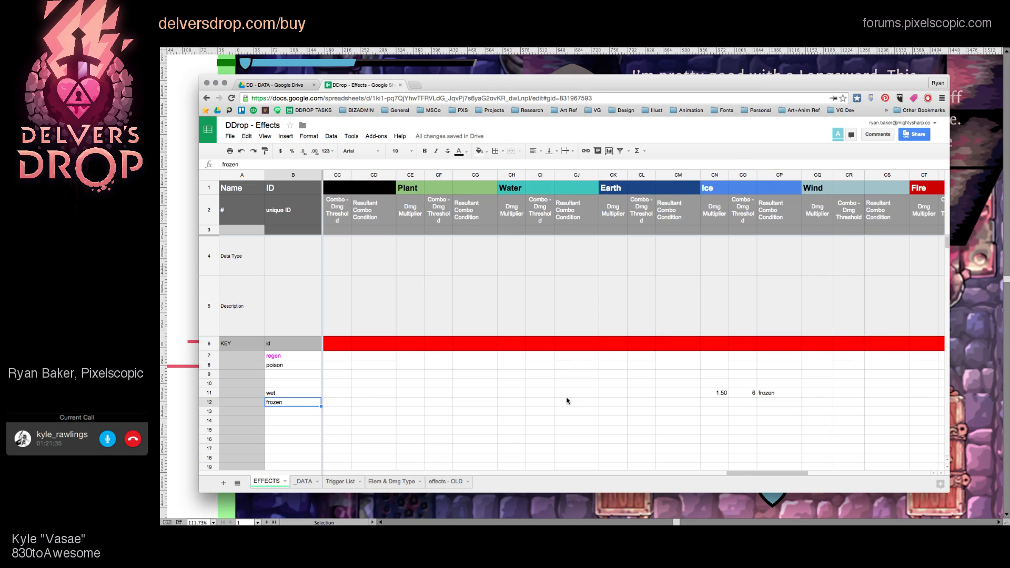
{"action": "left_click", "coordinate": [612, 393]}
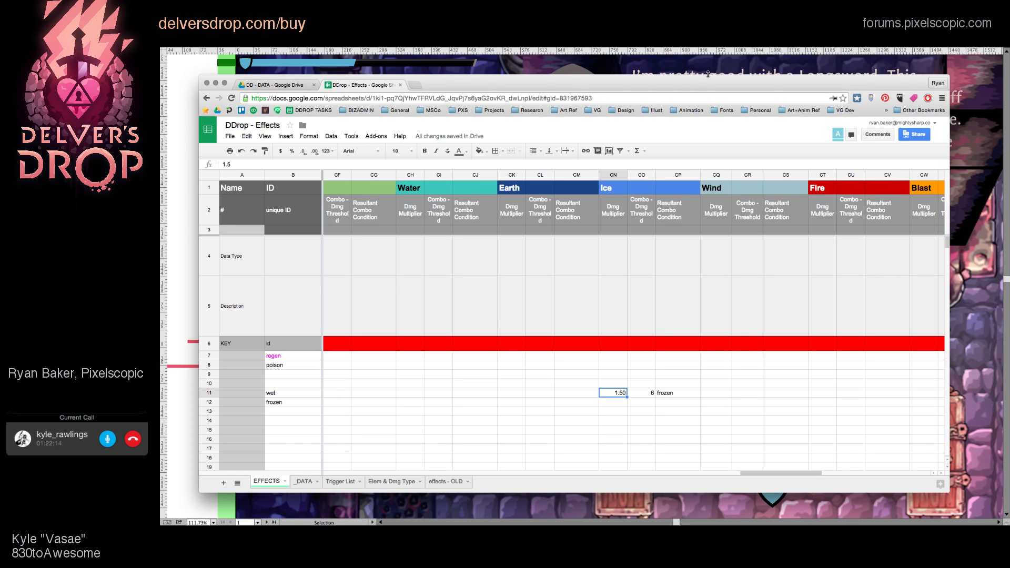
Step: Switch back to the HUD mockup in Illustrator, show the hidden panels and bring most of the artboard into view
{"action": "double_click", "coordinate": [631, 83]}
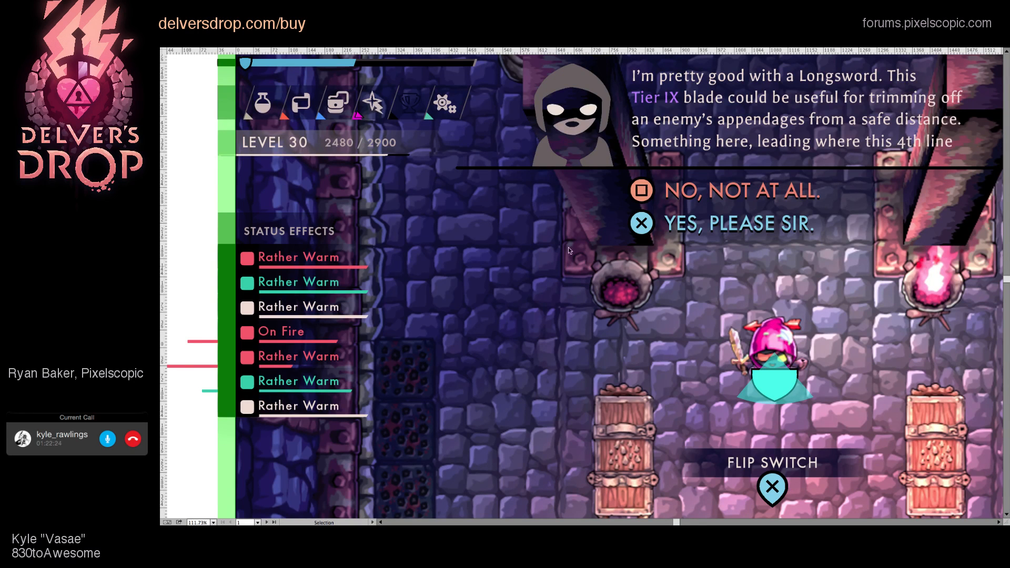
{"action": "key", "text": "Tab"}
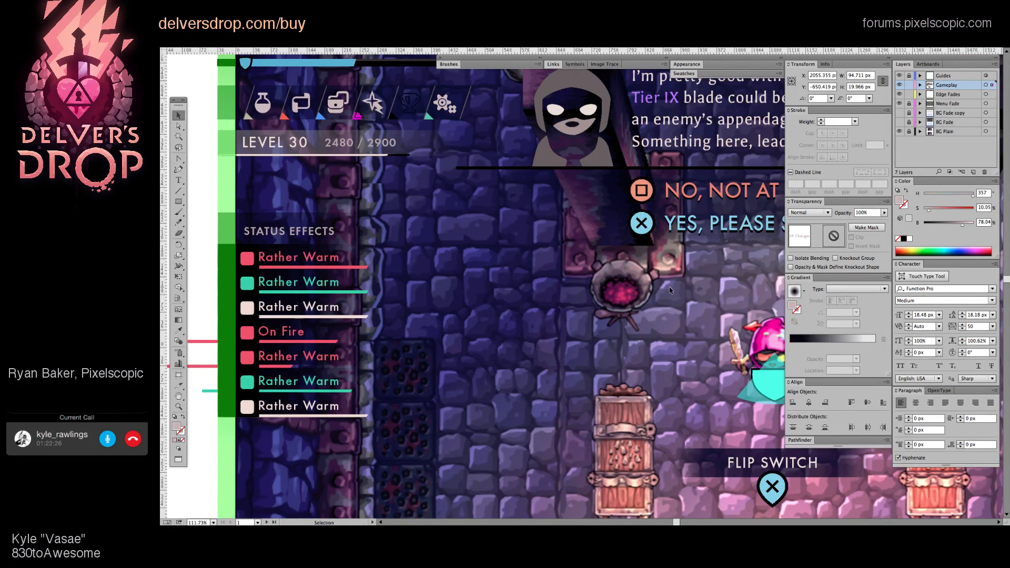
{"action": "scroll", "coordinate": [670, 290], "scroll_direction": "down", "scroll_amount": 4}
{"action": "left_click_drag", "start_coordinate": [708, 339], "coordinate": [598, 289]}
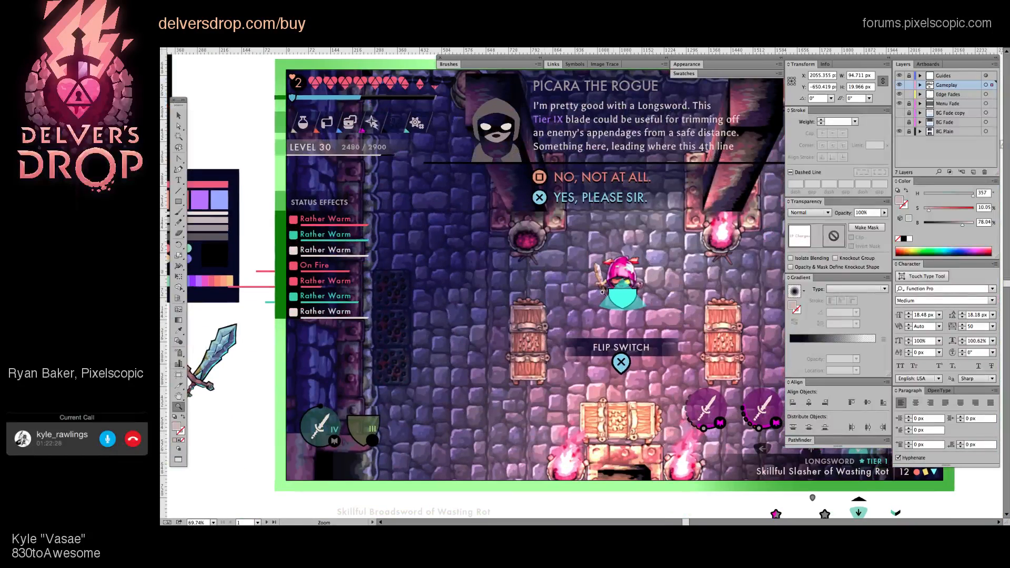
{"action": "scroll", "coordinate": [602, 292], "scroll_direction": "down", "scroll_amount": 3}
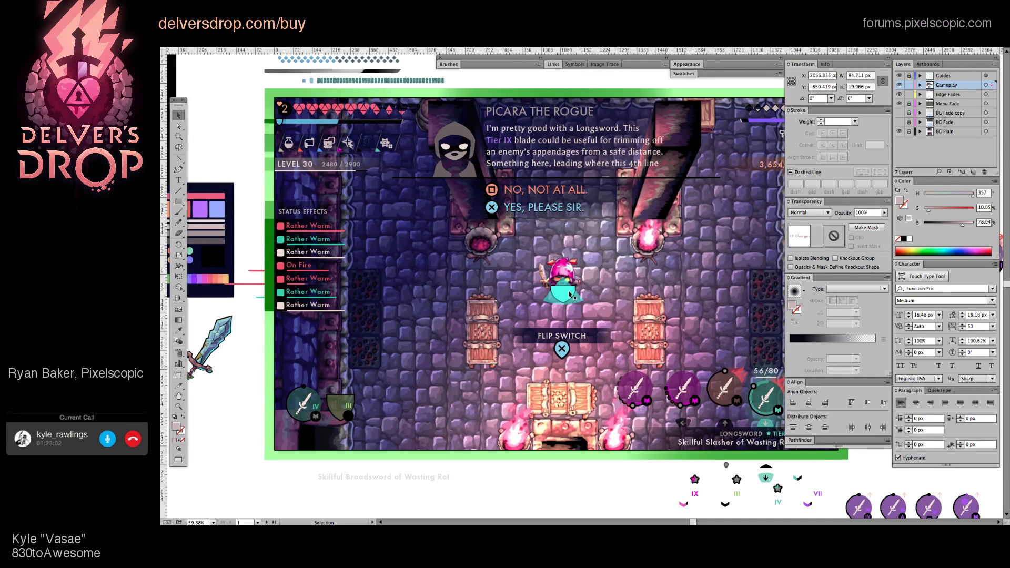
Step: Inspect the Status Effects list group in the HUD mockup
{"action": "left_click", "coordinate": [314, 231]}
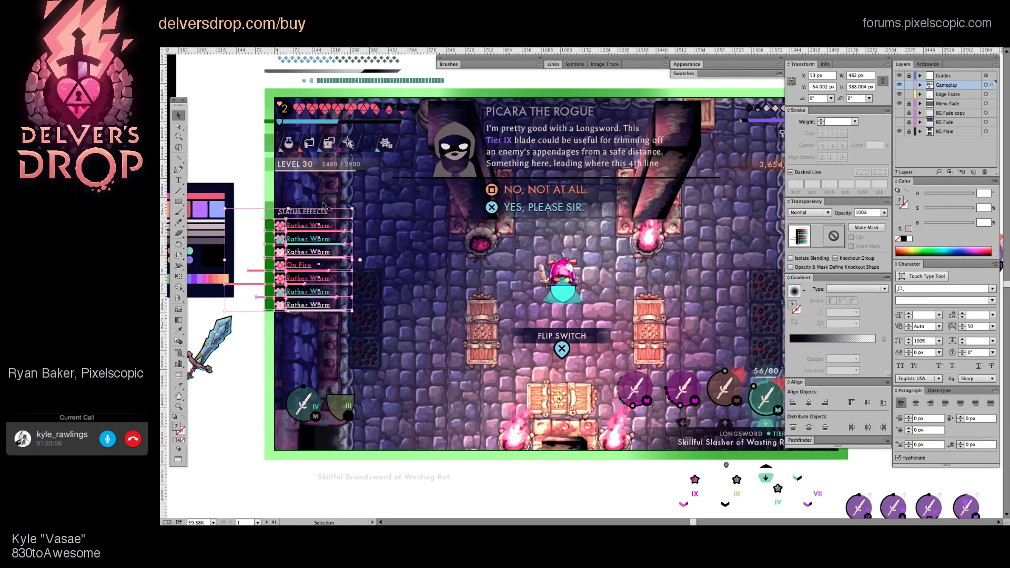
{"action": "left_click", "coordinate": [365, 222]}
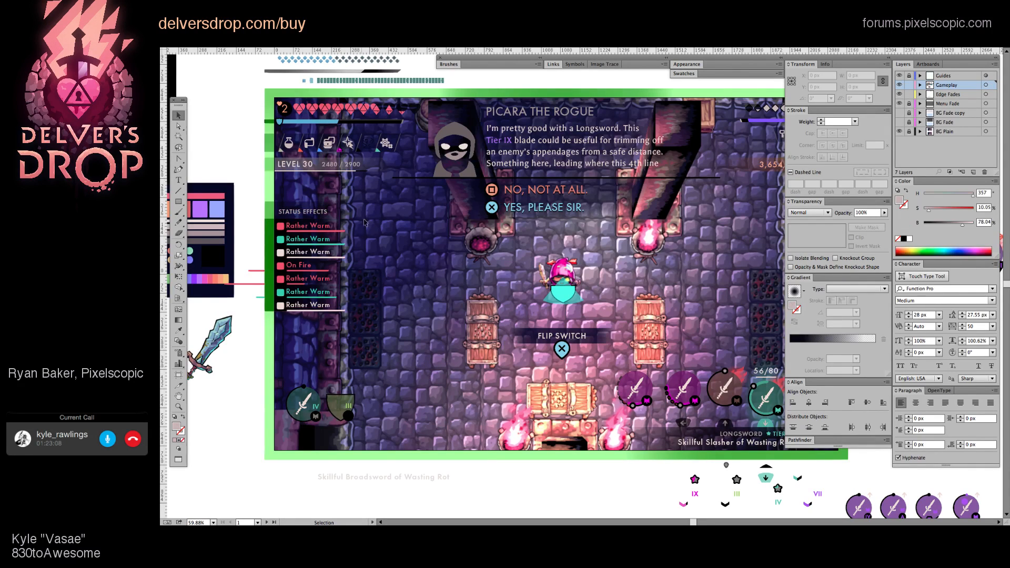
{"action": "left_click", "coordinate": [328, 228]}
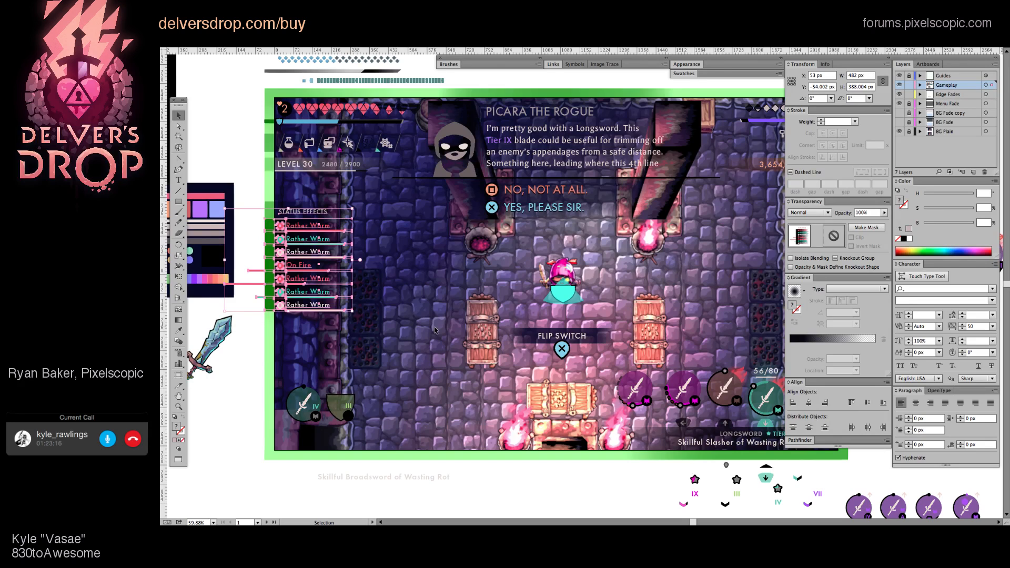
{"action": "left_click", "coordinate": [471, 347]}
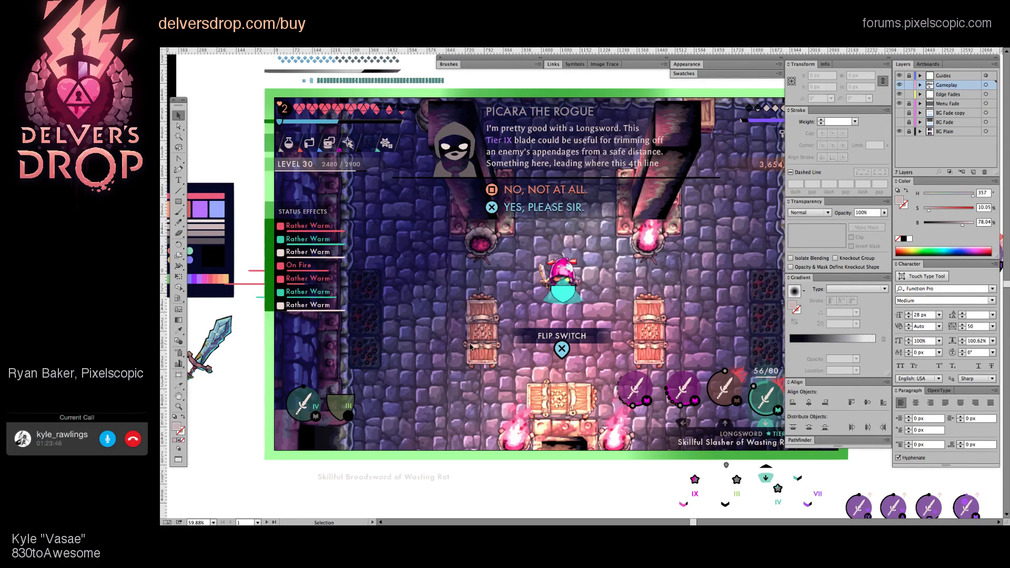
{"action": "left_click_drag", "start_coordinate": [294, 198], "coordinate": [311, 354]}
{"action": "left_click", "coordinate": [357, 237]}
Step: Place a copy of the SP Charges label beside the purple bar and apply the bar's sampled color to it
{"action": "left_click", "coordinate": [605, 212]}
{"action": "left_click_drag", "start_coordinate": [590, 242], "coordinate": [375, 311]}
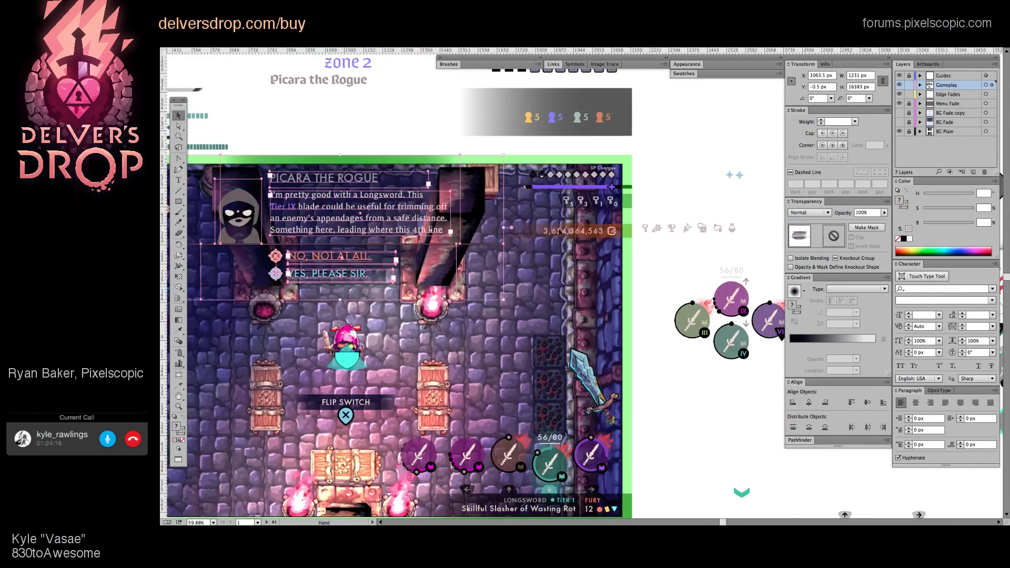
{"action": "left_click_drag", "start_coordinate": [547, 142], "coordinate": [708, 300]}
{"action": "key", "text": "a"}
{"action": "key", "text": "i"}
{"action": "left_click", "coordinate": [552, 268]}
Step: Replace the text of the purple label beside the bar with "Stamina"
{"action": "key", "text": "t"}
{"action": "triple_click", "coordinate": [737, 267]}
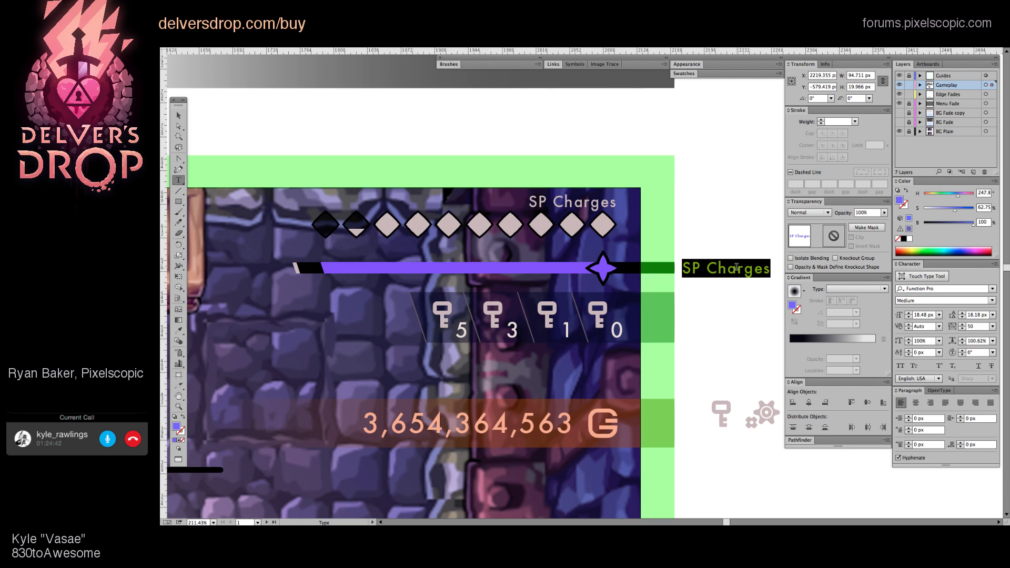
{"action": "type", "text": "Stamina"}
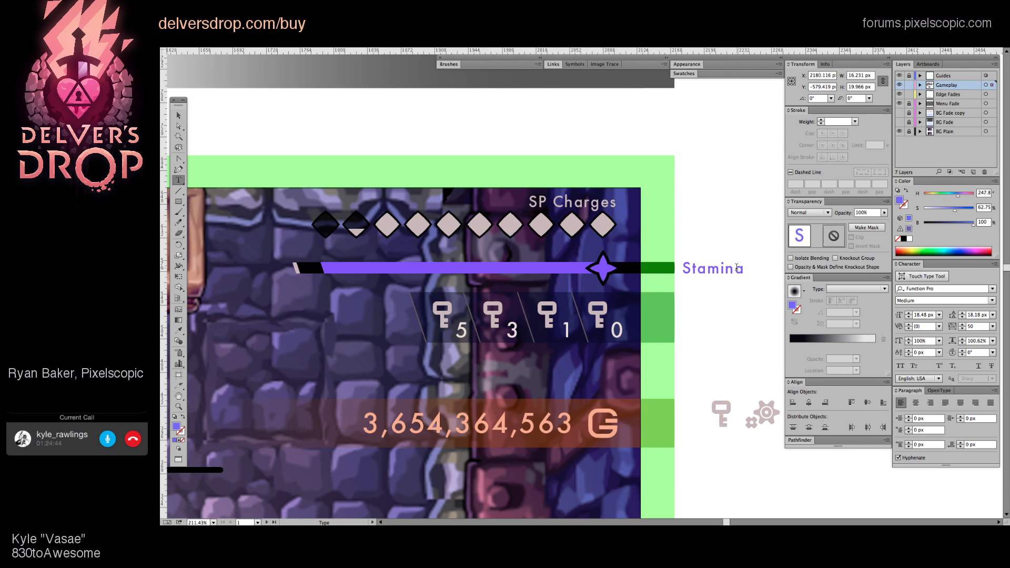
{"action": "left_click", "coordinate": [739, 248], "text": "super"}
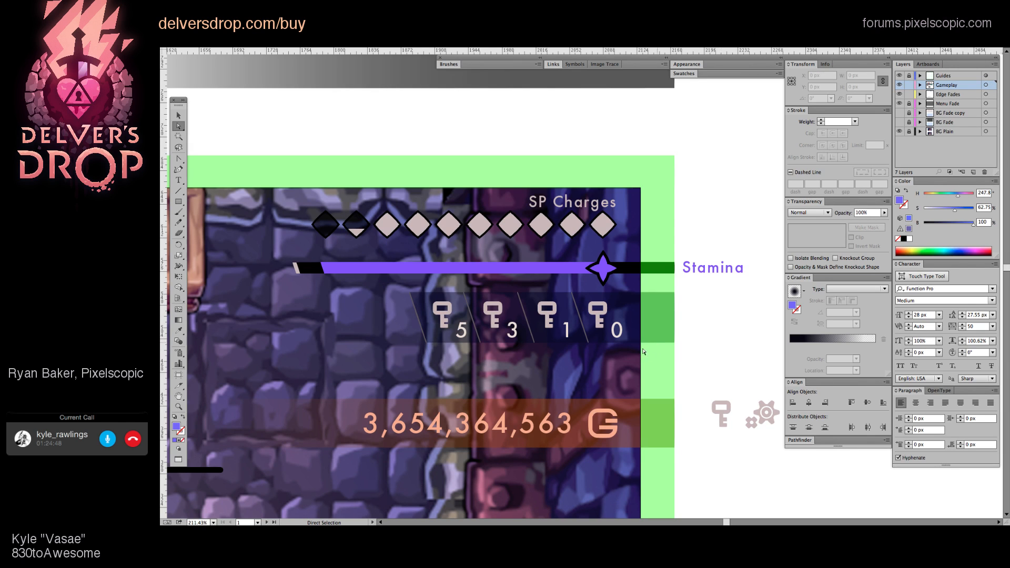
Step: Inspect the key counter group below the stamina bar and its surrounding HUD elements
{"action": "key", "text": "z"}
{"action": "left_click_drag", "start_coordinate": [644, 352], "coordinate": [564, 386]}
{"action": "scroll", "coordinate": [564, 385], "scroll_direction": "down", "scroll_amount": 3}
{"action": "key", "text": "v"}
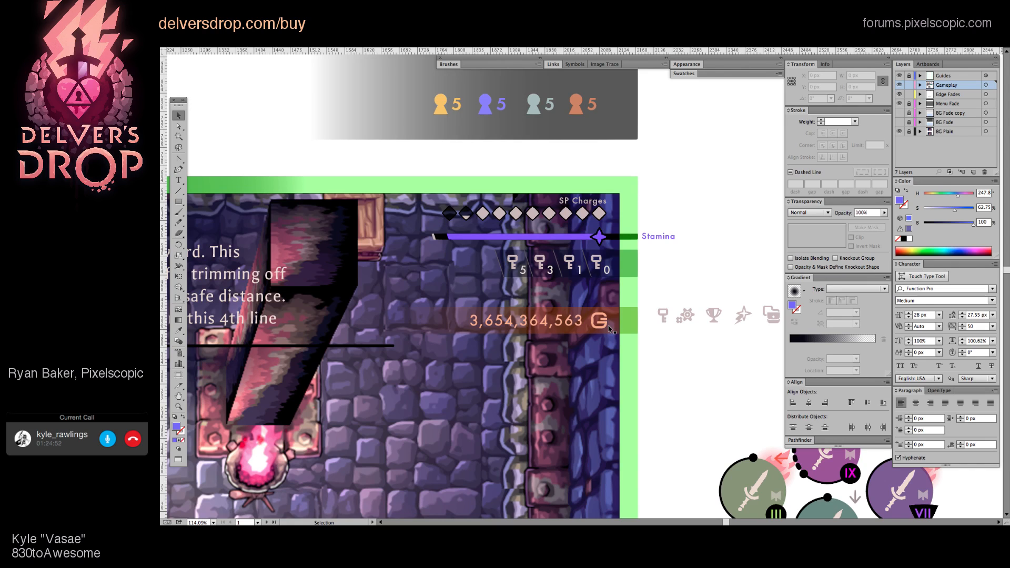
{"action": "left_click", "coordinate": [589, 272]}
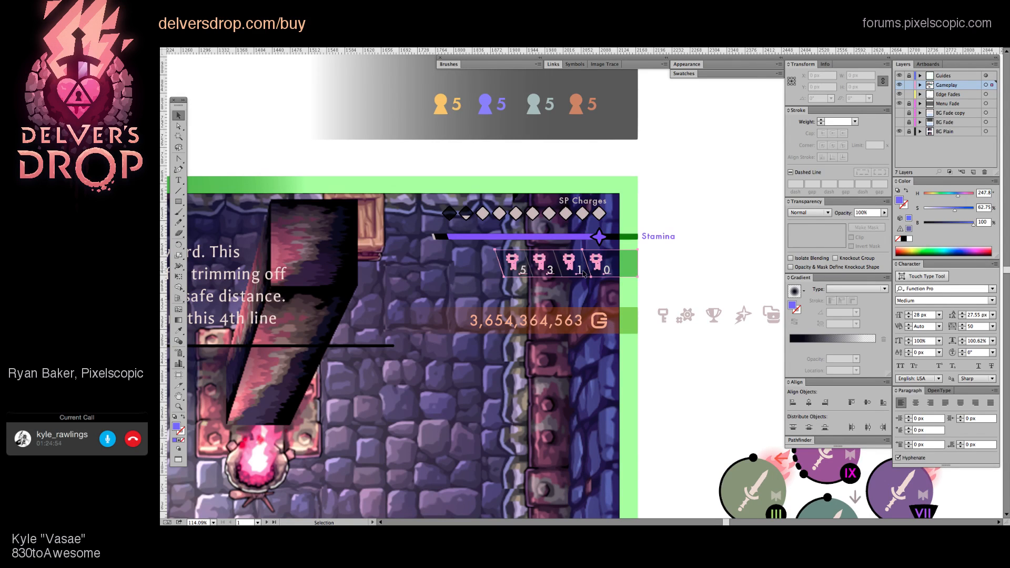
{"action": "left_click_drag", "start_coordinate": [669, 300], "coordinate": [715, 294]}
{"action": "left_click", "coordinate": [735, 282]}
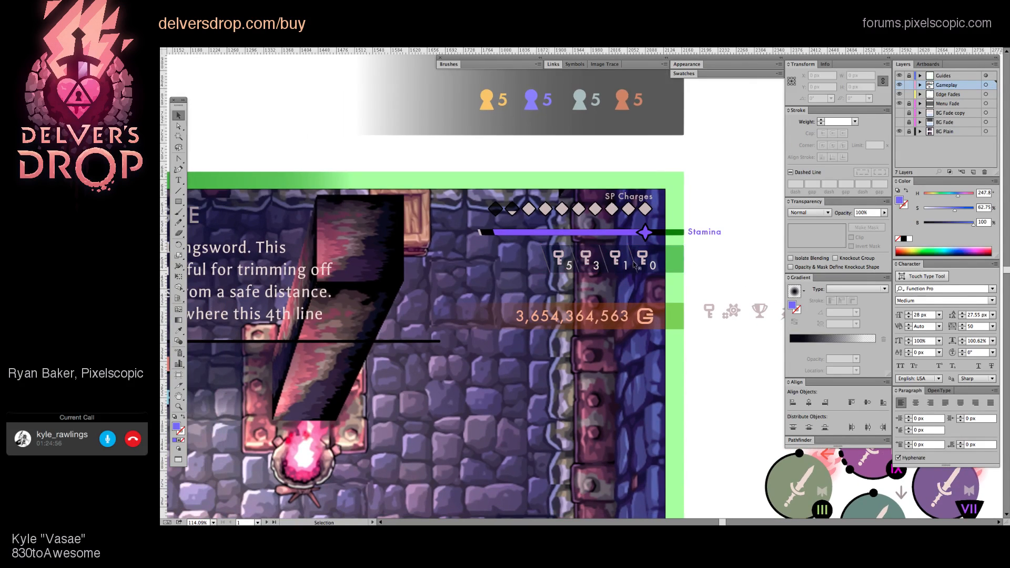
{"action": "left_click_drag", "start_coordinate": [650, 259], "coordinate": [581, 216]}
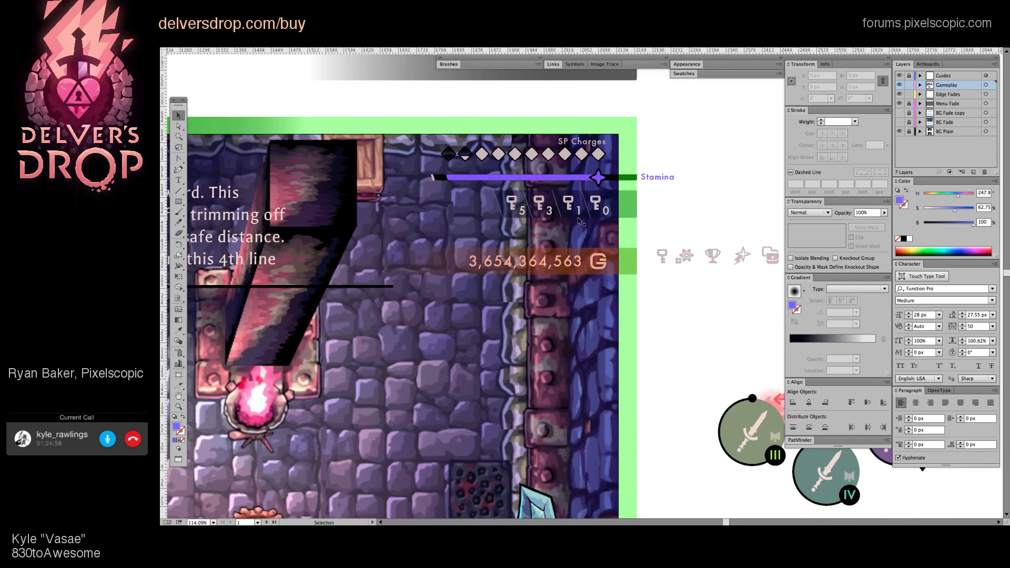
Step: Compare the key counter group below the stamina bar with the item slot row above the Level 30 label
{"action": "left_click", "coordinate": [581, 216]}
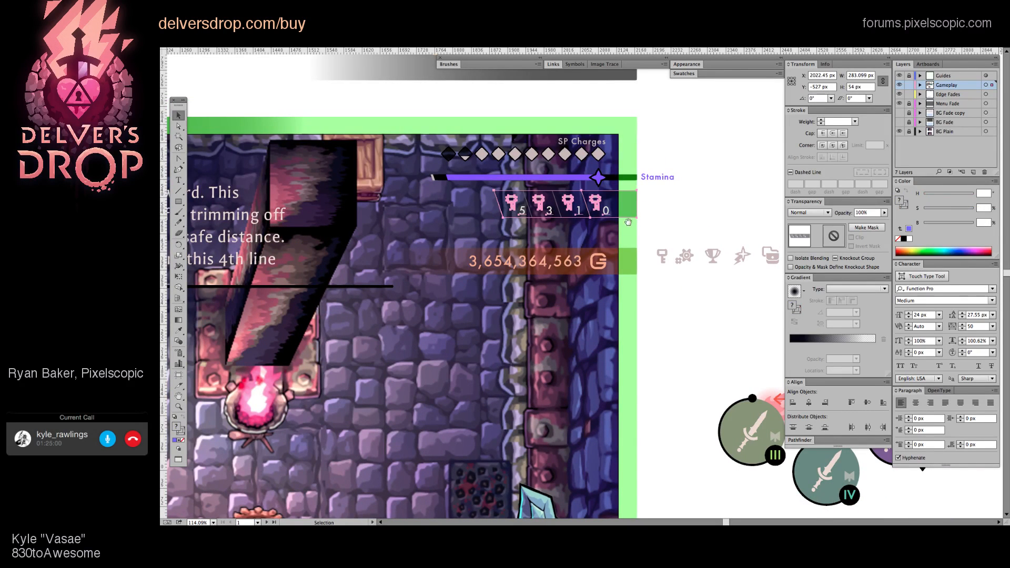
{"action": "scroll", "coordinate": [712, 231], "scroll_direction": "left", "scroll_amount": 3}
{"action": "left_click", "coordinate": [712, 232]}
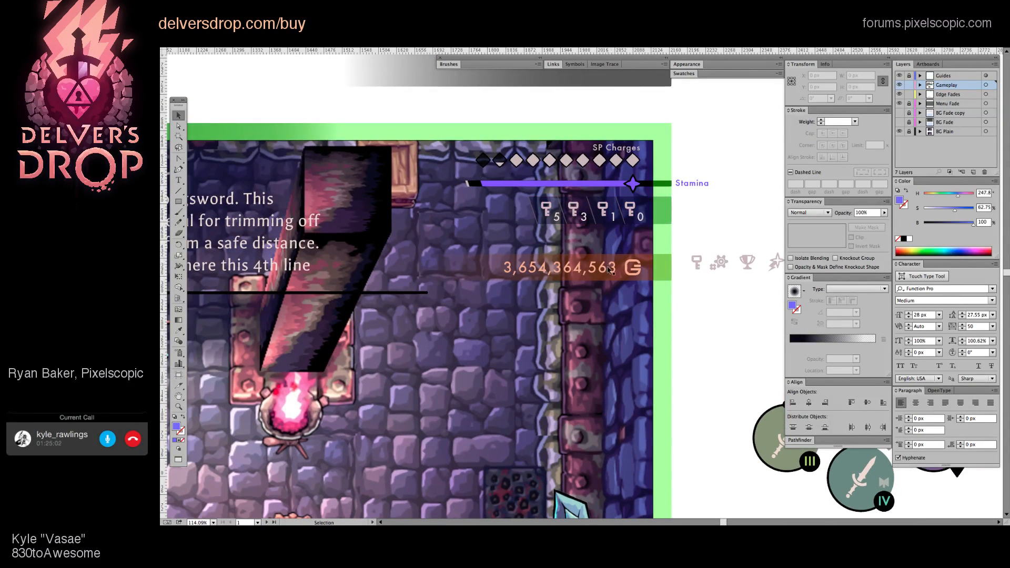
{"action": "key", "text": "z"}
{"action": "left_click", "coordinate": [570, 337], "text": "alt"}
{"action": "left_click_drag", "start_coordinate": [525, 335], "coordinate": [564, 254]}
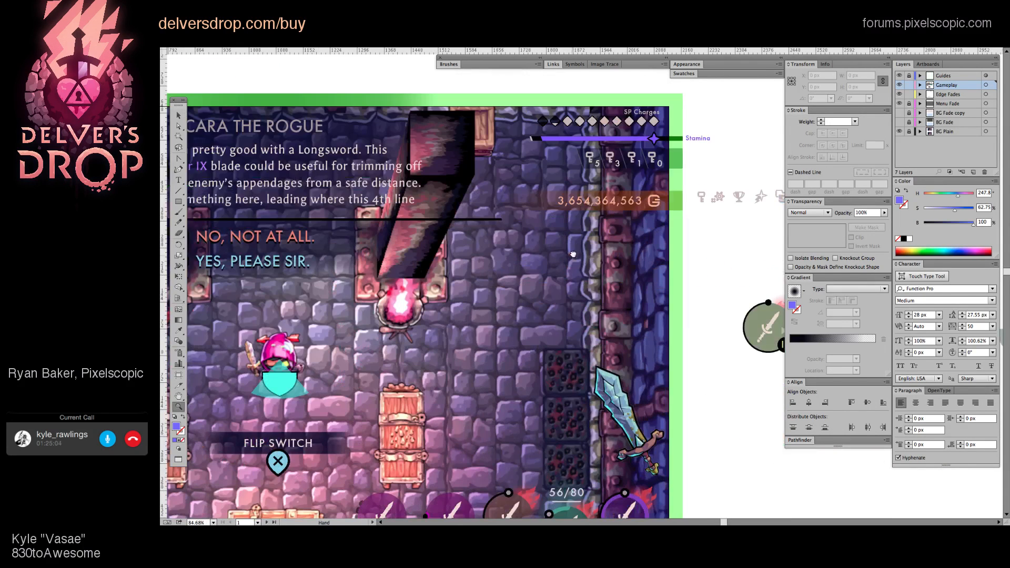
{"action": "key", "text": "v"}
{"action": "left_click", "coordinate": [613, 168]}
{"action": "left_click_drag", "start_coordinate": [590, 219], "coordinate": [896, 252]}
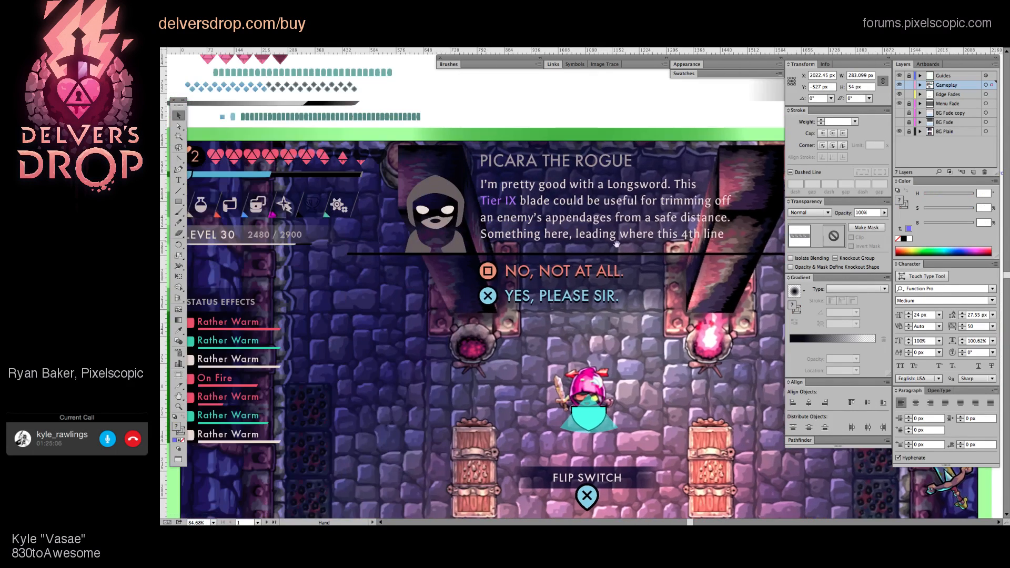
{"action": "left_click_drag", "start_coordinate": [347, 225], "coordinate": [502, 241]}
{"action": "left_click", "coordinate": [418, 219]}
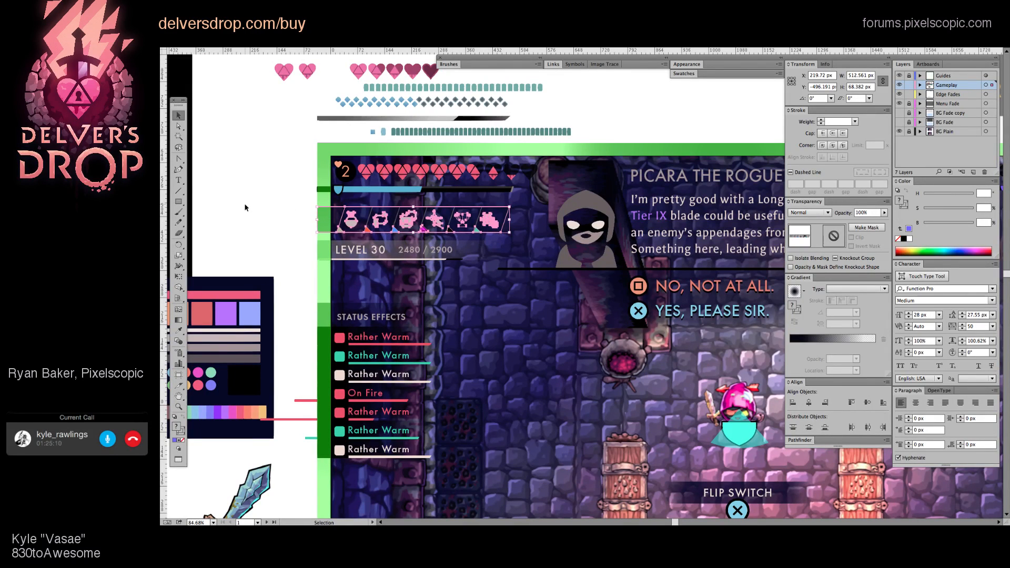
{"action": "left_click", "coordinate": [307, 227]}
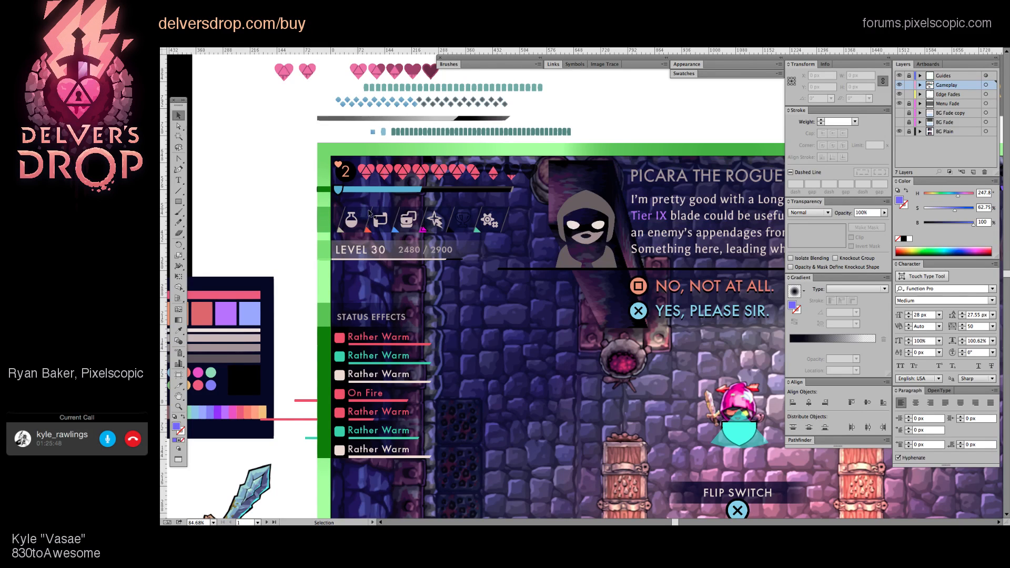
{"action": "left_click", "coordinate": [451, 232]}
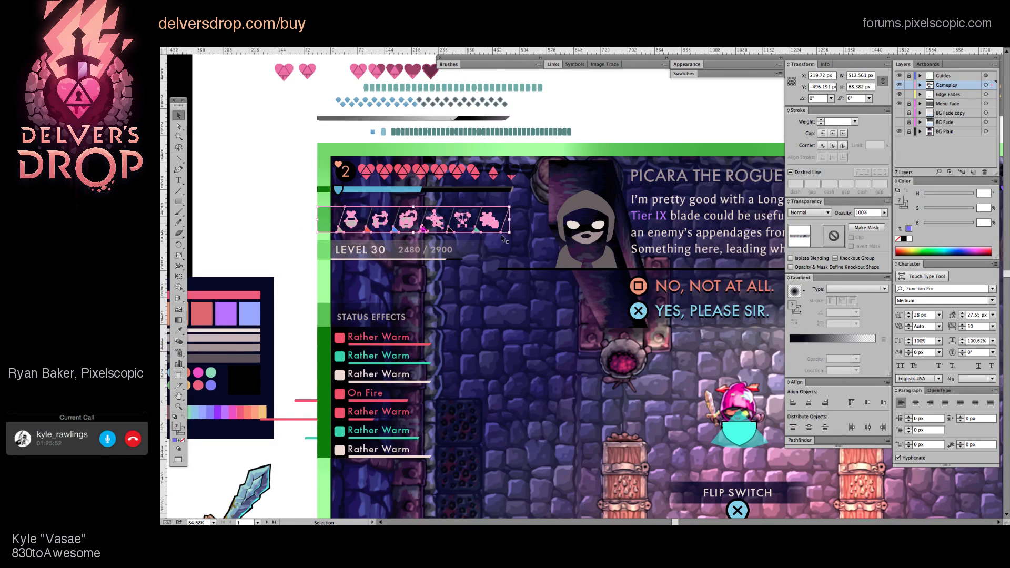
{"action": "key", "text": "super+shift+a"}
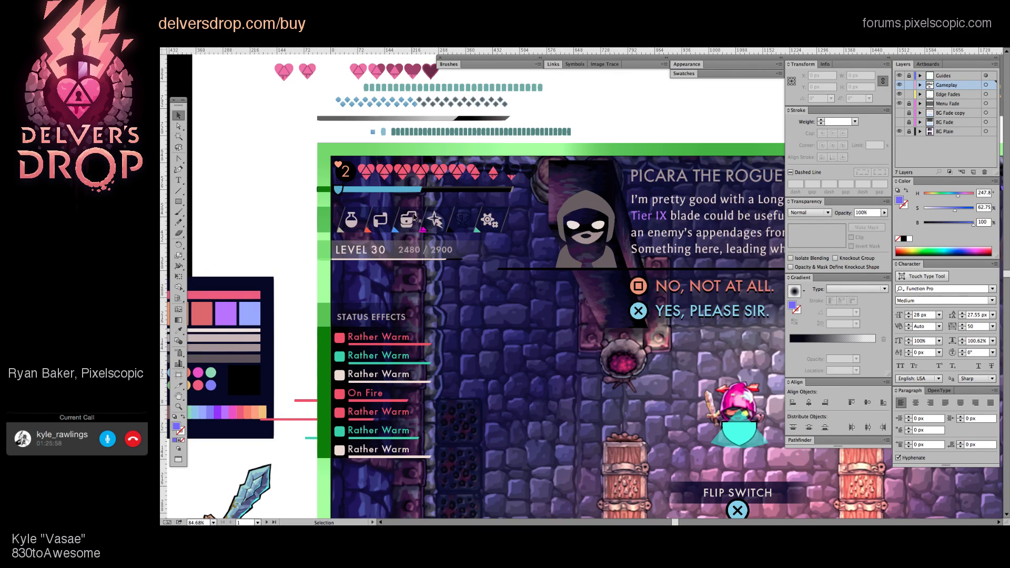
Step: Examine the radial fade behind the Status Effects list and the dark fade behind the dialog responses
{"action": "key", "text": "a"}
{"action": "left_click", "coordinate": [485, 321]}
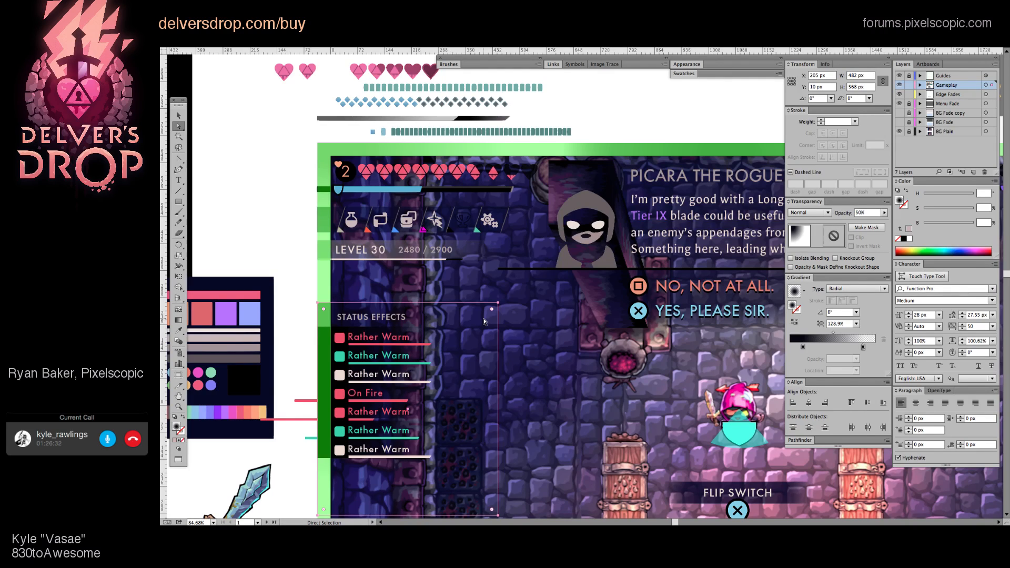
{"action": "left_click", "coordinate": [585, 337]}
{"action": "left_click_drag", "start_coordinate": [585, 335], "coordinate": [581, 330]}
{"action": "scroll", "coordinate": [581, 330], "scroll_direction": "down", "scroll_amount": 5}
{"action": "scroll", "coordinate": [581, 330], "scroll_direction": "right", "scroll_amount": 4}
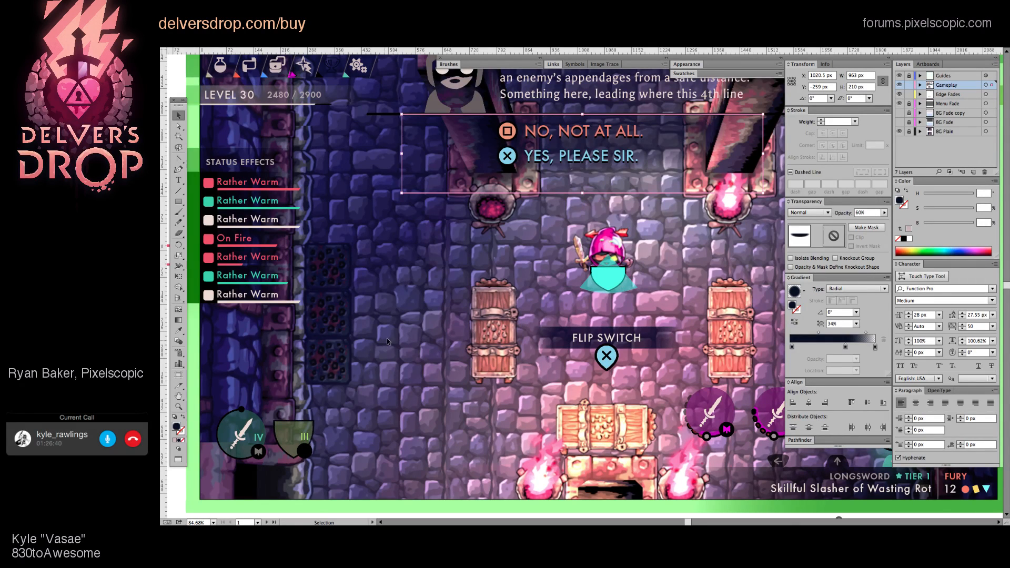
{"action": "left_click", "coordinate": [400, 272]}
{"action": "left_click_drag", "start_coordinate": [388, 194], "coordinate": [458, 190]}
{"action": "key", "text": "a"}
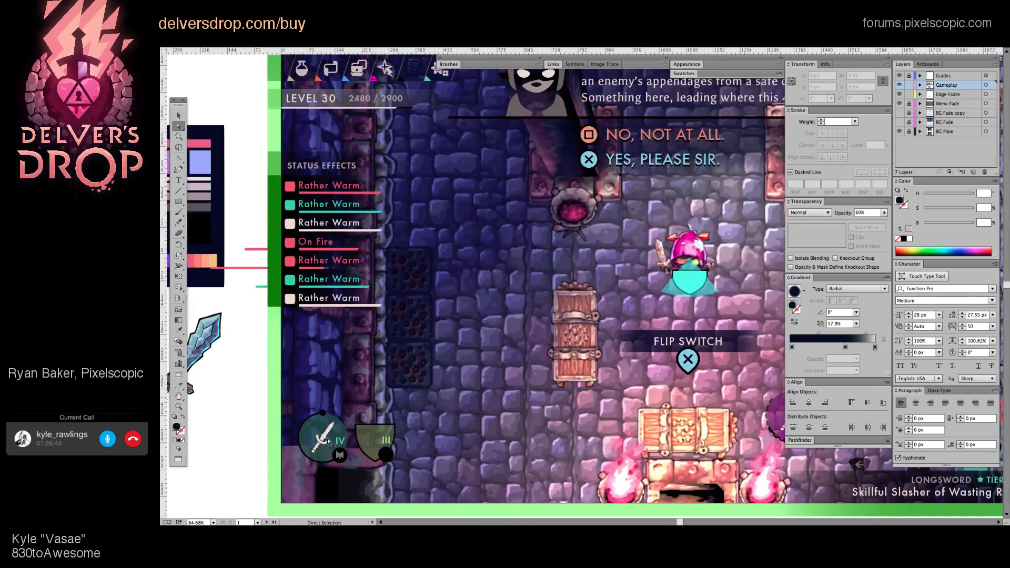
Step: Inspect the weapon slot groups at both lower corners of the gameplay HUD mockup
{"action": "left_click_drag", "start_coordinate": [298, 382], "coordinate": [428, 470]}
{"action": "left_click_drag", "start_coordinate": [607, 437], "coordinate": [273, 369]}
{"action": "key", "text": "v"}
{"action": "left_click", "coordinate": [524, 371]}
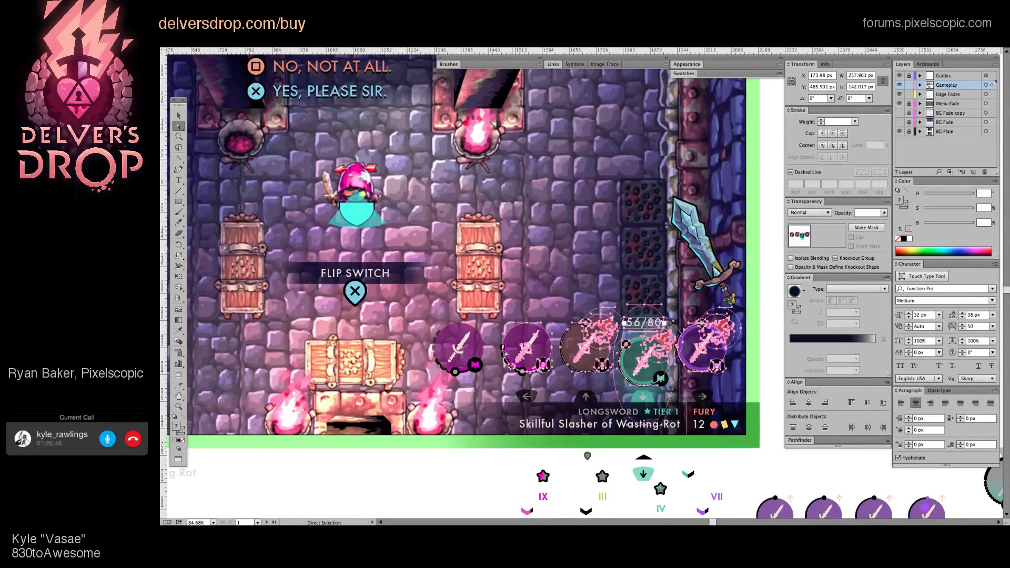
{"action": "scroll", "coordinate": [508, 301], "scroll_direction": "down", "scroll_amount": 4}
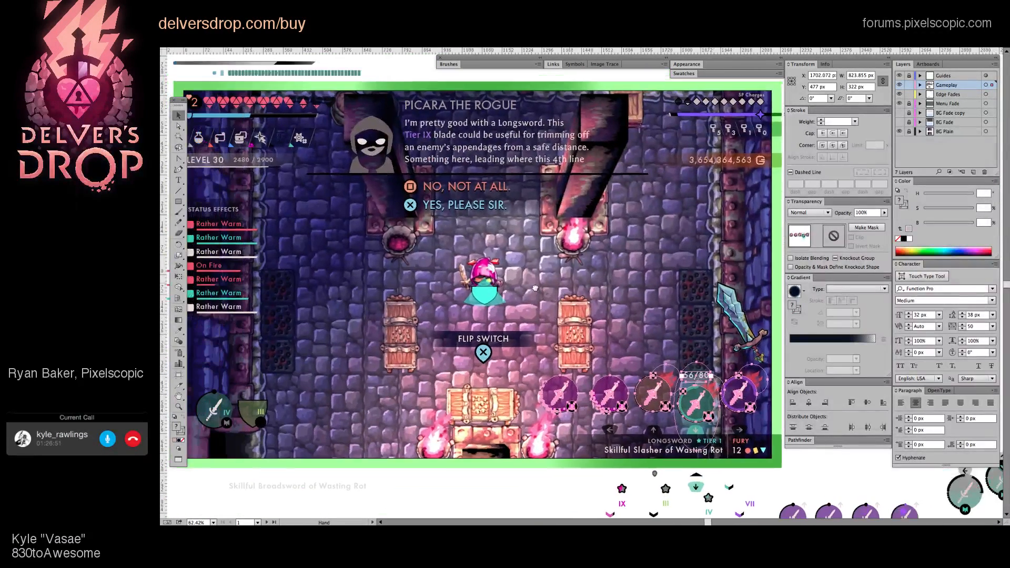
{"action": "left_click_drag", "start_coordinate": [535, 288], "coordinate": [576, 295]}
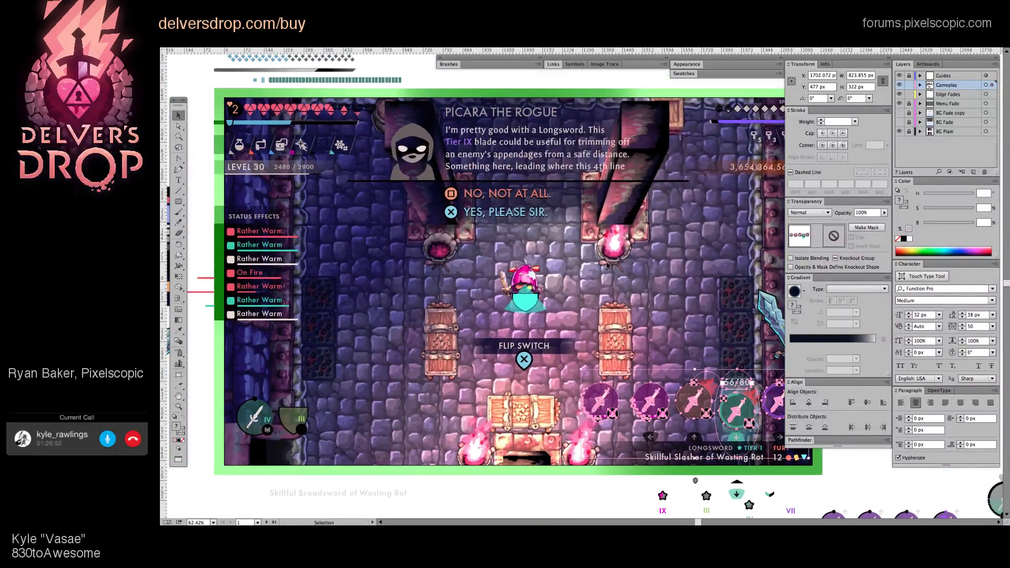
{"action": "left_click", "coordinate": [608, 266]}
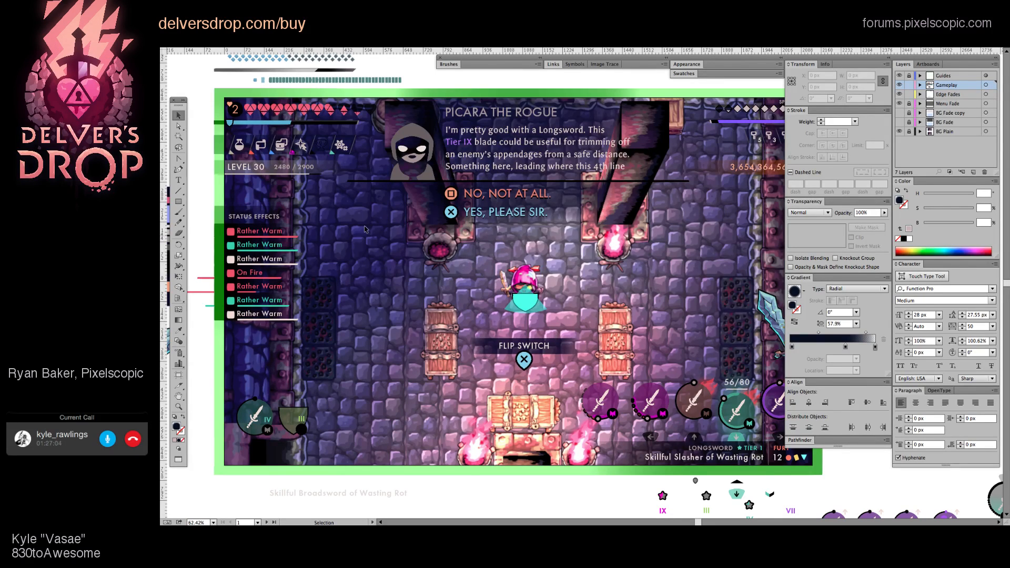
{"action": "left_click_drag", "start_coordinate": [364, 230], "coordinate": [416, 236]}
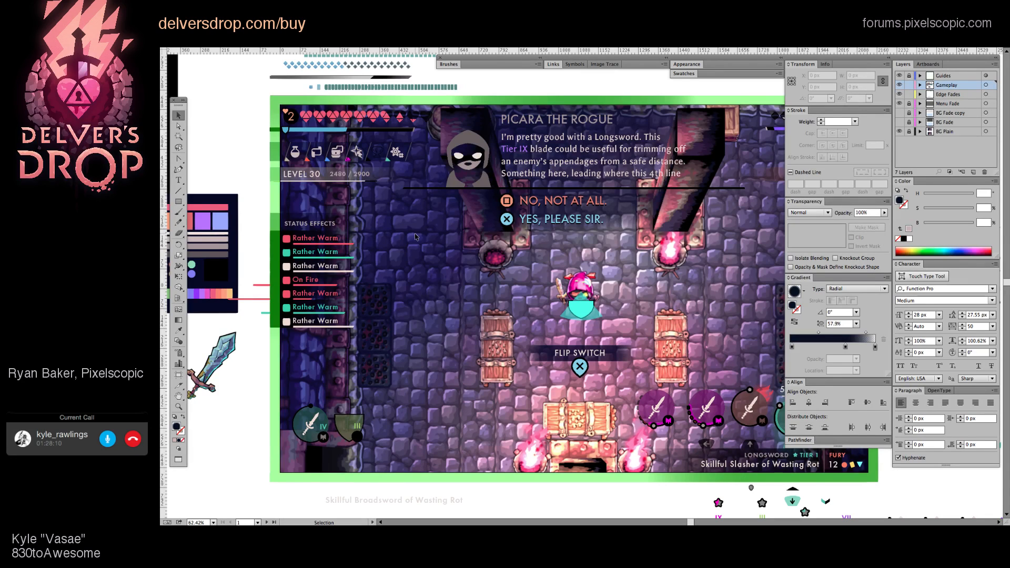
{"action": "scroll", "coordinate": [434, 248], "scroll_direction": "down", "scroll_amount": 1}
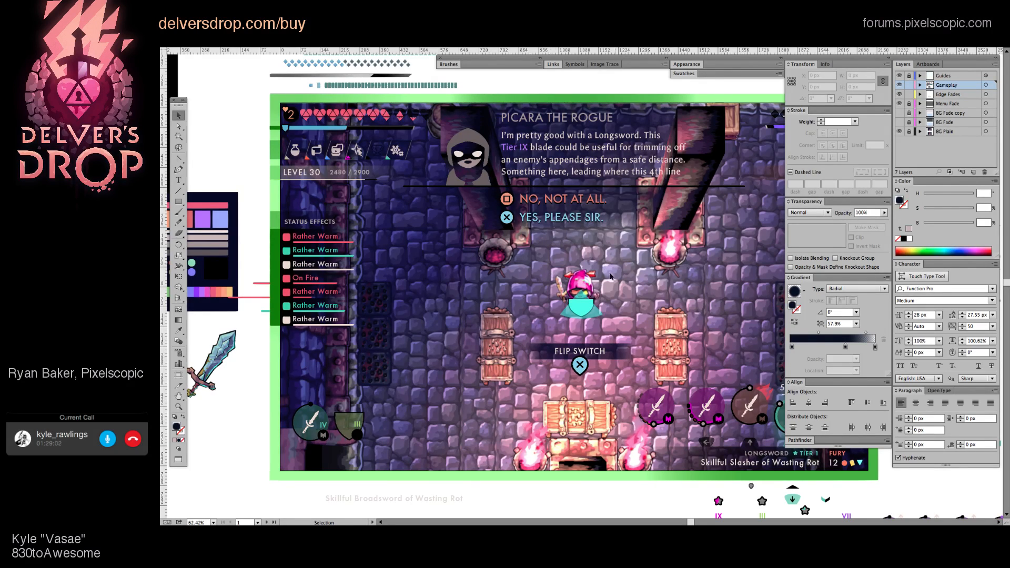
{"action": "left_click", "coordinate": [572, 310]}
{"action": "left_click", "coordinate": [646, 293]}
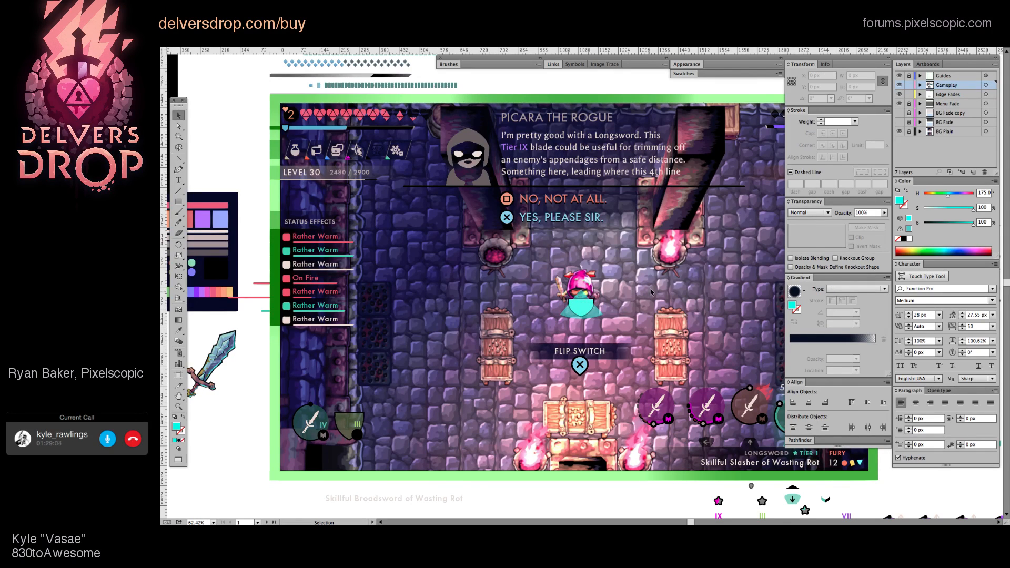
Step: Extend the dark radial fade behind the two dialog responses downward to a height of 235 px
{"action": "left_click_drag", "start_coordinate": [682, 287], "coordinate": [592, 275]}
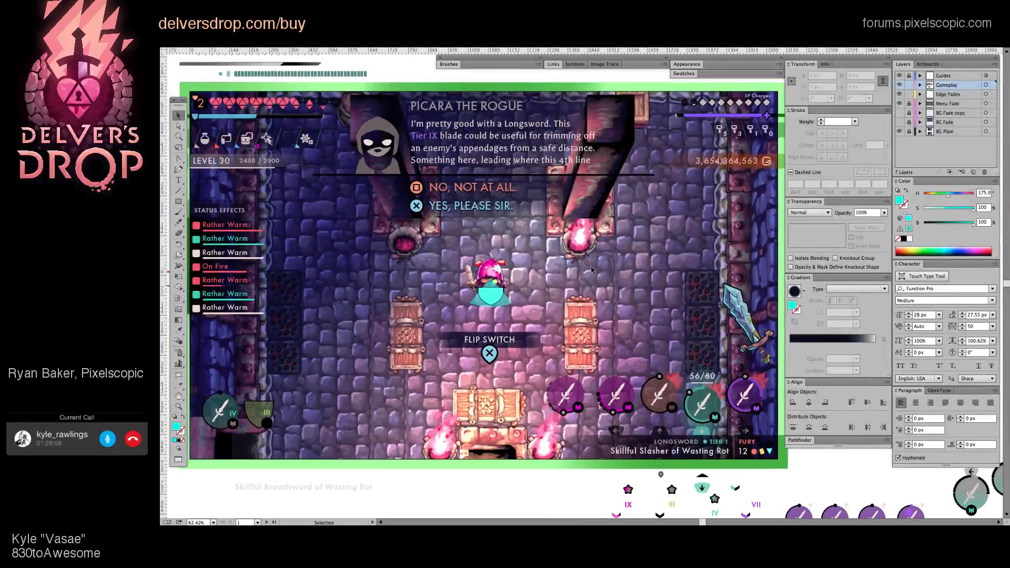
{"action": "key", "text": "z"}
{"action": "left_click_drag", "start_coordinate": [613, 145], "coordinate": [558, 220]}
{"action": "key", "text": "v"}
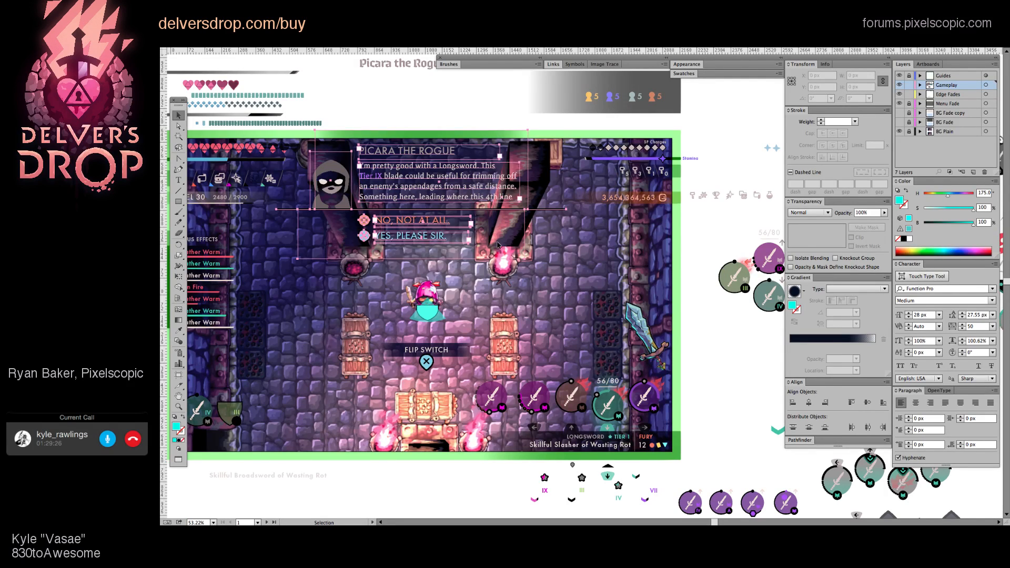
{"action": "left_click_drag", "start_coordinate": [487, 307], "coordinate": [559, 285]}
{"action": "key", "text": "a"}
{"action": "left_click", "coordinate": [574, 205]}
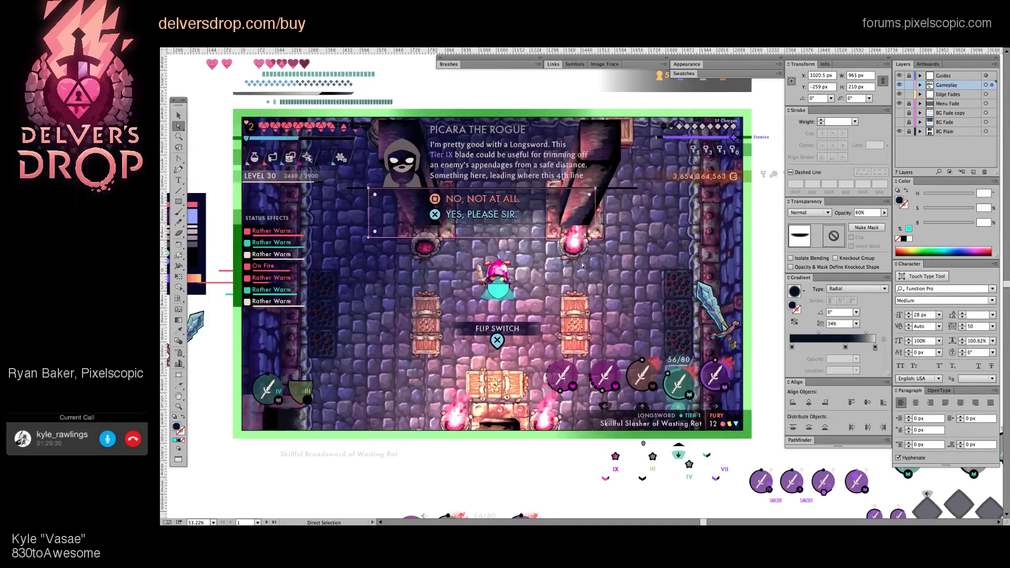
{"action": "left_click", "coordinate": [541, 207]}
{"action": "key", "text": "v"}
{"action": "left_click_drag", "start_coordinate": [485, 241], "coordinate": [485, 247]}
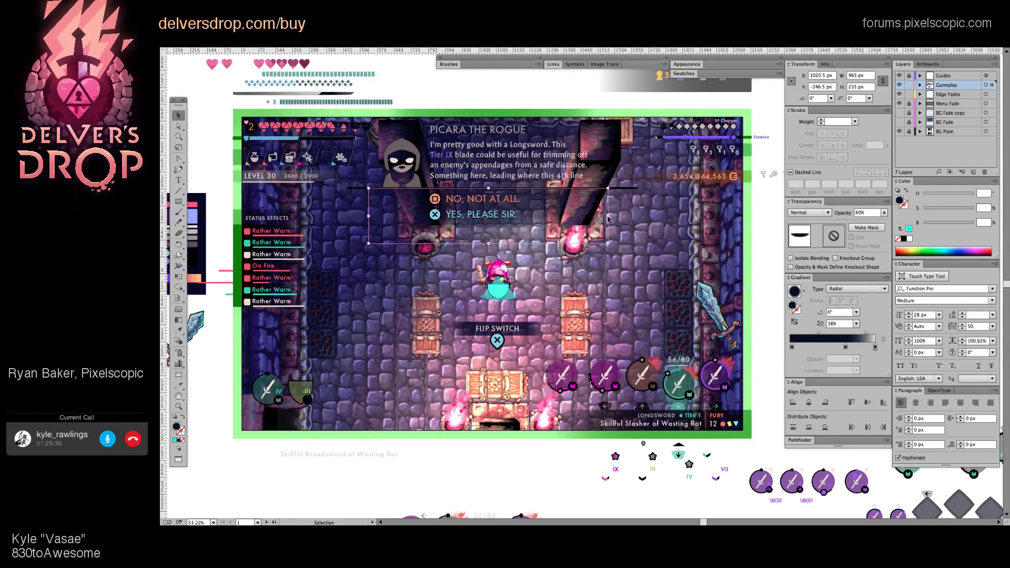
{"action": "key", "text": "ctrl+shift+a"}
Step: Widen the fade behind the dialog responses to 1016 px and center it horizontally at 1028 px
{"action": "left_click_drag", "start_coordinate": [611, 252], "coordinate": [611, 257]}
{"action": "key", "text": "a"}
{"action": "left_click", "coordinate": [596, 246]}
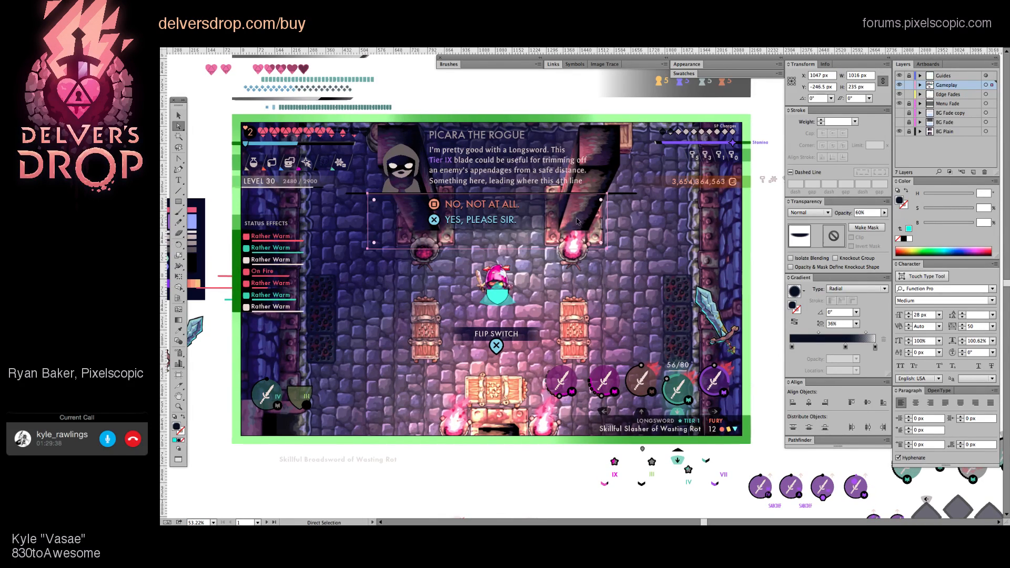
{"action": "key", "text": "v"}
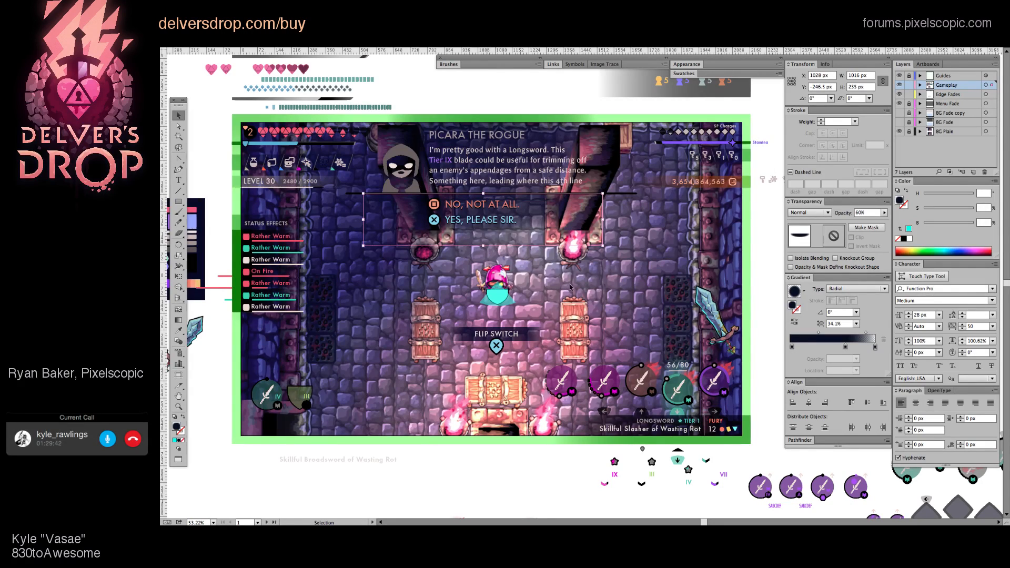
{"action": "key", "text": "ctrl+shift+a"}
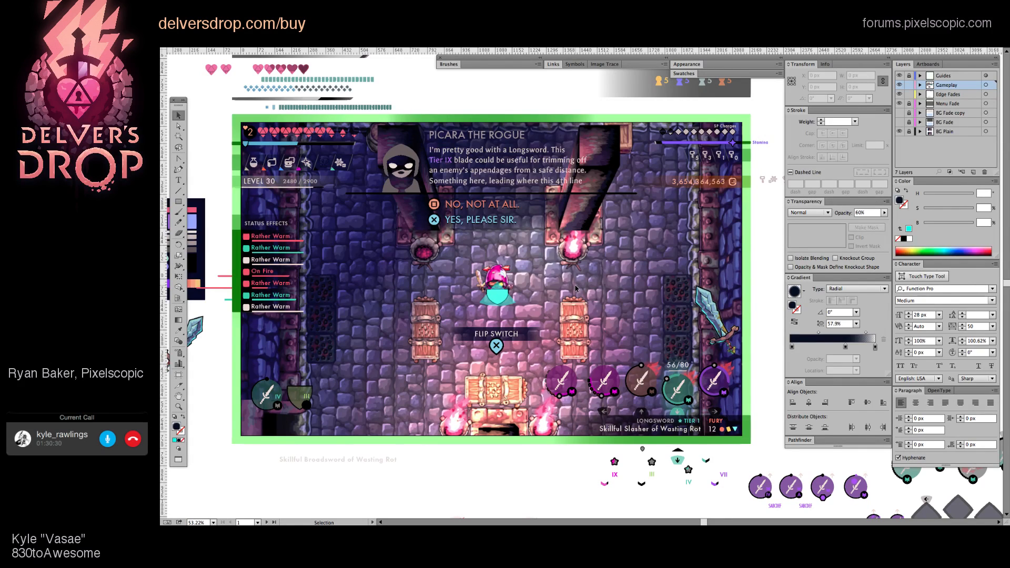
{"action": "scroll", "coordinate": [516, 290], "scroll_direction": "down", "scroll_amount": 1}
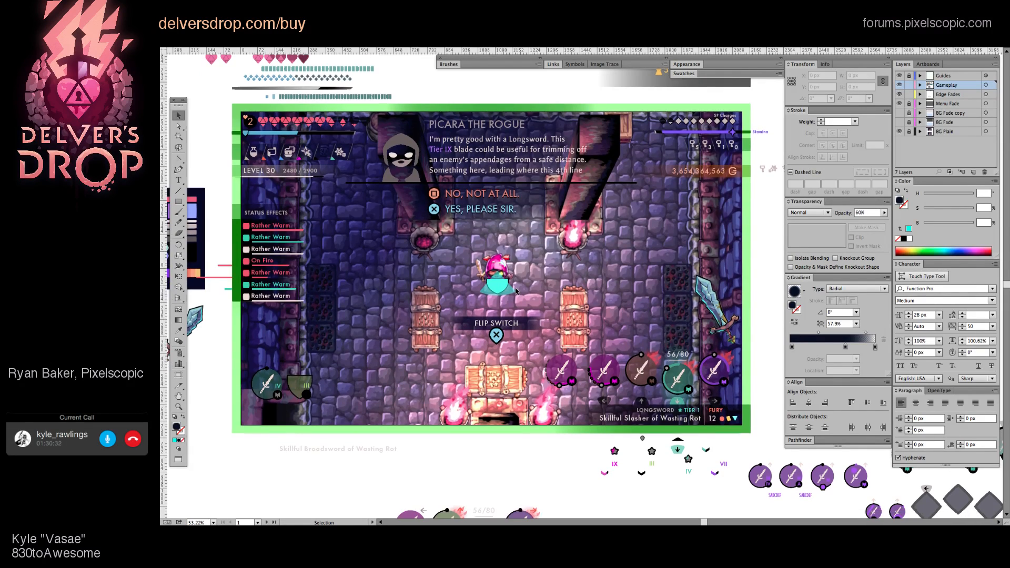
{"action": "scroll", "coordinate": [516, 290], "scroll_direction": "up", "scroll_amount": 1}
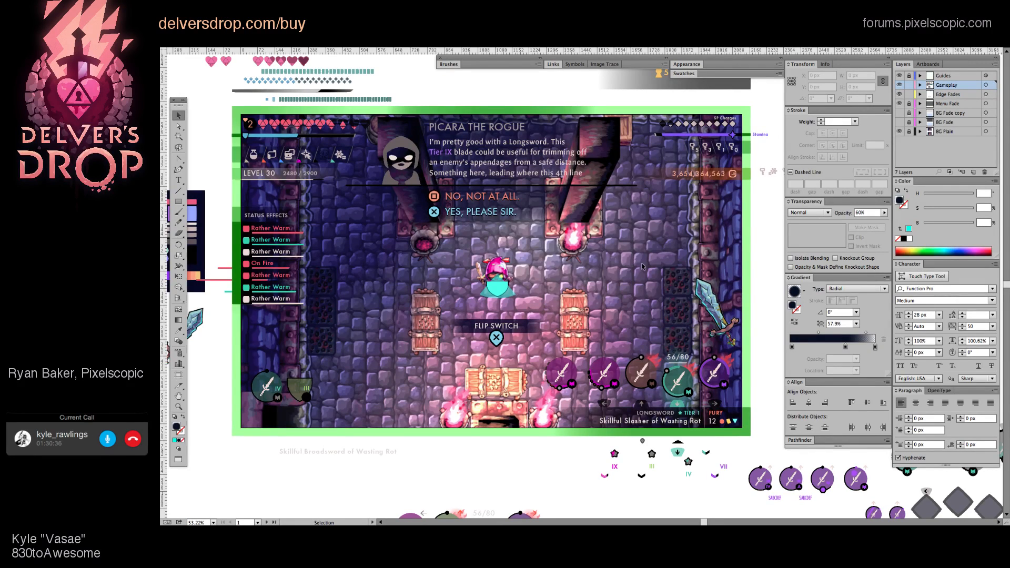
{"action": "key", "text": "space"}
{"action": "left_click_drag", "start_coordinate": [532, 295], "coordinate": [517, 301]}
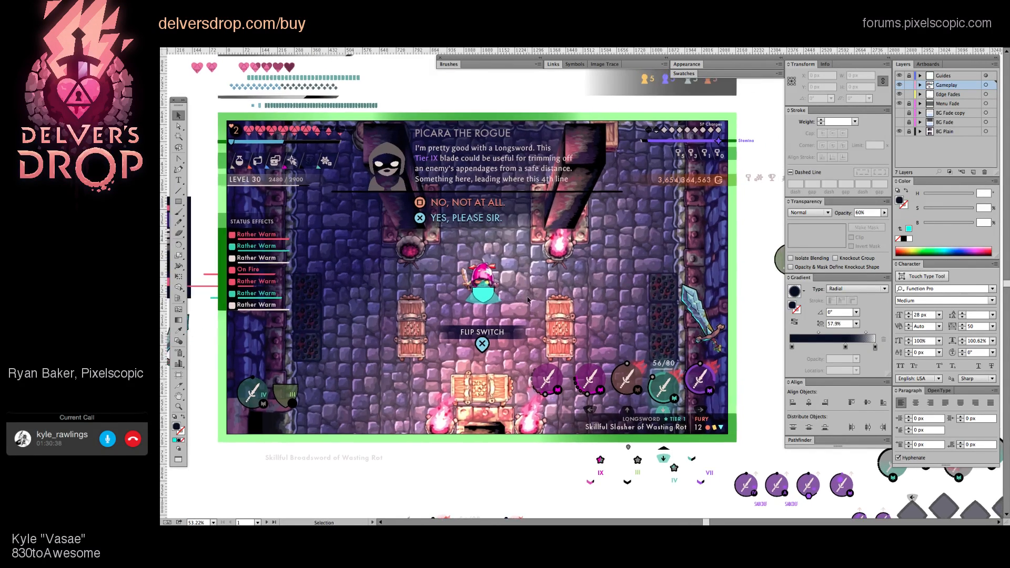
Step: Examine the two purple weapon slots and their segmented outer rings up close in the HUD mockup
{"action": "key", "text": "z"}
{"action": "left_click_drag", "start_coordinate": [562, 344], "coordinate": [546, 343]}
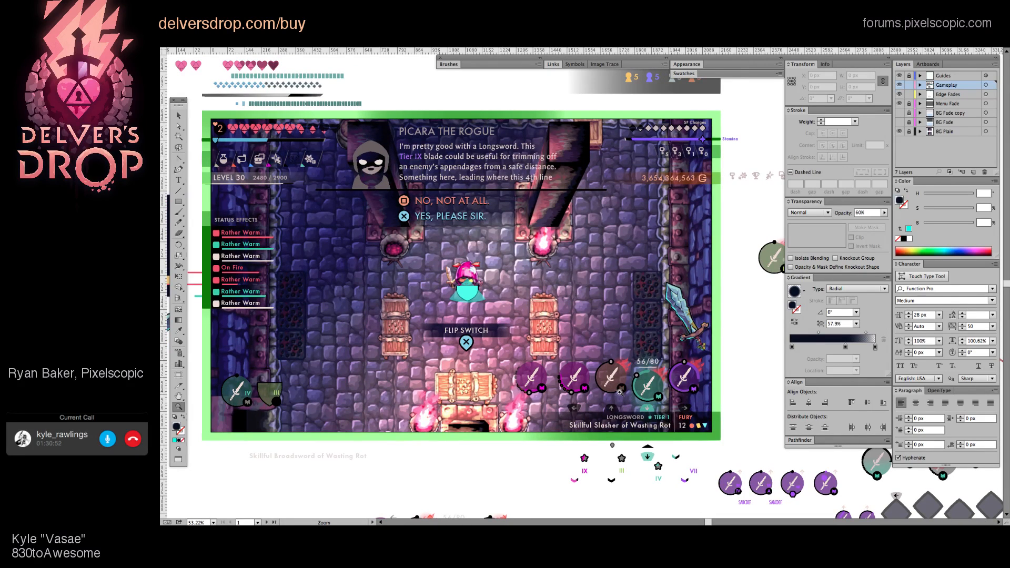
{"action": "left_click_drag", "start_coordinate": [645, 393], "coordinate": [634, 397]}
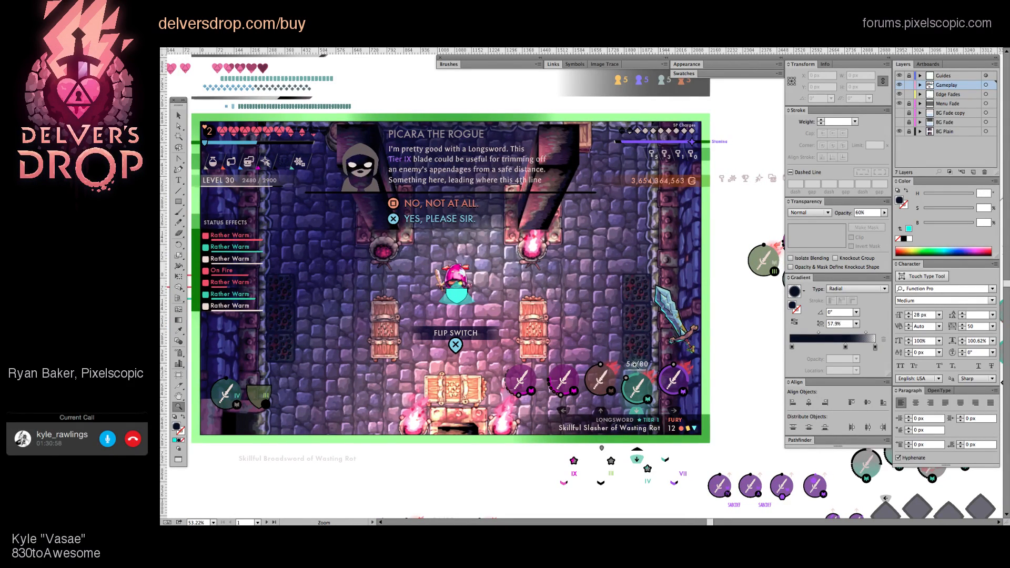
{"action": "left_click_drag", "start_coordinate": [601, 362], "coordinate": [592, 362]}
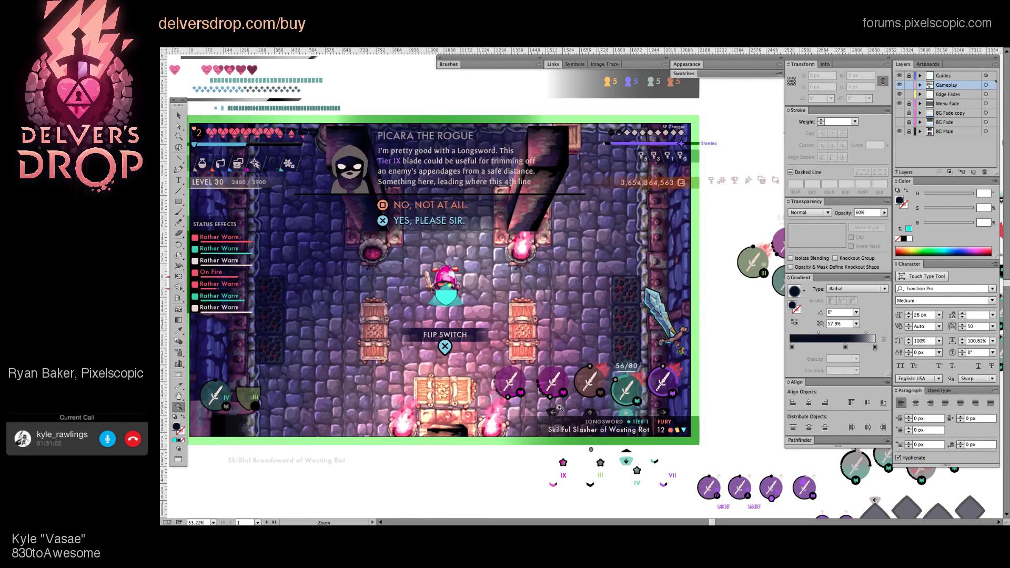
{"action": "left_click_drag", "start_coordinate": [559, 408], "coordinate": [598, 421]}
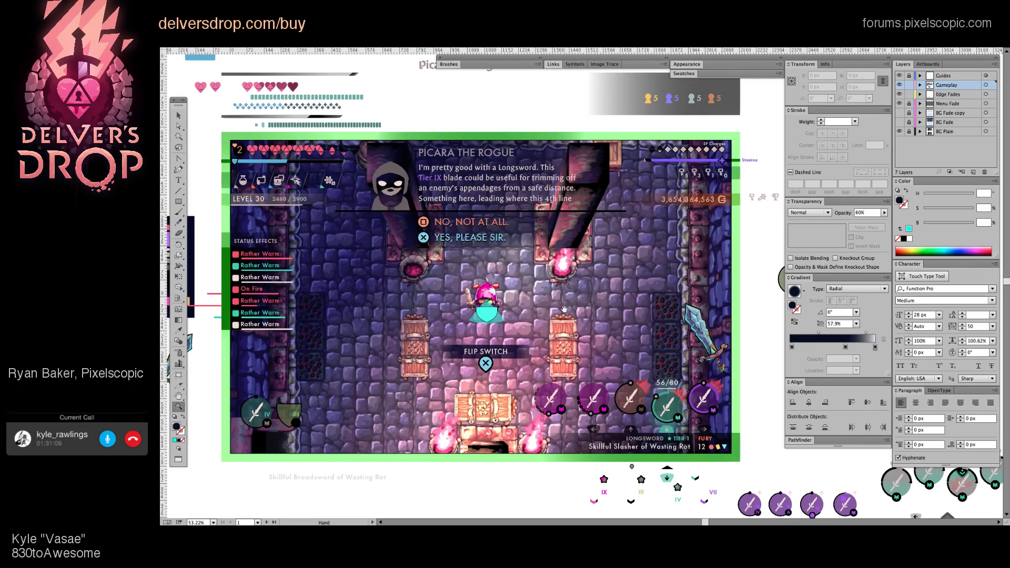
{"action": "left_click_drag", "start_coordinate": [597, 379], "coordinate": [544, 357]}
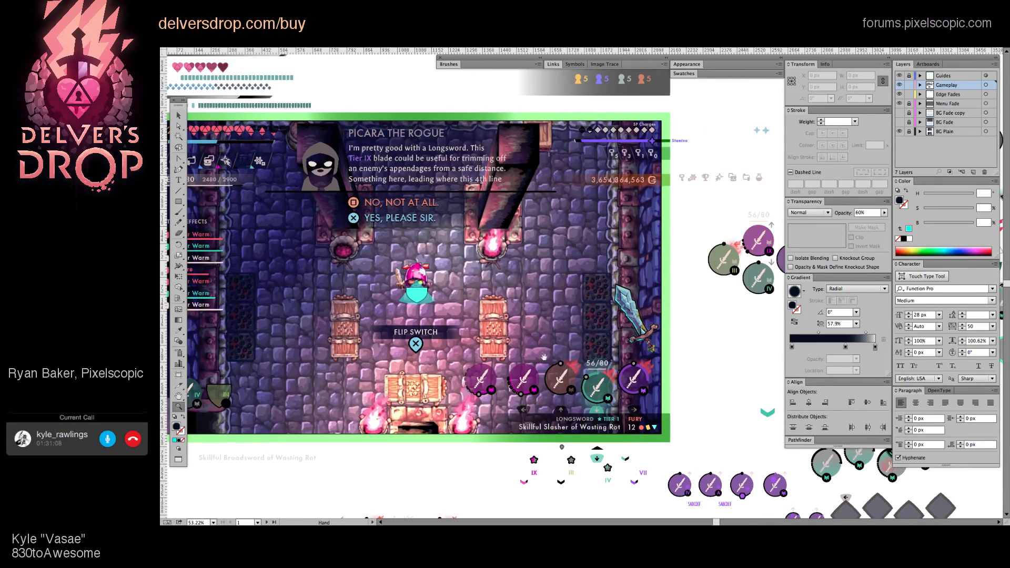
{"action": "scroll", "coordinate": [541, 373], "scroll_direction": "up", "scroll_amount": 5}
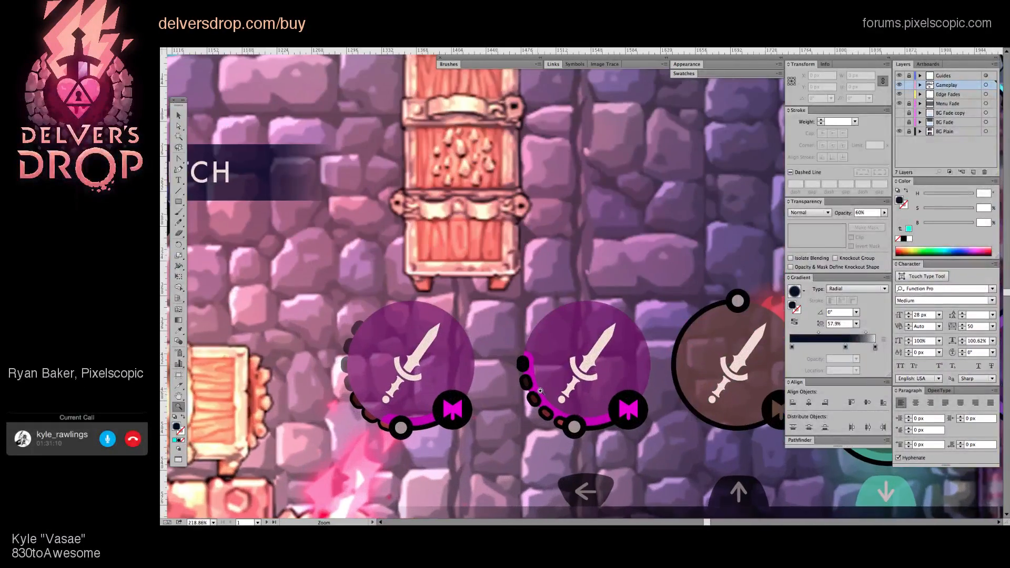
{"action": "scroll", "coordinate": [541, 391], "scroll_direction": "up", "scroll_amount": 2}
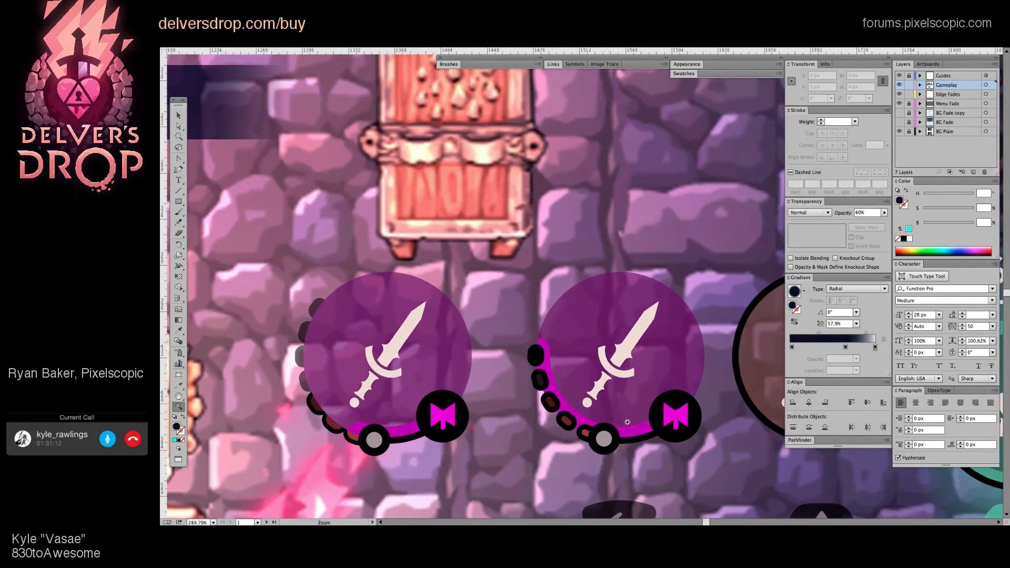
Step: Compare the segmented outer rings of the two purple weapon slots against the rest of the weapon row
{"action": "scroll", "coordinate": [628, 421], "scroll_direction": "down", "scroll_amount": 1}
{"action": "scroll", "coordinate": [547, 397], "scroll_direction": "down", "scroll_amount": 1}
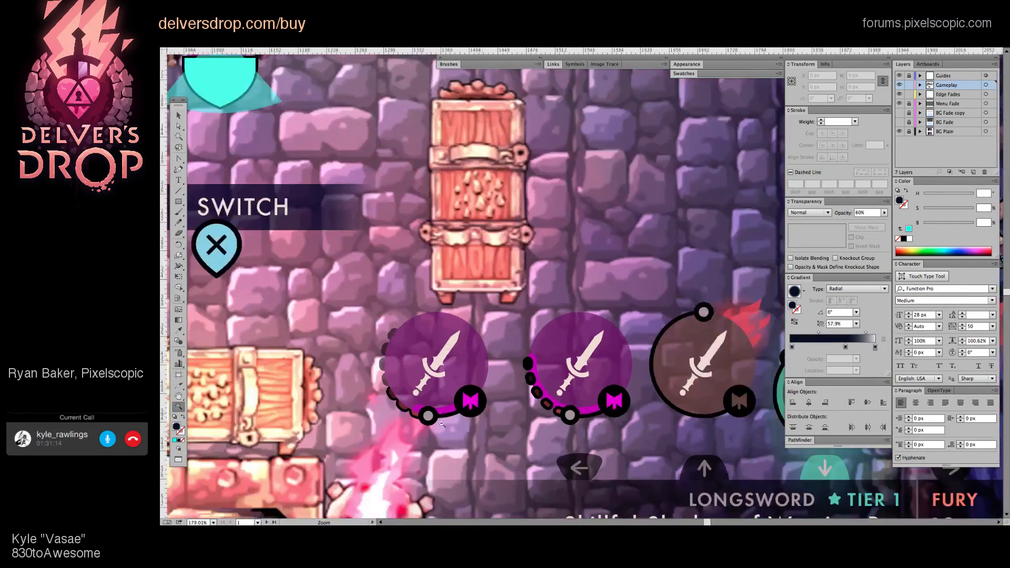
{"action": "scroll", "coordinate": [441, 424], "scroll_direction": "down", "scroll_amount": 3}
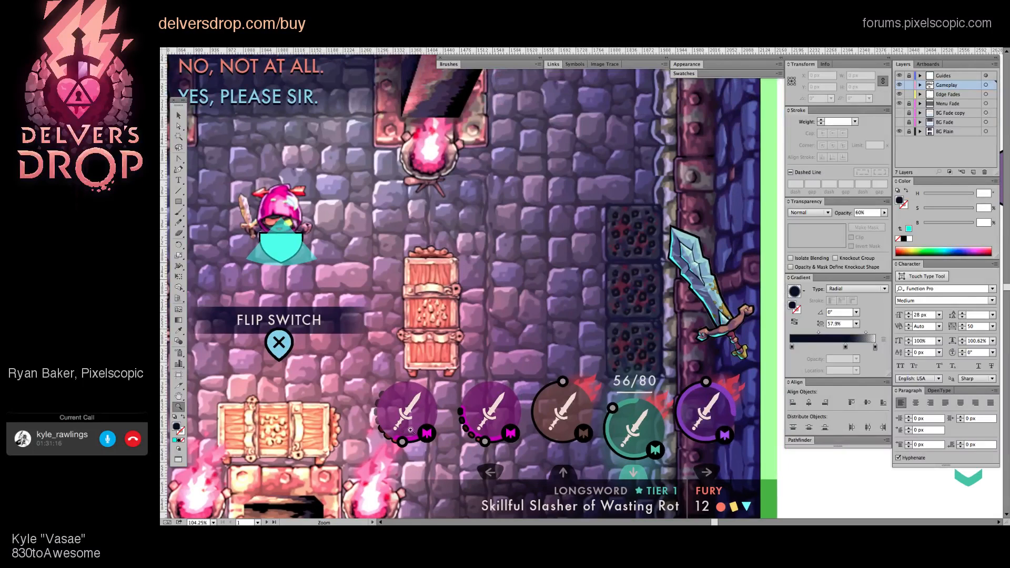
{"action": "scroll", "coordinate": [410, 429], "scroll_direction": "up", "scroll_amount": 4}
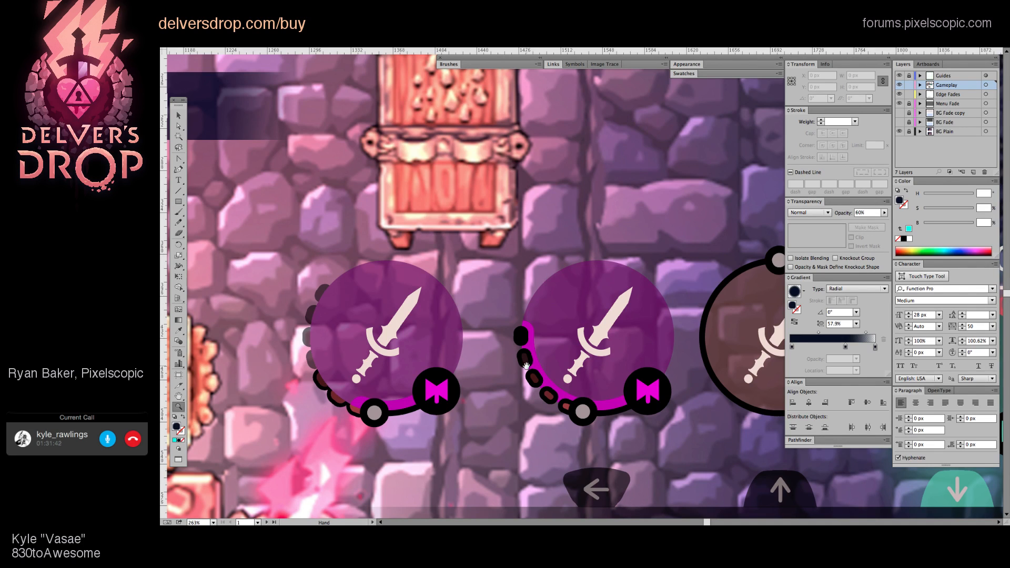
{"action": "scroll", "coordinate": [526, 366], "scroll_direction": "down", "scroll_amount": 1}
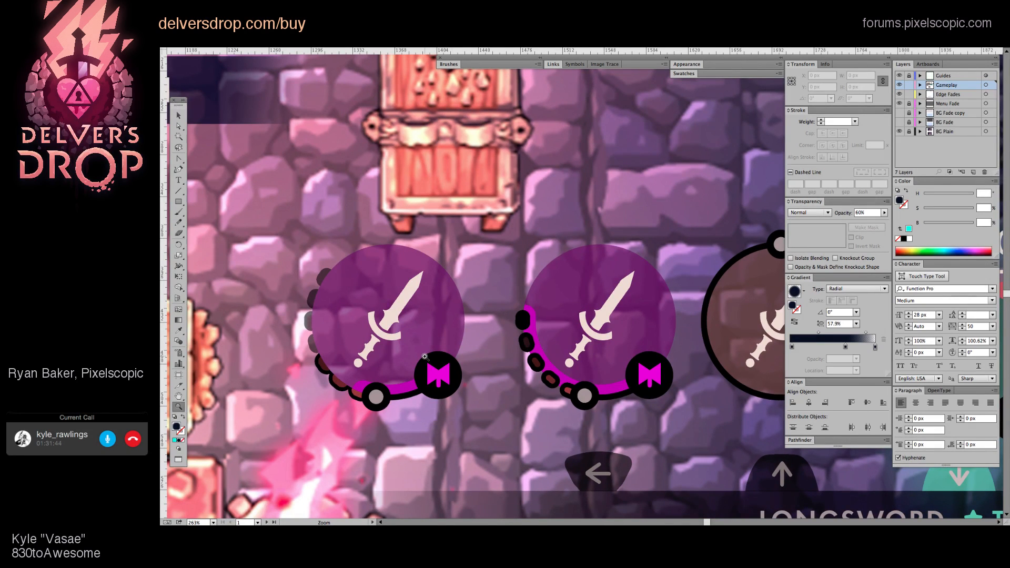
{"action": "scroll", "coordinate": [457, 355], "scroll_direction": "up", "scroll_amount": 5}
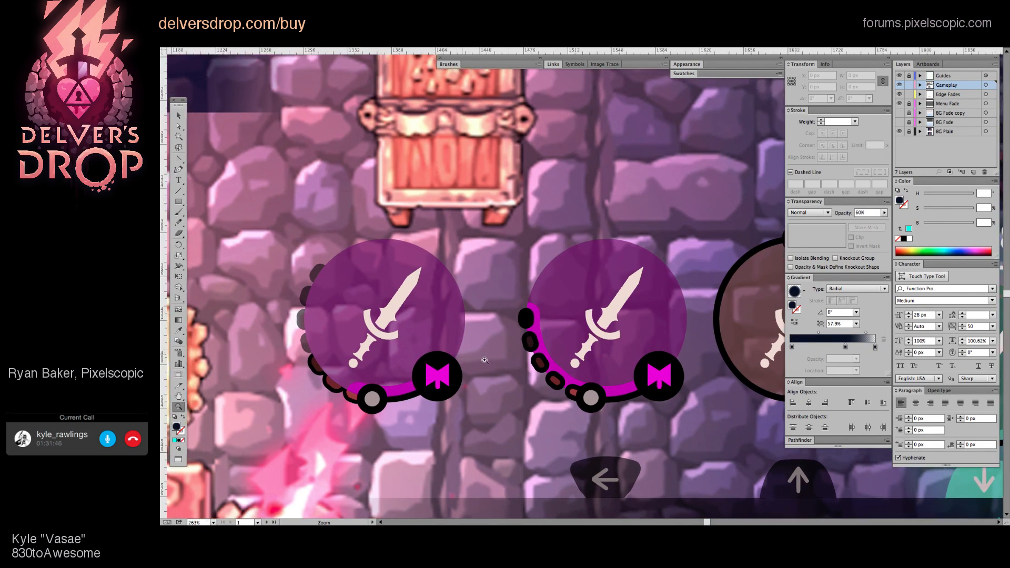
{"action": "left_click_drag", "start_coordinate": [537, 357], "coordinate": [545, 336]}
{"action": "key", "text": "v"}
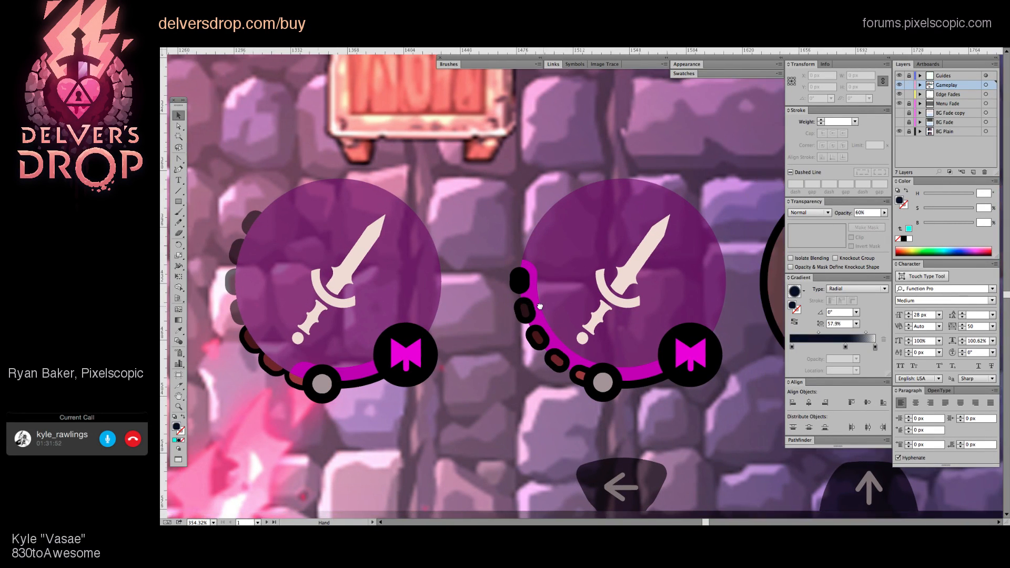
{"action": "scroll", "coordinate": [578, 313], "scroll_direction": "right", "scroll_amount": 3}
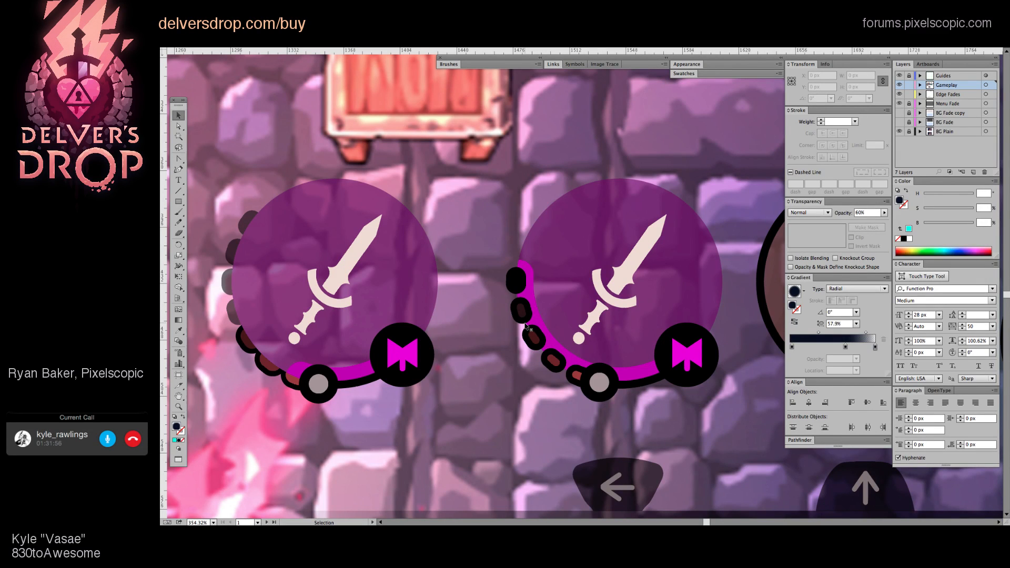
{"action": "key", "text": "z"}
{"action": "scroll", "coordinate": [505, 337], "scroll_direction": "left", "scroll_amount": 1}
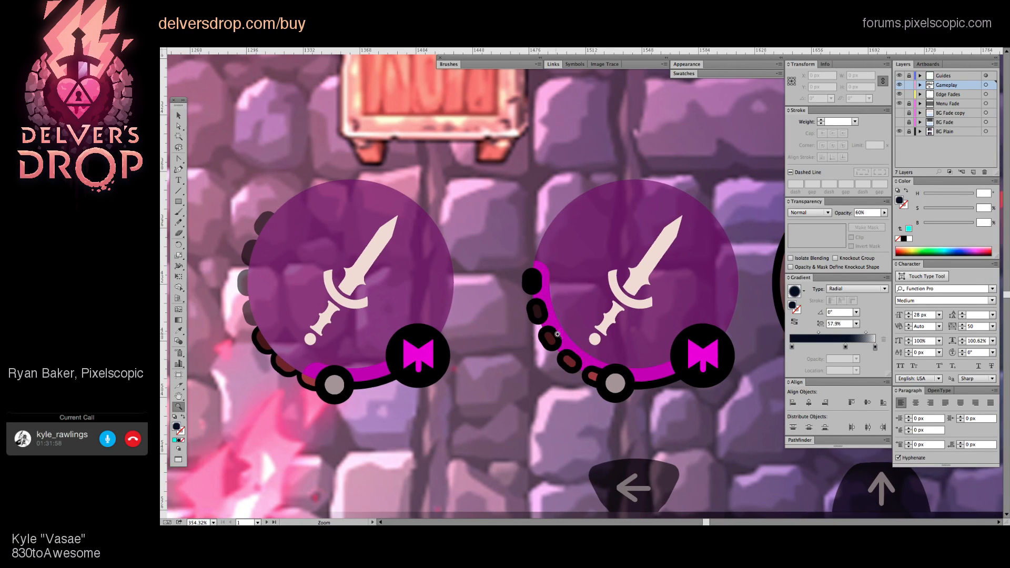
{"action": "scroll", "coordinate": [572, 359], "scroll_direction": "up", "scroll_amount": 1}
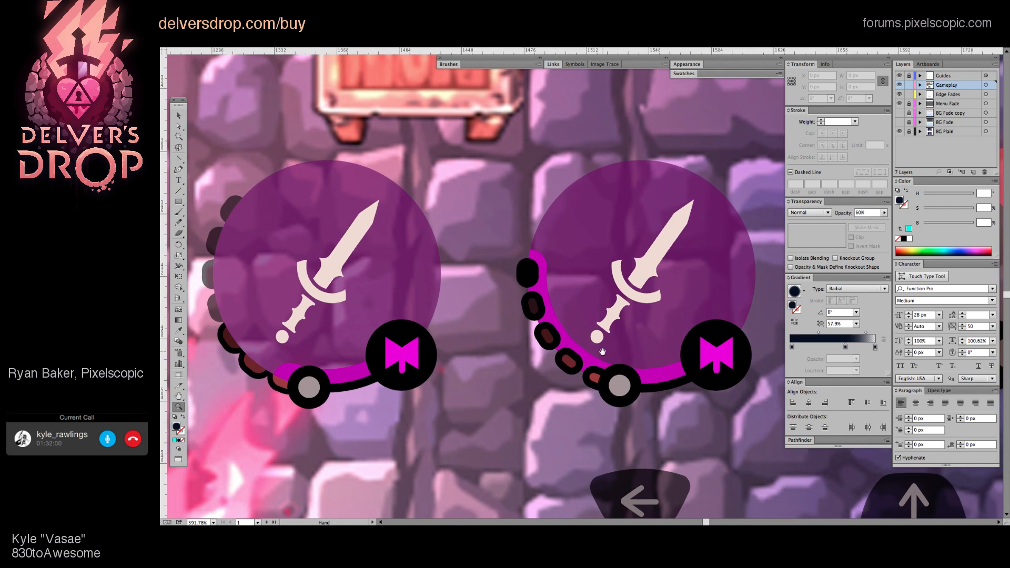
{"action": "scroll", "coordinate": [596, 350], "scroll_direction": "right", "scroll_amount": 1}
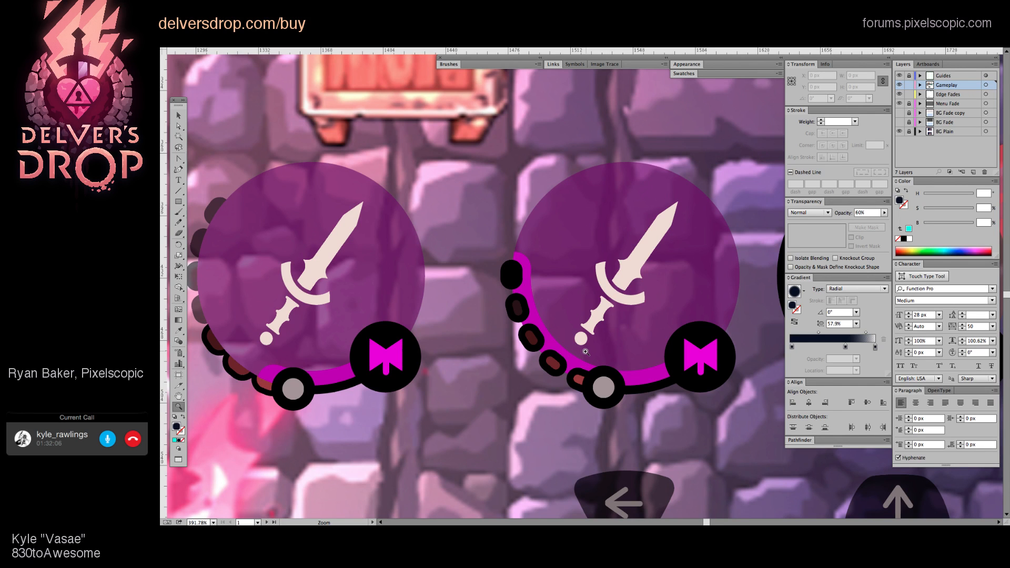
Step: Examine the second purple slot's ring segments up close and review the whole weapon row with its longsword description
{"action": "scroll", "coordinate": [585, 352], "scroll_direction": "down", "scroll_amount": 3}
{"action": "scroll", "coordinate": [526, 347], "scroll_direction": "right", "scroll_amount": 4}
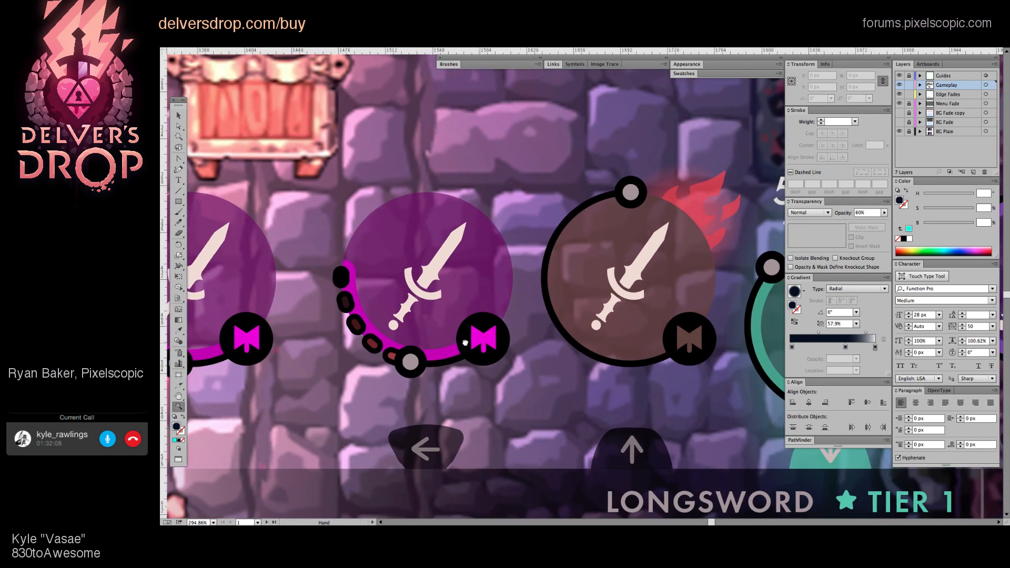
{"action": "scroll", "coordinate": [465, 343], "scroll_direction": "right", "scroll_amount": 2}
{"action": "scroll", "coordinate": [463, 347], "scroll_direction": "left", "scroll_amount": 5}
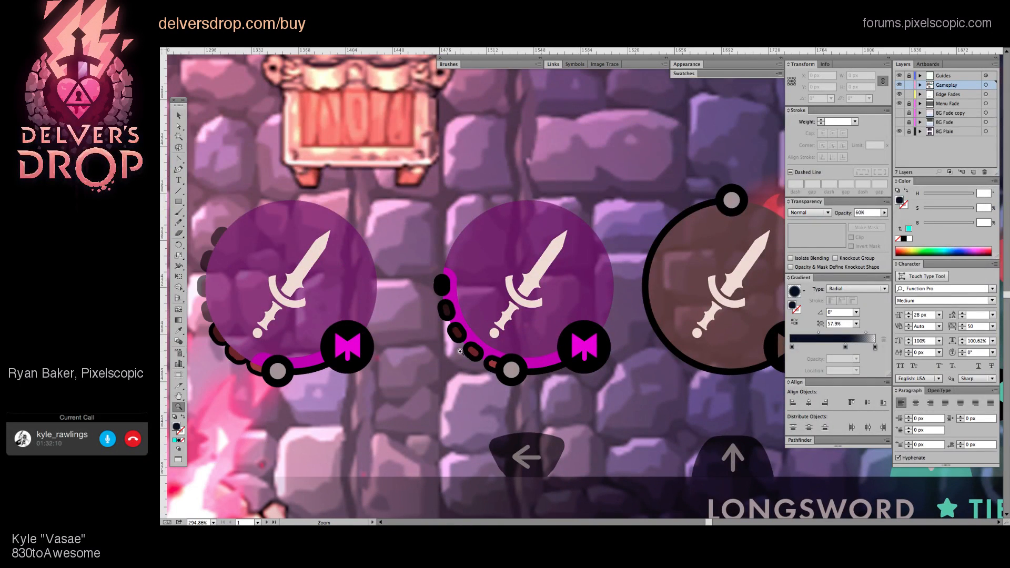
{"action": "scroll", "coordinate": [460, 351], "scroll_direction": "up", "scroll_amount": 3}
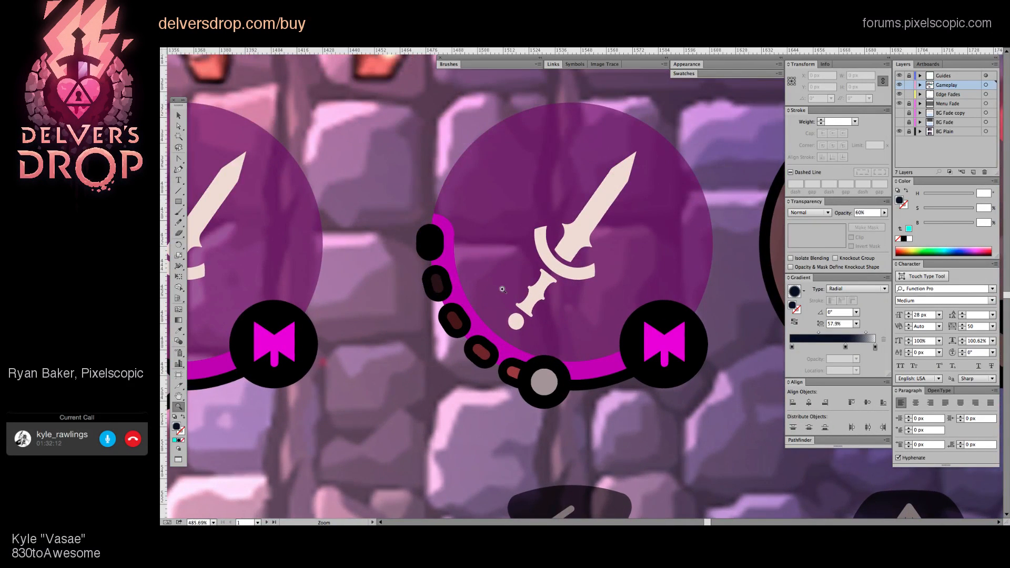
{"action": "scroll", "coordinate": [503, 290], "scroll_direction": "up", "scroll_amount": 2}
{"action": "left_click_drag", "start_coordinate": [516, 327], "coordinate": [489, 341]}
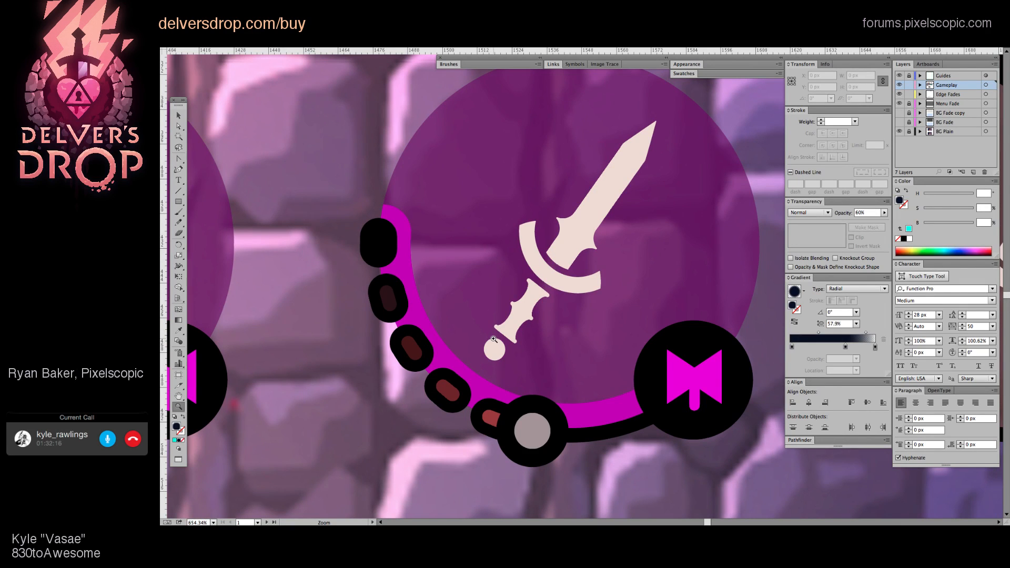
{"action": "scroll", "coordinate": [493, 339], "scroll_direction": "down", "scroll_amount": 10}
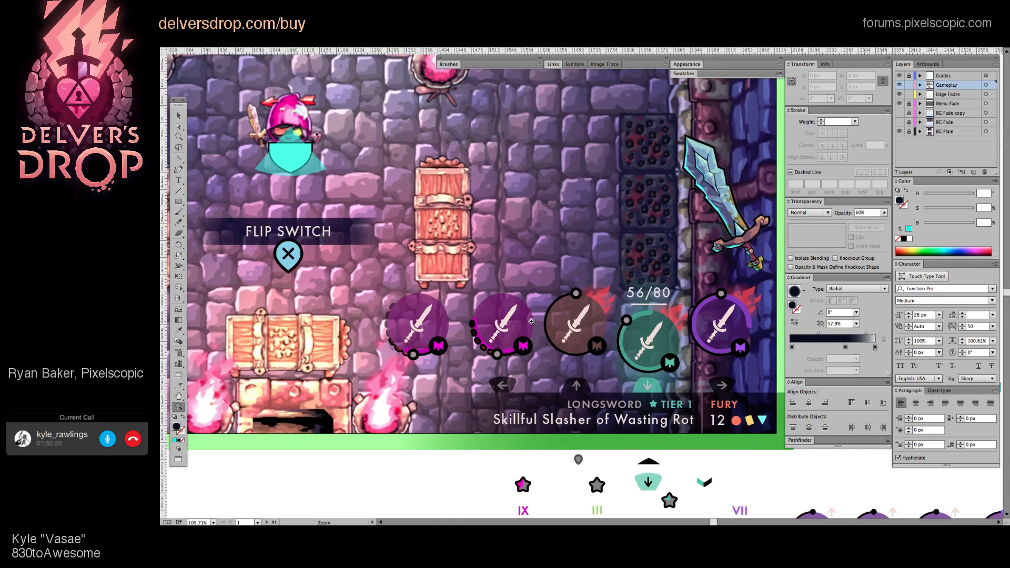
{"action": "scroll", "coordinate": [718, 362], "scroll_direction": "up", "scroll_amount": 1}
{"action": "scroll", "coordinate": [608, 340], "scroll_direction": "up", "scroll_amount": 3}
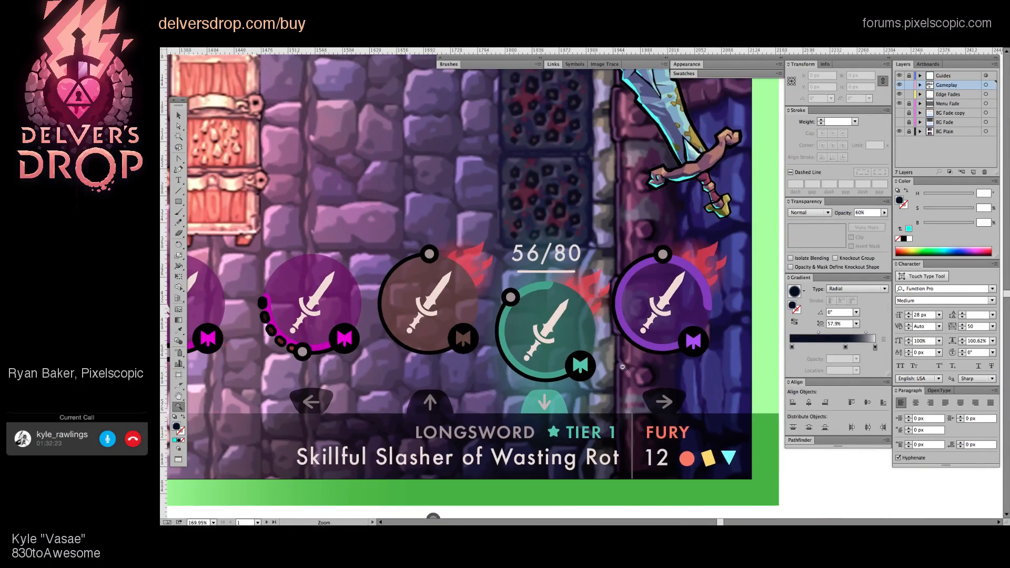
Step: Move the leftmost purple weapon slot straight up out of the weapon row, onto the stack of chests
{"action": "left_click_drag", "start_coordinate": [622, 367], "coordinate": [689, 375]}
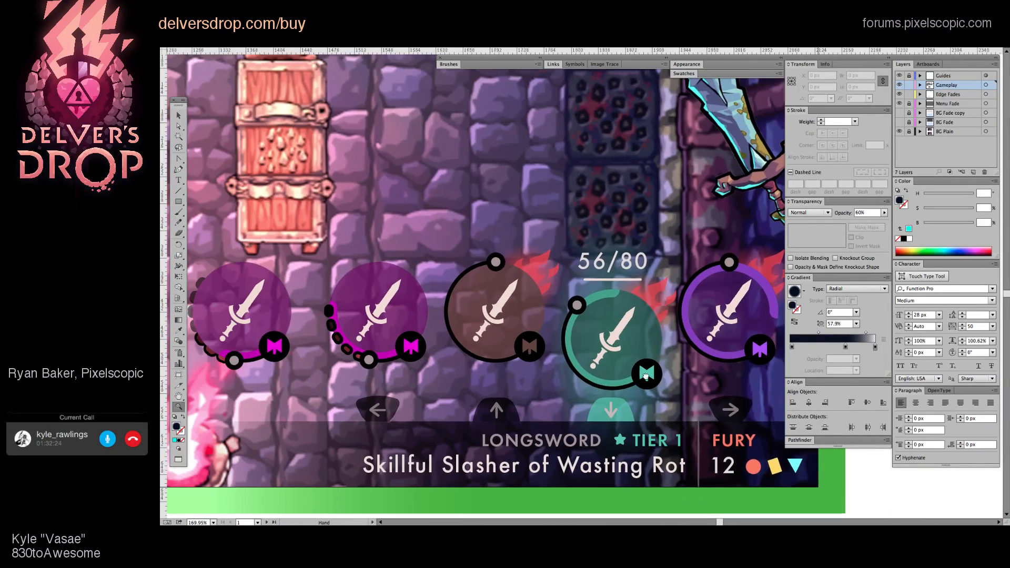
{"action": "key", "text": "v"}
{"action": "left_click", "coordinate": [228, 274]}
{"action": "double_click", "coordinate": [227, 274]}
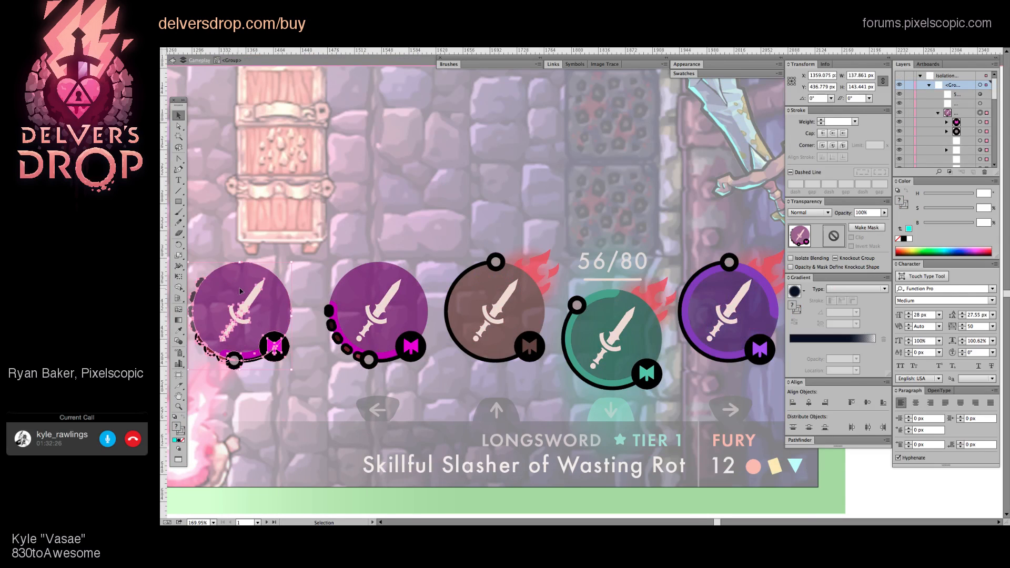
{"action": "key", "text": "Delete"}
{"action": "key", "text": "Escape"}
{"action": "key", "text": "super+z"}
{"action": "key", "text": "super+z"}
{"action": "key", "text": "super+z"}
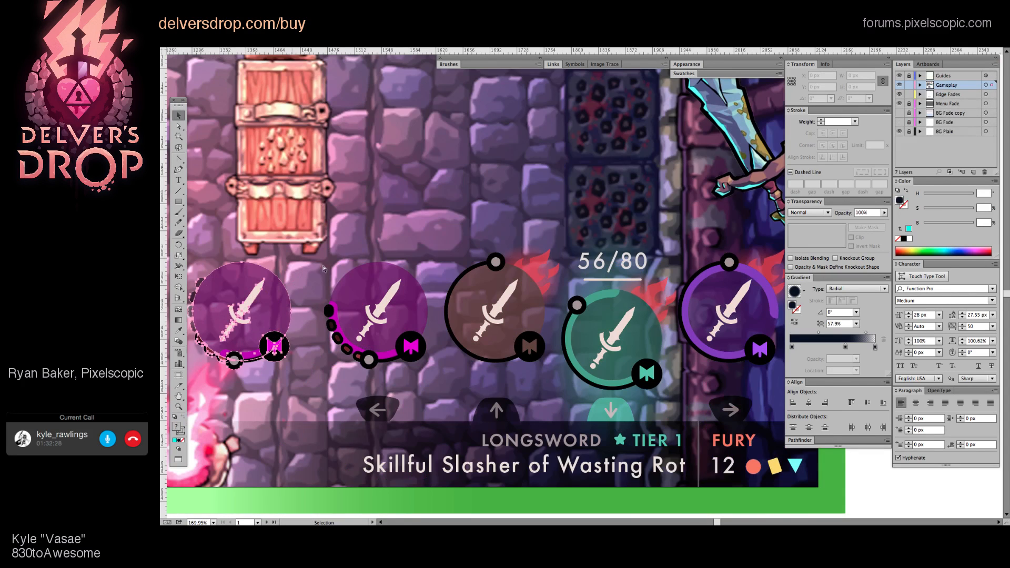
{"action": "left_click", "coordinate": [421, 183]}
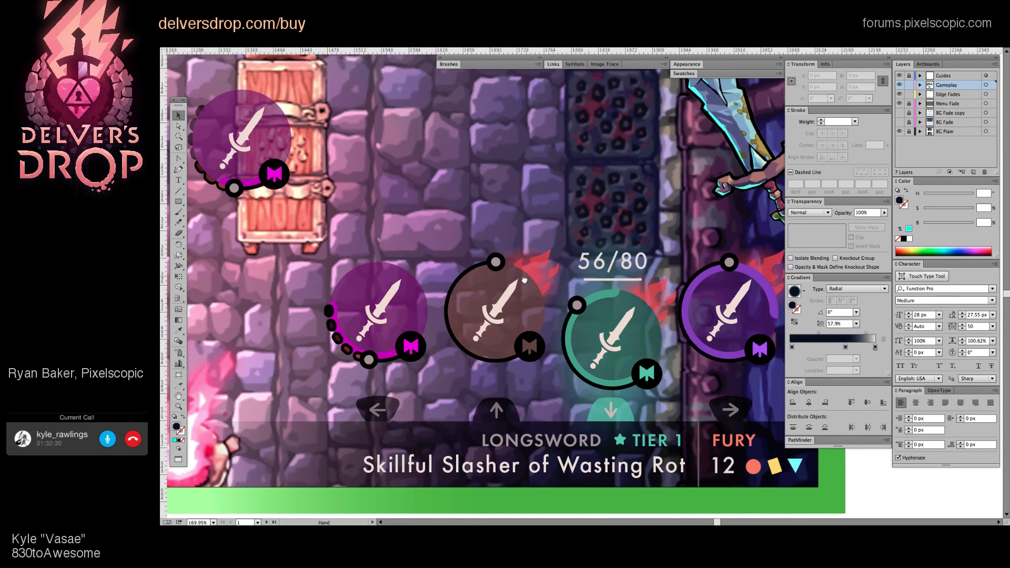
Step: Compare the four-slot weapon row with the cross-shaped weapon slot cluster beside the artboard
{"action": "scroll", "coordinate": [442, 242], "scroll_direction": "right", "scroll_amount": 3}
{"action": "key", "text": "a"}
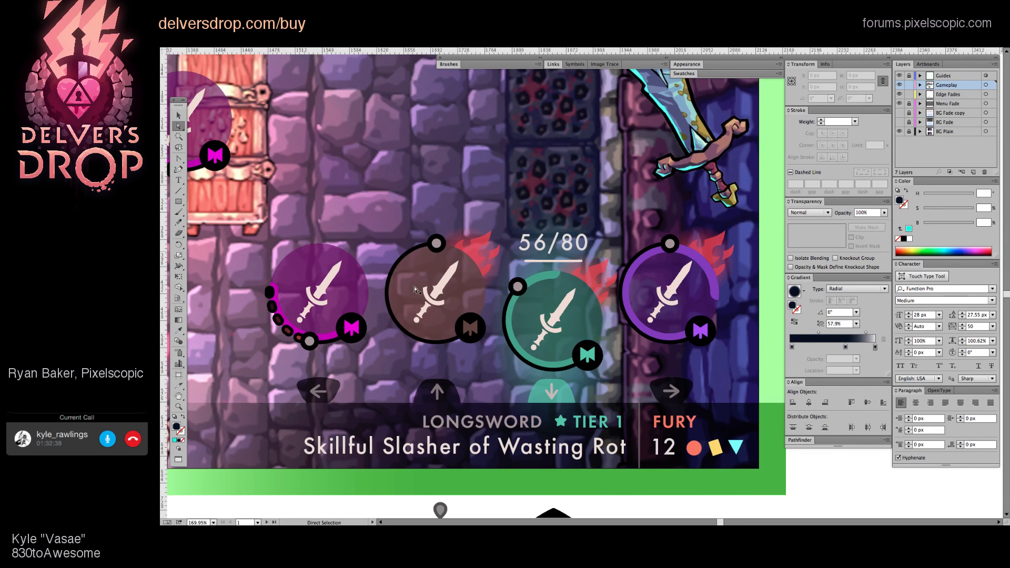
{"action": "key", "text": "v"}
{"action": "key", "text": "ctrl+a"}
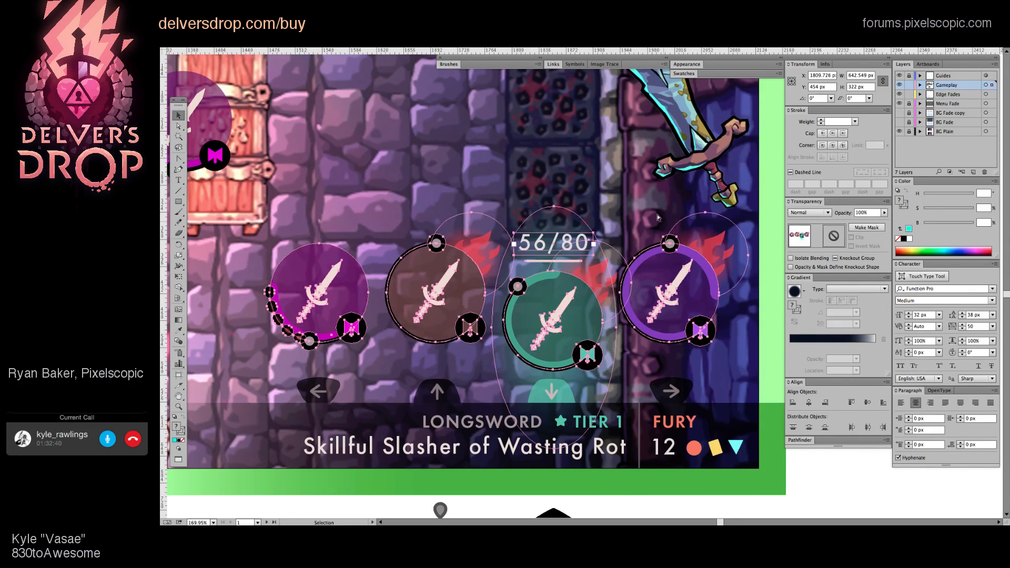
{"action": "left_click", "coordinate": [657, 217], "text": "ctrl+alt"}
{"action": "left_click", "coordinate": [557, 267], "text": "ctrl"}
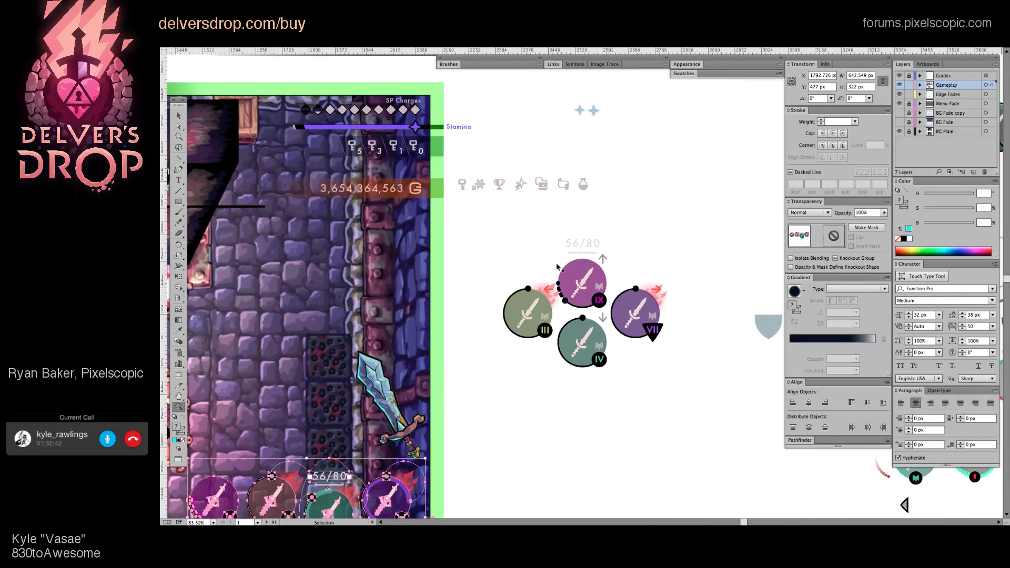
{"action": "key", "text": "v"}
{"action": "left_click_drag", "start_coordinate": [514, 253], "coordinate": [708, 358]}
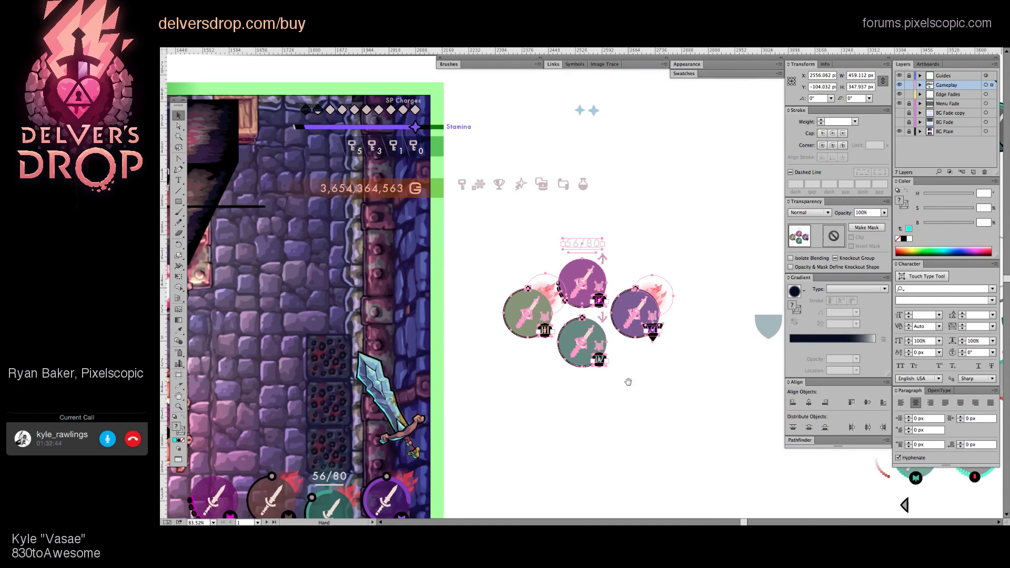
{"action": "left_click_drag", "start_coordinate": [628, 382], "coordinate": [639, 357]}
{"action": "left_click", "coordinate": [618, 296]}
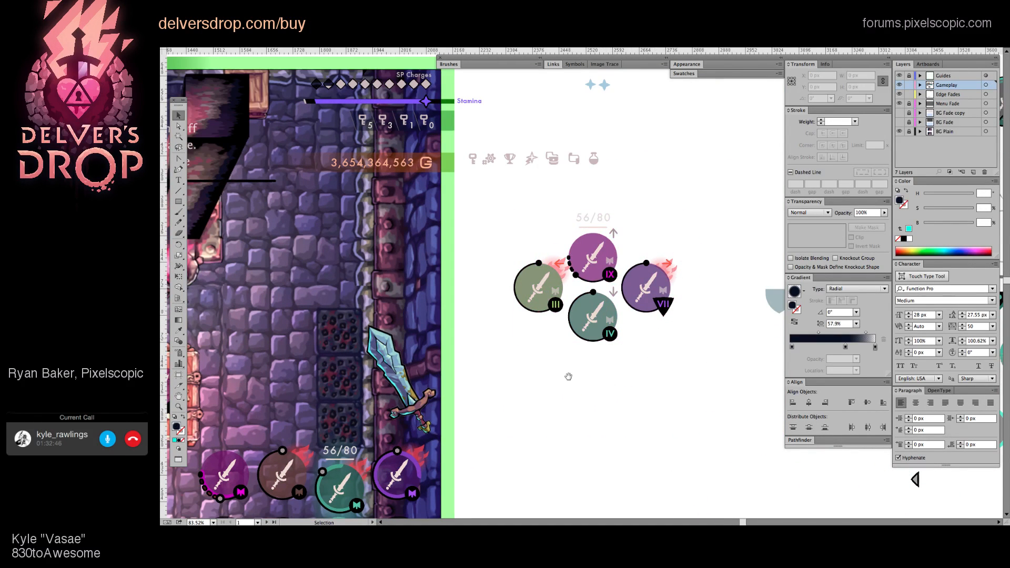
{"action": "left_click_drag", "start_coordinate": [568, 376], "coordinate": [665, 321]}
{"action": "key", "text": "z"}
{"action": "left_click_drag", "start_coordinate": [467, 386], "coordinate": [541, 388]}
{"action": "scroll", "coordinate": [541, 388], "scroll_direction": "down", "scroll_amount": 5}
{"action": "scroll", "coordinate": [540, 389], "scroll_direction": "left", "scroll_amount": 4}
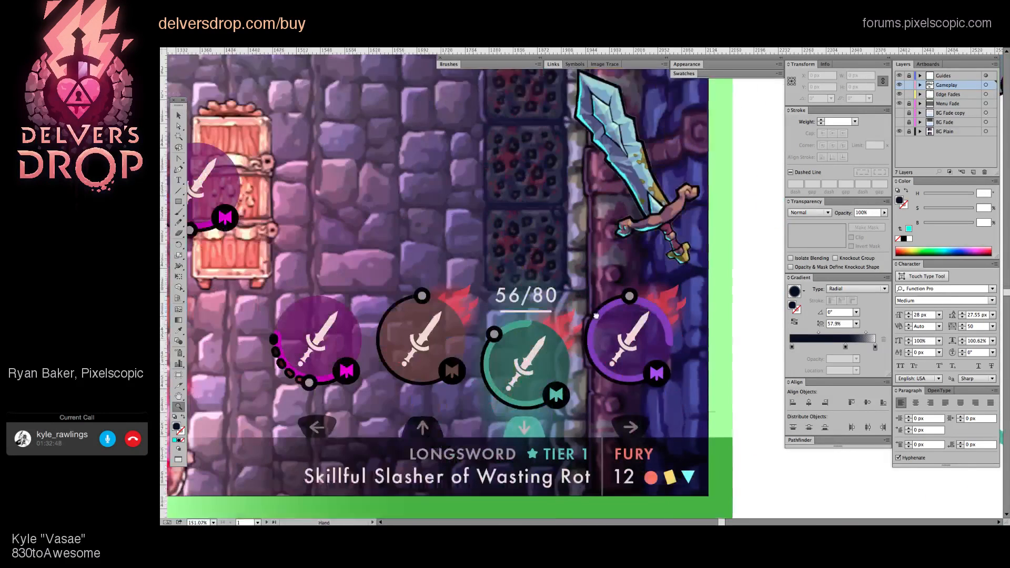
Step: Examine the directional arrow group and the individual circles and sword icon within the four-slot weapon row
{"action": "key", "text": "v"}
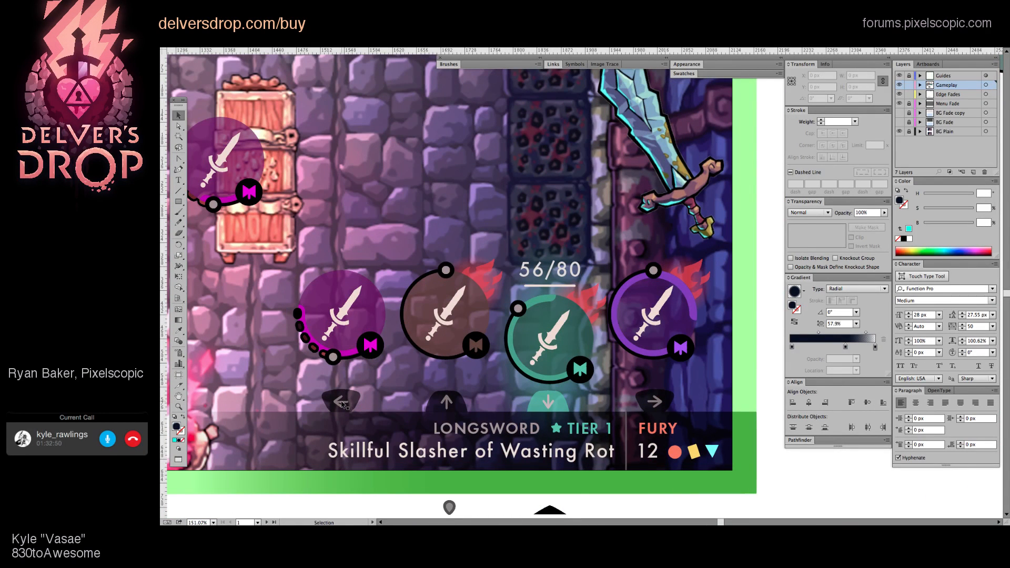
{"action": "left_click", "coordinate": [343, 404]}
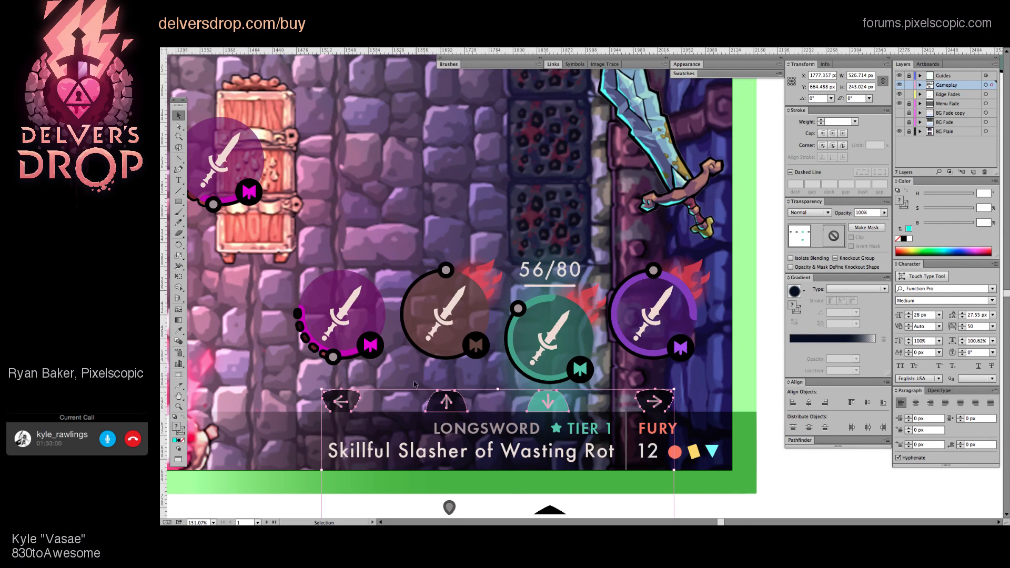
{"action": "left_click", "coordinate": [392, 382]}
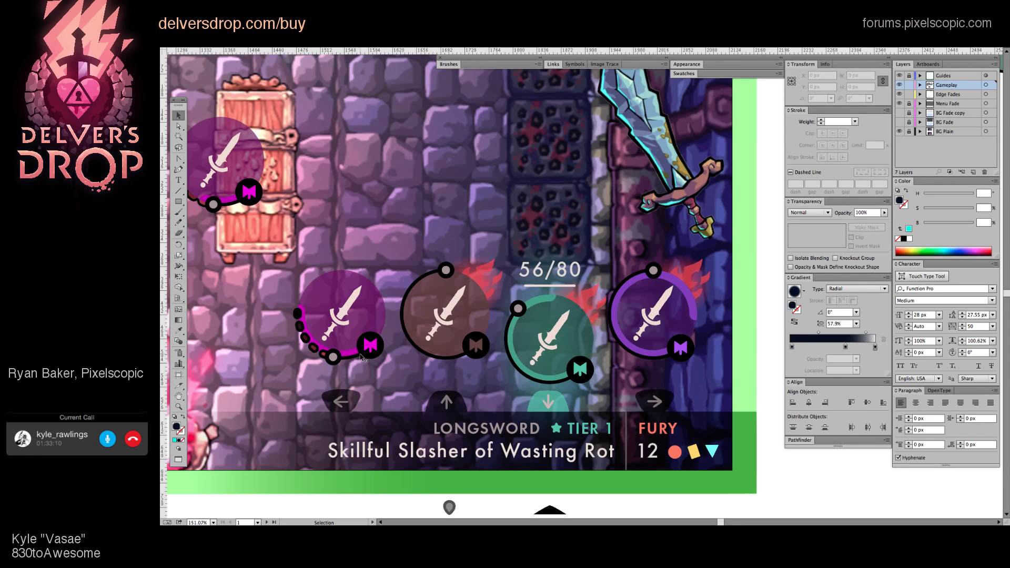
{"action": "scroll", "coordinate": [361, 357], "scroll_direction": "up", "scroll_amount": 1}
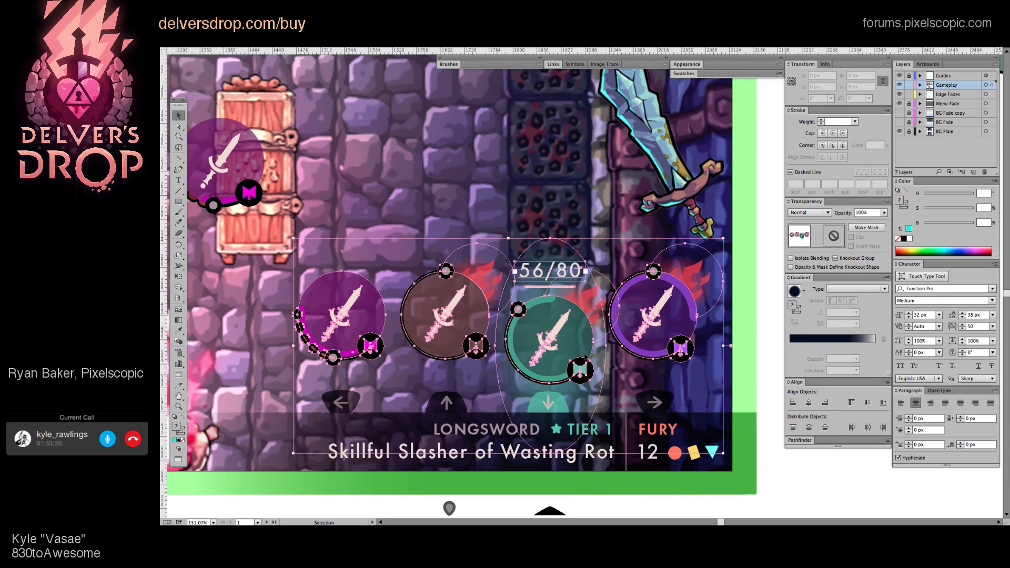
{"action": "key", "text": "a"}
{"action": "left_click", "coordinate": [341, 285]}
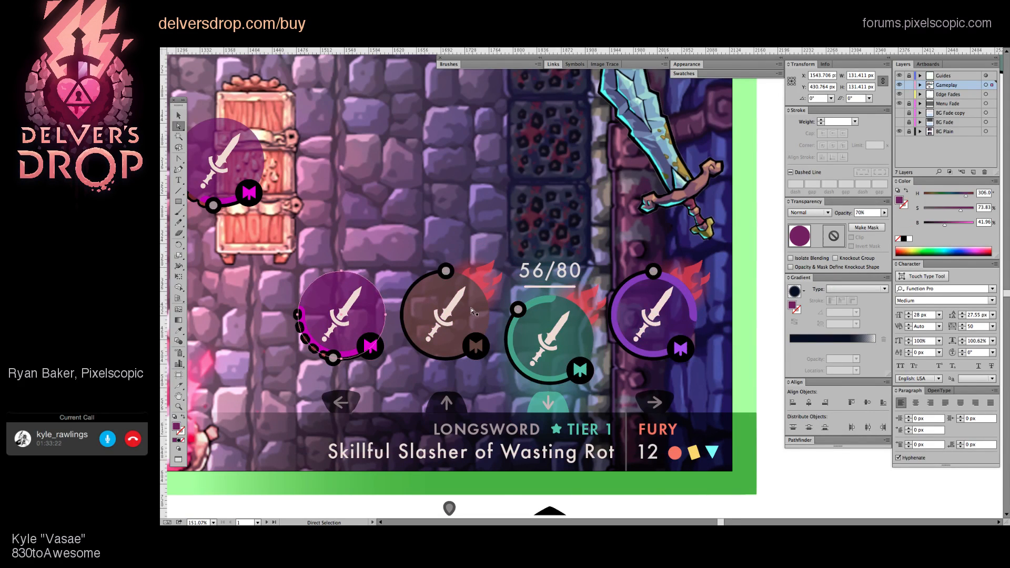
{"action": "left_click", "coordinate": [445, 304]}
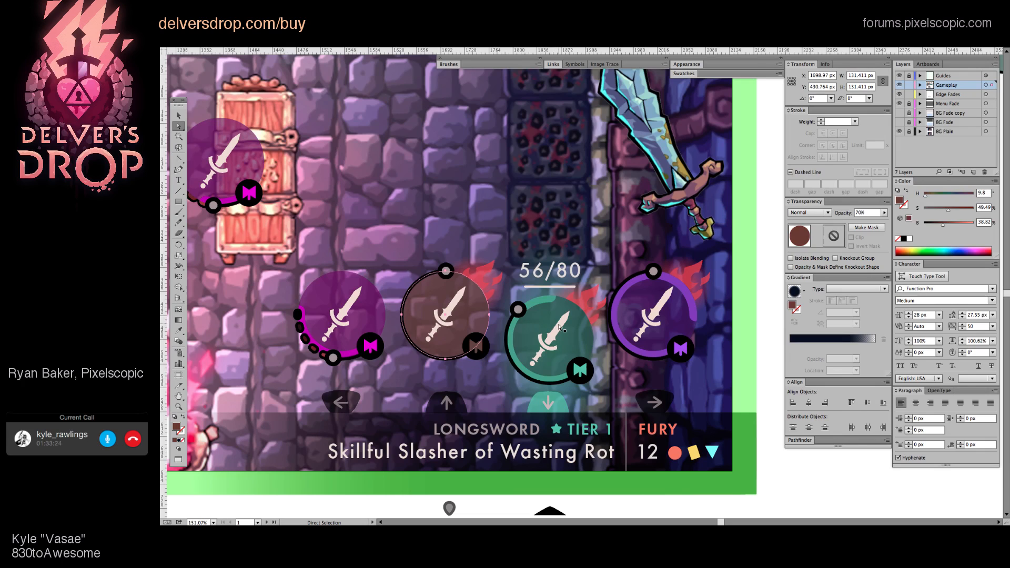
{"action": "left_click", "coordinate": [657, 308]}
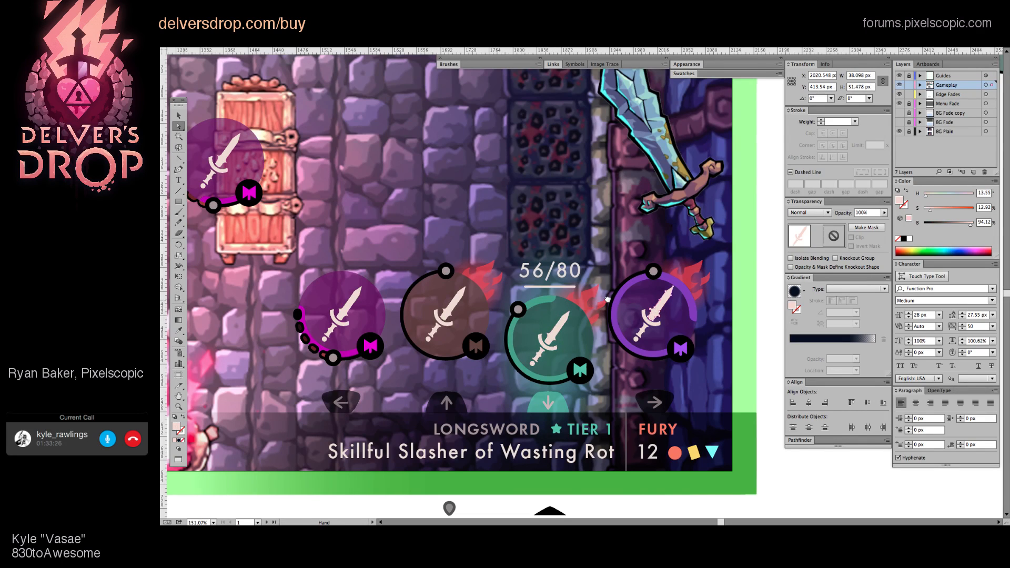
{"action": "left_click_drag", "start_coordinate": [607, 300], "coordinate": [622, 296]}
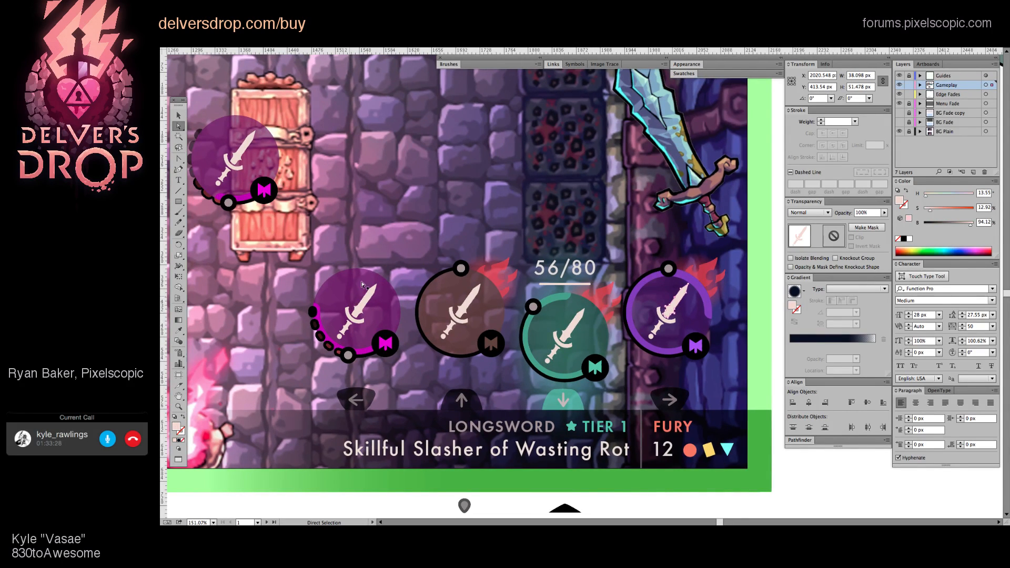
{"action": "left_click", "coordinate": [524, 295]}
{"action": "left_click_drag", "start_coordinate": [603, 316], "coordinate": [588, 316]}
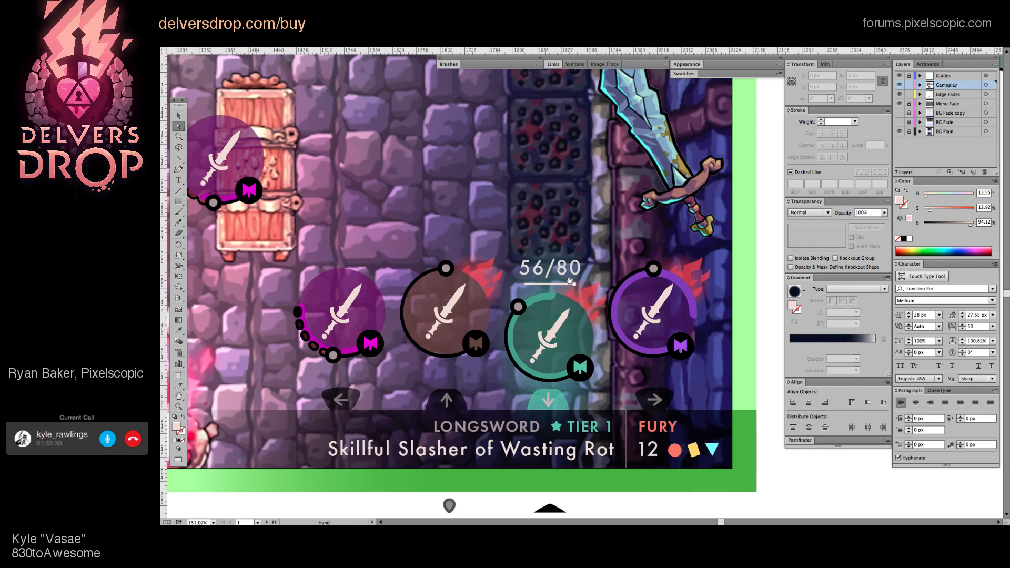
Step: Isolate the weapon row group and try to move the teal weapon slot slightly down toward its arrow tab
{"action": "left_click", "coordinate": [552, 404]}
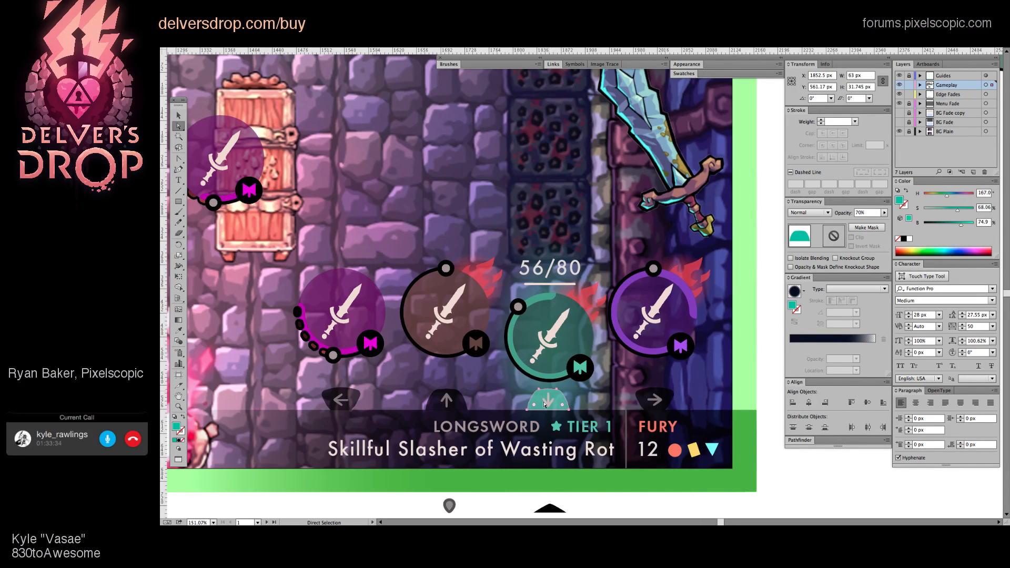
{"action": "key", "text": "v"}
{"action": "left_click", "coordinate": [561, 316]}
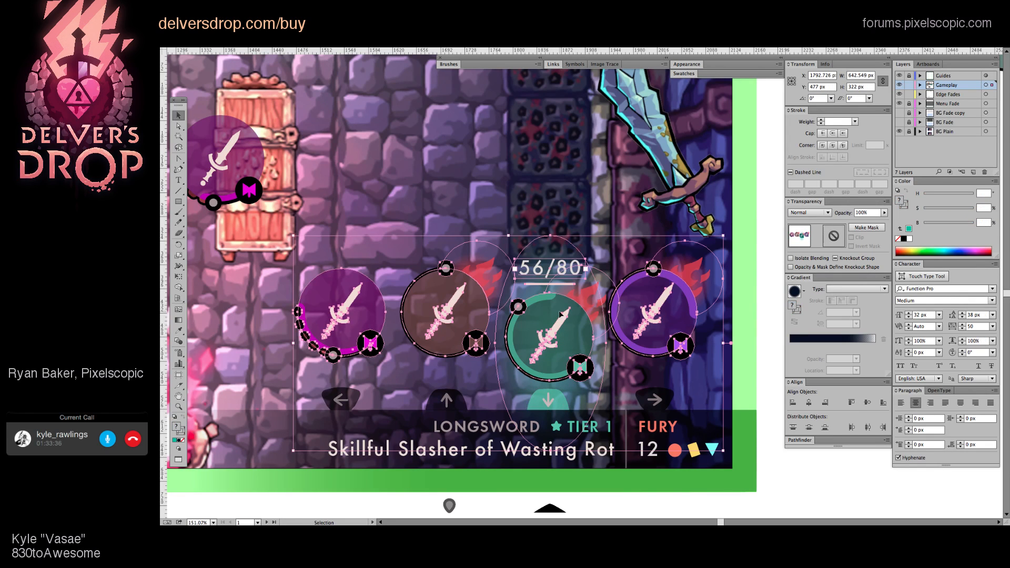
{"action": "double_click", "coordinate": [582, 353]}
{"action": "left_click", "coordinate": [564, 351]}
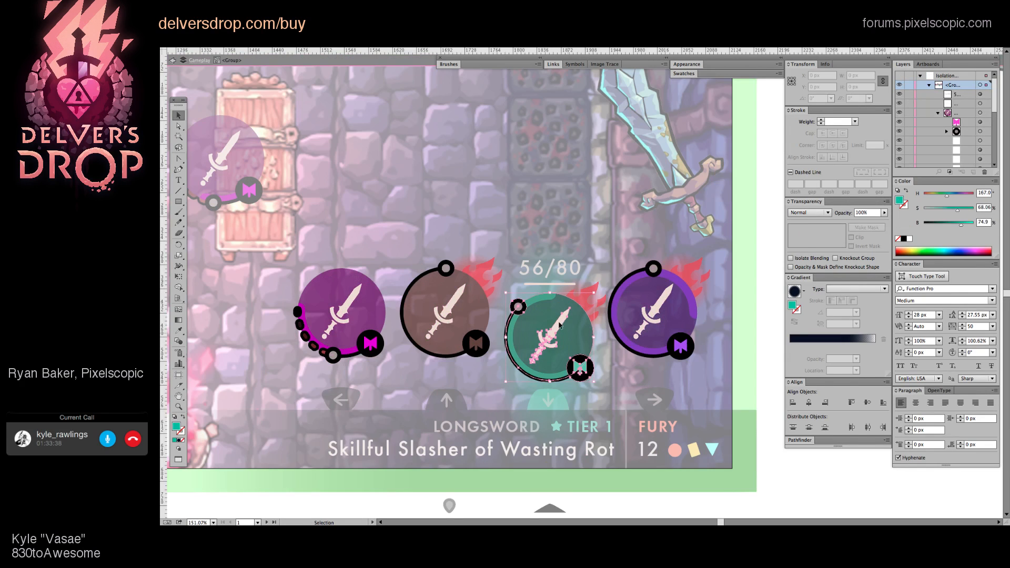
{"action": "left_click_drag", "start_coordinate": [542, 333], "coordinate": [556, 362]}
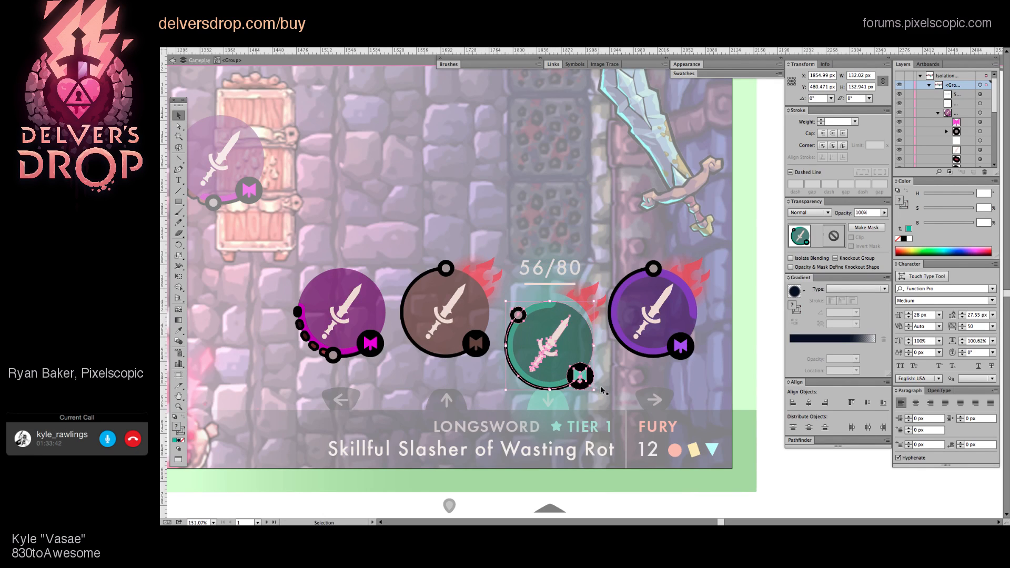
{"action": "key", "text": "ctrl+z"}
{"action": "key", "text": "ctrl+shift+z"}
{"action": "left_click", "coordinate": [629, 378]}
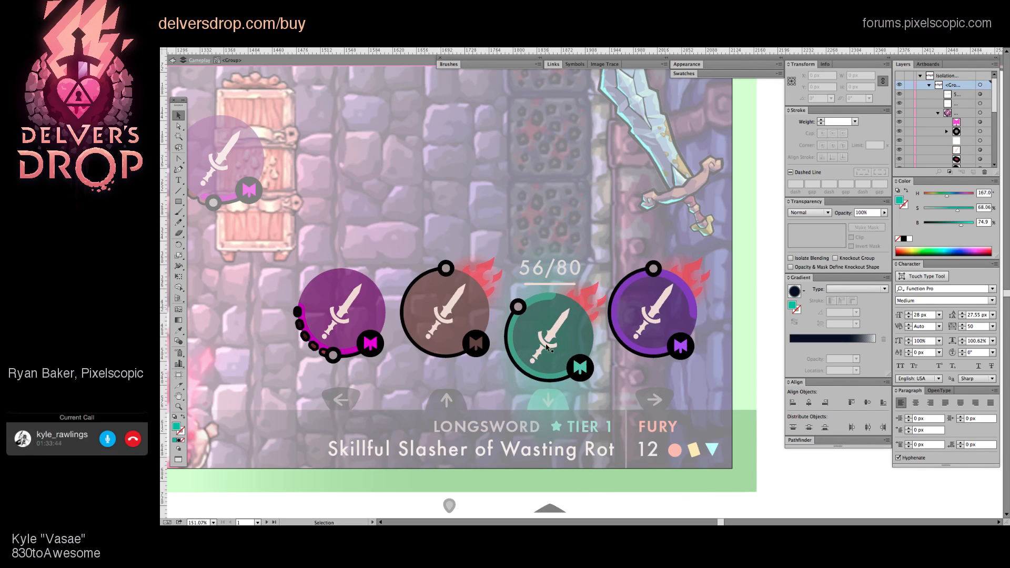
{"action": "left_click", "coordinate": [563, 271]}
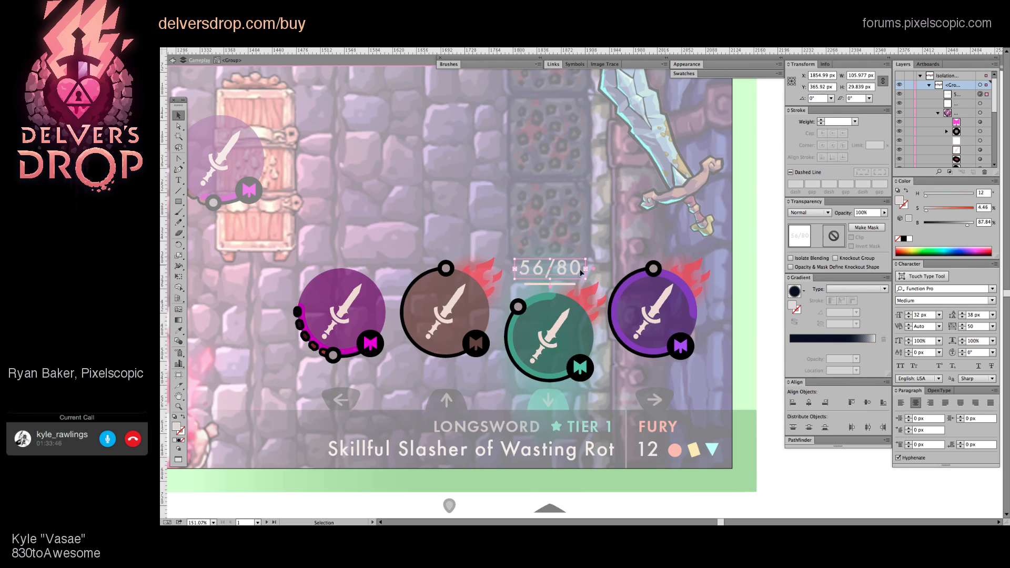
{"action": "key", "text": "Escape"}
Step: Examine the 56/80 counter and the small circular ring markers on the teal and right purple weapon slots
{"action": "left_click", "coordinate": [565, 265]}
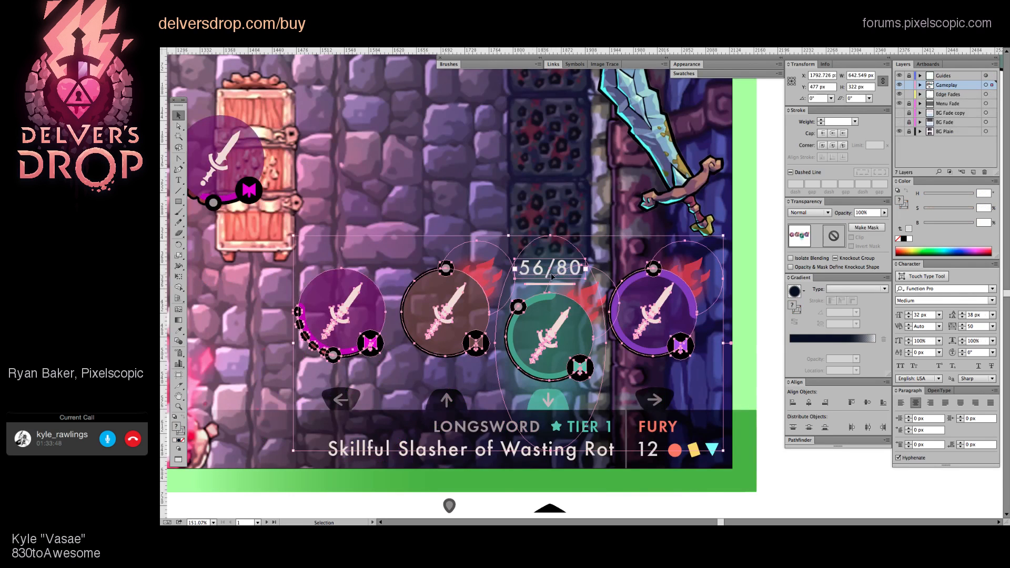
{"action": "left_click_drag", "start_coordinate": [532, 258], "coordinate": [508, 258]}
{"action": "left_click", "coordinate": [550, 354]}
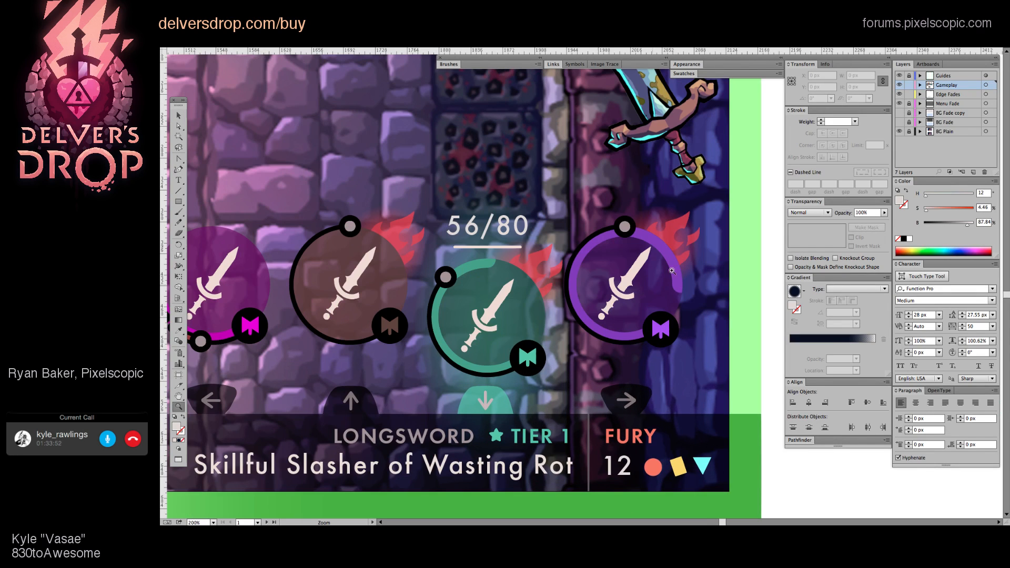
{"action": "left_click", "coordinate": [600, 316], "text": "ctrl"}
{"action": "left_click", "coordinate": [624, 227]}
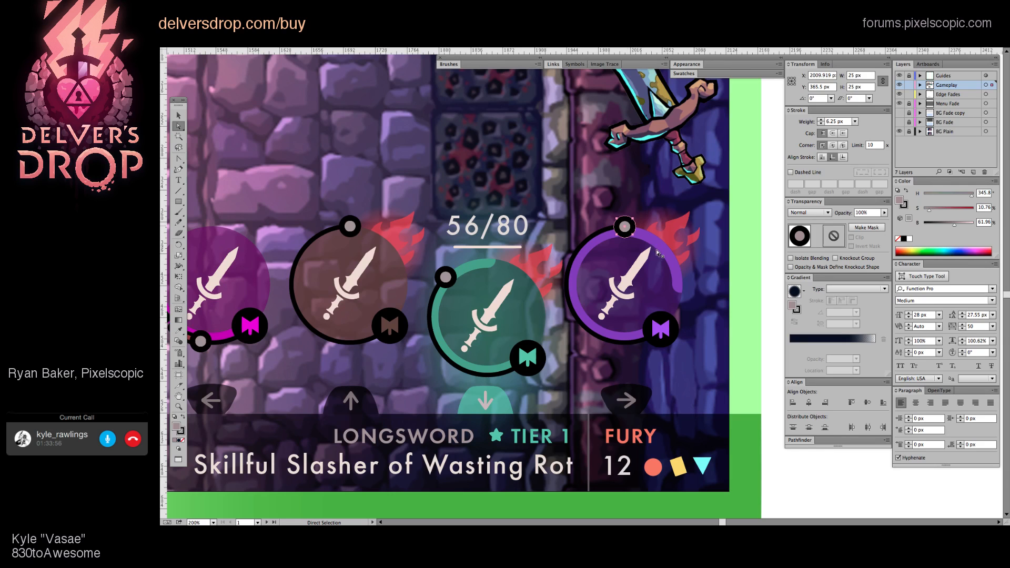
{"action": "left_click", "coordinate": [656, 203]}
{"action": "left_click_drag", "start_coordinate": [466, 289], "coordinate": [471, 293]}
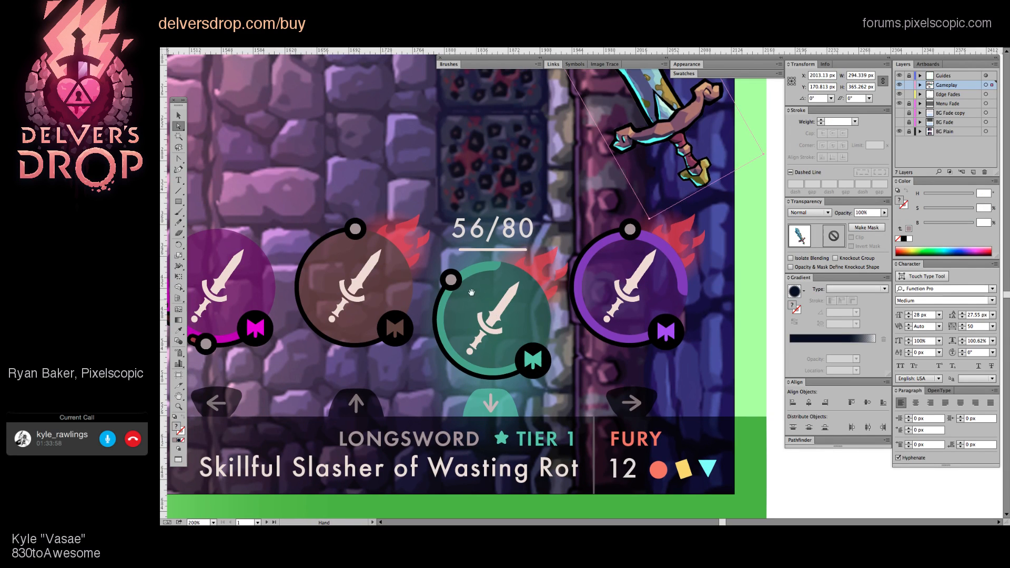
{"action": "left_click", "coordinate": [451, 280]}
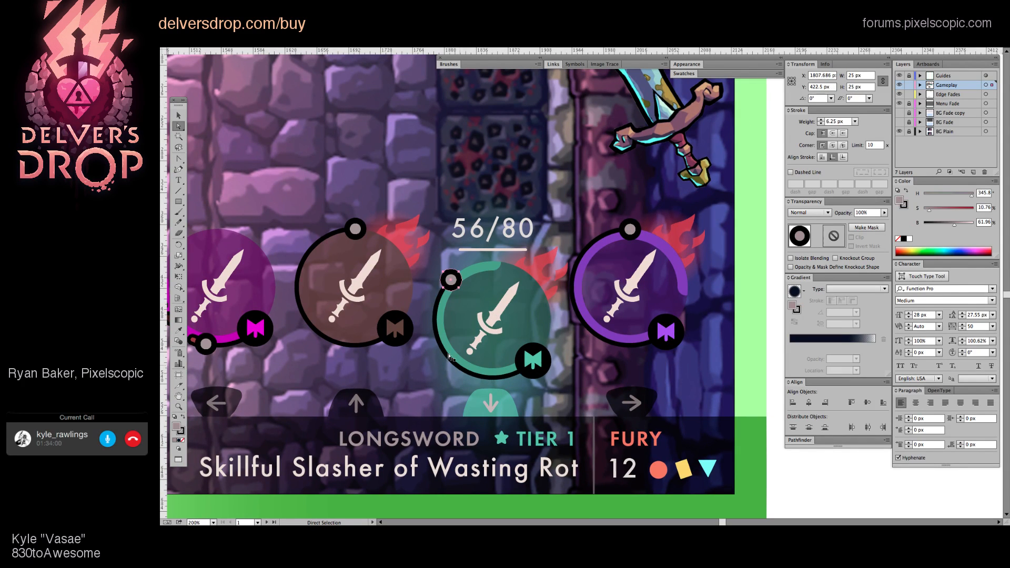
{"action": "scroll", "coordinate": [448, 290], "scroll_direction": "down", "scroll_amount": 3}
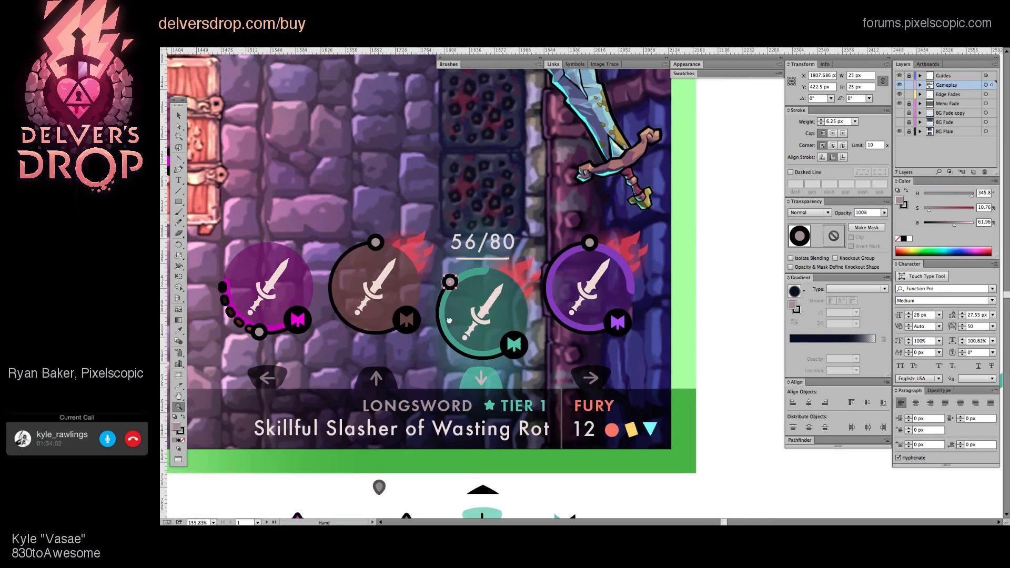
{"action": "left_click_drag", "start_coordinate": [449, 320], "coordinate": [475, 337]}
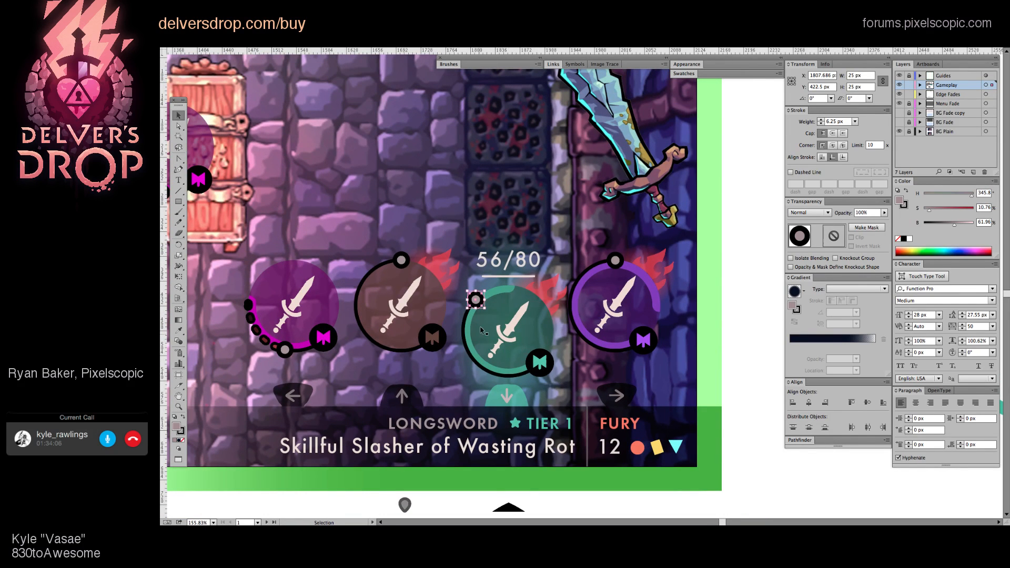
Step: Inspect the teal slot's backing circle and radial glow, and compare them with the right purple slot's backing circle
{"action": "key", "text": "a"}
{"action": "left_click", "coordinate": [513, 288]}
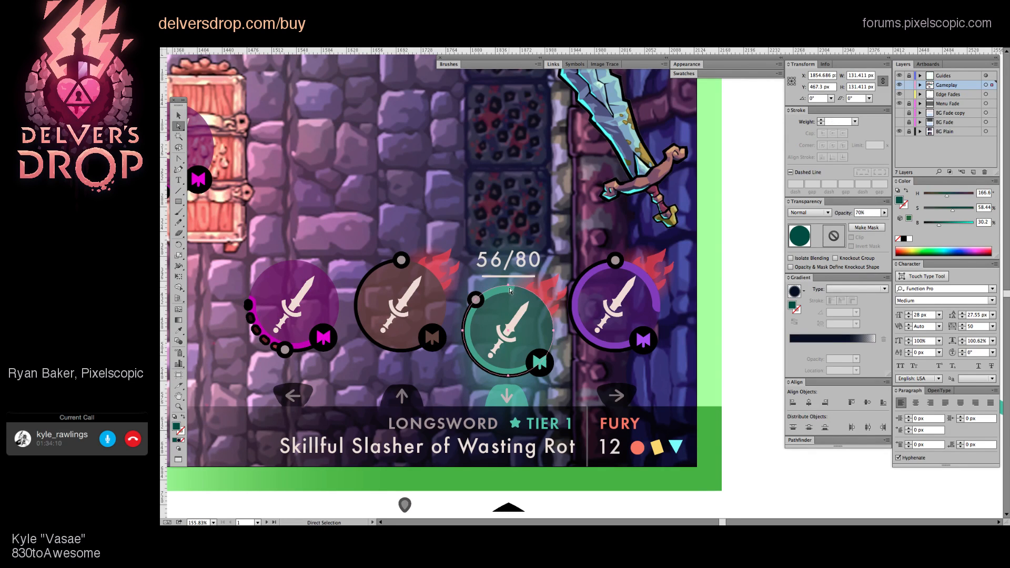
{"action": "left_click", "coordinate": [505, 309]}
{"action": "key", "text": "z"}
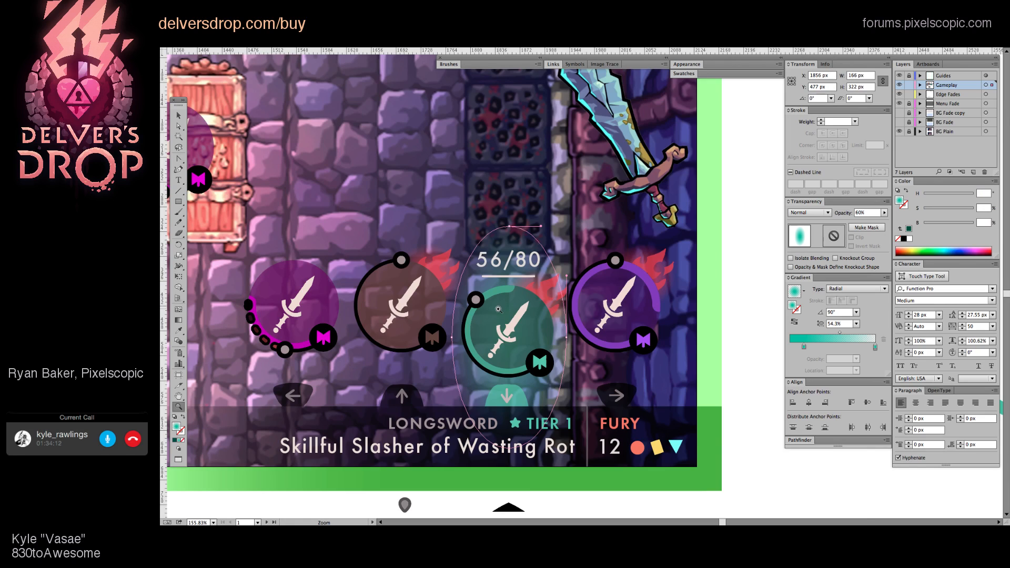
{"action": "left_click", "coordinate": [502, 309]}
{"action": "key", "text": "v"}
{"action": "scroll", "coordinate": [579, 279], "scroll_direction": "up", "scroll_amount": 1}
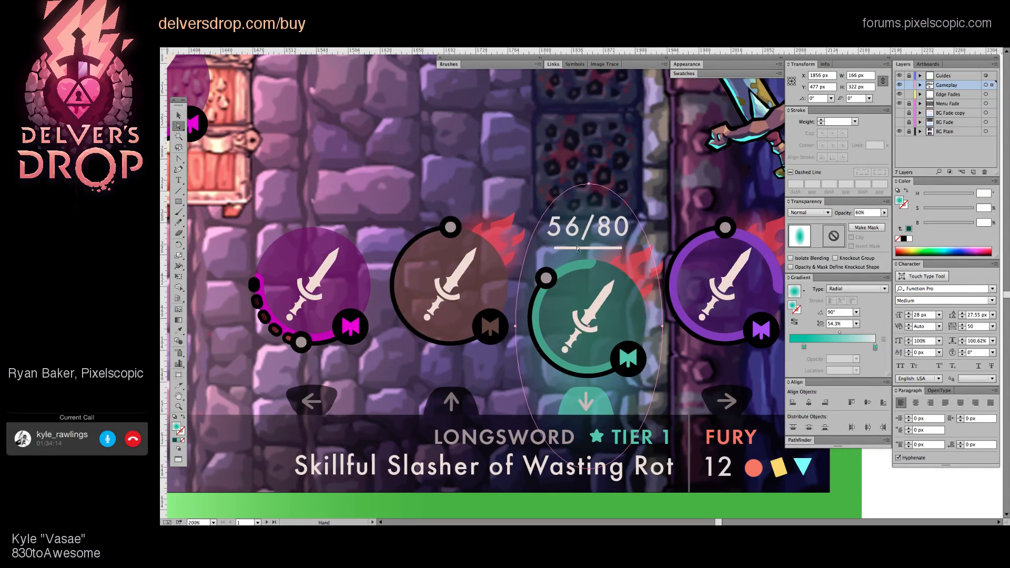
{"action": "key", "text": "a"}
{"action": "left_click", "coordinate": [587, 267]}
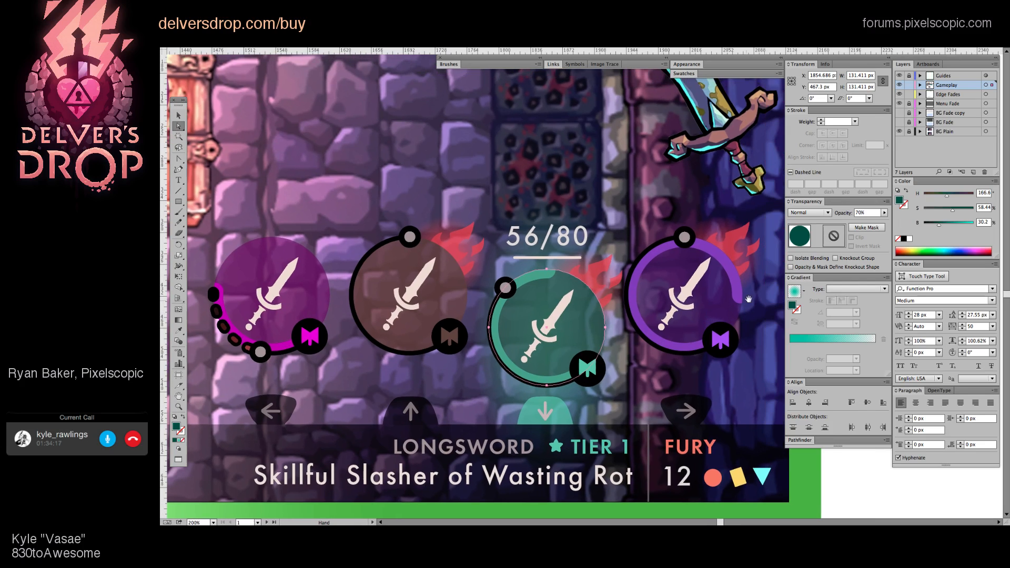
{"action": "left_click_drag", "start_coordinate": [773, 303], "coordinate": [732, 313]}
{"action": "left_click", "coordinate": [742, 298]}
{"action": "left_click", "coordinate": [582, 282]}
{"action": "left_click", "coordinate": [741, 299]}
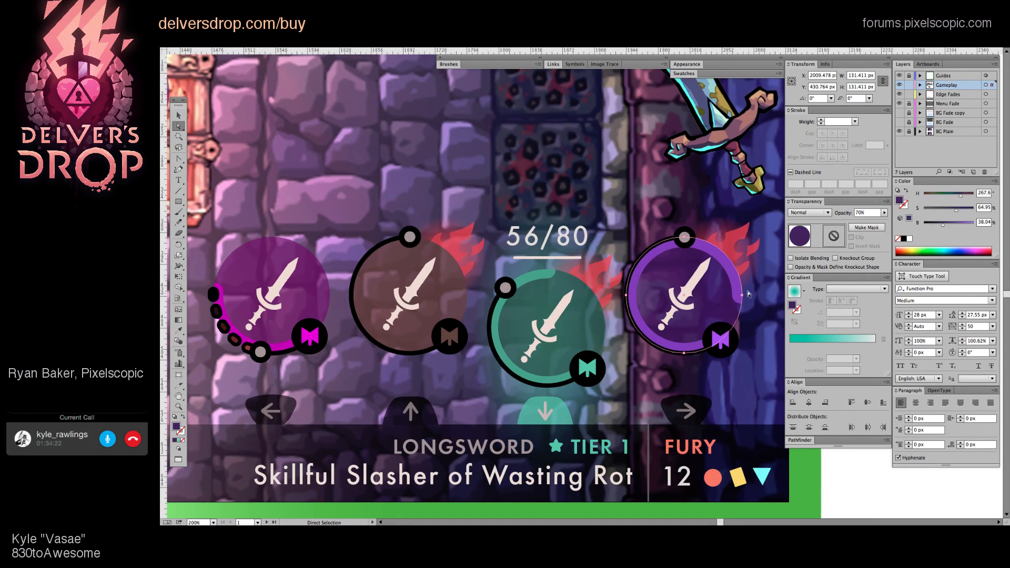
{"action": "left_click", "coordinate": [555, 284]}
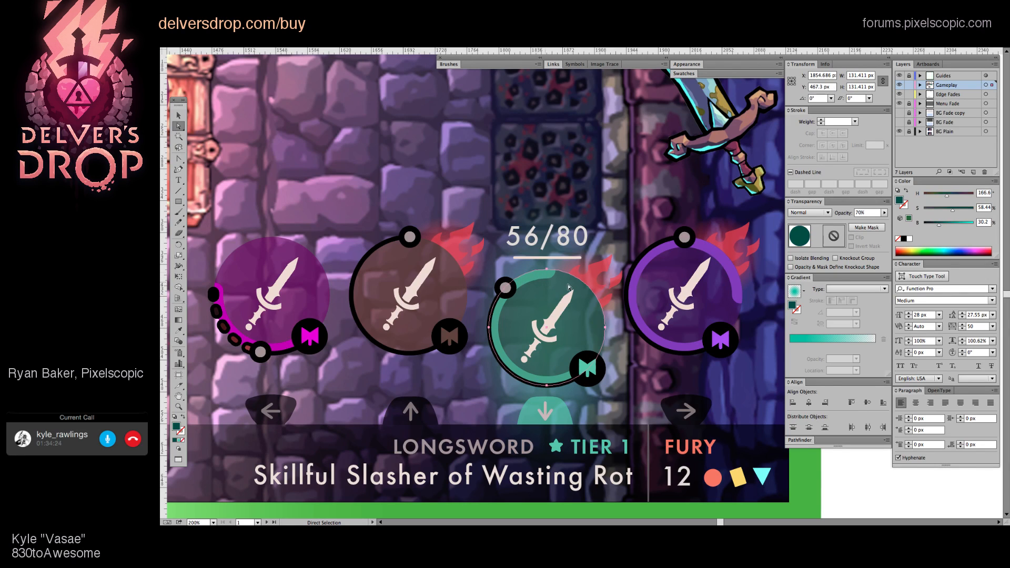
Step: Try to move the teal slot's circular marker a short way down along its ring
{"action": "left_click", "coordinate": [506, 289]}
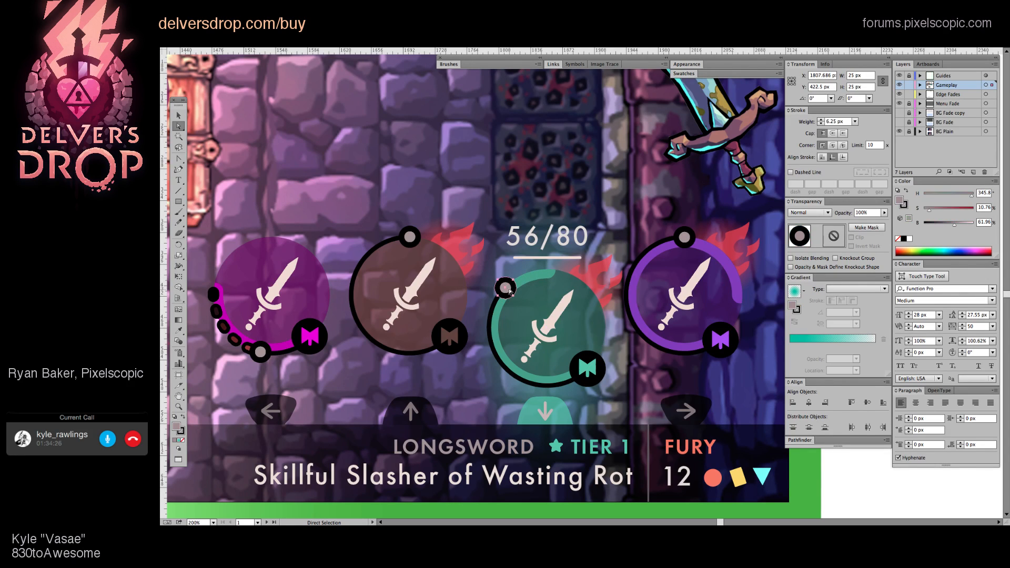
{"action": "left_click_drag", "start_coordinate": [506, 288], "coordinate": [490, 322]}
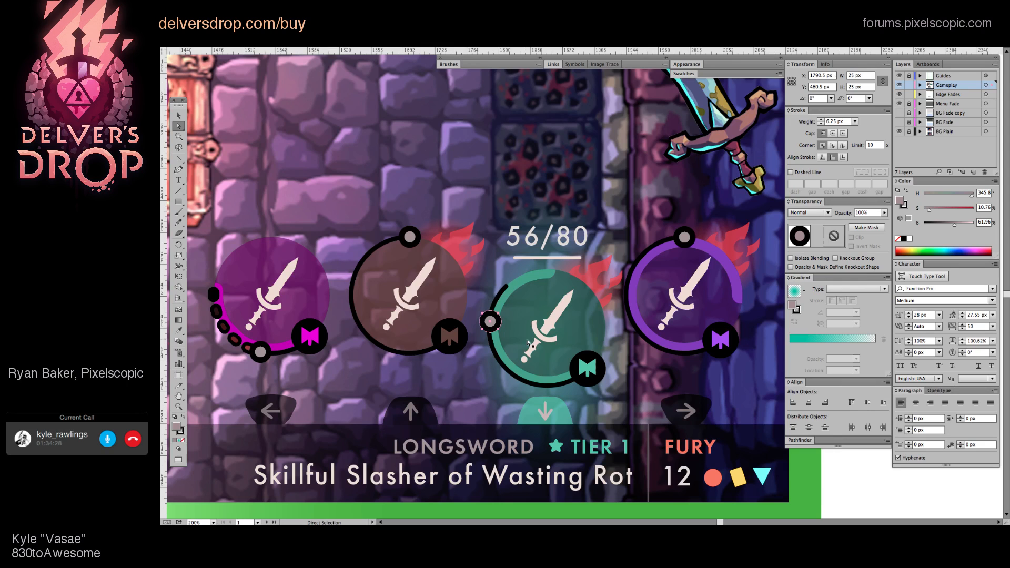
{"action": "key", "text": "super+z"}
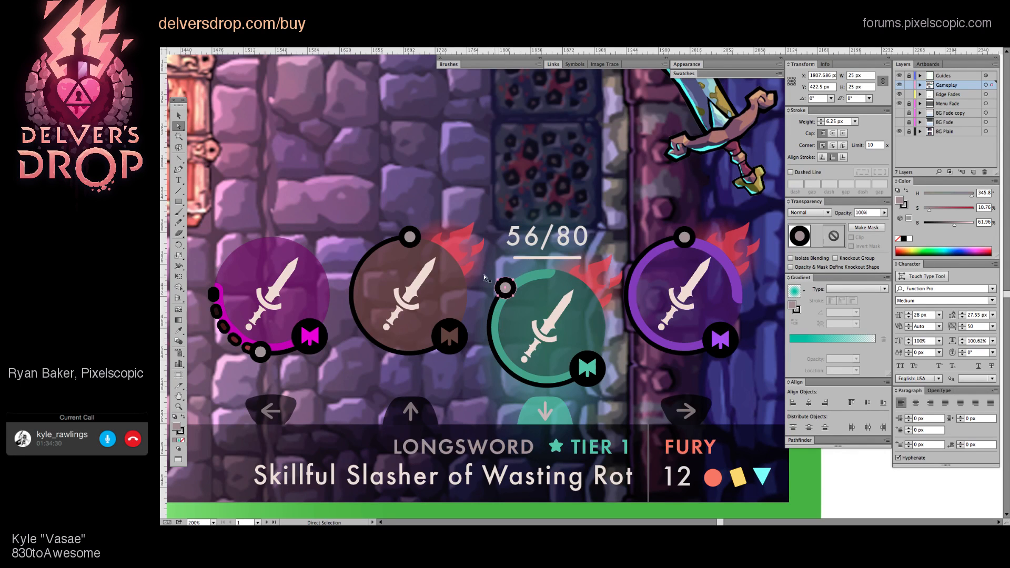
Step: Check the right purple slot's ring marker and try to move the teal slot's marker onto its icon badge
{"action": "left_click", "coordinate": [684, 237]}
{"action": "scroll", "coordinate": [721, 257], "scroll_direction": "right", "scroll_amount": 4}
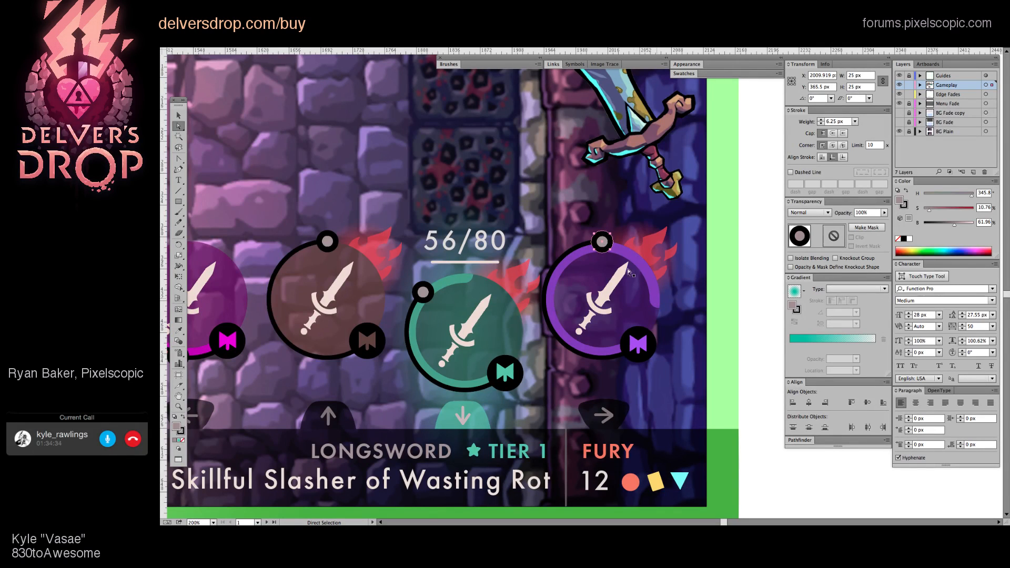
{"action": "key", "text": "space"}
{"action": "left_click_drag", "start_coordinate": [619, 318], "coordinate": [628, 319]}
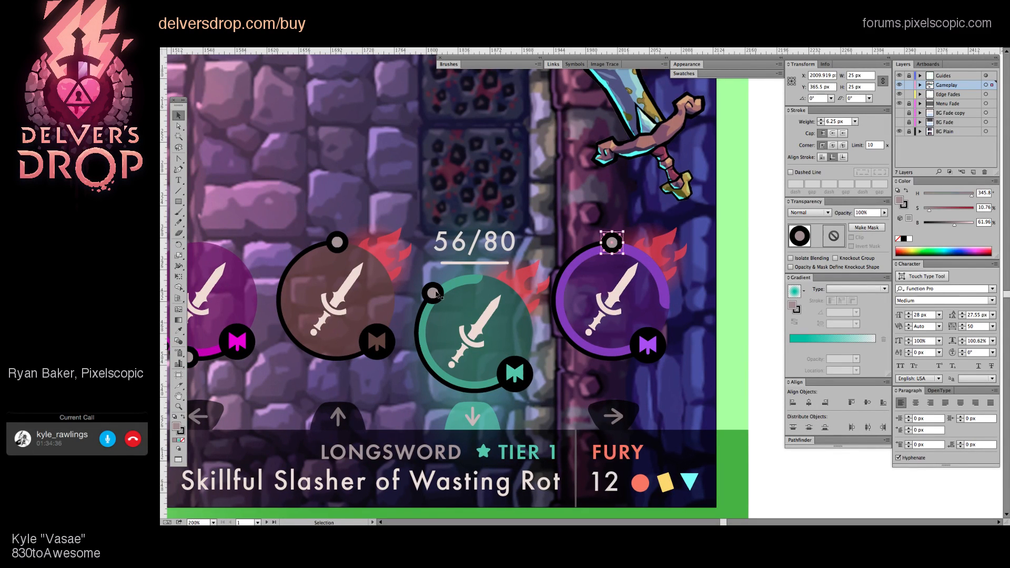
{"action": "left_click_drag", "start_coordinate": [433, 293], "coordinate": [514, 378]}
{"action": "key", "text": "ctrl+z"}
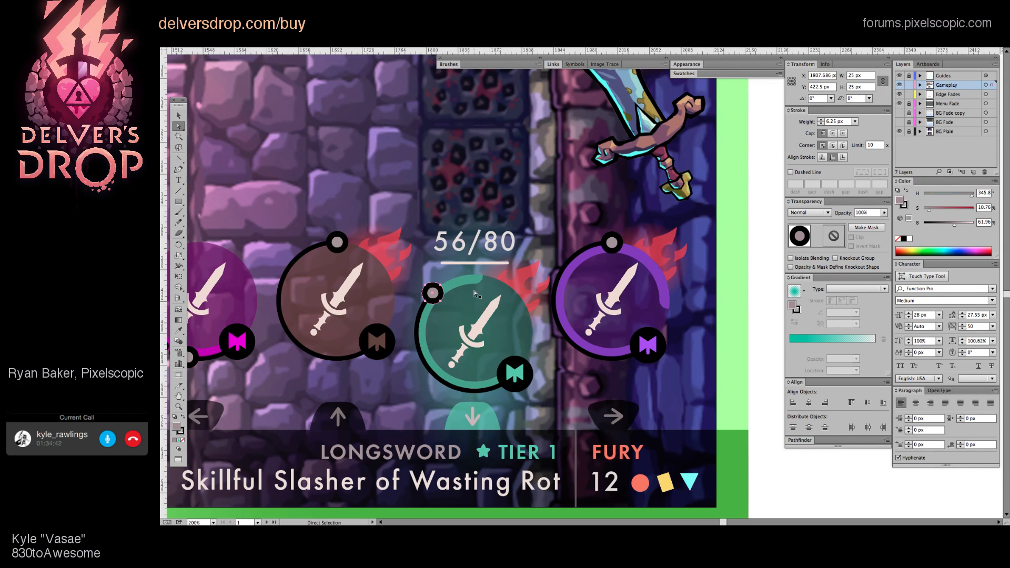
Step: Try to place the teal slot's circular marker at the bottom of its ring, beside the icon badge
{"action": "left_click_drag", "start_coordinate": [416, 314], "coordinate": [564, 314]}
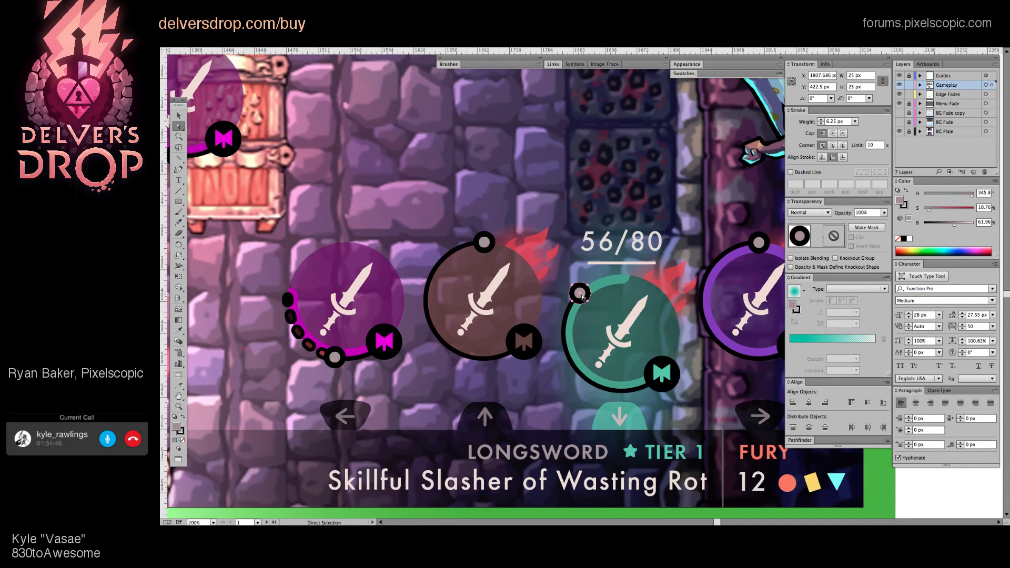
{"action": "left_click_drag", "start_coordinate": [581, 296], "coordinate": [641, 390]}
{"action": "left_click", "coordinate": [682, 374]}
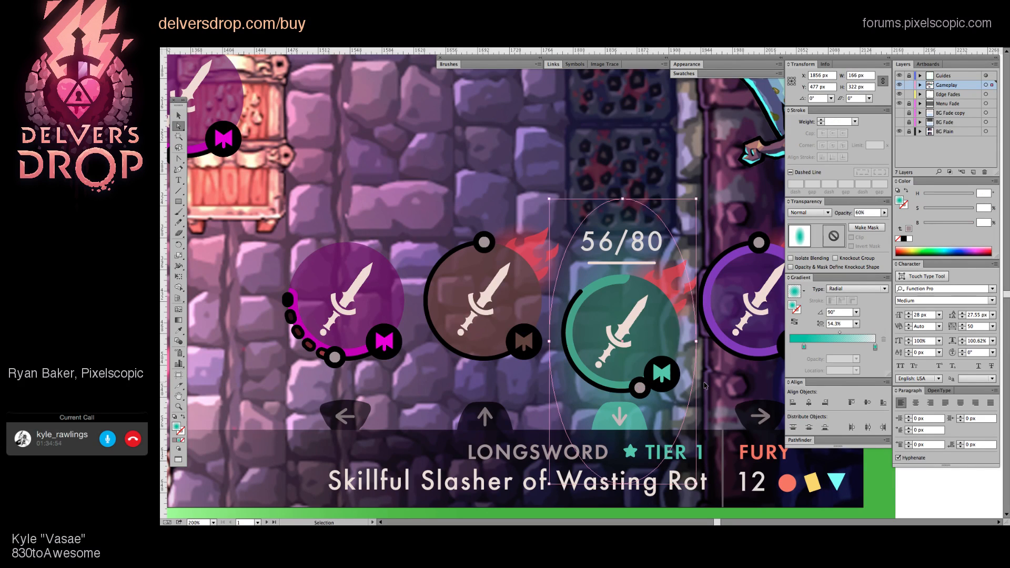
{"action": "key", "text": "ctrl+z"}
{"action": "key", "text": "ctrl+z"}
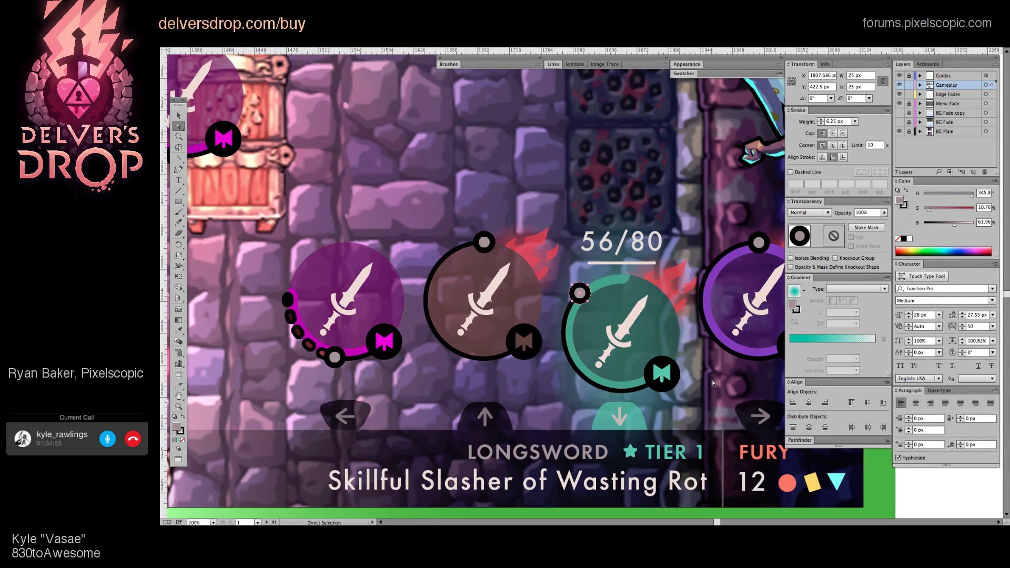
Step: Try the magenta slot's circular marker at the top of its circle and over the second ring segment
{"action": "left_click", "coordinate": [645, 164]}
{"action": "scroll", "coordinate": [626, 158], "scroll_direction": "right", "scroll_amount": 1}
{"action": "key", "text": "v"}
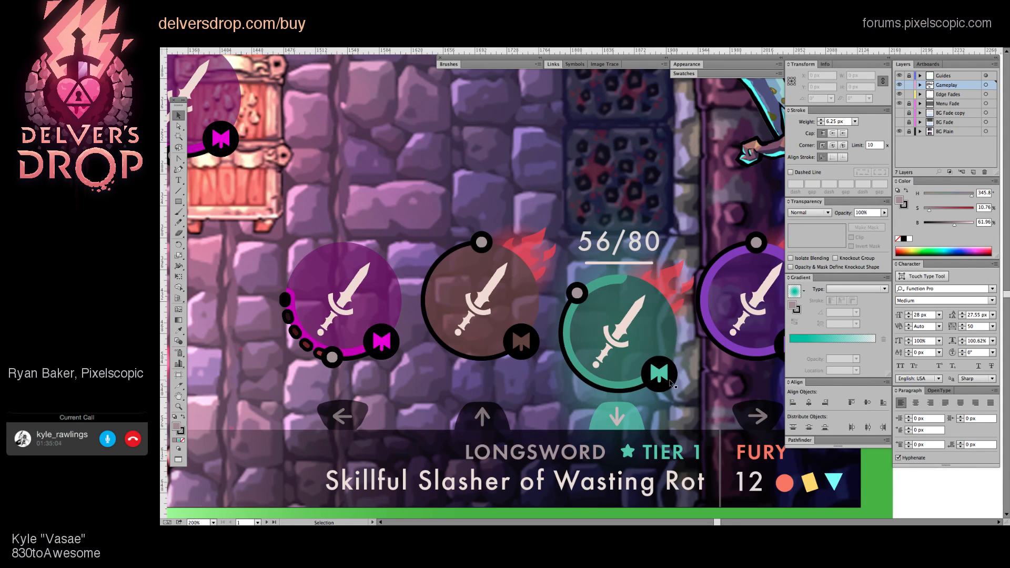
{"action": "left_click_drag", "start_coordinate": [351, 359], "coordinate": [406, 371]}
{"action": "left_click", "coordinate": [410, 363], "text": "super"}
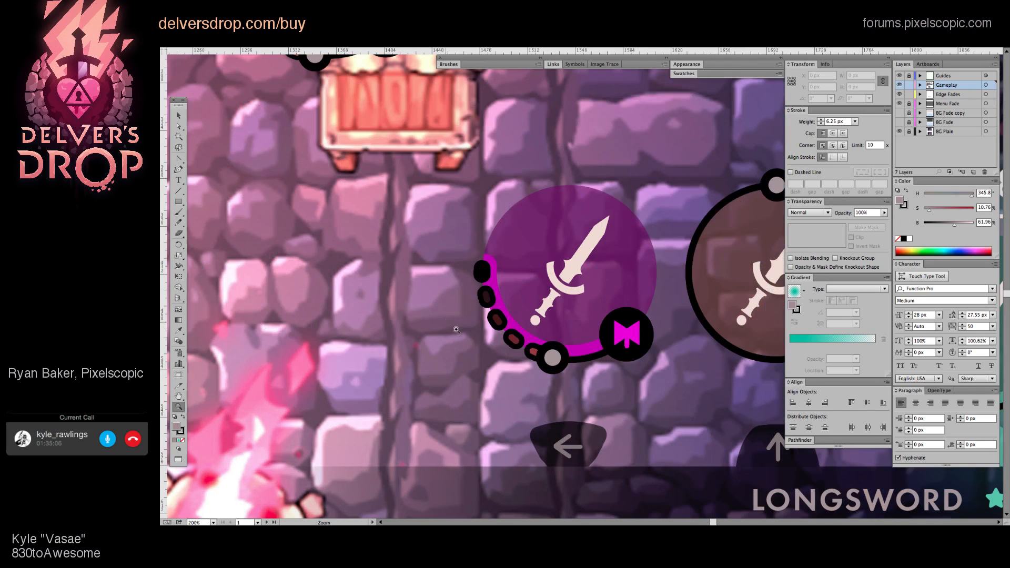
{"action": "left_click_drag", "start_coordinate": [642, 385], "coordinate": [604, 410]}
{"action": "key", "text": "a"}
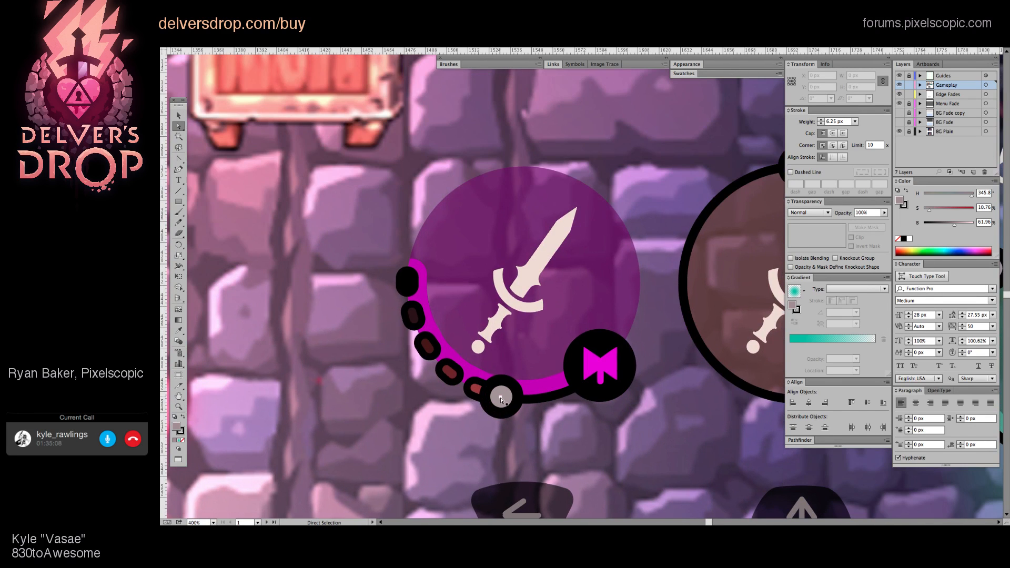
{"action": "left_click_drag", "start_coordinate": [541, 177], "coordinate": [520, 167]}
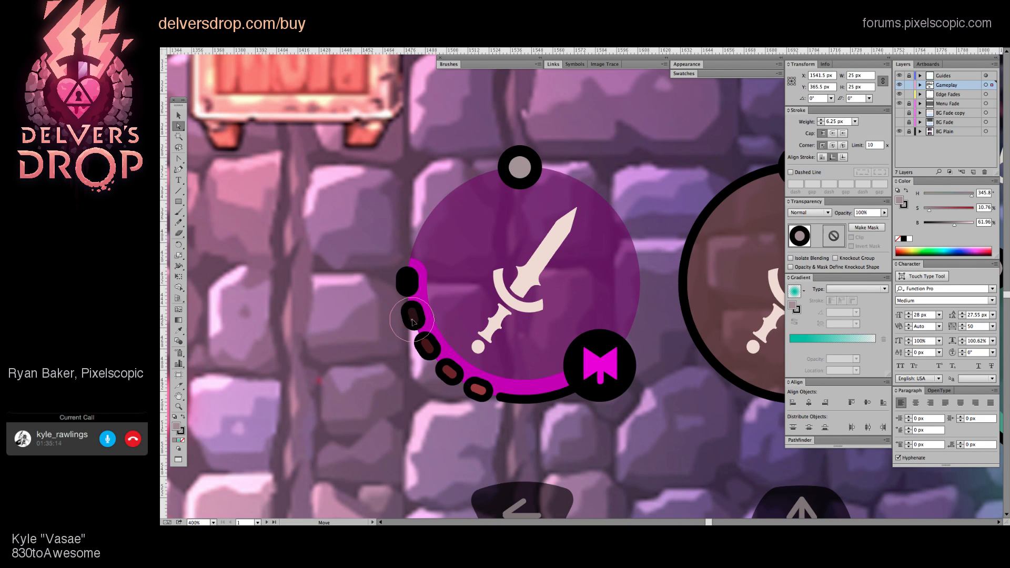
{"action": "key", "text": "ctrl+z"}
{"action": "left_click", "coordinate": [408, 282]}
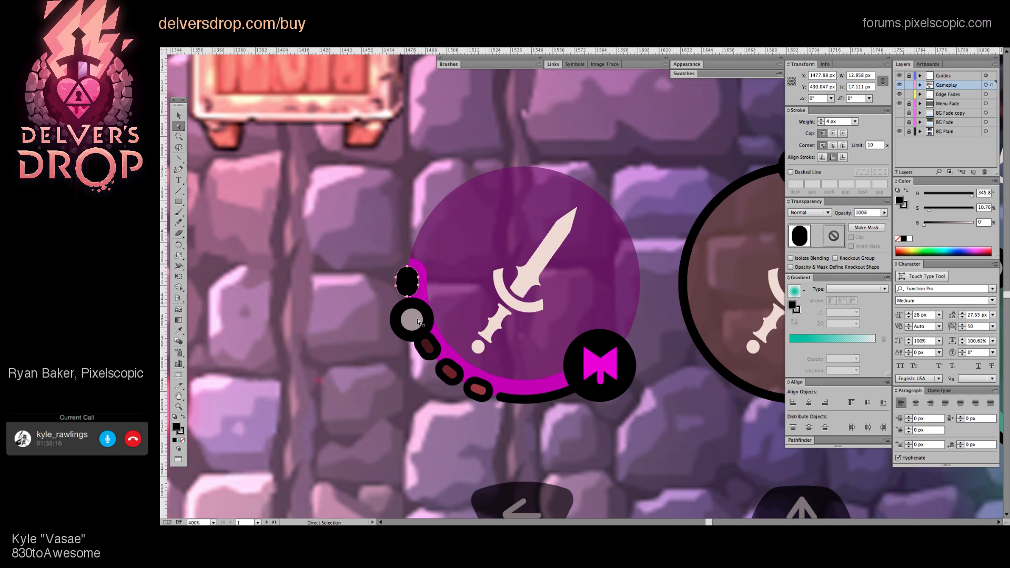
Step: Move the magenta slot's circular marker down past the last ring segment to the end of the solid black arc
{"action": "mouse_move", "coordinate": [419, 322]}
{"action": "left_mouse_down"}
{"action": "mouse_move", "coordinate": [431, 350]}
{"action": "mouse_move", "coordinate": [475, 388]}
{"action": "left_mouse_up"}
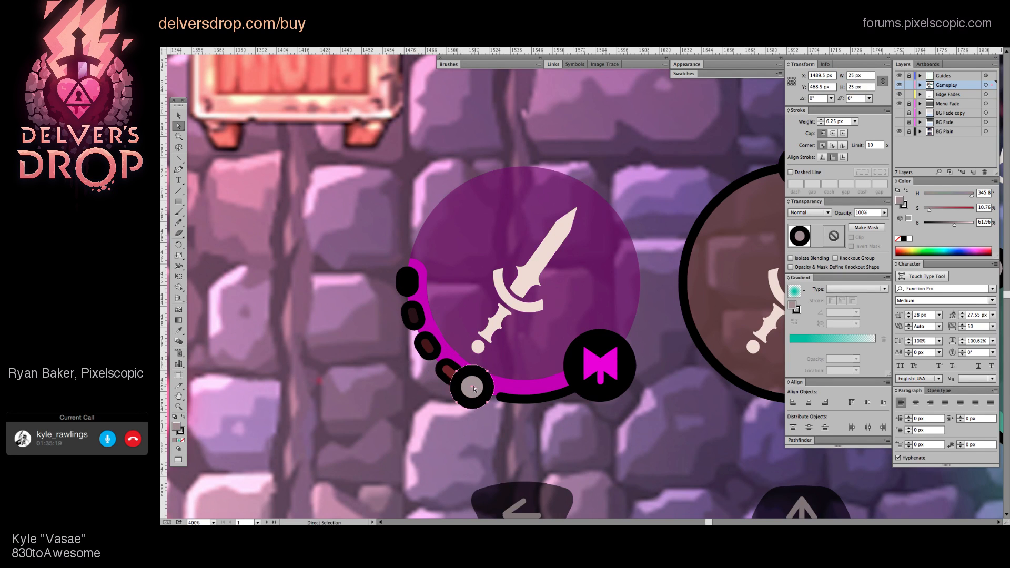
{"action": "left_click", "coordinate": [498, 398]}
{"action": "left_click_drag", "start_coordinate": [500, 400], "coordinate": [501, 399]}
{"action": "left_click", "coordinate": [520, 433]}
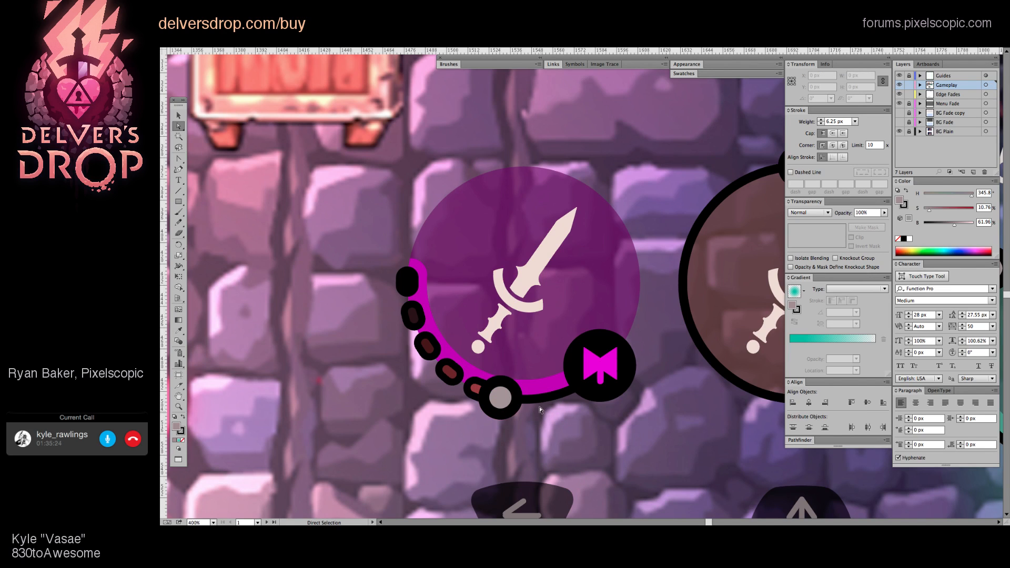
Step: Try moving the magenta slot's circular marker onto its icon badge and removing the solid black arc
{"action": "left_click", "coordinate": [499, 398]}
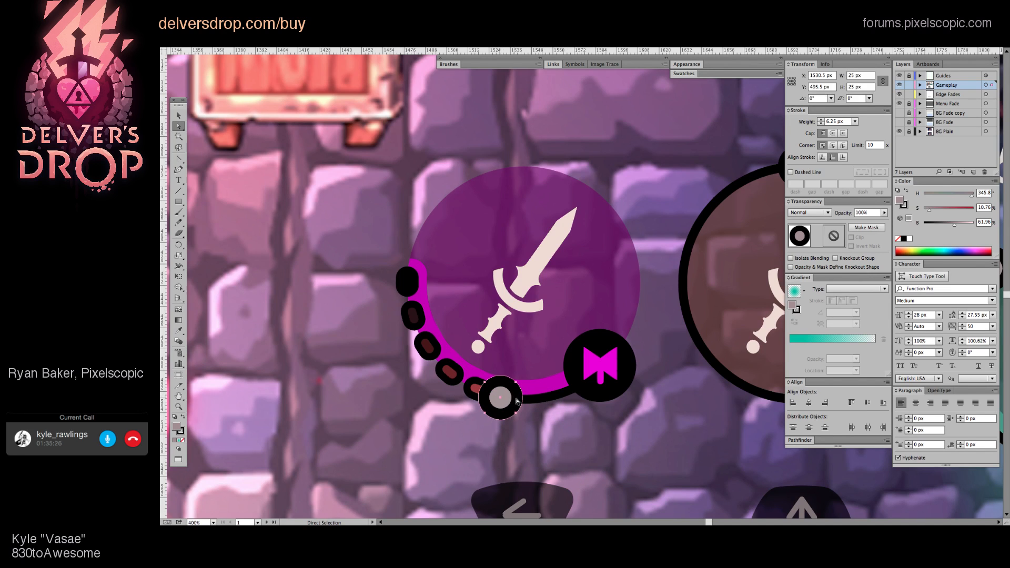
{"action": "left_click", "coordinate": [407, 281]}
{"action": "left_click", "coordinate": [412, 314]}
{"action": "left_click", "coordinate": [427, 345]}
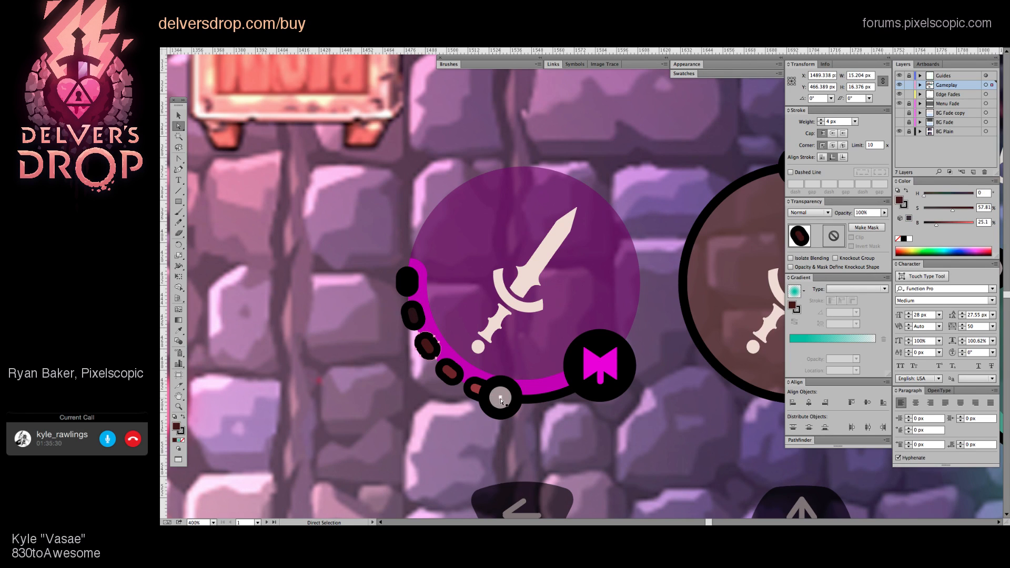
{"action": "left_click_drag", "start_coordinate": [501, 401], "coordinate": [589, 379]}
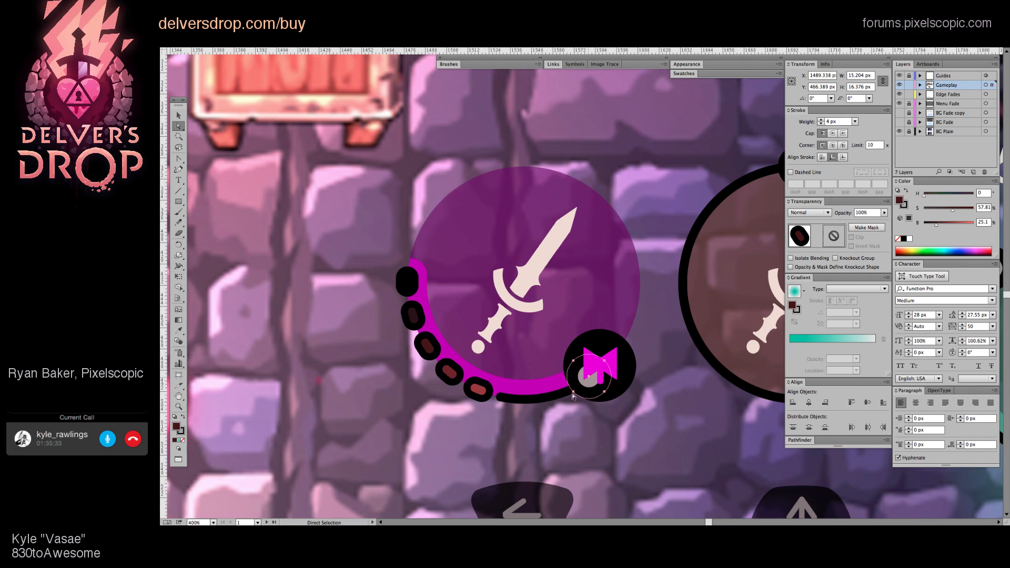
{"action": "left_click", "coordinate": [515, 402]}
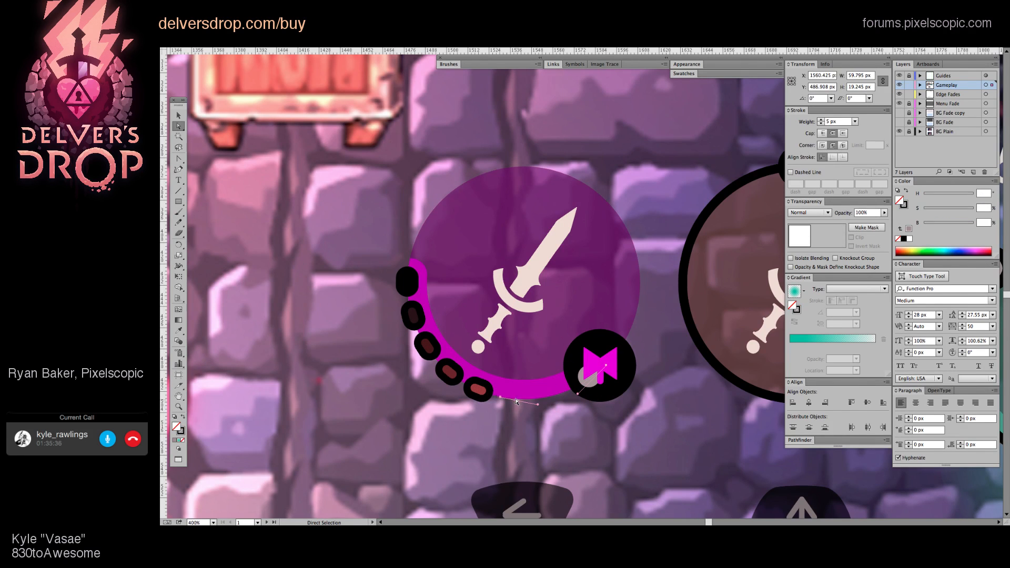
{"action": "left_click", "coordinate": [515, 405]}
Step: Try extending the magenta slot's segmented ring with a copy of the last segment, rotated to follow the bottom curve
{"action": "left_click_drag", "start_coordinate": [479, 390], "coordinate": [516, 399]}
{"action": "key", "text": "e"}
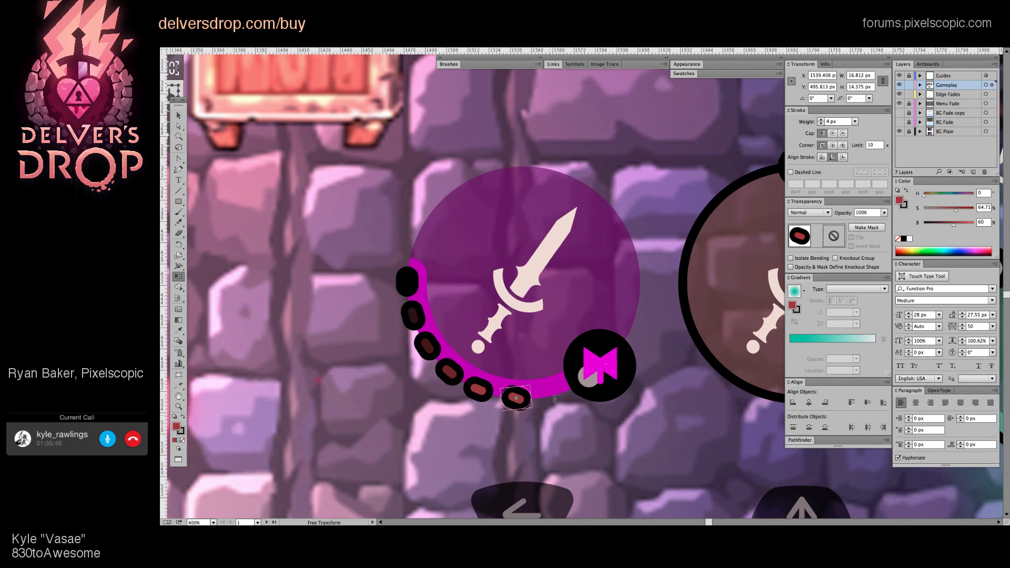
{"action": "key", "text": "a"}
{"action": "key", "text": "ctrl+shift+a"}
{"action": "left_click_drag", "start_coordinate": [528, 314], "coordinate": [472, 366]}
{"action": "left_click", "coordinate": [539, 353], "text": "alt+super"}
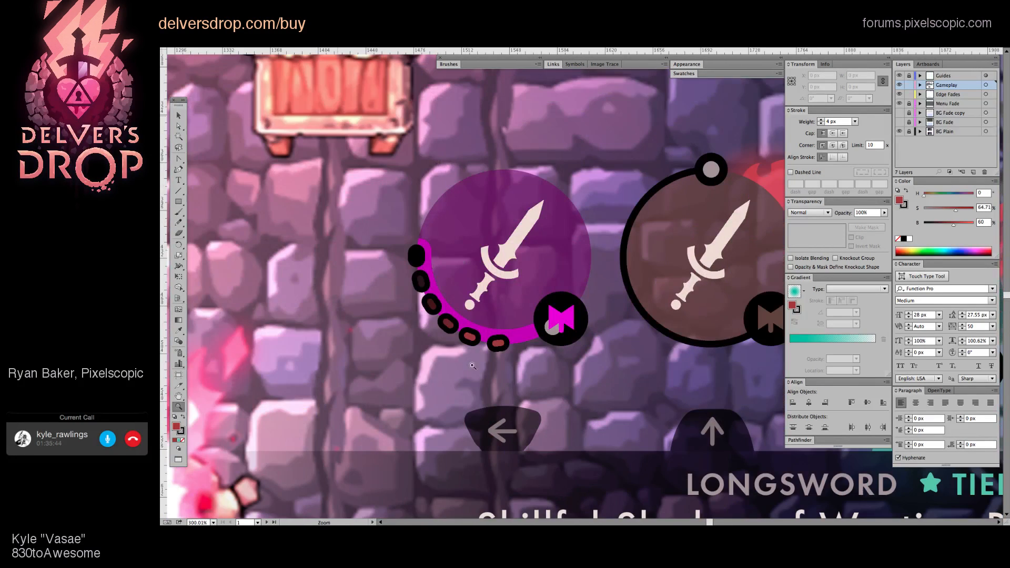
Step: Try adding another ring segment copy beside the magenta slot's badge, adjust the preceding segment's rotation, and check the ring against the full HUD
{"action": "scroll", "coordinate": [472, 365], "scroll_direction": "up", "scroll_amount": 2}
{"action": "key", "text": "a"}
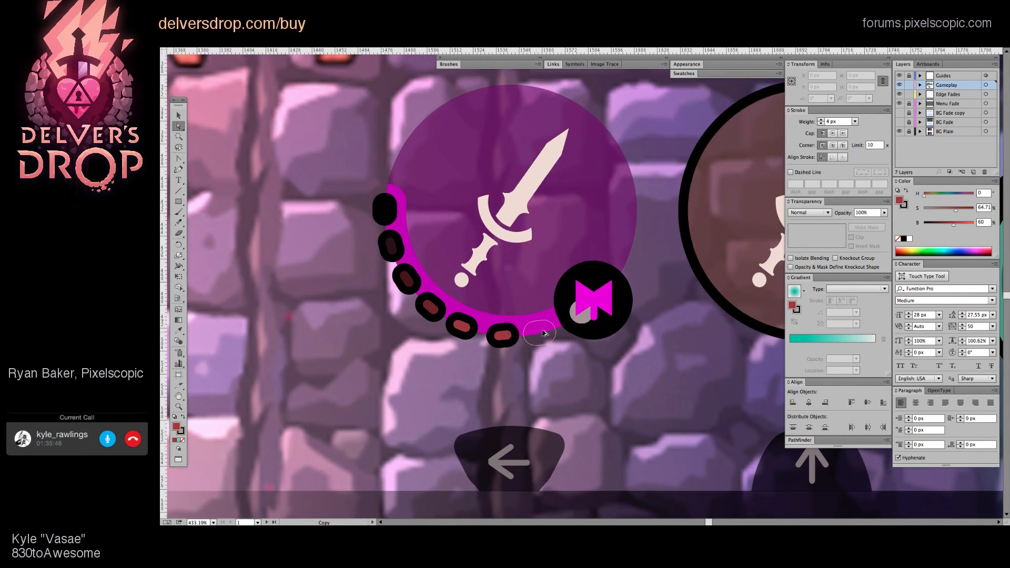
{"action": "left_click", "coordinate": [503, 335]}
{"action": "key", "text": "e"}
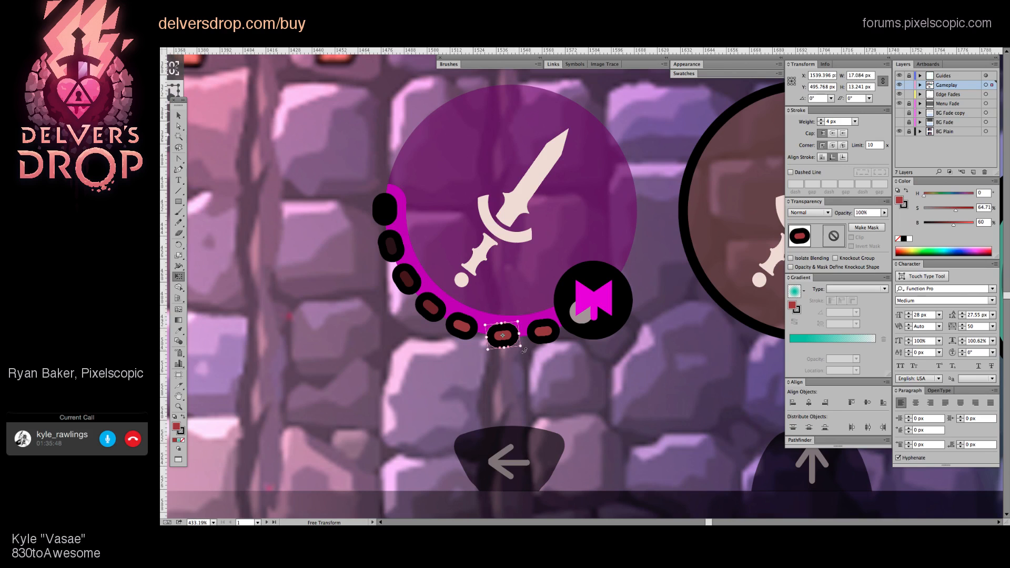
{"action": "left_click_drag", "start_coordinate": [524, 350], "coordinate": [521, 354]}
{"action": "key", "text": "v"}
{"action": "left_click", "coordinate": [556, 359]}
{"action": "left_click", "coordinate": [540, 264], "text": "alt+super"}
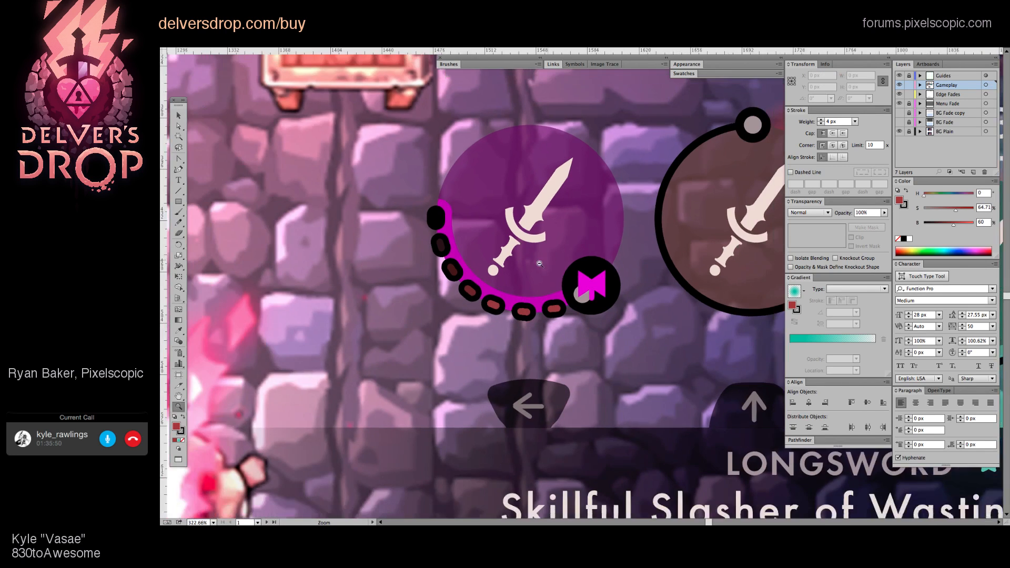
{"action": "scroll", "coordinate": [540, 264], "scroll_direction": "up", "scroll_amount": 4}
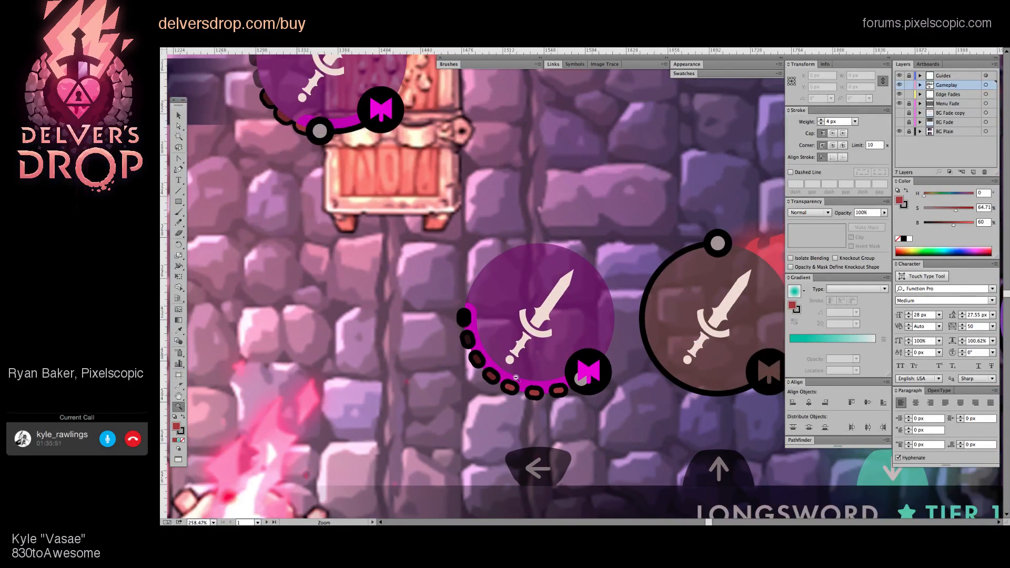
{"action": "left_click", "coordinate": [482, 315], "text": "alt"}
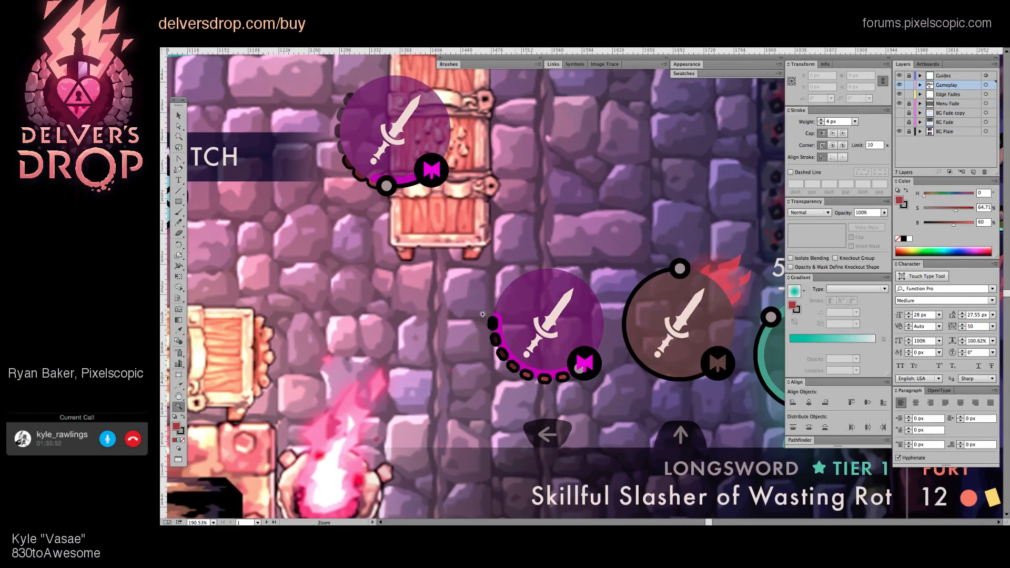
{"action": "left_click", "coordinate": [577, 364], "text": "alt"}
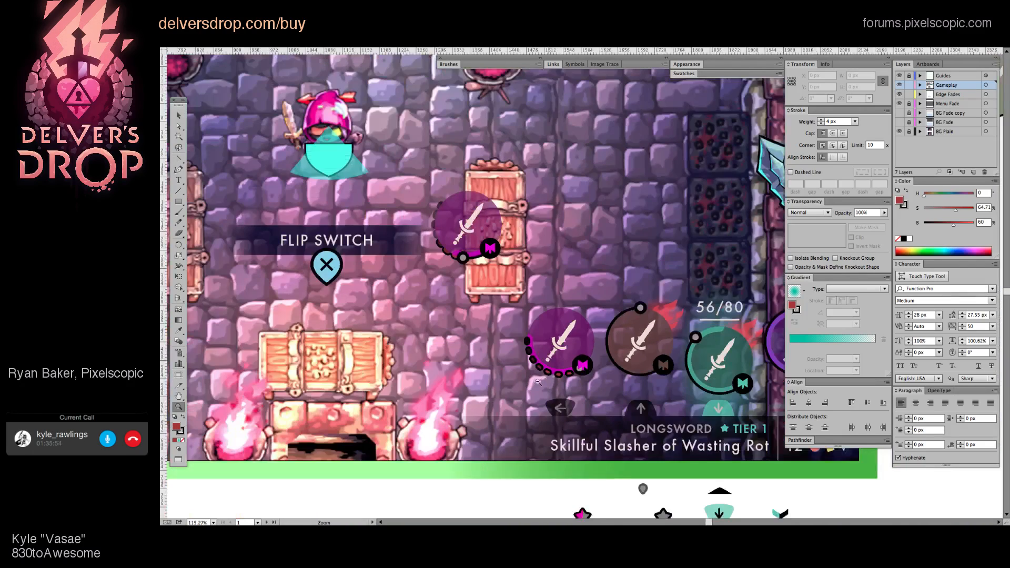
{"action": "left_click", "coordinate": [538, 383], "text": "alt"}
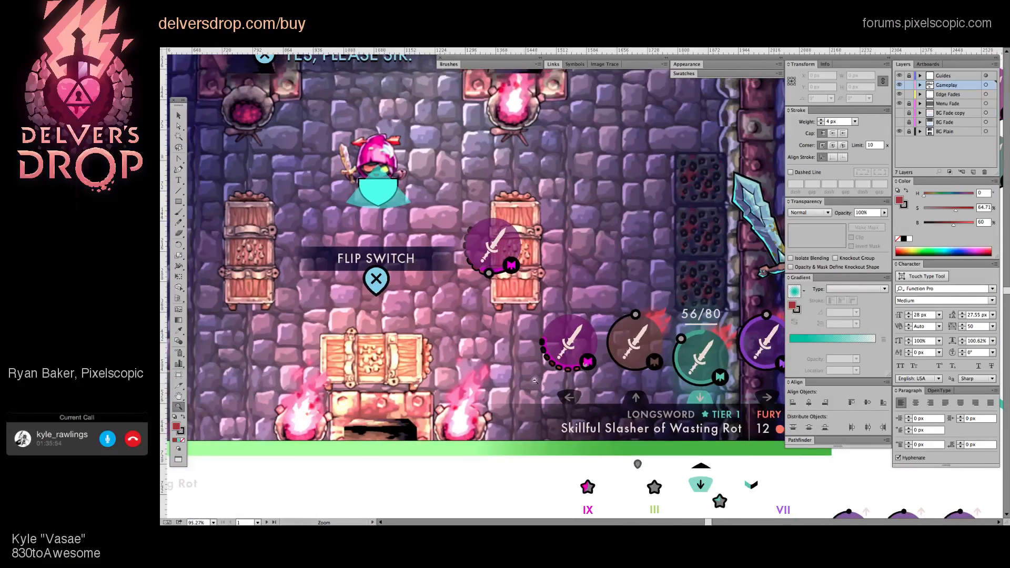
Step: Try deleting the magenta slot's ring segments one at a time from the far end toward the badge
{"action": "left_click", "coordinate": [612, 350]}
{"action": "key", "text": "a"}
{"action": "left_click", "coordinate": [521, 352]}
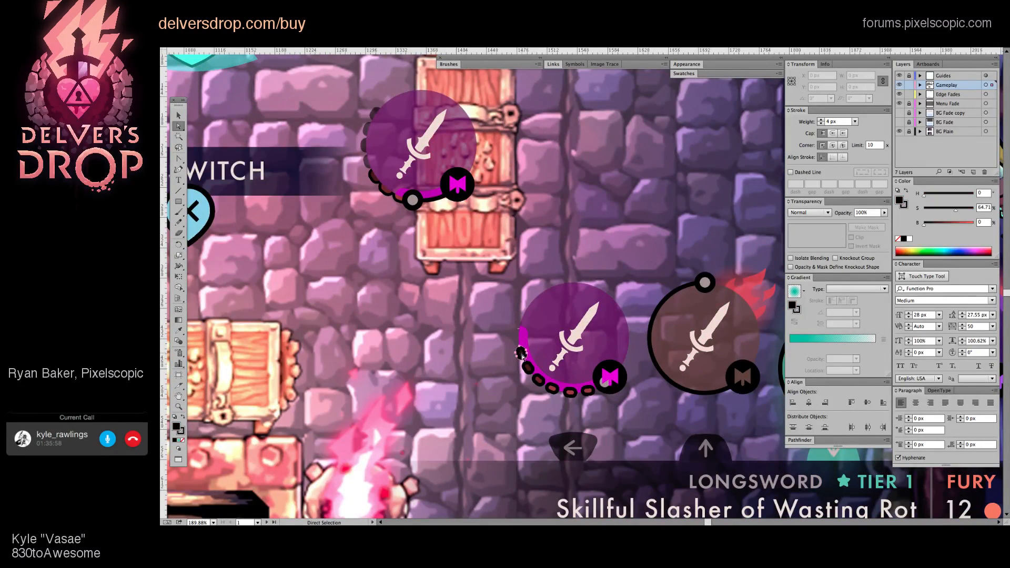
{"action": "key", "text": "Delete"}
{"action": "left_click", "coordinate": [528, 368]}
{"action": "key", "text": "Delete"}
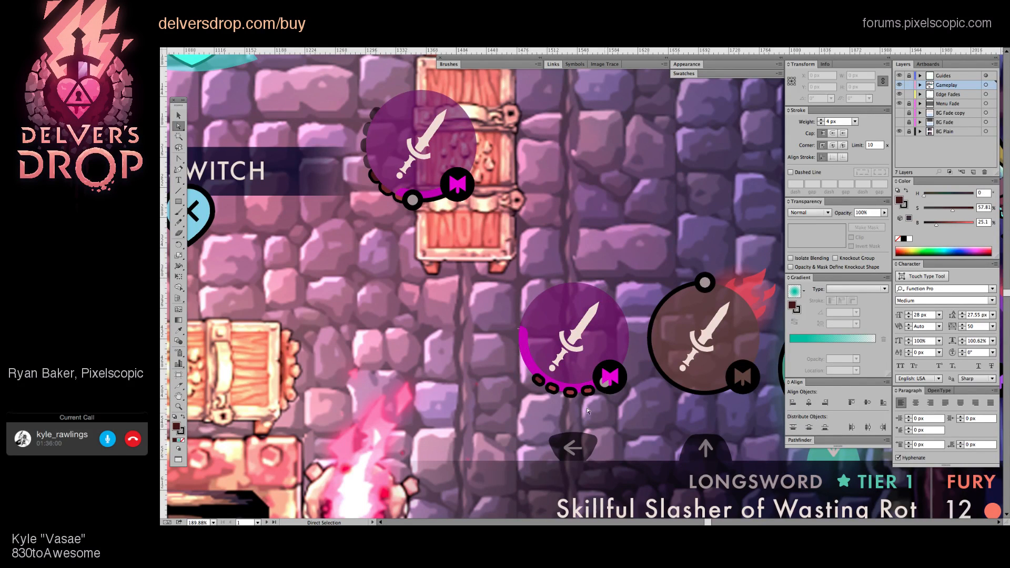
{"action": "left_click", "coordinate": [570, 391]}
{"action": "key", "text": "Delete"}
{"action": "left_click", "coordinate": [538, 379]}
{"action": "key", "text": "Delete"}
{"action": "left_click", "coordinate": [552, 389]}
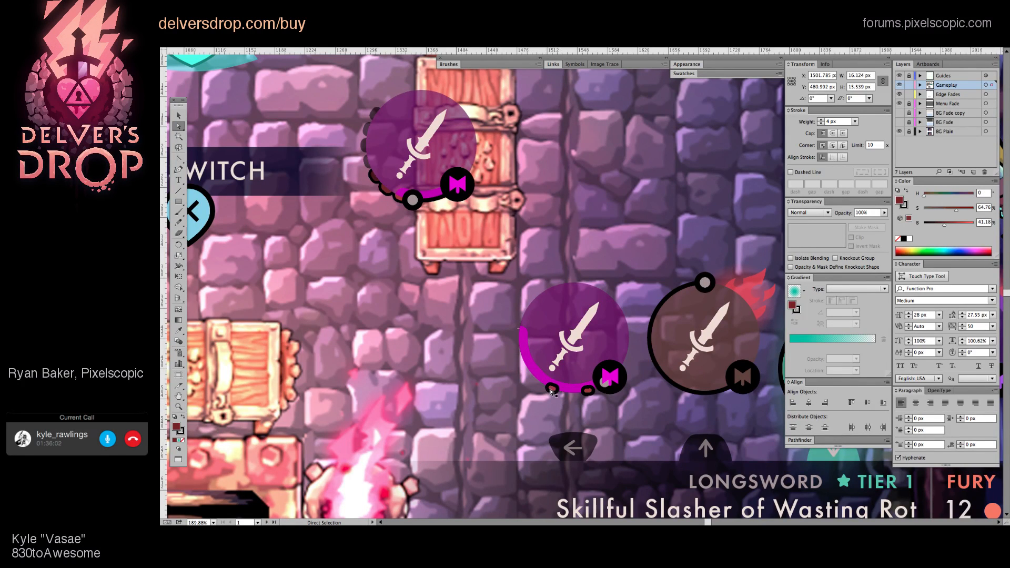
{"action": "key", "text": "Delete"}
{"action": "key", "text": "z"}
{"action": "left_click", "coordinate": [620, 358], "text": "alt"}
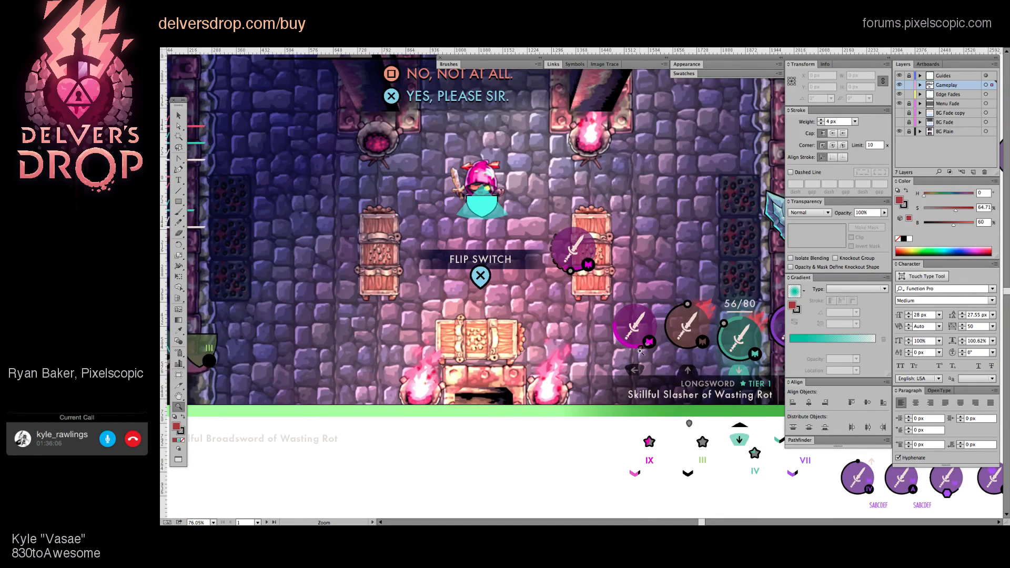
Step: Undo the magenta slot's segment deletions, segment copies and marker move
{"action": "key", "text": "a"}
{"action": "left_click", "coordinate": [673, 362]}
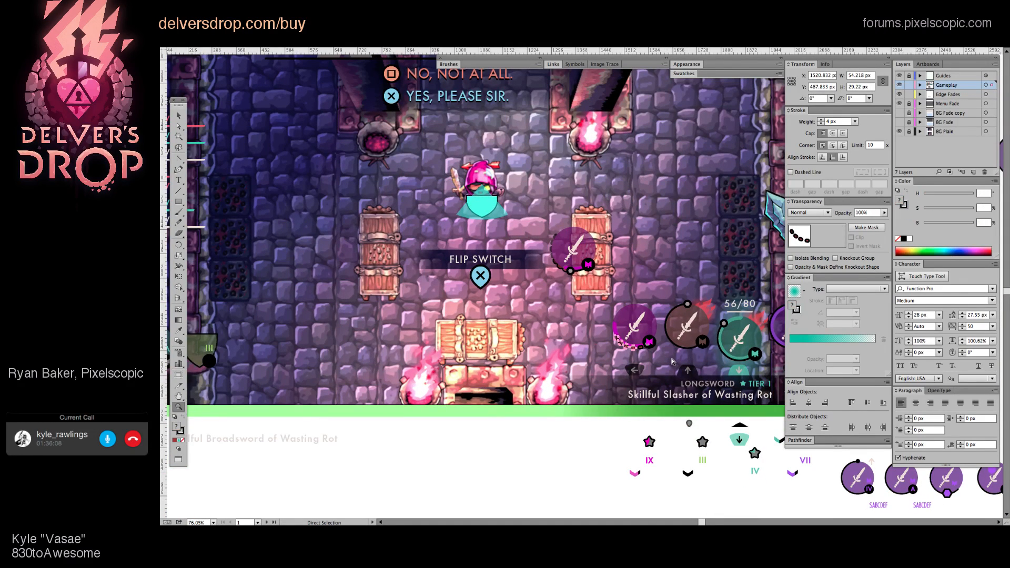
{"action": "left_click", "coordinate": [612, 327]}
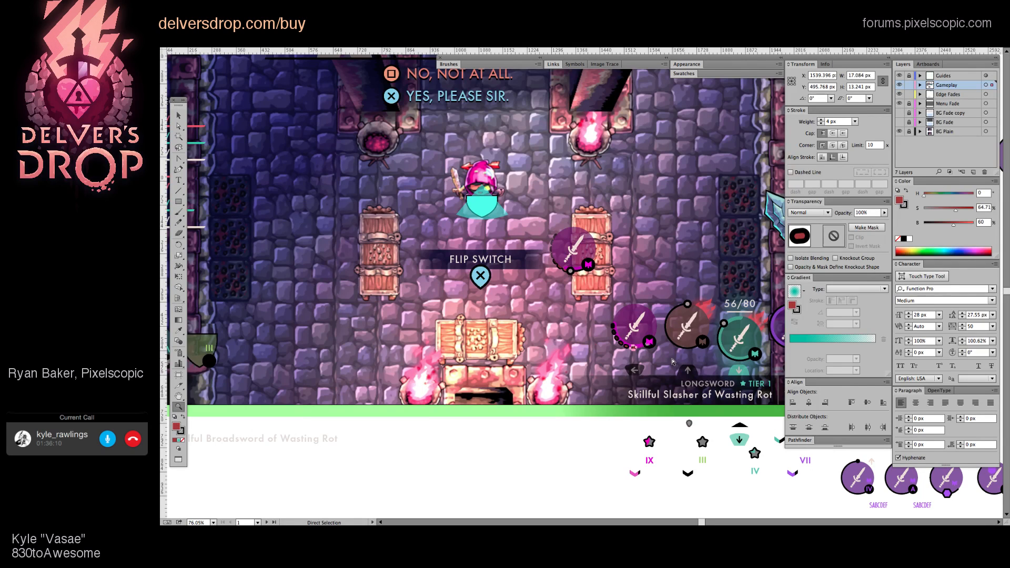
{"action": "left_click", "coordinate": [630, 347]}
{"action": "key", "text": "z"}
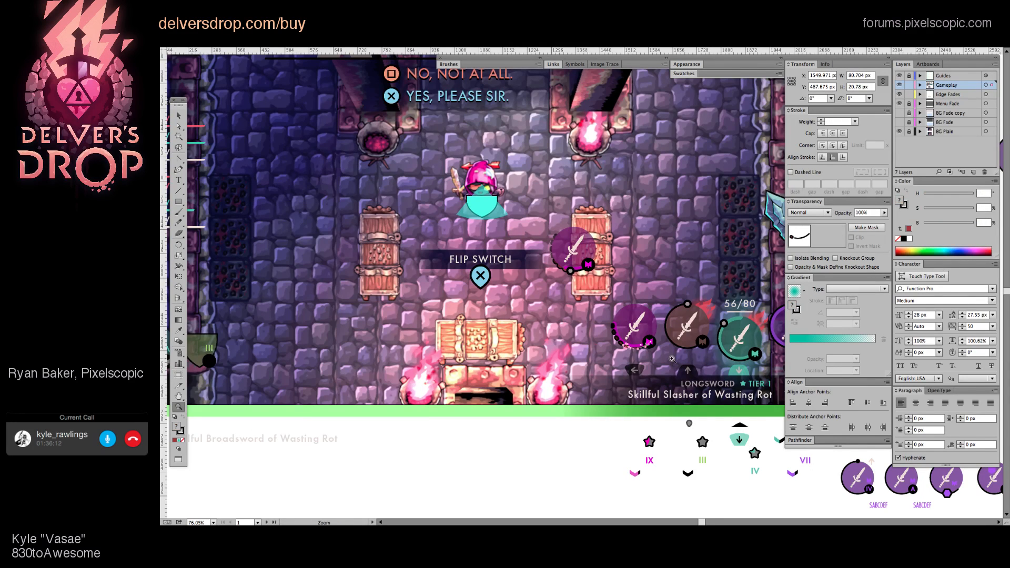
{"action": "key", "text": "a"}
{"action": "left_click", "coordinate": [630, 347]}
Step: Compare the magenta slot's segmented ring and marker with the rings of the other three weapon slots
{"action": "scroll", "coordinate": [639, 343], "scroll_direction": "up", "scroll_amount": 4}
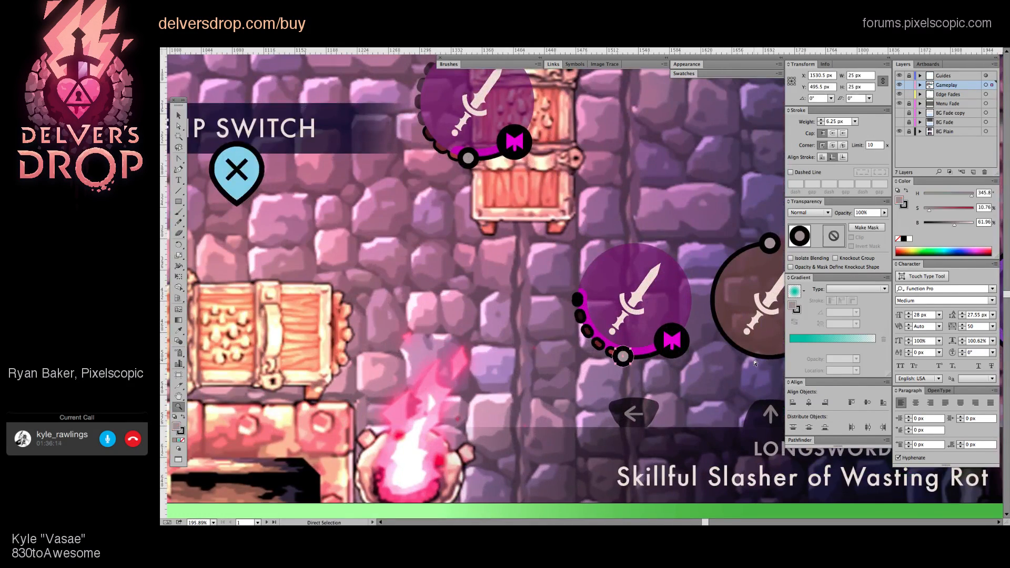
{"action": "key", "text": "z"}
{"action": "key", "text": "ctrl+shift+a"}
{"action": "left_click_drag", "start_coordinate": [755, 363], "coordinate": [574, 361]}
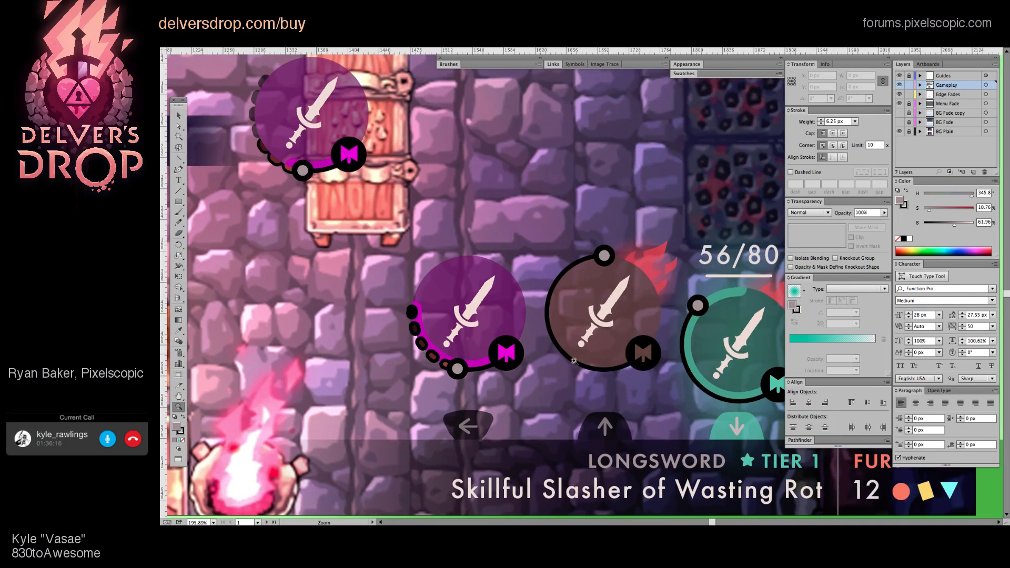
{"action": "scroll", "coordinate": [574, 361], "scroll_direction": "down", "scroll_amount": 2}
{"action": "key", "text": "v"}
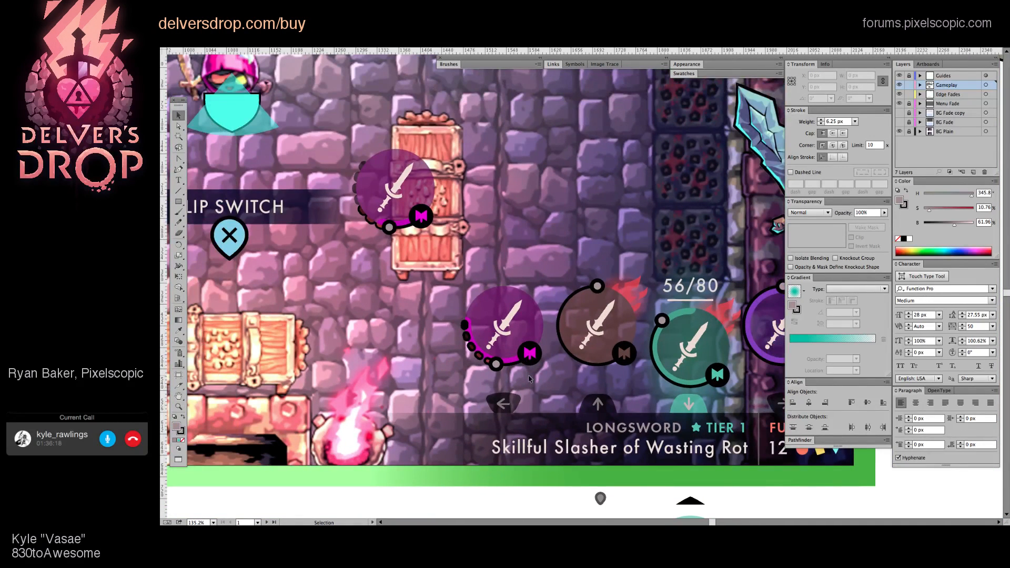
{"action": "key", "text": "z"}
{"action": "scroll", "coordinate": [610, 359], "scroll_direction": "down", "scroll_amount": 3}
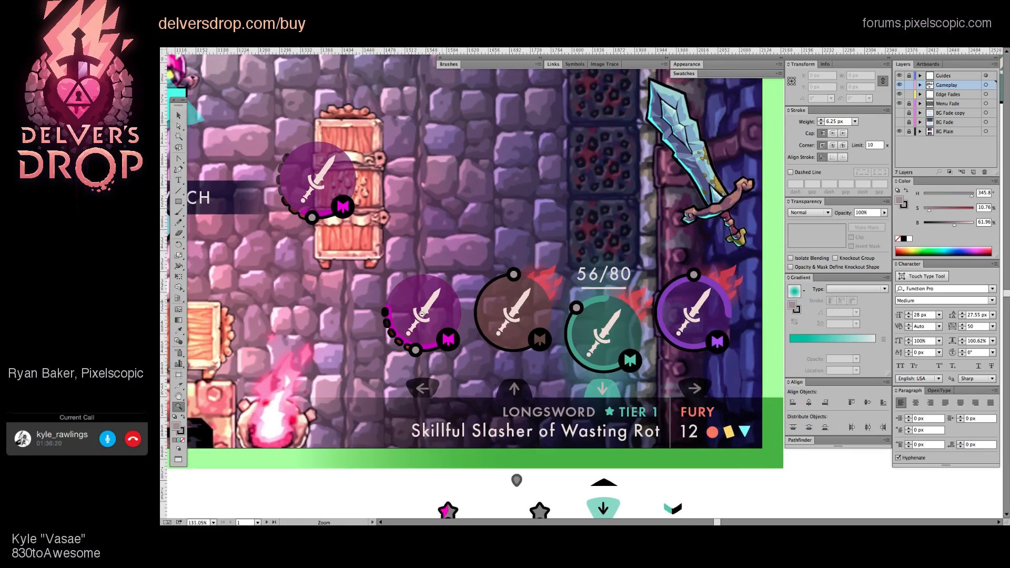
{"action": "key", "text": "v"}
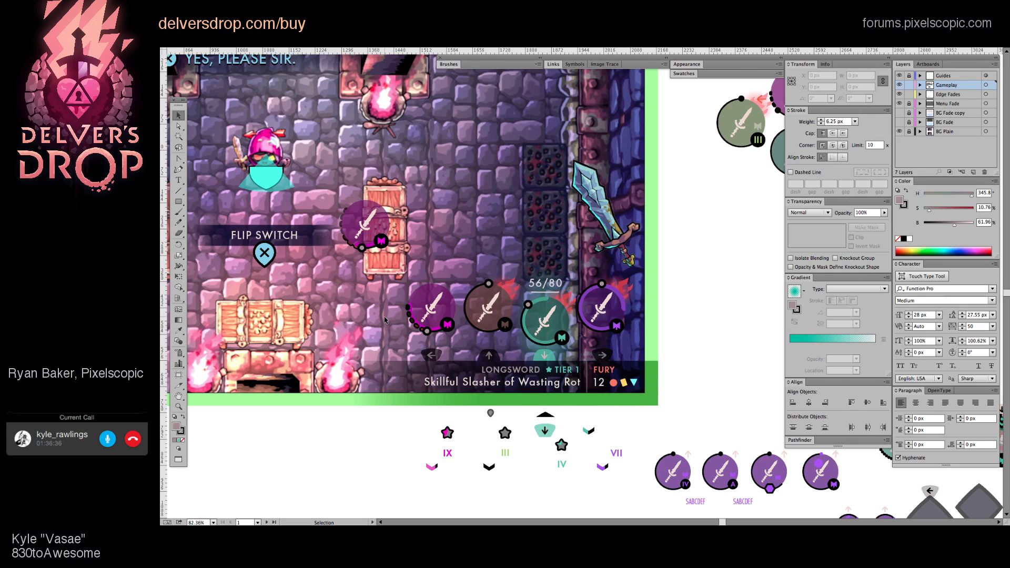
Step: Try the magenta slot's circular marker over its icon badge again, and undo the move
{"action": "key", "text": "z"}
{"action": "left_click_drag", "start_coordinate": [435, 333], "coordinate": [473, 331]}
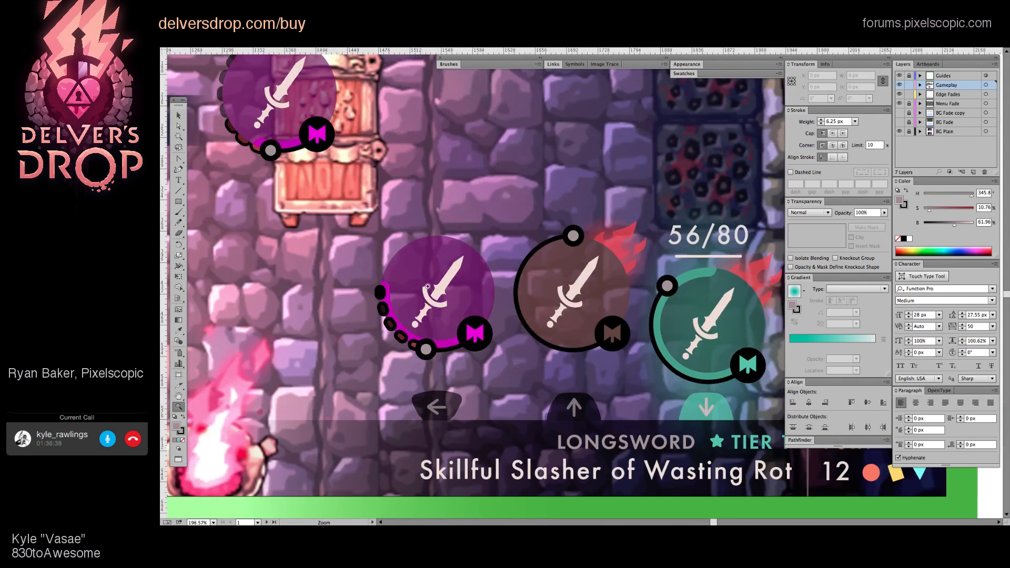
{"action": "key", "text": "a"}
{"action": "left_click", "coordinate": [385, 310]}
{"action": "mouse_move", "coordinate": [390, 325]}
{"action": "left_mouse_down"}
{"action": "mouse_move", "coordinate": [424, 347]}
{"action": "mouse_move", "coordinate": [465, 344]}
{"action": "left_mouse_up"}
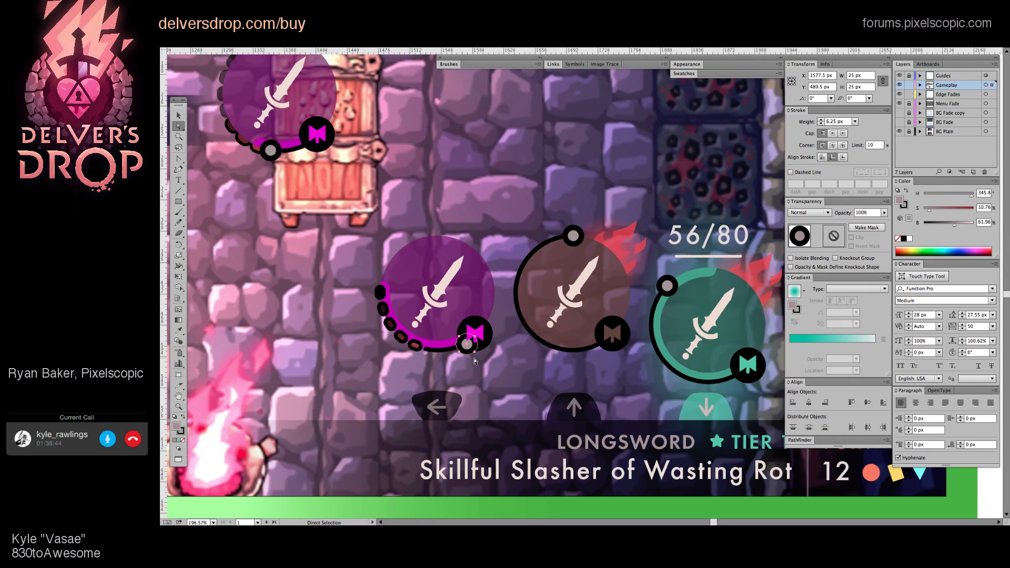
{"action": "key", "text": "ctrl+z"}
{"action": "key", "text": "ctrl+shift+a"}
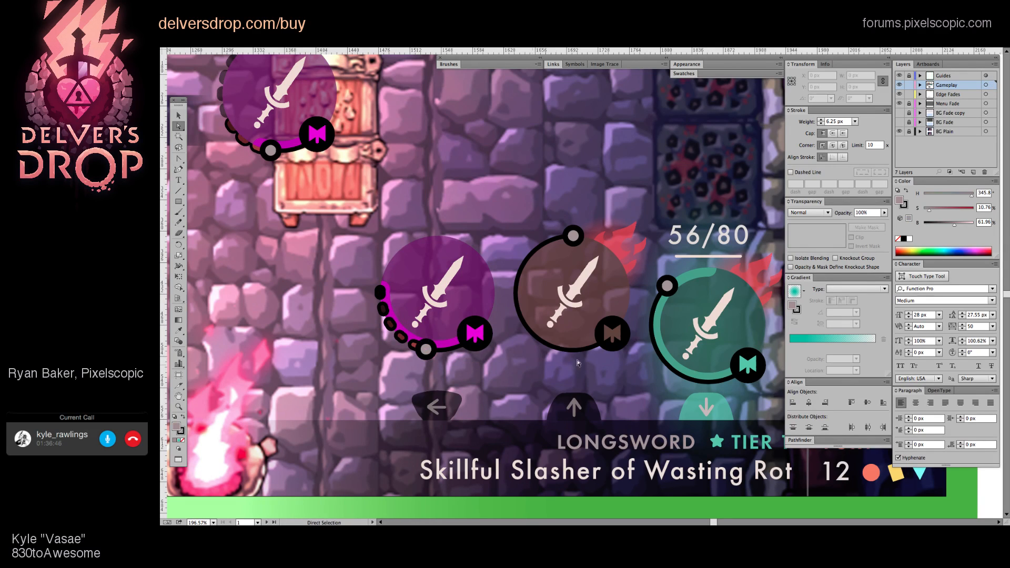
Step: Review the four weapon slots and the weapon information bar, including a view with the interface panels hidden
{"action": "key", "text": "z"}
{"action": "left_click", "coordinate": [588, 364], "text": "alt"}
{"action": "left_click_drag", "start_coordinate": [576, 388], "coordinate": [529, 409]}
{"action": "key", "text": "v"}
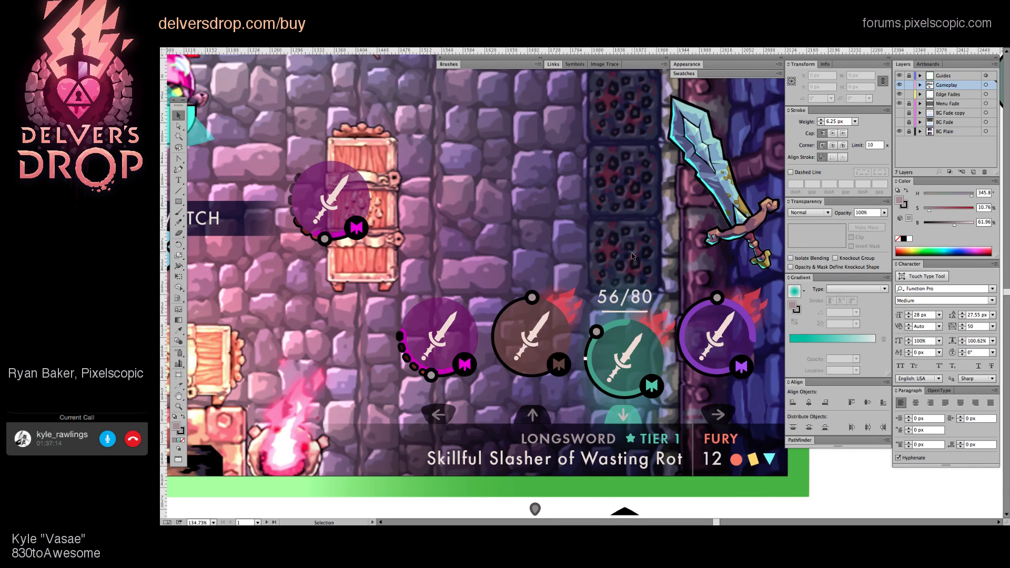
{"action": "scroll", "coordinate": [634, 281], "scroll_direction": "right", "scroll_amount": 4}
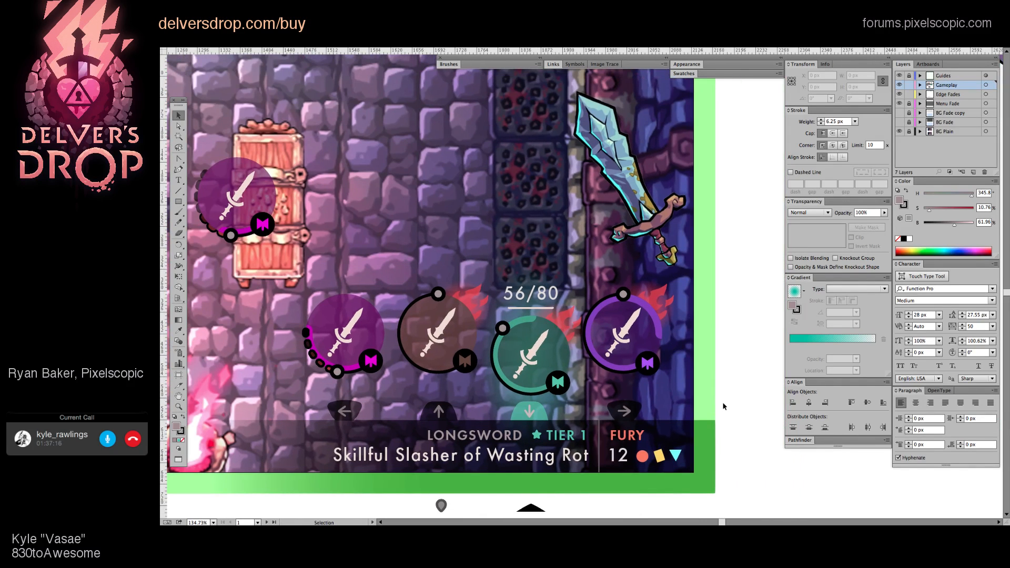
{"action": "scroll", "coordinate": [670, 354], "scroll_direction": "left", "scroll_amount": 1}
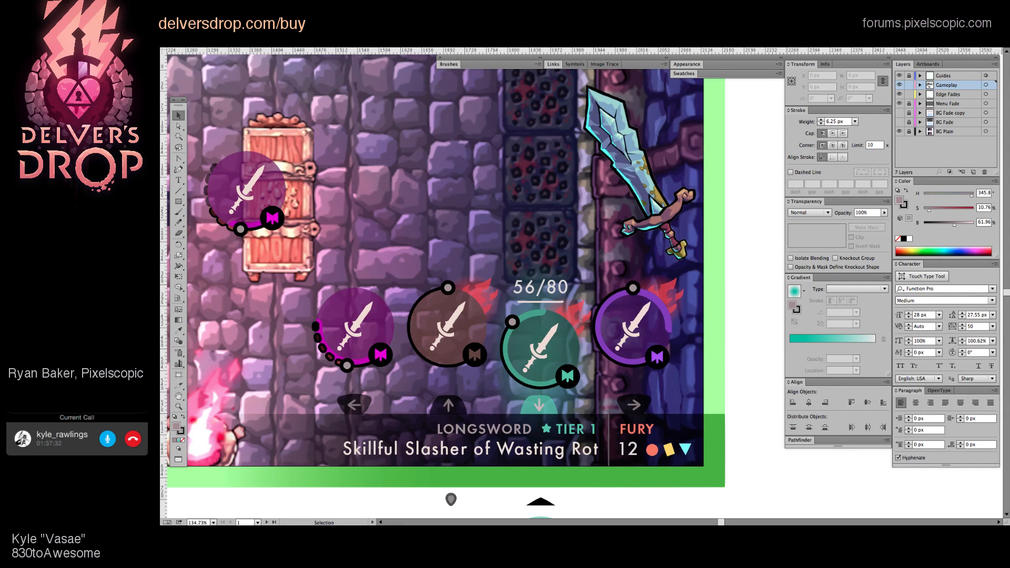
{"action": "key", "text": "Tab"}
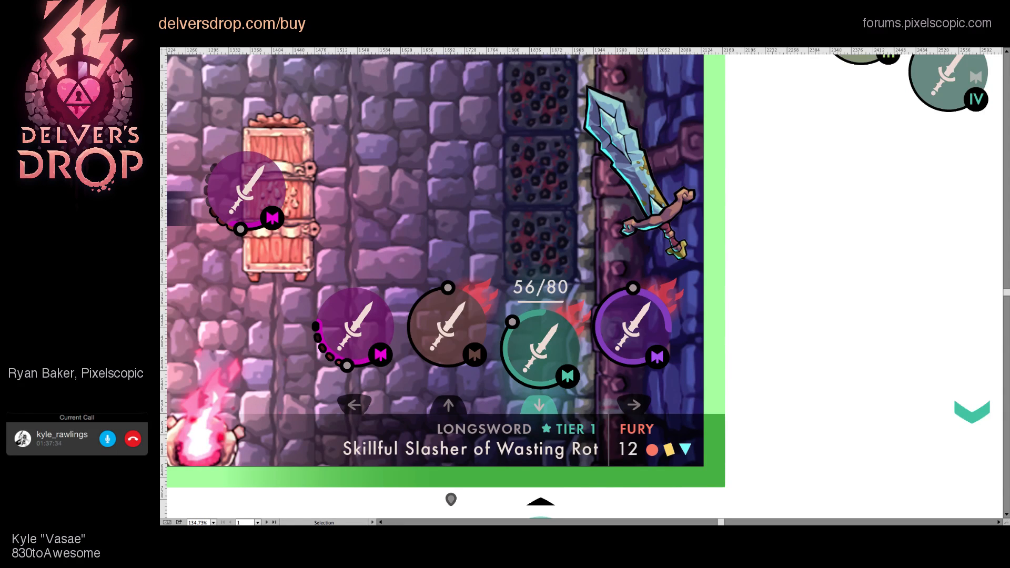
{"action": "key", "text": "Tab"}
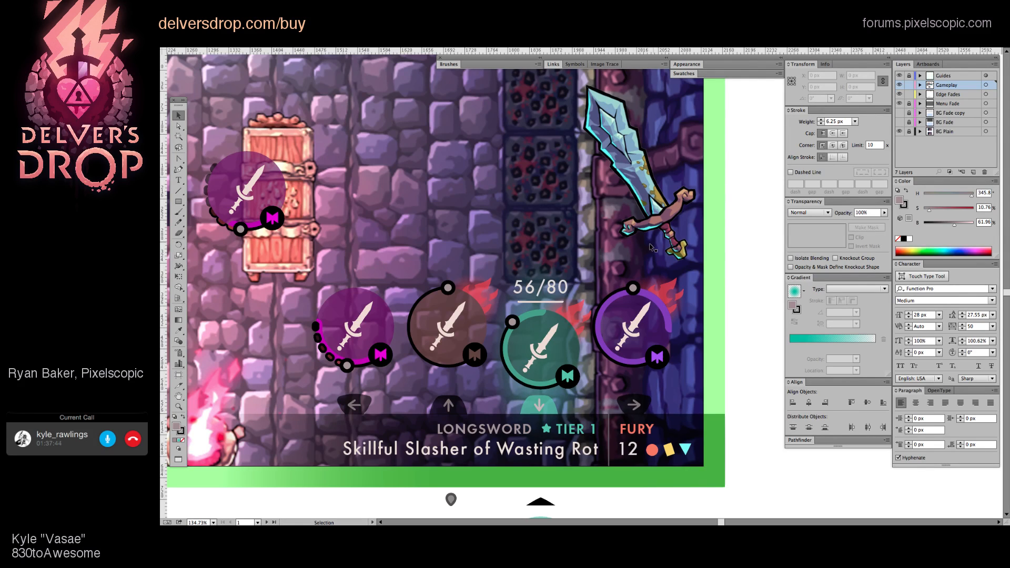
Step: Move the four grouped directional arrow buttons off the HUD into the scratch area below the artboard
{"action": "left_click", "coordinate": [449, 405]}
{"action": "left_click_drag", "start_coordinate": [519, 354], "coordinate": [511, 226]}
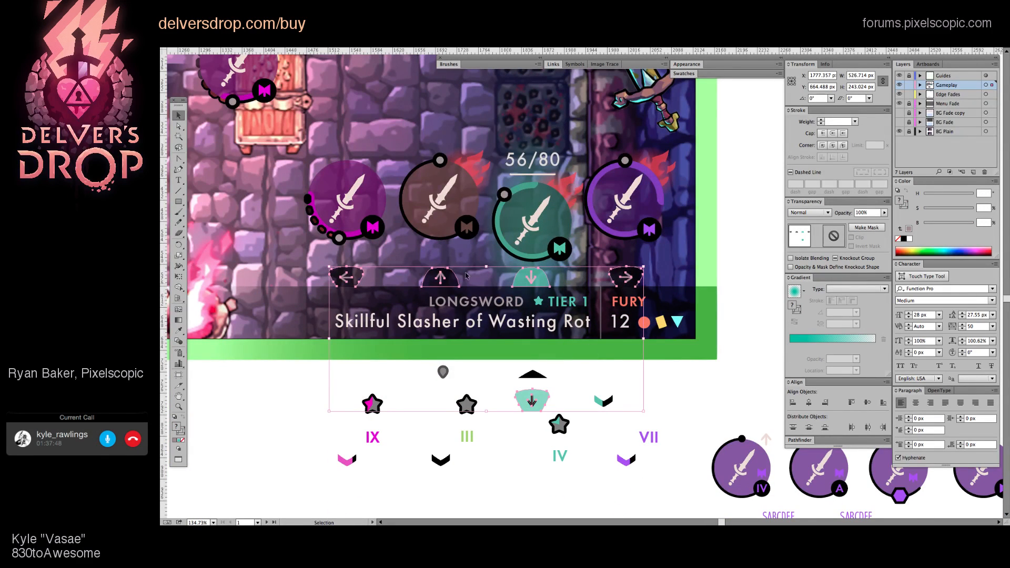
{"action": "double_click", "coordinate": [440, 277]}
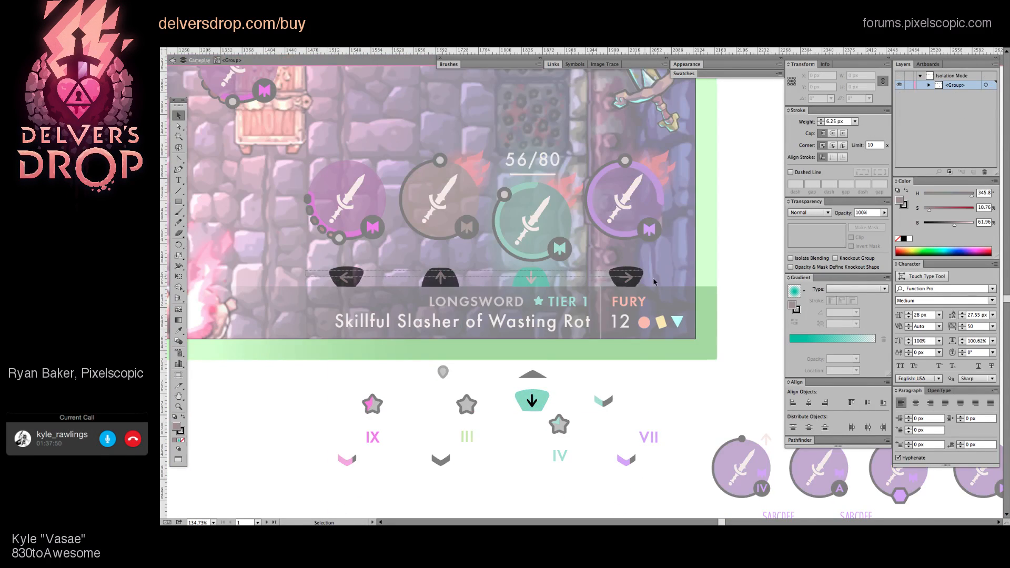
{"action": "left_click_drag", "start_coordinate": [633, 279], "coordinate": [648, 485]}
{"action": "double_click", "coordinate": [670, 401]}
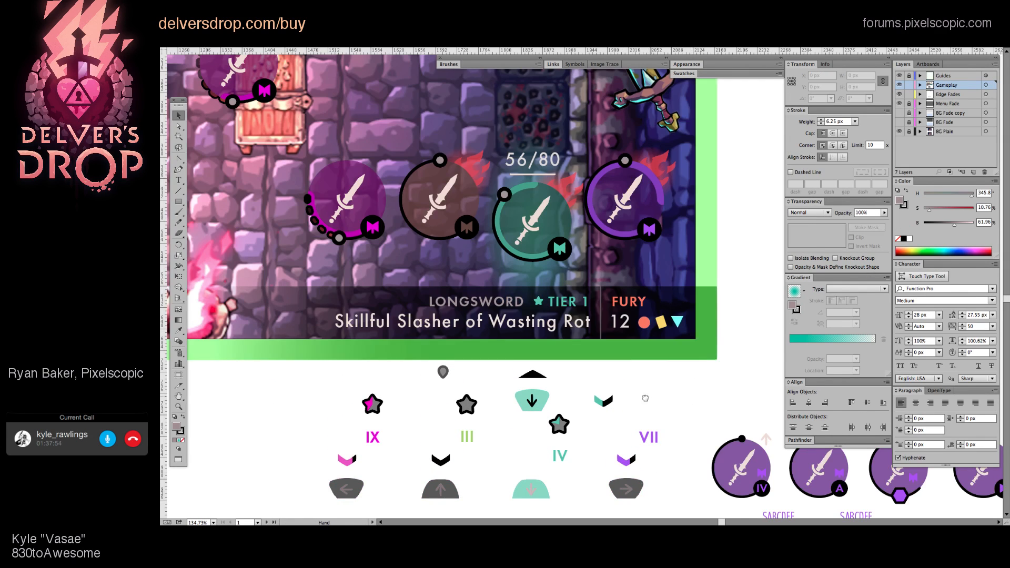
Step: Look over the HUD without its arrow buttons and the spare weapon slot and button variants beside the artboard
{"action": "left_click_drag", "start_coordinate": [651, 395], "coordinate": [627, 401]}
{"action": "left_click_drag", "start_coordinate": [633, 179], "coordinate": [447, 250]}
{"action": "key", "text": "z"}
{"action": "scroll", "coordinate": [559, 222], "scroll_direction": "down", "scroll_amount": 6}
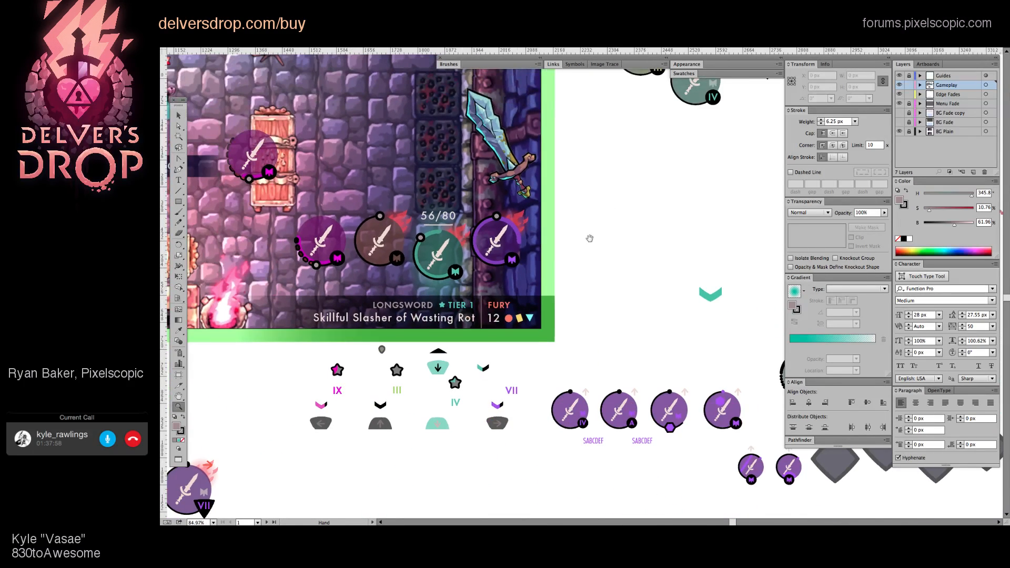
{"action": "left_click_drag", "start_coordinate": [609, 212], "coordinate": [541, 314]}
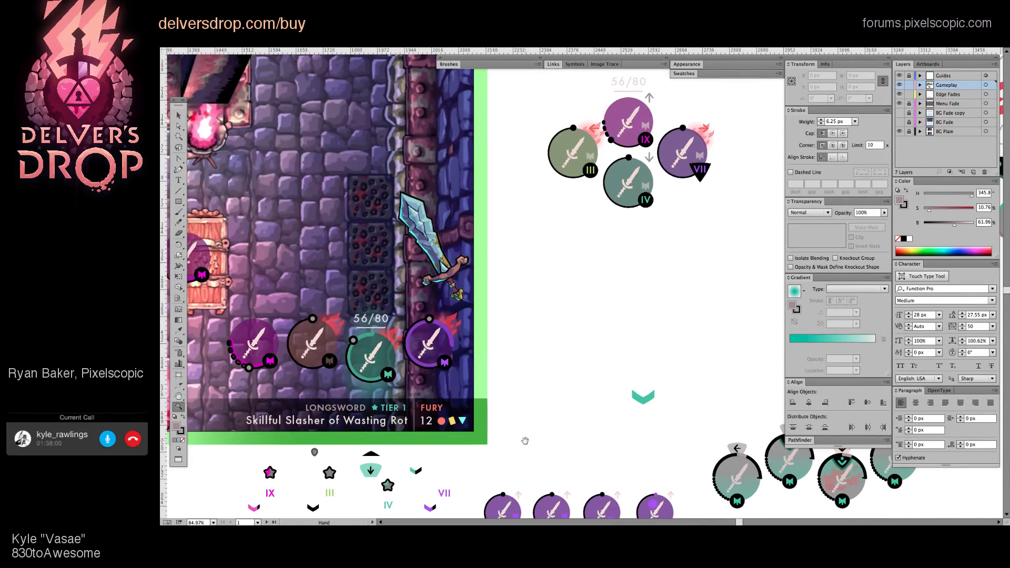
{"action": "left_click_drag", "start_coordinate": [521, 446], "coordinate": [358, 375]}
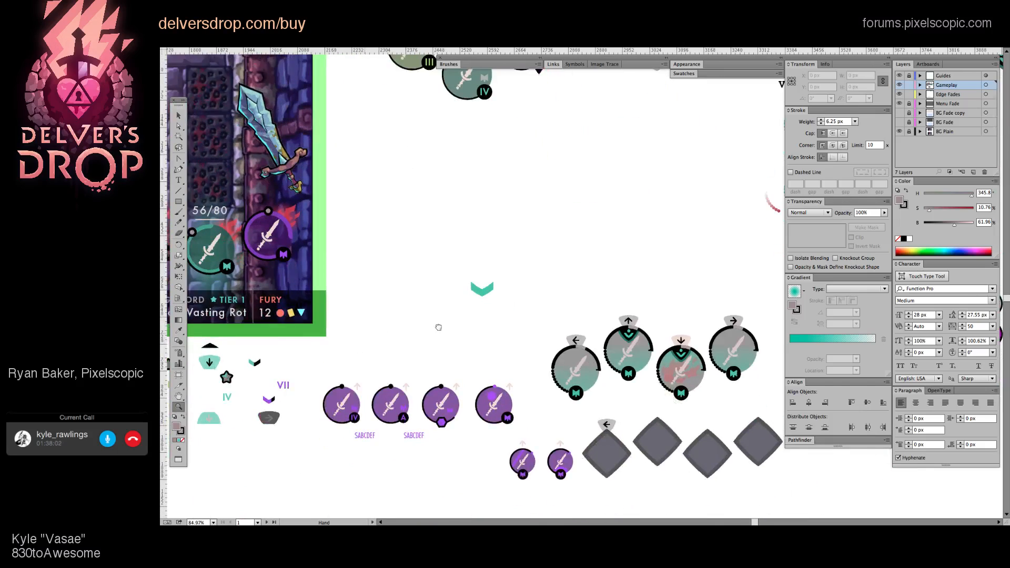
{"action": "left_click_drag", "start_coordinate": [435, 326], "coordinate": [593, 334]}
Step: Draw a closed Pen shape about 38 px wide with a curved left side, resting on the information bar above FURY
{"action": "scroll", "coordinate": [593, 334], "scroll_direction": "up", "scroll_amount": 5}
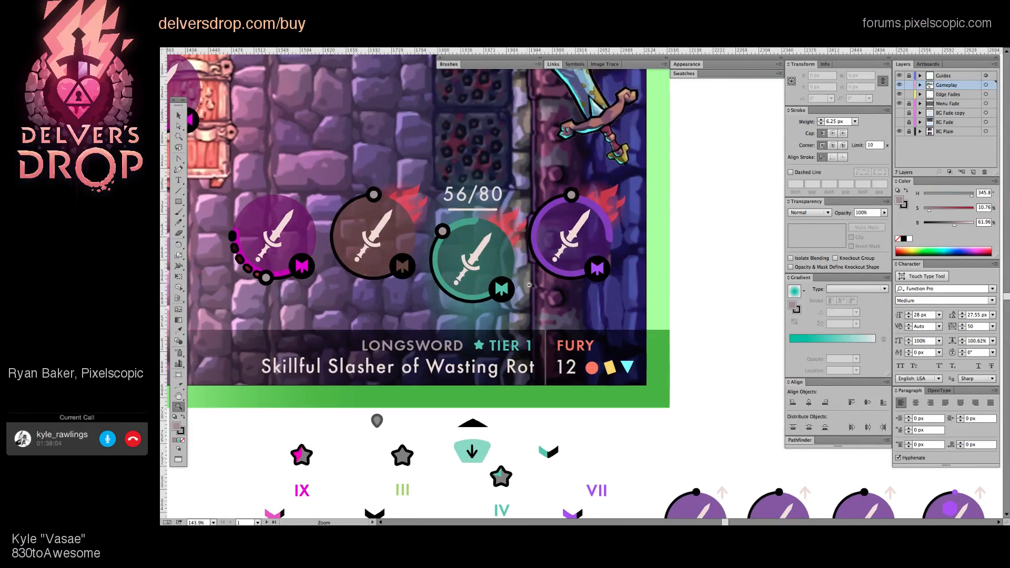
{"action": "scroll", "coordinate": [572, 318], "scroll_direction": "up", "scroll_amount": 6}
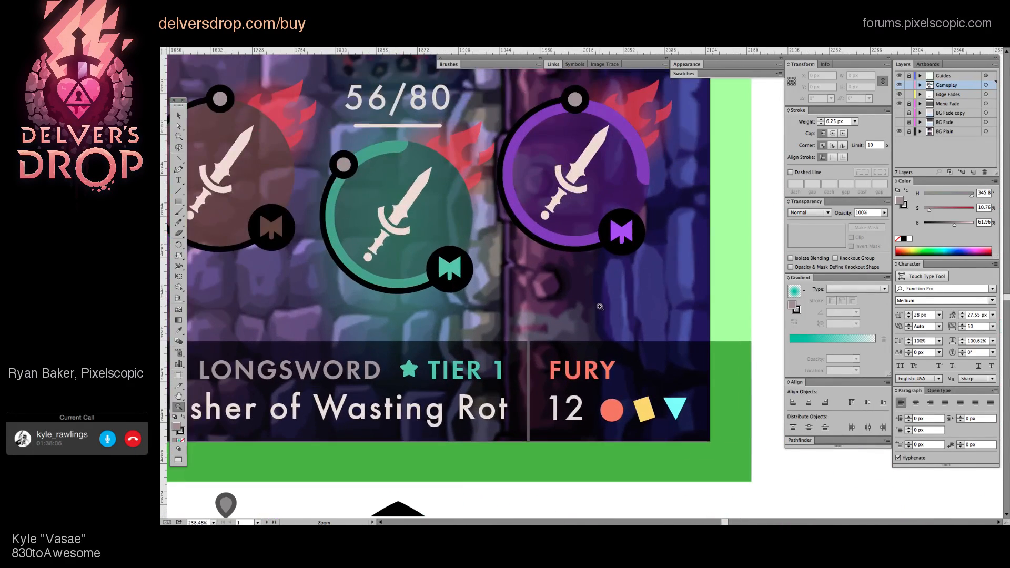
{"action": "key", "text": "p"}
{"action": "left_click_drag", "start_coordinate": [551, 344], "coordinate": [553, 322]}
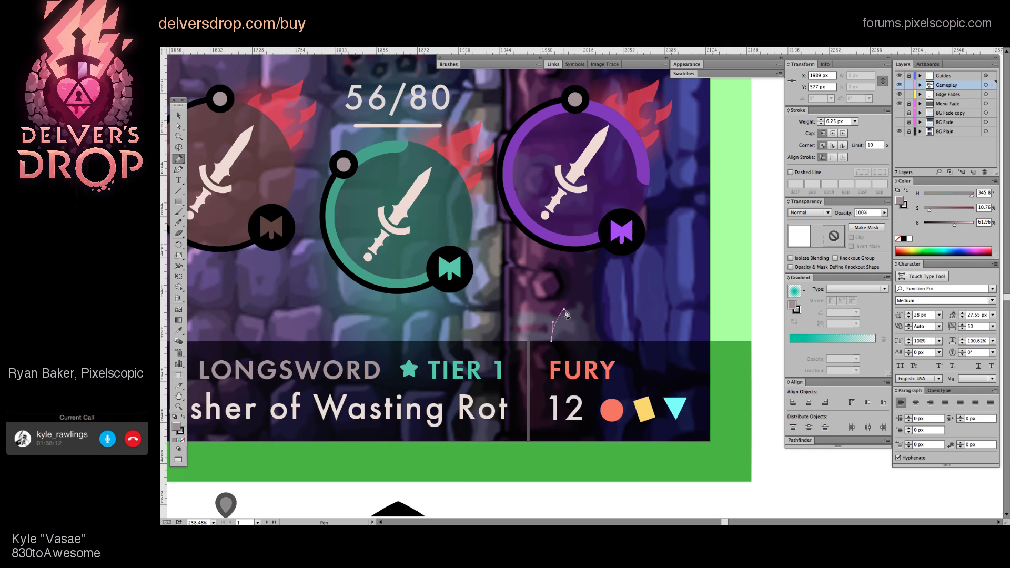
{"action": "left_click", "coordinate": [564, 309]}
{"action": "left_click", "coordinate": [594, 309]}
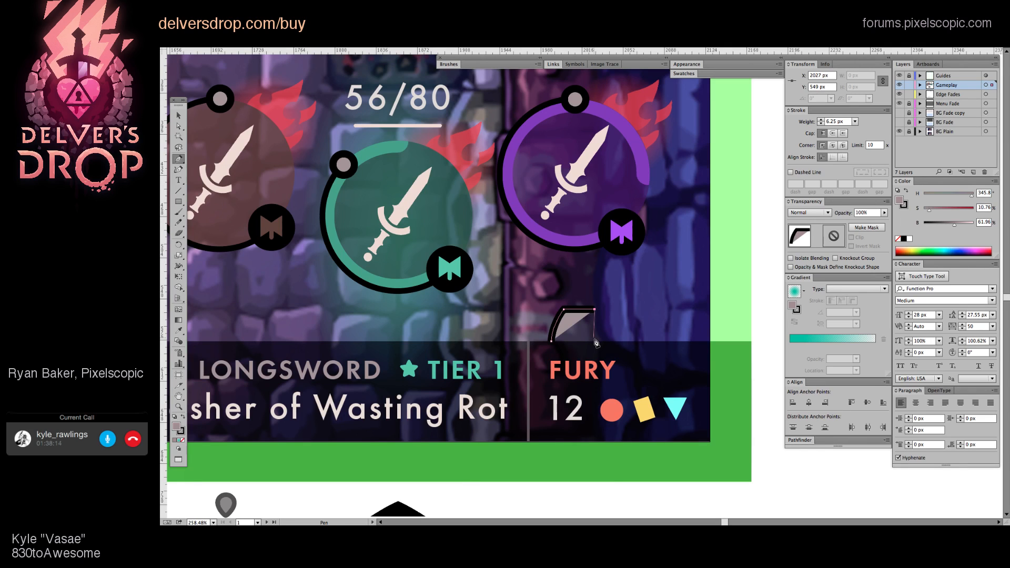
{"action": "left_click", "coordinate": [594, 342]}
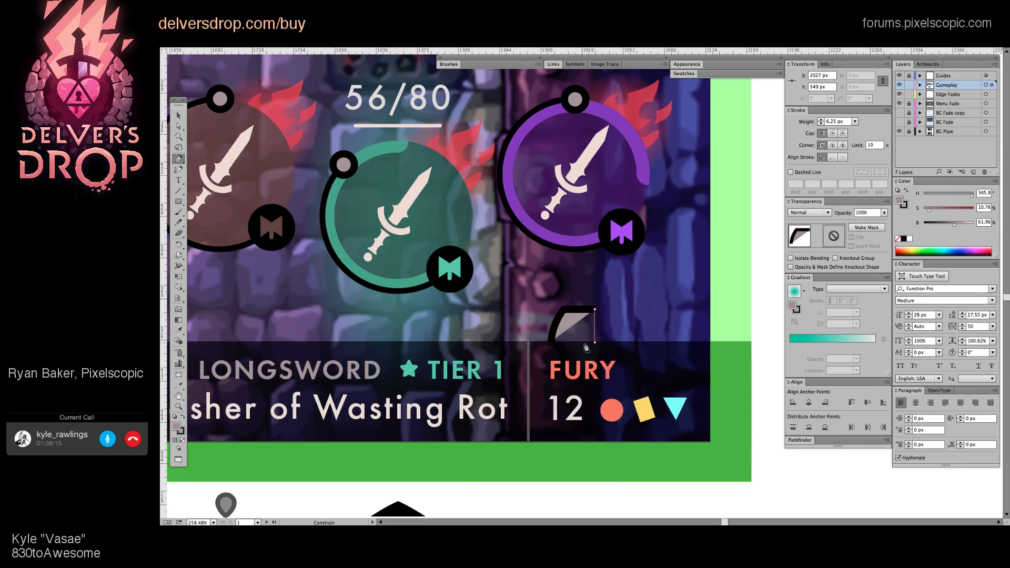
{"action": "left_click", "coordinate": [551, 343]}
Step: Straighten the new shape's bottom edge by bringing its two lower corner anchors level
{"action": "key", "text": "z"}
{"action": "scroll", "coordinate": [627, 332], "scroll_direction": "up", "scroll_amount": 1}
{"action": "scroll", "coordinate": [571, 324], "scroll_direction": "up", "scroll_amount": 3}
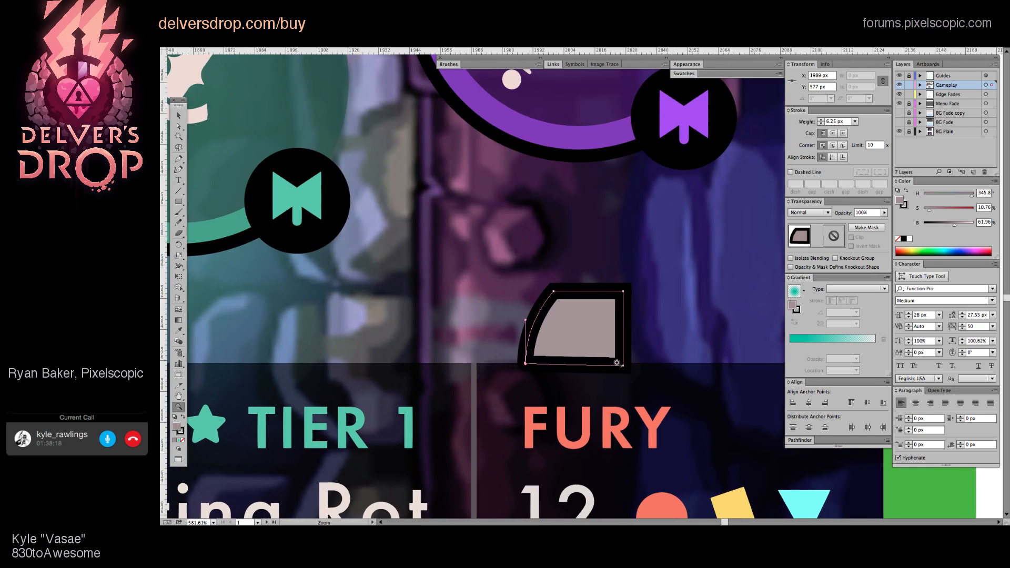
{"action": "key", "text": "a"}
{"action": "left_click_drag", "start_coordinate": [550, 361], "coordinate": [670, 367]}
{"action": "left_click_drag", "start_coordinate": [641, 367], "coordinate": [521, 361]}
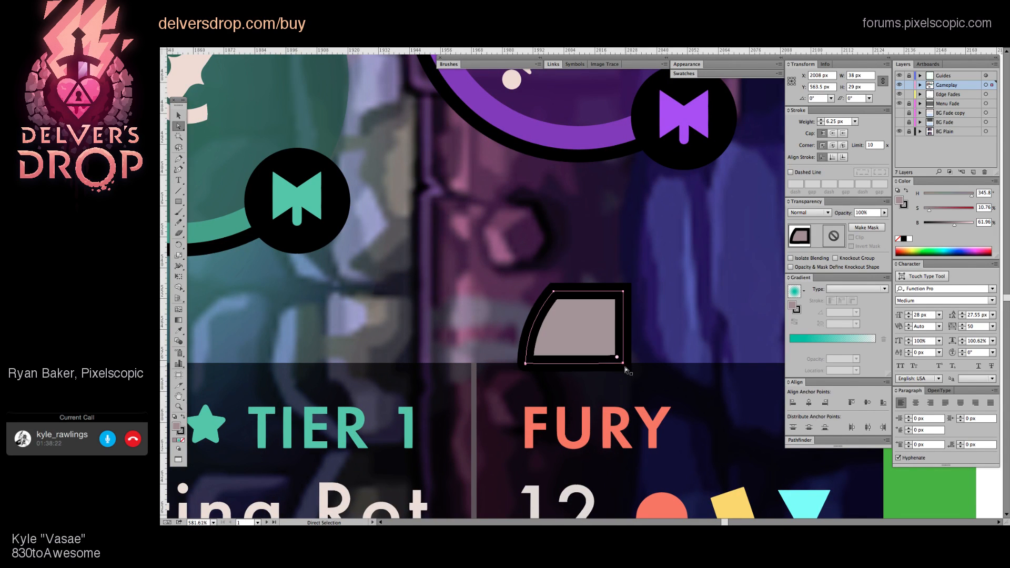
{"action": "left_click", "coordinate": [616, 357]}
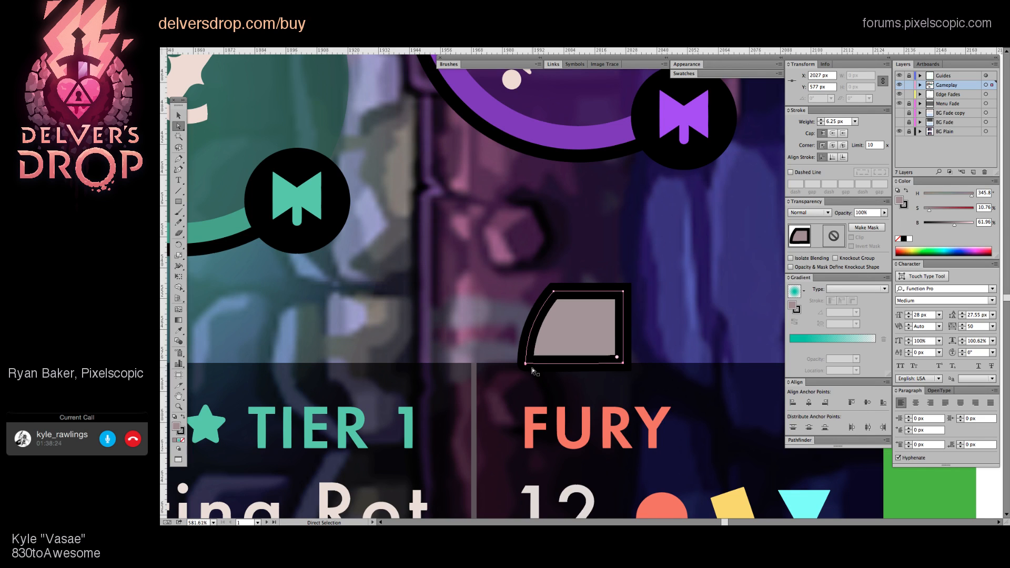
{"action": "key", "text": "super+space"}
{"action": "left_click_drag", "start_coordinate": [534, 359], "coordinate": [768, 363]}
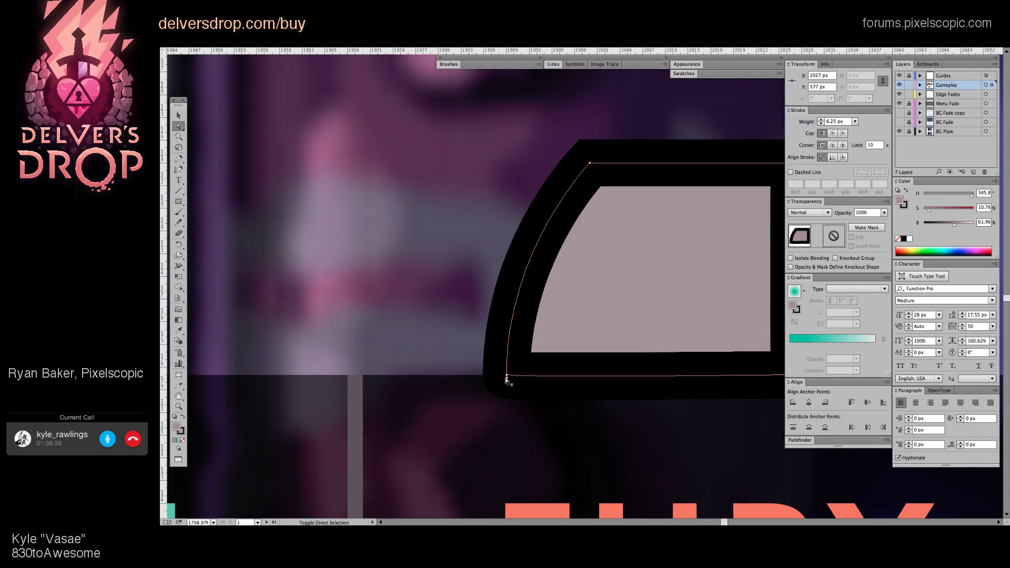
{"action": "key", "text": "shift+c"}
{"action": "left_click", "coordinate": [507, 377]}
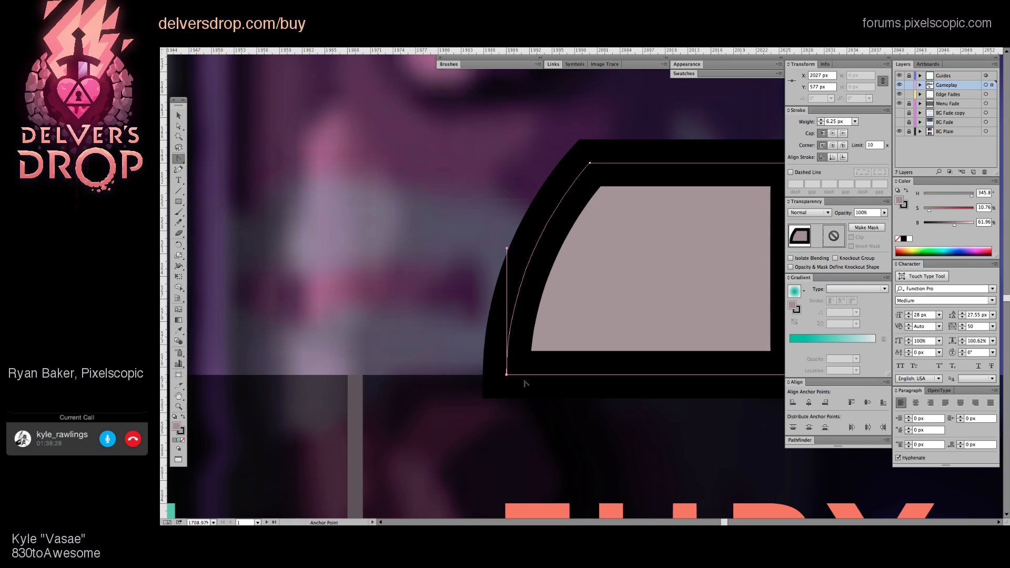
Step: Flatten the left side's curve with the lower-left anchor's handle and nudge the upper-left anchor to X 1999 px
{"action": "scroll", "coordinate": [535, 385], "scroll_direction": "right", "scroll_amount": 3}
{"action": "key", "text": "a"}
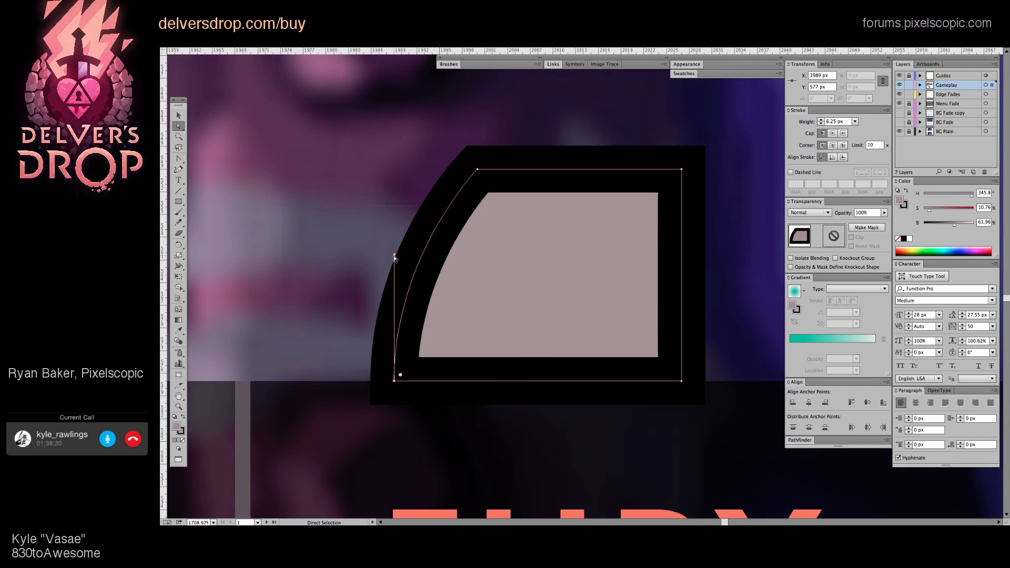
{"action": "left_click_drag", "start_coordinate": [395, 257], "coordinate": [414, 272]}
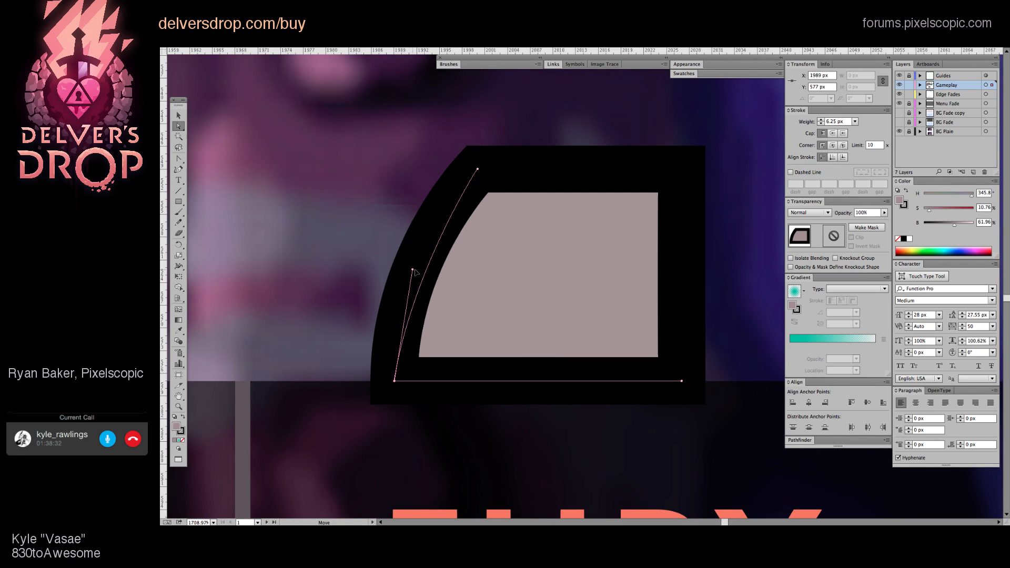
{"action": "left_click", "coordinate": [478, 170]}
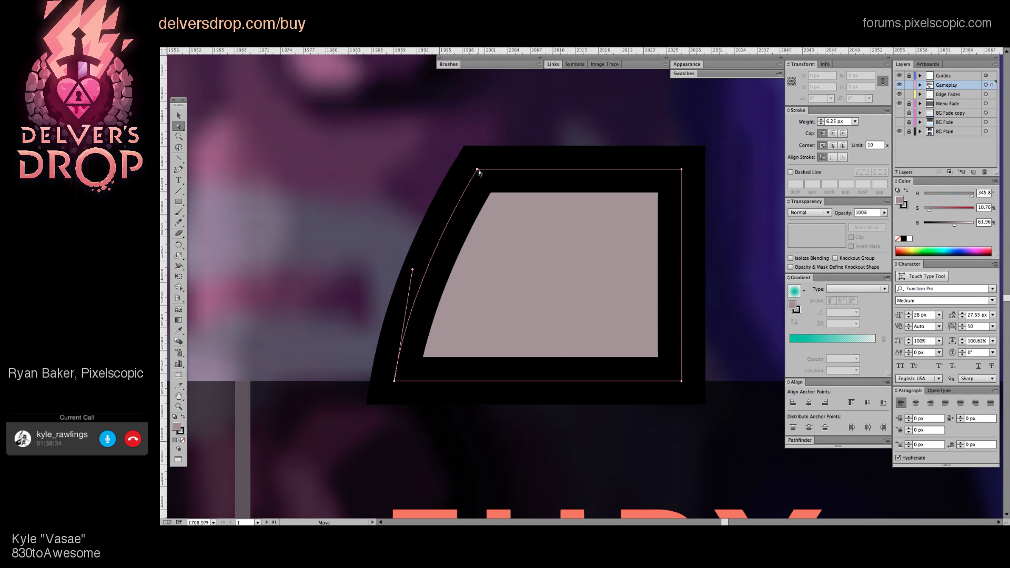
{"action": "key", "text": "Left"}
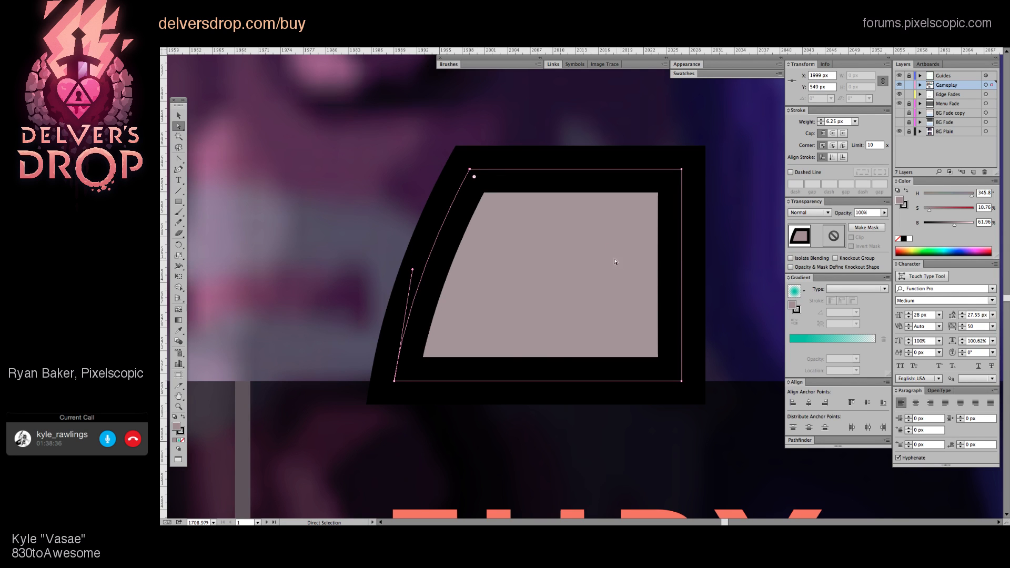
Step: Duplicate the shape, reflect the copy horizontally and overlap it with the original to form a symmetrical tab
{"action": "key", "text": "z"}
{"action": "left_click_drag", "start_coordinate": [616, 262], "coordinate": [482, 312]}
{"action": "left_click_drag", "start_coordinate": [588, 313], "coordinate": [462, 345]}
{"action": "key", "text": "v"}
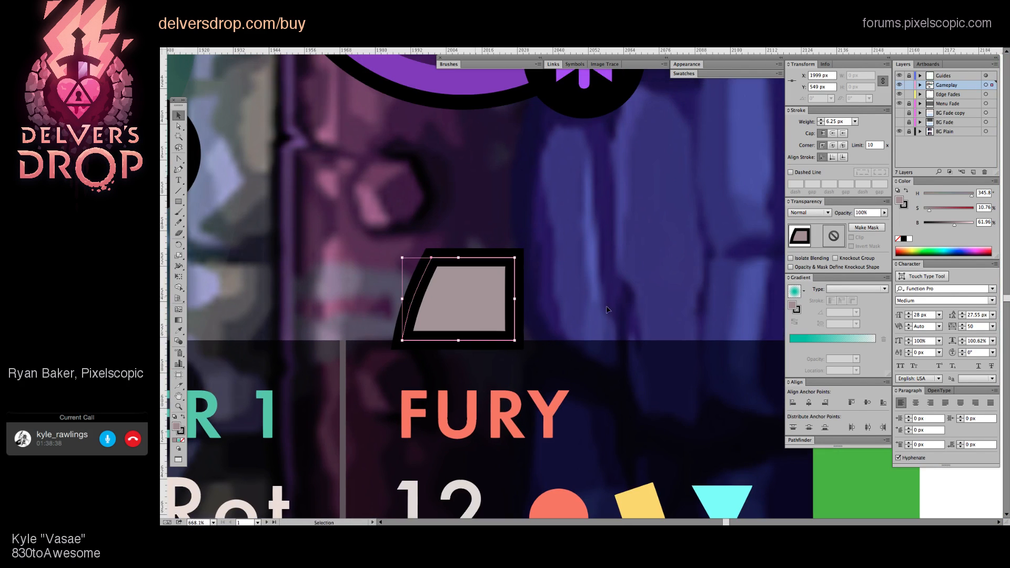
{"action": "left_click_drag", "start_coordinate": [478, 304], "coordinate": [626, 304]}
{"action": "right_click", "coordinate": [626, 306]}
{"action": "mouse_move", "coordinate": [702, 422]}
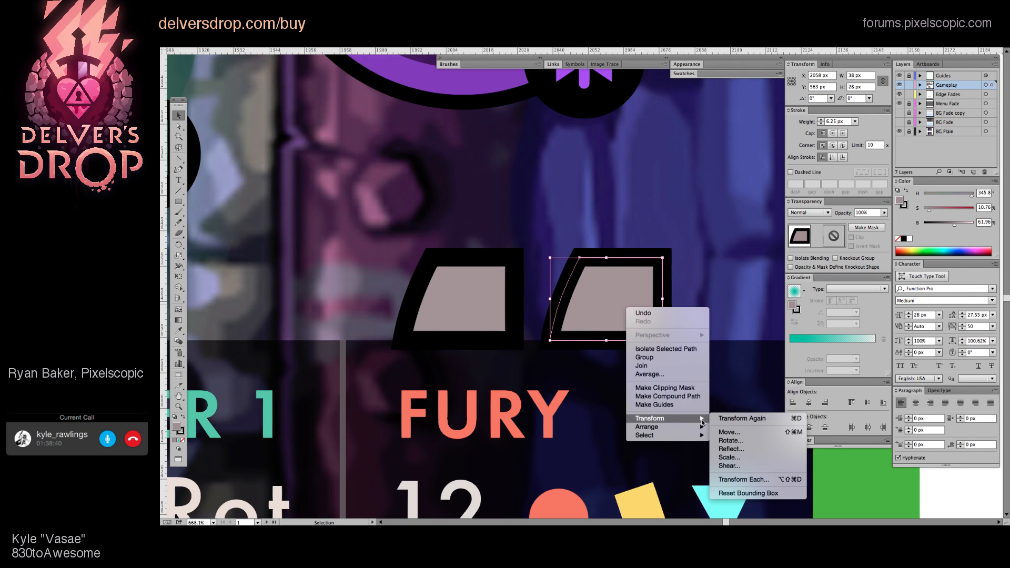
{"action": "left_click", "coordinate": [731, 449]}
{"action": "key", "text": "Return"}
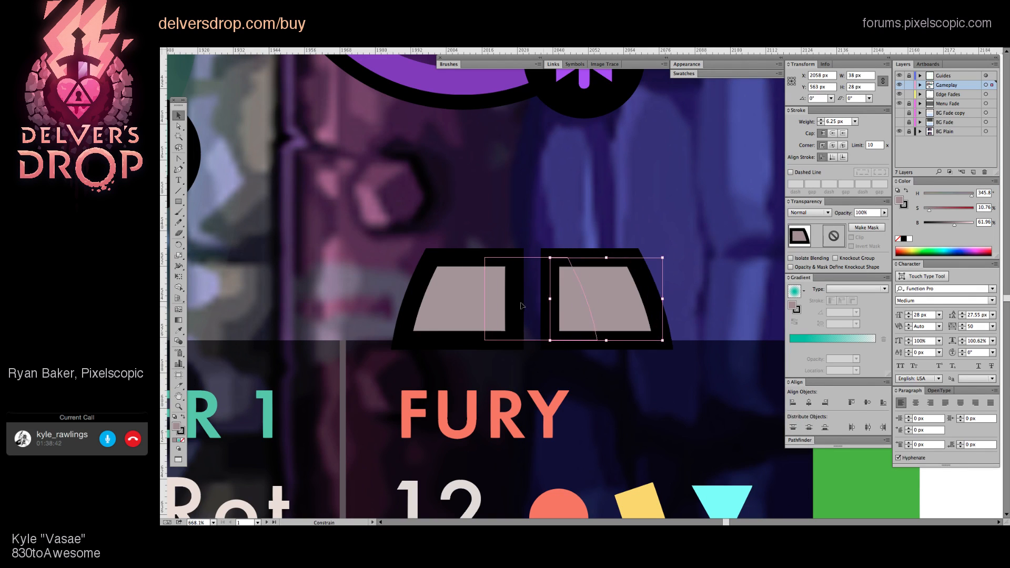
{"action": "left_click_drag", "start_coordinate": [521, 306], "coordinate": [498, 306]}
Step: Remove the stroke from both halves of the tab shape
{"action": "left_click", "coordinate": [429, 311], "text": "shift"}
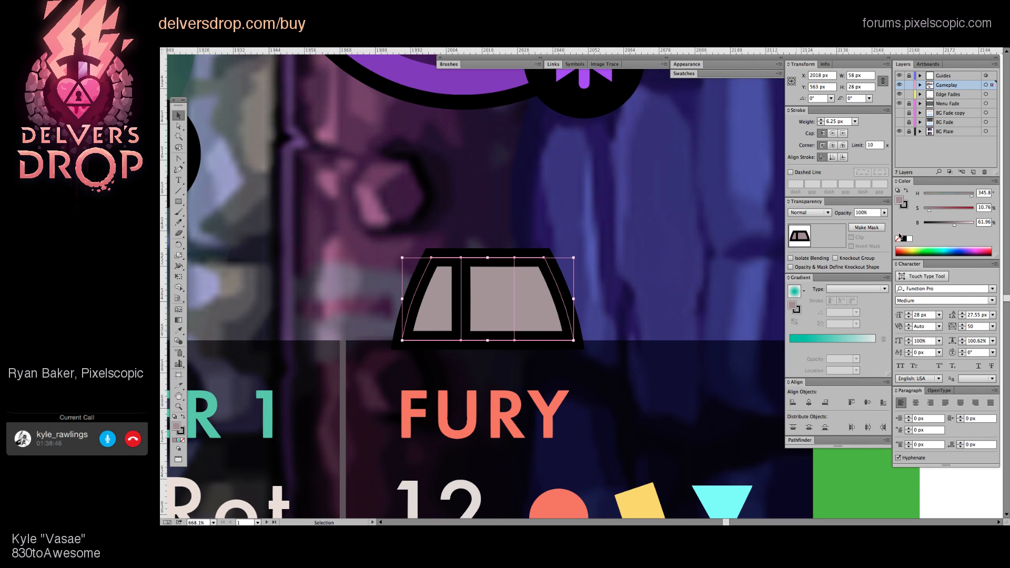
{"action": "left_click", "coordinate": [903, 207]}
{"action": "left_click", "coordinate": [898, 239]}
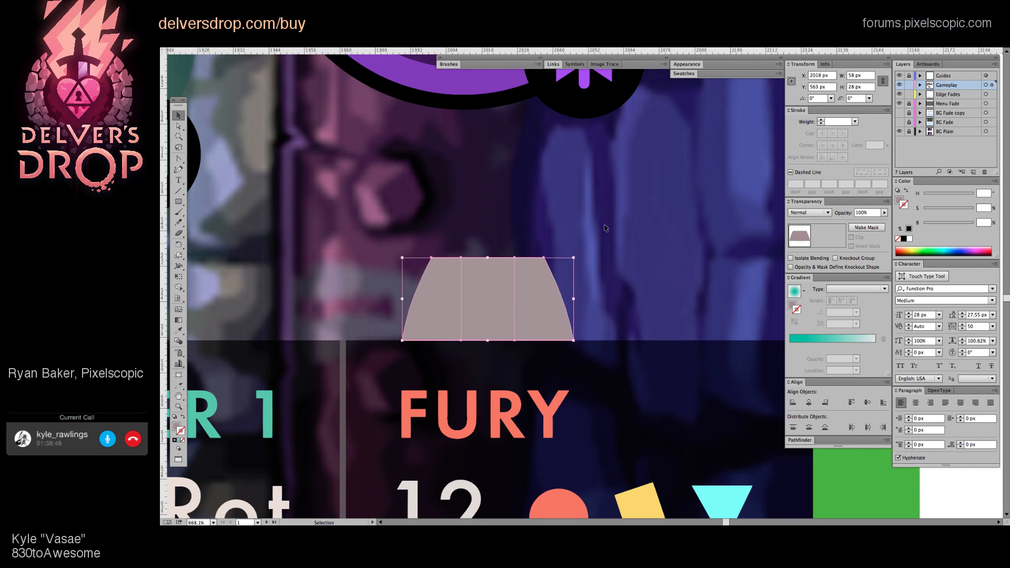
Step: Shift the mirrored half inward and move both top outer corner anchors slightly outward
{"action": "key", "text": "ctrl+shift+a"}
{"action": "key", "text": "a"}
{"action": "left_click", "coordinate": [534, 316]}
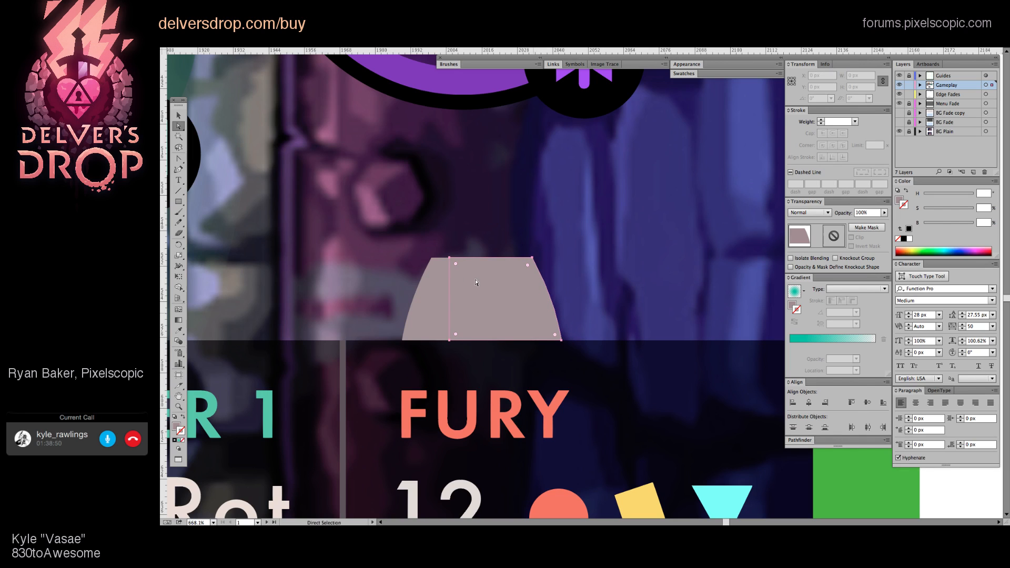
{"action": "left_click", "coordinate": [432, 259]}
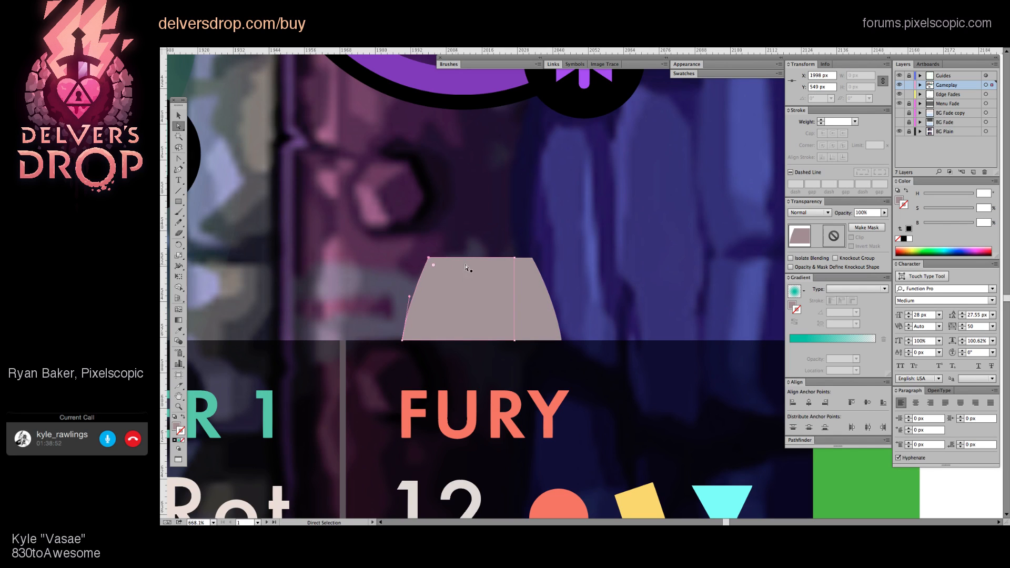
{"action": "left_click", "coordinate": [532, 258]}
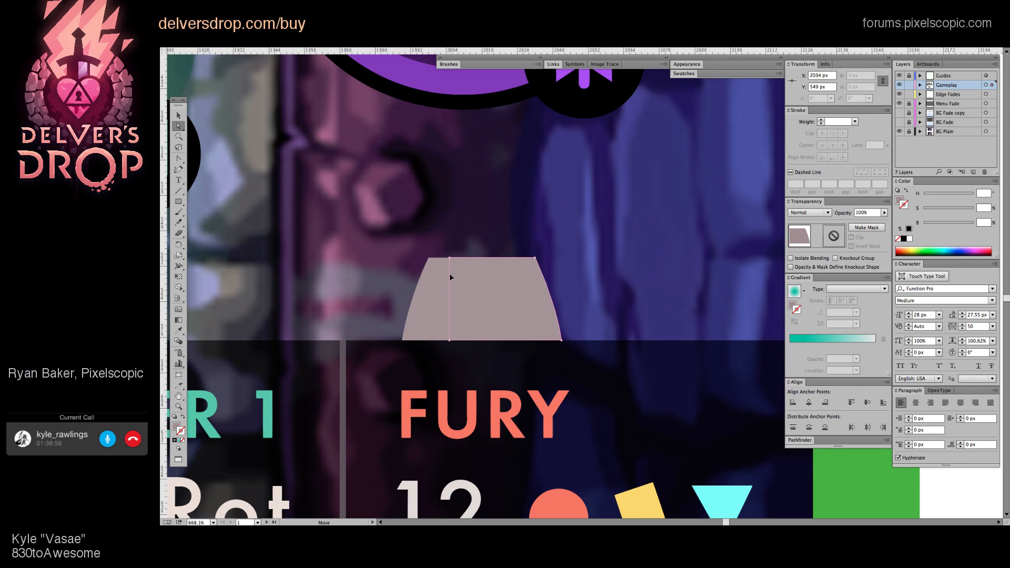
Step: Move the left half's inner vertical edge inward so the piece is 27 px wide
{"action": "left_click", "coordinate": [524, 304]}
{"action": "left_click", "coordinate": [519, 270]}
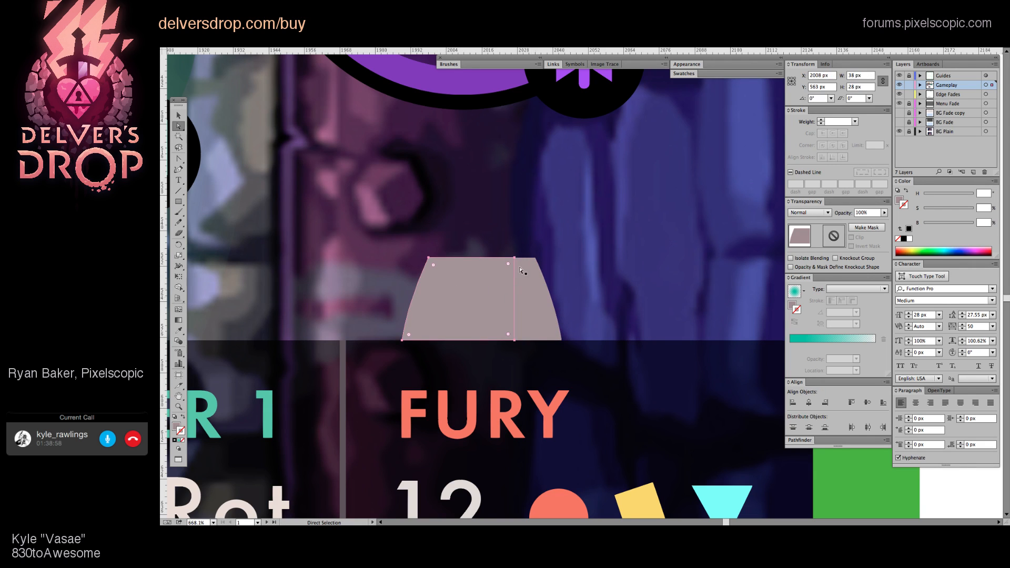
{"action": "left_click", "coordinate": [514, 259]}
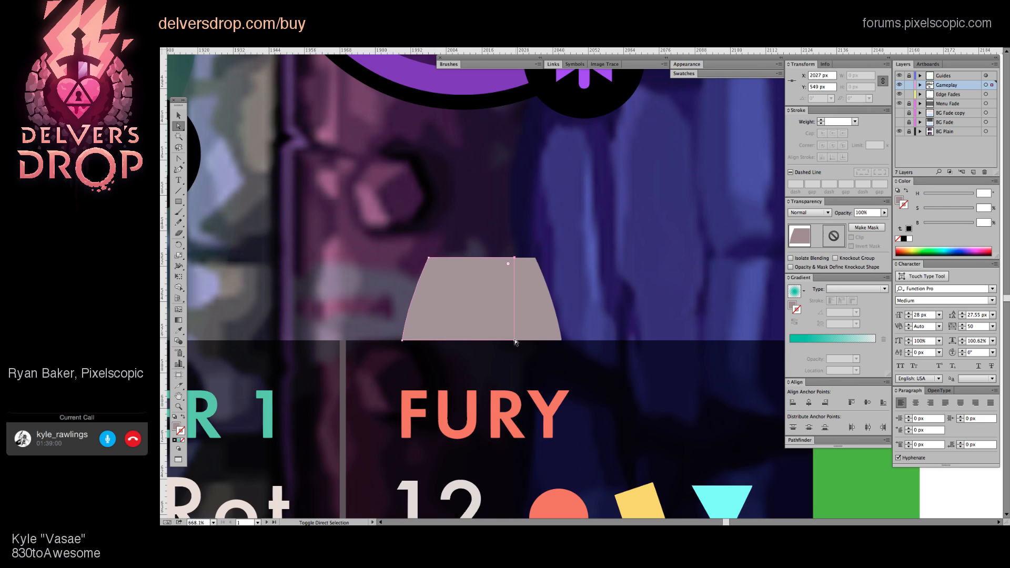
{"action": "left_click", "coordinate": [515, 342]}
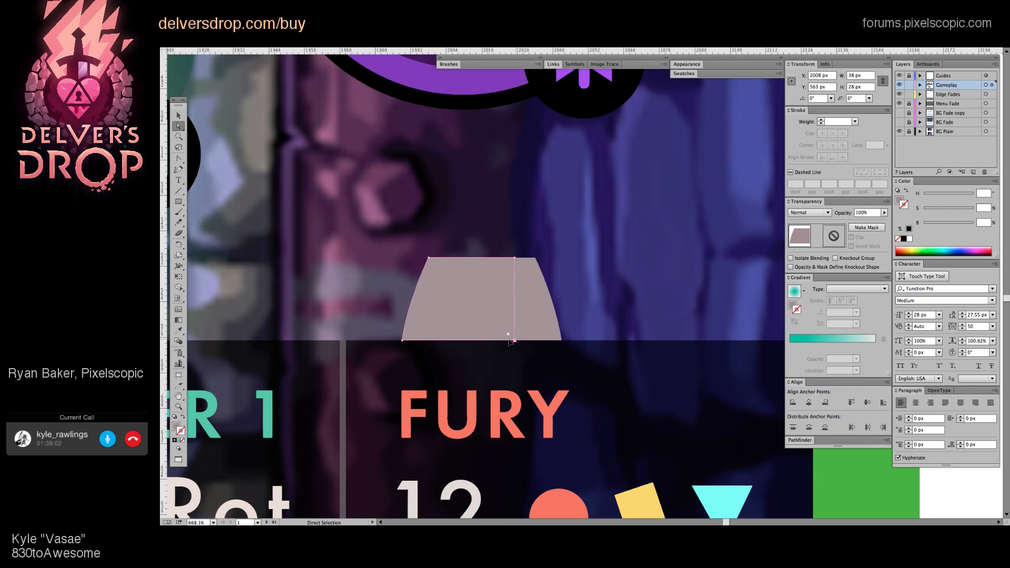
{"action": "left_click_drag", "start_coordinate": [486, 340], "coordinate": [483, 257]}
Step: Nudge the left half's upper-left anchor slightly outward and delete the mirrored right half
{"action": "left_click", "coordinate": [427, 257]}
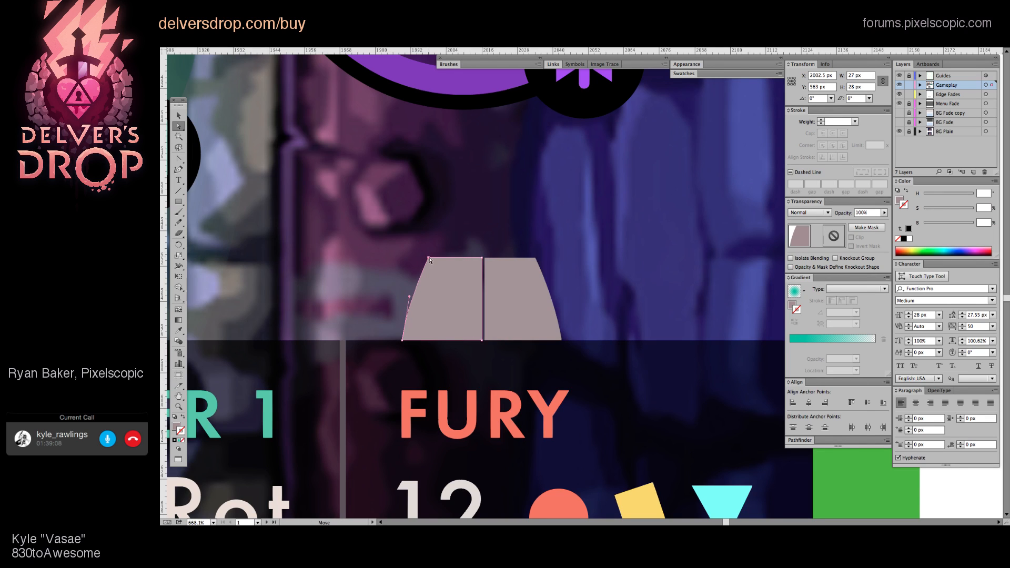
{"action": "left_click", "coordinate": [566, 259]}
{"action": "key", "text": "v"}
{"action": "left_click", "coordinate": [496, 300]}
{"action": "key", "text": "Delete"}
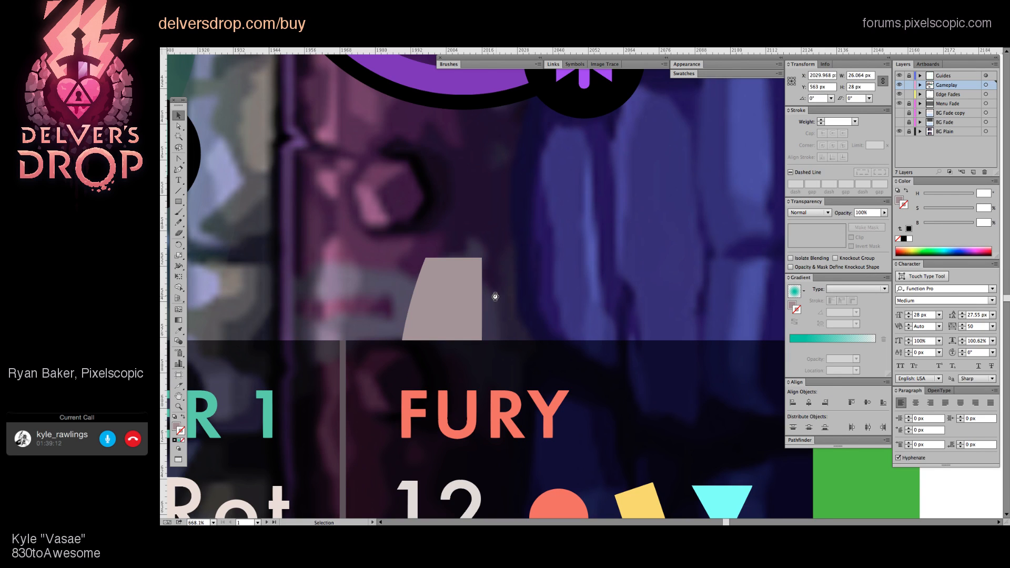
Step: Move the remaining half's upper-left anchor further left to make its slanted side steeper
{"action": "key", "text": "a"}
{"action": "left_click", "coordinate": [402, 341]}
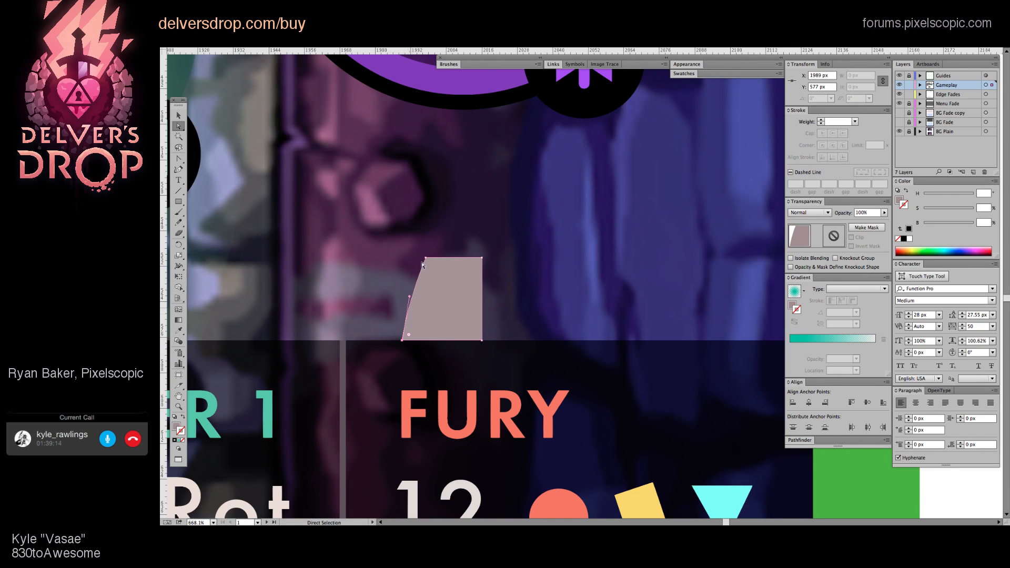
{"action": "left_click_drag", "start_coordinate": [426, 260], "coordinate": [422, 258]}
{"action": "left_click", "coordinate": [453, 239]}
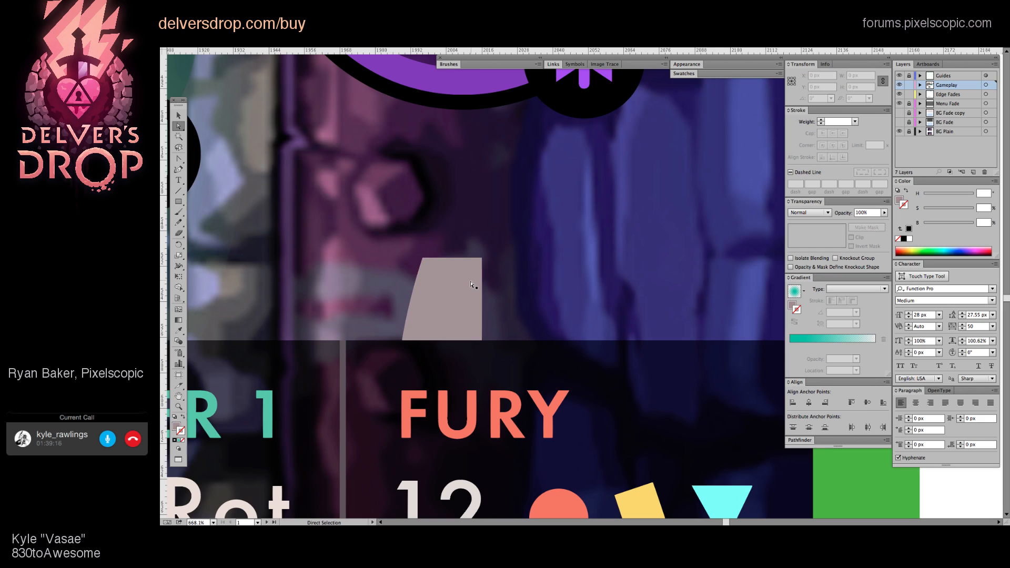
Step: Duplicate the tab's left half, reflect the copy horizontally, and align it on the right to complete a symmetrical tab
{"action": "key", "text": "v"}
{"action": "left_click_drag", "start_coordinate": [464, 288], "coordinate": [530, 284]}
{"action": "right_click", "coordinate": [522, 302]}
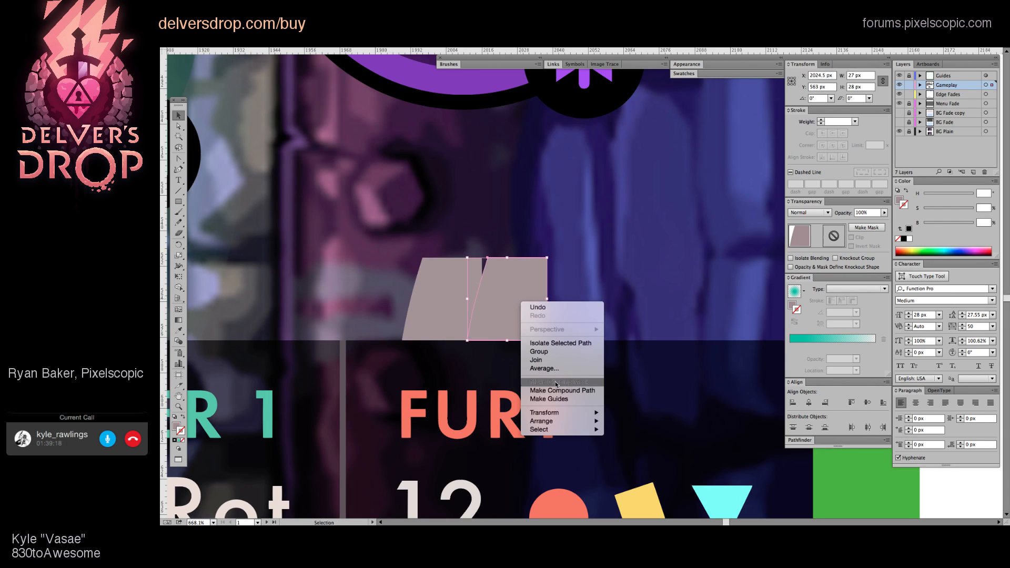
{"action": "left_click", "coordinate": [626, 440]}
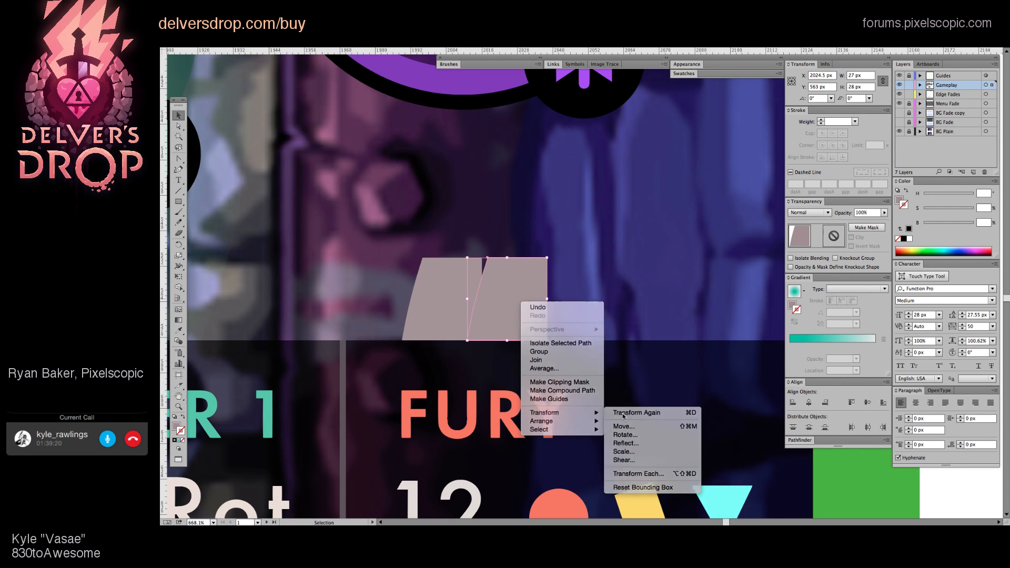
{"action": "left_click", "coordinate": [568, 297]}
{"action": "left_click", "coordinate": [530, 297]}
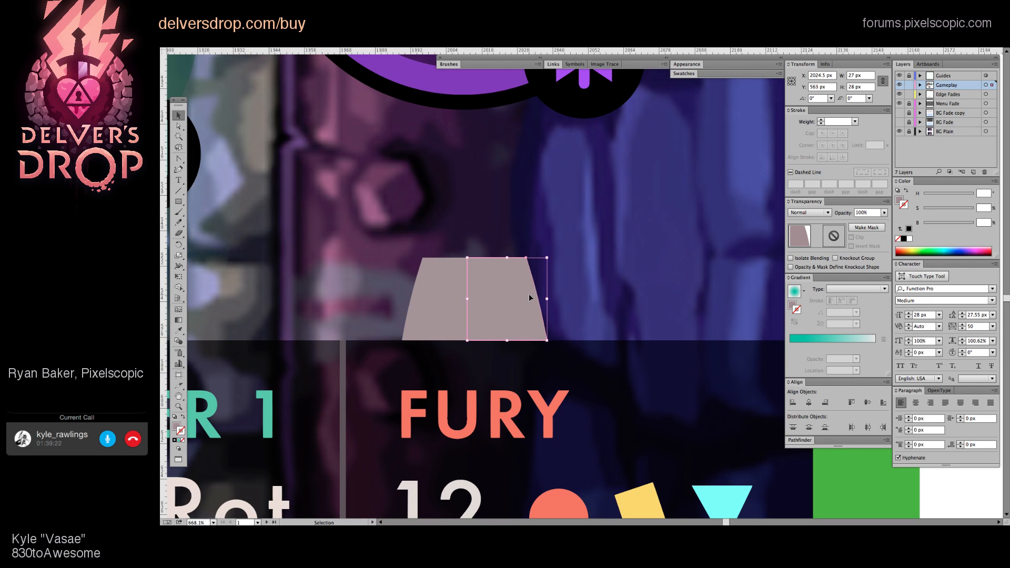
{"action": "key", "text": "Right"}
{"action": "key", "text": "Right"}
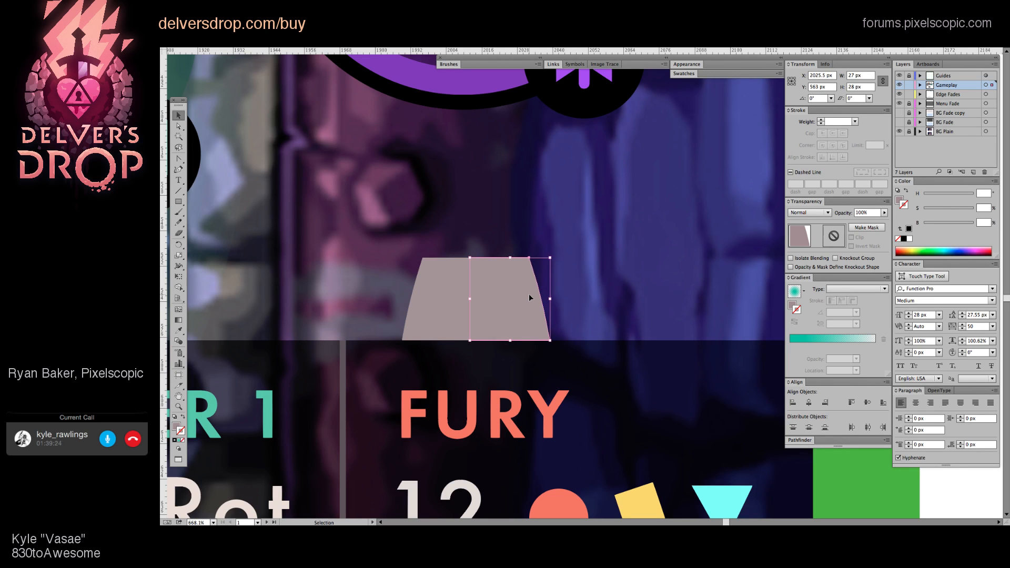
Step: Examine the completed tab shape above the FURY section both in context and close up
{"action": "key", "text": "z"}
{"action": "left_click_drag", "start_coordinate": [534, 292], "coordinate": [495, 335]}
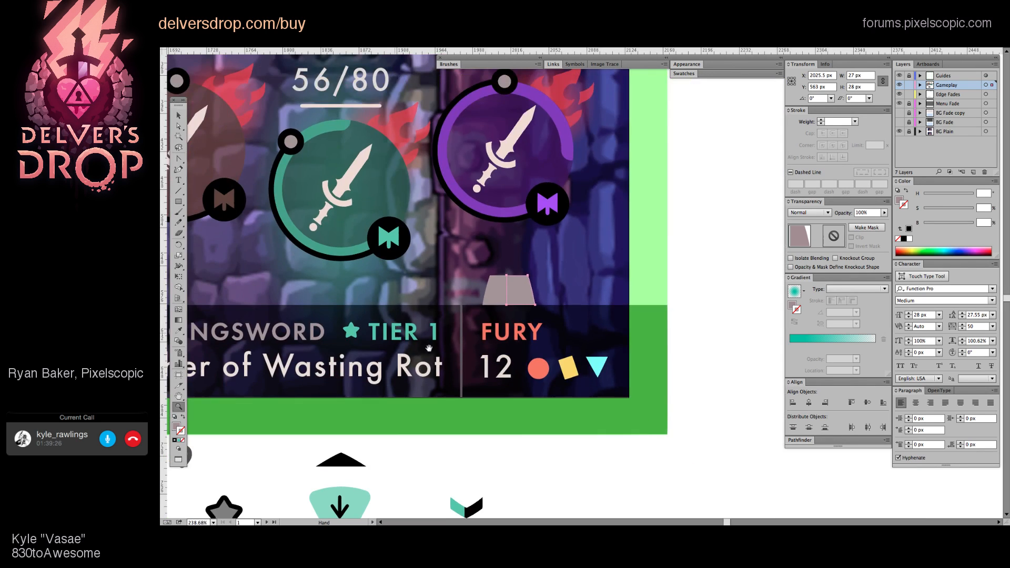
{"action": "key", "text": "v"}
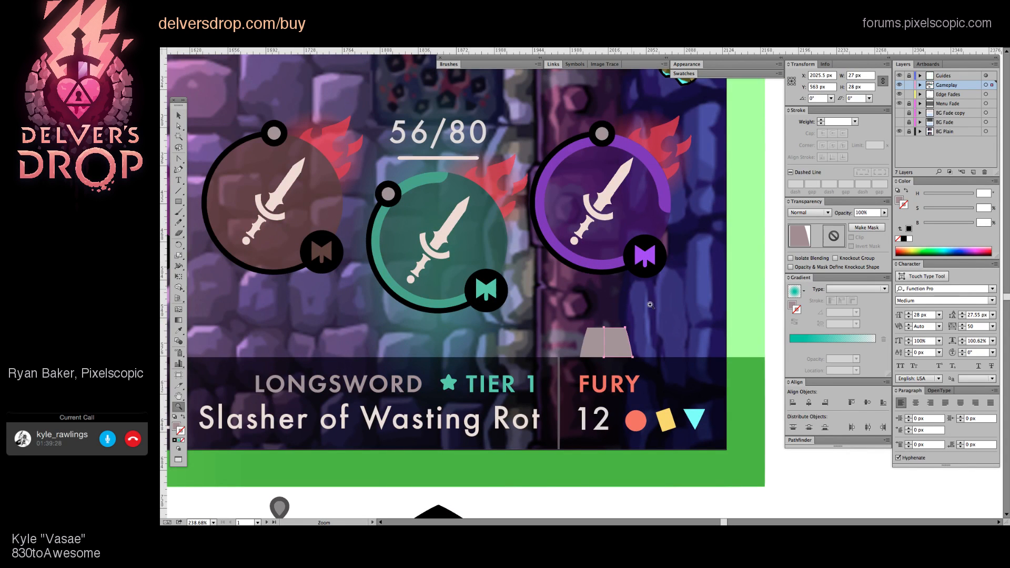
{"action": "left_click_drag", "start_coordinate": [613, 279], "coordinate": [573, 327]}
{"action": "scroll", "coordinate": [578, 339], "scroll_direction": "right", "scroll_amount": 3}
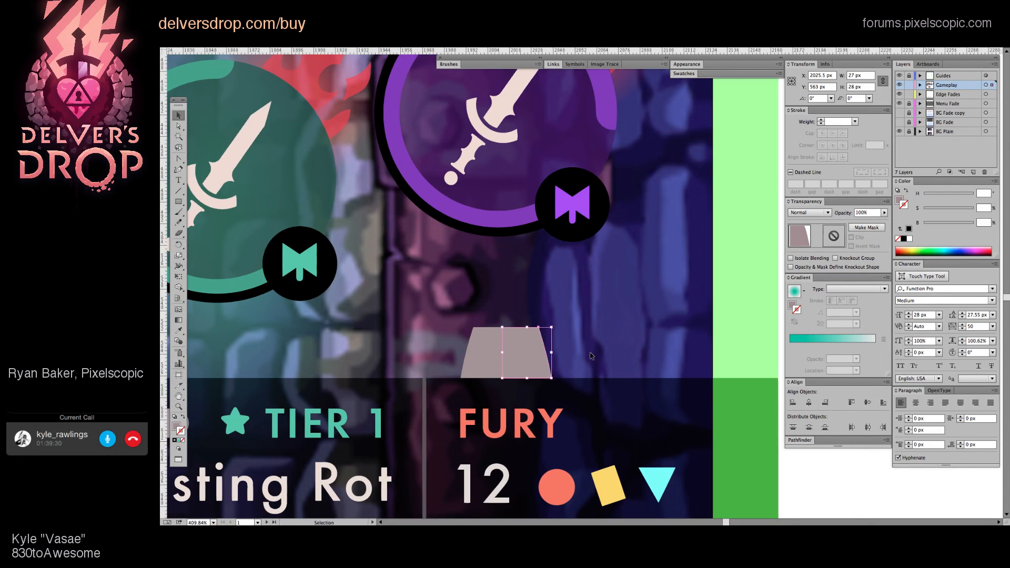
{"action": "left_click", "coordinate": [591, 357]}
{"action": "key", "text": "z"}
{"action": "left_click", "coordinate": [581, 352]}
{"action": "key", "text": "v"}
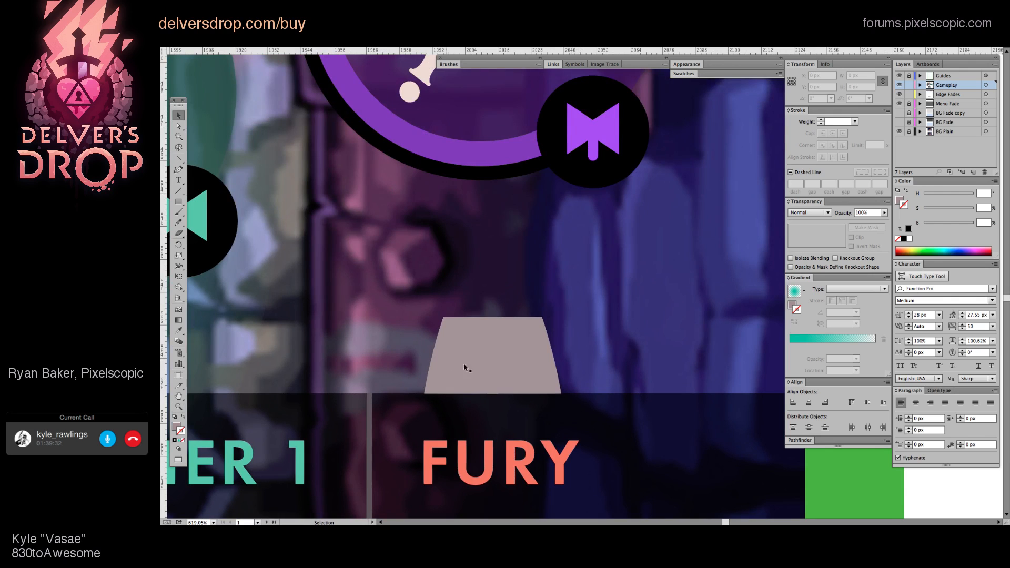
{"action": "left_click_drag", "start_coordinate": [507, 361], "coordinate": [481, 362]}
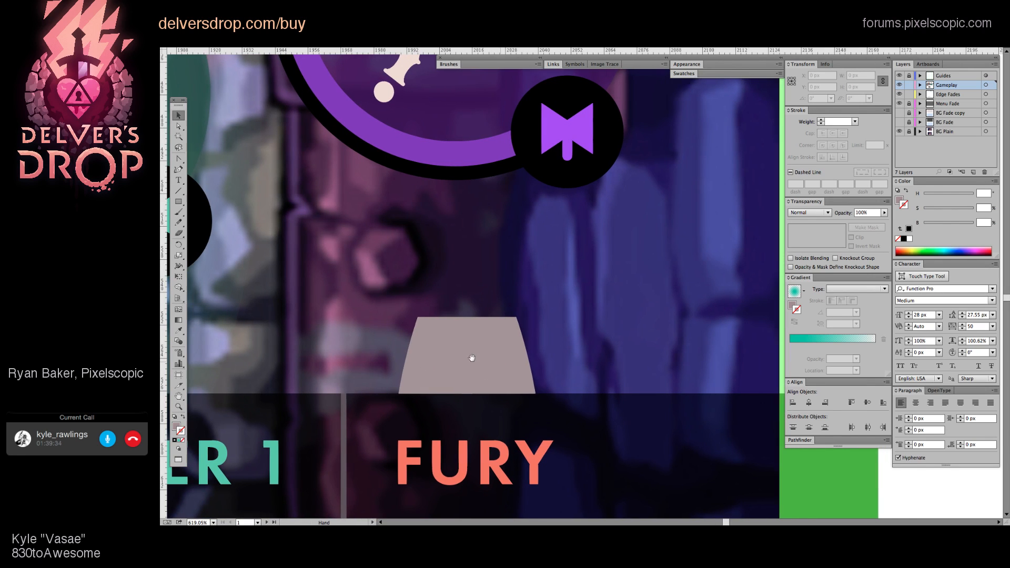
{"action": "left_click", "coordinate": [463, 356]}
{"action": "left_click", "coordinate": [621, 336]}
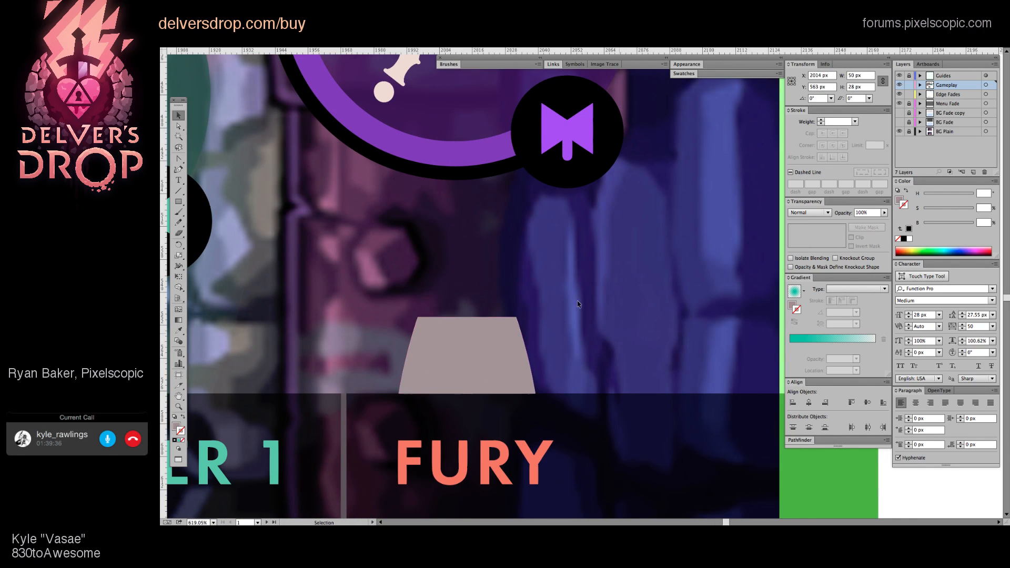
Step: Open the weapon circles group in isolation mode for editing the teal weapon circle
{"action": "key", "text": "z"}
{"action": "left_click_drag", "start_coordinate": [663, 342], "coordinate": [508, 263]}
{"action": "key", "text": "a"}
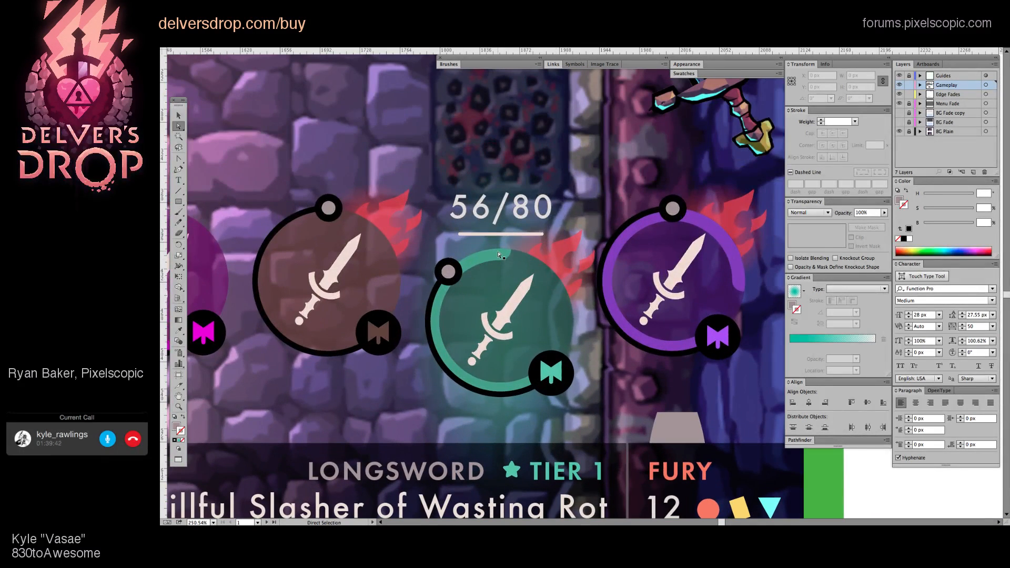
{"action": "left_click", "coordinate": [501, 256]}
{"action": "key", "text": "v"}
{"action": "scroll", "coordinate": [501, 256], "scroll_direction": "left", "scroll_amount": 2}
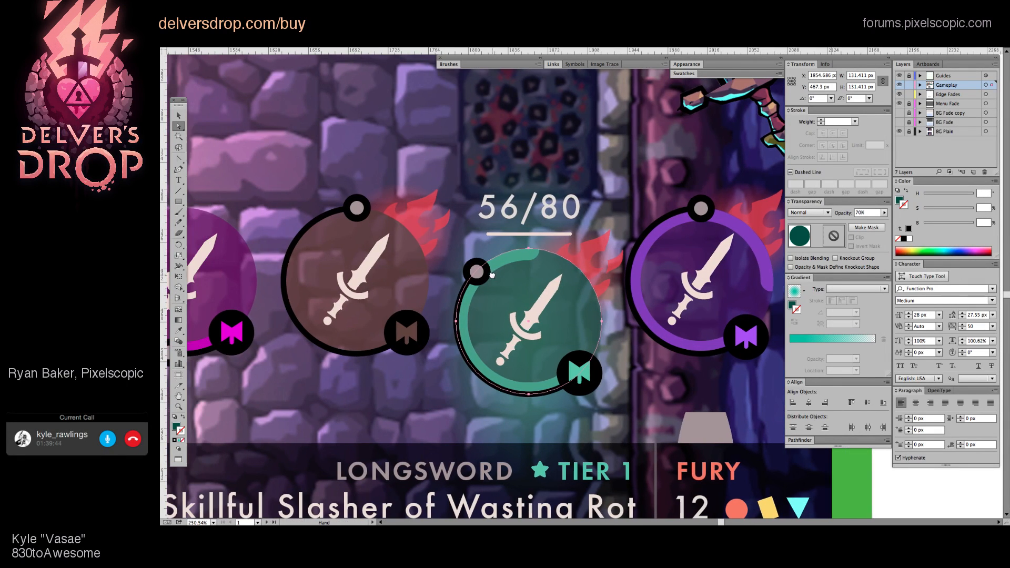
{"action": "left_click", "coordinate": [493, 281]}
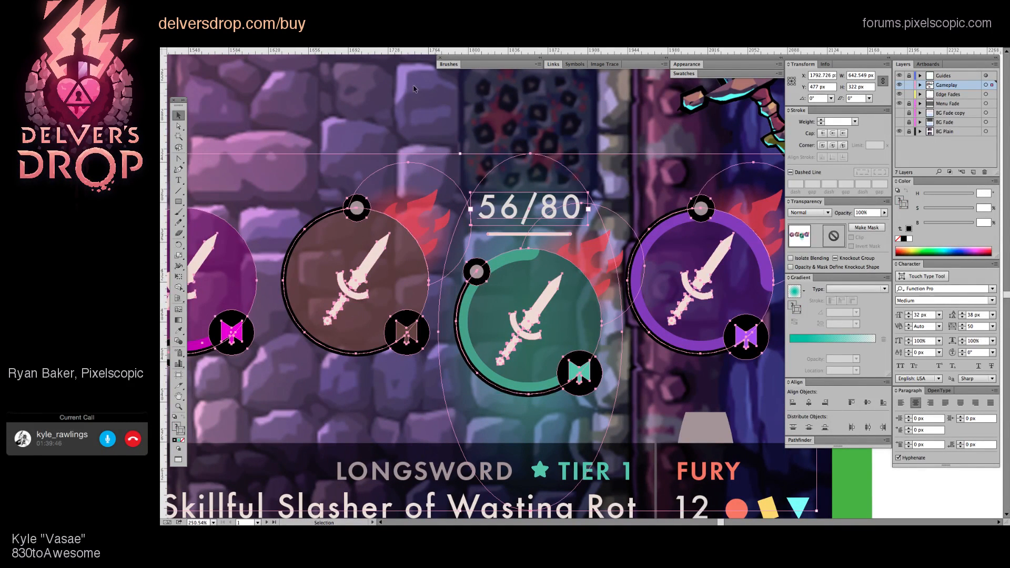
{"action": "double_click", "coordinate": [491, 283]}
{"action": "key", "text": "z"}
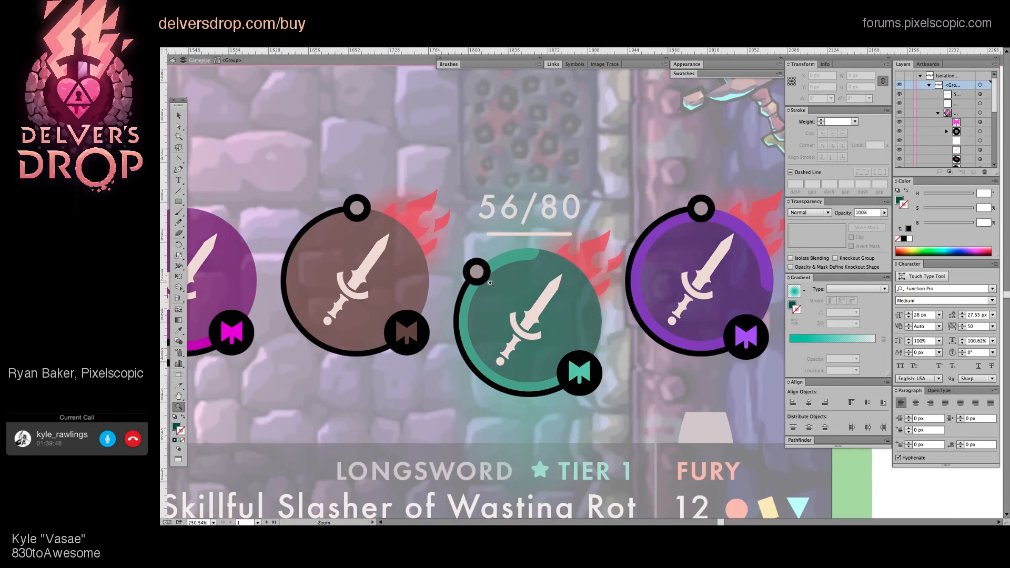
{"action": "left_click", "coordinate": [490, 284]}
Step: Delete the upper segment of the teal ring arc and move the round knob down along the ring to its left side
{"action": "key", "text": "a"}
{"action": "left_click", "coordinate": [466, 293]}
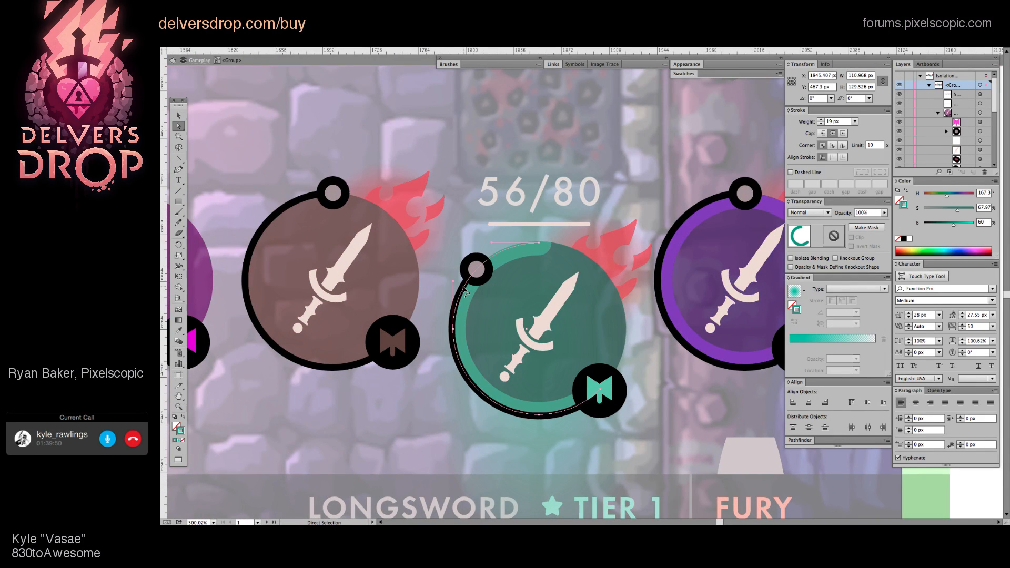
{"action": "left_click", "coordinate": [467, 292]}
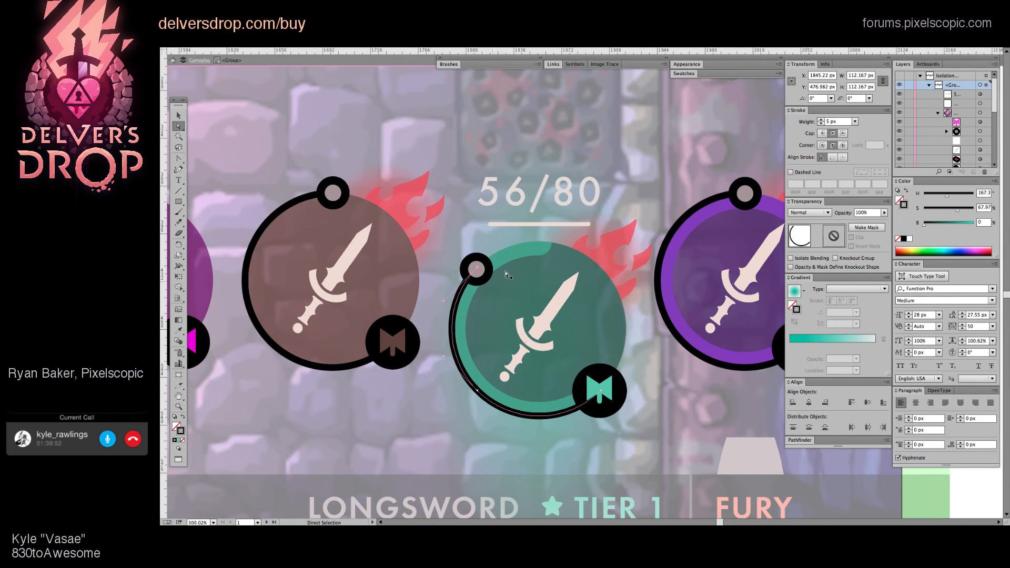
{"action": "left_click", "coordinate": [467, 301]}
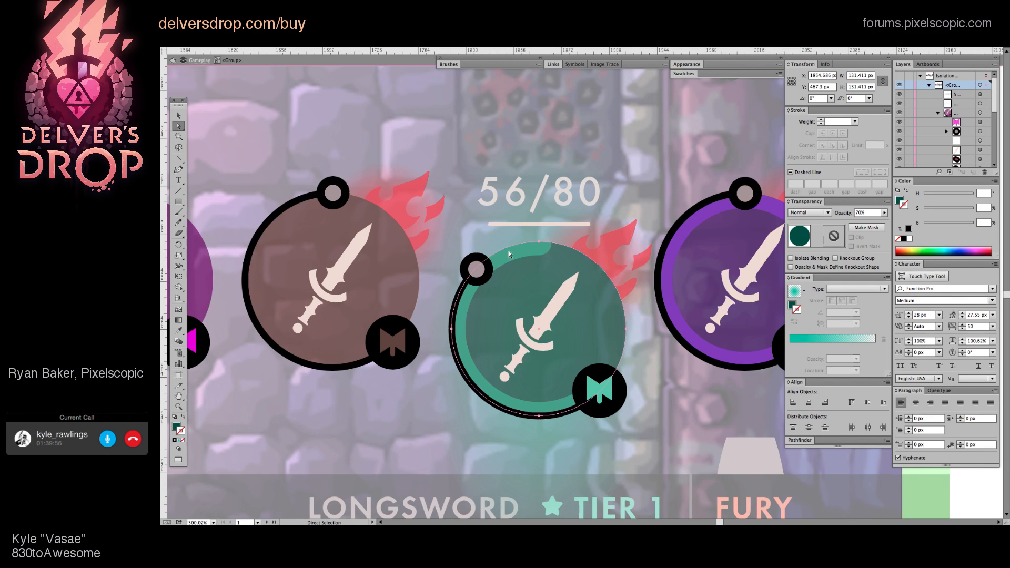
{"action": "left_click", "coordinate": [546, 247]}
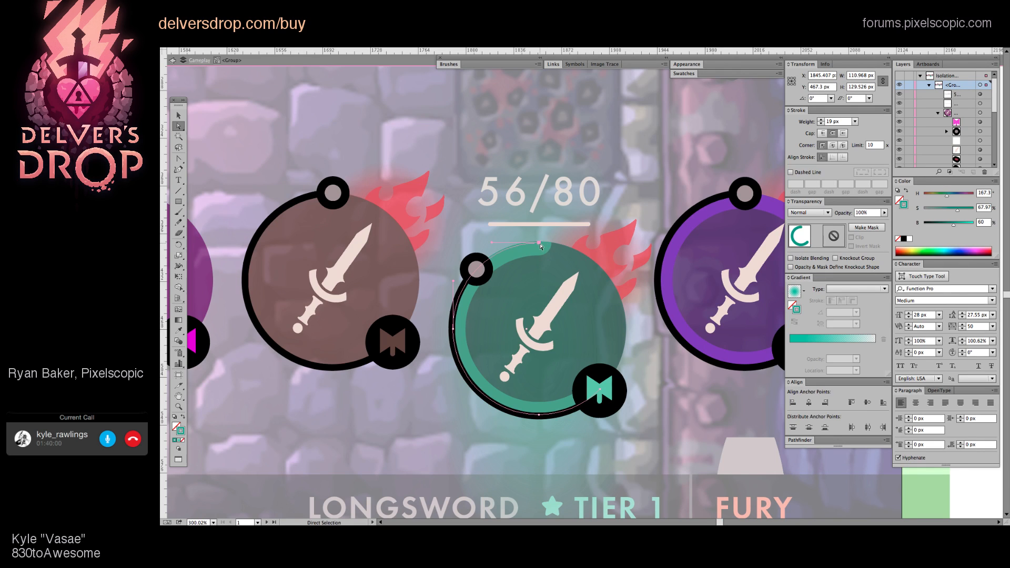
{"action": "key", "text": "Delete"}
{"action": "left_click_drag", "start_coordinate": [471, 269], "coordinate": [451, 314]}
{"action": "key", "text": "super+shift+a"}
{"action": "key", "text": "v"}
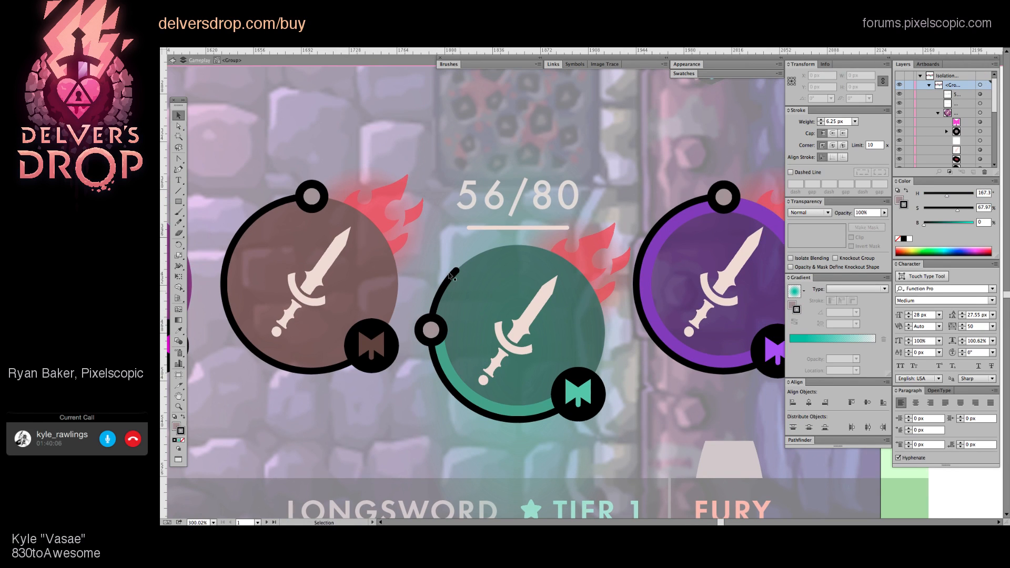
Step: Change the teal weapon circle's black outline arc to a butt cap
{"action": "key", "text": "a"}
{"action": "left_click", "coordinate": [455, 271]}
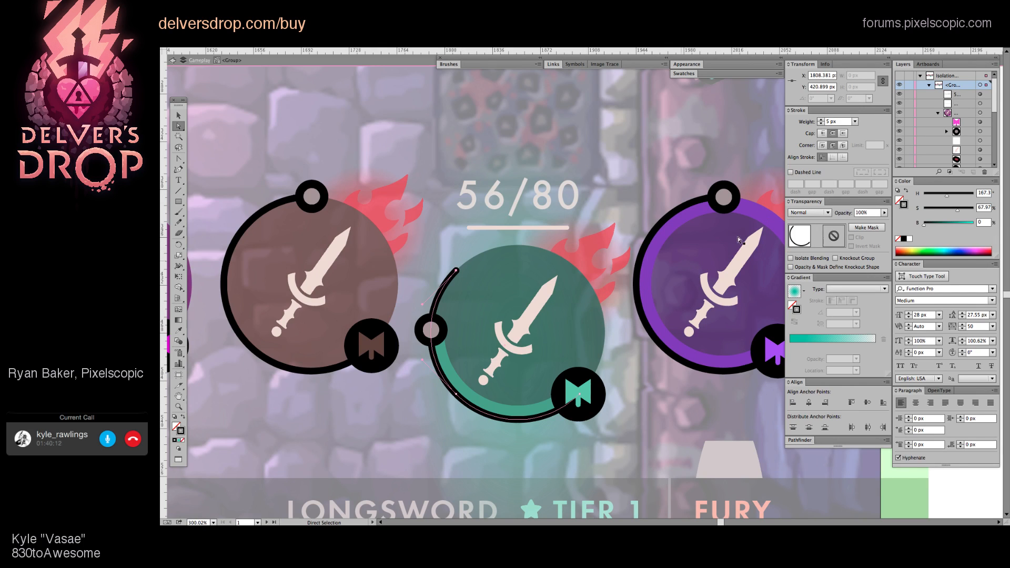
{"action": "left_click", "coordinate": [823, 135]}
{"action": "left_click", "coordinate": [534, 173]}
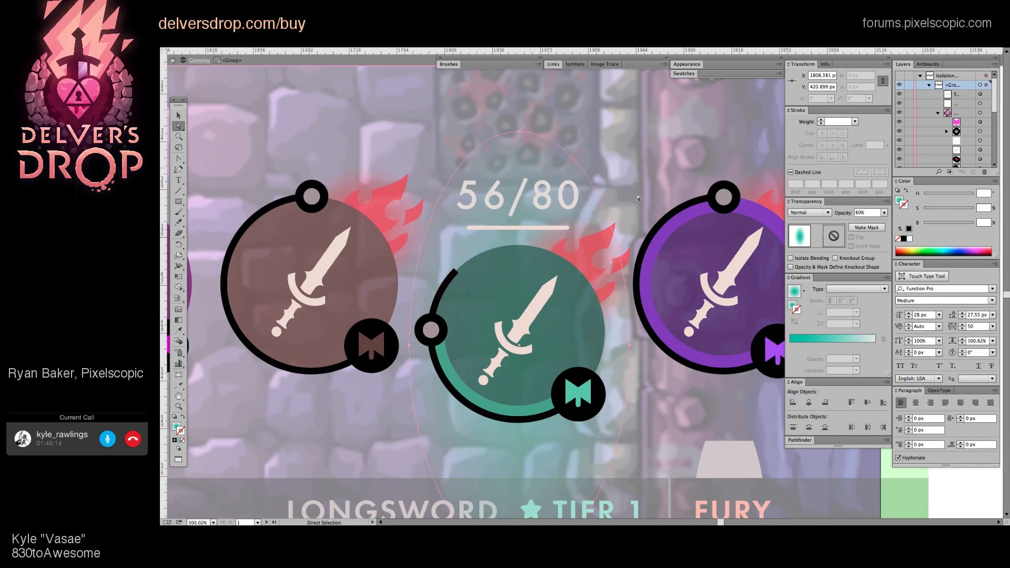
Step: Add an anchor point to the teal weapon circle's black outline where it passes under the knob
{"action": "key", "text": "z"}
{"action": "left_click_drag", "start_coordinate": [650, 193], "coordinate": [594, 253]}
{"action": "key", "text": "ctrl+shift+a"}
{"action": "scroll", "coordinate": [469, 301], "scroll_direction": "right", "scroll_amount": 5}
{"action": "scroll", "coordinate": [469, 302], "scroll_direction": "up", "scroll_amount": 1}
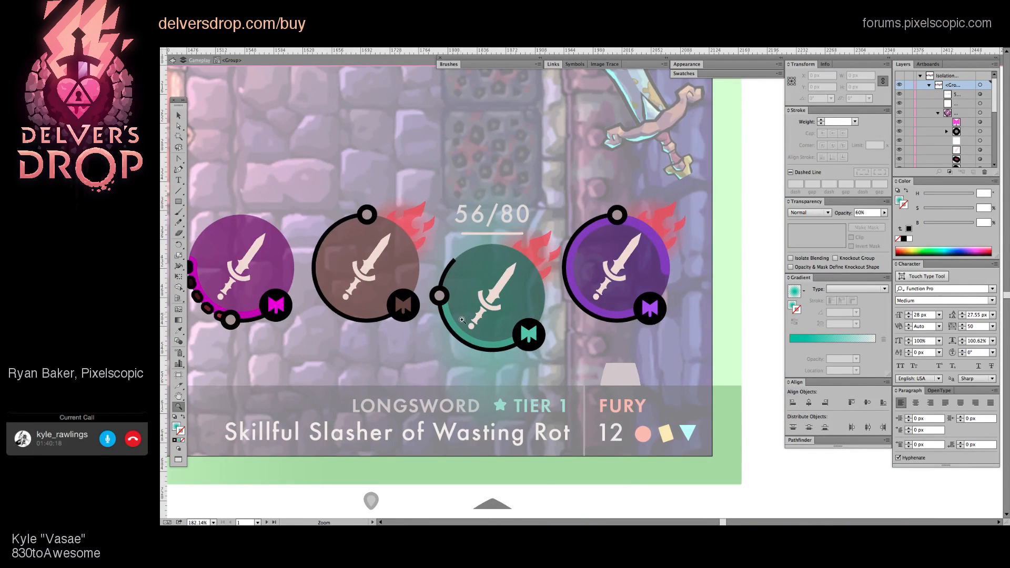
{"action": "left_click_drag", "start_coordinate": [462, 319], "coordinate": [517, 323]}
{"action": "key", "text": "a"}
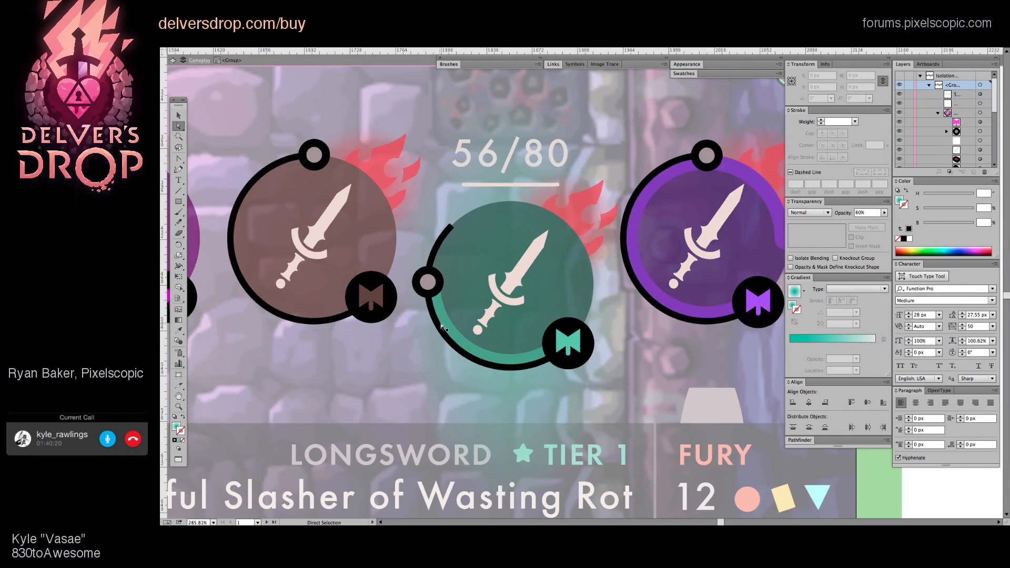
{"action": "left_click", "coordinate": [446, 339]}
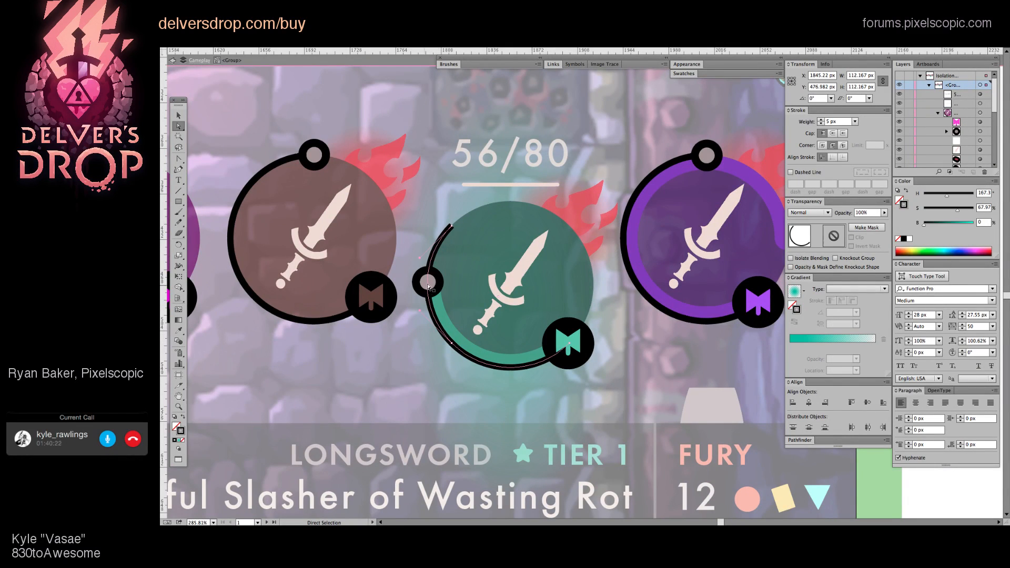
{"action": "key", "text": "plus"}
{"action": "left_click", "coordinate": [428, 286]}
{"action": "key", "text": "a"}
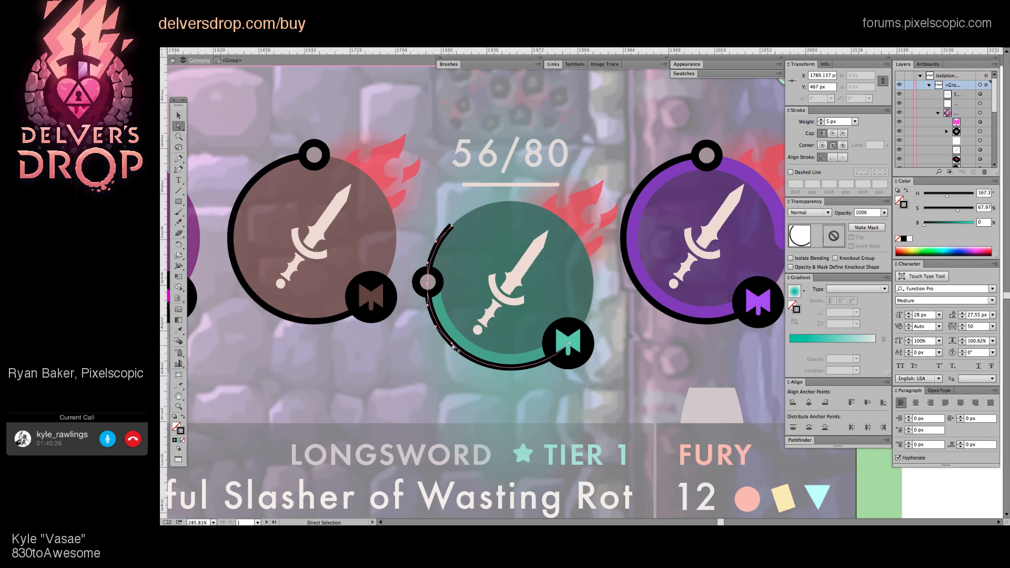
Step: Try to delete the lower section of the teal ring arc and undo the deletion
{"action": "left_click", "coordinate": [569, 346]}
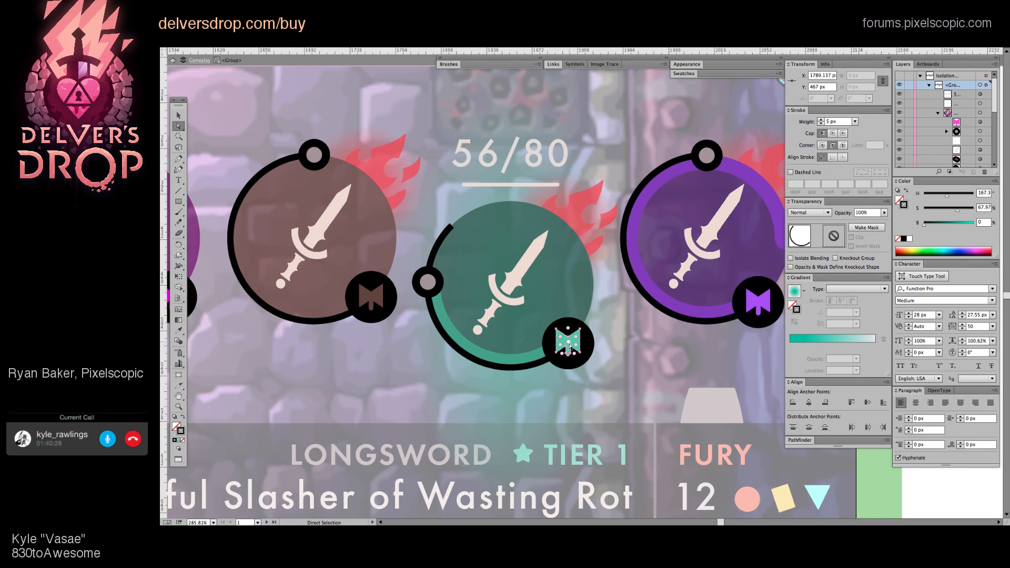
{"action": "left_click", "coordinate": [570, 345]}
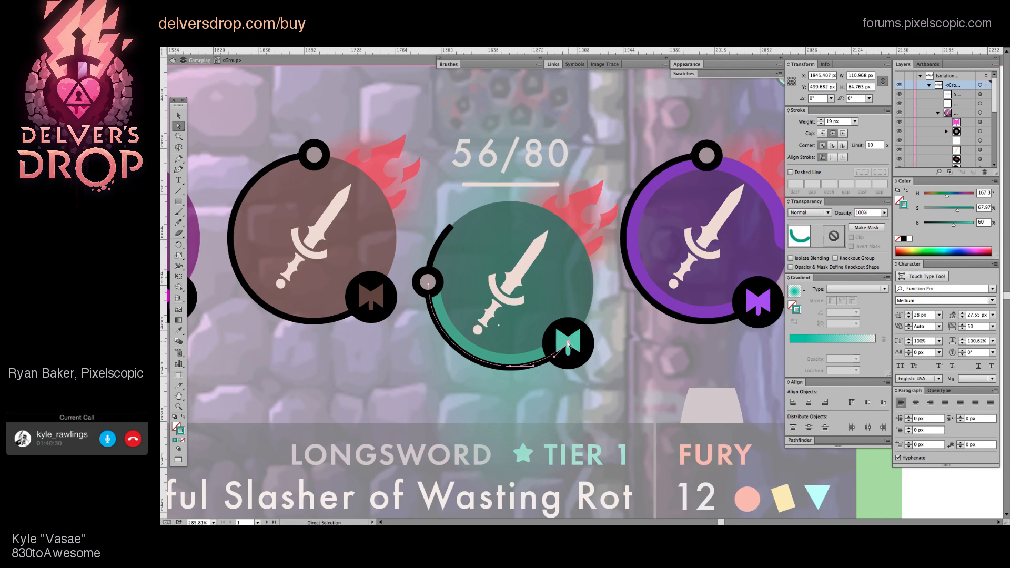
{"action": "left_click", "coordinate": [509, 364]}
{"action": "key", "text": "Delete"}
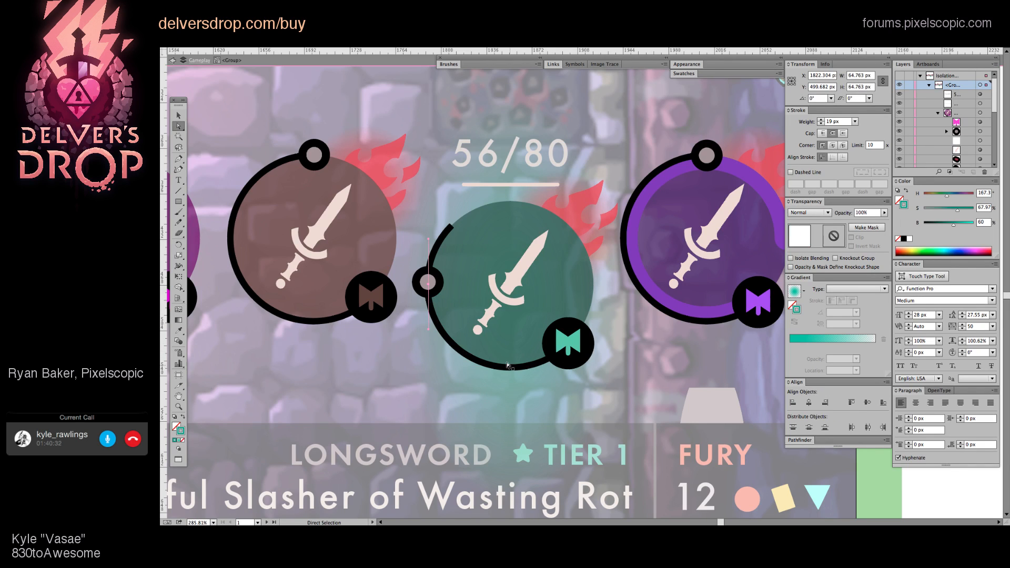
{"action": "key", "text": "ctrl+z"}
{"action": "key", "text": "ctrl+z"}
{"action": "key", "text": "ctrl+z"}
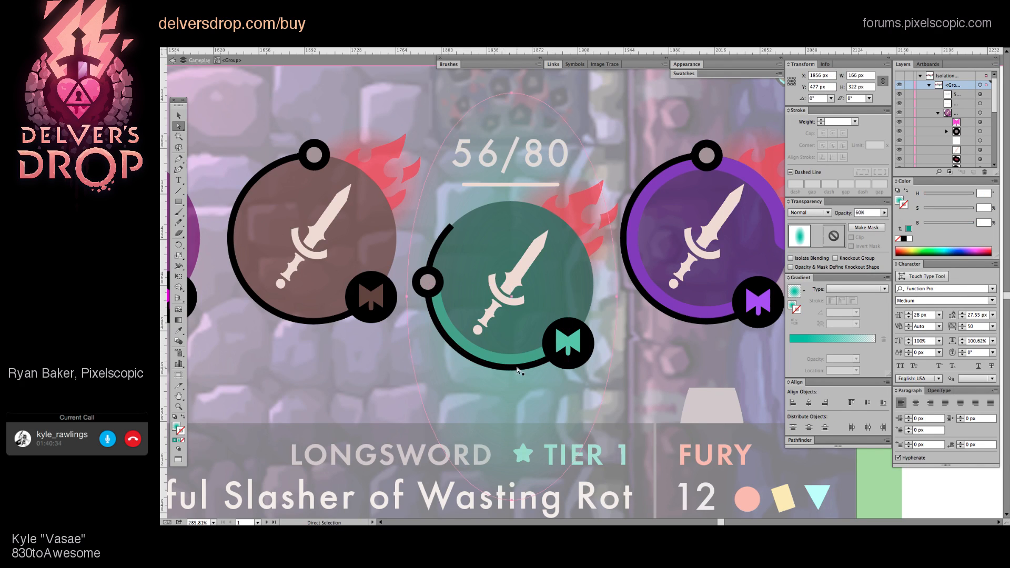
Step: Delete the black outline below the knob on the teal weapon circle, keeping only the arc above it
{"action": "left_click", "coordinate": [519, 370]}
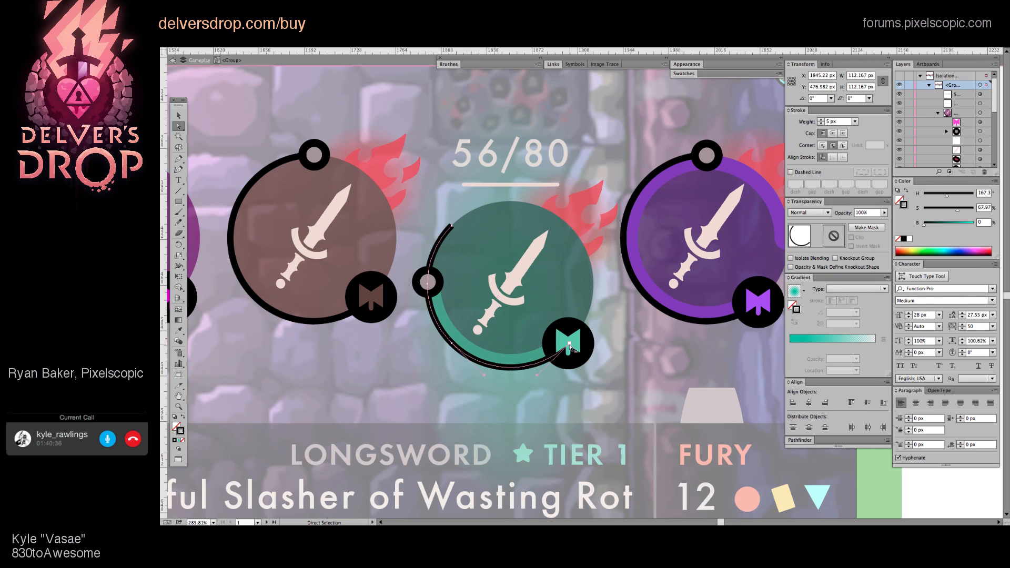
{"action": "left_click", "coordinate": [569, 345]}
{"action": "key", "text": "Delete"}
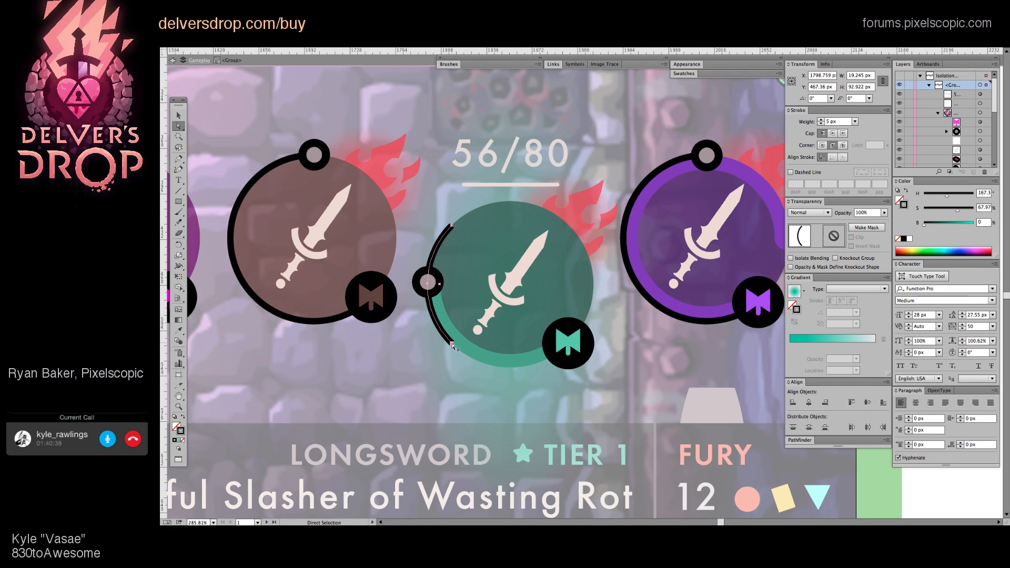
{"action": "key", "text": "v"}
{"action": "key", "text": "ctrl+shift+a"}
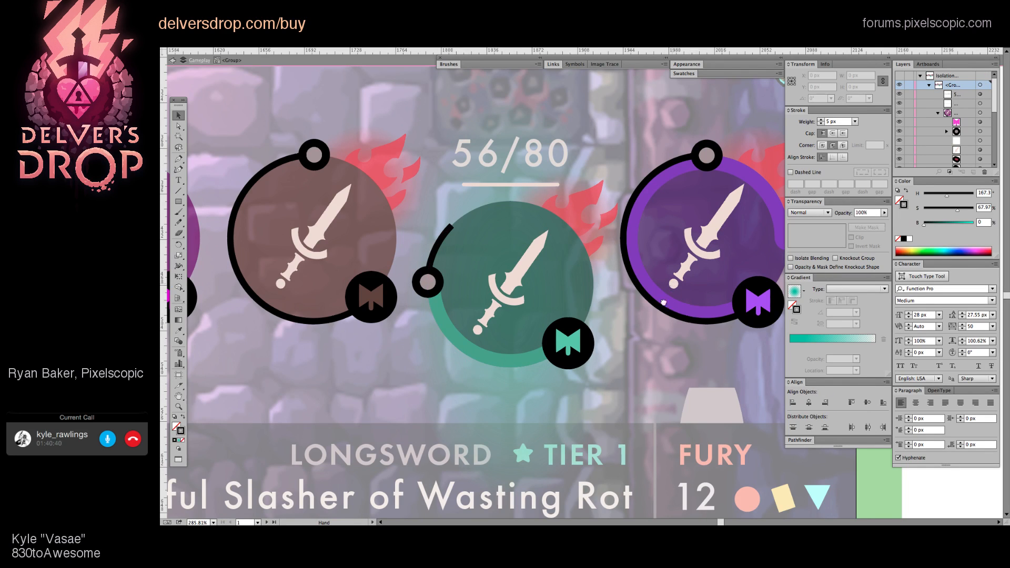
Step: Isolate the teal weapon circle's black outline arc and nudge it in small increments to line up with the circle's edge
{"action": "left_click_drag", "start_coordinate": [664, 302], "coordinate": [637, 355]}
{"action": "left_click_drag", "start_coordinate": [563, 257], "coordinate": [485, 284]}
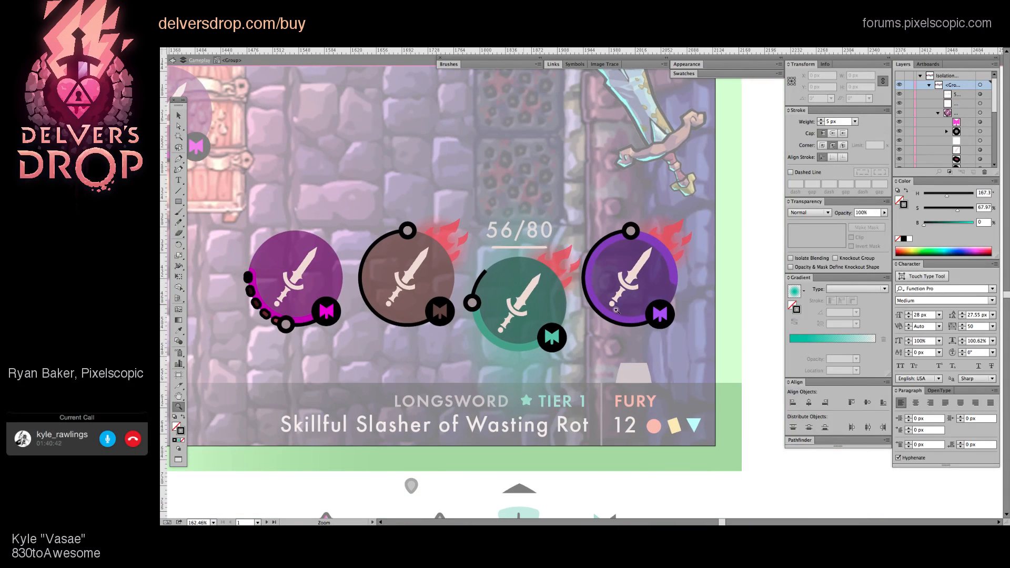
{"action": "key", "text": "v"}
{"action": "key", "text": "z"}
{"action": "left_click", "coordinate": [531, 294]}
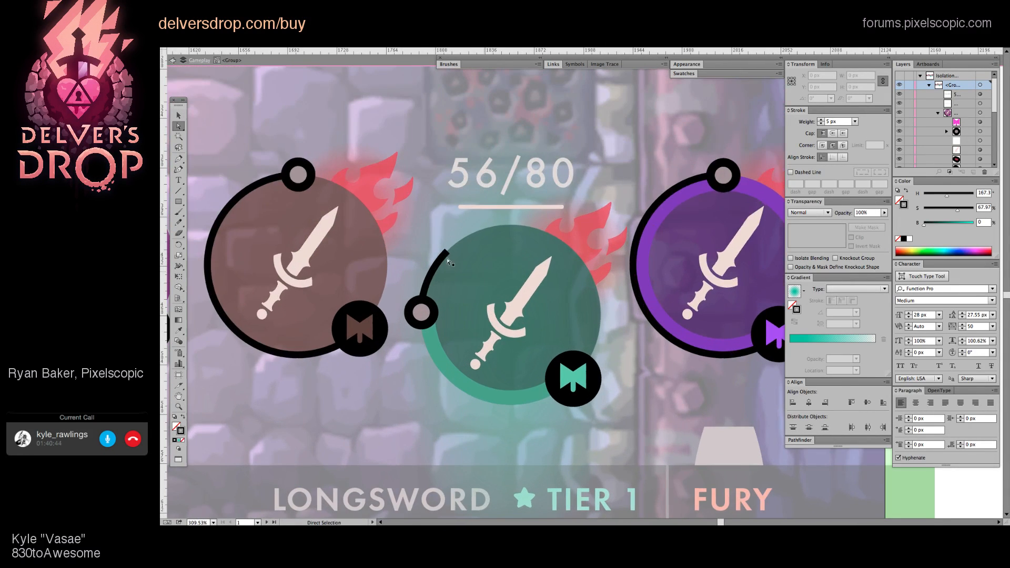
{"action": "left_click", "coordinate": [442, 263]}
{"action": "key", "text": "v"}
{"action": "left_click", "coordinate": [454, 262]}
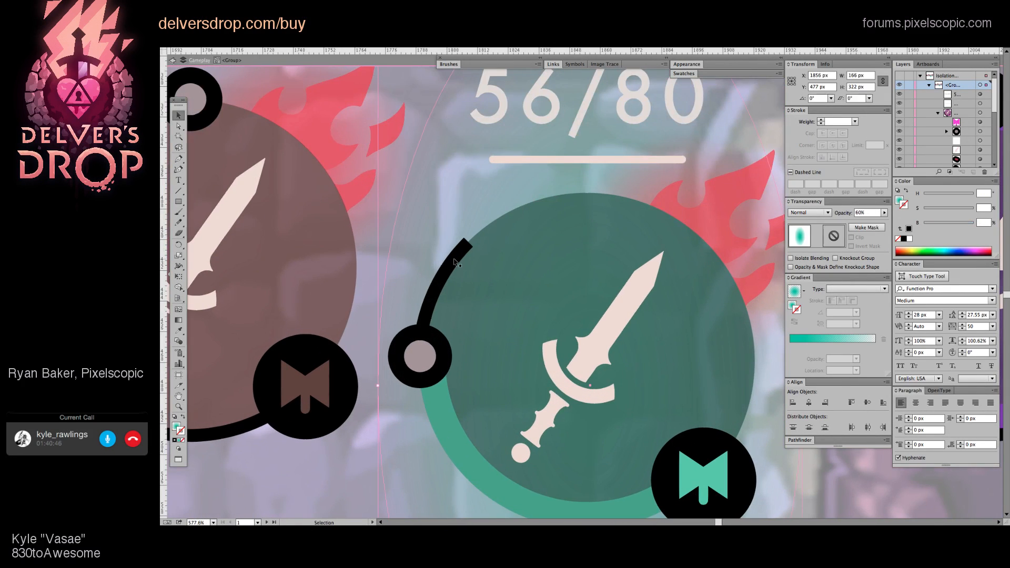
{"action": "double_click", "coordinate": [455, 261]}
{"action": "left_click", "coordinate": [456, 263]}
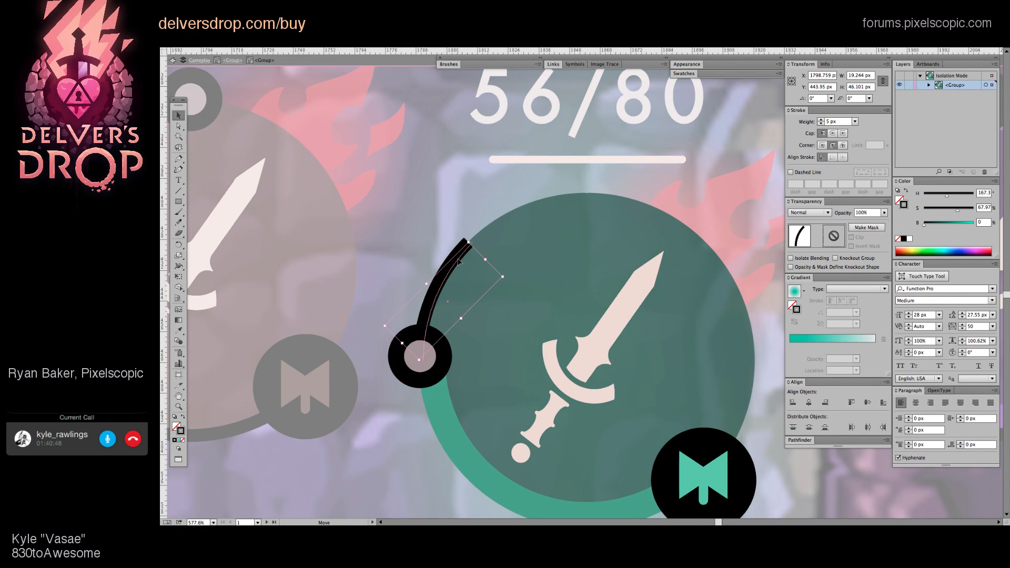
{"action": "key", "text": "Up"}
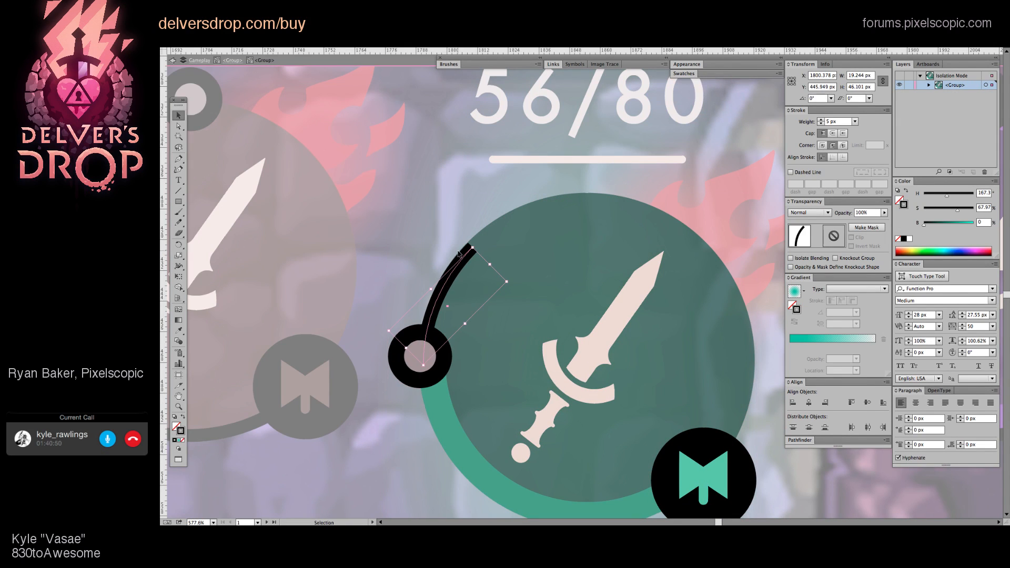
{"action": "key", "text": "Down"}
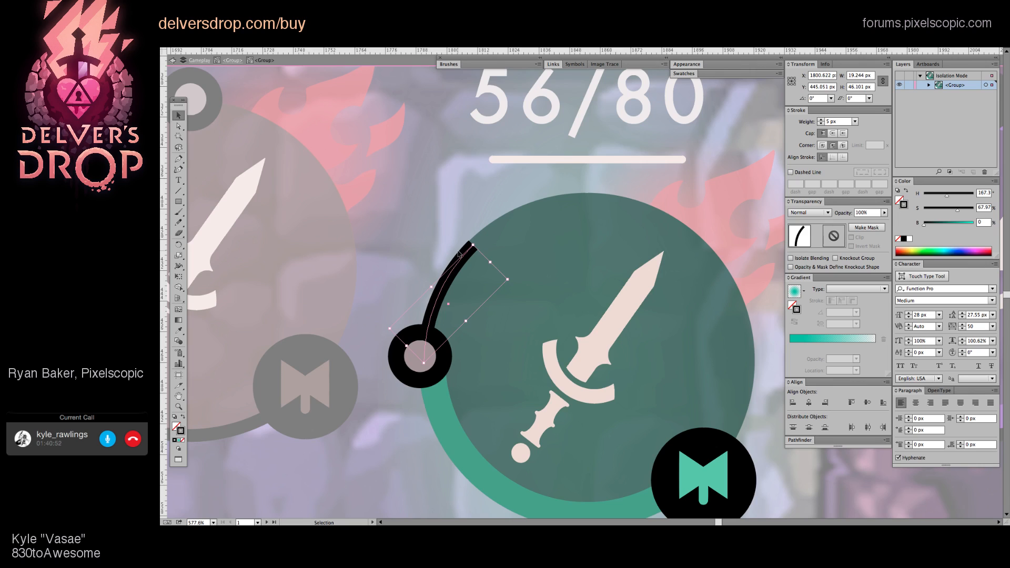
{"action": "key", "text": "Down"}
{"action": "key", "text": "Up"}
{"action": "key", "text": "Down"}
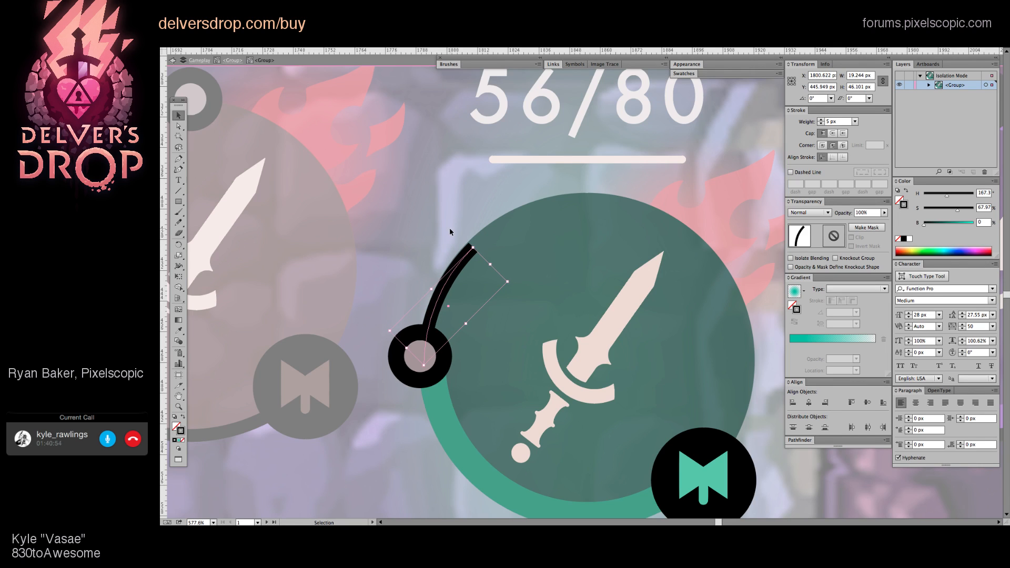
{"action": "key", "text": "Up"}
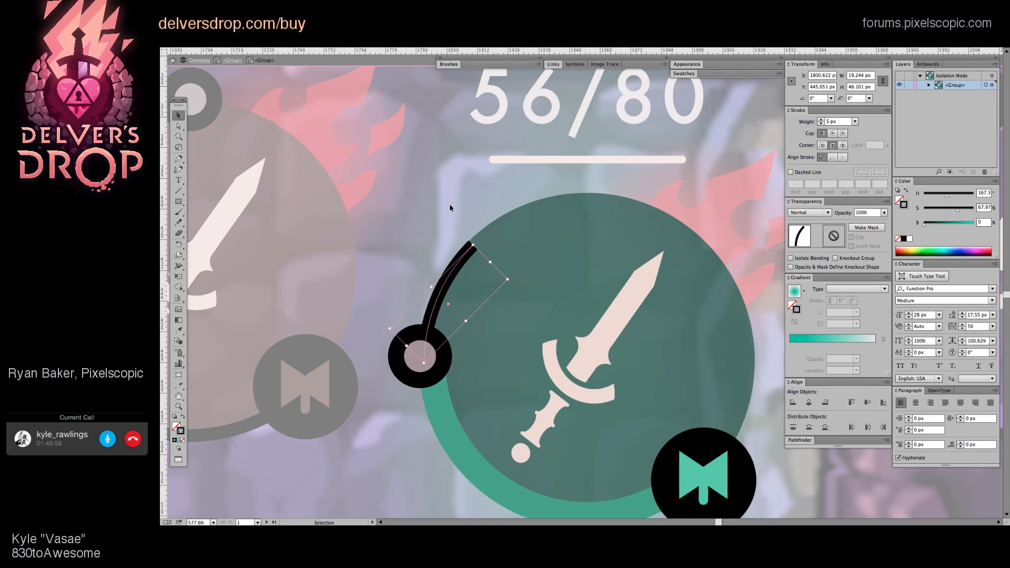
{"action": "key", "text": "ctrl+shift+a"}
{"action": "scroll", "coordinate": [584, 224], "scroll_direction": "down", "scroll_amount": 6}
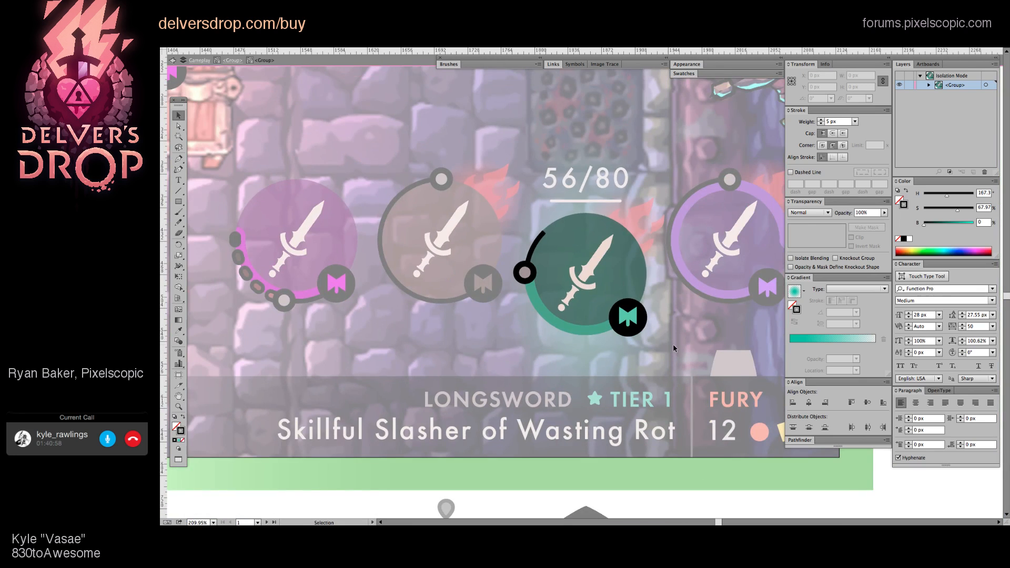
{"action": "double_click", "coordinate": [674, 348]}
Step: Set the stroke weight of the teal weapon circle's black outline arc to 6 px
{"action": "key", "text": "space"}
{"action": "left_click_drag", "start_coordinate": [623, 255], "coordinate": [571, 281]}
{"action": "key", "text": "z"}
{"action": "left_click_drag", "start_coordinate": [510, 280], "coordinate": [626, 288]}
{"action": "key", "text": "a"}
{"action": "left_click", "coordinate": [459, 242]}
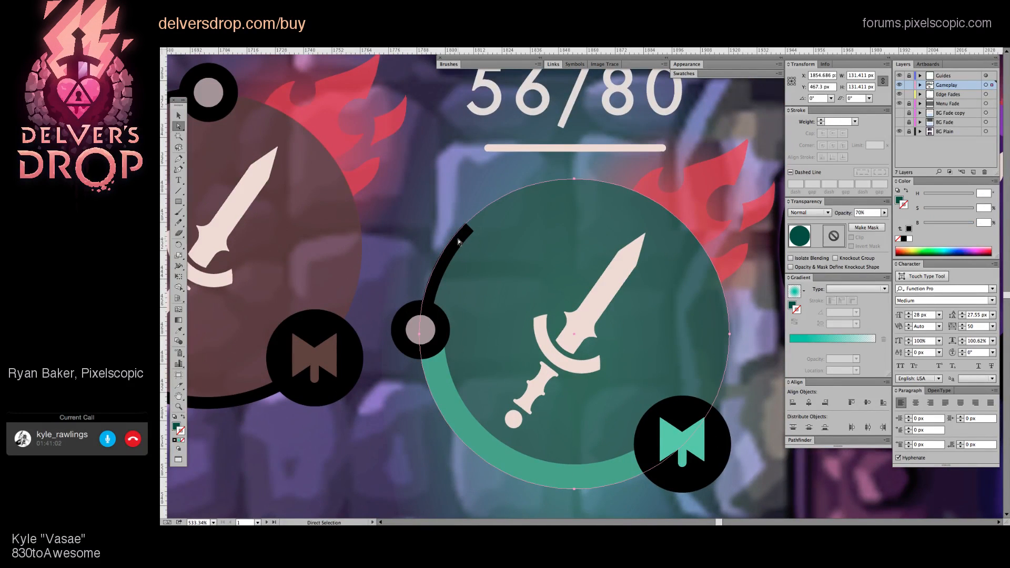
{"action": "left_click", "coordinate": [461, 243]}
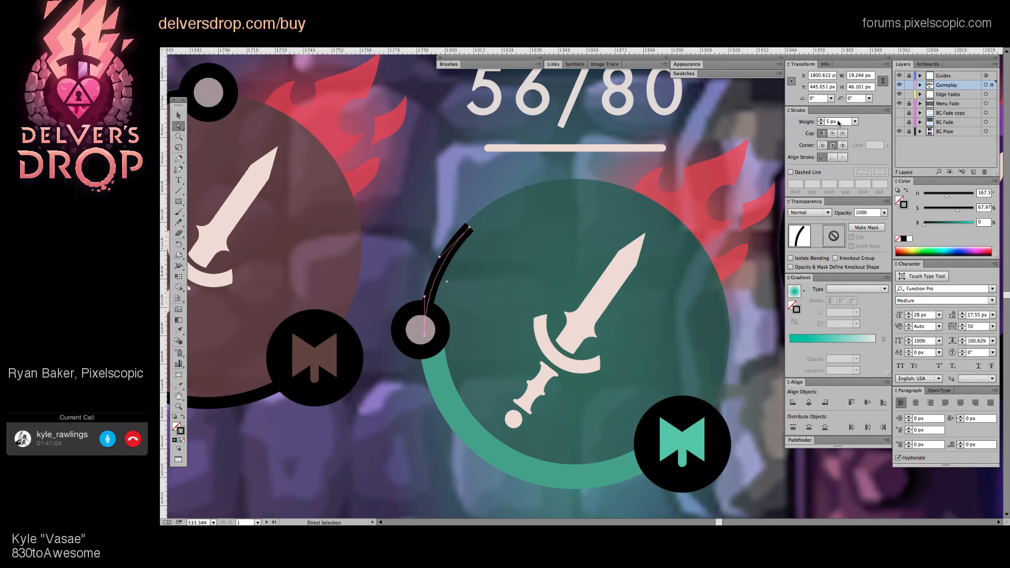
{"action": "left_click", "coordinate": [821, 120]}
Step: Isolate the teal weapon circle's group and shift the thickened black arc slightly to line up with the circle's edge
{"action": "key", "text": "v"}
{"action": "key", "text": "ctrl+="}
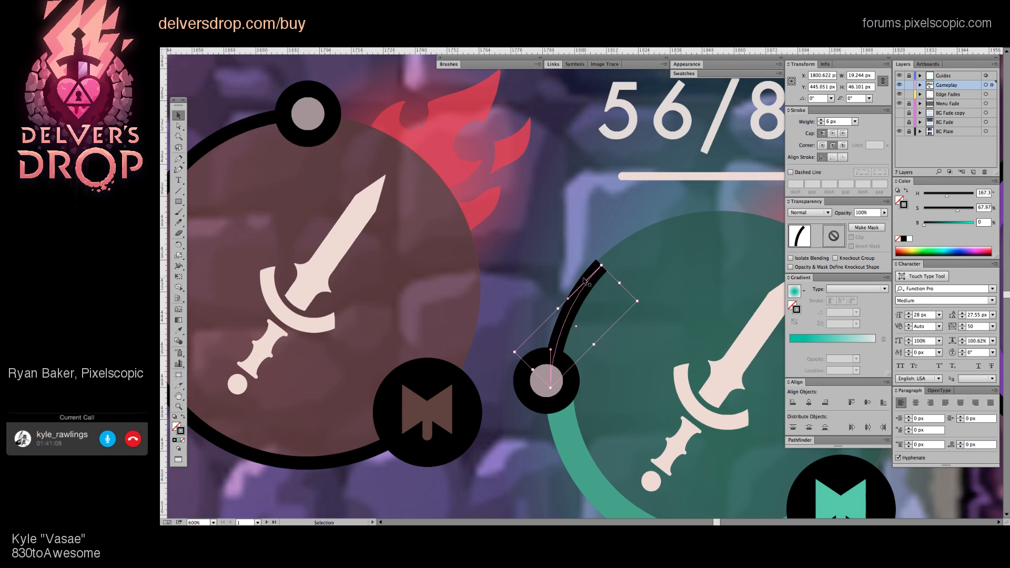
{"action": "key", "text": "ctrl+a"}
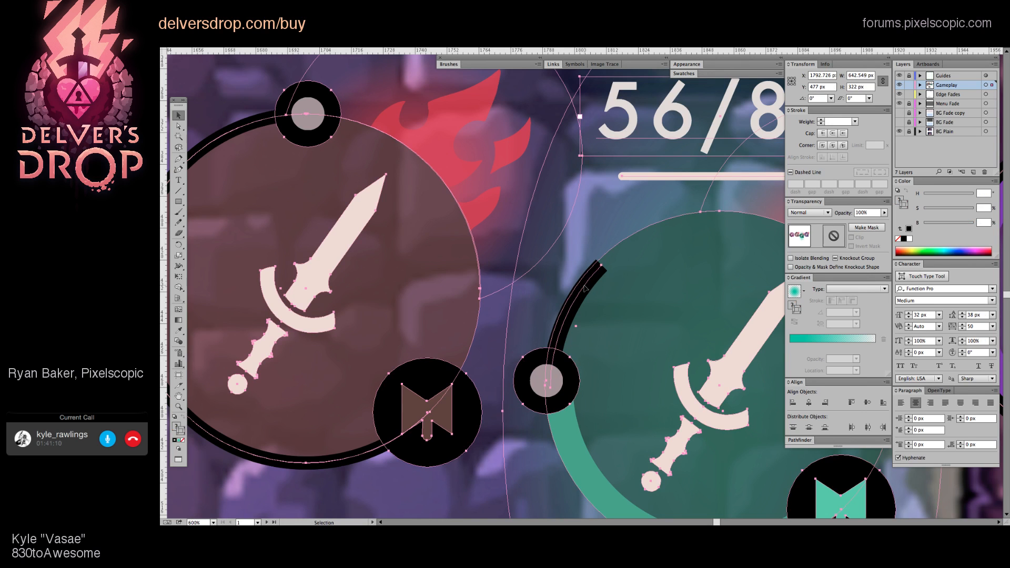
{"action": "double_click", "coordinate": [585, 288]}
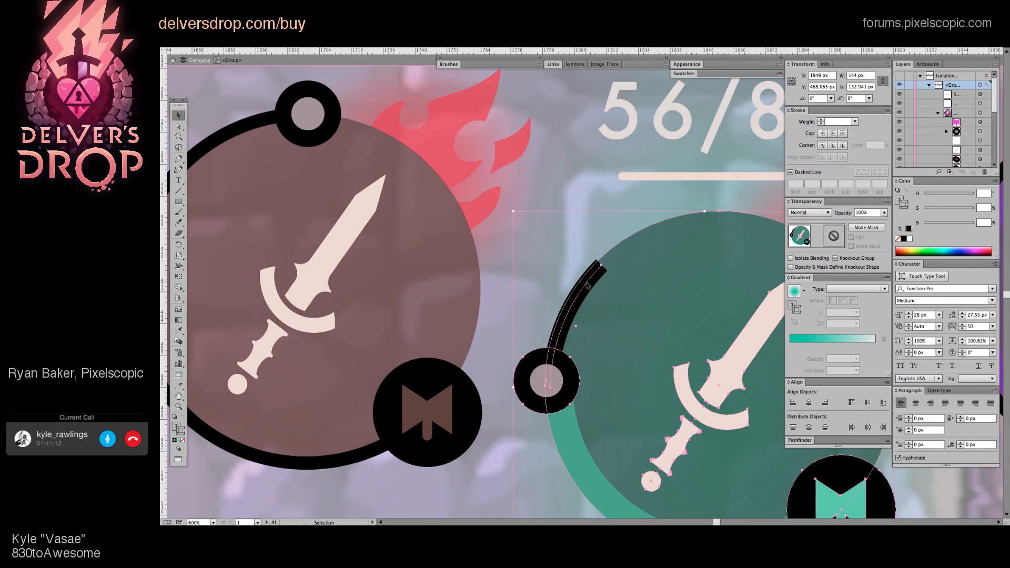
{"action": "double_click", "coordinate": [588, 285]}
{"action": "left_click", "coordinate": [588, 285]}
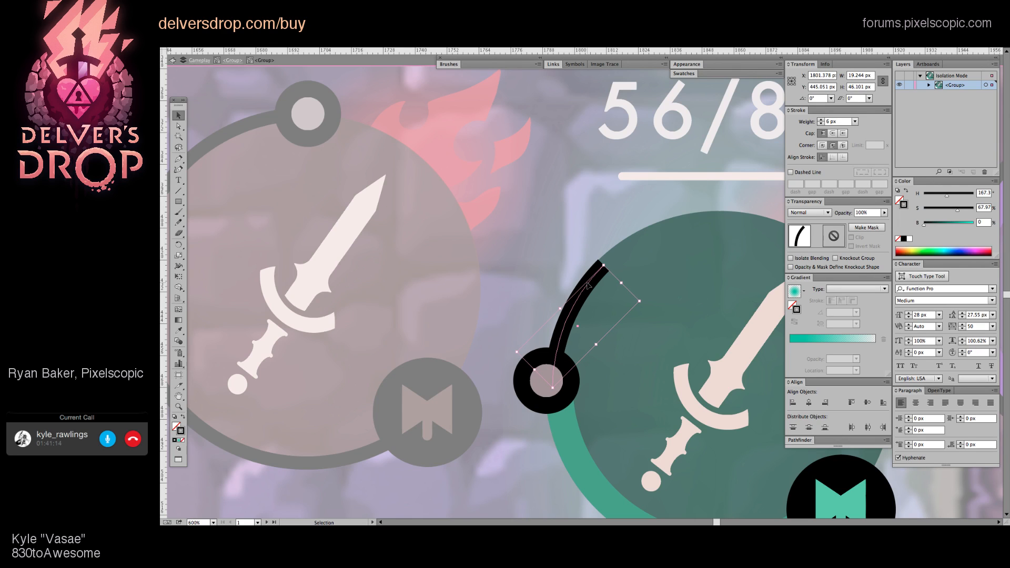
{"action": "left_click_drag", "start_coordinate": [586, 282], "coordinate": [586, 271]}
{"action": "left_click", "coordinate": [581, 222]}
Step: Set the teal ring arc's stroke weight to 22 px and leave isolation mode
{"action": "left_click_drag", "start_coordinate": [679, 244], "coordinate": [469, 171]}
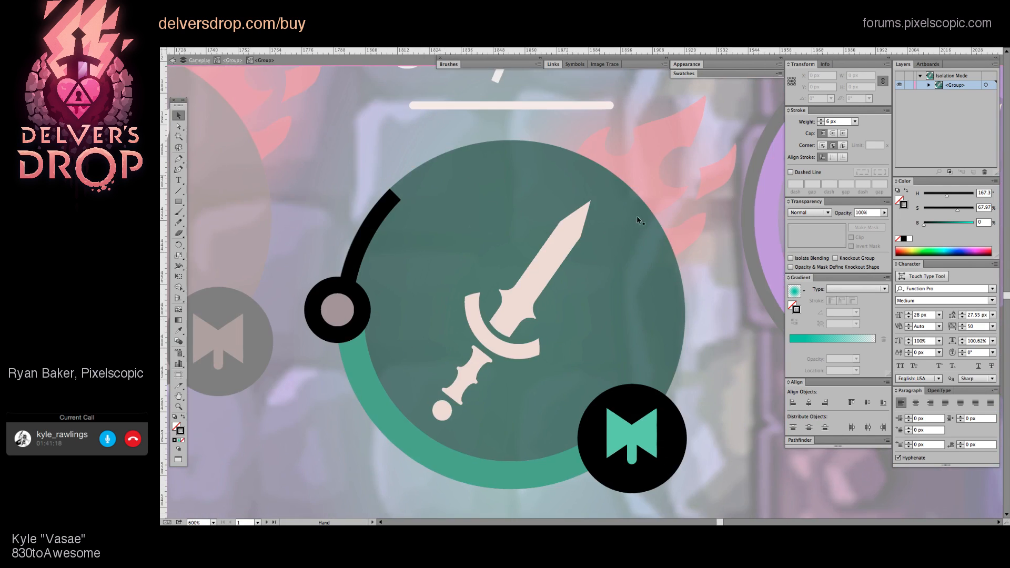
{"action": "key", "text": "a"}
{"action": "left_click", "coordinate": [360, 401]}
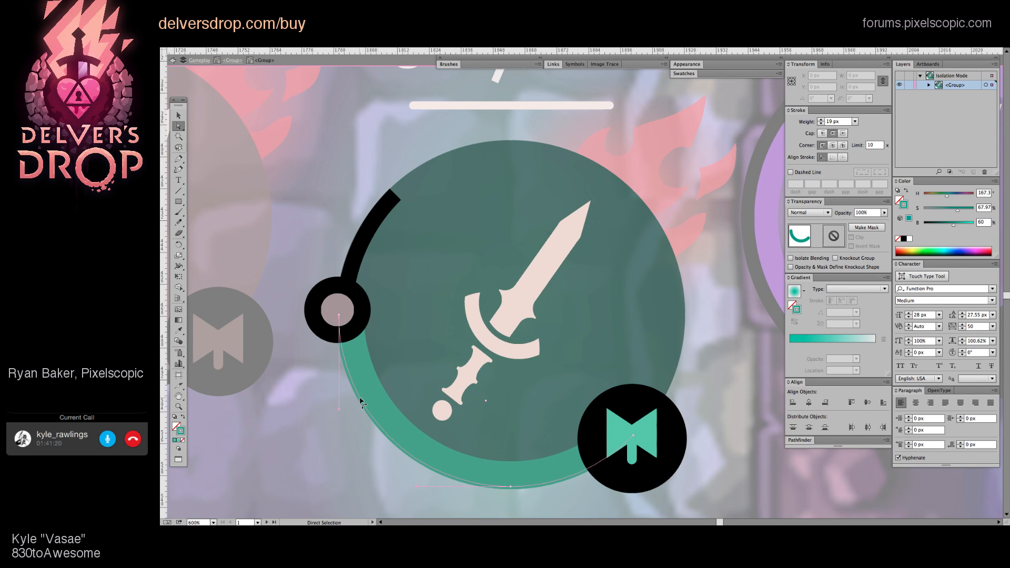
{"action": "left_click", "coordinate": [819, 120]}
{"action": "left_click", "coordinate": [819, 119]}
{"action": "left_click", "coordinate": [819, 119]}
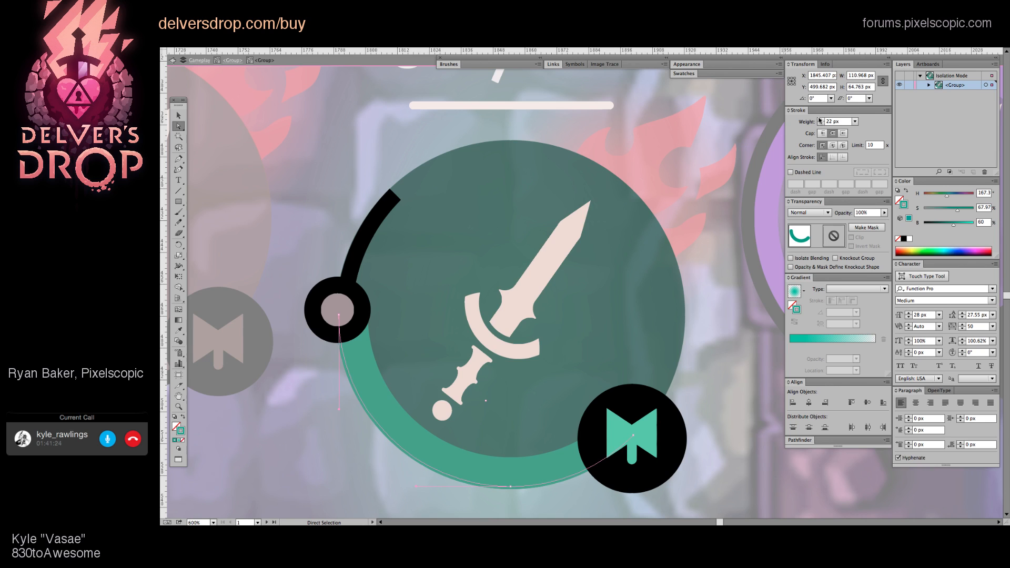
{"action": "scroll", "coordinate": [643, 271], "scroll_direction": "down", "scroll_amount": 4}
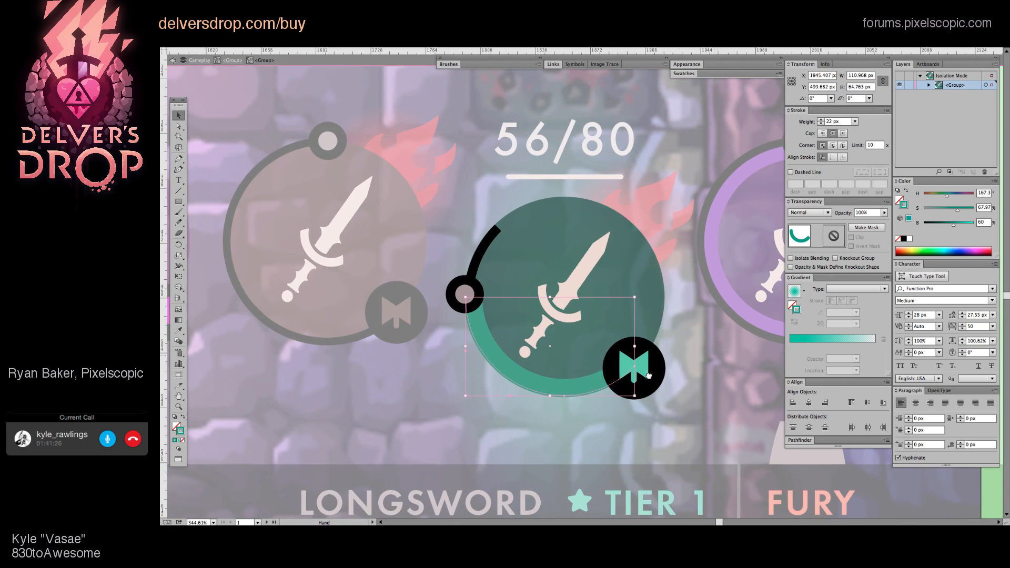
{"action": "scroll", "coordinate": [686, 377], "scroll_direction": "right", "scroll_amount": 3}
{"action": "left_click", "coordinate": [684, 377], "text": "super"}
{"action": "left_click_drag", "start_coordinate": [611, 347], "coordinate": [605, 367]}
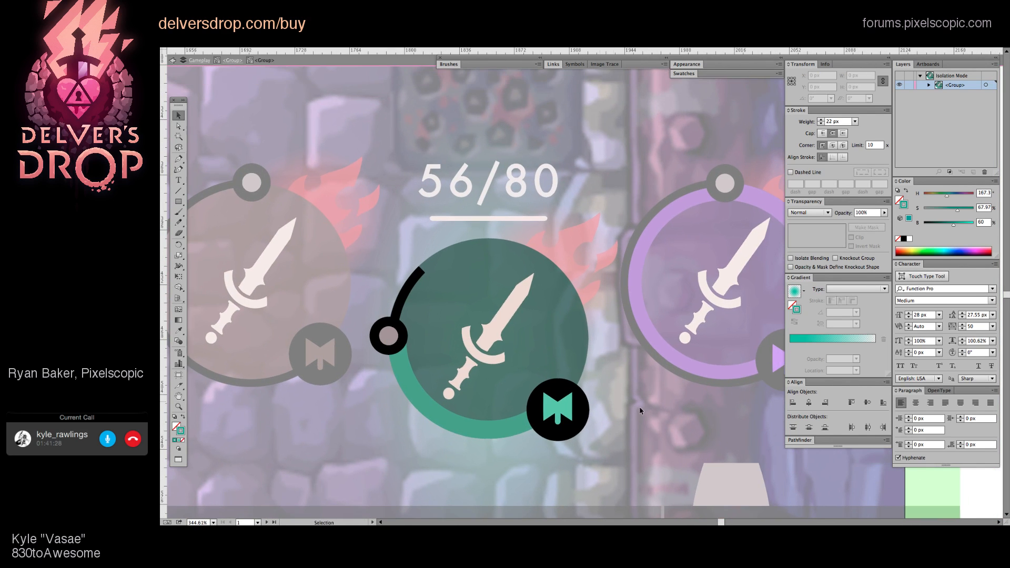
{"action": "double_click", "coordinate": [641, 411]}
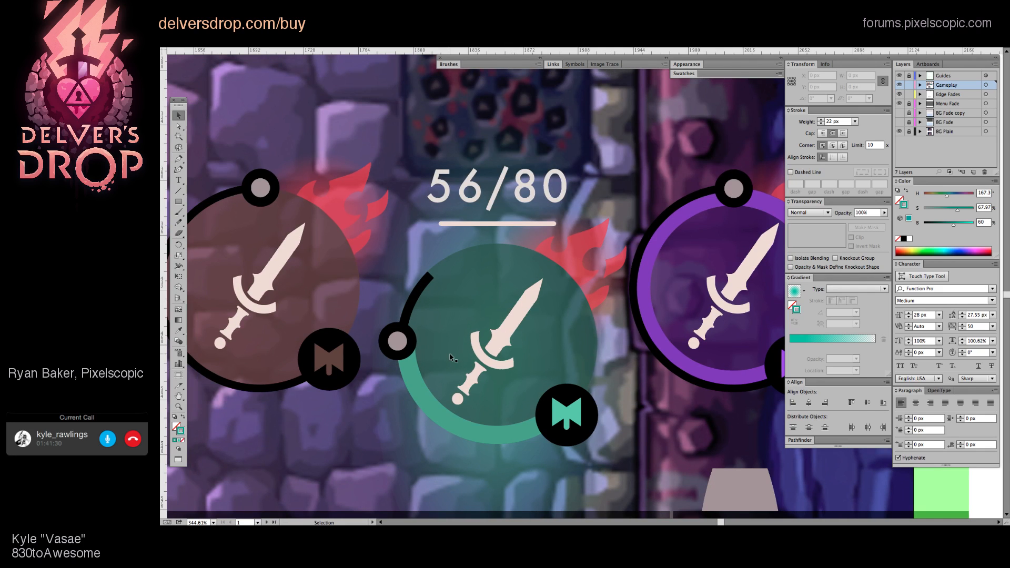
Step: Move the teal weapon circle's knob horizontally inward to X 1794.5 px, centring it over the ring
{"action": "key", "text": "z"}
{"action": "scroll", "coordinate": [398, 348], "scroll_direction": "up", "scroll_amount": 5}
{"action": "key", "text": "a"}
{"action": "left_click", "coordinate": [415, 344]}
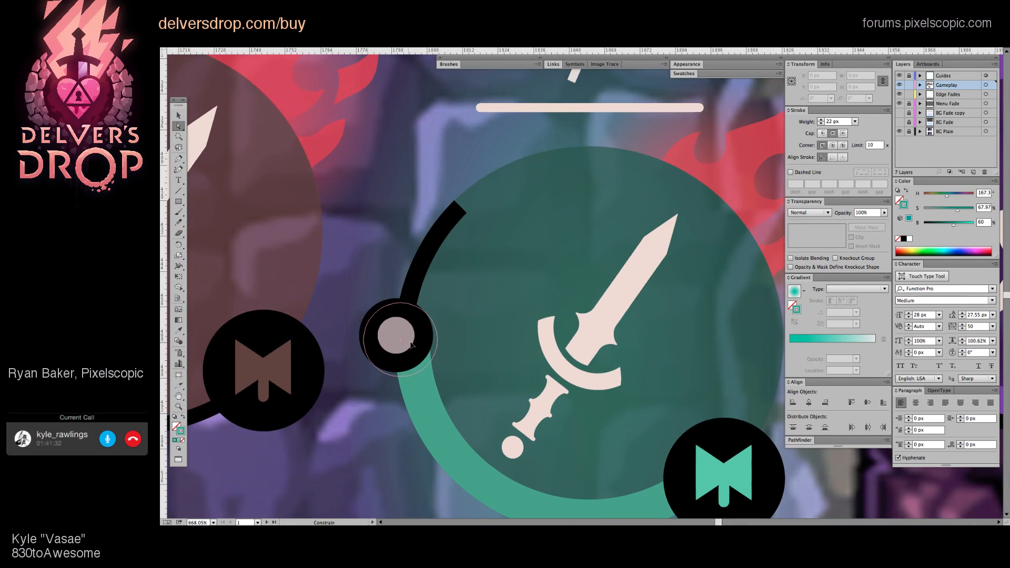
{"action": "left_click_drag", "start_coordinate": [414, 344], "coordinate": [418, 344]}
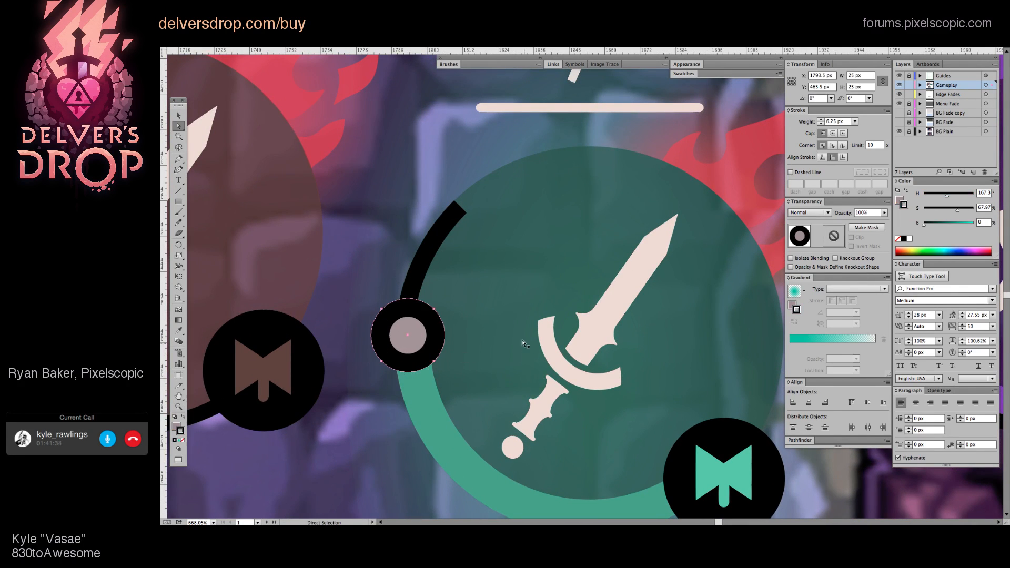
{"action": "key", "text": "Right"}
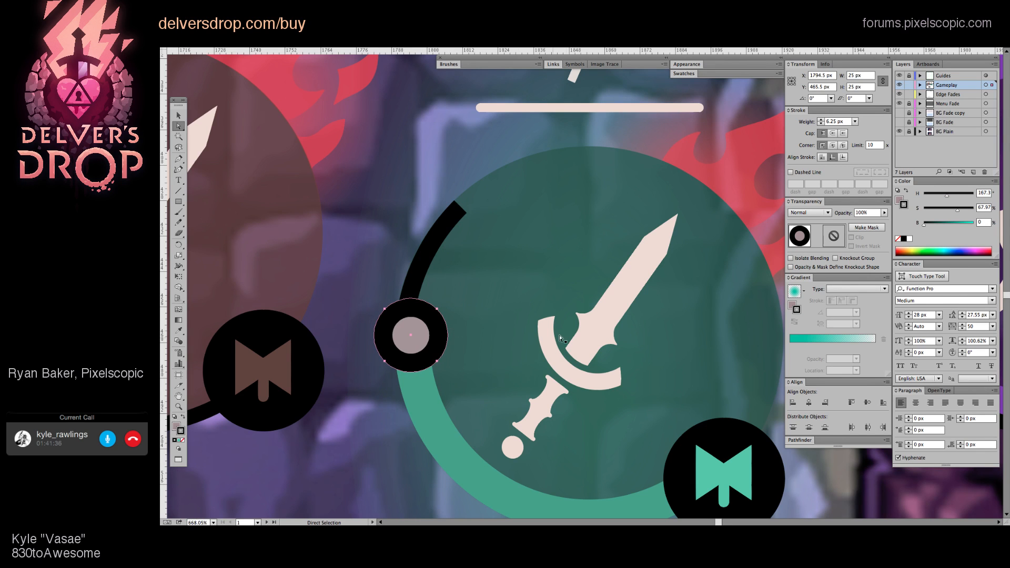
{"action": "left_click_drag", "start_coordinate": [578, 305], "coordinate": [564, 308]}
{"action": "scroll", "coordinate": [593, 258], "scroll_direction": "down", "scroll_amount": 3}
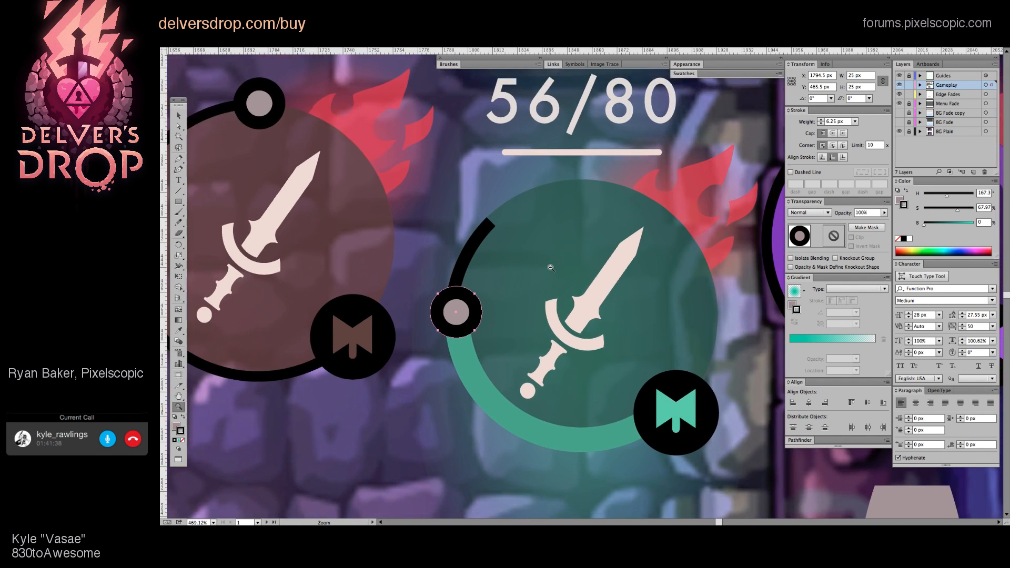
{"action": "left_click_drag", "start_coordinate": [592, 259], "coordinate": [569, 262]}
{"action": "left_click", "coordinate": [565, 261]}
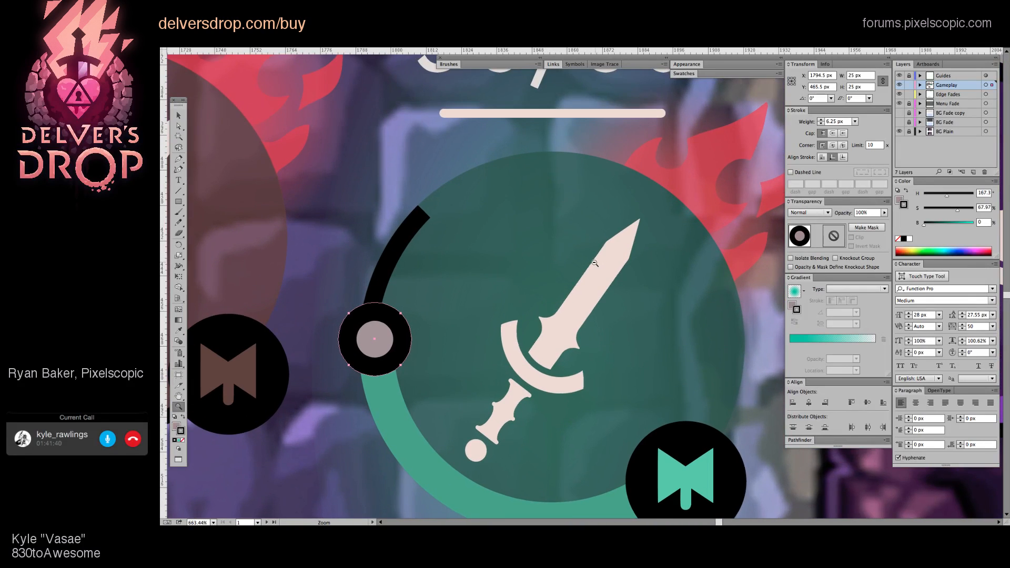
{"action": "key", "text": "a"}
{"action": "key", "text": "Left"}
Step: Examine the reworked teal weapon circle up close and beside the neighbouring weapon circles in the HUD
{"action": "key", "text": "space"}
{"action": "left_click_drag", "start_coordinate": [618, 295], "coordinate": [507, 244]}
{"action": "left_click", "coordinate": [606, 259]}
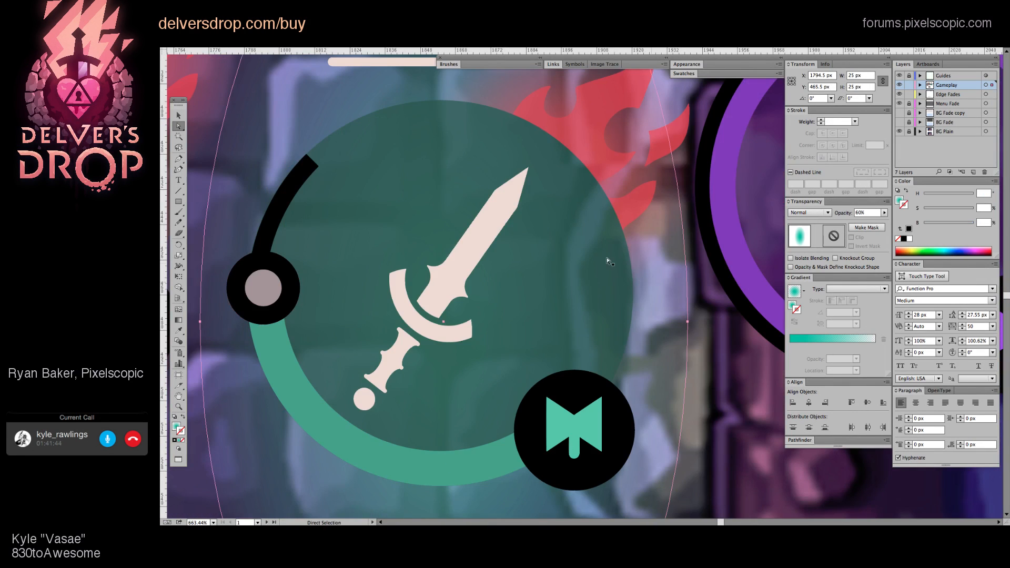
{"action": "left_click_drag", "start_coordinate": [602, 258], "coordinate": [487, 298]}
{"action": "key", "text": "ctrl+shift+a"}
{"action": "key", "text": "space"}
{"action": "left_click_drag", "start_coordinate": [652, 339], "coordinate": [616, 366]}
{"action": "key", "text": "space"}
{"action": "left_click_drag", "start_coordinate": [627, 319], "coordinate": [608, 345]}
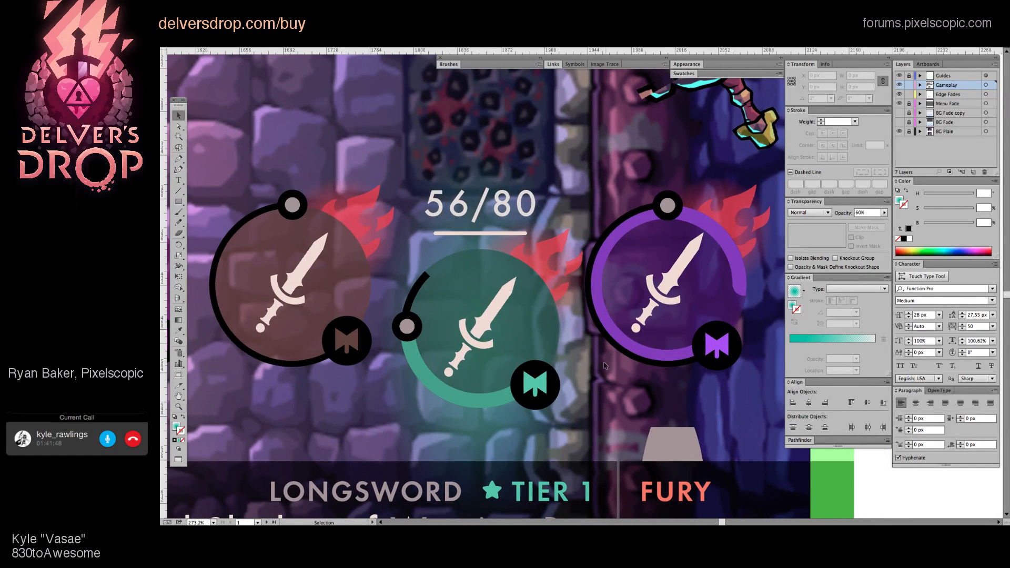
{"action": "key", "text": "z"}
{"action": "key", "text": "a"}
{"action": "left_click", "coordinate": [581, 369]}
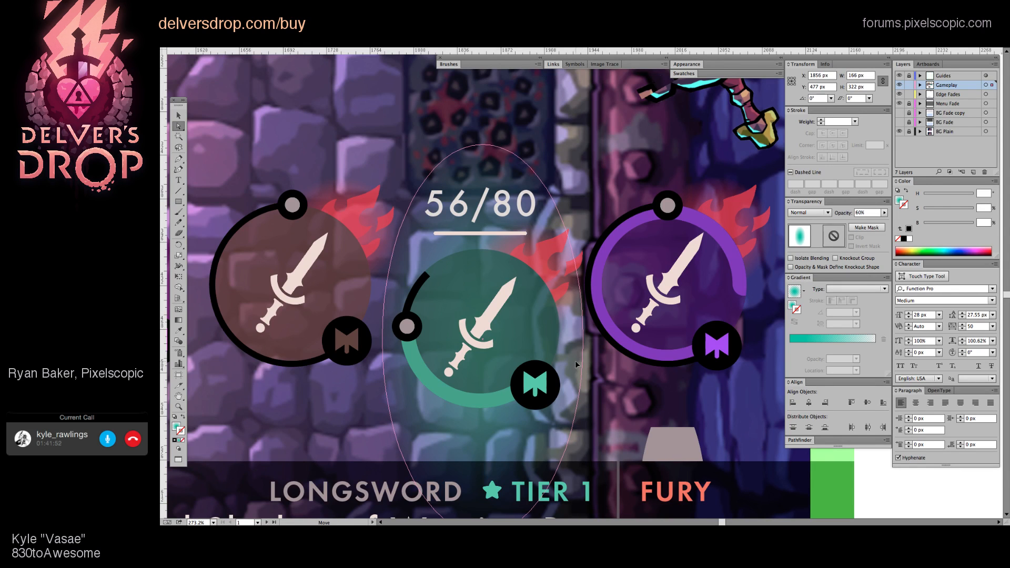
{"action": "left_click_drag", "start_coordinate": [576, 361], "coordinate": [630, 380]}
{"action": "left_click", "coordinate": [602, 377]}
{"action": "scroll", "coordinate": [602, 379], "scroll_direction": "up", "scroll_amount": 1}
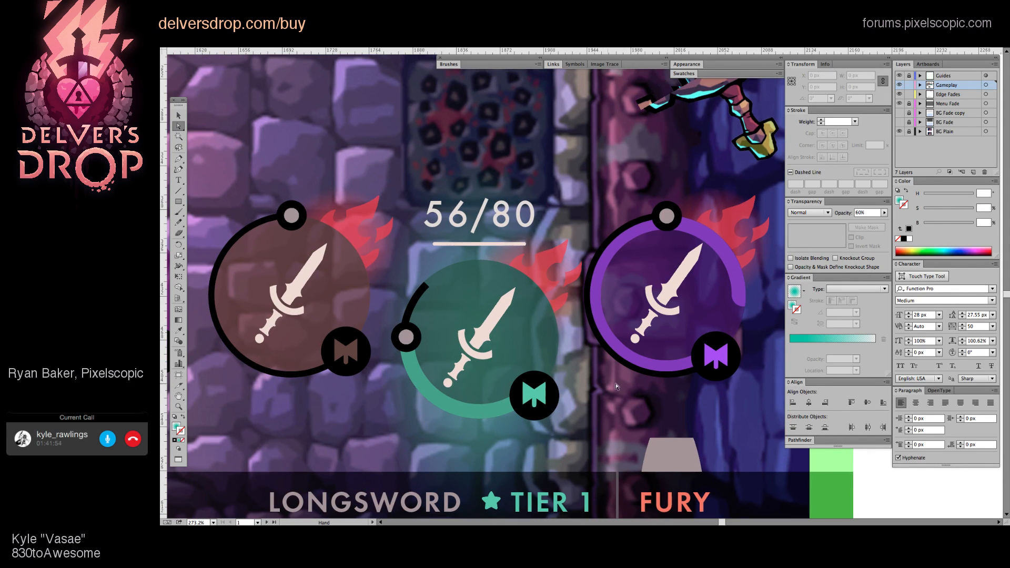
{"action": "left_click", "coordinate": [521, 387], "text": "ctrl+alt+space"}
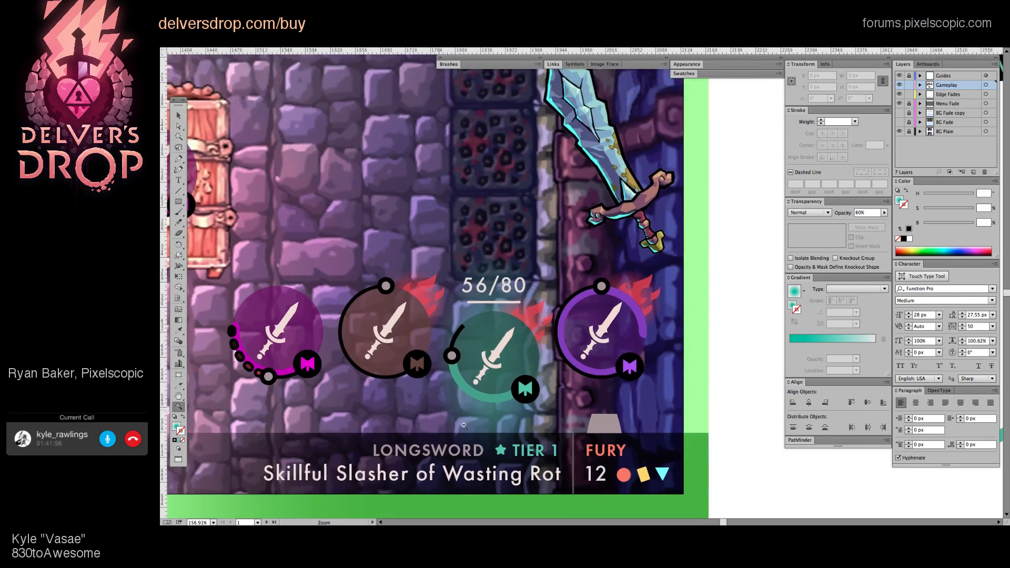
{"action": "left_click_drag", "start_coordinate": [478, 424], "coordinate": [485, 423]}
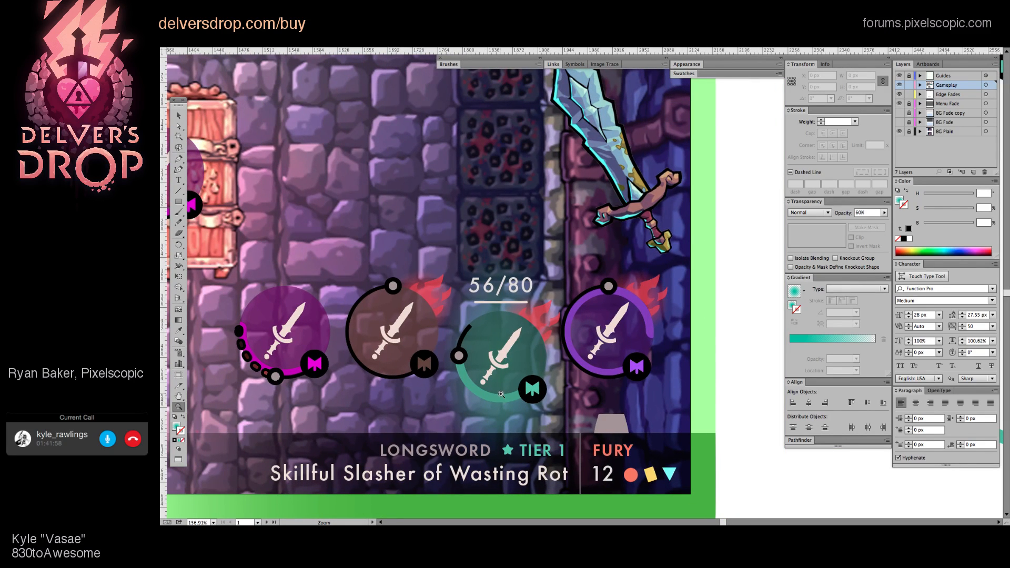
{"action": "left_click_drag", "start_coordinate": [515, 405], "coordinate": [546, 402]}
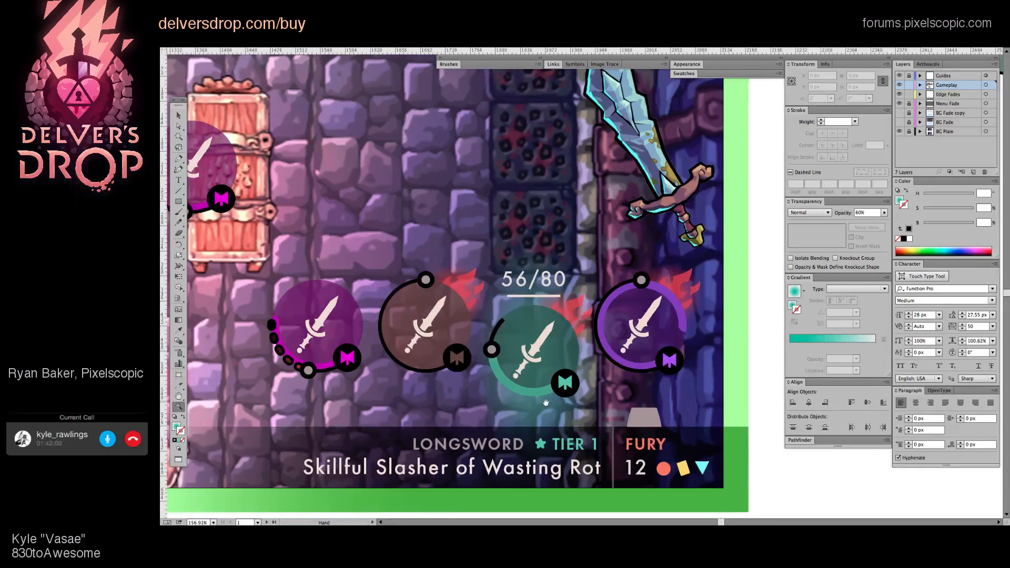
Step: Reduce the teal ring arc's stroke weight to 16 px and deselect it
{"action": "left_click", "coordinate": [509, 373], "text": "ctrl+space"}
{"action": "left_click", "coordinate": [511, 404]}
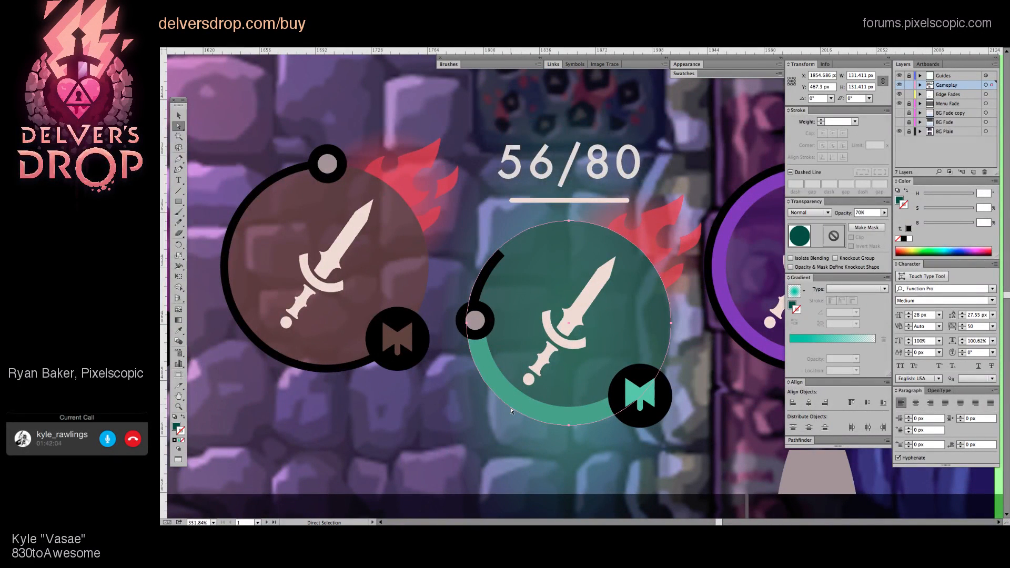
{"action": "left_click", "coordinate": [525, 415]}
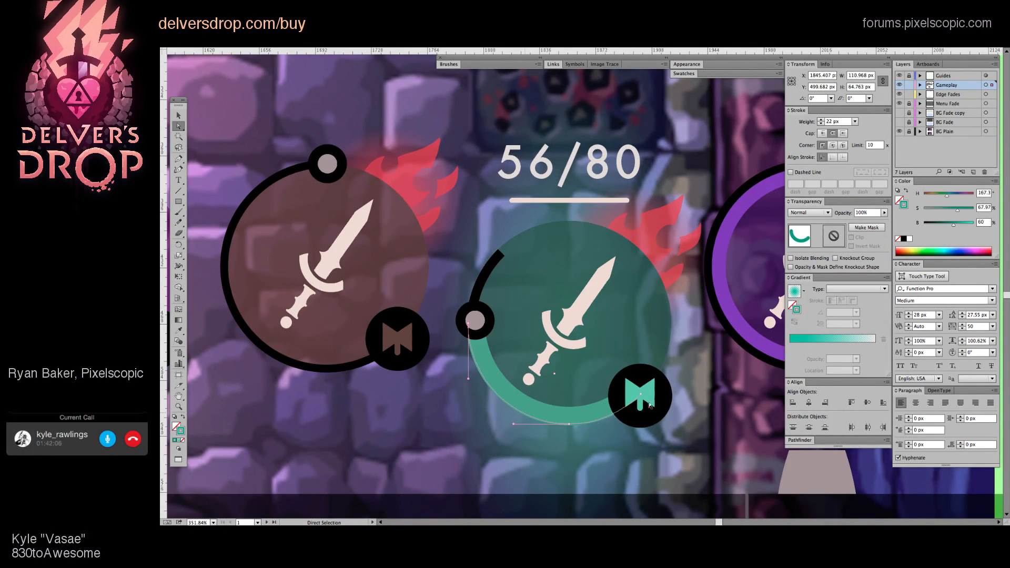
{"action": "left_click", "coordinate": [821, 124]}
{"action": "left_click", "coordinate": [820, 124]}
{"action": "left_click", "coordinate": [820, 124]}
{"action": "left_click", "coordinate": [821, 124]}
{"action": "left_click", "coordinate": [820, 124]}
{"action": "left_click", "coordinate": [820, 124]}
{"action": "key", "text": "ctrl+shift+a"}
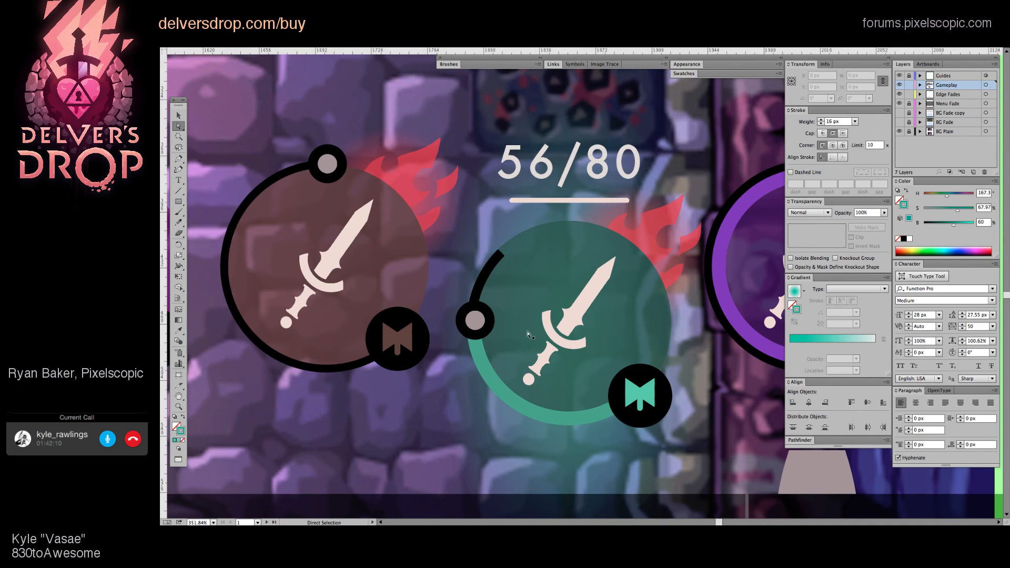
Step: Set the teal ring arc's stroke weight to 17 px, compare it with the neighbouring weapon circles and deselect it
{"action": "left_click", "coordinate": [479, 364]}
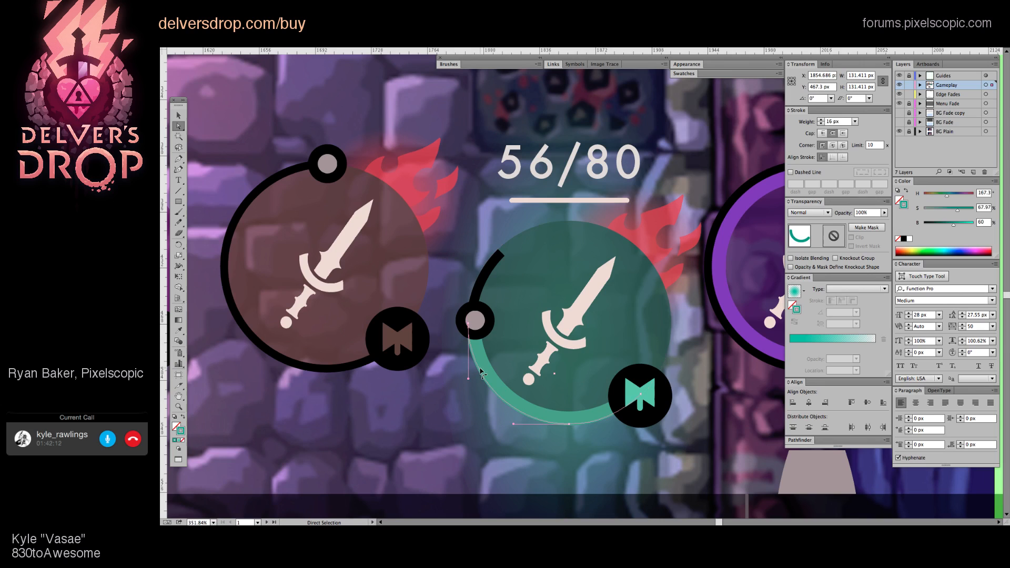
{"action": "left_click", "coordinate": [822, 124]}
{"action": "left_click", "coordinate": [822, 124]}
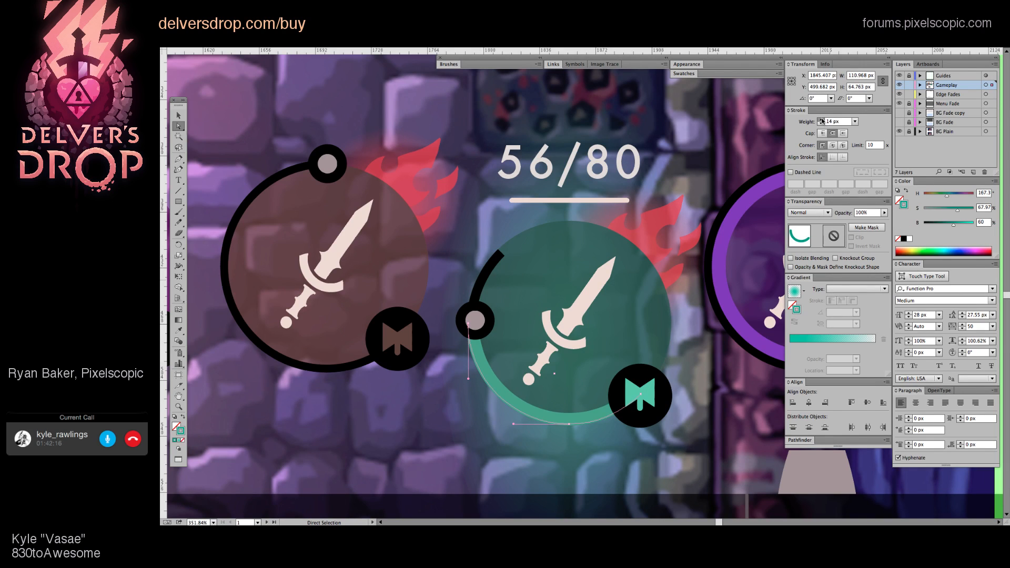
{"action": "left_click", "coordinate": [821, 120]}
{"action": "left_click", "coordinate": [822, 119]}
{"action": "left_click", "coordinate": [821, 120]}
{"action": "scroll", "coordinate": [592, 347], "scroll_direction": "down", "scroll_amount": 5}
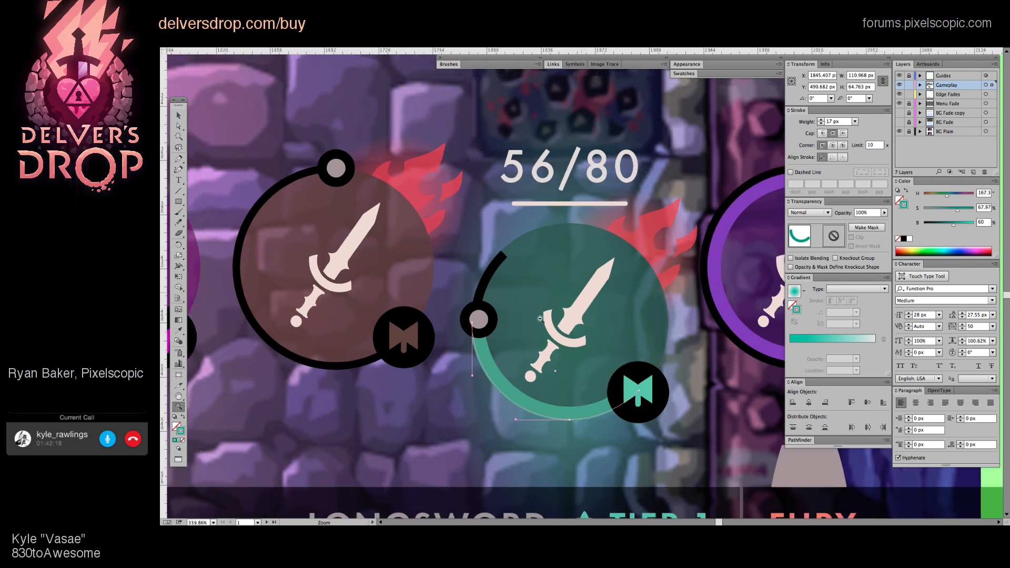
{"action": "left_click_drag", "start_coordinate": [592, 348], "coordinate": [494, 387]}
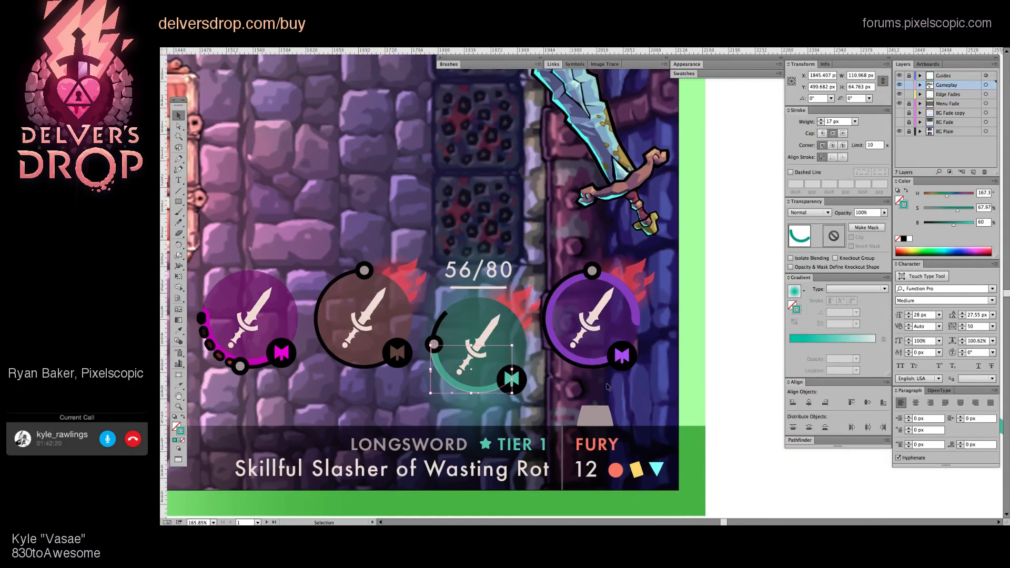
{"action": "left_click", "coordinate": [642, 365]}
{"action": "left_click_drag", "start_coordinate": [635, 368], "coordinate": [652, 362]}
Step: Convert all four anchor points of the teal weapon circle's round knob to corner points so it becomes a square
{"action": "left_click", "coordinate": [422, 327], "text": "ctrl"}
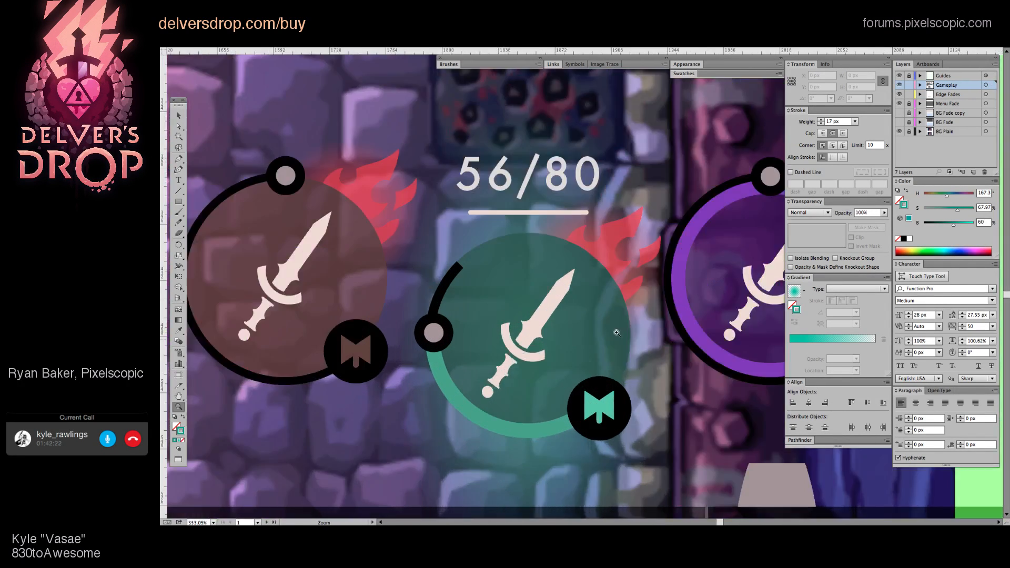
{"action": "left_click", "coordinate": [418, 324], "text": "ctrl"}
{"action": "left_click", "coordinate": [418, 328], "text": "ctrl"}
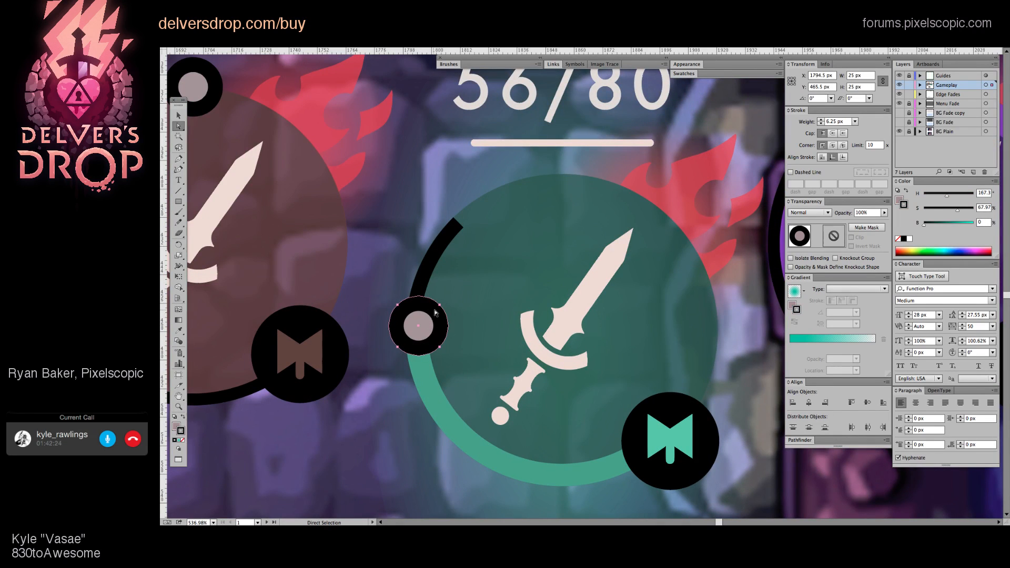
{"action": "key", "text": "shift+c"}
{"action": "left_click", "coordinate": [439, 304]}
{"action": "left_click", "coordinate": [439, 347]}
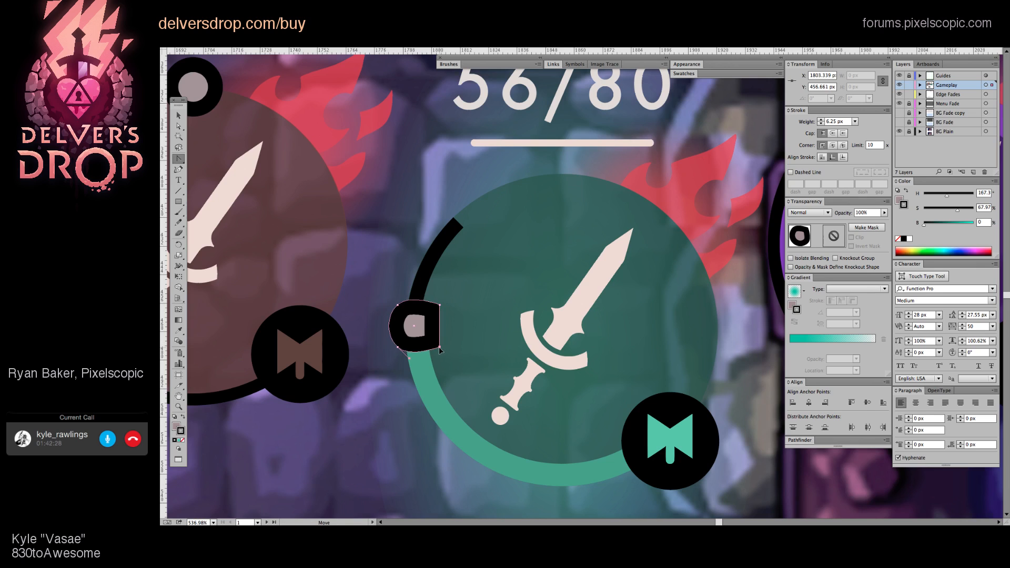
{"action": "left_click", "coordinate": [398, 347]}
{"action": "left_click", "coordinate": [397, 305]}
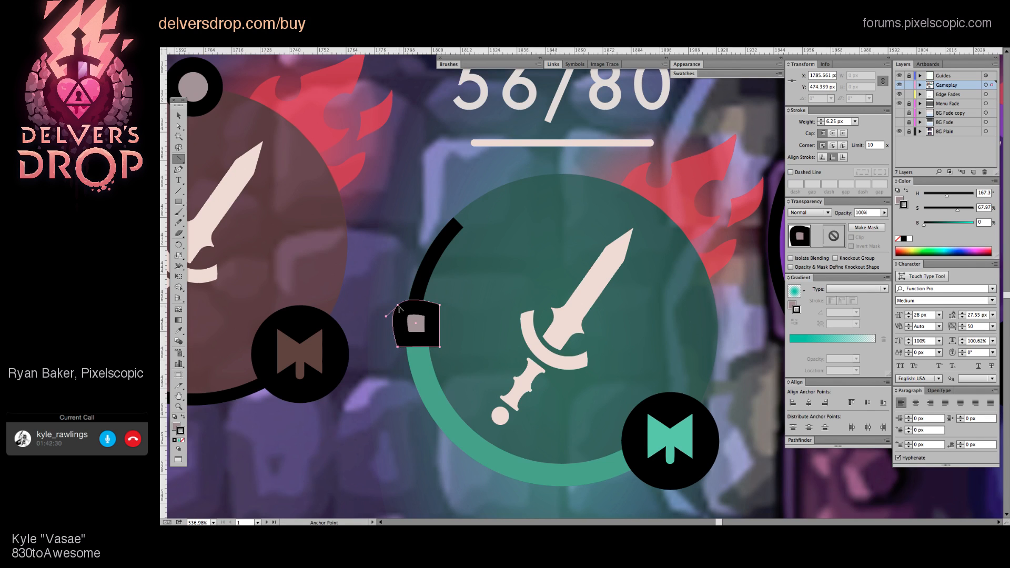
{"action": "key", "text": "v"}
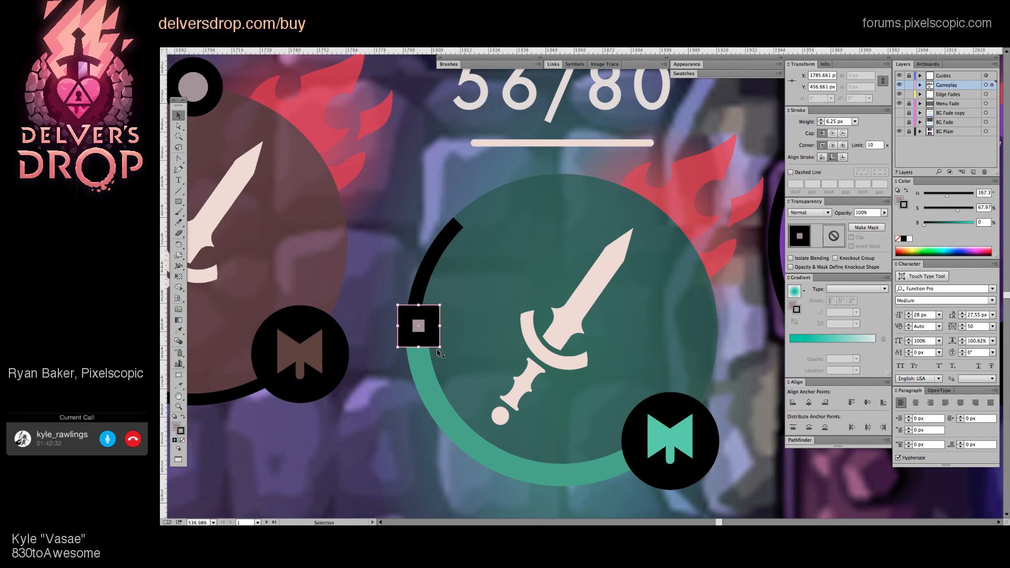
Step: Rotate the square knob 45° into a diamond centred over the teal ring
{"action": "key", "text": "e"}
{"action": "mouse_move", "coordinate": [406, 358]}
{"action": "left_mouse_down"}
{"action": "mouse_move", "coordinate": [415, 368]}
{"action": "mouse_move", "coordinate": [452, 328]}
{"action": "left_mouse_up"}
{"action": "key", "text": "v"}
{"action": "key", "text": "ctrl+z"}
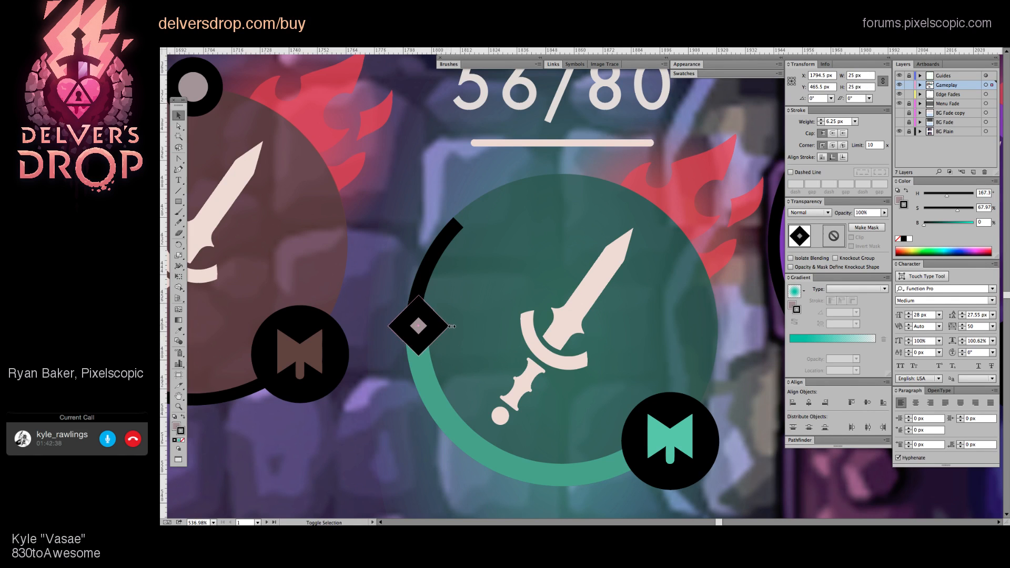
Step: Set the diamond knob's stroke weight to 4 px and slightly round its corners
{"action": "left_click", "coordinate": [821, 124]}
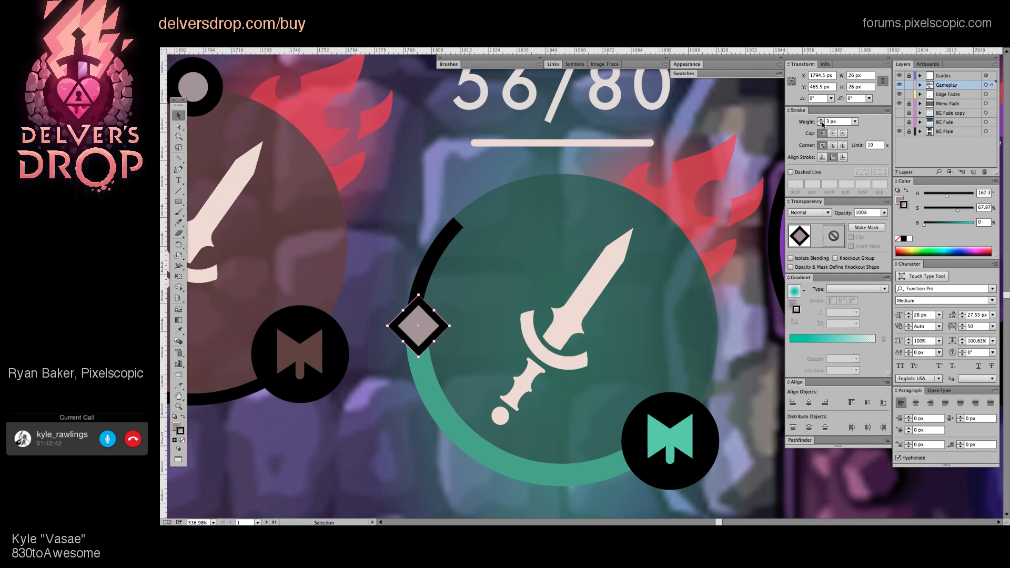
{"action": "left_click", "coordinate": [822, 120]}
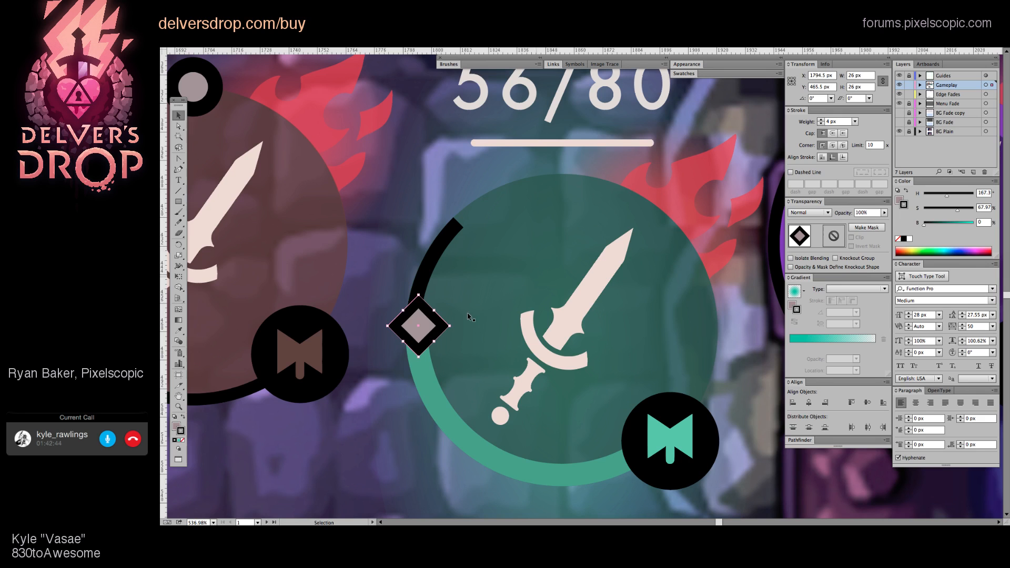
{"action": "key", "text": "a"}
{"action": "left_click_drag", "start_coordinate": [441, 327], "coordinate": [439, 327]}
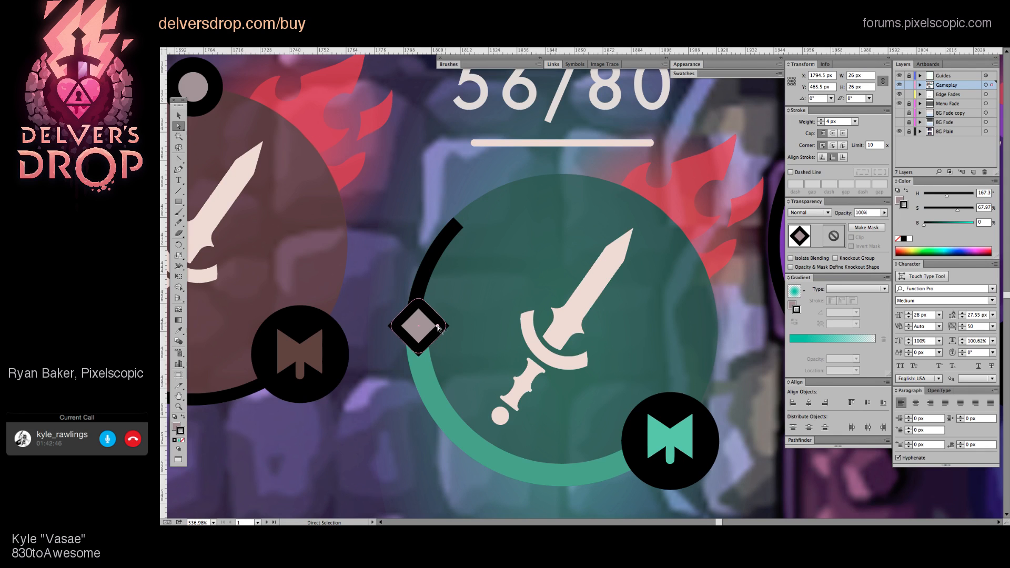
Step: Give the diamond knob's stroke a round corner join and align the stroke to the centre of its path
{"action": "key", "text": "super+a"}
{"action": "key", "text": "z"}
{"action": "left_click", "coordinate": [427, 370], "text": "alt"}
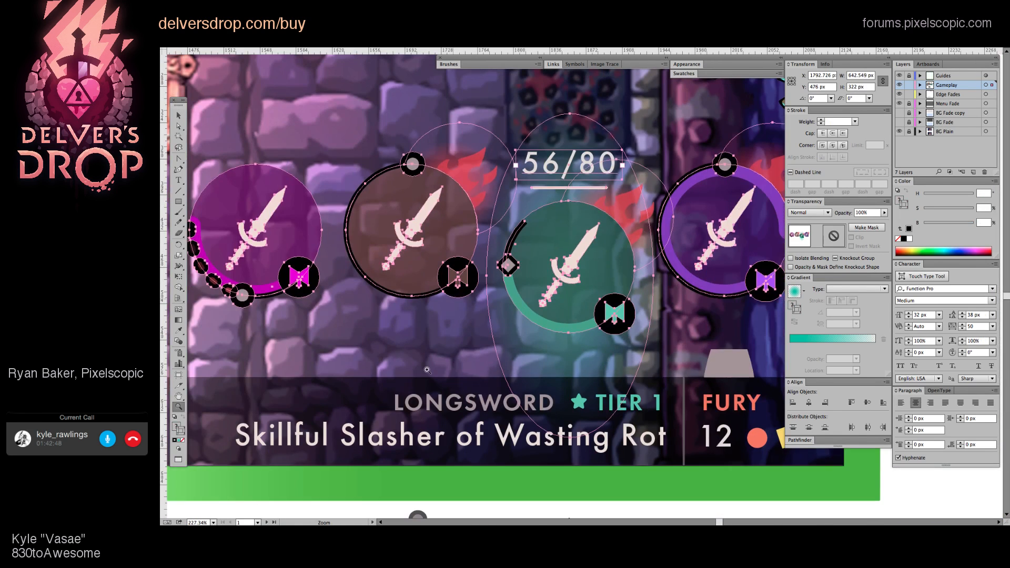
{"action": "key", "text": "super+shift+a"}
{"action": "key", "text": "a"}
{"action": "left_click", "coordinate": [507, 266]}
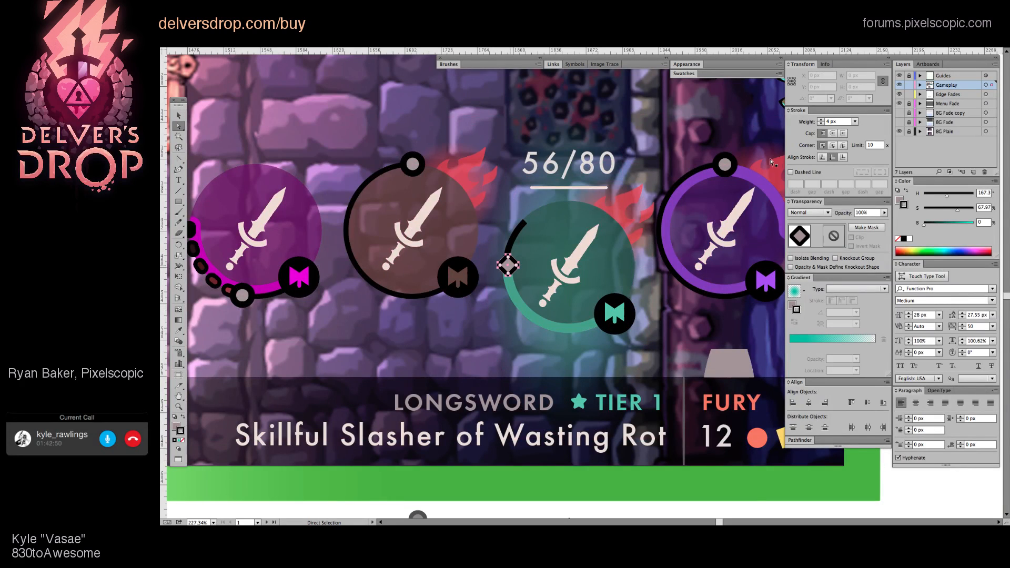
{"action": "left_click", "coordinate": [833, 146]}
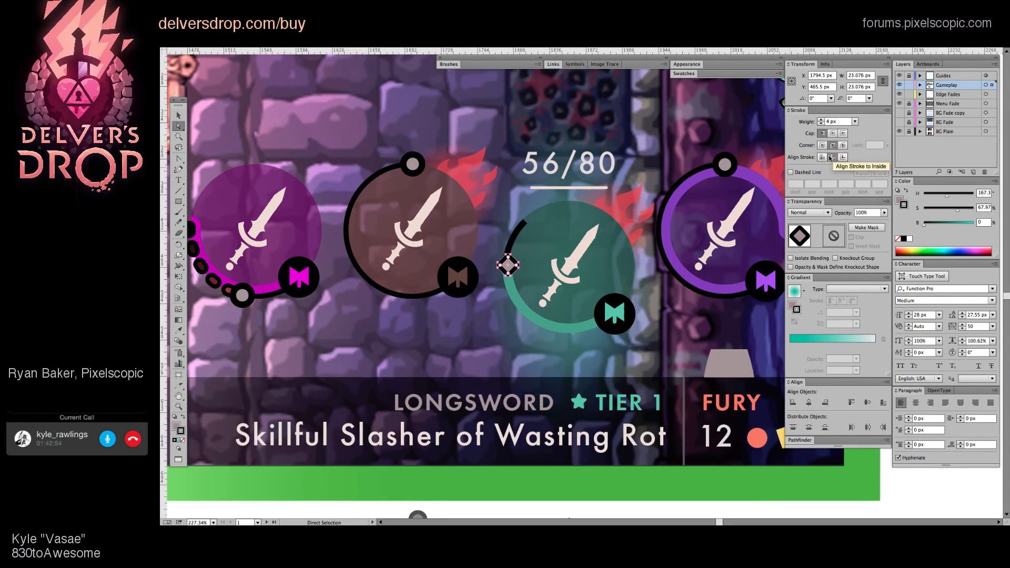
Step: Scale the diamond knob down about its centre to about 21.3 px and set its stroke weight to 6 px
{"action": "left_click", "coordinate": [512, 265], "text": "ctrl"}
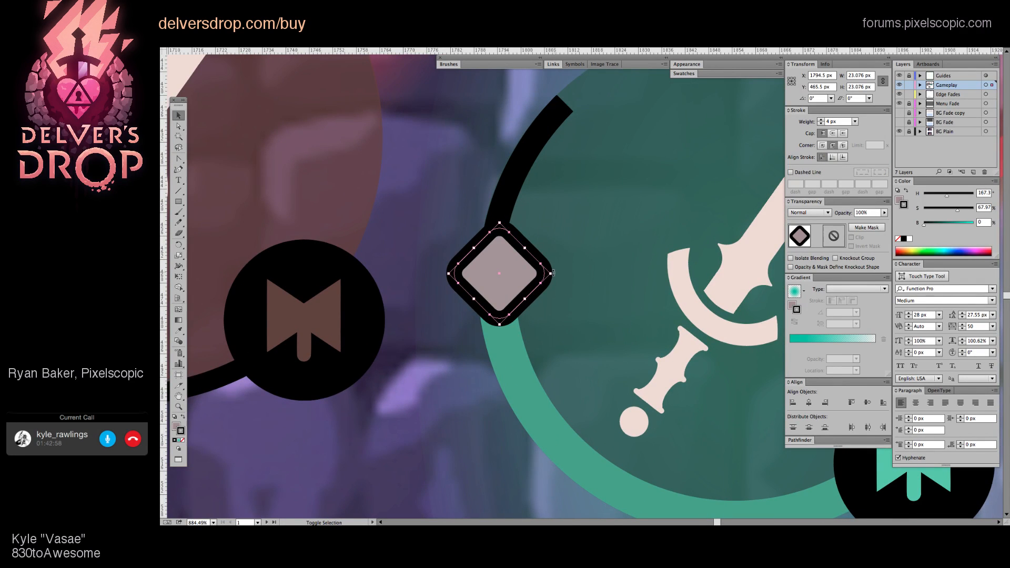
{"action": "left_click_drag", "start_coordinate": [552, 272], "coordinate": [549, 272]}
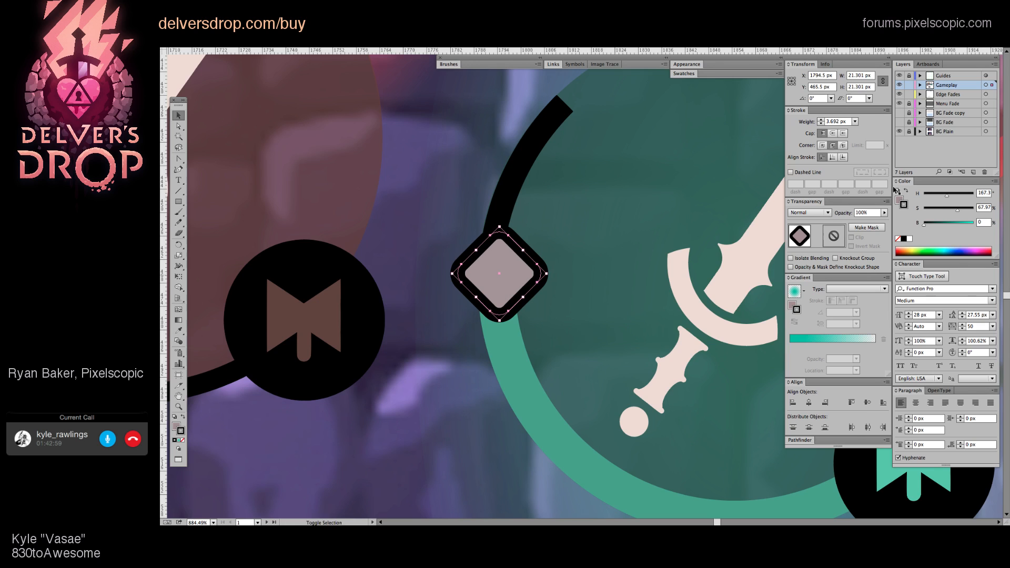
{"action": "left_click", "coordinate": [821, 120]}
{"action": "left_click", "coordinate": [821, 121]}
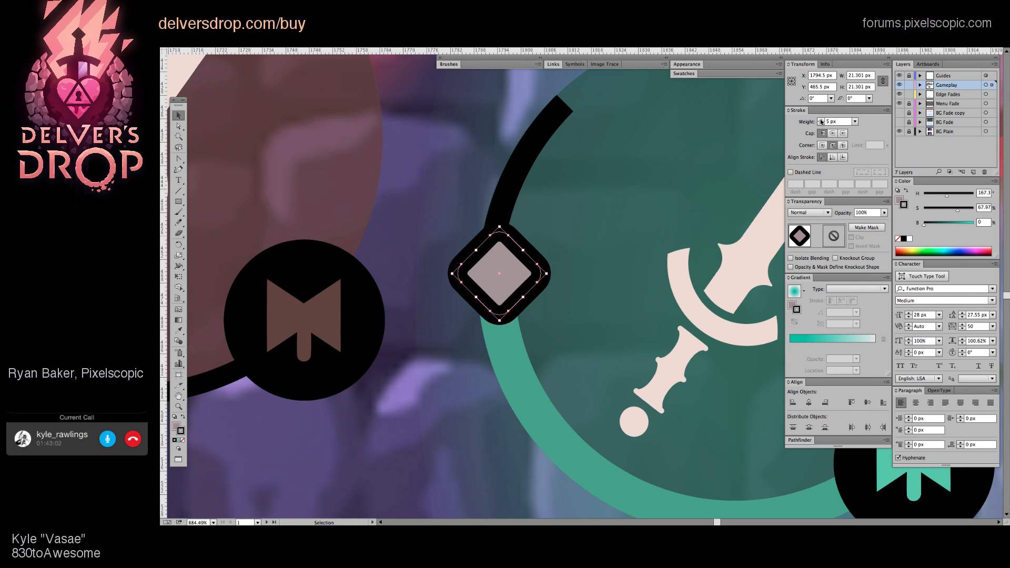
{"action": "left_click", "coordinate": [821, 121]}
{"action": "left_click", "coordinate": [686, 275], "text": "alt+super"}
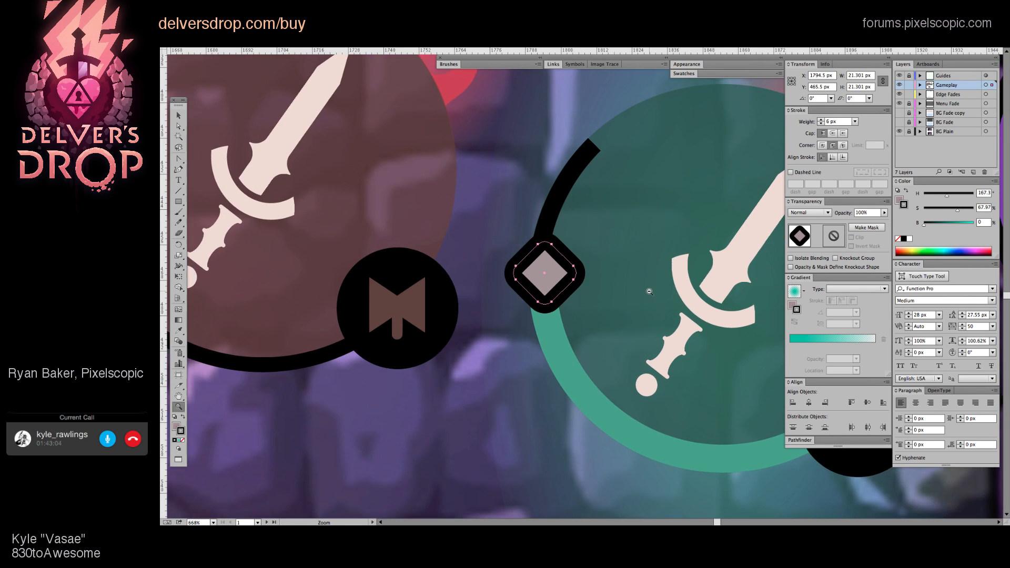
{"action": "left_click", "coordinate": [621, 226], "text": "super"}
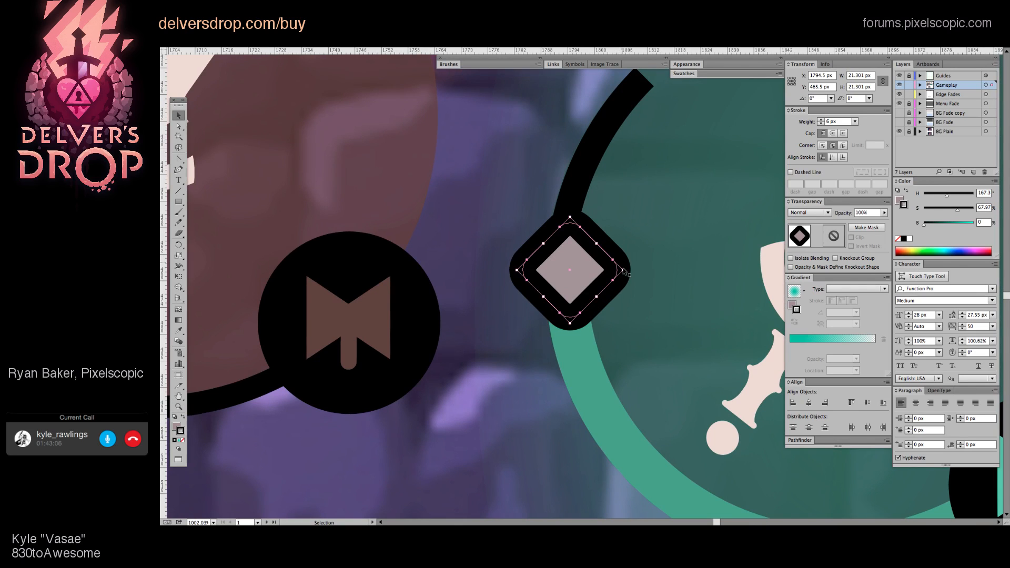
Step: Shrink the diamond knob about its centre to about 14.2 px and align its stroke to the outside
{"action": "left_click_drag", "start_coordinate": [624, 271], "coordinate": [591, 275]}
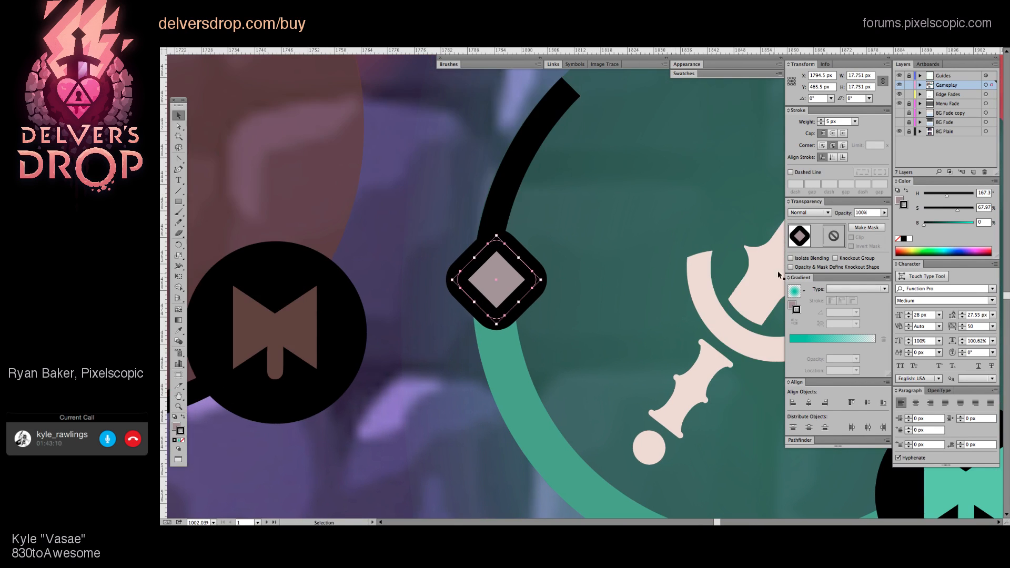
{"action": "left_click", "coordinate": [843, 158]}
{"action": "left_click_drag", "start_coordinate": [543, 281], "coordinate": [534, 280]}
{"action": "scroll", "coordinate": [619, 270], "scroll_direction": "right", "scroll_amount": 3}
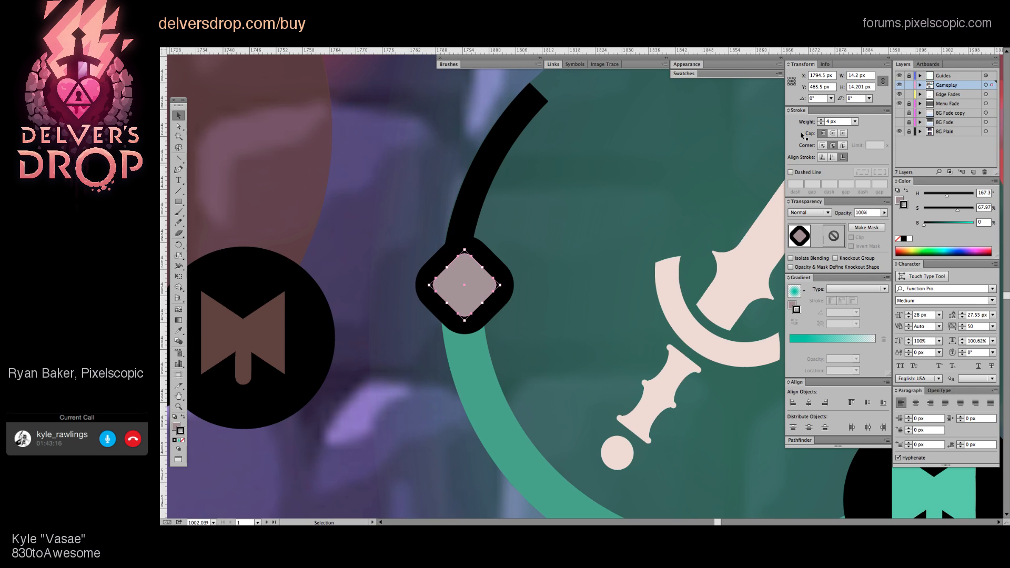
Step: Set the diamond knob's stroke weight to 6 px and round its corners further
{"action": "left_click", "coordinate": [820, 120]}
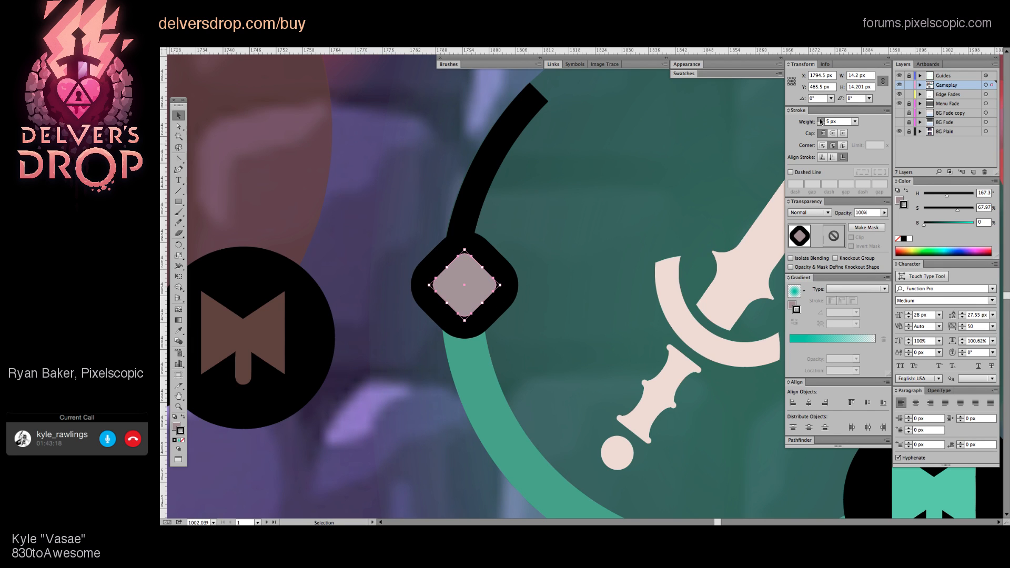
{"action": "left_click", "coordinate": [820, 121]}
{"action": "key", "text": "a"}
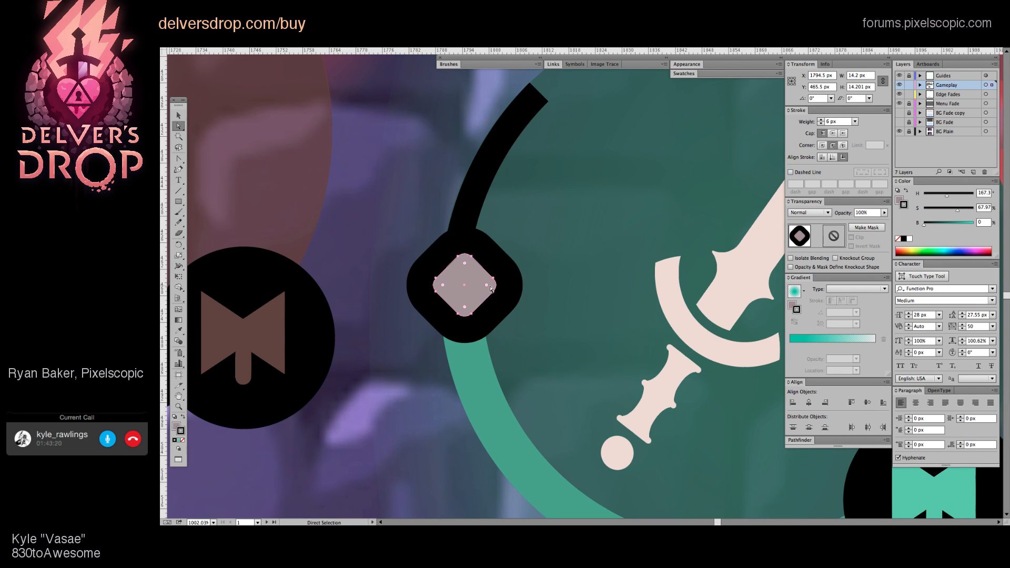
{"action": "left_click", "coordinate": [485, 286]}
{"action": "left_click_drag", "start_coordinate": [478, 286], "coordinate": [478, 285]}
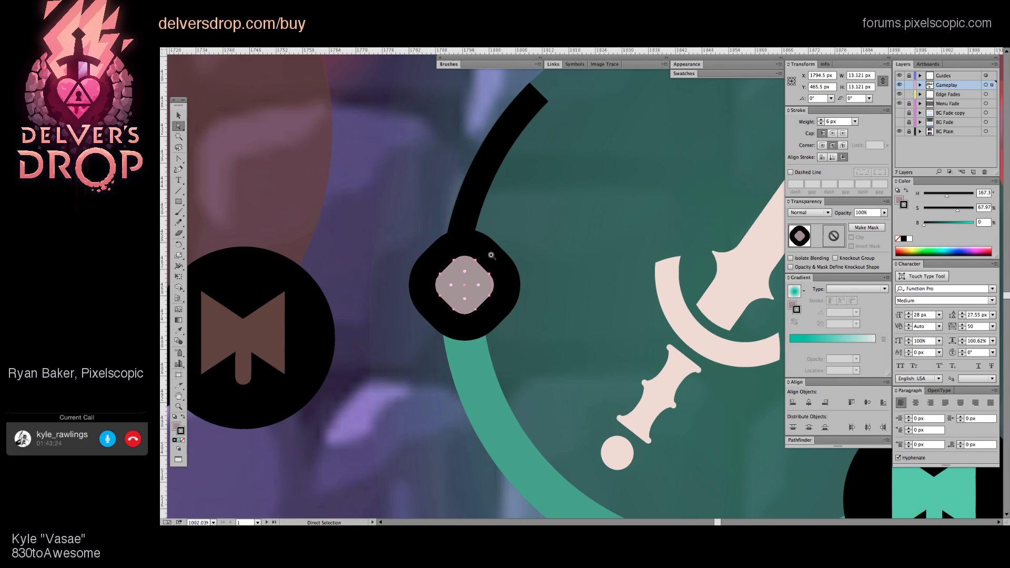
Step: Examine the teal weapon icon and its ring marker alongside the neighbouring weapon icons in the HUD
{"action": "key", "text": "z"}
{"action": "left_click", "coordinate": [508, 241], "text": "alt"}
{"action": "key", "text": "v"}
{"action": "left_click", "coordinate": [506, 326]}
{"action": "scroll", "coordinate": [587, 263], "scroll_direction": "down", "scroll_amount": 5}
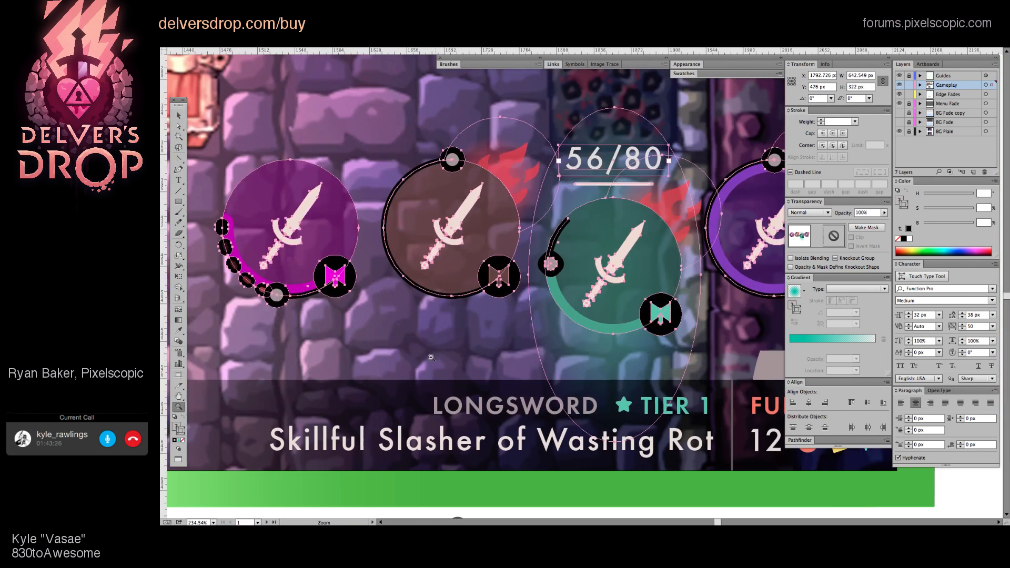
{"action": "key", "text": "super+shift+a"}
{"action": "left_click_drag", "start_coordinate": [688, 321], "coordinate": [556, 342]}
{"action": "key", "text": "z"}
{"action": "left_click", "coordinate": [520, 333], "text": "alt"}
{"action": "key", "text": "v"}
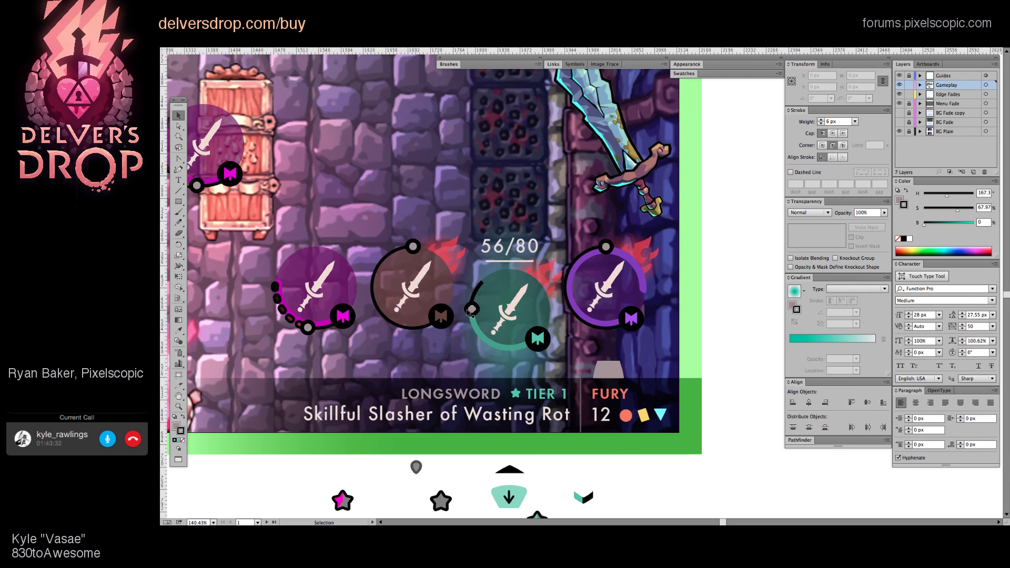
Step: Undo the last shape change on the grey marker attached to the teal weapon icon's ring
{"action": "key", "text": "z"}
{"action": "left_click_drag", "start_coordinate": [447, 262], "coordinate": [526, 351]}
{"action": "key", "text": "a"}
{"action": "left_click", "coordinate": [472, 311]}
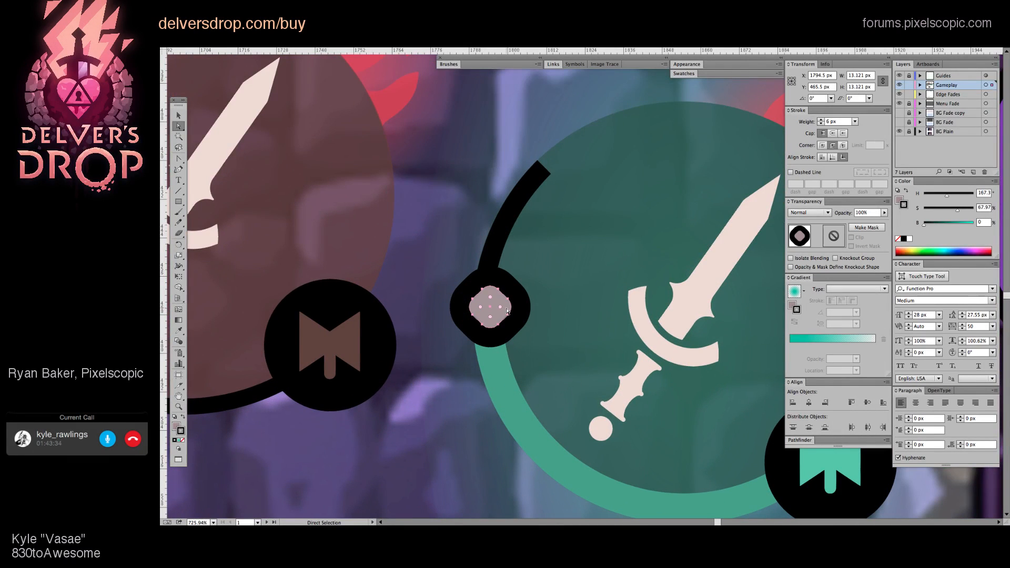
{"action": "key", "text": "ctrl+z"}
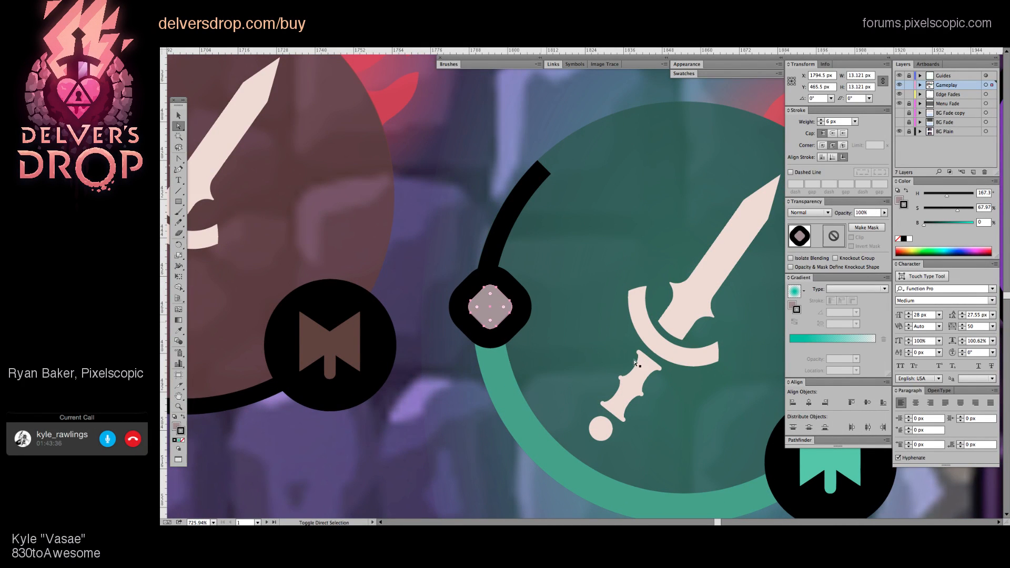
Step: Isolate the teal weapon icon's group and delete the black circle behind its bow-shaped emblem
{"action": "left_click_drag", "start_coordinate": [757, 425], "coordinate": [572, 368]}
{"action": "key", "text": "v"}
{"action": "double_click", "coordinate": [314, 252]}
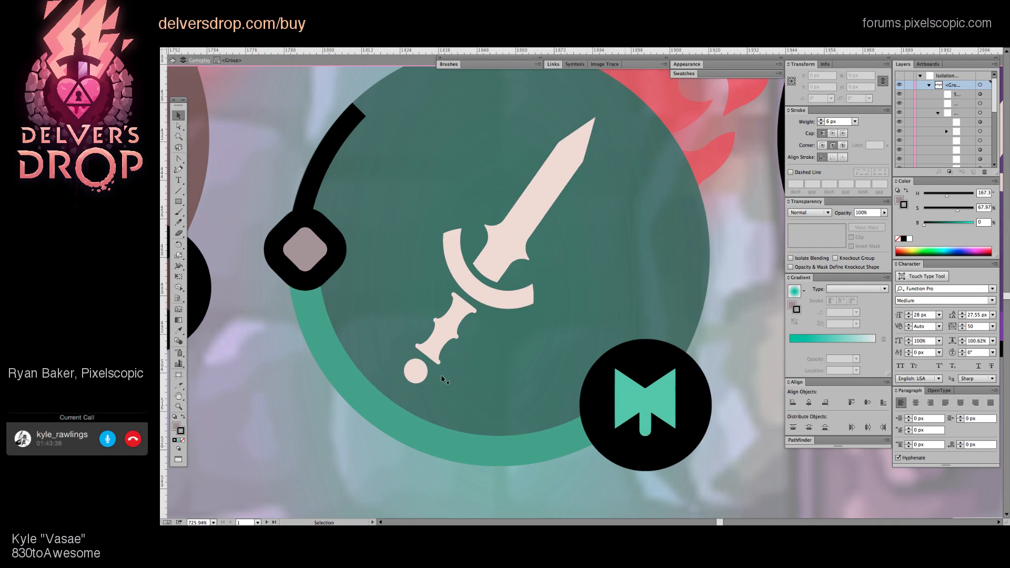
{"action": "key", "text": "a"}
{"action": "left_click", "coordinate": [649, 466]}
{"action": "key", "text": "Delete"}
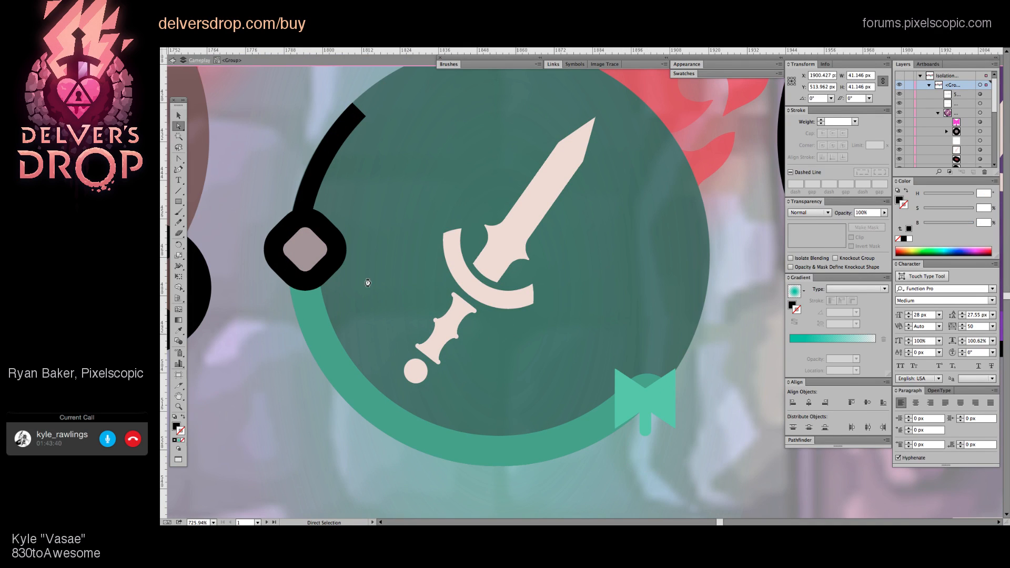
Step: Copy the grey diamond marker behind the teal emblem and enlarge the copy to about 37 px
{"action": "left_click_drag", "start_coordinate": [301, 248], "coordinate": [646, 448]}
{"action": "key", "text": "e"}
{"action": "key", "text": "v"}
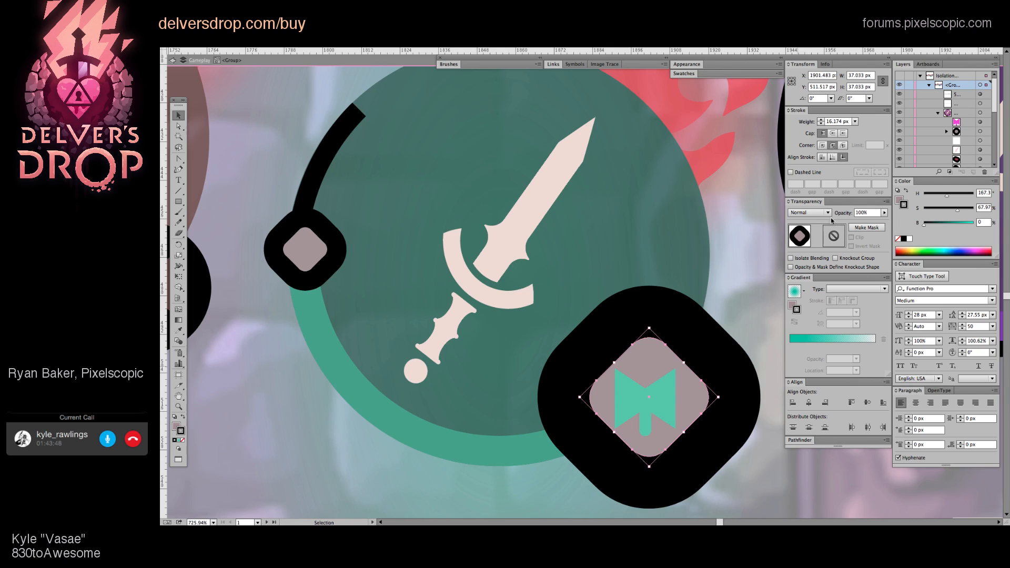
Step: Remove the copied diamond's stroke and make its fill black
{"action": "key", "text": "/"}
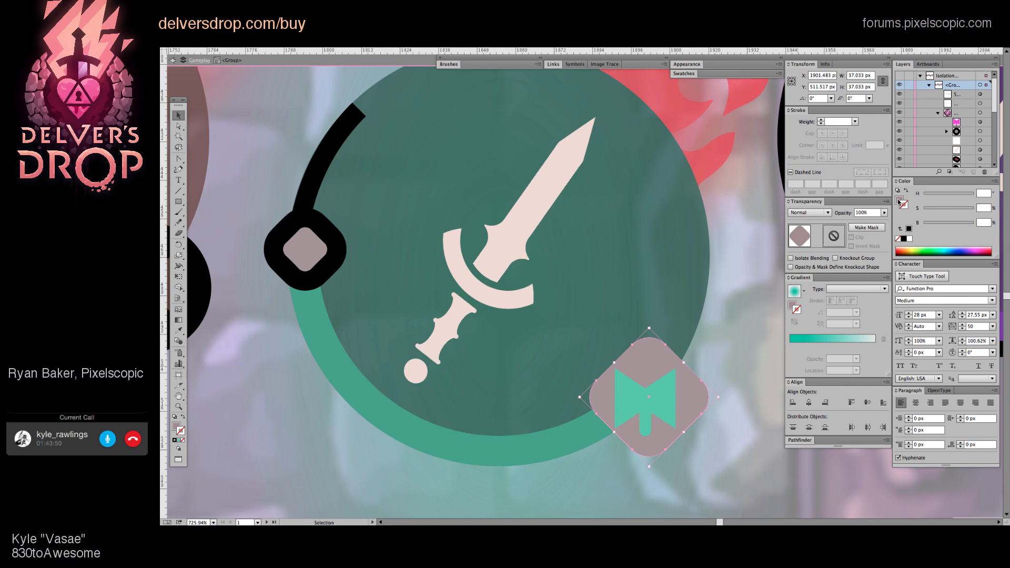
{"action": "key", "text": "x"}
{"action": "left_click_drag", "start_coordinate": [955, 223], "coordinate": [924, 223]}
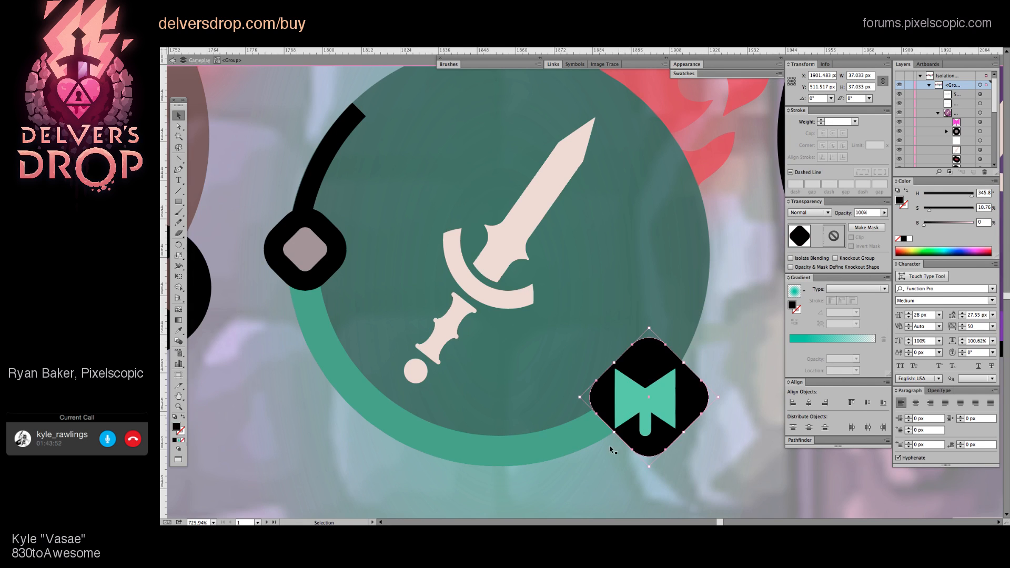
Step: Enlarge the black diamond to about 43 px and nudge it slightly up and left behind the emblem
{"action": "mouse_move", "coordinate": [649, 467]}
{"action": "left_mouse_down"}
{"action": "mouse_move", "coordinate": [648, 494]}
{"action": "mouse_move", "coordinate": [649, 476]}
{"action": "left_mouse_up"}
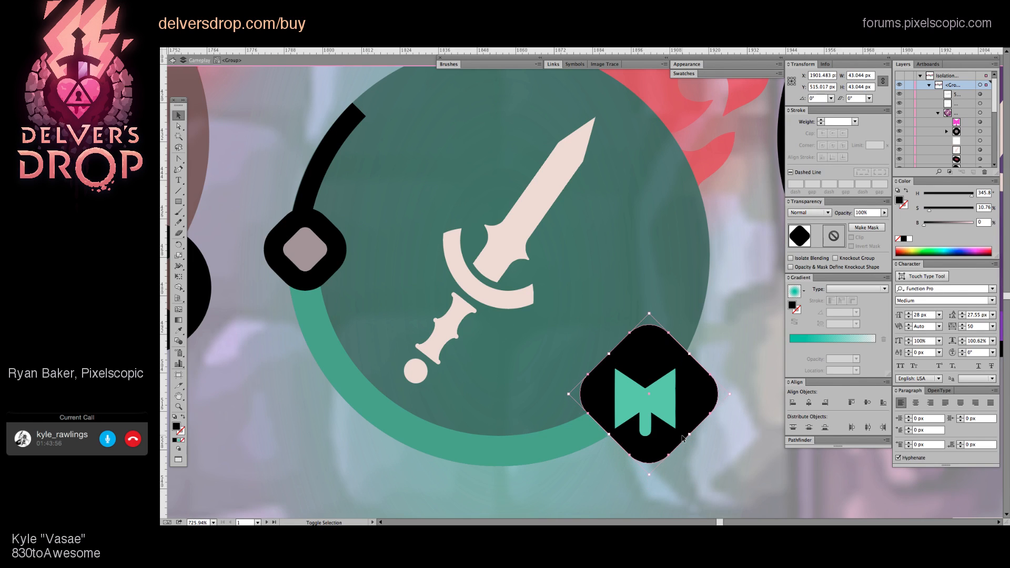
{"action": "key", "text": "Left"}
{"action": "key", "text": "Left"}
{"action": "key", "text": "Up"}
{"action": "key", "text": "Up"}
{"action": "key", "text": "Up"}
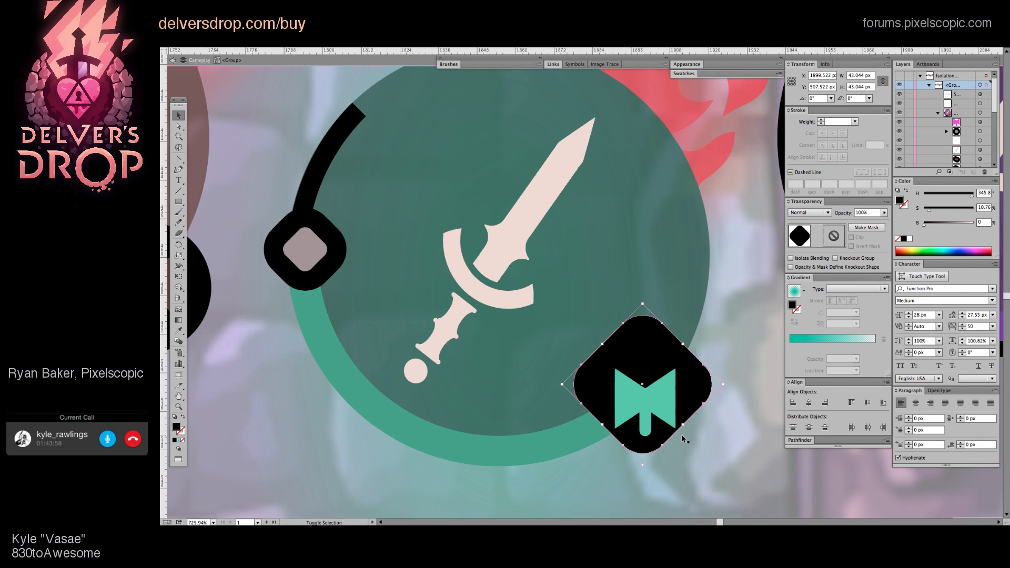
Step: Try the black diamond about 5 px farther right and up, and bring it back behind the emblem
{"action": "key", "text": "Right"}
{"action": "key", "text": "Right"}
{"action": "key", "text": "Right"}
{"action": "key", "text": "Right"}
{"action": "key", "text": "Right"}
{"action": "key", "text": "Up"}
{"action": "key", "text": "Up"}
{"action": "key", "text": "Up"}
{"action": "key", "text": "Up"}
{"action": "key", "text": "Up"}
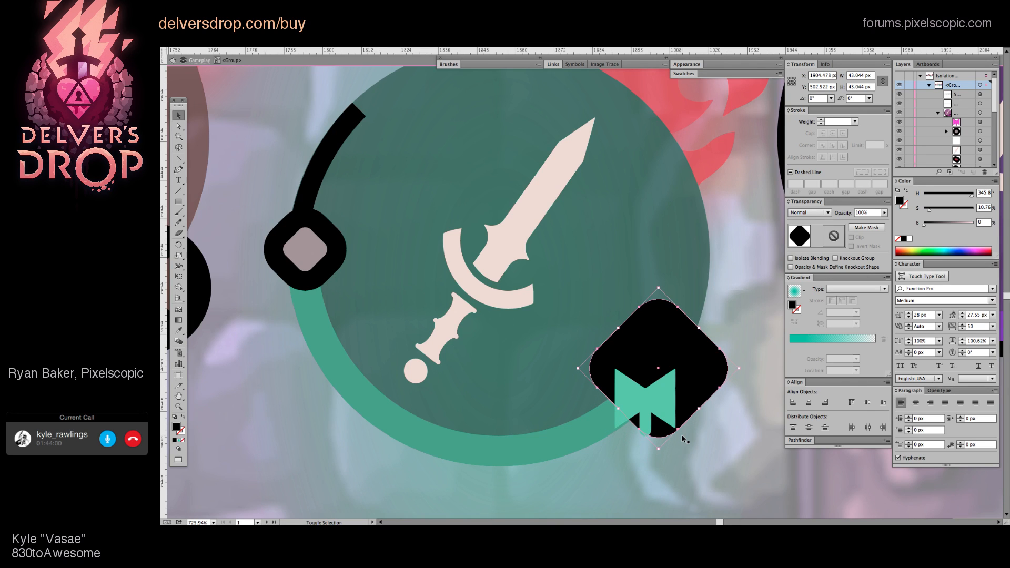
{"action": "key", "text": "Left"}
{"action": "key", "text": "Left"}
{"action": "key", "text": "Left"}
{"action": "key", "text": "Left"}
{"action": "key", "text": "Left"}
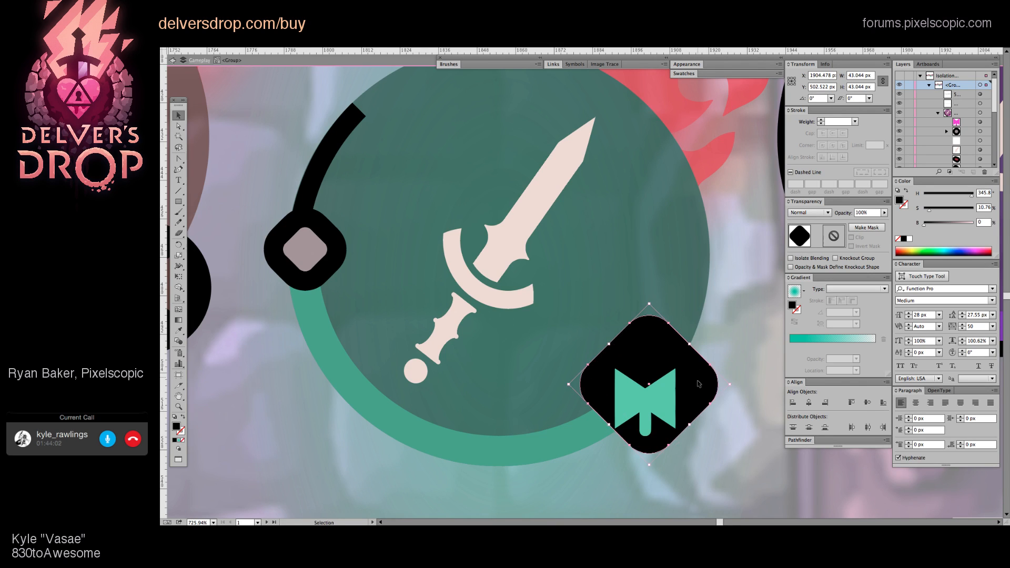
{"action": "key", "text": "Down"}
{"action": "key", "text": "Down"}
{"action": "key", "text": "Down"}
{"action": "key", "text": "Down"}
{"action": "key", "text": "Down"}
Step: Move the teal emblem up to centre it inside the black diamond
{"action": "left_click", "coordinate": [652, 396], "text": "ctrl"}
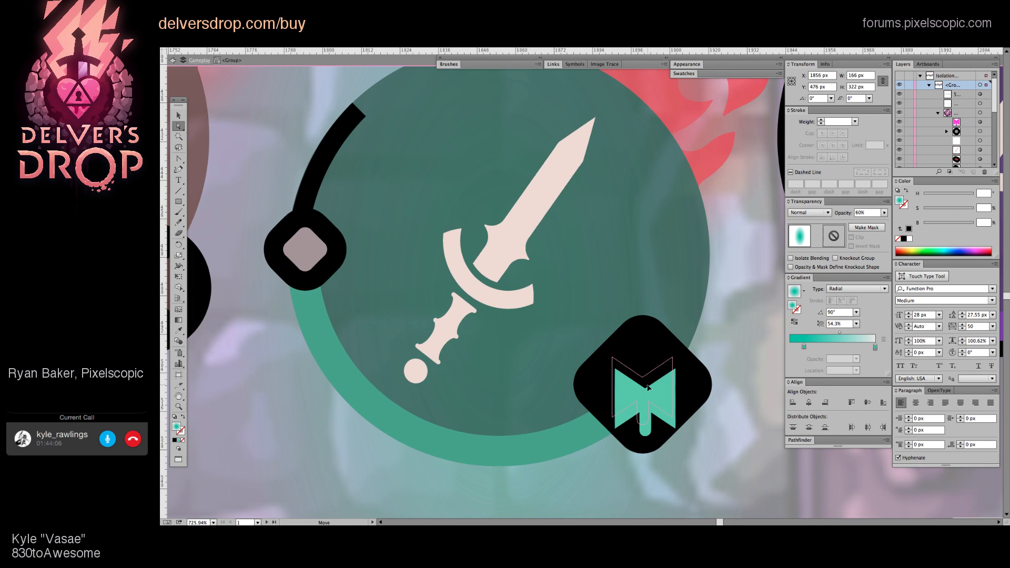
{"action": "left_click", "coordinate": [653, 396]}
{"action": "key", "text": "Up"}
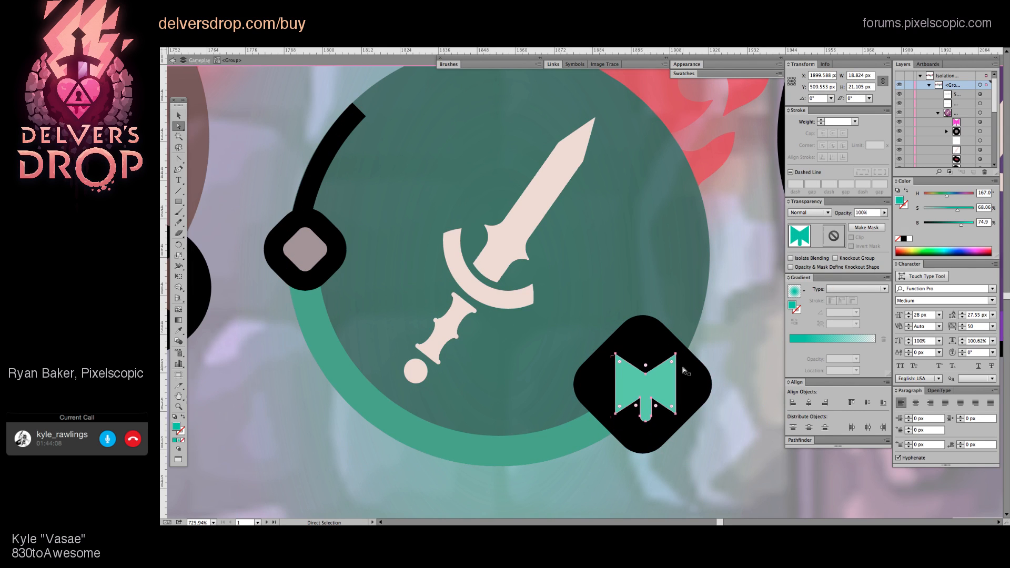
Step: Rotate the black diamond 45° into an upright rounded square, scale it to about 37 px and nudge it up
{"action": "left_click", "coordinate": [696, 394]}
{"action": "key", "text": "e"}
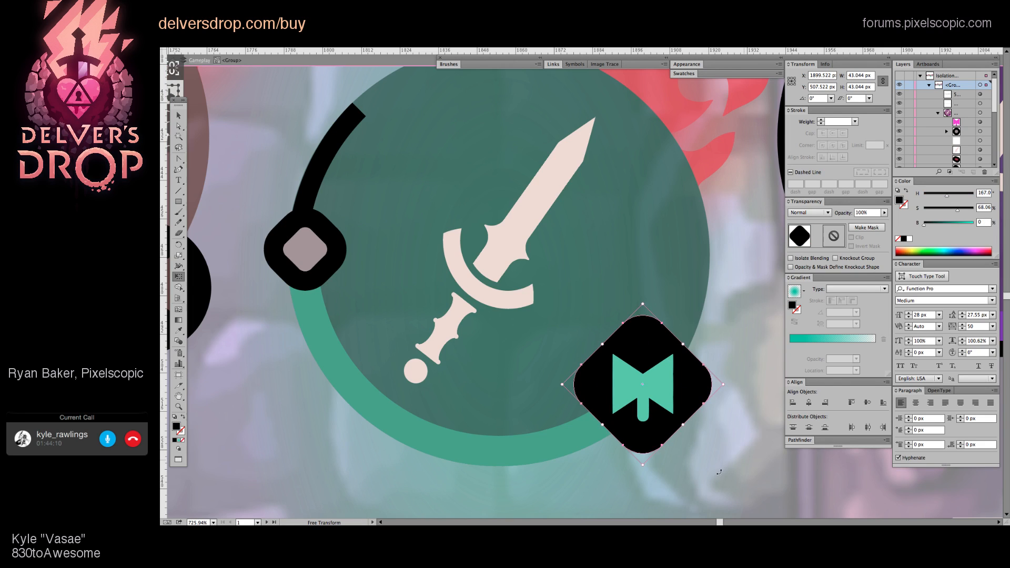
{"action": "left_click_drag", "start_coordinate": [624, 482], "coordinate": [676, 437]}
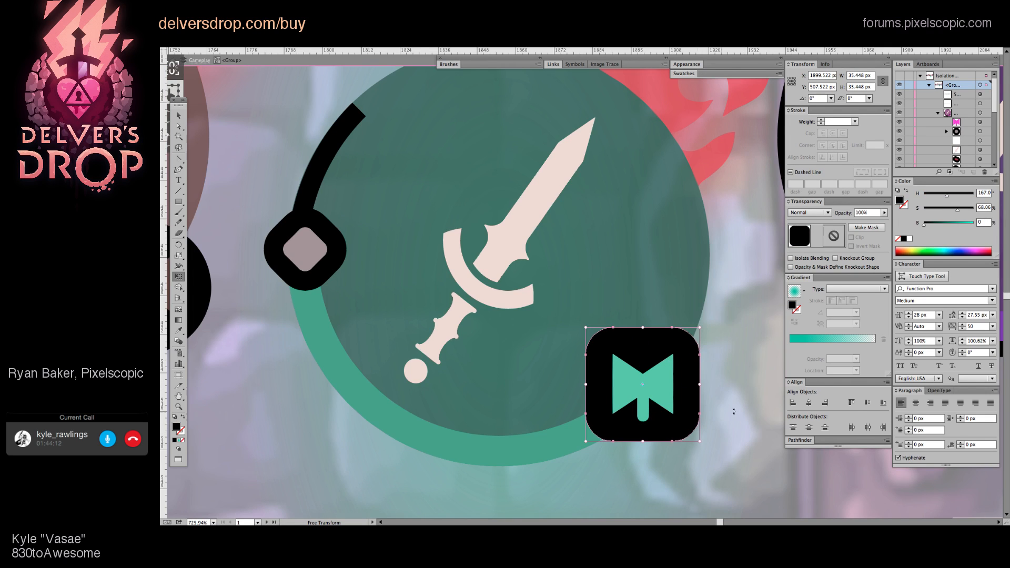
{"action": "key", "text": "v"}
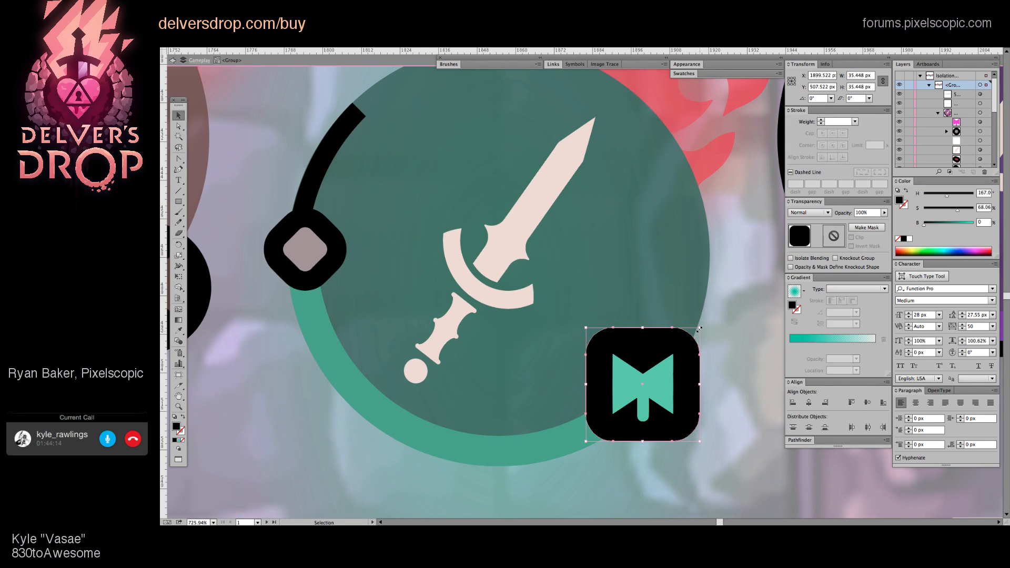
{"action": "left_click_drag", "start_coordinate": [701, 328], "coordinate": [702, 327]}
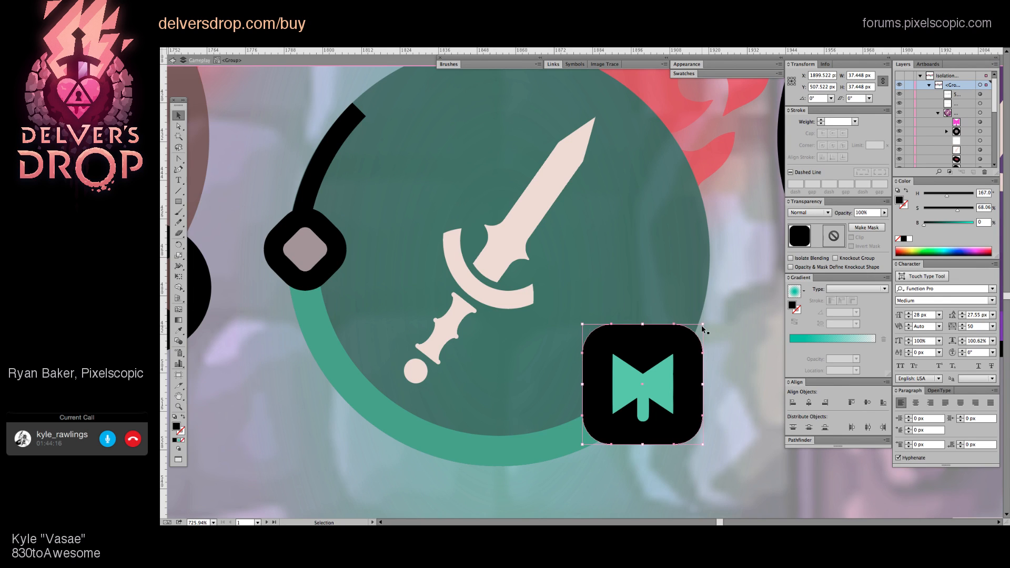
{"action": "key", "text": "Up"}
{"action": "key", "text": "Up"}
Step: Nudge the teal emblem up to re-centre it in the black rounded square
{"action": "left_click", "coordinate": [658, 383]}
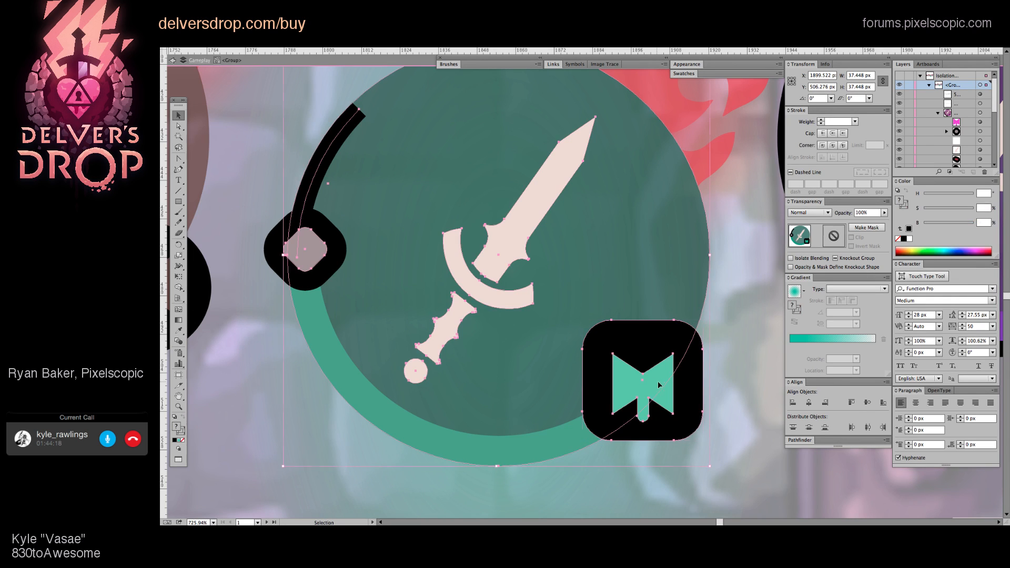
{"action": "left_click", "coordinate": [682, 476]}
{"action": "key", "text": "a"}
{"action": "left_click", "coordinate": [643, 414]}
{"action": "left_click", "coordinate": [653, 381], "text": "shift"}
{"action": "key", "text": "Up"}
{"action": "key", "text": "Up"}
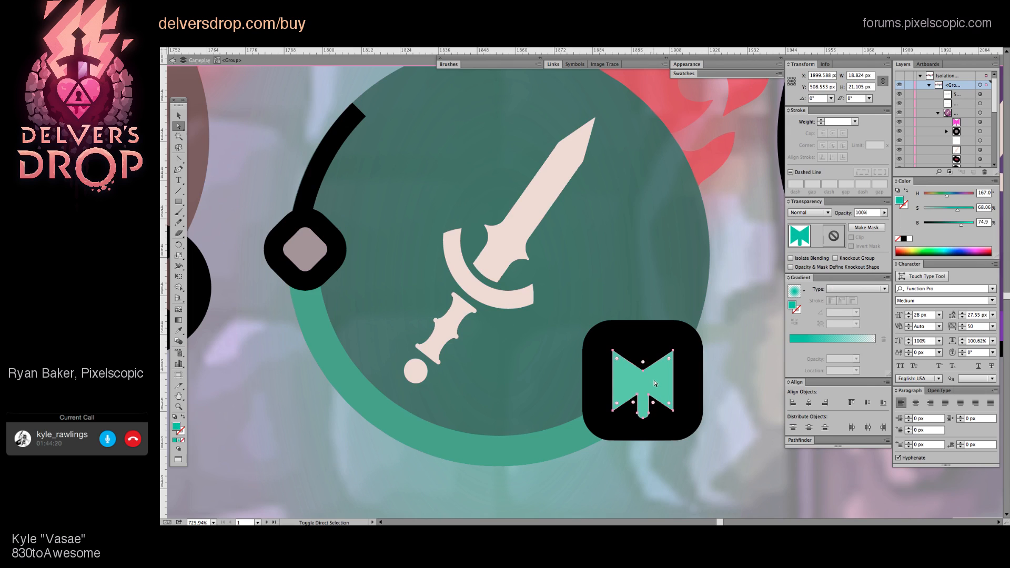
Step: Enlarge the black rounded square from its upper-left corner to about 38 px wide and high
{"action": "left_click", "coordinate": [599, 355]}
{"action": "key", "text": "v"}
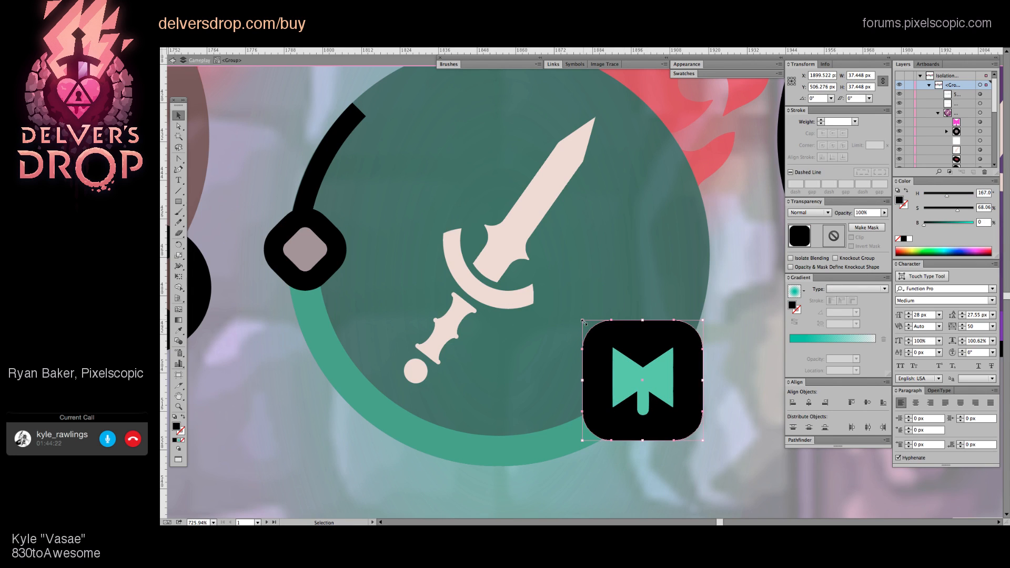
{"action": "left_click_drag", "start_coordinate": [581, 322], "coordinate": [577, 318]}
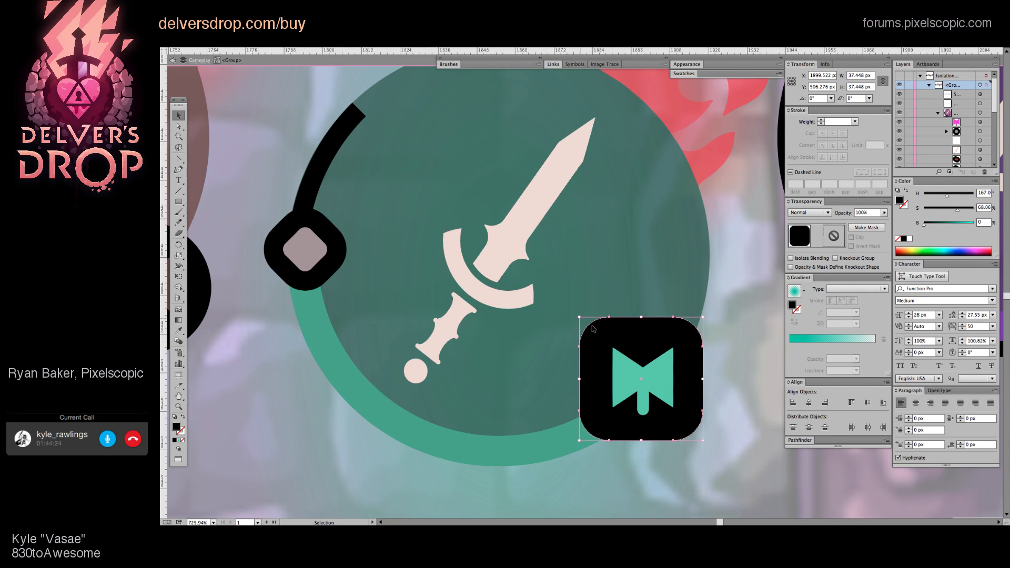
{"action": "left_click_drag", "start_coordinate": [663, 381], "coordinate": [638, 385]}
{"action": "left_click", "coordinate": [710, 387]}
{"action": "left_click_drag", "start_coordinate": [723, 343], "coordinate": [692, 346]}
{"action": "left_click", "coordinate": [724, 360]}
Step: Extend the black rounded square from its lower-right corner to about 39 px wide and high
{"action": "key", "text": "z"}
{"action": "left_click_drag", "start_coordinate": [724, 280], "coordinate": [602, 316]}
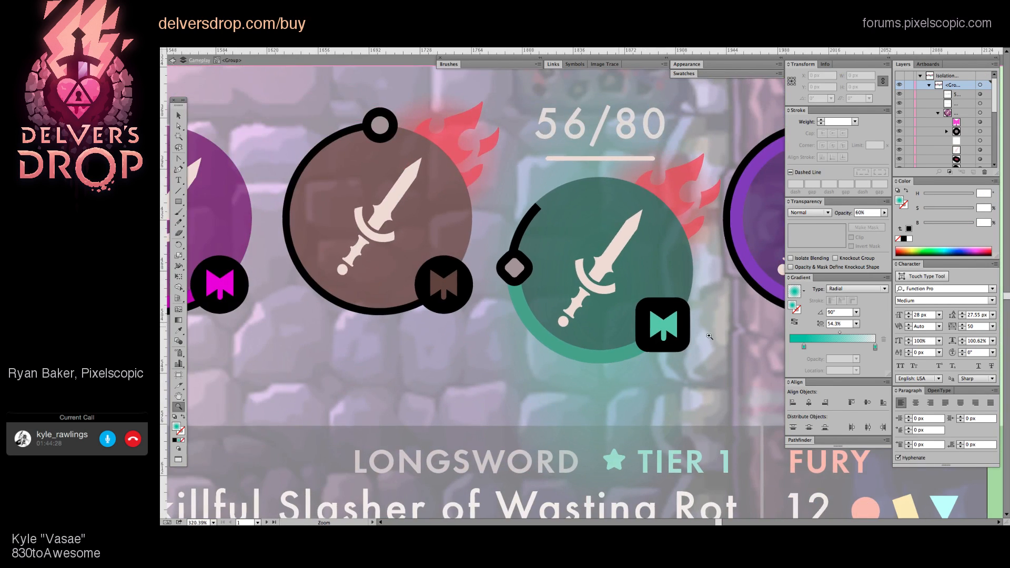
{"action": "left_click_drag", "start_coordinate": [709, 337], "coordinate": [762, 330]}
{"action": "key", "text": "a"}
{"action": "left_click", "coordinate": [603, 274]}
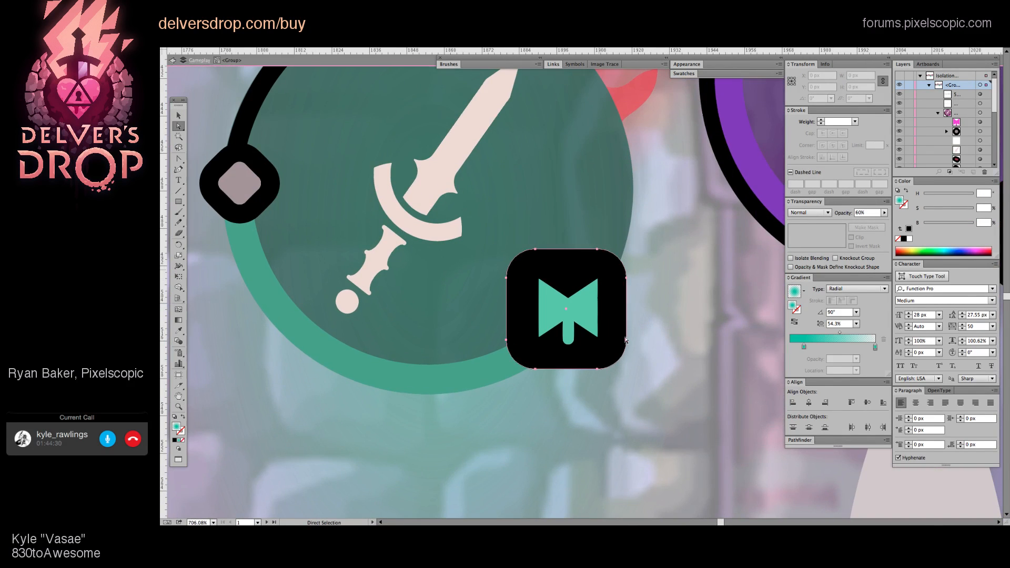
{"action": "key", "text": "v"}
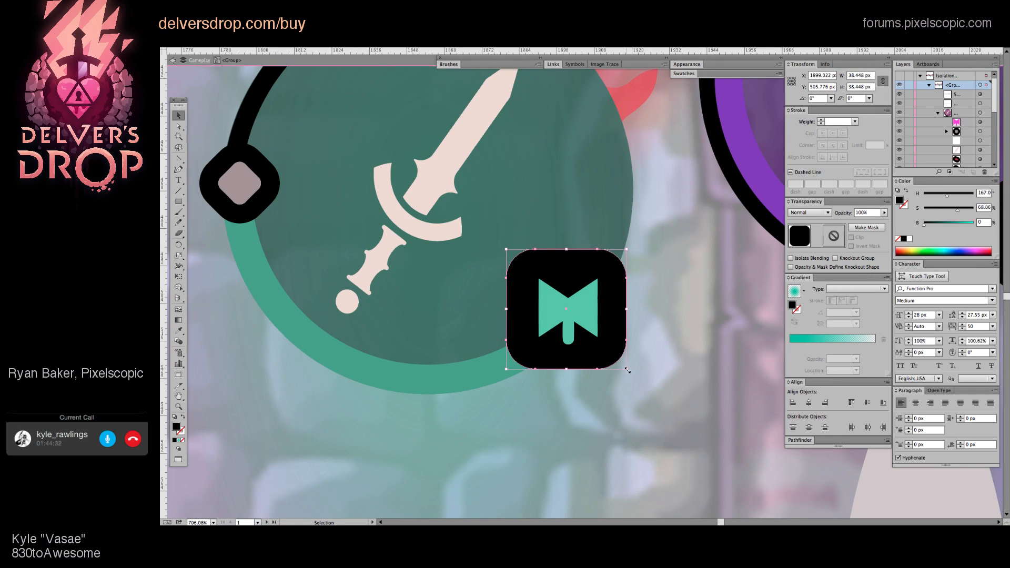
{"action": "left_click_drag", "start_coordinate": [627, 370], "coordinate": [629, 372]}
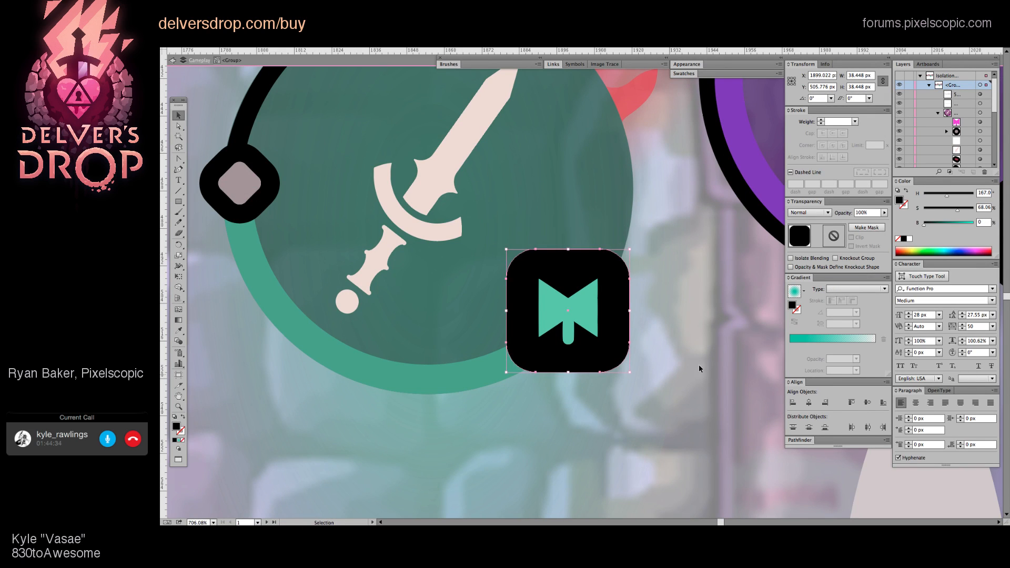
{"action": "left_click", "coordinate": [757, 321]}
Step: Nudge the teal emblem and its black rounded square slightly up together on the icon's edge
{"action": "scroll", "coordinate": [705, 271], "scroll_direction": "down", "scroll_amount": 5}
{"action": "scroll", "coordinate": [645, 300], "scroll_direction": "up", "scroll_amount": 4}
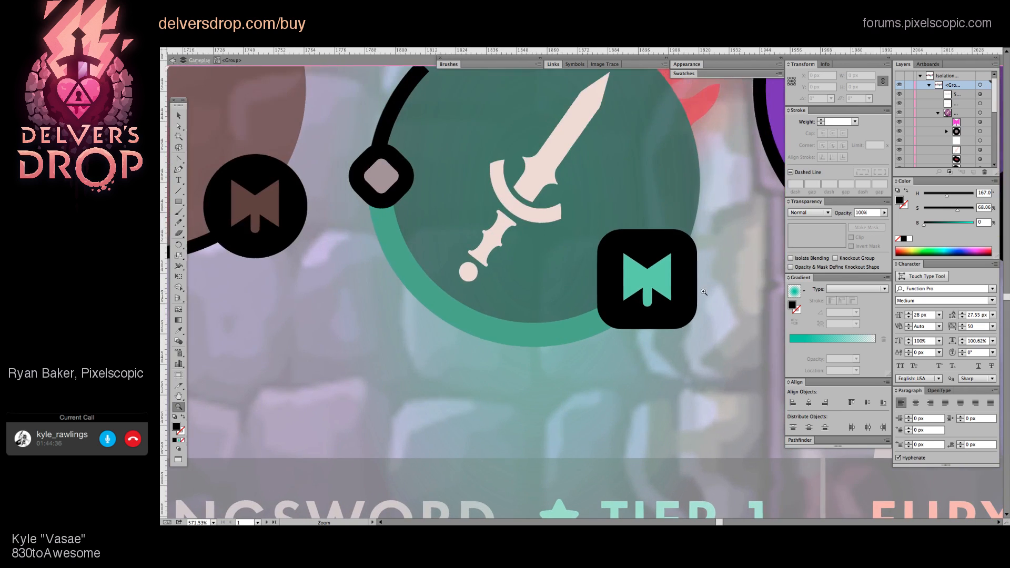
{"action": "key", "text": "a"}
{"action": "left_click", "coordinate": [655, 284]}
{"action": "key", "text": "Up"}
{"action": "key", "text": "Up"}
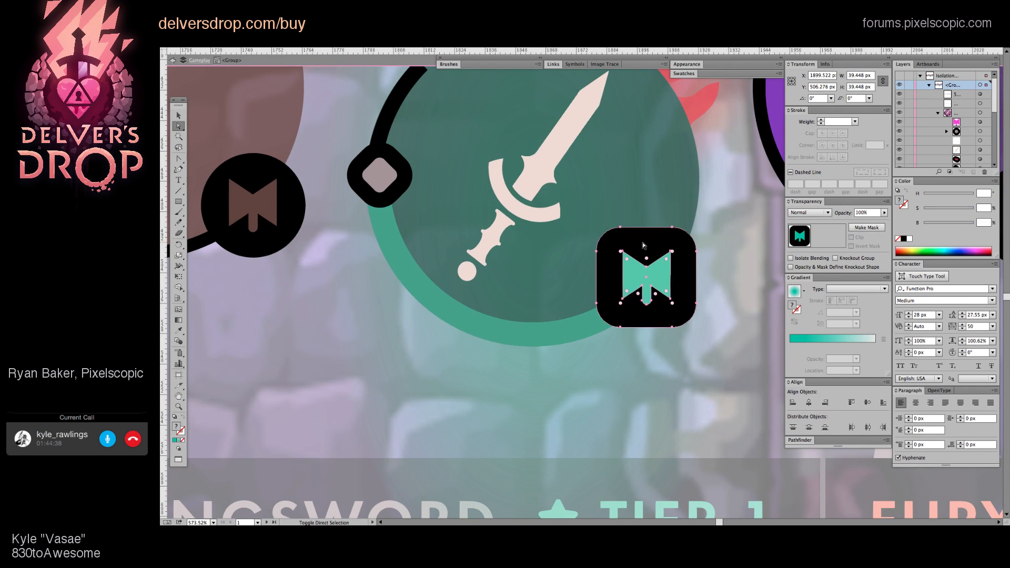
{"action": "key", "text": "Up"}
{"action": "key", "text": "Down"}
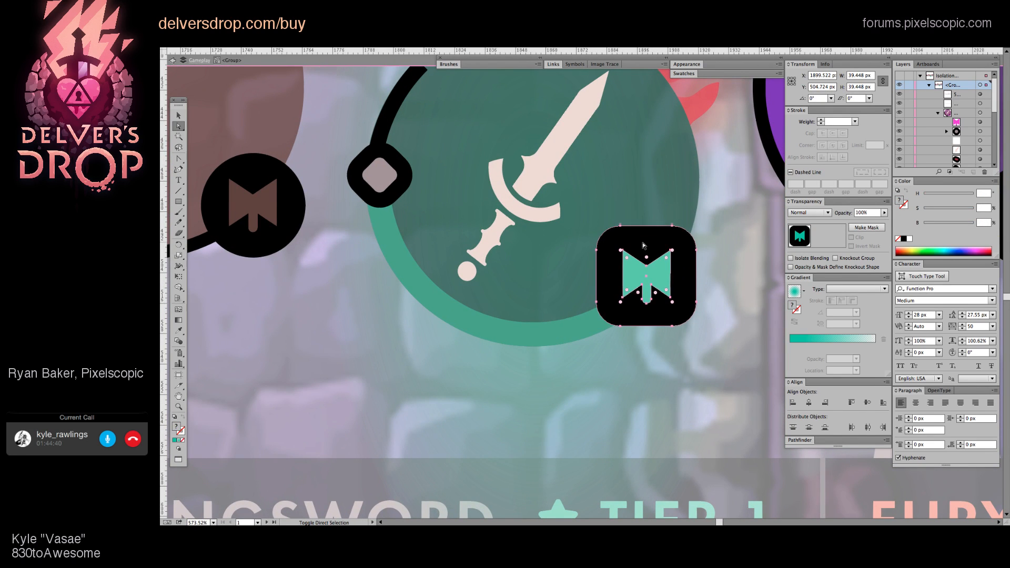
{"action": "key", "text": "Up"}
Step: Leave the icon group's isolation and compare the square badge with the other weapon icons
{"action": "left_click_drag", "start_coordinate": [760, 293], "coordinate": [677, 300]}
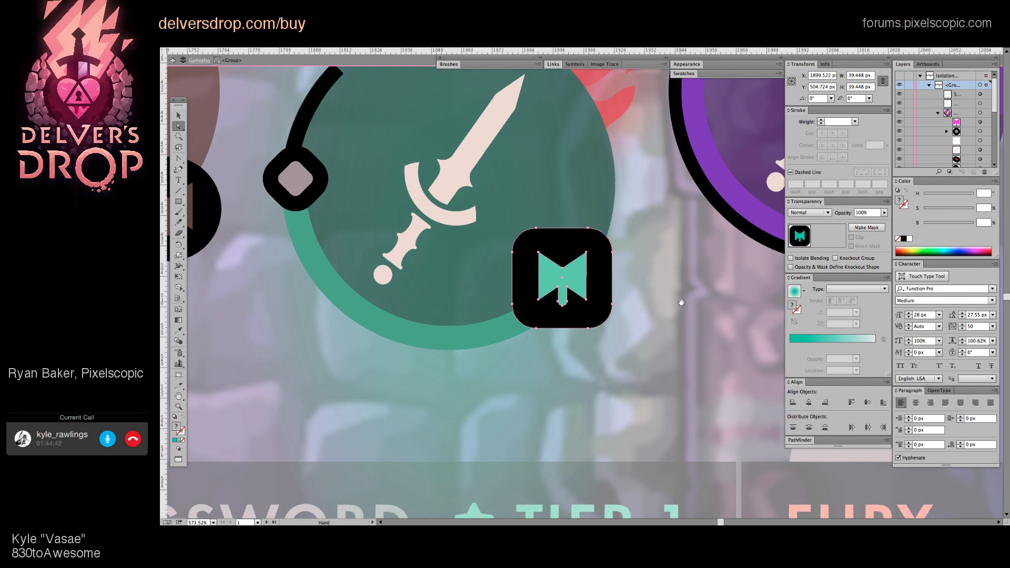
{"action": "left_click", "coordinate": [724, 304]}
{"action": "key", "text": "z"}
{"action": "left_click", "coordinate": [569, 316], "text": "alt"}
{"action": "left_click", "coordinate": [569, 316], "text": "alt"}
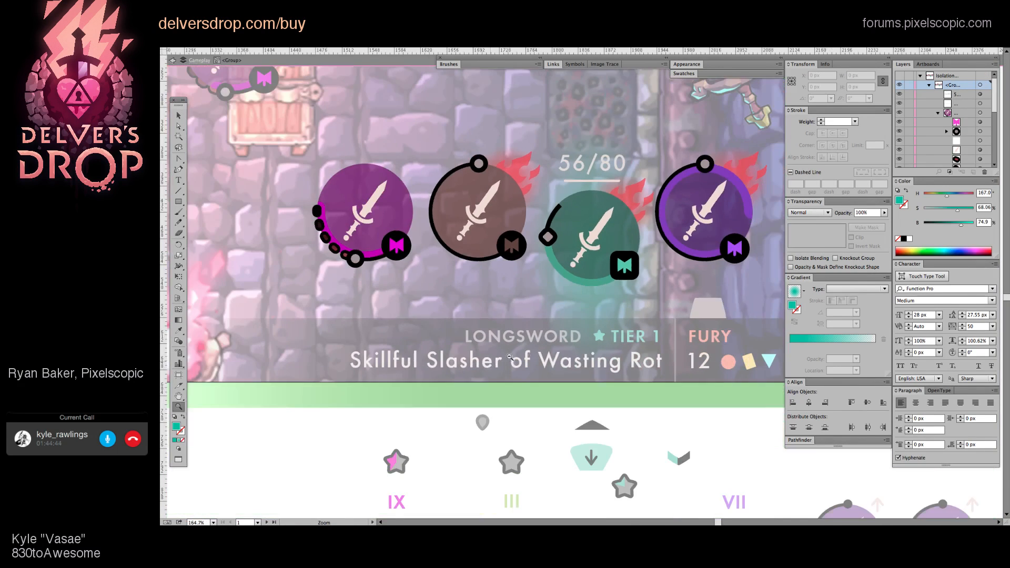
{"action": "left_click_drag", "start_coordinate": [583, 349], "coordinate": [529, 371]}
{"action": "key", "text": "v"}
{"action": "double_click", "coordinate": [705, 478]}
{"action": "scroll", "coordinate": [612, 362], "scroll_direction": "up", "scroll_amount": 3}
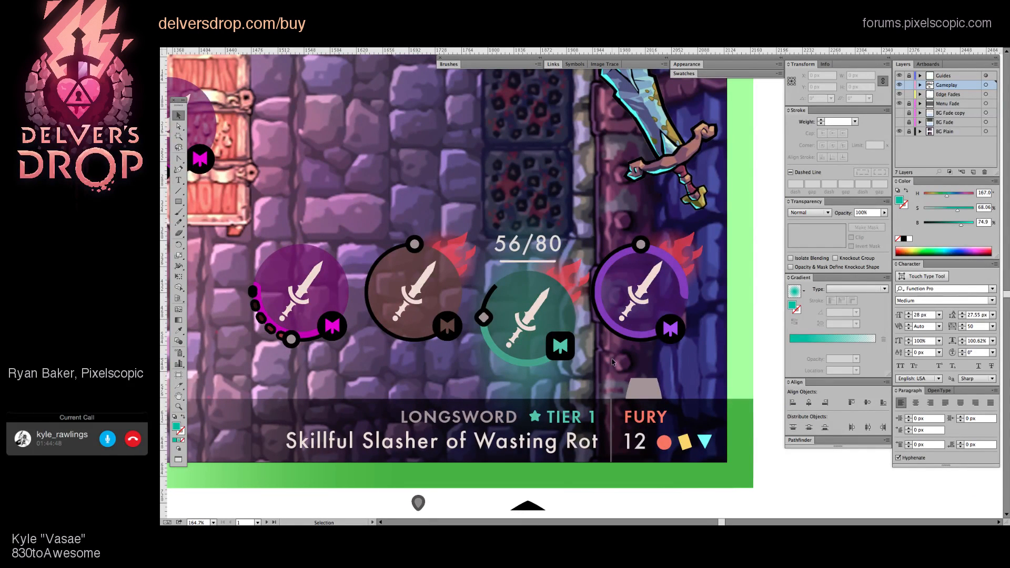
Step: Reduce the diamond marker on the teal ring to about 13.4 px wide and high
{"action": "key", "text": "z"}
{"action": "left_click_drag", "start_coordinate": [494, 310], "coordinate": [526, 357]}
{"action": "key", "text": "a"}
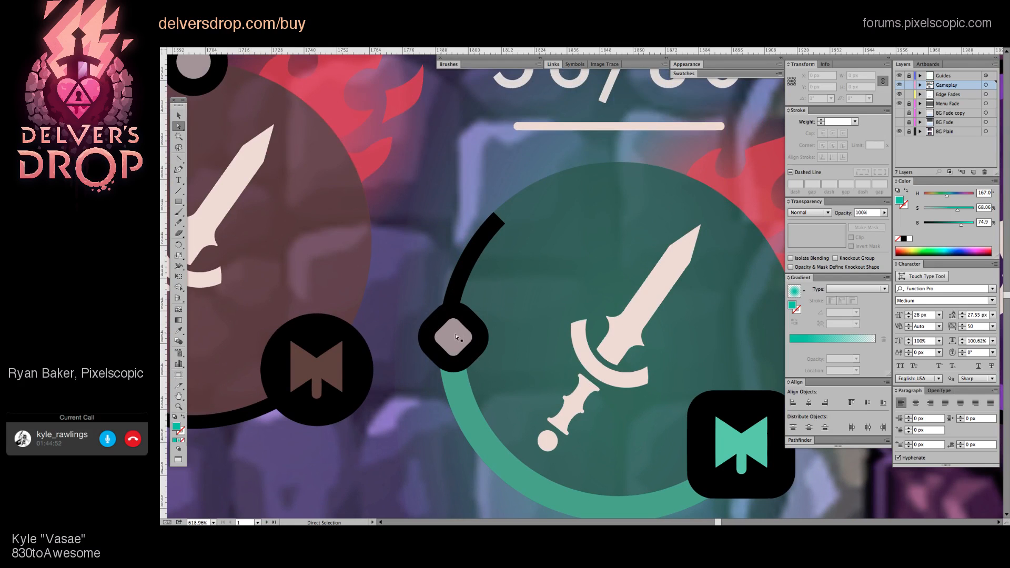
{"action": "left_click", "coordinate": [464, 343]}
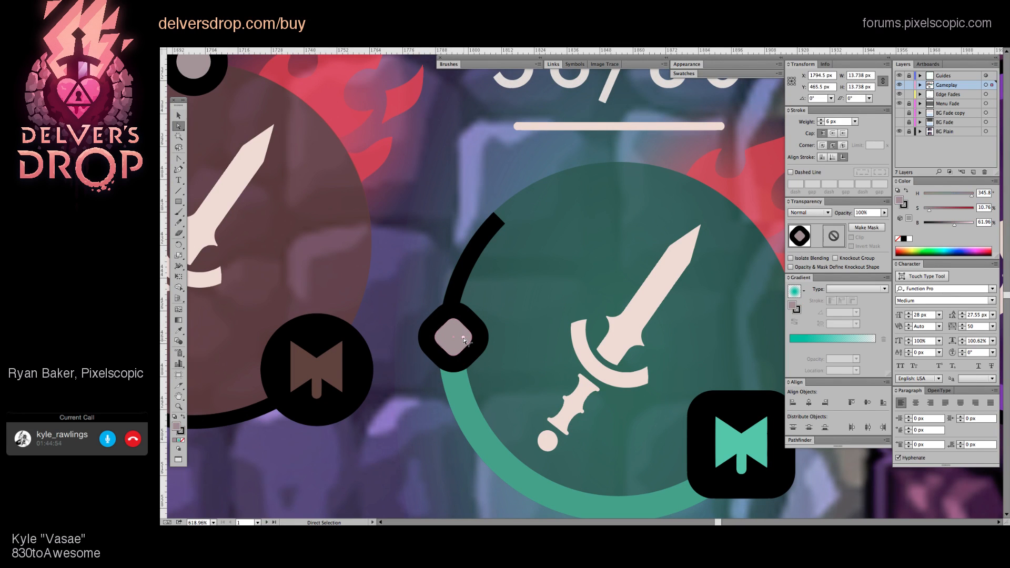
{"action": "key", "text": "z"}
{"action": "left_click", "coordinate": [617, 223], "text": "alt"}
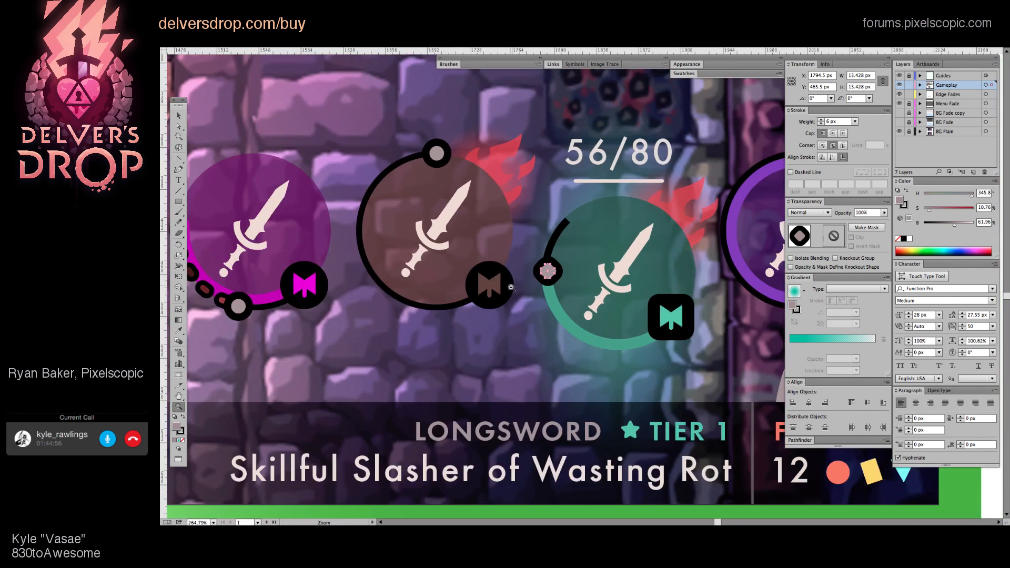
{"action": "scroll", "coordinate": [620, 262], "scroll_direction": "right", "scroll_amount": 3}
{"action": "scroll", "coordinate": [620, 262], "scroll_direction": "up", "scroll_amount": 1}
{"action": "key", "text": "v"}
{"action": "left_click", "coordinate": [677, 390]}
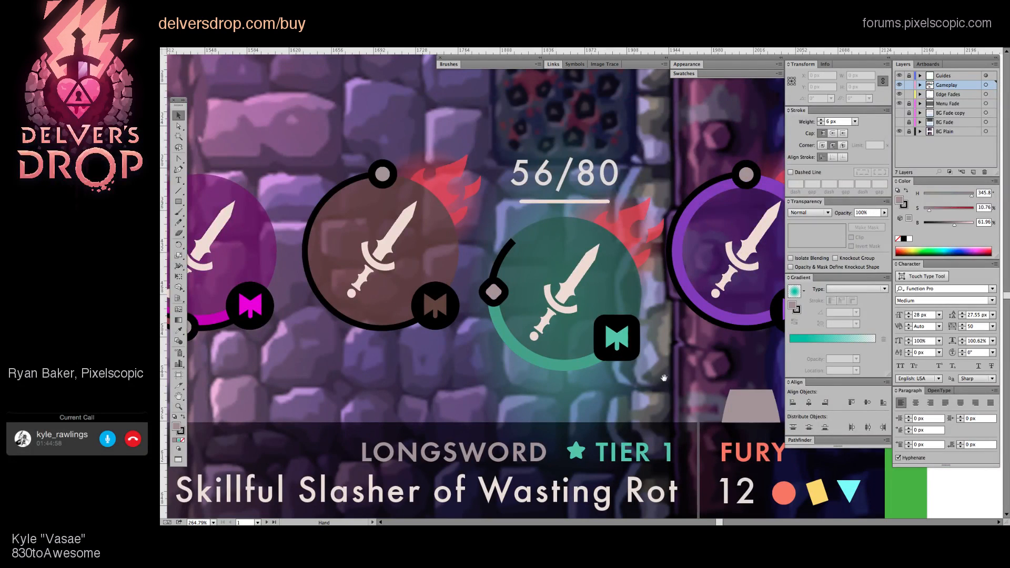
Step: Set the teal ring arc's stroke weight to 20 px and check it beside the other weapon icons
{"action": "scroll", "coordinate": [657, 376], "scroll_direction": "right", "scroll_amount": 5}
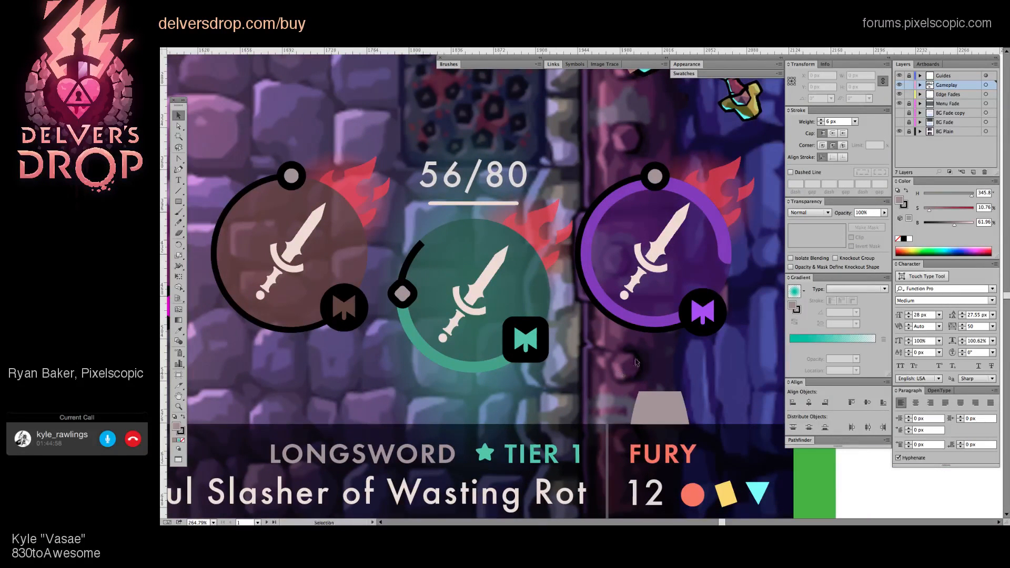
{"action": "left_click", "coordinate": [466, 373]}
{"action": "left_click", "coordinate": [468, 375]}
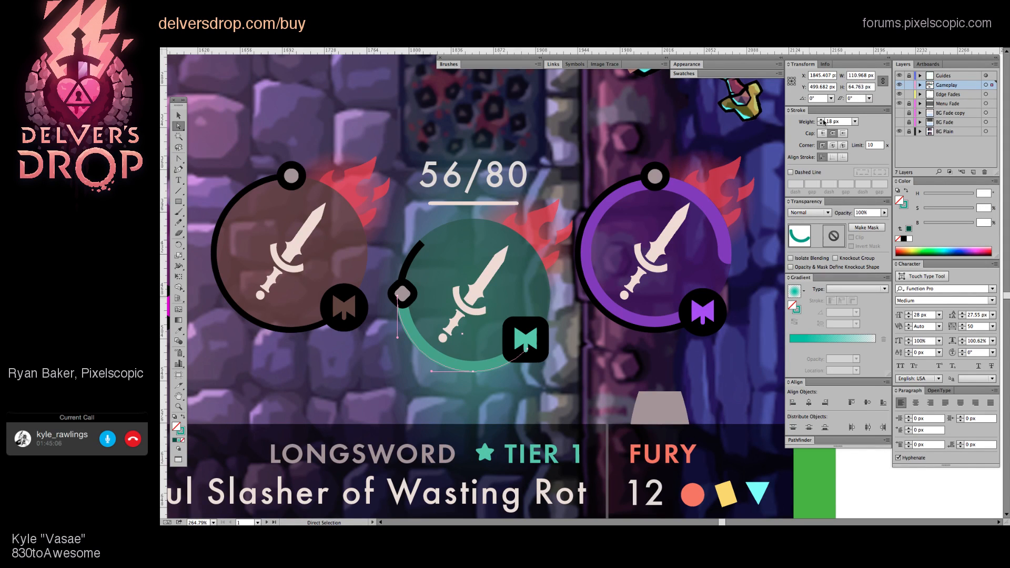
{"action": "left_click", "coordinate": [823, 120]}
{"action": "left_click", "coordinate": [823, 121]}
{"action": "key", "text": "ctrl+shift+a"}
{"action": "key", "text": "z"}
{"action": "left_click", "coordinate": [561, 323], "text": "alt"}
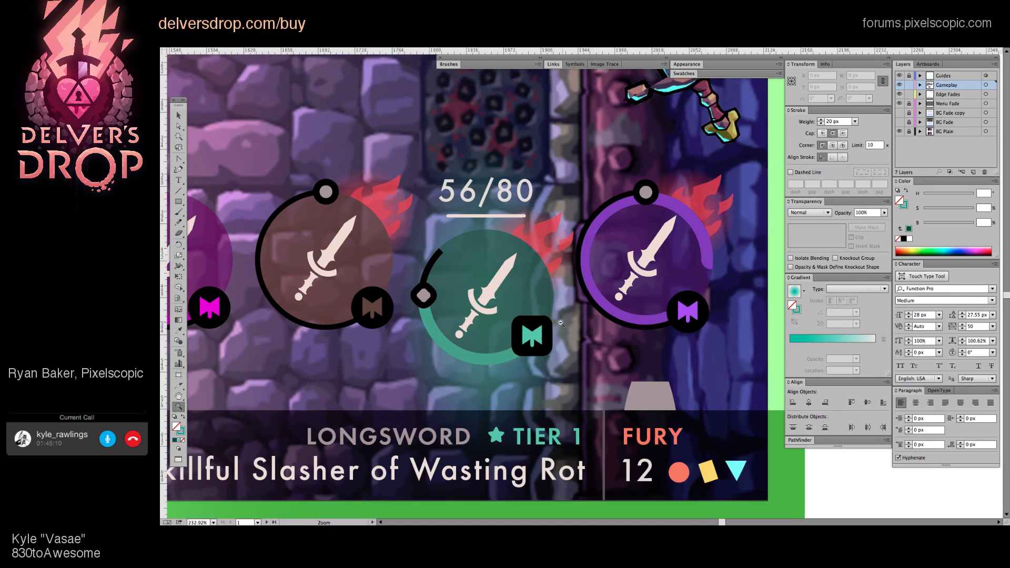
{"action": "scroll", "coordinate": [466, 359], "scroll_direction": "up", "scroll_amount": 2}
{"action": "key", "text": "v"}
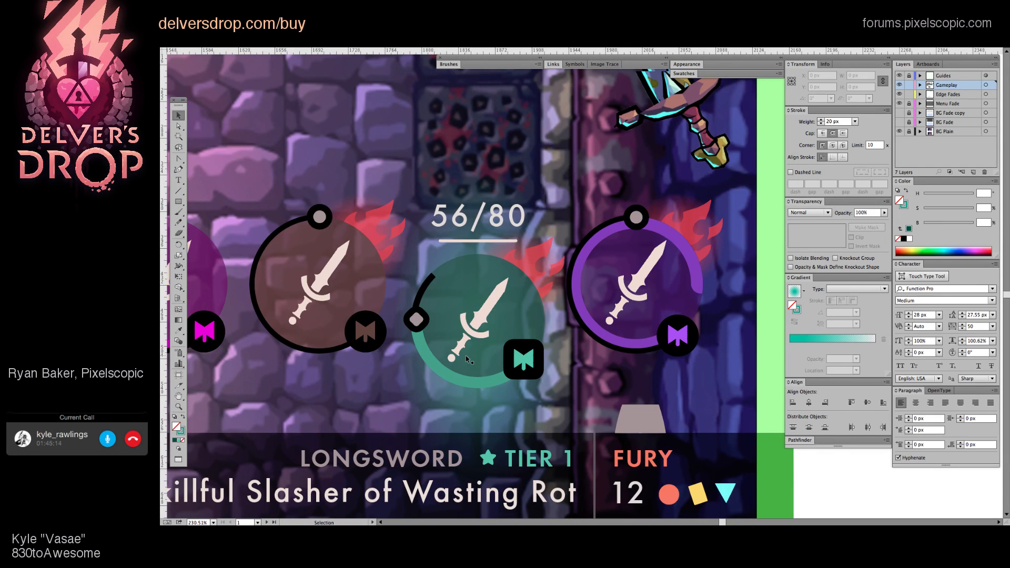
{"action": "scroll", "coordinate": [461, 358], "scroll_direction": "up", "scroll_amount": 5}
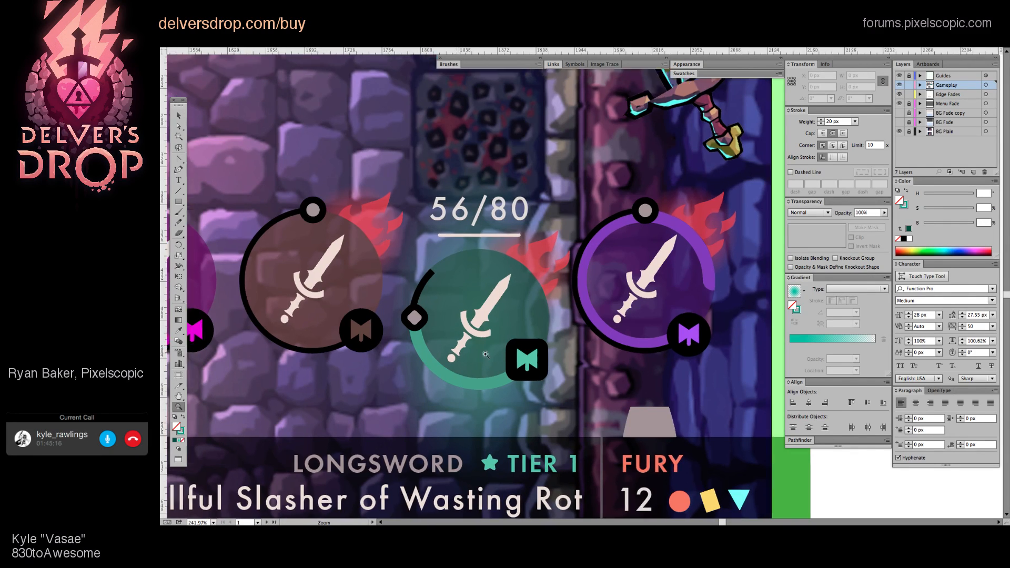
Step: Return the teal ring arc's stroke weight to 18 px and deselect it
{"action": "key", "text": "a"}
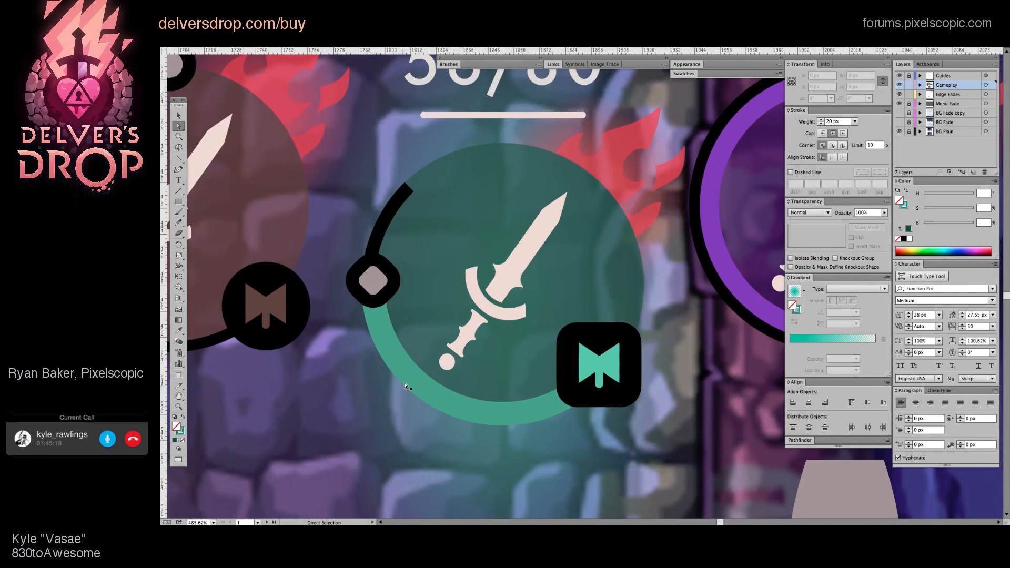
{"action": "left_click", "coordinate": [406, 386]}
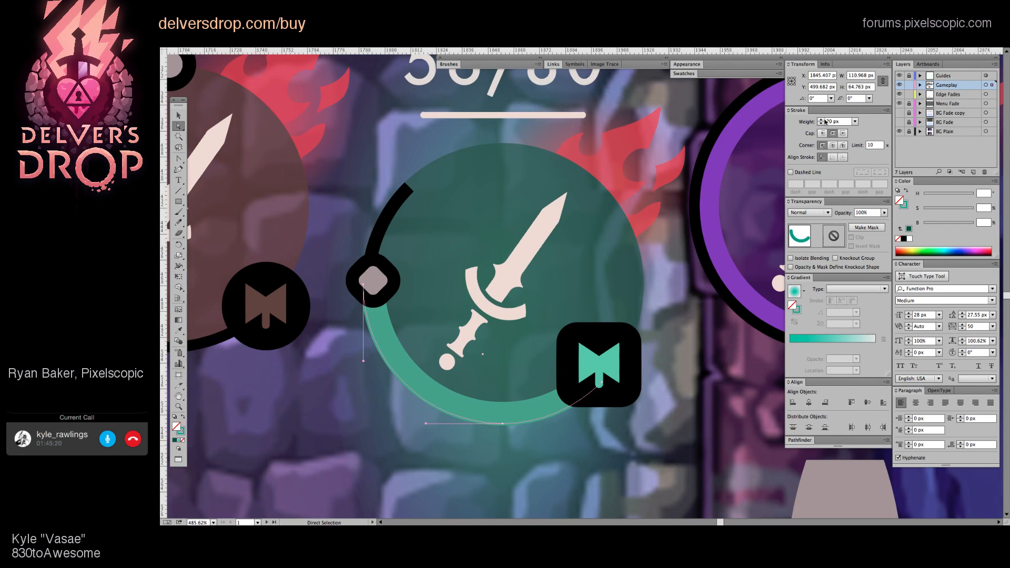
{"action": "left_click", "coordinate": [821, 119]}
{"action": "left_click", "coordinate": [822, 124]}
{"action": "left_click", "coordinate": [821, 124]}
{"action": "left_click", "coordinate": [821, 124]}
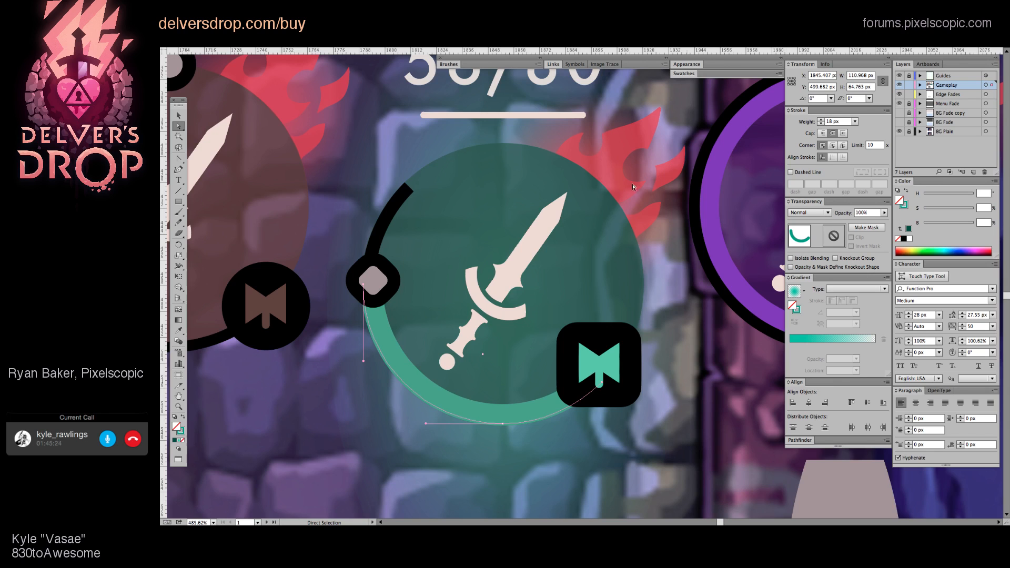
{"action": "scroll", "coordinate": [633, 187], "scroll_direction": "down", "scroll_amount": 5}
{"action": "left_click", "coordinate": [676, 310]}
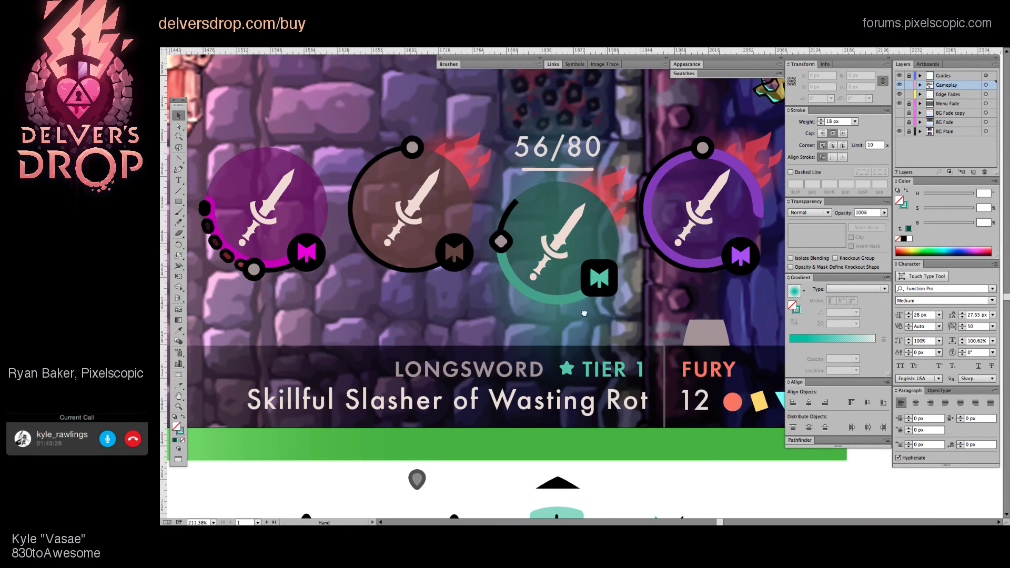
Step: Examine the black arc above the teal ring's diamond marker and its end point, then compare it with the neighbouring rings
{"action": "left_click_drag", "start_coordinate": [584, 313], "coordinate": [563, 392]}
{"action": "key", "text": "a"}
{"action": "left_click_drag", "start_coordinate": [462, 321], "coordinate": [502, 254]}
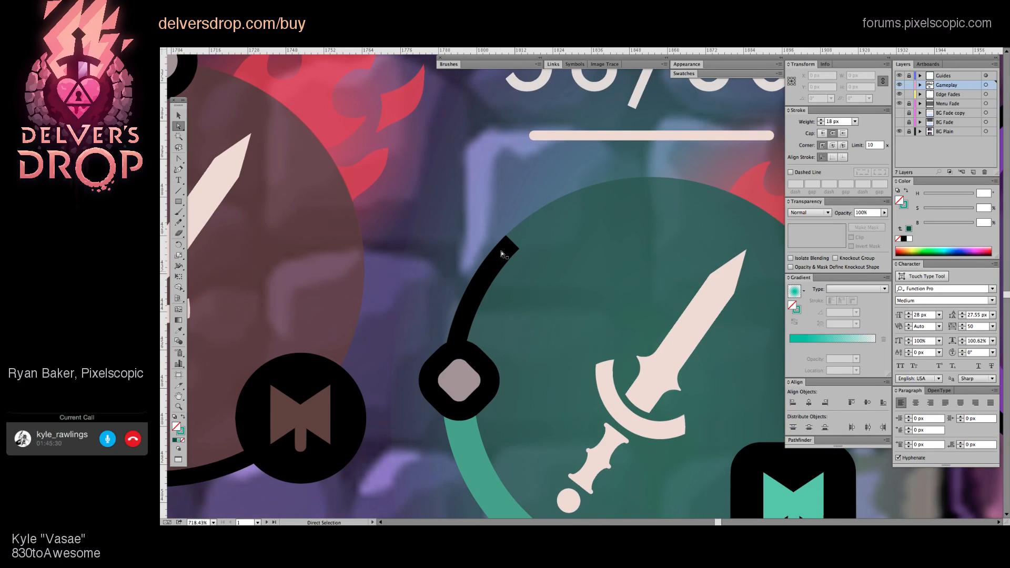
{"action": "left_click", "coordinate": [502, 249]}
{"action": "left_click", "coordinate": [506, 245]}
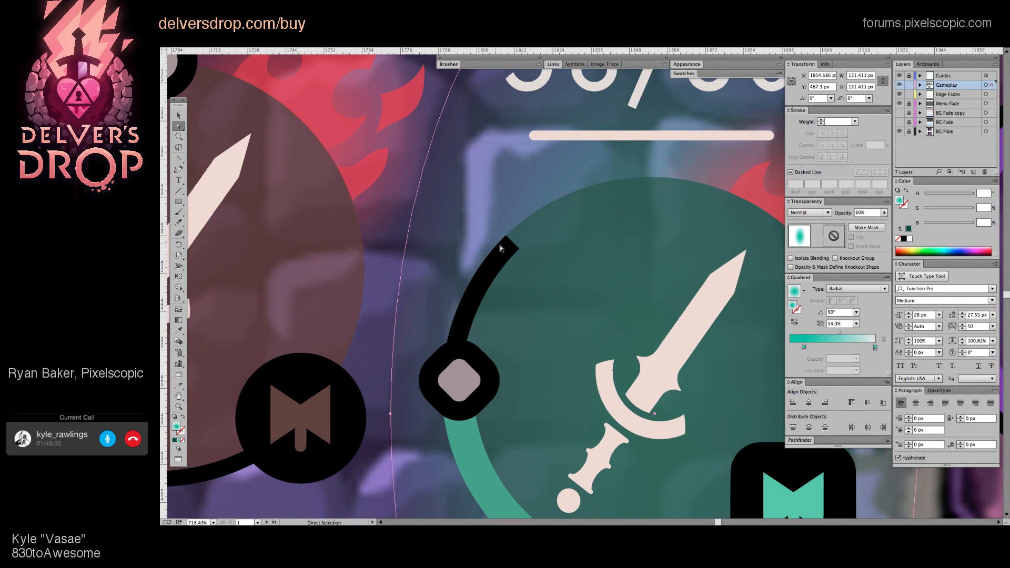
{"action": "left_click", "coordinate": [512, 243]}
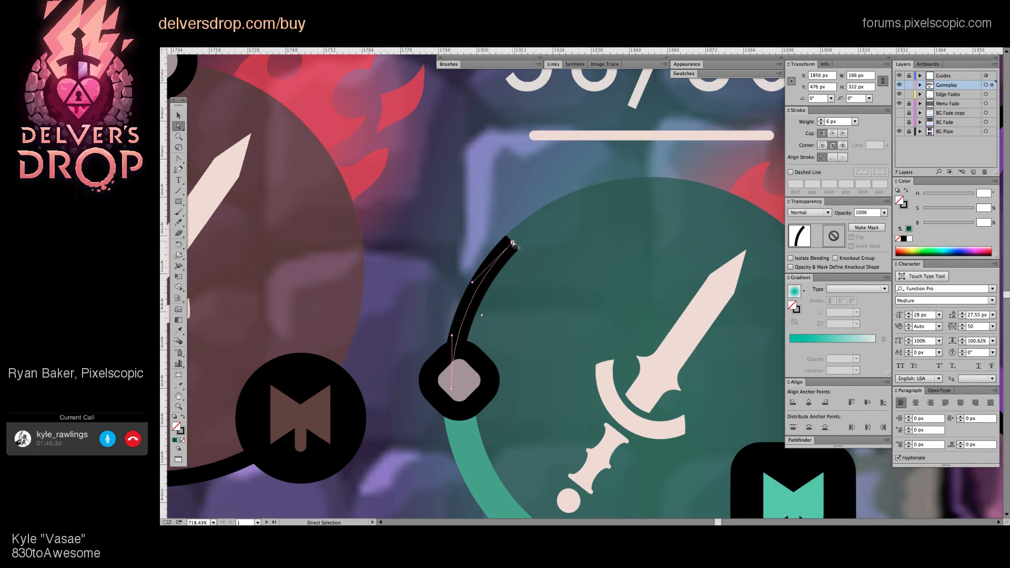
{"action": "left_click", "coordinate": [530, 205]}
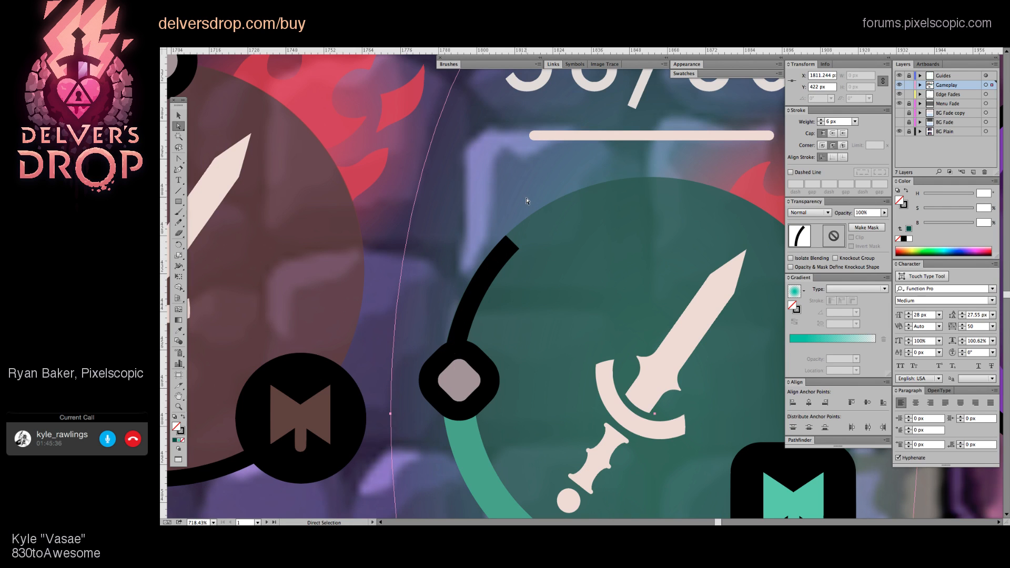
{"action": "key", "text": "z"}
{"action": "left_click", "coordinate": [650, 229], "text": "alt"}
{"action": "scroll", "coordinate": [649, 341], "scroll_direction": "right", "scroll_amount": 5}
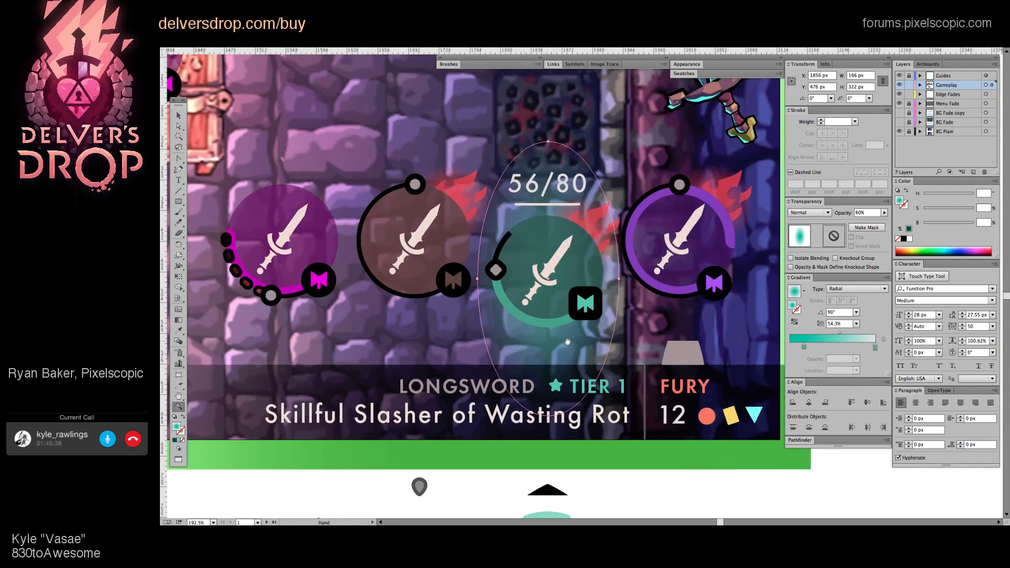
{"action": "key", "text": "v"}
{"action": "key", "text": "super+shift+a"}
Step: Shorten the teal glow ellipse from its lower edge to 309 px high and nudge it slightly up
{"action": "left_click_drag", "start_coordinate": [605, 310], "coordinate": [588, 327]}
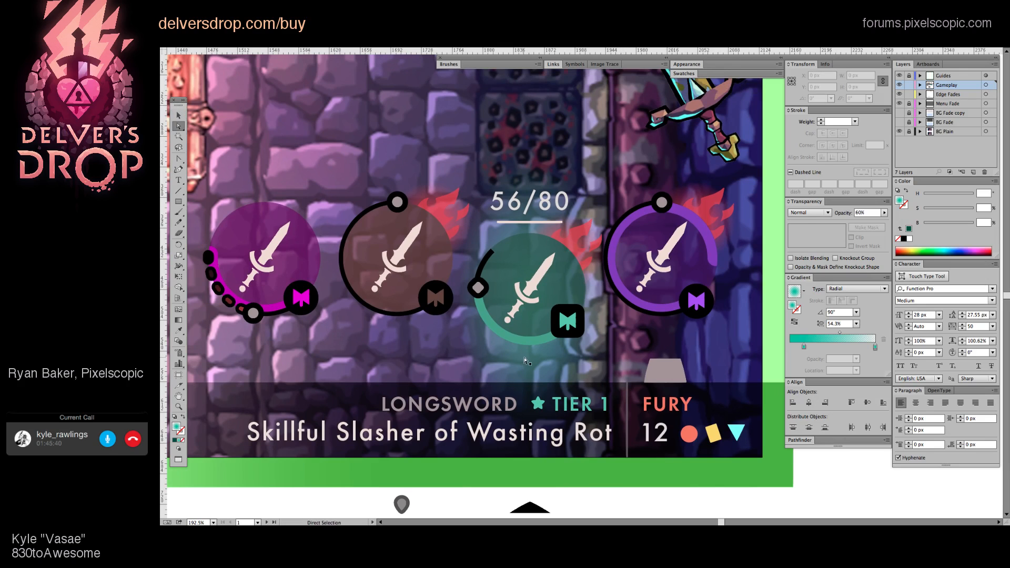
{"action": "left_click", "coordinate": [527, 359]}
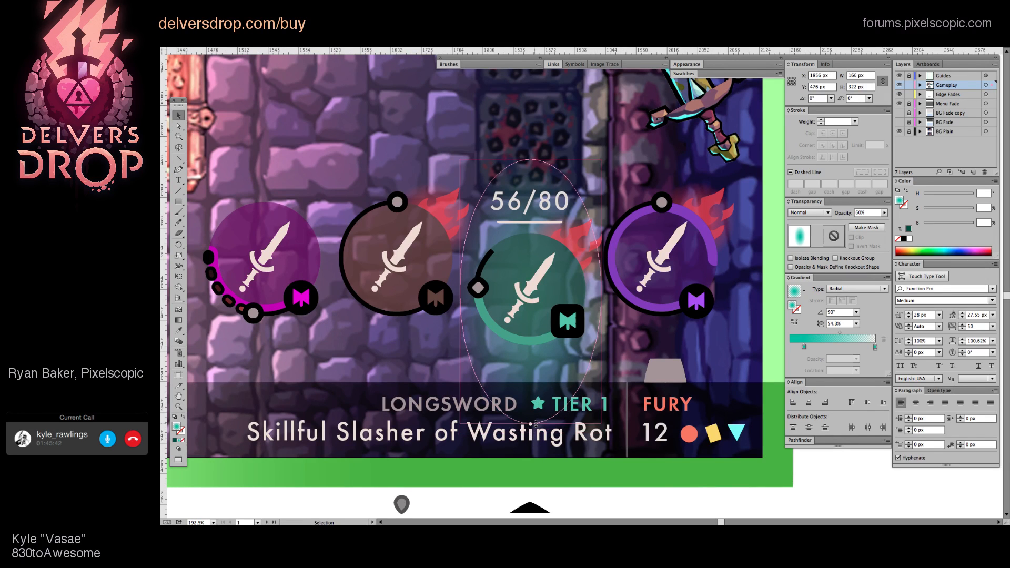
{"action": "left_click_drag", "start_coordinate": [530, 435], "coordinate": [530, 422]}
{"action": "scroll", "coordinate": [636, 350], "scroll_direction": "right", "scroll_amount": 3}
{"action": "scroll", "coordinate": [637, 350], "scroll_direction": "up", "scroll_amount": 2}
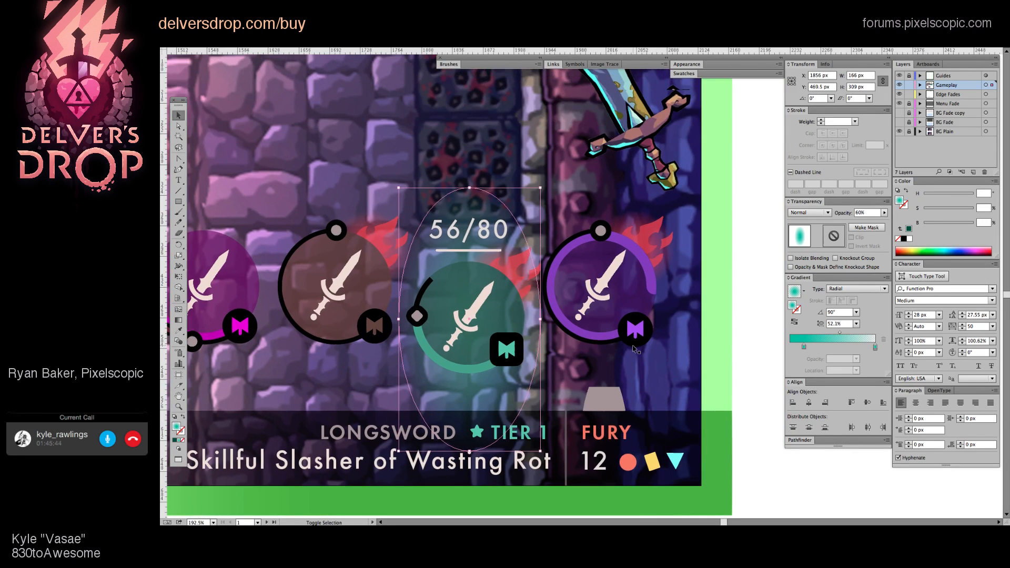
{"action": "key", "text": "Up"}
{"action": "key", "text": "Up"}
{"action": "key", "text": "super+alt+bracketleft"}
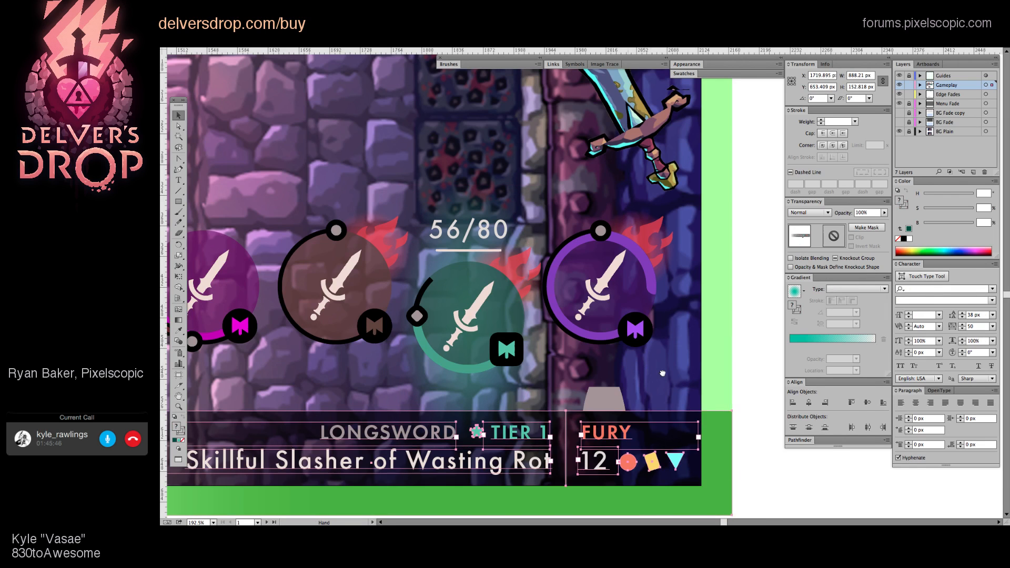
{"action": "key", "text": "z"}
{"action": "left_click_drag", "start_coordinate": [629, 370], "coordinate": [558, 357]}
{"action": "key", "text": "super+shift+a"}
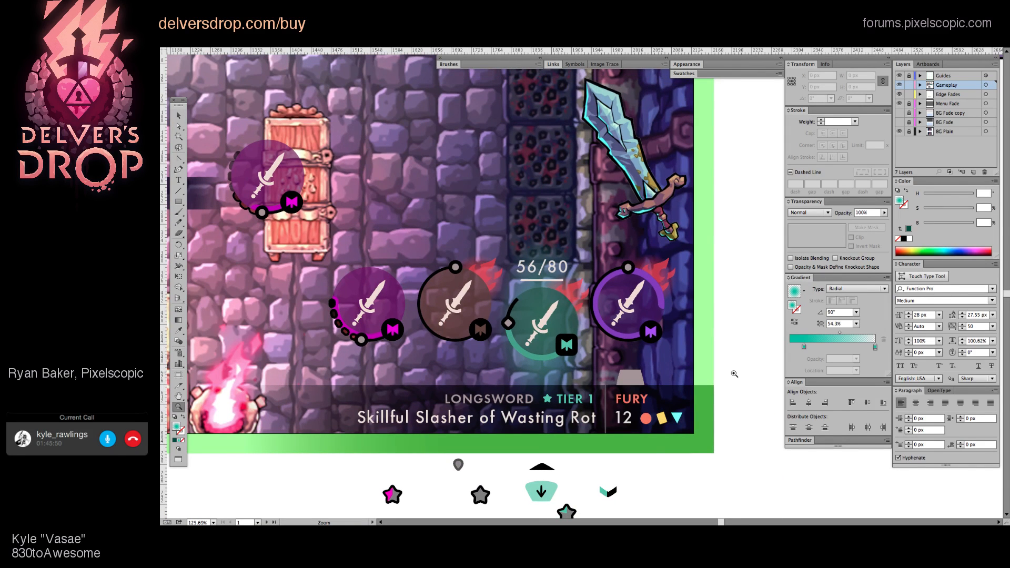
Step: Reduce the teal glow ellipse's height to 301 px about its centre and deselect it
{"action": "left_click_drag", "start_coordinate": [524, 304], "coordinate": [566, 286]}
{"action": "key", "text": "v"}
{"action": "left_click", "coordinate": [531, 184]}
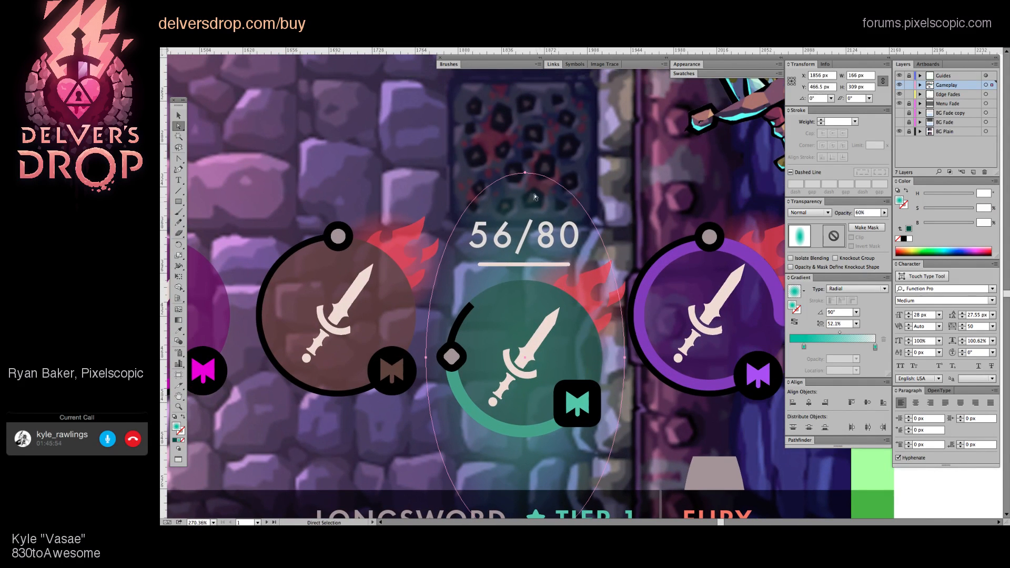
{"action": "left_click_drag", "start_coordinate": [525, 174], "coordinate": [525, 178]}
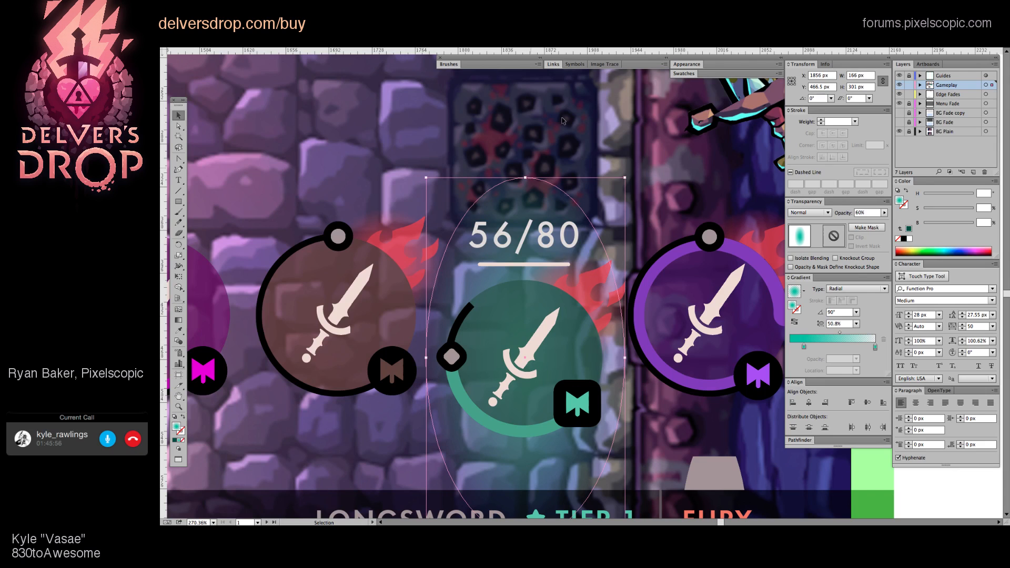
{"action": "left_click", "coordinate": [564, 121]}
Step: Change the line below the 56/80 counter to butt caps and deselect it
{"action": "key", "text": "z"}
{"action": "left_click", "coordinate": [613, 246]}
{"action": "key", "text": "a"}
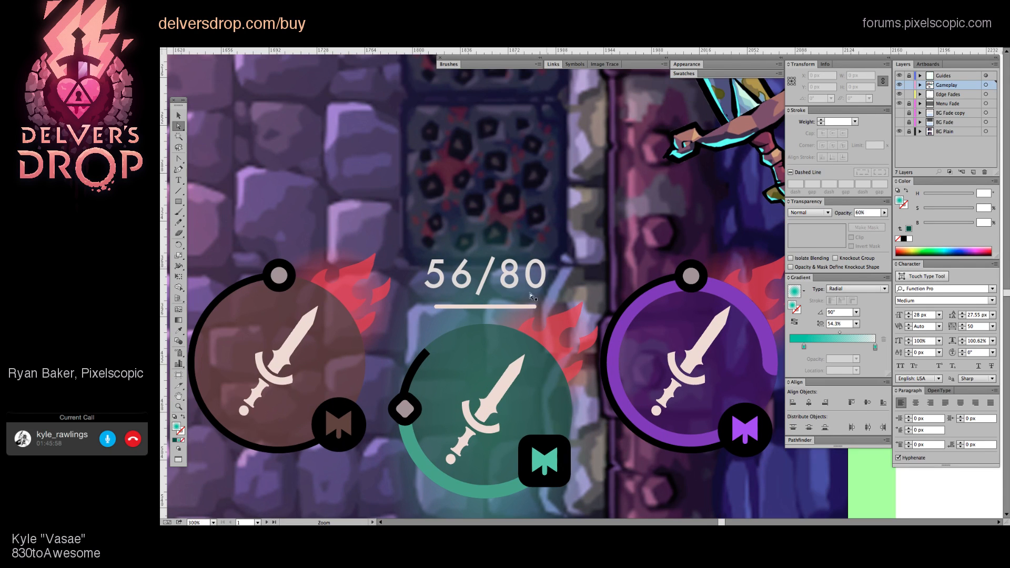
{"action": "left_click", "coordinate": [517, 307]}
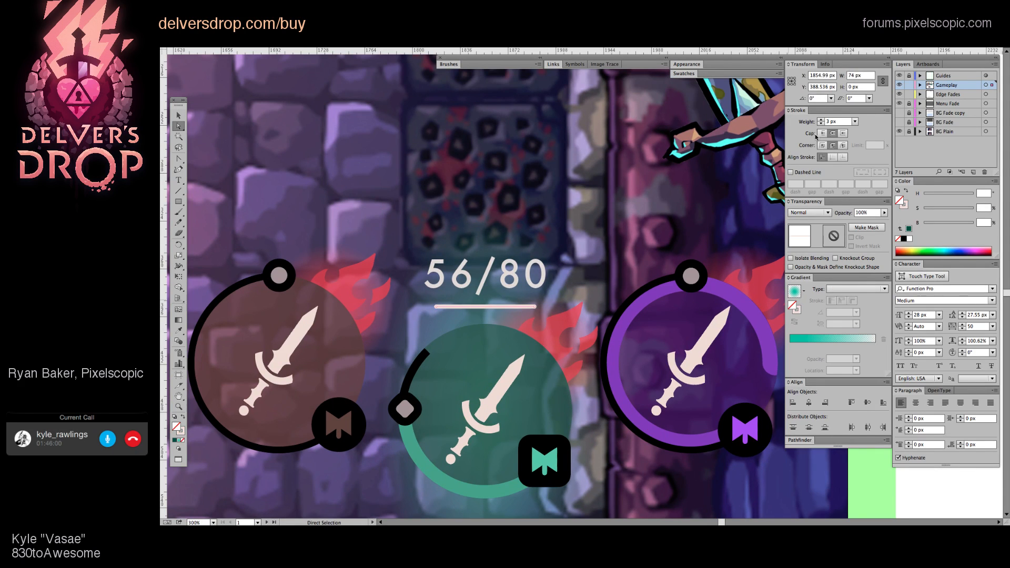
{"action": "key", "text": "z"}
{"action": "key", "text": "ctrl+shift+a"}
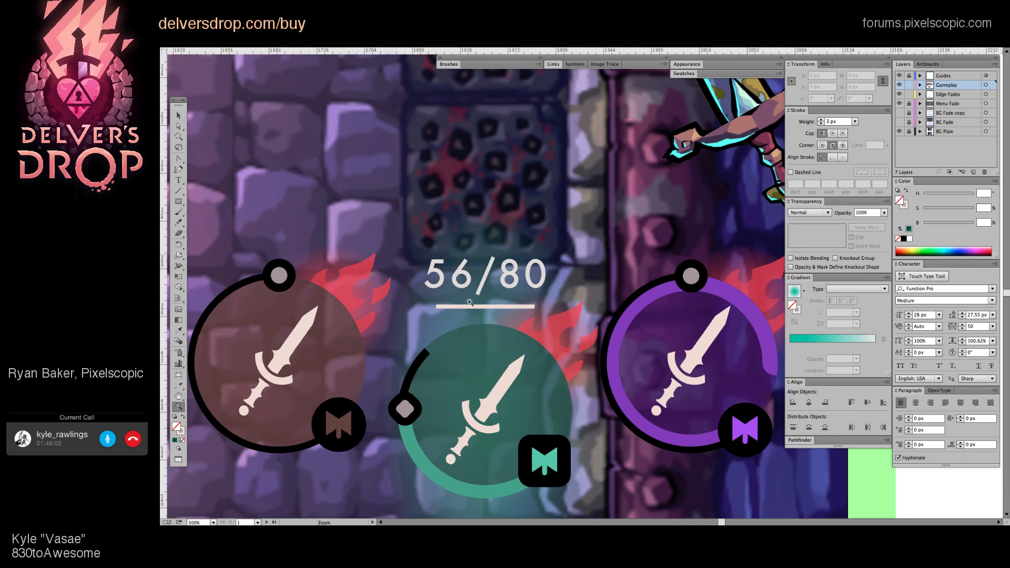
{"action": "key", "text": "ctrl+0"}
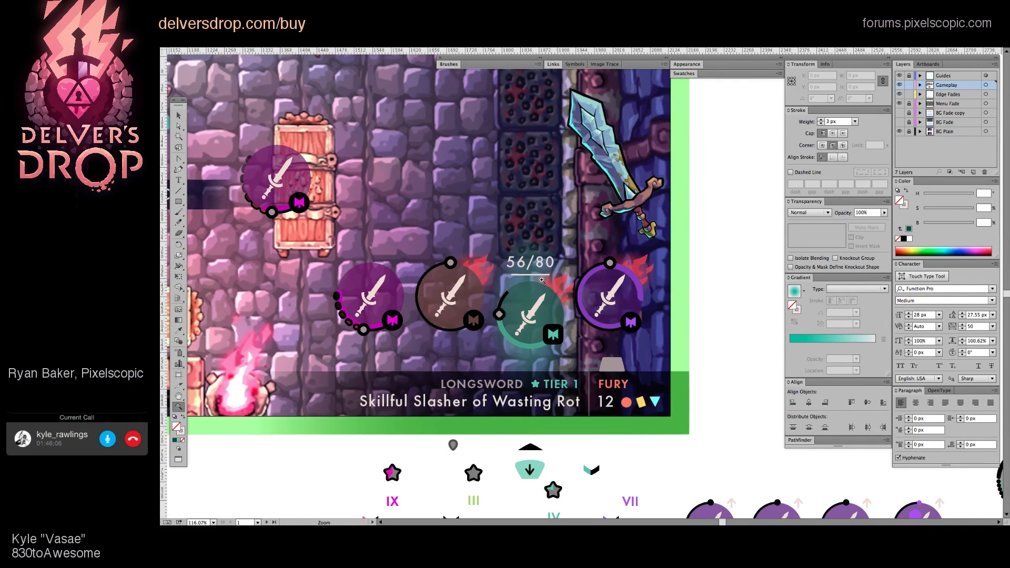
Step: Isolate the icon group and shorten the line below the 56/80 counter about its centre, scaling its weight to about 2.7 px
{"action": "left_click_drag", "start_coordinate": [542, 280], "coordinate": [562, 279]}
{"action": "key", "text": "v"}
{"action": "left_click", "coordinate": [562, 277]}
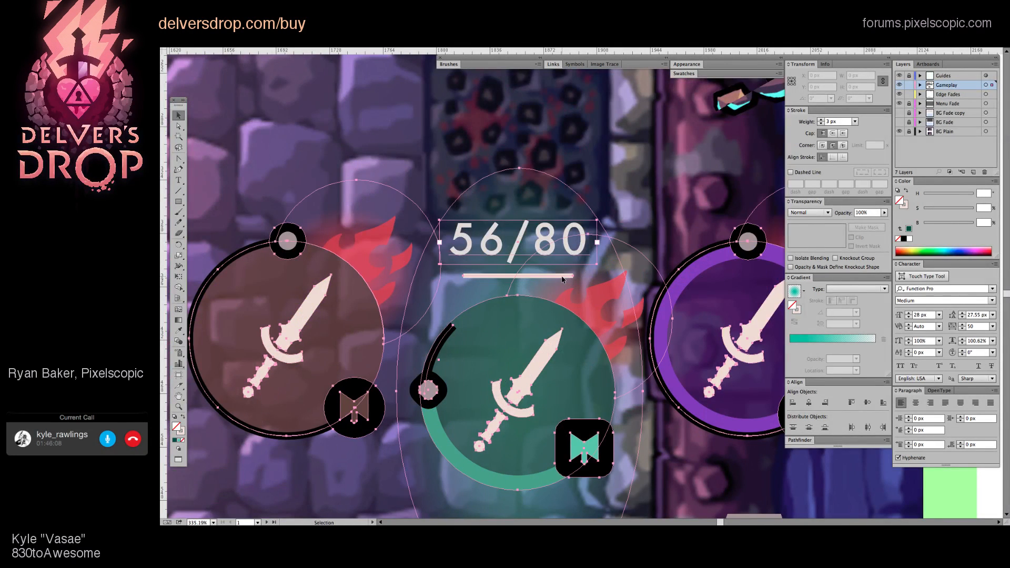
{"action": "double_click", "coordinate": [561, 277]}
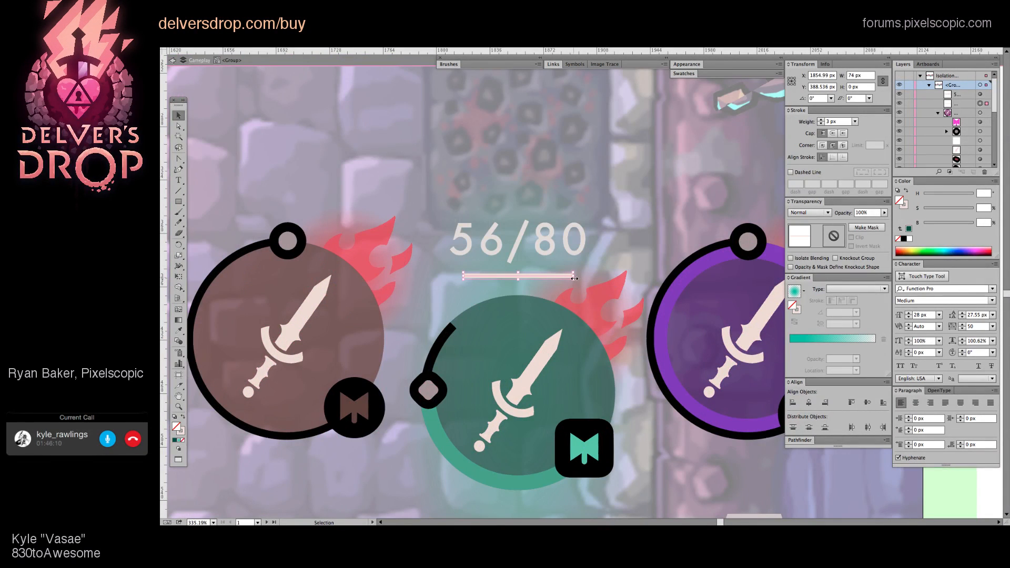
{"action": "key", "text": "ctrl+shift+a"}
{"action": "key", "text": "z"}
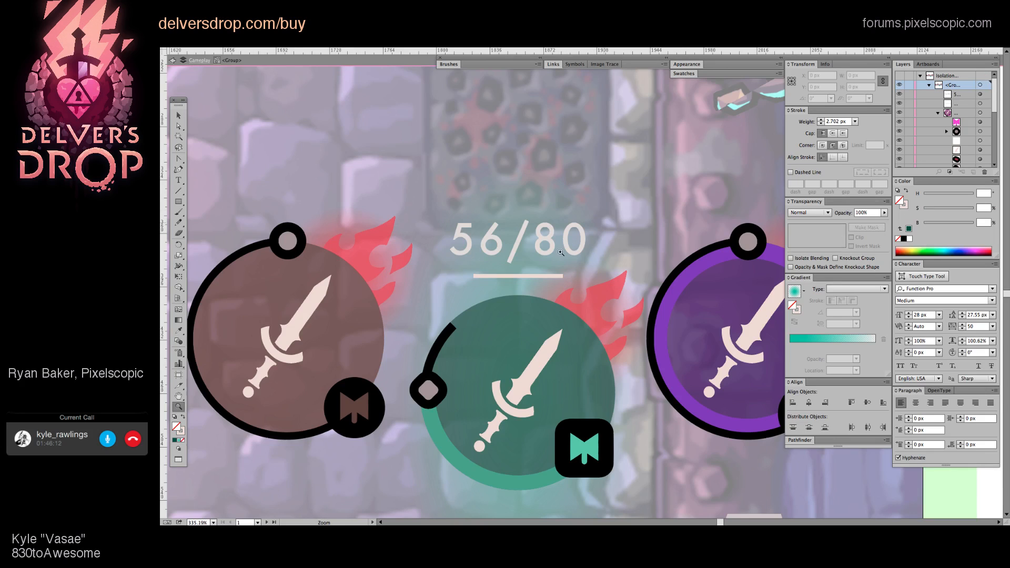
Step: Leave the icon group's isolation and review the counter and its line among the weapon icons
{"action": "left_click_drag", "start_coordinate": [578, 231], "coordinate": [567, 238]}
{"action": "key", "text": "v"}
{"action": "left_click", "coordinate": [550, 239]}
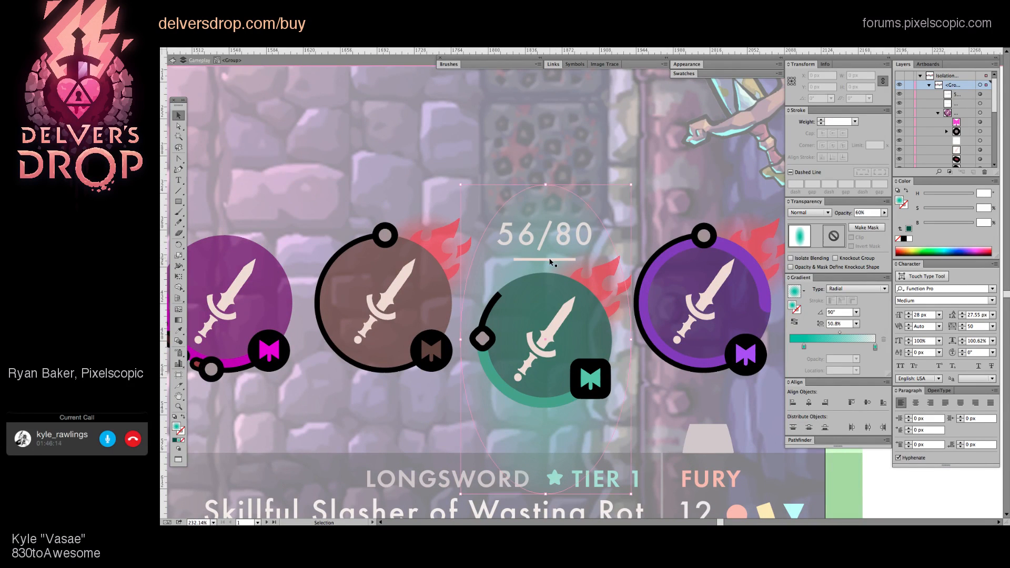
{"action": "key", "text": "Escape"}
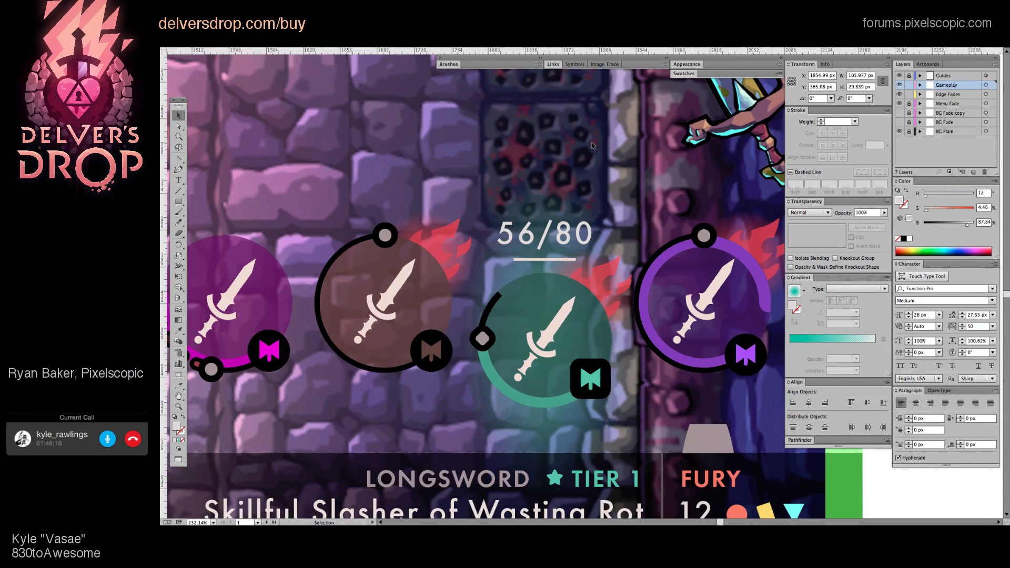
{"action": "key", "text": "z"}
{"action": "left_click", "coordinate": [506, 289], "text": "alt"}
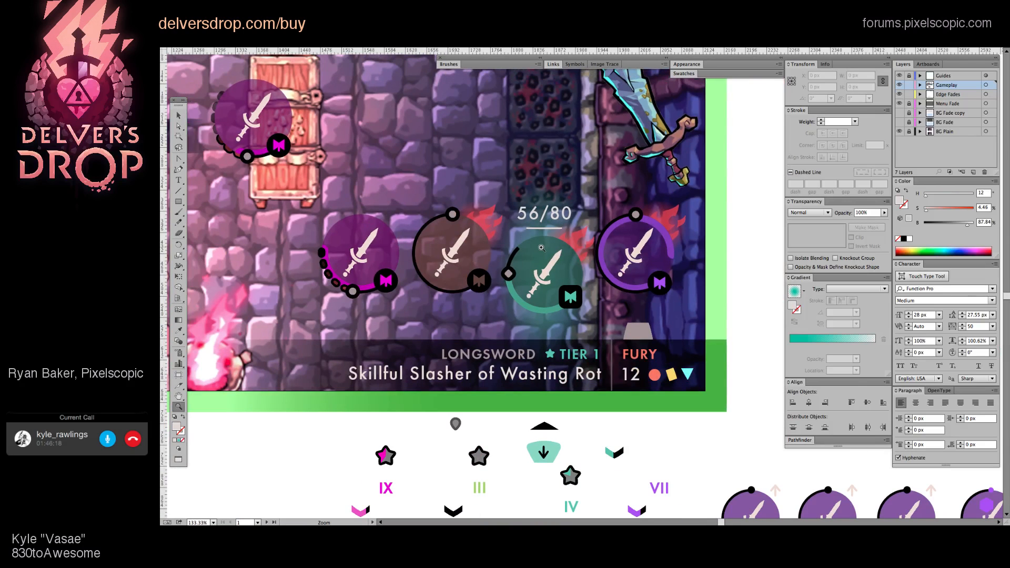
Step: Examine the teal longsword icon and its flame among the row of weapon icons
{"action": "scroll", "coordinate": [542, 263], "scroll_direction": "up", "scroll_amount": 3}
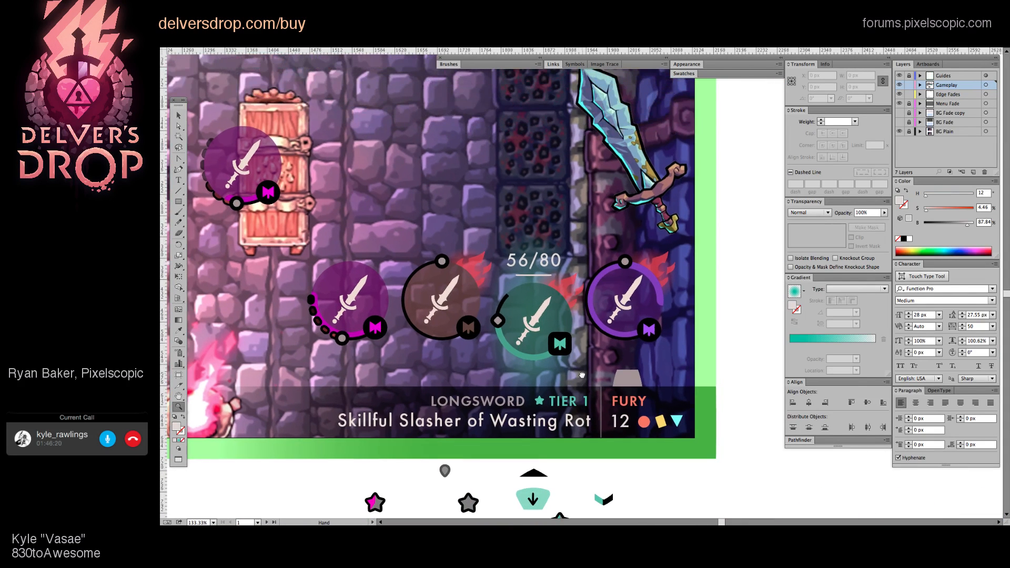
{"action": "scroll", "coordinate": [581, 374], "scroll_direction": "up", "scroll_amount": 2}
{"action": "scroll", "coordinate": [500, 363], "scroll_direction": "up", "scroll_amount": 3}
{"action": "key", "text": "v"}
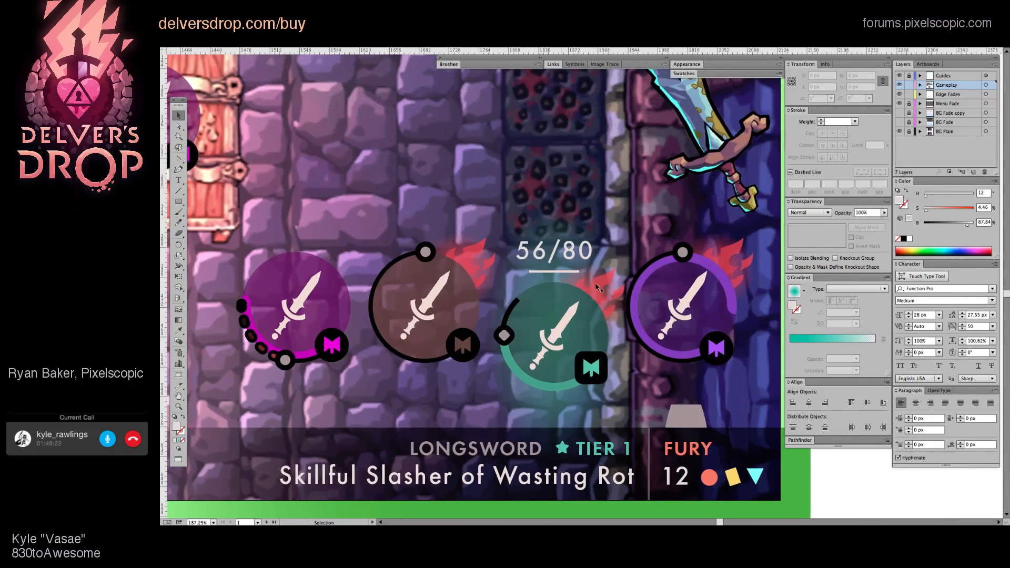
{"action": "left_click_drag", "start_coordinate": [624, 297], "coordinate": [651, 300]}
{"action": "left_click", "coordinate": [482, 324]}
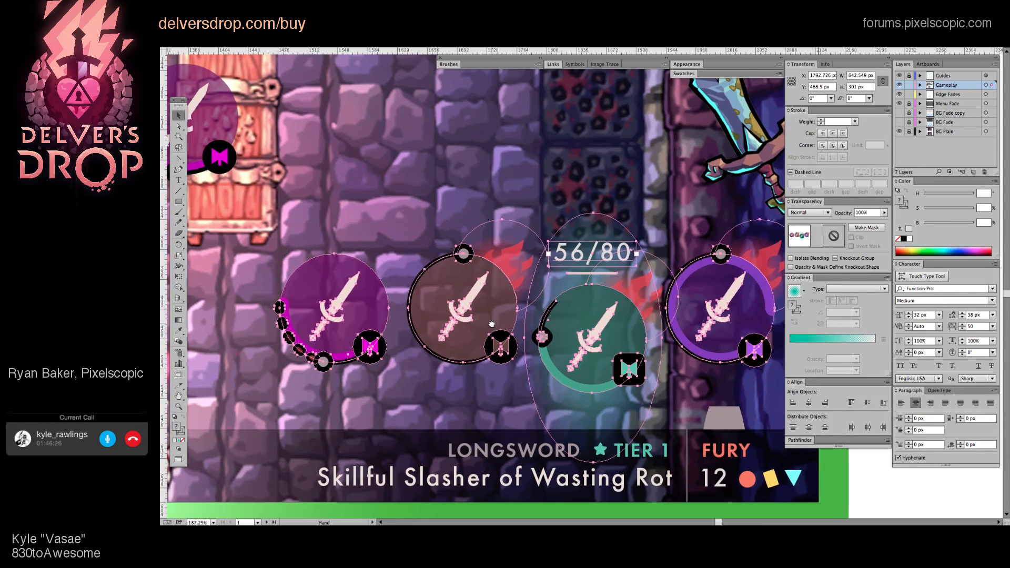
{"action": "key", "text": "z"}
{"action": "key", "text": "ctrl+shift+a"}
{"action": "scroll", "coordinate": [508, 281], "scroll_direction": "down", "scroll_amount": 2}
{"action": "scroll", "coordinate": [508, 281], "scroll_direction": "up", "scroll_amount": 2}
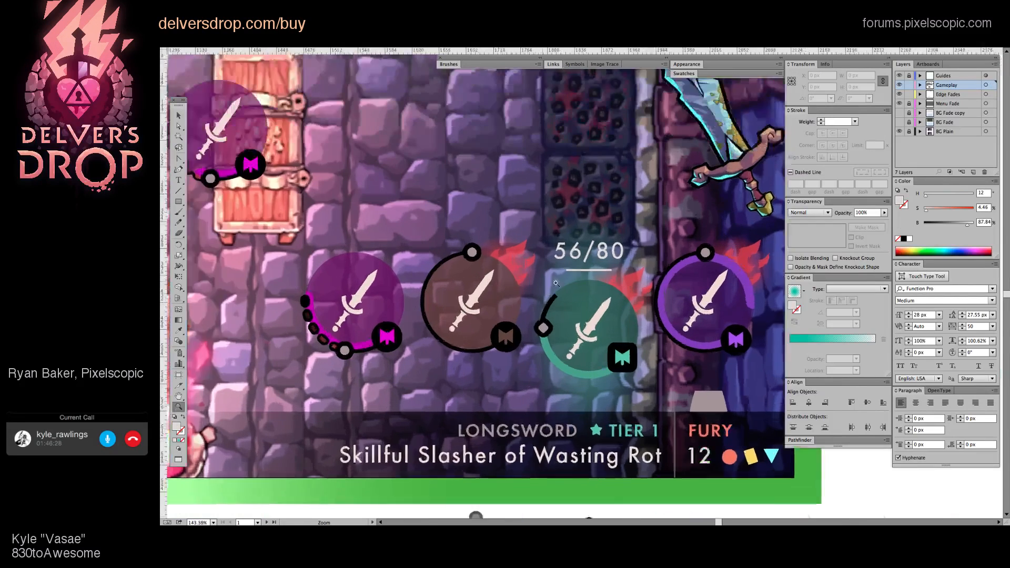
Step: Inspect the teal icon's flame by isolating its nested clip group and inner flame group, and leave isolation
{"action": "key", "text": "v"}
{"action": "double_click", "coordinate": [649, 291]}
{"action": "left_click", "coordinate": [649, 291]}
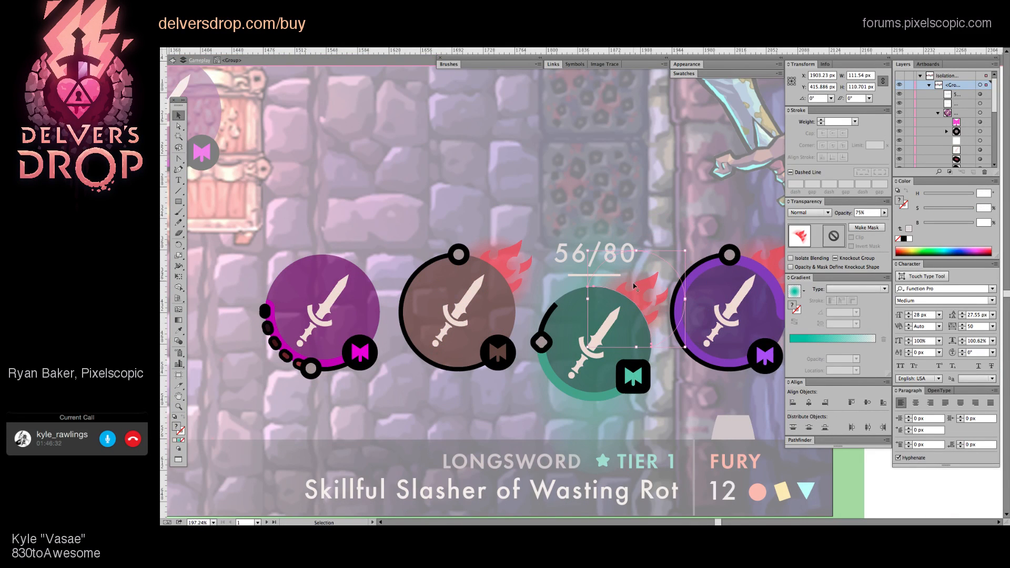
{"action": "double_click", "coordinate": [636, 289]}
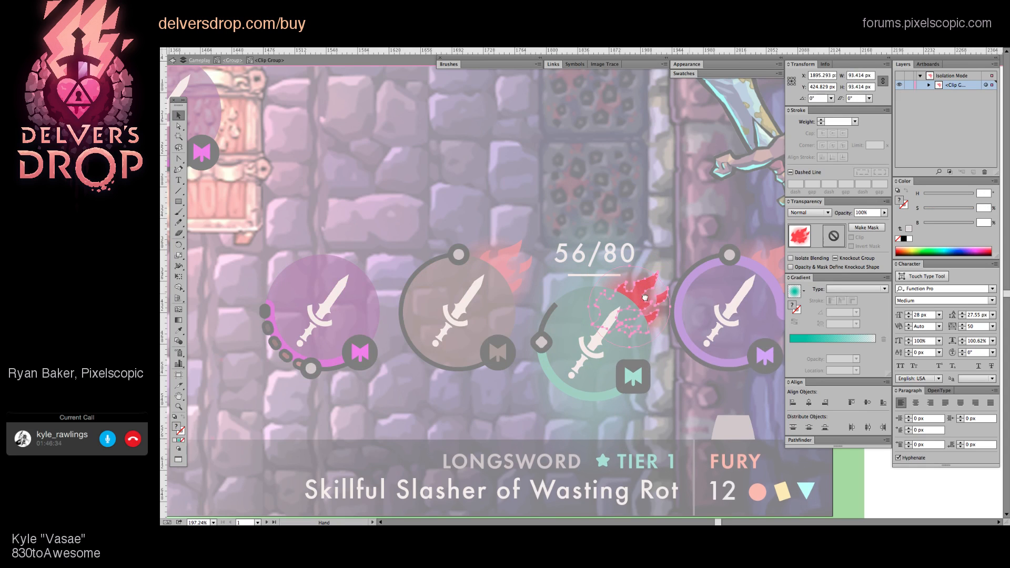
{"action": "left_click_drag", "start_coordinate": [645, 298], "coordinate": [600, 301]}
{"action": "double_click", "coordinate": [605, 294]}
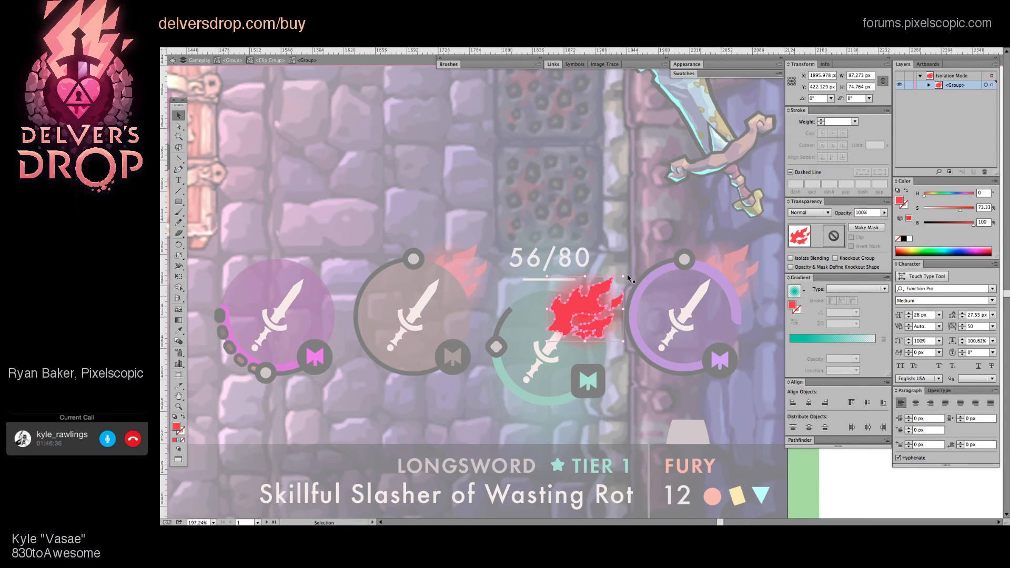
{"action": "double_click", "coordinate": [625, 230]}
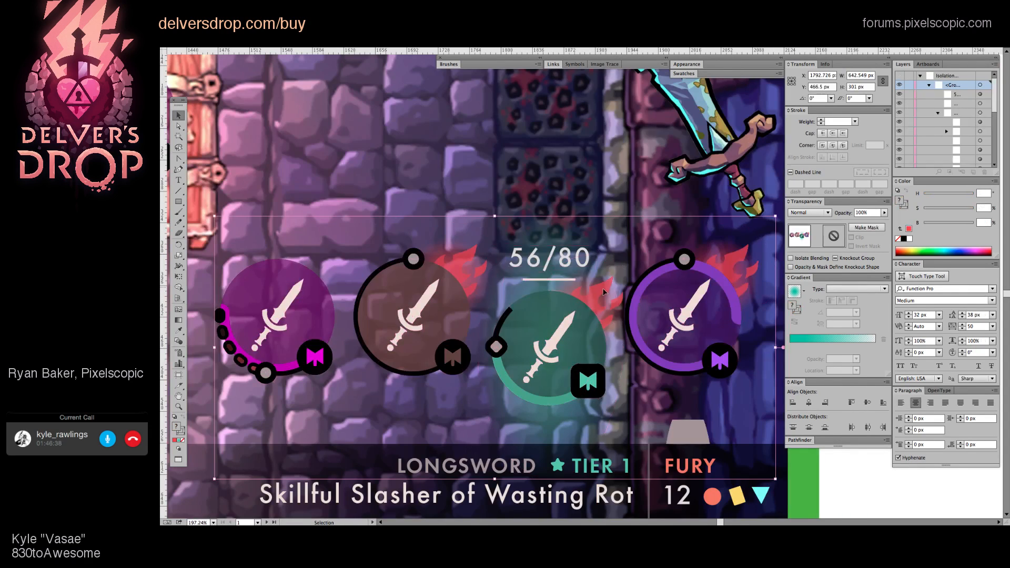
Step: Check the opacity of the teal icon's flame clip group and view its unmasked flame shapes up close
{"action": "double_click", "coordinate": [601, 295]}
{"action": "left_click", "coordinate": [600, 296]}
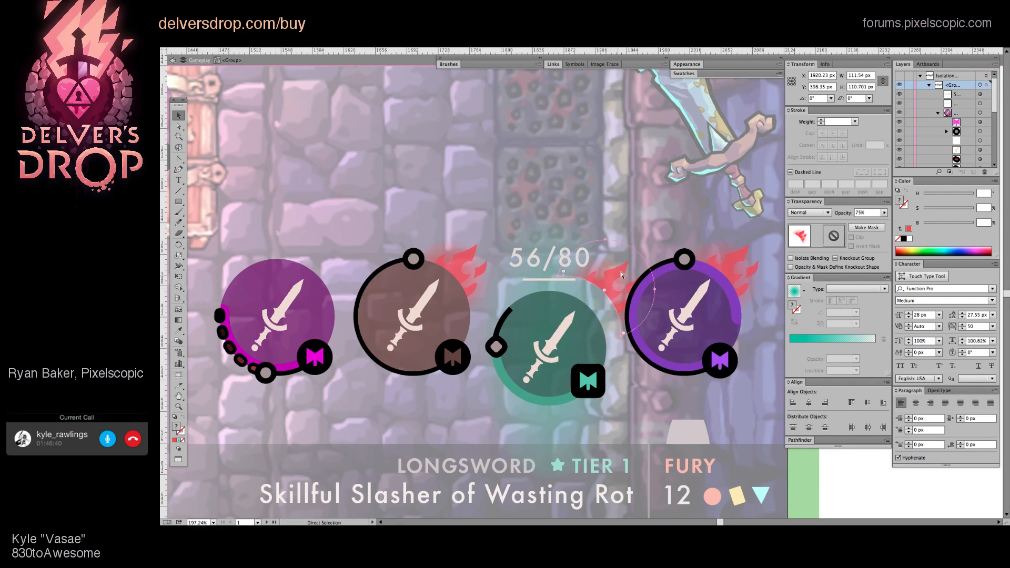
{"action": "left_click", "coordinate": [884, 213]}
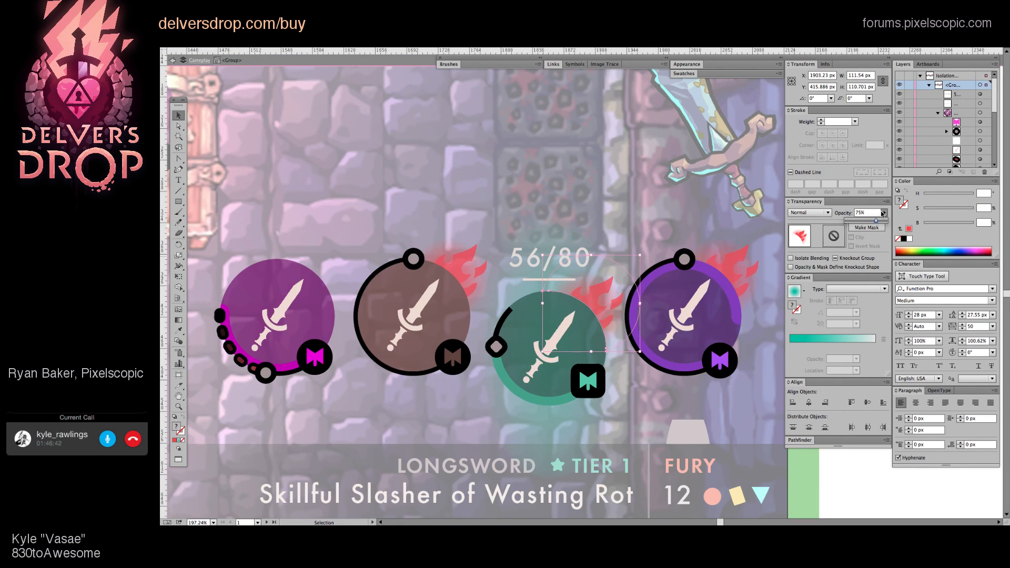
{"action": "double_click", "coordinate": [598, 291]}
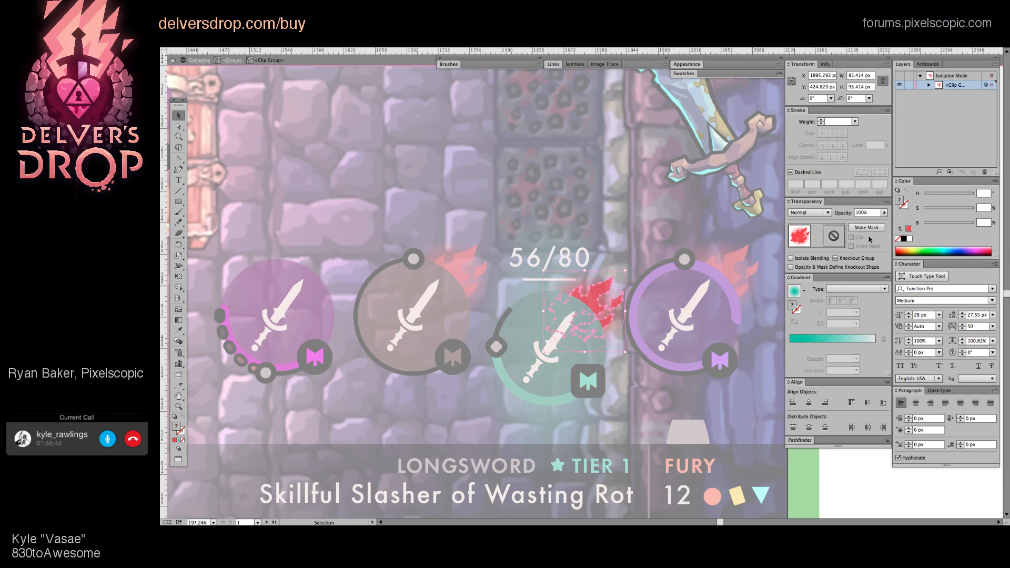
{"action": "double_click", "coordinate": [594, 293]}
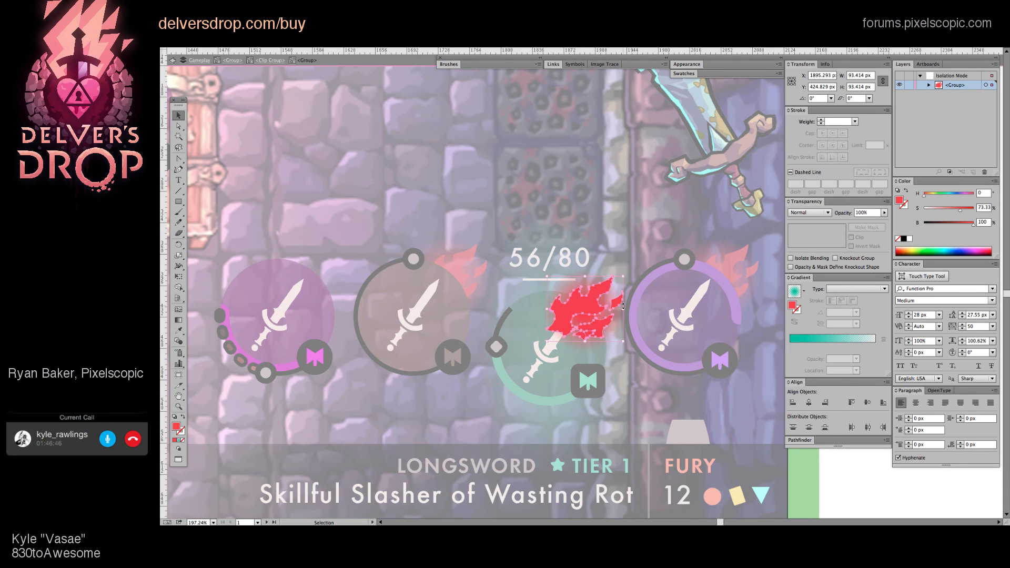
{"action": "left_click_drag", "start_coordinate": [610, 304], "coordinate": [643, 228]}
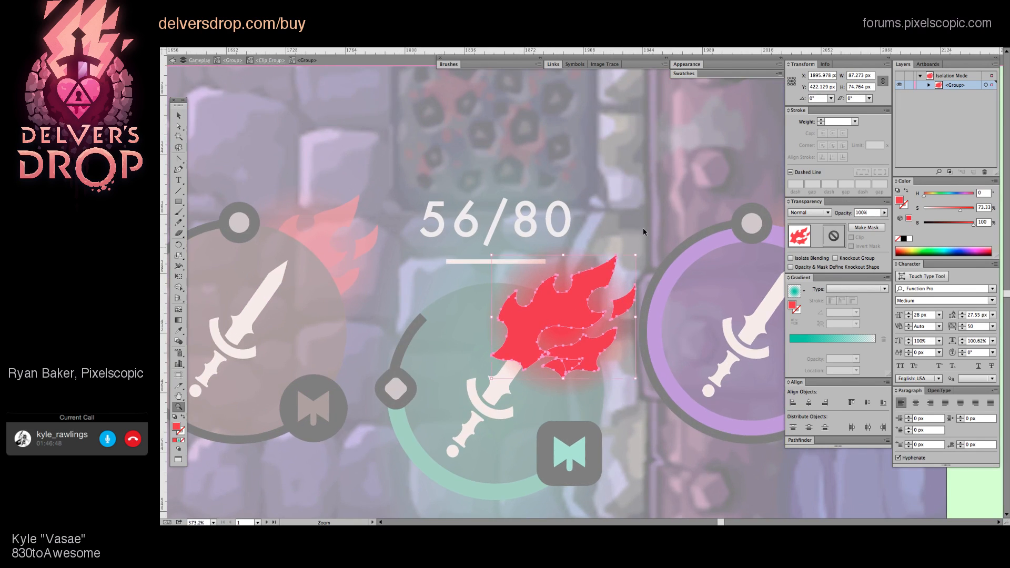
{"action": "key", "text": "Escape"}
Step: Isolate the teal icon's flame clip group, check the opacity of its flame shapes, and exit isolation
{"action": "double_click", "coordinate": [590, 284]}
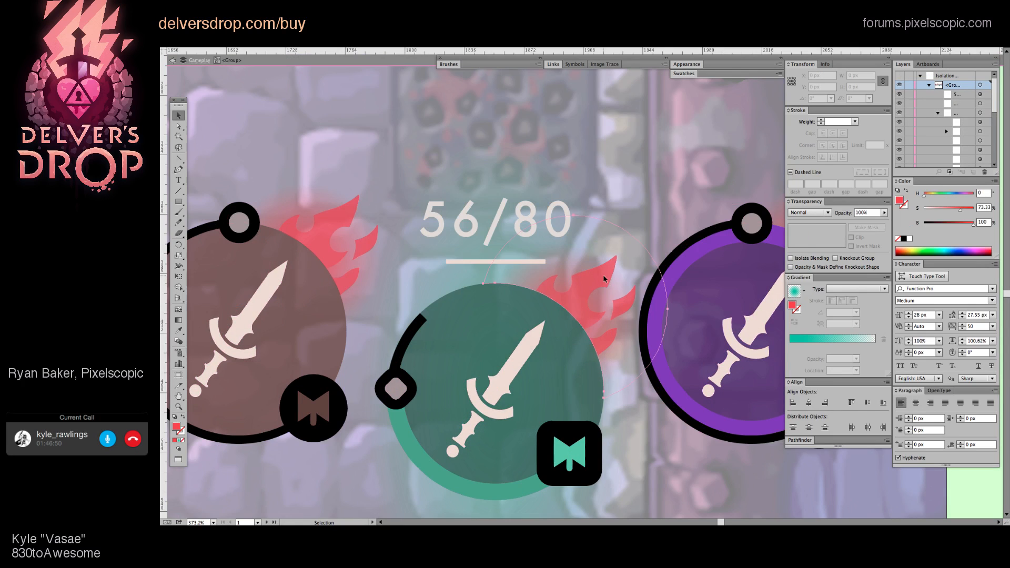
{"action": "double_click", "coordinate": [603, 279]}
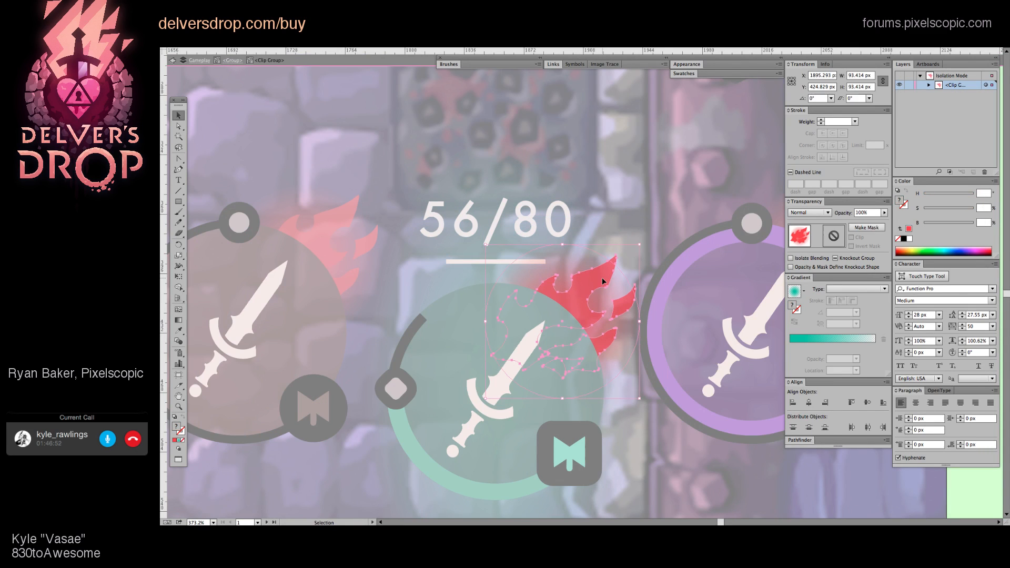
{"action": "left_click", "coordinate": [603, 274]}
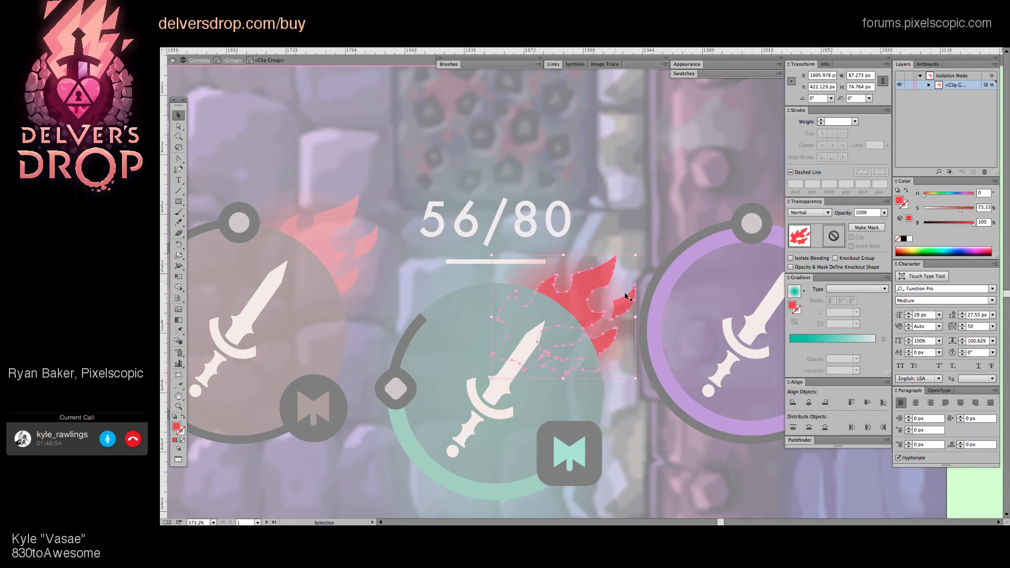
{"action": "double_click", "coordinate": [641, 216]}
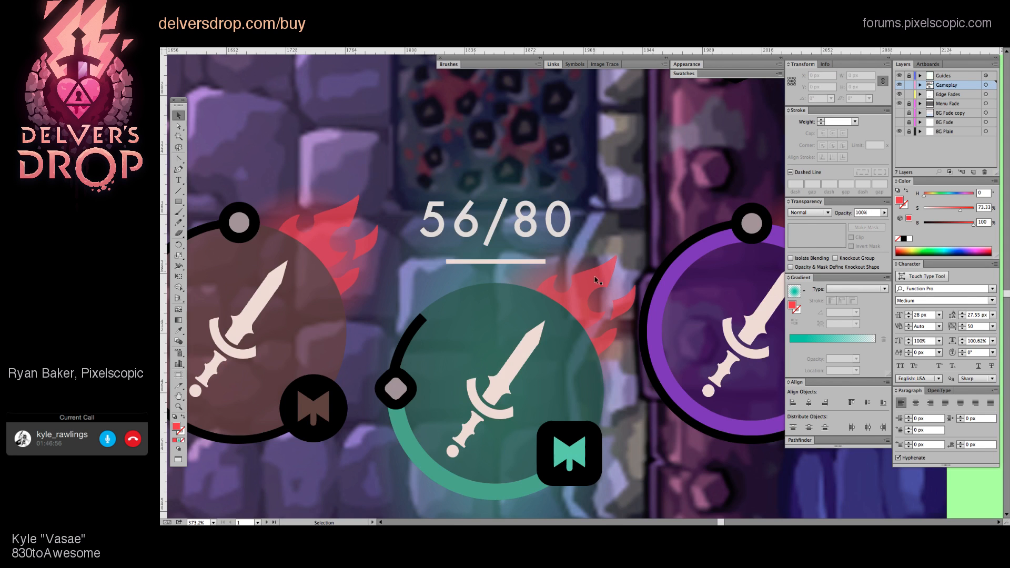
Step: Isolate the icon group and set the opacity of the teal icon's flame clip group to 100%
{"action": "double_click", "coordinate": [593, 279]}
{"action": "left_click", "coordinate": [593, 282]}
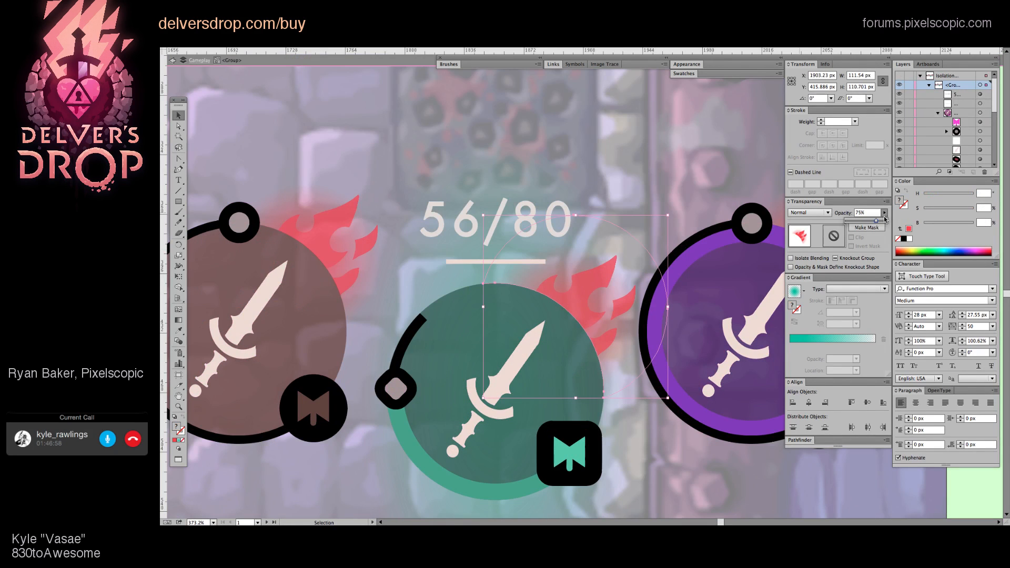
{"action": "left_click", "coordinate": [885, 213]}
{"action": "left_click", "coordinate": [885, 213]}
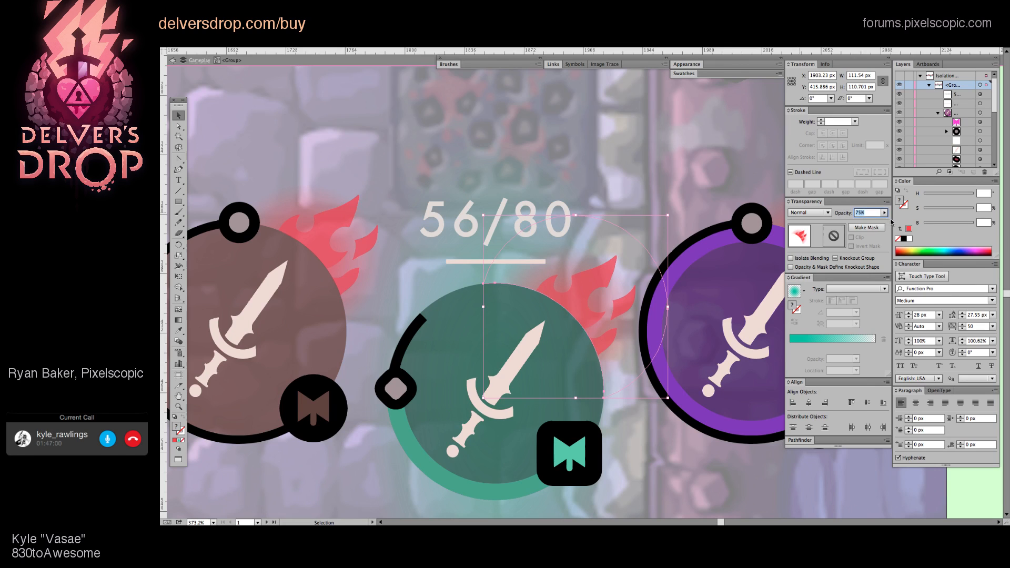
{"action": "left_click", "coordinate": [885, 213]}
{"action": "left_click_drag", "start_coordinate": [888, 223], "coordinate": [894, 223]}
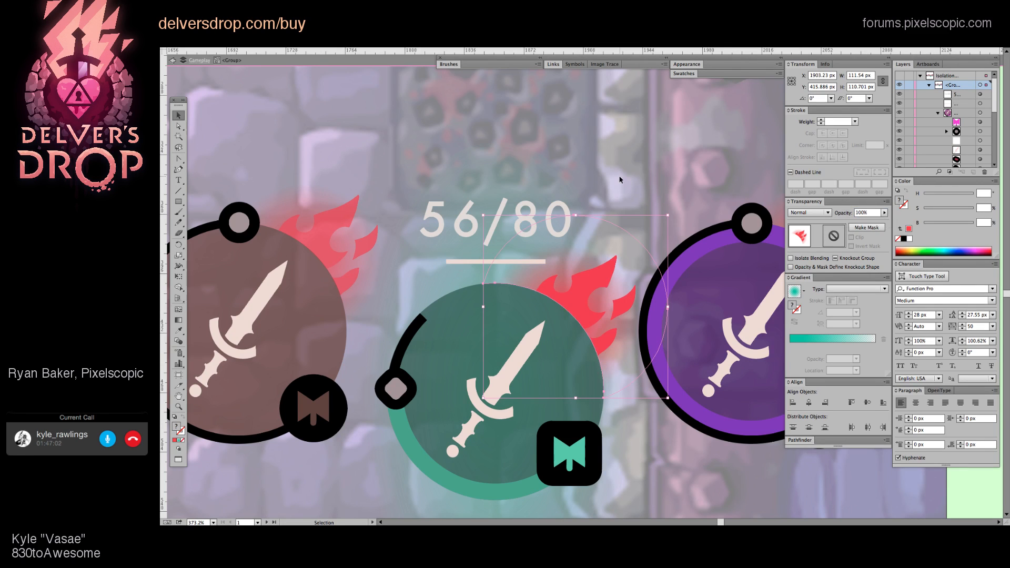
Step: Isolate the flame clip group and set the opacity of its red flame shapes to 80%
{"action": "double_click", "coordinate": [606, 274]}
{"action": "left_click", "coordinate": [604, 287]}
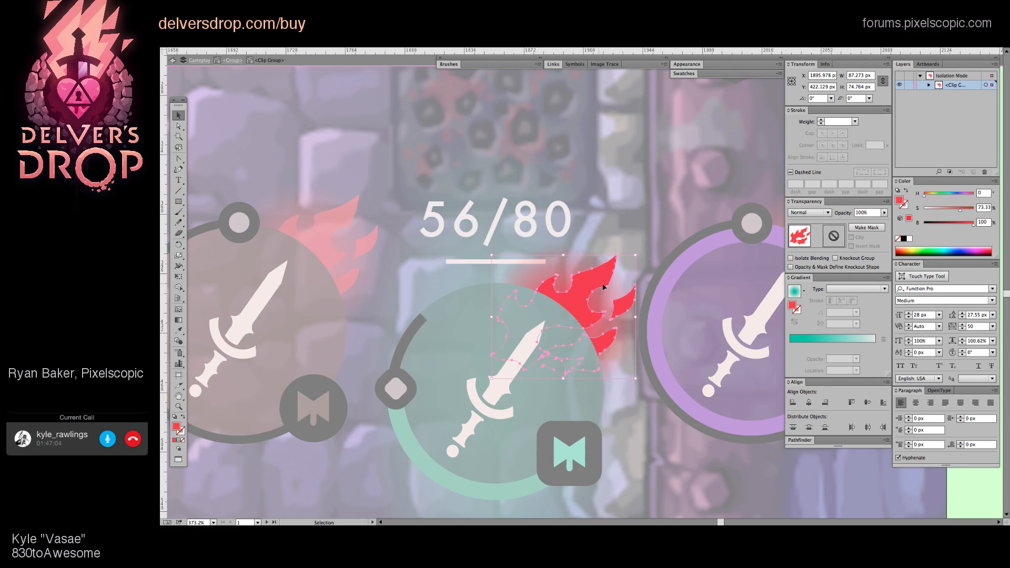
{"action": "left_click", "coordinate": [855, 213]}
{"action": "key", "text": "Return"}
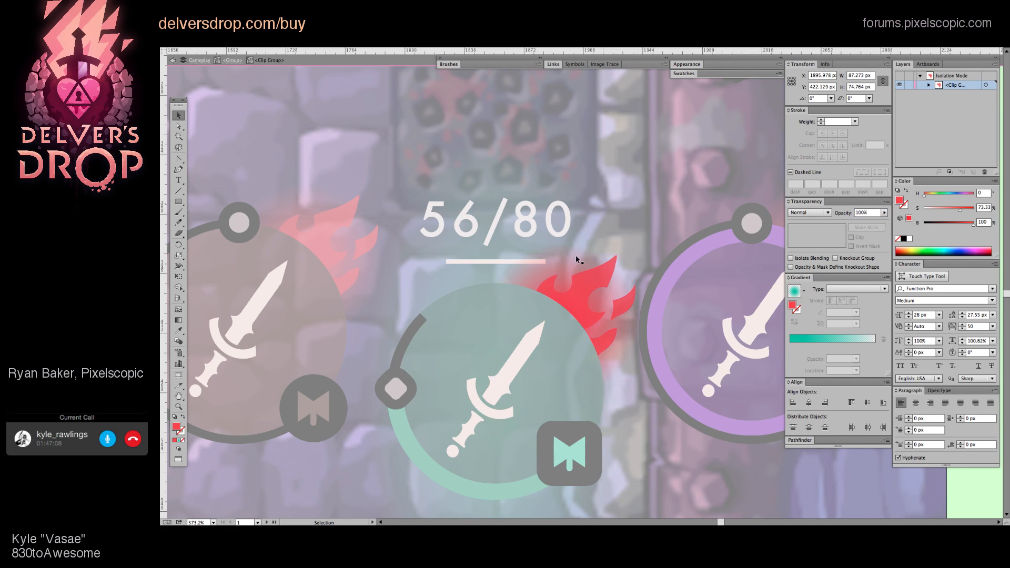
Step: Set the opacity of the red radial-gradient glow behind the flame to 80% and leave isolation
{"action": "key", "text": "a"}
{"action": "left_click", "coordinate": [572, 269]}
{"action": "key", "text": "v"}
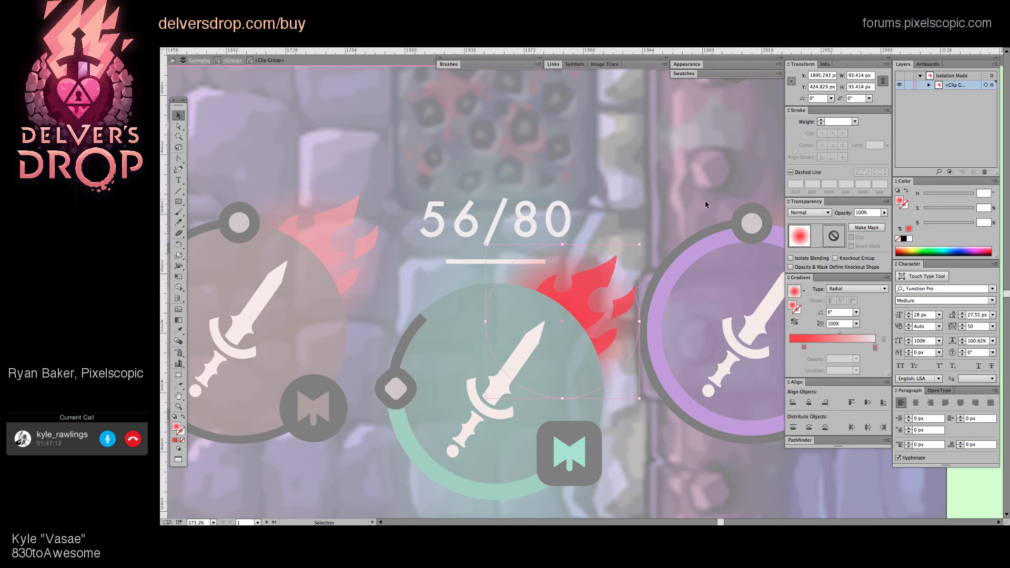
{"action": "left_click", "coordinate": [855, 214]}
{"action": "type", "text": "80"}
{"action": "key", "text": "Return"}
{"action": "double_click", "coordinate": [651, 173]}
Step: Inspect the teal icon's flame up close, check the selection of its shapes, and deselect them
{"action": "key", "text": "z"}
{"action": "left_click", "coordinate": [531, 226], "text": "alt"}
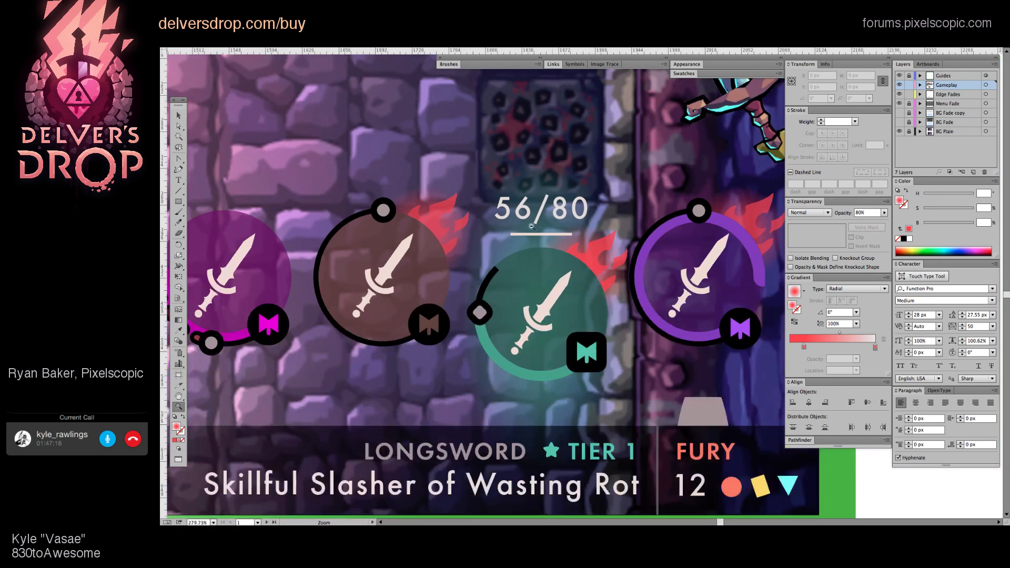
{"action": "left_click", "coordinate": [532, 226], "text": "alt"}
{"action": "left_click_drag", "start_coordinate": [518, 306], "coordinate": [478, 339]}
{"action": "left_click", "coordinate": [546, 279]}
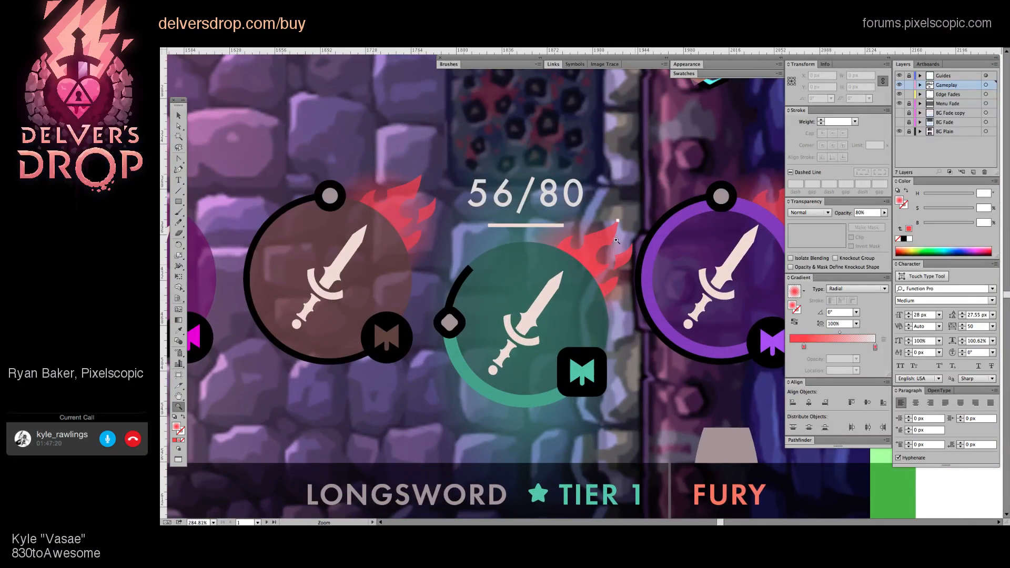
{"action": "left_click", "coordinate": [624, 265], "text": "ctrl"}
{"action": "left_click", "coordinate": [619, 280], "text": "ctrl+shift"}
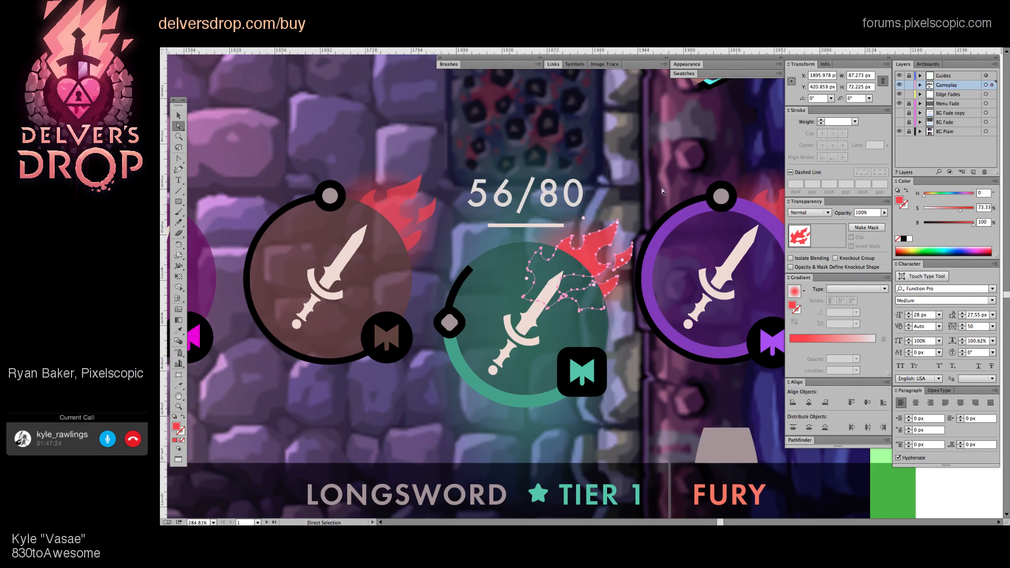
{"action": "left_click_drag", "start_coordinate": [623, 225], "coordinate": [553, 245]}
{"action": "key", "text": "v"}
{"action": "key", "text": "ctrl+shift+a"}
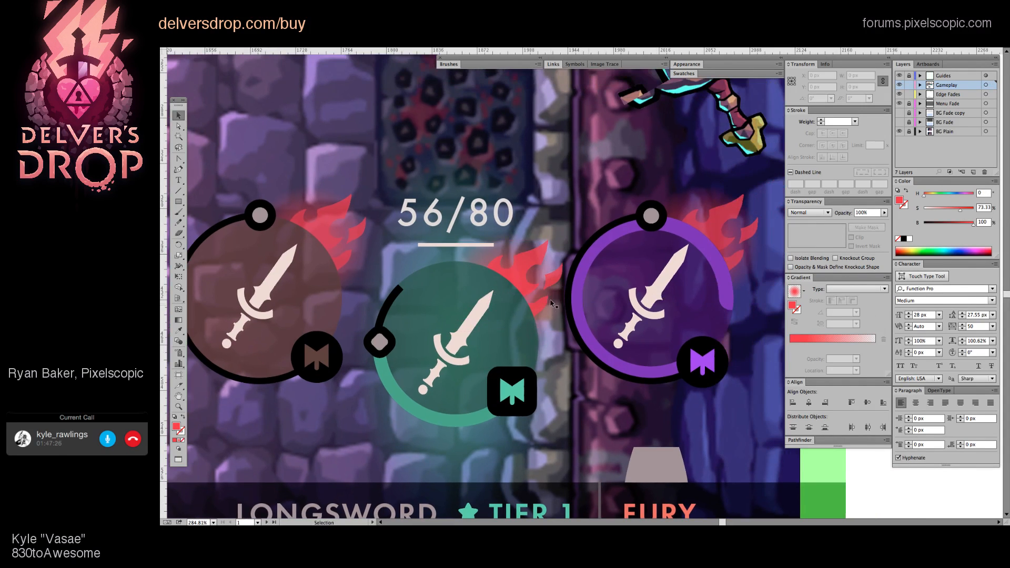
Step: Compare the teal icon's flame with the neighbouring icons' flames, check its glow circle, and deselect it
{"action": "key", "text": "z"}
{"action": "left_click", "coordinate": [552, 304], "text": "alt"}
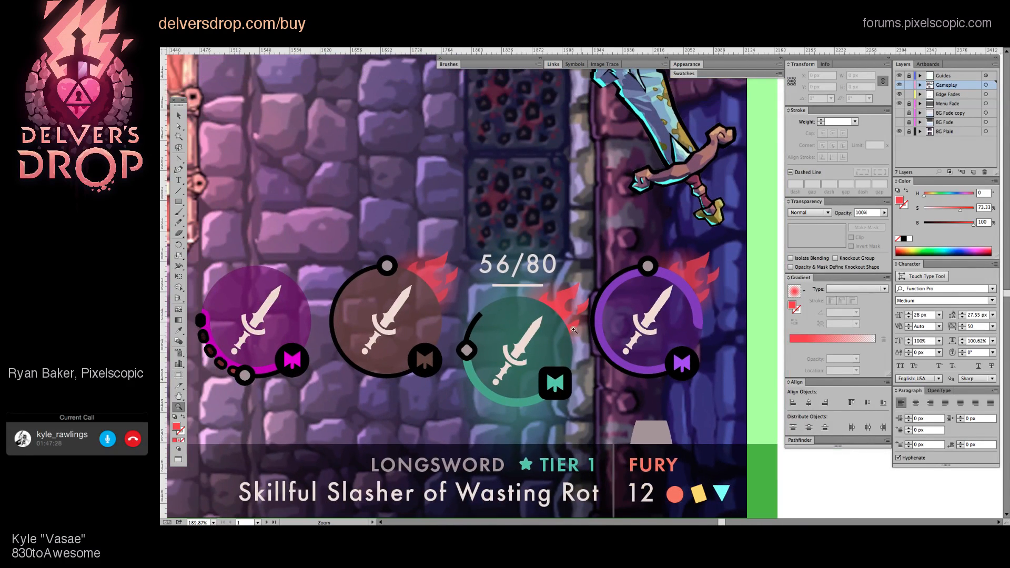
{"action": "left_click", "coordinate": [574, 329]}
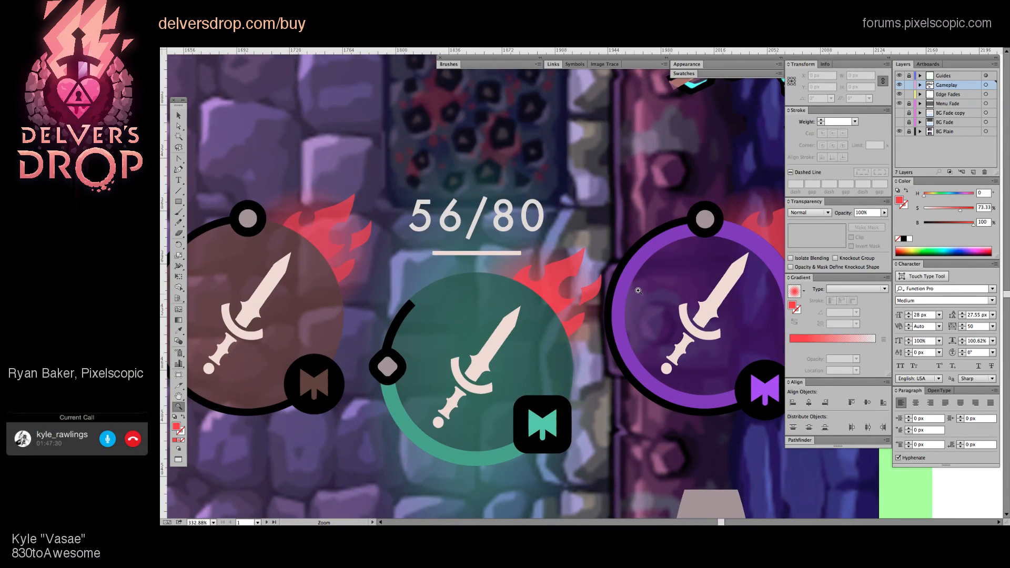
{"action": "key", "text": "a"}
{"action": "left_click", "coordinate": [537, 260]}
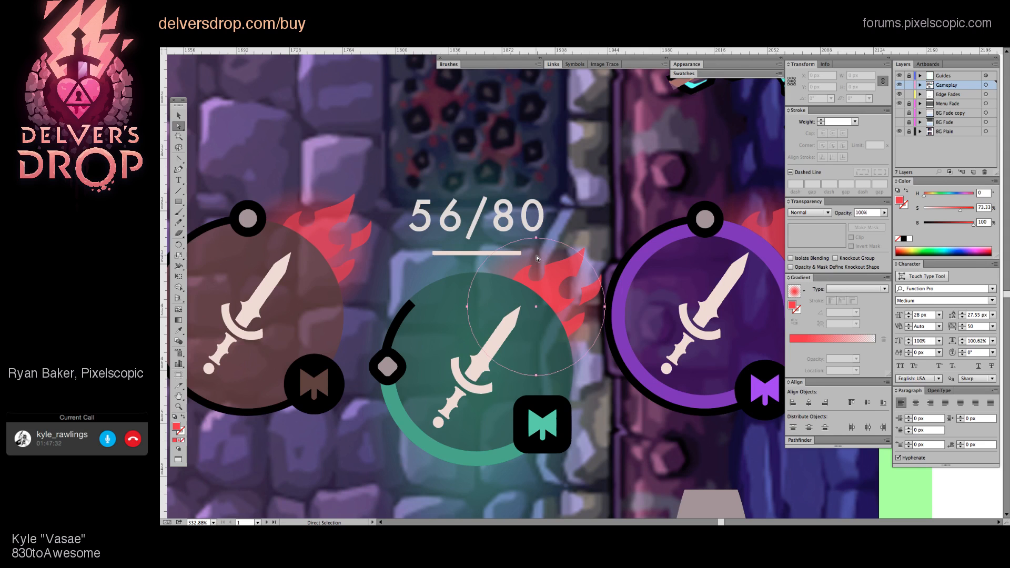
{"action": "key", "text": "z"}
{"action": "left_click", "coordinate": [604, 209], "text": "alt"}
{"action": "key", "text": "ctrl+shift+a"}
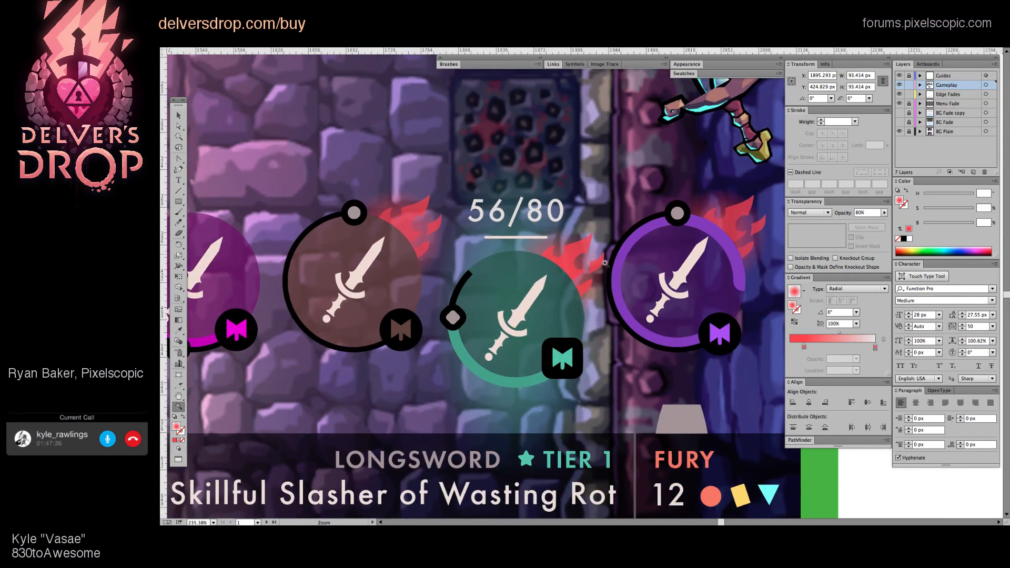
{"action": "left_click", "coordinate": [604, 263], "text": "alt"}
{"action": "left_click", "coordinate": [605, 263], "text": "alt"}
{"action": "scroll", "coordinate": [654, 338], "scroll_direction": "up", "scroll_amount": 1}
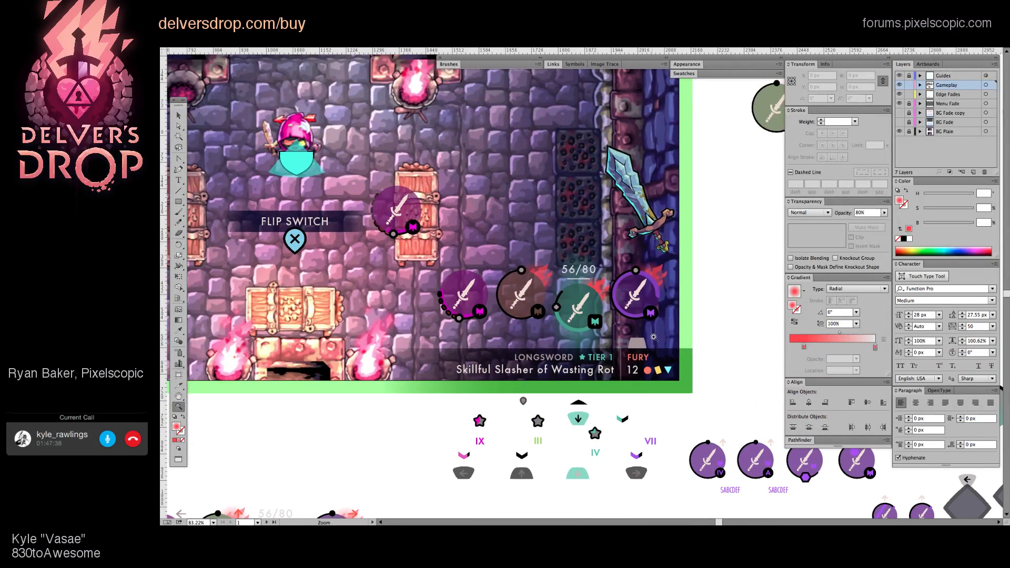
Step: Isolate the teal icon's flame clip group, try the Screen blending mode on its flame shapes, and leave isolation
{"action": "left_click", "coordinate": [602, 288]}
{"action": "key", "text": "v"}
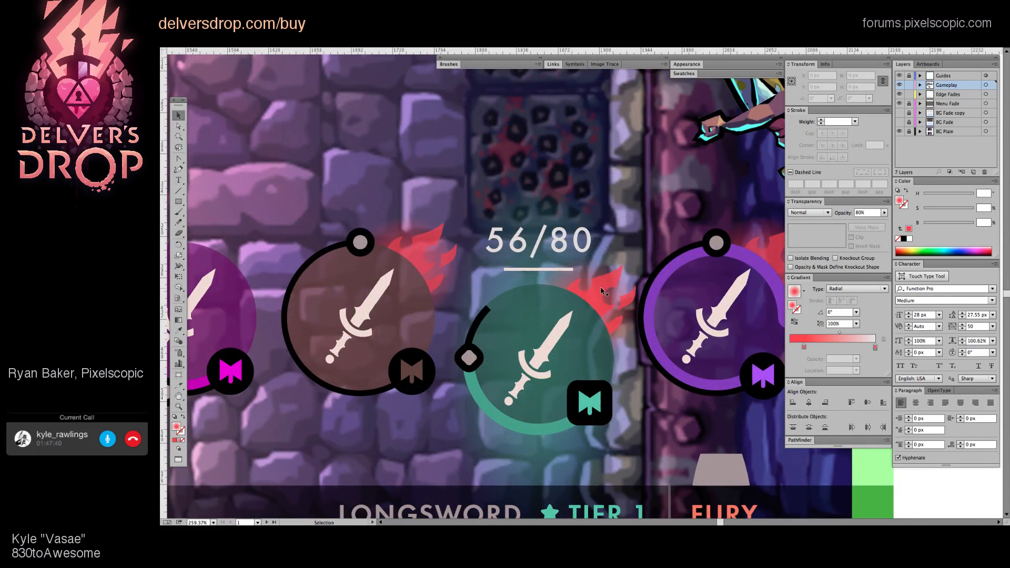
{"action": "key", "text": "a"}
{"action": "left_click", "coordinate": [602, 291]}
{"action": "key", "text": "v"}
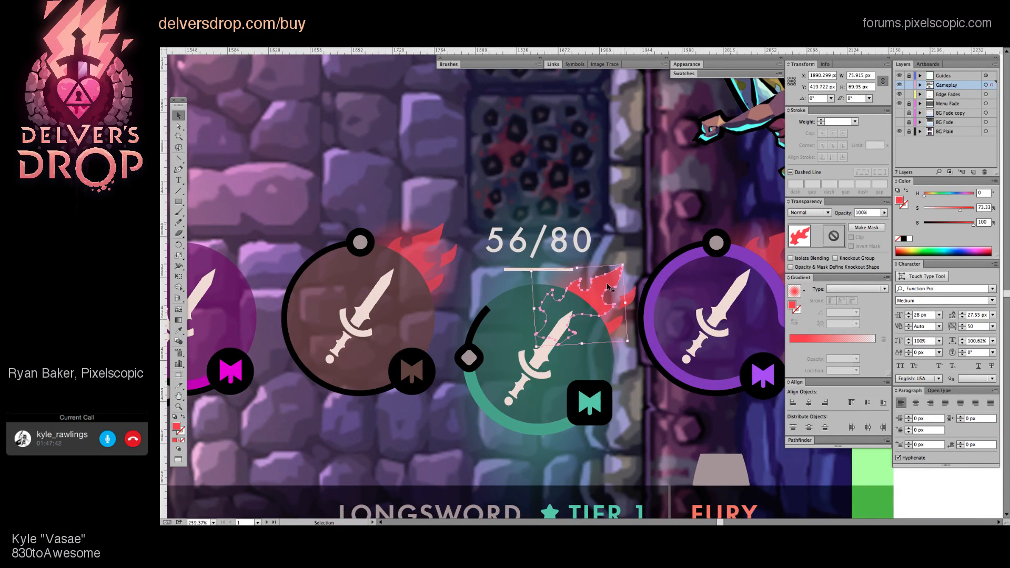
{"action": "double_click", "coordinate": [600, 287]}
{"action": "left_click", "coordinate": [605, 290]}
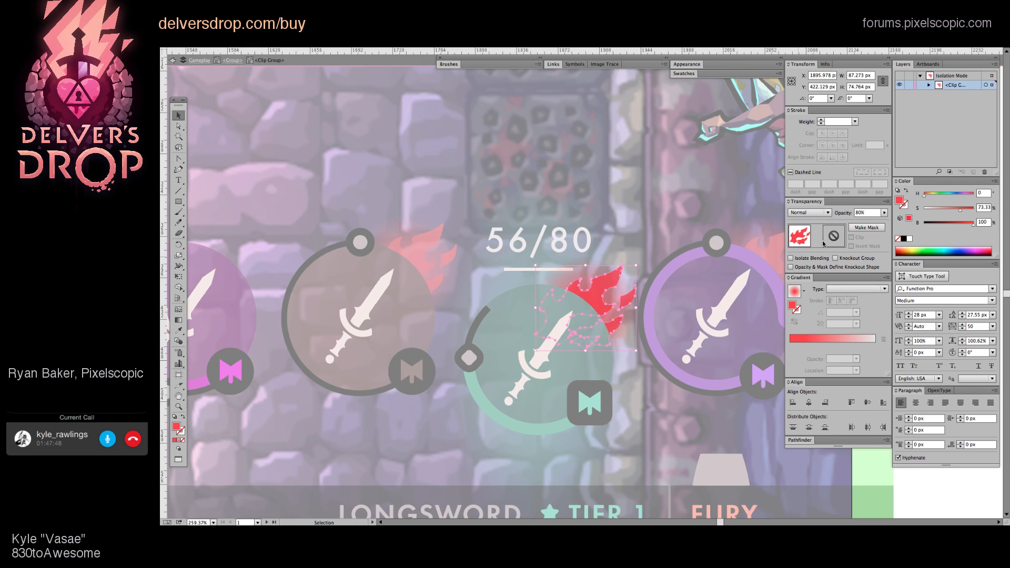
{"action": "left_click", "coordinate": [809, 212]}
{"action": "left_click", "coordinate": [813, 273]}
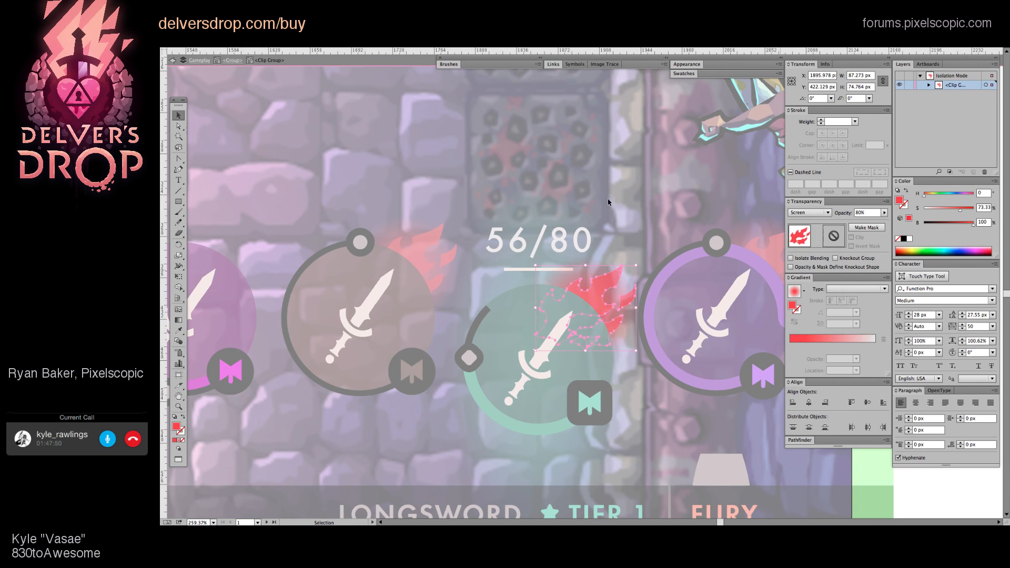
{"action": "double_click", "coordinate": [634, 167]}
Step: Compare the teal icon's flame with the neighbouring flames, undo the Screen blending mode, and leave isolation
{"action": "key", "text": "z"}
{"action": "left_click", "coordinate": [612, 224], "text": "alt"}
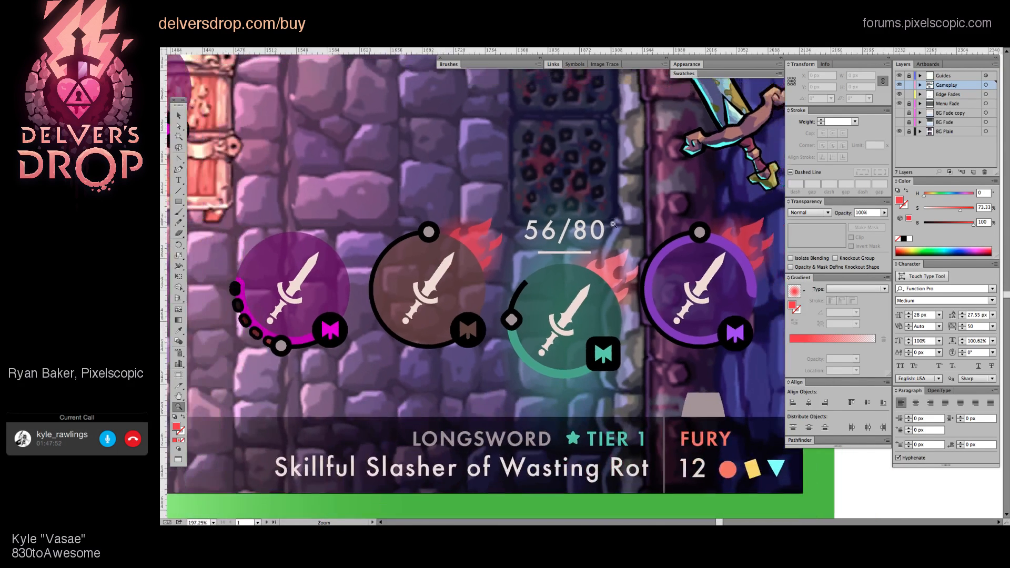
{"action": "left_click", "coordinate": [624, 277]}
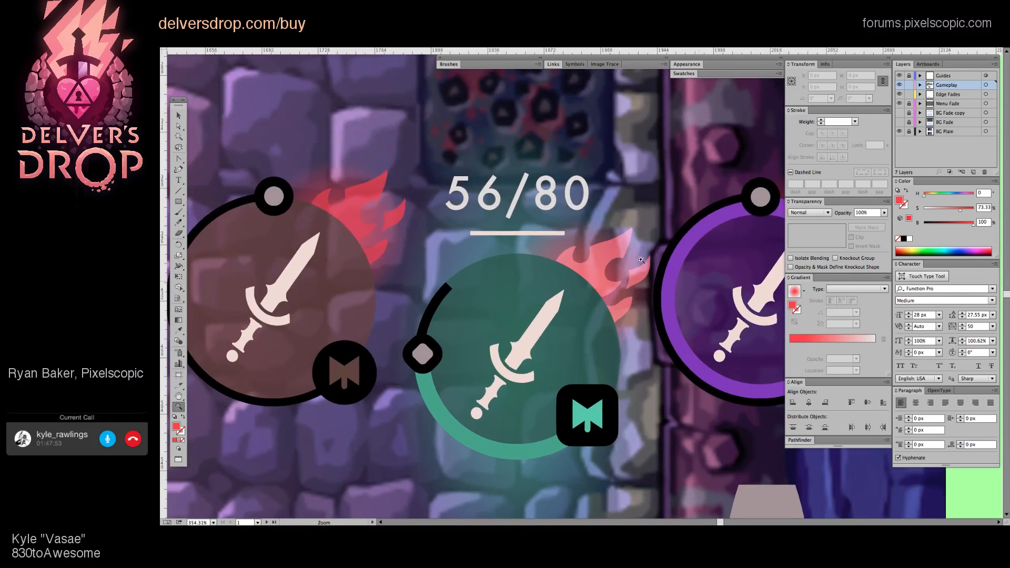
{"action": "left_click", "coordinate": [576, 281], "text": "alt"}
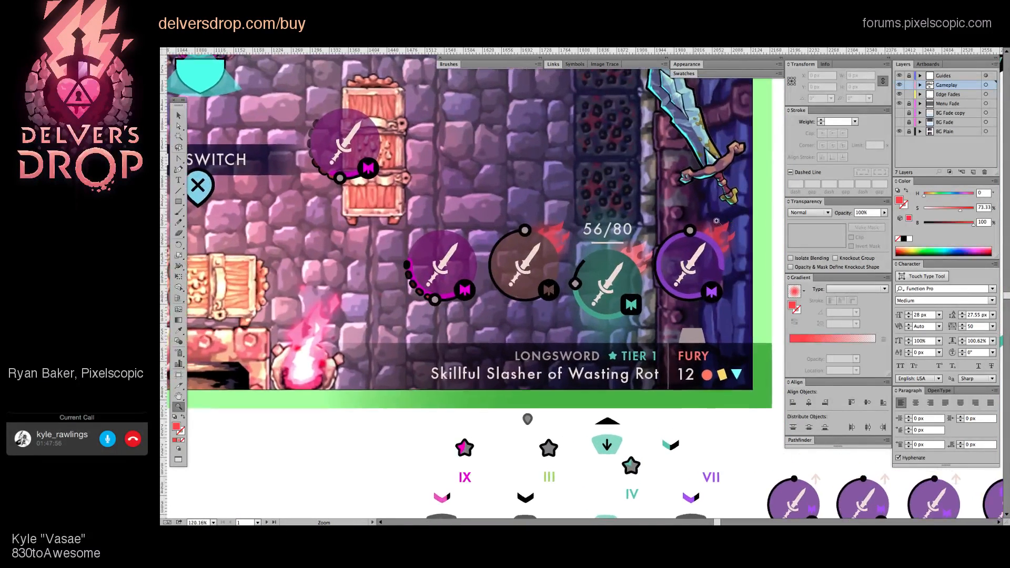
{"action": "left_click_drag", "start_coordinate": [704, 244], "coordinate": [755, 247]}
{"action": "key", "text": "super+z"}
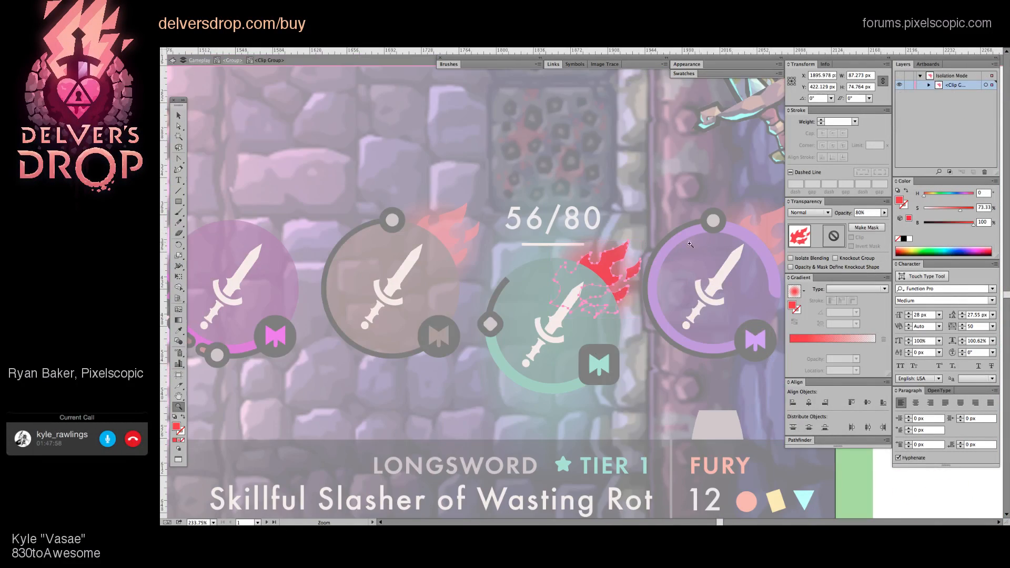
{"action": "key", "text": "v"}
{"action": "double_click", "coordinate": [662, 175]}
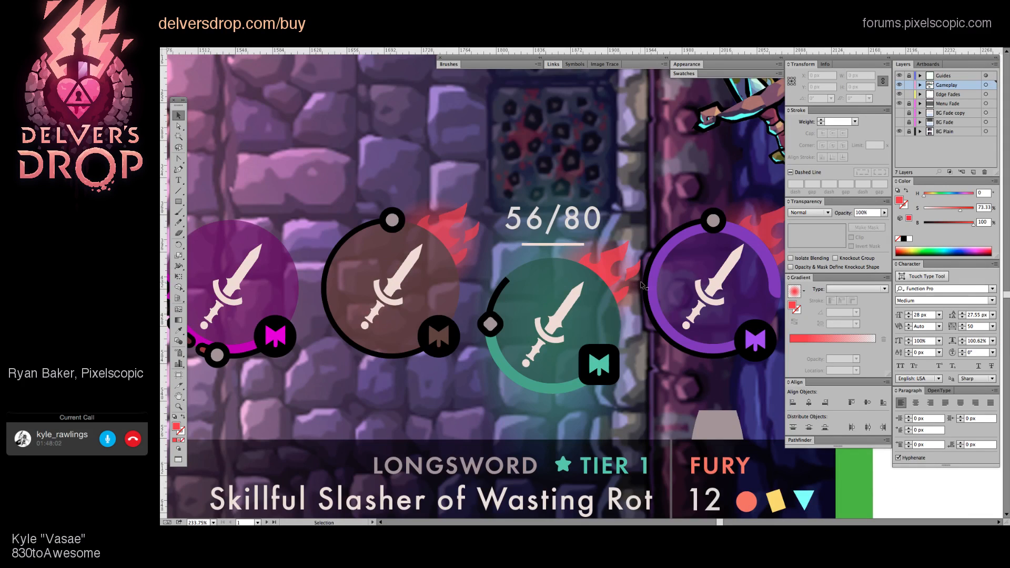
Step: Examine the teal icon's flame beside the brown and purple icons' flames
{"action": "key", "text": "z"}
{"action": "left_click_drag", "start_coordinate": [613, 293], "coordinate": [609, 328]}
{"action": "key", "text": "ctrl+a"}
{"action": "left_click", "coordinate": [612, 187]}
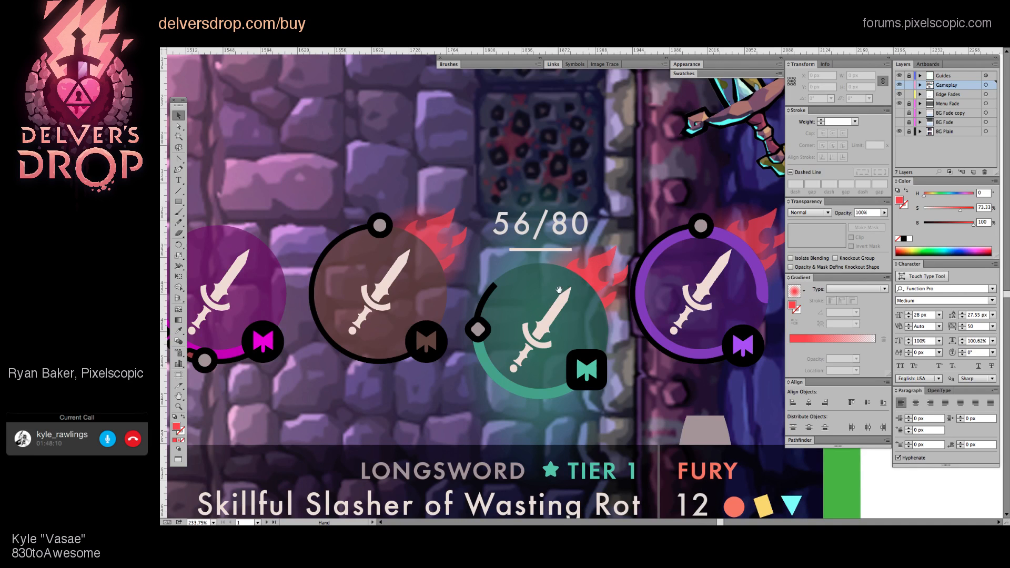
{"action": "left_click_drag", "start_coordinate": [619, 181], "coordinate": [634, 170]}
{"action": "key", "text": "z"}
Step: Try a circular shape for the marker on the teal icon's ring
{"action": "left_click_drag", "start_coordinate": [511, 309], "coordinate": [579, 337]}
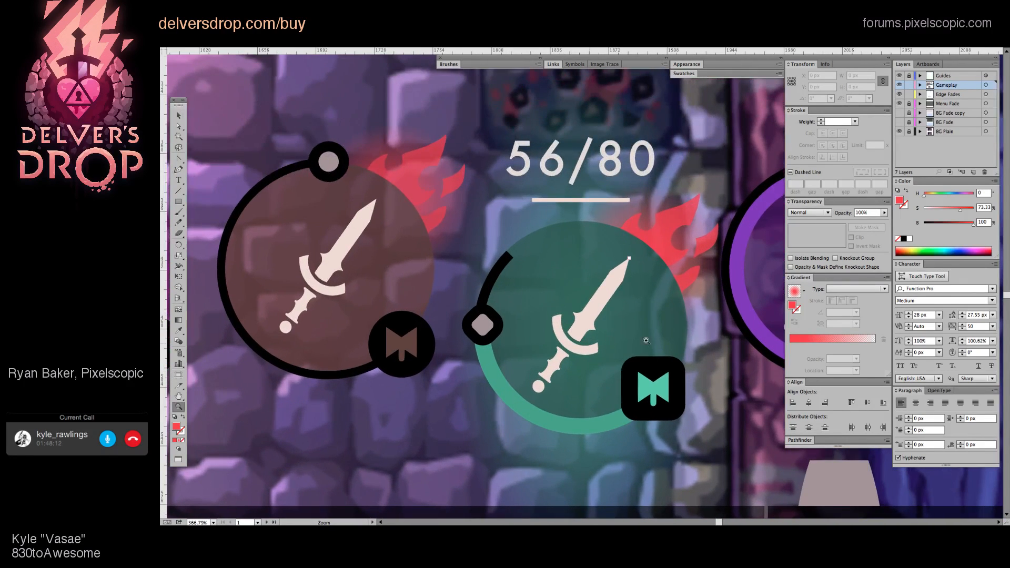
{"action": "left_click", "coordinate": [591, 342]}
{"action": "key", "text": "a"}
{"action": "left_click", "coordinate": [410, 316]}
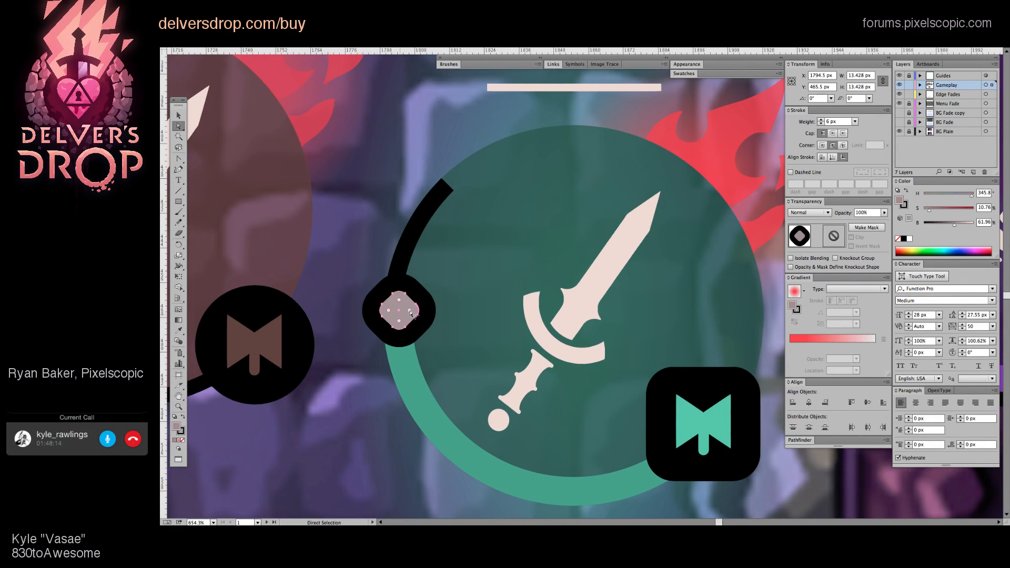
{"action": "key", "text": "z"}
{"action": "left_click_drag", "start_coordinate": [480, 295], "coordinate": [425, 318]}
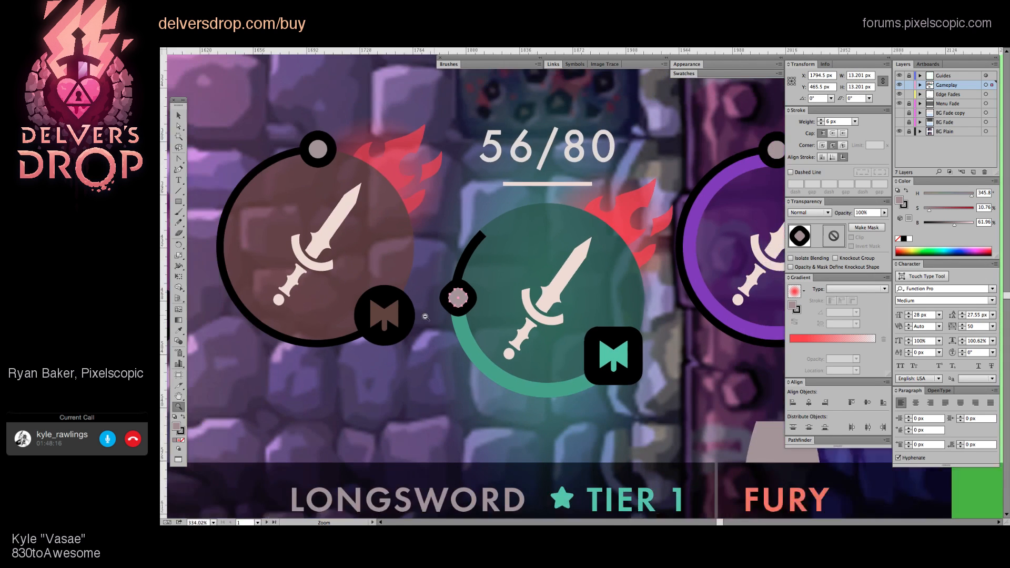
{"action": "scroll", "coordinate": [636, 314], "scroll_direction": "down", "scroll_amount": 2}
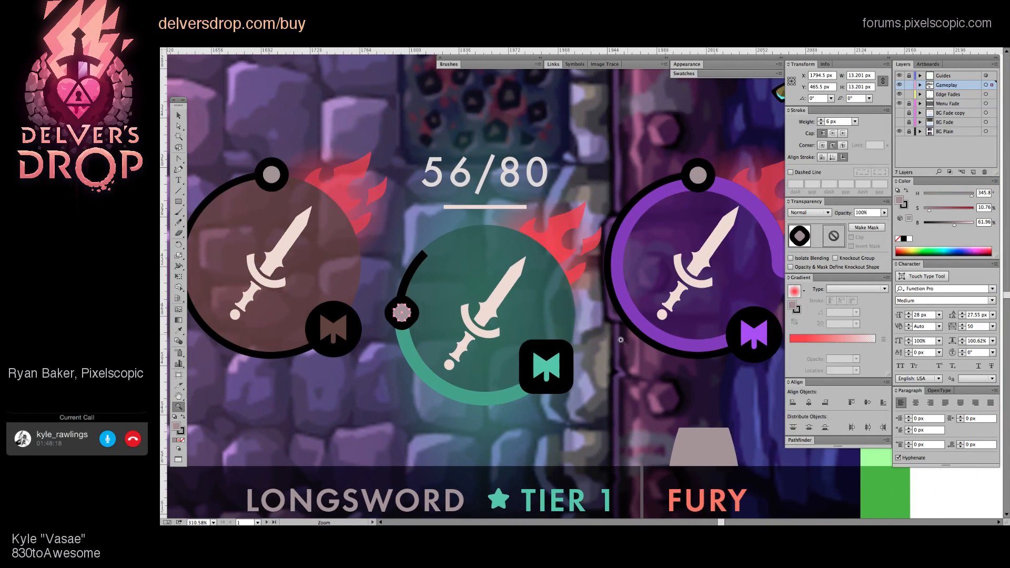
Step: Isolate the teal icon's badge group and select both the black square and its emblem
{"action": "key", "text": "v"}
{"action": "double_click", "coordinate": [543, 359]}
{"action": "double_click", "coordinate": [543, 359]}
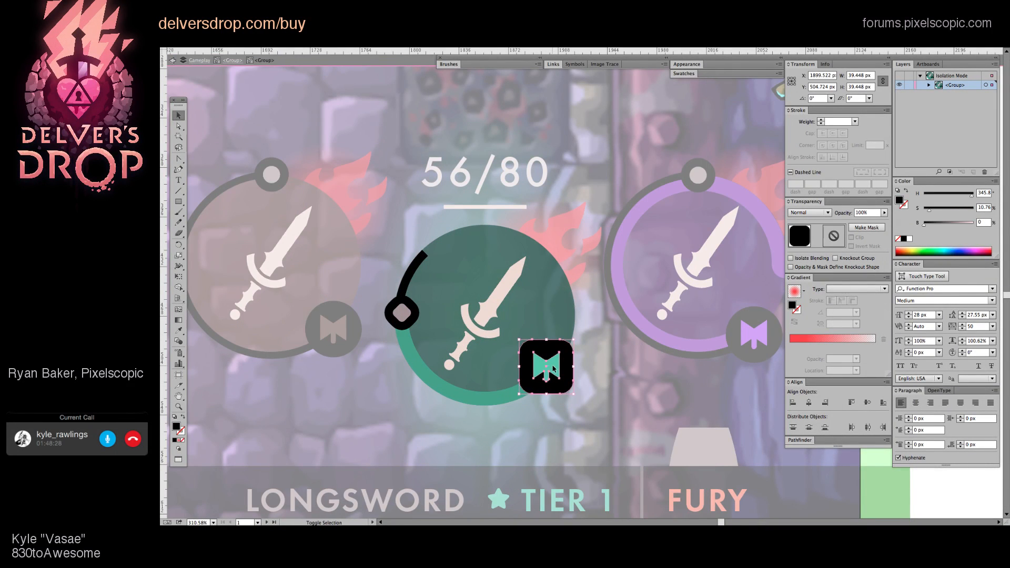
{"action": "key", "text": "ctrl+a"}
{"action": "key", "text": "Up"}
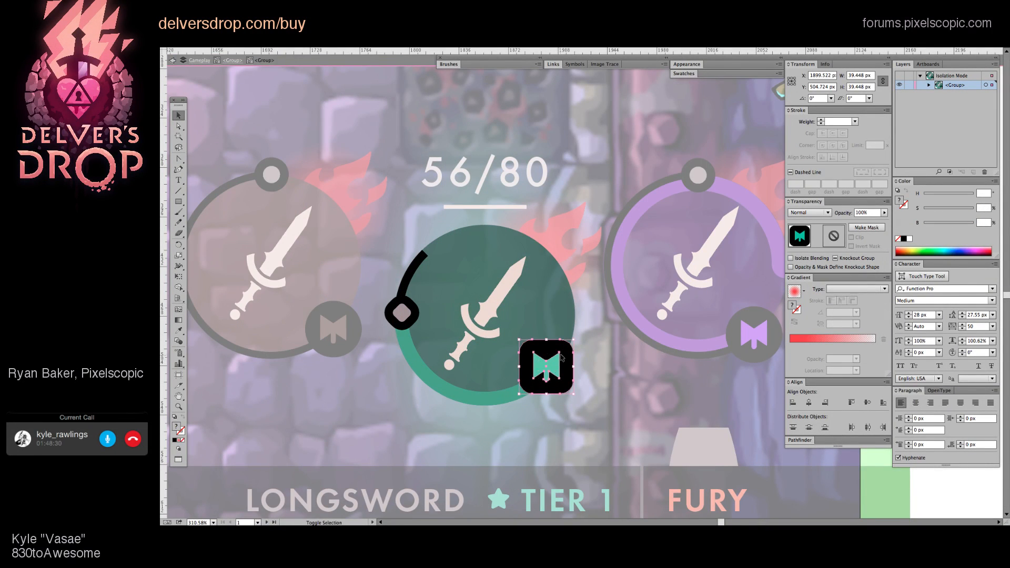
Step: Nudge the teal icon's badge left and slightly down to X 1893.724 px, Y 507.276 px, and deselect it
{"action": "key", "text": "Left"}
{"action": "key", "text": "Left"}
{"action": "key", "text": "Down"}
{"action": "key", "text": "Down"}
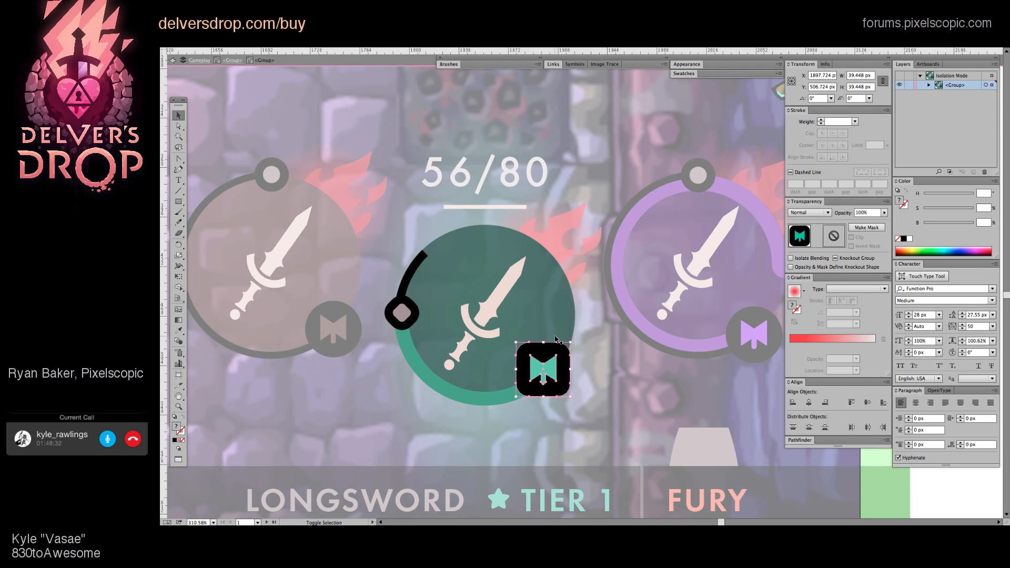
{"action": "key", "text": "Left"}
{"action": "key", "text": "Left"}
{"action": "key", "text": "Down"}
{"action": "key", "text": "Left"}
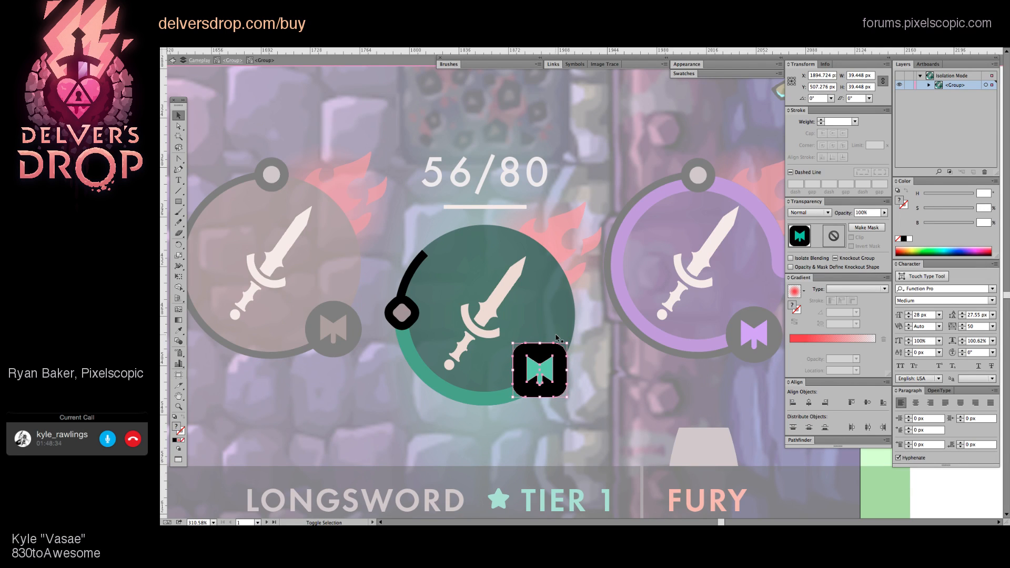
{"action": "key", "text": "Left"}
{"action": "key", "text": "Left"}
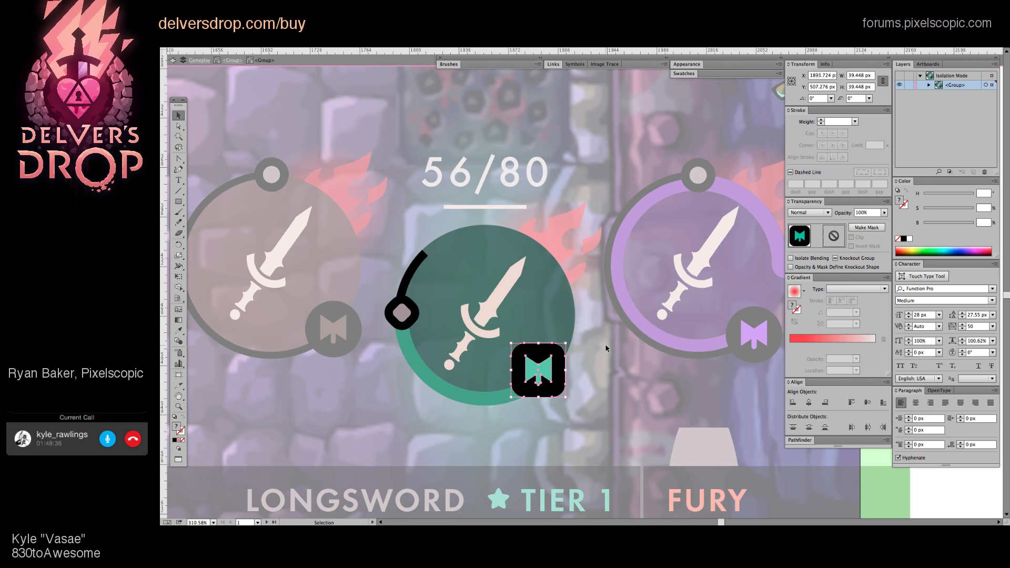
{"action": "left_click", "coordinate": [614, 346]}
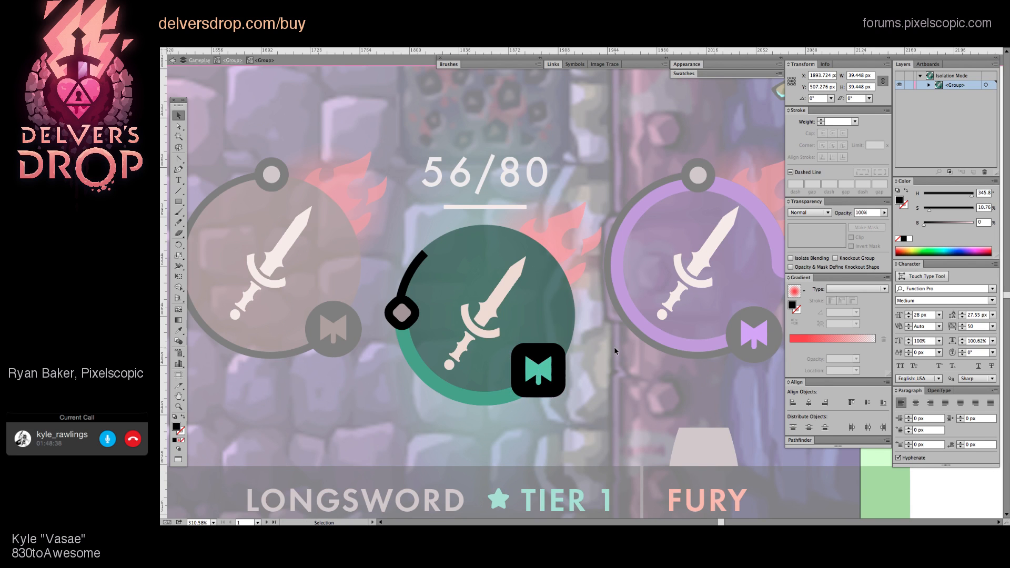
Step: Leave the badge group's isolation and compare the teal icon with its neighbours in the HUD
{"action": "key", "text": "space"}
{"action": "left_click_drag", "start_coordinate": [610, 362], "coordinate": [608, 371]}
{"action": "key", "text": "z"}
{"action": "left_click", "coordinate": [602, 370], "text": "alt"}
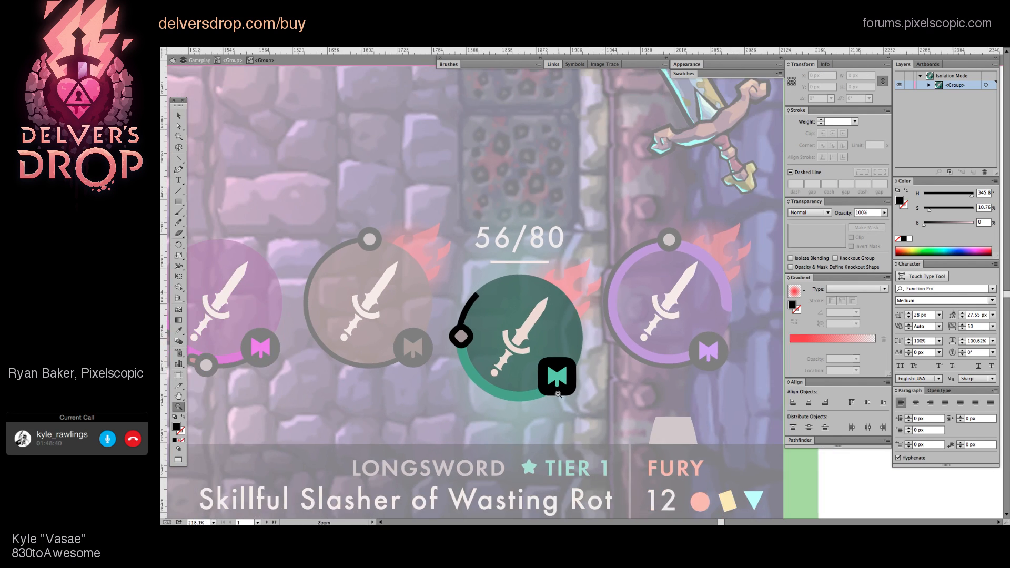
{"action": "key", "text": "v"}
{"action": "double_click", "coordinate": [652, 378]}
{"action": "key", "text": "z"}
{"action": "left_click", "coordinate": [653, 377], "text": "alt"}
{"action": "left_click", "coordinate": [655, 377], "text": "alt"}
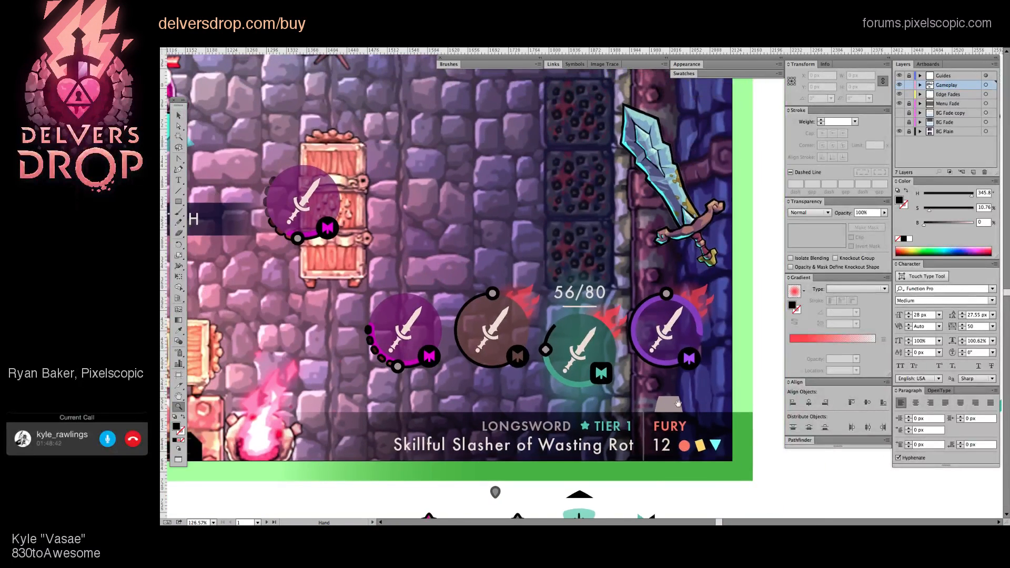
Step: Examine the icon row within the whole gameplay mockup and against the spare icon variants beside the artboard
{"action": "key", "text": "space"}
{"action": "left_click_drag", "start_coordinate": [677, 404], "coordinate": [616, 406]}
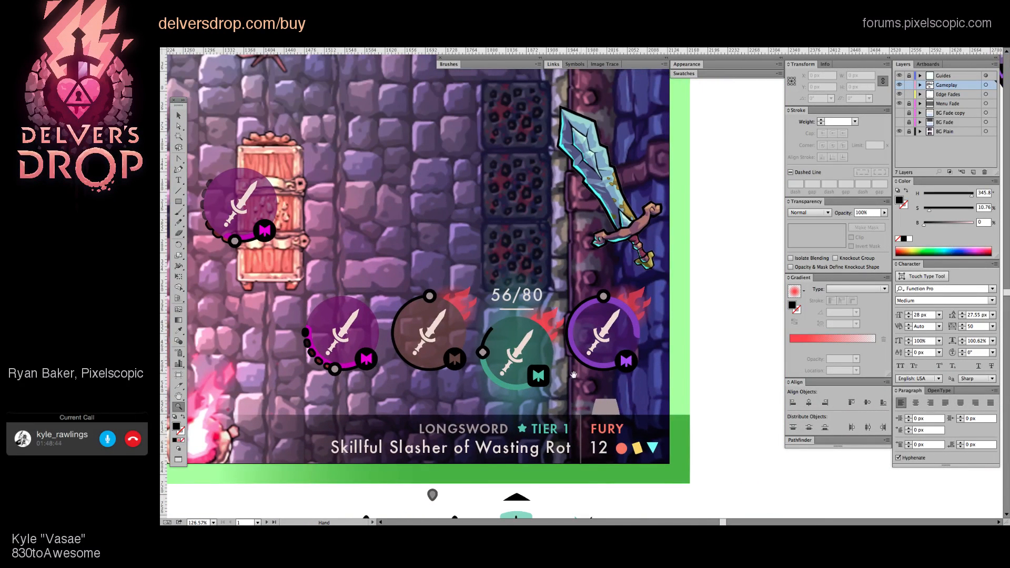
{"action": "left_click_drag", "start_coordinate": [573, 374], "coordinate": [569, 373]}
{"action": "key", "text": "v"}
{"action": "left_click_drag", "start_coordinate": [506, 368], "coordinate": [554, 377]}
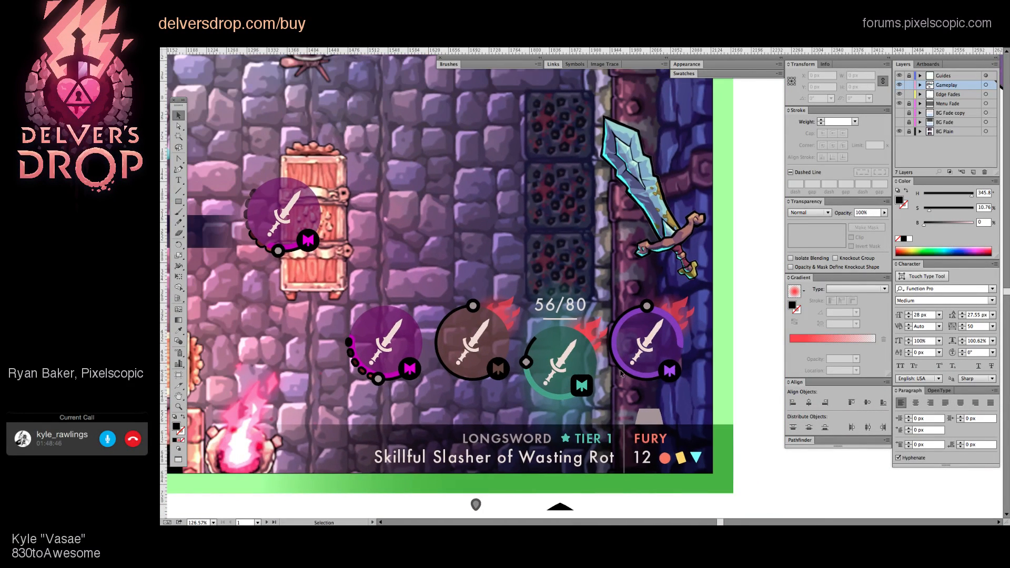
{"action": "key", "text": "z"}
{"action": "left_click", "coordinate": [567, 380], "text": "alt"}
{"action": "key", "text": "v"}
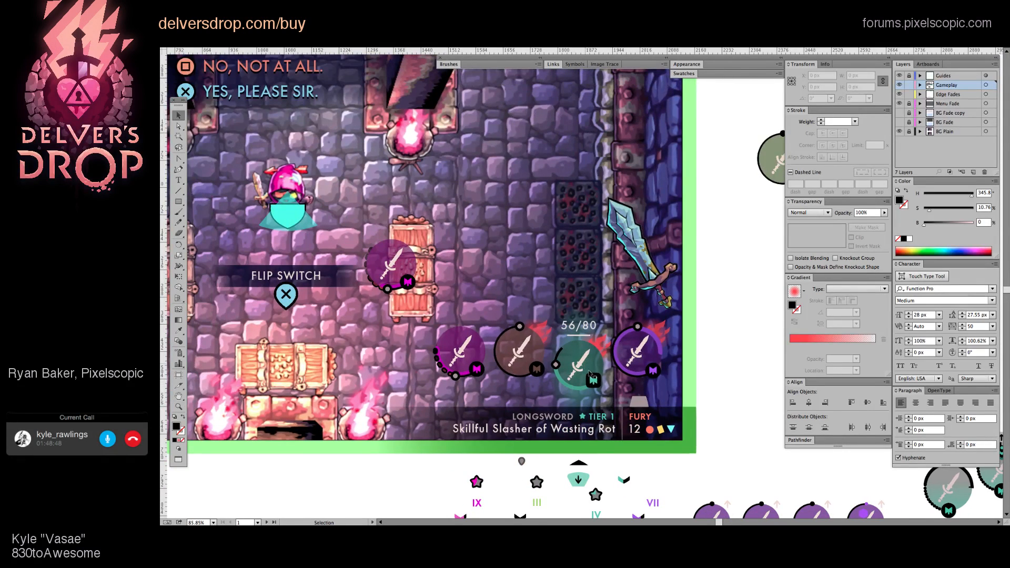
{"action": "key", "text": "space"}
{"action": "left_click_drag", "start_coordinate": [583, 364], "coordinate": [704, 265]}
{"action": "left_click", "coordinate": [627, 354]}
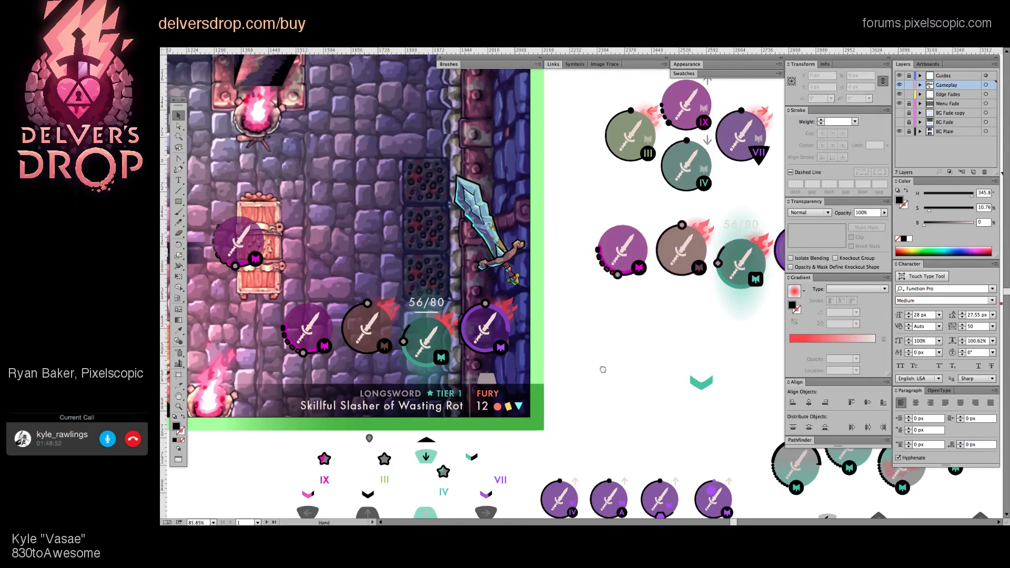
Step: Isolate the HUD icon row group and delete the brown longsword icon with its flame
{"action": "left_click", "coordinate": [256, 305], "text": "ctrl"}
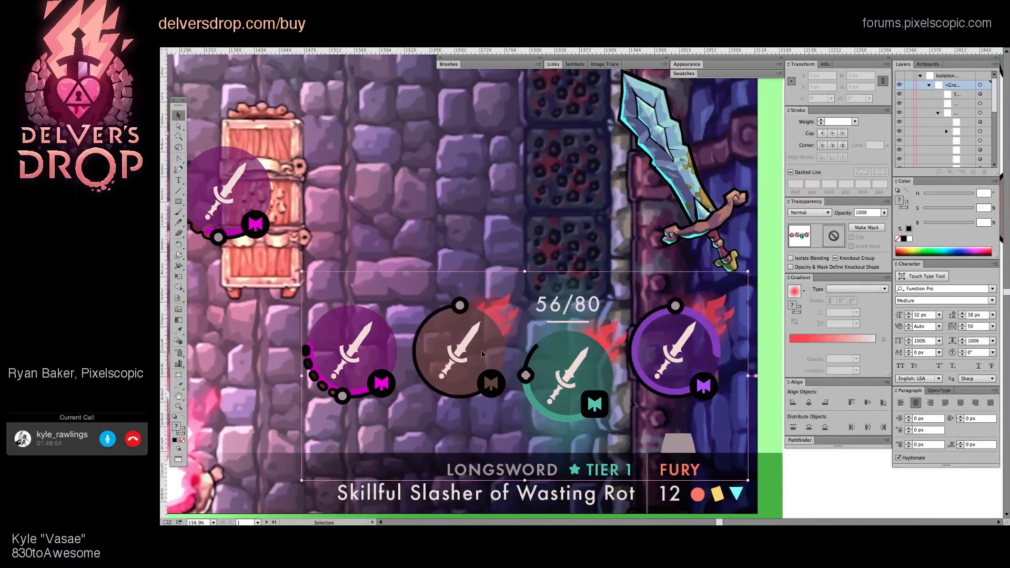
{"action": "double_click", "coordinate": [481, 354]}
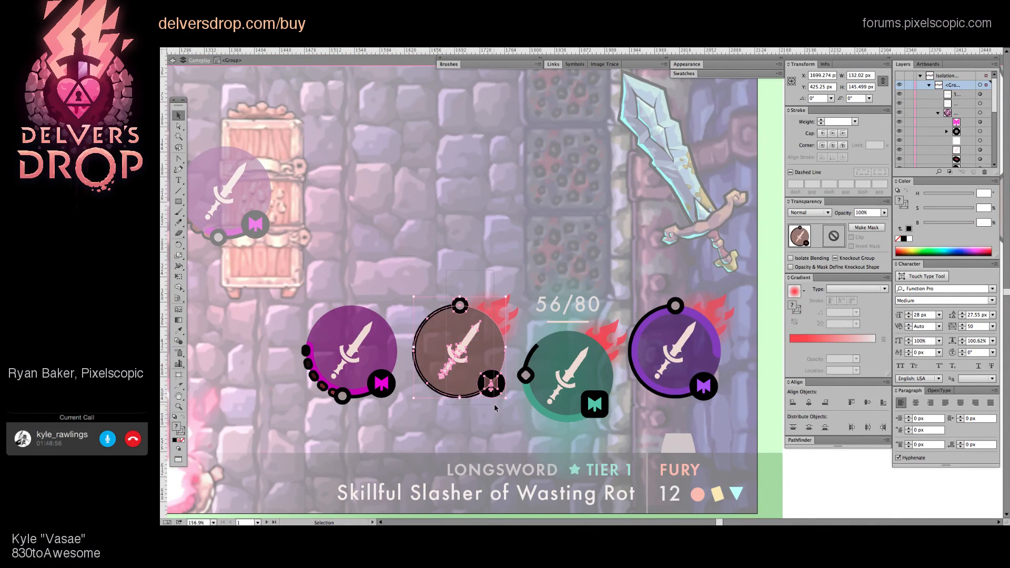
{"action": "key", "text": "Delete"}
Step: Duplicate the teal icon together with its flame into the gap beside the magenta icon, at X 1713.45 px, Y 409.765 px
{"action": "left_click", "coordinate": [564, 390]}
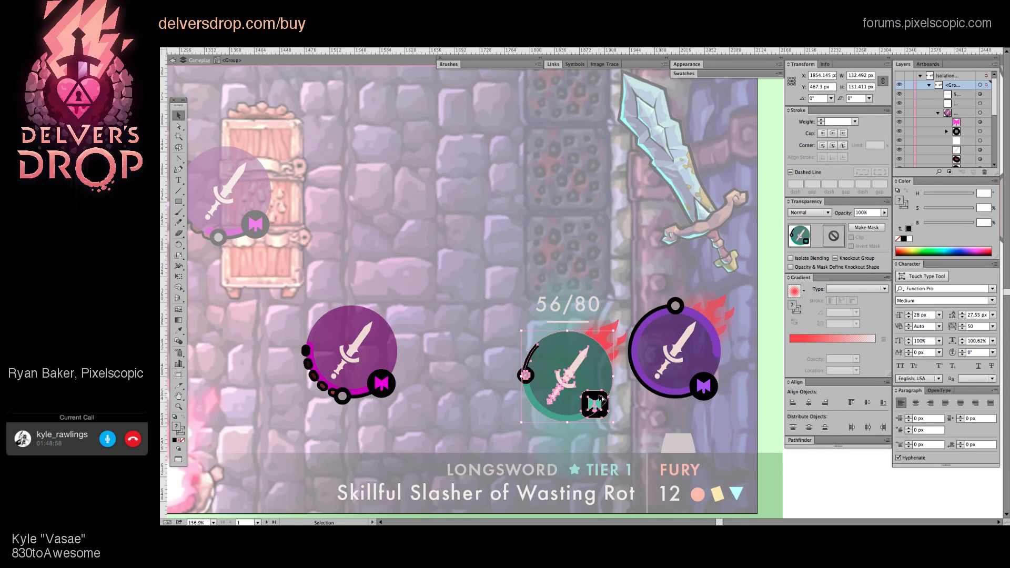
{"action": "left_click", "coordinate": [606, 358]}
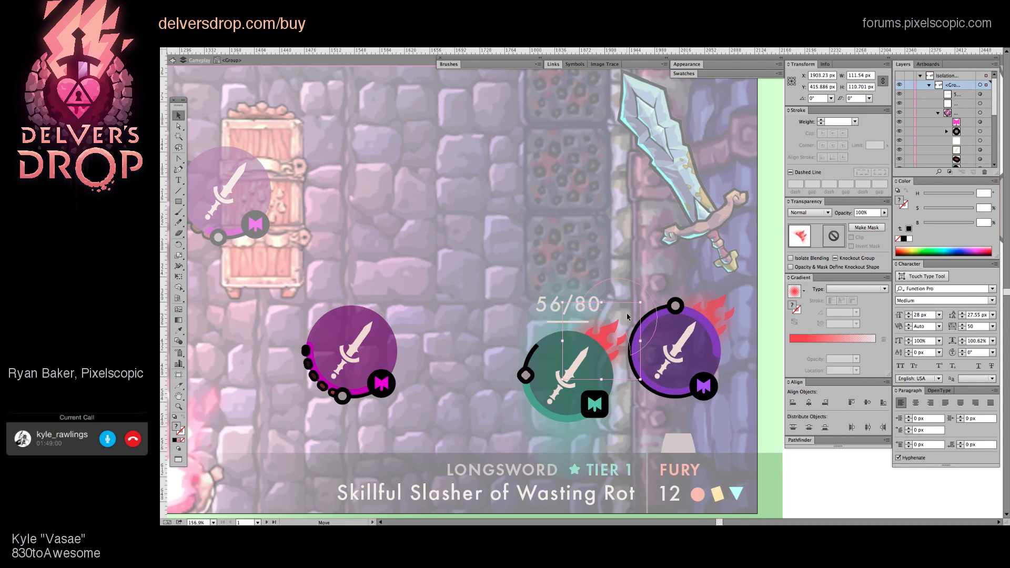
{"action": "left_click", "coordinate": [567, 395]}
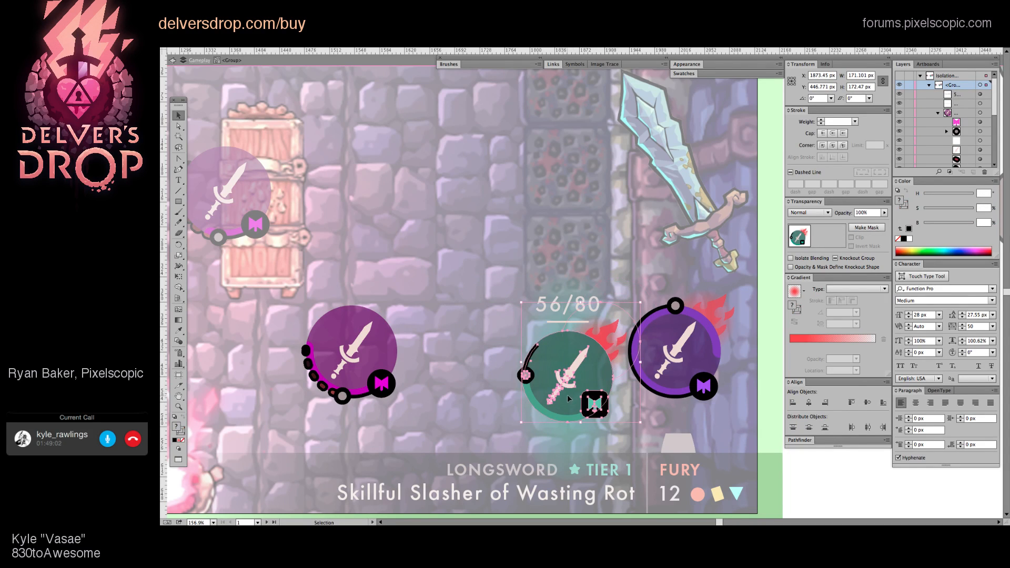
{"action": "key", "text": "a"}
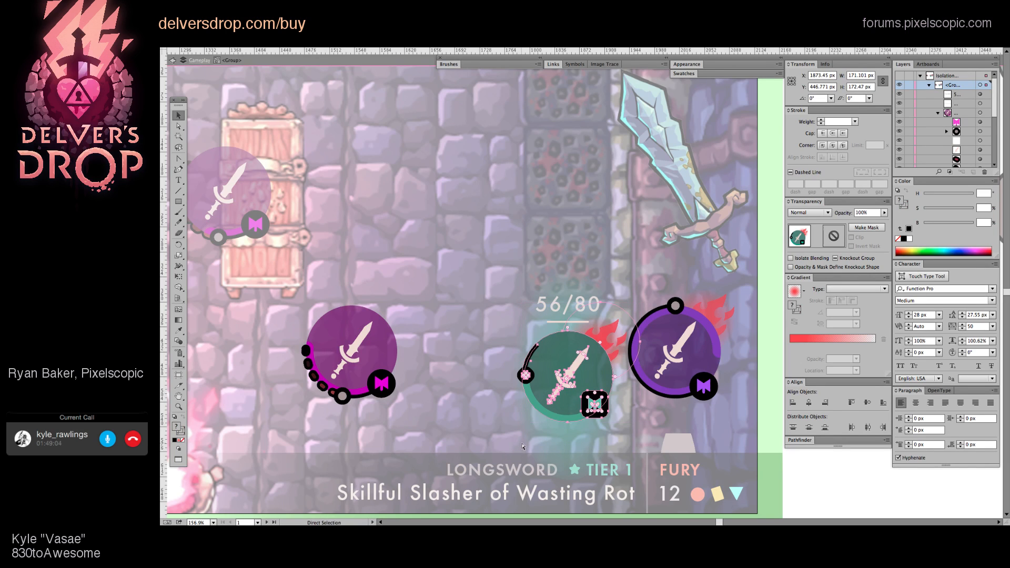
{"action": "key", "text": "v"}
{"action": "left_click_drag", "start_coordinate": [592, 384], "coordinate": [469, 343]}
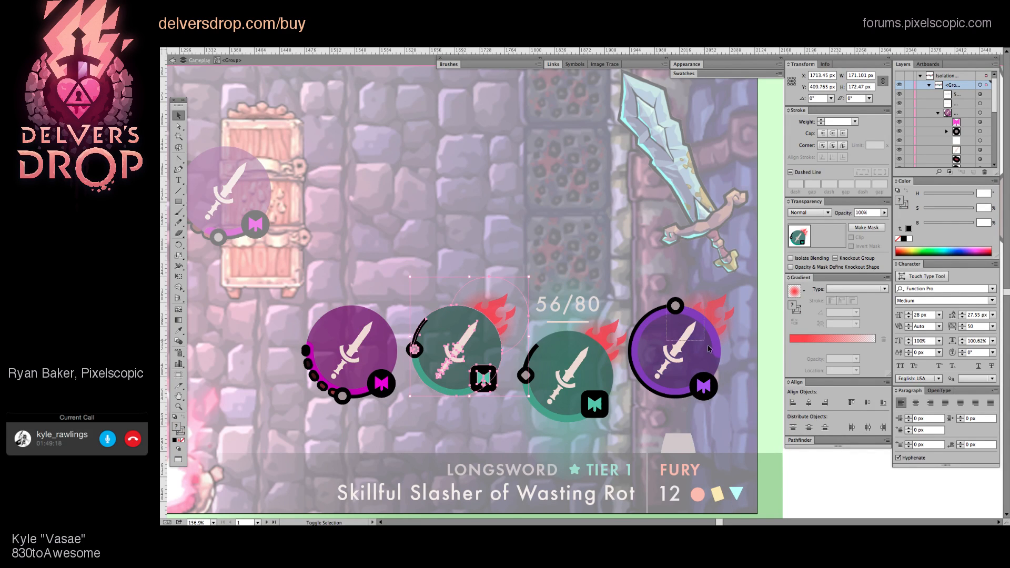
Step: Select the purple icon together with the duplicated teal icon and shift both down to Y 419.235 px in the icon row
{"action": "left_click", "coordinate": [719, 391], "text": "shift"}
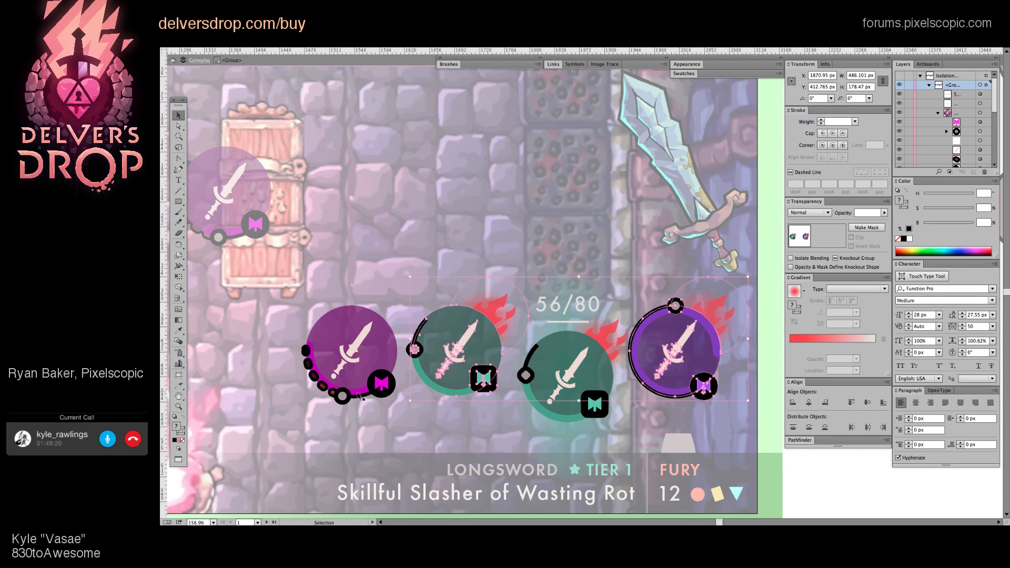
{"action": "key", "text": "z"}
{"action": "left_click", "coordinate": [357, 391]}
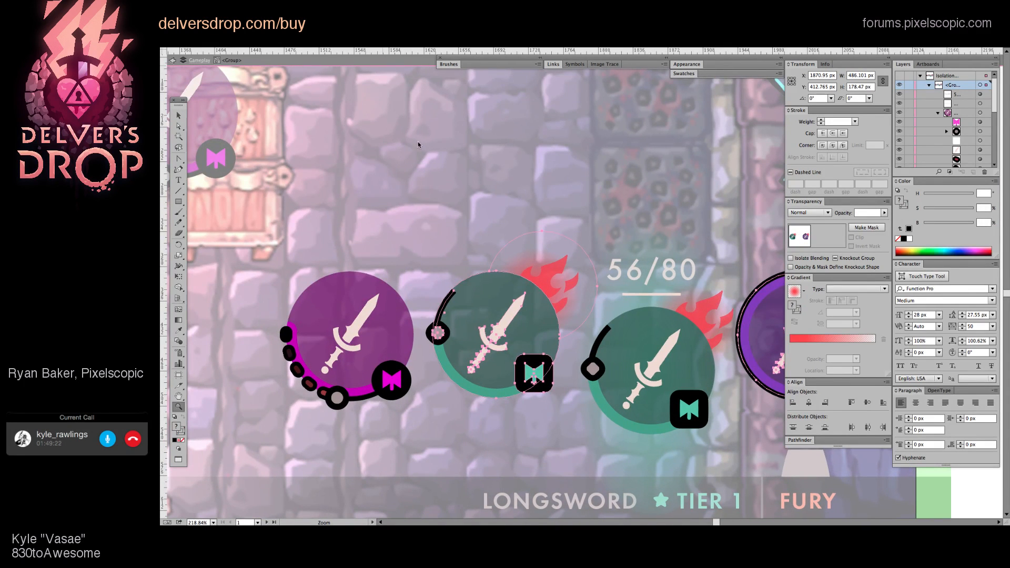
{"action": "key", "text": "Tab"}
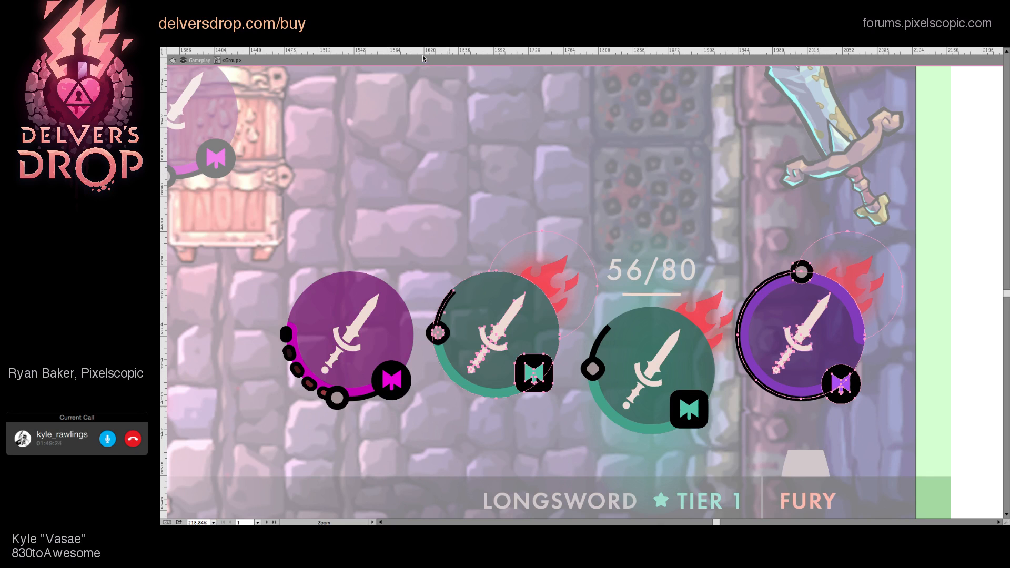
{"action": "key", "text": "Tab"}
{"action": "left_click_drag", "start_coordinate": [411, 51], "coordinate": [487, 387]}
{"action": "key", "text": "v"}
{"action": "scroll", "coordinate": [471, 418], "scroll_direction": "right", "scroll_amount": 3}
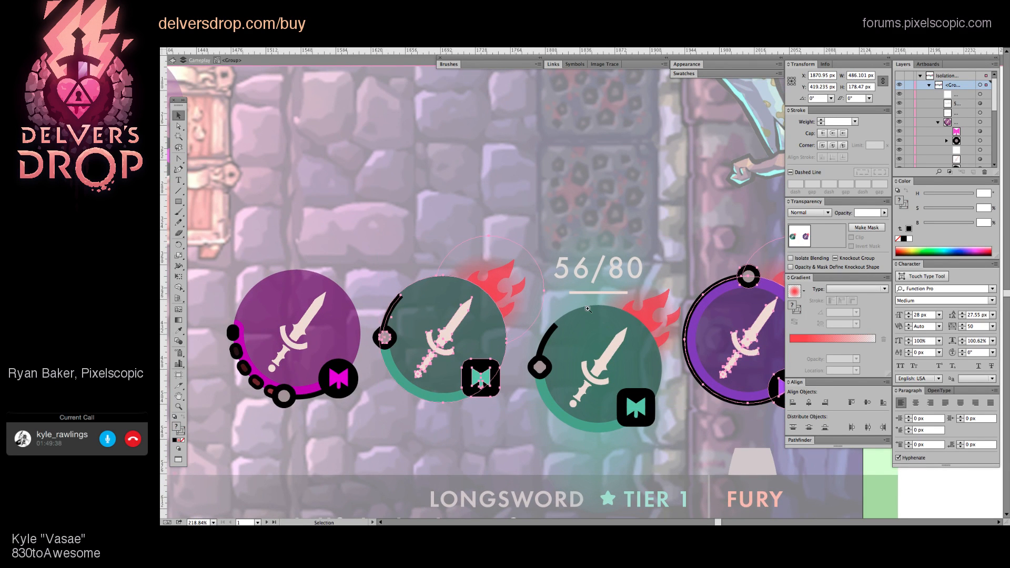
{"action": "key", "text": "z"}
{"action": "left_click_drag", "start_coordinate": [584, 316], "coordinate": [532, 316]}
{"action": "key", "text": "v"}
{"action": "scroll", "coordinate": [673, 396], "scroll_direction": "right", "scroll_amount": 3}
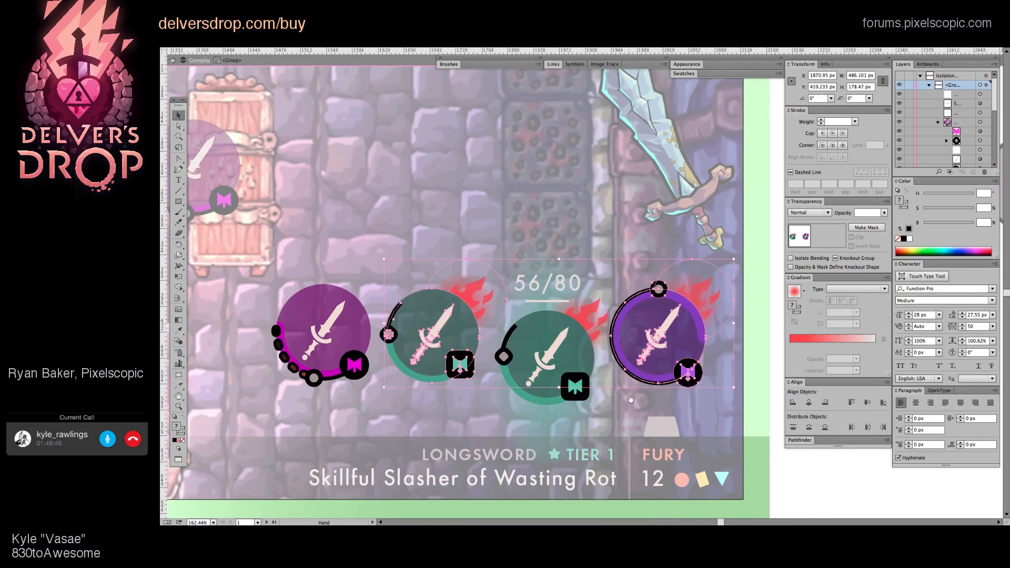
{"action": "left_click", "coordinate": [745, 419]}
{"action": "scroll", "coordinate": [605, 378], "scroll_direction": "up", "scroll_amount": 1}
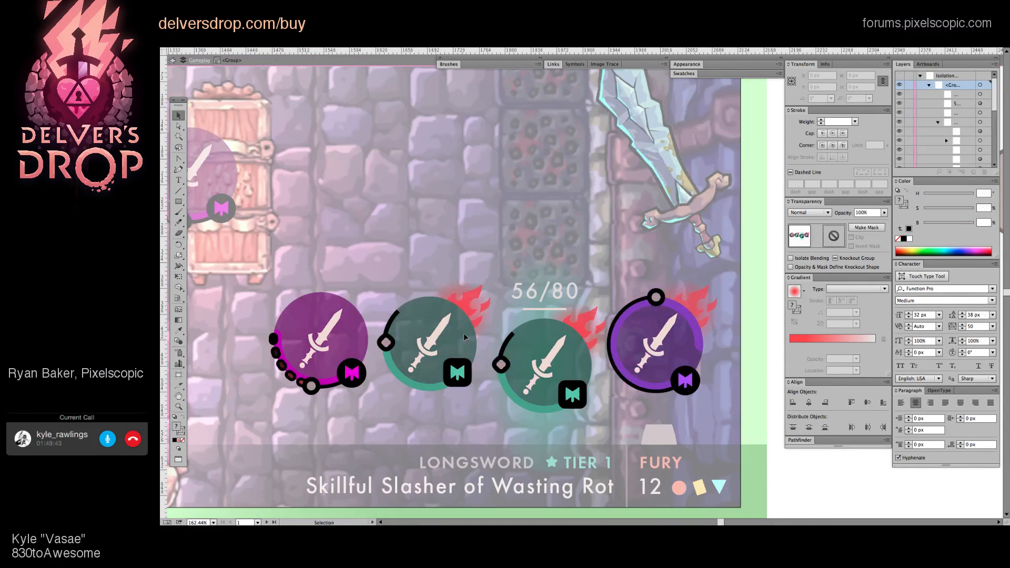
Step: Fill the duplicated teal icon's disc with the brown swatch R=148 G=100 B=90 and darken it to 34.9% brightness
{"action": "left_click", "coordinate": [464, 335]}
{"action": "key", "text": "a"}
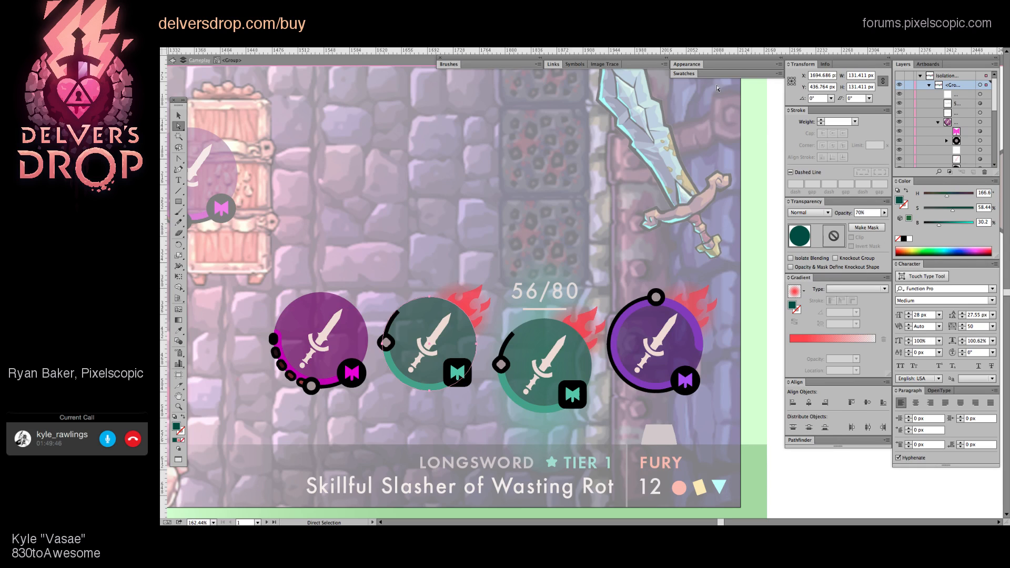
{"action": "left_click", "coordinate": [687, 64]}
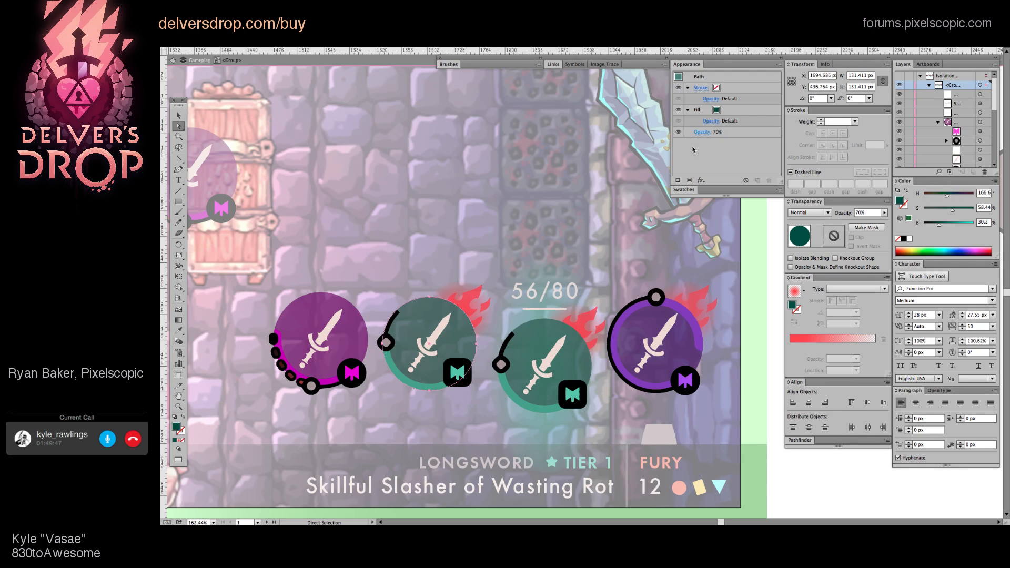
{"action": "left_click", "coordinate": [685, 189]}
{"action": "left_click", "coordinate": [694, 65]}
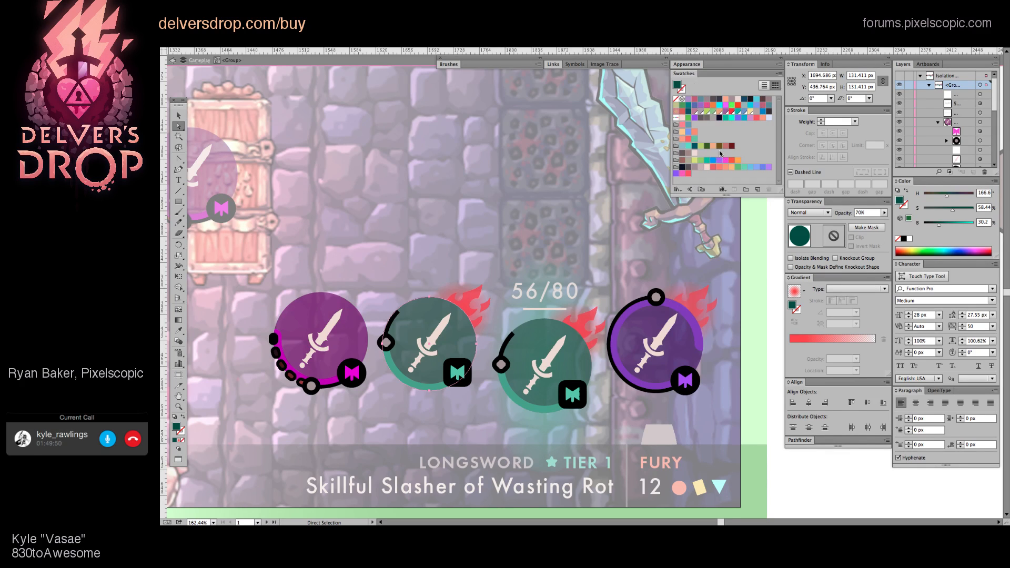
{"action": "left_click_drag", "start_coordinate": [718, 196], "coordinate": [717, 209]}
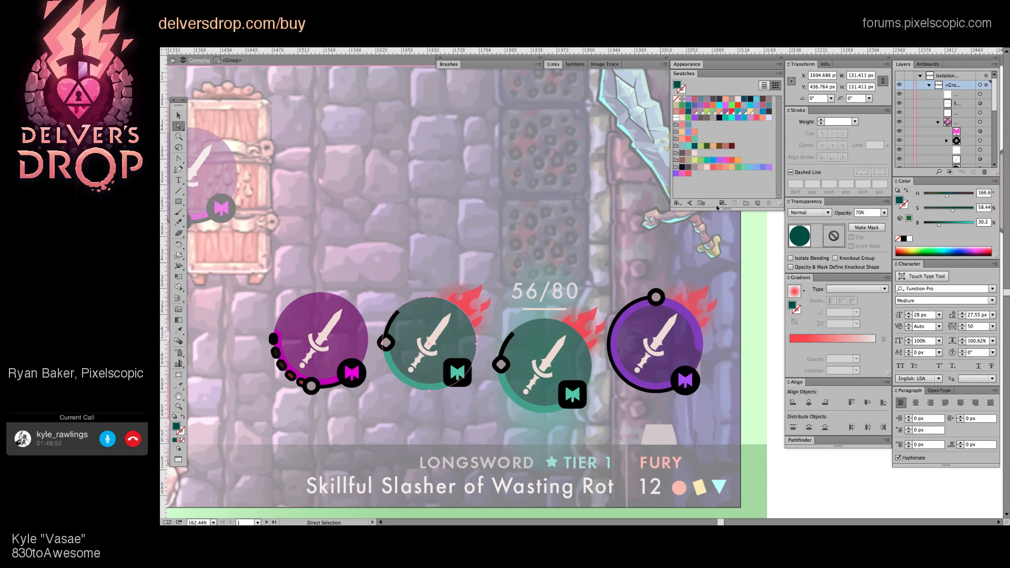
{"action": "left_click", "coordinate": [682, 160]}
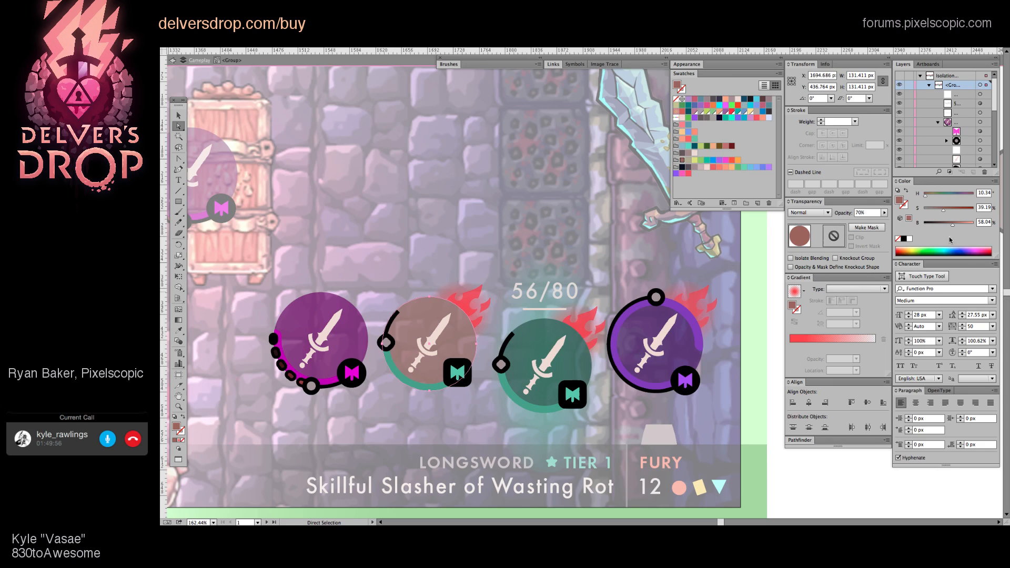
{"action": "mouse_move", "coordinate": [953, 225]}
{"action": "left_mouse_down"}
{"action": "mouse_move", "coordinate": [942, 224]}
{"action": "mouse_move", "coordinate": [945, 210]}
{"action": "mouse_move", "coordinate": [940, 228]}
{"action": "left_mouse_up"}
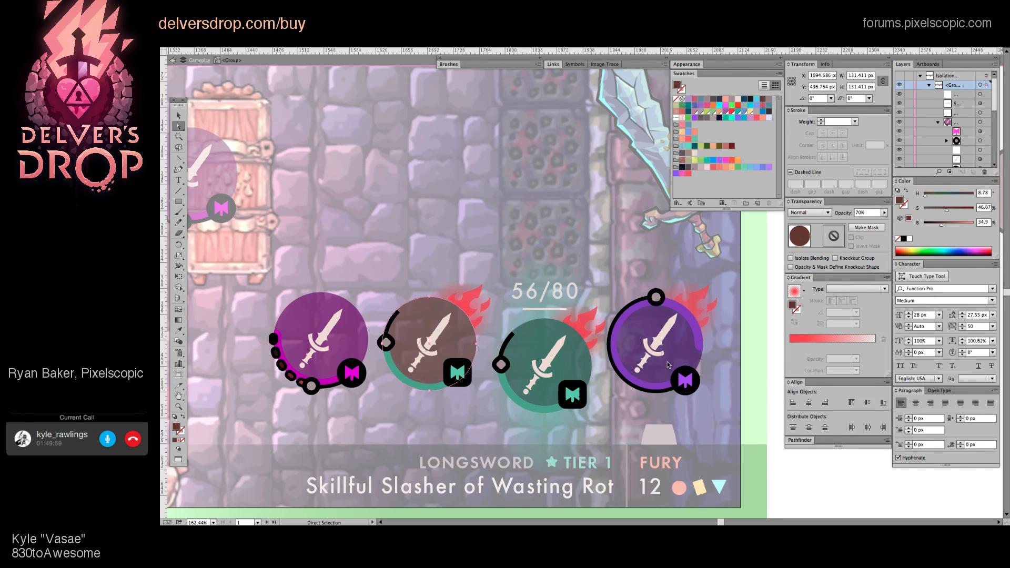
{"action": "left_click", "coordinate": [404, 445]}
Step: Recolour the same icon's teal arc stroke with the brown swatch R=148 G=100 B=90 and raise its brightness to about 69%
{"action": "left_click", "coordinate": [418, 391]}
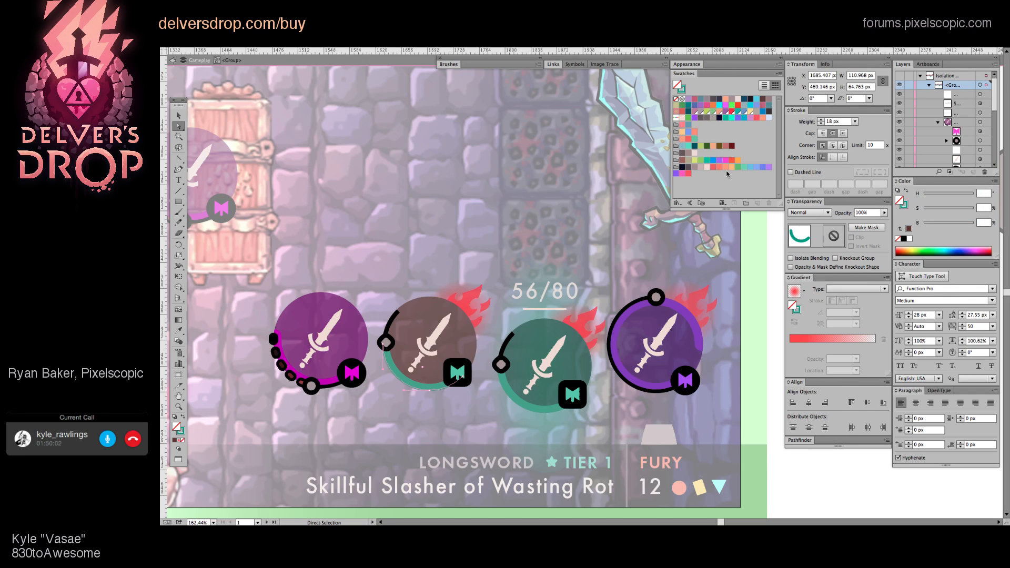
{"action": "left_click", "coordinate": [681, 160]}
{"action": "key", "text": "ctrl+z"}
{"action": "left_click", "coordinate": [681, 160]}
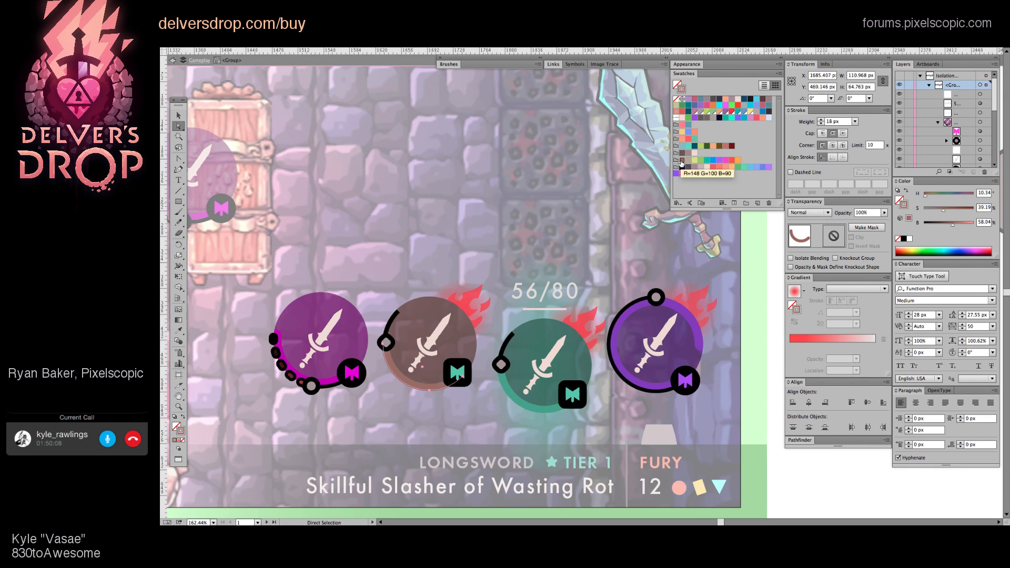
{"action": "left_click_drag", "start_coordinate": [956, 224], "coordinate": [958, 224]}
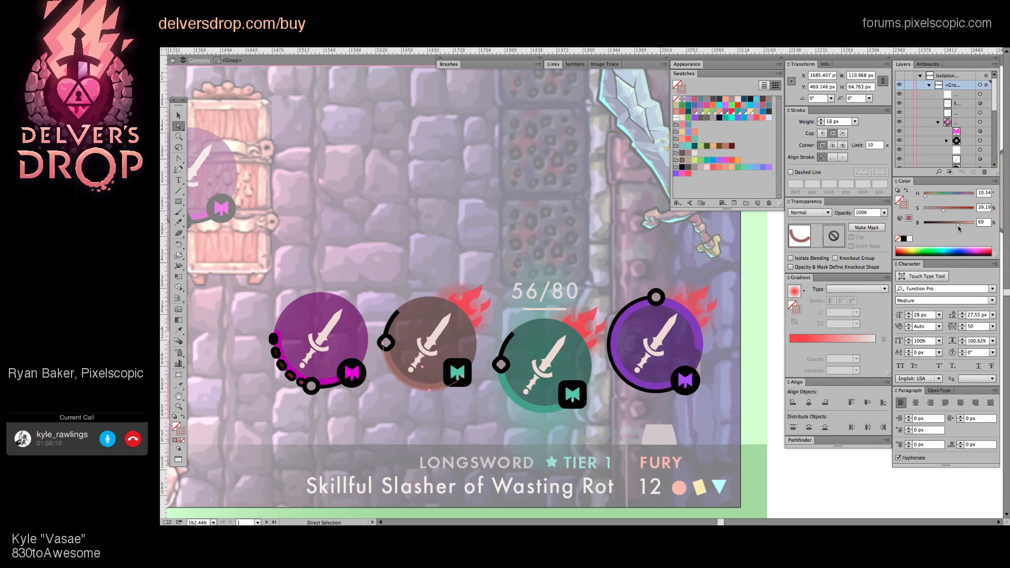
{"action": "left_click", "coordinate": [474, 406]}
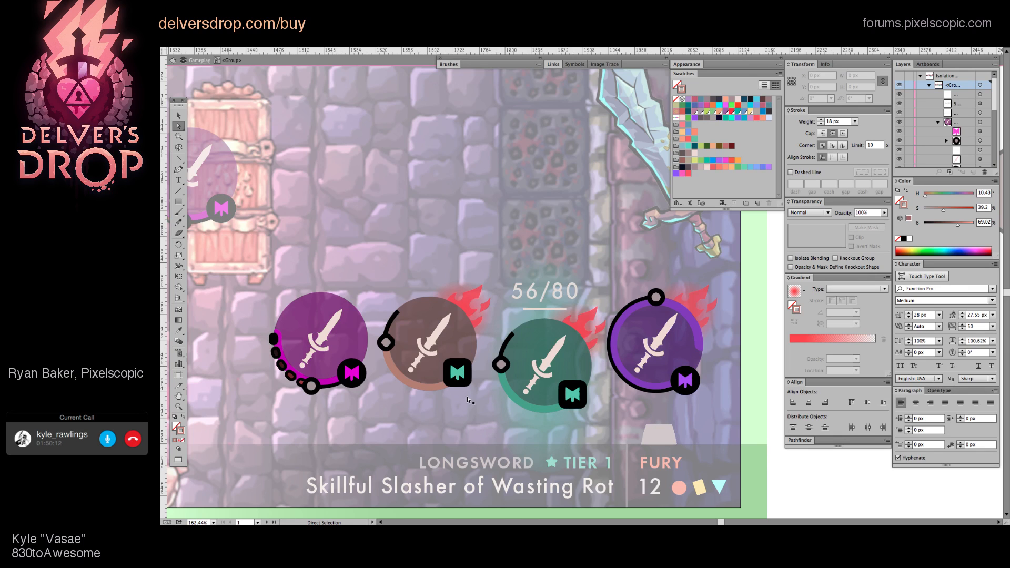
Step: Delete the teal emblem from the brown icon's badge and the black arc above its marker
{"action": "left_click_drag", "start_coordinate": [424, 362], "coordinate": [442, 363]}
{"action": "left_click", "coordinate": [457, 360], "text": "ctrl"}
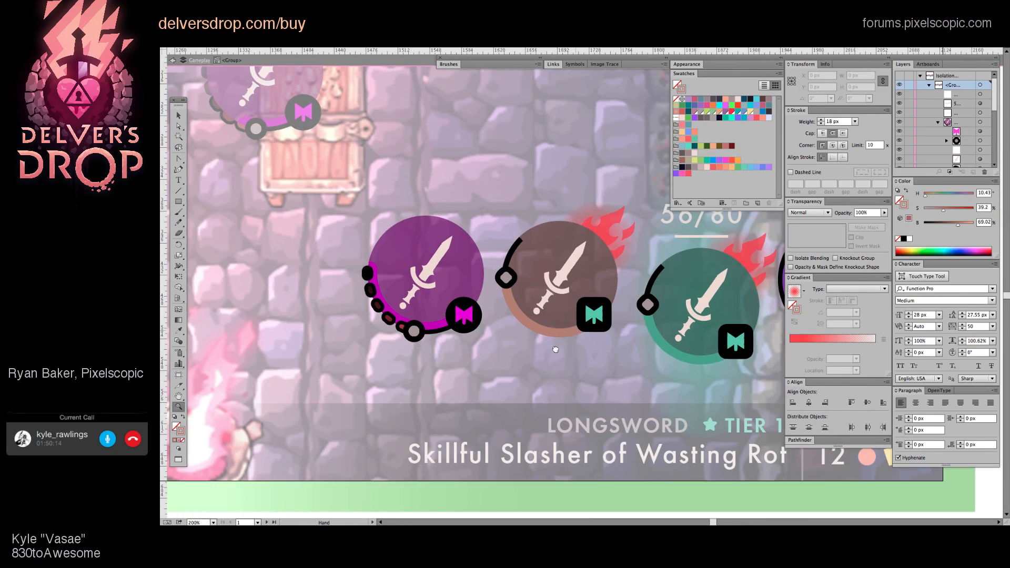
{"action": "left_click_drag", "start_coordinate": [586, 317], "coordinate": [561, 352]}
{"action": "left_click", "coordinate": [565, 345]}
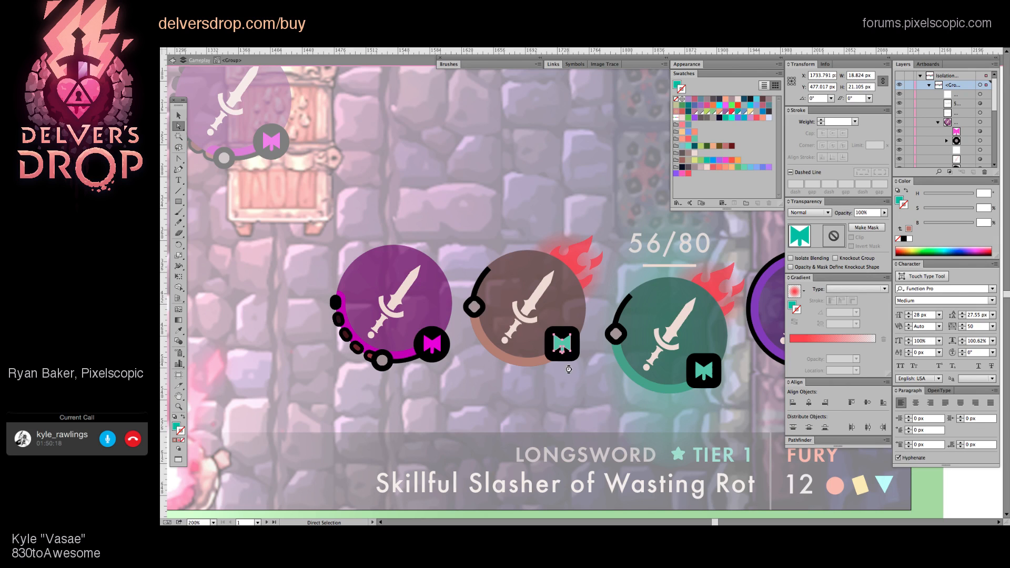
{"action": "key", "text": "Delete"}
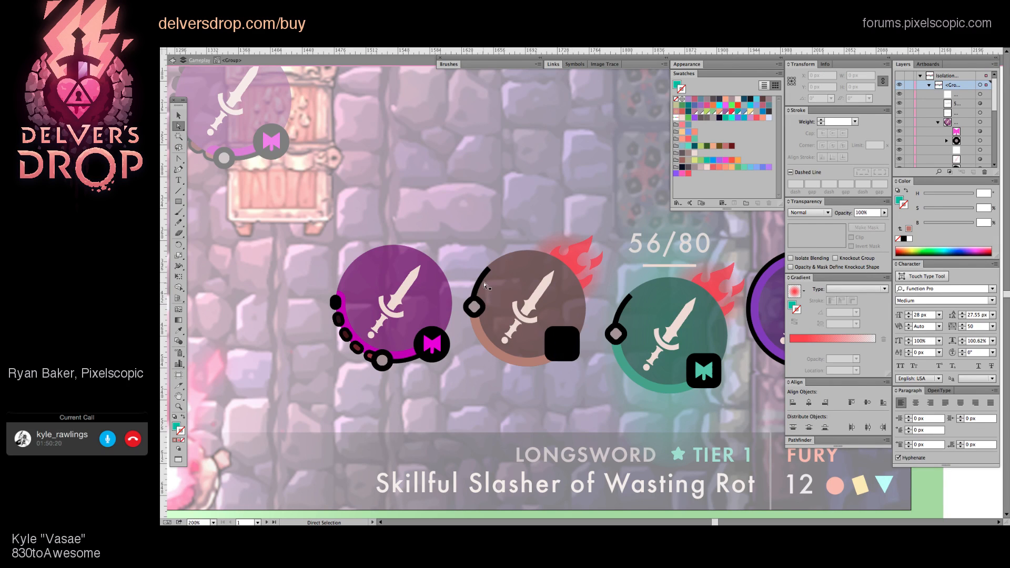
{"action": "left_click", "coordinate": [481, 279]}
{"action": "scroll", "coordinate": [481, 279], "scroll_direction": "right", "scroll_amount": 2}
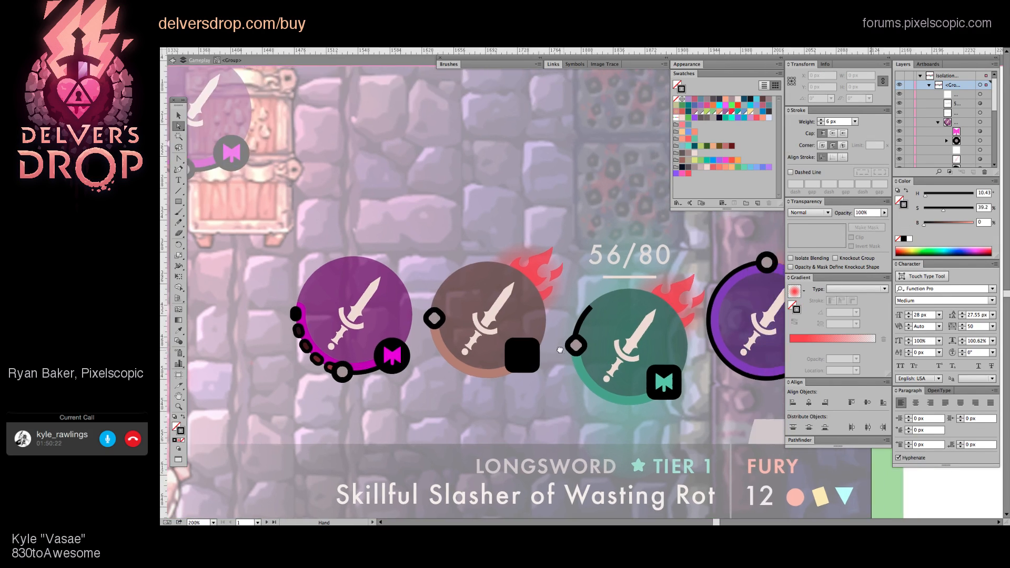
Step: Isolate the brown icon's group and round the corners of its black square badge into a full circle
{"action": "key", "text": "z"}
{"action": "left_click", "coordinate": [557, 334]}
{"action": "scroll", "coordinate": [579, 321], "scroll_direction": "up", "scroll_amount": 1}
{"action": "key", "text": "v"}
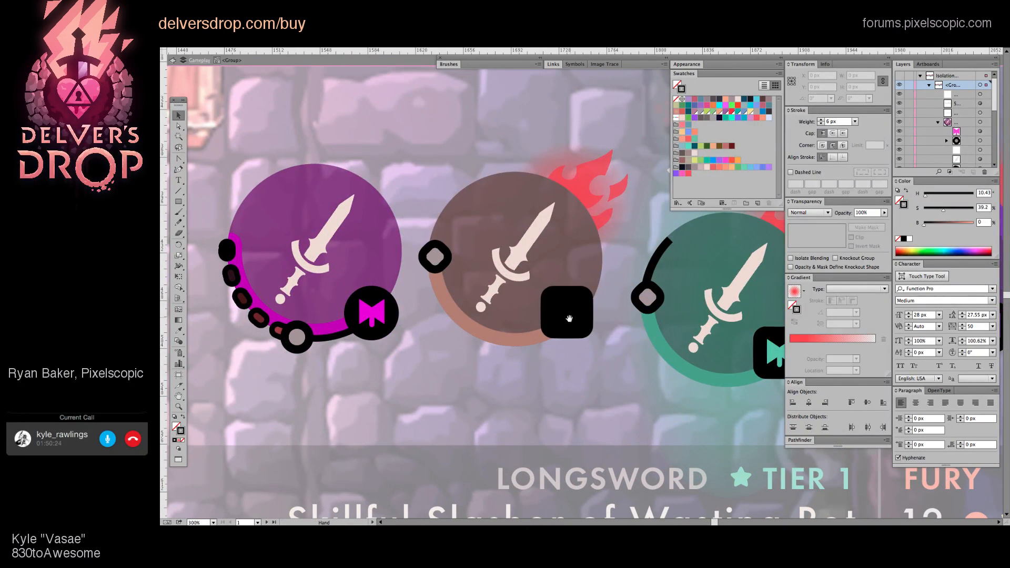
{"action": "scroll", "coordinate": [563, 326], "scroll_direction": "up", "scroll_amount": 2}
{"action": "left_click", "coordinate": [558, 332]}
{"action": "double_click", "coordinate": [552, 322]}
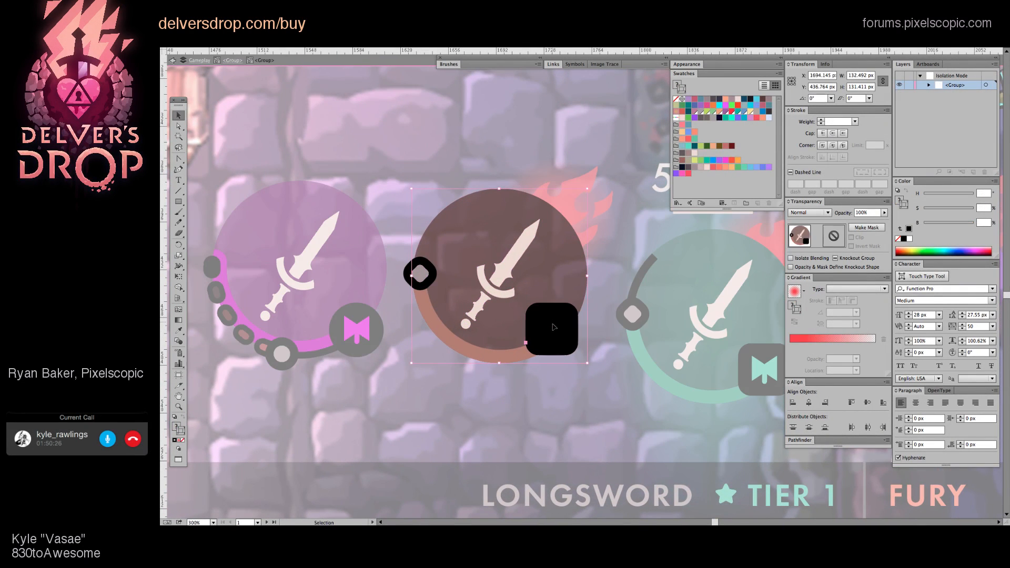
{"action": "key", "text": "a"}
{"action": "left_click", "coordinate": [566, 321]}
{"action": "left_click_drag", "start_coordinate": [566, 321], "coordinate": [551, 329]}
{"action": "key", "text": "v"}
{"action": "left_click", "coordinate": [553, 407]}
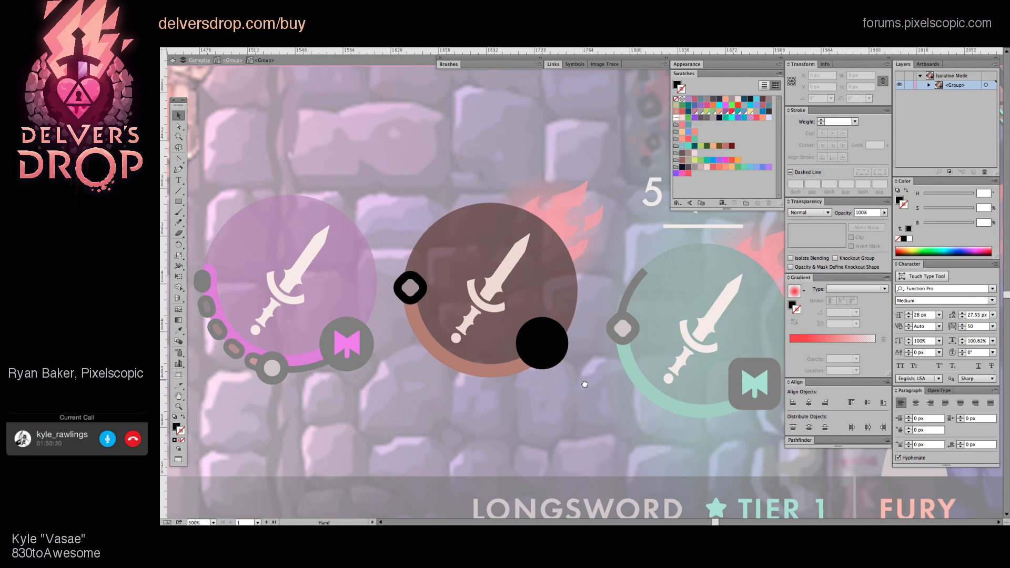
Step: Draw a vertical line 26 px tall beneath the round badge and give it a 5 px salmon-red stroke
{"action": "scroll", "coordinate": [589, 365], "scroll_direction": "up", "scroll_amount": 2}
{"action": "scroll", "coordinate": [590, 366], "scroll_direction": "right", "scroll_amount": 1}
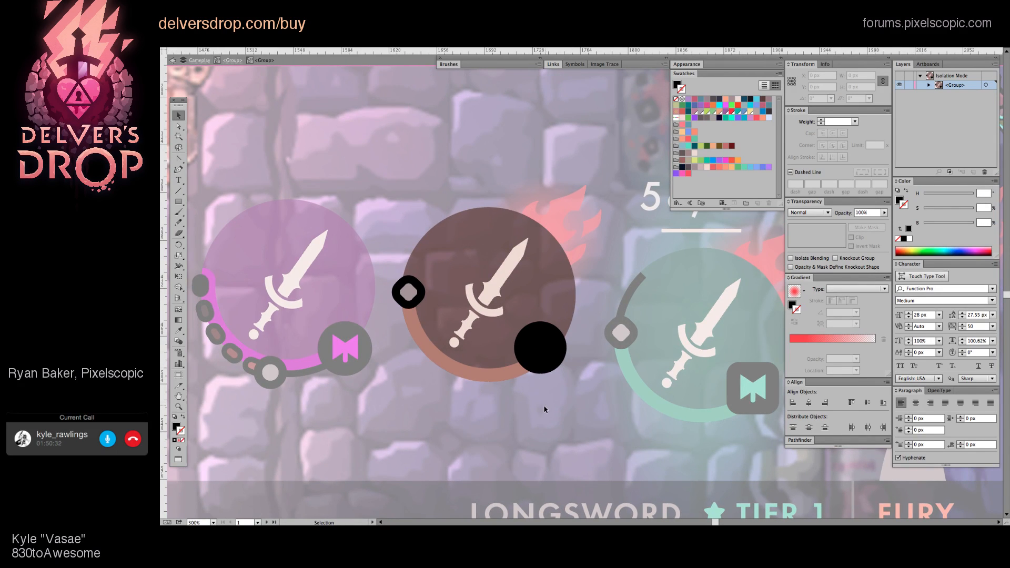
{"action": "key", "text": "backslash"}
{"action": "left_click_drag", "start_coordinate": [583, 429], "coordinate": [582, 429]}
{"action": "key", "text": "v"}
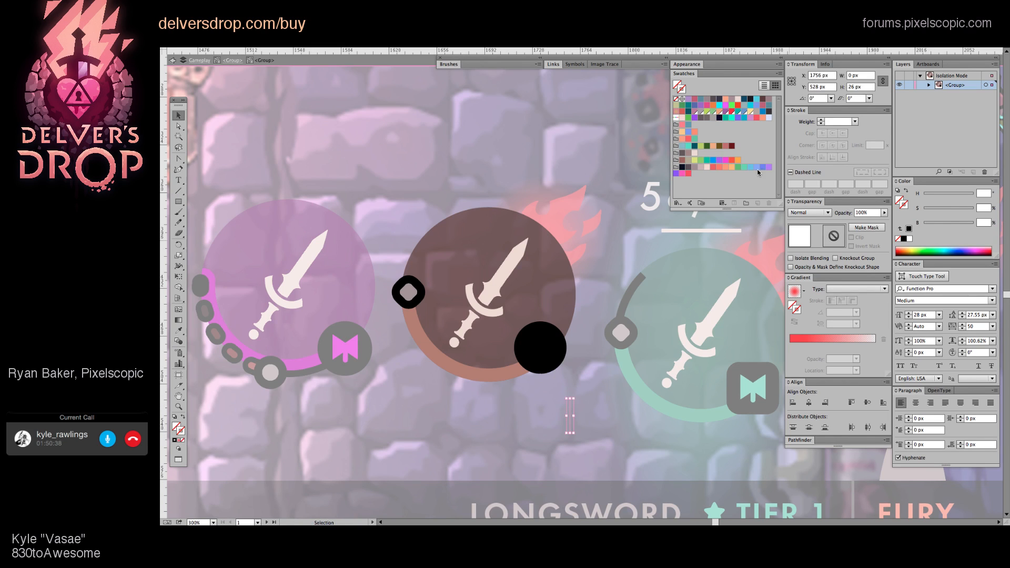
{"action": "left_click", "coordinate": [714, 168]}
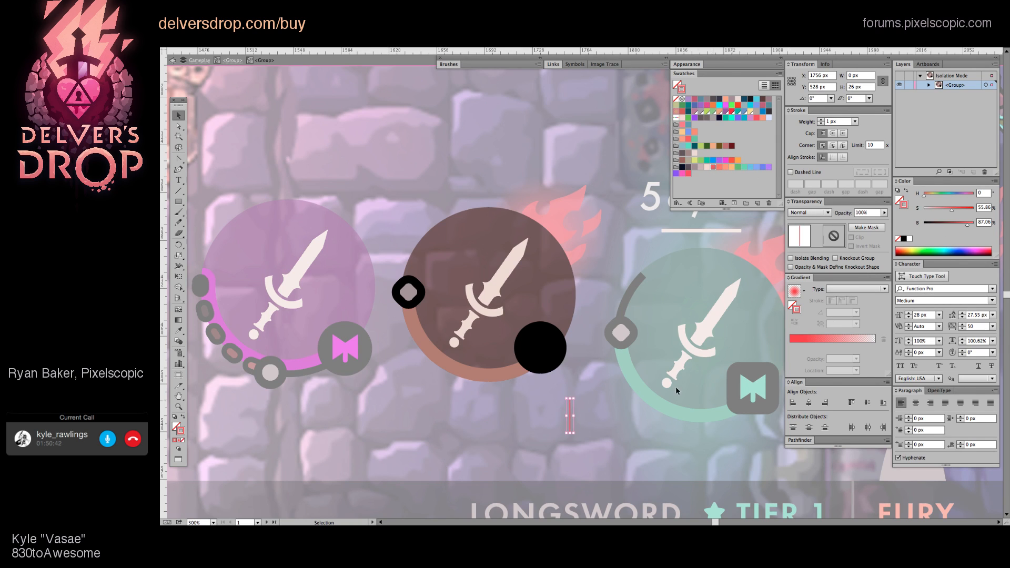
{"action": "left_click", "coordinate": [821, 122]}
{"action": "left_click", "coordinate": [822, 122]}
{"action": "left_click", "coordinate": [821, 122]}
{"action": "left_click", "coordinate": [821, 122]}
{"action": "key", "text": "a"}
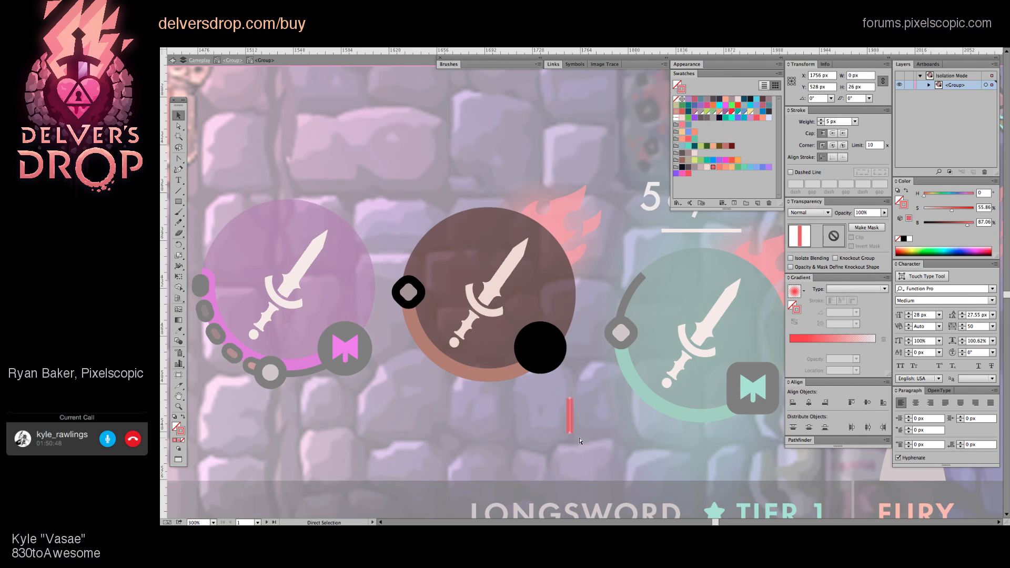
Step: Add a copy of the line rotated 90° to form a plus, and rotate both strokes 45° into an X
{"action": "key", "text": "e"}
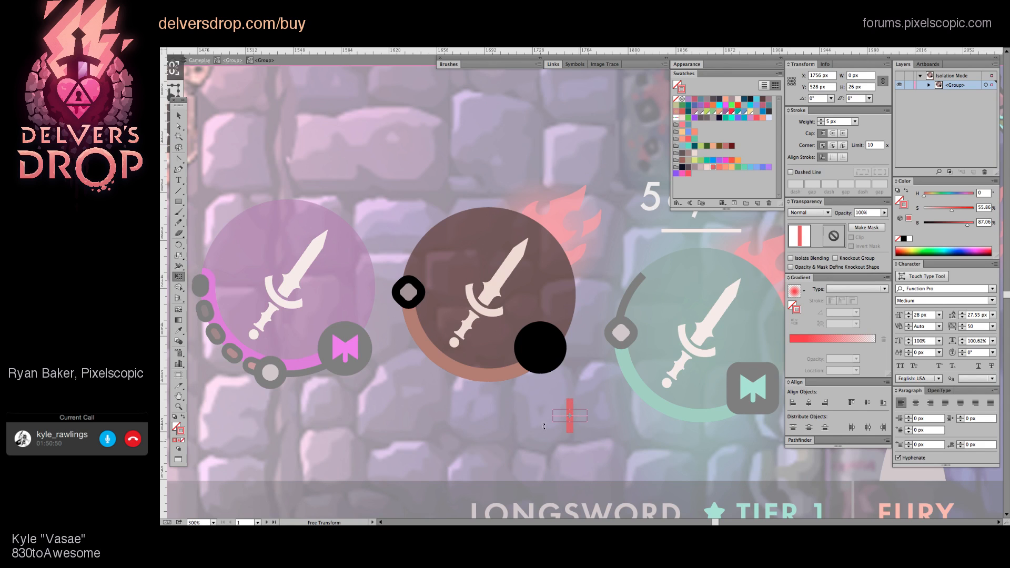
{"action": "left_click_drag", "start_coordinate": [547, 434], "coordinate": [552, 403]}
{"action": "key", "text": "v"}
{"action": "key", "text": "ctrl+a"}
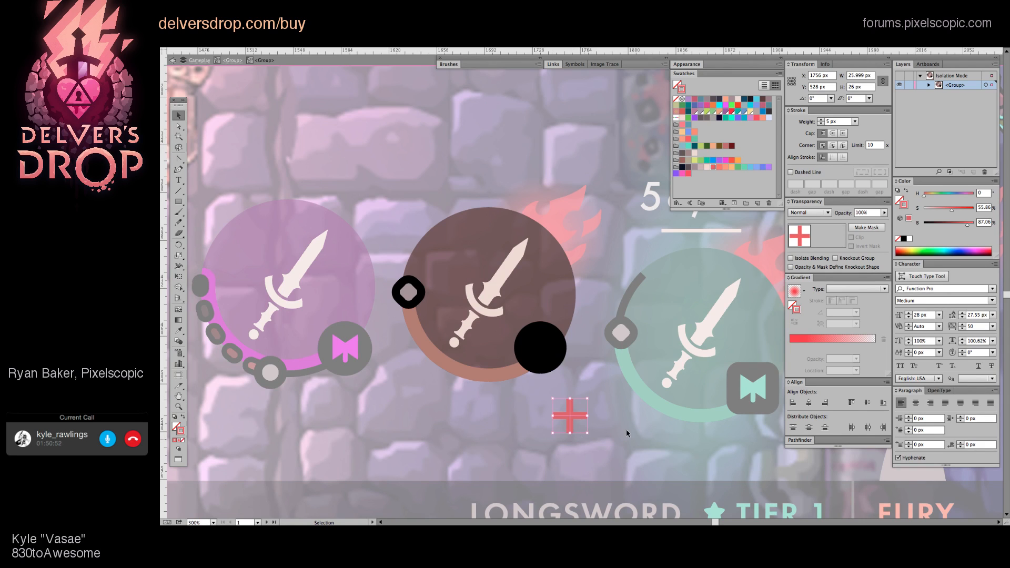
{"action": "key", "text": "e"}
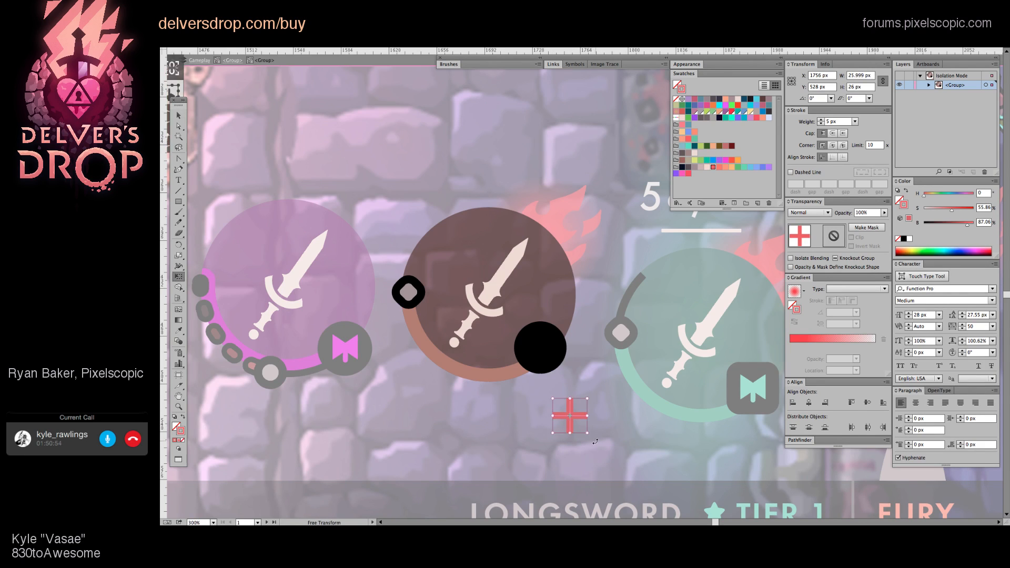
{"action": "left_click_drag", "start_coordinate": [585, 452], "coordinate": [604, 431]}
{"action": "key", "text": "v"}
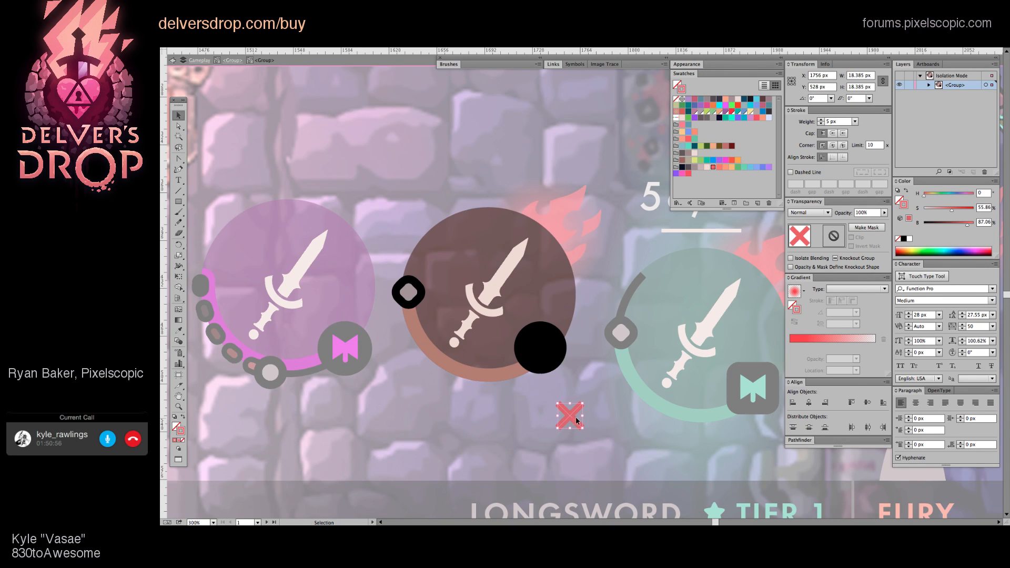
Step: Place the red X at the centre of the round black badge and scale it down to a 4.247 px stroke
{"action": "left_click_drag", "start_coordinate": [552, 359], "coordinate": [543, 347]}
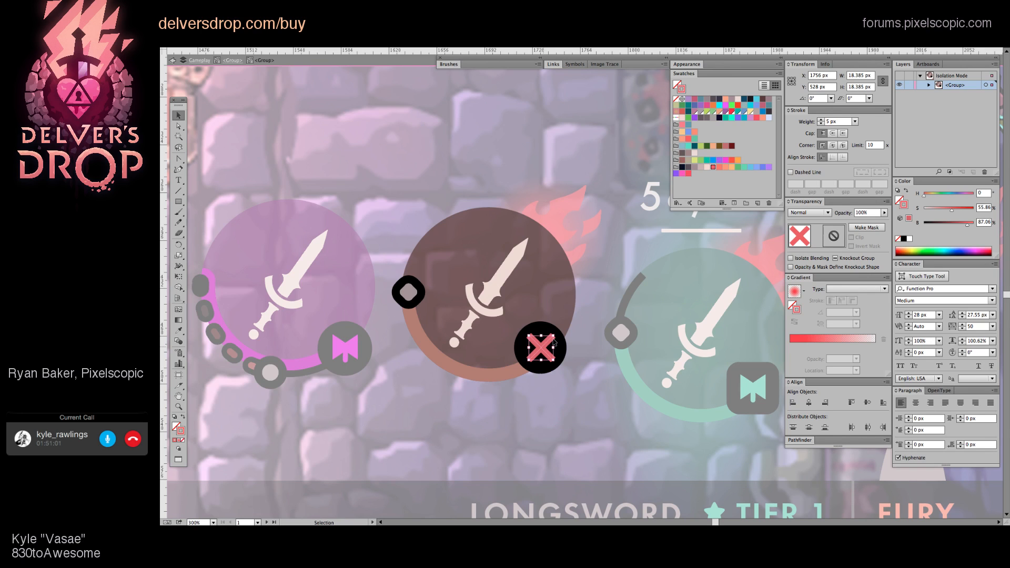
{"action": "left_click", "coordinate": [592, 400]}
{"action": "scroll", "coordinate": [542, 348], "scroll_direction": "up", "scroll_amount": 3}
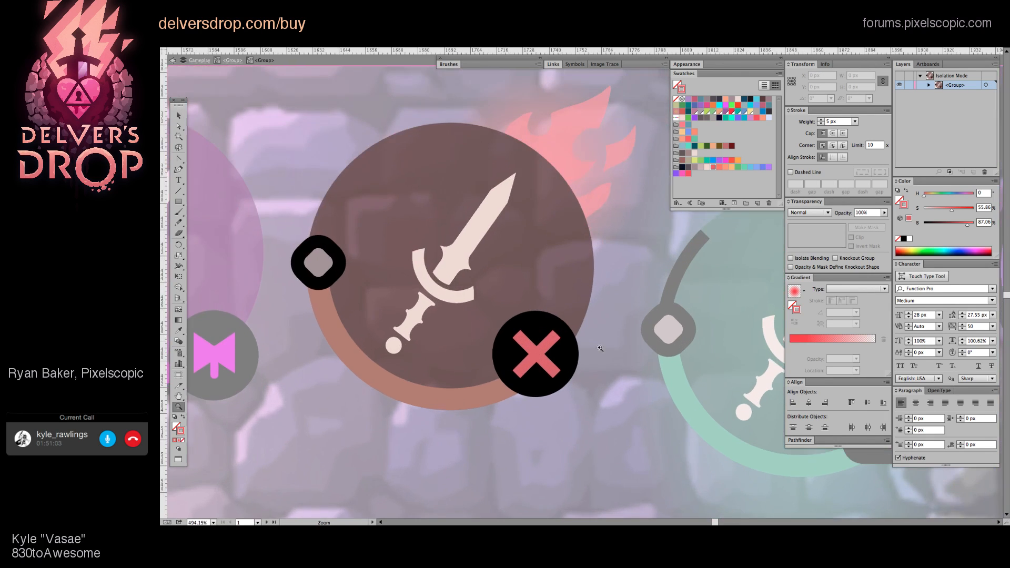
{"action": "left_click", "coordinate": [540, 351]}
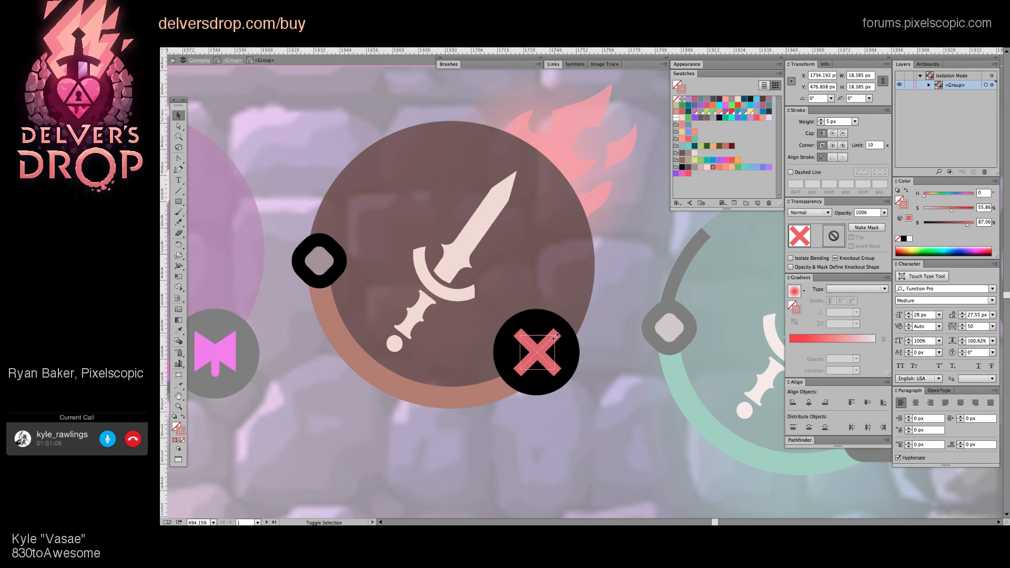
{"action": "left_click_drag", "start_coordinate": [555, 335], "coordinate": [551, 339]}
{"action": "left_click", "coordinate": [625, 413]}
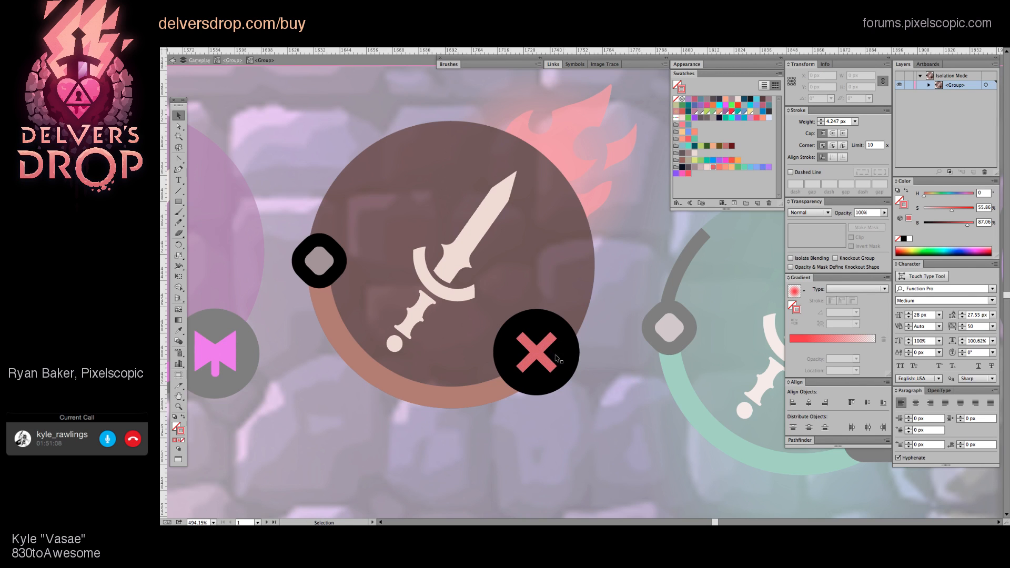
Step: Scale the red X up to 16 px wide and high within the round badge and leave the isolated group
{"action": "left_click", "coordinate": [538, 355]}
{"action": "left_click", "coordinate": [542, 359]}
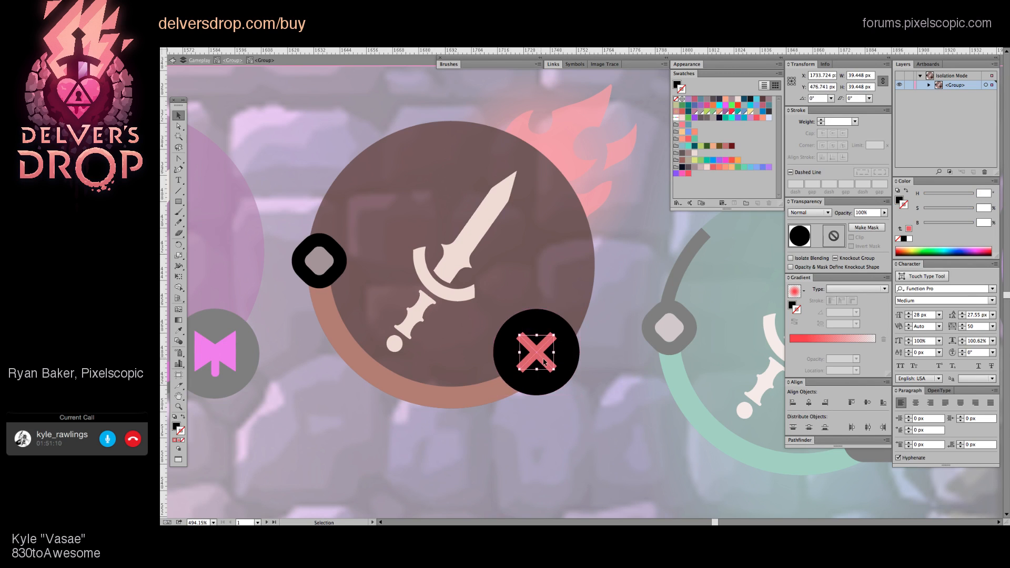
{"action": "left_click_drag", "start_coordinate": [554, 369], "coordinate": [556, 371]}
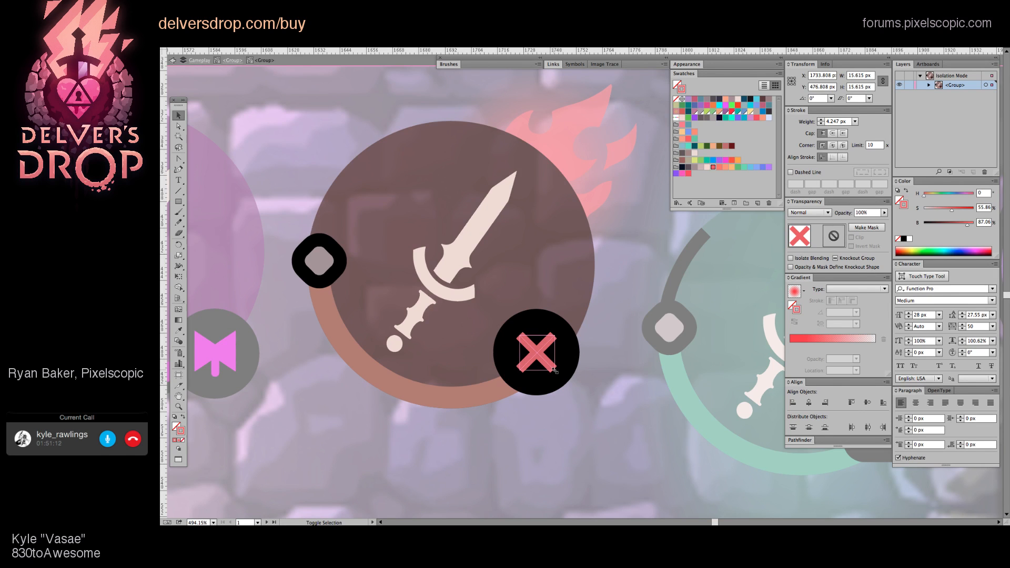
{"action": "left_click", "coordinate": [622, 416]}
{"action": "left_click_drag", "start_coordinate": [627, 389], "coordinate": [619, 396]}
{"action": "key", "text": "Escape"}
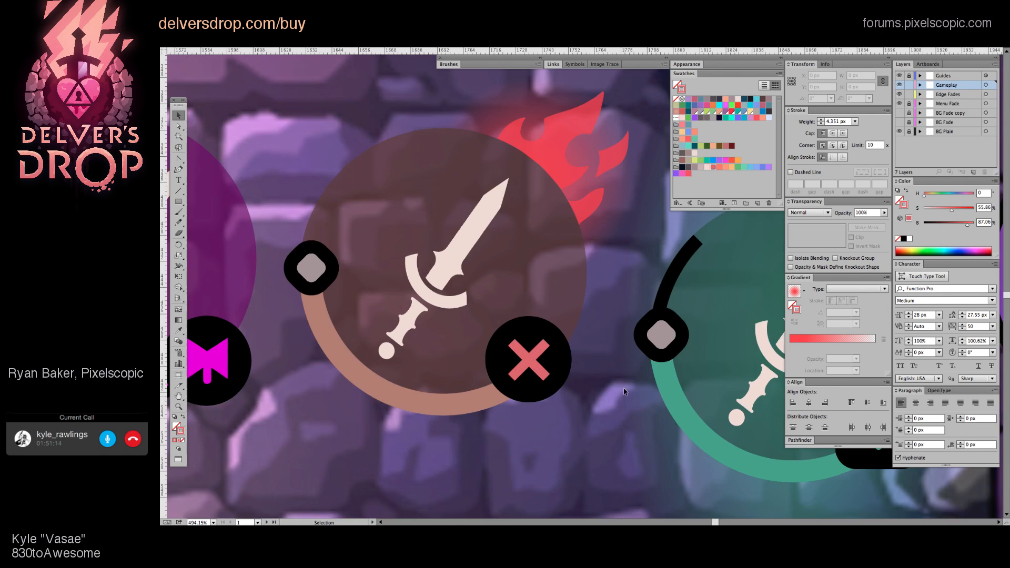
{"action": "key", "text": "z"}
{"action": "scroll", "coordinate": [617, 311], "scroll_direction": "down", "scroll_amount": 5}
{"action": "scroll", "coordinate": [631, 318], "scroll_direction": "up", "scroll_amount": 5}
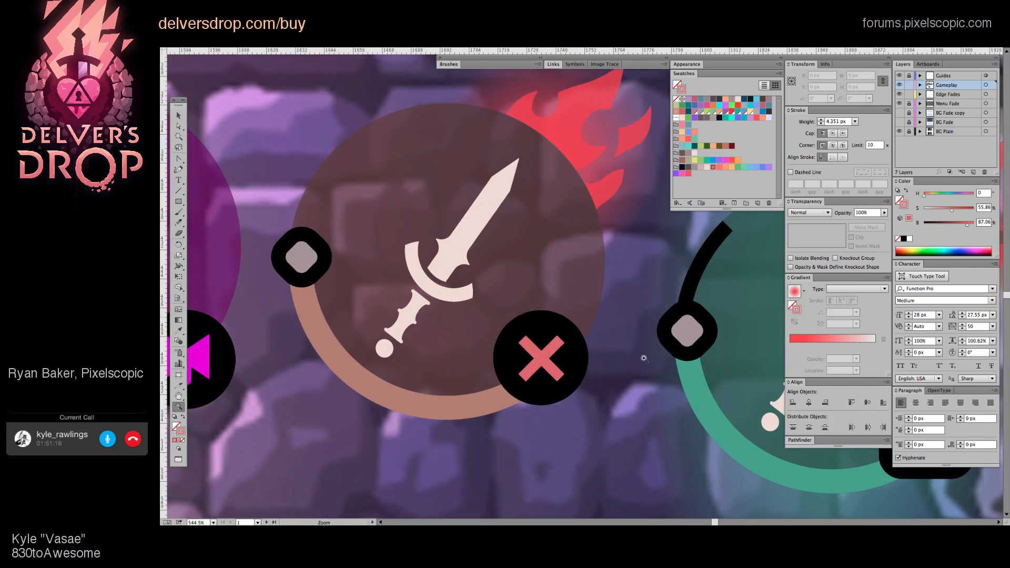
Step: Isolate the badge group and recolour the X's stroke to 69.13% saturation and 90.2% brightness
{"action": "key", "text": "v"}
{"action": "left_click", "coordinate": [542, 359]}
{"action": "double_click", "coordinate": [542, 360]}
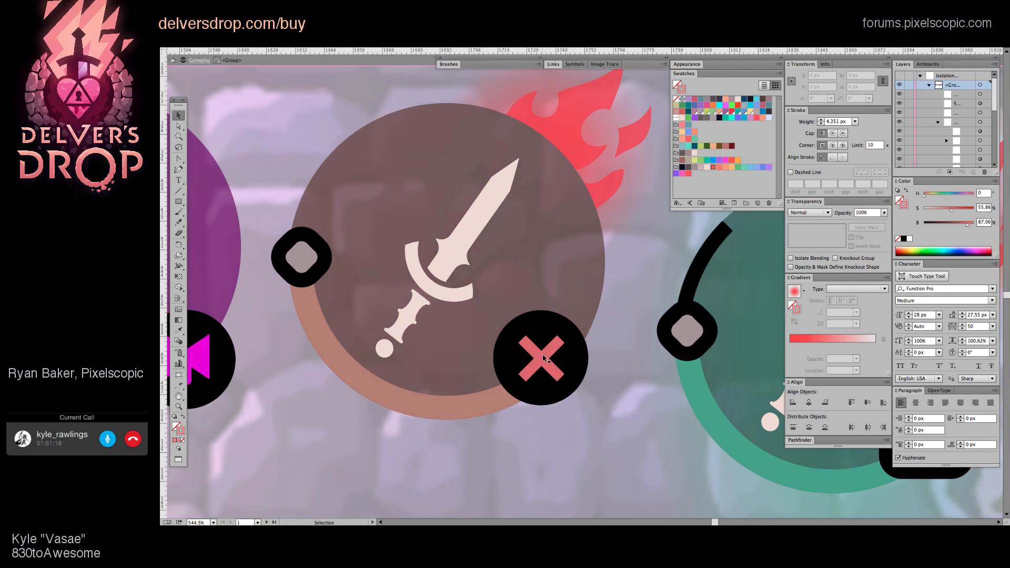
{"action": "double_click", "coordinate": [535, 355]}
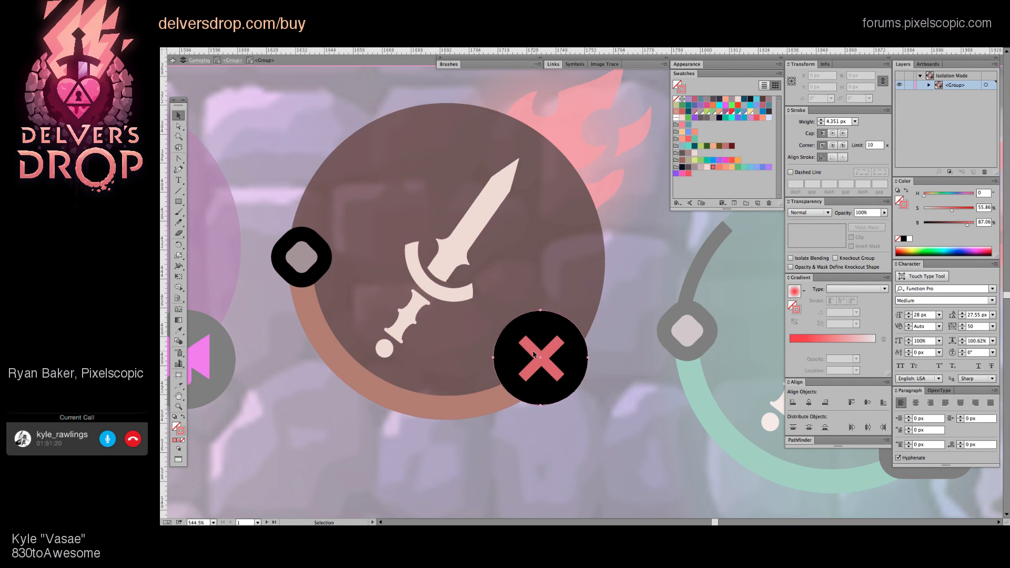
{"action": "left_click", "coordinate": [542, 358]}
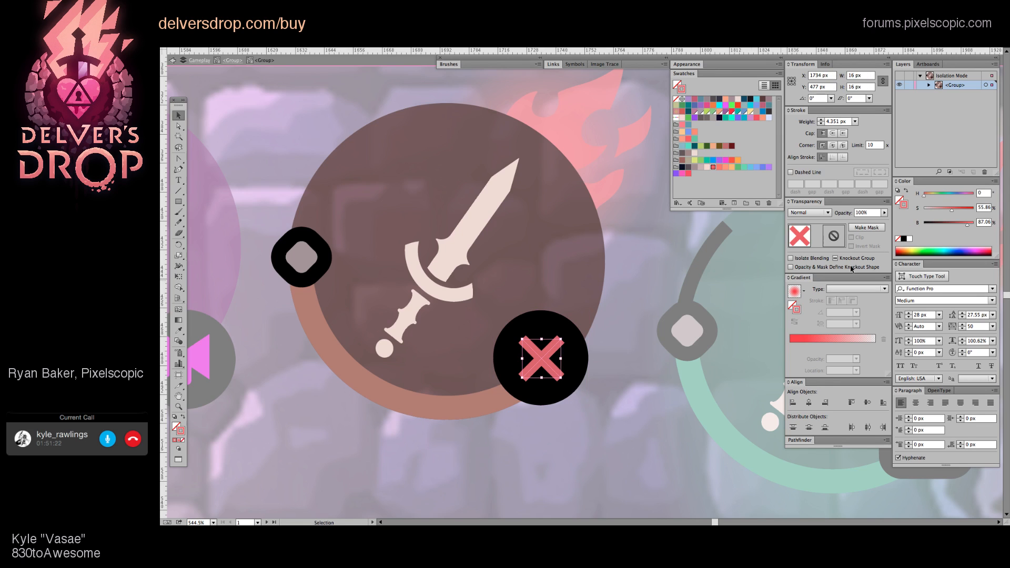
{"action": "left_click", "coordinate": [961, 209]}
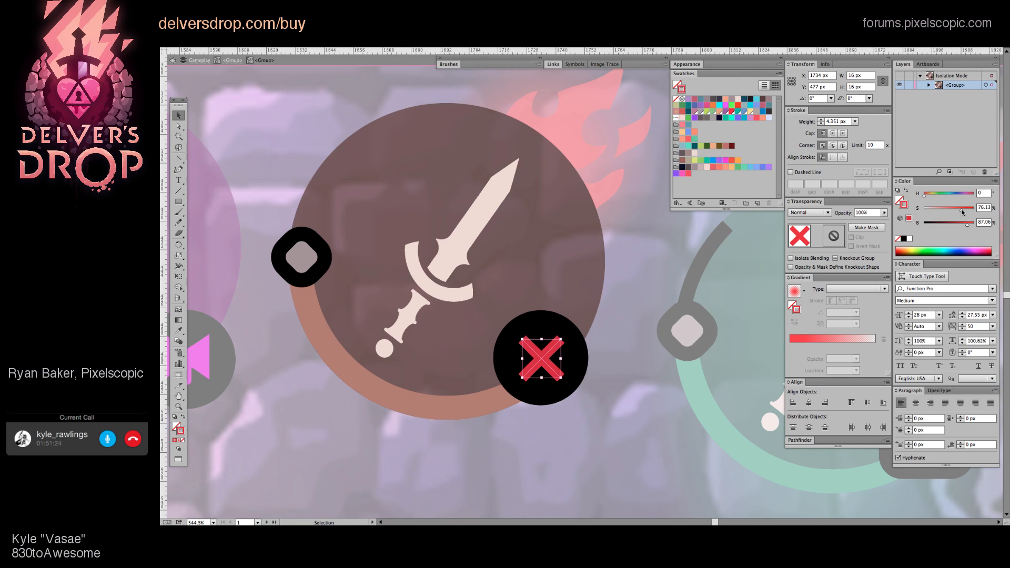
{"action": "left_click", "coordinate": [958, 209]}
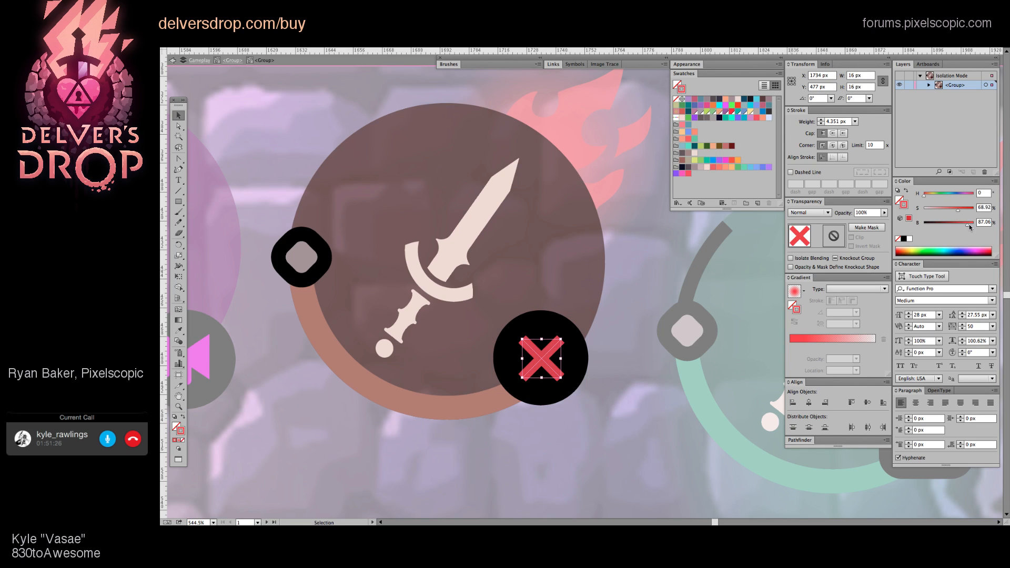
{"action": "left_click", "coordinate": [970, 227]}
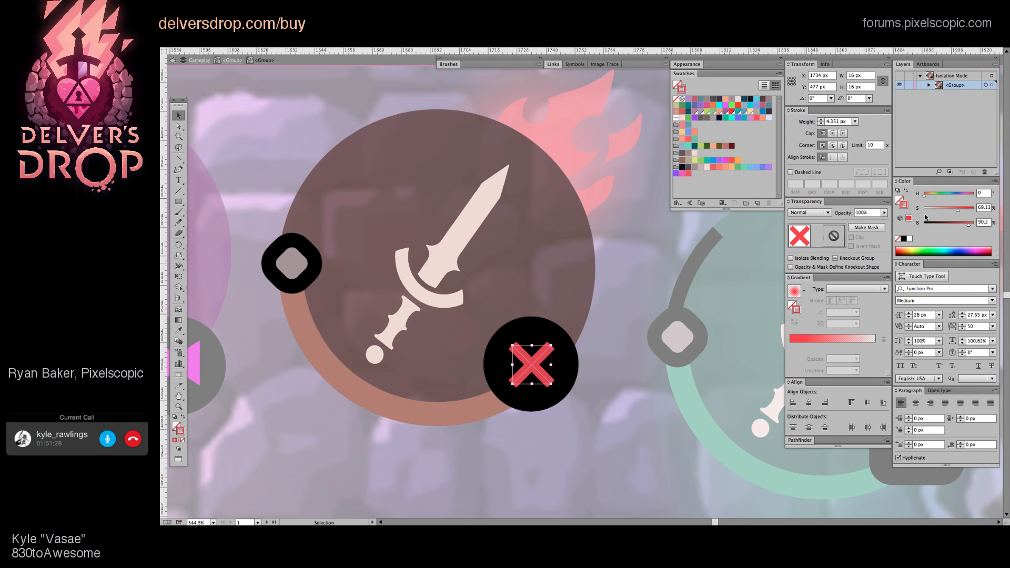
{"action": "left_click", "coordinate": [620, 392]}
{"action": "scroll", "coordinate": [610, 379], "scroll_direction": "right", "scroll_amount": 2}
{"action": "double_click", "coordinate": [589, 440]}
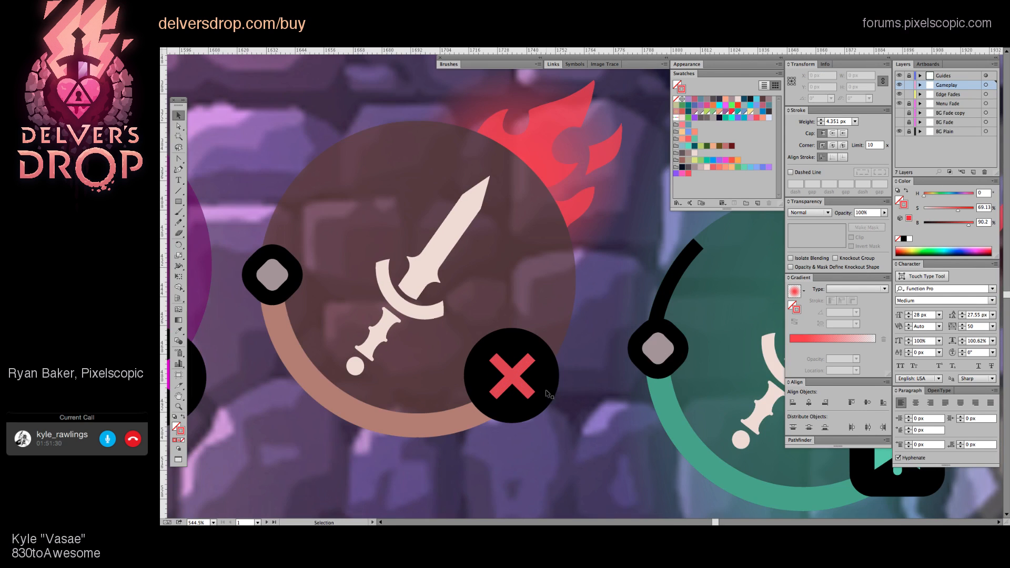
Step: Select both strokes of the red X and scale them down to 14 px wide and high
{"action": "key", "text": "z"}
{"action": "left_click", "coordinate": [552, 396], "text": "alt"}
{"action": "left_click", "coordinate": [579, 376]}
{"action": "key", "text": "a"}
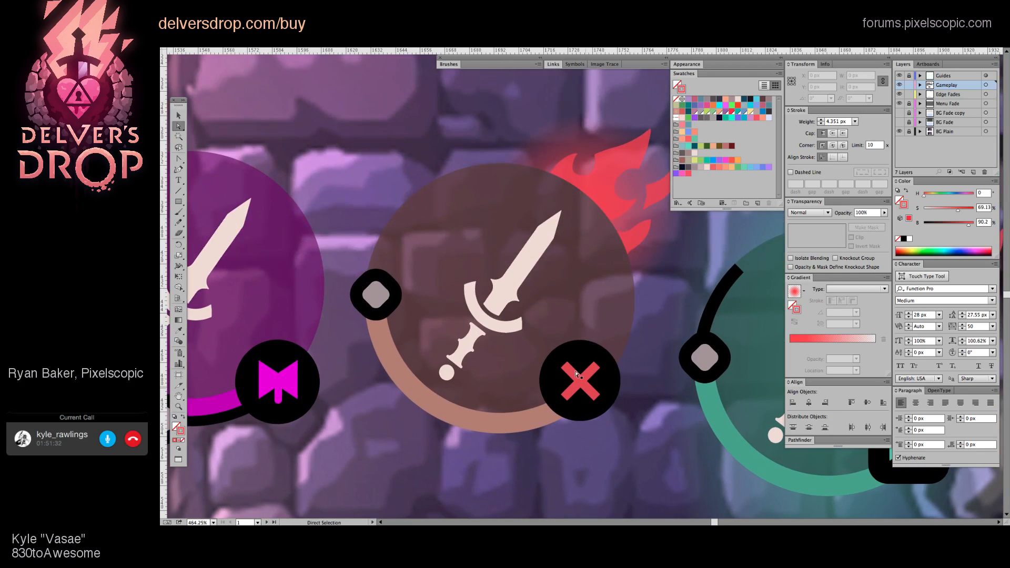
{"action": "left_click", "coordinate": [578, 375]}
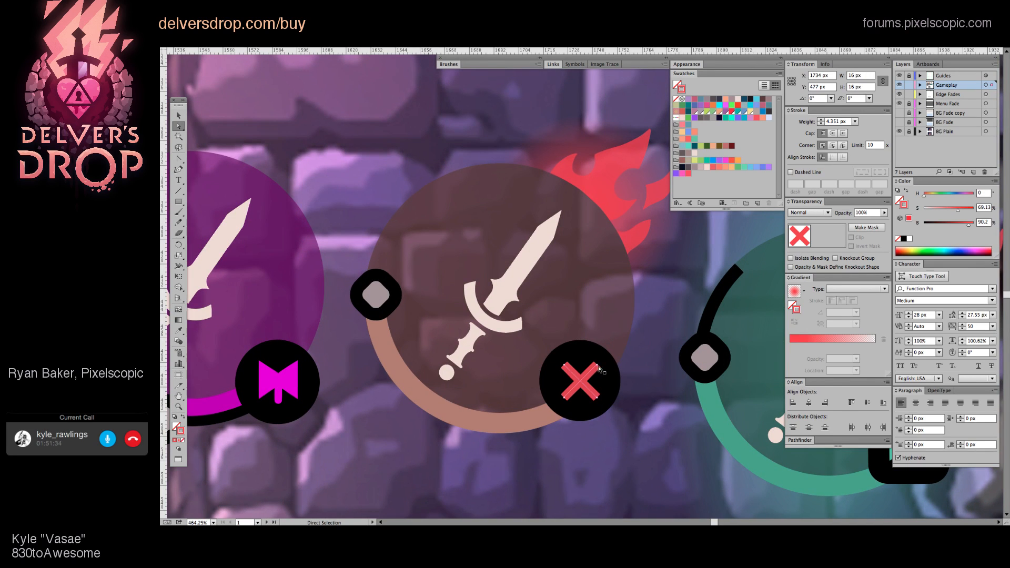
{"action": "key", "text": "v"}
{"action": "left_click_drag", "start_coordinate": [599, 365], "coordinate": [597, 367]}
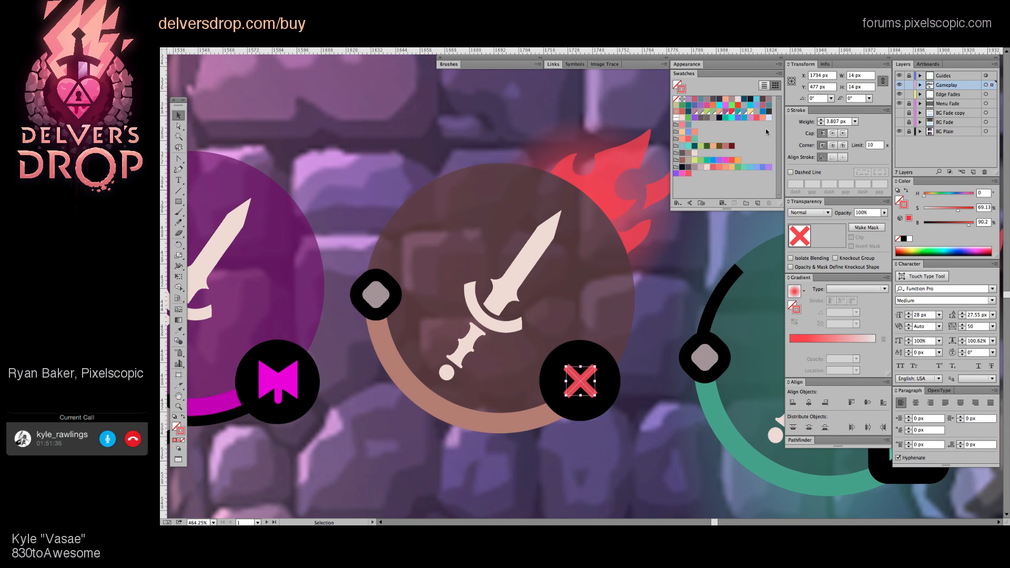
Step: Give the red X round caps and a 5 px stroke weight
{"action": "left_click", "coordinate": [831, 132]}
{"action": "left_click", "coordinate": [821, 119]}
{"action": "left_click", "coordinate": [821, 120]}
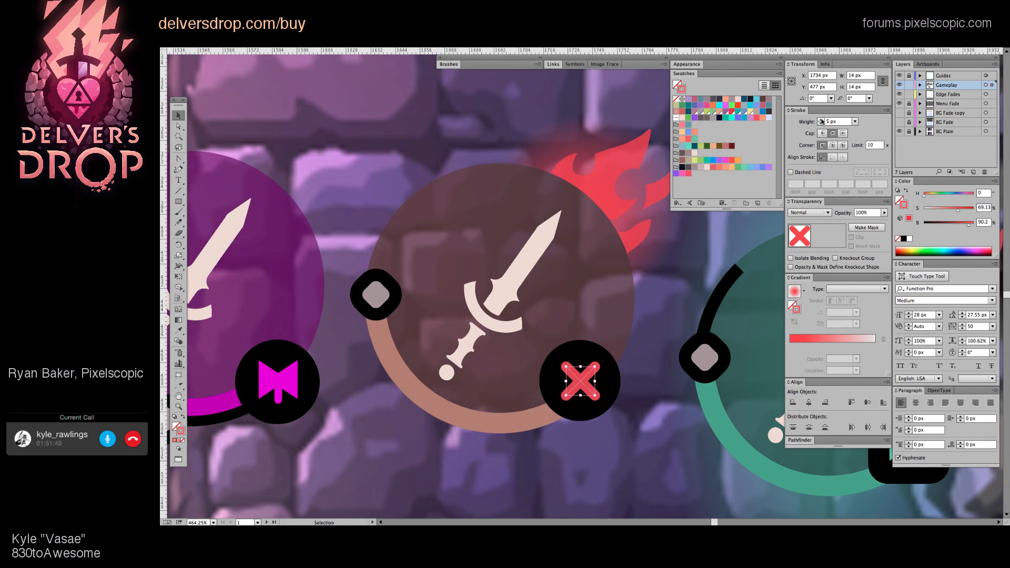
Step: Try a 6 px stroke weight on the red X, compare it with the neighbouring icons and undo the change
{"action": "left_click", "coordinate": [822, 120]}
{"action": "left_click", "coordinate": [626, 508]}
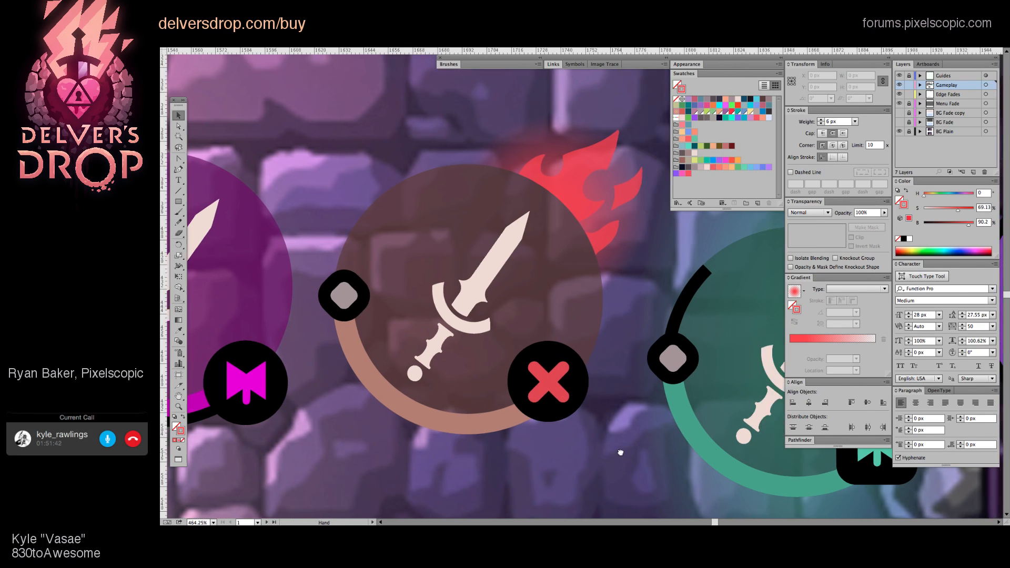
{"action": "scroll", "coordinate": [605, 484], "scroll_direction": "right", "scroll_amount": 2}
{"action": "key", "text": "z"}
{"action": "scroll", "coordinate": [592, 461], "scroll_direction": "down", "scroll_amount": 5}
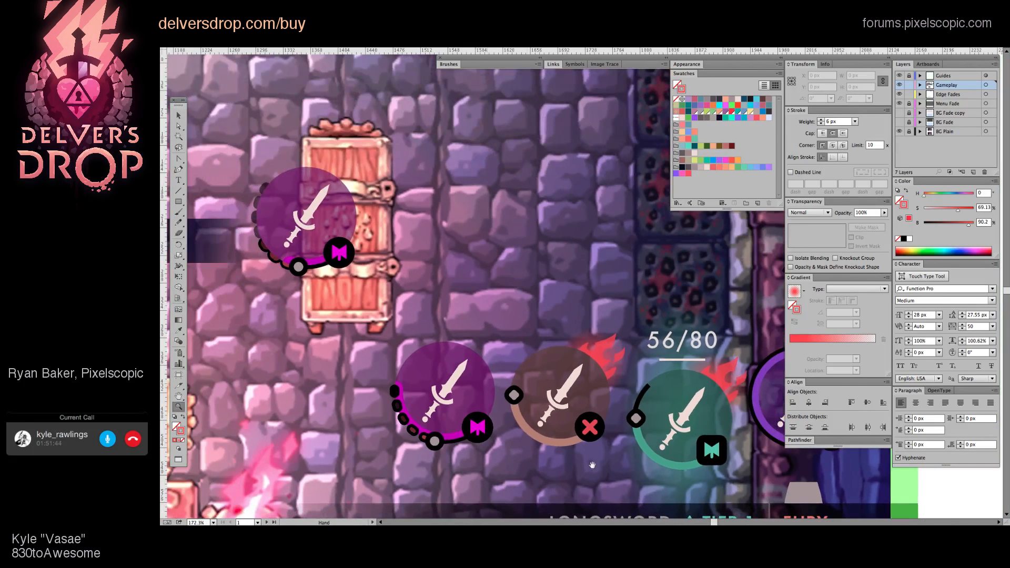
{"action": "scroll", "coordinate": [575, 432], "scroll_direction": "up", "scroll_amount": 5}
{"action": "key", "text": "super+z"}
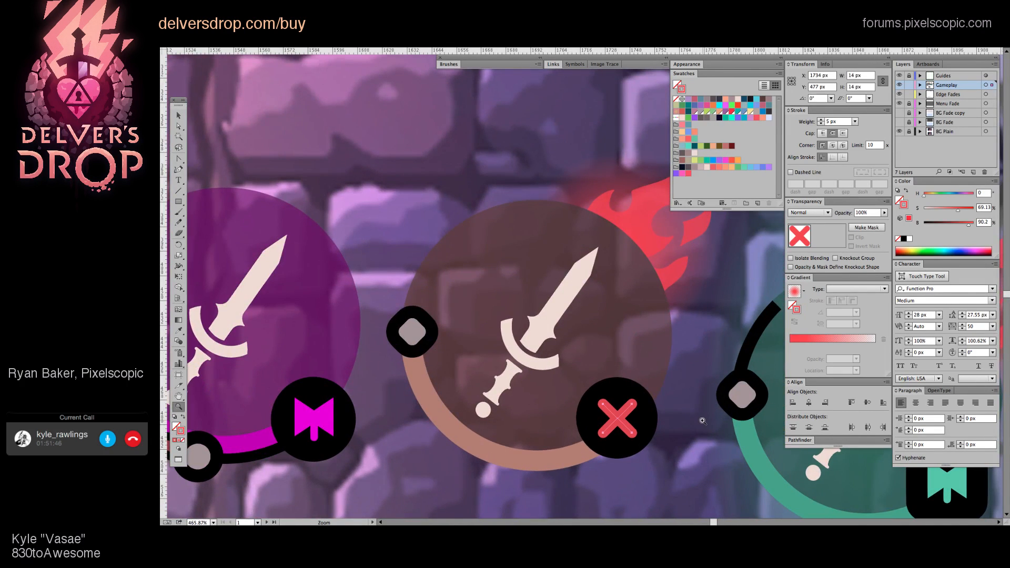
Step: Darken both strokes of the red X to 56.08% brightness and deselect them
{"action": "left_click_drag", "start_coordinate": [673, 440], "coordinate": [572, 404]}
{"action": "key", "text": "v"}
{"action": "left_click", "coordinate": [598, 374]}
{"action": "key", "text": "z"}
{"action": "scroll", "coordinate": [547, 373], "scroll_direction": "down", "scroll_amount": 4}
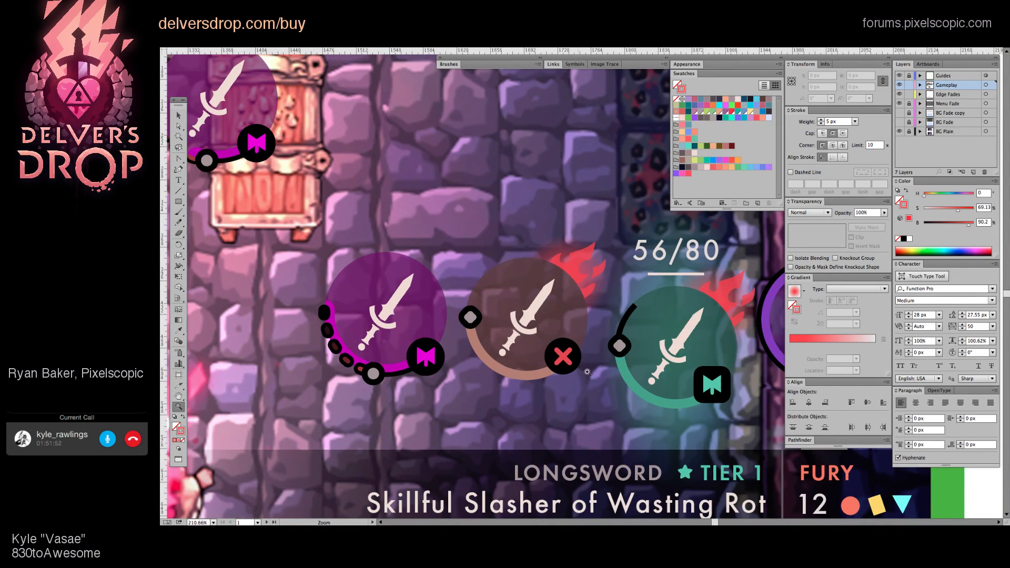
{"action": "scroll", "coordinate": [608, 343], "scroll_direction": "up", "scroll_amount": 1}
{"action": "scroll", "coordinate": [567, 354], "scroll_direction": "up", "scroll_amount": 5}
{"action": "key", "text": "a"}
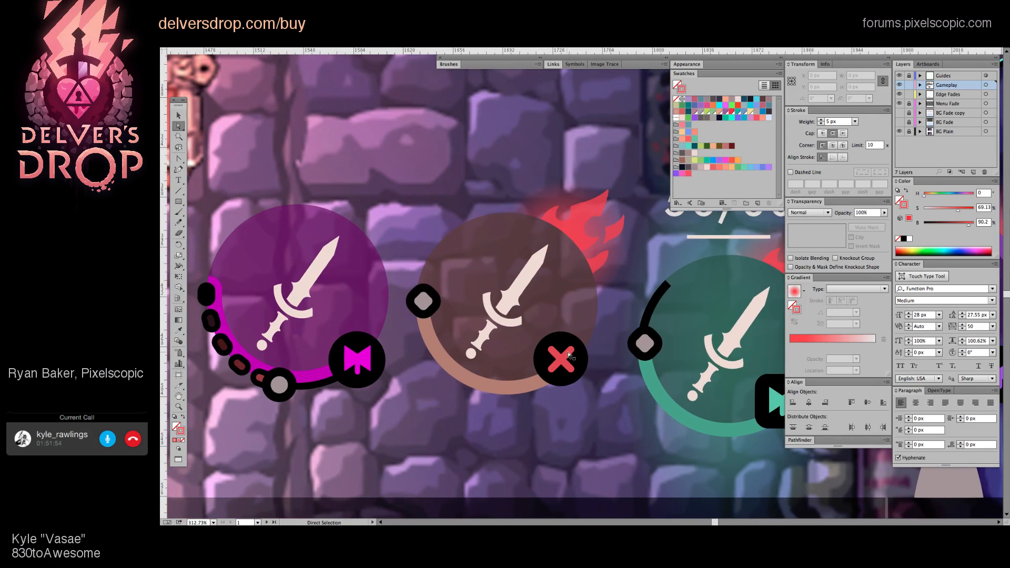
{"action": "left_click", "coordinate": [567, 358]}
{"action": "left_click", "coordinate": [558, 356]}
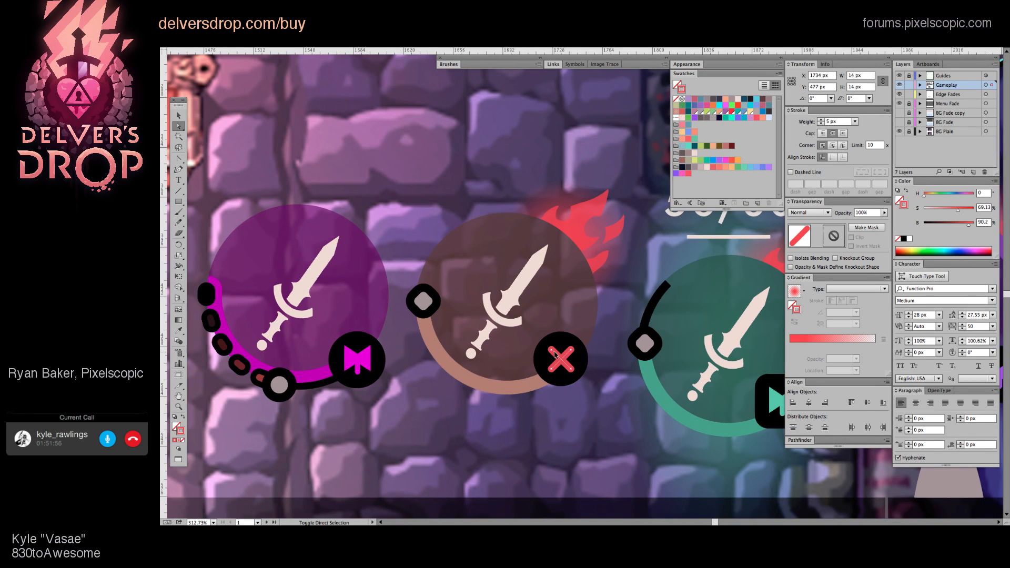
{"action": "left_click", "coordinate": [953, 226]}
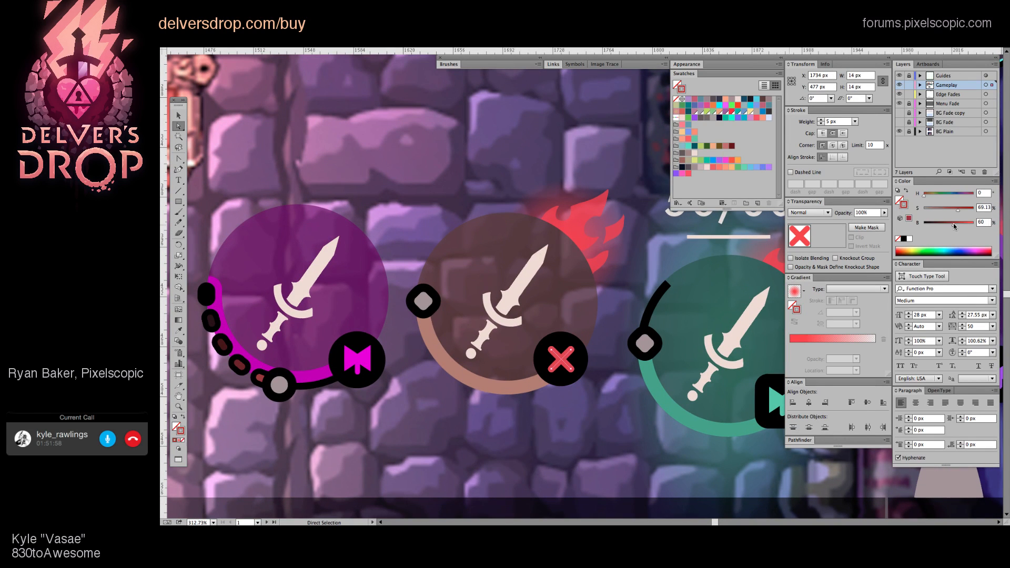
{"action": "key", "text": "ctrl+shift+a"}
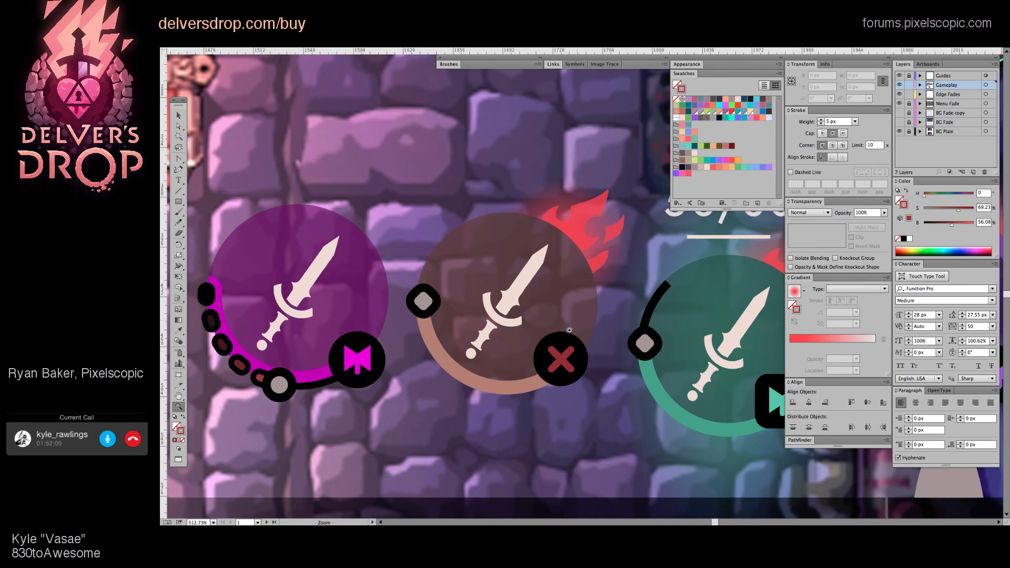
Step: Isolate the HUD icon group and move the magenta longsword icon horizontally left, away from the brown one
{"action": "key", "text": "z"}
{"action": "scroll", "coordinate": [526, 383], "scroll_direction": "down", "scroll_amount": 5}
{"action": "scroll", "coordinate": [526, 383], "scroll_direction": "down", "scroll_amount": 3}
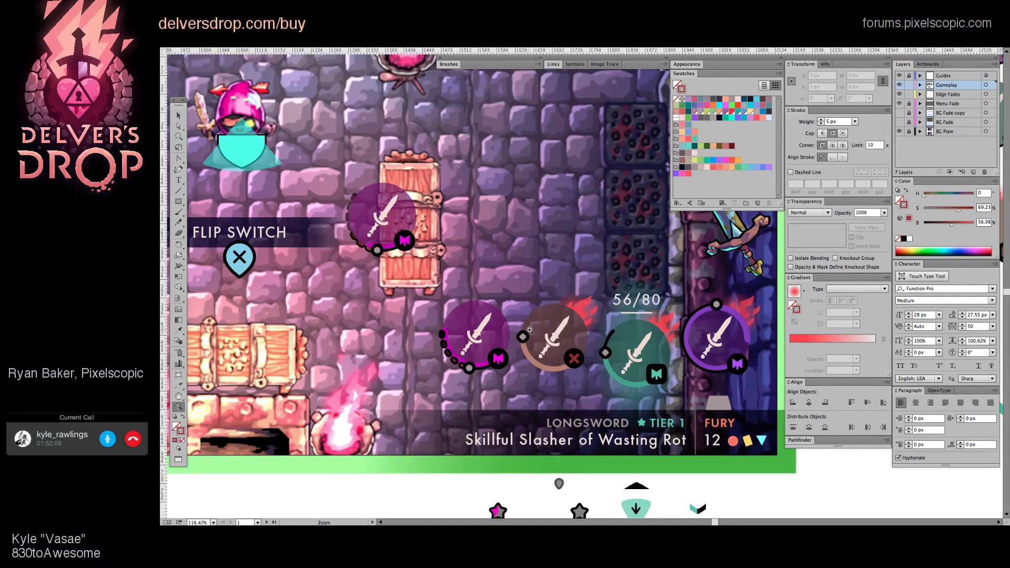
{"action": "scroll", "coordinate": [532, 331], "scroll_direction": "up", "scroll_amount": 3}
{"action": "key", "text": "v"}
{"action": "double_click", "coordinate": [482, 330]}
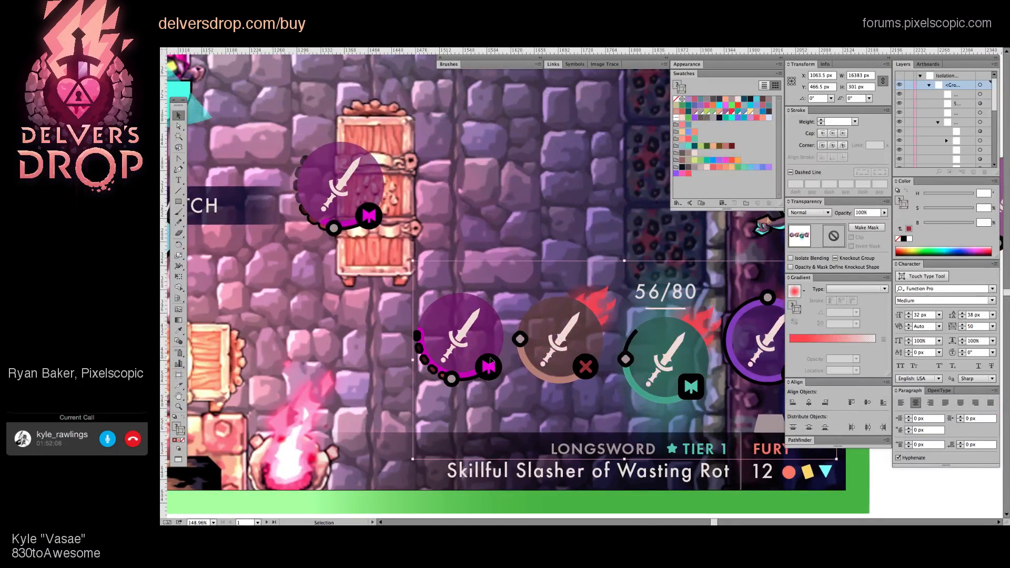
{"action": "left_click_drag", "start_coordinate": [403, 285], "coordinate": [493, 402]}
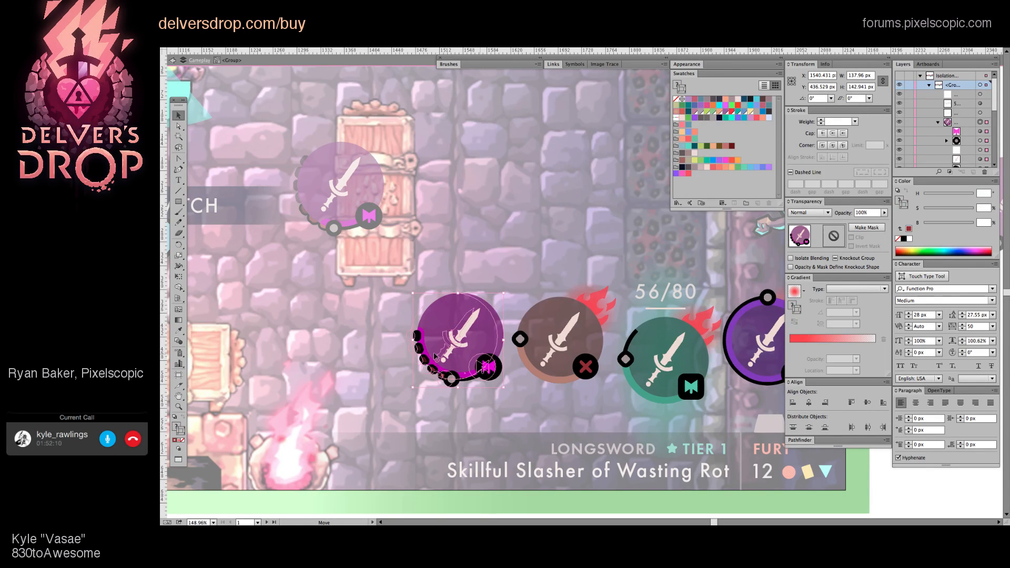
{"action": "left_click_drag", "start_coordinate": [478, 356], "coordinate": [346, 357]}
{"action": "left_click", "coordinate": [499, 313]}
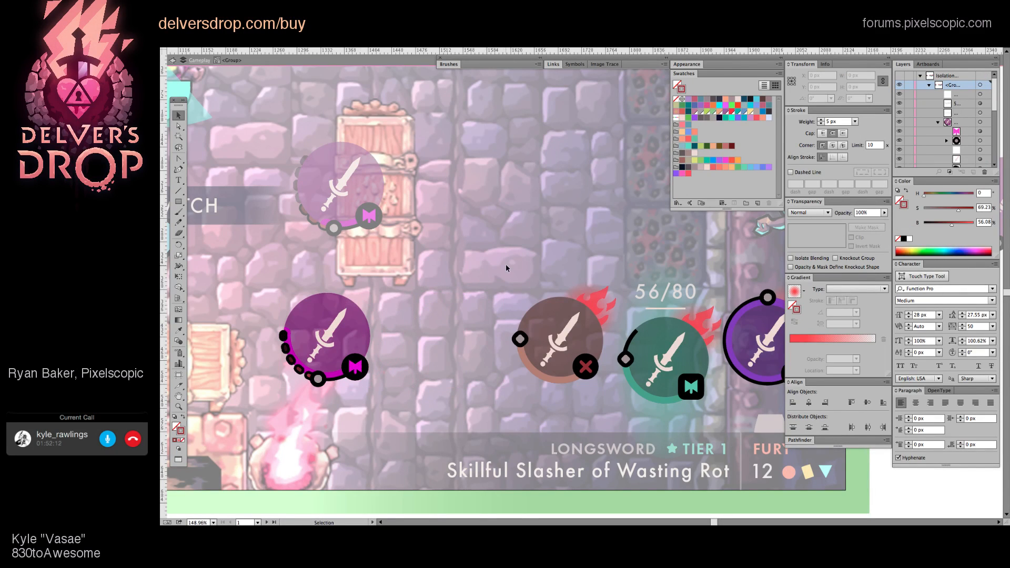
Step: Inspect the teal icon's parts one by one: its black arc, teal arc, badge symbol and round background
{"action": "left_click_drag", "start_coordinate": [556, 279], "coordinate": [483, 292]}
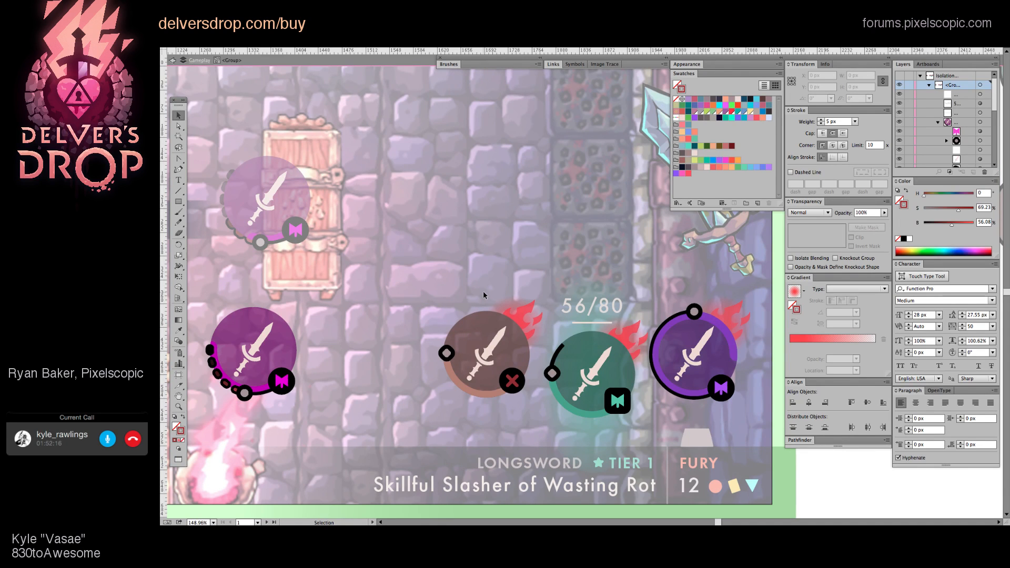
{"action": "key", "text": "z"}
{"action": "left_click", "coordinate": [573, 350]}
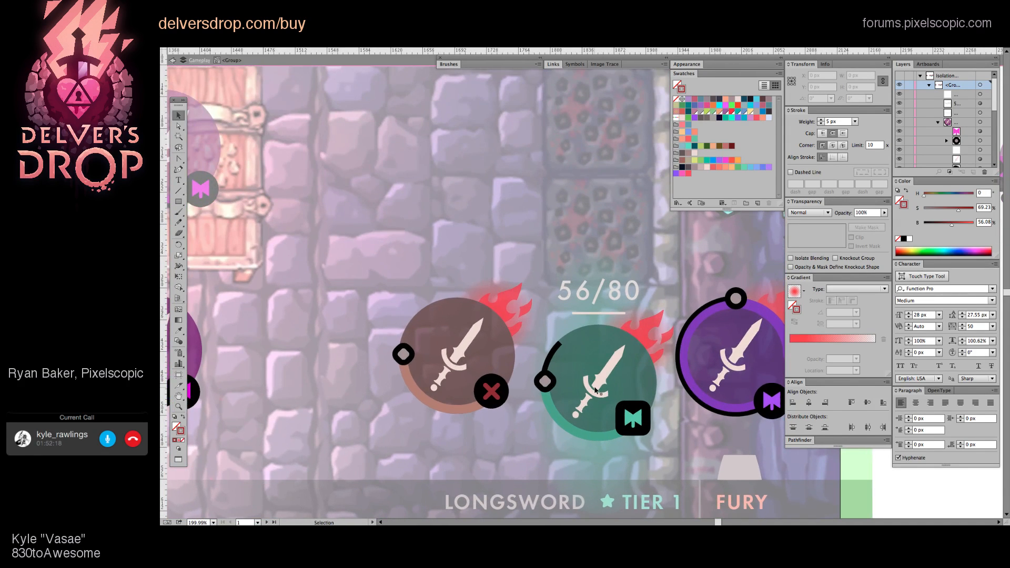
{"action": "left_click", "coordinate": [606, 374]}
{"action": "key", "text": "v"}
{"action": "left_click_drag", "start_coordinate": [604, 371], "coordinate": [616, 403]}
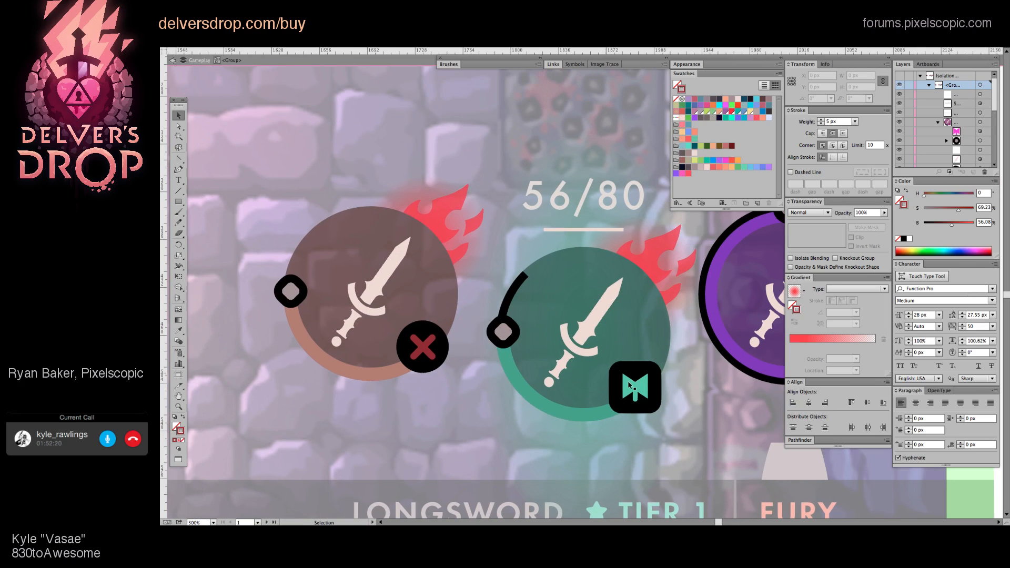
{"action": "left_click", "coordinate": [588, 341]}
{"action": "left_click_drag", "start_coordinate": [588, 341], "coordinate": [583, 350]}
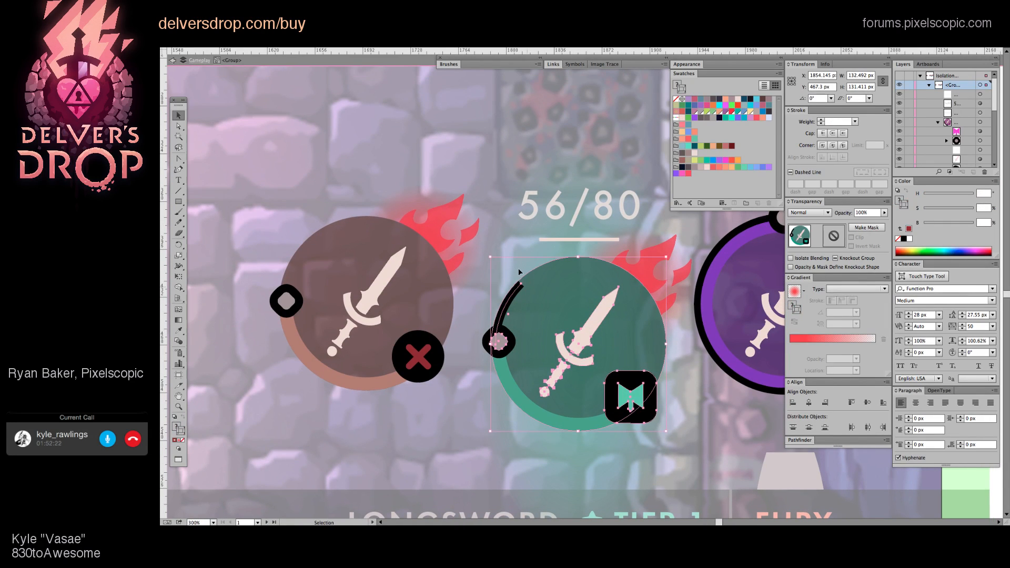
{"action": "left_click", "coordinate": [509, 299]}
{"action": "key", "text": "a"}
{"action": "left_click", "coordinate": [522, 289]}
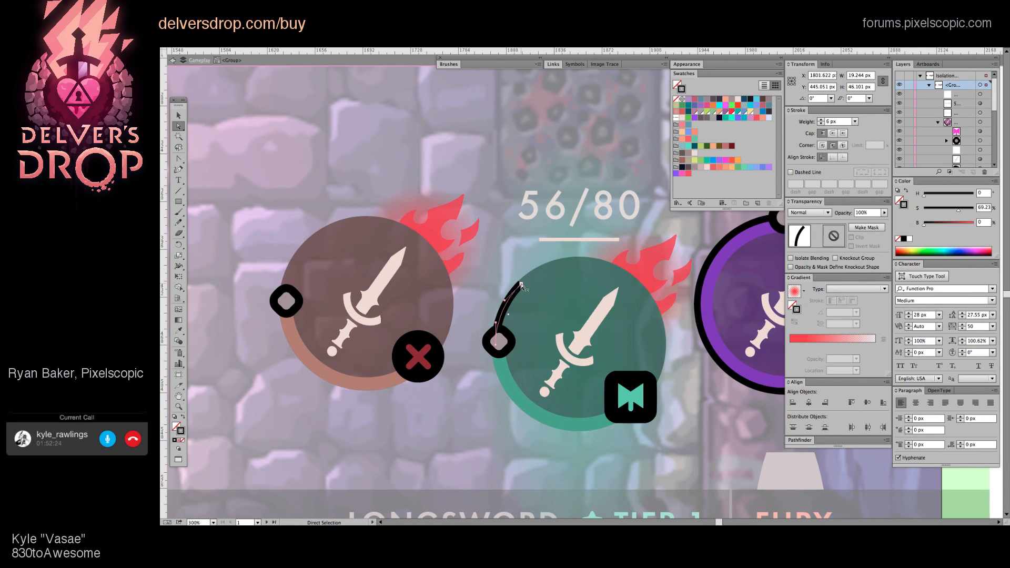
{"action": "left_click", "coordinate": [504, 382]}
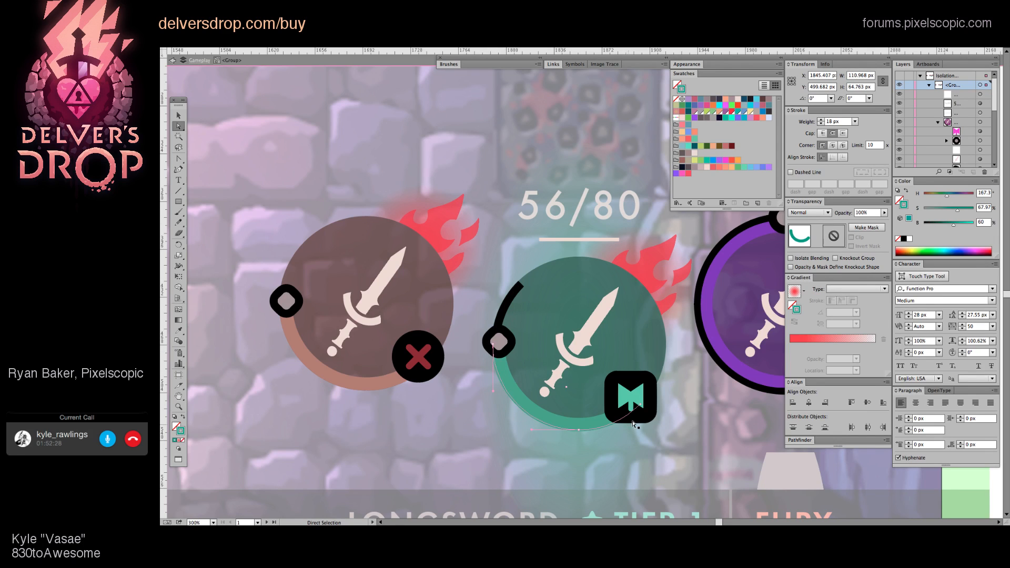
{"action": "left_click", "coordinate": [639, 402]}
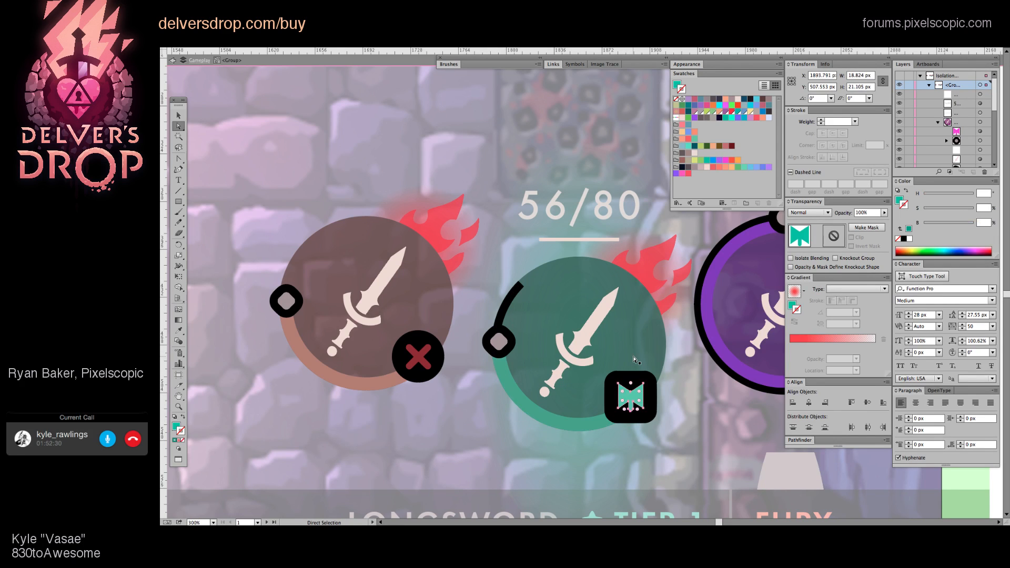
{"action": "left_click", "coordinate": [606, 326]}
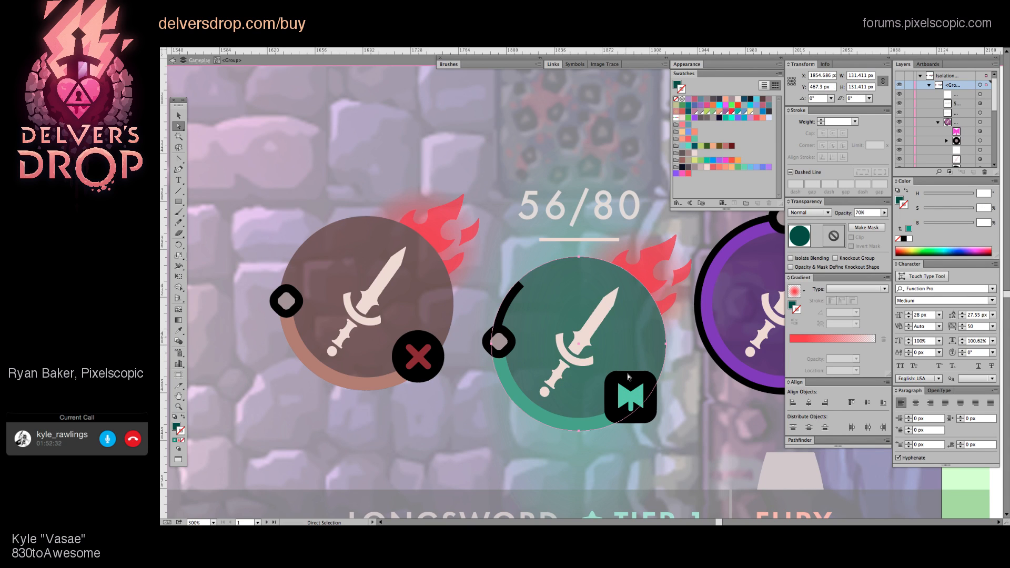
Step: Inspect the teal icon's round background and the glow behind it, and compare them with the brown icon's circle
{"action": "left_click", "coordinate": [627, 395]}
{"action": "left_click", "coordinate": [579, 430]}
{"action": "left_click", "coordinate": [570, 431]}
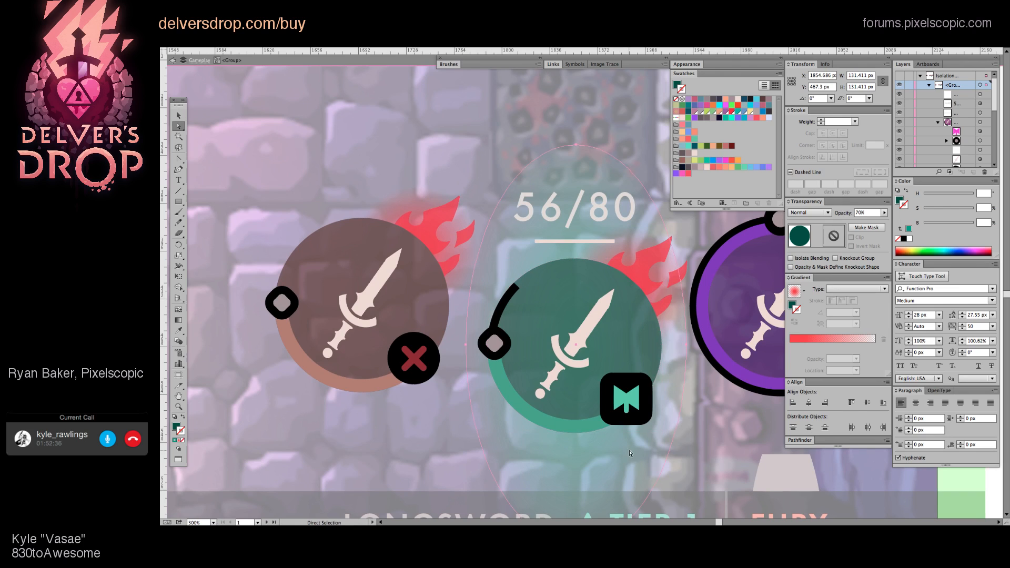
{"action": "key", "text": "v"}
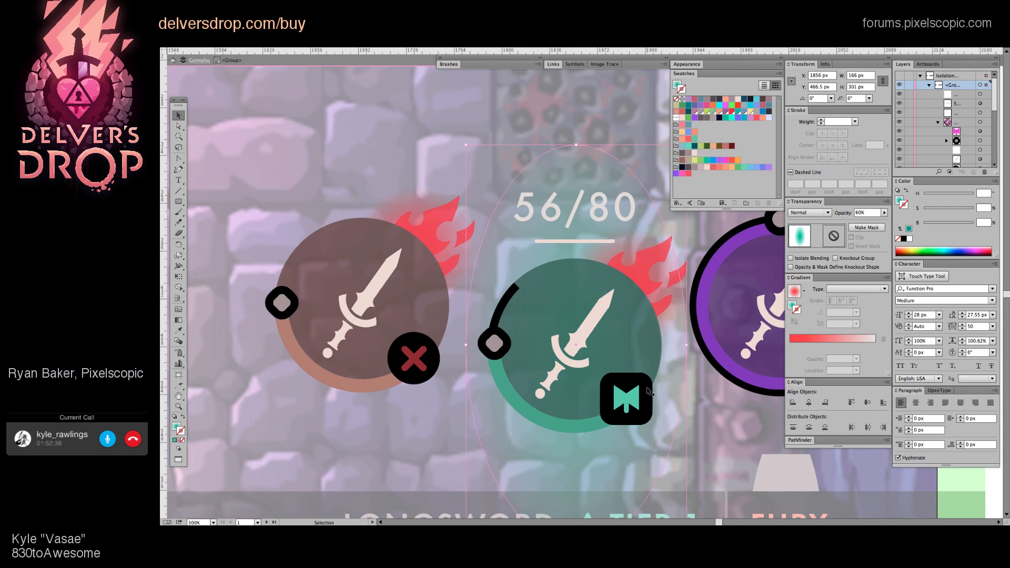
{"action": "left_click", "coordinate": [453, 396]}
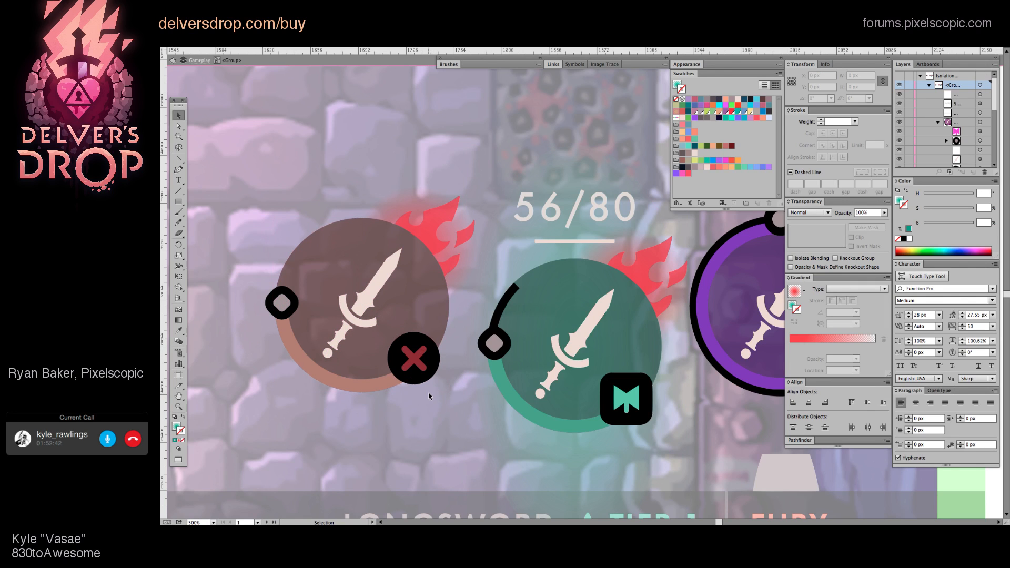
{"action": "left_click", "coordinate": [354, 390], "text": "ctrl"}
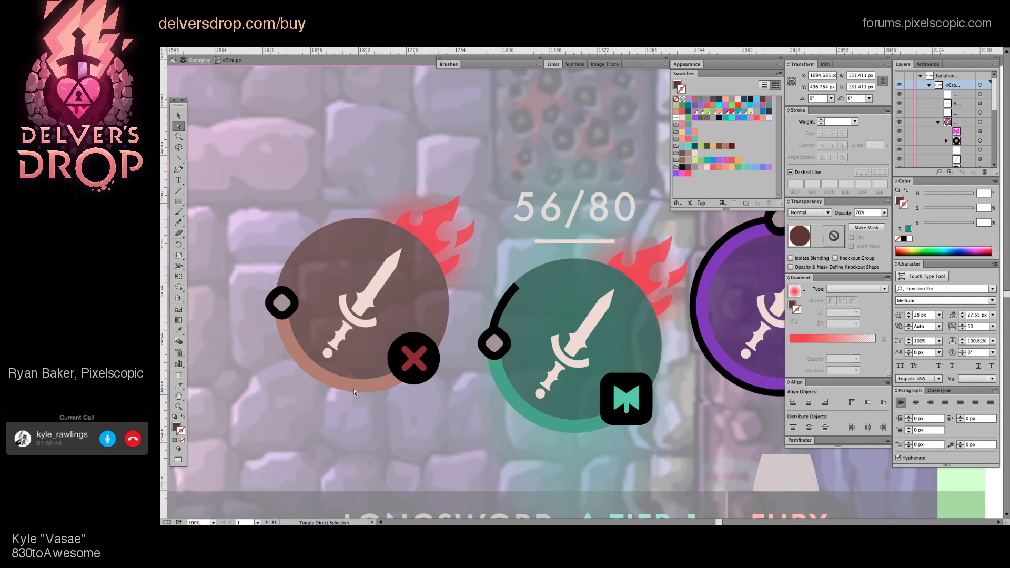
{"action": "left_click", "coordinate": [357, 402]}
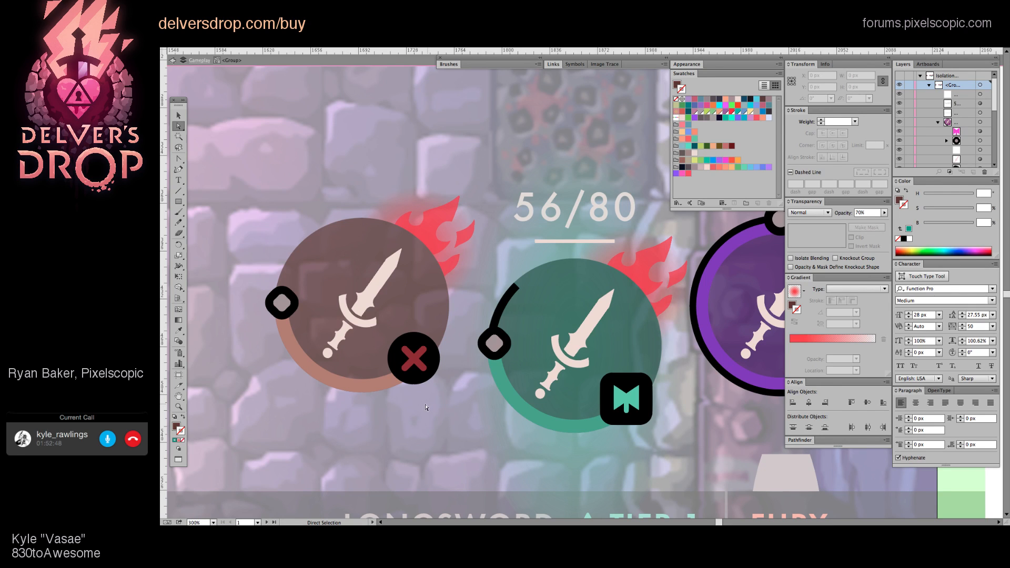
Step: Check the stroke settings of the brown icon's red X and compare the badge with the teal icon's
{"action": "scroll", "coordinate": [443, 401], "scroll_direction": "left", "scroll_amount": 2}
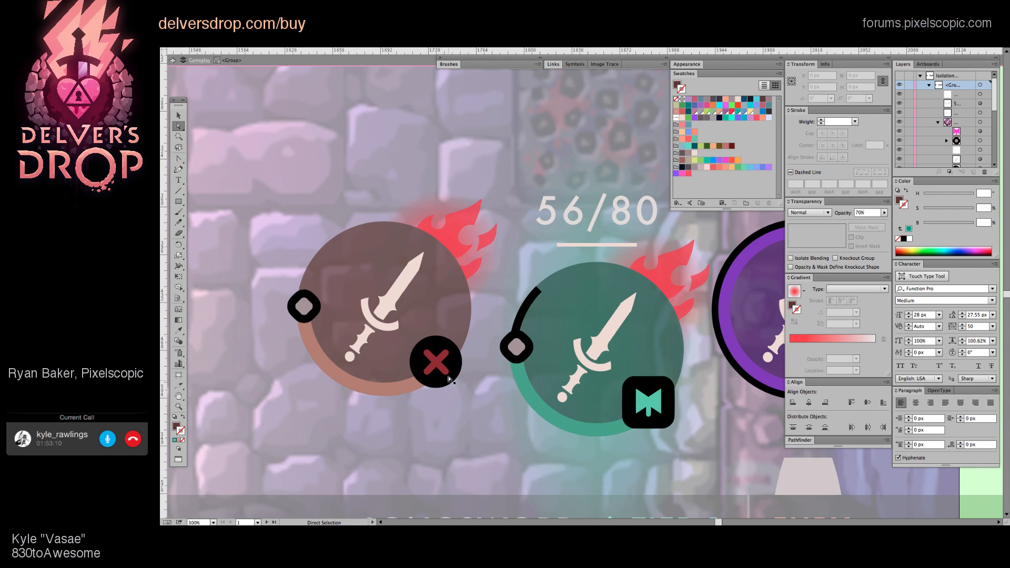
{"action": "left_click_drag", "start_coordinate": [450, 368], "coordinate": [466, 383]}
{"action": "key", "text": "v"}
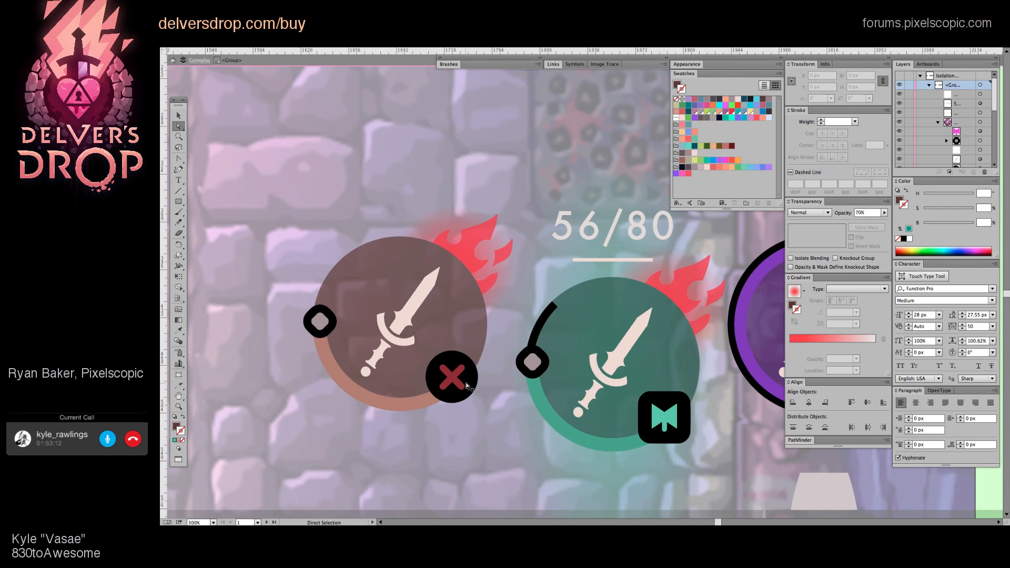
{"action": "left_click", "coordinate": [457, 374], "text": "ctrl"}
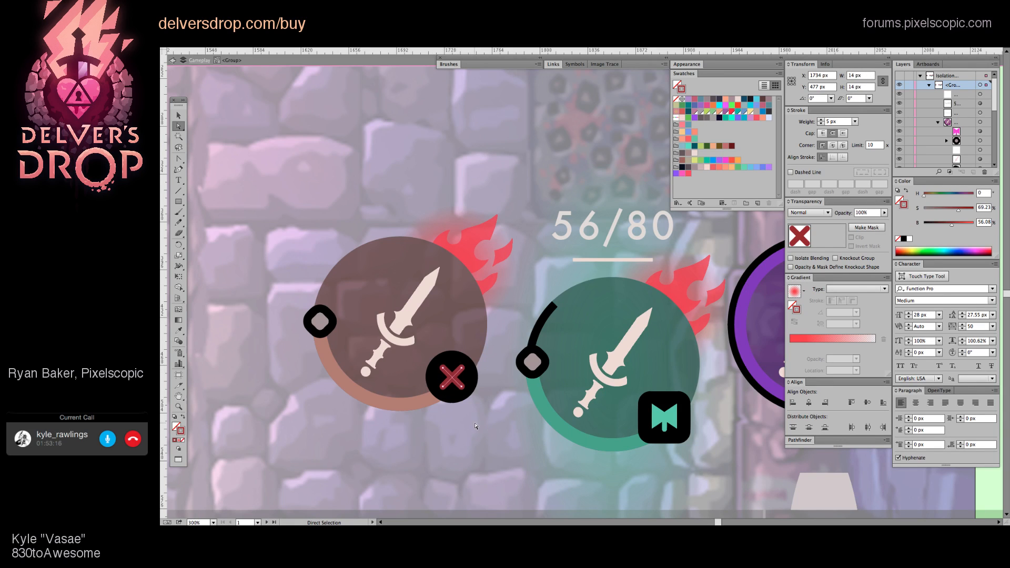
{"action": "key", "text": "ctrl+shift+a"}
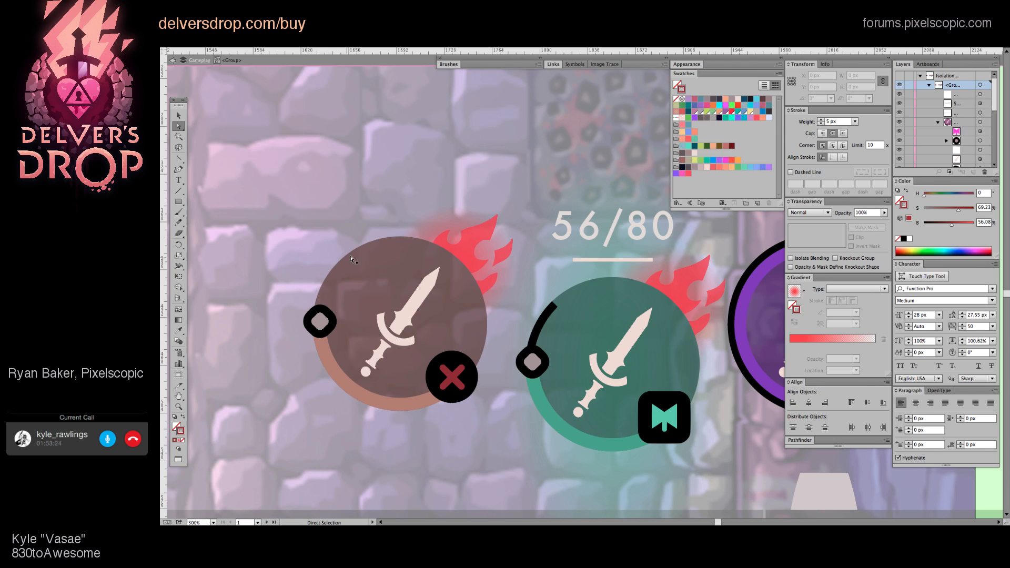
{"action": "scroll", "coordinate": [516, 358], "scroll_direction": "right", "scroll_amount": 2}
{"action": "key", "text": "v"}
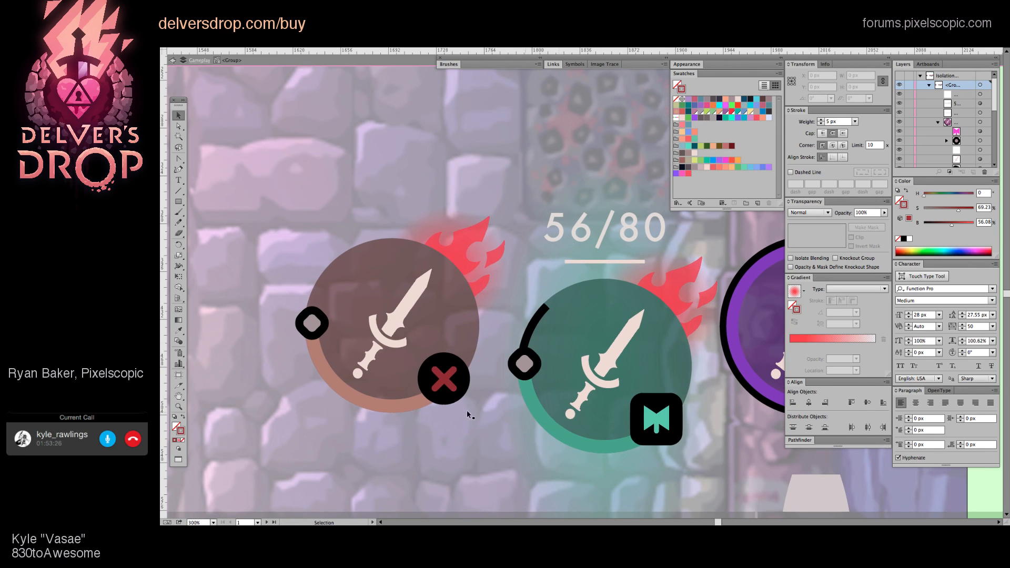
{"action": "scroll", "coordinate": [463, 424], "scroll_direction": "left", "scroll_amount": 3}
{"action": "left_click_drag", "start_coordinate": [496, 407], "coordinate": [536, 403]}
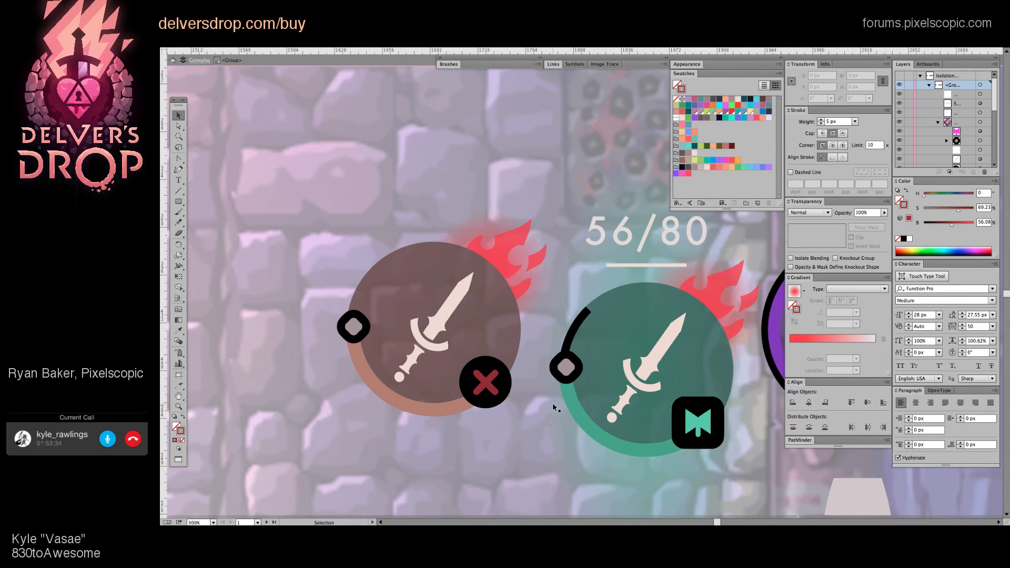
Step: Duplicate the teal longsword icon horizontally into the gap between the magenta and brown icons and deselect it
{"action": "left_click", "coordinate": [584, 318]}
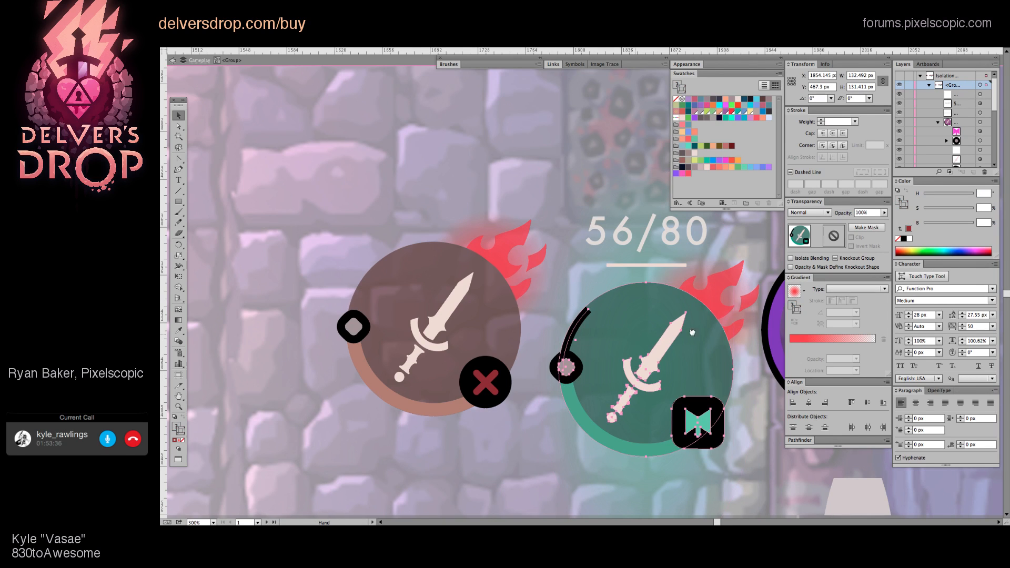
{"action": "left_click_drag", "start_coordinate": [693, 332], "coordinate": [305, 336]}
{"action": "left_click_drag", "start_coordinate": [355, 367], "coordinate": [471, 369]}
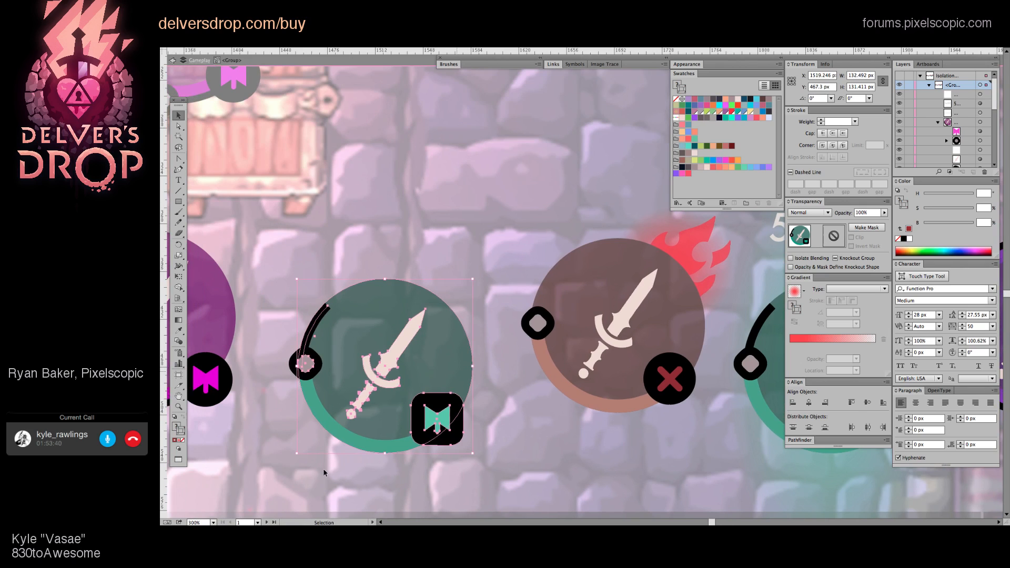
{"action": "left_click", "coordinate": [323, 468]}
Step: Move the duplicated teal icon's grey knob down along the ring to the circle's lower edge, undoing an extra transform
{"action": "key", "text": "a"}
{"action": "left_click", "coordinate": [327, 313]}
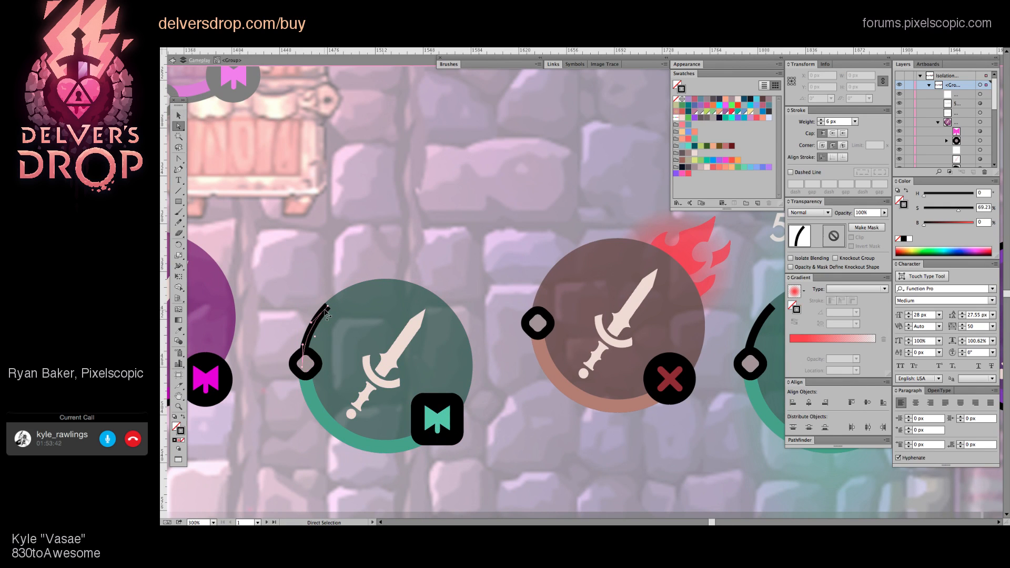
{"action": "left_click", "coordinate": [313, 368]}
{"action": "key", "text": "v"}
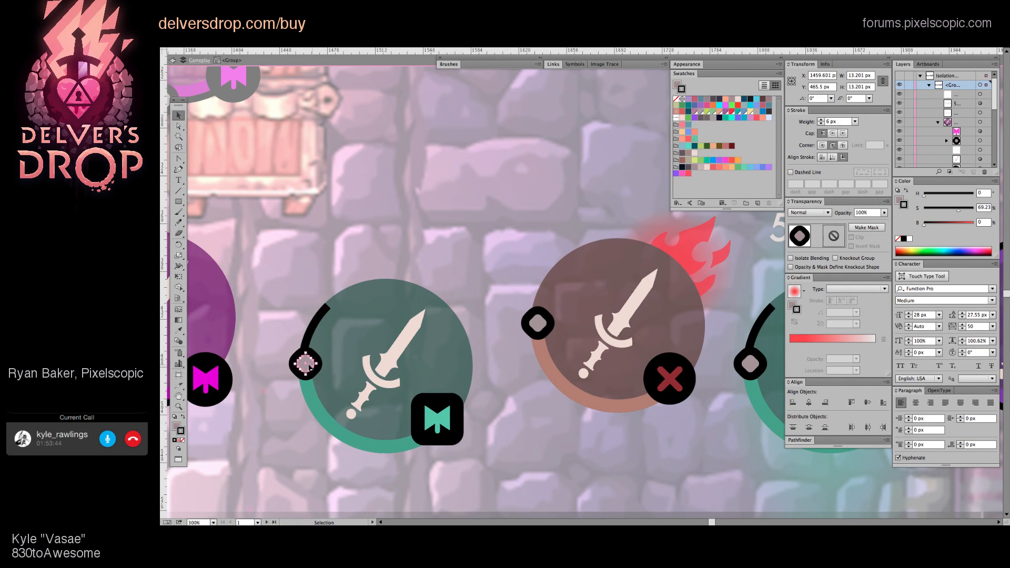
{"action": "left_click_drag", "start_coordinate": [307, 365], "coordinate": [392, 465]}
{"action": "key", "text": "e"}
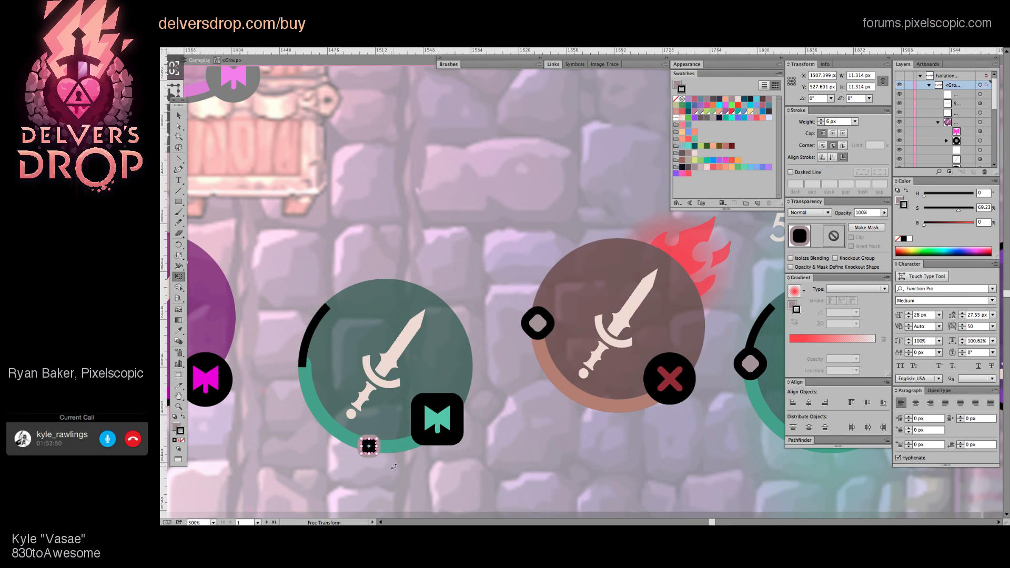
{"action": "key", "text": "ctrl+z"}
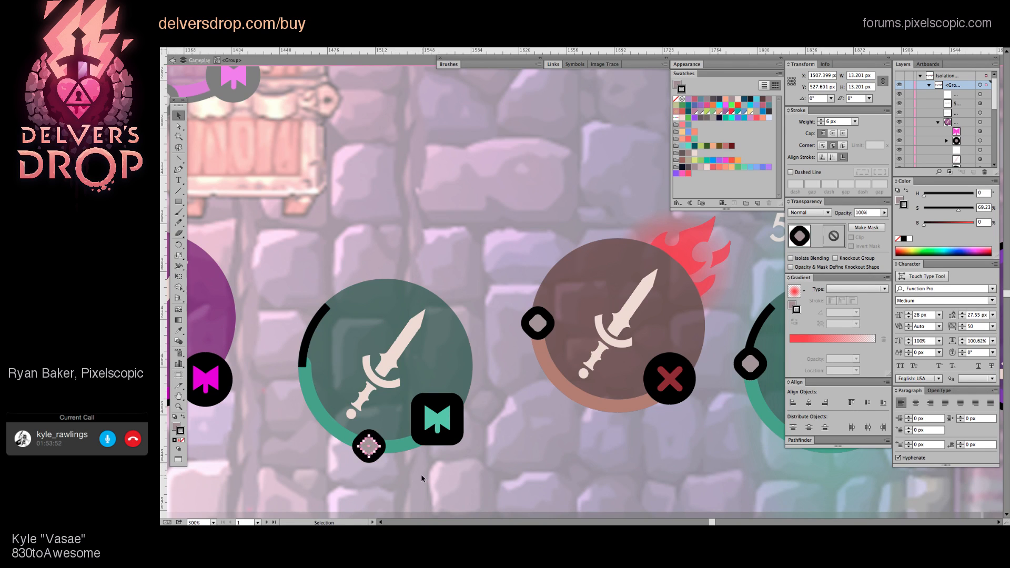
{"action": "key", "text": "ctrl+shift+a"}
Step: Split the duplicated icon's teal arc at the knob and delete the section between the knob and the black arc
{"action": "key", "text": "a"}
{"action": "left_click", "coordinate": [309, 399]}
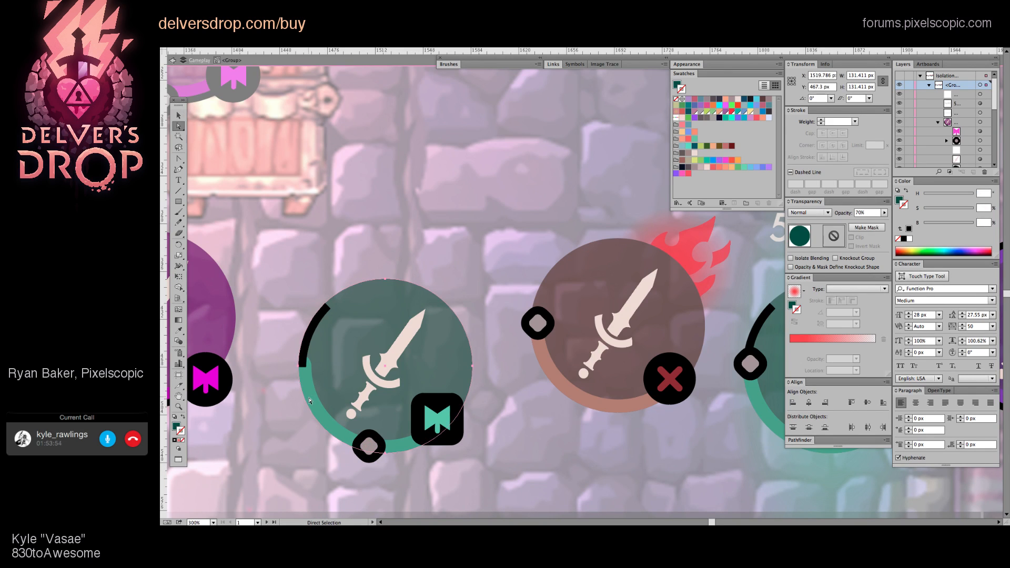
{"action": "left_click", "coordinate": [312, 408]}
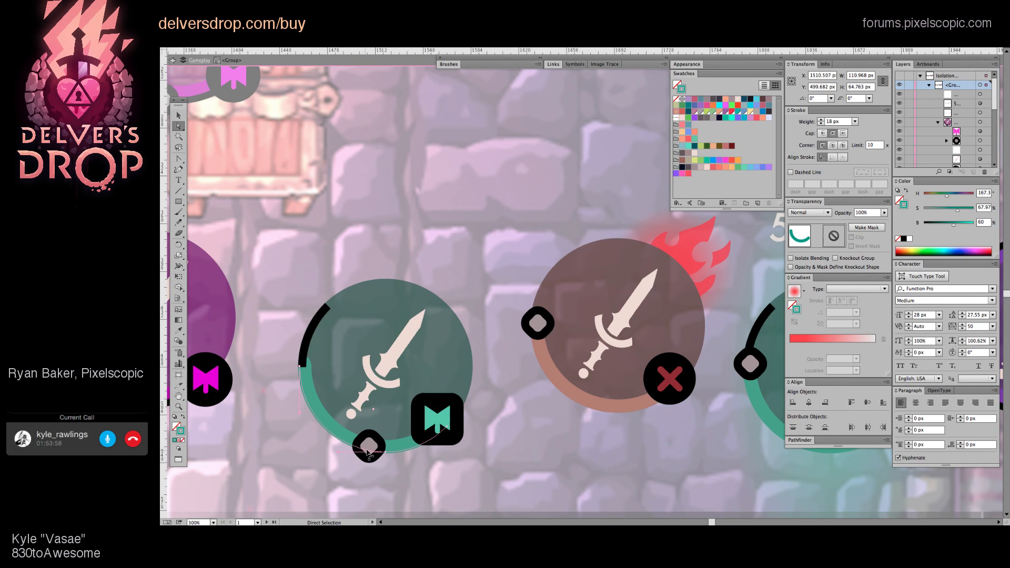
{"action": "key", "text": "p"}
{"action": "left_click", "coordinate": [300, 366], "text": "ctrl"}
{"action": "key", "text": "a"}
{"action": "key", "text": "Delete"}
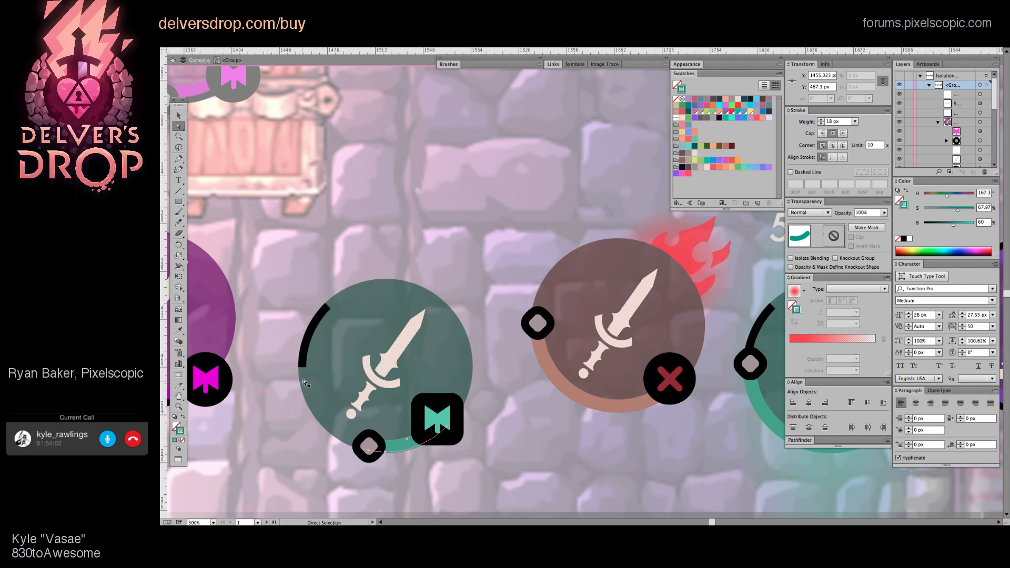
{"action": "left_click_drag", "start_coordinate": [415, 460], "coordinate": [444, 462]}
{"action": "key", "text": "v"}
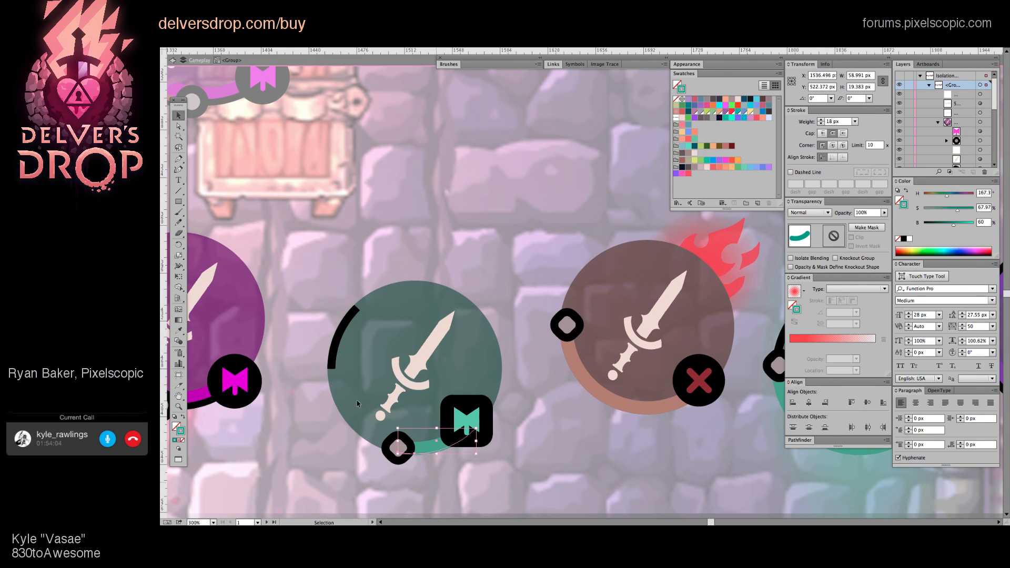
{"action": "key", "text": "ctrl+shift+a"}
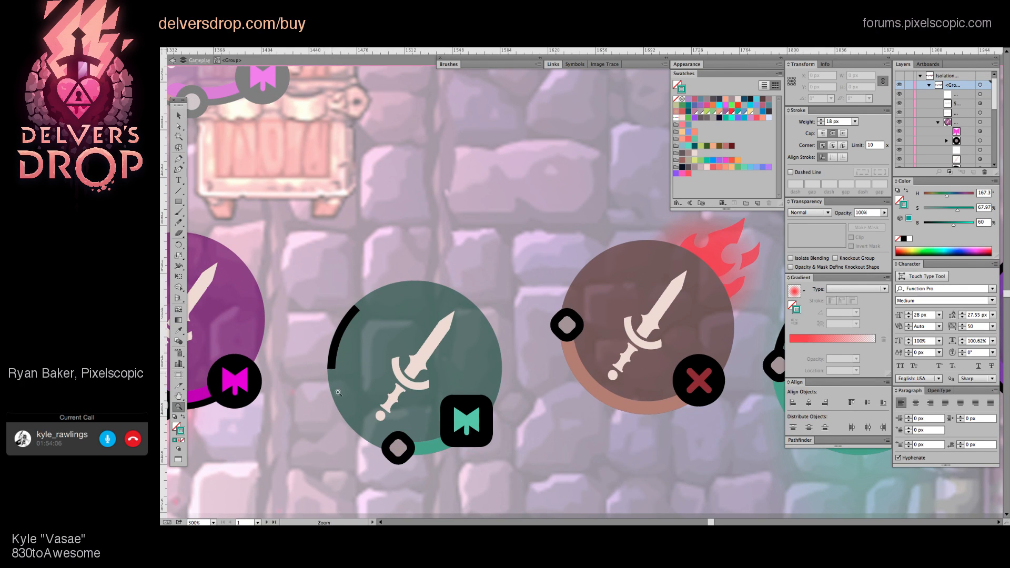
{"action": "left_click_drag", "start_coordinate": [341, 369], "coordinate": [370, 370]}
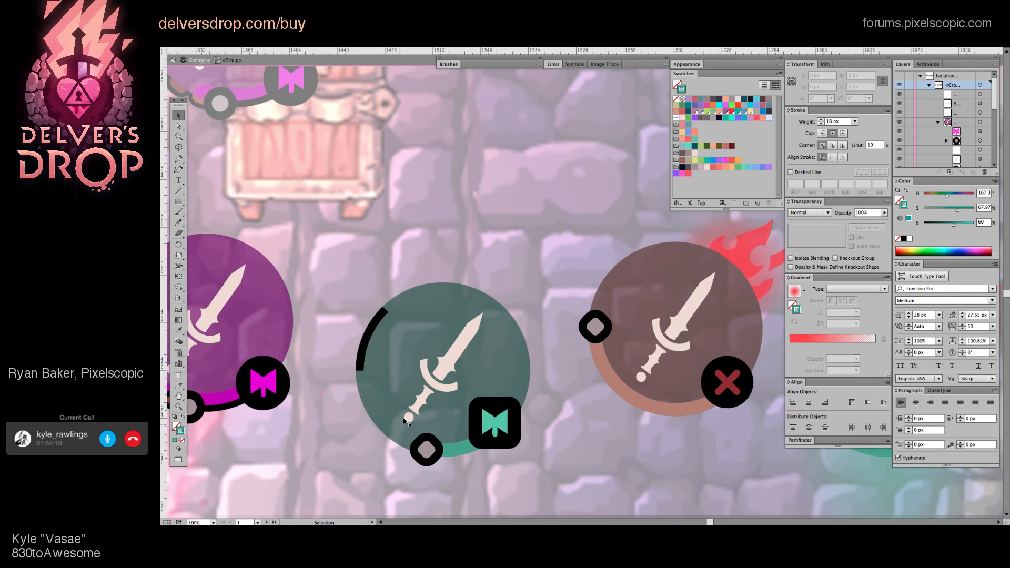
Step: Isolate the duplicated teal icon's group so its individual parts can be edited
{"action": "key", "text": "z"}
{"action": "left_click", "coordinate": [421, 404]}
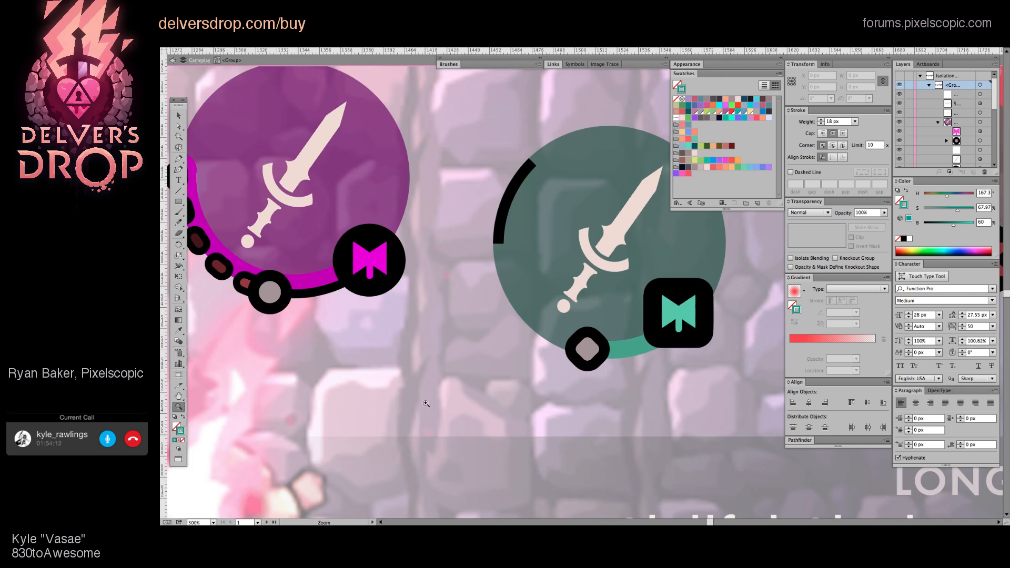
{"action": "left_click", "coordinate": [596, 304]}
{"action": "left_click_drag", "start_coordinate": [637, 276], "coordinate": [561, 363]}
{"action": "key", "text": "v"}
{"action": "left_click", "coordinate": [493, 443]}
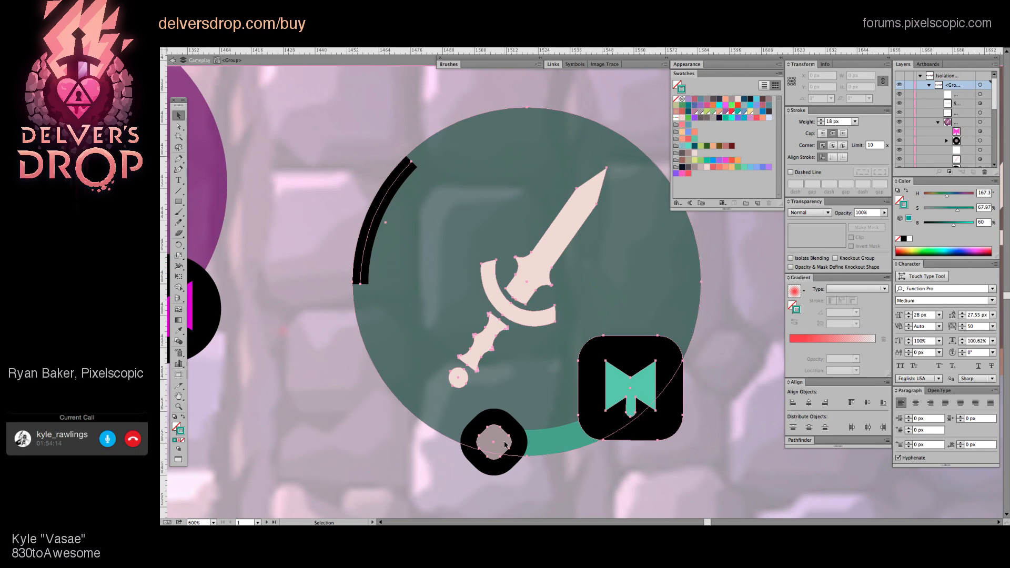
{"action": "double_click", "coordinate": [493, 443]}
Step: Duplicate the grey knob, rotate the copy and place it at the lower end of the black arc
{"action": "left_click", "coordinate": [493, 443]}
{"action": "key", "text": "e"}
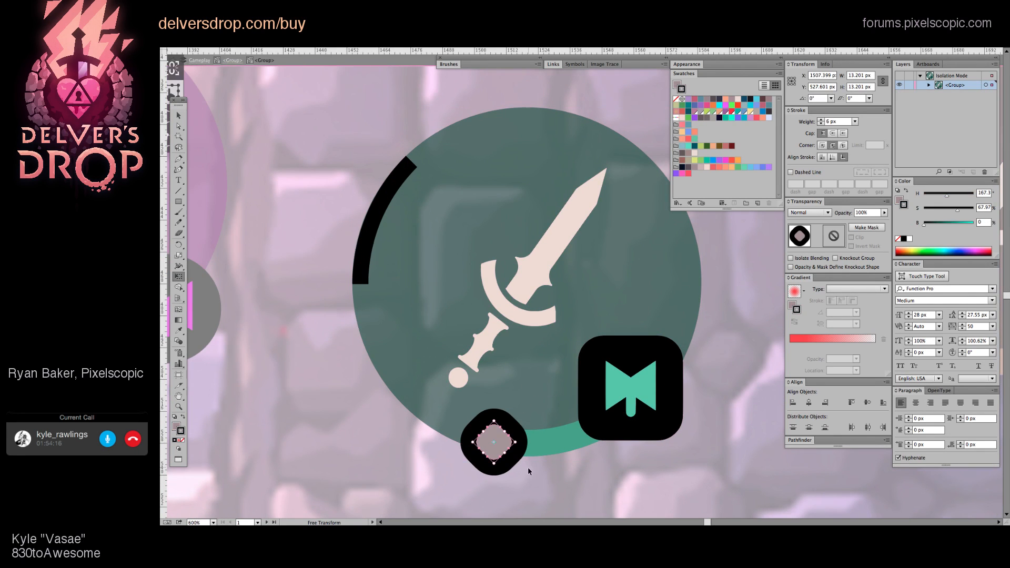
{"action": "left_click_drag", "start_coordinate": [524, 471], "coordinate": [424, 331]}
{"action": "key", "text": "v"}
{"action": "key", "text": "e"}
{"action": "key", "text": "v"}
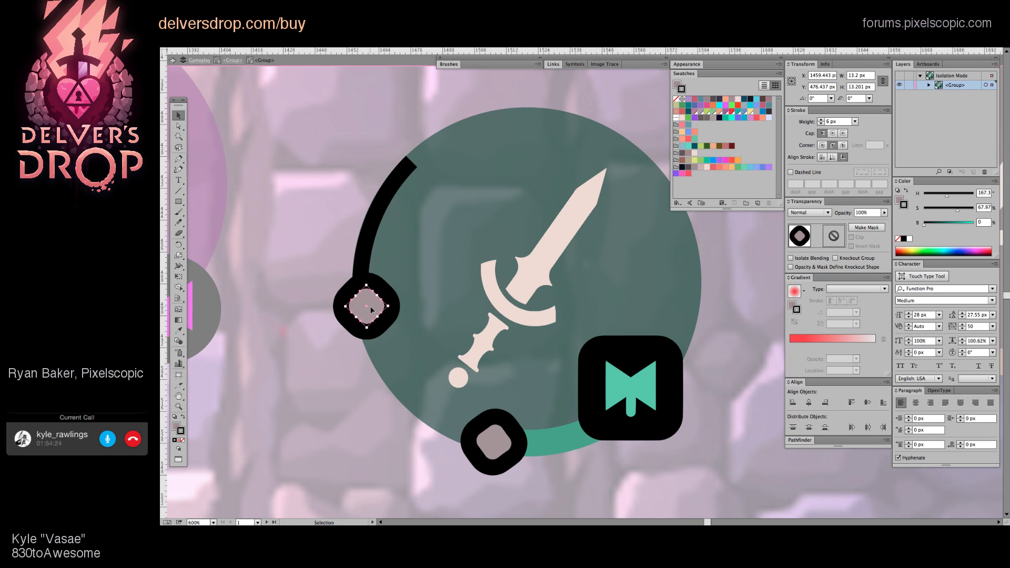
{"action": "left_click_drag", "start_coordinate": [369, 307], "coordinate": [360, 299]}
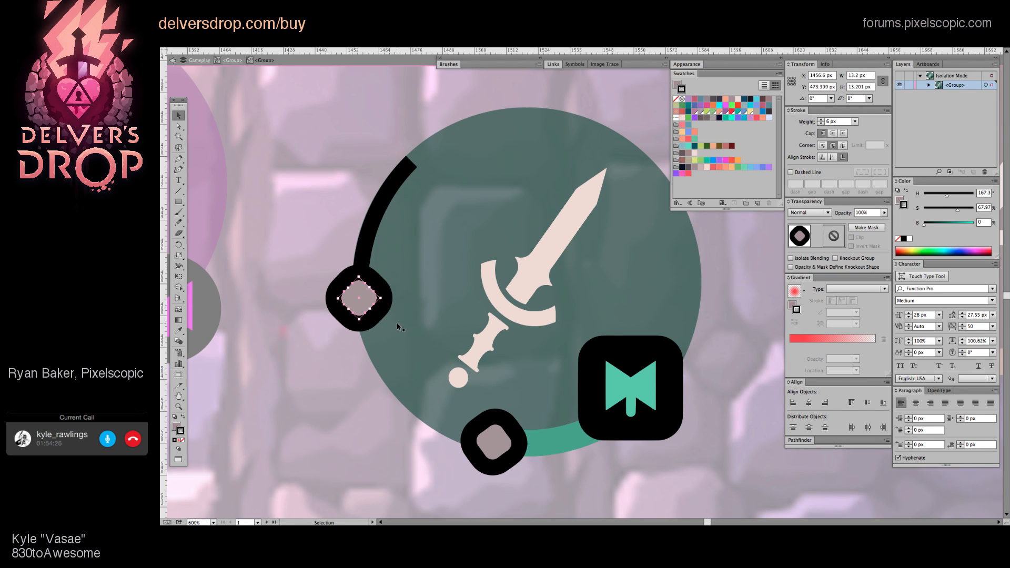
Step: Recolor the copied knob with the badge symbol's teal fill and no stroke, and deselect it
{"action": "key", "text": "i"}
{"action": "left_click", "coordinate": [647, 380]}
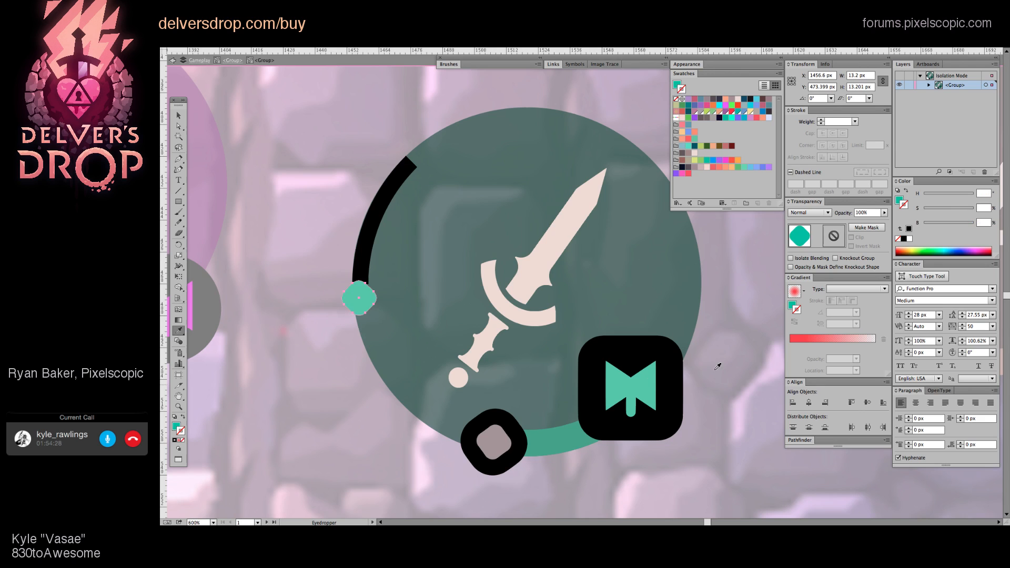
{"action": "key", "text": "v"}
{"action": "key", "text": "super+shift+a"}
Step: Duplicate the teal bead just below the first one along the circle's edge and rotate the copy to follow the curve
{"action": "left_click_drag", "start_coordinate": [371, 342], "coordinate": [371, 361]}
{"action": "key", "text": "e"}
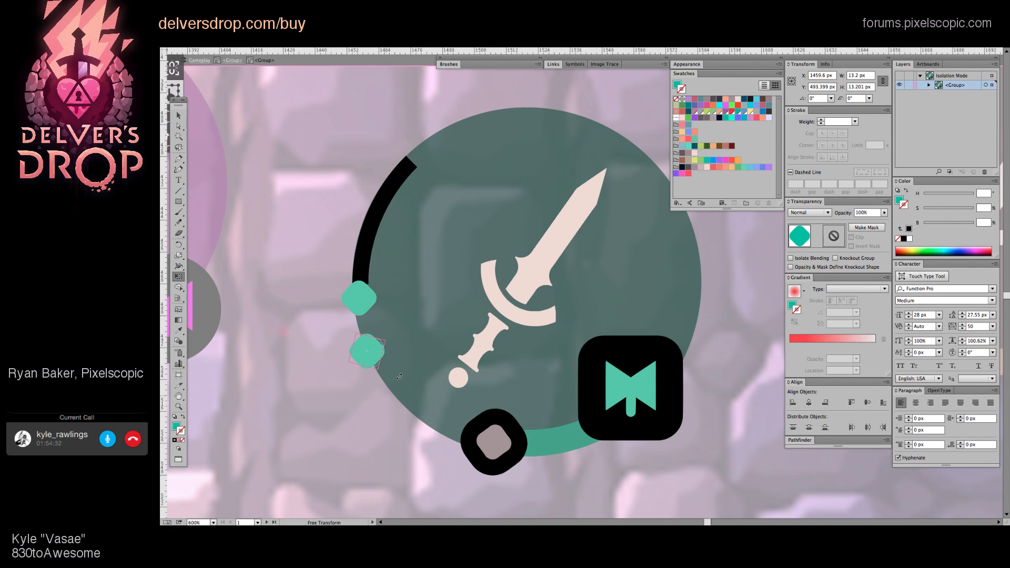
{"action": "key", "text": "v"}
{"action": "key", "text": "super+shift+a"}
{"action": "left_click_drag", "start_coordinate": [368, 352], "coordinate": [371, 346]}
{"action": "key", "text": "e"}
{"action": "left_click_drag", "start_coordinate": [378, 395], "coordinate": [366, 361]}
{"action": "key", "text": "v"}
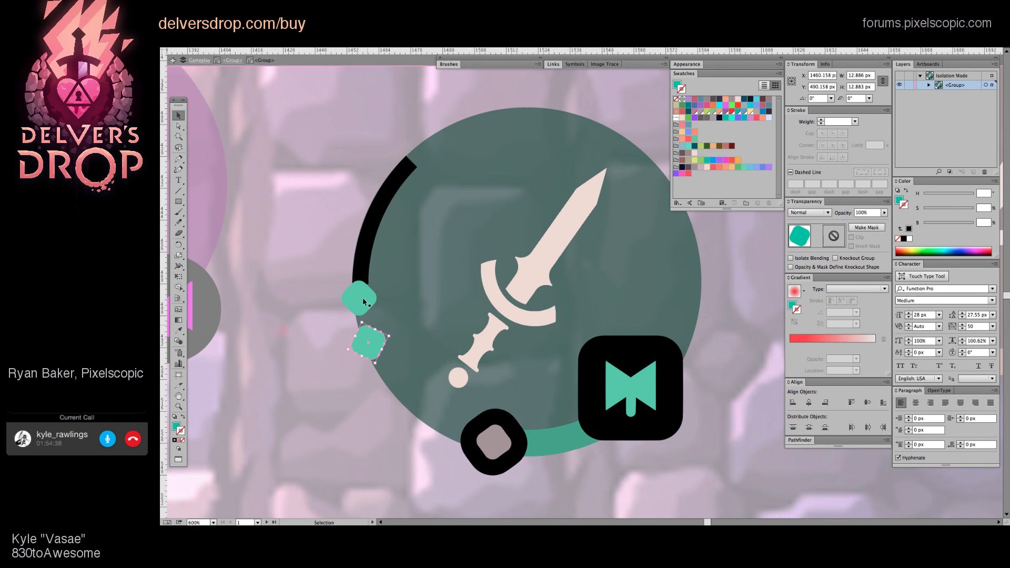
Step: Duplicate both teal beads, rotate the pair and fit it along the circle's edge toward the grey knob
{"action": "left_click", "coordinate": [363, 301], "text": "shift"}
{"action": "left_click_drag", "start_coordinate": [363, 301], "coordinate": [384, 386]}
{"action": "key", "text": "e"}
{"action": "key", "text": "v"}
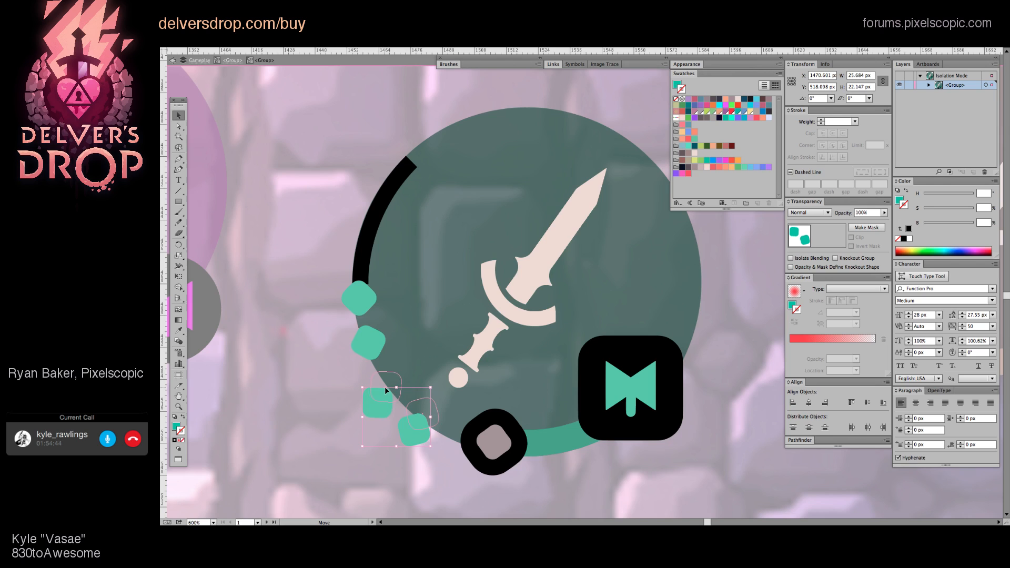
{"action": "left_click", "coordinate": [419, 463]}
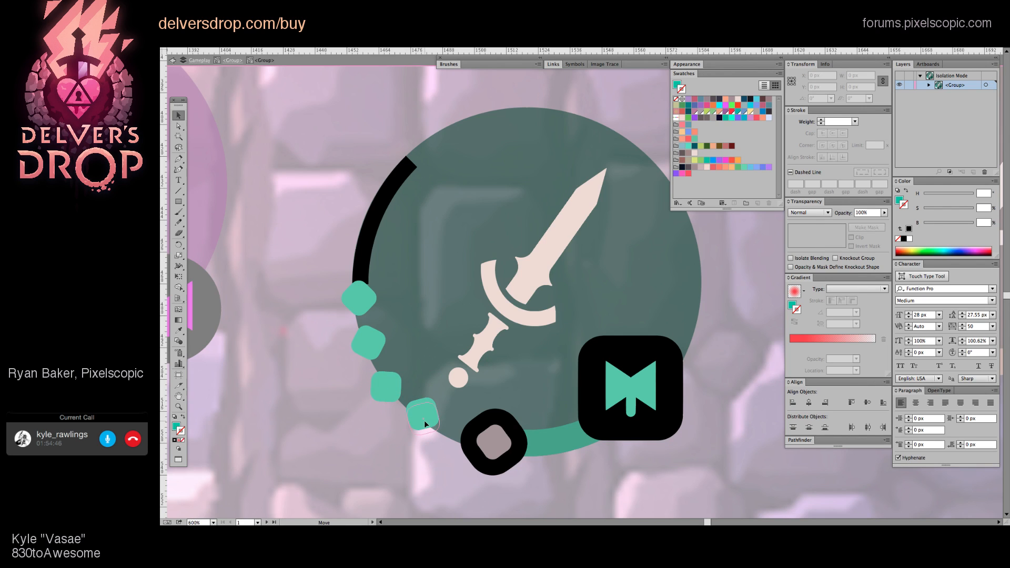
Step: Duplicate the lowest teal bead beside the grey knob and rotate and nudge the copy to follow the circle's edge
{"action": "left_click_drag", "start_coordinate": [424, 421], "coordinate": [513, 454]}
{"action": "key", "text": "e"}
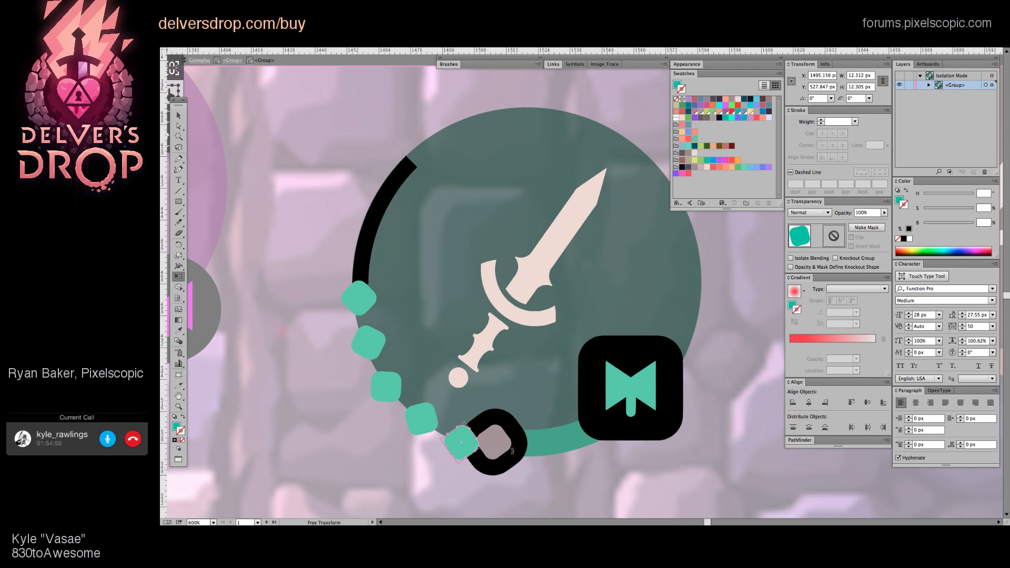
{"action": "key", "text": "v"}
{"action": "key", "text": "Up"}
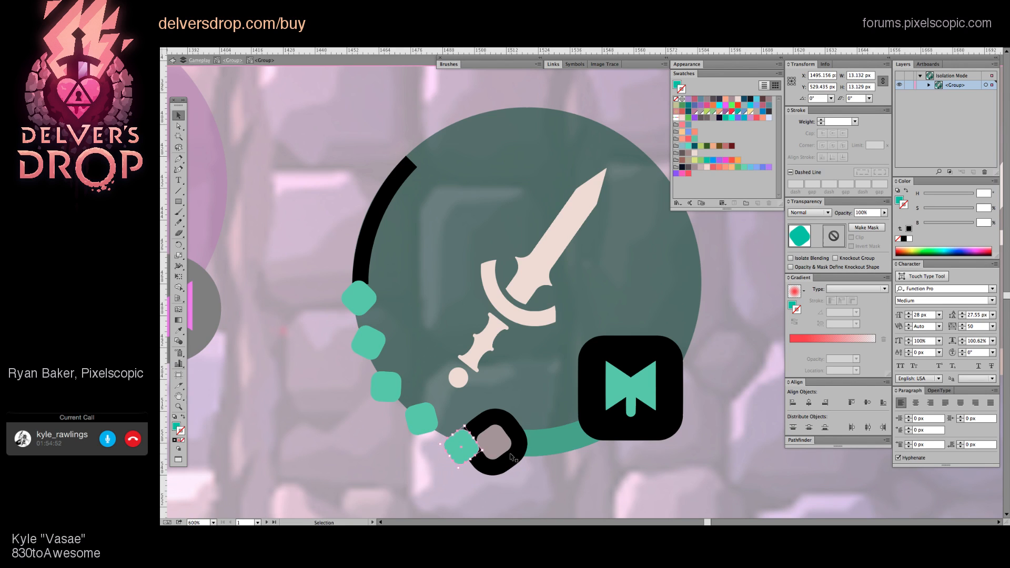
Step: Nudge the lowest teal bead closer to the grey knob, send it behind the knob and deselect it
{"action": "key", "text": "Right"}
{"action": "left_click", "coordinate": [513, 453]}
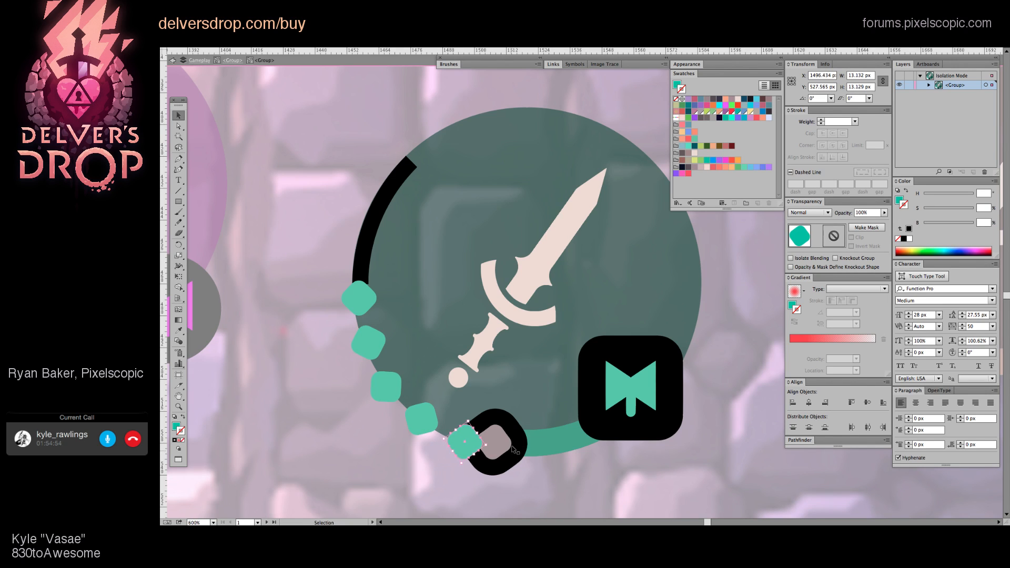
{"action": "left_click", "coordinate": [506, 491]}
Step: Extend the black arc from its lower end with a curved Pen segment along the circle's edge to the grey knob's centre
{"action": "key", "text": "a"}
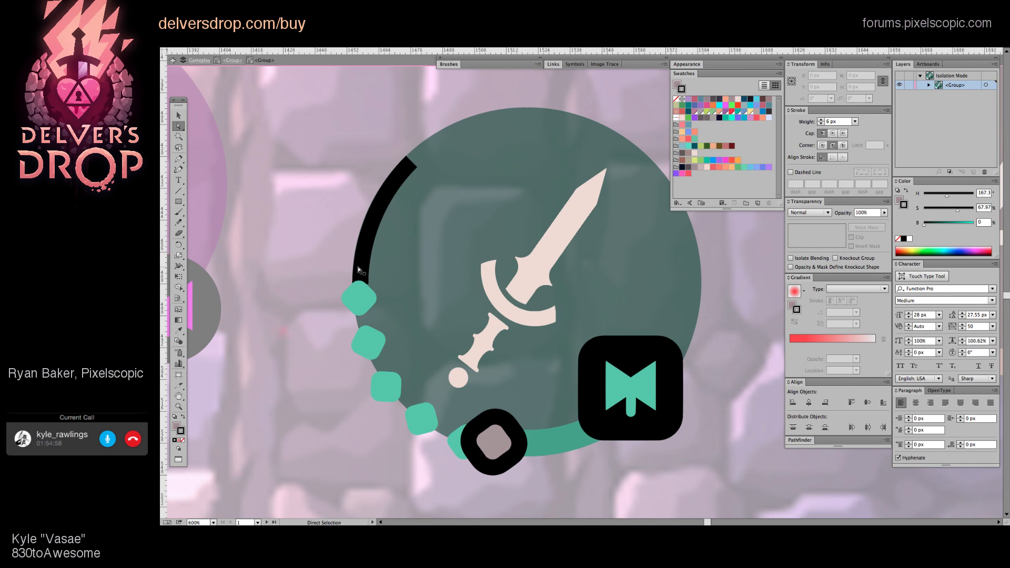
{"action": "left_click", "coordinate": [360, 269]}
{"action": "left_click", "coordinate": [362, 284]}
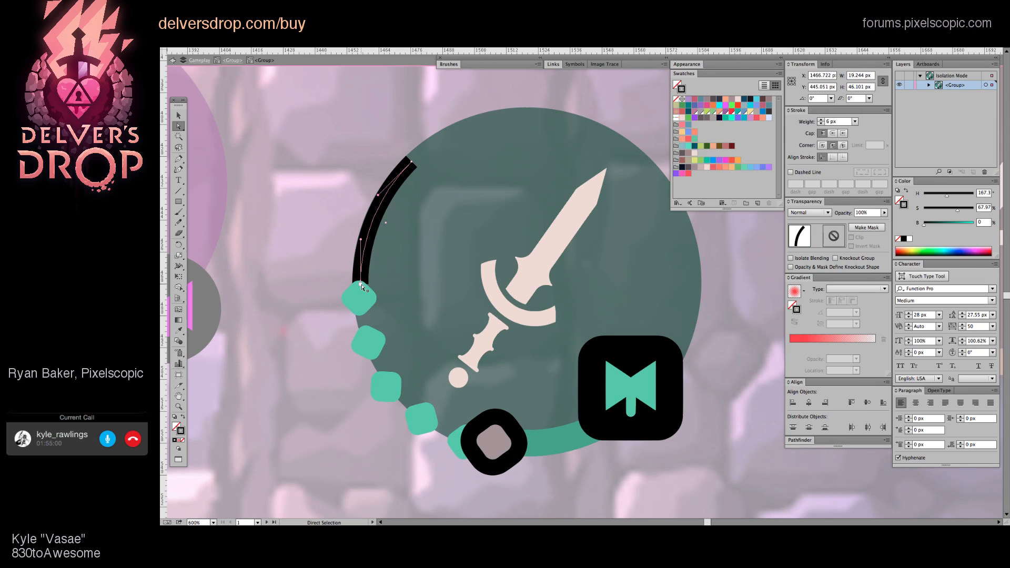
{"action": "key", "text": "p"}
{"action": "left_click", "coordinate": [361, 286]}
{"action": "left_click", "coordinate": [361, 320], "text": "shift"}
{"action": "key", "text": "ctrl+z"}
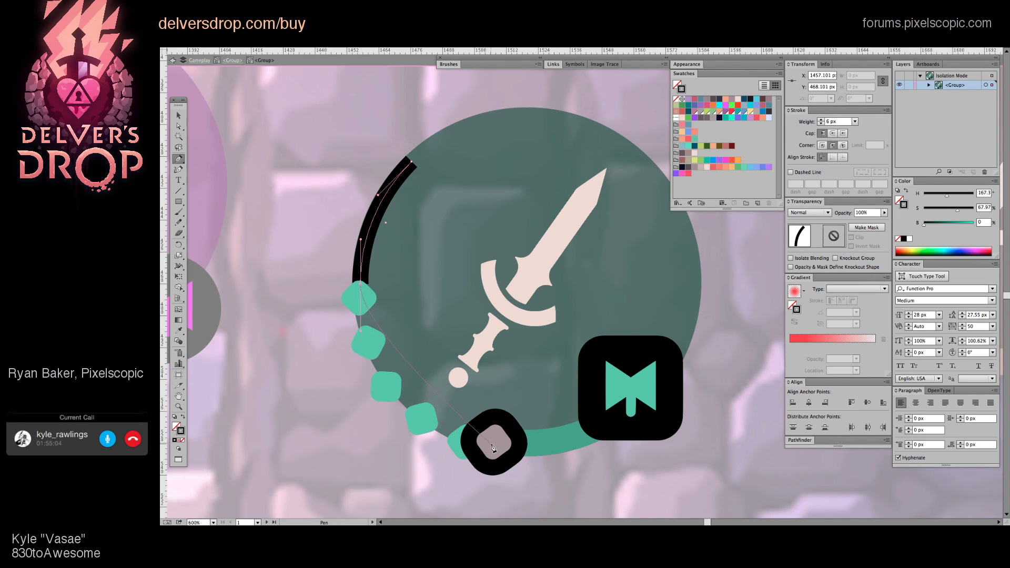
{"action": "left_click_drag", "start_coordinate": [493, 445], "coordinate": [570, 463]}
{"action": "key", "text": "a"}
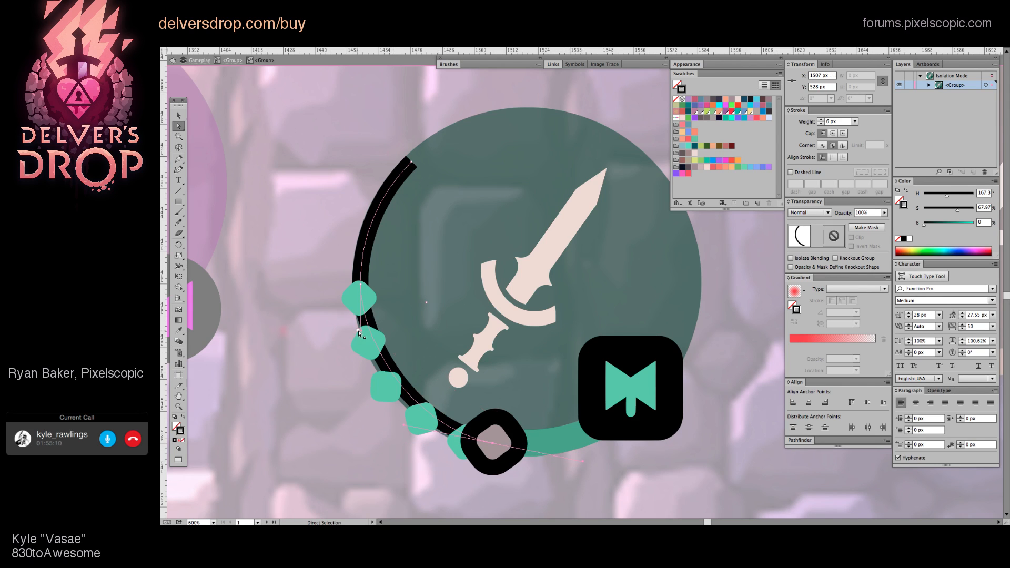
{"action": "left_click", "coordinate": [358, 339]}
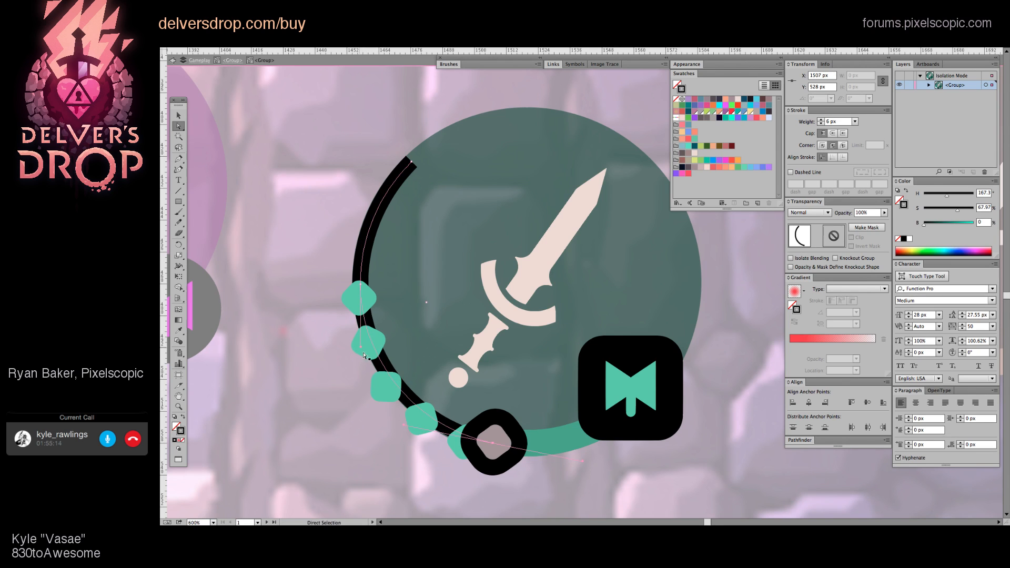
{"action": "key", "text": "ctrl+shift+a"}
Step: Send all five teal beads behind the black arc and deselect them
{"action": "scroll", "coordinate": [396, 390], "scroll_direction": "down", "scroll_amount": 5}
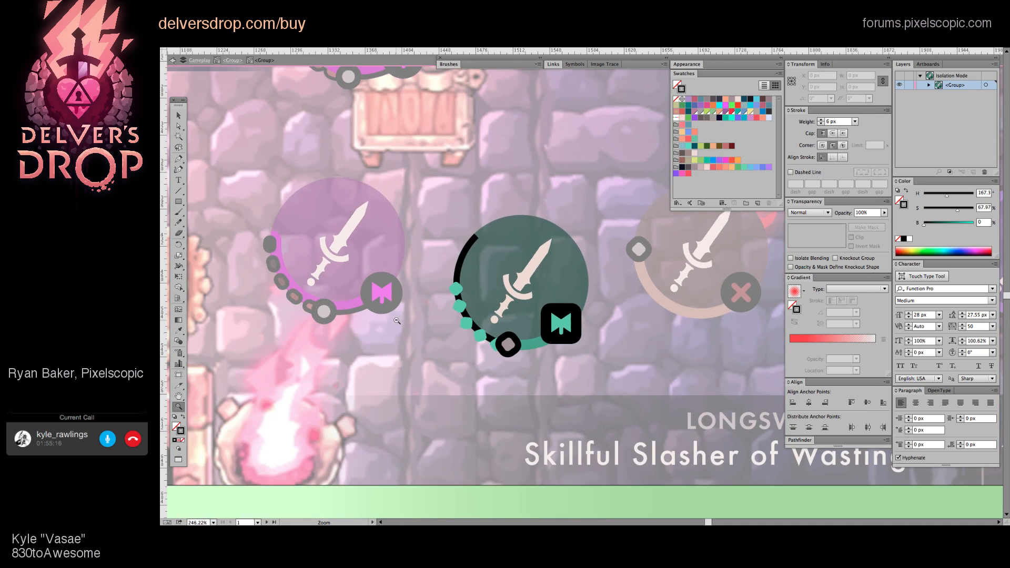
{"action": "left_click_drag", "start_coordinate": [551, 345], "coordinate": [541, 358]}
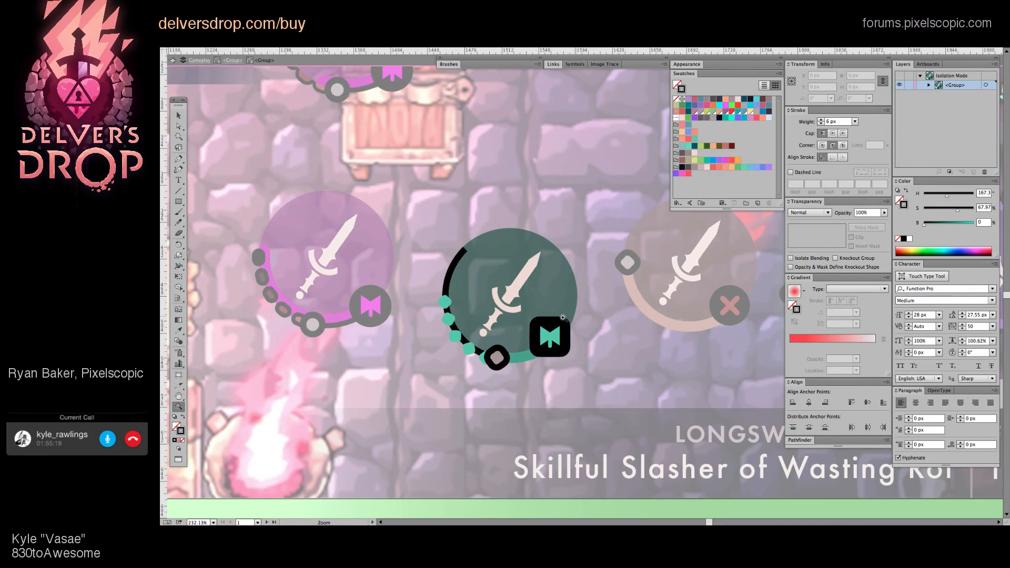
{"action": "scroll", "coordinate": [483, 348], "scroll_direction": "up", "scroll_amount": 4}
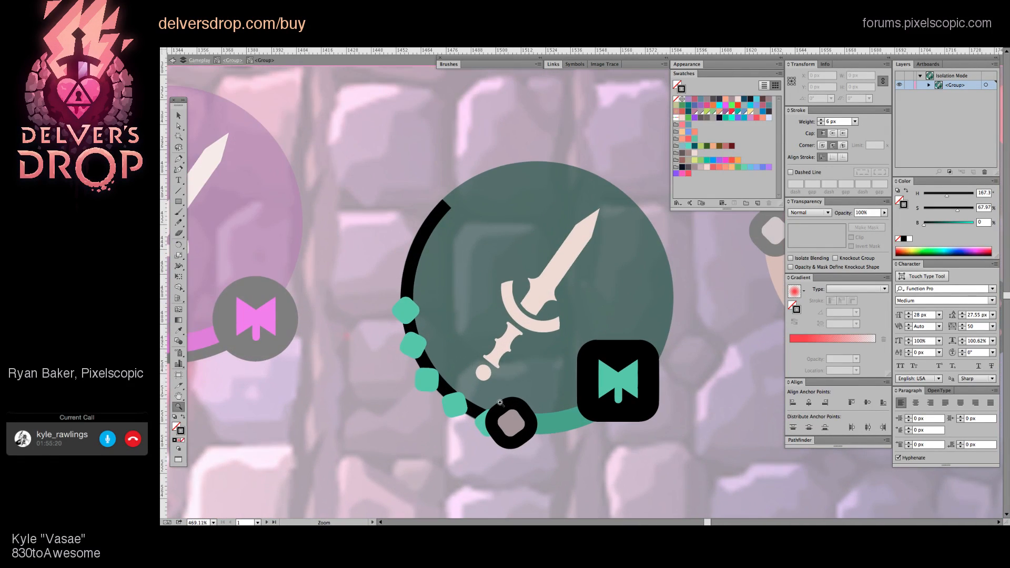
{"action": "key", "text": "a"}
{"action": "left_click_drag", "start_coordinate": [396, 299], "coordinate": [419, 358]}
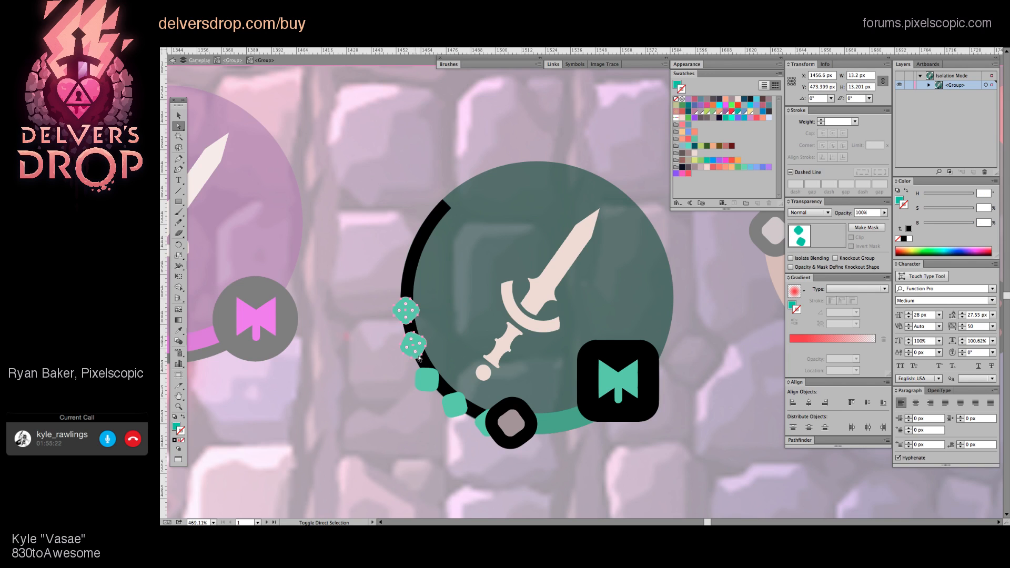
{"action": "left_click", "coordinate": [427, 379], "text": "shift"}
{"action": "left_click", "coordinate": [454, 404], "text": "shift"}
{"action": "left_click", "coordinate": [481, 423], "text": "shift"}
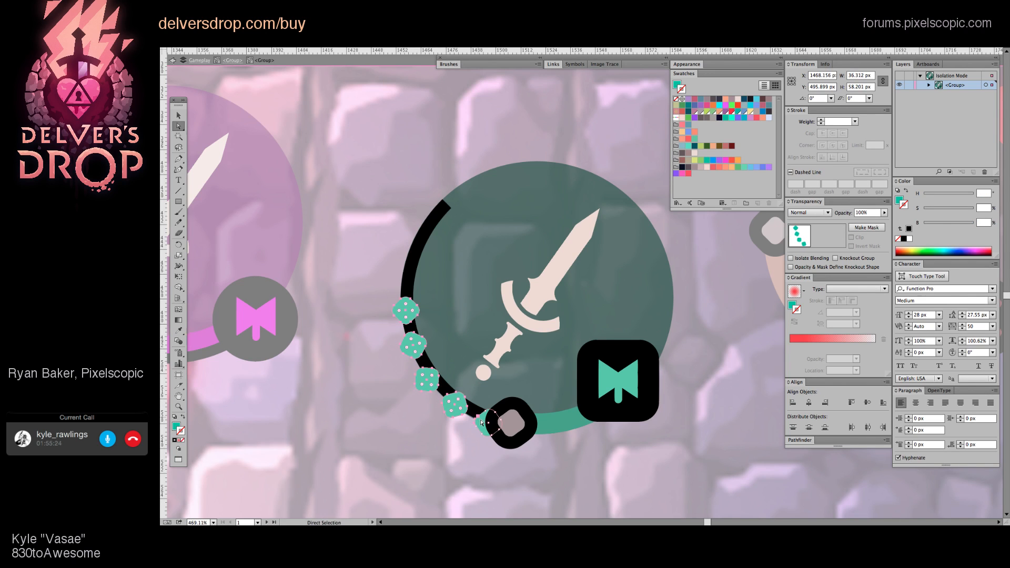
{"action": "left_click_drag", "start_coordinate": [501, 295], "coordinate": [409, 423]}
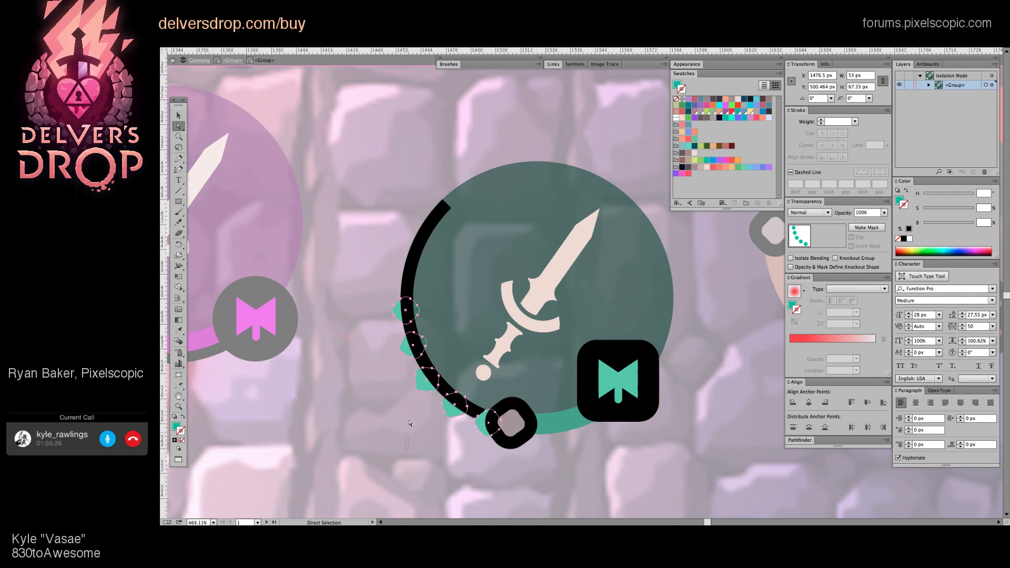
{"action": "left_click", "coordinate": [409, 423]}
Step: Shift the teal beads outward so they stick out beyond the arc, with the lowest one beside the grey knob
{"action": "left_click_drag", "start_coordinate": [395, 311], "coordinate": [386, 308]}
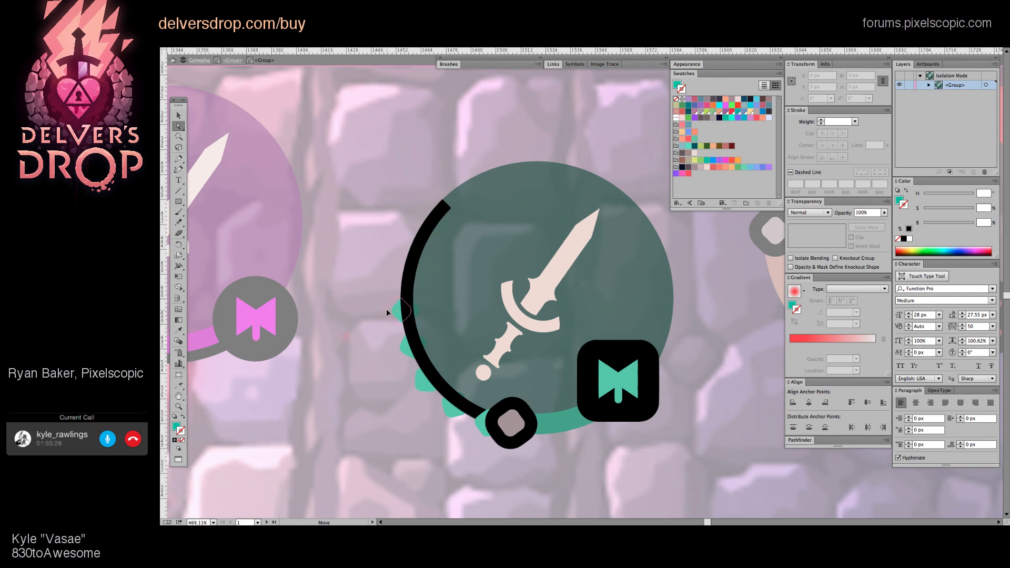
{"action": "left_click_drag", "start_coordinate": [404, 349], "coordinate": [402, 344]}
{"action": "left_click_drag", "start_coordinate": [417, 378], "coordinate": [438, 400]}
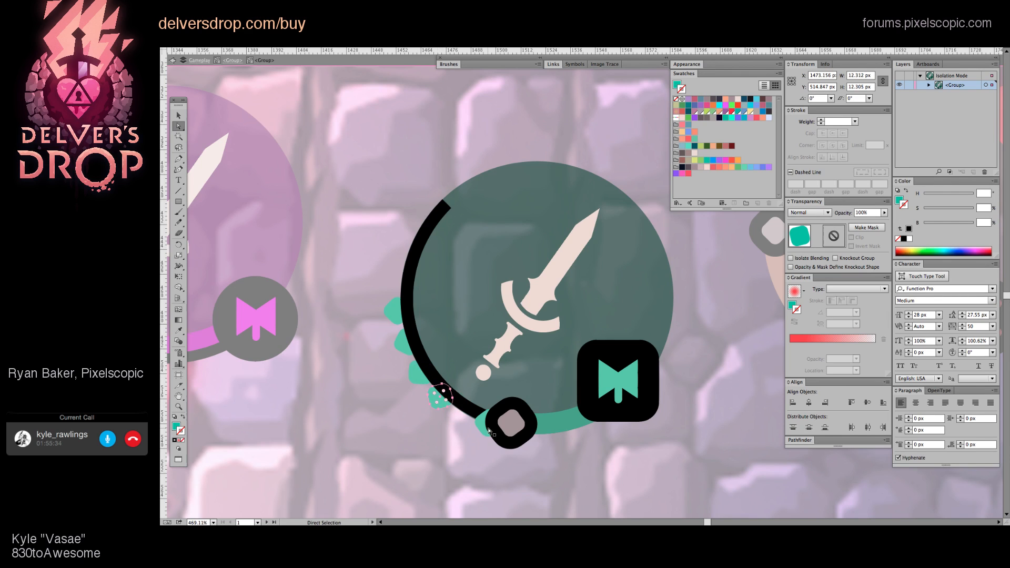
{"action": "left_click_drag", "start_coordinate": [463, 420], "coordinate": [464, 447]}
{"action": "key", "text": "e"}
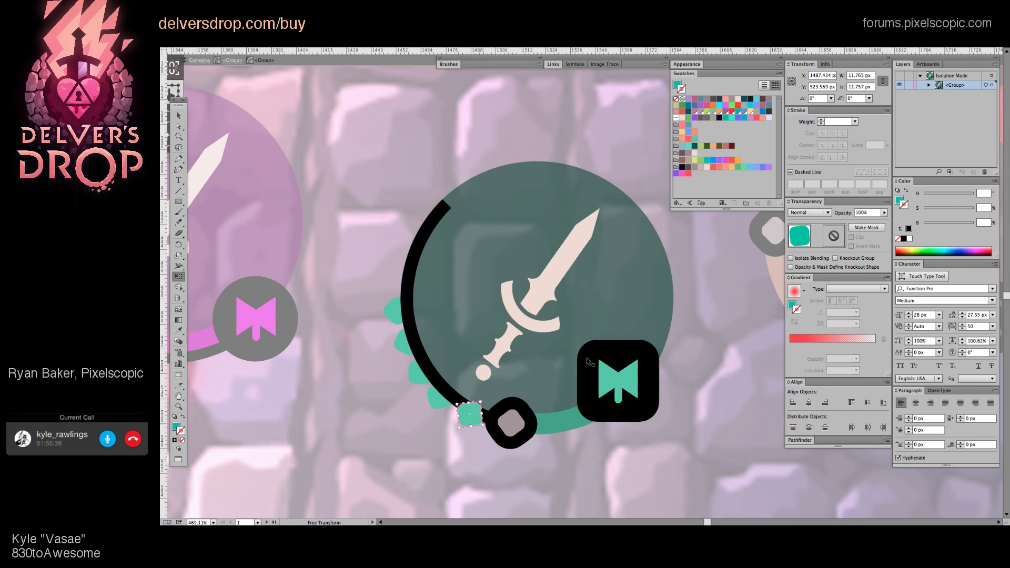
{"action": "key", "text": "ctrl+shift+a"}
Step: Delete all five teal beads from the black arc
{"action": "key", "text": "z"}
{"action": "left_click", "coordinate": [597, 345], "text": "alt"}
{"action": "left_click", "coordinate": [597, 345]}
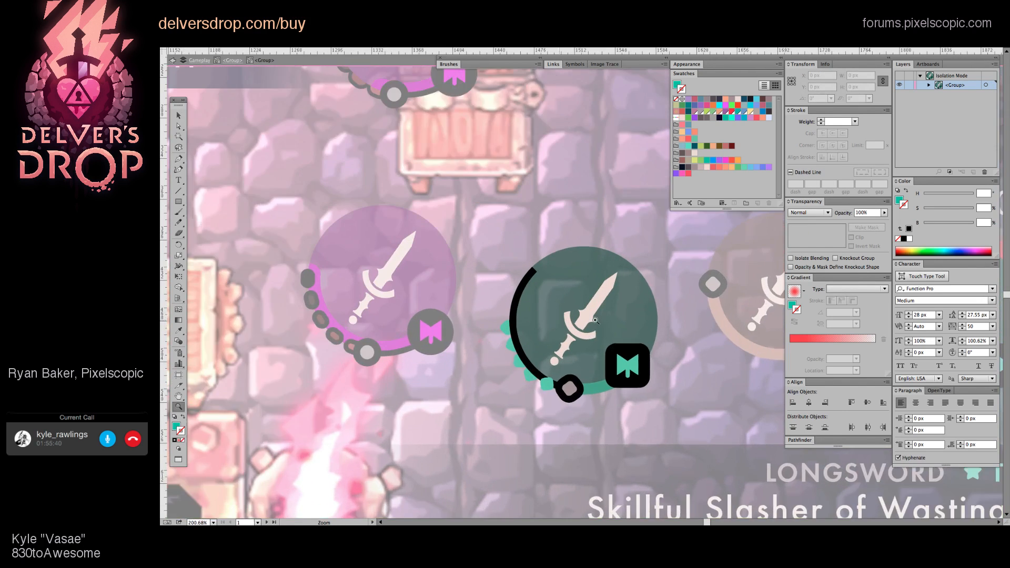
{"action": "left_click", "coordinate": [597, 345]}
{"action": "left_click", "coordinate": [624, 398]}
{"action": "key", "text": "v"}
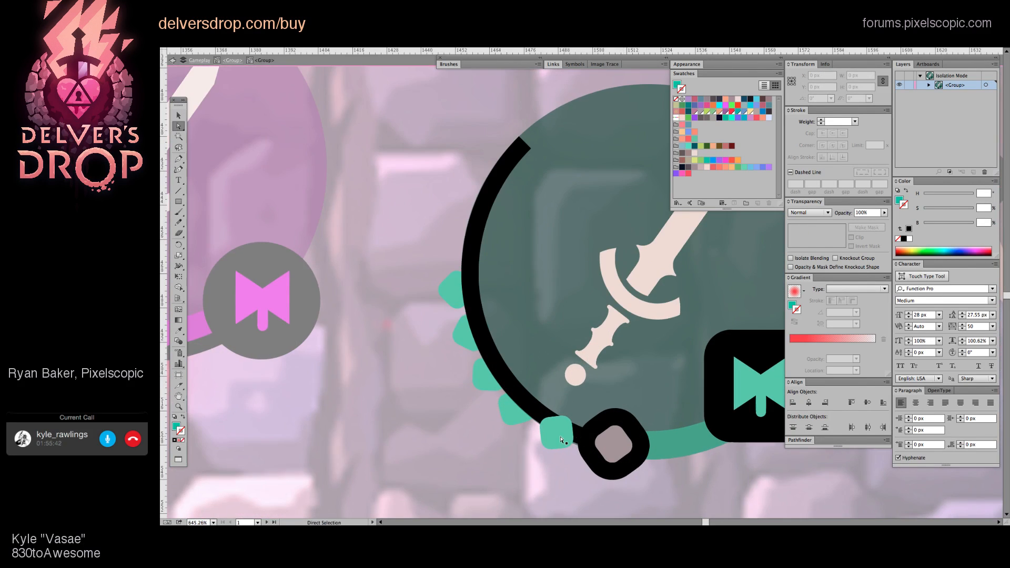
{"action": "left_click", "coordinate": [564, 439]}
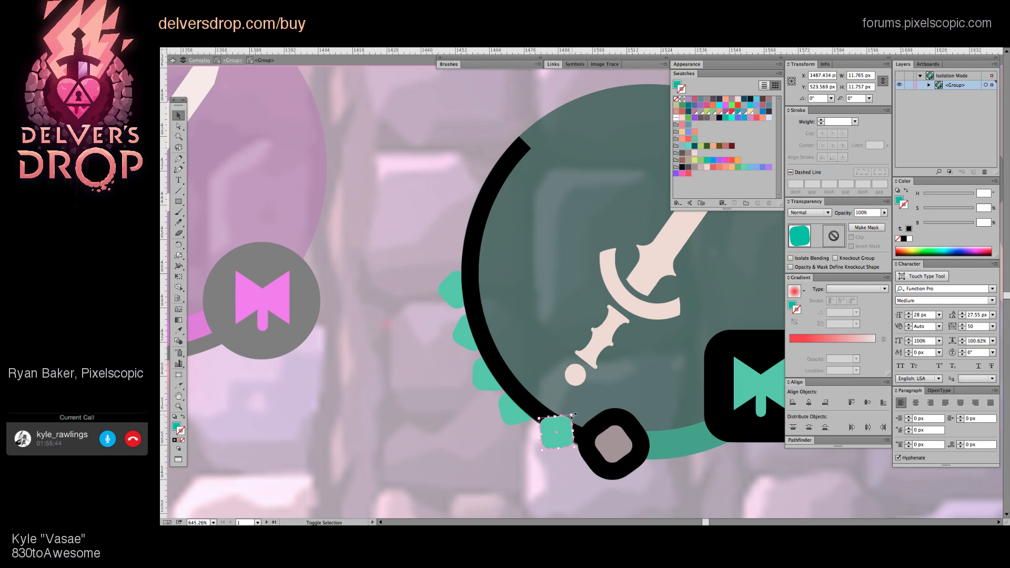
{"action": "left_click_drag", "start_coordinate": [556, 432], "coordinate": [490, 374]}
{"action": "key", "text": "Delete"}
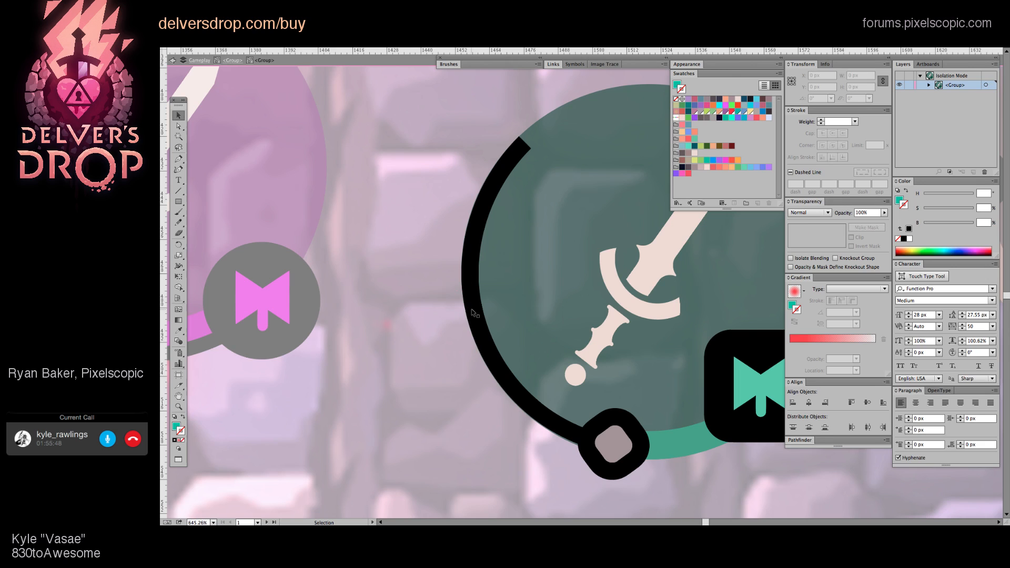
Step: Draw a 14 px teal circle centred on the arc's outer edge and remove its outer half, leaving a flat-backed half circle
{"action": "key", "text": "l"}
{"action": "left_click_drag", "start_coordinate": [461, 275], "coordinate": [480, 295]}
{"action": "key", "text": "a"}
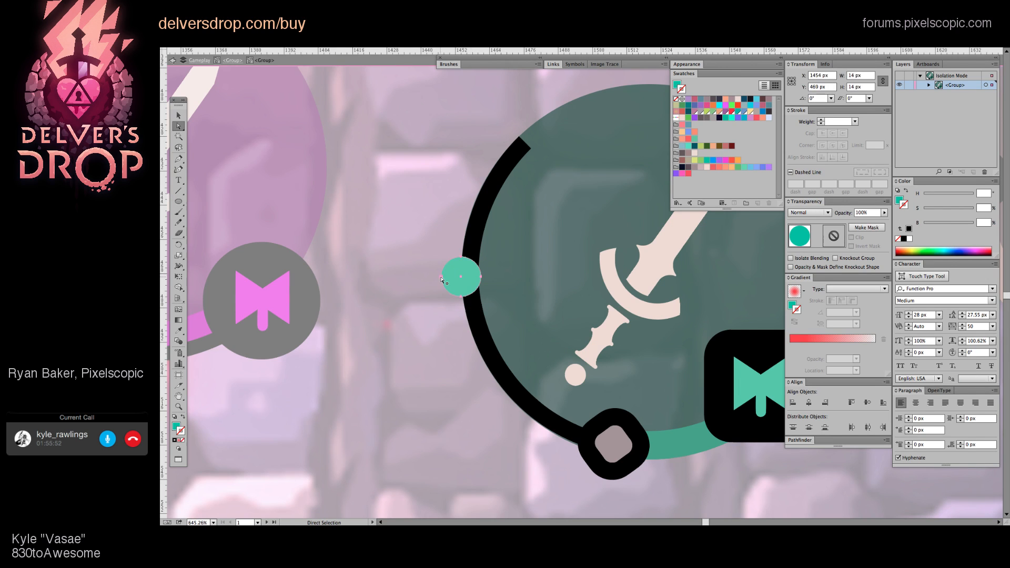
{"action": "key", "text": "minus"}
{"action": "left_click", "coordinate": [442, 277]}
{"action": "key", "text": "a"}
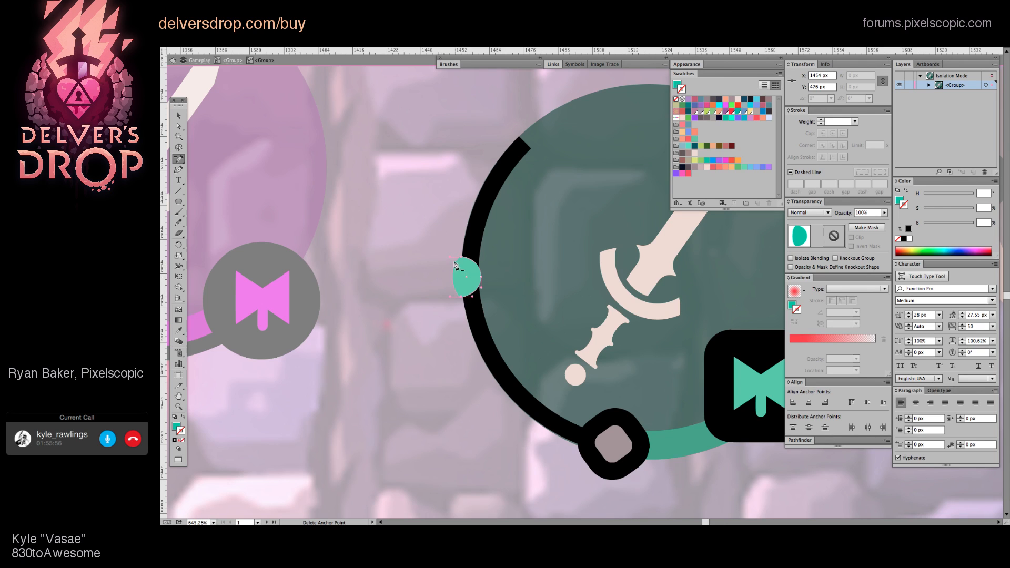
{"action": "key", "text": "shift+c"}
{"action": "left_click", "coordinate": [459, 295]}
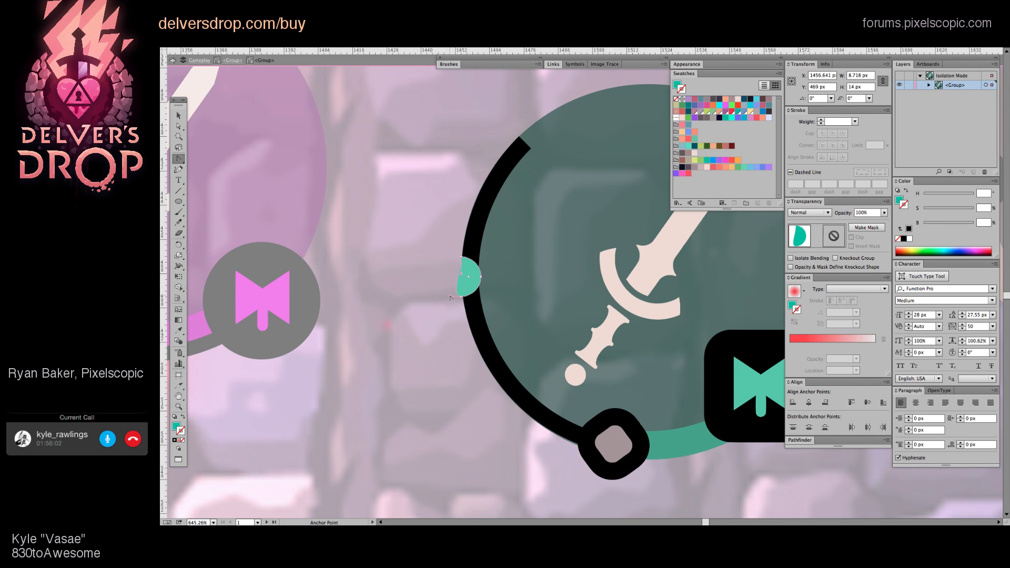
{"action": "left_click_drag", "start_coordinate": [459, 295], "coordinate": [463, 287]}
Step: Move the half circle's inner anchor point toward the sword to make the shape 9 px wide, and deselect it
{"action": "key", "text": "a"}
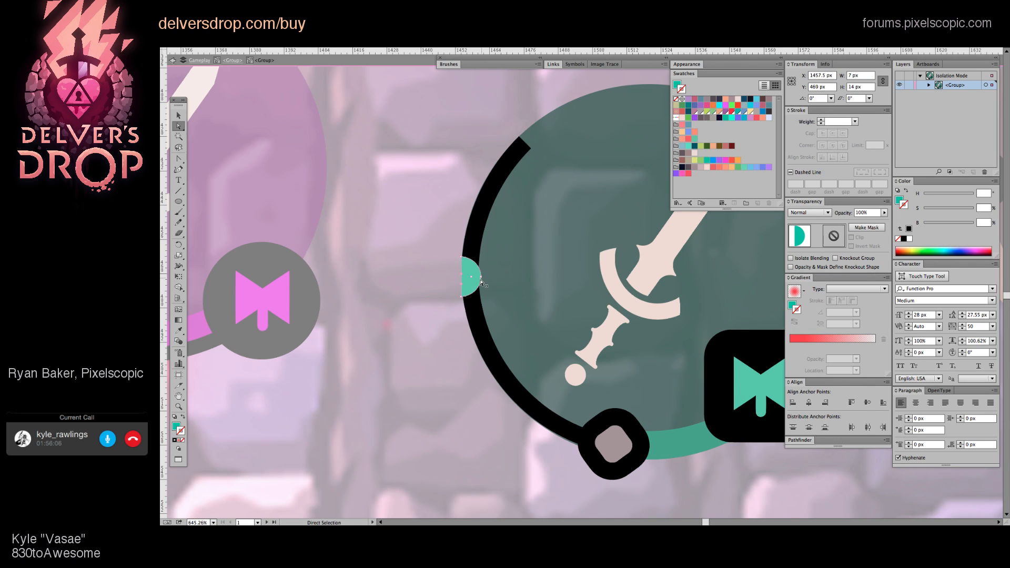
{"action": "left_click", "coordinate": [481, 282], "text": "alt"}
{"action": "left_click", "coordinate": [482, 279]}
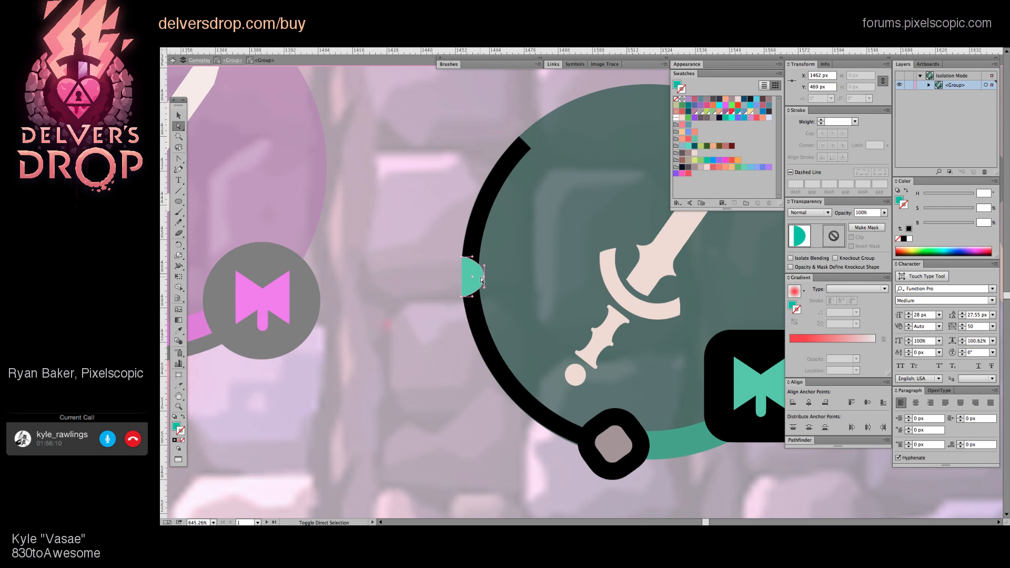
{"action": "key", "text": "ctrl+shift+a"}
Step: Duplicate the teal half circle just below the first and rotate the copy so its flat side follows the arc's outer edge
{"action": "scroll", "coordinate": [418, 375], "scroll_direction": "right", "scroll_amount": 3}
{"action": "scroll", "coordinate": [417, 375], "scroll_direction": "up", "scroll_amount": 1}
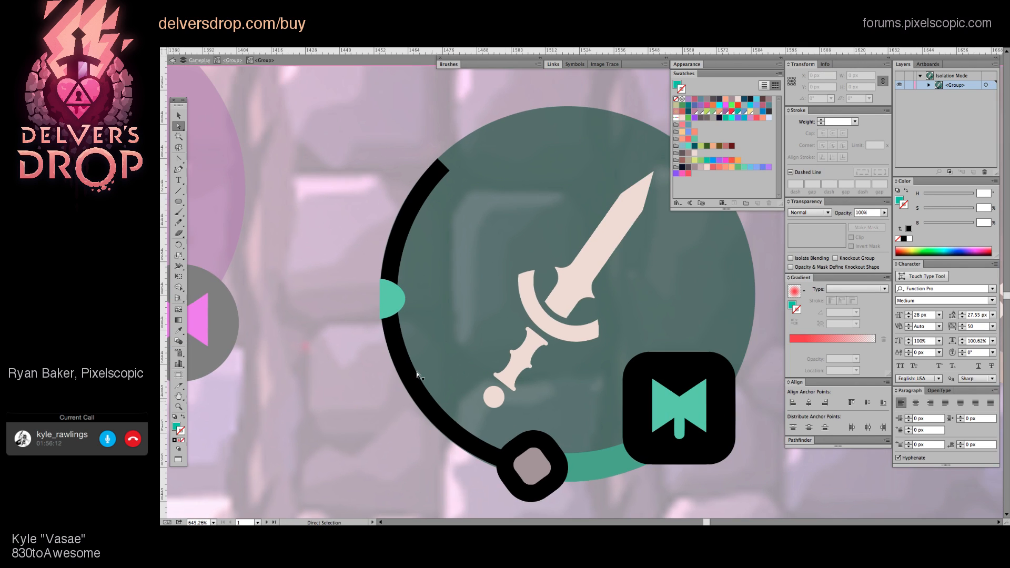
{"action": "left_click_drag", "start_coordinate": [395, 304], "coordinate": [409, 363]}
{"action": "key", "text": "e"}
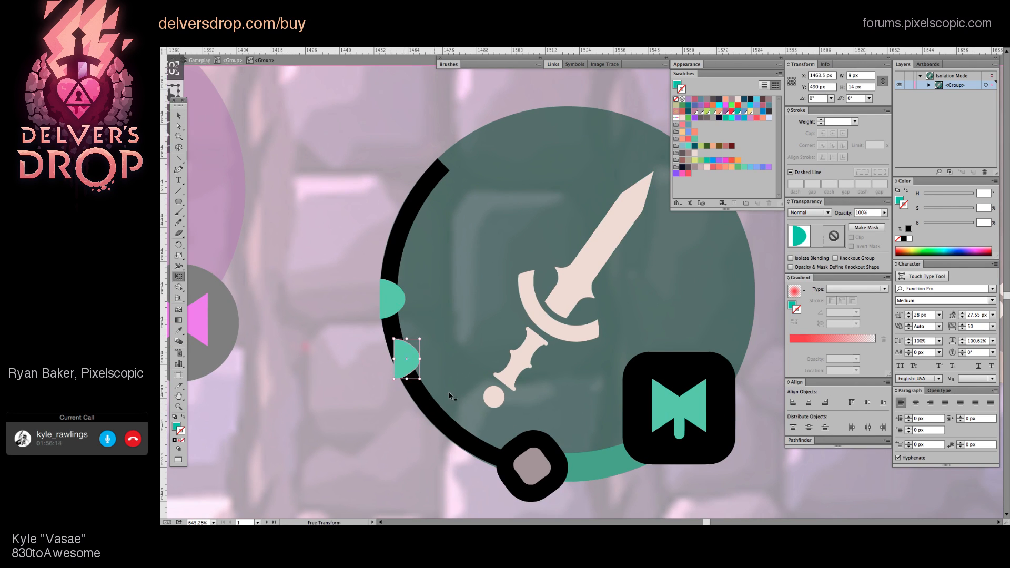
{"action": "left_click_drag", "start_coordinate": [450, 396], "coordinate": [406, 343]}
{"action": "key", "text": "v"}
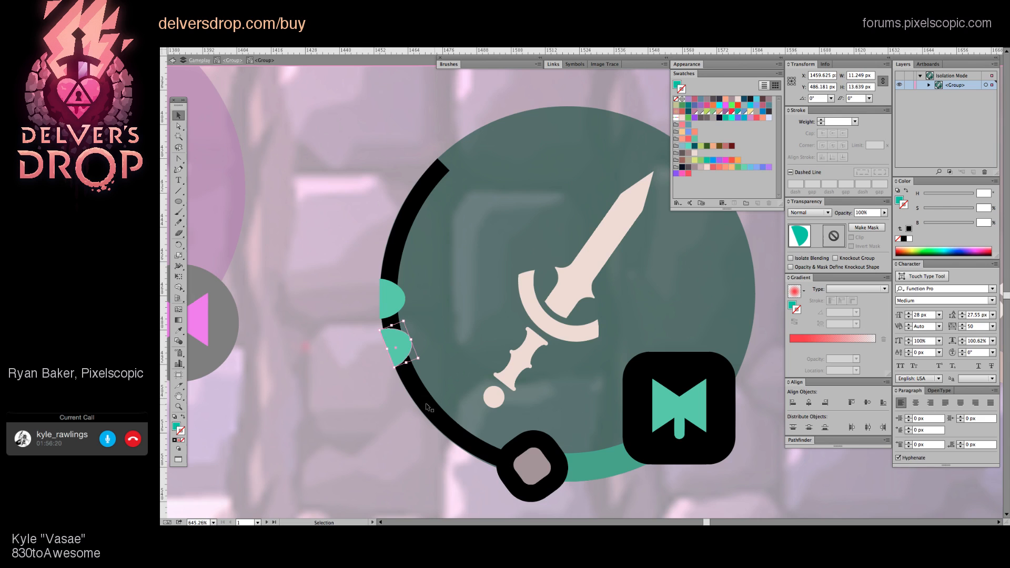
{"action": "key", "text": "super+shift+a"}
Step: Duplicate both teal half circles and rotate the pair to fit farther down the black arc
{"action": "left_click", "coordinate": [402, 350]}
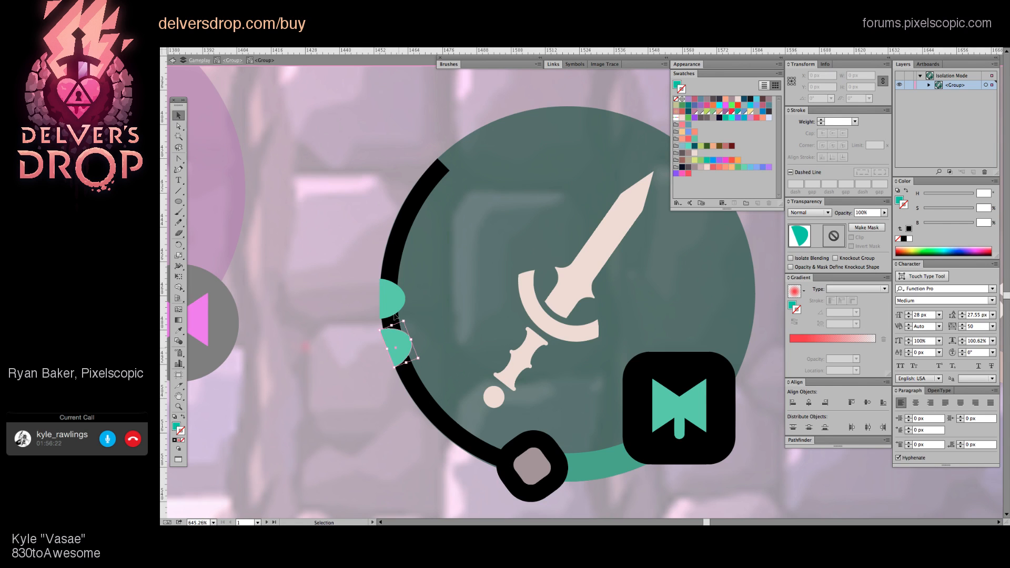
{"action": "left_click", "coordinate": [394, 305], "text": "shift"}
{"action": "left_click_drag", "start_coordinate": [394, 305], "coordinate": [428, 394]}
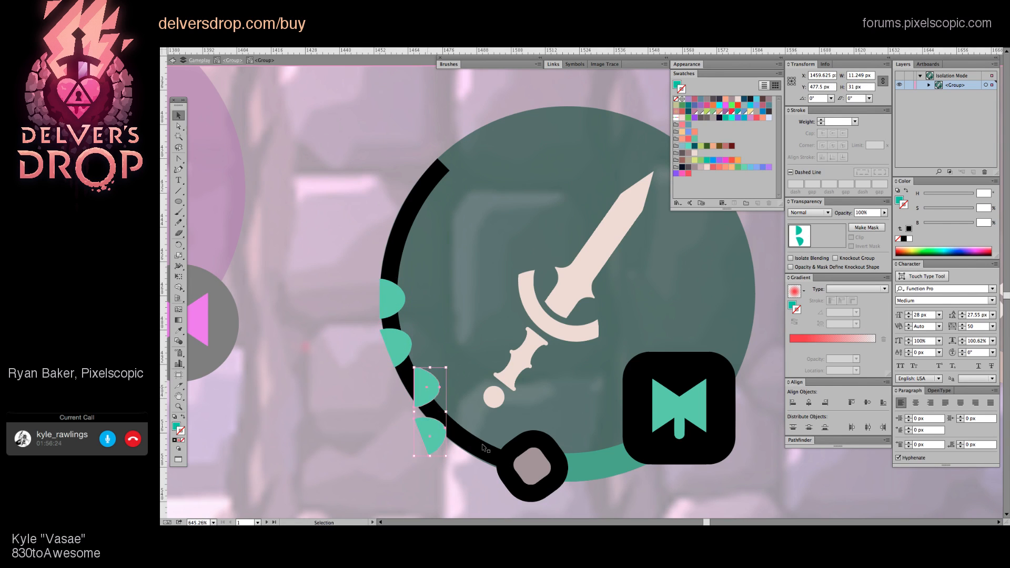
{"action": "key", "text": "e"}
{"action": "left_click_drag", "start_coordinate": [485, 448], "coordinate": [425, 375]}
{"action": "key", "text": "v"}
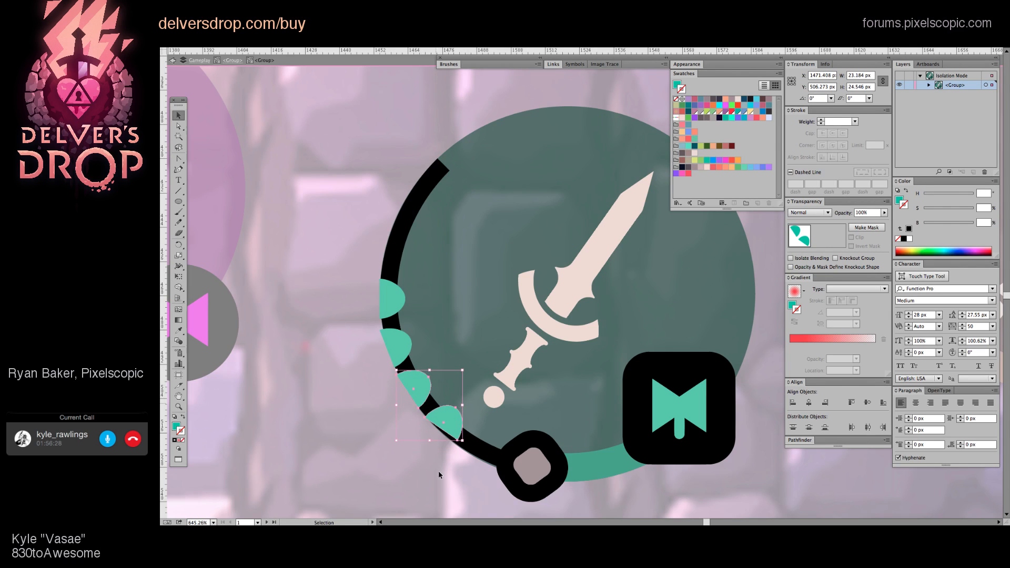
Step: Adjust the rotation of the fourth teal half circle to follow the arc's curve
{"action": "left_click", "coordinate": [445, 422]}
{"action": "key", "text": "e"}
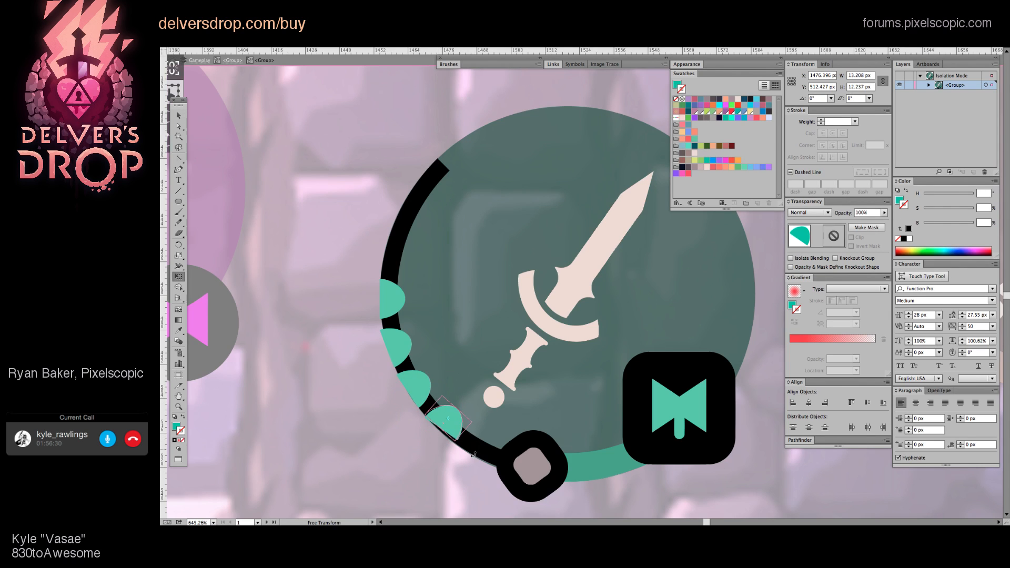
{"action": "key", "text": "v"}
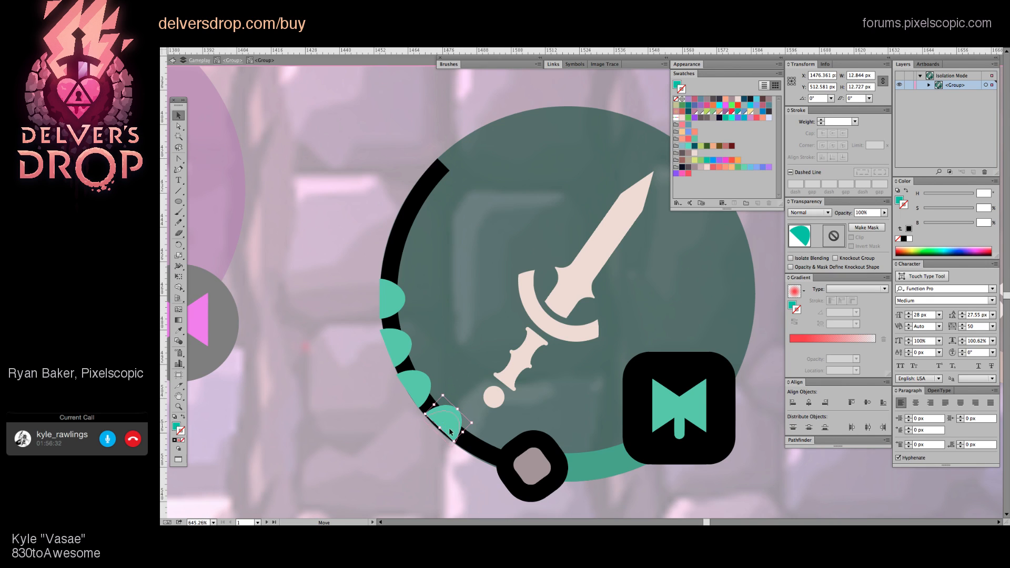
Step: Duplicate the fourth teal half circle beside the grey knob, rotate the copy to follow the arc and deselect it
{"action": "left_click_drag", "start_coordinate": [446, 421], "coordinate": [489, 449]}
{"action": "key", "text": "e"}
{"action": "key", "text": "v"}
{"action": "key", "text": "e"}
{"action": "key", "text": "v"}
{"action": "left_click", "coordinate": [442, 473]}
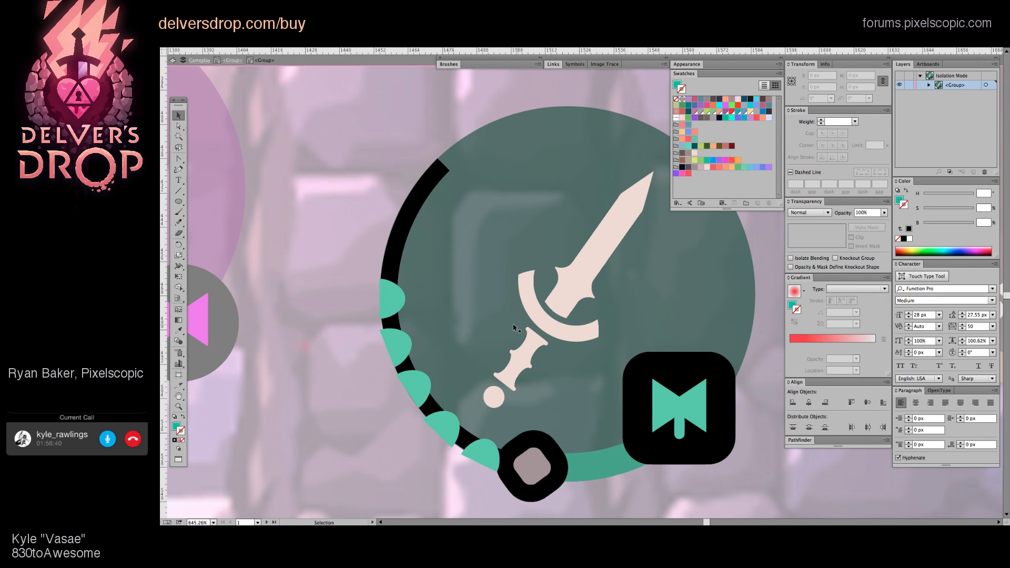
Step: Inspect the grey knob of the teal icon, then view the icon in the context of the whole HUD
{"action": "double_click", "coordinate": [390, 441]}
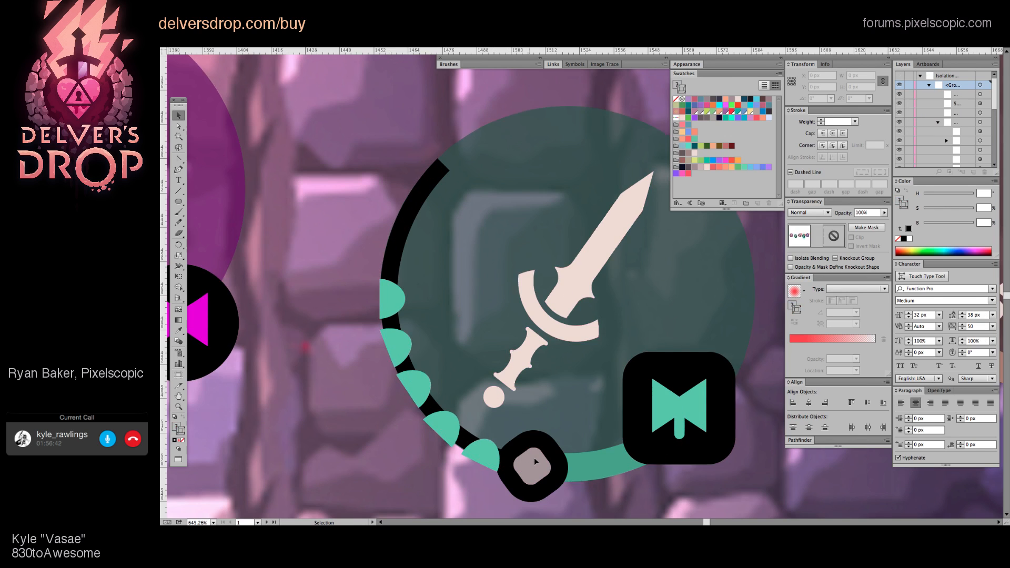
{"action": "left_click", "coordinate": [534, 458]}
{"action": "double_click", "coordinate": [534, 463]}
{"action": "left_click", "coordinate": [526, 471]}
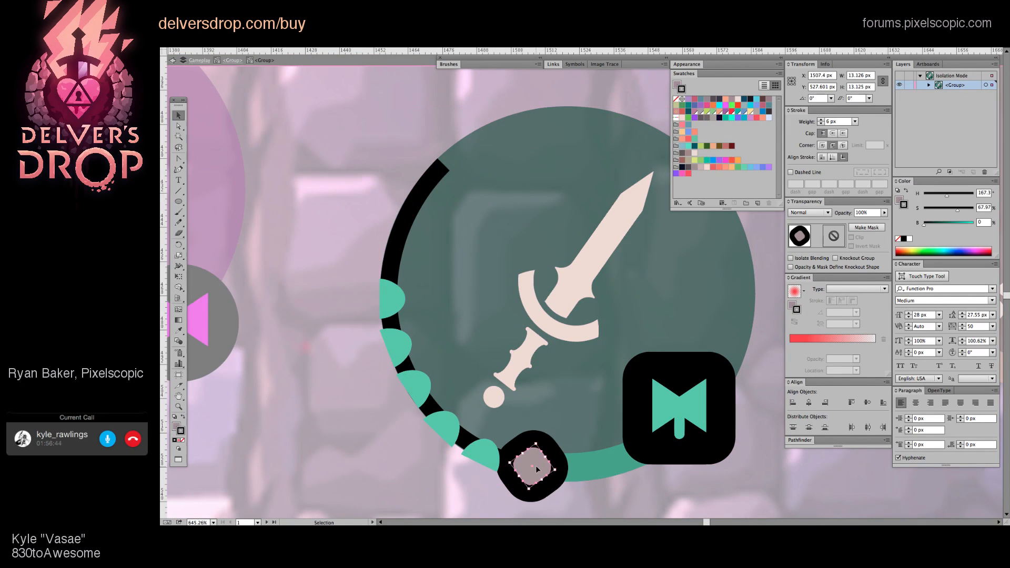
{"action": "double_click", "coordinate": [444, 477]}
{"action": "key", "text": "z"}
{"action": "left_click", "coordinate": [348, 382], "text": "alt"}
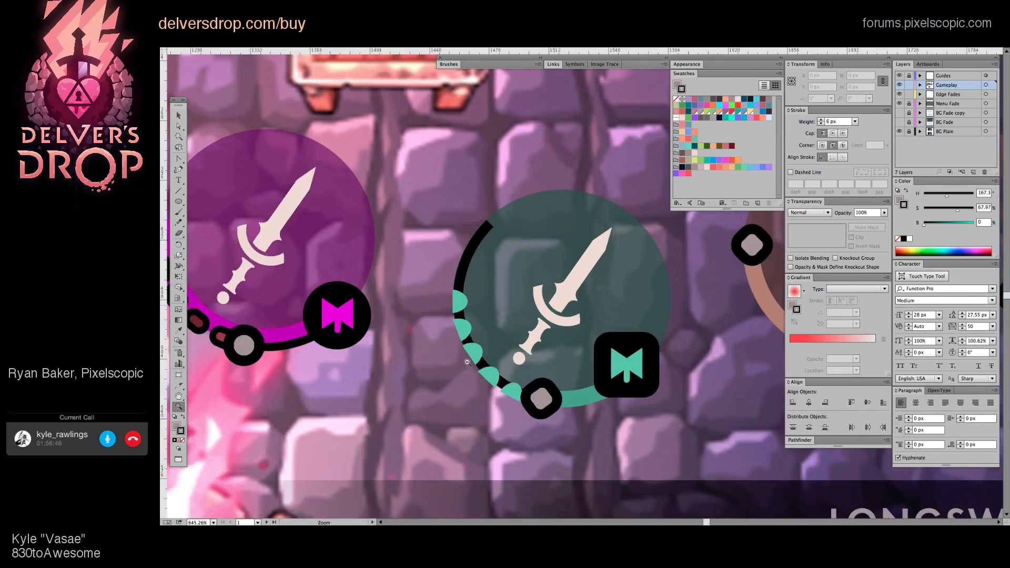
{"action": "left_click", "coordinate": [349, 382], "text": "alt"}
{"action": "left_click_drag", "start_coordinate": [592, 374], "coordinate": [565, 400]}
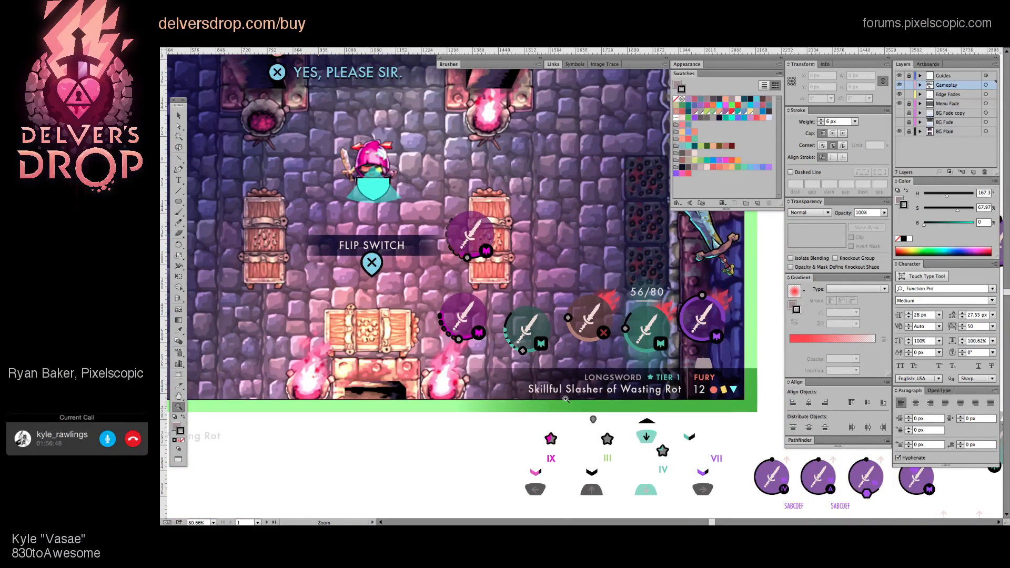
Step: Scale down the first three teal half circles slightly, one at a time, keeping them on the arc's outer edge
{"action": "left_click", "coordinate": [503, 334]}
{"action": "key", "text": "a"}
{"action": "left_click", "coordinate": [518, 325]}
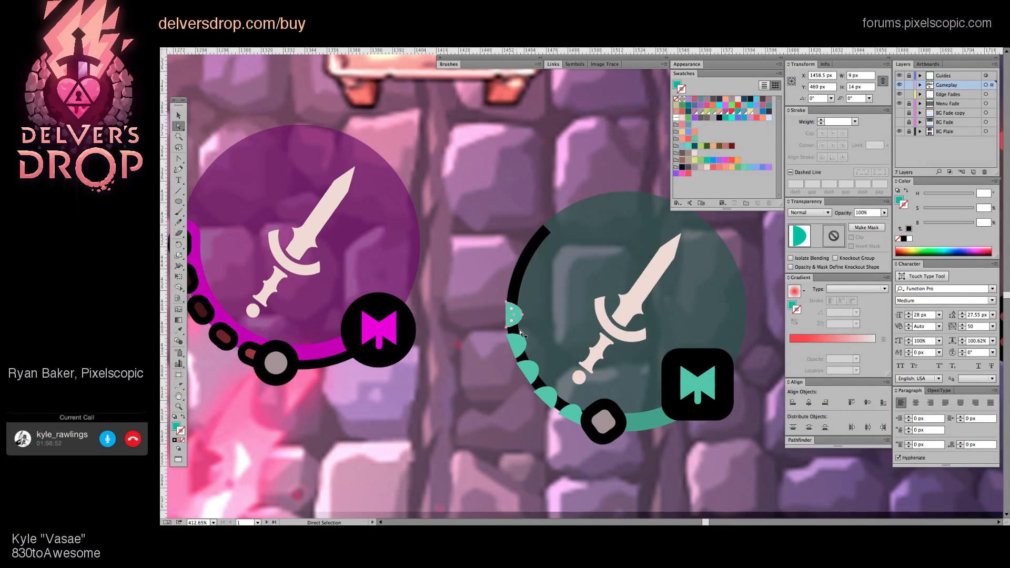
{"action": "key", "text": "v"}
{"action": "left_click_drag", "start_coordinate": [522, 331], "coordinate": [531, 354]}
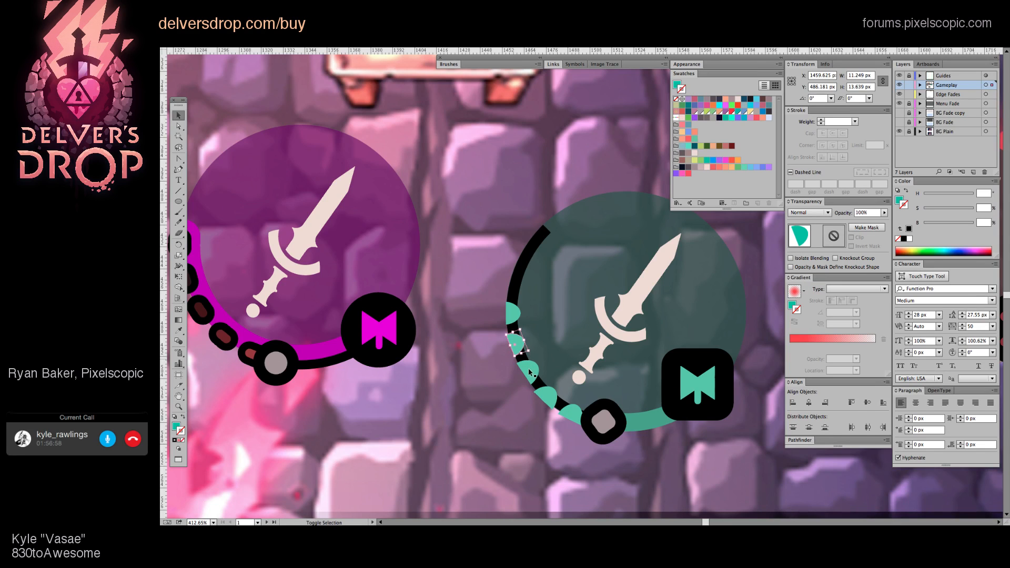
{"action": "left_click", "coordinate": [530, 371]}
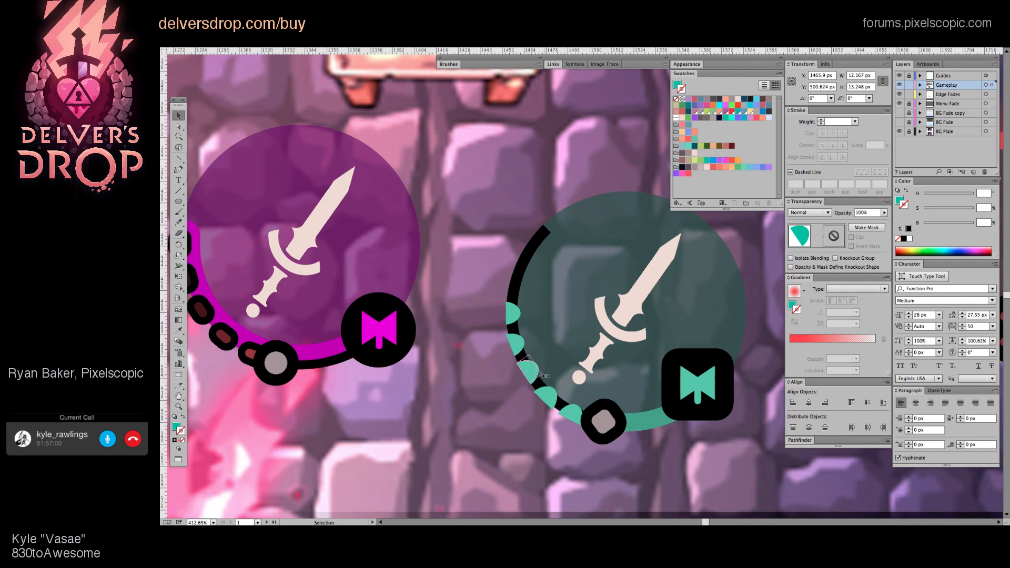
{"action": "left_click_drag", "start_coordinate": [548, 386], "coordinate": [545, 384]}
Step: Scale down the fourth and fifth teal half circles slightly to match the others and clear the selection
{"action": "left_click", "coordinate": [565, 403]}
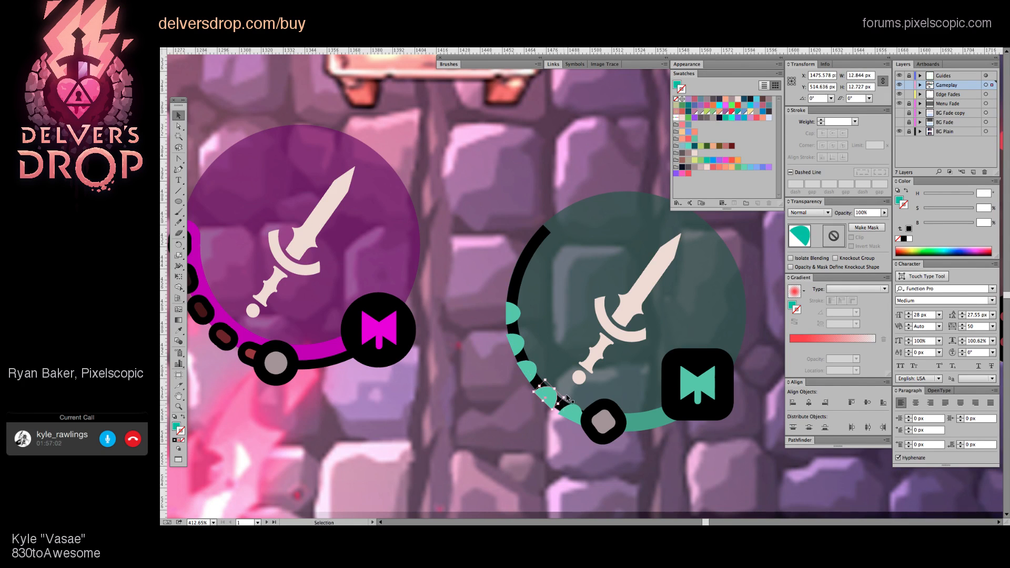
{"action": "left_click", "coordinate": [573, 414]}
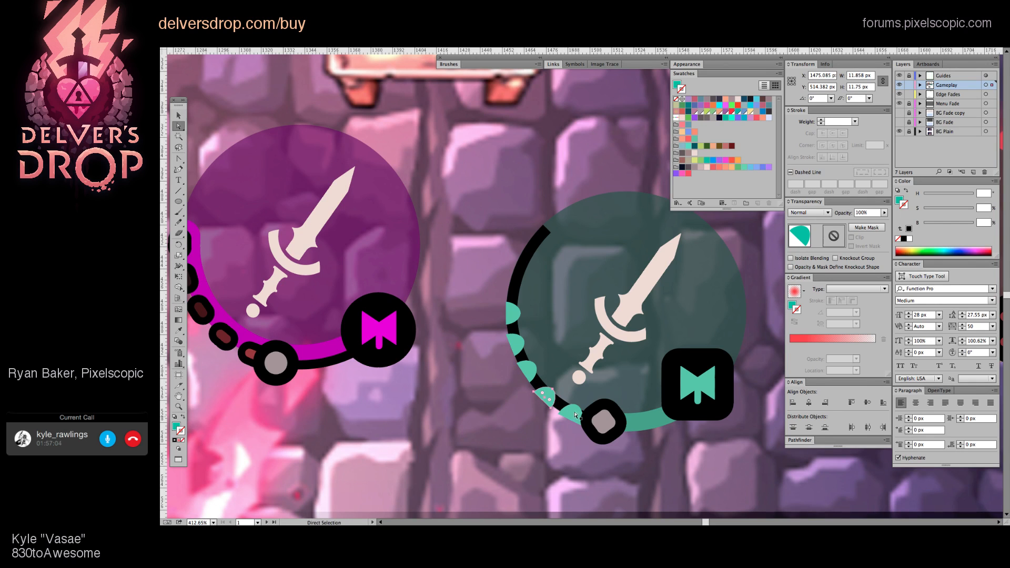
{"action": "left_click_drag", "start_coordinate": [590, 410], "coordinate": [589, 408]}
{"action": "key", "text": "ctrl+a"}
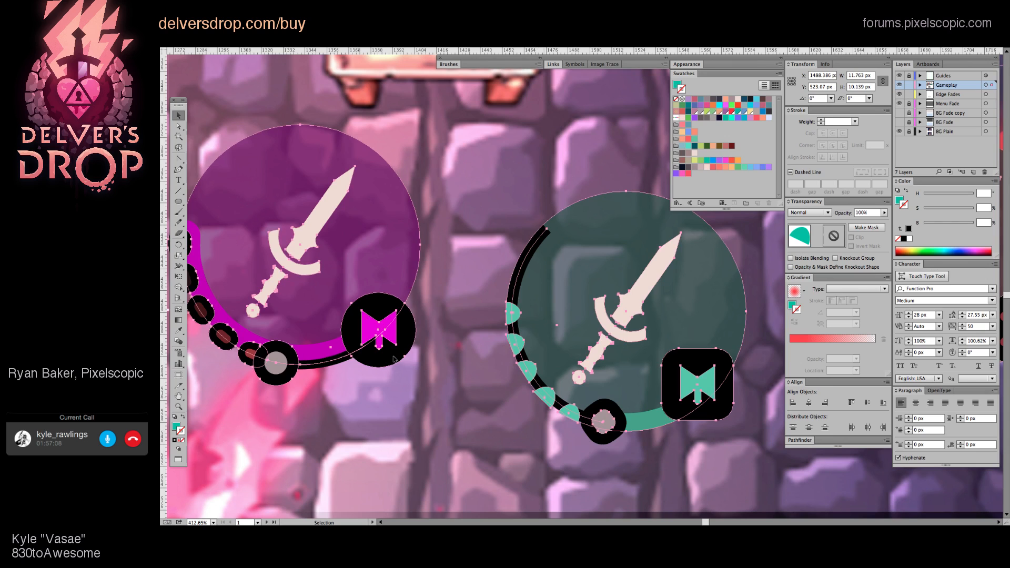
{"action": "left_click", "coordinate": [615, 448]}
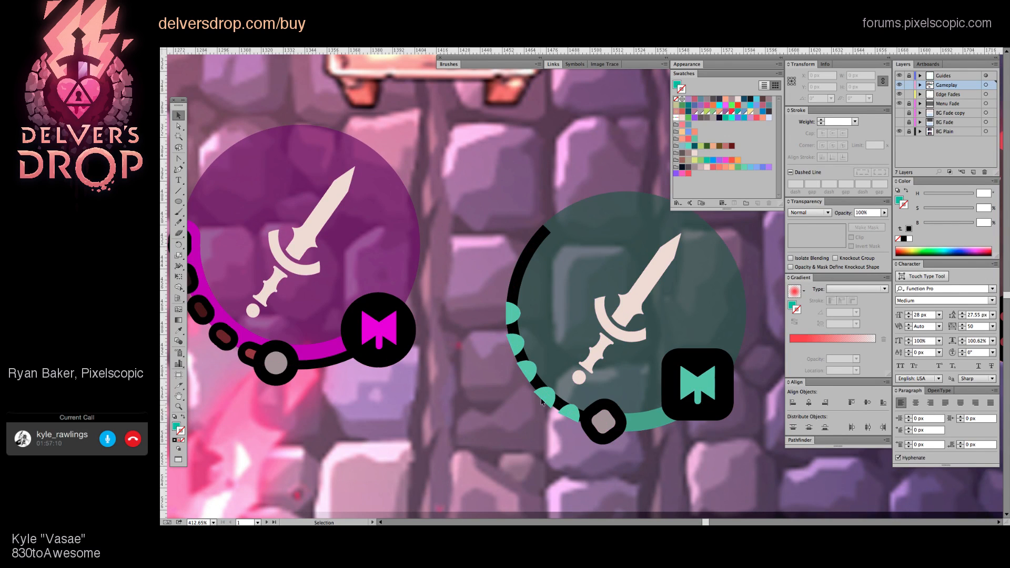
Step: Nudge the fourth and fifth teal half circles slightly so they sit evenly along the arc's edge
{"action": "key", "text": "a"}
{"action": "left_click", "coordinate": [548, 398]}
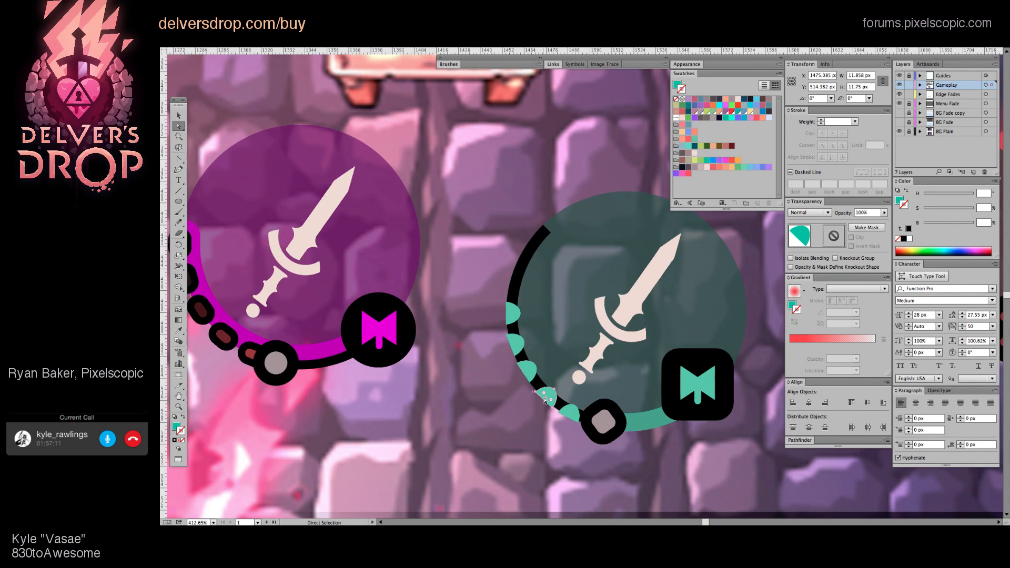
{"action": "left_click", "coordinate": [571, 413]}
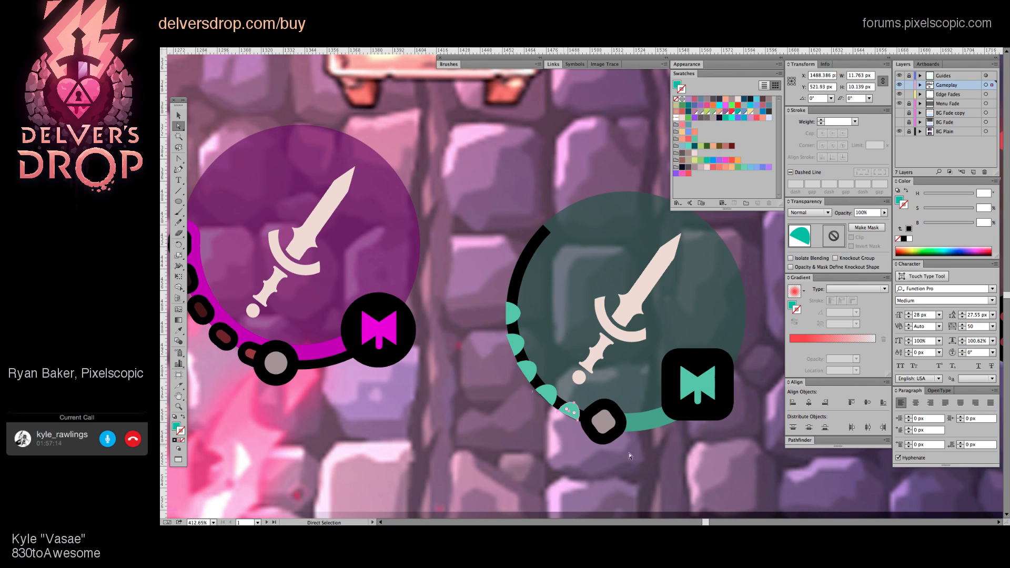
{"action": "left_click", "coordinate": [682, 450]}
Step: Examine the beaded teal icon beside the other longsword icons at close and full-screen scale
{"action": "scroll", "coordinate": [623, 437], "scroll_direction": "right", "scroll_amount": 3}
{"action": "key", "text": "z"}
{"action": "scroll", "coordinate": [563, 337], "scroll_direction": "down", "scroll_amount": 3}
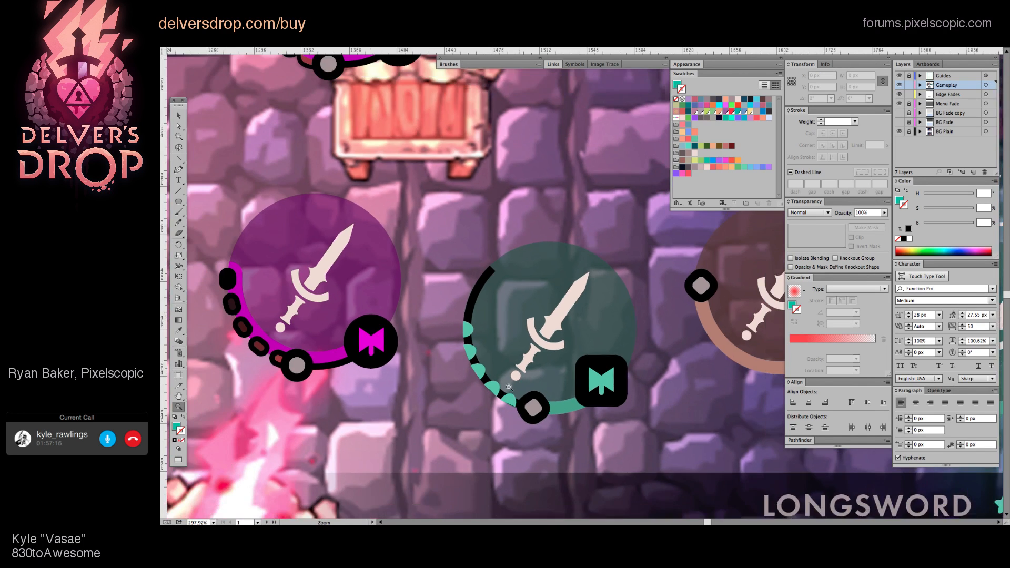
{"action": "key", "text": "v"}
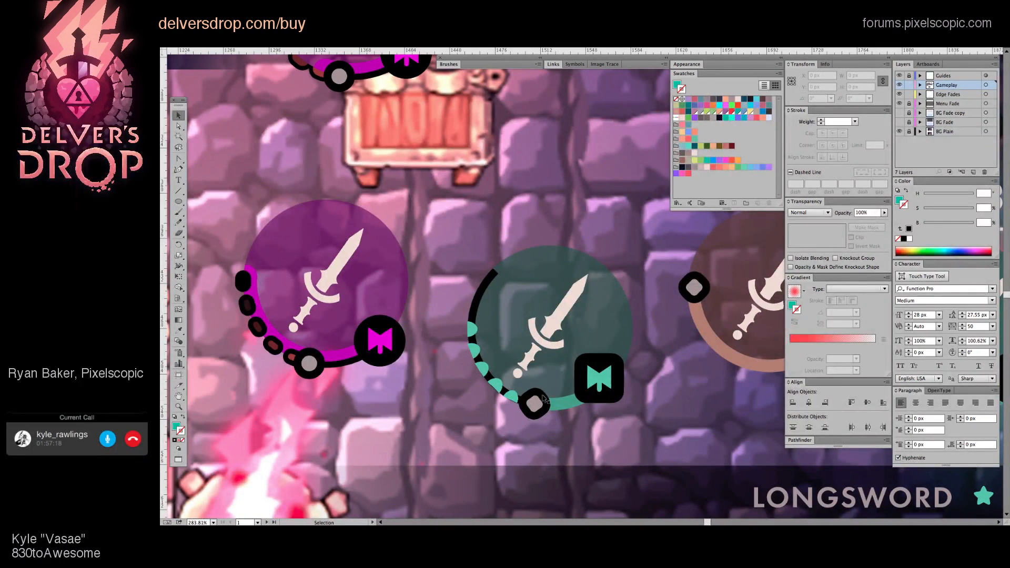
{"action": "key", "text": "a"}
{"action": "left_click", "coordinate": [537, 405]}
{"action": "key", "text": "z"}
{"action": "scroll", "coordinate": [564, 460], "scroll_direction": "down", "scroll_amount": 5}
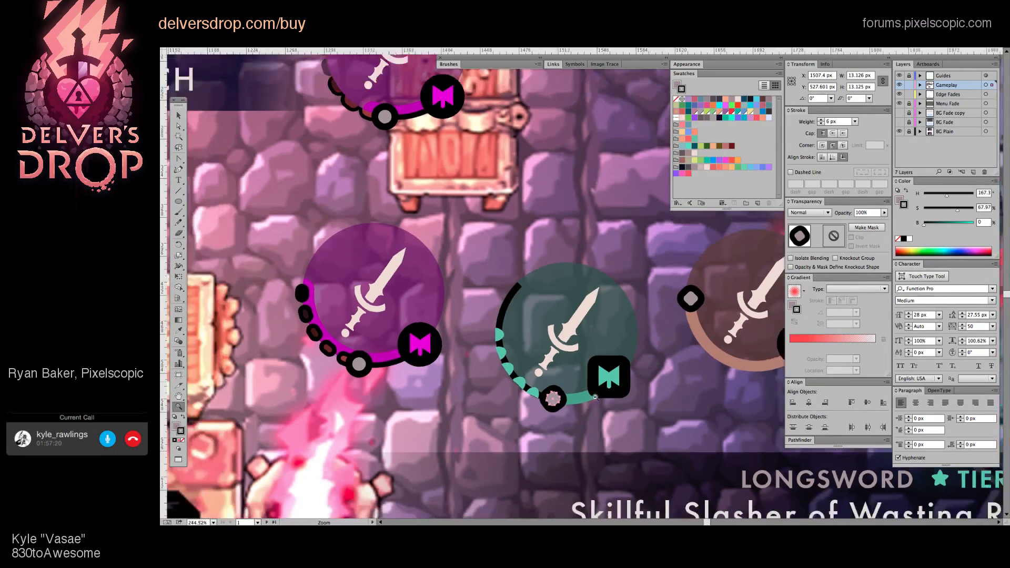
{"action": "left_click", "coordinate": [674, 456], "text": "super"}
{"action": "scroll", "coordinate": [673, 456], "scroll_direction": "down", "scroll_amount": 3}
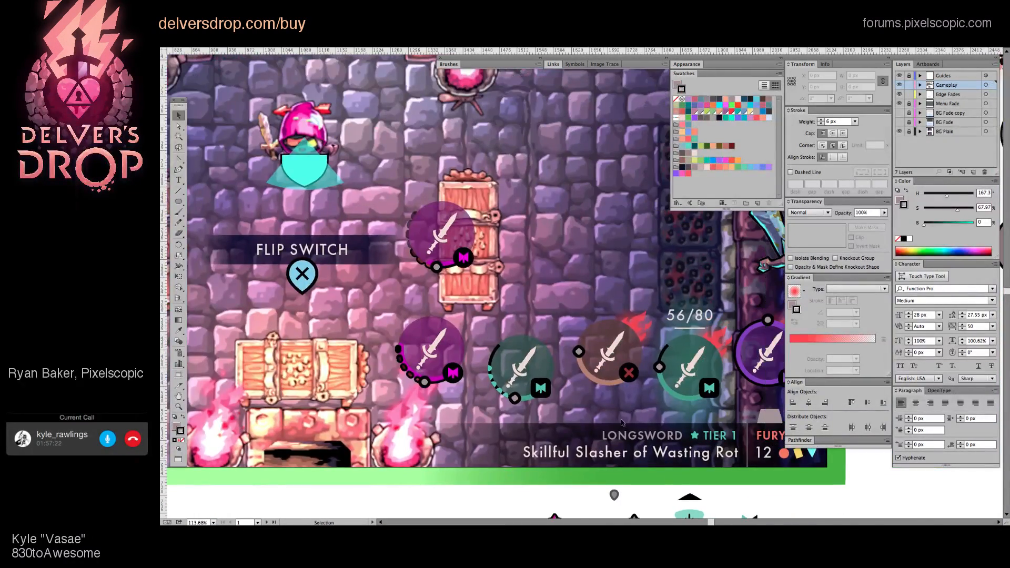
{"action": "scroll", "coordinate": [558, 446], "scroll_direction": "down", "scroll_amount": 2}
{"action": "key", "text": "v"}
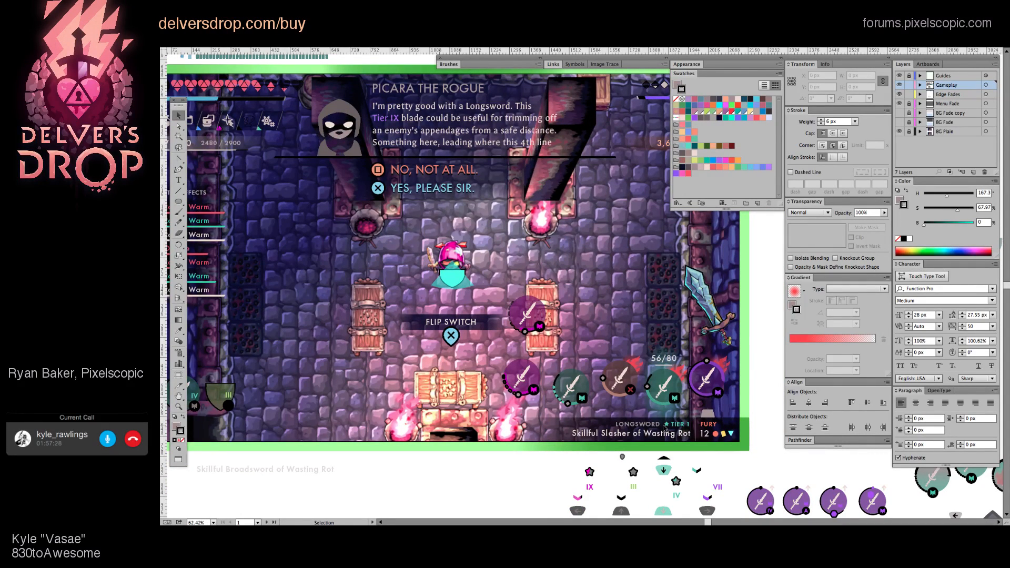
Step: Isolate the HUD icon group and compare the magenta and teal longsword icons up close
{"action": "double_click", "coordinate": [577, 384]}
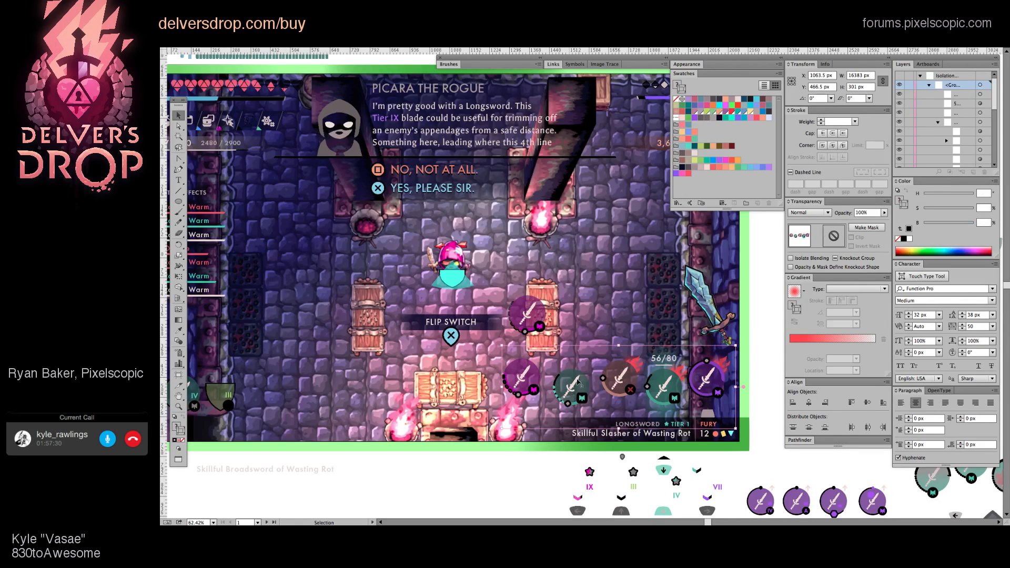
{"action": "left_click", "coordinate": [574, 399]}
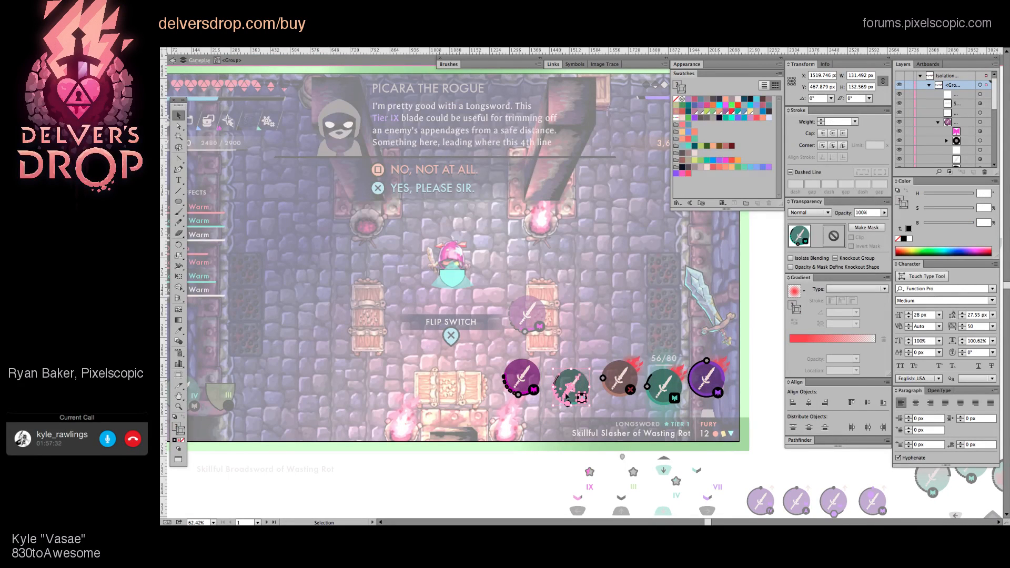
{"action": "left_click", "coordinate": [527, 382]}
{"action": "left_click", "coordinate": [522, 485]}
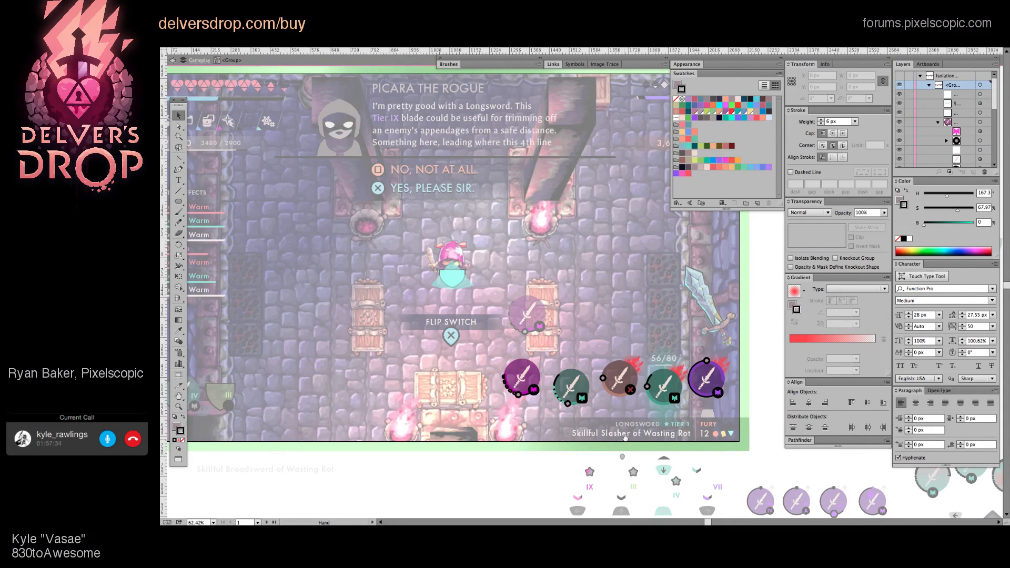
{"action": "left_click_drag", "start_coordinate": [625, 437], "coordinate": [573, 446]}
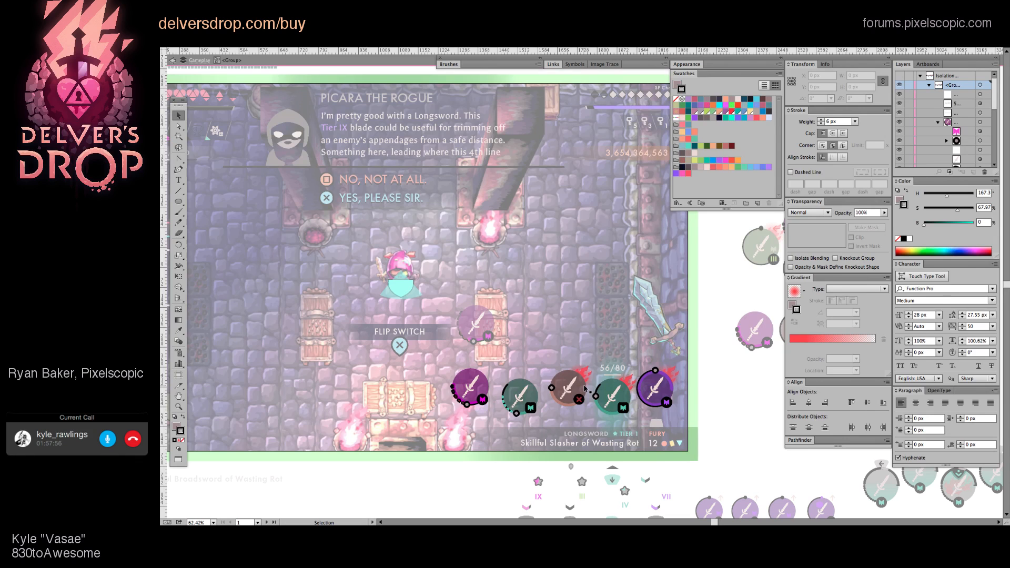
{"action": "key", "text": "z"}
{"action": "left_click_drag", "start_coordinate": [500, 402], "coordinate": [699, 421]}
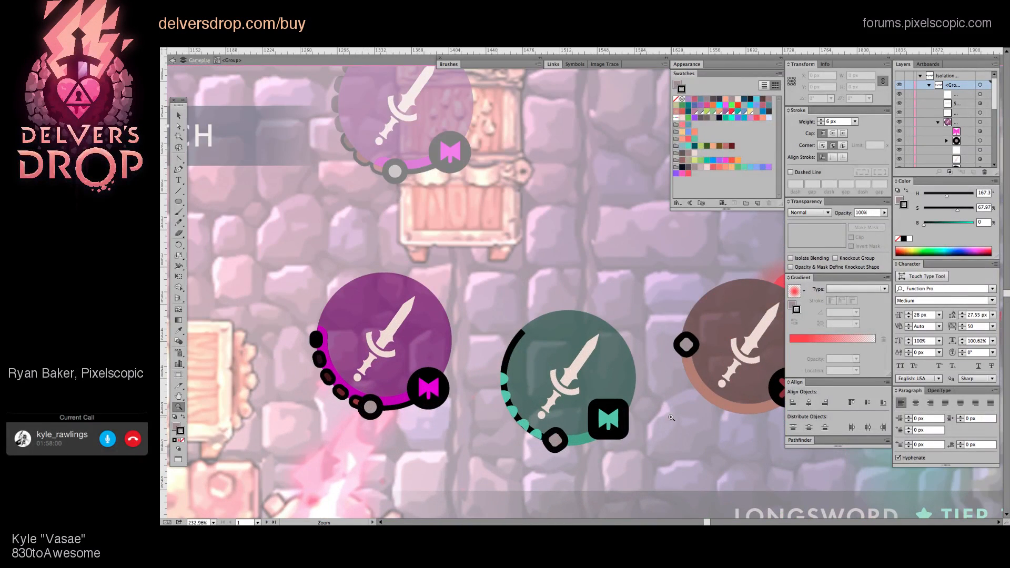
Step: Inspect the teal icon's knob, the half circle beside it and the black arc one by one
{"action": "key", "text": "v"}
{"action": "key", "text": "a"}
{"action": "left_click", "coordinate": [553, 438]}
{"action": "left_click", "coordinate": [499, 380]}
{"action": "left_click", "coordinate": [544, 436]}
{"action": "left_click", "coordinate": [543, 437]}
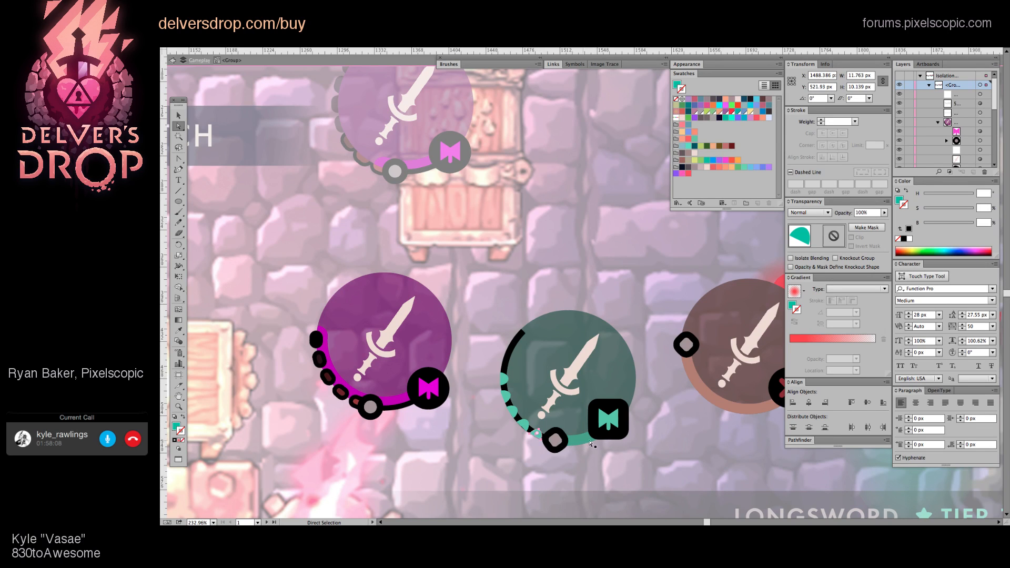
{"action": "left_click", "coordinate": [559, 441]}
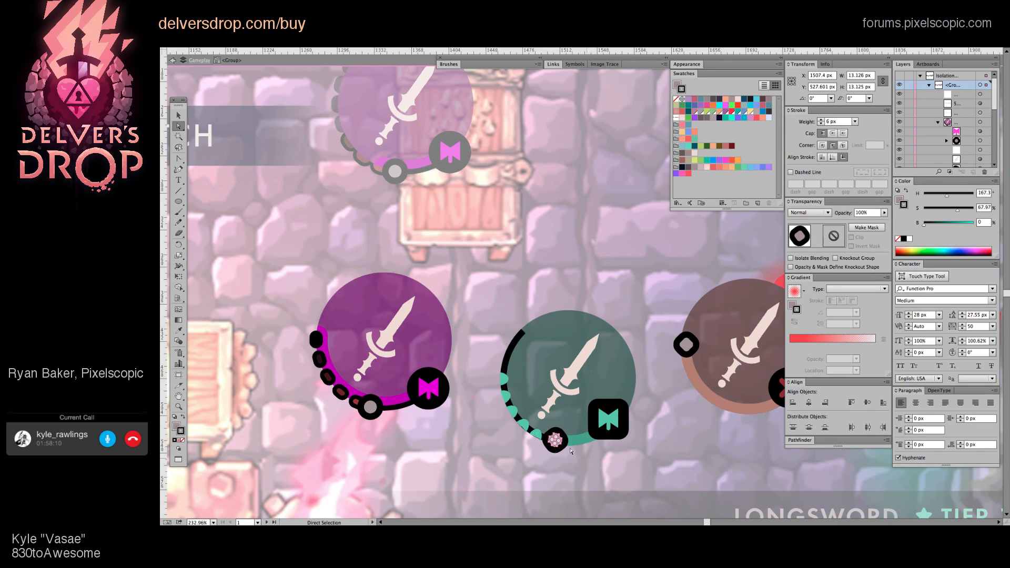
{"action": "left_click", "coordinate": [524, 336]}
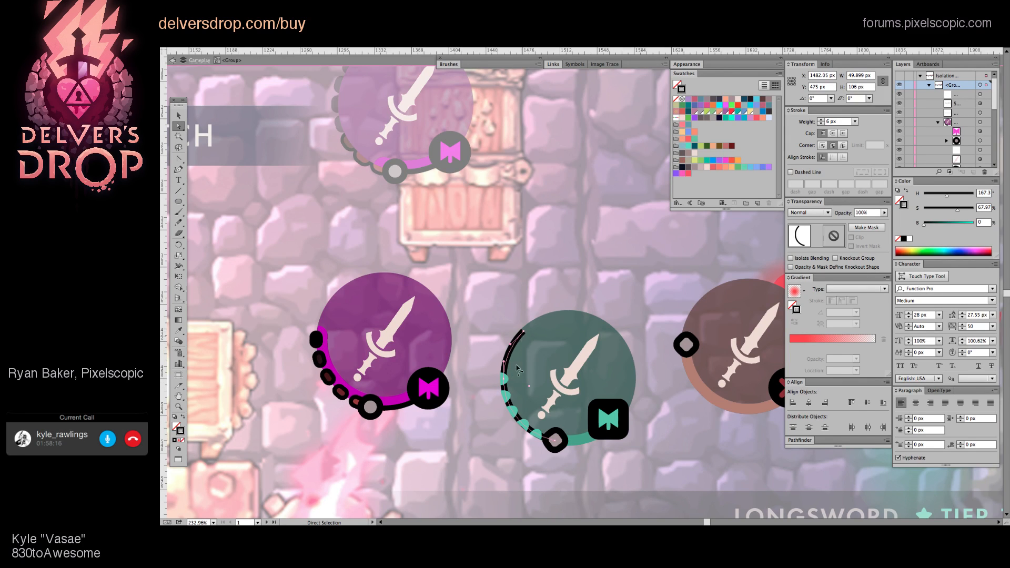
{"action": "left_click", "coordinate": [573, 478]}
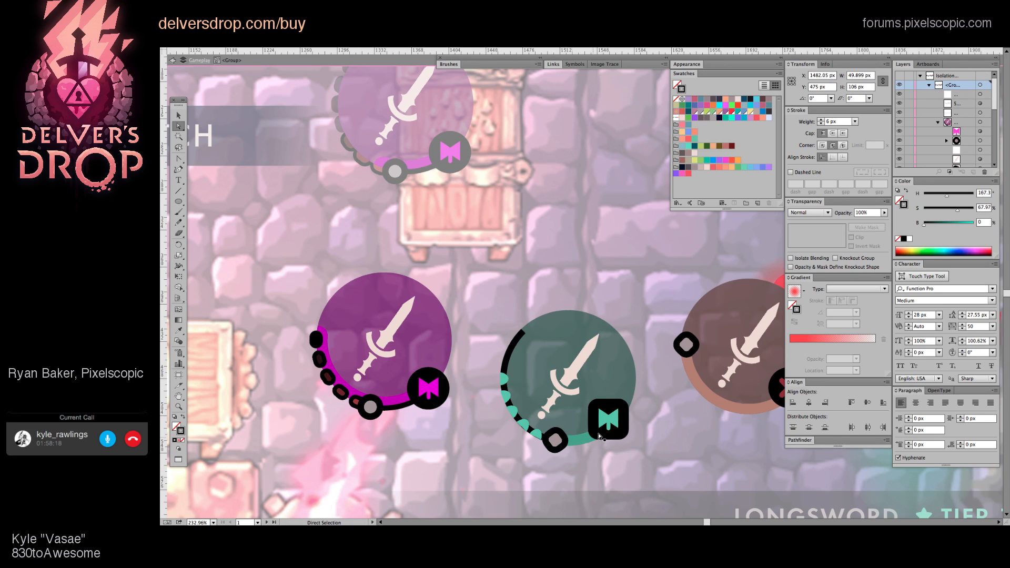
{"action": "left_click", "coordinate": [554, 441]}
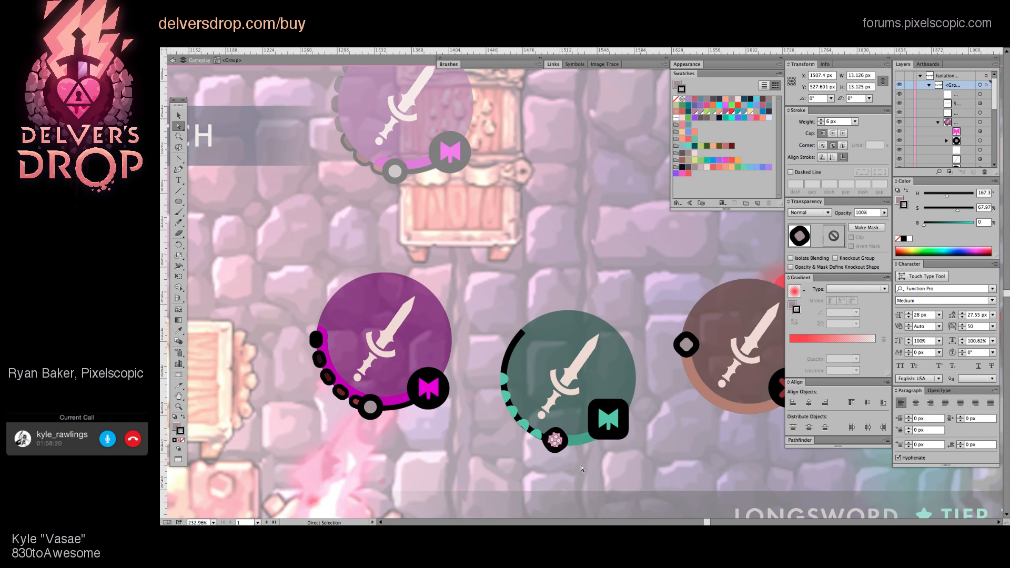
Step: Delete the black arc behind the teal half circles and leave the isolated group
{"action": "key", "text": "v"}
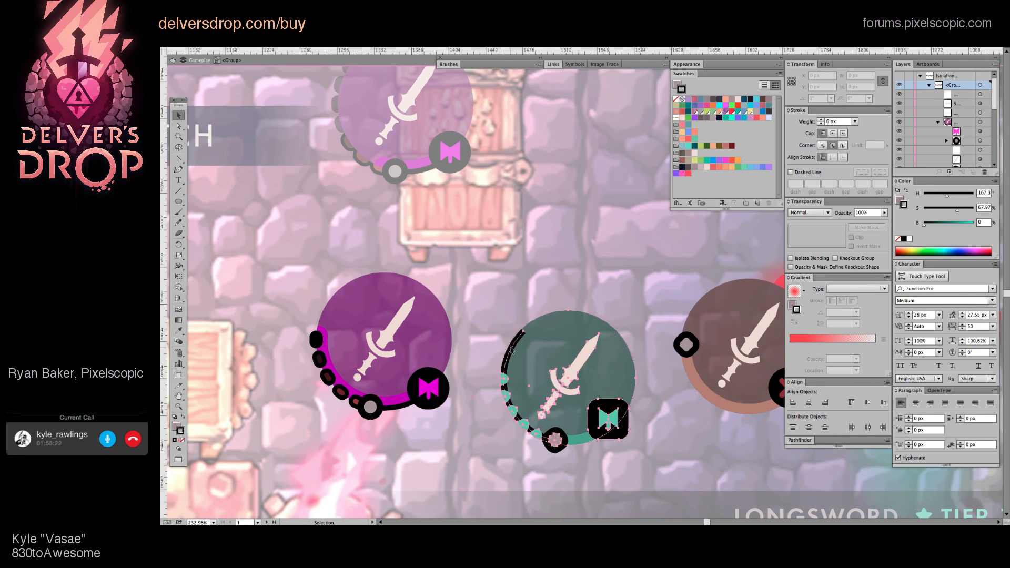
{"action": "double_click", "coordinate": [514, 349]}
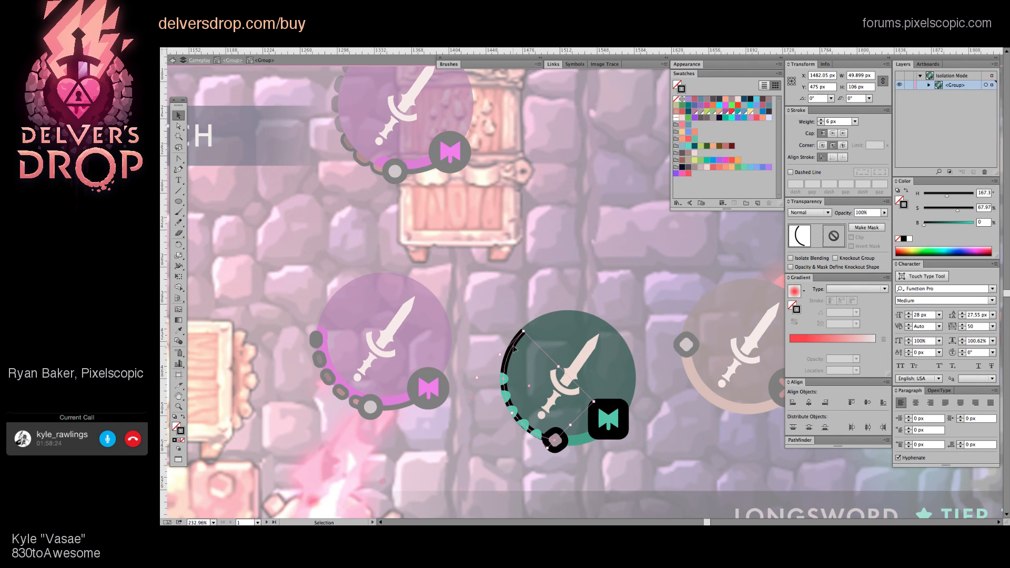
{"action": "left_click", "coordinate": [586, 462]}
{"action": "double_click", "coordinate": [586, 475]}
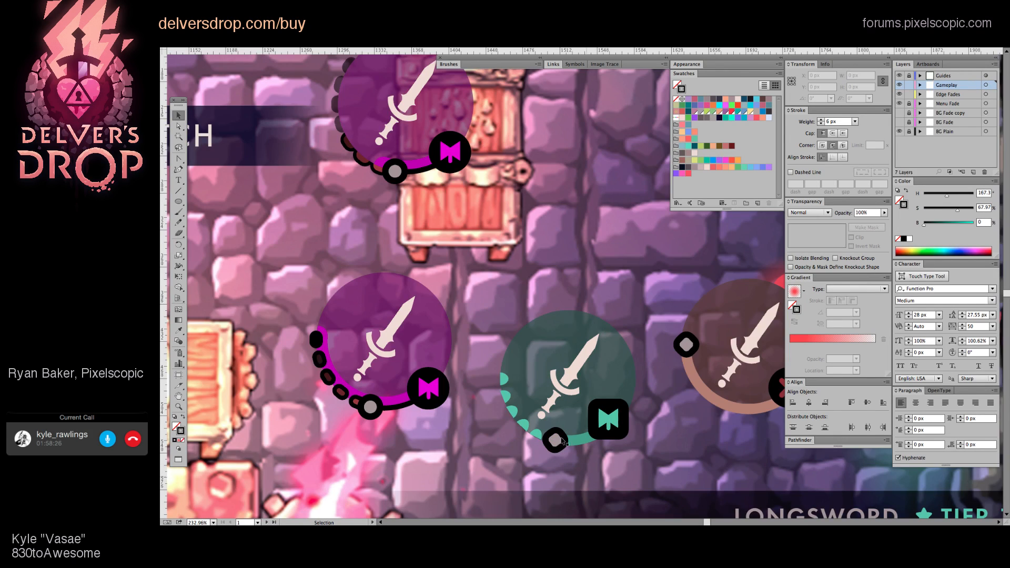
Step: Select the upper four teal half circles on the icon's edge together and clear the selection
{"action": "key", "text": "ctrl+a"}
{"action": "key", "text": "a"}
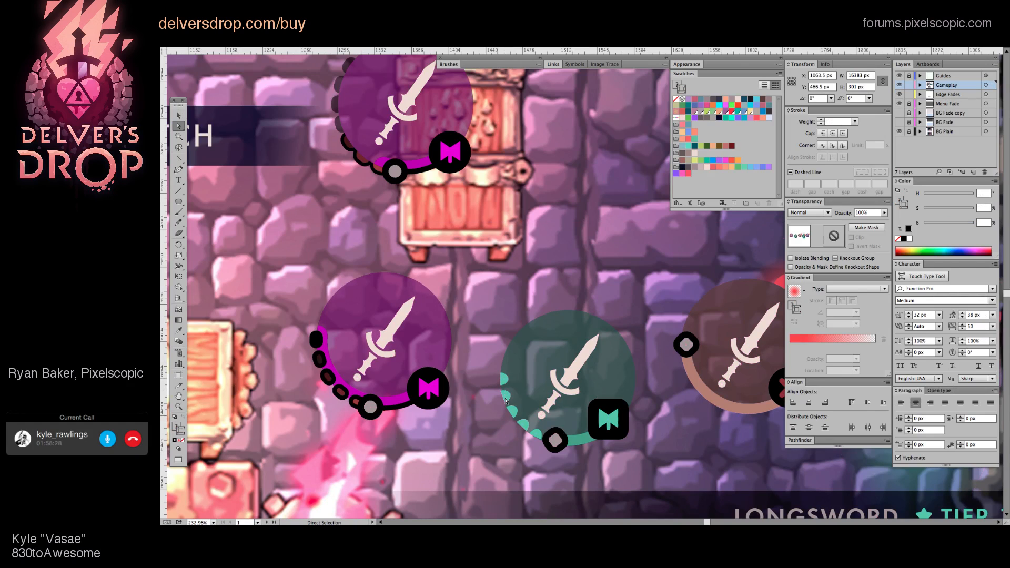
{"action": "left_click", "coordinate": [511, 418]}
{"action": "left_click", "coordinate": [507, 394], "text": "shift"}
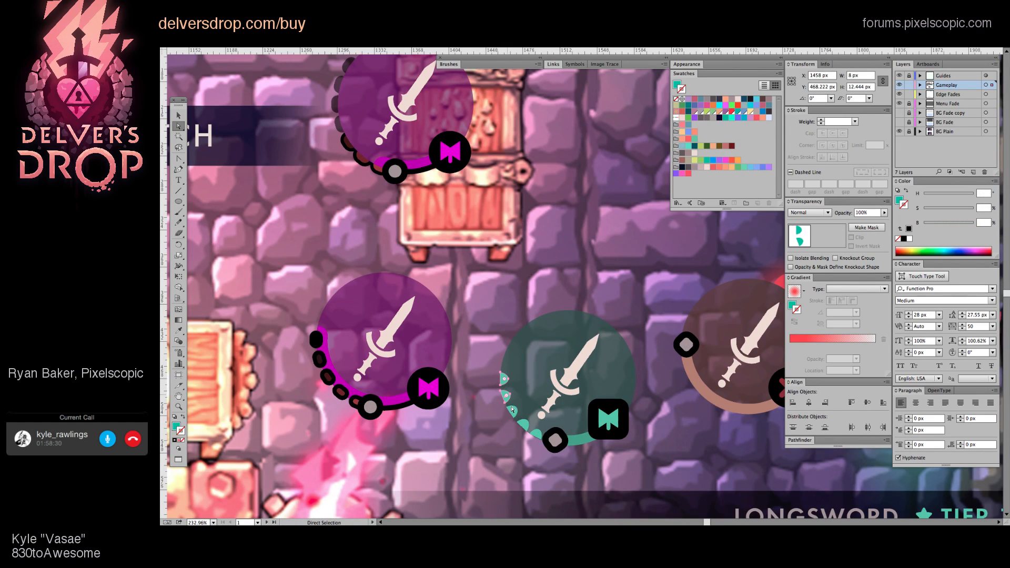
{"action": "left_click", "coordinate": [514, 411], "text": "shift"}
{"action": "left_click", "coordinate": [524, 423], "text": "shift"}
{"action": "key", "text": "ctrl+shift+a"}
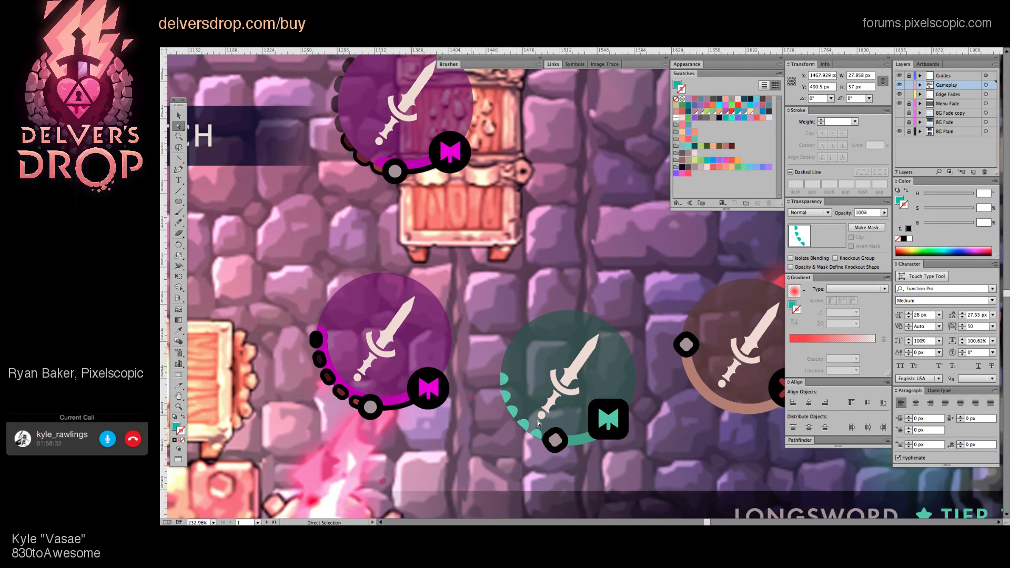
{"action": "scroll", "coordinate": [526, 395], "scroll_direction": "right", "scroll_amount": 3}
{"action": "key", "text": "v"}
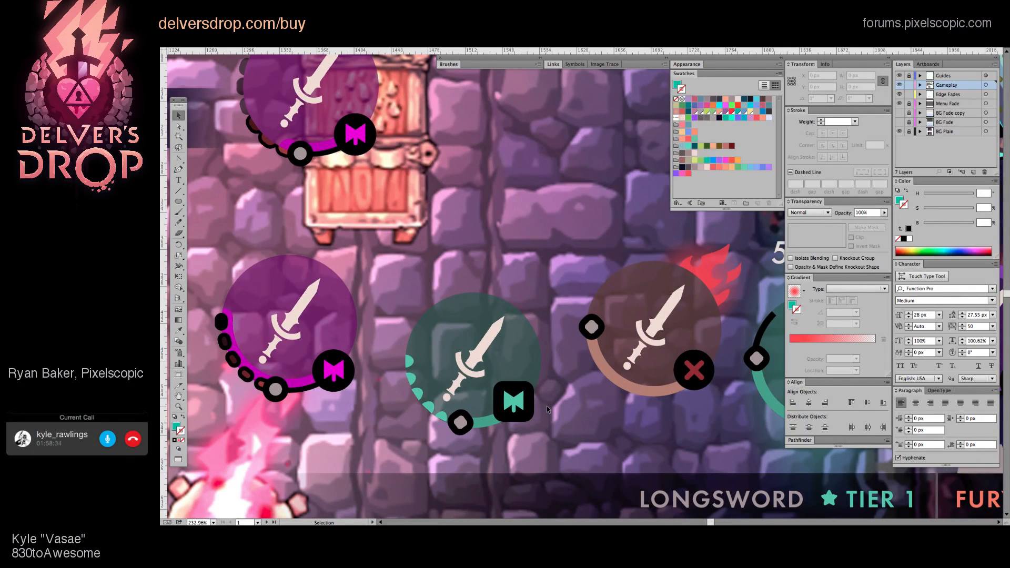
Step: Isolate the half-circle teal icon, delete the upper part of its black edge arc and leave the isolated group
{"action": "double_click", "coordinate": [421, 378]}
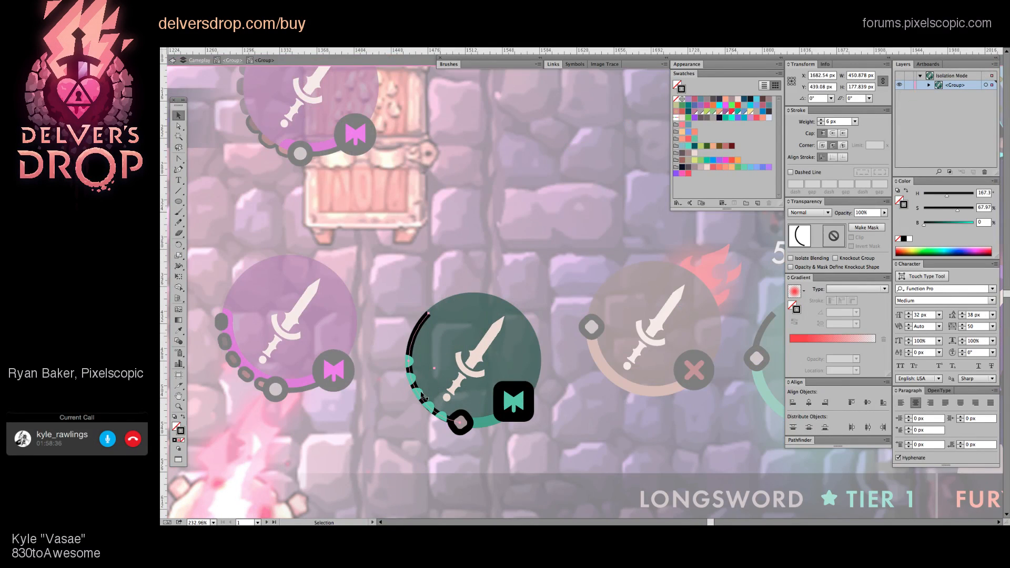
{"action": "key", "text": "z"}
{"action": "key", "text": "p"}
{"action": "key", "text": "a"}
{"action": "key", "text": "Delete"}
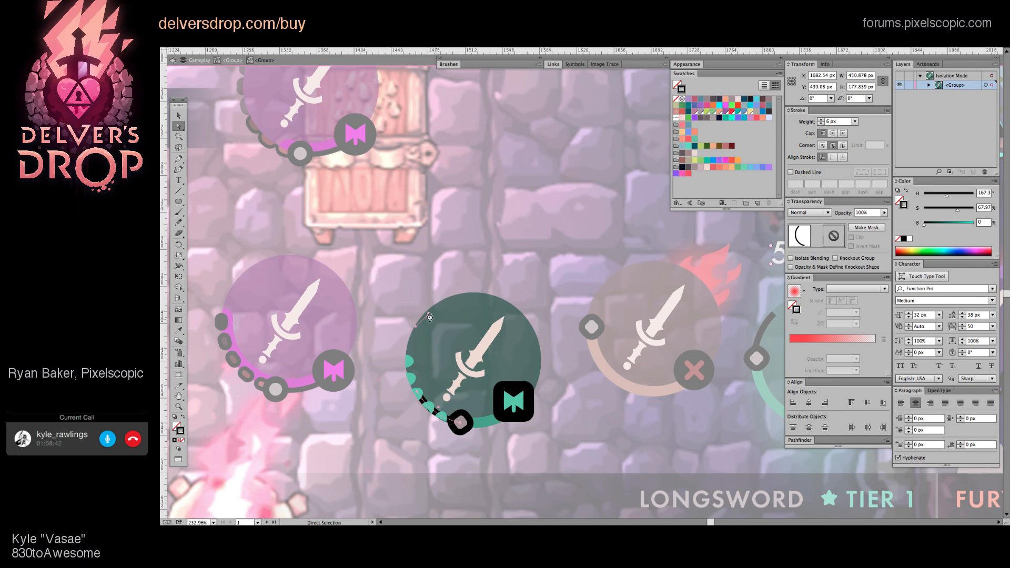
{"action": "key", "text": "Delete"}
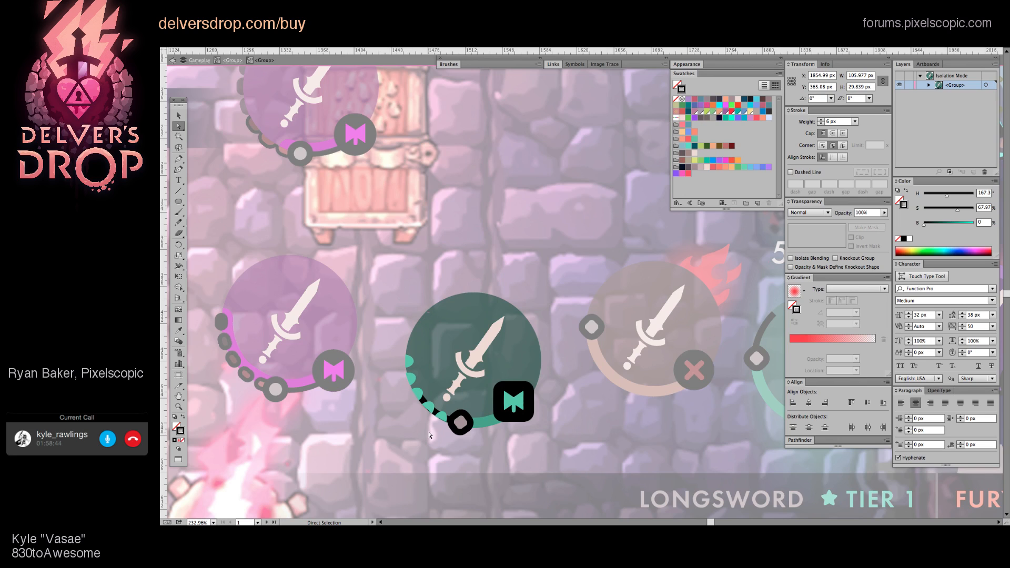
{"action": "key", "text": "Escape"}
{"action": "scroll", "coordinate": [583, 463], "scroll_direction": "down", "scroll_amount": 3}
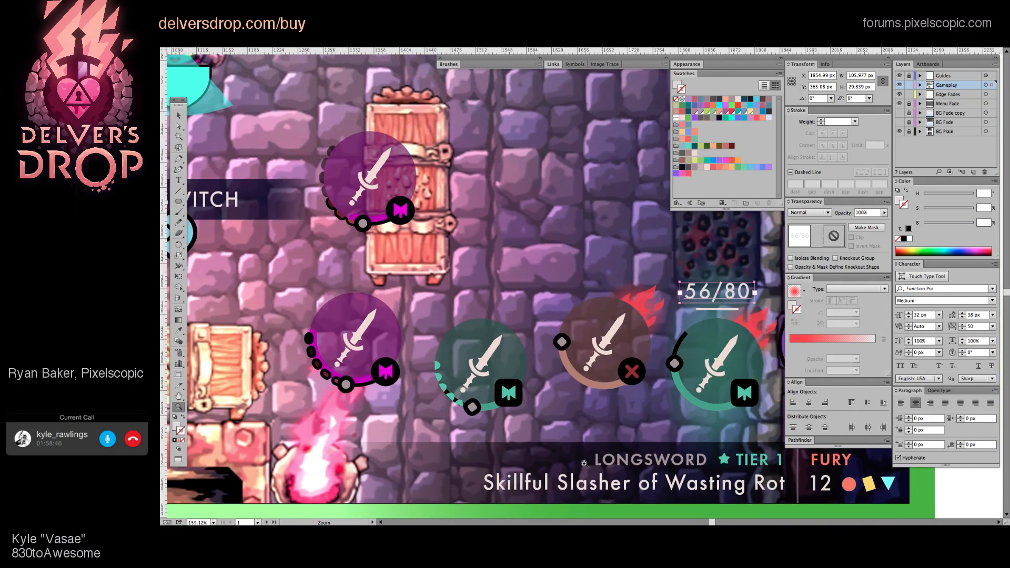
{"action": "scroll", "coordinate": [551, 435], "scroll_direction": "down", "scroll_amount": 3}
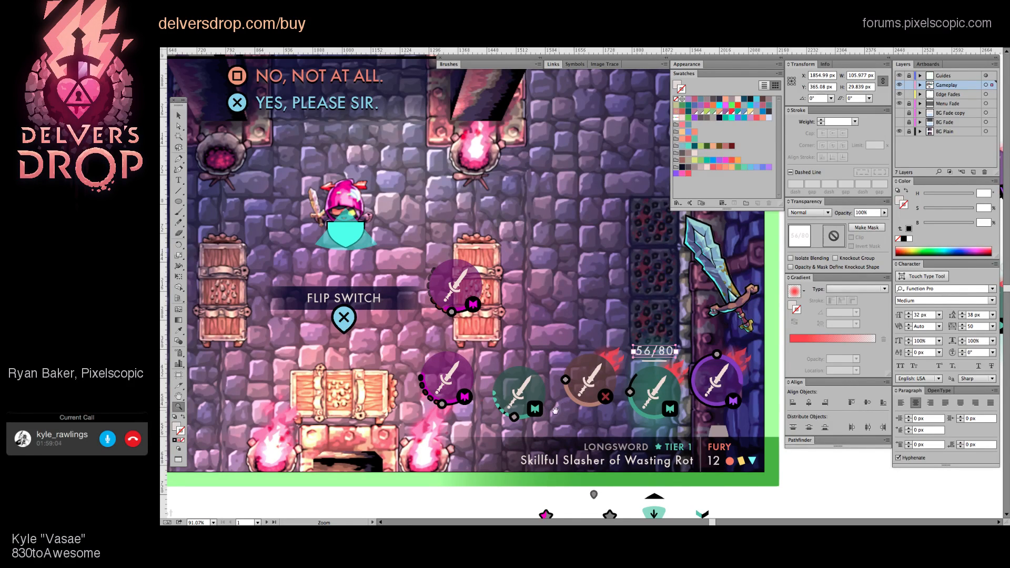
Step: Isolate the half-circle teal icon again, select its knob and undo the knob's move to the lower edge
{"action": "left_click_drag", "start_coordinate": [513, 391], "coordinate": [637, 410]}
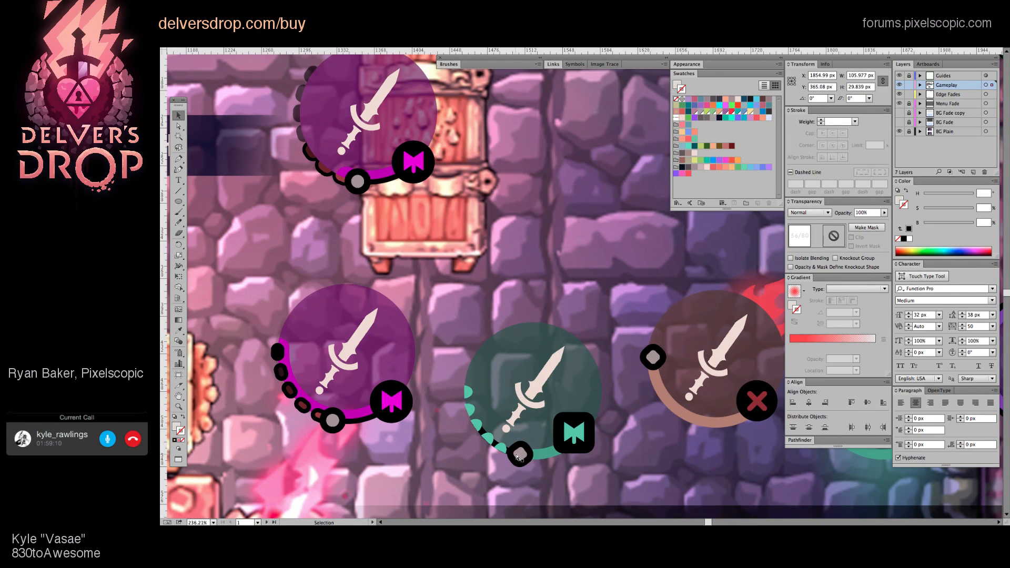
{"action": "double_click", "coordinate": [518, 456]}
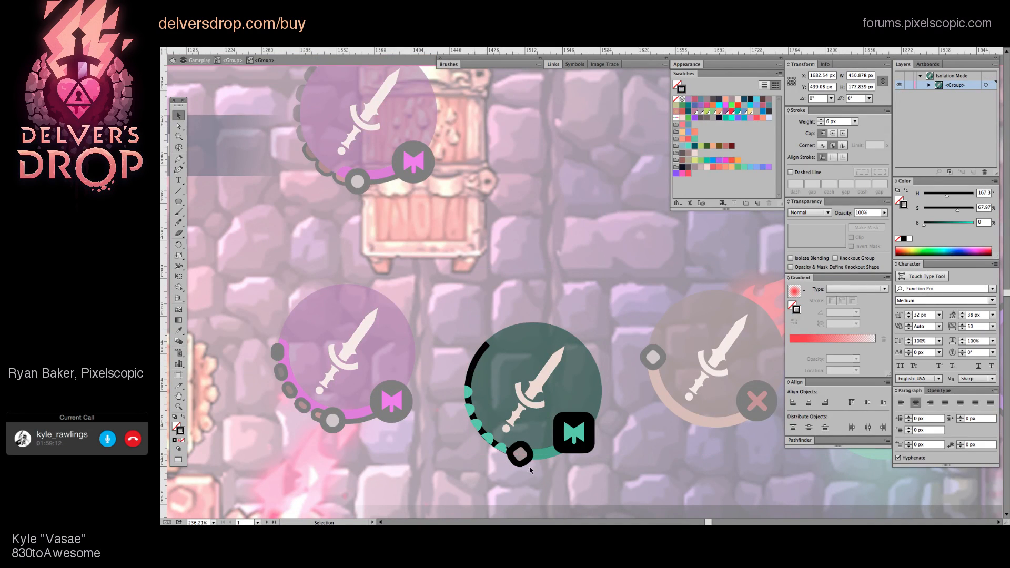
{"action": "left_click", "coordinate": [520, 455]}
{"action": "left_click", "coordinate": [521, 455]}
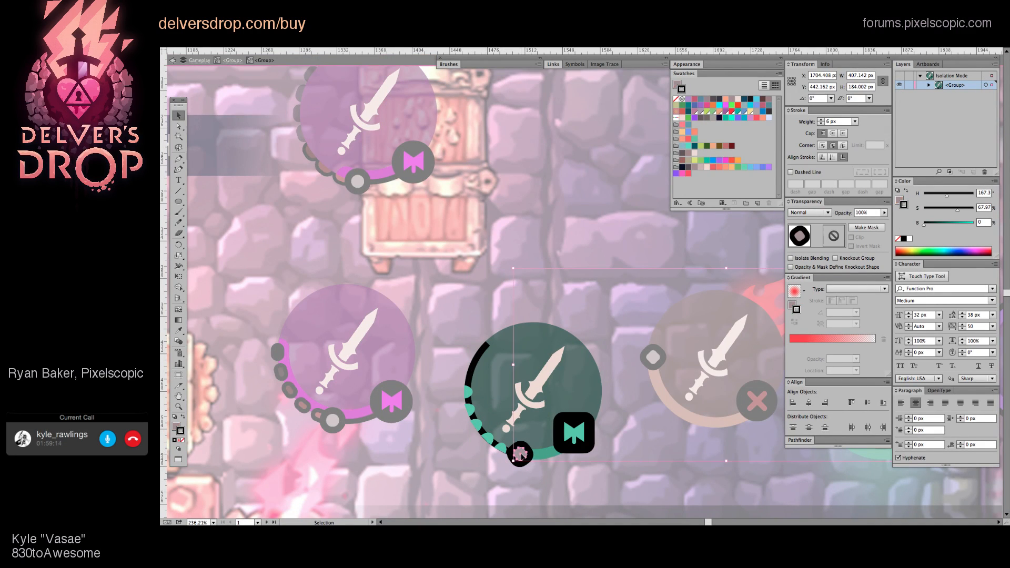
{"action": "left_click_drag", "start_coordinate": [488, 362], "coordinate": [388, 336]}
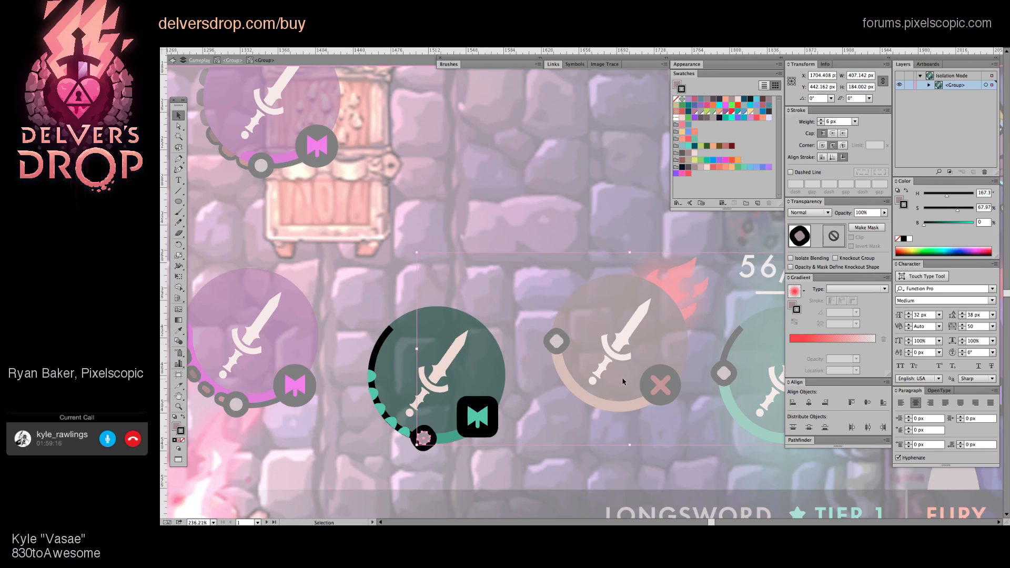
{"action": "left_click_drag", "start_coordinate": [559, 368], "coordinate": [705, 463]}
{"action": "key", "text": "z"}
{"action": "left_click_drag", "start_coordinate": [462, 447], "coordinate": [469, 450]}
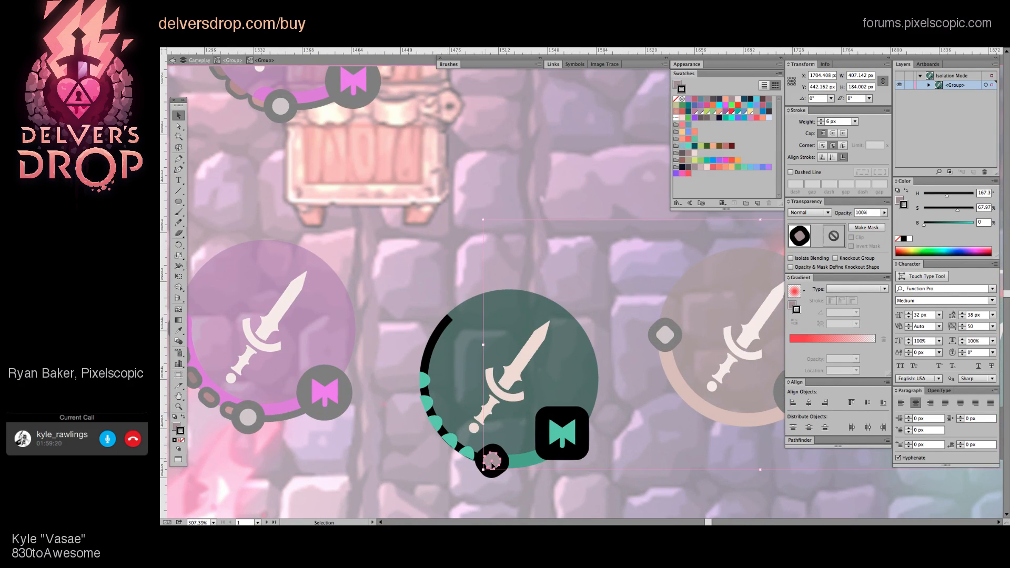
{"action": "key", "text": "ctrl+z"}
{"action": "key", "text": "e"}
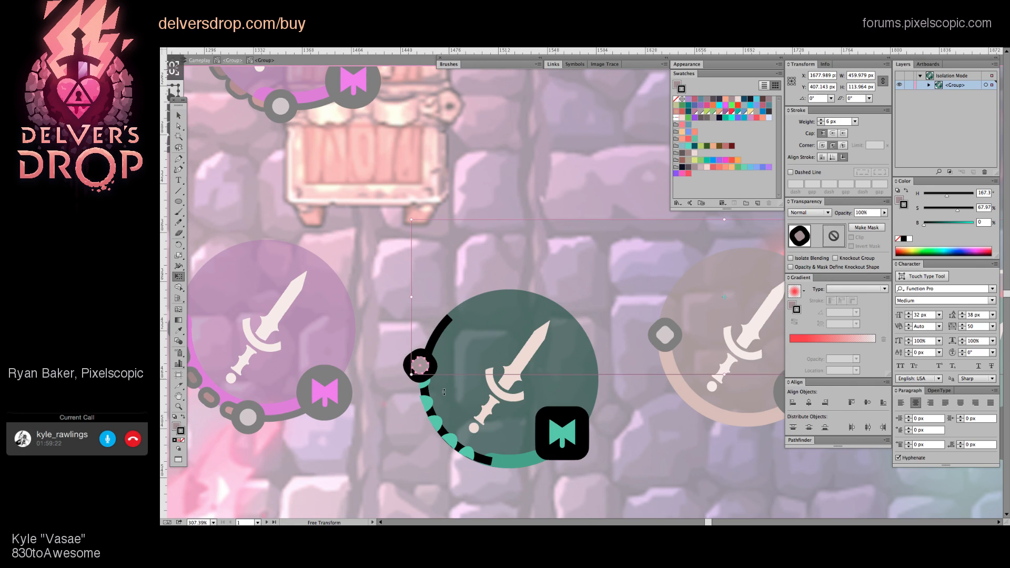
Step: Try removing the knob from the teal icon's edge and undo its deletion
{"action": "key", "text": "v"}
{"action": "left_click", "coordinate": [495, 465]}
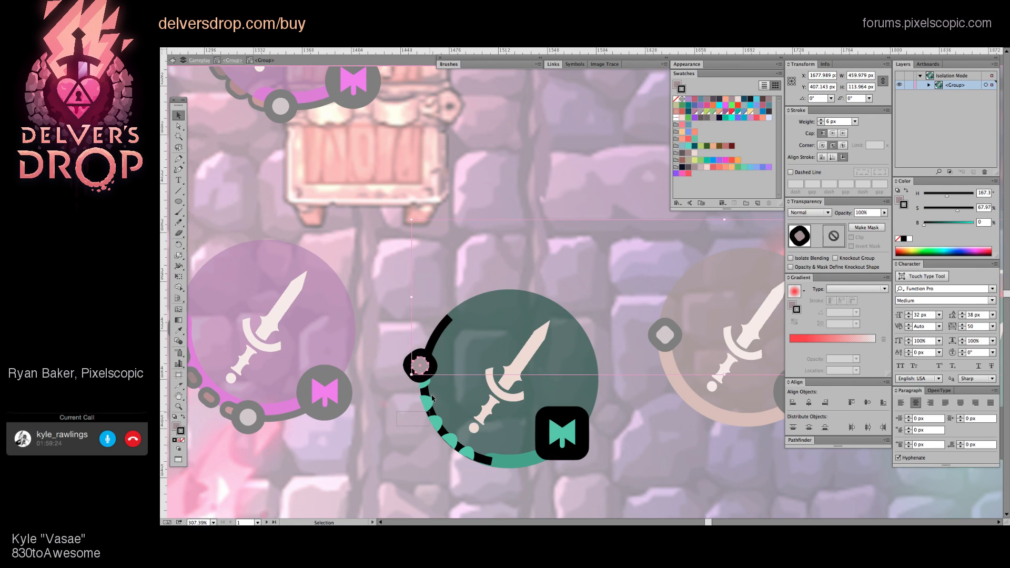
{"action": "left_click", "coordinate": [420, 367]}
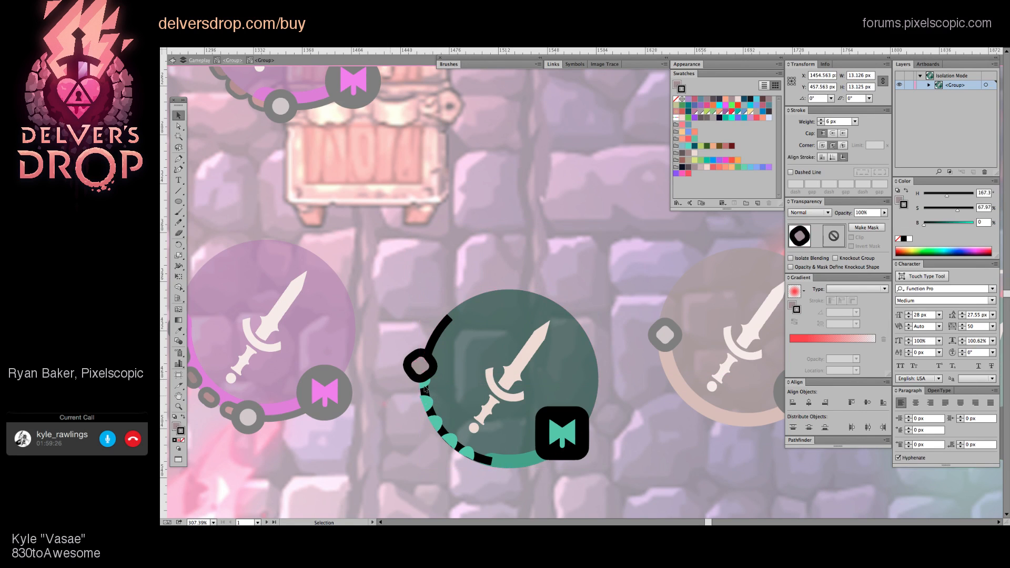
{"action": "key", "text": "Delete"}
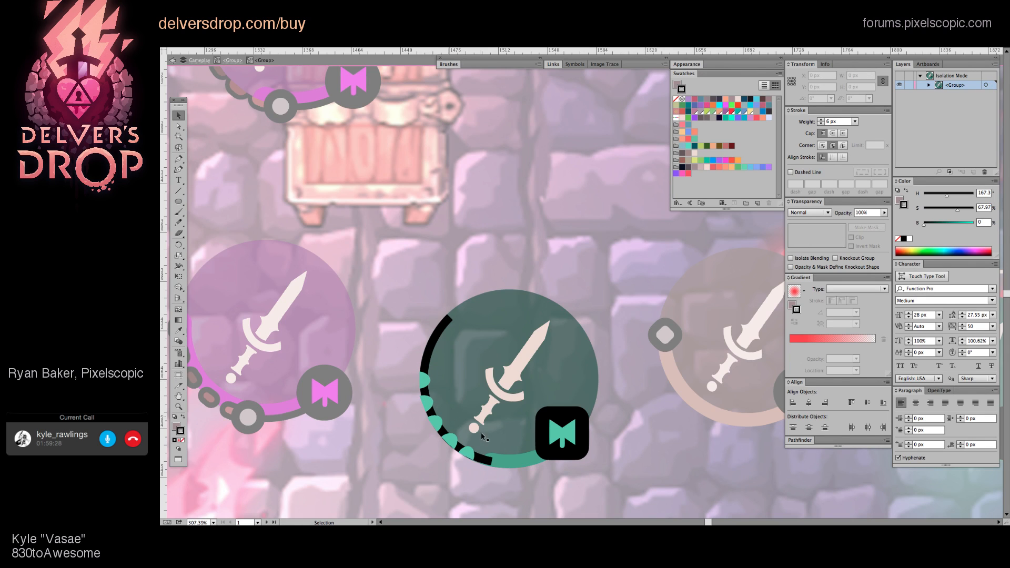
{"action": "key", "text": "a"}
{"action": "left_click", "coordinate": [507, 465]}
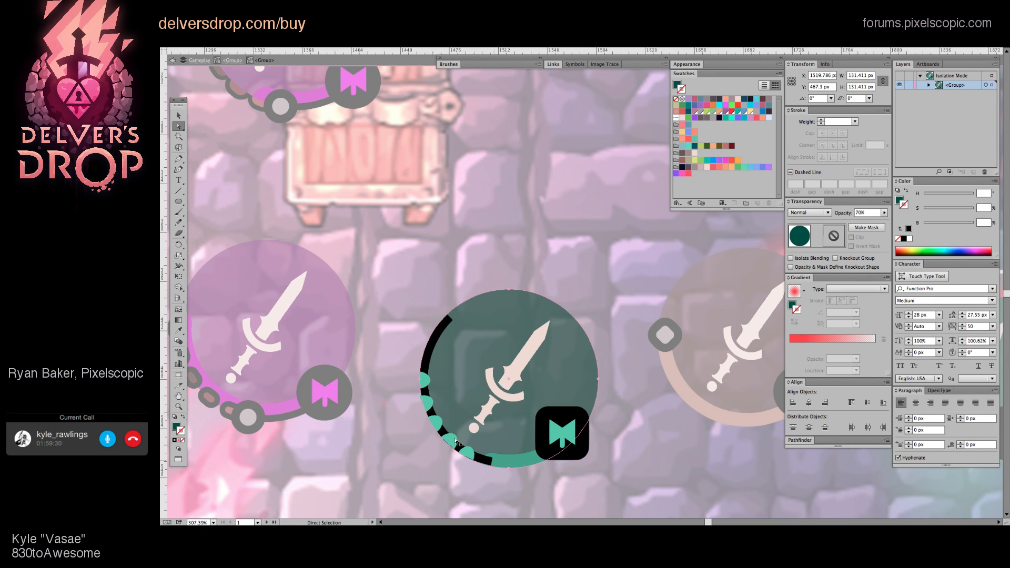
{"action": "key", "text": "ctrl+z"}
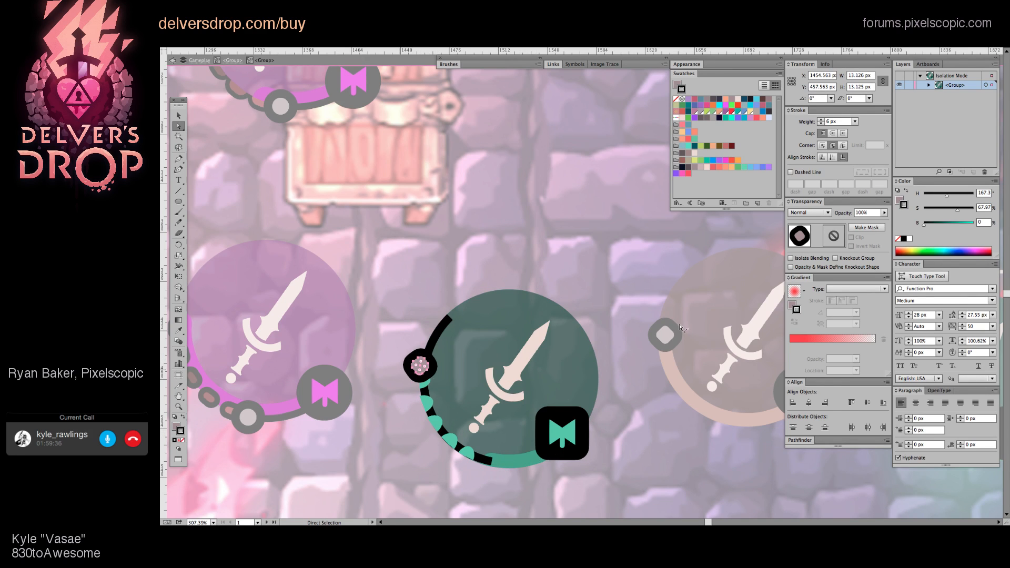
Step: Leave the isolated teal icon and isolate the parent group that holds all the longsword icons
{"action": "key", "text": "v"}
{"action": "key", "text": "Escape"}
{"action": "key", "text": "space"}
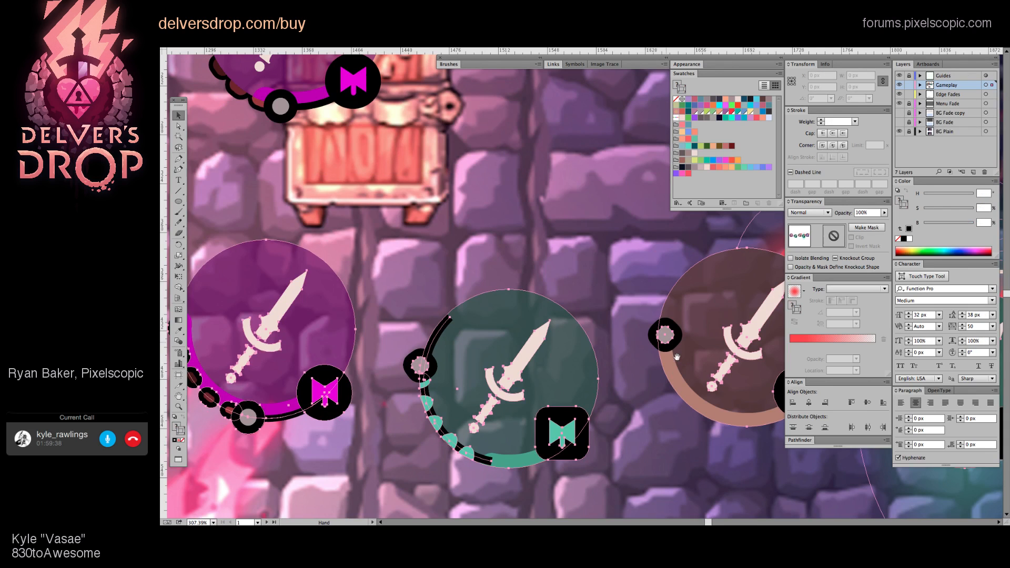
{"action": "left_click_drag", "start_coordinate": [677, 357], "coordinate": [559, 355]}
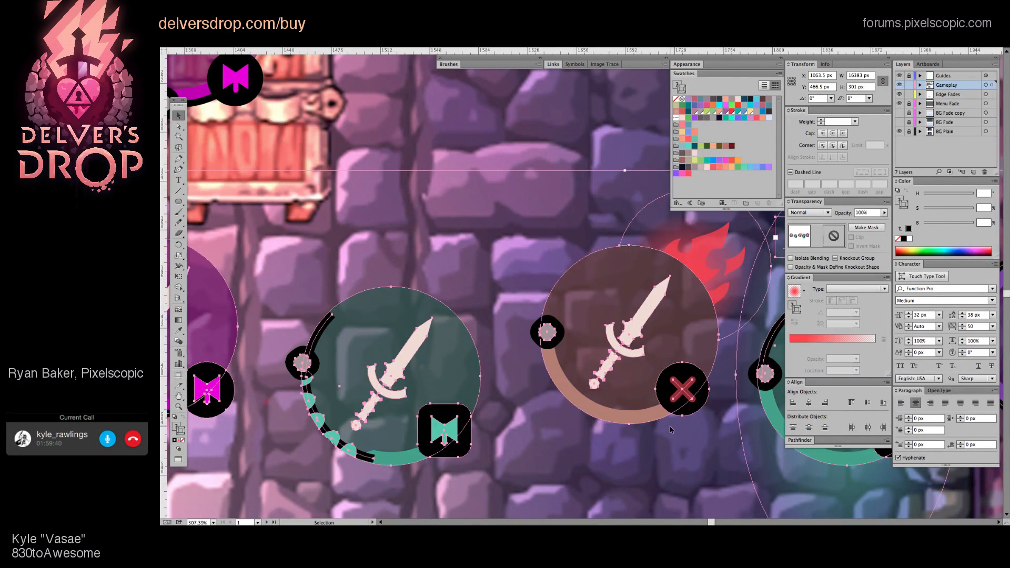
{"action": "left_click", "coordinate": [649, 444]}
{"action": "double_click", "coordinate": [621, 376]}
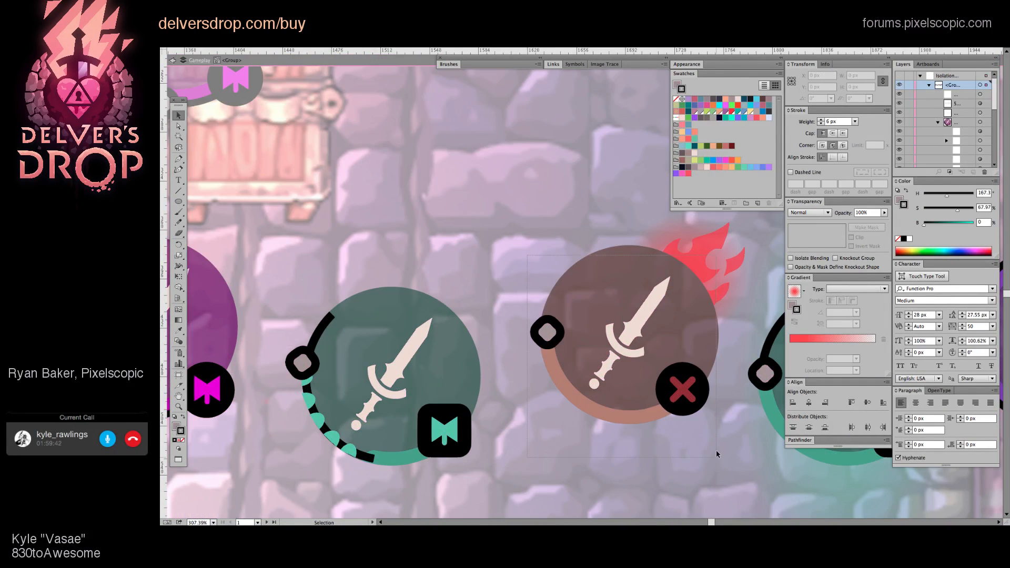
Step: Examine the brown icon and the flaming teal icon beside the half-circle variant
{"action": "left_click", "coordinate": [682, 401]}
{"action": "key", "text": "space"}
{"action": "left_click_drag", "start_coordinate": [557, 427], "coordinate": [377, 428]}
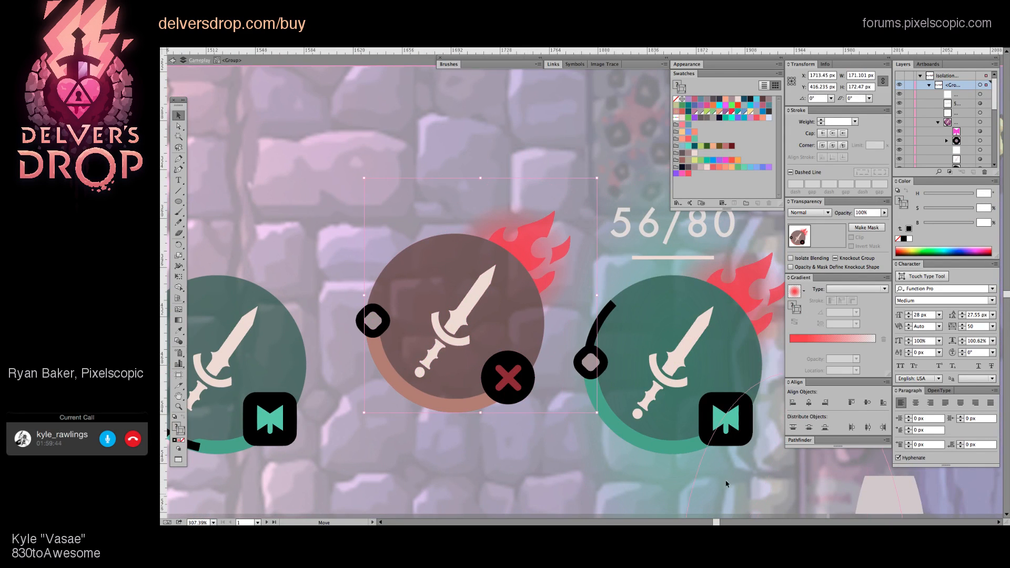
{"action": "left_click", "coordinate": [683, 425]}
{"action": "left_click_drag", "start_coordinate": [681, 423], "coordinate": [606, 391]}
{"action": "left_click", "coordinate": [606, 392]}
{"action": "key", "text": "space"}
{"action": "left_click_drag", "start_coordinate": [330, 398], "coordinate": [560, 419]}
Step: Isolate the half-circle teal icon and delete the knob on its edge
{"action": "left_click", "coordinate": [359, 375]}
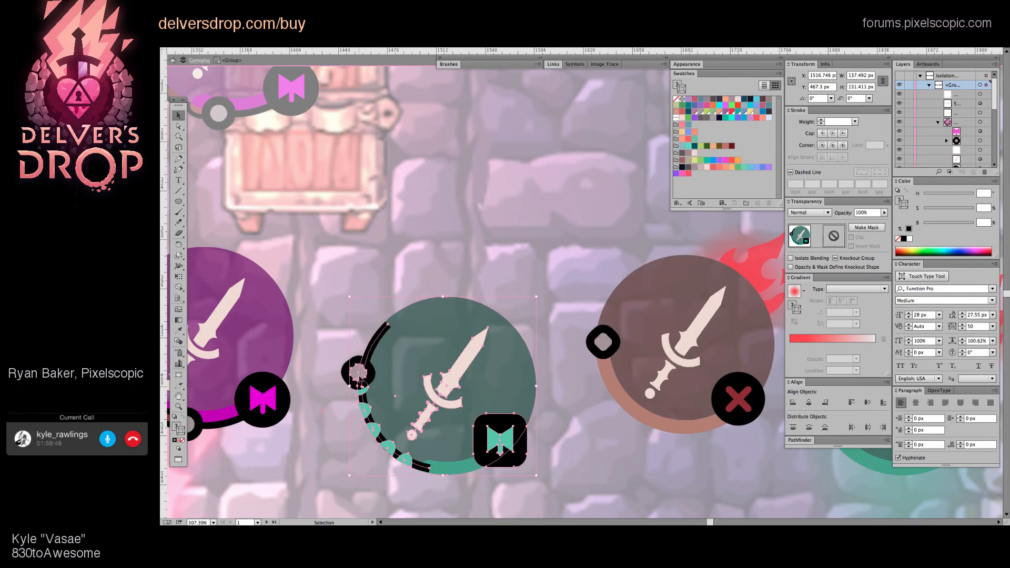
{"action": "double_click", "coordinate": [359, 375]}
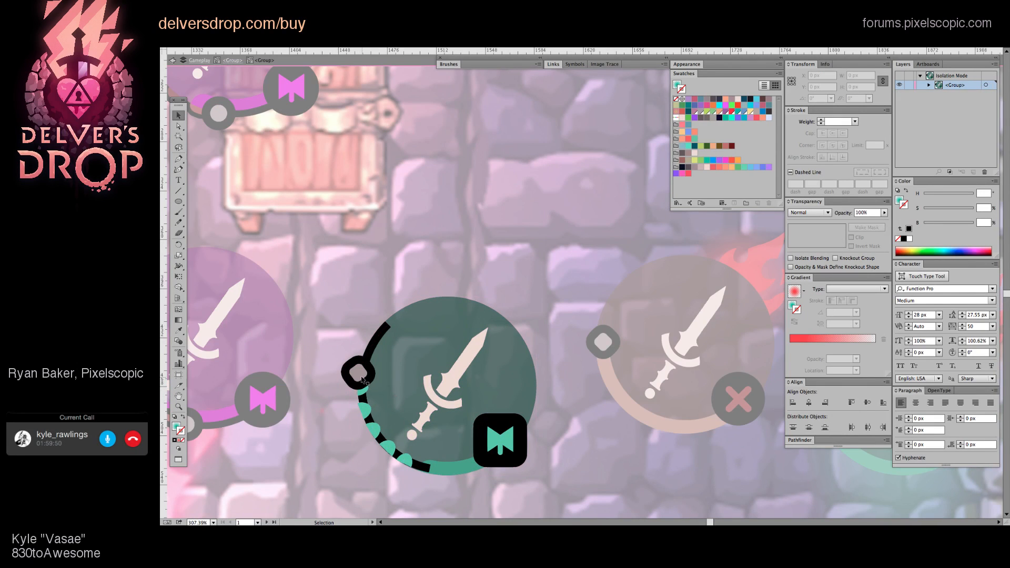
{"action": "left_click", "coordinate": [359, 374]}
{"action": "key", "text": "Delete"}
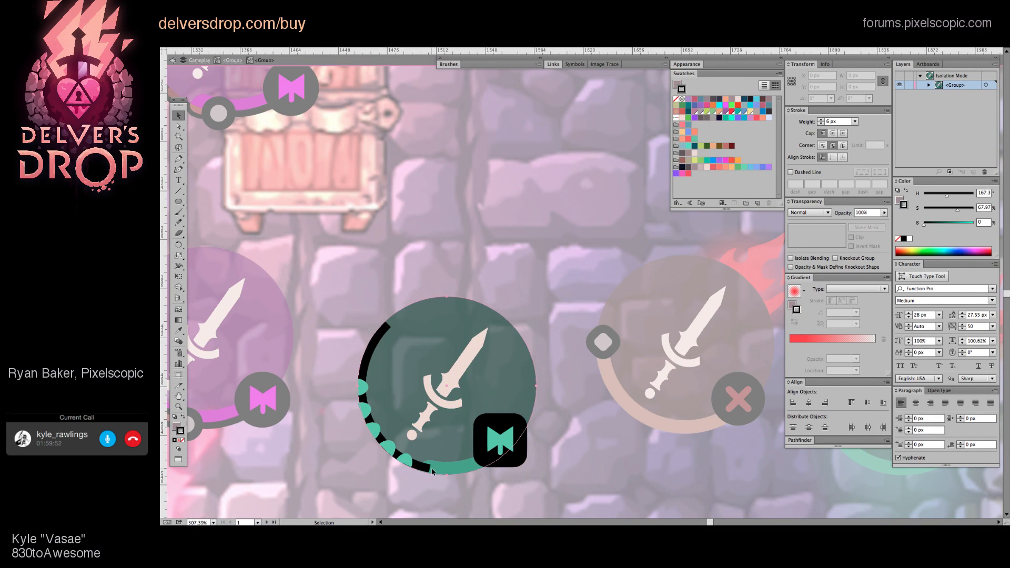
Step: Try to delete the teal arc along the circle's lower edge, undoing each removal of the dark background circle
{"action": "left_click", "coordinate": [437, 470]}
{"action": "key", "text": "a"}
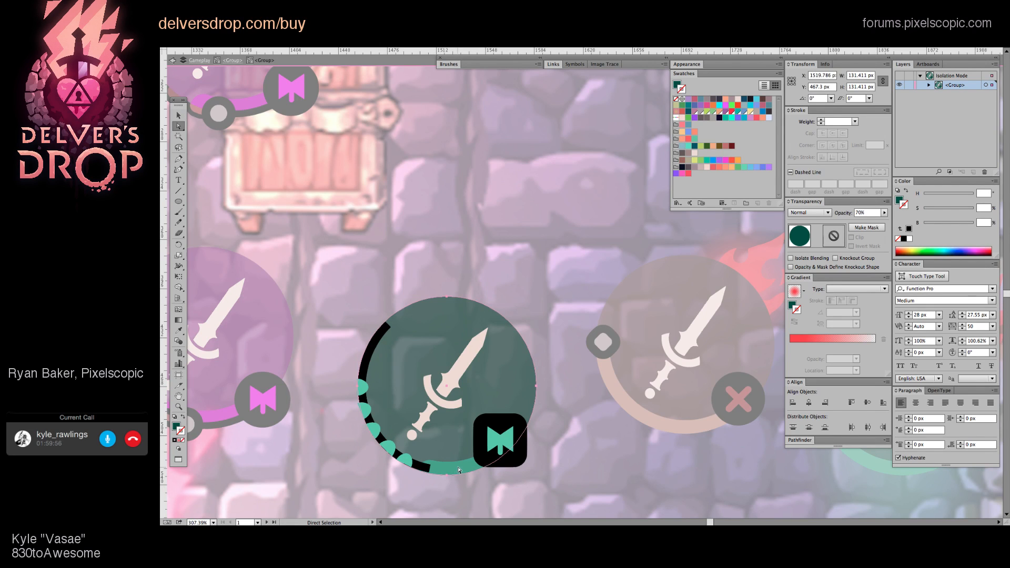
{"action": "key", "text": "Delete"}
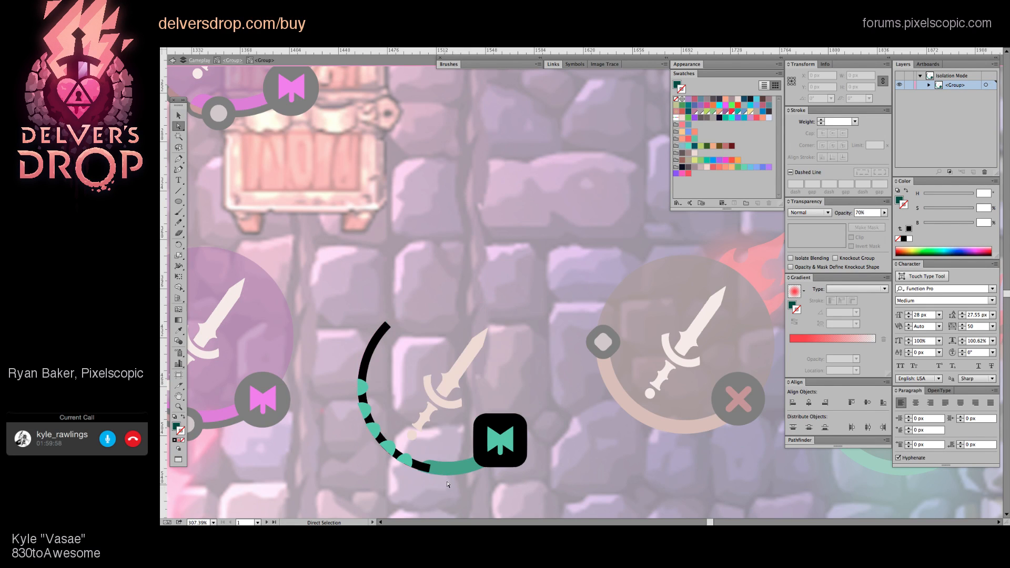
{"action": "key", "text": "ctrl+z"}
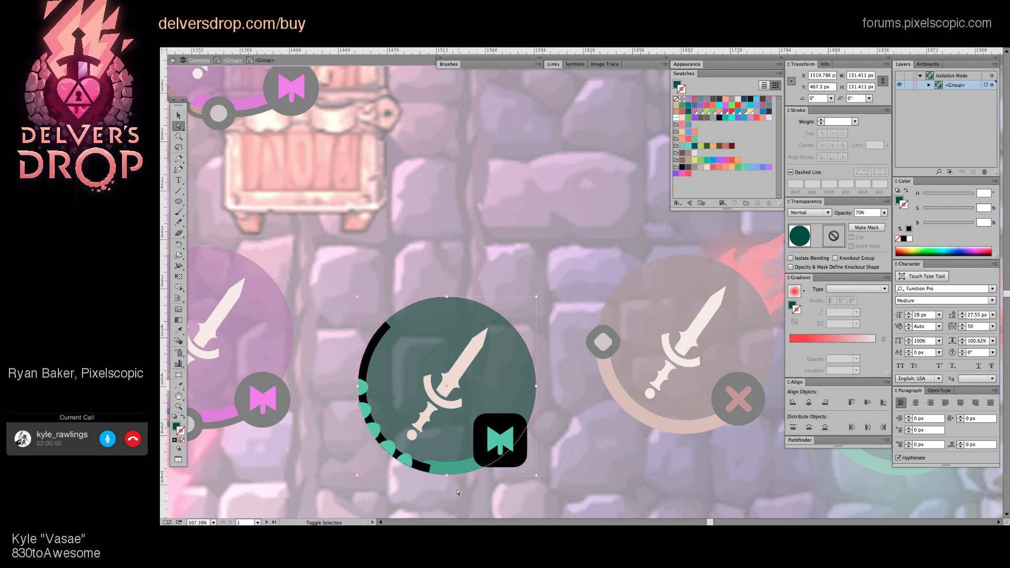
{"action": "key", "text": "v"}
{"action": "left_click", "coordinate": [456, 476]}
{"action": "key", "text": "a"}
{"action": "left_click", "coordinate": [458, 473]}
{"action": "key", "text": "Delete"}
{"action": "key", "text": "super+z"}
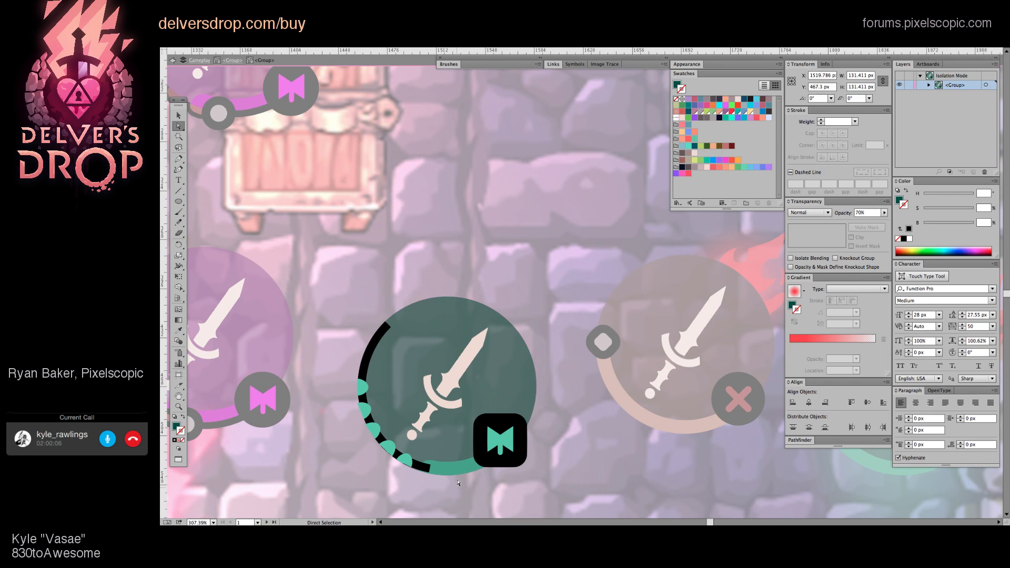
Step: Pull the teal arc clear of the circle's lower edge and delete it
{"action": "left_click", "coordinate": [459, 480]}
{"action": "left_click_drag", "start_coordinate": [459, 479], "coordinate": [497, 509]}
{"action": "key", "text": "v"}
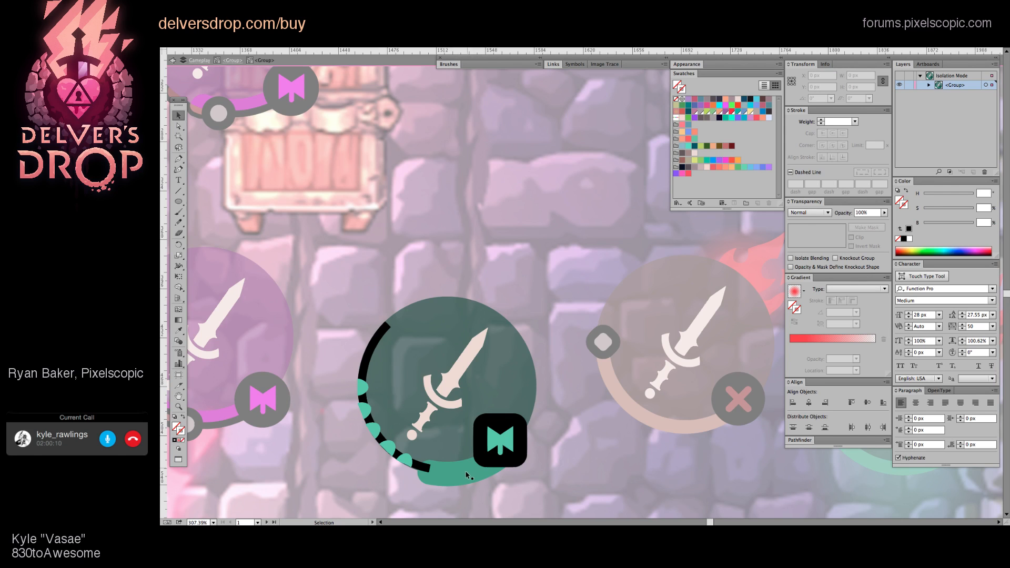
{"action": "left_click", "coordinate": [465, 476]}
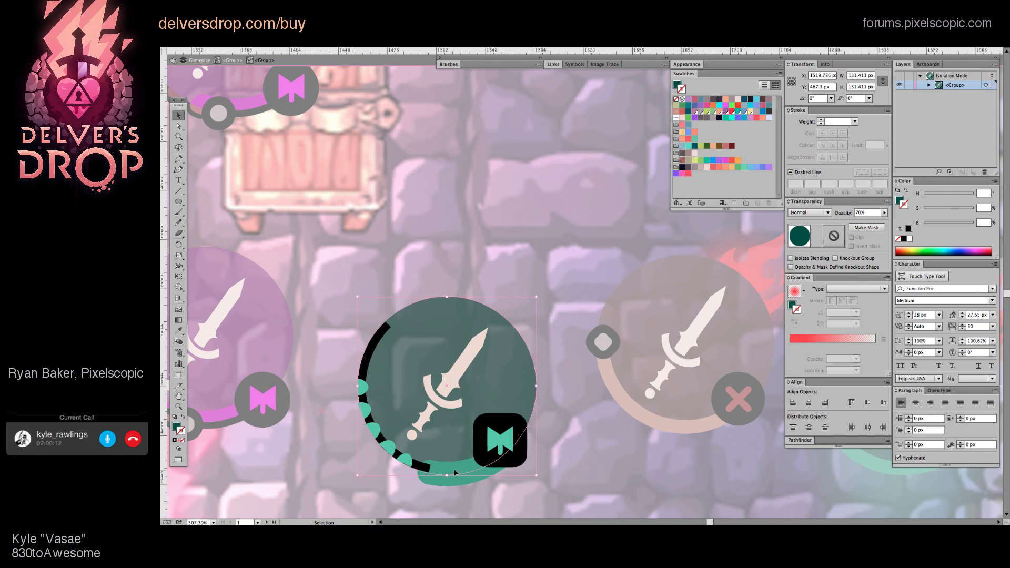
{"action": "left_click", "coordinate": [455, 476]}
{"action": "key", "text": "Delete"}
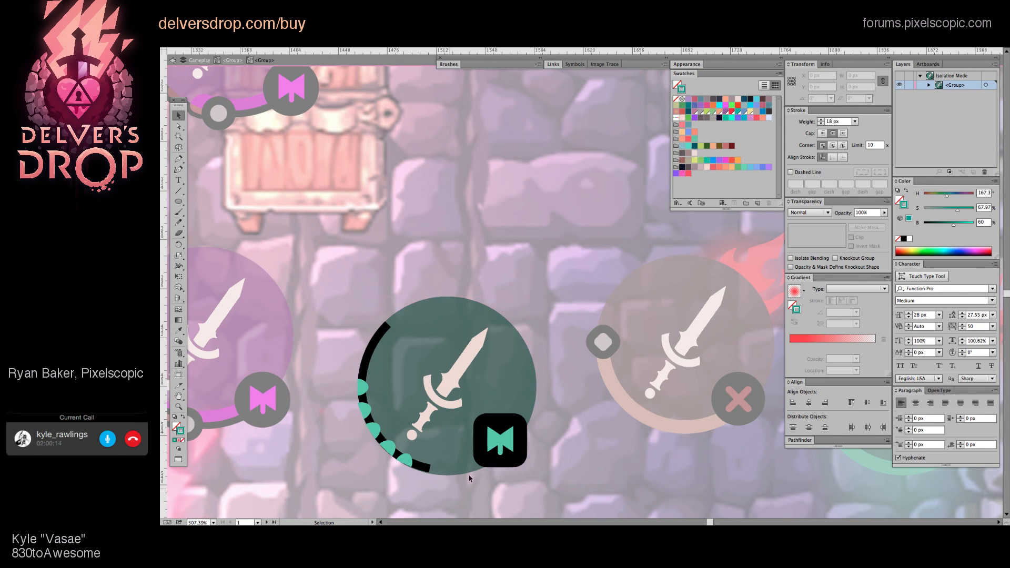
Step: Edit the lower end of the black arc on the teal icon's edge with Direct Selection
{"action": "key", "text": "space"}
{"action": "left_click_drag", "start_coordinate": [536, 442], "coordinate": [559, 445]}
{"action": "key", "text": "a"}
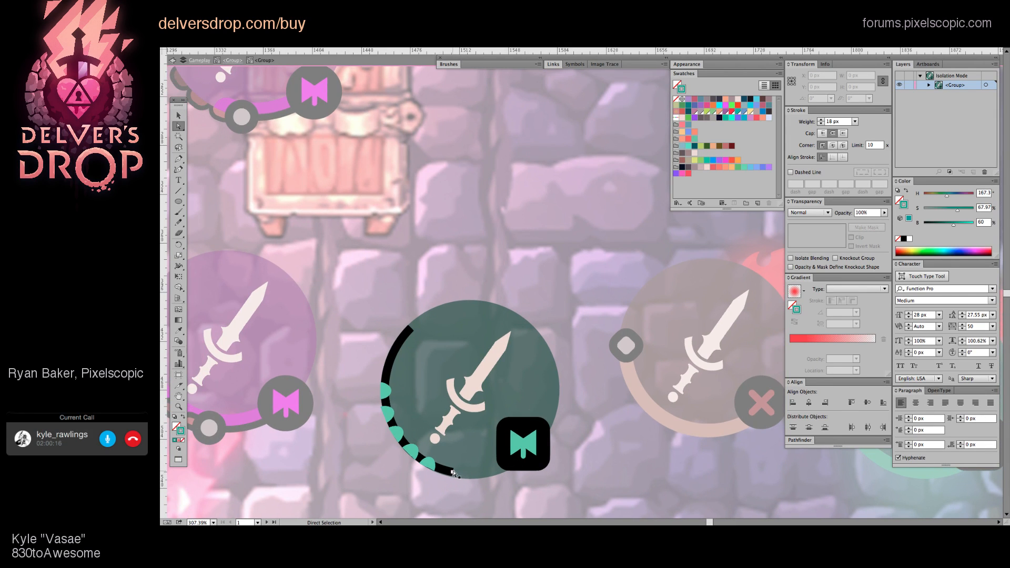